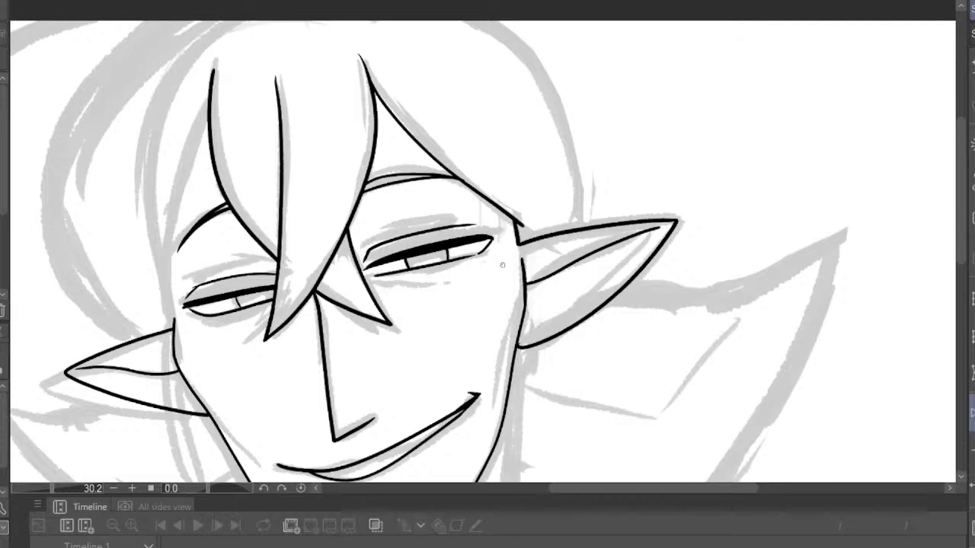
pyautogui.scroll(-5, 462, 180)
pyautogui.scroll(3, 456, 183)
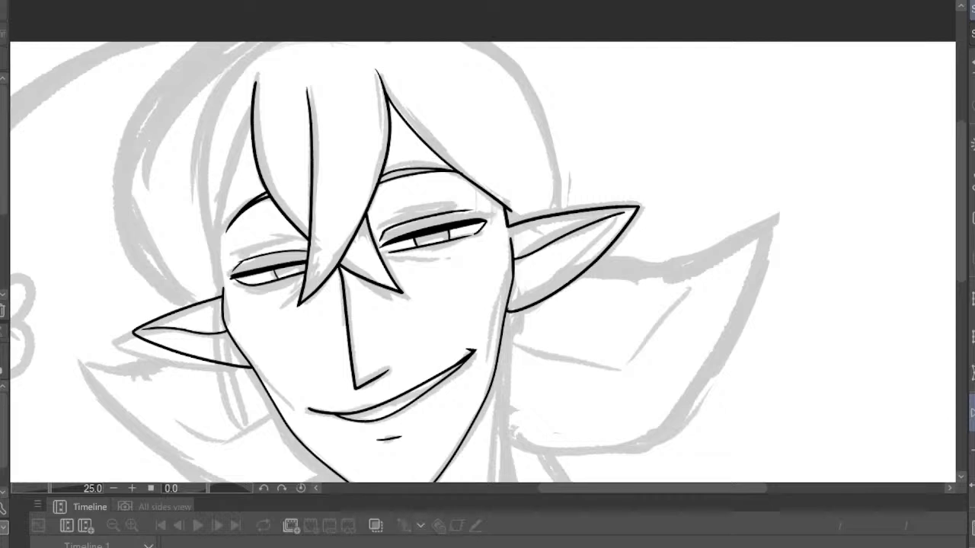
pyautogui.scroll(5, 270, 242)
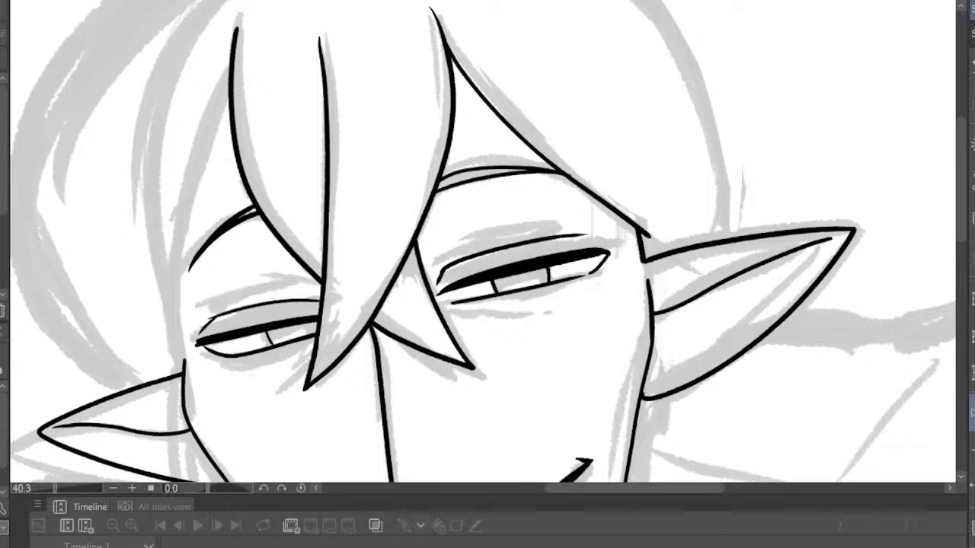
pyautogui.moveTo(184, 356)
pyautogui.mouseDown()
pyautogui.moveTo(182, 238)
pyautogui.moveTo(222, 99)
pyautogui.mouseUp()
pyautogui.hotkey('ctrl', 'z')
pyautogui.moveTo(183, 370); pyautogui.dragTo(197, 156)
pyautogui.hotkey('ctrl', 'z')
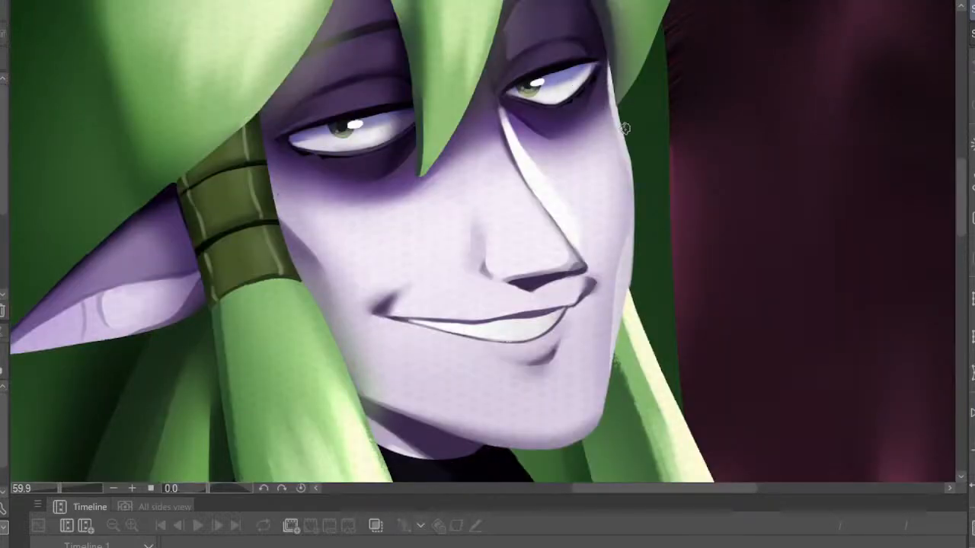
# Ink the curved temple line from the face edge at the smaller ear up to the outer lock of the bangs
pyautogui.hotkey('ctrl', '0')
pyautogui.scroll(1, 525, 142)
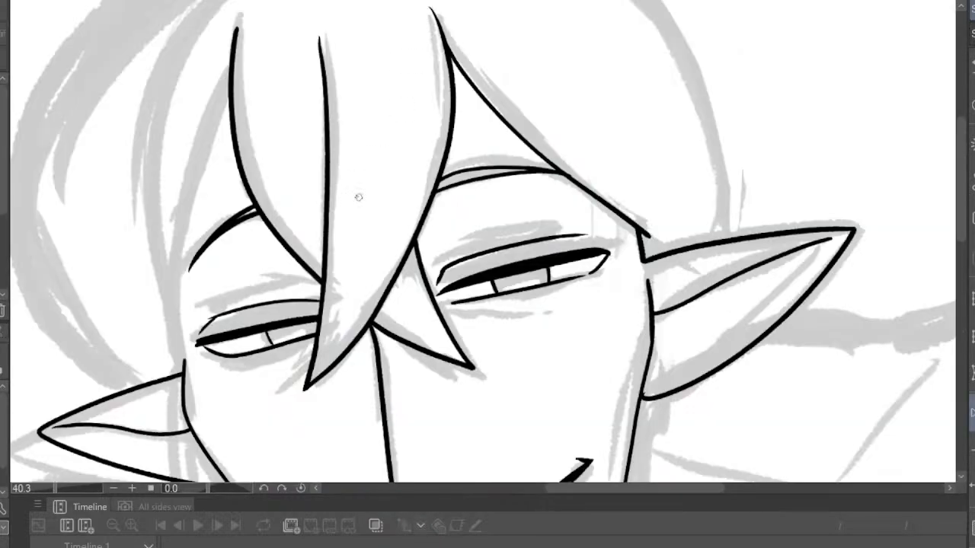
pyautogui.scroll(1, 359, 197)
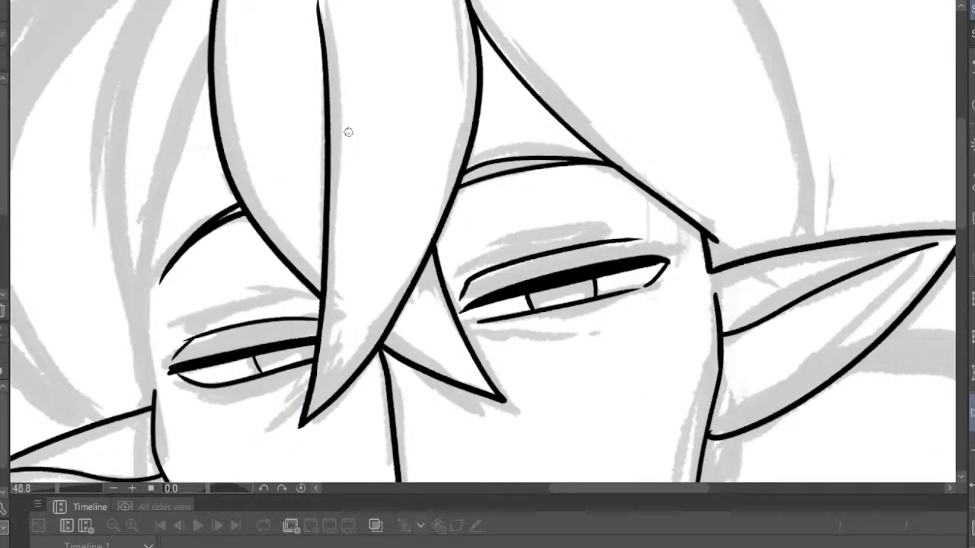
pyautogui.moveTo(154, 390)
pyautogui.mouseDown()
pyautogui.moveTo(145, 292)
pyautogui.moveTo(152, 211)
pyautogui.moveTo(166, 151)
pyautogui.moveTo(205, 65)
pyautogui.mouseUp()
pyautogui.scroll(-6, 230, 68)
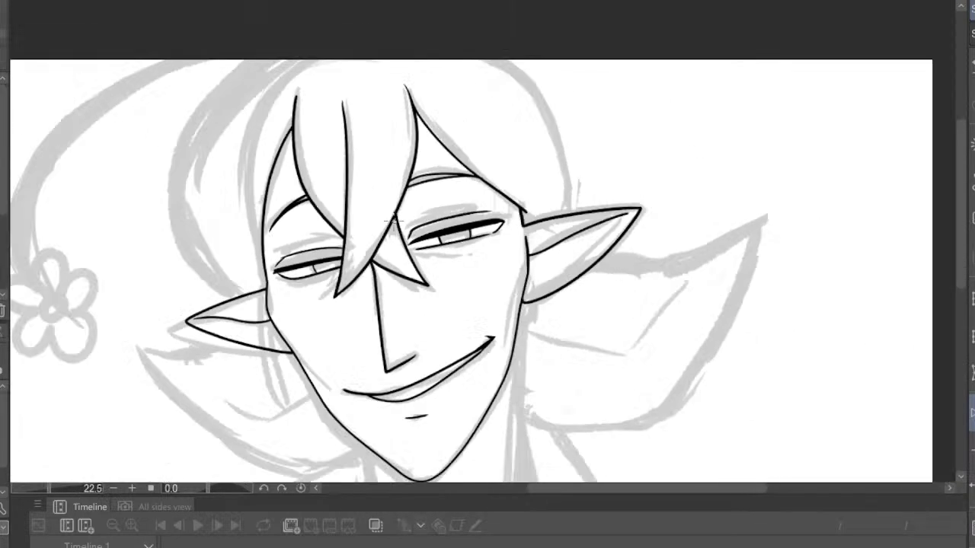
# In the mirrored canvas view, ink the outer hair curve from the larger ear to the canvas's upper edge, then restore the normal view
pyautogui.press('h')
pyautogui.scroll(-2, 636, 233)
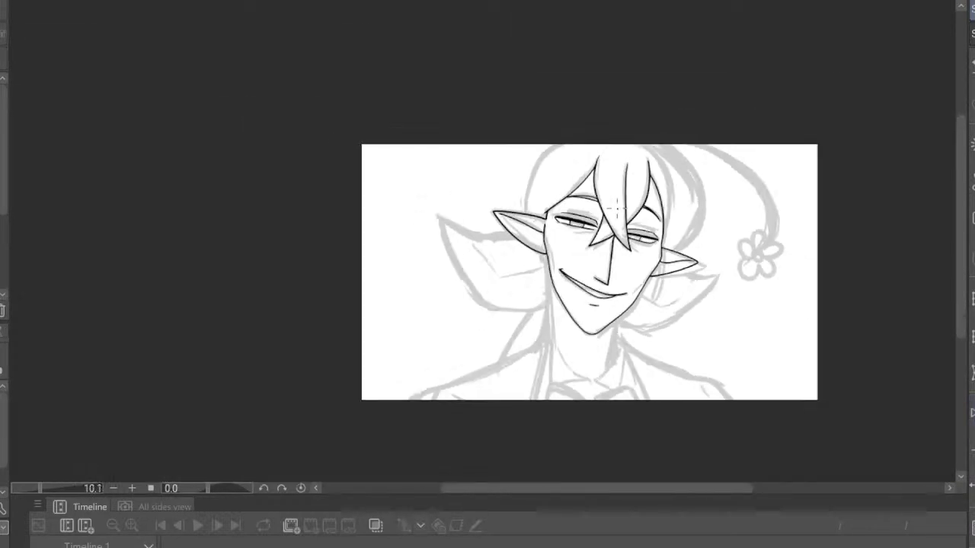
pyautogui.scroll(5, 520, 178)
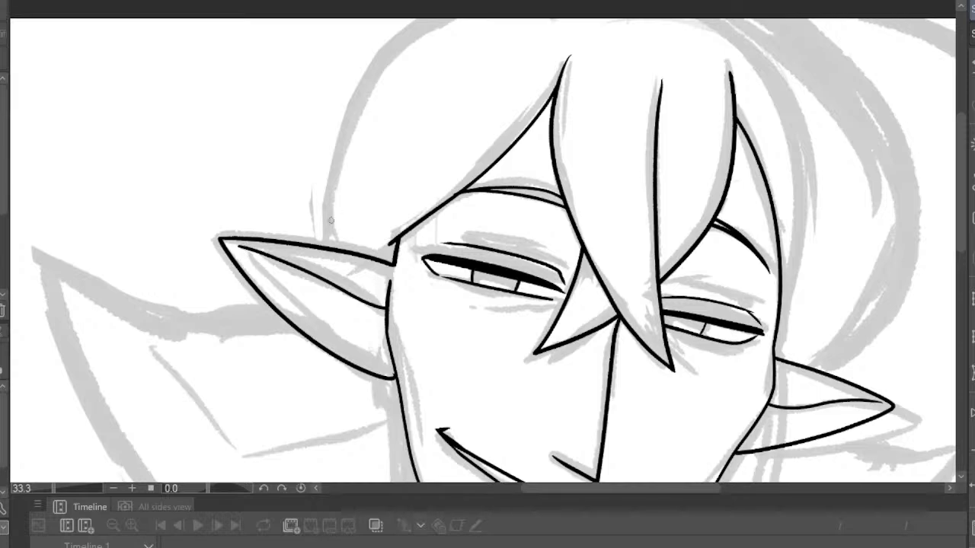
pyautogui.moveTo(323, 208)
pyautogui.mouseDown()
pyautogui.moveTo(362, 79)
pyautogui.moveTo(398, 37)
pyautogui.moveTo(448, 9)
pyautogui.mouseUp()
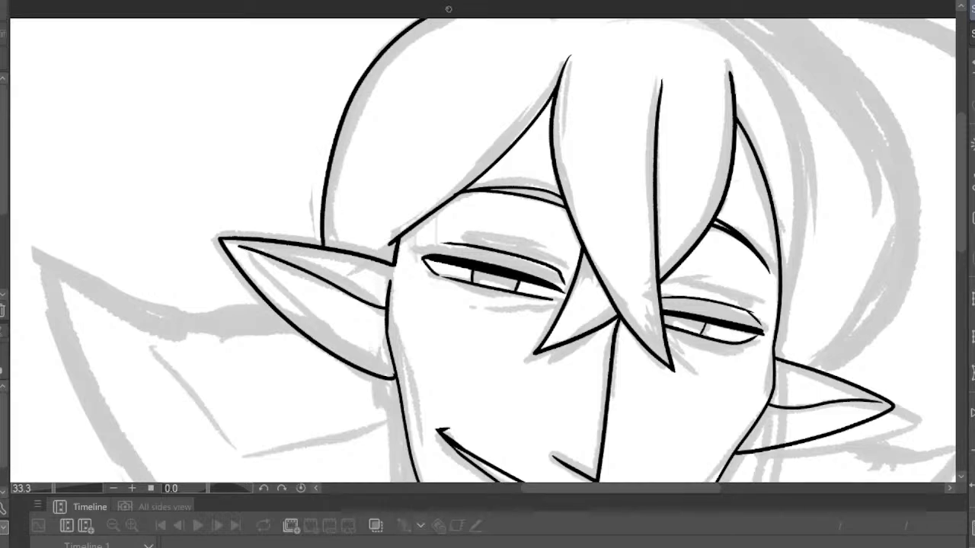
pyautogui.scroll(-4, 456, 35)
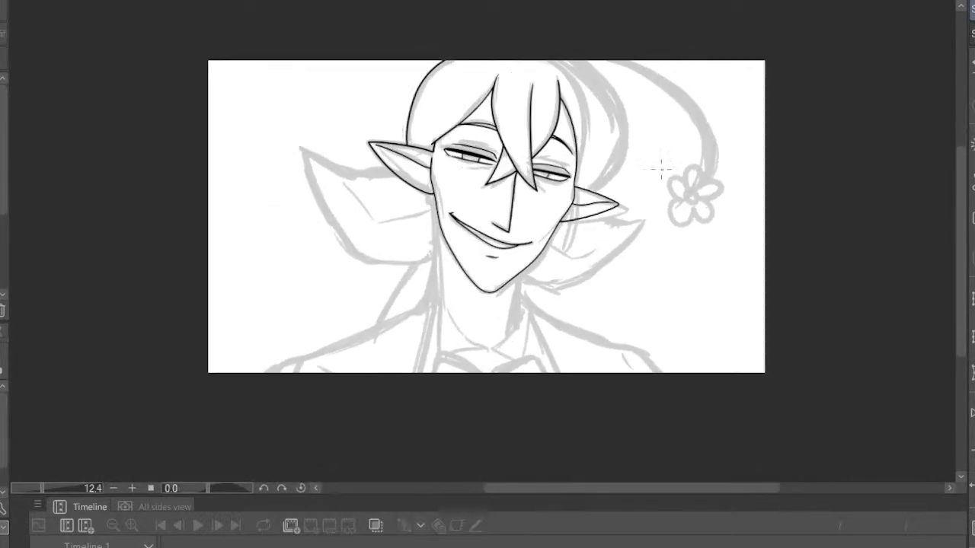
pyautogui.press('h')
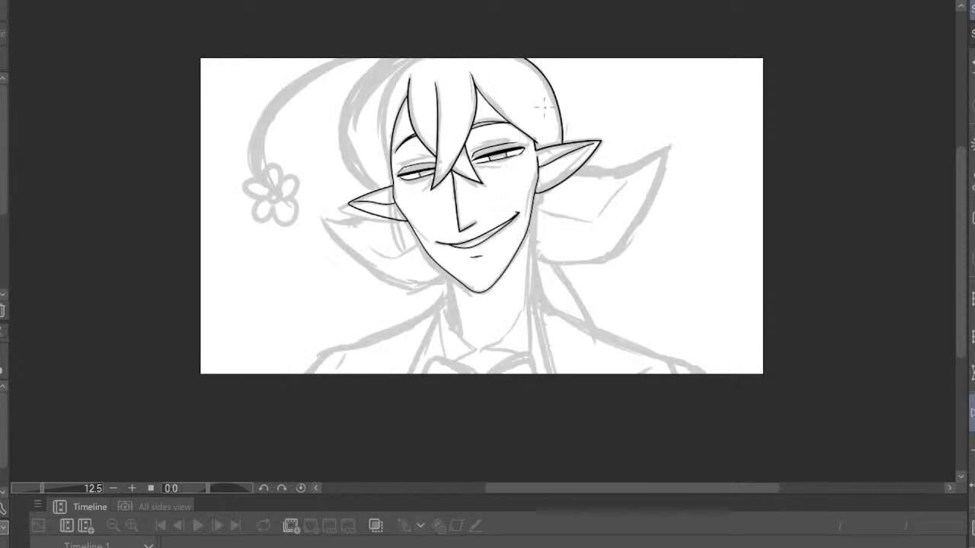
# Try to ink the outer hair contour from the canvas's upper edge down to the smaller ear
pyautogui.scroll(4, 370, 76)
pyautogui.scroll(1, 370, 75)
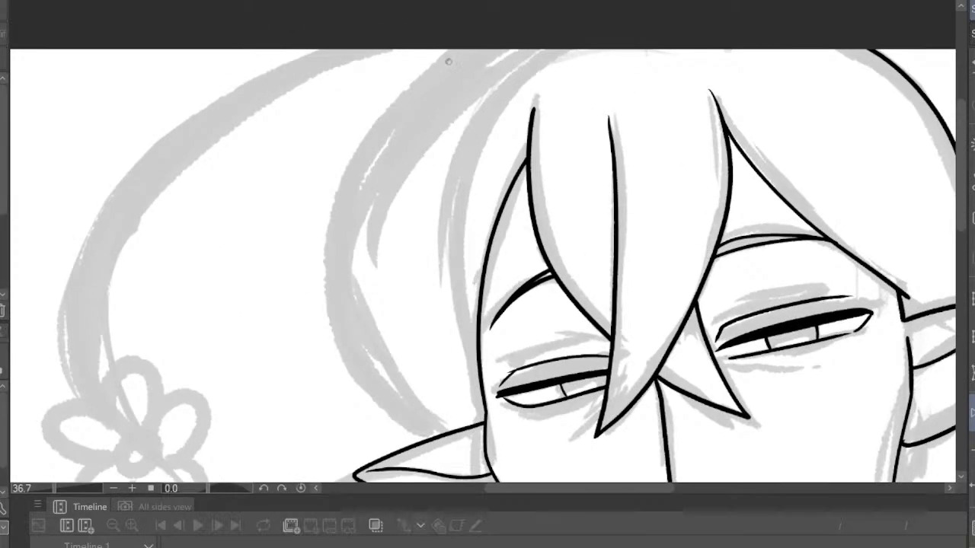
pyautogui.moveTo(529, 38)
pyautogui.mouseDown()
pyautogui.moveTo(394, 129)
pyautogui.moveTo(339, 270)
pyautogui.moveTo(349, 330)
pyautogui.mouseUp()
pyautogui.hotkey('ctrl', 'z')
pyautogui.moveTo(493, 42)
pyautogui.mouseDown()
pyautogui.moveTo(333, 213)
pyautogui.moveTo(330, 342)
pyautogui.moveTo(391, 424)
pyautogui.mouseUp()
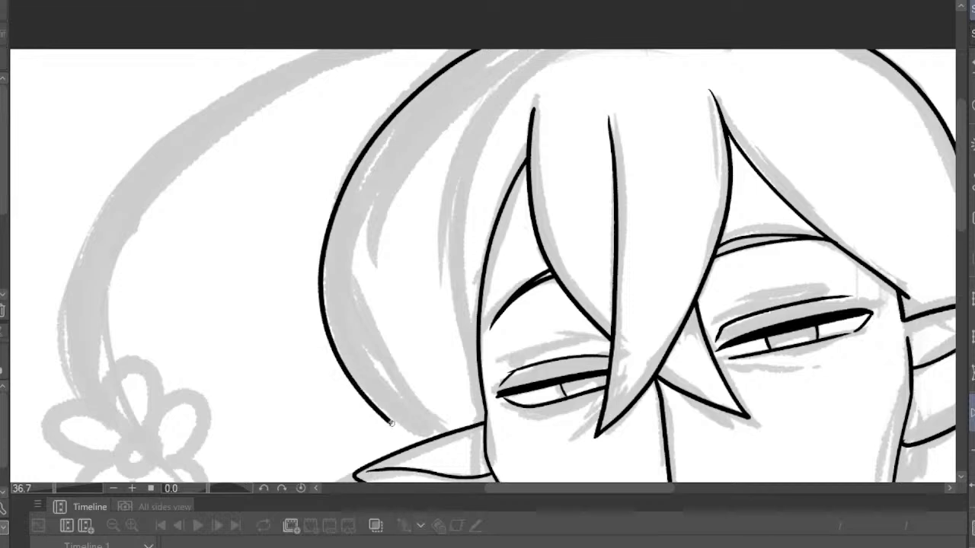
pyautogui.hotkey('ctrl', 'z')
pyautogui.moveTo(504, 39)
pyautogui.mouseDown()
pyautogui.moveTo(402, 121)
pyautogui.moveTo(347, 224)
pyautogui.moveTo(336, 278)
pyautogui.moveTo(346, 326)
pyautogui.moveTo(422, 421)
pyautogui.mouseUp()
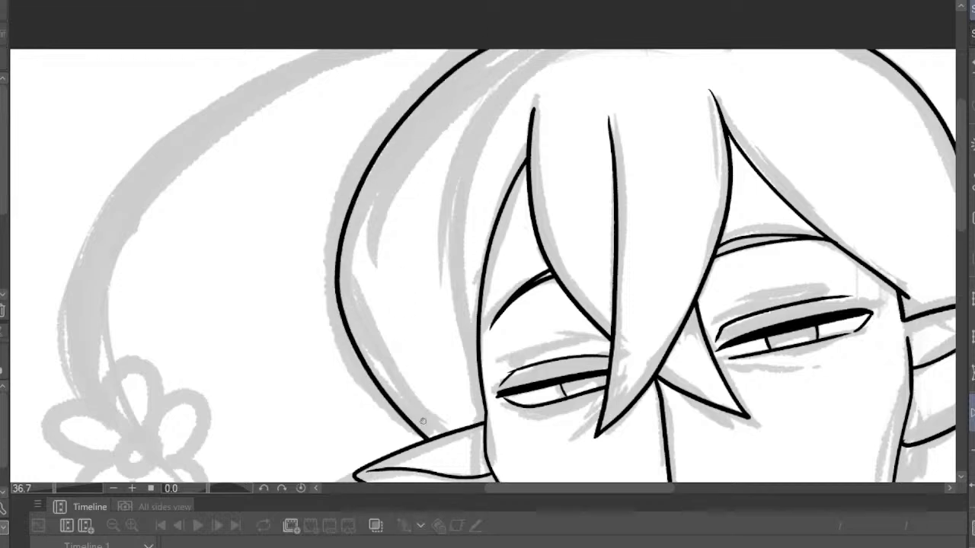
pyautogui.scroll(1, 423, 421)
pyautogui.scroll(-5, 365, 46)
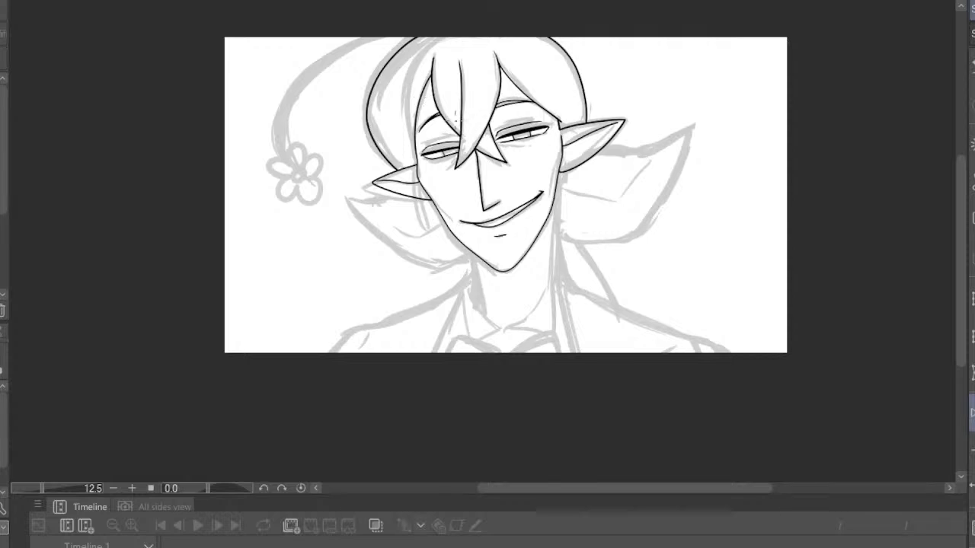
# With the canvas view mirrored, replace the hair contour by the smaller ear with a tighter curve running up to the canvas's upper edge
pyautogui.scroll(2, 565, 105)
pyautogui.click(972, 413)
pyautogui.scroll(-3, 590, 103)
pyautogui.scroll(5, 654, 55)
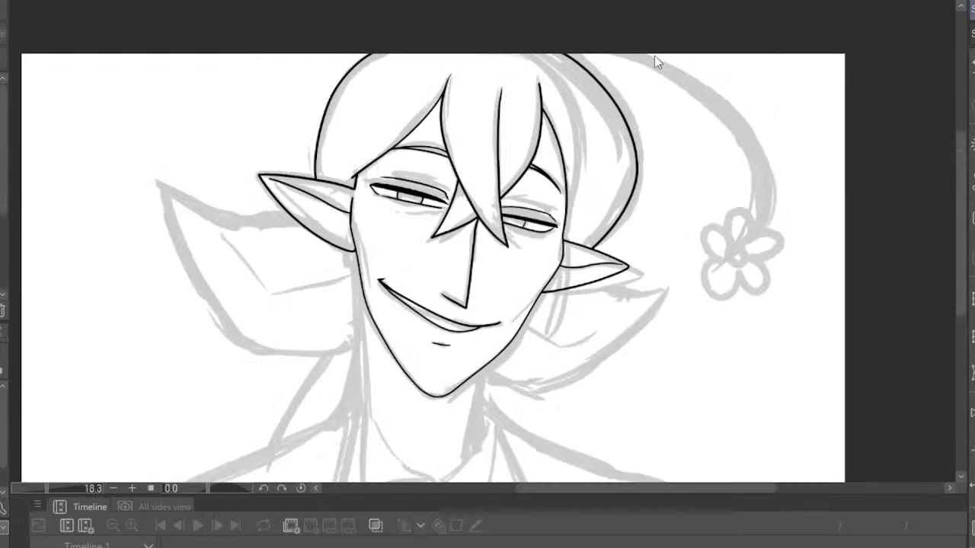
pyautogui.hotkey('ctrl', 'z')
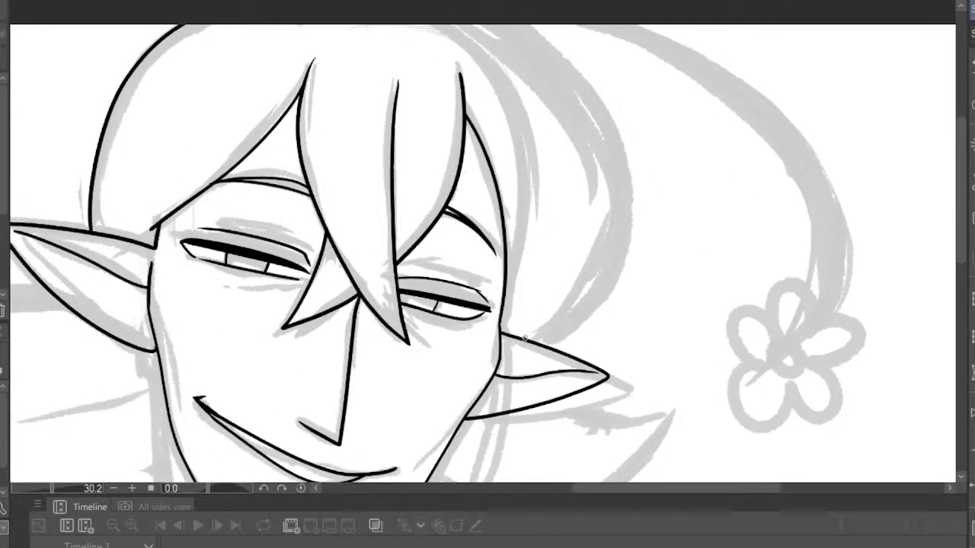
pyautogui.moveTo(526, 336); pyautogui.dragTo(584, 260)
pyautogui.moveTo(604, 200)
pyautogui.mouseDown()
pyautogui.moveTo(545, 81)
pyautogui.moveTo(420, 6)
pyautogui.mouseUp()
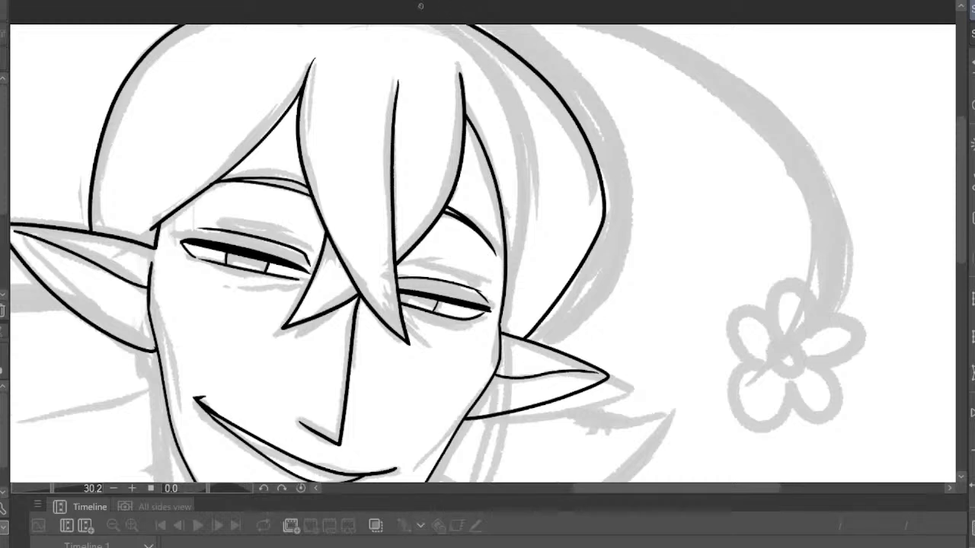
pyautogui.scroll(-8, 506, 172)
pyautogui.scroll(1, 707, 300)
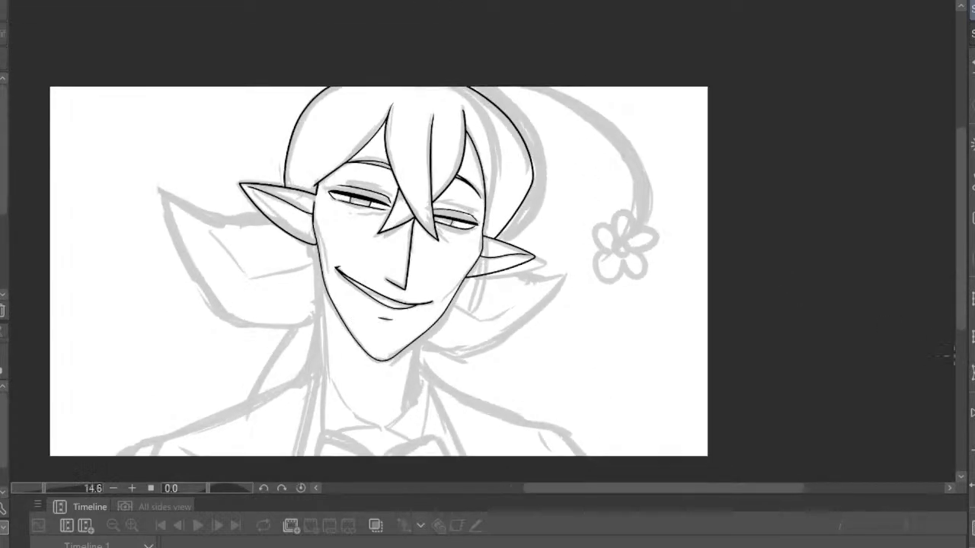
# Restore the unmirrored view and ink both edges of the thin curved strand from the canvas's upper edge to the flower
pyautogui.click(972, 413)
pyautogui.scroll(7, 462, 100)
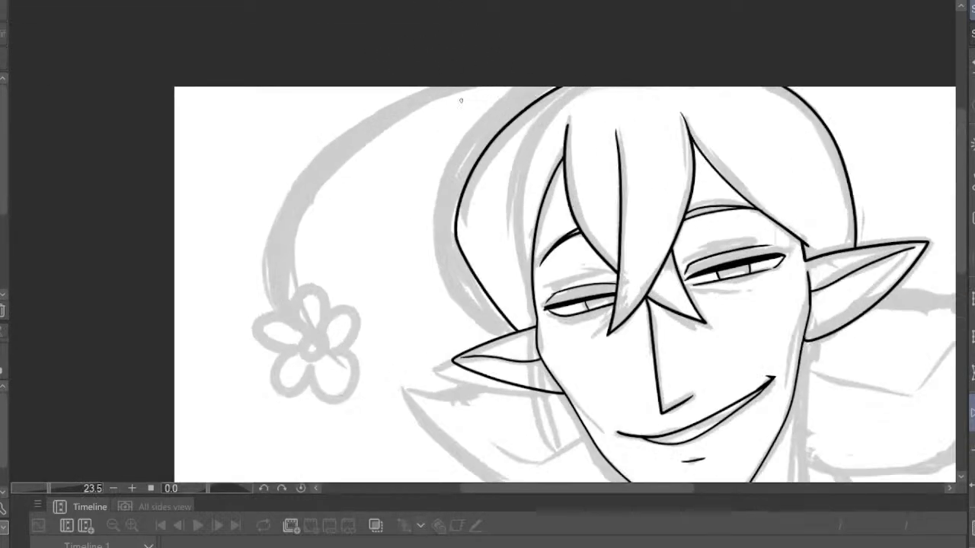
pyautogui.scroll(-5, 615, 187)
pyautogui.scroll(2, 401, 157)
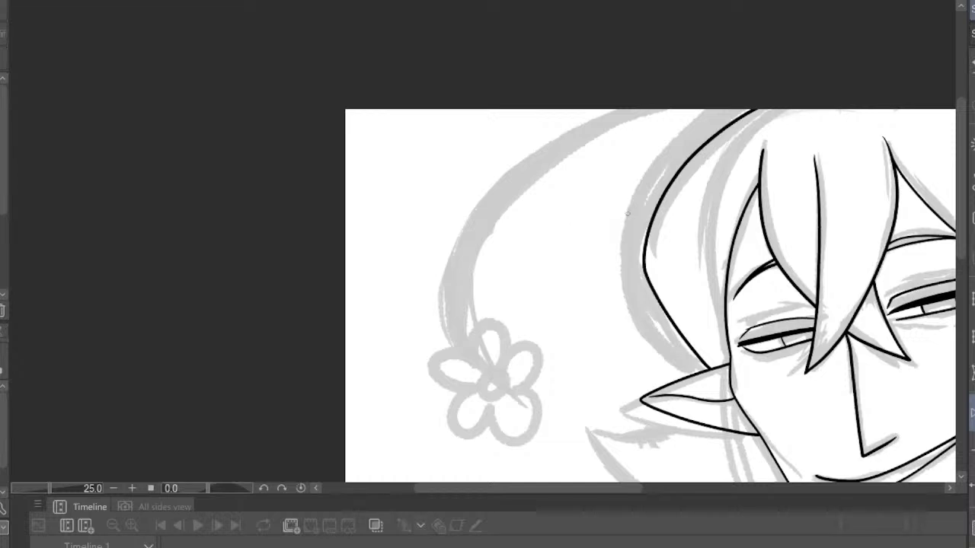
pyautogui.scroll(2, 580, 218)
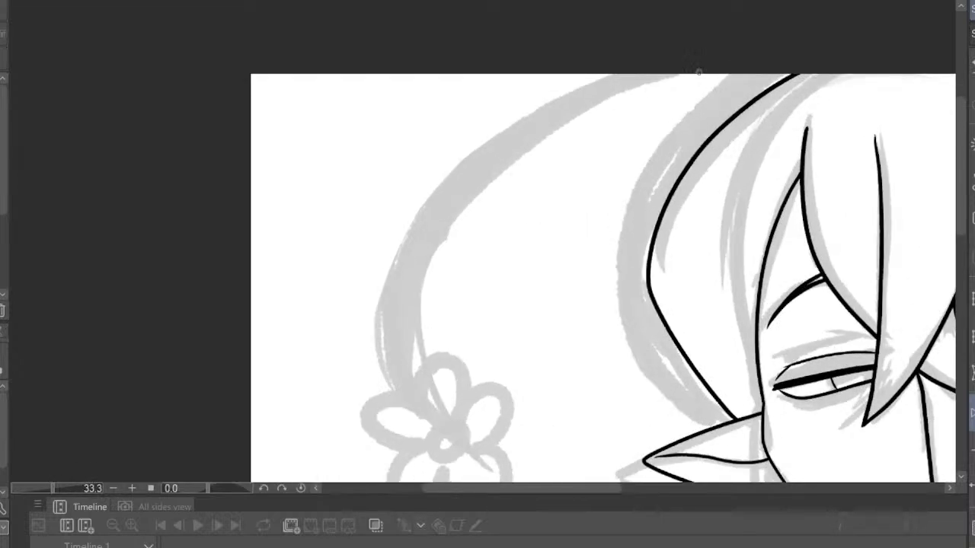
pyautogui.moveTo(735, 67)
pyautogui.mouseDown()
pyautogui.moveTo(485, 166)
pyautogui.moveTo(387, 320)
pyautogui.moveTo(407, 416)
pyautogui.moveTo(378, 278)
pyautogui.moveTo(523, 118)
pyautogui.moveTo(757, 44)
pyautogui.mouseUp()
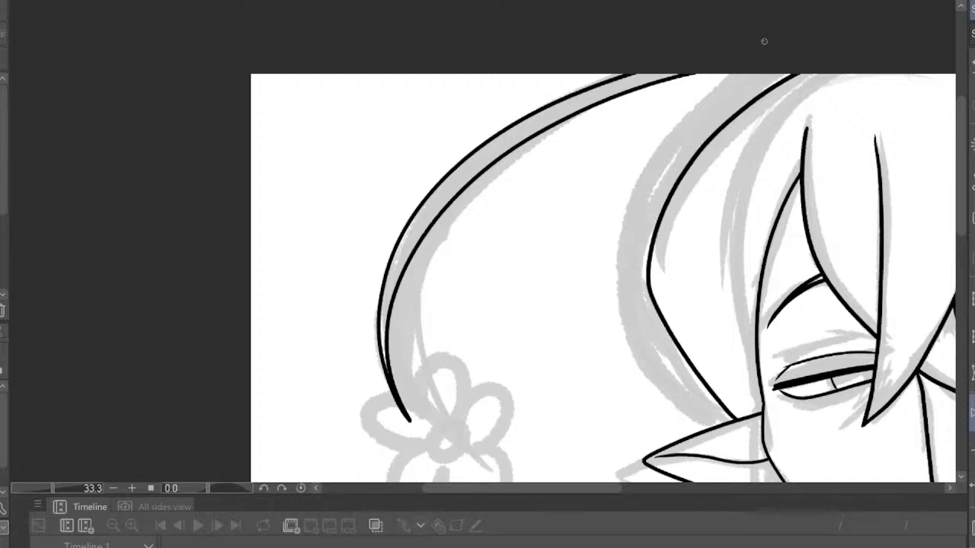
pyautogui.scroll(-12, 637, 40)
pyautogui.scroll(1, 915, 252)
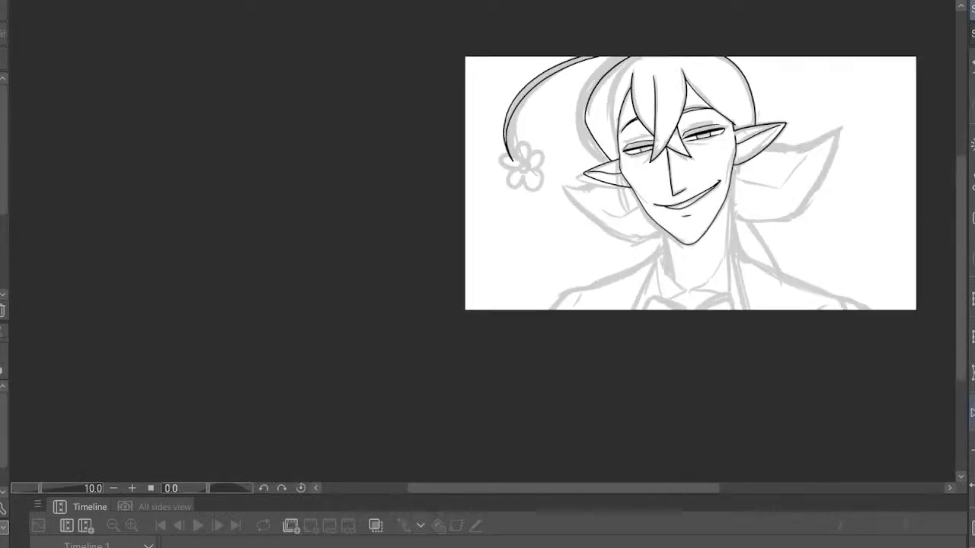
# Compare the inked head and the remaining neck and collar sketch in mirrored and normal canvas views
pyautogui.click(972, 412)
pyautogui.scroll(-4, 397, 104)
pyautogui.scroll(8, 293, 94)
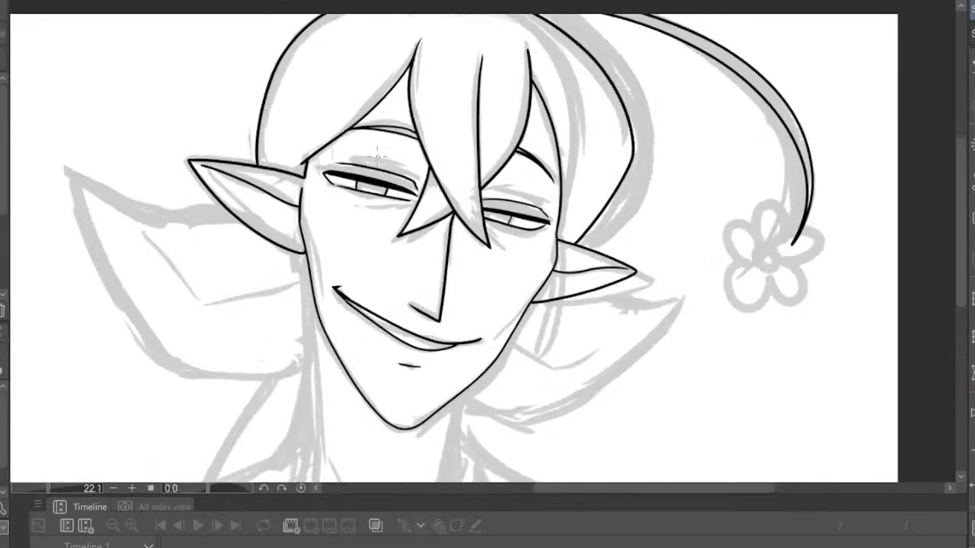
pyautogui.scroll(1, 579, 239)
pyautogui.click(972, 412)
pyautogui.scroll(-7, 243, 134)
pyautogui.scroll(2, 456, 220)
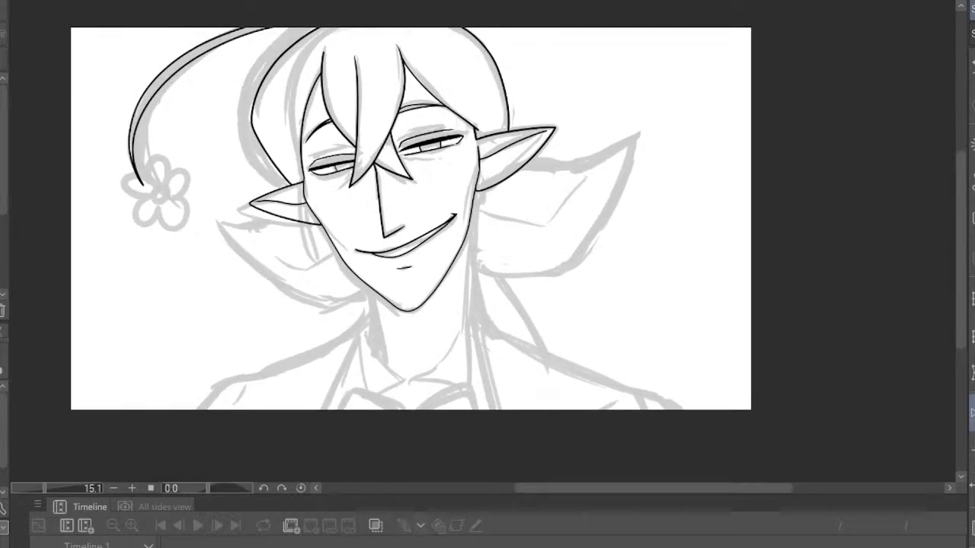
pyautogui.scroll(2, 448, 71)
pyautogui.scroll(-3, 495, 152)
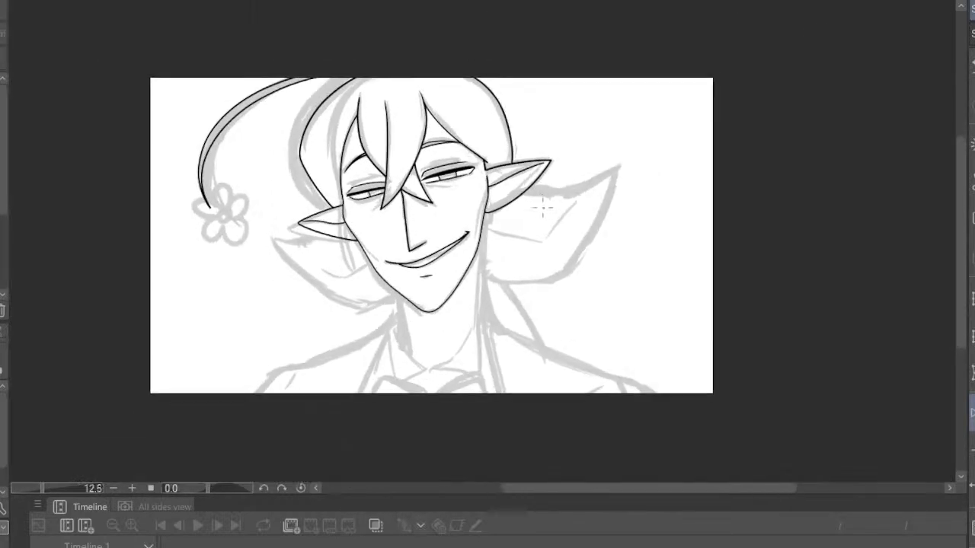
pyautogui.scroll(4, 531, 229)
pyautogui.click(967, 407)
pyautogui.scroll(-3, 510, 155)
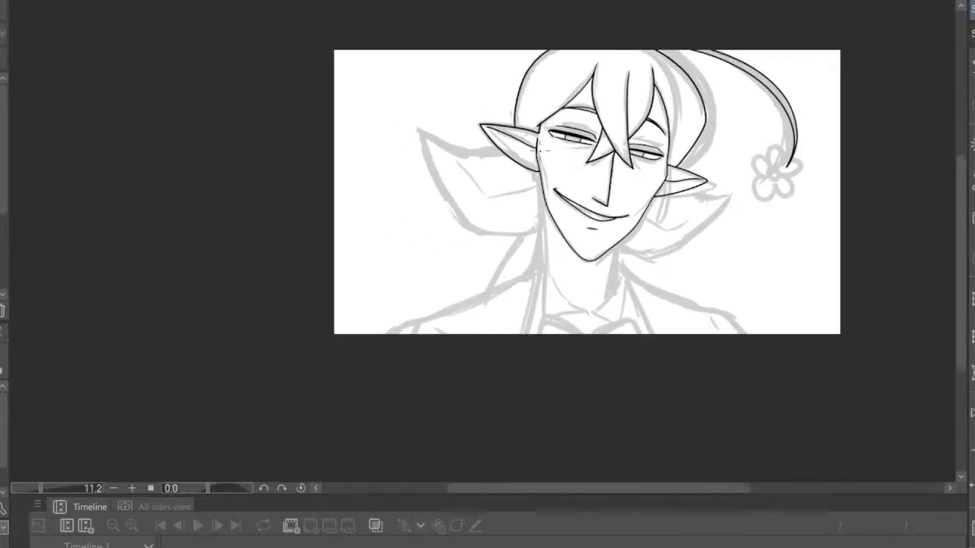
pyautogui.scroll(4, 510, 155)
pyautogui.scroll(-3, 487, 145)
pyautogui.scroll(3, 586, 327)
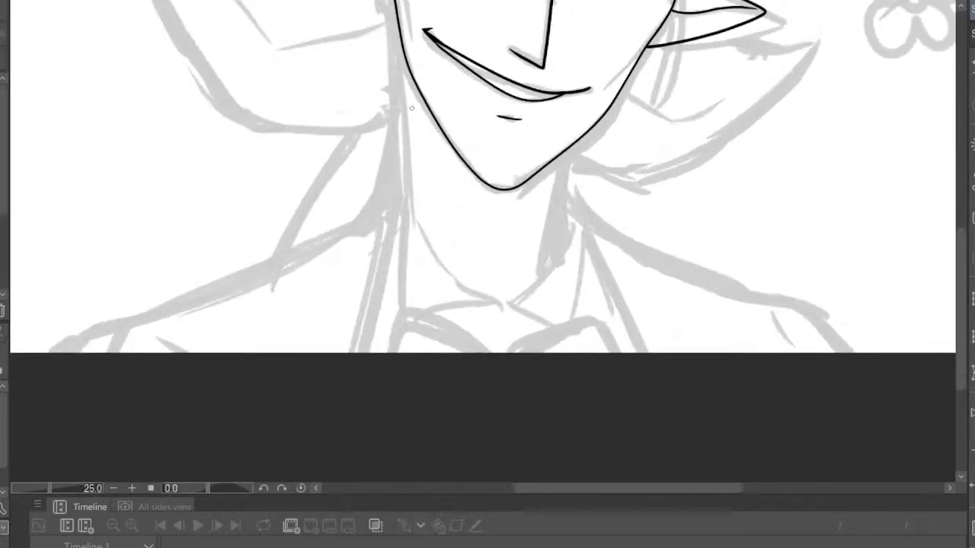
pyautogui.scroll(-3, 452, 211)
pyautogui.click(969, 412)
pyautogui.scroll(-2, 681, 279)
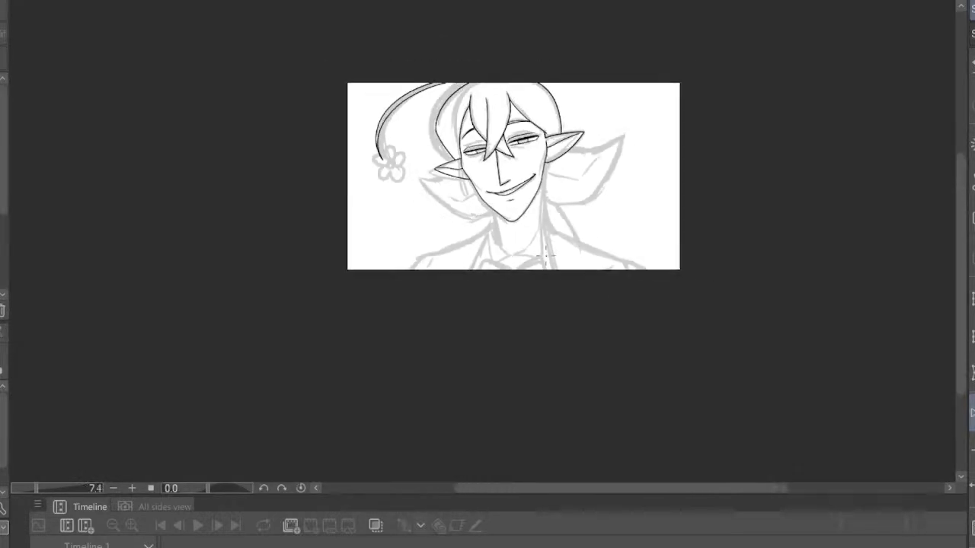
pyautogui.scroll(4, 503, 98)
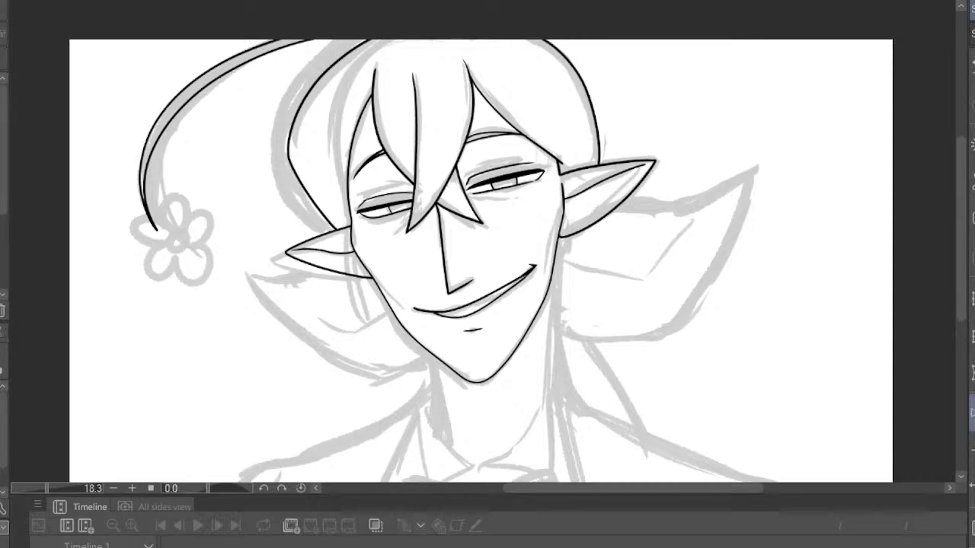
pyautogui.scroll(-3, 489, 276)
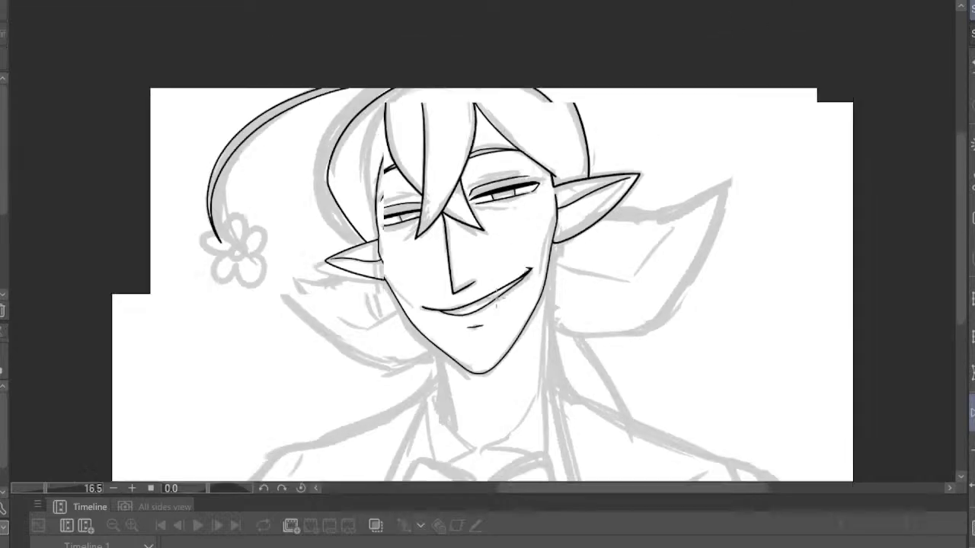
# Ink both sides of the neck, from below the larger ear and from the opposite jaw down towards the collar
pyautogui.scroll(4, 553, 316)
pyautogui.scroll(1, 554, 316)
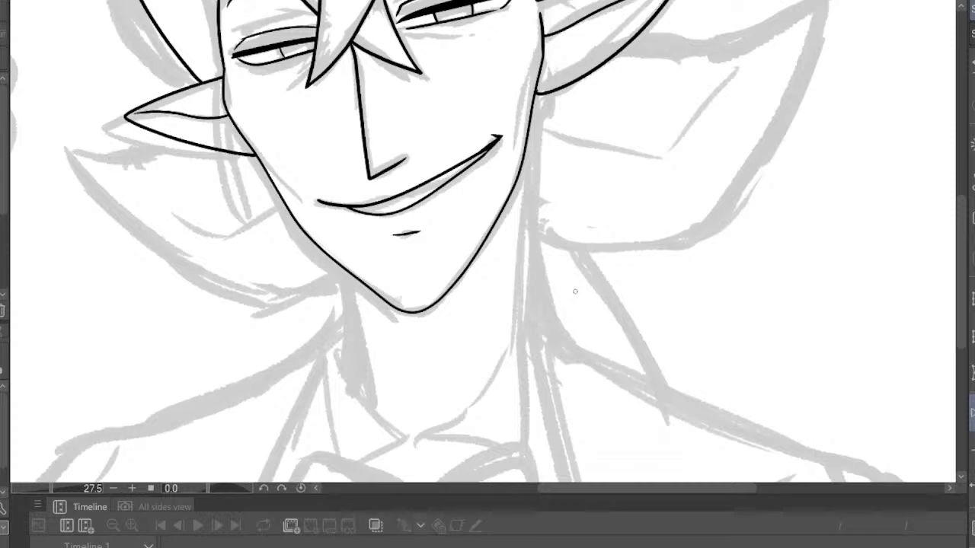
pyautogui.moveTo(534, 116); pyautogui.dragTo(523, 261)
pyautogui.hotkey('ctrl', 'z')
pyautogui.moveTo(538, 99); pyautogui.dragTo(522, 327)
pyautogui.hotkey('ctrl', 'z')
pyautogui.moveTo(538, 94); pyautogui.dragTo(520, 330)
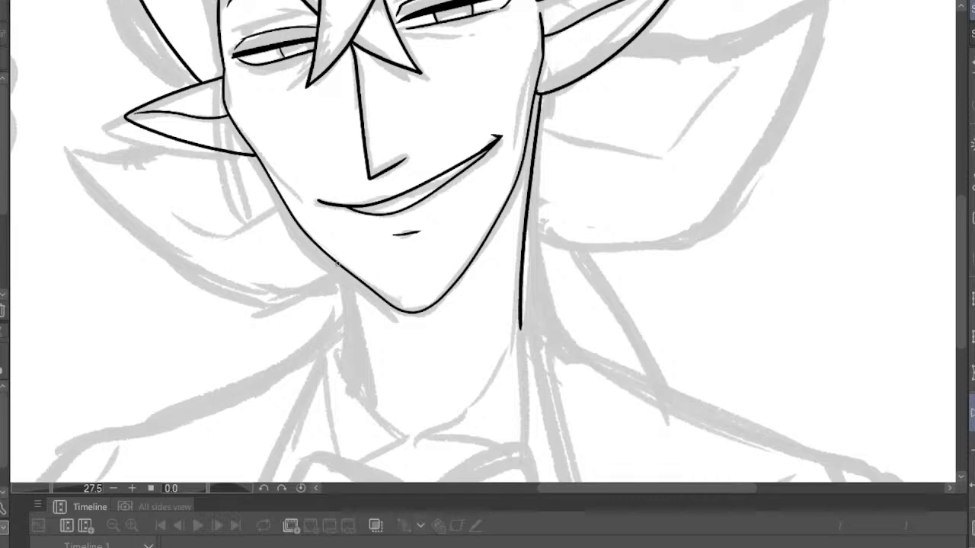
pyautogui.moveTo(342, 291); pyautogui.dragTo(355, 390)
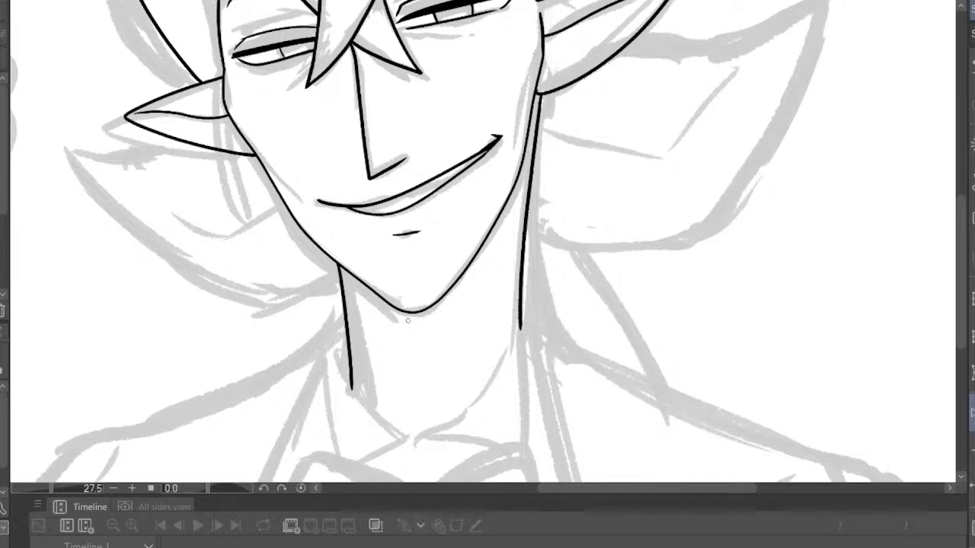
# Replace the neck line on the smaller ear's side with one that curves outward at its lower end
pyautogui.scroll(-1, 494, 380)
pyautogui.scroll(-1, 495, 381)
pyautogui.scroll(5, 434, 322)
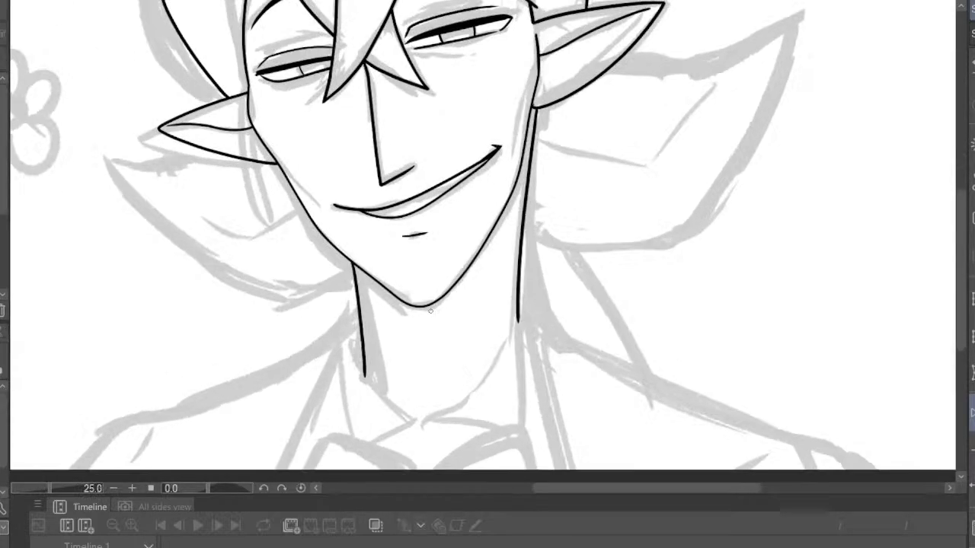
pyautogui.hotkey('ctrl', 'z')
pyautogui.scroll(1, 358, 335)
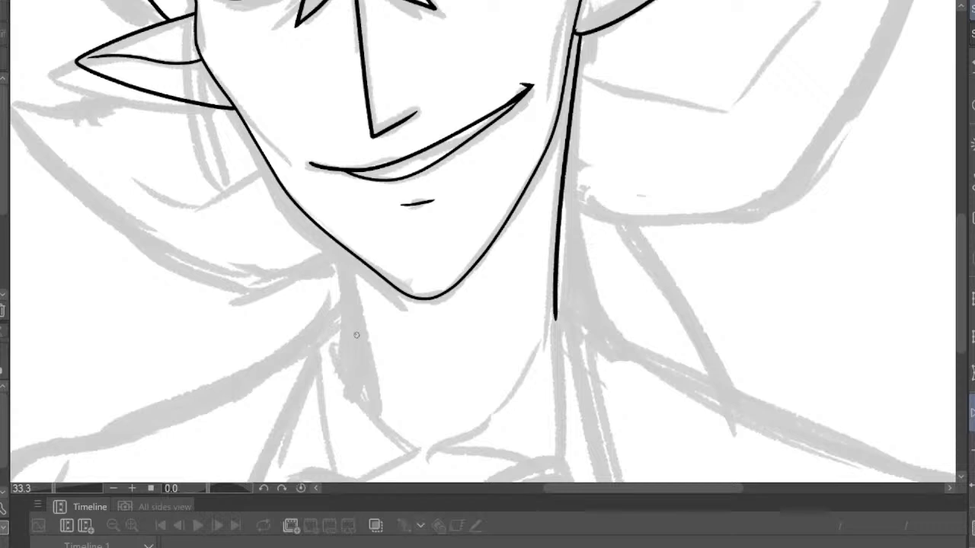
pyautogui.moveTo(349, 336); pyautogui.dragTo(345, 280)
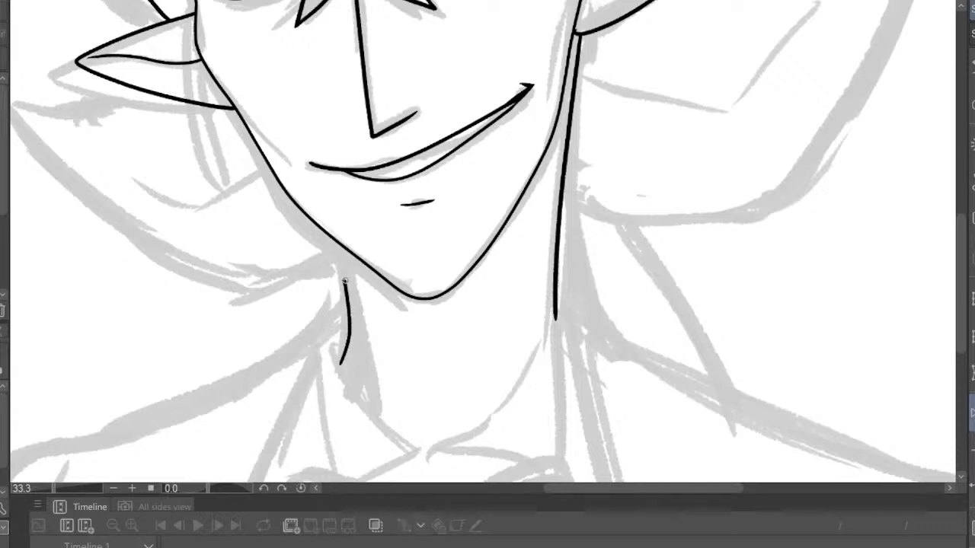
pyautogui.scroll(-6, 417, 238)
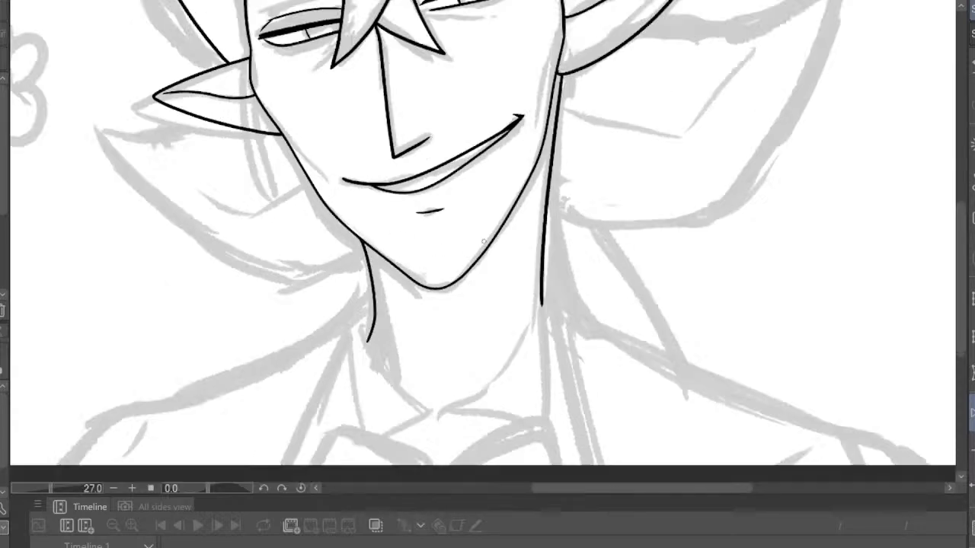
pyautogui.scroll(2, 464, 244)
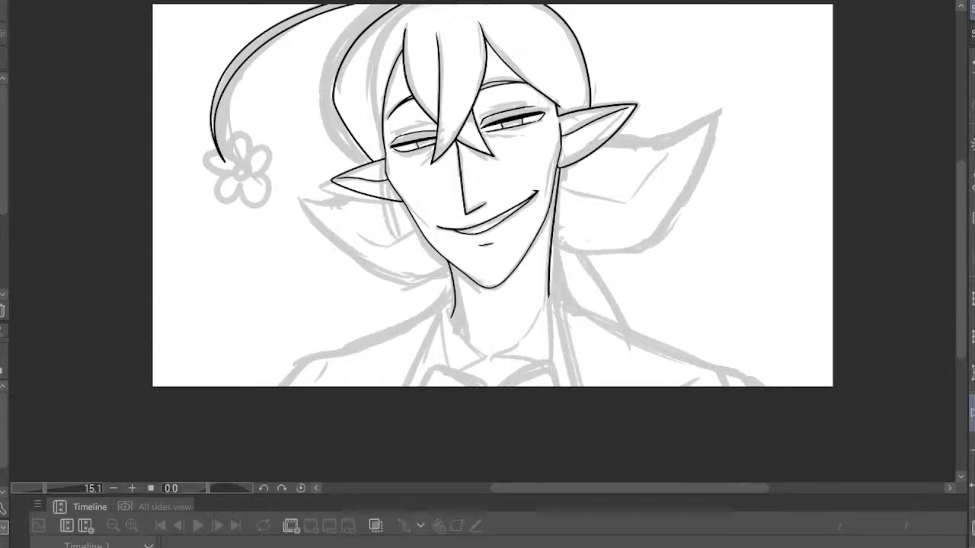
# Remove both neck lines and ink a longer, slightly bowed one from below the larger ear towards the collar
pyautogui.scroll(-3, 635, 294)
pyautogui.scroll(5, 636, 294)
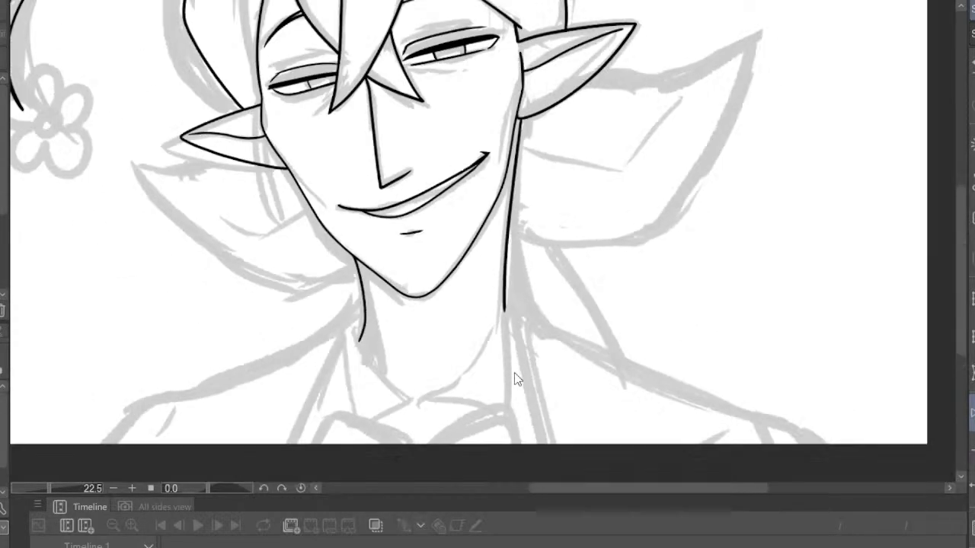
pyautogui.scroll(2, 601, 209)
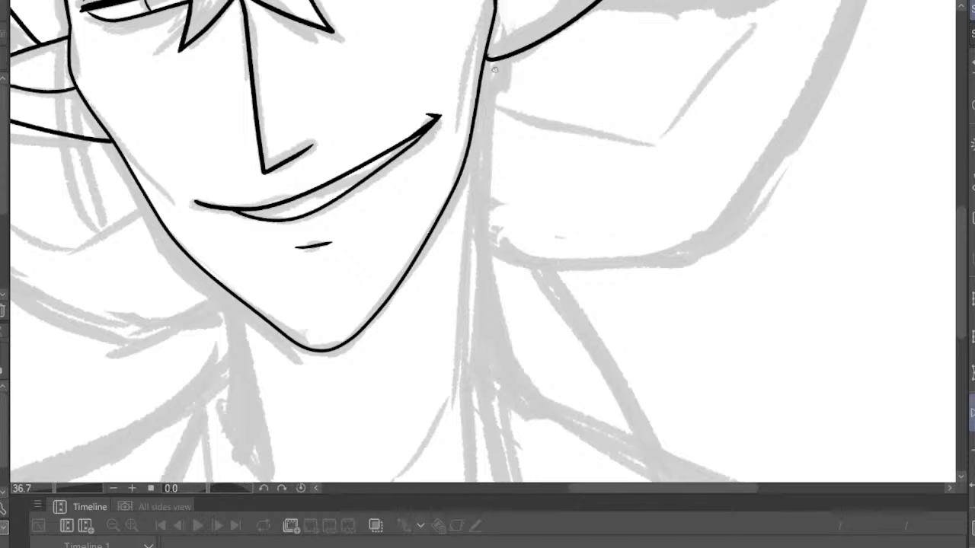
pyautogui.moveTo(494, 66); pyautogui.dragTo(487, 377)
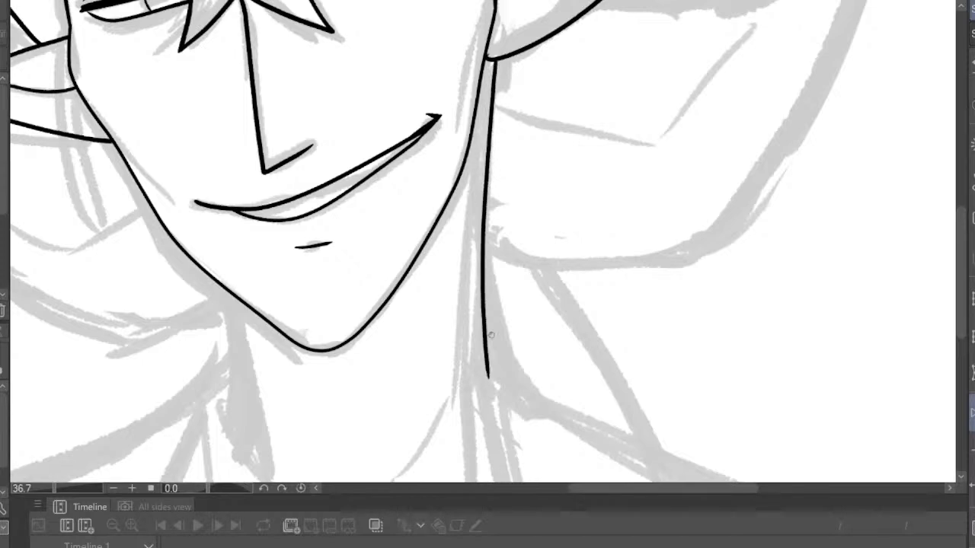
pyautogui.scroll(-5, 576, 349)
pyautogui.scroll(3, 904, 373)
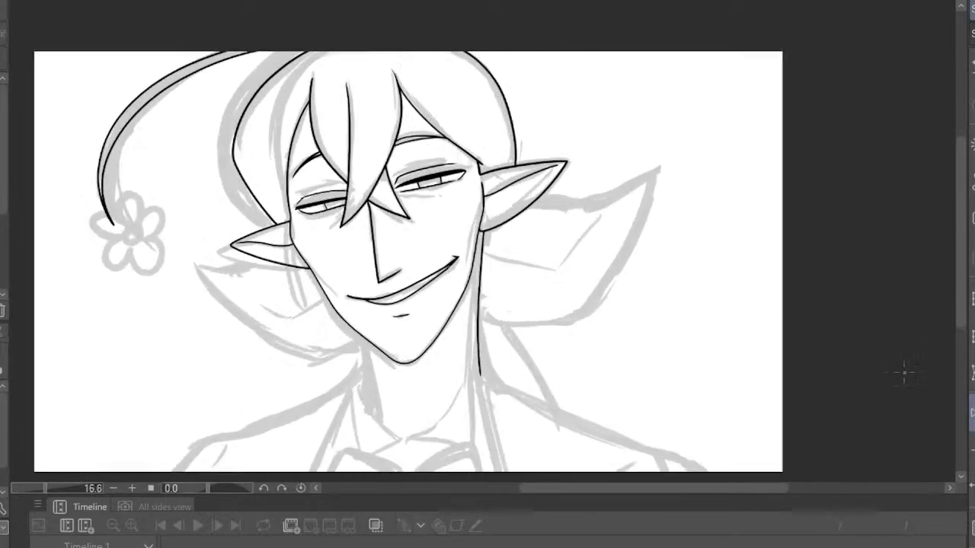
# Compare the neck and head proportions in mirrored and normal canvas views, up close and from a distance
pyautogui.click(971, 412)
pyautogui.click(971, 413)
pyautogui.click(971, 412)
pyautogui.click(972, 413)
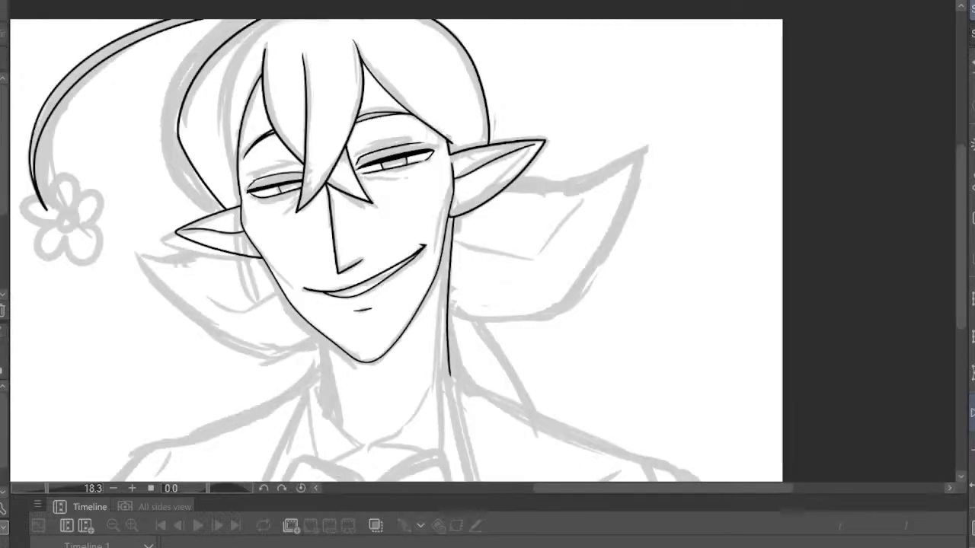
pyautogui.click(971, 412)
pyautogui.click(971, 413)
pyautogui.scroll(2, 470, 137)
pyautogui.scroll(-4, 461, 155)
pyautogui.scroll(3, 461, 189)
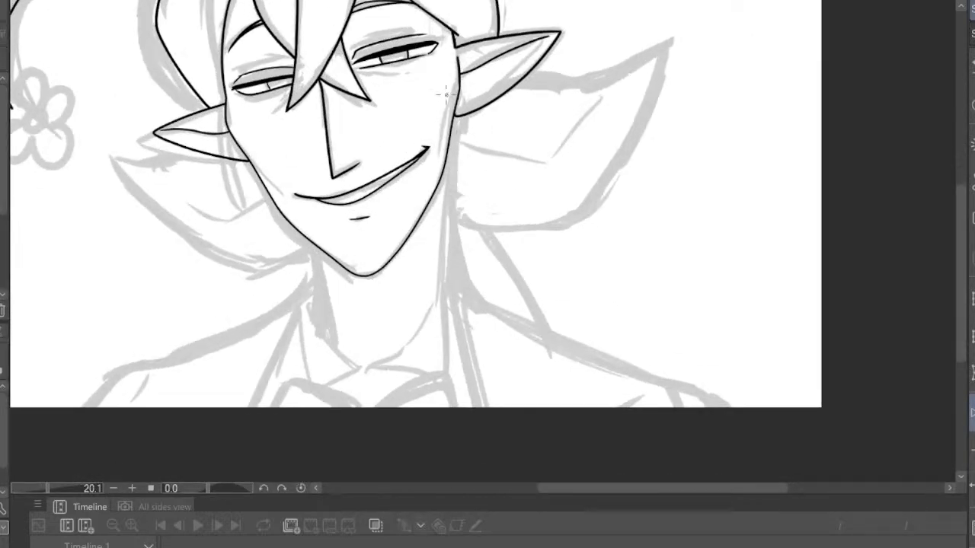
pyautogui.scroll(3, 454, 196)
pyautogui.scroll(-2, 454, 195)
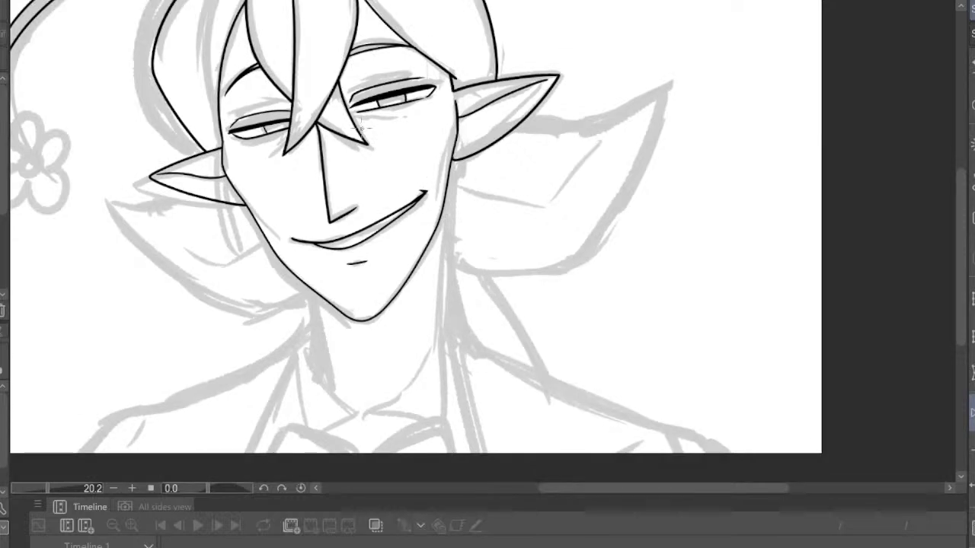
pyautogui.scroll(1, 356, 115)
pyautogui.scroll(-2, 355, 115)
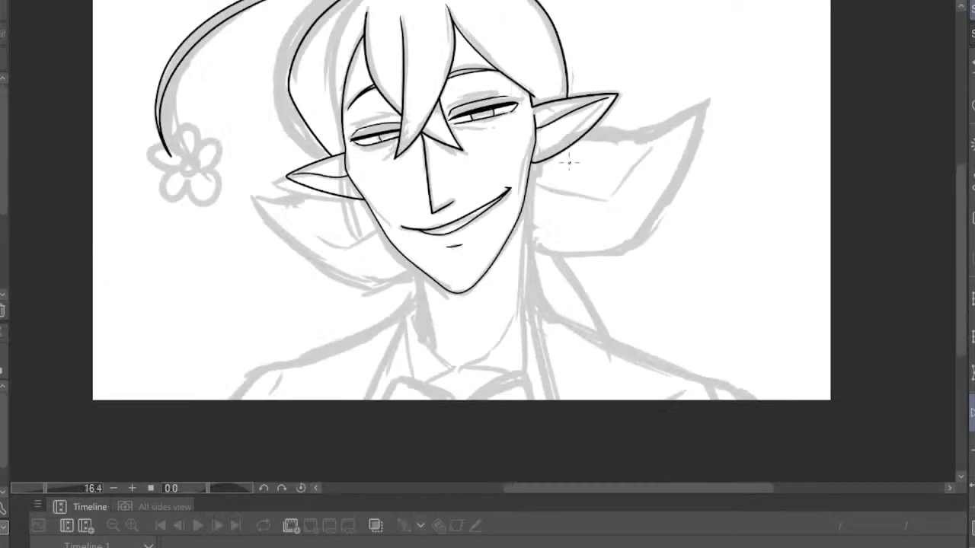
# Re-ink the neck side below the larger ear as a nearly straight line down beside the jaw towards the collar
pyautogui.scroll(2, 539, 203)
pyautogui.scroll(1, 539, 203)
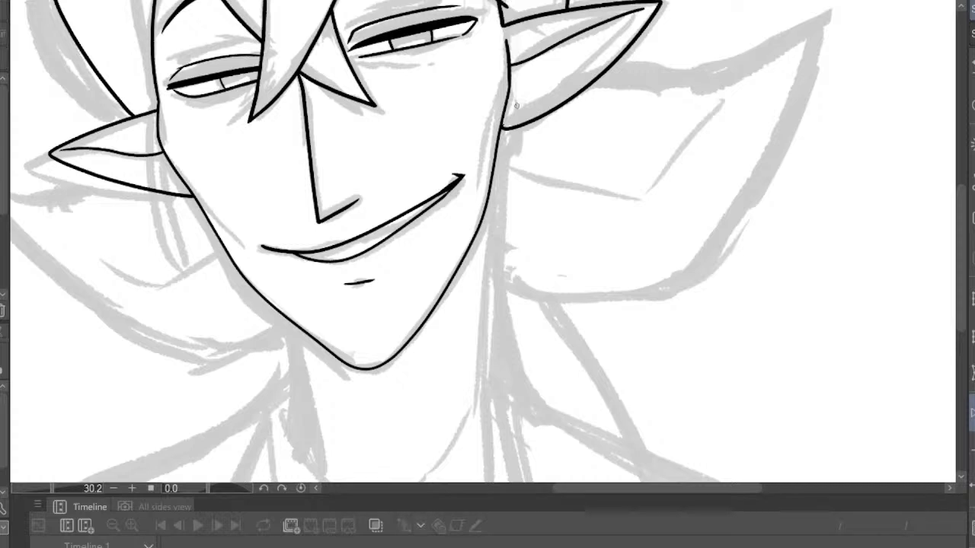
pyautogui.moveTo(508, 127); pyautogui.dragTo(496, 373)
pyautogui.hotkey('ctrl', 'z')
pyautogui.moveTo(506, 127); pyautogui.dragTo(491, 290)
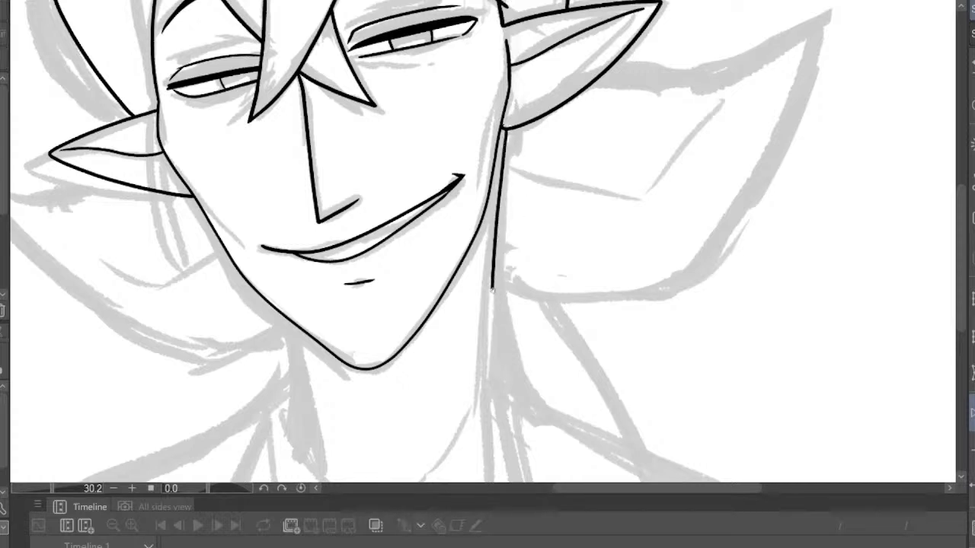
# Ink the opposite side of the neck from the jaw on the smaller ear's side down to the collar sketch
pyautogui.scroll(-6, 581, 398)
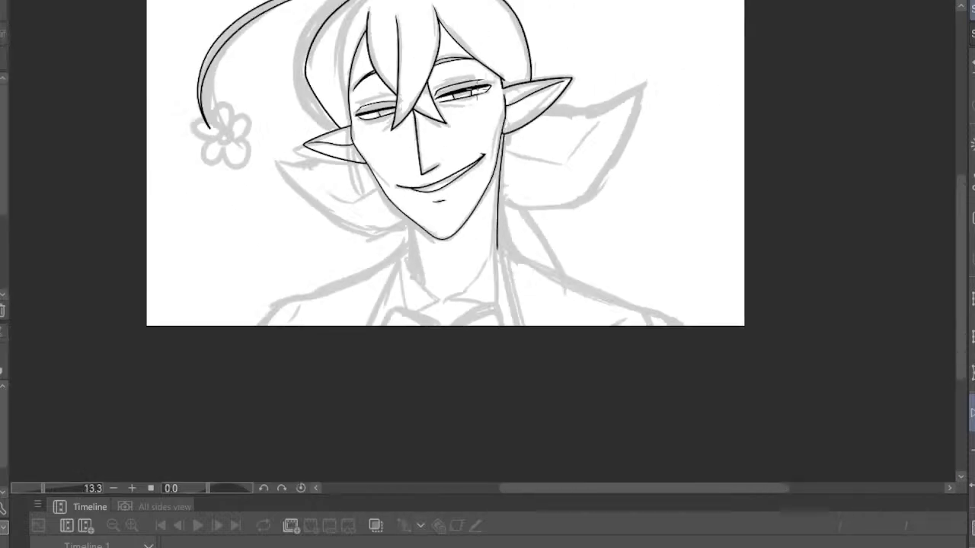
pyautogui.scroll(3, 430, 188)
pyautogui.scroll(3, 430, 188)
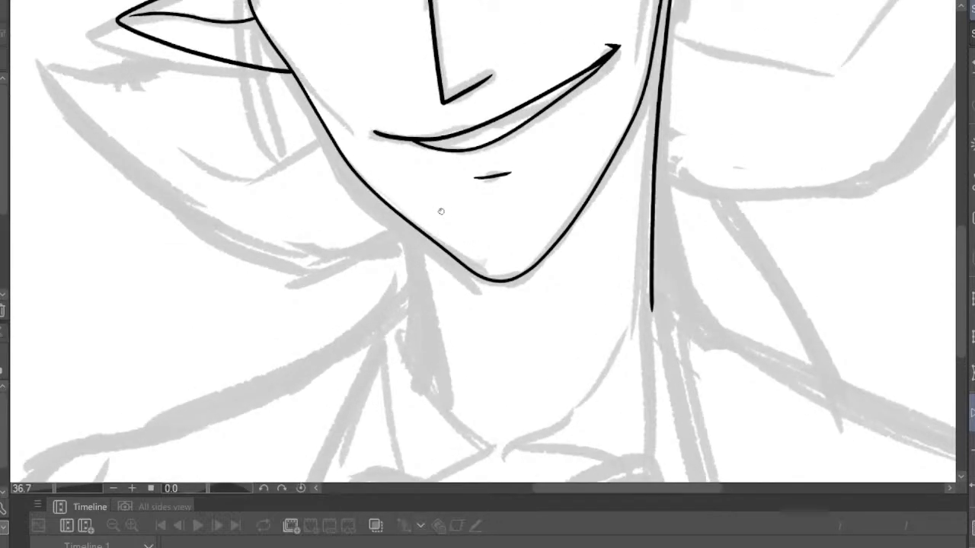
pyautogui.moveTo(407, 265); pyautogui.dragTo(417, 356)
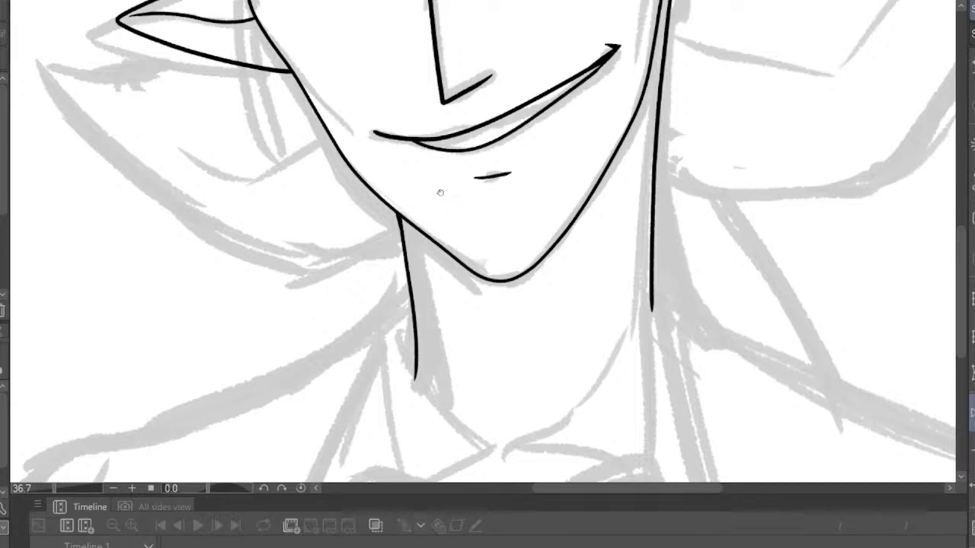
# With the canvas view mirrored, redraw the neck line on the smaller ear's side with an outward-curving lower end, and restore the normal view
pyautogui.scroll(-4, 449, 192)
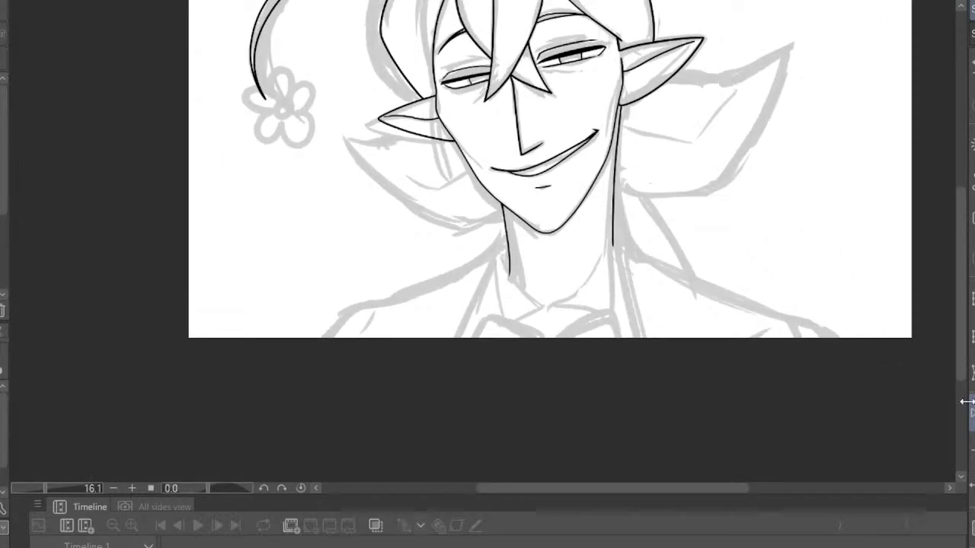
pyautogui.click(971, 412)
pyautogui.scroll(-2, 552, 293)
pyautogui.scroll(3, 427, 240)
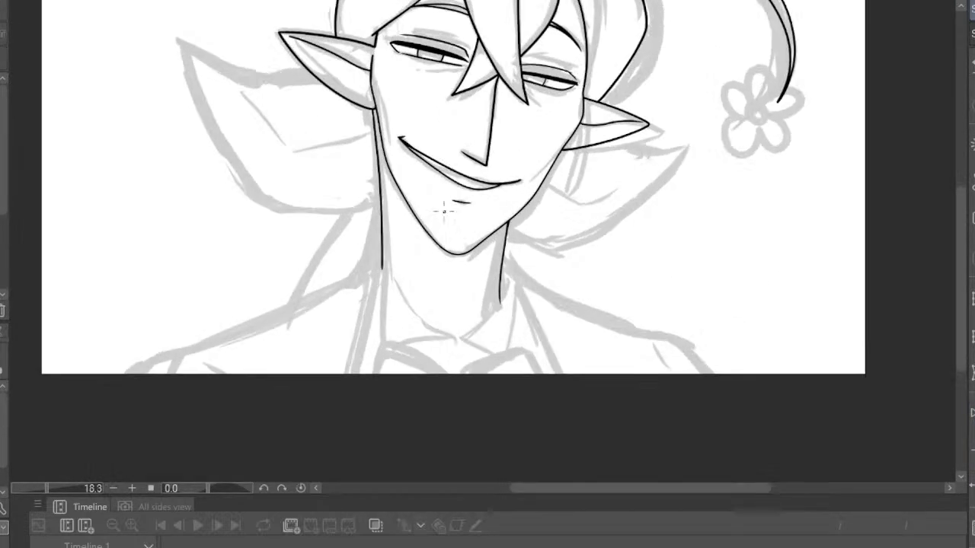
pyautogui.hotkey('ctrl', 'z')
pyautogui.scroll(5, 473, 211)
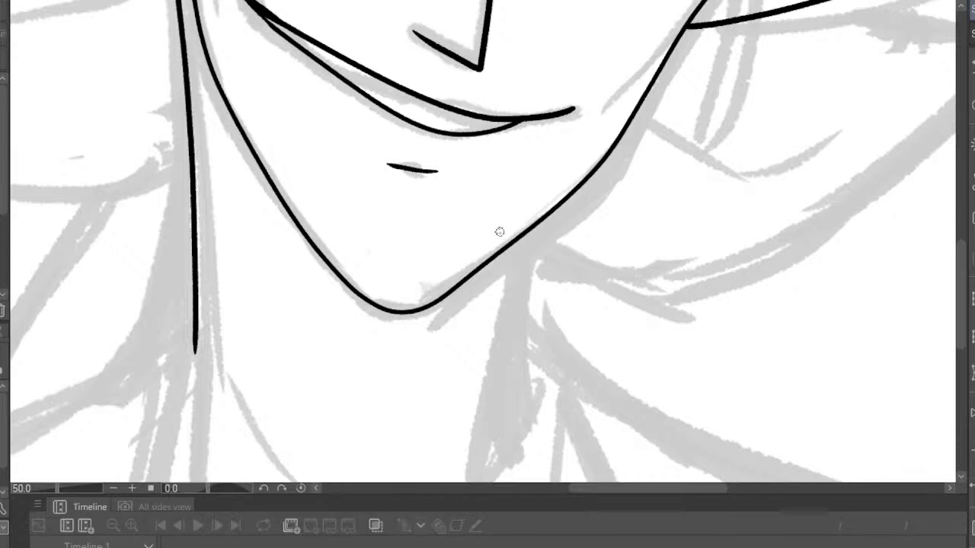
pyautogui.moveTo(531, 232); pyautogui.dragTo(500, 449)
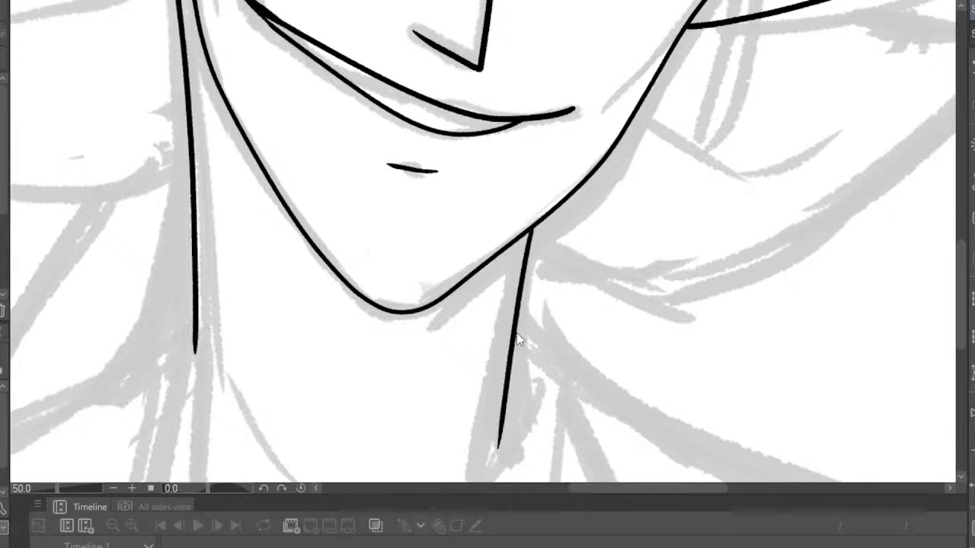
pyautogui.hotkey('ctrl', 'z')
pyautogui.moveTo(532, 225); pyautogui.dragTo(520, 432)
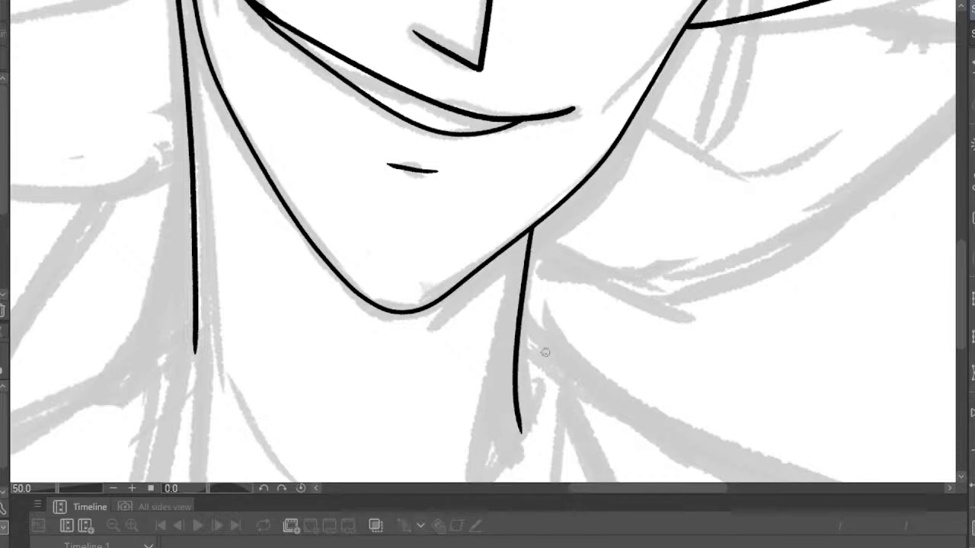
pyautogui.scroll(-6, 545, 352)
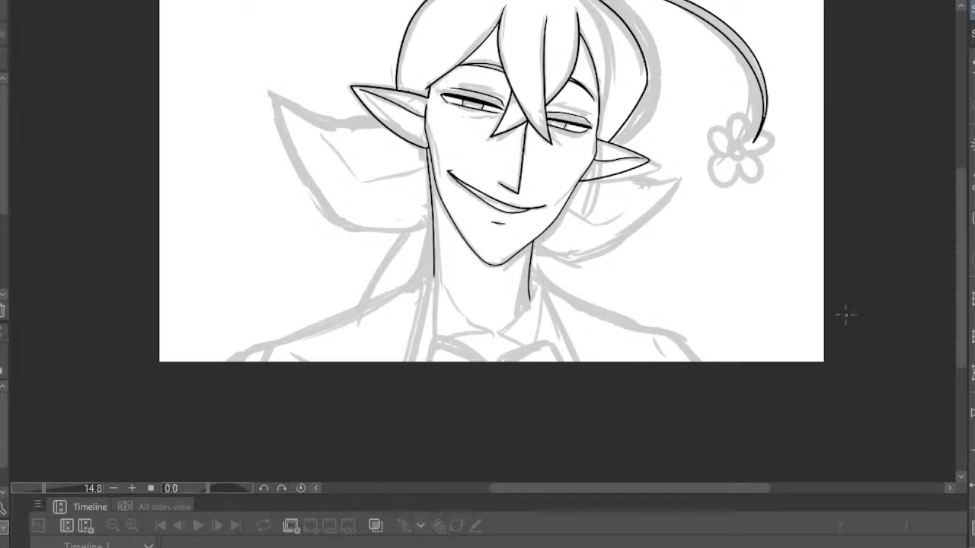
pyautogui.click(972, 412)
# Ink the V-shaped collar opening across the base of the neck with a small central notch, and check it in mirrored view
pyautogui.scroll(-2, 709, 297)
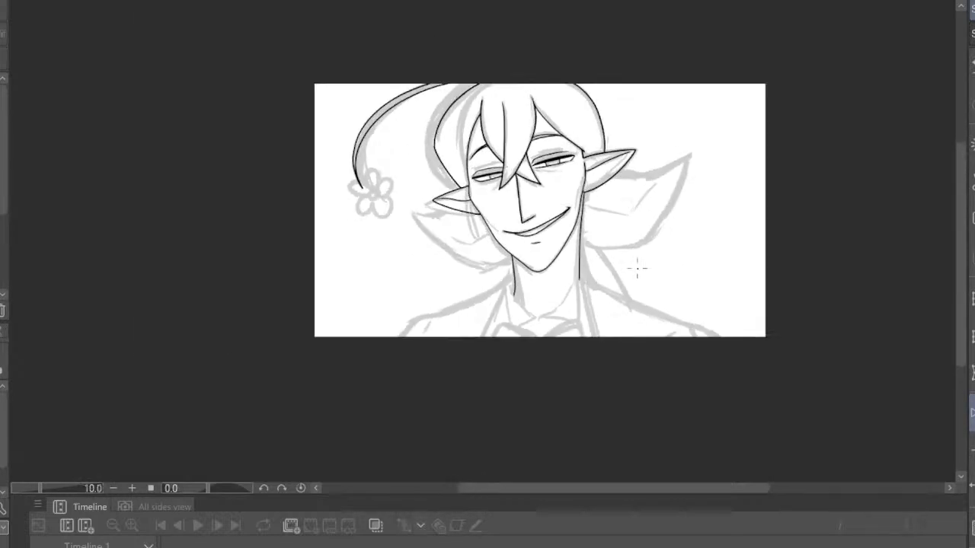
pyautogui.scroll(2, 602, 270)
pyautogui.scroll(4, 628, 329)
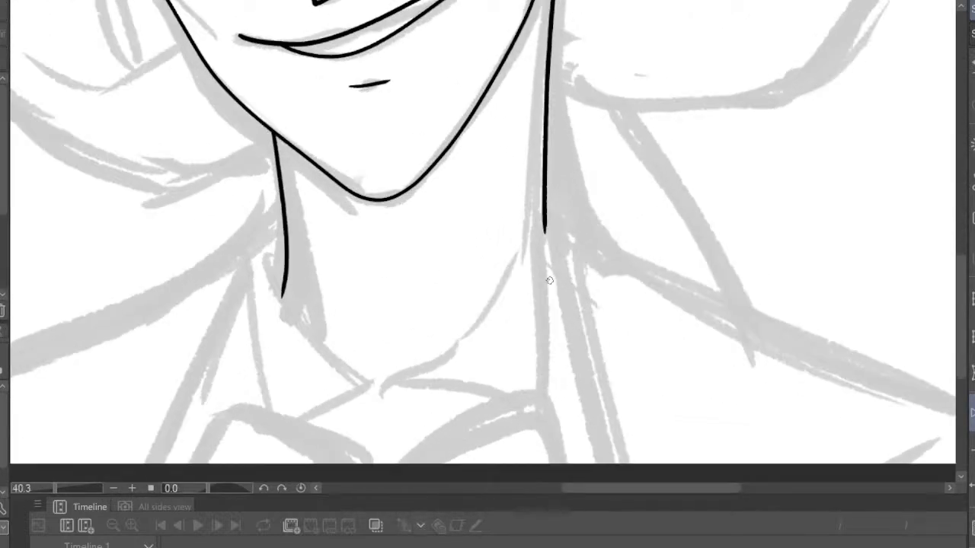
pyautogui.scroll(-1, 548, 280)
pyautogui.scroll(3, 371, 258)
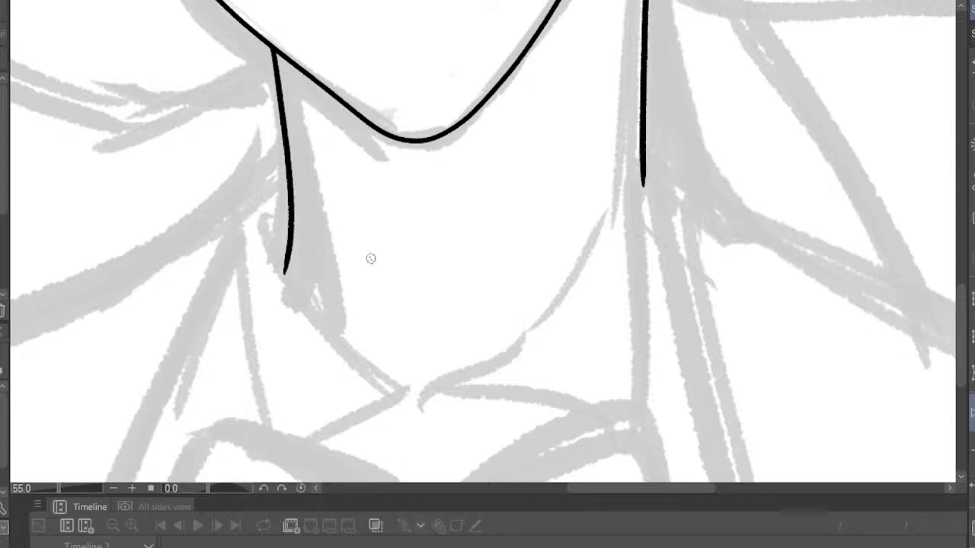
pyautogui.moveTo(262, 224)
pyautogui.mouseDown()
pyautogui.moveTo(324, 333)
pyautogui.moveTo(419, 398)
pyautogui.moveTo(420, 444)
pyautogui.moveTo(436, 392)
pyautogui.moveTo(531, 326)
pyautogui.moveTo(426, 413)
pyautogui.moveTo(538, 329)
pyautogui.moveTo(596, 265)
pyautogui.moveTo(640, 183)
pyautogui.mouseUp()
pyautogui.scroll(-6, 611, 210)
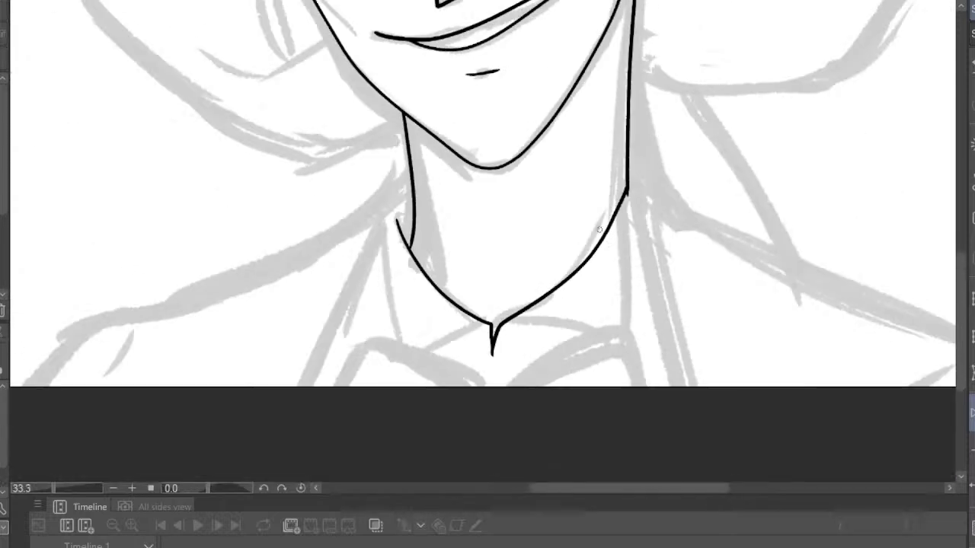
pyautogui.scroll(2, 618, 307)
pyautogui.click(973, 412)
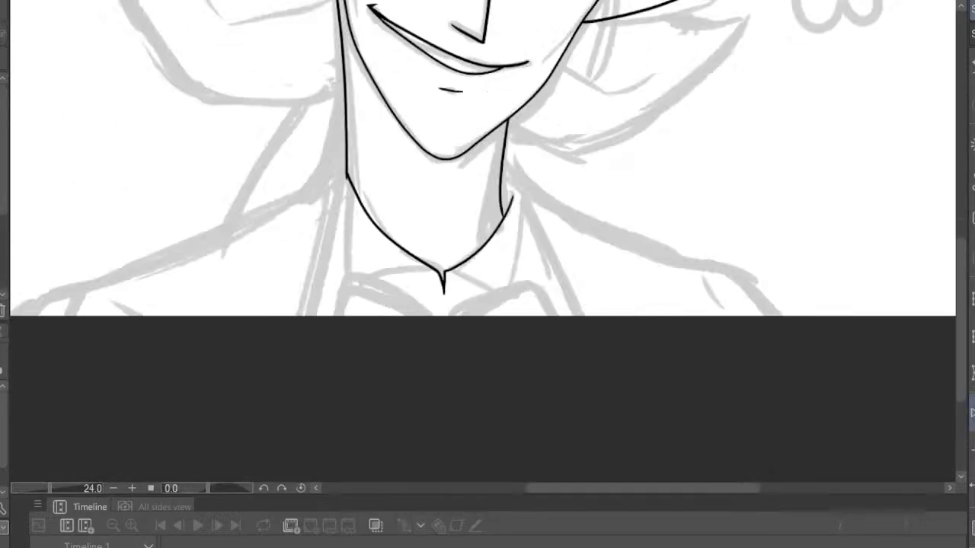
pyautogui.click(972, 413)
# Ink the short slanted collar edge from the central notch towards the smaller ear's side, and check it in mirrored view
pyautogui.scroll(-5, 411, 160)
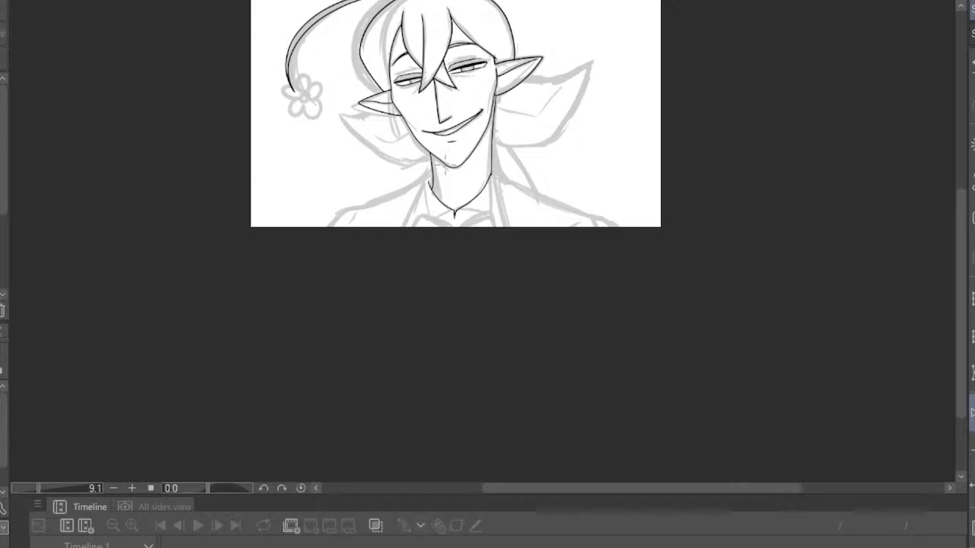
pyautogui.scroll(8, 449, 160)
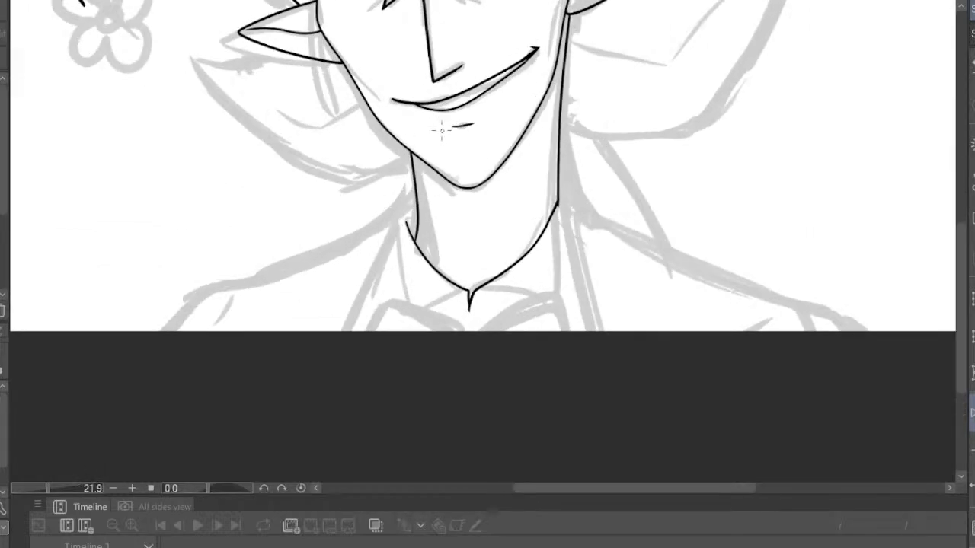
pyautogui.scroll(2, 460, 309)
pyautogui.scroll(-4, 431, 254)
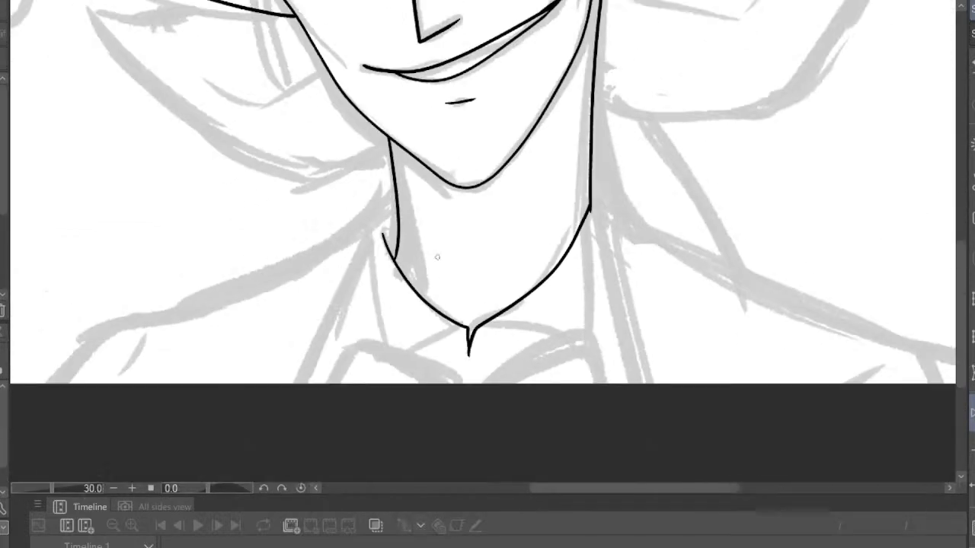
pyautogui.scroll(5, 365, 381)
pyautogui.moveTo(636, 263); pyautogui.dragTo(440, 333)
pyautogui.scroll(-8, 493, 319)
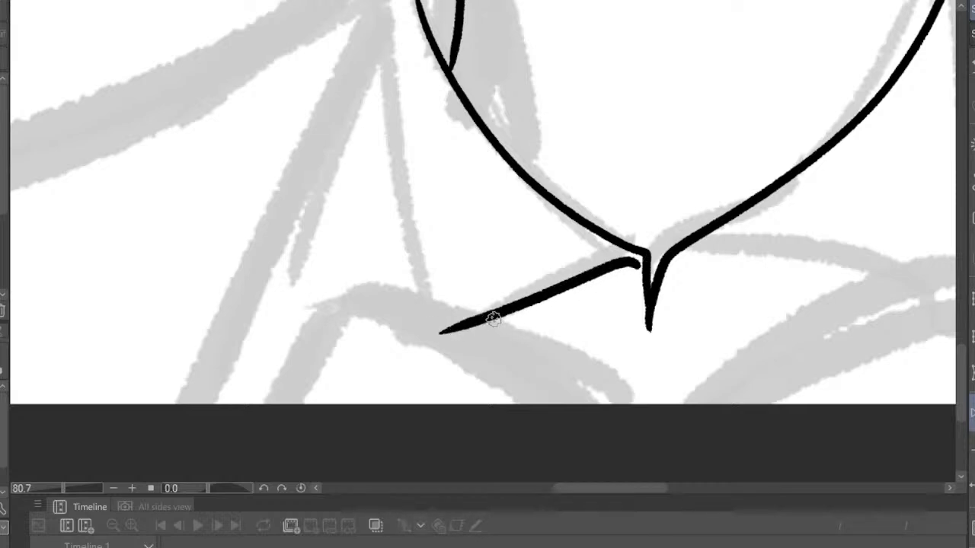
pyautogui.click(972, 412)
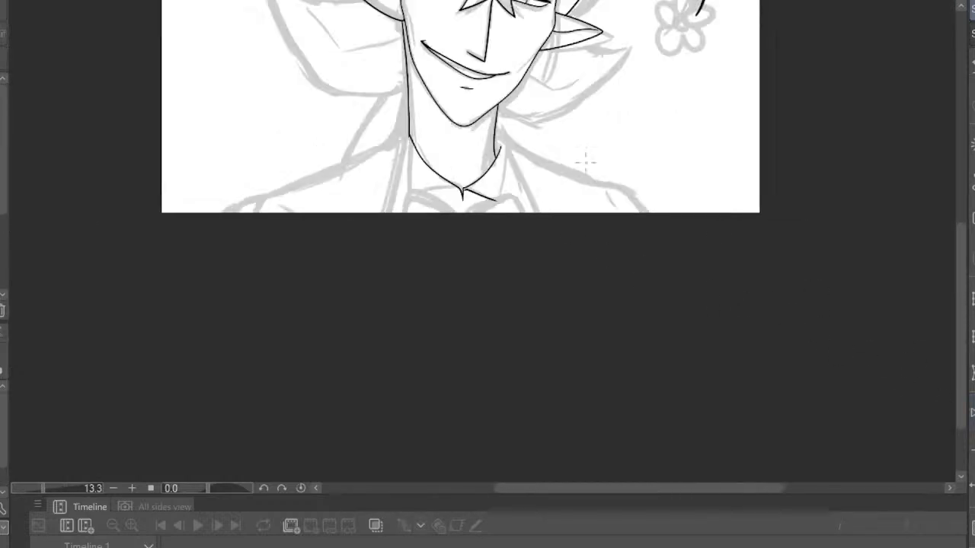
pyautogui.scroll(-6, 535, 328)
pyautogui.scroll(5, 639, 383)
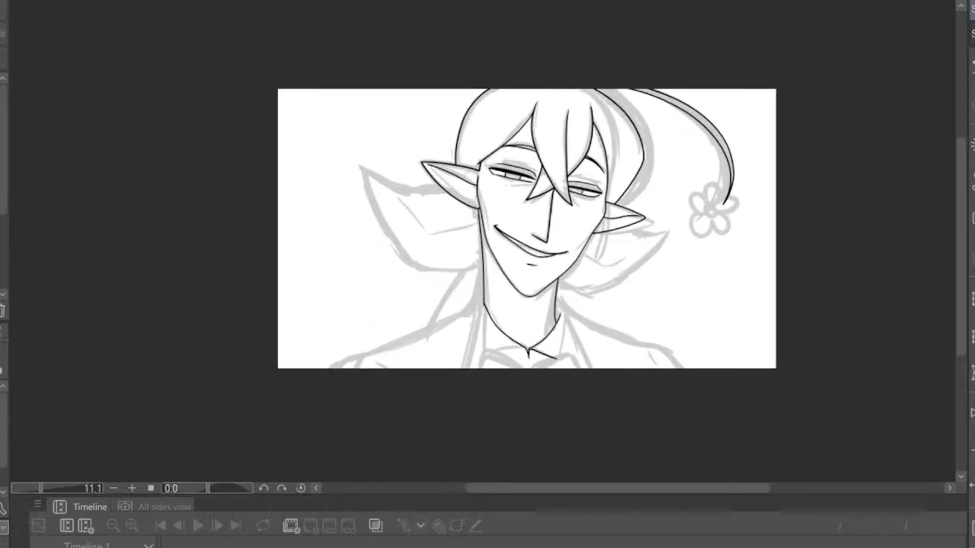
# In mirrored view, replace the short slanted collar edge with a full pointed collar flap on the smaller ear's side, joining notch and neck
pyautogui.scroll(5, 641, 404)
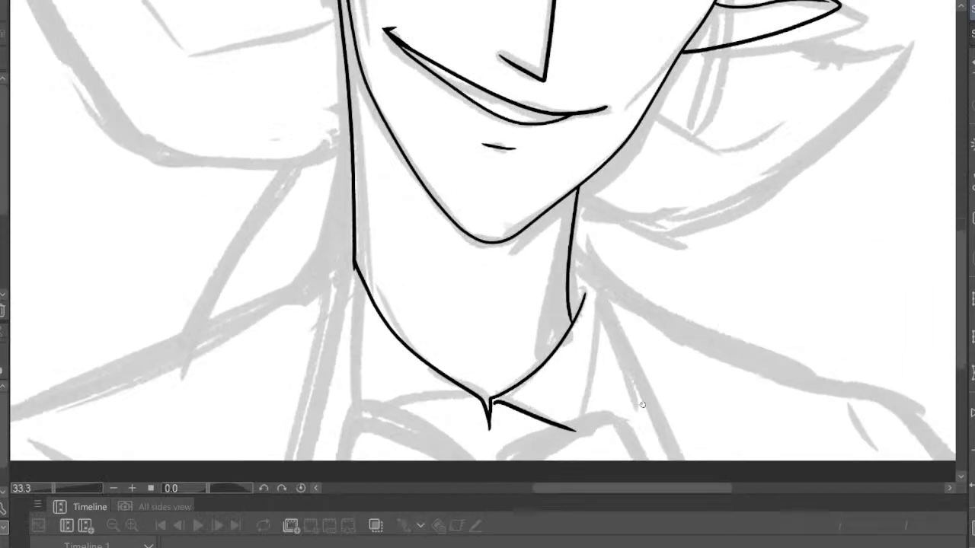
pyautogui.click(971, 413)
pyautogui.scroll(2, 396, 400)
pyautogui.scroll(-1, 411, 409)
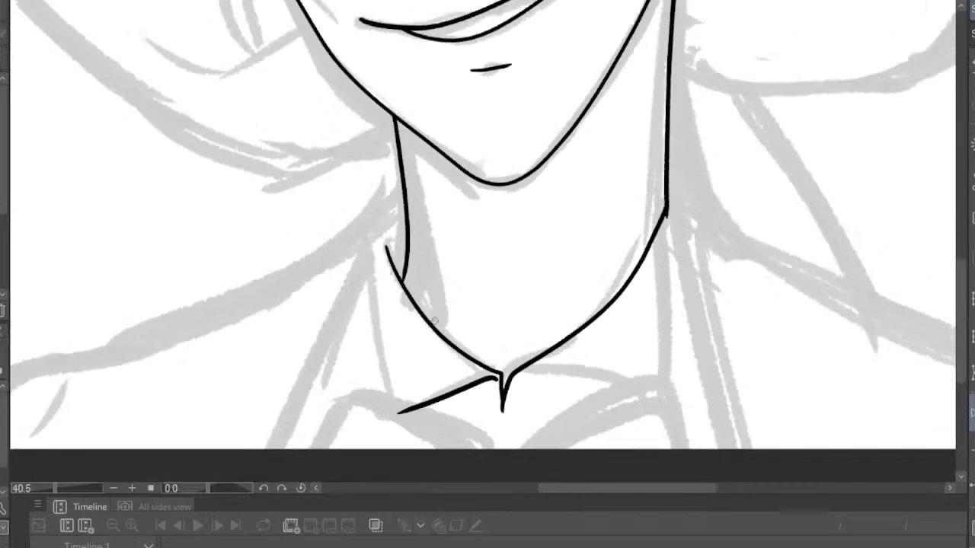
pyautogui.moveTo(444, 479); pyautogui.dragTo(436, 439)
pyautogui.scroll(1, 436, 440)
pyautogui.scroll(1, 436, 438)
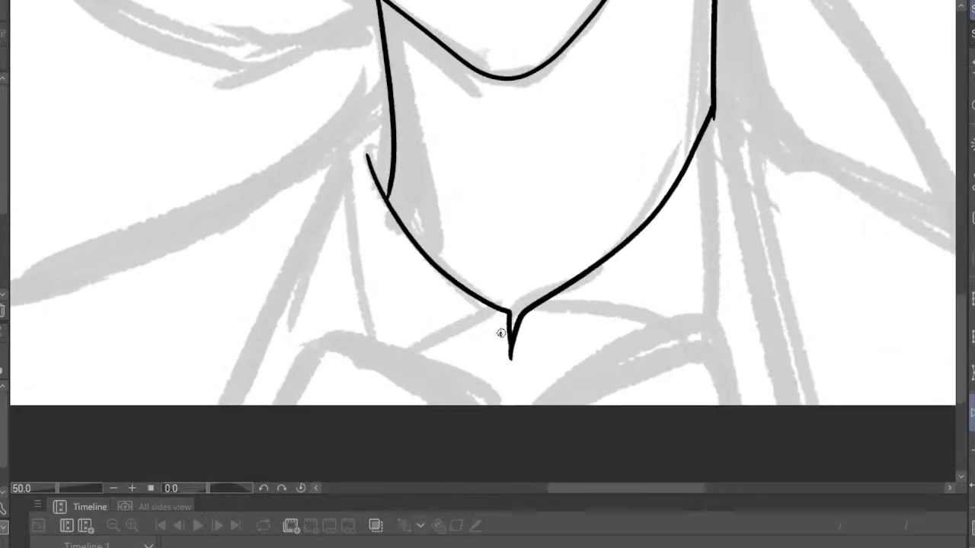
pyautogui.moveTo(486, 315)
pyautogui.mouseDown()
pyautogui.moveTo(388, 355)
pyautogui.moveTo(348, 327)
pyautogui.moveTo(338, 169)
pyautogui.mouseUp()
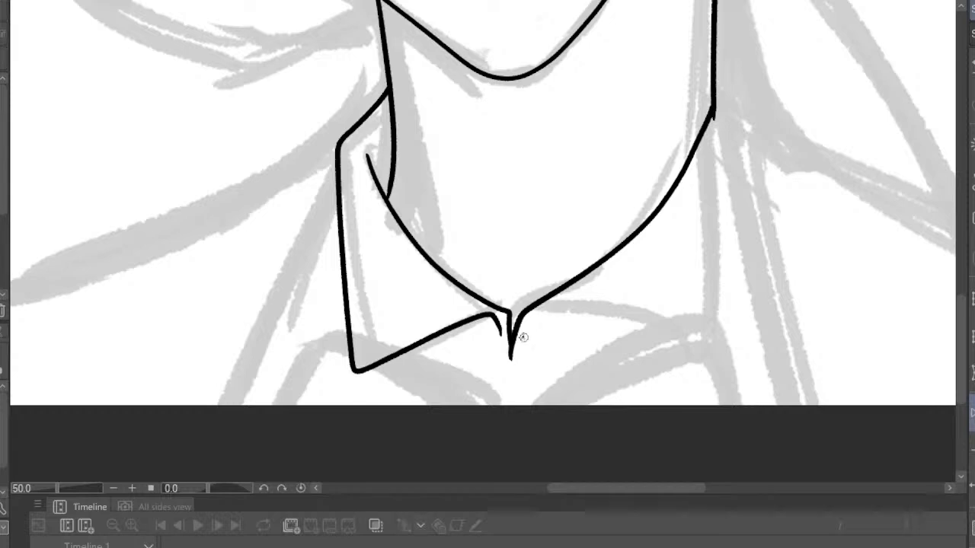
# Try two versions of the collar flap on the larger ear's side, including one with a curved lower edge, and undo both
pyautogui.moveTo(542, 317)
pyautogui.mouseDown()
pyautogui.moveTo(727, 335)
pyautogui.moveTo(732, 102)
pyautogui.mouseUp()
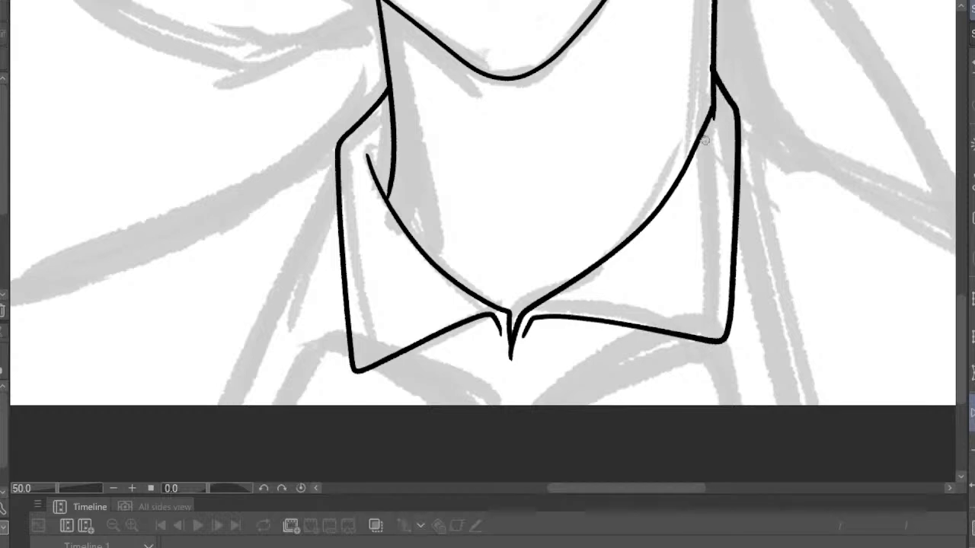
pyautogui.scroll(-5, 704, 140)
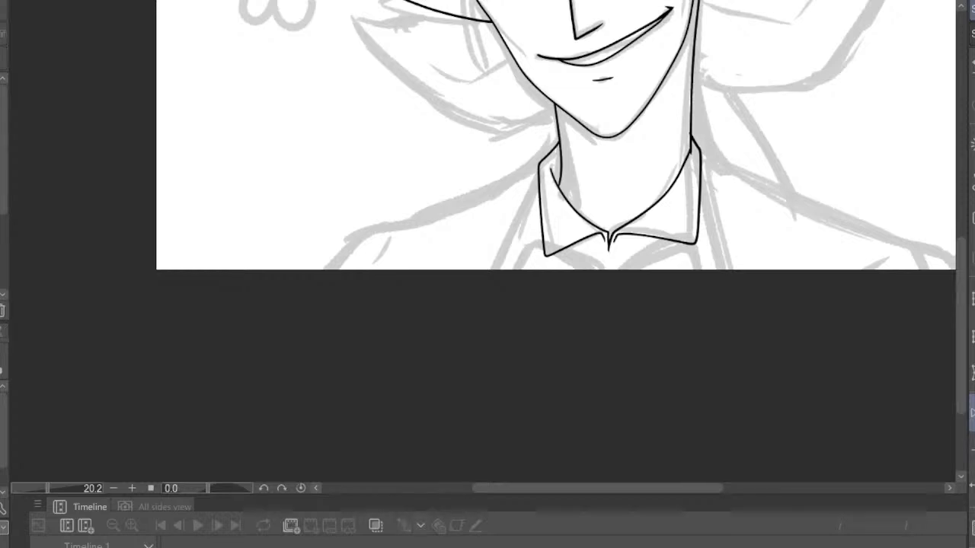
pyautogui.scroll(10, 718, 180)
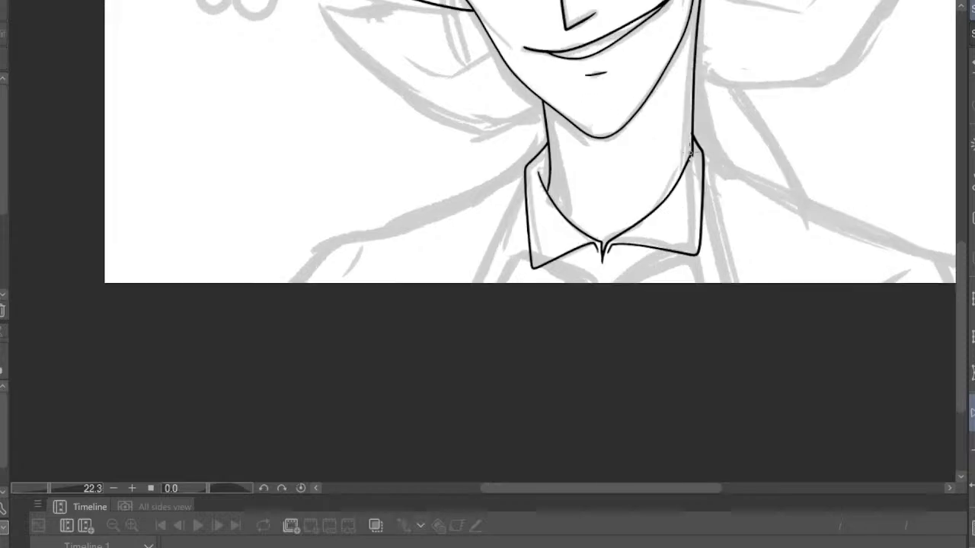
pyautogui.hotkey('ctrl', 'z')
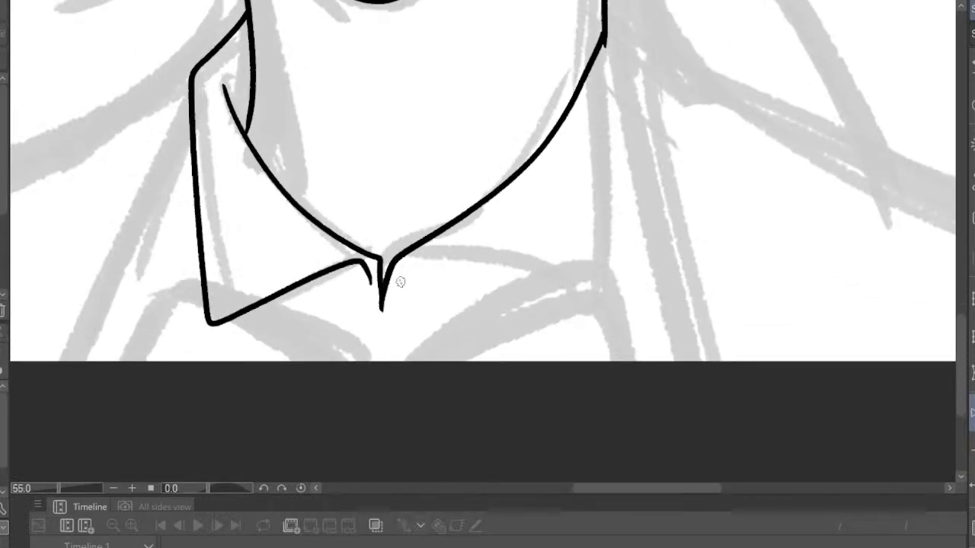
pyautogui.moveTo(407, 263)
pyautogui.mouseDown()
pyautogui.moveTo(484, 262)
pyautogui.moveTo(620, 297)
pyautogui.moveTo(635, 160)
pyautogui.moveTo(622, 38)
pyautogui.mouseUp()
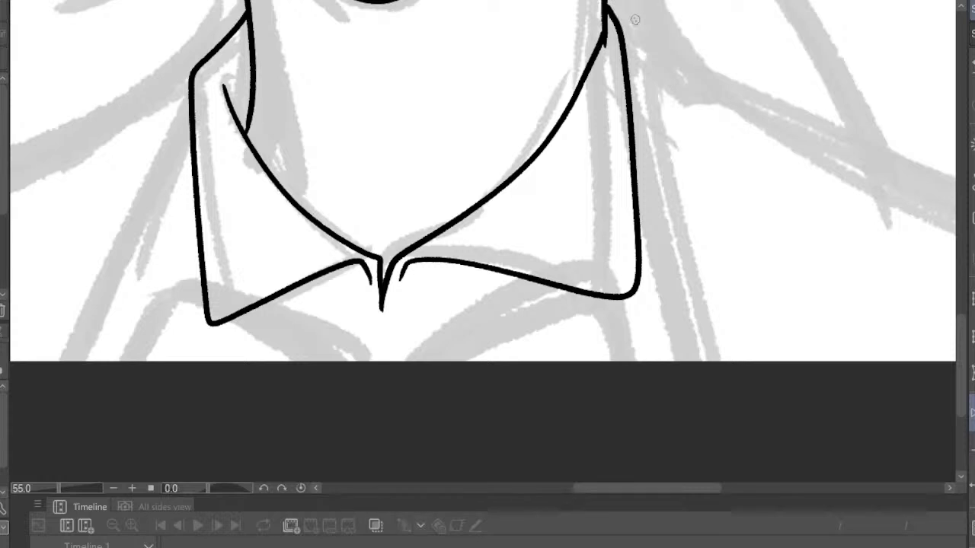
pyautogui.scroll(-7, 466, 379)
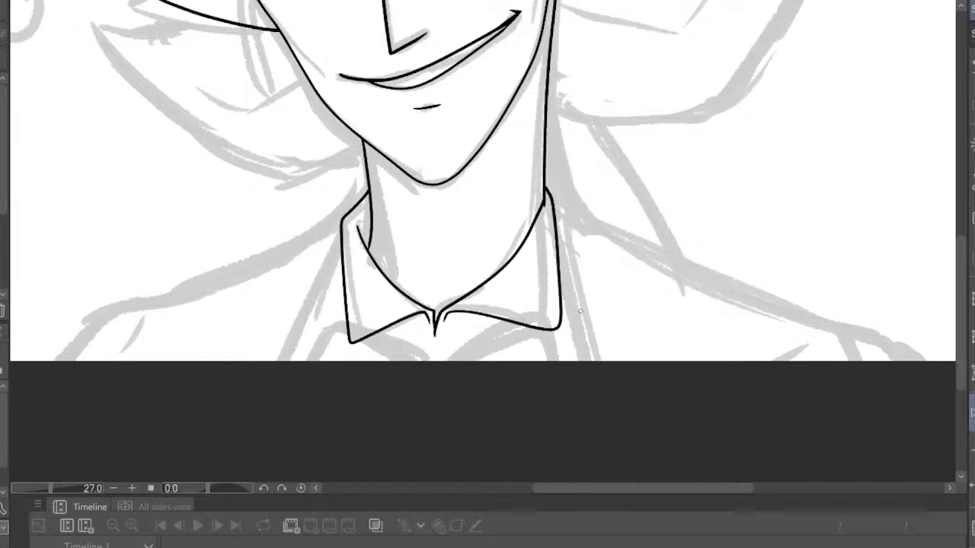
pyautogui.scroll(7, 562, 303)
pyautogui.scroll(-9, 480, 345)
pyautogui.scroll(6, 459, 358)
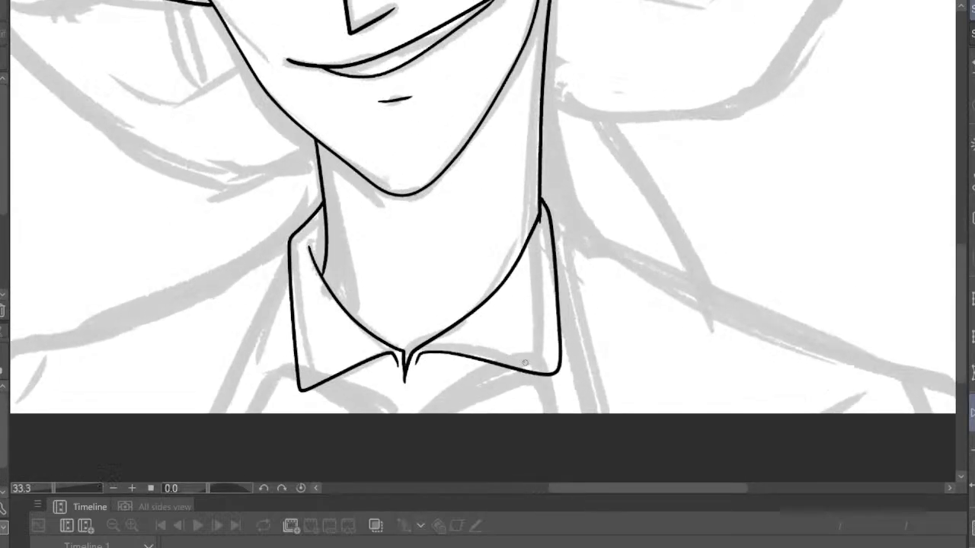
pyautogui.scroll(2, 525, 363)
pyautogui.hotkey('ctrl', 'z')
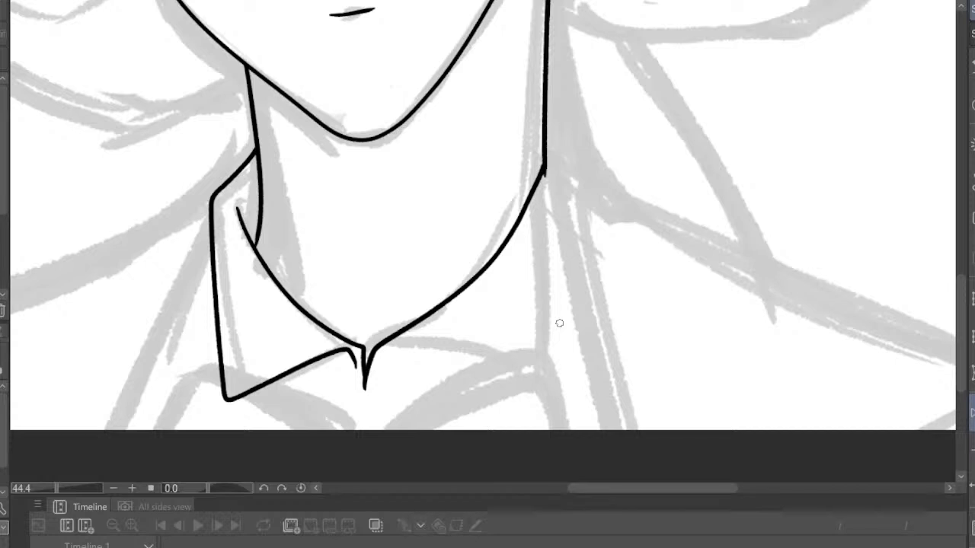
# Ink the larger ear's side collar flap from the central notch to the neck with a rounded outer corner, and check the whole drawing
pyautogui.moveTo(389, 350)
pyautogui.mouseDown()
pyautogui.moveTo(441, 351)
pyautogui.moveTo(560, 380)
pyautogui.moveTo(571, 295)
pyautogui.moveTo(560, 172)
pyautogui.moveTo(546, 141)
pyautogui.mouseUp()
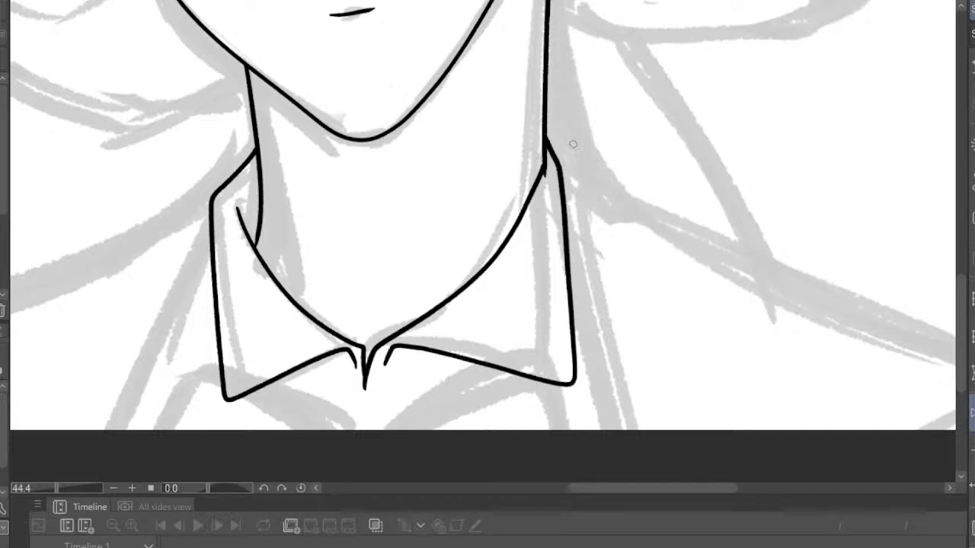
pyautogui.scroll(-8, 495, 152)
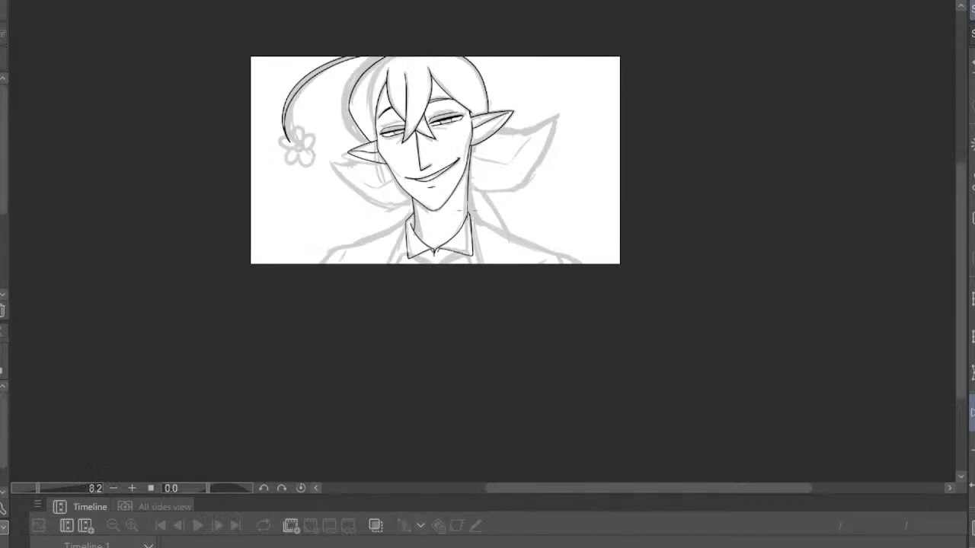
pyautogui.scroll(3, 418, 192)
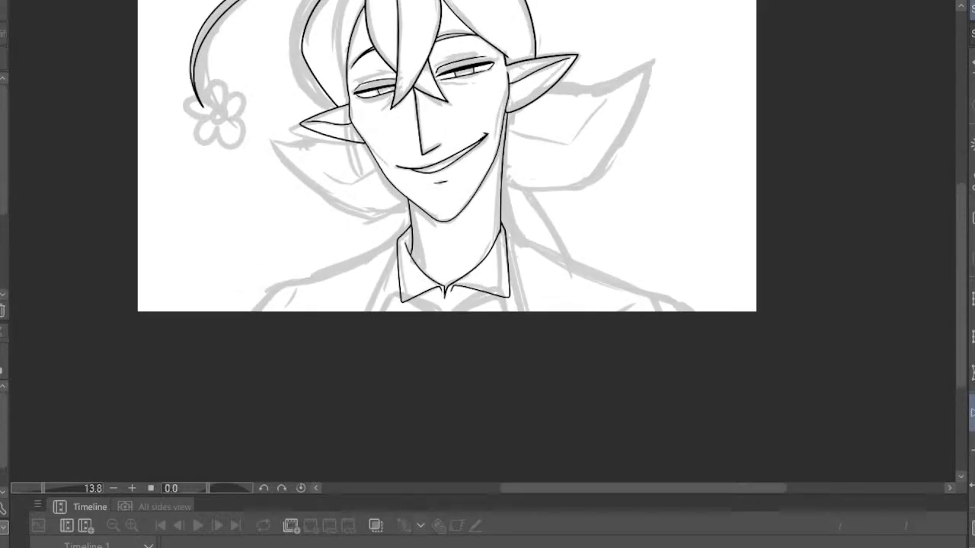
# Ink the upper outlines of both bow loops below the collar down to the canvas edge, redoing the loop on the larger ear's side
pyautogui.scroll(8, 424, 287)
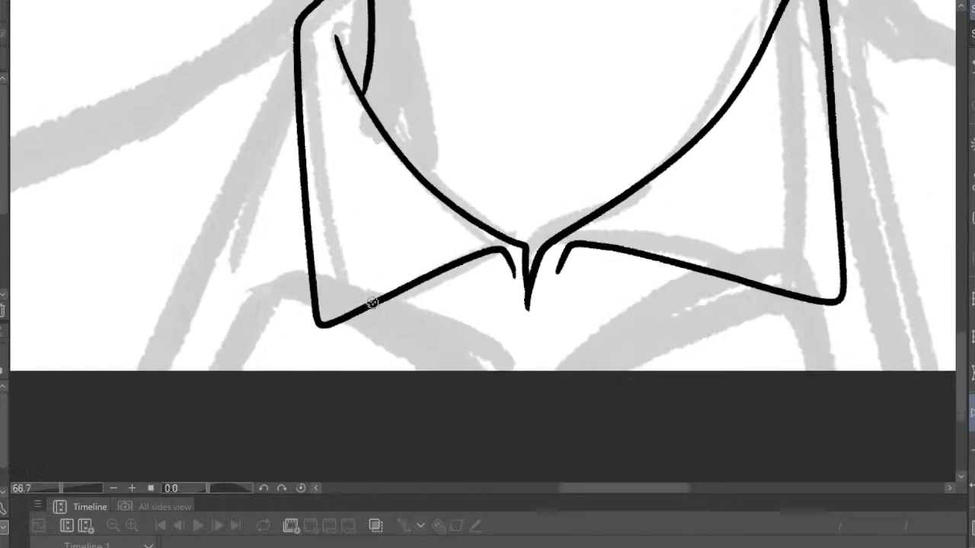
pyautogui.moveTo(277, 280)
pyautogui.mouseDown()
pyautogui.moveTo(363, 301)
pyautogui.moveTo(498, 379)
pyautogui.mouseUp()
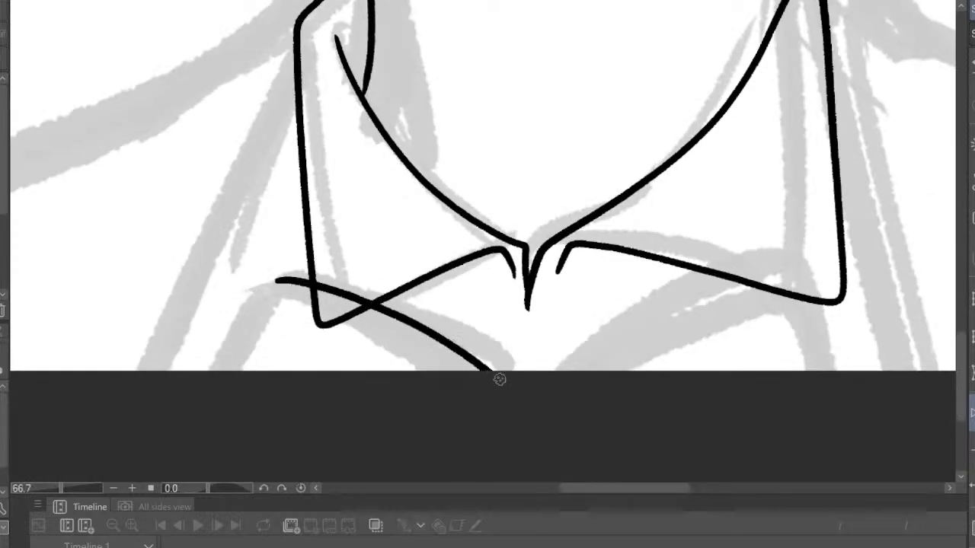
pyautogui.moveTo(280, 280)
pyautogui.mouseDown()
pyautogui.moveTo(231, 341)
pyautogui.moveTo(209, 375)
pyautogui.mouseUp()
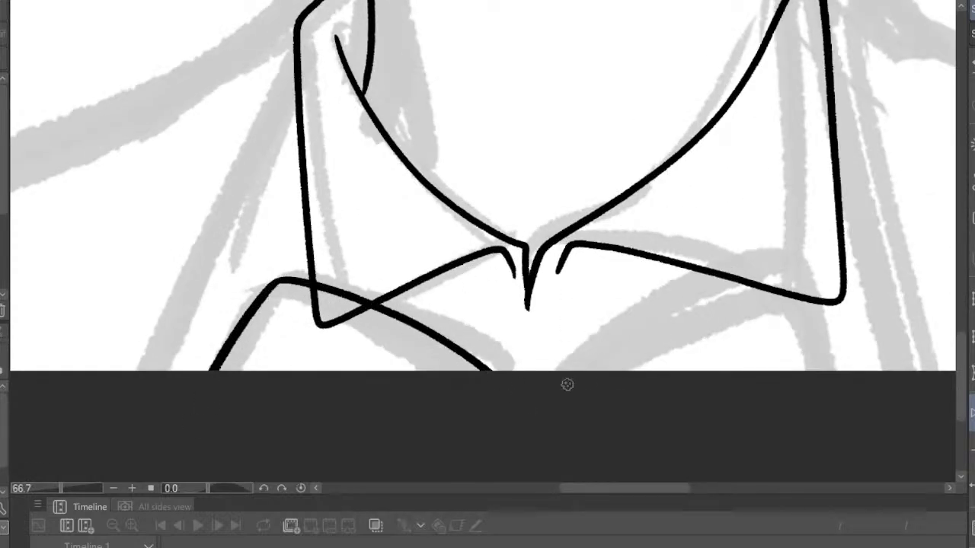
pyautogui.moveTo(569, 381)
pyautogui.mouseDown()
pyautogui.moveTo(673, 298)
pyautogui.moveTo(732, 283)
pyautogui.moveTo(786, 307)
pyautogui.moveTo(829, 373)
pyautogui.mouseUp()
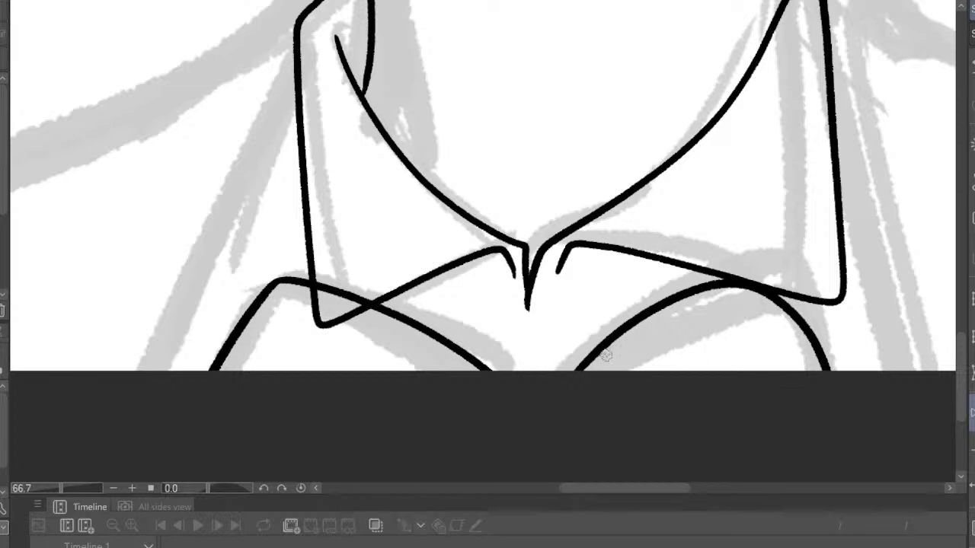
pyautogui.hotkey('ctrl', 'z')
pyautogui.moveTo(548, 383)
pyautogui.mouseDown()
pyautogui.moveTo(675, 314)
pyautogui.moveTo(768, 298)
pyautogui.moveTo(794, 319)
pyautogui.moveTo(824, 398)
pyautogui.mouseUp()
pyautogui.scroll(-8, 518, 353)
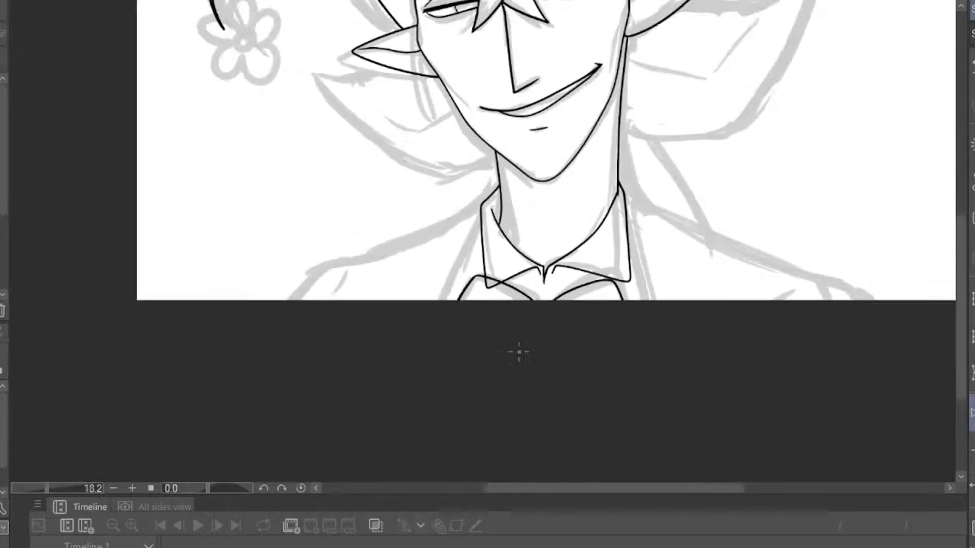
# In unmirrored view, redraw the outer edge of the smaller ear's side bow loop further inward and erase the old outer line
pyautogui.scroll(3, 520, 327)
pyautogui.scroll(8, 691, 323)
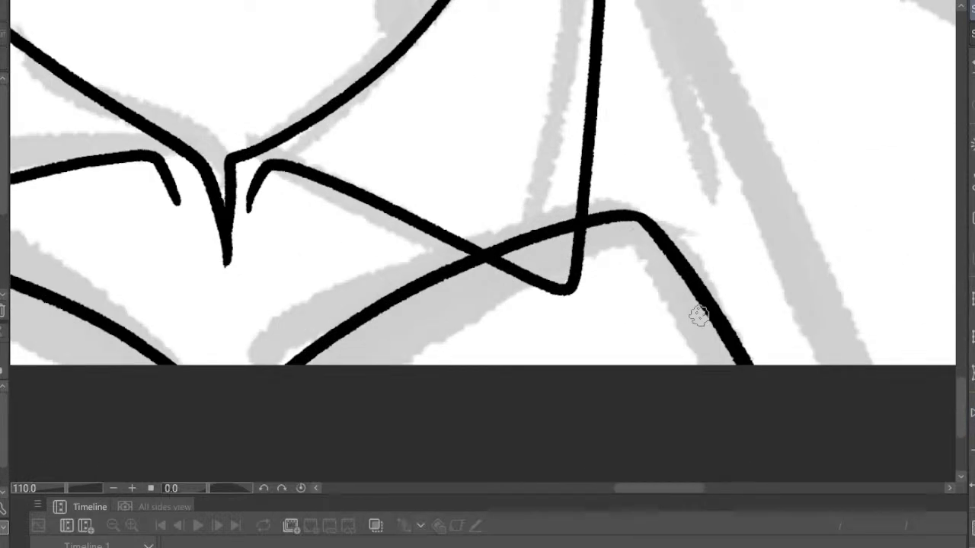
pyautogui.moveTo(609, 219)
pyautogui.mouseDown()
pyautogui.moveTo(691, 317)
pyautogui.moveTo(737, 396)
pyautogui.mouseUp()
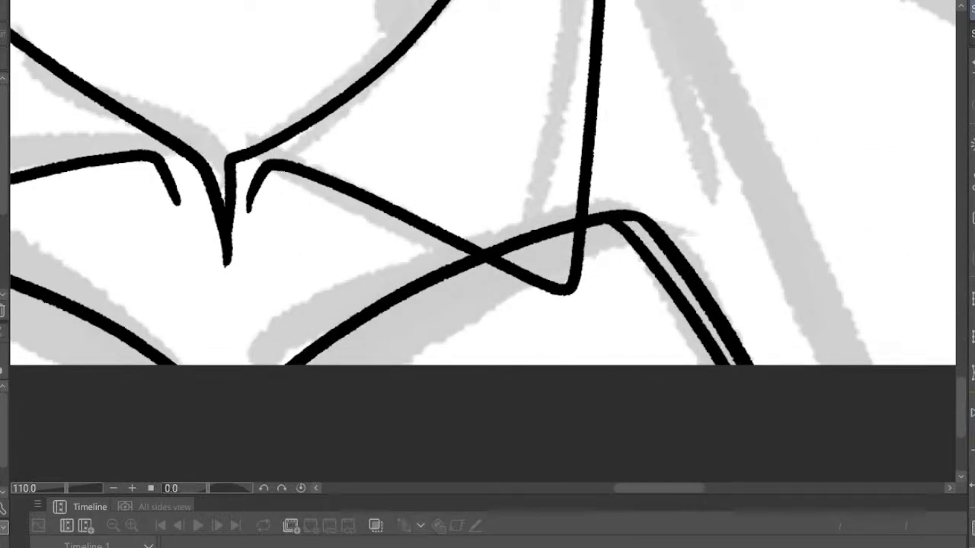
pyautogui.moveTo(608, 209)
pyautogui.mouseDown()
pyautogui.moveTo(633, 223)
pyautogui.moveTo(698, 290)
pyautogui.moveTo(772, 404)
pyautogui.mouseUp()
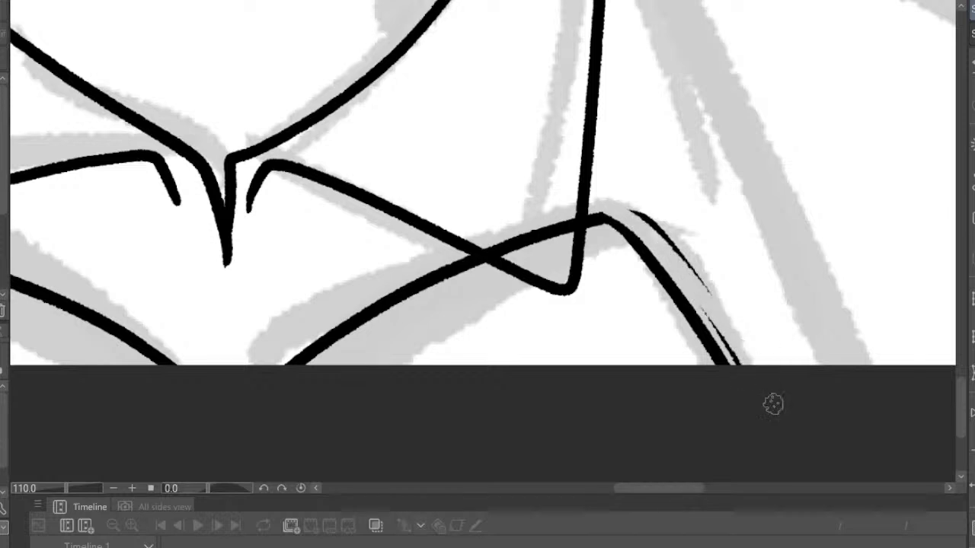
pyautogui.moveTo(672, 259); pyautogui.dragTo(743, 382)
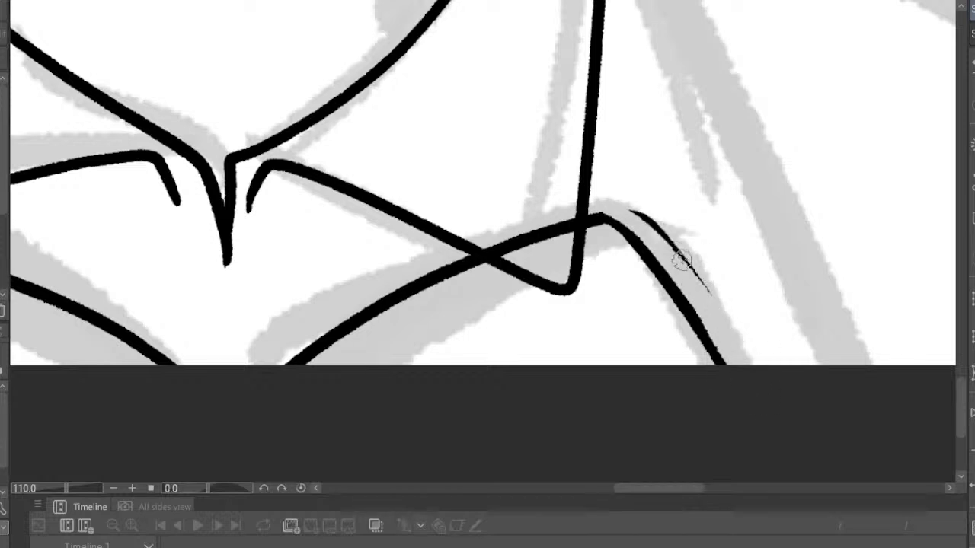
pyautogui.hotkey('ctrl', 'z')
pyautogui.moveTo(706, 307)
pyautogui.mouseDown()
pyautogui.moveTo(761, 402)
pyautogui.moveTo(738, 337)
pyautogui.moveTo(661, 224)
pyautogui.moveTo(647, 224)
pyautogui.moveTo(622, 191)
pyautogui.mouseUp()
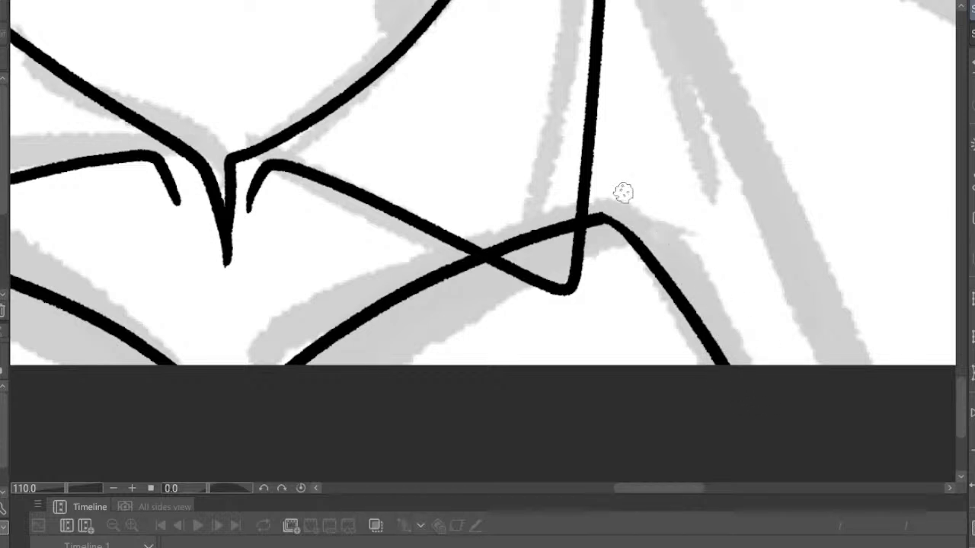
# Erase the collar flap corner that overlaps the inside of the bow loop on the smaller ear's side
pyautogui.moveTo(587, 235); pyautogui.dragTo(499, 264)
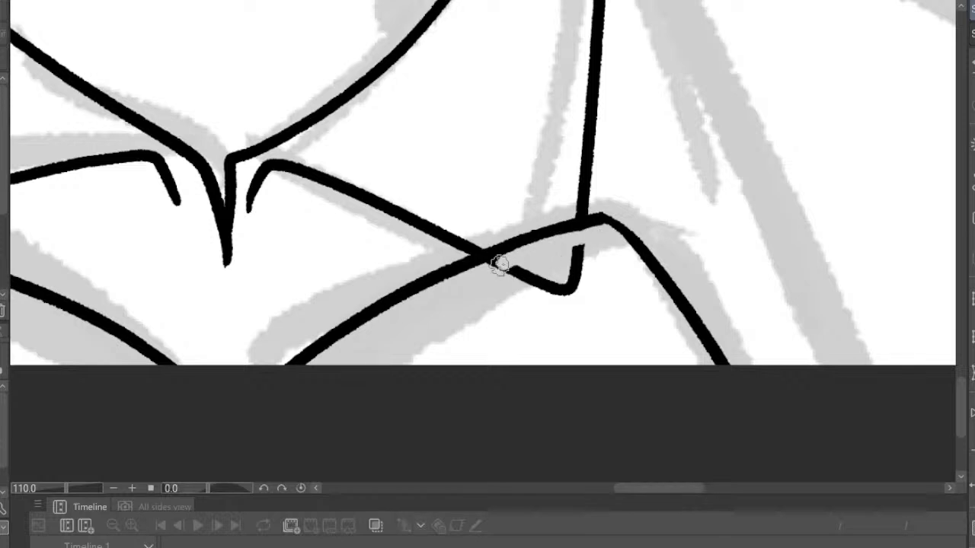
pyautogui.moveTo(559, 245)
pyautogui.mouseDown()
pyautogui.moveTo(498, 262)
pyautogui.moveTo(570, 243)
pyautogui.moveTo(478, 297)
pyautogui.moveTo(570, 248)
pyautogui.moveTo(547, 280)
pyautogui.moveTo(559, 286)
pyautogui.moveTo(578, 265)
pyautogui.moveTo(573, 288)
pyautogui.moveTo(502, 287)
pyautogui.moveTo(566, 287)
pyautogui.mouseUp()
pyautogui.click(521, 276)
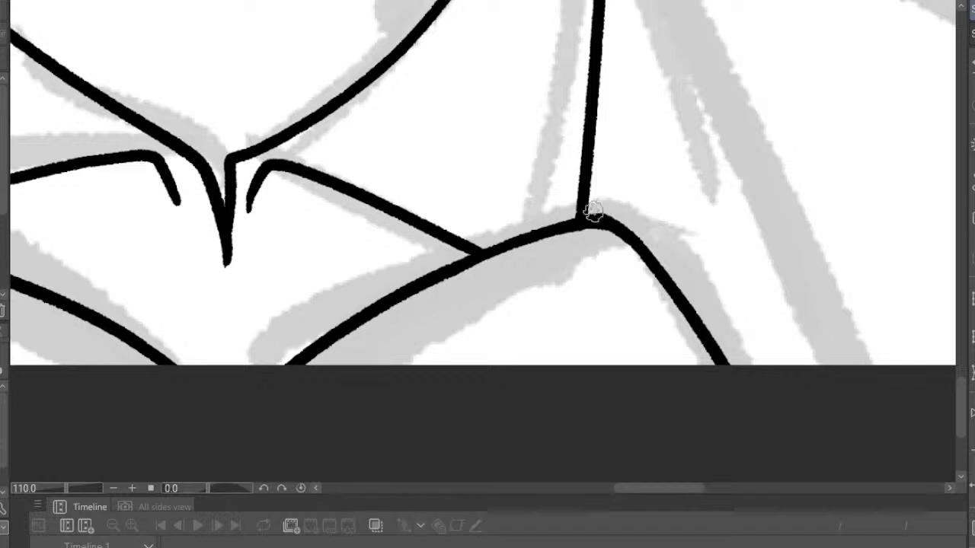
# Examine the inked collar, bow and face in mirrored view, both close up and as a whole
pyautogui.scroll(-5, 589, 129)
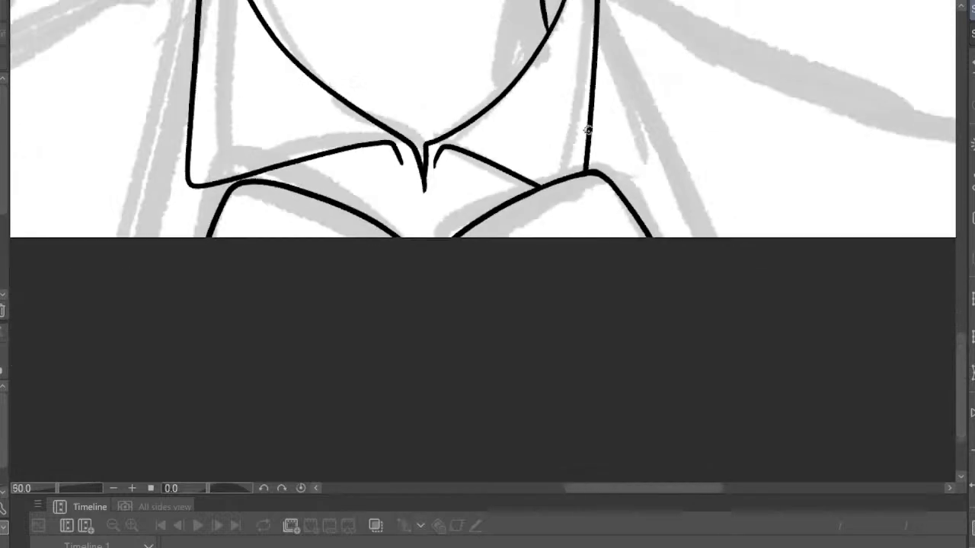
pyautogui.scroll(2, 547, 198)
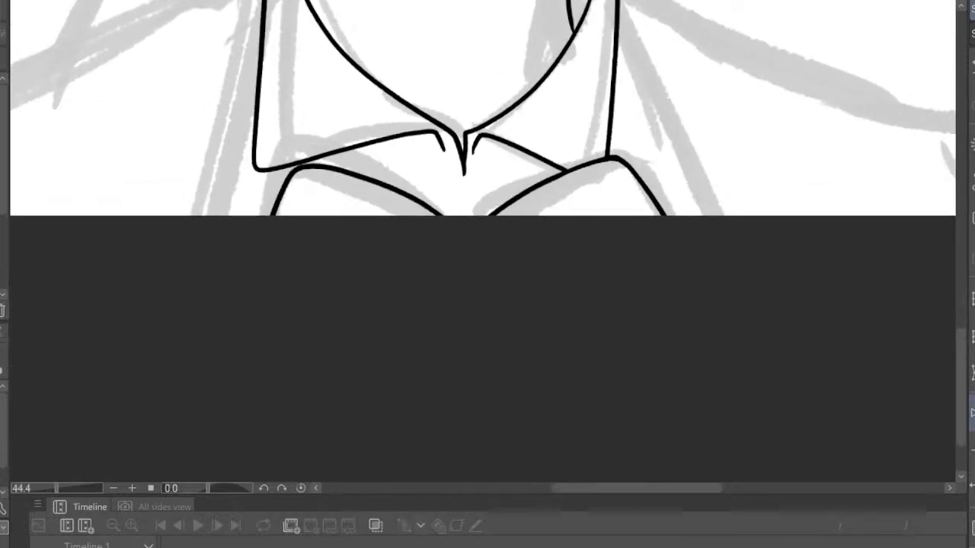
pyautogui.scroll(-6, 513, 462)
pyautogui.scroll(5, 526, 99)
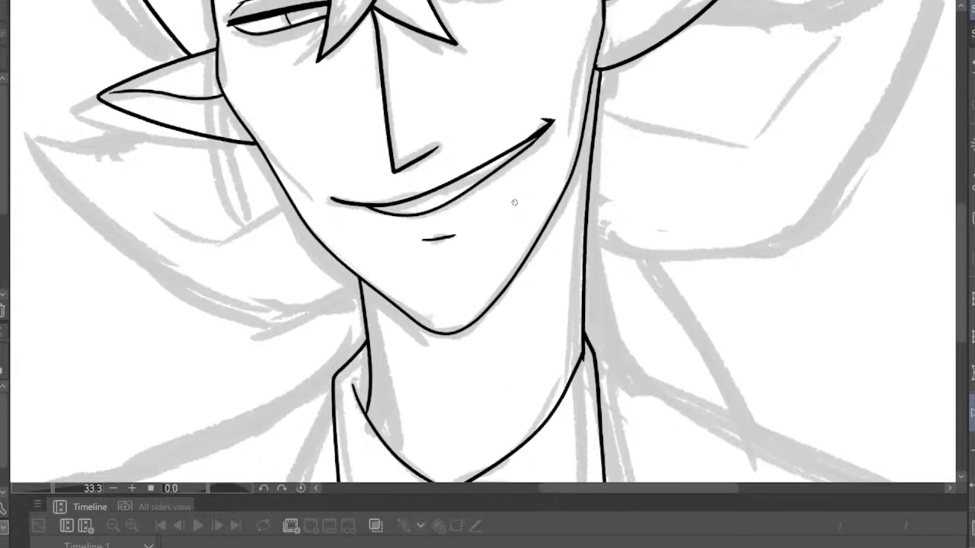
pyautogui.scroll(-3, 513, 200)
pyautogui.scroll(3, 439, 59)
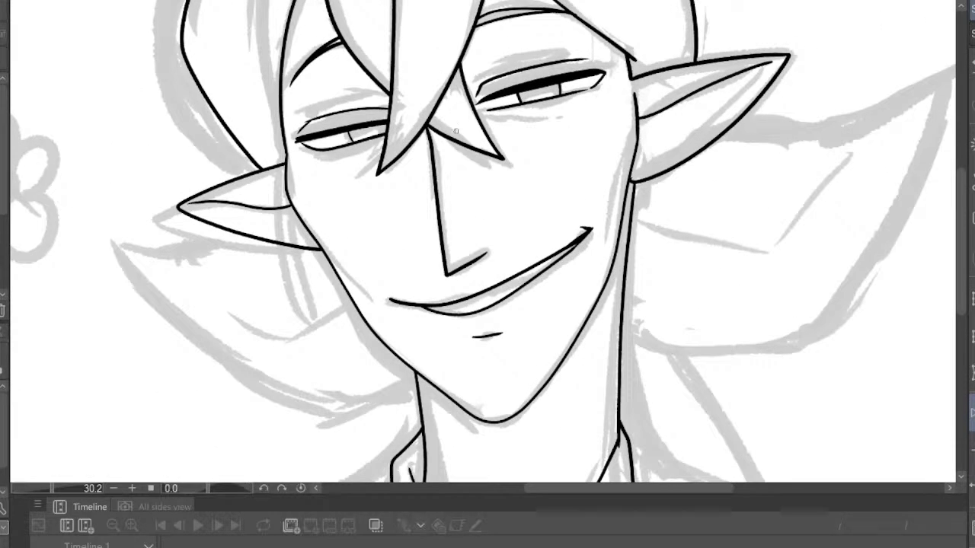
pyautogui.scroll(-5, 465, 156)
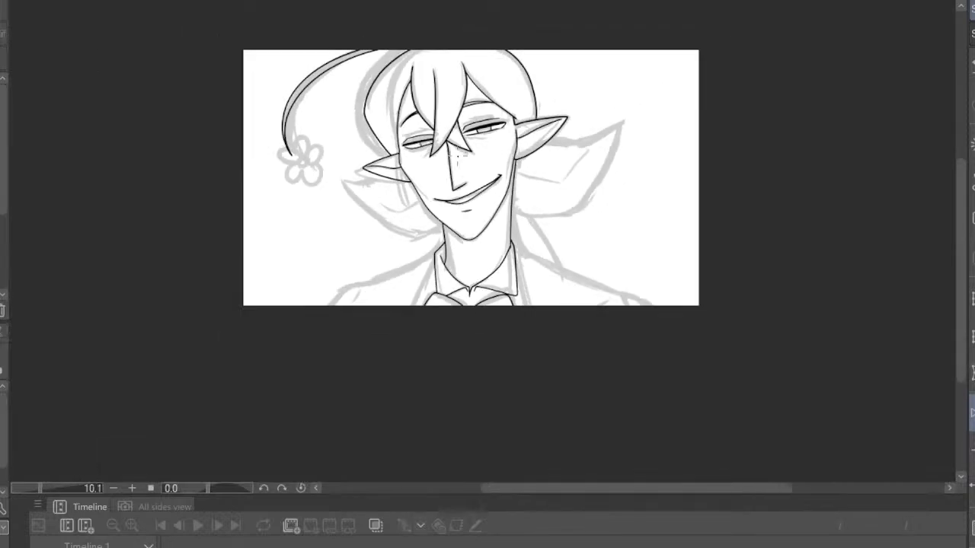
pyautogui.scroll(4, 465, 156)
pyautogui.scroll(4, 483, 167)
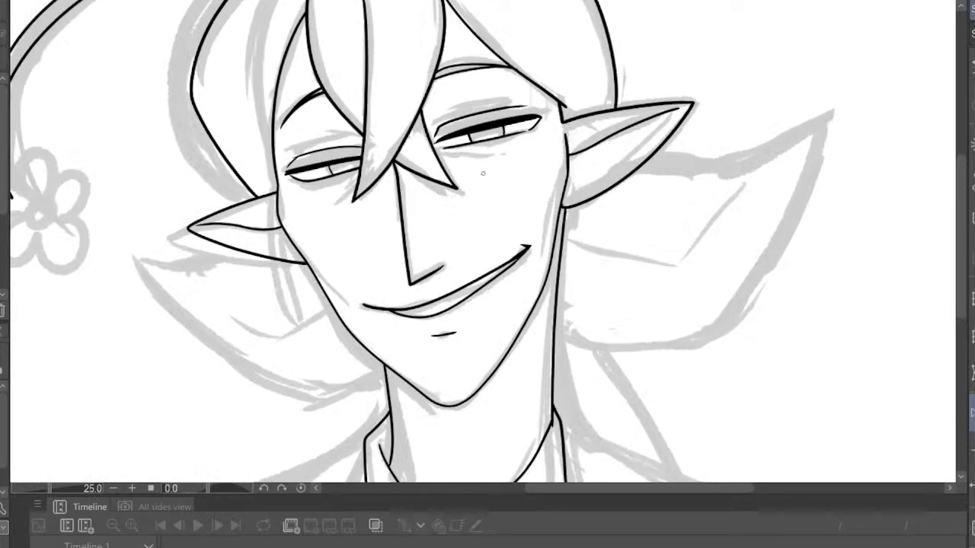
# Ink both jacket lapel edges from the collar down to the canvas edge, redrawing the larger ear's side lapel slightly further out
pyautogui.scroll(-4, 483, 174)
pyautogui.scroll(4, 418, 290)
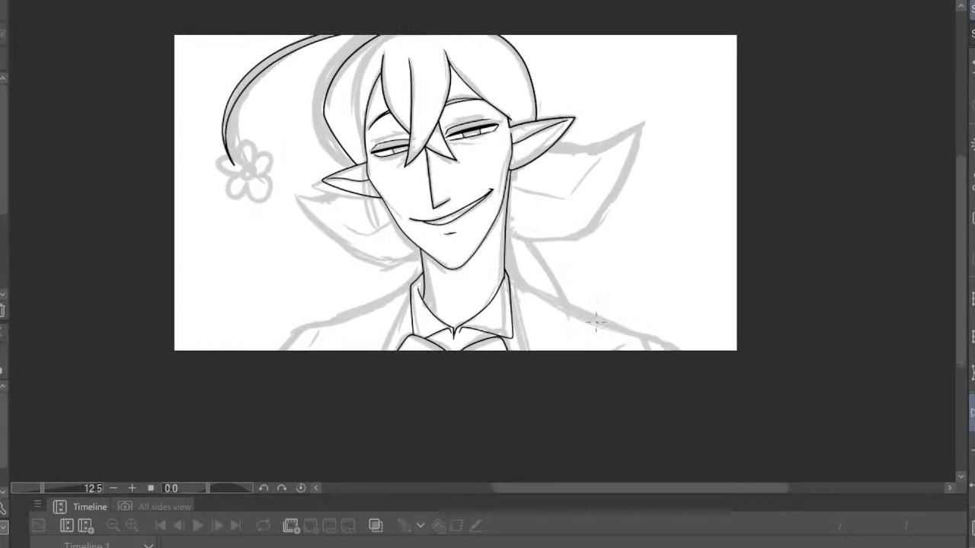
pyautogui.scroll(3, 418, 290)
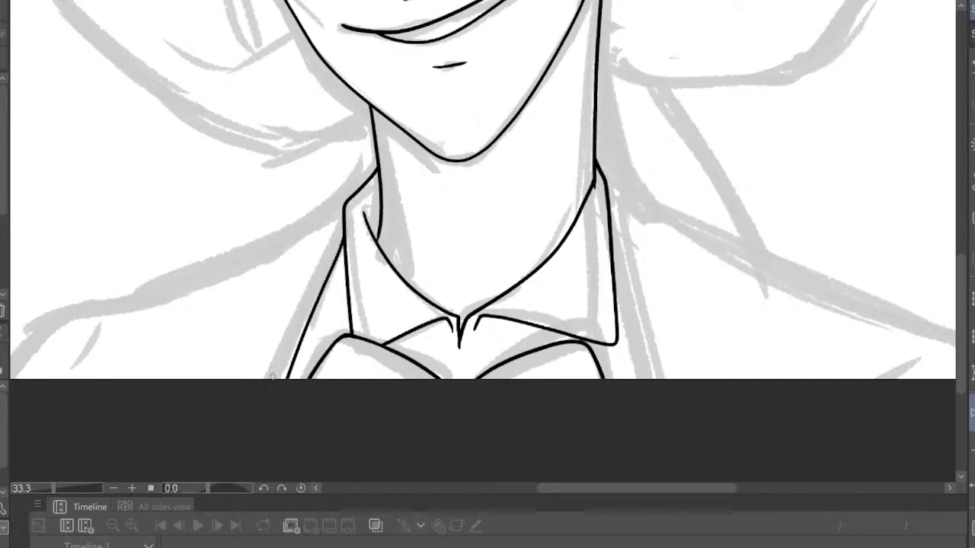
pyautogui.scroll(-4, 537, 278)
pyautogui.scroll(-1, 598, 297)
pyautogui.scroll(5, 598, 297)
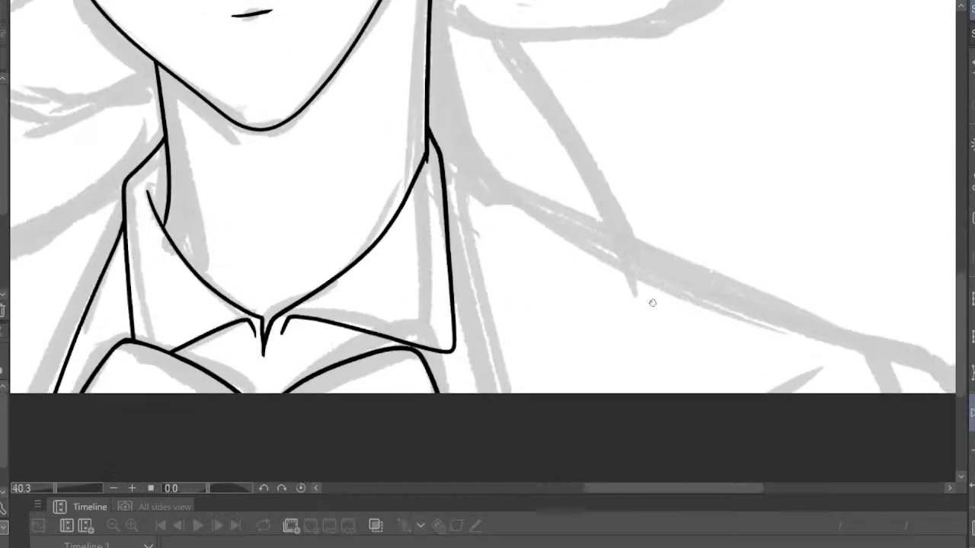
pyautogui.moveTo(448, 234); pyautogui.dragTo(487, 395)
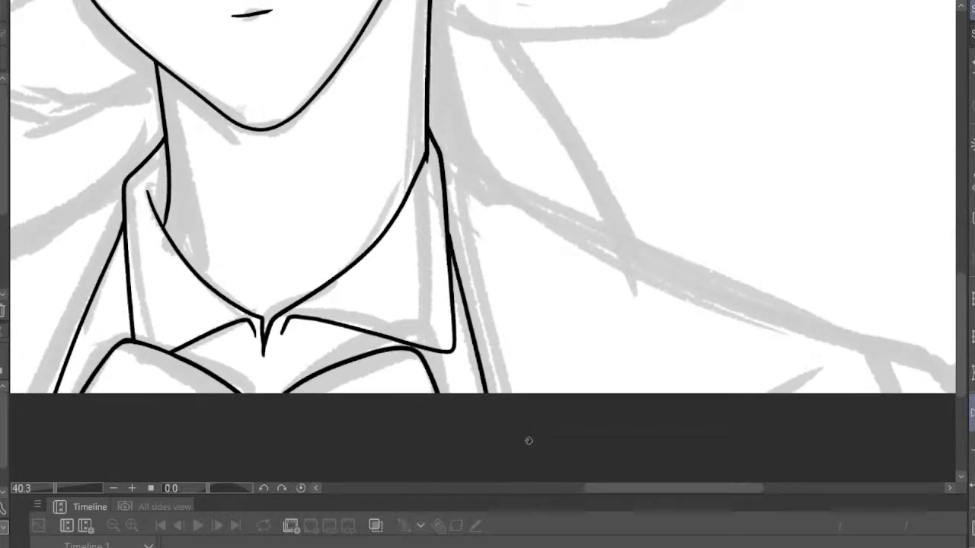
pyautogui.scroll(-3, 552, 329)
pyautogui.scroll(4, 572, 353)
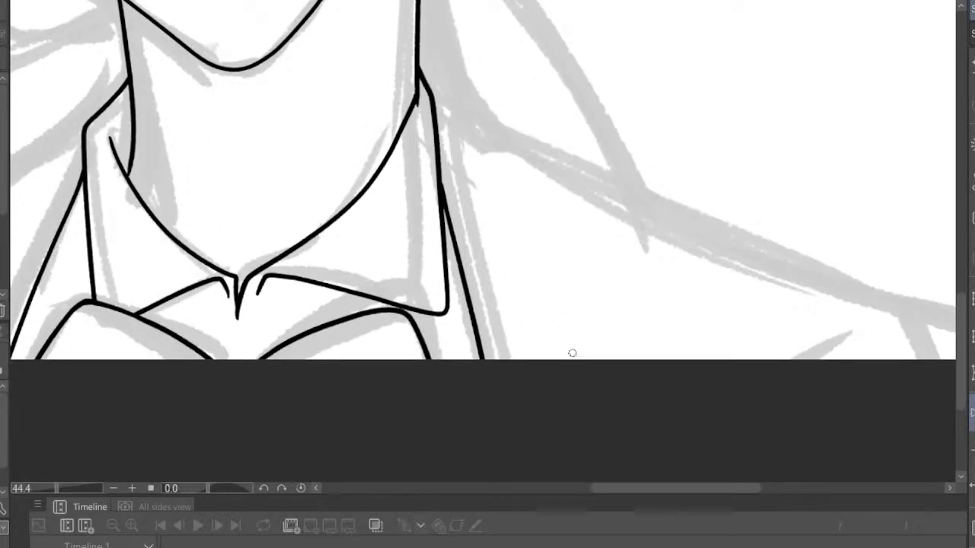
pyautogui.hotkey('ctrl', 'z')
pyautogui.moveTo(437, 146)
pyautogui.mouseDown()
pyautogui.moveTo(476, 278)
pyautogui.moveTo(539, 406)
pyautogui.mouseUp()
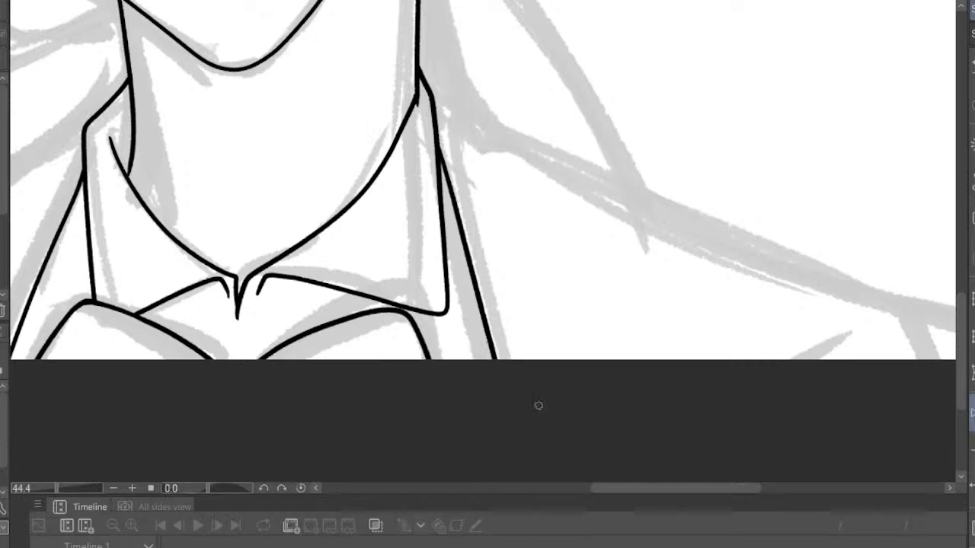
# Ink the shoulder line on the smaller ear's side from the collar out and down to the canvas edge
pyautogui.scroll(-5, 538, 405)
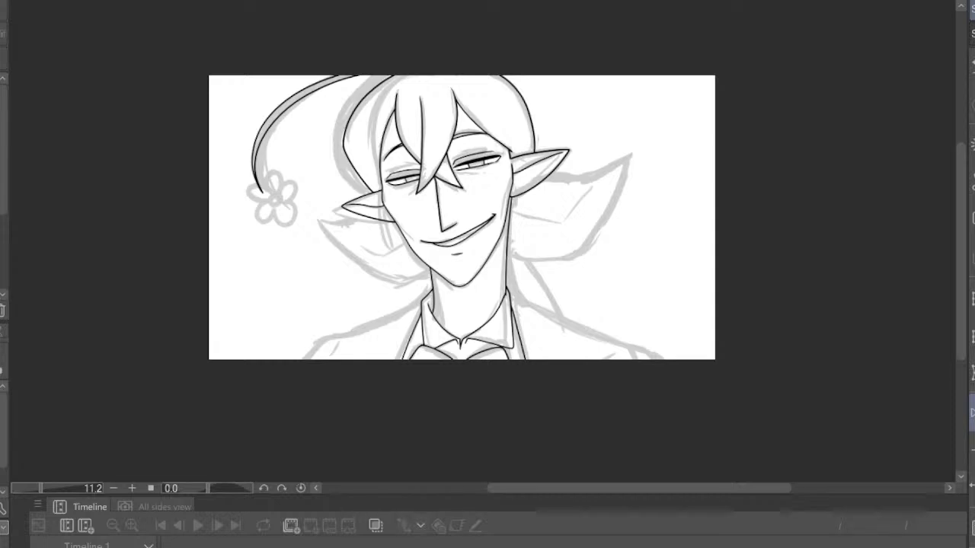
pyautogui.scroll(6, 387, 380)
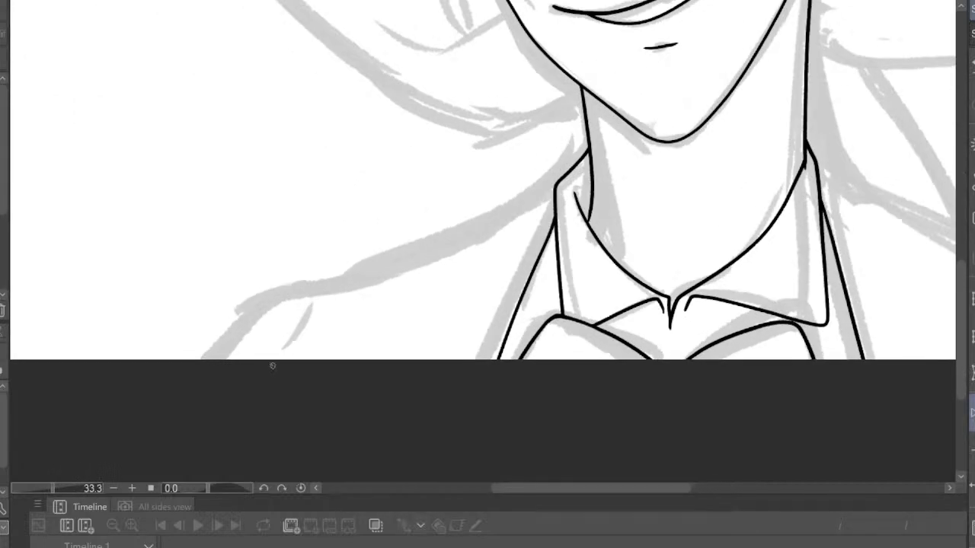
pyautogui.moveTo(647, 144)
pyautogui.mouseDown()
pyautogui.moveTo(214, 307)
pyautogui.moveTo(163, 364)
pyautogui.mouseUp()
pyautogui.scroll(-7, 207, 356)
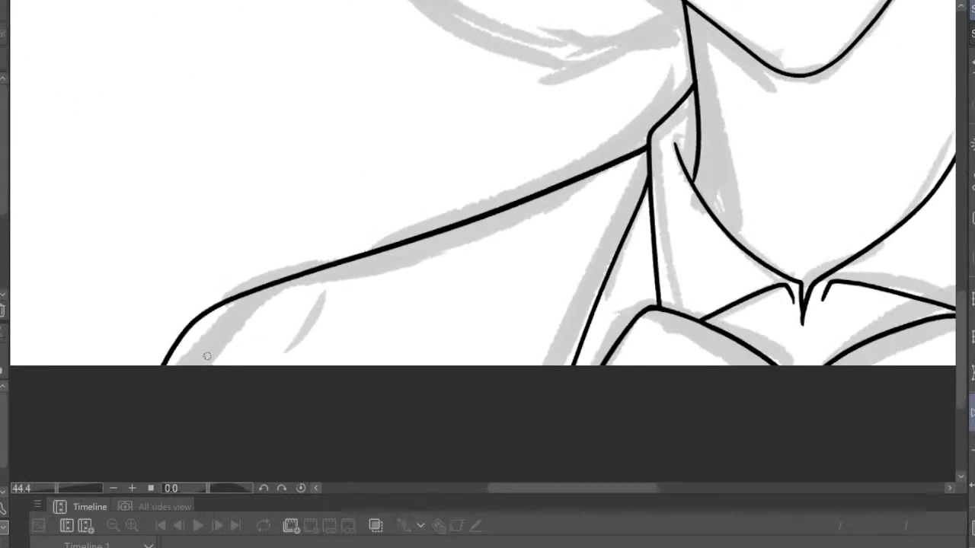
pyautogui.scroll(4, 466, 276)
pyautogui.scroll(-2, 465, 276)
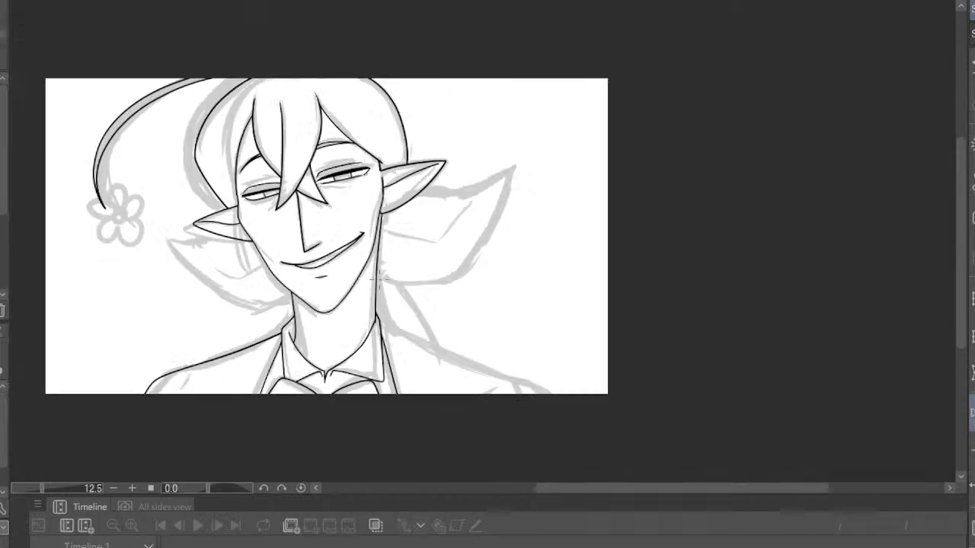
# Ink the shoulder line on the larger ear's side from the collar out and down to the canvas edge
pyautogui.scroll(5, 461, 352)
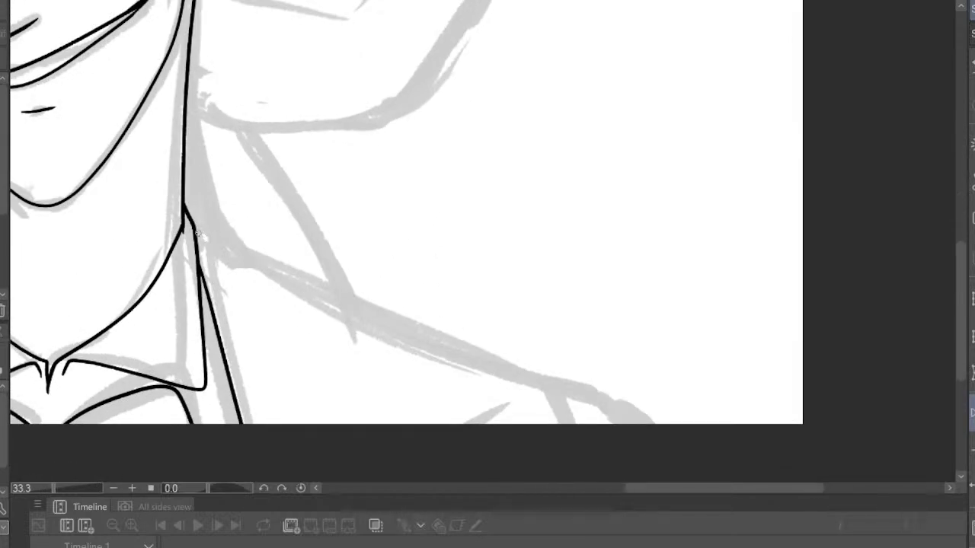
pyautogui.moveTo(207, 239); pyautogui.dragTo(700, 454)
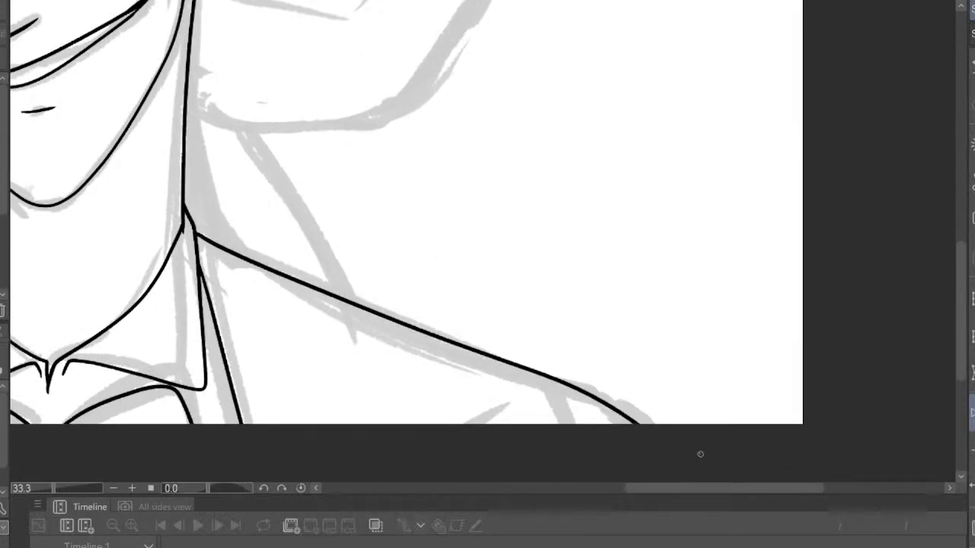
pyautogui.scroll(-4, 625, 170)
pyautogui.scroll(4, 507, 131)
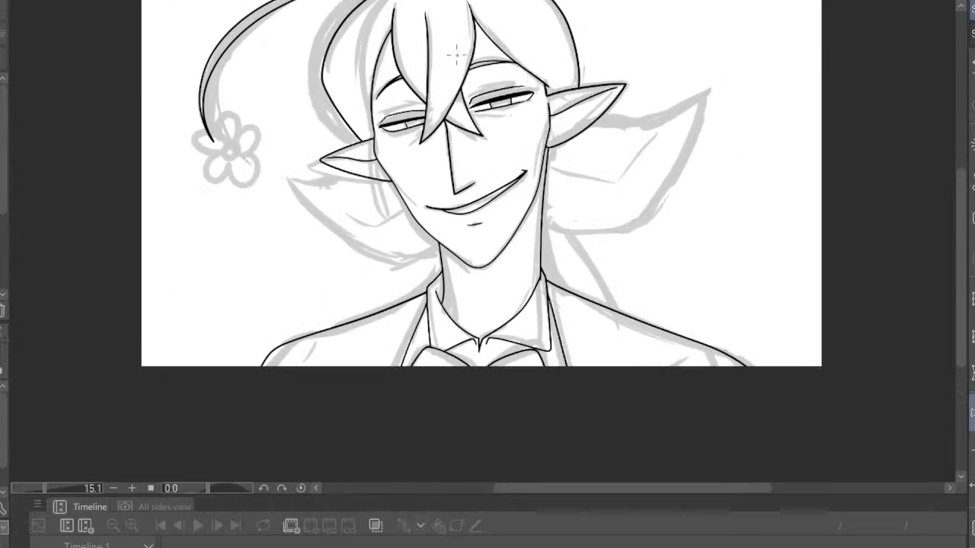
# Examine the inked face, hair, collar and shoulders, both close up and as a whole
pyautogui.scroll(-3, 506, 131)
pyautogui.scroll(3, 347, 152)
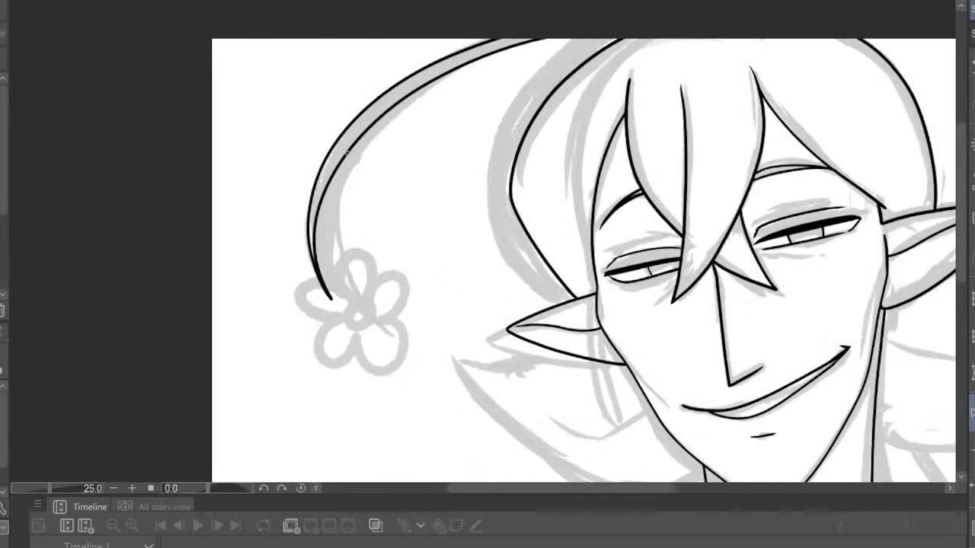
pyautogui.scroll(-4, 346, 152)
pyautogui.scroll(3, 480, 255)
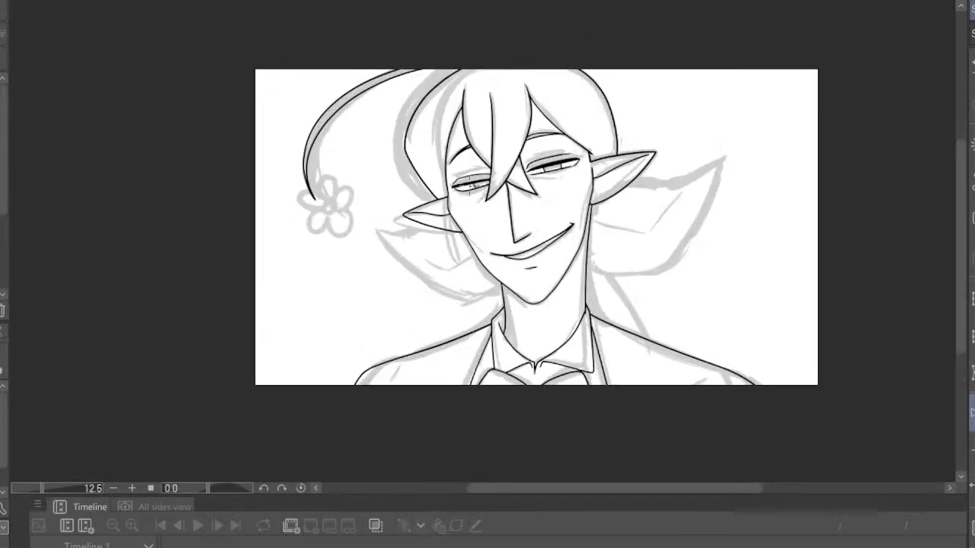
pyautogui.scroll(1, 480, 254)
pyautogui.scroll(-4, 480, 254)
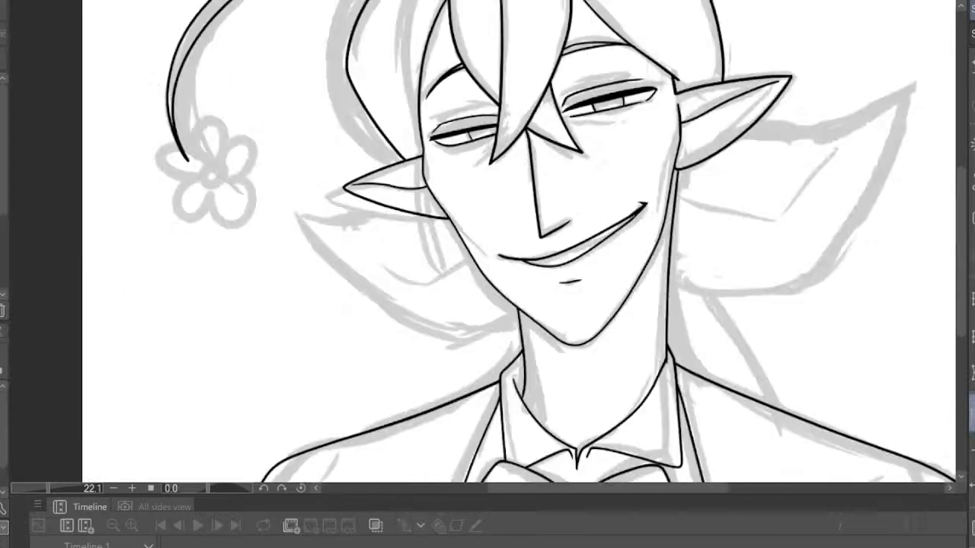
pyautogui.scroll(5, 386, 251)
pyautogui.scroll(2, 386, 252)
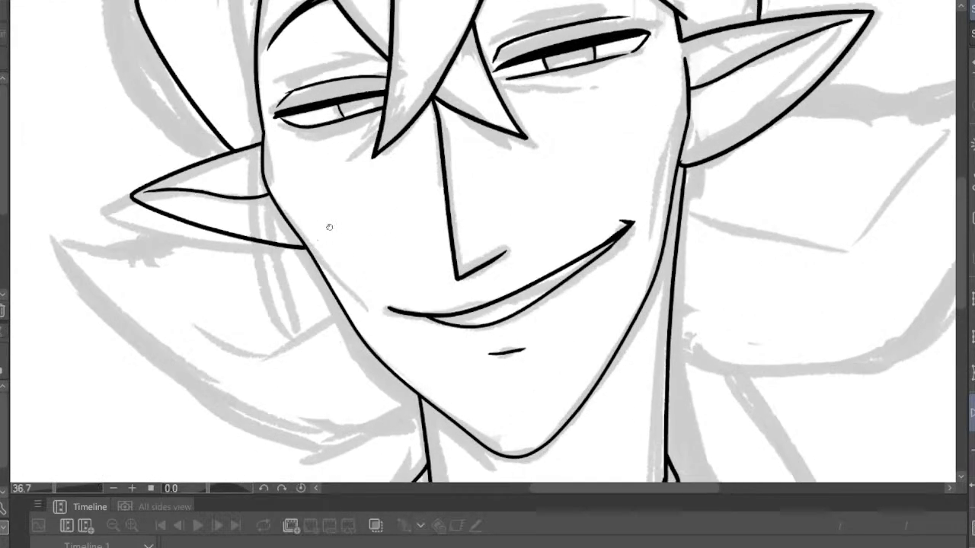
pyautogui.scroll(-5, 426, 242)
pyautogui.scroll(1, 435, 209)
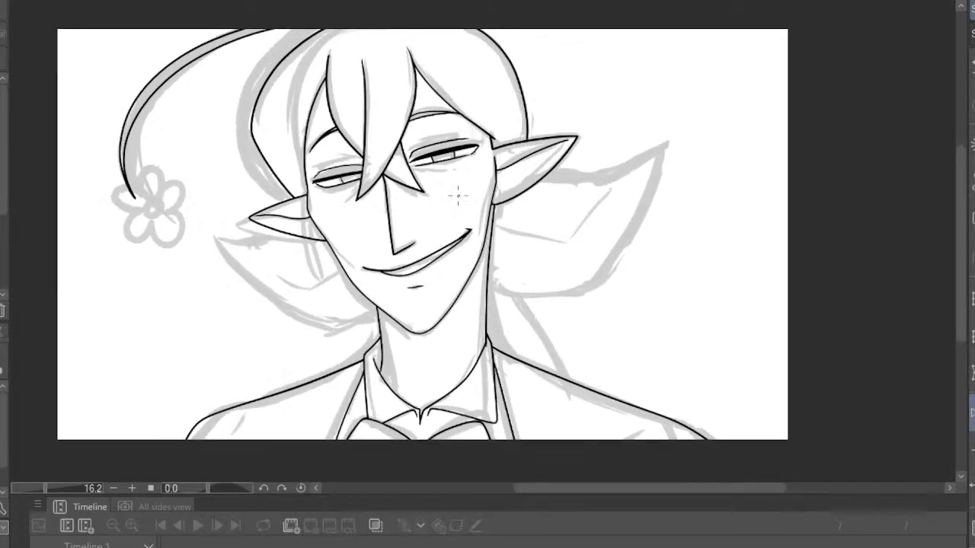
# Try to ink the lower and upper outlines of the large leaf-shaped form beneath the larger ear
pyautogui.scroll(2, 458, 195)
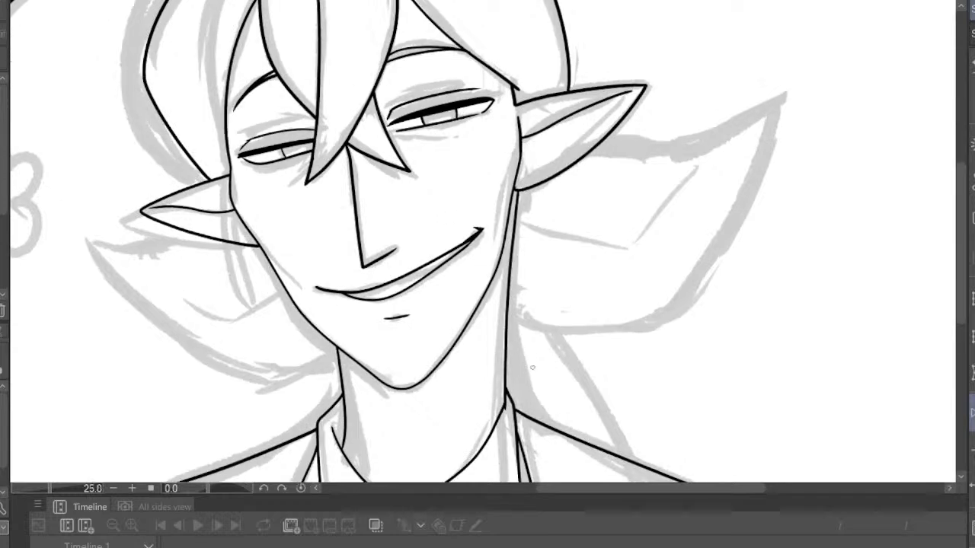
pyautogui.scroll(2, 541, 353)
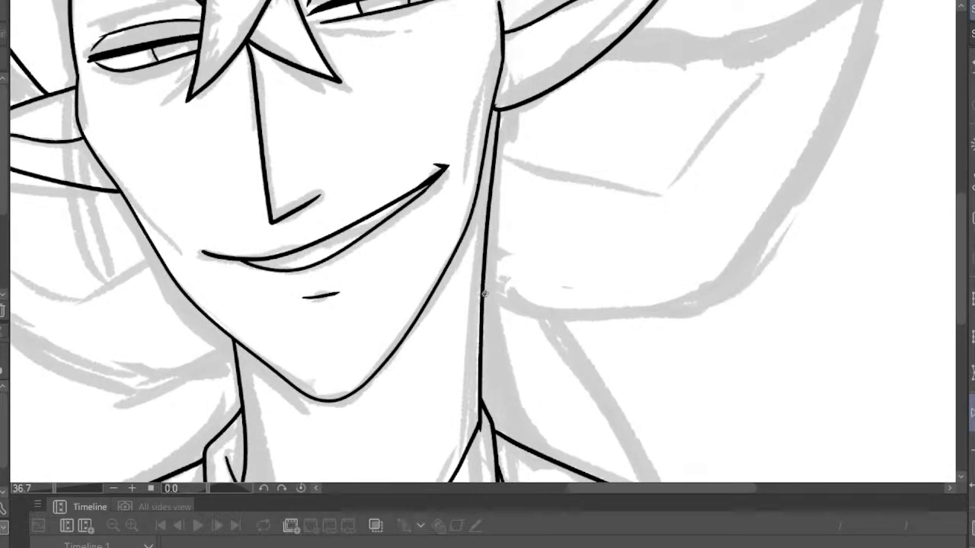
pyautogui.moveTo(485, 294)
pyautogui.mouseDown()
pyautogui.moveTo(532, 306)
pyautogui.moveTo(645, 308)
pyautogui.moveTo(741, 265)
pyautogui.moveTo(838, 144)
pyautogui.moveTo(880, 37)
pyautogui.moveTo(885, 0)
pyautogui.mouseUp()
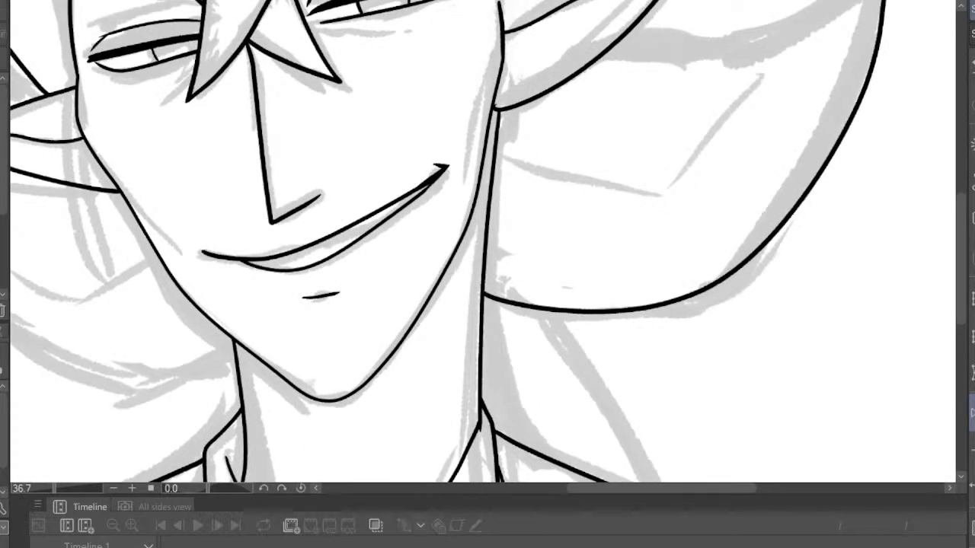
pyautogui.moveTo(809, 19)
pyautogui.mouseDown()
pyautogui.moveTo(766, 33)
pyautogui.moveTo(624, 37)
pyautogui.mouseUp()
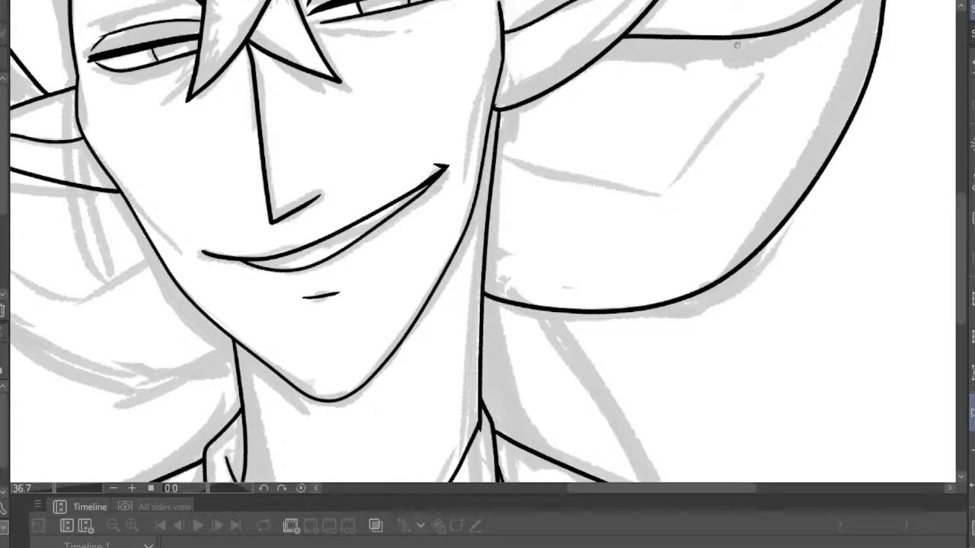
pyautogui.scroll(-4, 714, 213)
pyautogui.scroll(1, 795, 318)
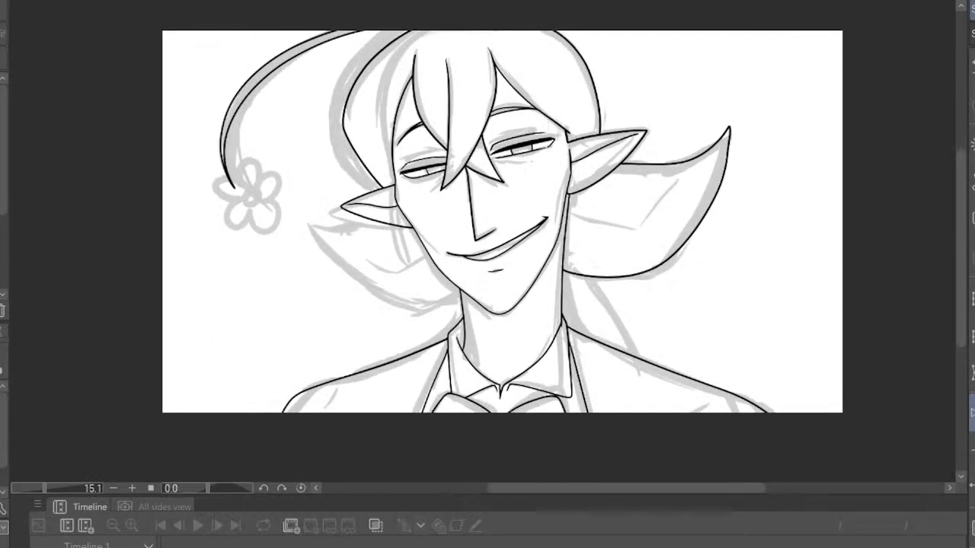
# In mirrored view, ink the large leaf shape's outline from its pointed tip to the neck and to the larger ear
pyautogui.press('h')
pyautogui.scroll(3, 308, 171)
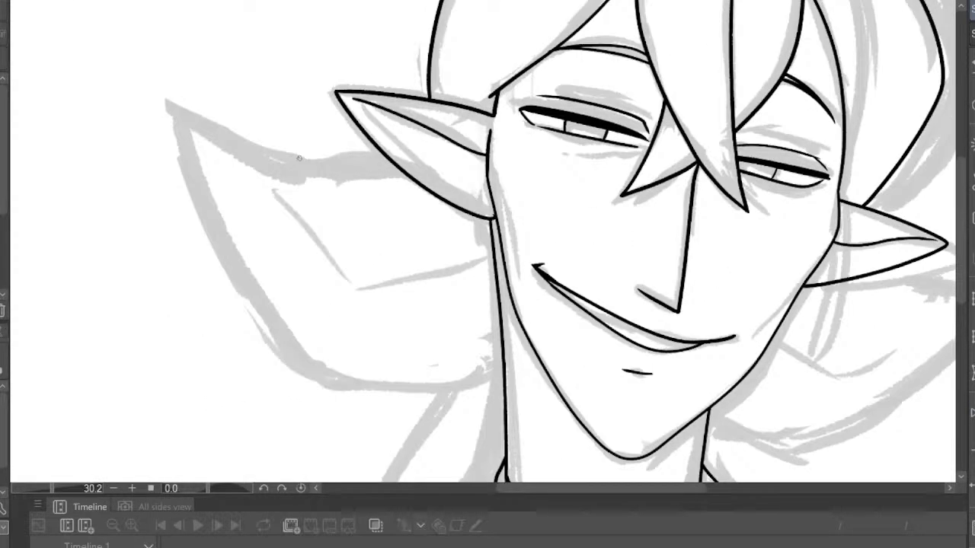
pyautogui.moveTo(173, 114)
pyautogui.mouseDown()
pyautogui.moveTo(239, 264)
pyautogui.moveTo(297, 354)
pyautogui.moveTo(341, 383)
pyautogui.moveTo(411, 385)
pyautogui.mouseUp()
pyautogui.hotkey('ctrl', 'z')
pyautogui.moveTo(169, 112)
pyautogui.mouseDown()
pyautogui.moveTo(253, 300)
pyautogui.moveTo(307, 370)
pyautogui.moveTo(427, 385)
pyautogui.moveTo(484, 372)
pyautogui.mouseUp()
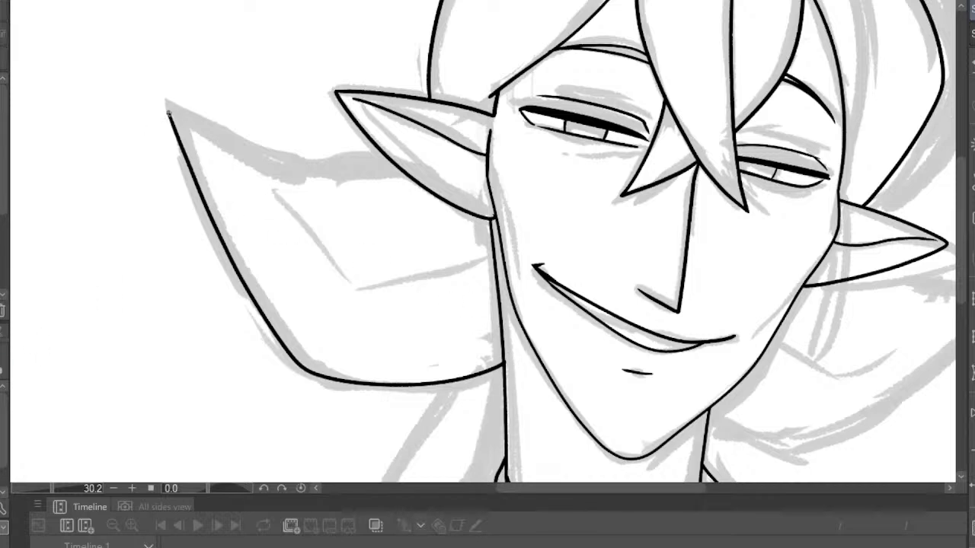
pyautogui.moveTo(394, 174); pyautogui.dragTo(404, 174)
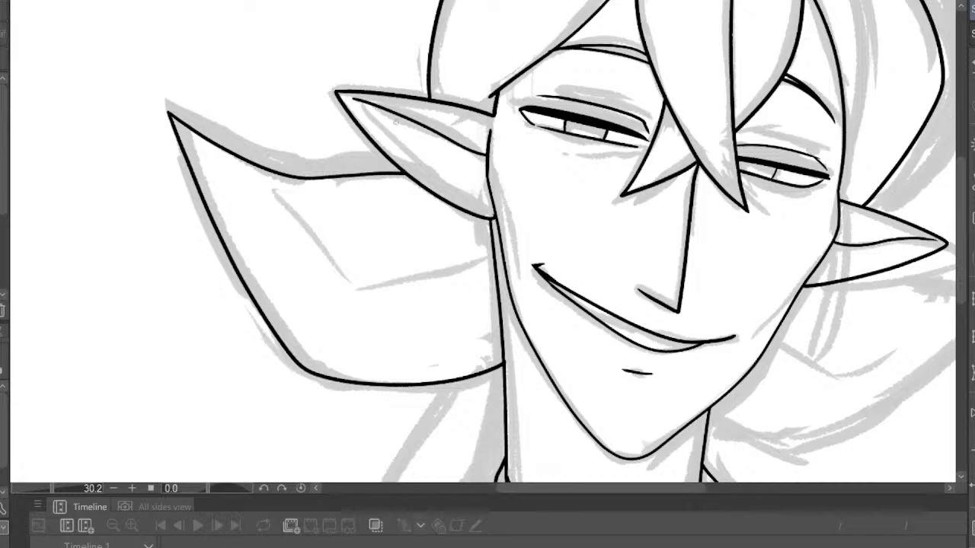
pyautogui.scroll(-8, 480, 164)
pyautogui.scroll(1, 480, 164)
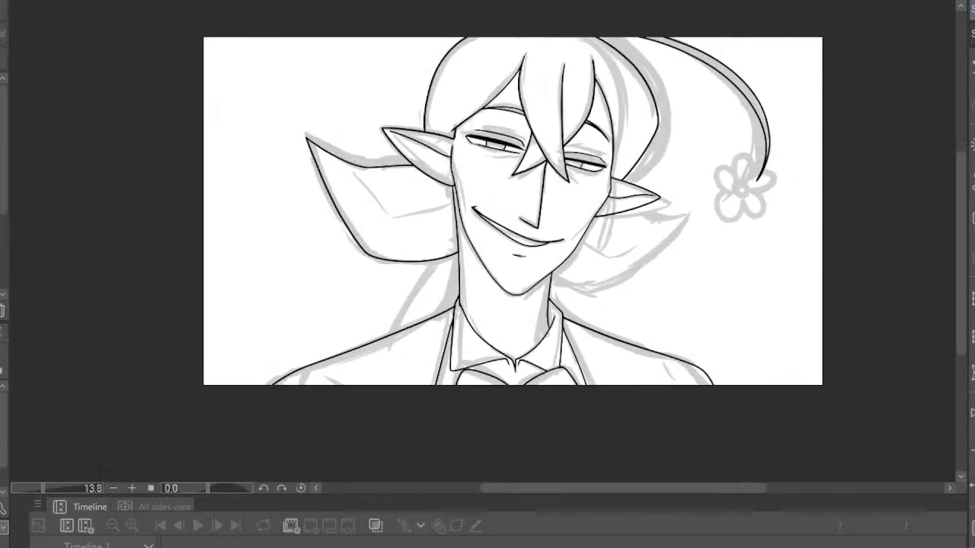
# In unmirrored view, ink the angled inner fold line of the large leaf shape, starting at the neck and tapering toward its tip
pyautogui.press('h')
pyautogui.scroll(8, 653, 157)
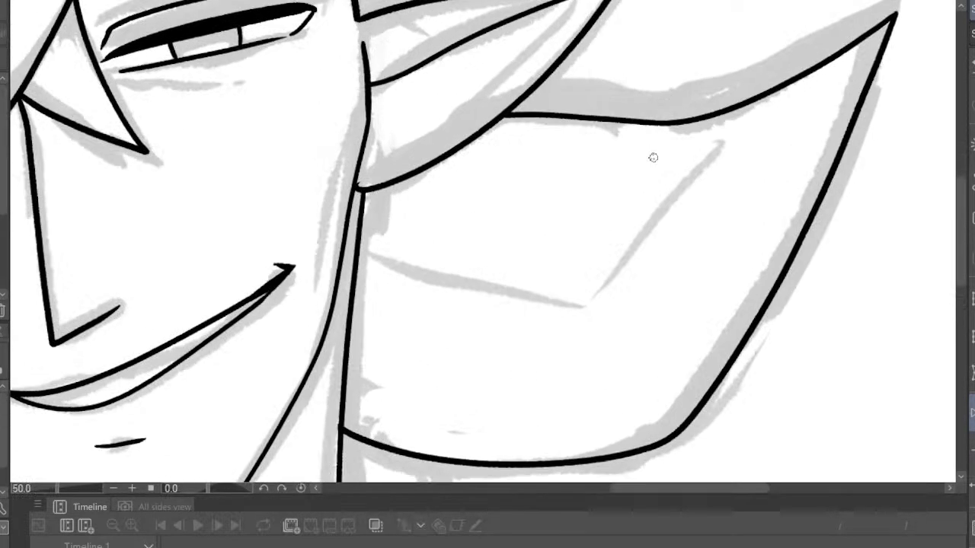
pyautogui.moveTo(358, 264)
pyautogui.mouseDown()
pyautogui.moveTo(567, 312)
pyautogui.moveTo(779, 162)
pyautogui.mouseUp()
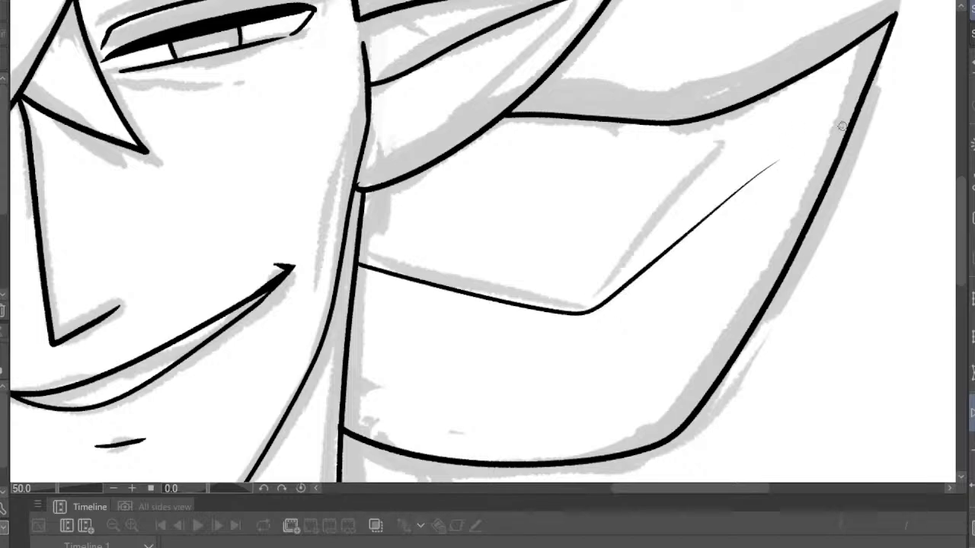
pyautogui.scroll(-6, 840, 127)
pyautogui.scroll(2, 958, 385)
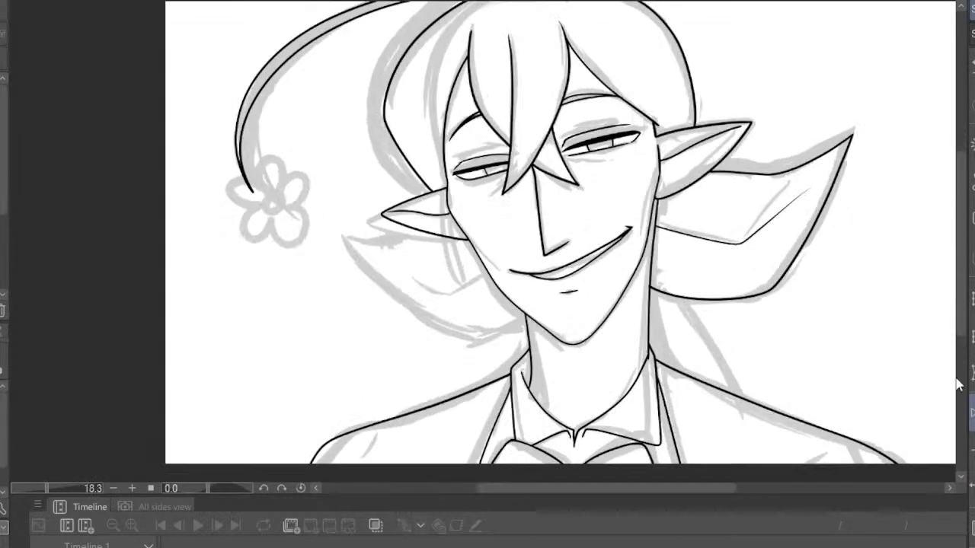
# In mirrored view, ink the outline of the leaf shape beneath the smaller ear, from the neck around its tip to the ear
pyautogui.press('h')
pyautogui.scroll(-3, 783, 330)
pyautogui.scroll(5, 496, 230)
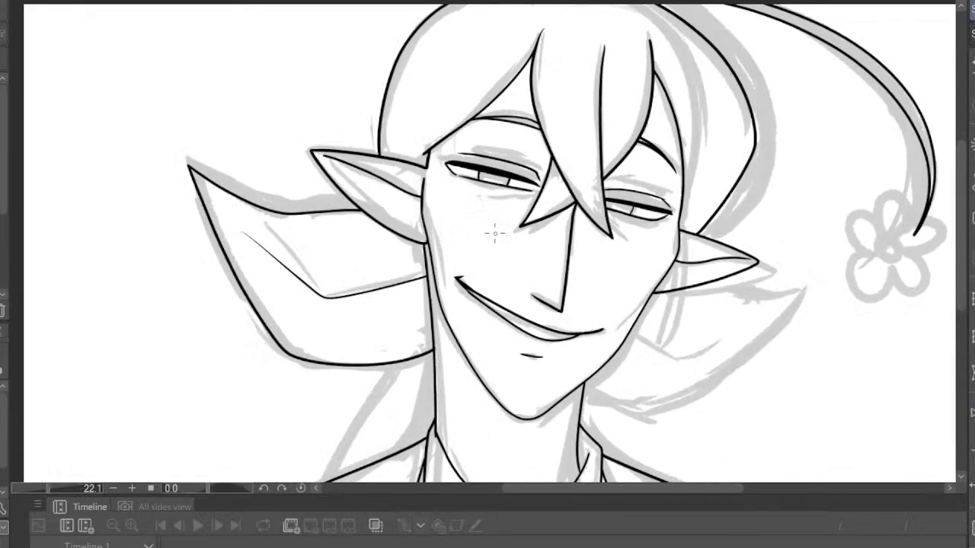
pyautogui.scroll(-3, 593, 319)
pyautogui.scroll(4, 601, 289)
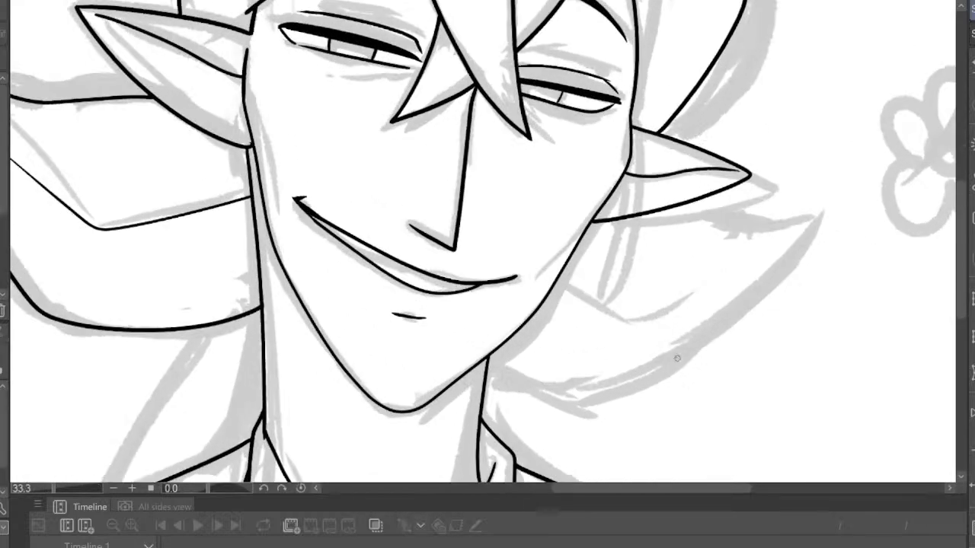
pyautogui.scroll(-4, 602, 280)
pyautogui.scroll(3, 599, 257)
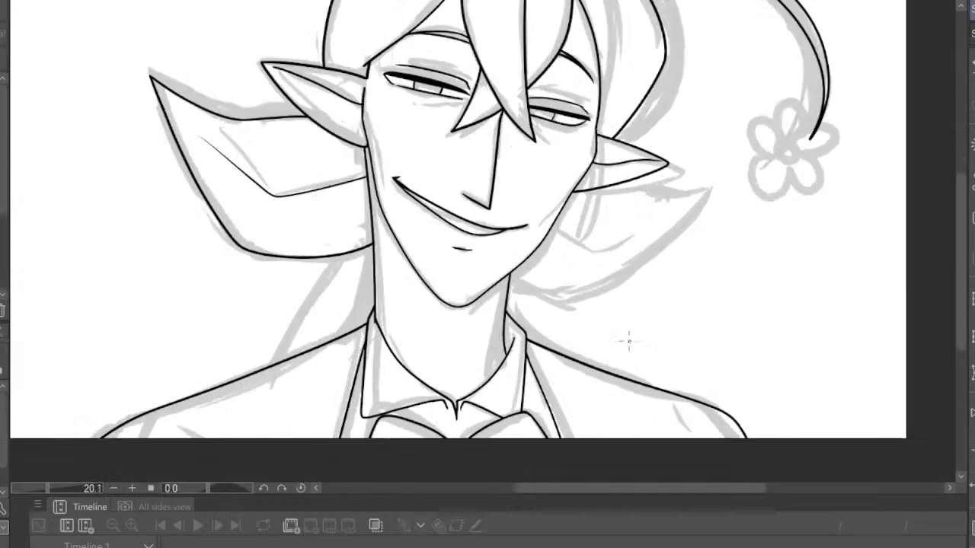
pyautogui.scroll(4, 600, 257)
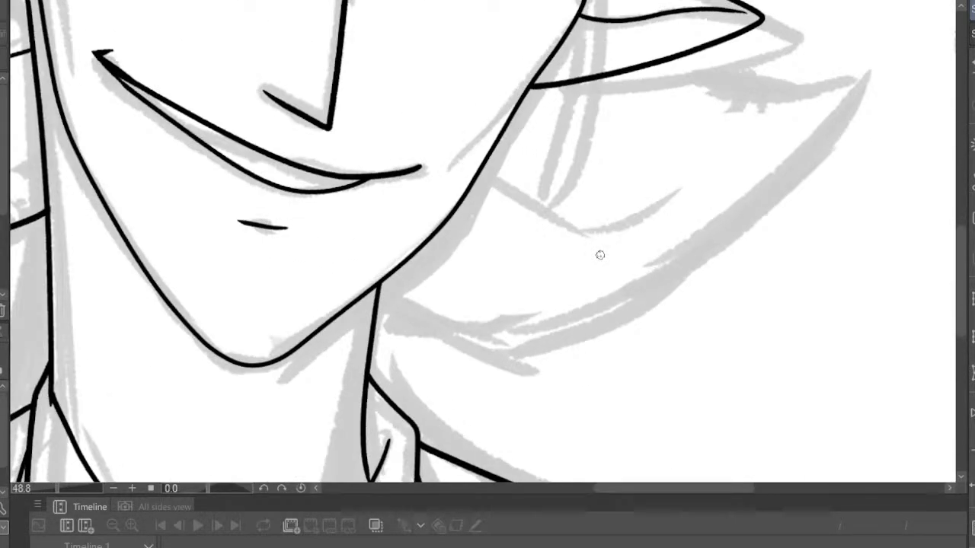
pyautogui.moveTo(380, 294)
pyautogui.mouseDown()
pyautogui.moveTo(460, 332)
pyautogui.moveTo(517, 342)
pyautogui.moveTo(646, 281)
pyautogui.moveTo(791, 166)
pyautogui.moveTo(868, 79)
pyautogui.moveTo(857, 70)
pyautogui.moveTo(730, 78)
pyautogui.moveTo(661, 70)
pyautogui.mouseUp()
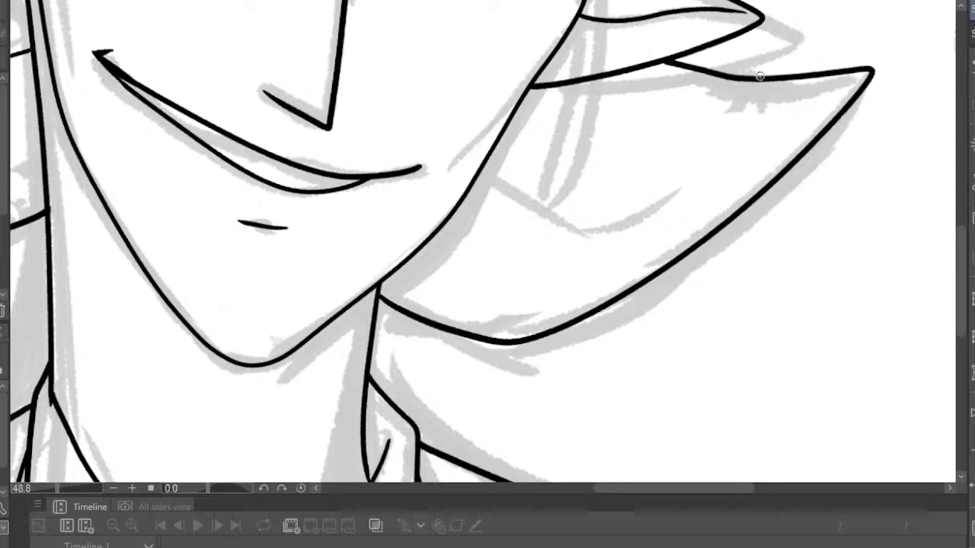
# In unmirrored view, ink the inner fold line of the leaf shape beneath the smaller ear, running to the cheek outline
pyautogui.scroll(-4, 684, 180)
pyautogui.scroll(-2, 683, 179)
pyautogui.press('h')
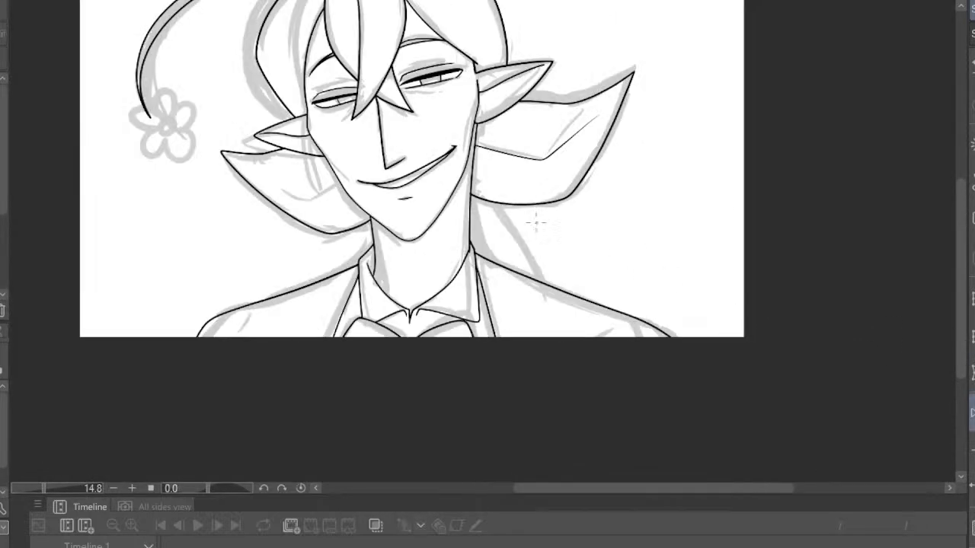
pyautogui.scroll(5, 533, 218)
pyautogui.moveTo(131, 283); pyautogui.dragTo(153, 294)
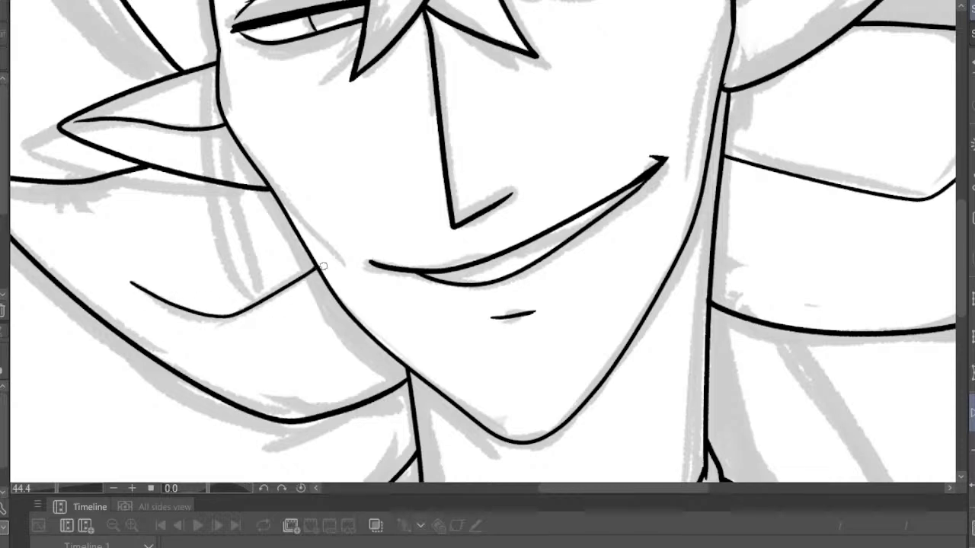
# Ink the slanted line from the underside of the large leaf shape down to the shoulder line behind the neck
pyautogui.scroll(-6, 381, 224)
pyautogui.scroll(4, 517, 243)
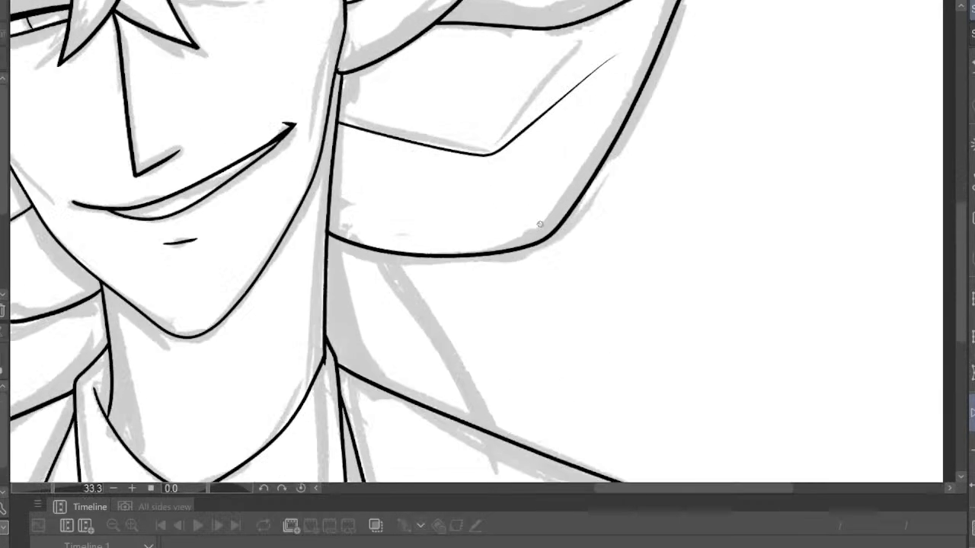
pyautogui.moveTo(393, 280); pyautogui.dragTo(495, 419)
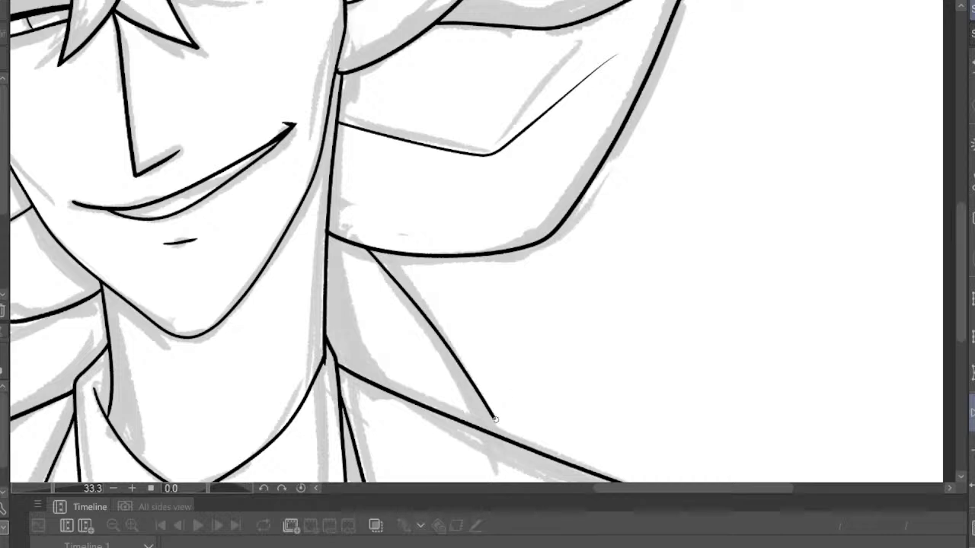
pyautogui.scroll(-3, 516, 340)
pyautogui.hotkey('ctrl', 'z')
pyautogui.scroll(2, 555, 324)
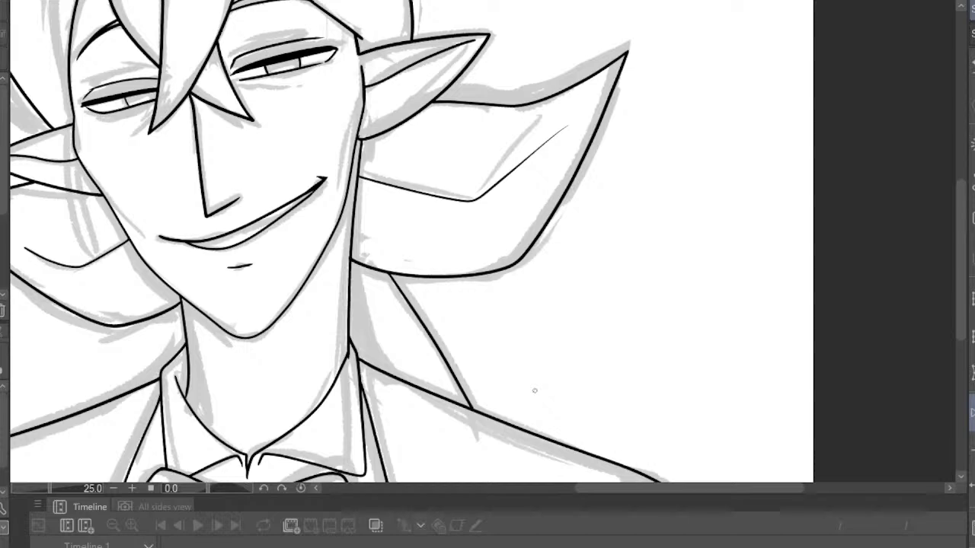
# Hide the grey sketch so only the black line art is displayed
pyautogui.scroll(-4, 561, 348)
pyautogui.scroll(3, 561, 342)
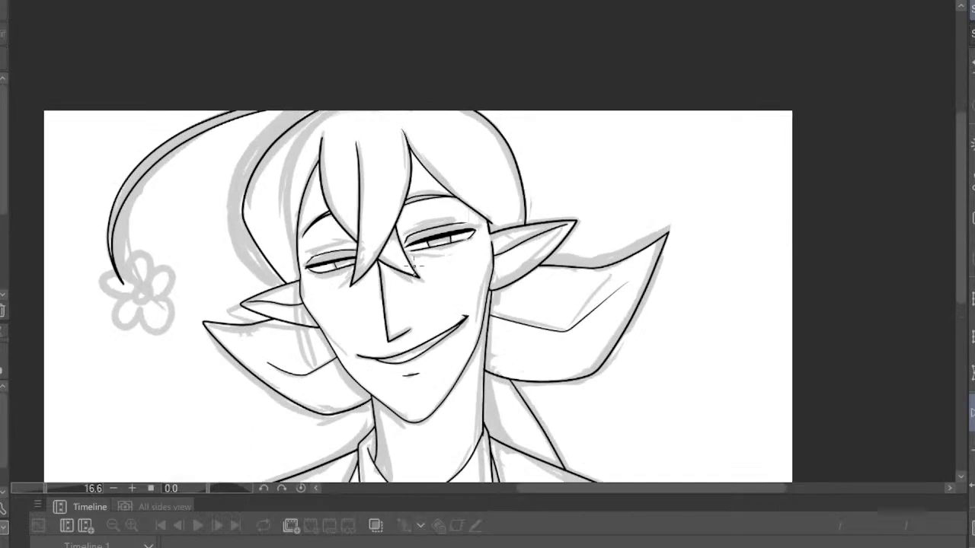
pyautogui.click(971, 328)
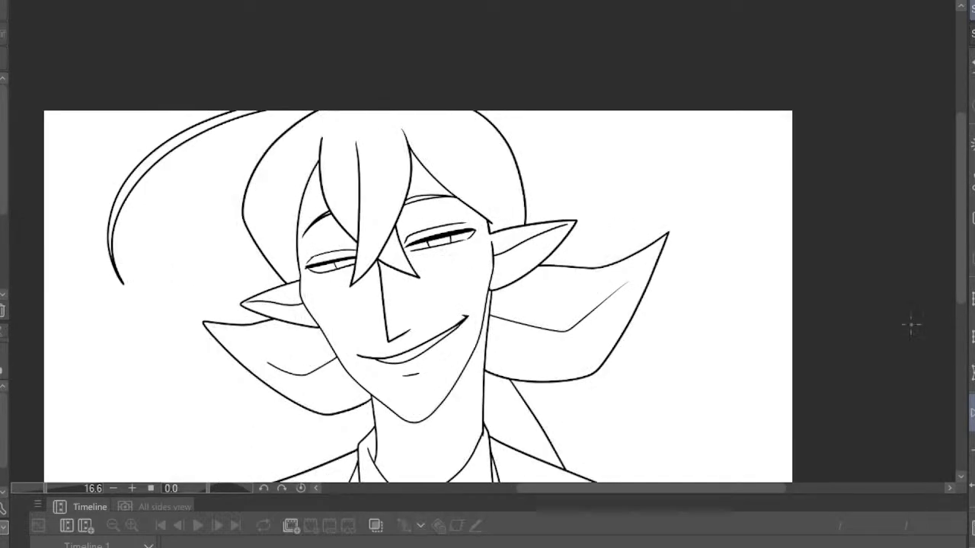
# Examine the clean line art at several zoom levels, first in normal view and then mirrored, for gaps and uneven proportions
pyautogui.scroll(-4, 448, 114)
pyautogui.scroll(5, 428, 231)
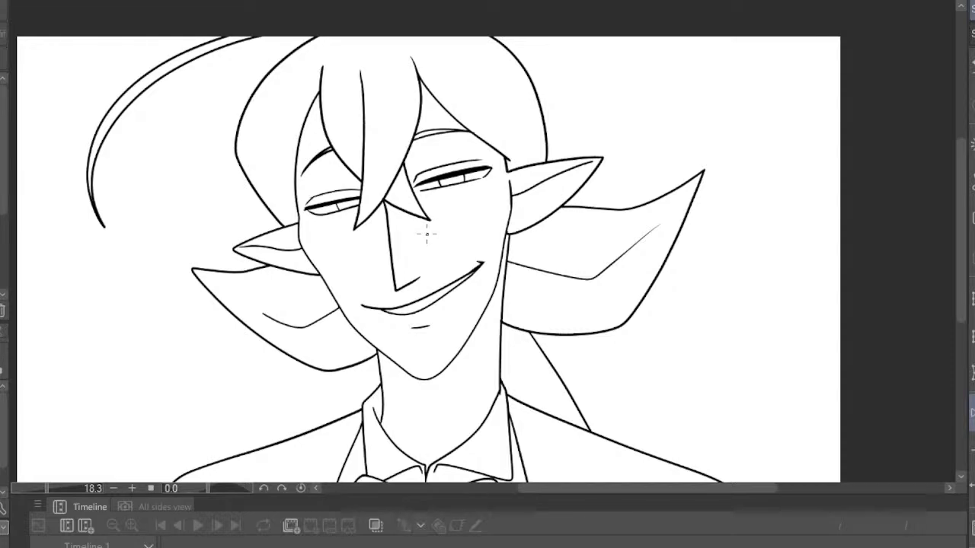
pyautogui.scroll(-3, 402, 209)
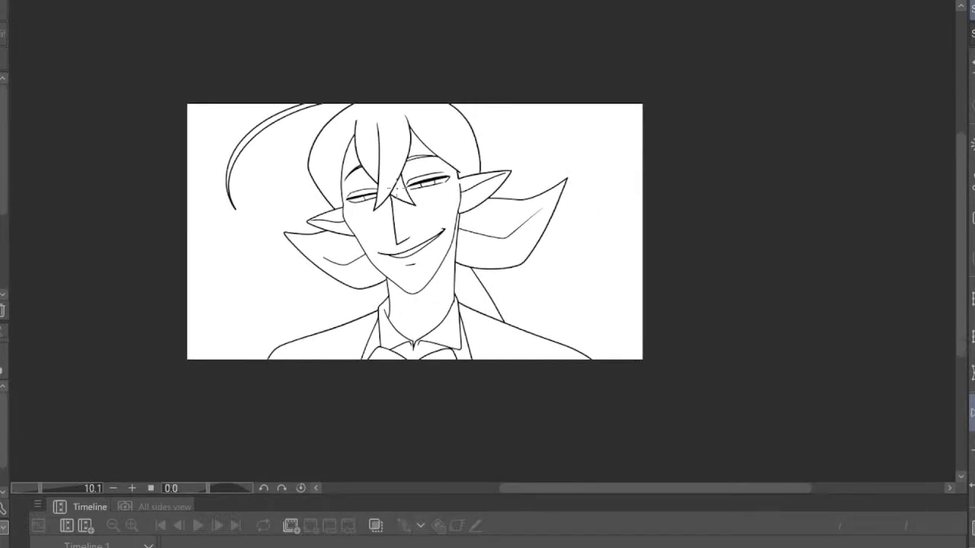
pyautogui.scroll(4, 396, 190)
pyautogui.scroll(3, 397, 190)
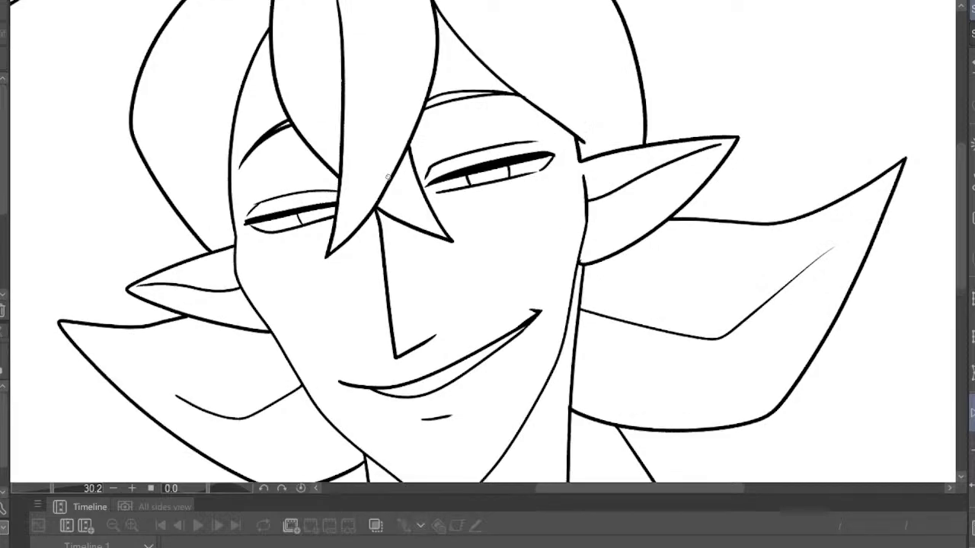
pyautogui.scroll(-3, 389, 177)
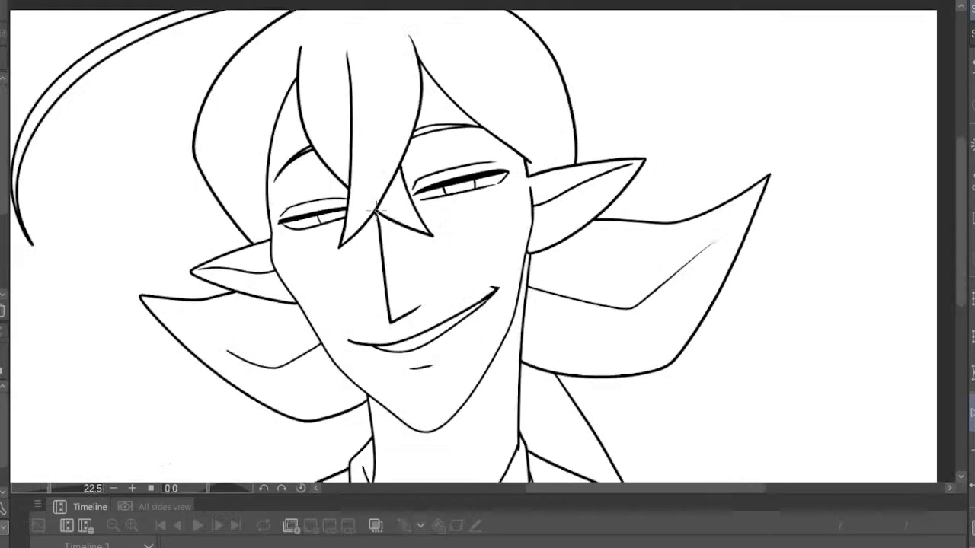
pyautogui.scroll(-4, 356, 265)
pyautogui.scroll(2, 356, 265)
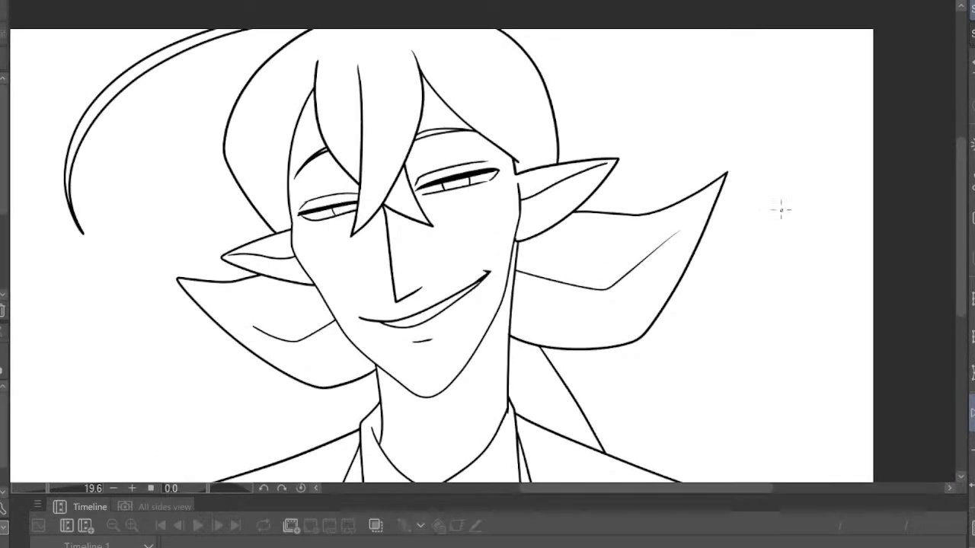
pyautogui.click(971, 413)
pyautogui.scroll(5, 562, 244)
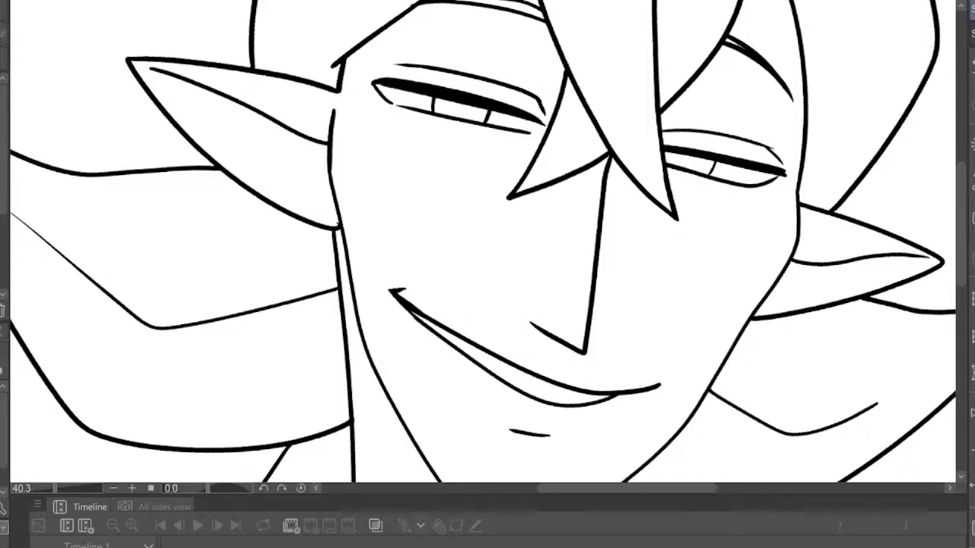
pyautogui.scroll(-3, 552, 284)
pyautogui.scroll(4, 648, 348)
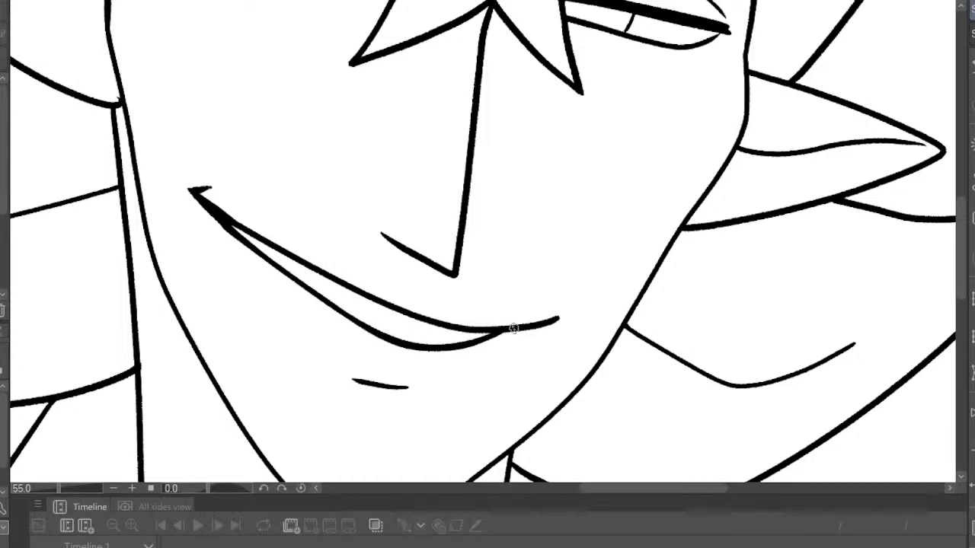
pyautogui.scroll(-5, 511, 330)
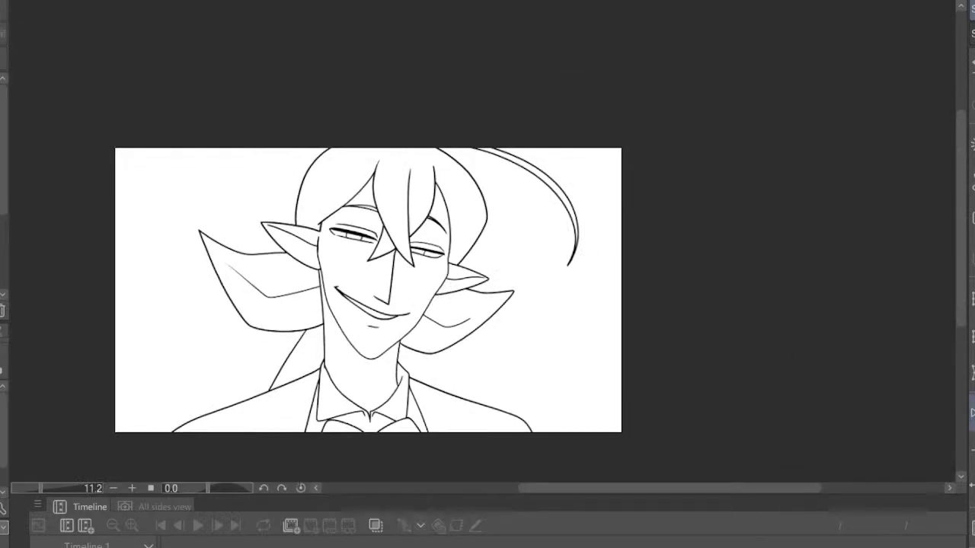
# In unmirrored view, ink a tapering hair strand line upward from beside the larger ear and clean up the overshooting hair edge there
pyautogui.click(973, 412)
pyautogui.scroll(5, 707, 159)
pyautogui.scroll(2, 764, 249)
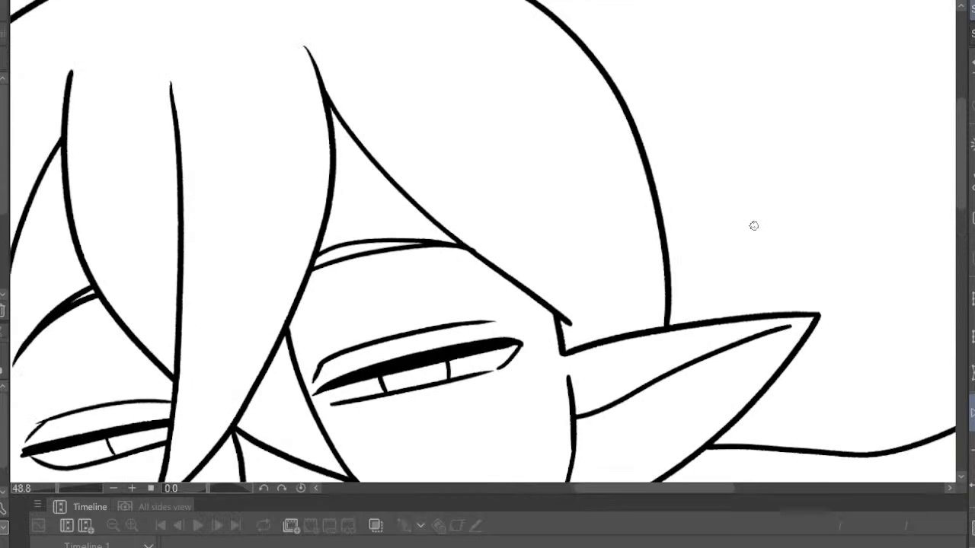
pyautogui.moveTo(560, 326); pyautogui.dragTo(481, 57)
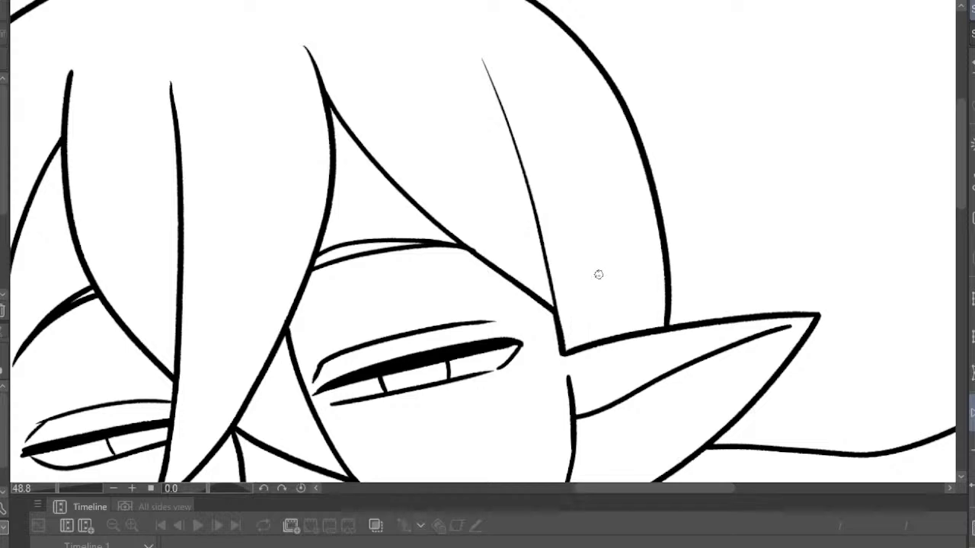
pyautogui.scroll(-7, 530, 354)
pyautogui.scroll(4, 526, 350)
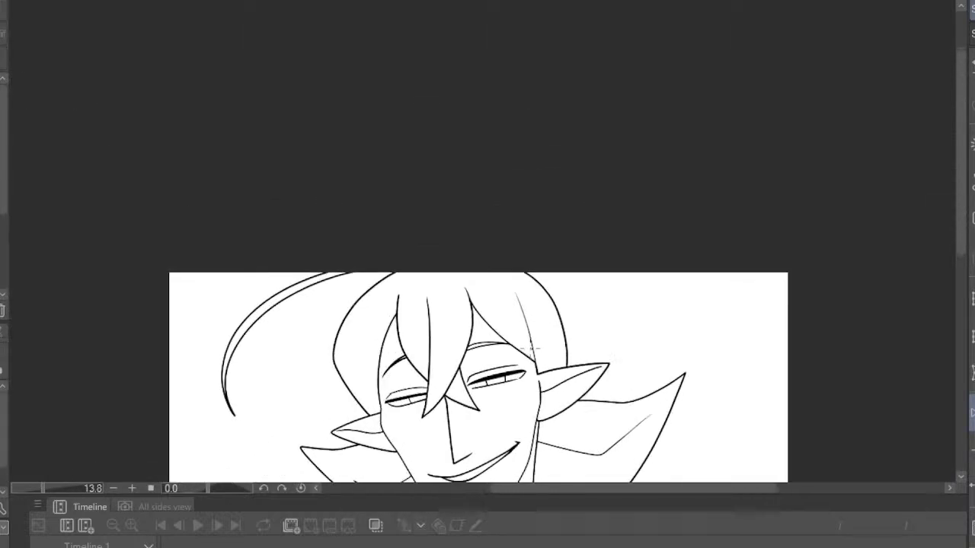
pyautogui.scroll(2, 424, 421)
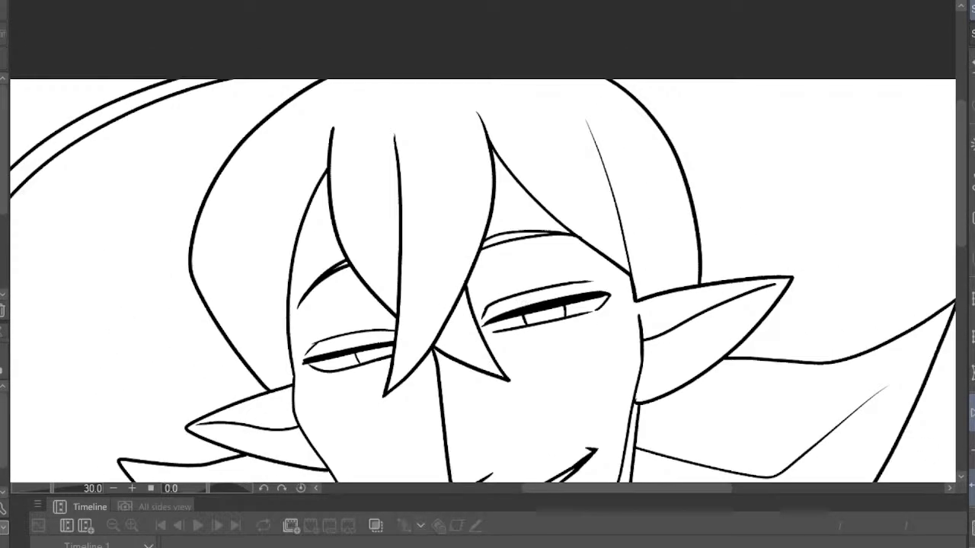
# In mirrored view, erase the outer corner of the partly covered eye's lid crease and redraw it as a clean angled stroke
pyautogui.click(971, 413)
pyautogui.scroll(-4, 606, 245)
pyautogui.scroll(4, 635, 315)
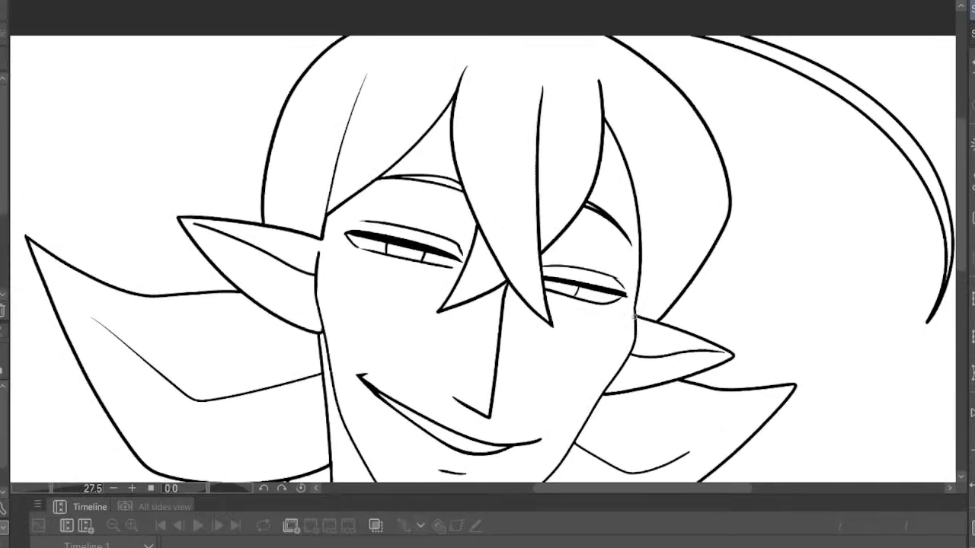
pyautogui.scroll(8, 634, 315)
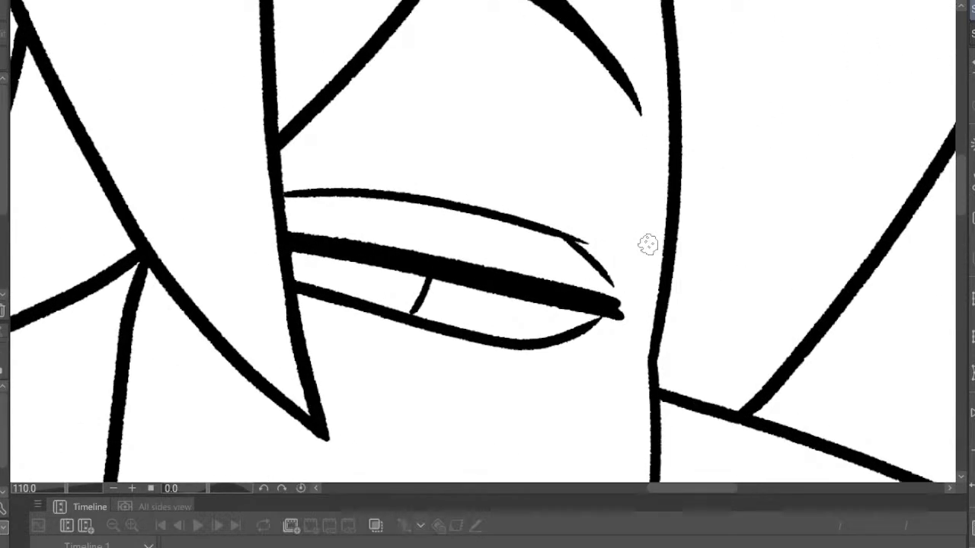
pyautogui.moveTo(564, 229); pyautogui.dragTo(594, 261)
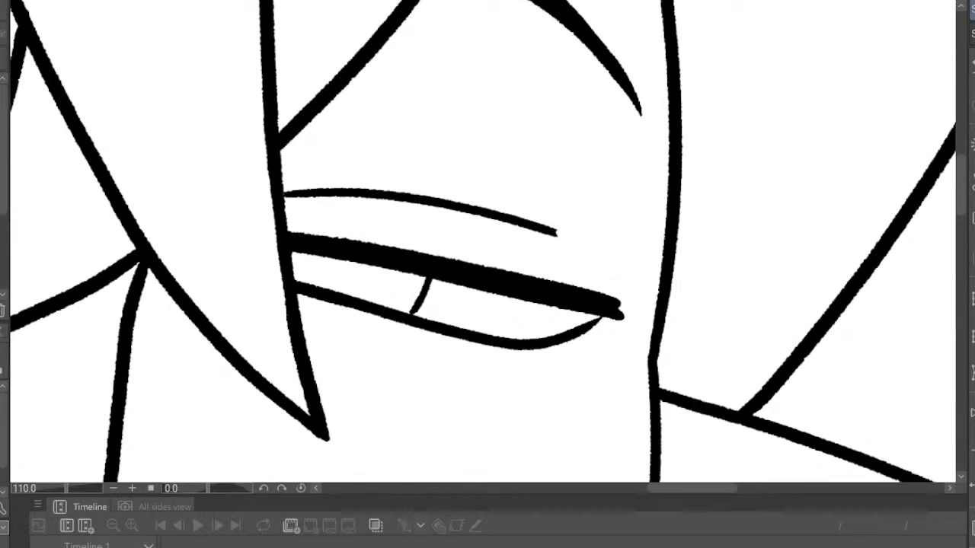
pyautogui.moveTo(555, 231); pyautogui.dragTo(587, 276)
pyautogui.hotkey('ctrl', 'z')
pyautogui.moveTo(555, 229); pyautogui.dragTo(589, 276)
pyautogui.scroll(-20, 457, 187)
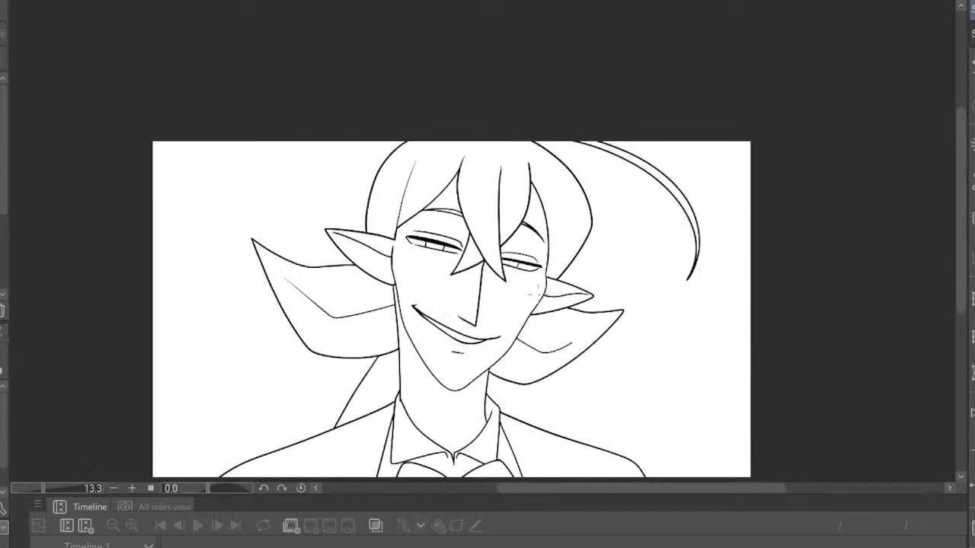
pyautogui.scroll(1, 455, 290)
# Return to unmirrored view and check the eyes, face and overall line art at full-canvas and close-up zoom
pyautogui.click(971, 412)
pyautogui.scroll(-4, 526, 134)
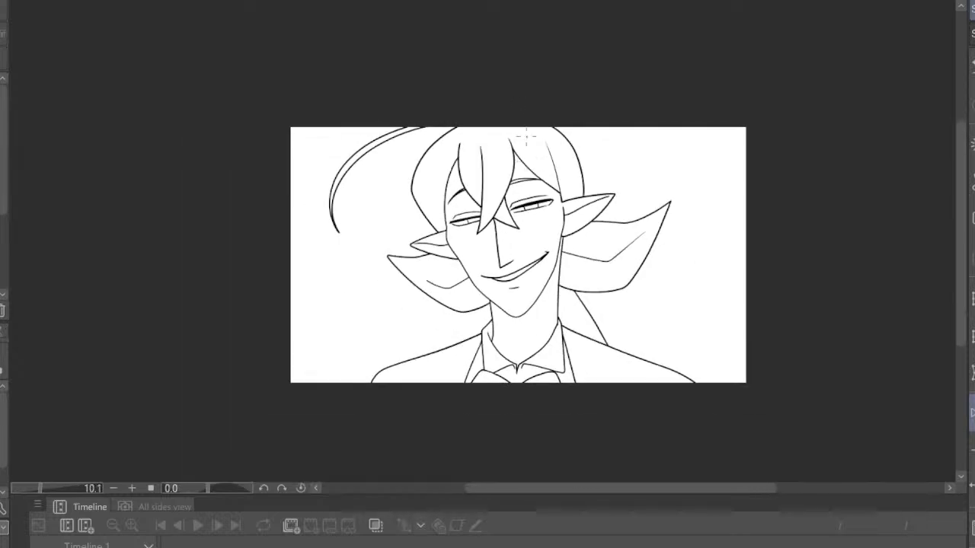
pyautogui.scroll(8, 469, 218)
pyautogui.scroll(1, 469, 219)
pyautogui.scroll(-6, 487, 205)
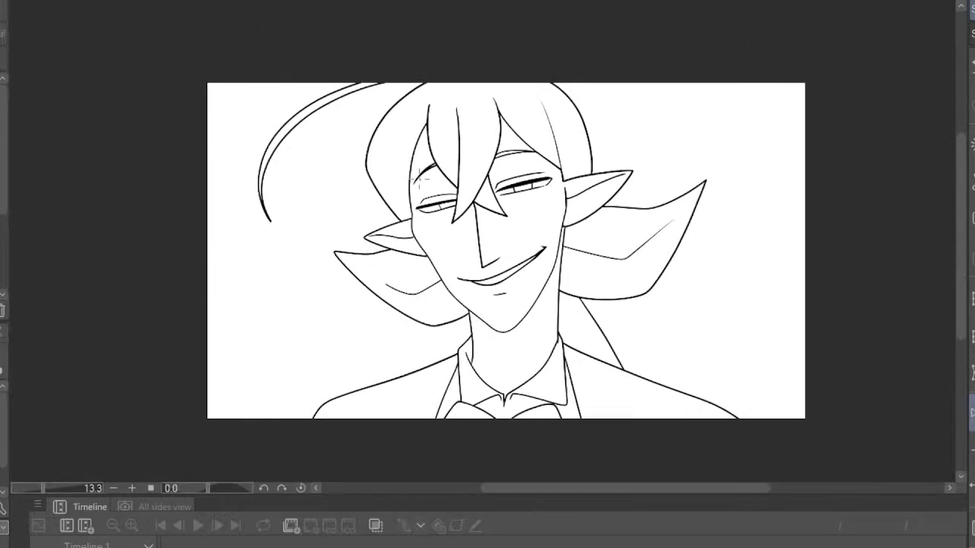
pyautogui.scroll(7, 457, 276)
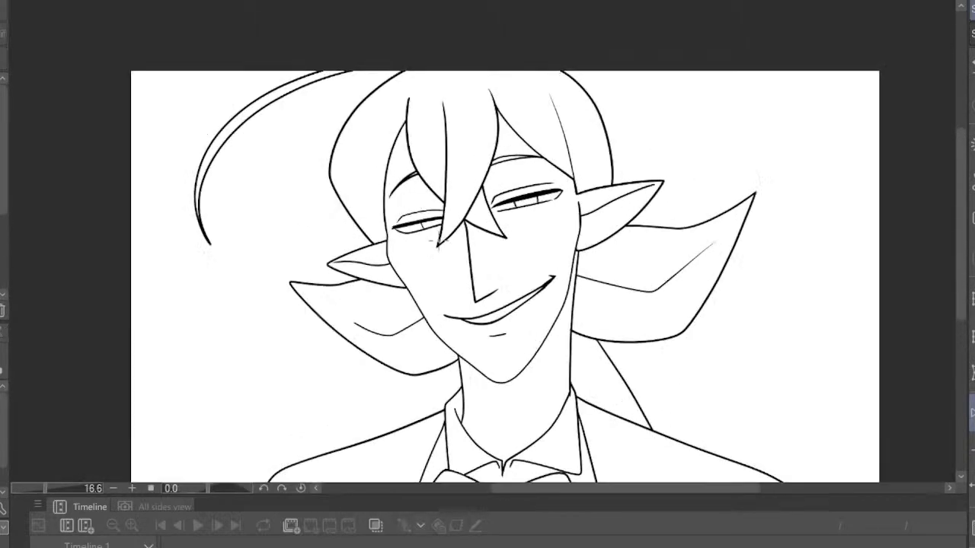
pyautogui.scroll(-4, 425, 247)
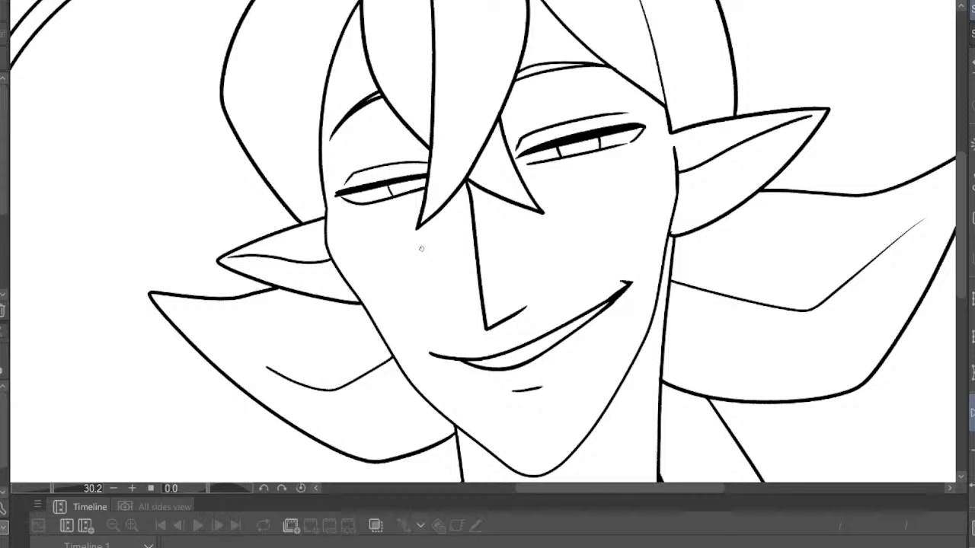
pyautogui.scroll(4, 450, 288)
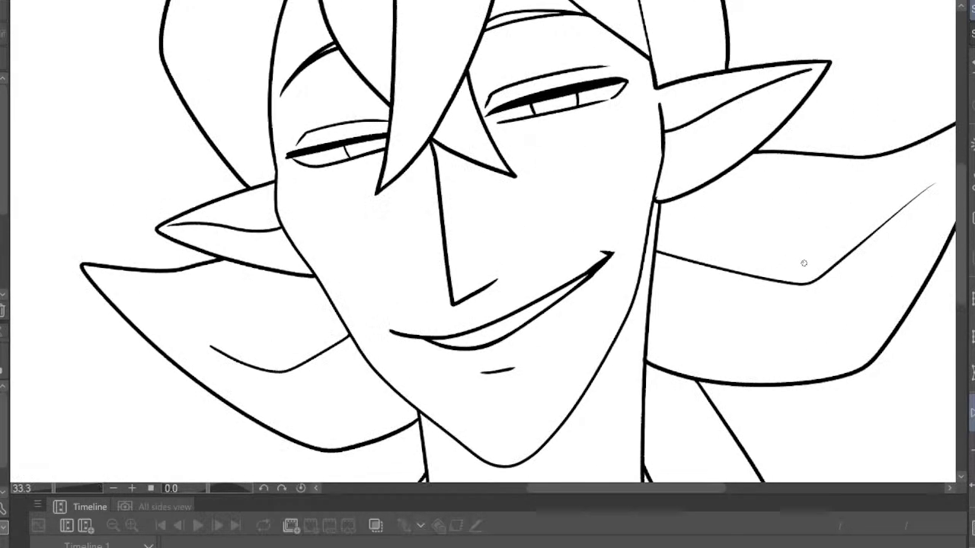
# Touch up the face outline where it curves down along the base of the larger ear
pyautogui.scroll(4, 743, 263)
pyautogui.moveTo(588, 139); pyautogui.dragTo(581, 184)
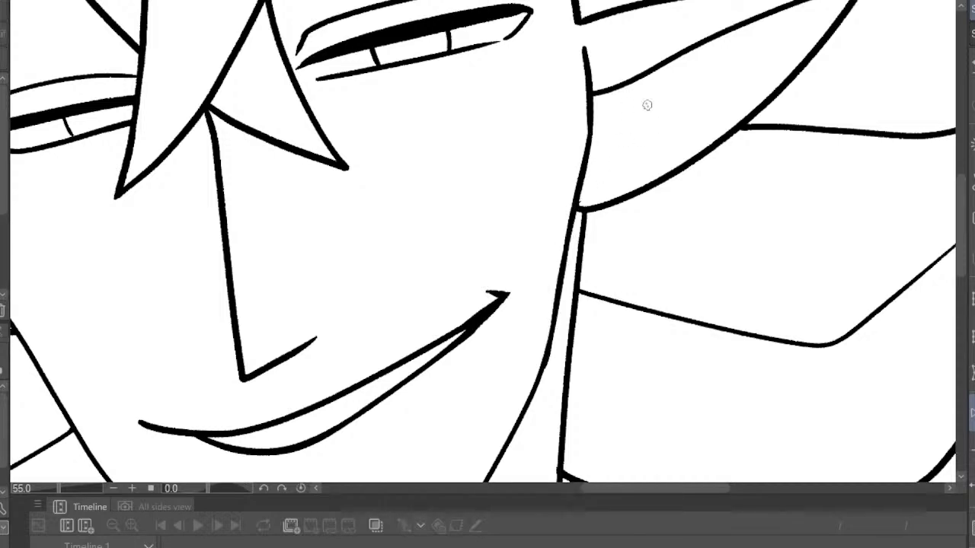
pyautogui.scroll(-5, 648, 105)
pyautogui.scroll(5, 616, 218)
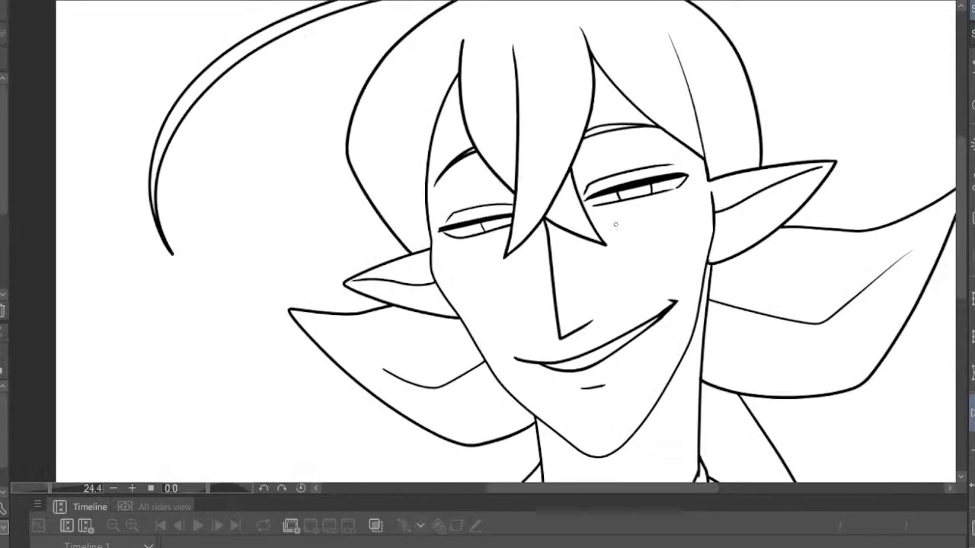
pyautogui.scroll(-2, 632, 252)
# Fill the narrow lower corner of the smiling mouth with solid black
pyautogui.scroll(1, 647, 305)
pyautogui.scroll(4, 607, 283)
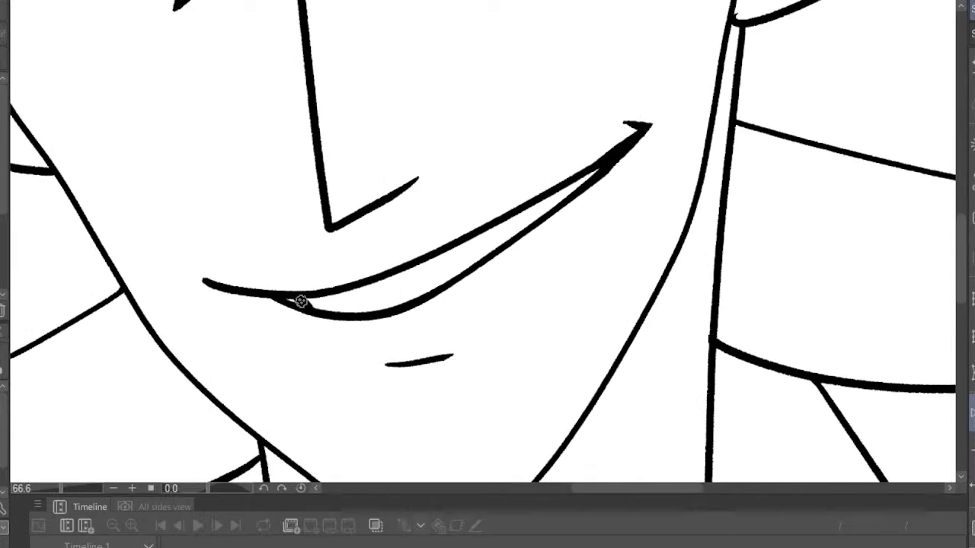
pyautogui.scroll(-5, 318, 293)
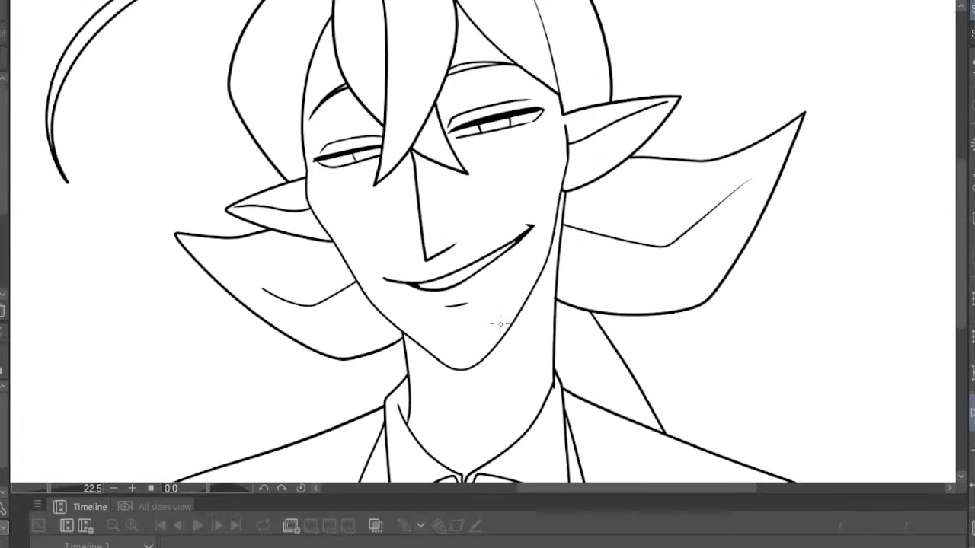
pyautogui.scroll(1, 409, 268)
pyautogui.scroll(1, 409, 268)
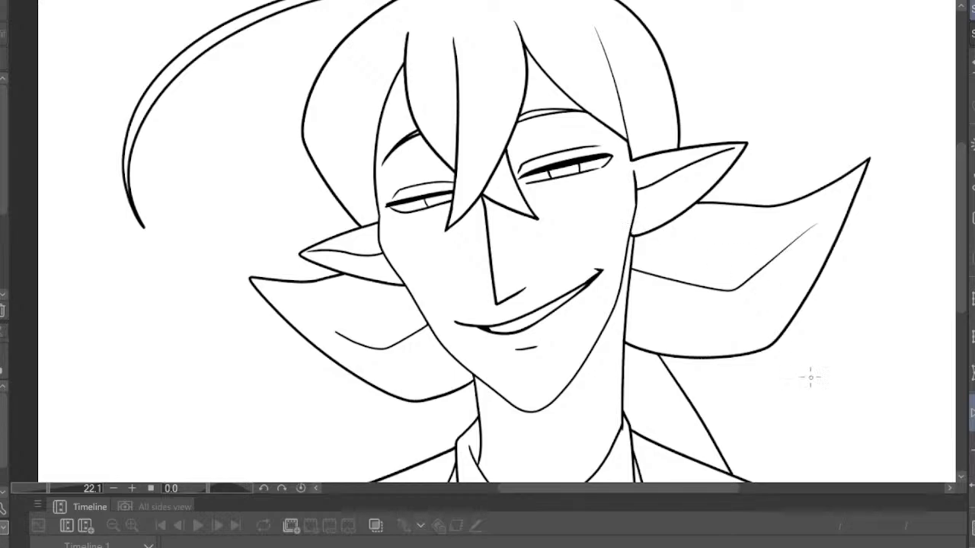
# Compare the mirrored and unmirrored views and inspect the finished smile and facial lines up close
pyautogui.click(971, 412)
pyautogui.click(971, 412)
pyautogui.scroll(-6, 586, 280)
pyautogui.scroll(13, 569, 266)
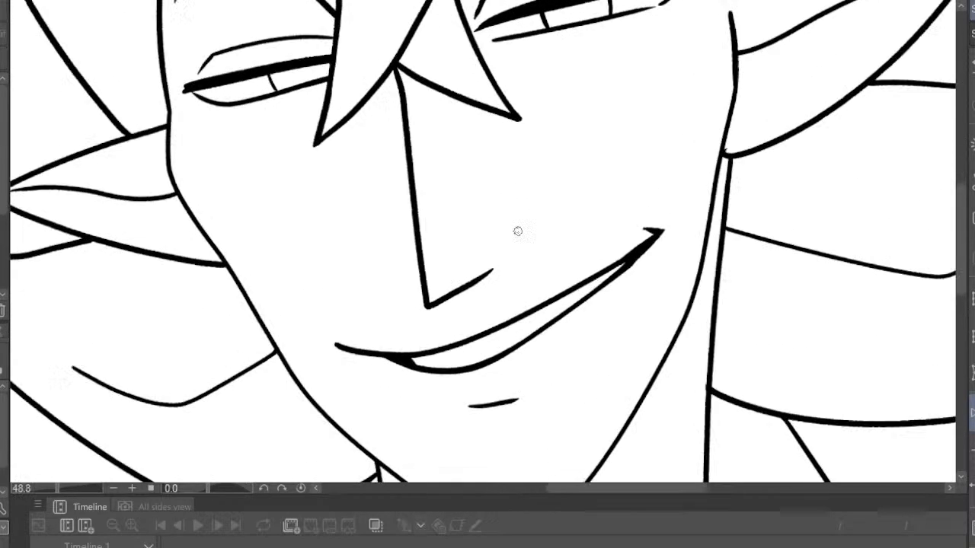
pyautogui.scroll(-7, 517, 231)
pyautogui.scroll(4, 468, 186)
pyautogui.scroll(-6, 435, 152)
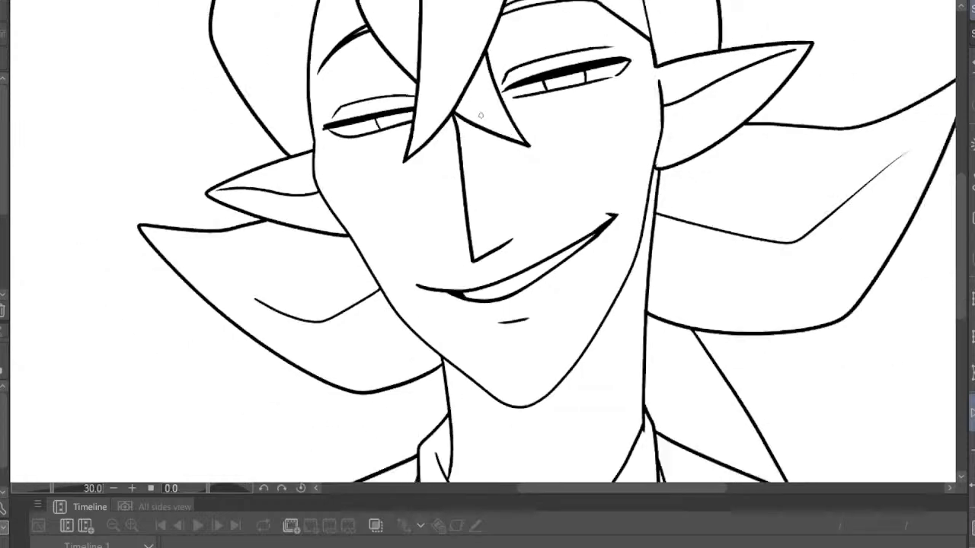
# Draw a short, thin crease line beneath each eye, running the smaller eye's crease out from the hair strand
pyautogui.scroll(15, 483, 131)
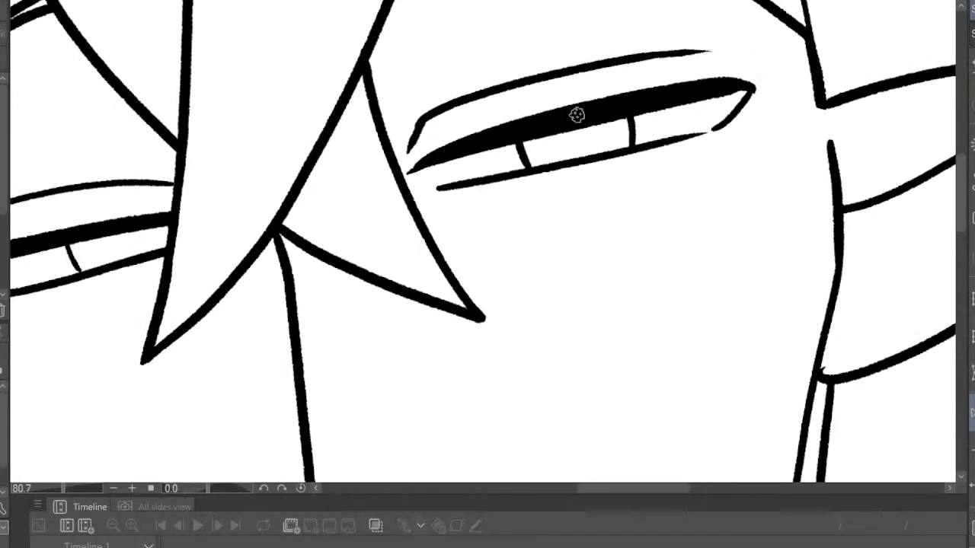
pyautogui.moveTo(449, 201); pyautogui.dragTo(603, 204)
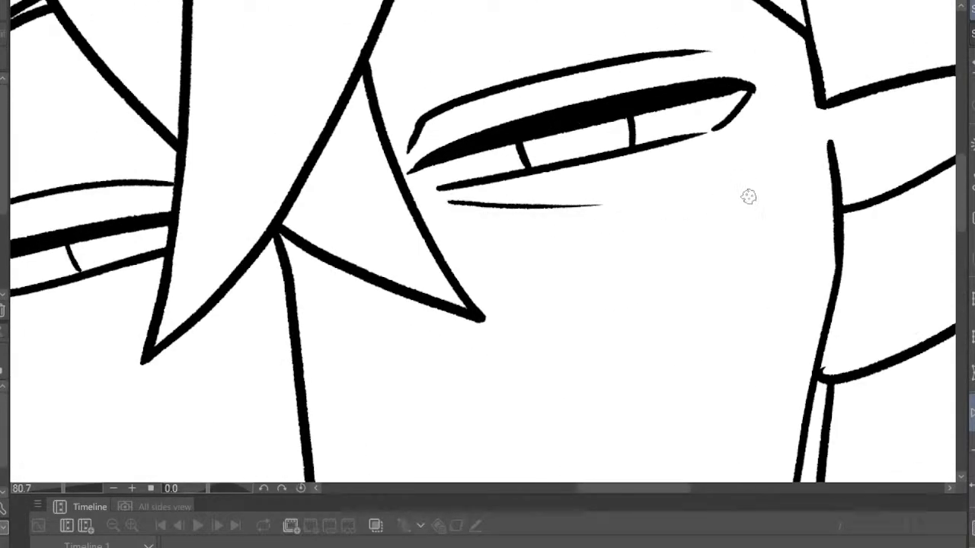
pyautogui.scroll(-10, 748, 196)
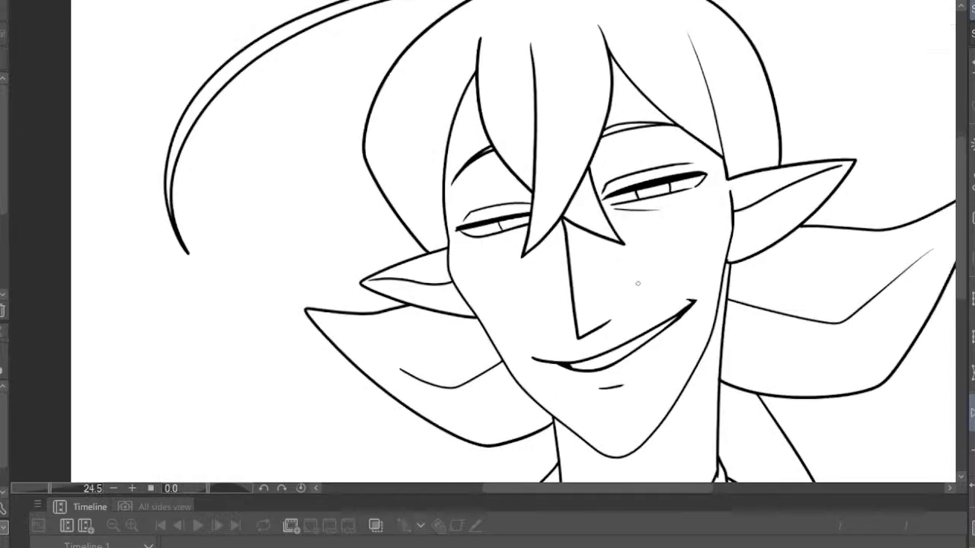
pyautogui.scroll(8, 607, 252)
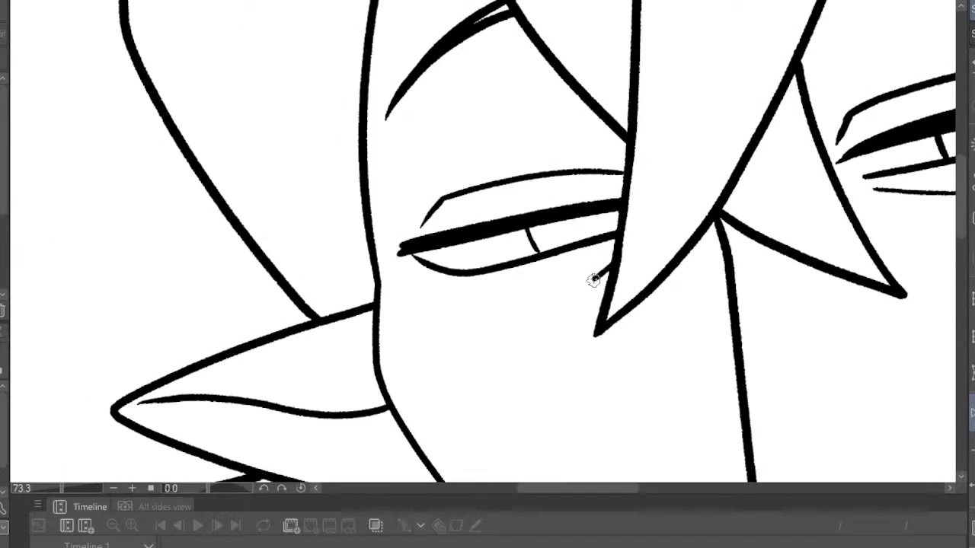
pyautogui.moveTo(609, 269); pyautogui.dragTo(551, 307)
pyautogui.scroll(-8, 642, 302)
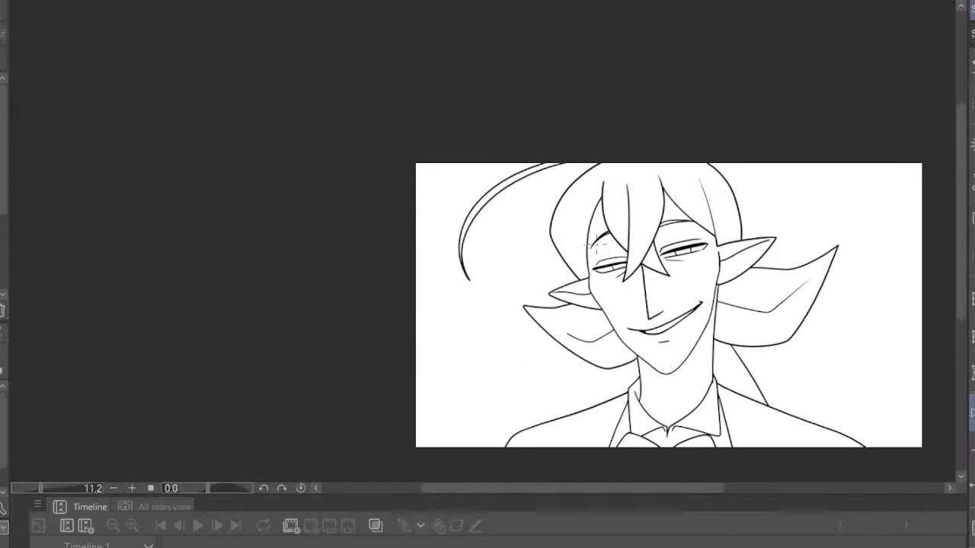
# Compare the mirrored and unmirrored views and examine the new under-eye creases and eyebrows at several zoom levels
pyautogui.scroll(1, 810, 291)
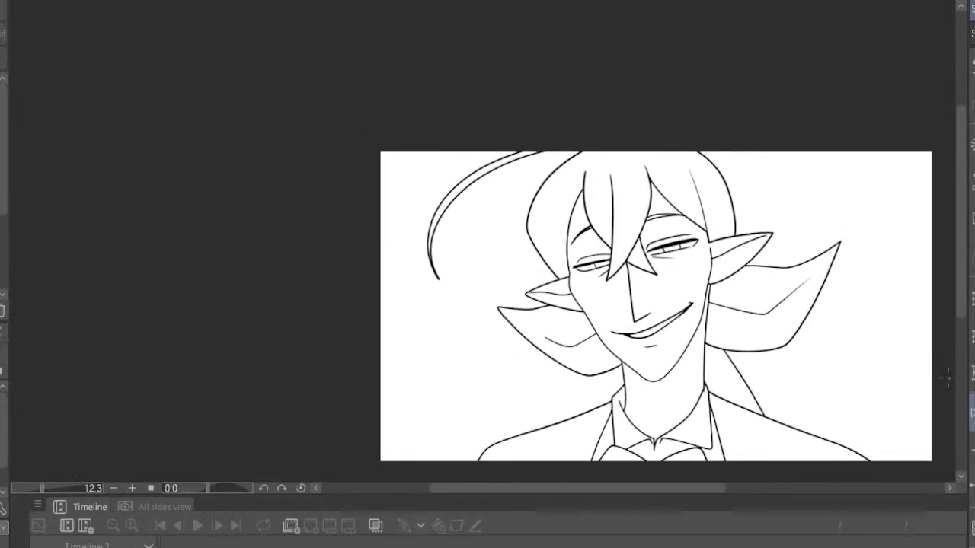
pyautogui.press('h')
pyautogui.press('h')
pyautogui.scroll(-8, 664, 285)
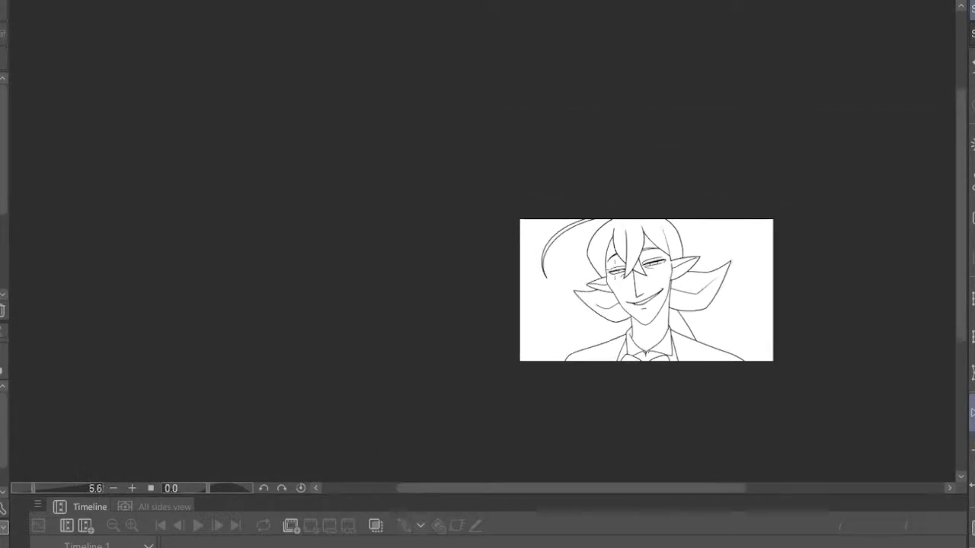
pyautogui.scroll(1, 615, 275)
pyautogui.scroll(3, 656, 285)
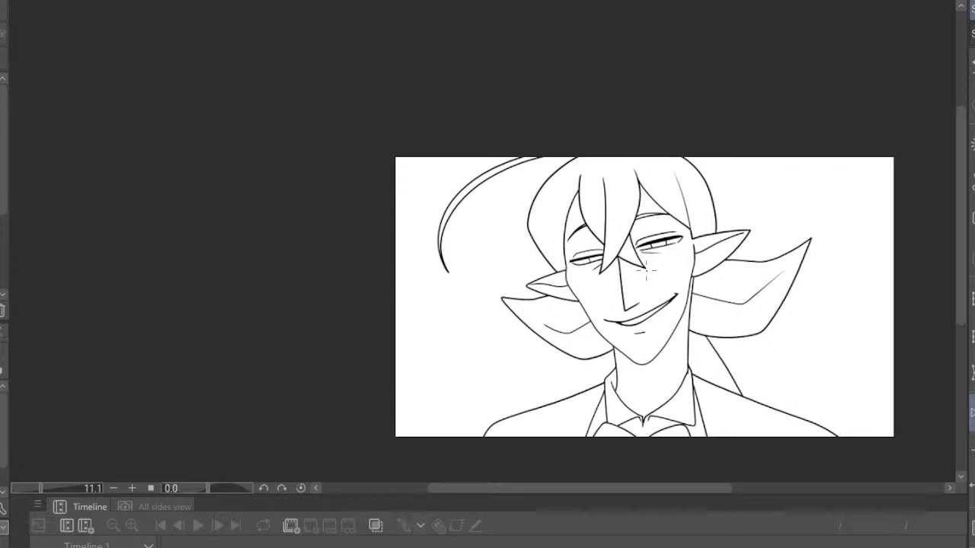
pyautogui.scroll(4, 646, 259)
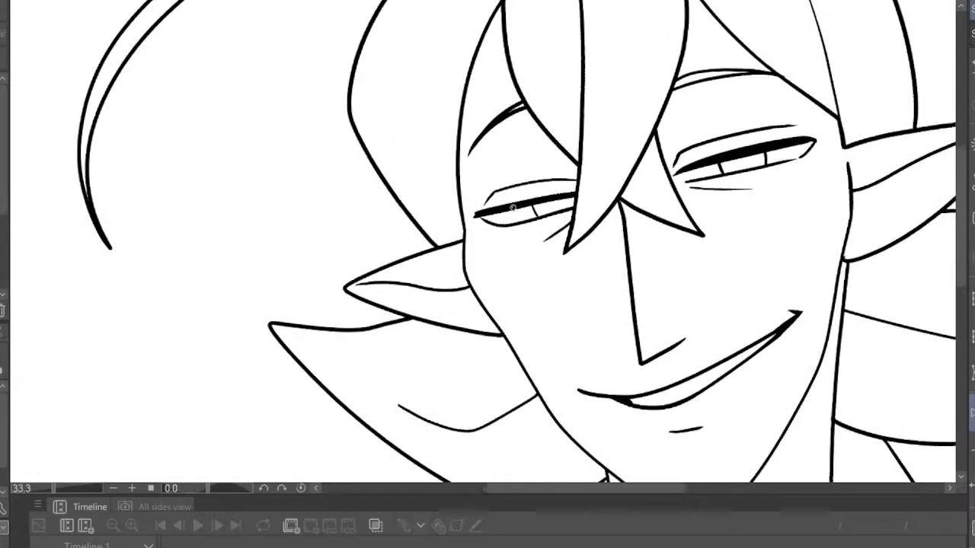
pyautogui.scroll(-1, 519, 199)
pyautogui.scroll(-2, 622, 222)
pyautogui.scroll(3, 680, 304)
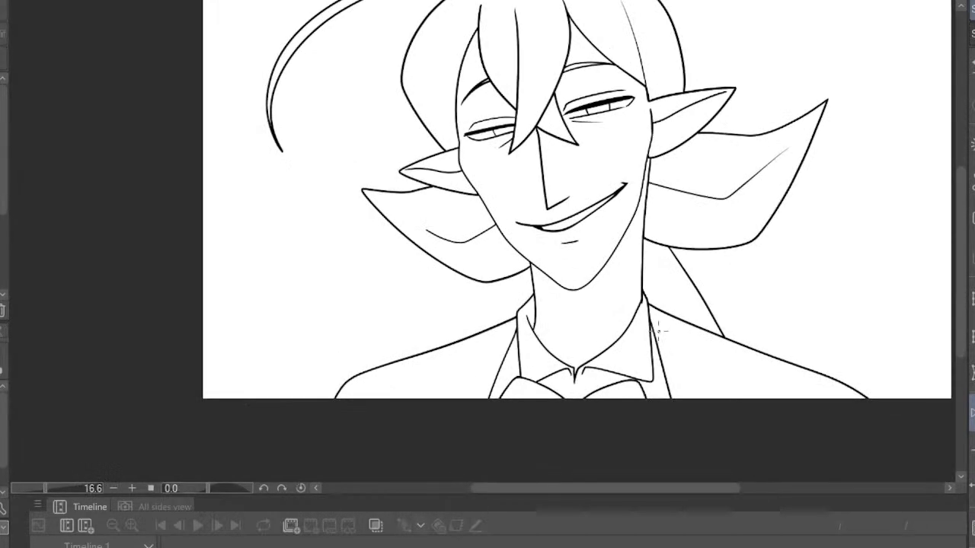
pyautogui.scroll(-1, 457, 232)
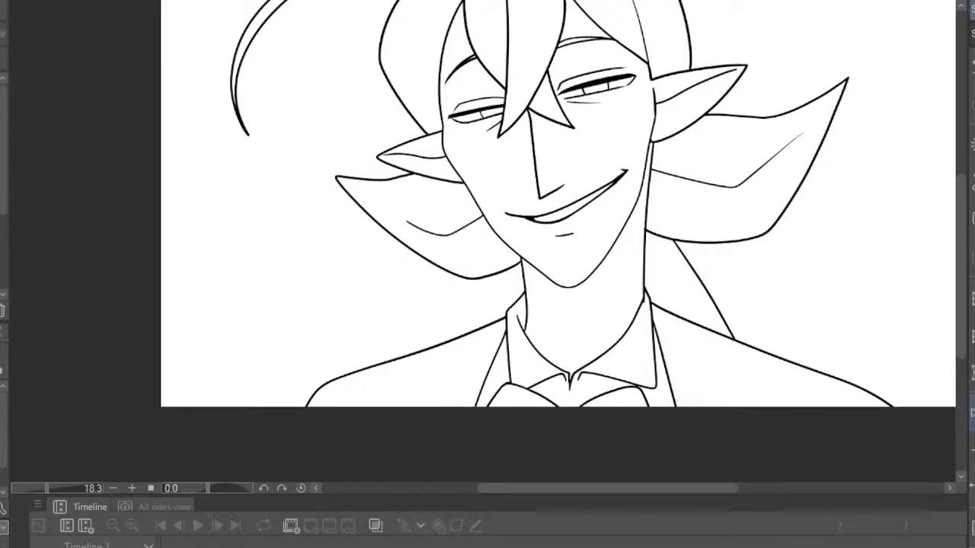
pyautogui.scroll(-2, 457, 232)
pyautogui.scroll(3, 456, 232)
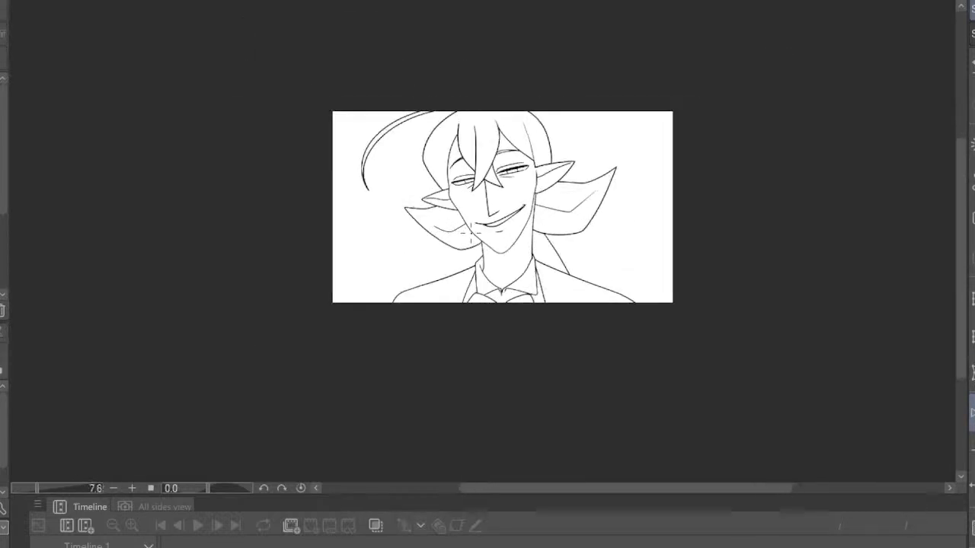
pyautogui.scroll(5, 429, 88)
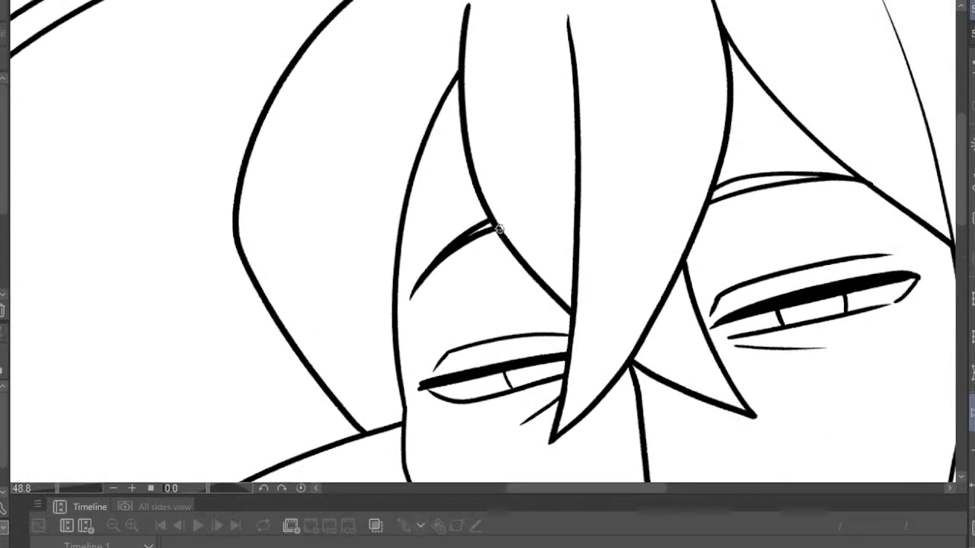
pyautogui.scroll(-4, 463, 172)
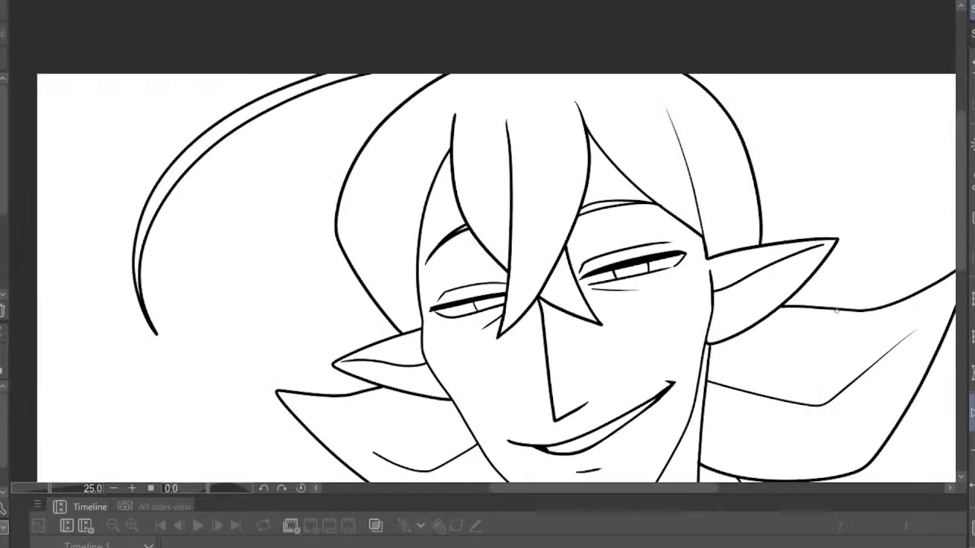
pyautogui.click(971, 413)
pyautogui.click(972, 413)
pyautogui.scroll(-2, 697, 301)
# Redraw the eyebrow above the smaller eye as a longer arc with upper and lower edges reaching toward the face outline
pyautogui.scroll(3, 540, 282)
pyautogui.scroll(3, 496, 250)
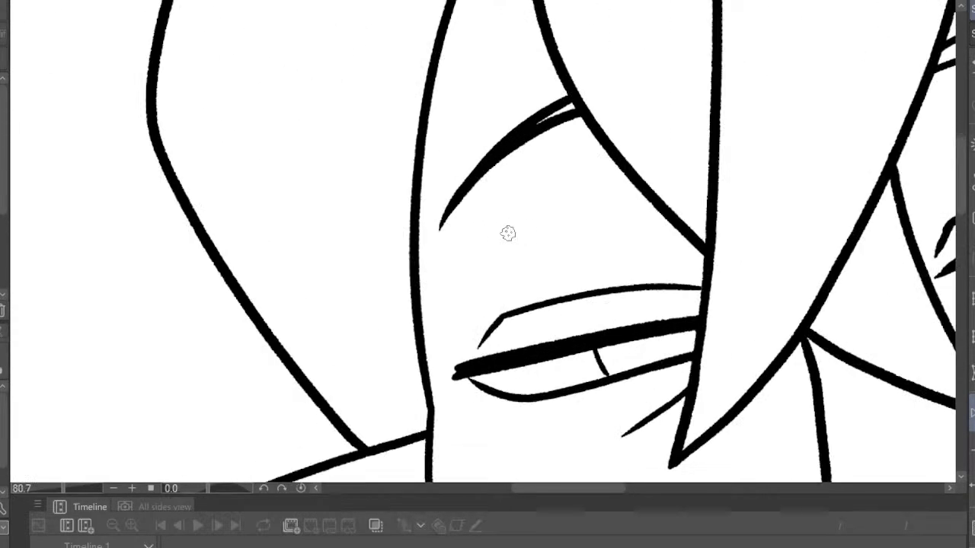
pyautogui.moveTo(561, 102)
pyautogui.mouseDown()
pyautogui.moveTo(458, 174)
pyautogui.moveTo(431, 238)
pyautogui.mouseUp()
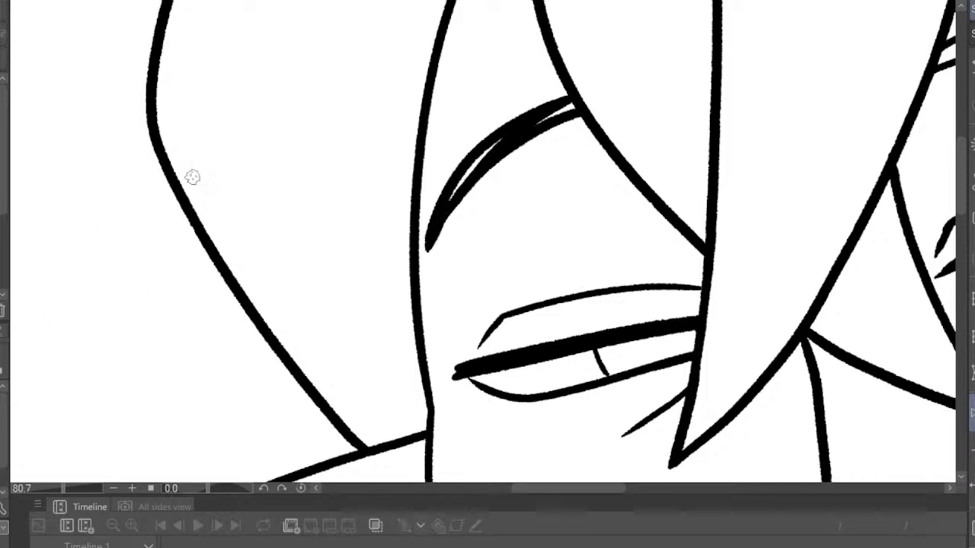
pyautogui.moveTo(574, 118)
pyautogui.mouseDown()
pyautogui.moveTo(502, 155)
pyautogui.moveTo(462, 201)
pyautogui.moveTo(440, 249)
pyautogui.mouseUp()
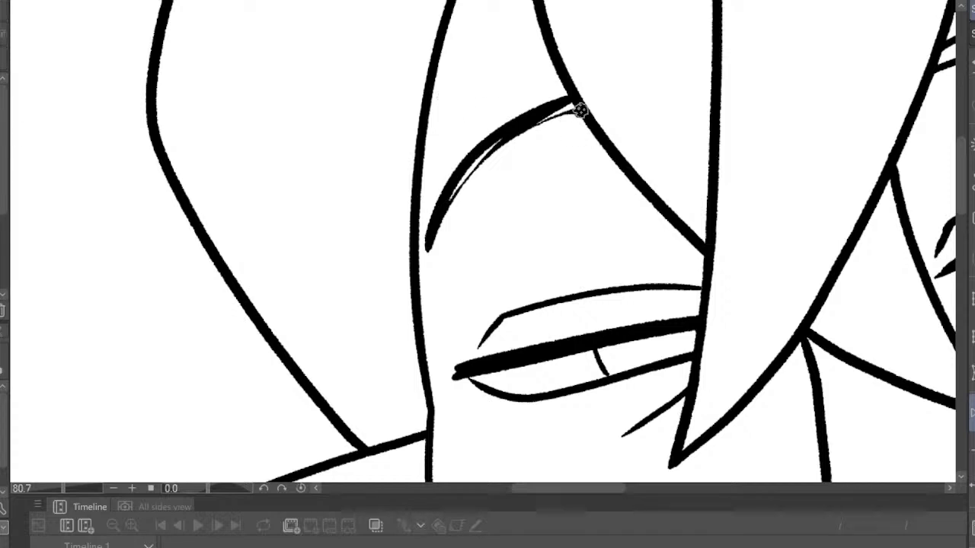
pyautogui.moveTo(576, 104)
pyautogui.mouseDown()
pyautogui.moveTo(497, 152)
pyautogui.moveTo(444, 212)
pyautogui.mouseUp()
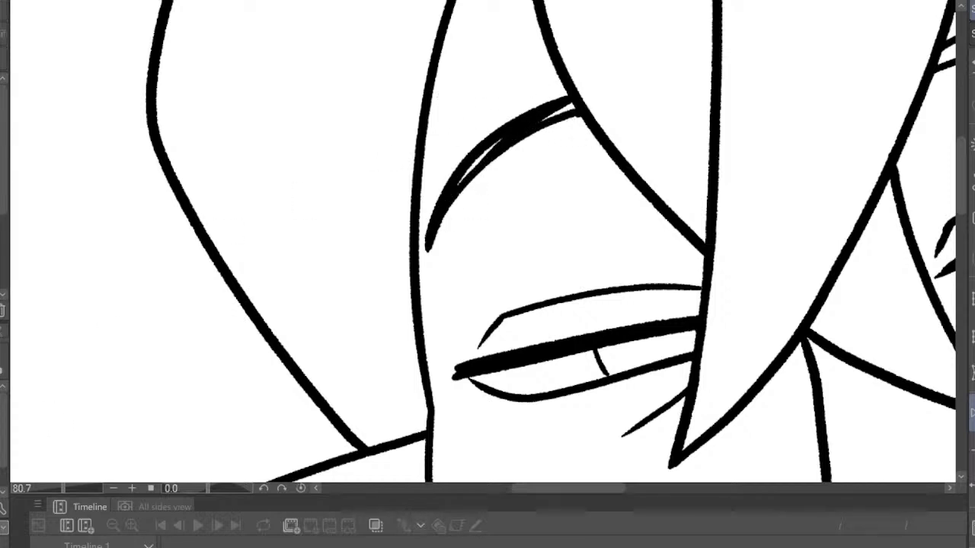
# Clear the black ink between the eyebrow's two edges, retrying the stroke until a clean narrow gap runs along the arc
pyautogui.moveTo(569, 109); pyautogui.dragTo(478, 165)
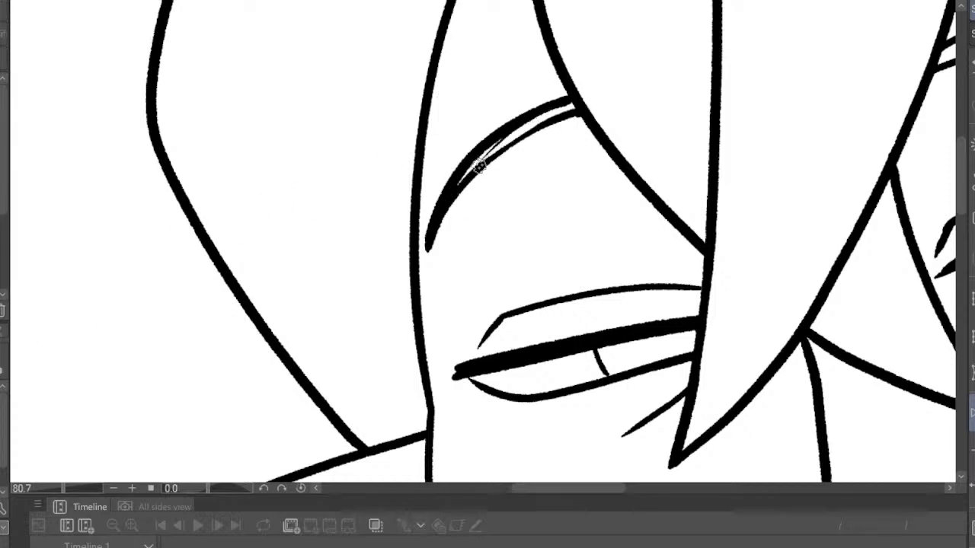
pyautogui.hotkey('ctrl', 'z')
pyautogui.moveTo(561, 110)
pyautogui.mouseDown()
pyautogui.moveTo(515, 131)
pyautogui.moveTo(457, 186)
pyautogui.mouseUp()
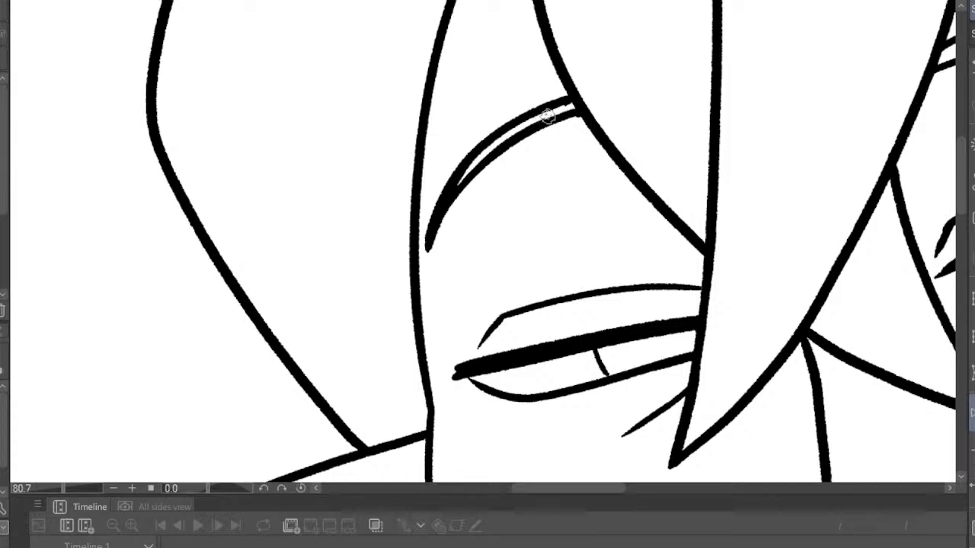
pyautogui.hotkey('ctrl', 'z')
pyautogui.moveTo(564, 113)
pyautogui.mouseDown()
pyautogui.moveTo(498, 144)
pyautogui.moveTo(448, 205)
pyautogui.mouseUp()
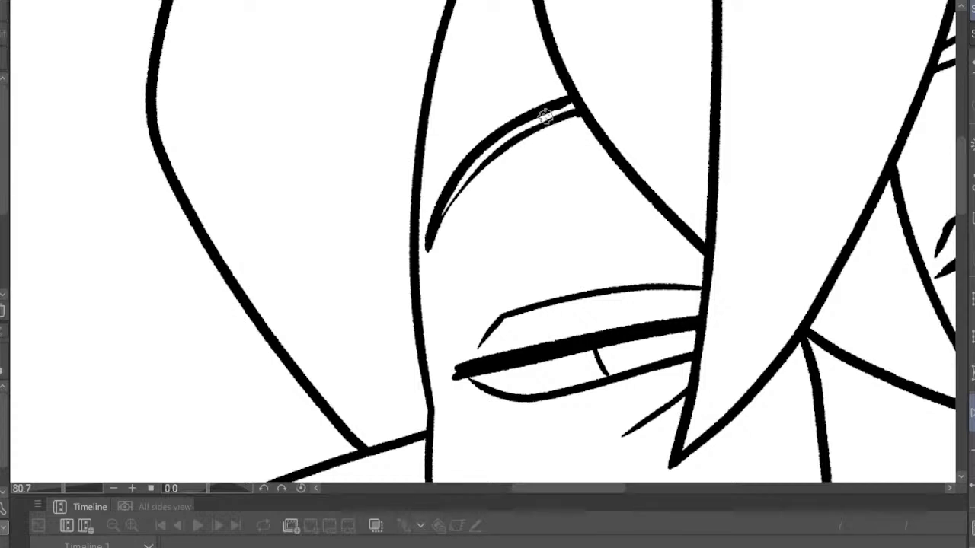
pyautogui.hotkey('ctrl', 'z')
pyautogui.moveTo(565, 109); pyautogui.dragTo(483, 161)
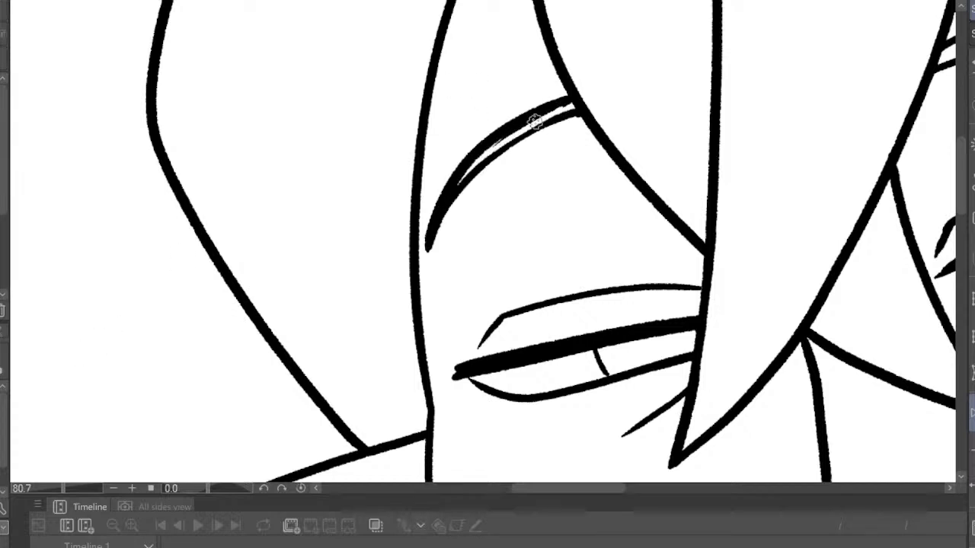
pyautogui.hotkey('ctrl', 'z')
pyautogui.moveTo(565, 109)
pyautogui.mouseDown()
pyautogui.moveTo(516, 128)
pyautogui.moveTo(482, 162)
pyautogui.mouseUp()
pyautogui.hotkey('ctrl', 'z')
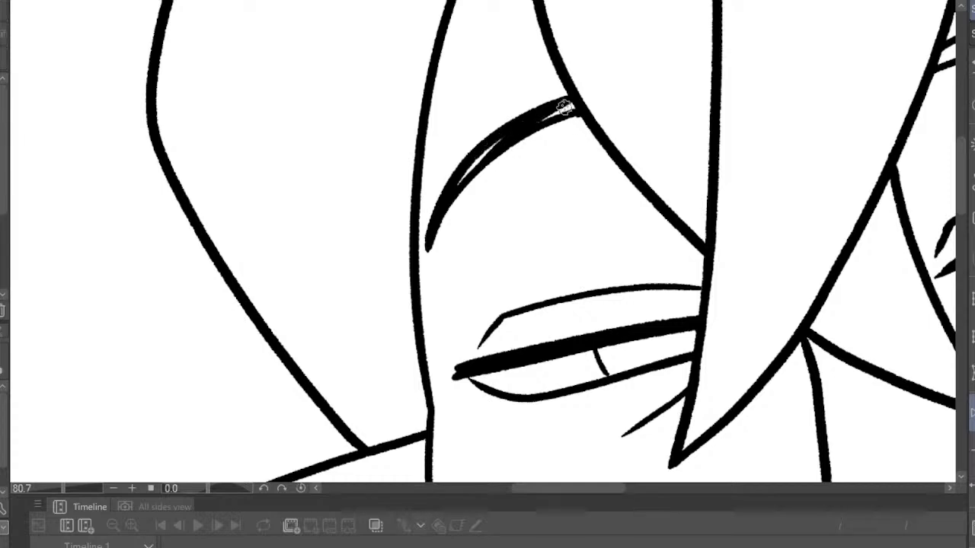
pyautogui.moveTo(565, 109)
pyautogui.mouseDown()
pyautogui.moveTo(522, 128)
pyautogui.moveTo(488, 163)
pyautogui.mouseUp()
pyautogui.hotkey('ctrl', 'z')
pyautogui.moveTo(565, 109); pyautogui.dragTo(484, 161)
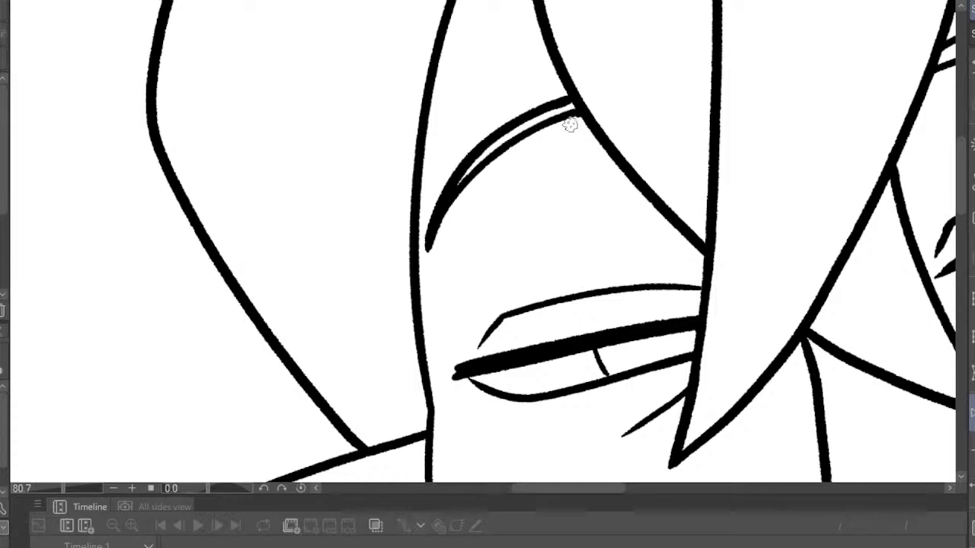
# Compare the mirrored and unmirrored views and sharpen the outer tip of the redrawn eyebrow to a fine taper
pyautogui.scroll(-8, 497, 225)
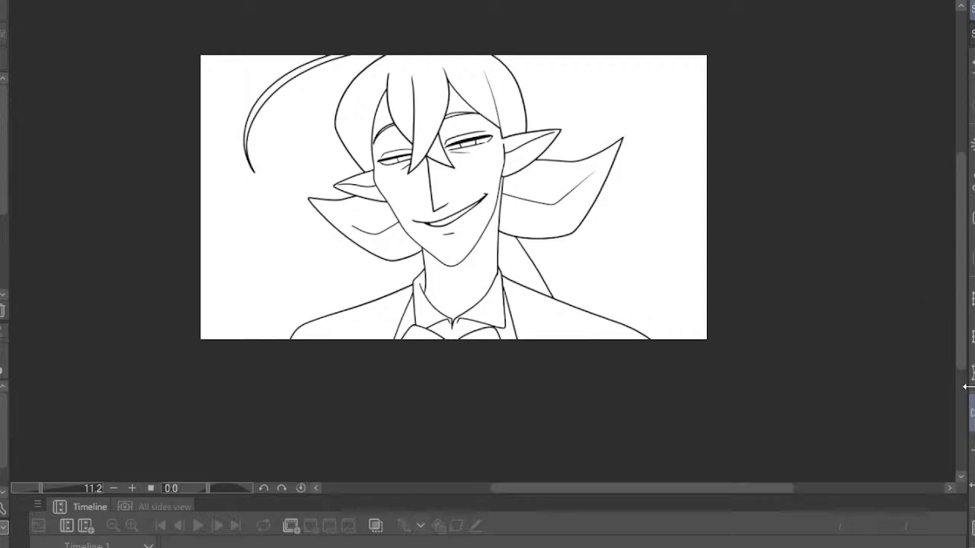
pyautogui.click(972, 413)
pyautogui.click(972, 413)
pyautogui.click(972, 413)
pyautogui.click(972, 413)
pyautogui.click(972, 413)
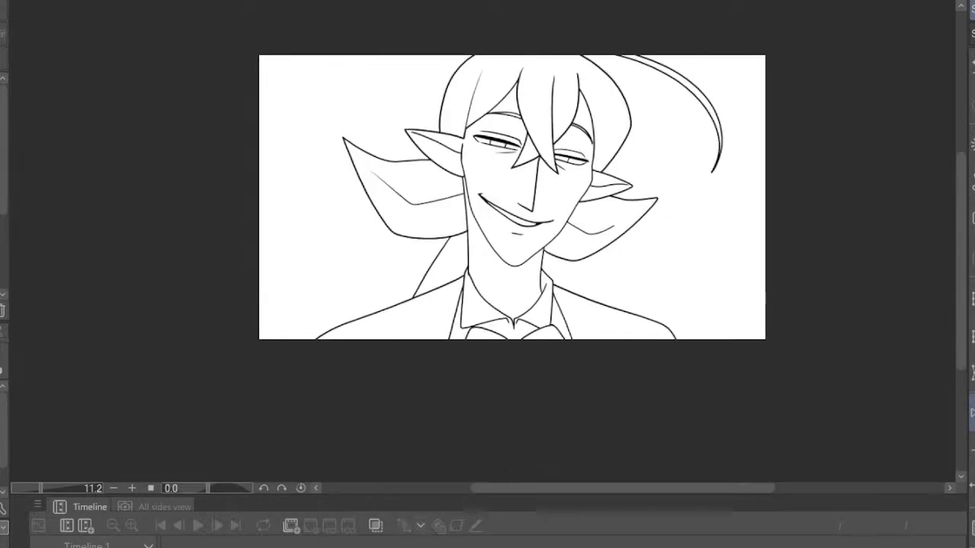
pyautogui.scroll(3, 537, 44)
pyautogui.scroll(18, 683, 219)
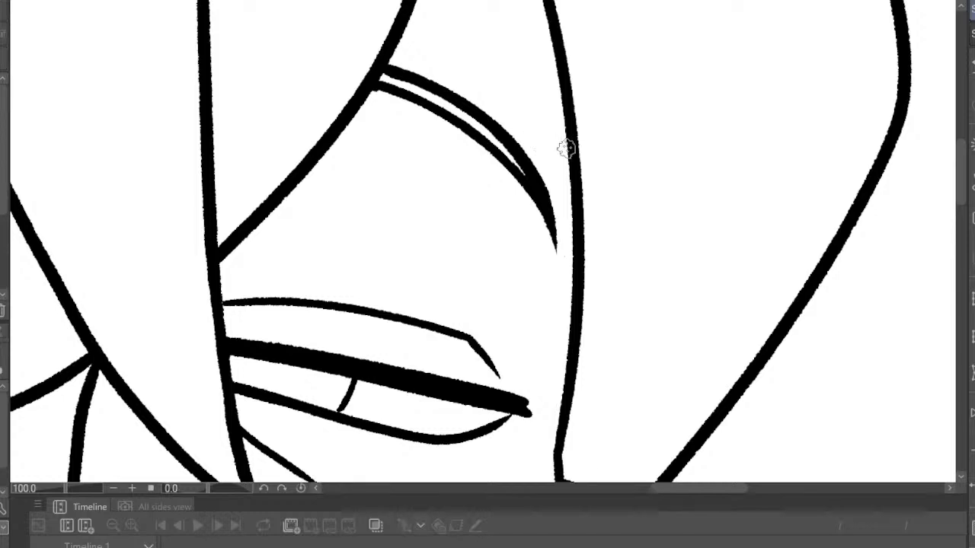
pyautogui.scroll(-2, 569, 157)
pyautogui.scroll(-5, 570, 158)
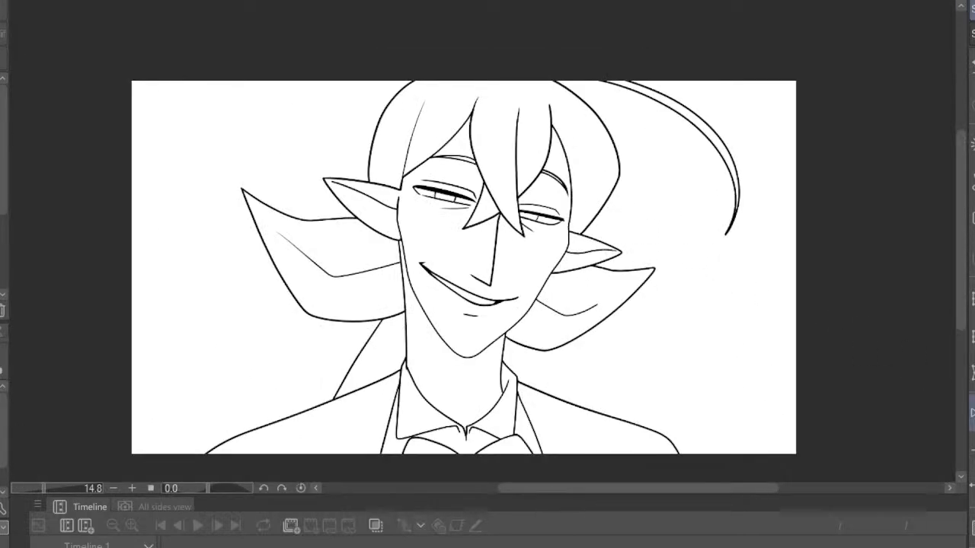
# Return to the unmirrored view and examine the face, brows and hair from full canvas to close-up
pyautogui.click(972, 414)
pyautogui.scroll(-2, 495, 187)
pyautogui.scroll(1, 487, 145)
pyautogui.scroll(4, 482, 135)
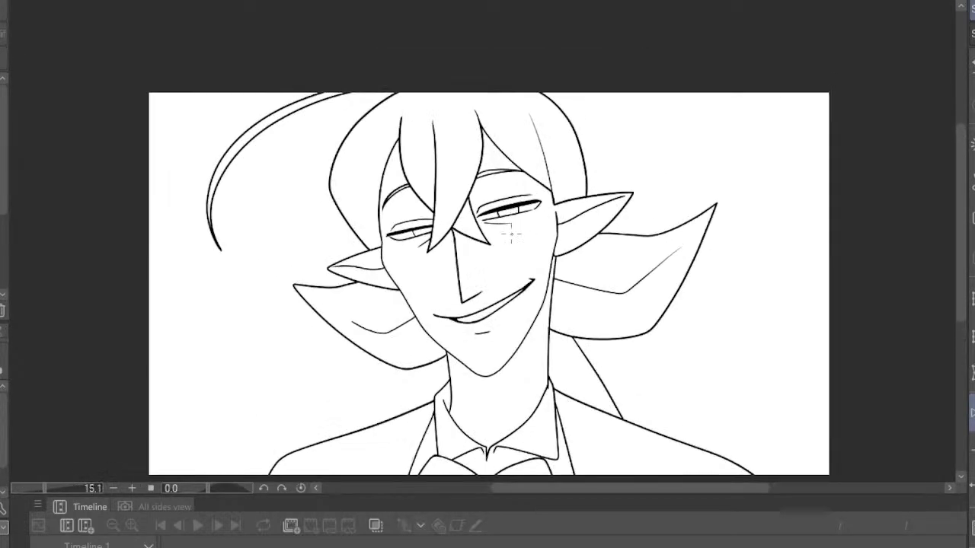
pyautogui.scroll(-3, 507, 263)
pyautogui.scroll(3, 557, 305)
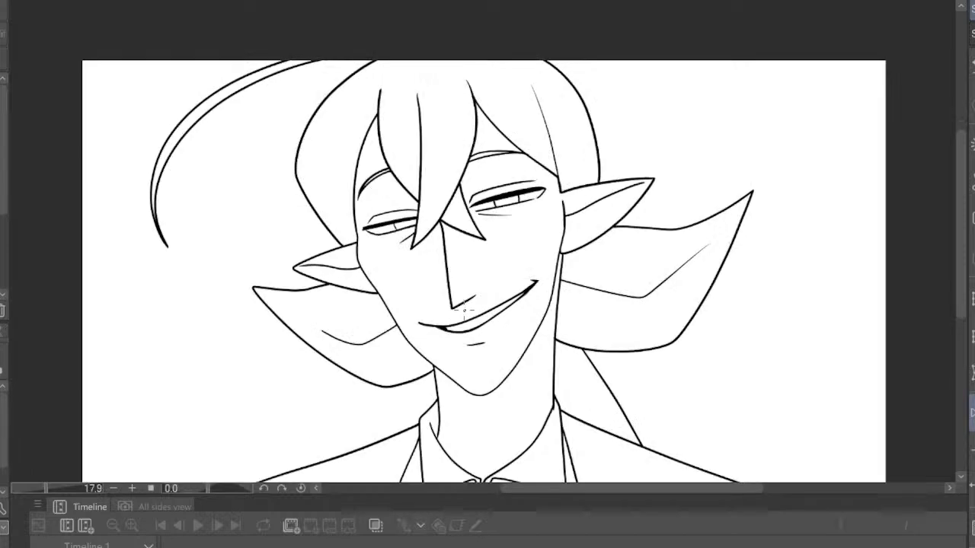
pyautogui.scroll(-1, 460, 224)
pyautogui.scroll(1, 460, 224)
pyautogui.scroll(-1, 460, 224)
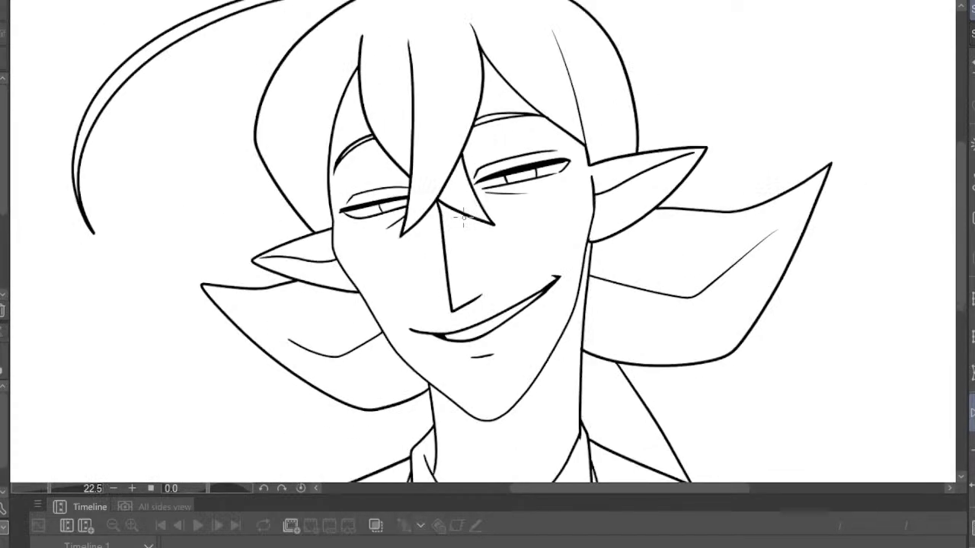
pyautogui.scroll(-3, 473, 203)
pyautogui.scroll(2, 473, 206)
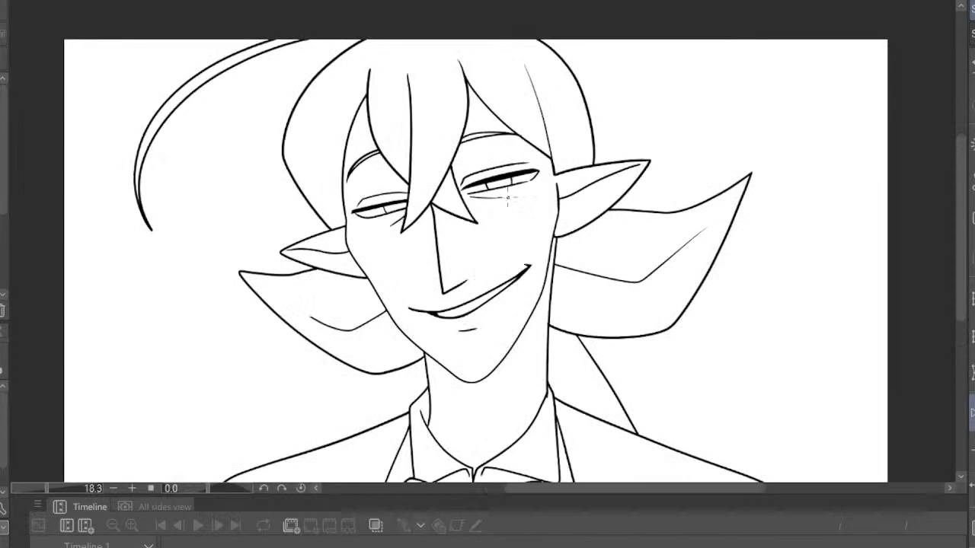
pyautogui.scroll(-1, 472, 217)
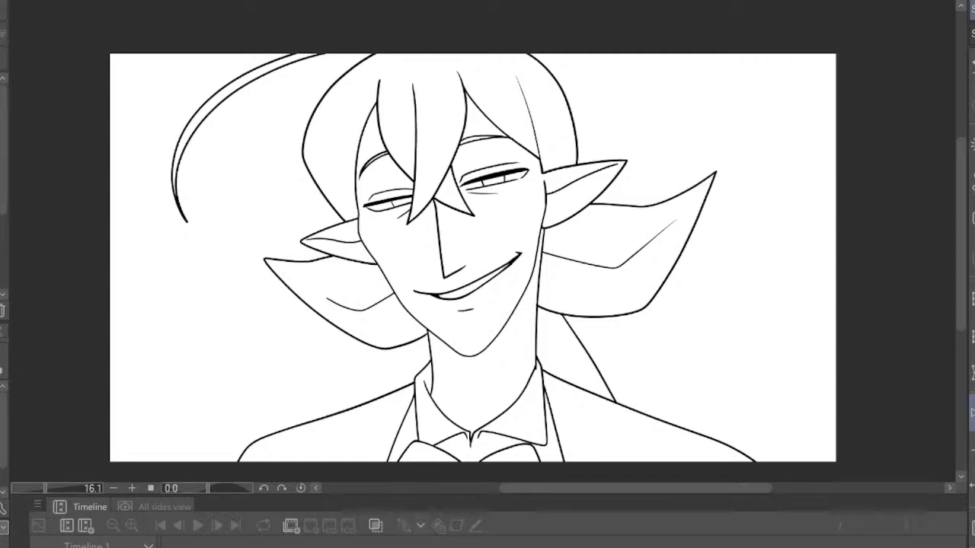
pyautogui.scroll(5, 330, 79)
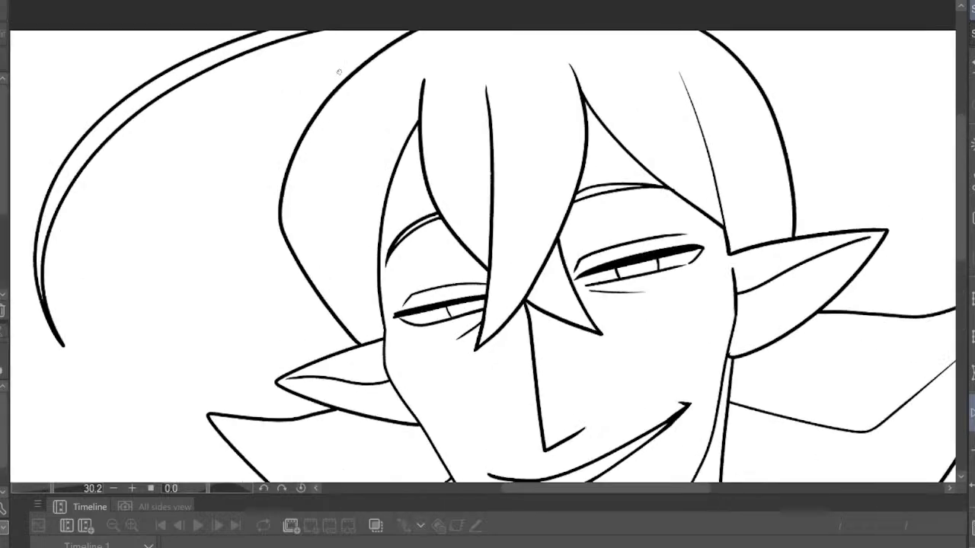
pyautogui.scroll(-4, 345, 82)
pyautogui.scroll(5, 412, 172)
pyautogui.scroll(-5, 428, 216)
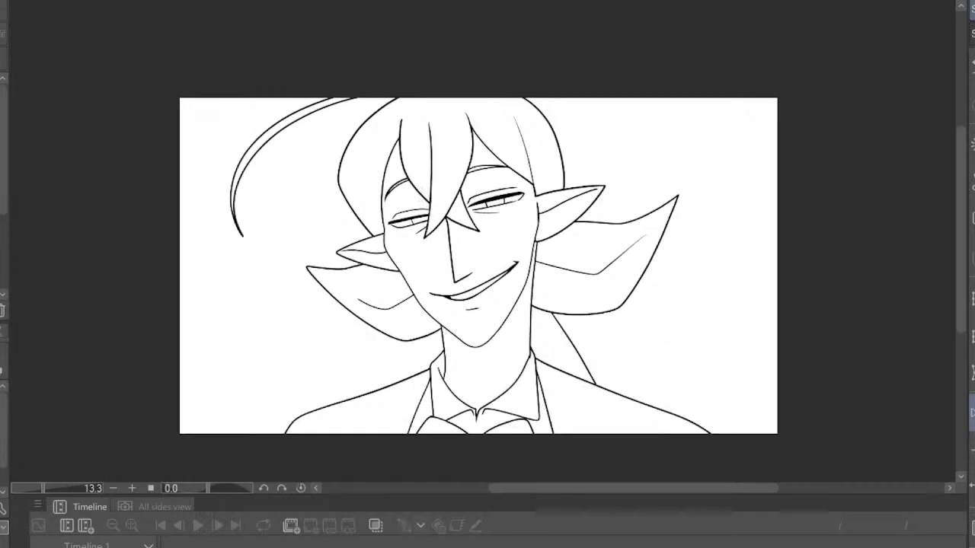
# Draw a thin curved hair strand beside the smaller eye, inside the hair's outer edge, and compare the drawing in both flipped views
pyautogui.click(973, 413)
pyautogui.scroll(5, 635, 204)
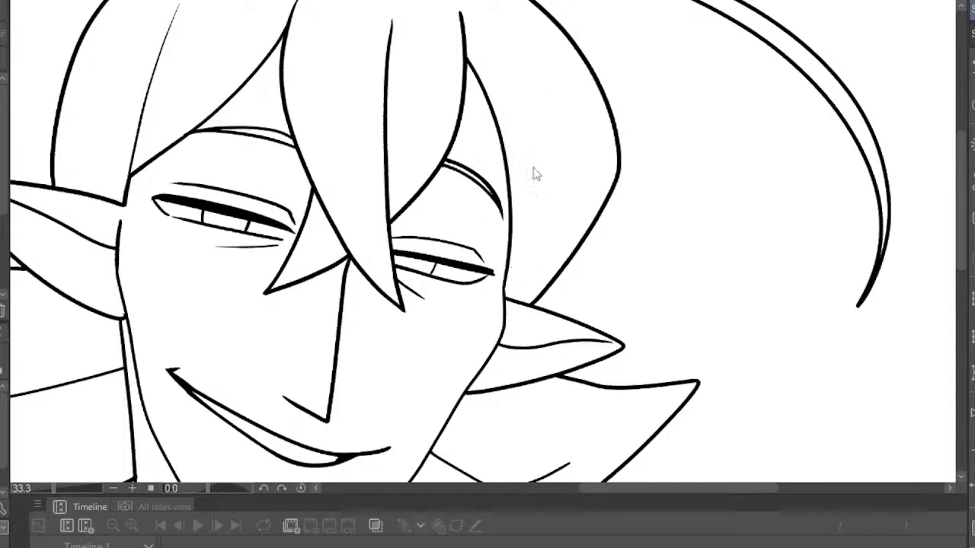
pyautogui.scroll(-1, 533, 174)
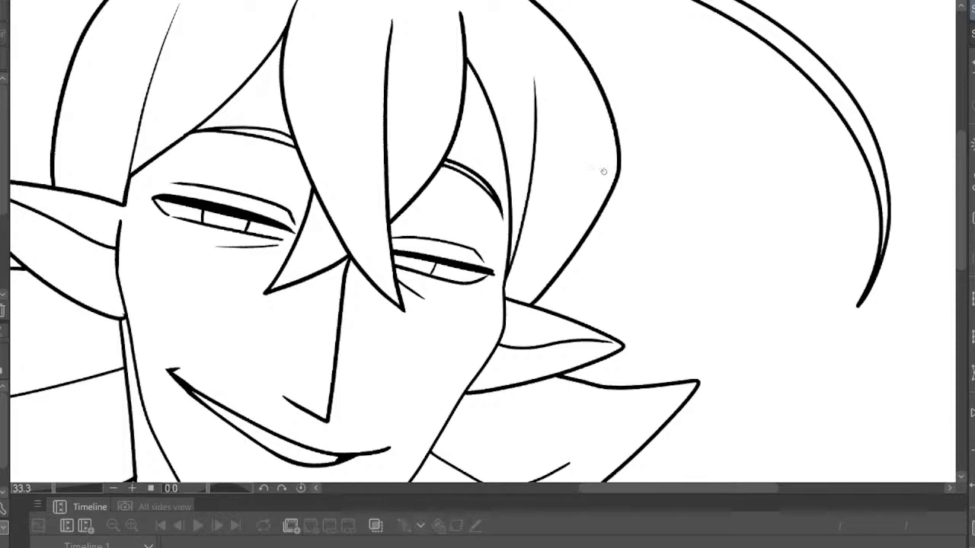
pyautogui.scroll(-1, 591, 121)
pyautogui.scroll(-3, 590, 121)
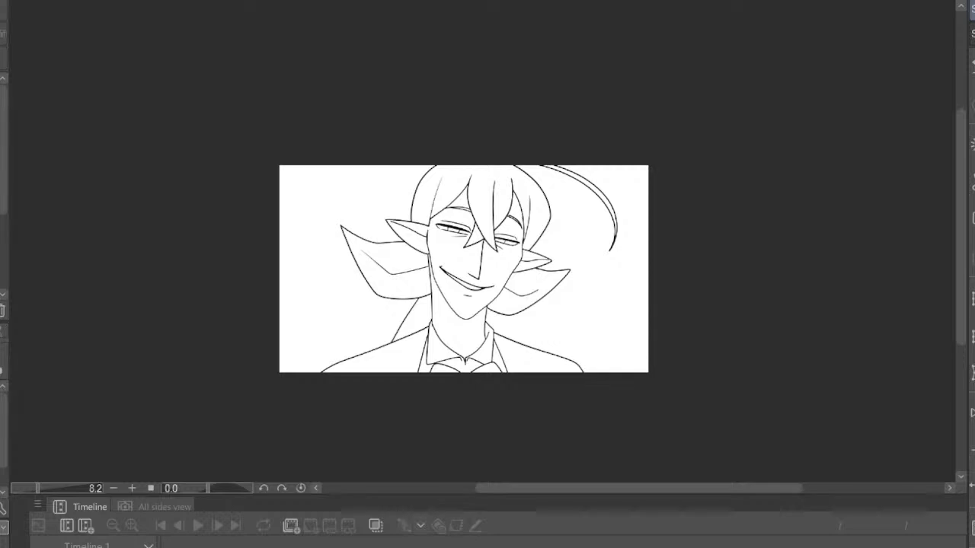
pyautogui.press('h')
pyautogui.scroll(-1, 585, 228)
pyautogui.scroll(6, 580, 227)
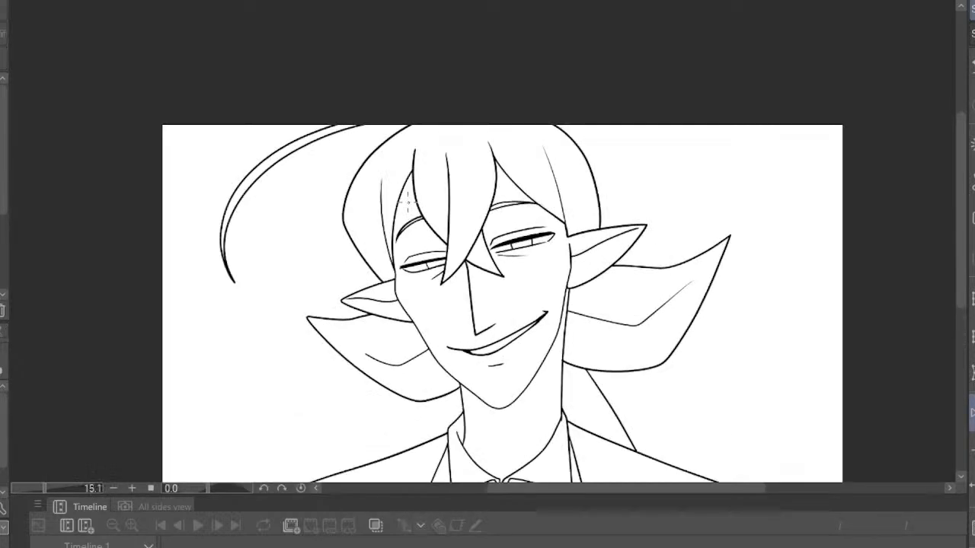
pyautogui.scroll(-1, 483, 250)
pyautogui.scroll(4, 606, 171)
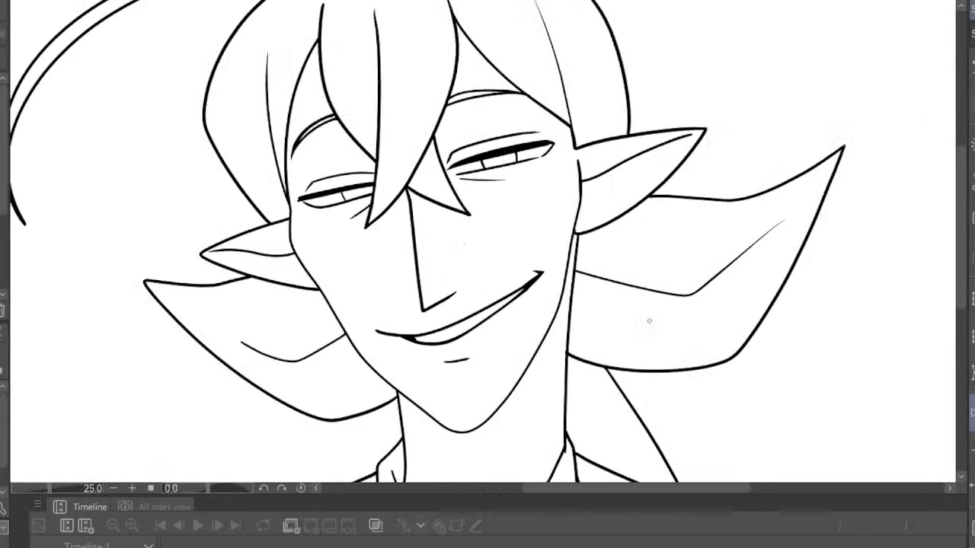
pyautogui.moveTo(554, 112); pyautogui.dragTo(583, 369)
pyautogui.hotkey('ctrl', 'z')
pyautogui.moveTo(565, 222)
pyautogui.mouseDown()
pyautogui.moveTo(579, 361)
pyautogui.moveTo(592, 210)
pyautogui.moveTo(573, 72)
pyautogui.mouseUp()
pyautogui.hotkey('ctrl', 'z')
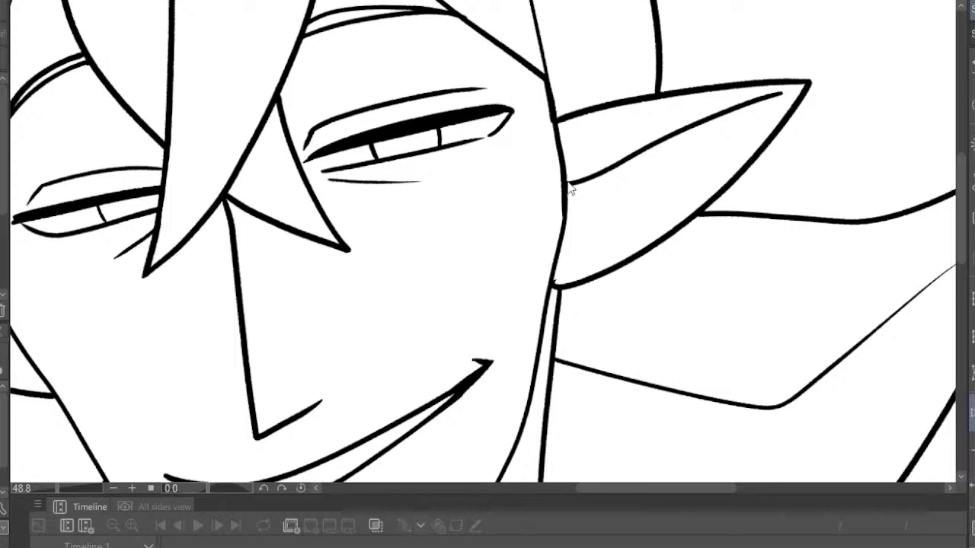
pyautogui.scroll(-4, 611, 192)
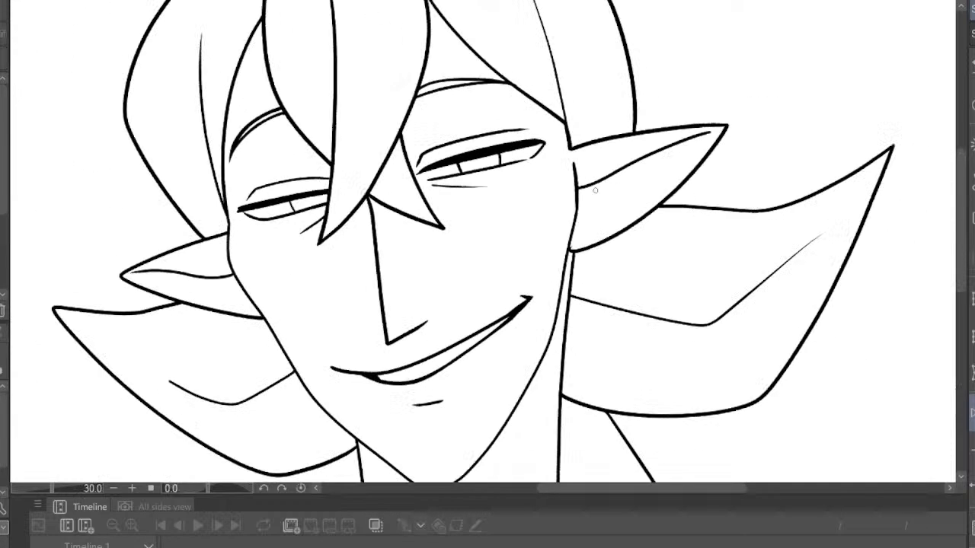
# Push the face outline slightly inward beside both ears using a large warping brush
pyautogui.scroll(4, 596, 190)
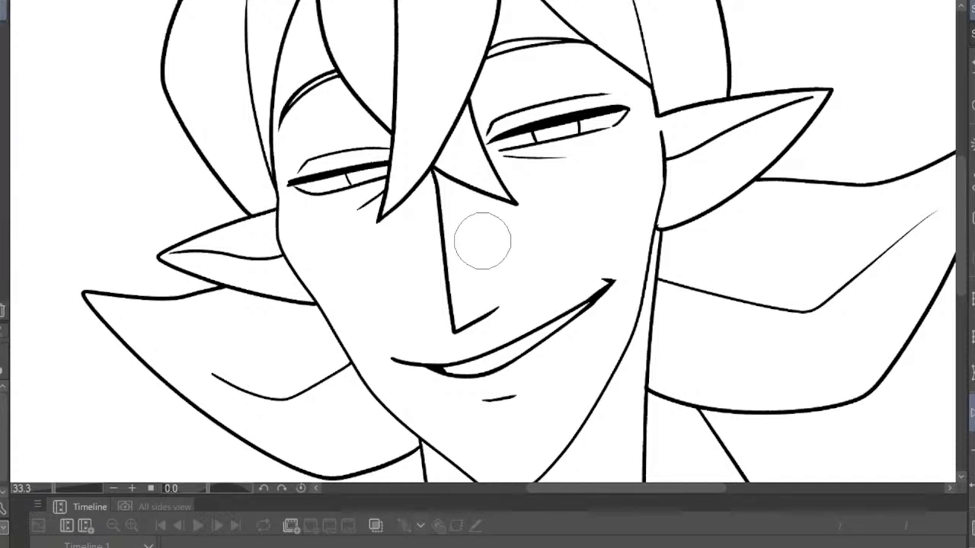
pyautogui.press(']')
pyautogui.press(']')
pyautogui.press(']')
pyautogui.press(']')
pyautogui.press(']')
pyautogui.press(']')
pyautogui.press(']')
pyautogui.press(']')
pyautogui.press(']')
pyautogui.press(']')
pyautogui.press('[')
pyautogui.press('[')
pyautogui.press('[')
pyautogui.press(']')
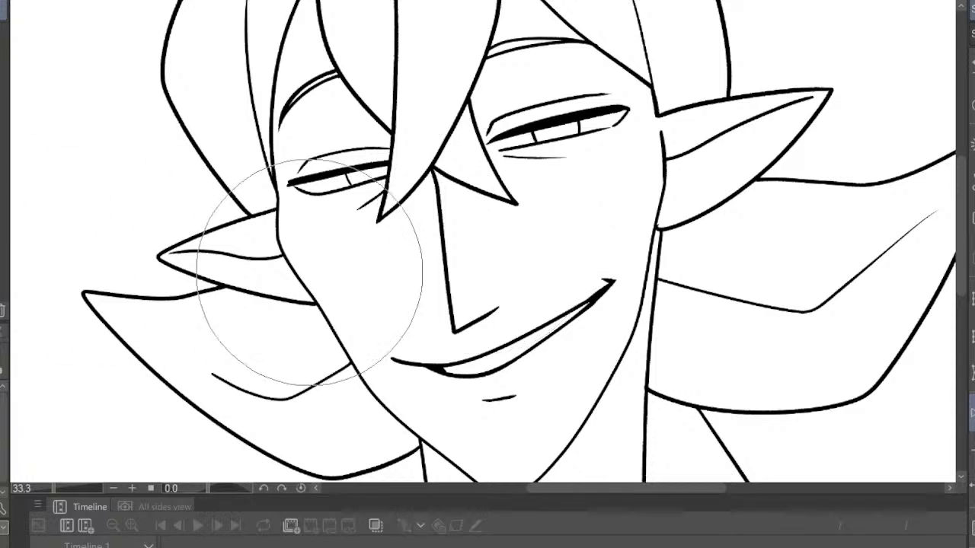
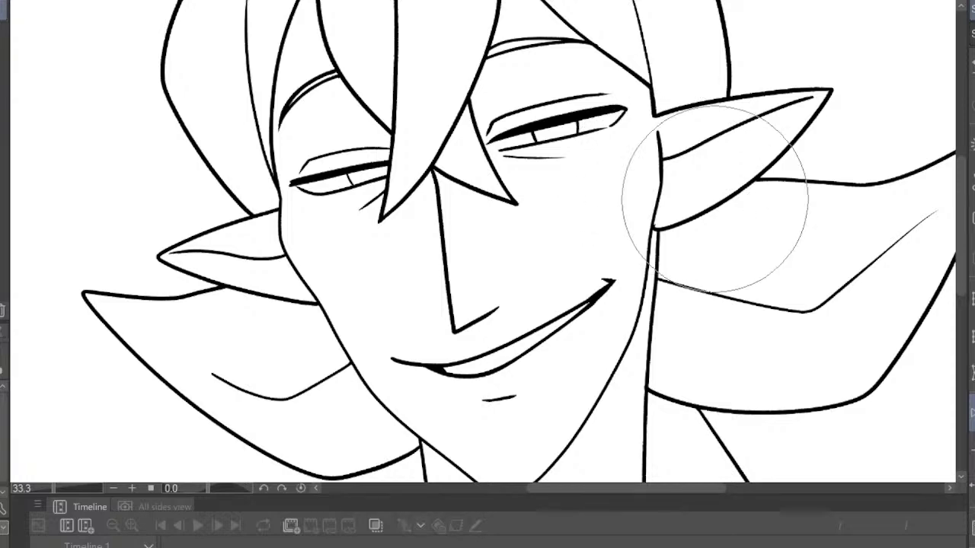
# Examine the reshaped face outline in both flipped views at several magnifications
pyautogui.scroll(-5, 685, 248)
pyautogui.click(972, 413)
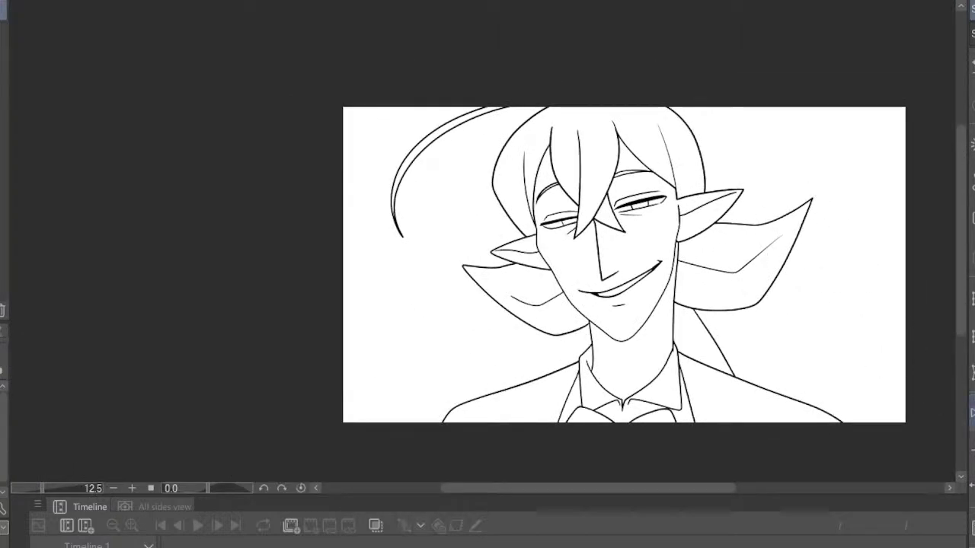
pyautogui.scroll(5, 533, 350)
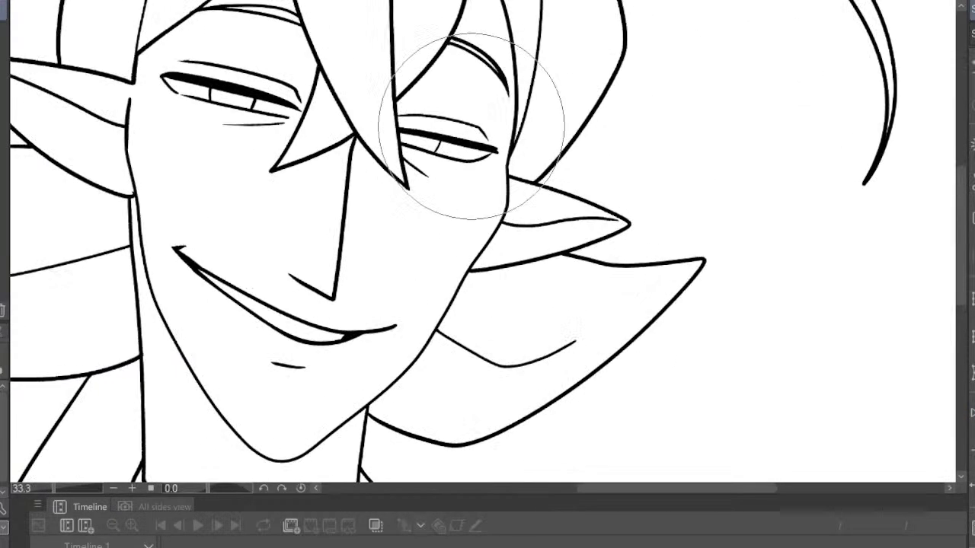
pyautogui.scroll(-3, 487, 198)
pyautogui.scroll(-2, 556, 304)
pyautogui.scroll(3, 583, 343)
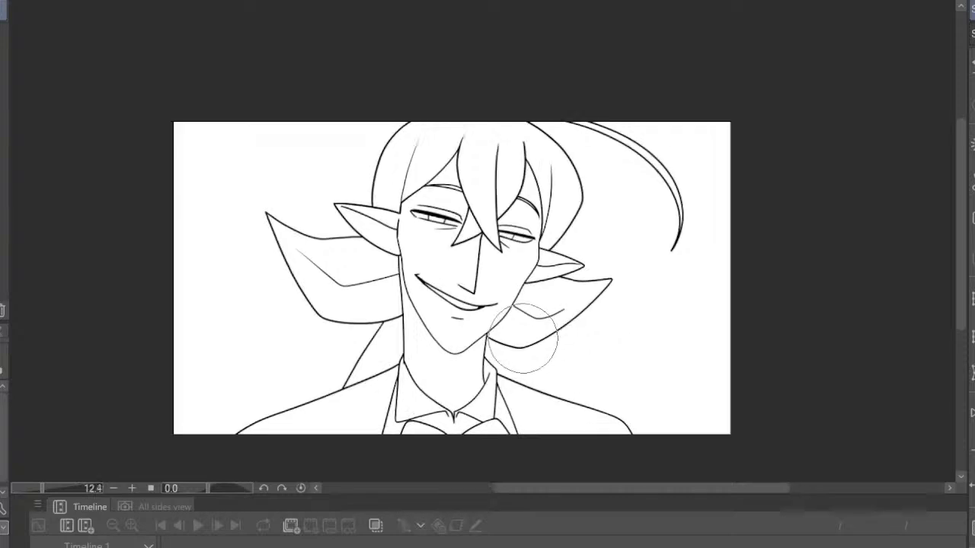
pyautogui.click(972, 413)
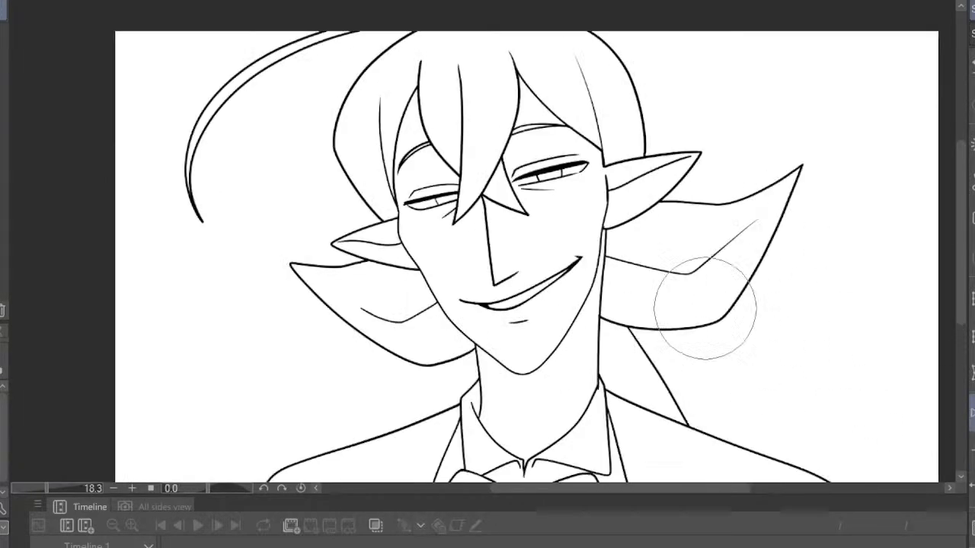
pyautogui.scroll(-4, 681, 311)
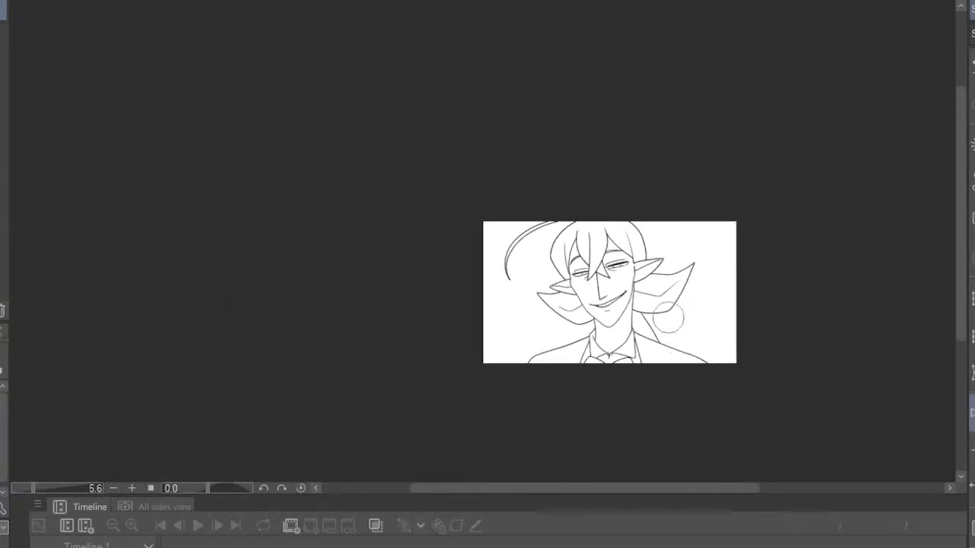
pyautogui.scroll(2, 659, 280)
pyautogui.scroll(4, 659, 280)
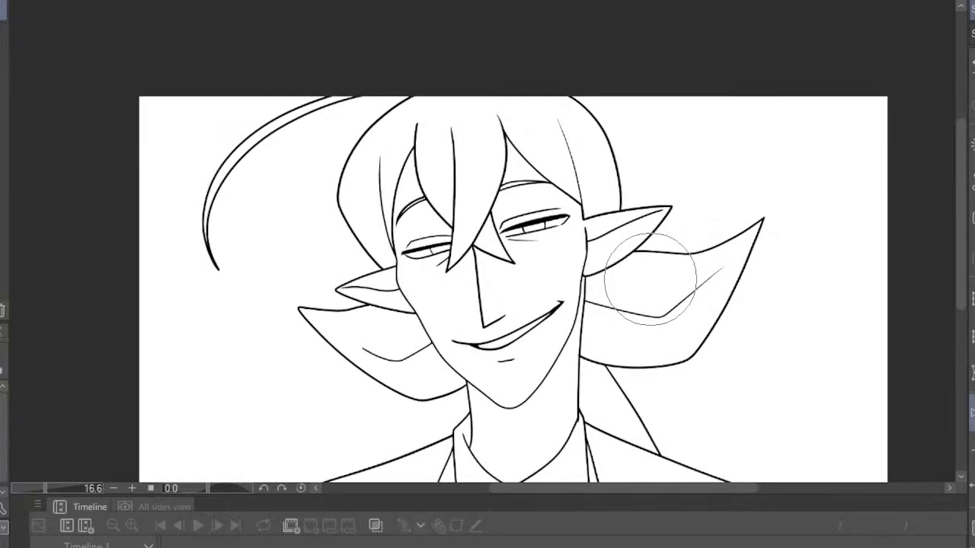
# Redraw the face outline where it meets the large ear as a flatter curve and erase the old bulging line
pyautogui.scroll(4, 623, 223)
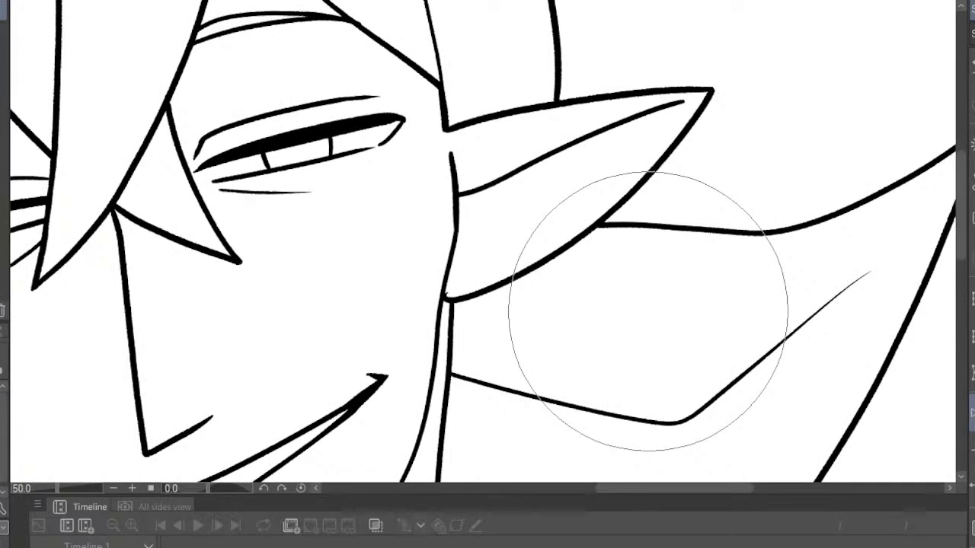
pyautogui.moveTo(448, 153); pyautogui.dragTo(445, 281)
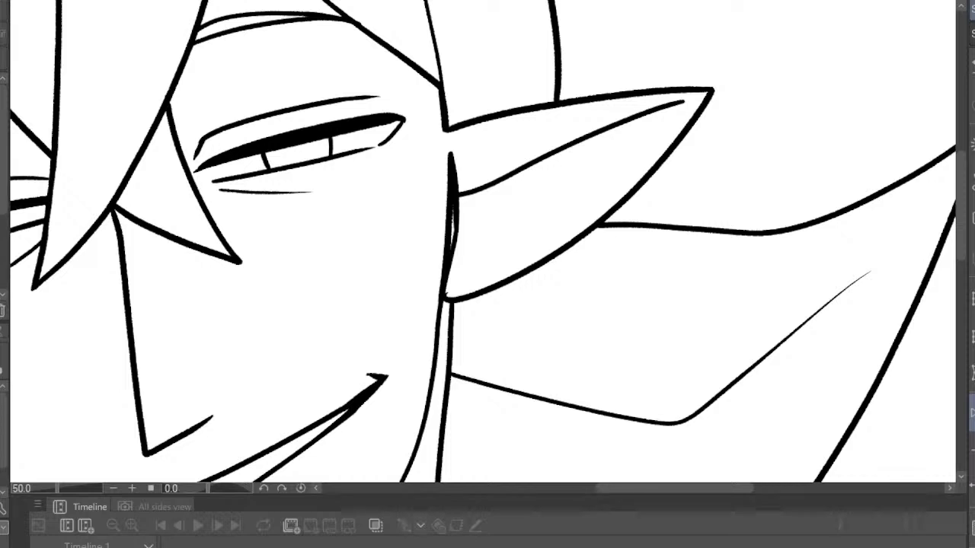
pyautogui.moveTo(459, 198); pyautogui.dragTo(448, 291)
pyautogui.moveTo(452, 146); pyautogui.dragTo(455, 152)
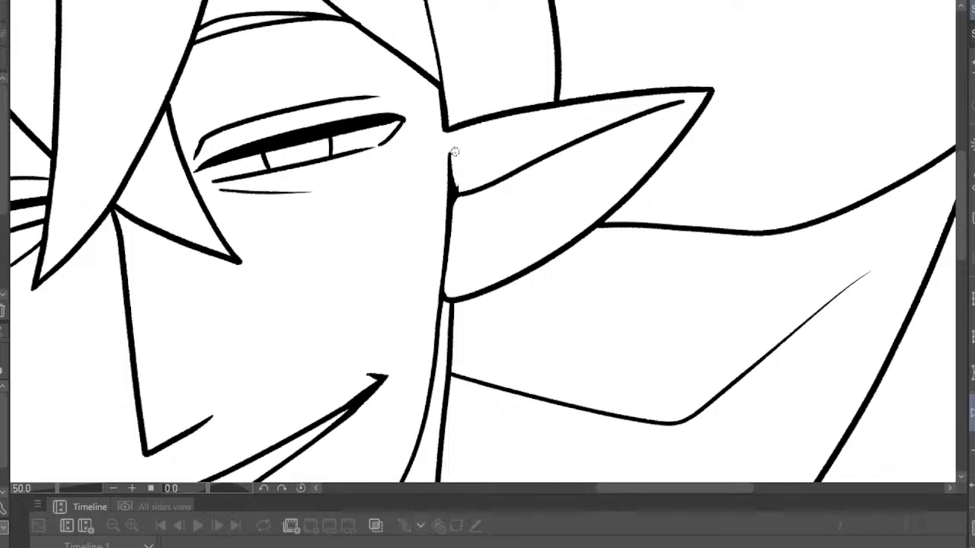
# Flip the view and redraw the face outline across the base of the smaller ear as one smooth curve from hair to cheek
pyautogui.scroll(-6, 493, 112)
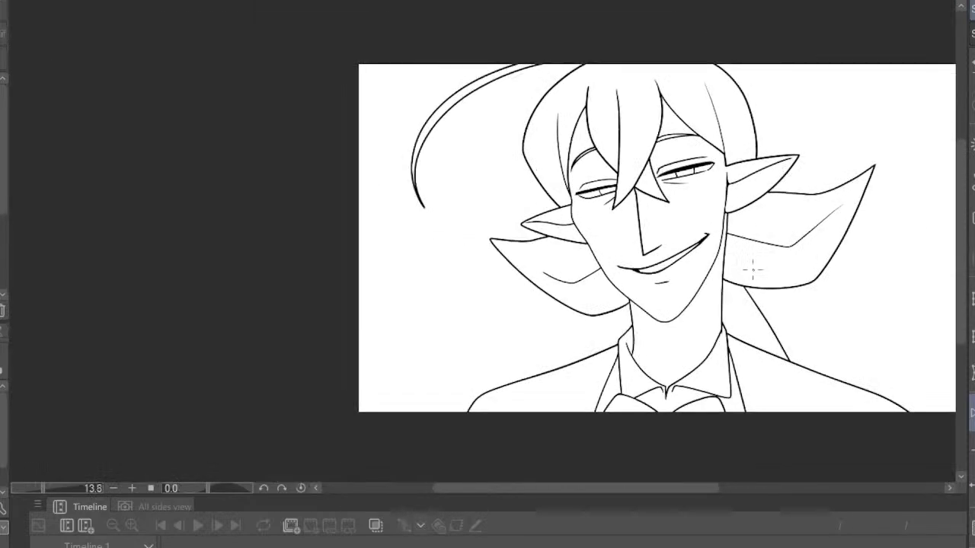
pyautogui.click(972, 413)
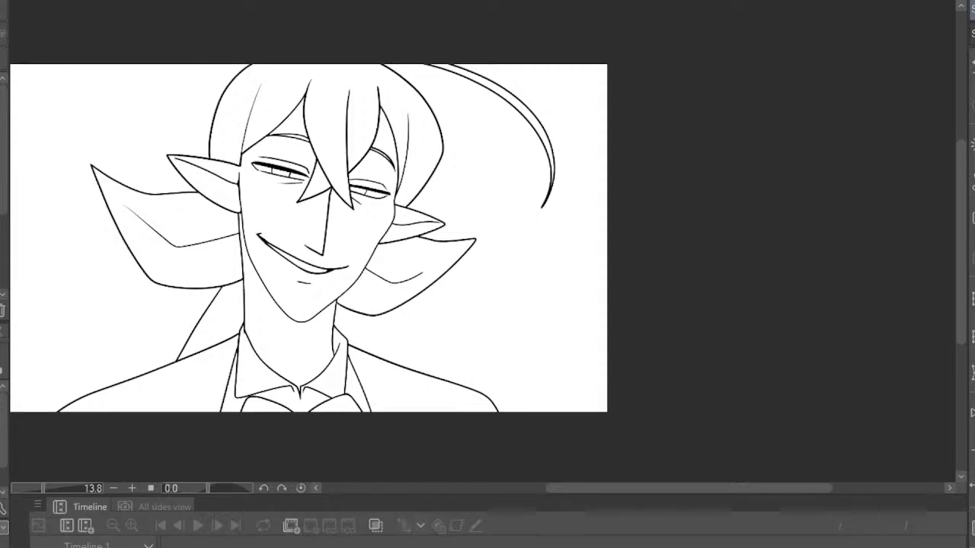
pyautogui.scroll(6, 354, 198)
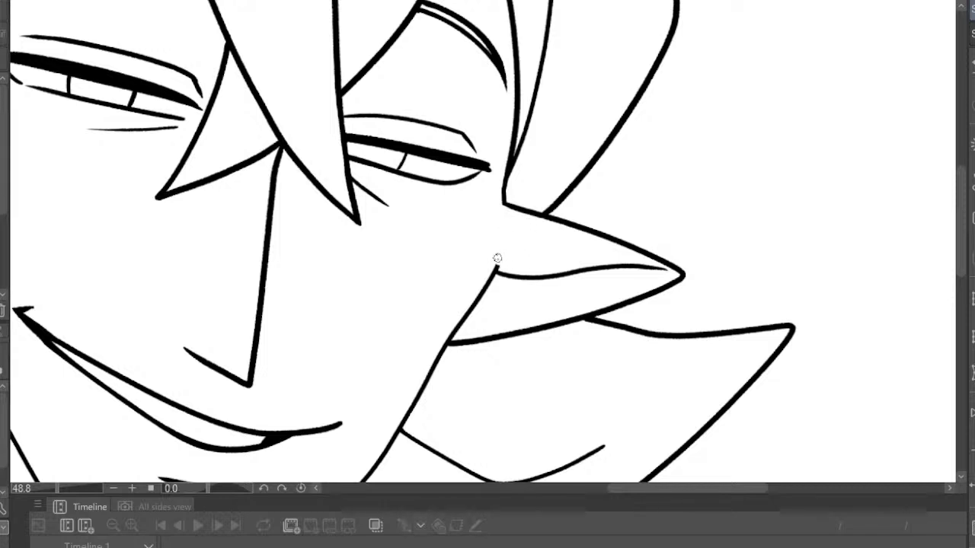
pyautogui.moveTo(494, 272); pyautogui.dragTo(489, 266)
pyautogui.moveTo(463, 318); pyautogui.dragTo(451, 336)
pyautogui.moveTo(500, 230)
pyautogui.mouseDown()
pyautogui.moveTo(428, 377)
pyautogui.moveTo(500, 208)
pyautogui.mouseUp()
pyautogui.hotkey('ctrl', 'z')
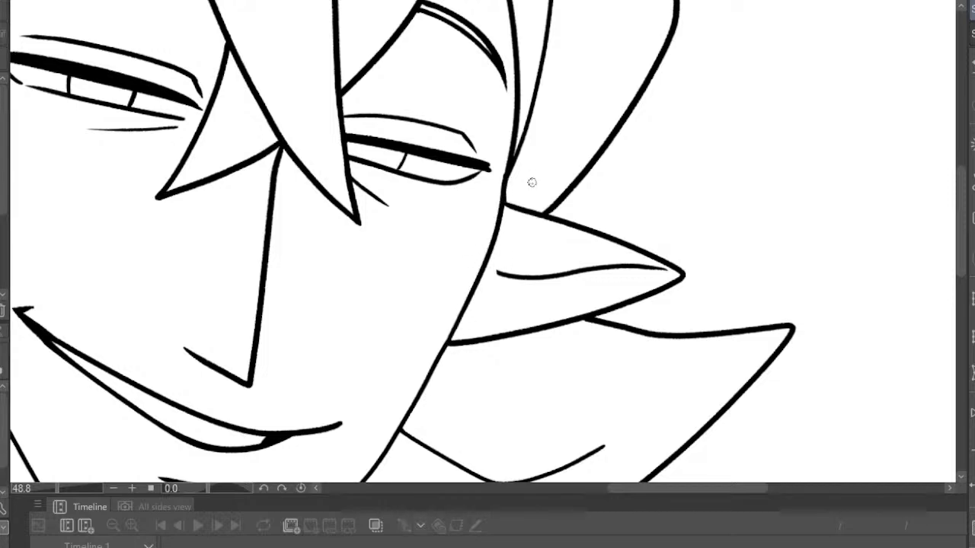
# Flip the view back and extend the smaller ear's inner line until it meets the redrawn face outline
pyautogui.scroll(-4, 500, 207)
pyautogui.scroll(-2, 500, 162)
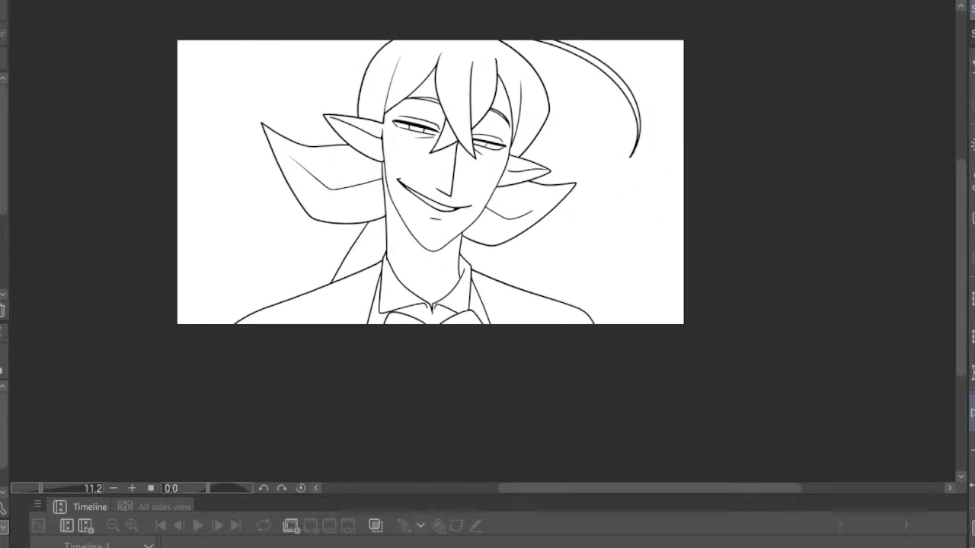
pyautogui.click(972, 413)
pyautogui.scroll(8, 525, 161)
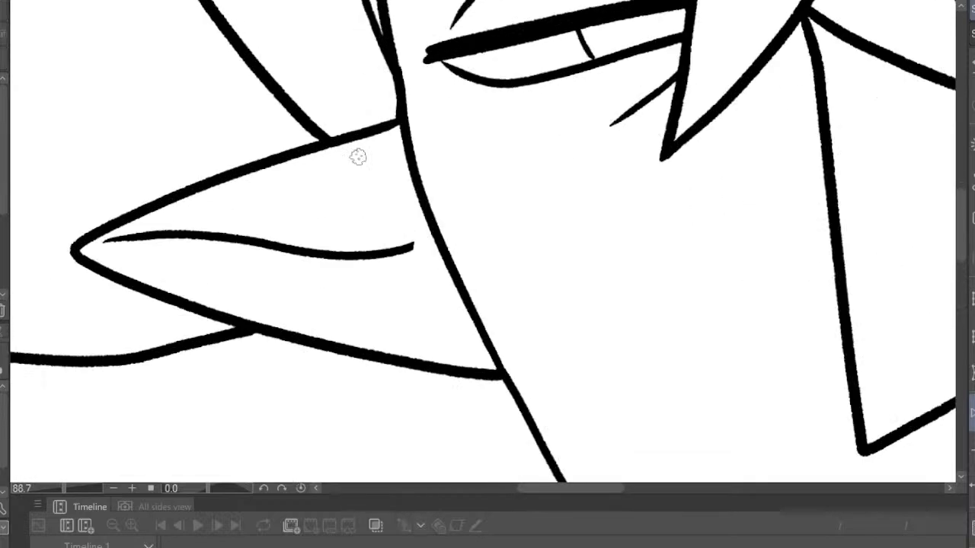
pyautogui.scroll(1, 358, 157)
pyautogui.moveTo(410, 265); pyautogui.dragTo(440, 255)
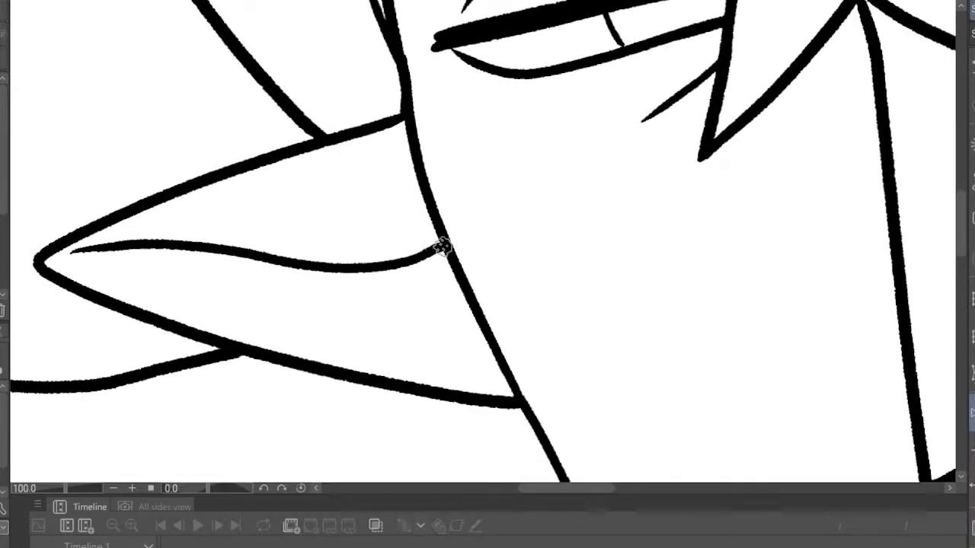
pyautogui.scroll(-8, 401, 50)
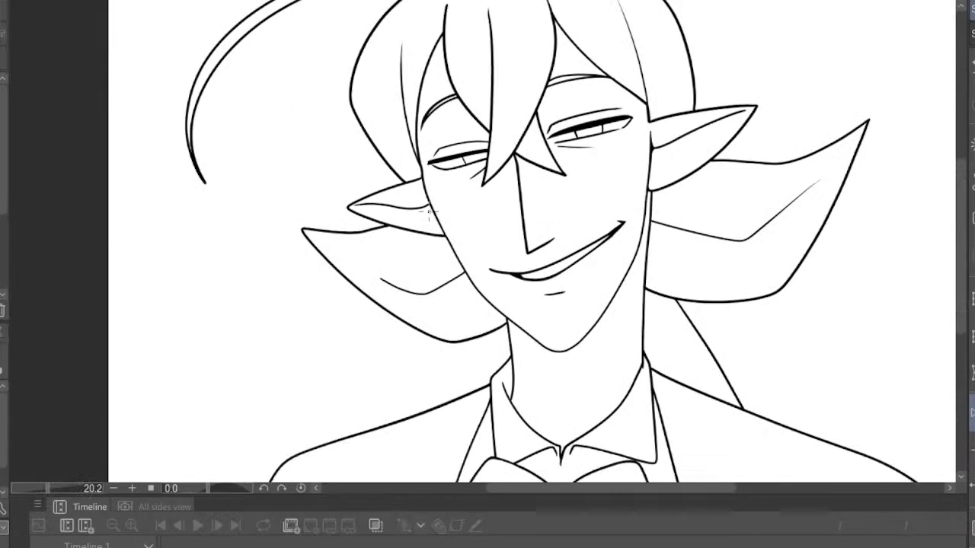
# Extend the fringe's outer line above the smaller eye upward toward the crown and thin its upper end to a fine taper
pyautogui.scroll(2, 448, 161)
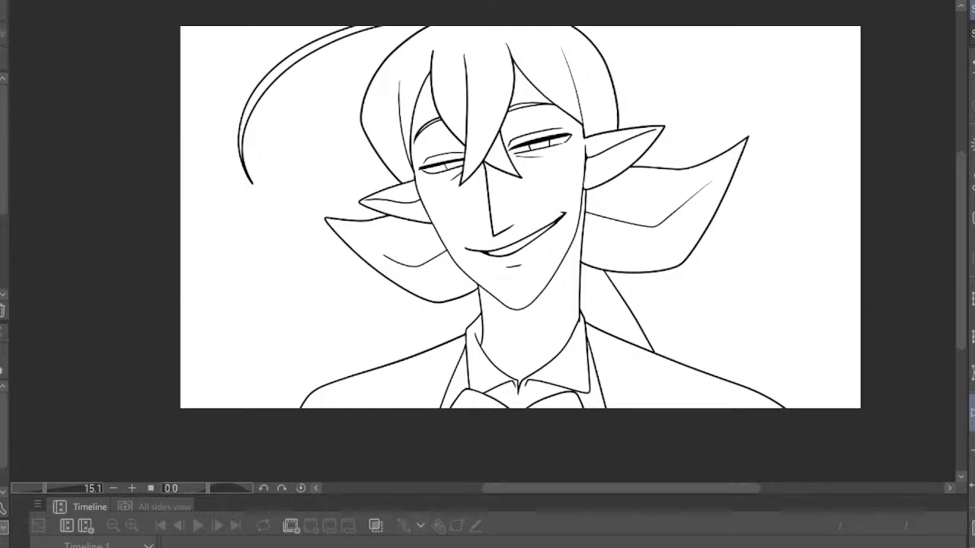
pyautogui.scroll(4, 468, 93)
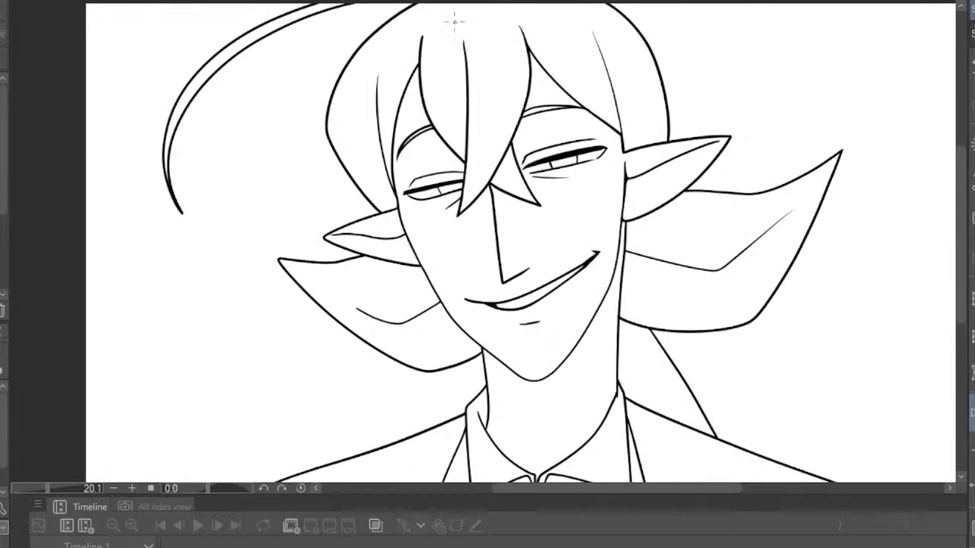
pyautogui.scroll(3, 454, 24)
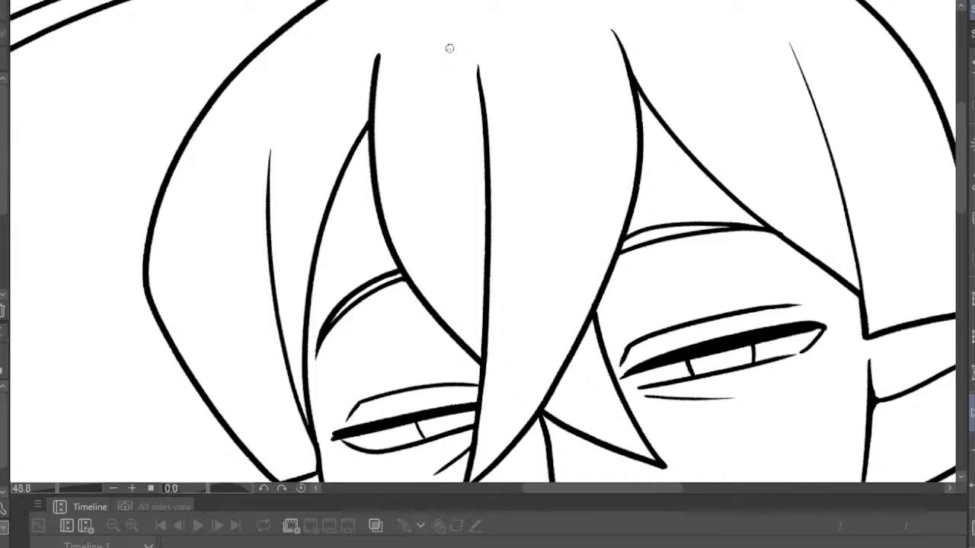
pyautogui.scroll(-5, 456, 80)
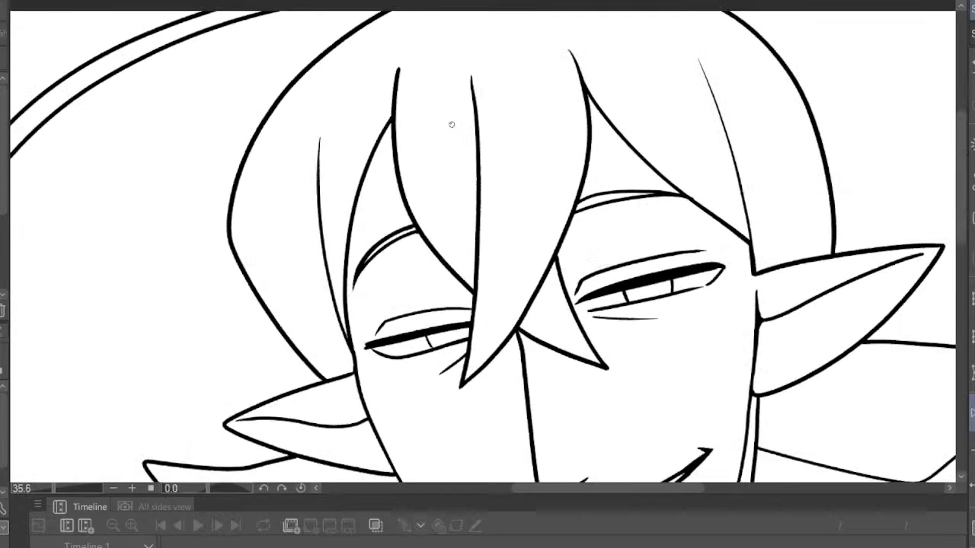
pyautogui.scroll(6, 548, 175)
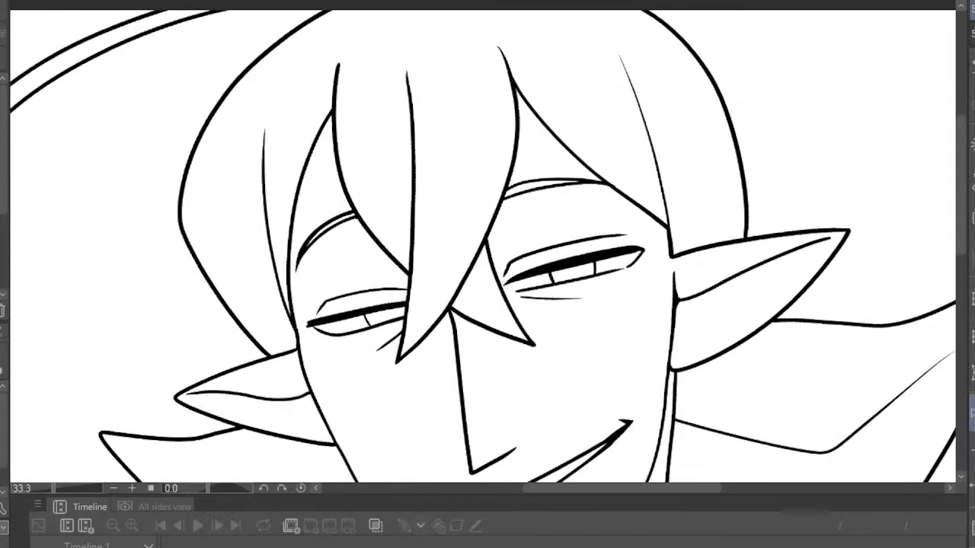
pyautogui.scroll(-5, 329, 131)
pyautogui.scroll(5, 372, 92)
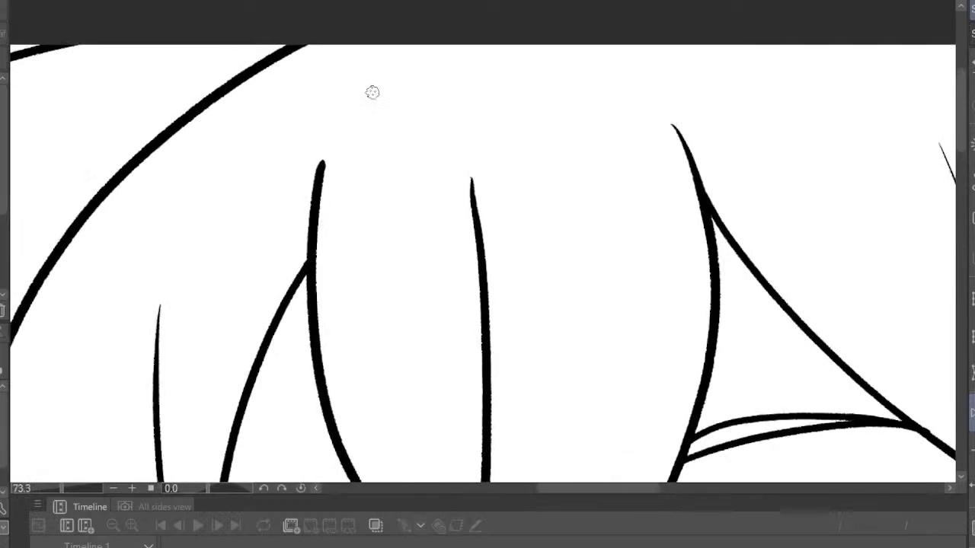
pyautogui.moveTo(321, 174); pyautogui.dragTo(354, 76)
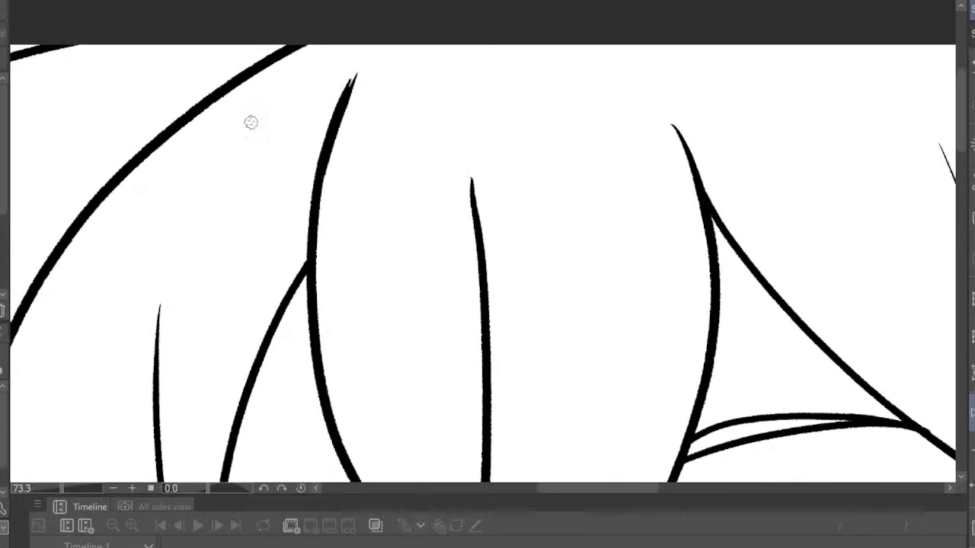
pyautogui.moveTo(361, 74); pyautogui.dragTo(331, 204)
pyautogui.moveTo(345, 112); pyautogui.dragTo(330, 220)
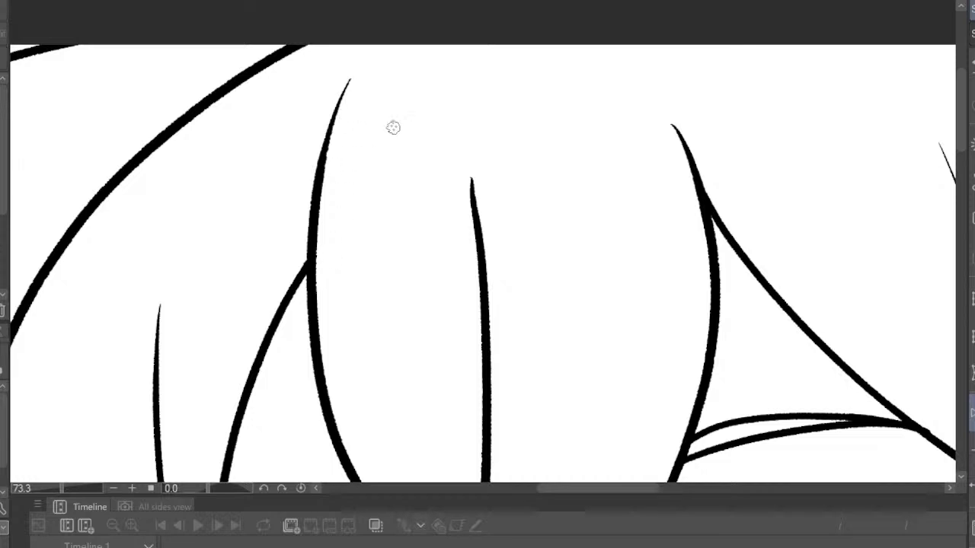
# Examine the whole line art in both mirrored and normal view, checking the face, hair and ears
pyautogui.scroll(-10, 393, 127)
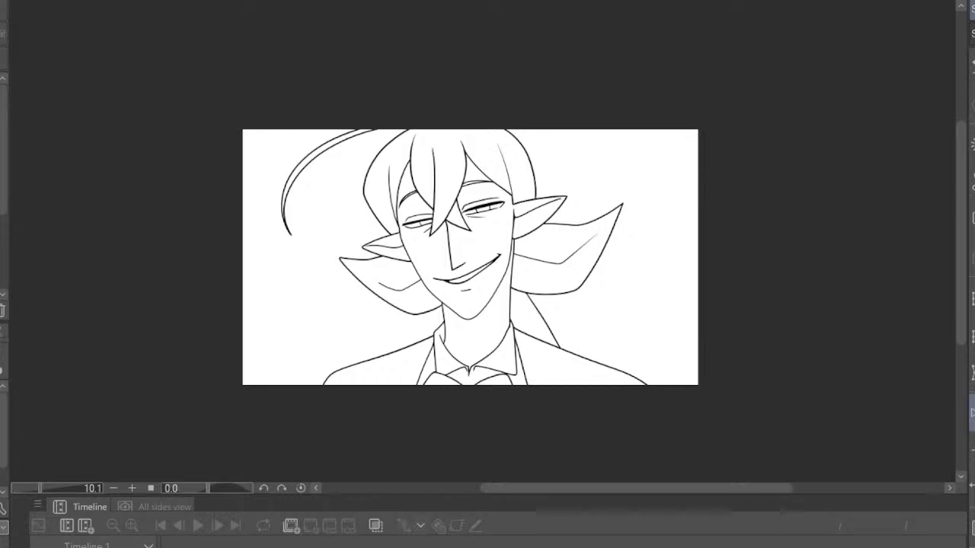
pyautogui.scroll(5, 441, 163)
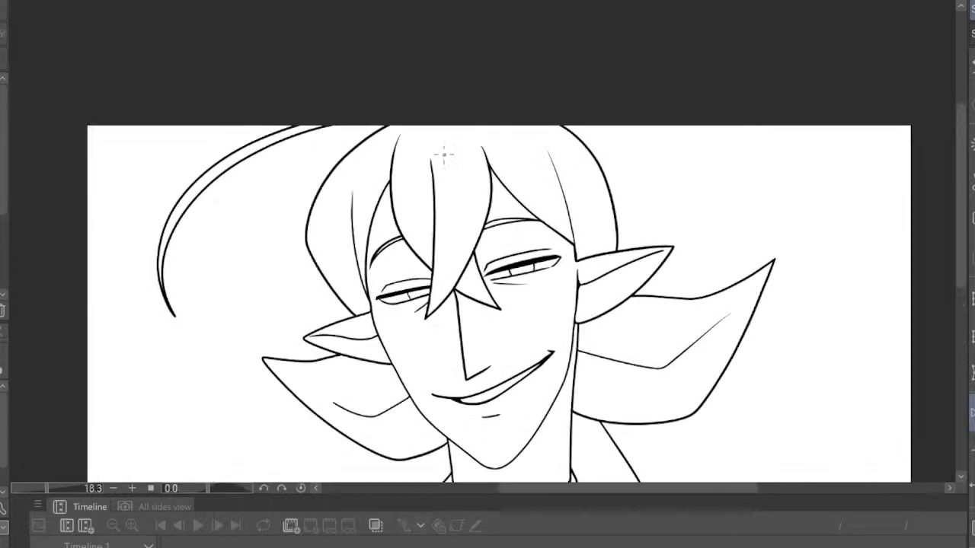
pyautogui.click(972, 412)
pyautogui.scroll(-5, 465, 137)
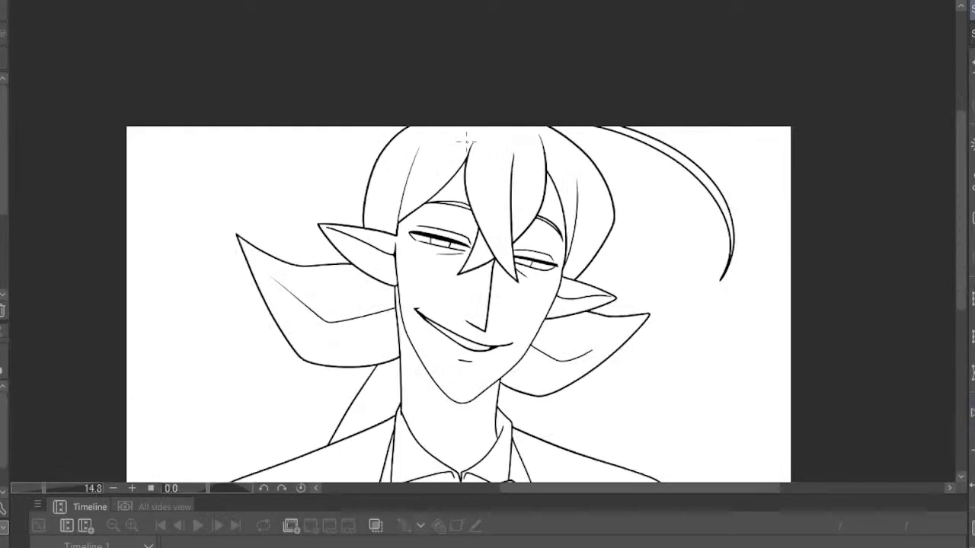
pyautogui.scroll(5, 488, 290)
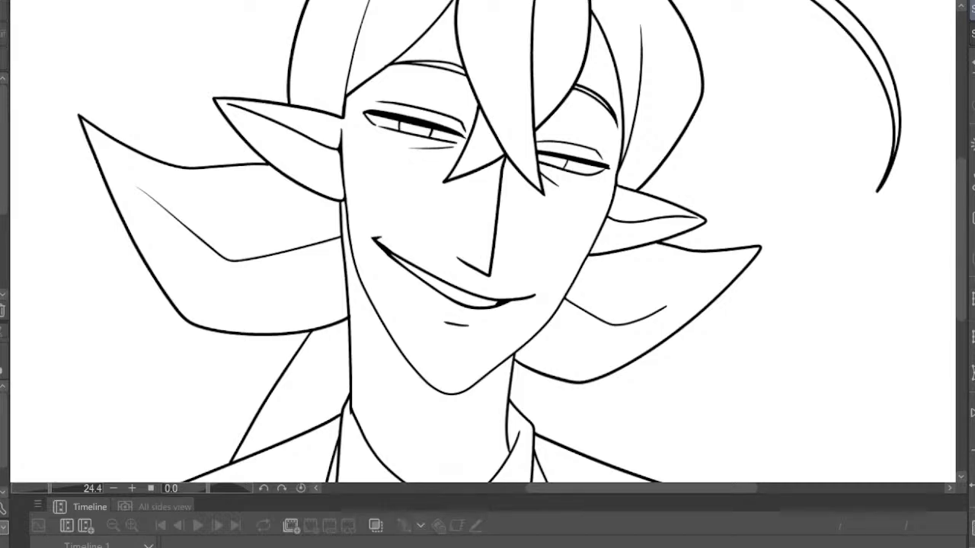
pyautogui.scroll(-5, 636, 282)
pyautogui.scroll(3, 324, 141)
pyautogui.scroll(4, 507, 141)
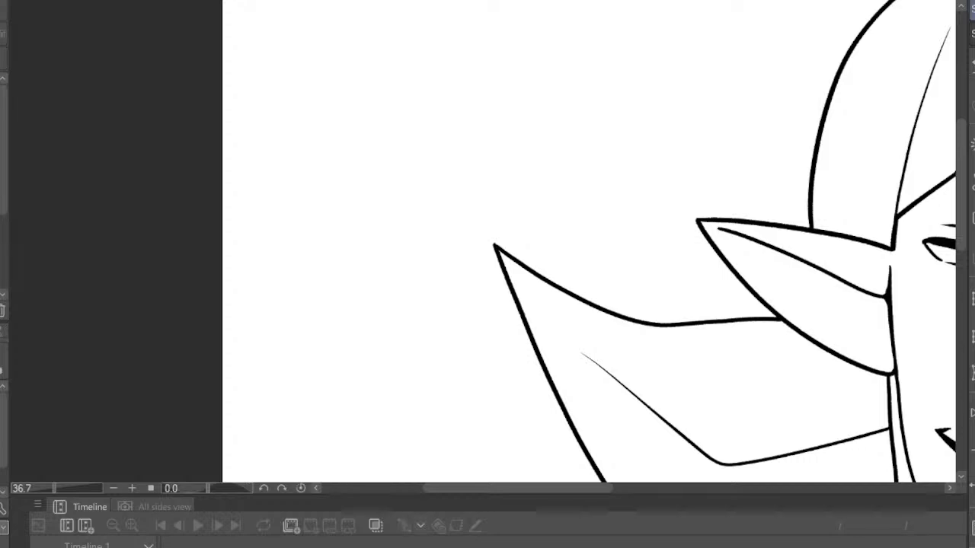
# Doodle a small triangle-headed character in the blank area beside the large ear, with half-closed eyes, smile, curved hair strand and pointed ears
pyautogui.moveTo(366, 50)
pyautogui.mouseDown()
pyautogui.moveTo(309, 173)
pyautogui.moveTo(386, 184)
pyautogui.moveTo(470, 173)
pyautogui.moveTo(405, 70)
pyautogui.mouseUp()
pyautogui.moveTo(374, 38); pyautogui.dragTo(362, 57)
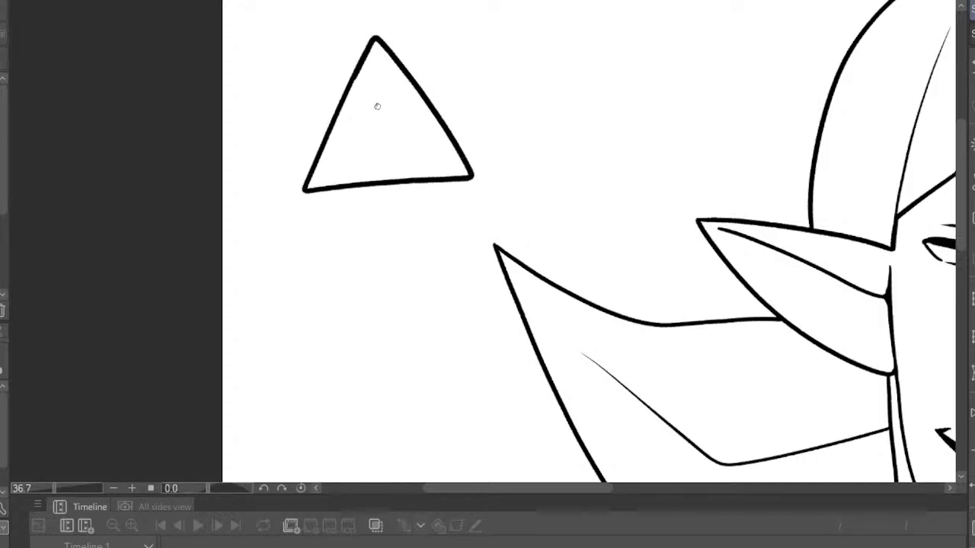
pyautogui.moveTo(345, 111); pyautogui.dragTo(406, 118)
pyautogui.moveTo(347, 142); pyautogui.dragTo(401, 139)
pyautogui.moveTo(373, 36)
pyautogui.mouseDown()
pyautogui.moveTo(277, 57)
pyautogui.moveTo(263, 93)
pyautogui.moveTo(275, 117)
pyautogui.moveTo(315, 35)
pyautogui.mouseUp()
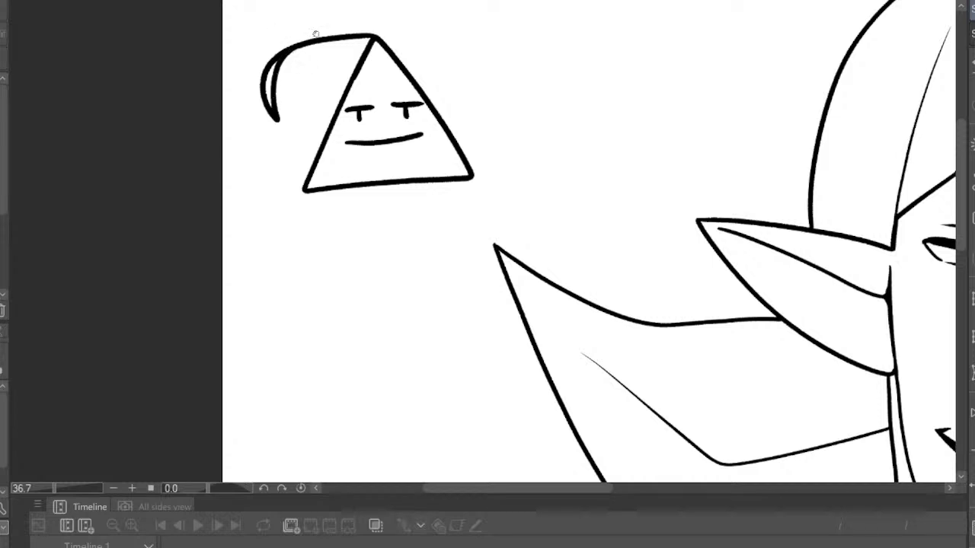
pyautogui.moveTo(429, 103)
pyautogui.mouseDown()
pyautogui.moveTo(479, 99)
pyautogui.moveTo(444, 124)
pyautogui.mouseUp()
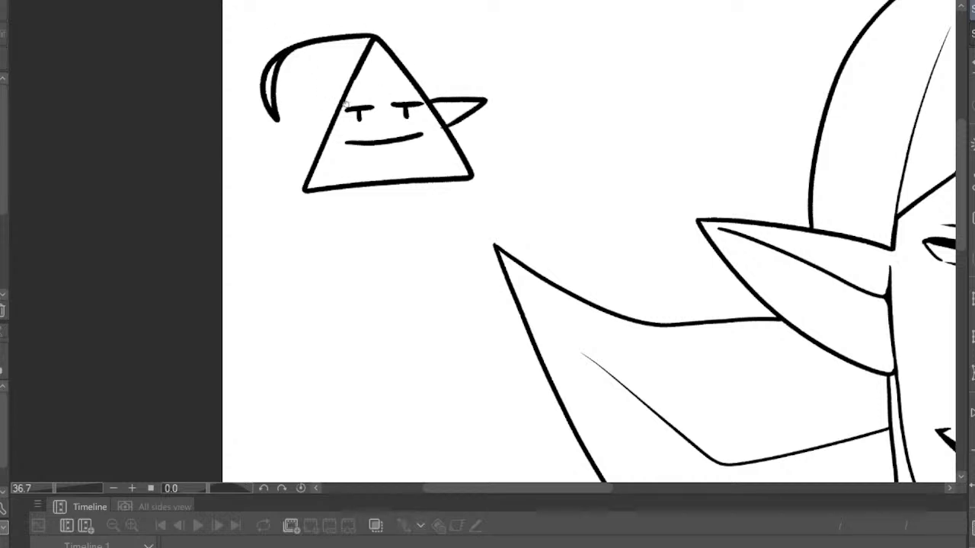
pyautogui.moveTo(295, 115); pyautogui.dragTo(323, 137)
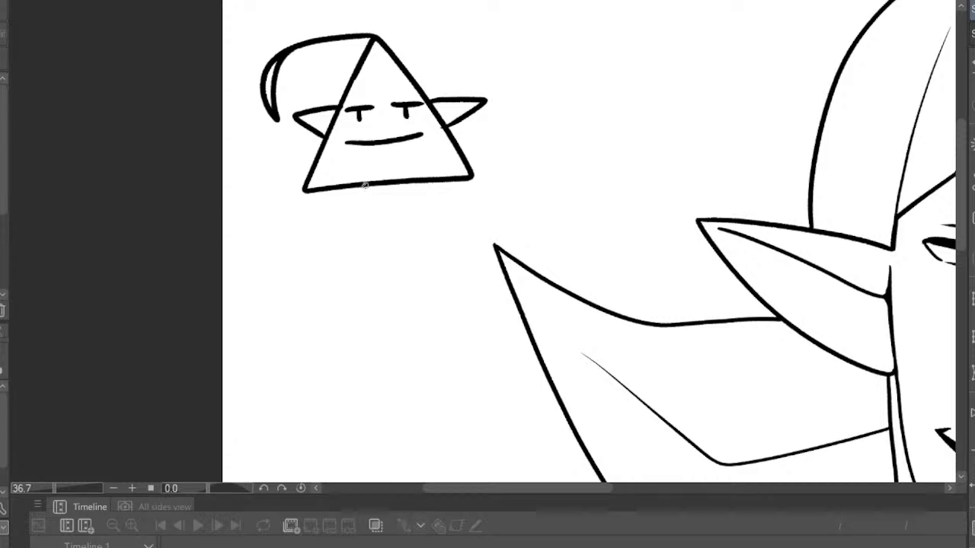
# Try single-line legs and a hanging tail beneath the triangle doodle, undoing these strokes
pyautogui.moveTo(366, 186)
pyautogui.mouseDown()
pyautogui.moveTo(366, 236)
pyautogui.moveTo(320, 268)
pyautogui.mouseUp()
pyautogui.moveTo(417, 183); pyautogui.dragTo(424, 255)
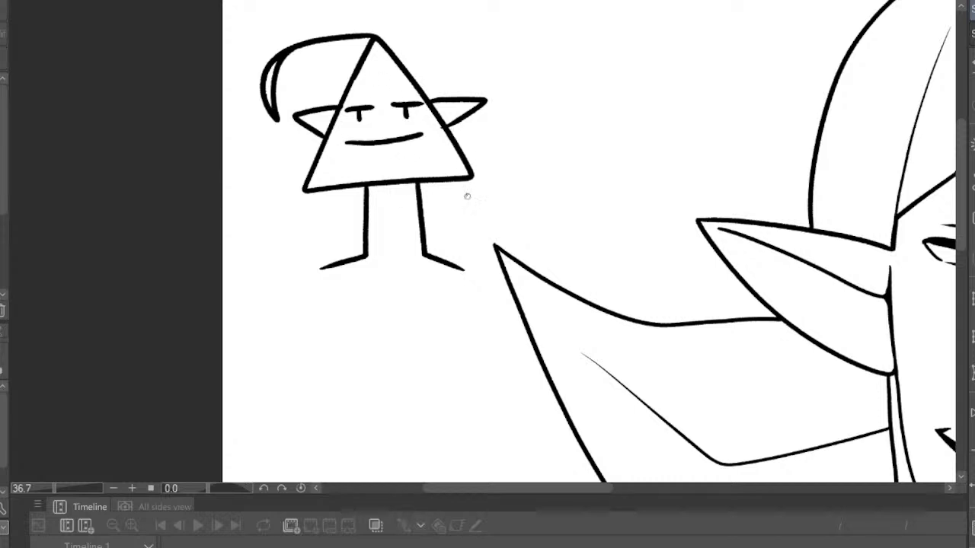
pyautogui.moveTo(466, 187)
pyautogui.mouseDown()
pyautogui.moveTo(482, 224)
pyautogui.moveTo(465, 273)
pyautogui.mouseUp()
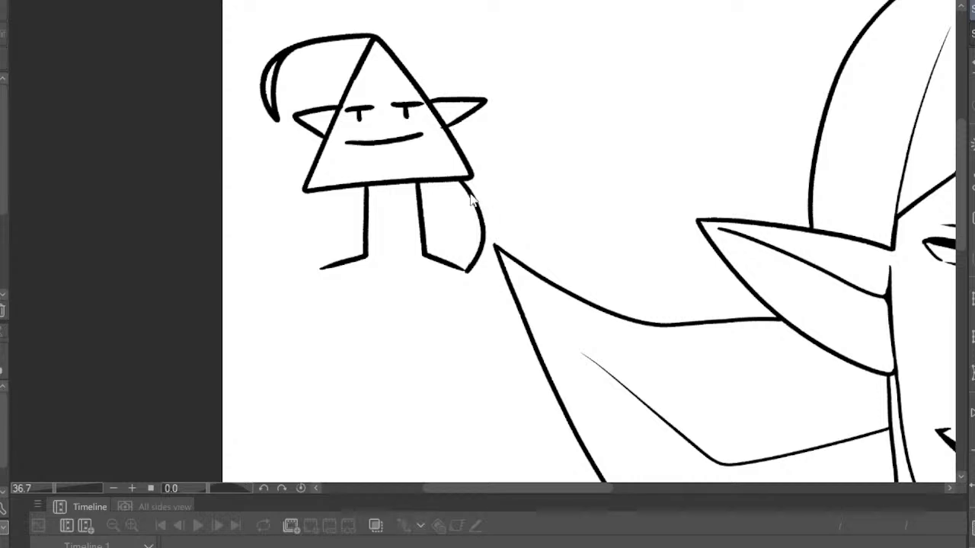
pyautogui.hotkey('ctrl', 'z')
pyautogui.moveTo(448, 181)
pyautogui.mouseDown()
pyautogui.moveTo(459, 251)
pyautogui.moveTo(434, 180)
pyautogui.mouseUp()
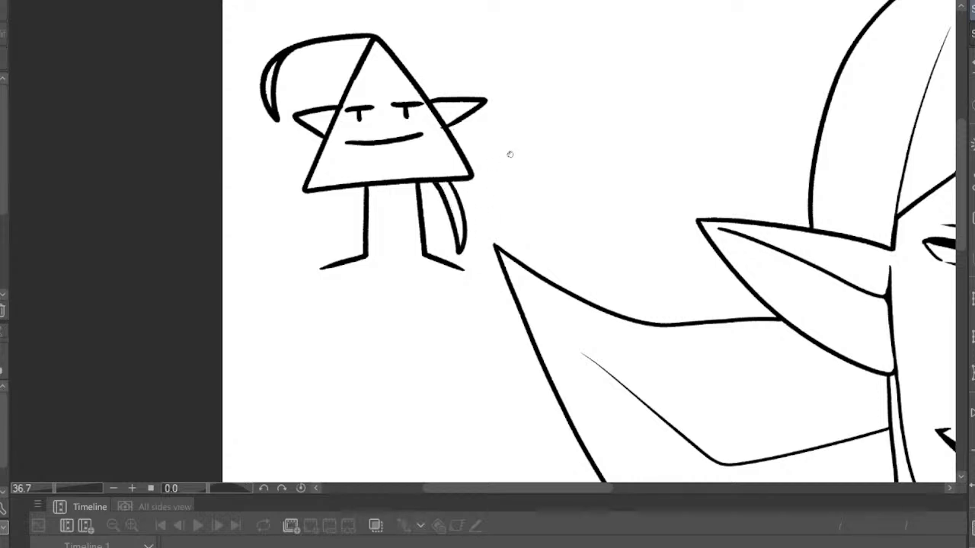
pyautogui.hotkey('ctrl', 'z')
pyautogui.hotkey('ctrl', 'z')
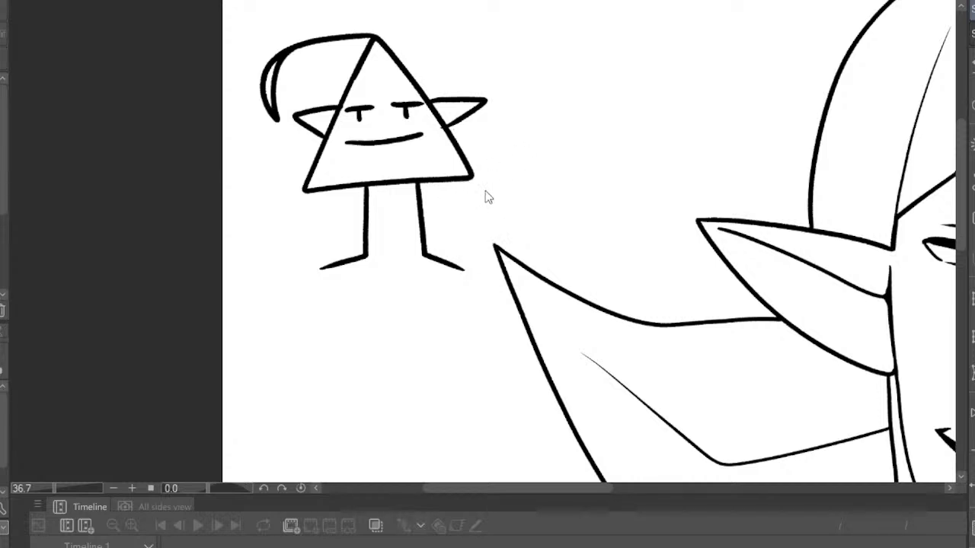
pyautogui.hotkey('ctrl', 'z')
pyautogui.hotkey('ctrl', 'z')
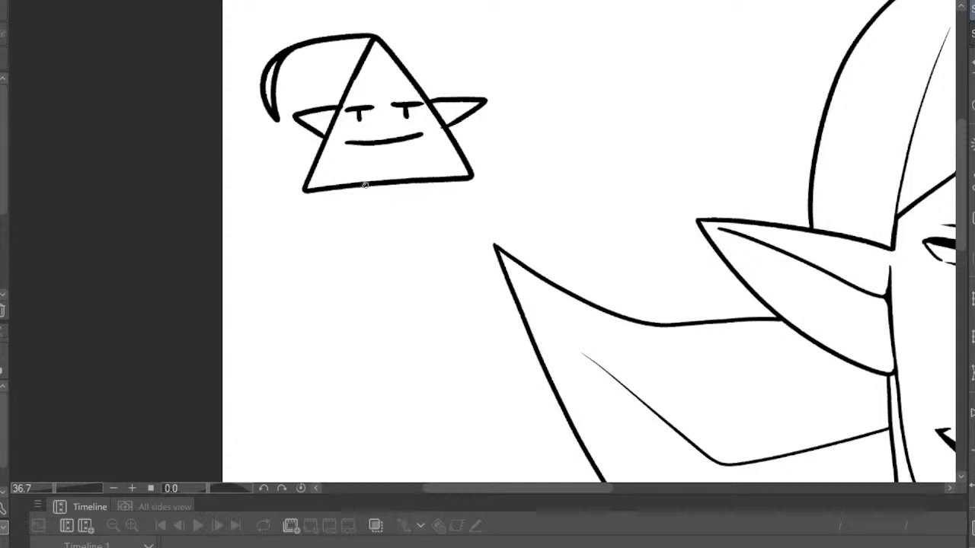
# Draw two narrow outlined legs with pointed feet beneath the triangle doodle, redoing the second leg smaller
pyautogui.moveTo(338, 244)
pyautogui.mouseDown()
pyautogui.moveTo(388, 238)
pyautogui.moveTo(385, 189)
pyautogui.moveTo(417, 233)
pyautogui.moveTo(463, 243)
pyautogui.mouseUp()
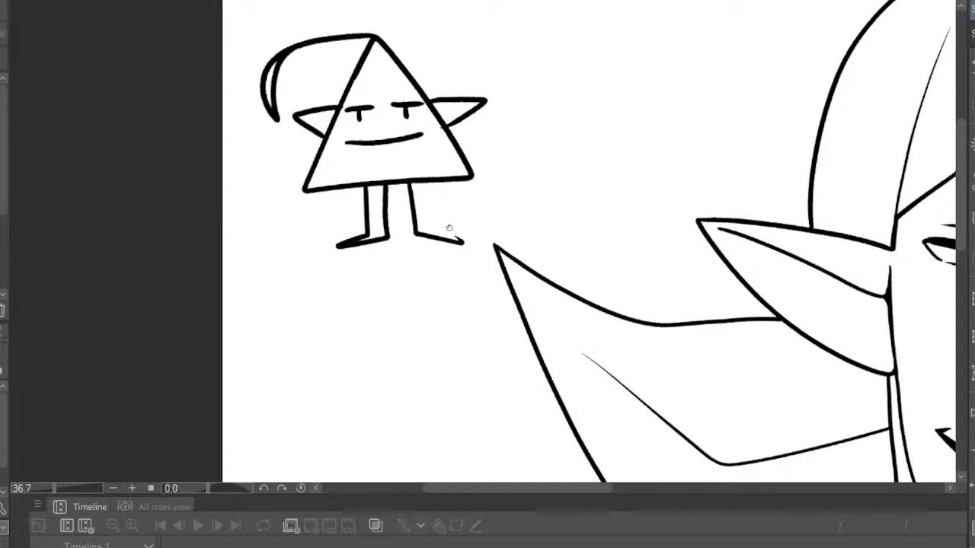
pyautogui.hotkey('ctrl', 'z')
pyautogui.moveTo(397, 183)
pyautogui.mouseDown()
pyautogui.moveTo(403, 235)
pyautogui.moveTo(446, 233)
pyautogui.mouseUp()
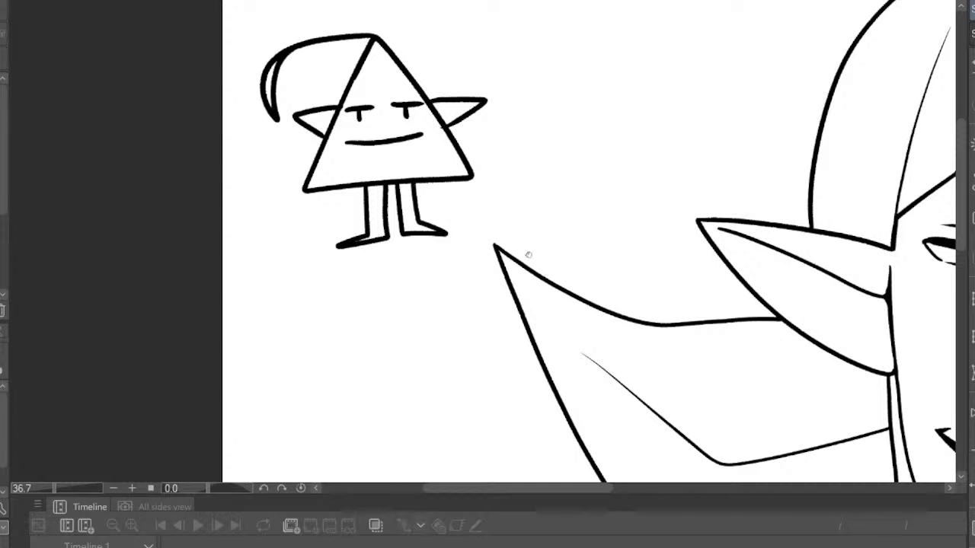
# Undo all strokes of the triangle doodle to clear the blank area beside the character
pyautogui.scroll(-12, 399, 194)
pyautogui.scroll(8, 371, 140)
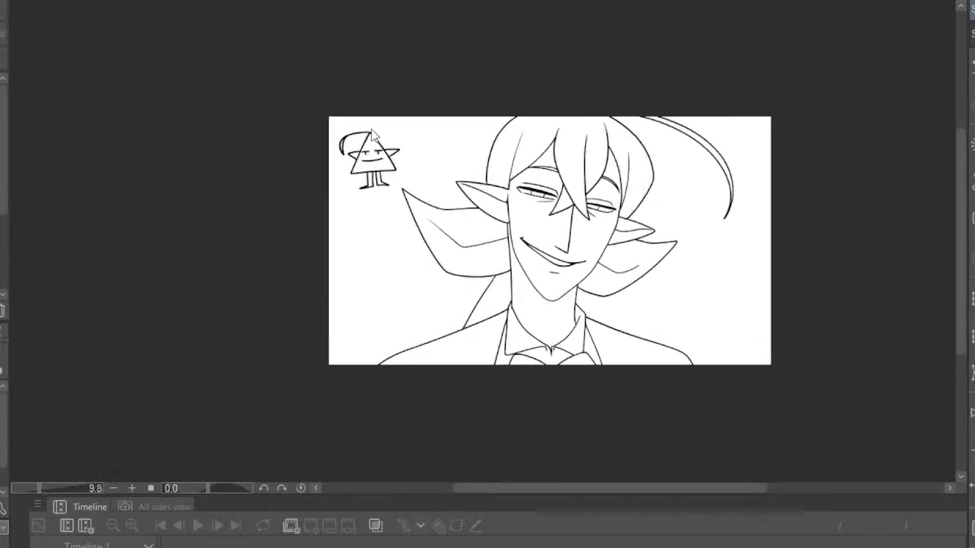
pyautogui.hotkey('ctrl', 'z')
pyautogui.hotkey('ctrl', 'z')
pyautogui.hotkey('ctrl', 'z')
pyautogui.hotkey('ctrl', 'z')
pyautogui.hotkey('ctrl', 'z')
pyautogui.hotkey('ctrl', 'z')
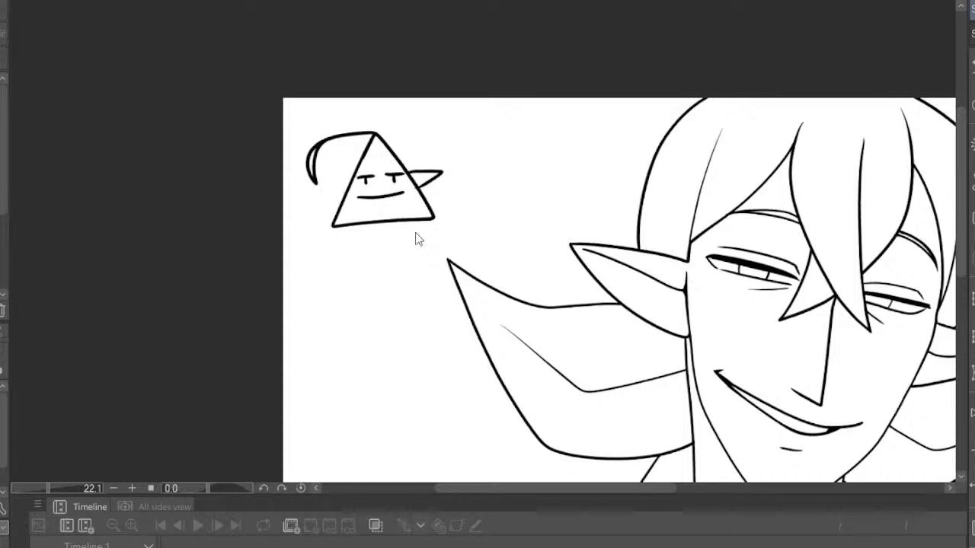
pyautogui.hotkey('ctrl', 'z')
pyautogui.hotkey('ctrl', 'z')
pyautogui.hotkey('ctrl', 'z')
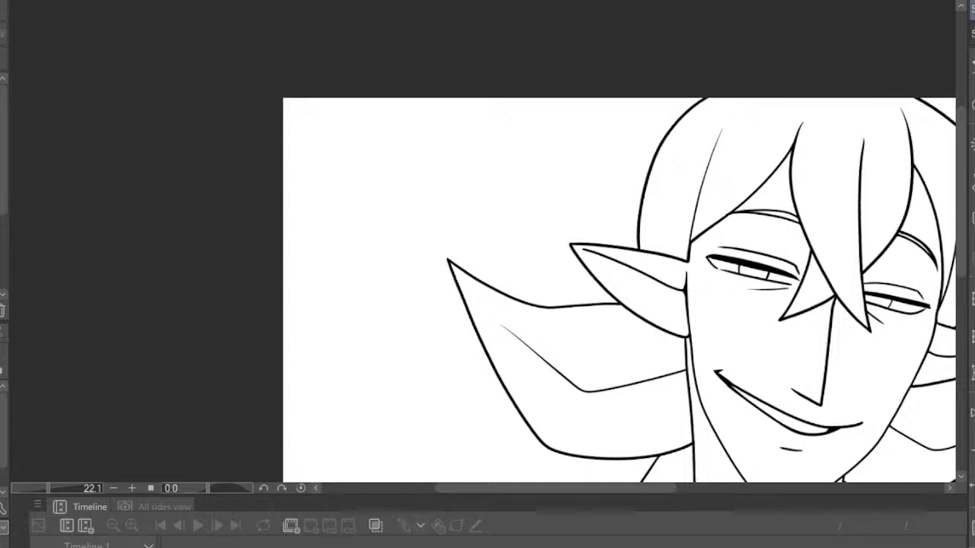
# Flip the view horizontally and try a short curved nostril stroke beneath the base line of the nose
pyautogui.scroll(-7, 444, 130)
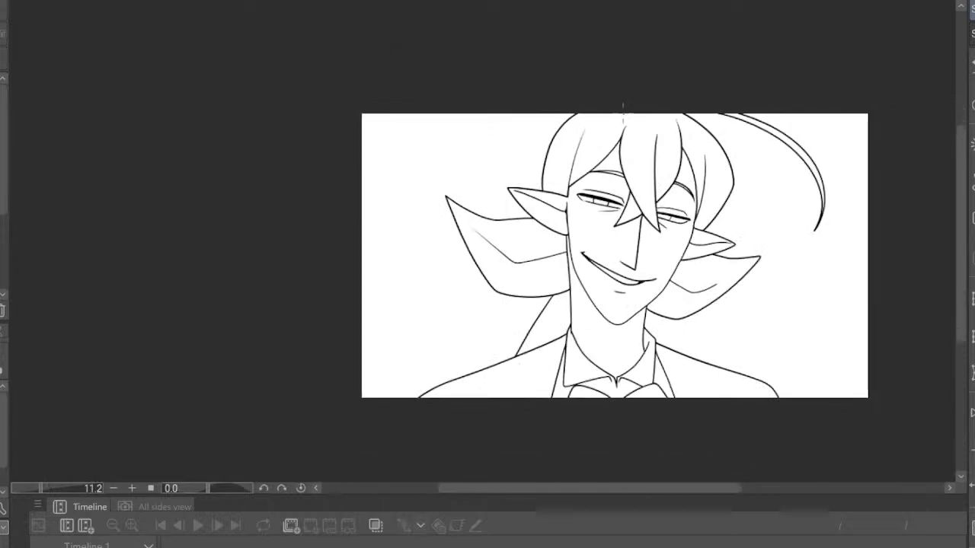
pyautogui.scroll(5, 731, 182)
pyautogui.press('h')
pyautogui.scroll(-6, 538, 175)
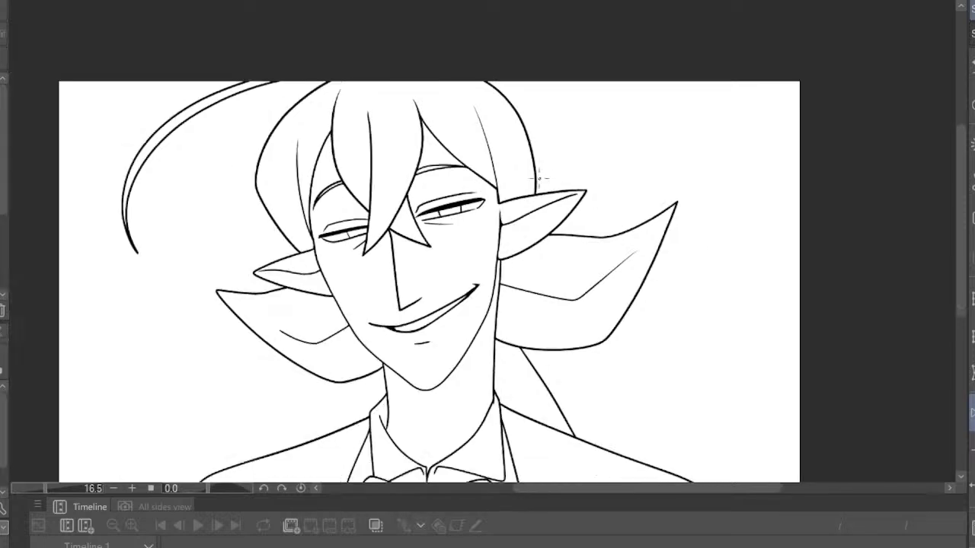
pyautogui.scroll(7, 454, 263)
pyautogui.scroll(12, 453, 263)
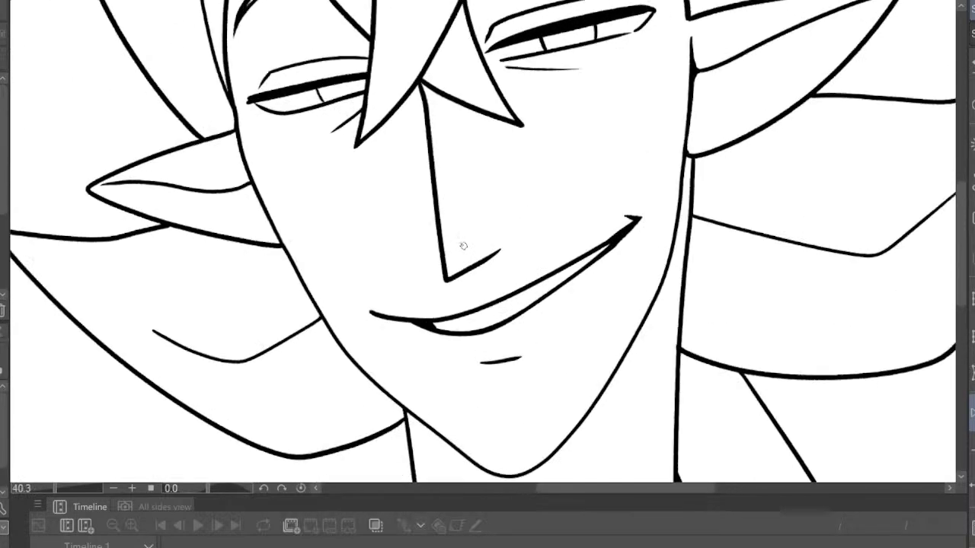
pyautogui.moveTo(447, 279); pyautogui.dragTo(479, 301)
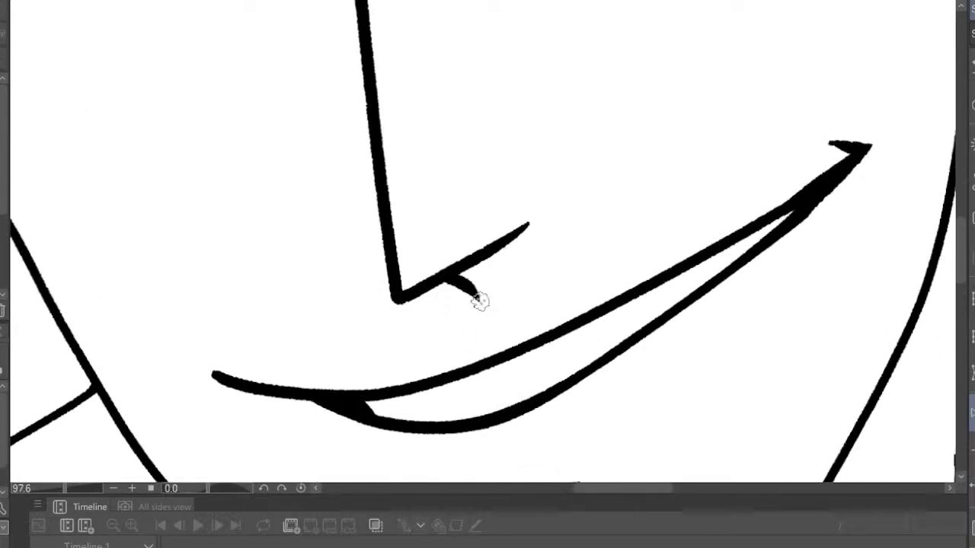
pyautogui.scroll(-2, 506, 306)
pyautogui.scroll(-12, 505, 306)
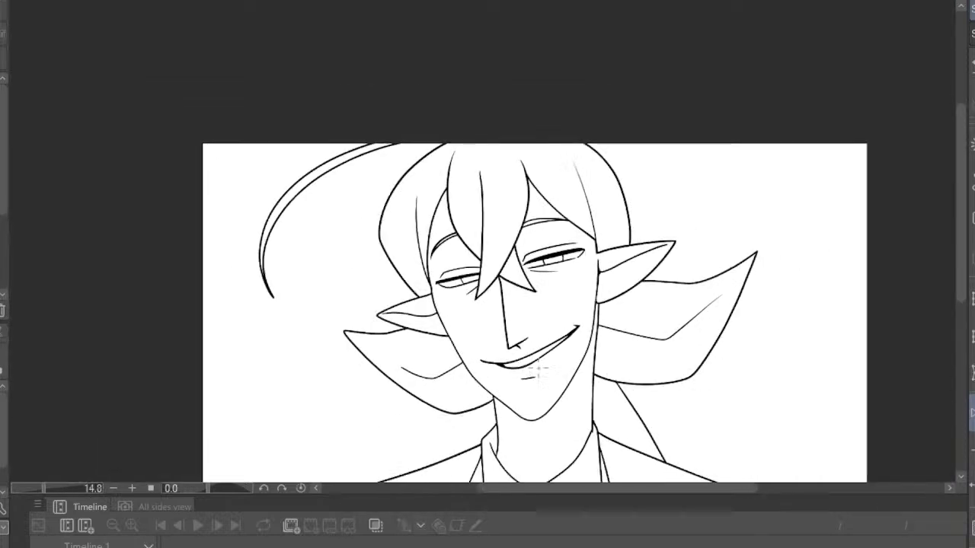
pyautogui.scroll(-4, 585, 366)
pyautogui.scroll(5, 547, 427)
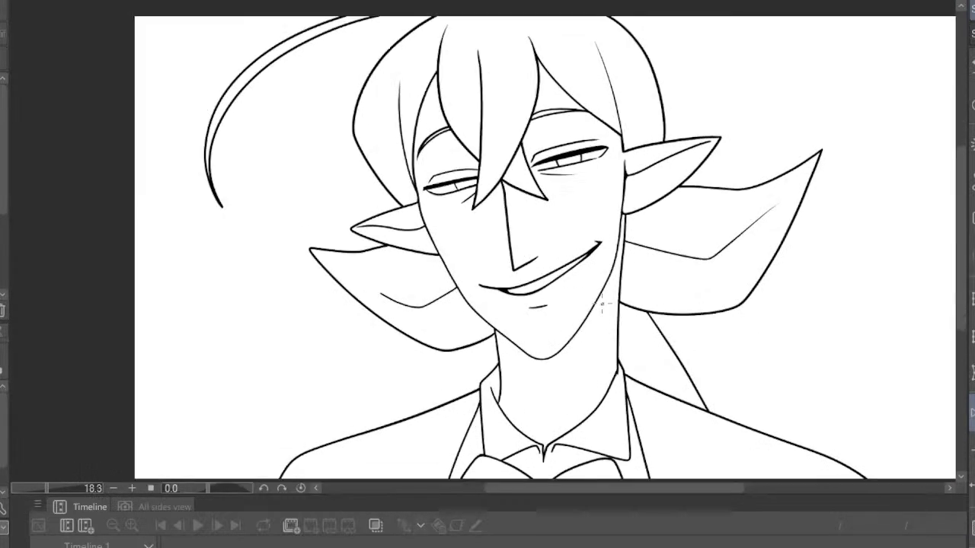
# Try a thin tapered line down the neck from the jaw below the large ear toward the collar
pyautogui.scroll(2, 621, 341)
pyautogui.scroll(-3, 621, 342)
pyautogui.scroll(3, 566, 337)
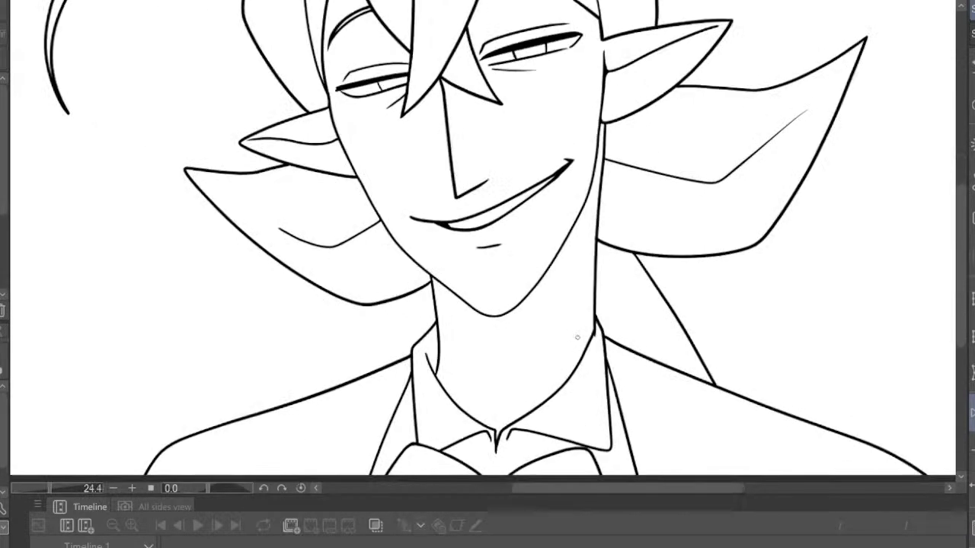
pyautogui.scroll(-4, 523, 307)
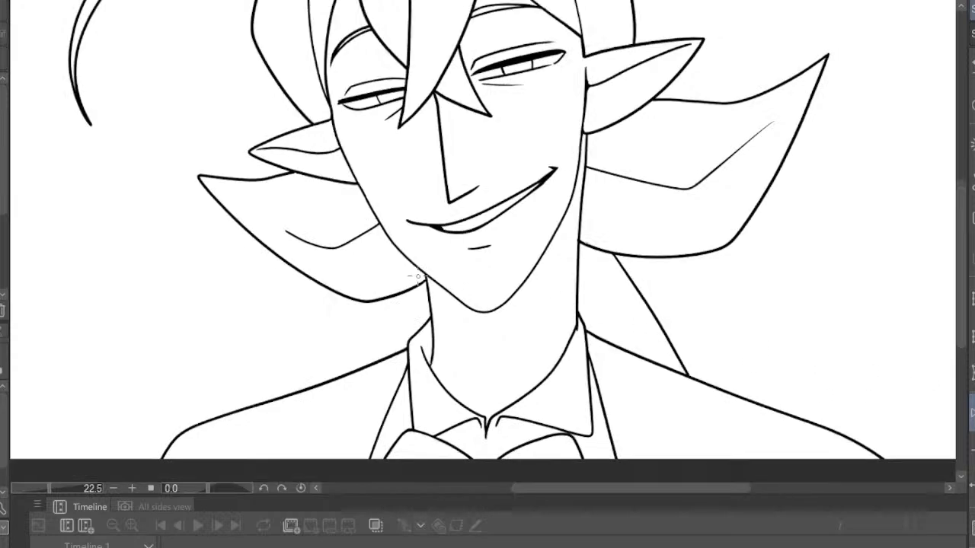
pyautogui.scroll(3, 523, 306)
pyautogui.scroll(2, 522, 306)
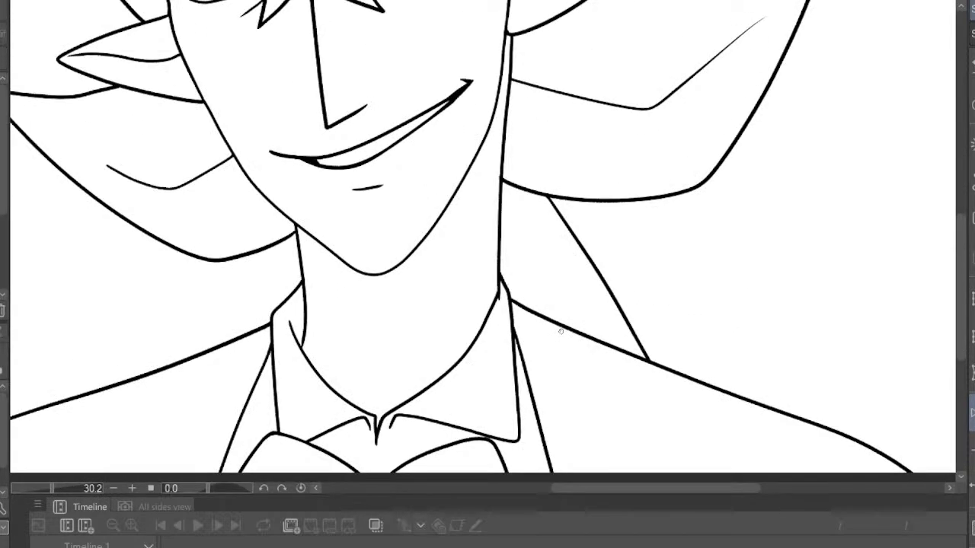
pyautogui.scroll(-2, 494, 121)
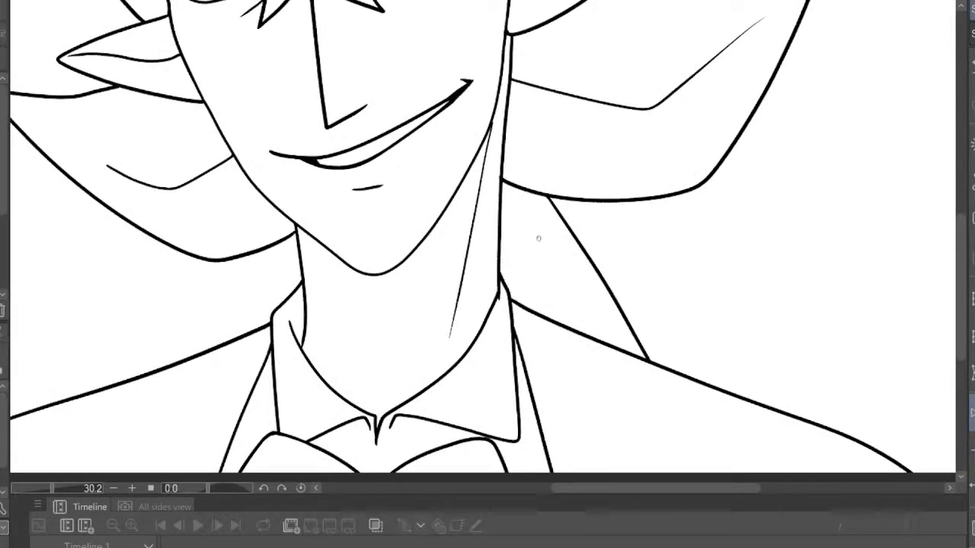
pyautogui.scroll(-1, 540, 236)
pyautogui.scroll(-2, 472, 271)
pyautogui.scroll(2, 468, 251)
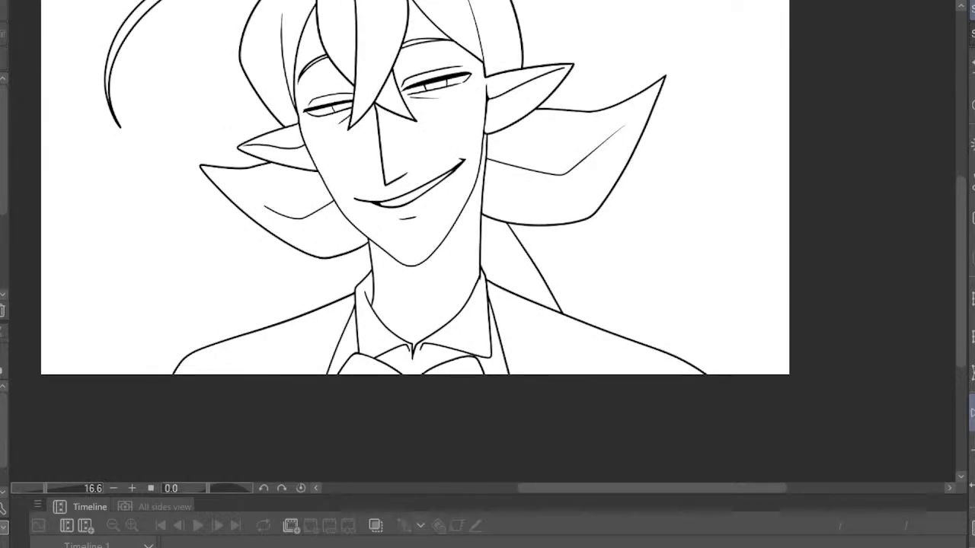
# Draw thin tapered tendon lines on both sides of the neck, running from the jaw down toward the collar
pyautogui.scroll(2, 558, 251)
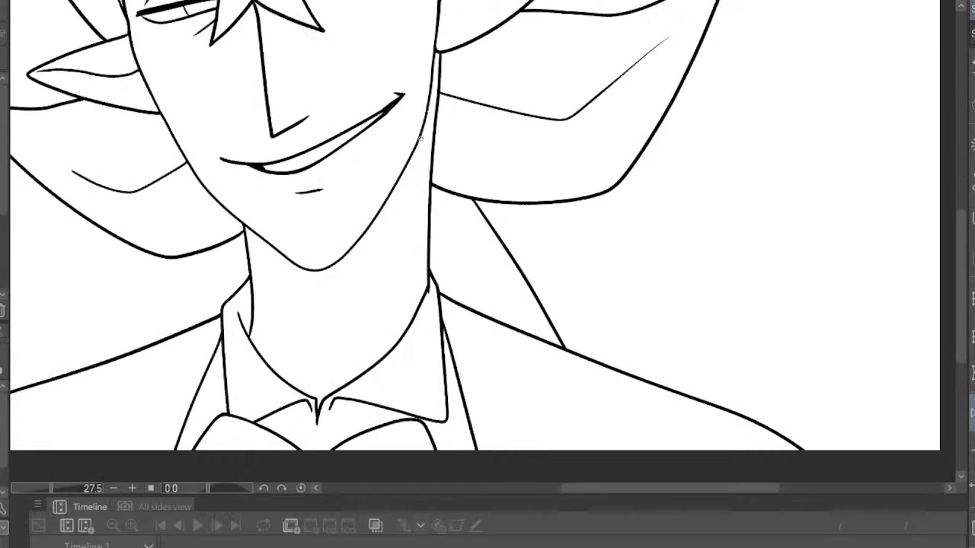
pyautogui.moveTo(422, 142); pyautogui.dragTo(395, 319)
pyautogui.moveTo(247, 233); pyautogui.dragTo(287, 349)
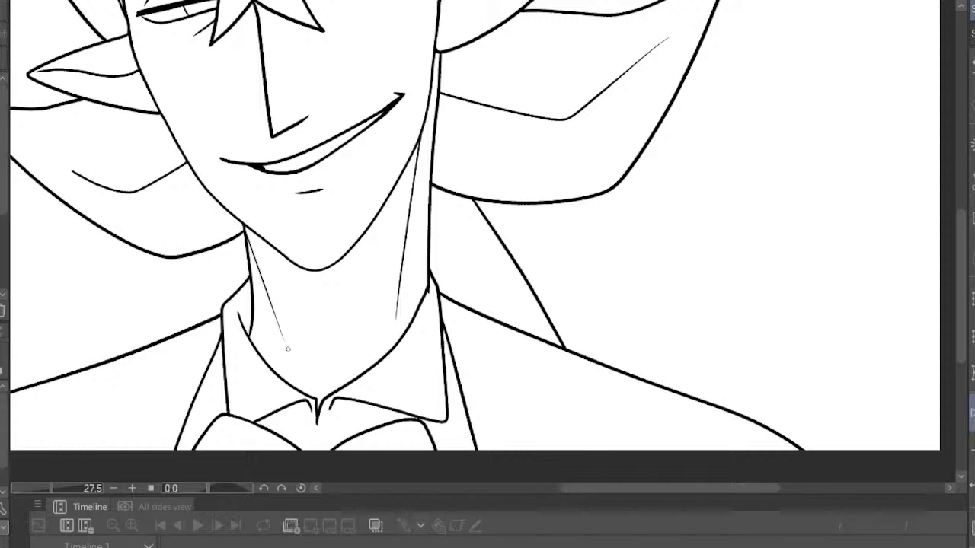
pyautogui.scroll(-5, 305, 298)
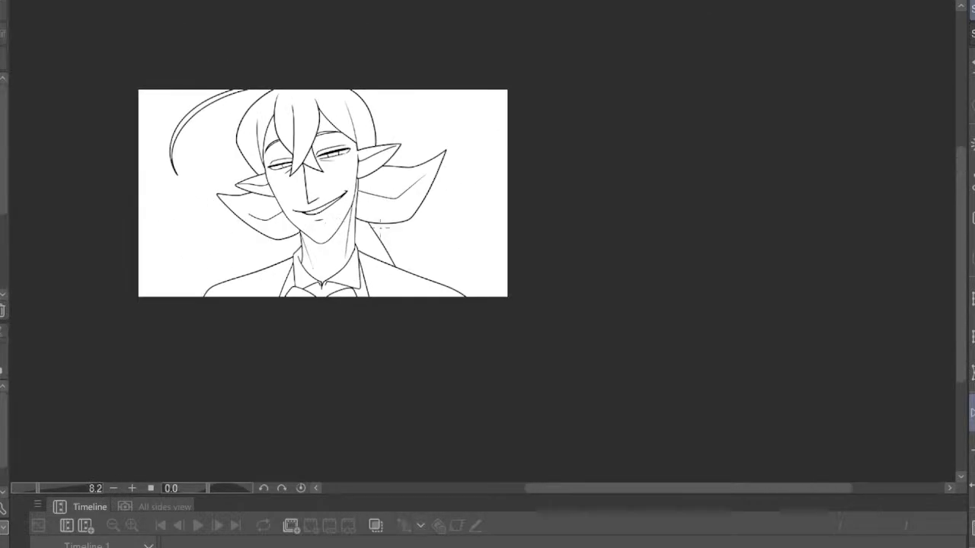
pyautogui.scroll(1, 303, 174)
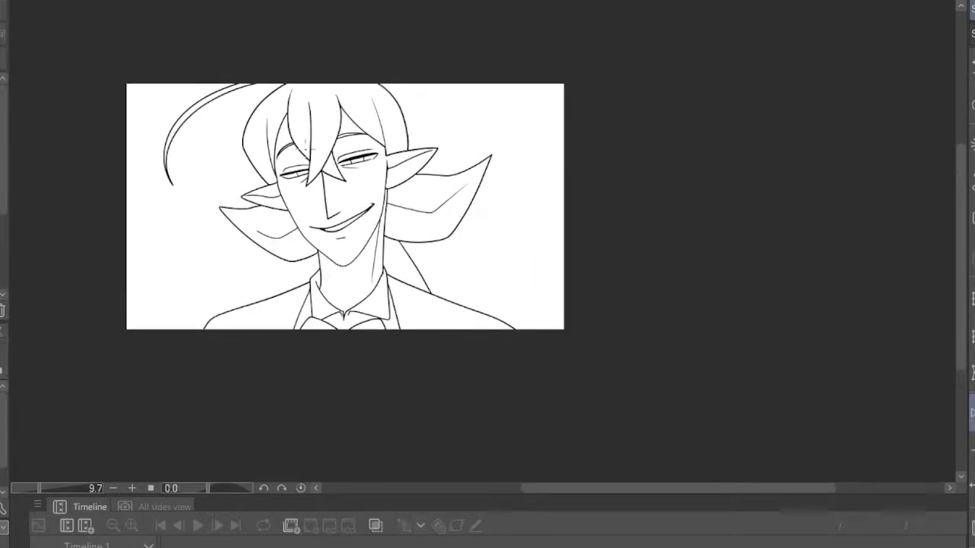
pyautogui.scroll(3, 301, 174)
pyautogui.scroll(-4, 268, 159)
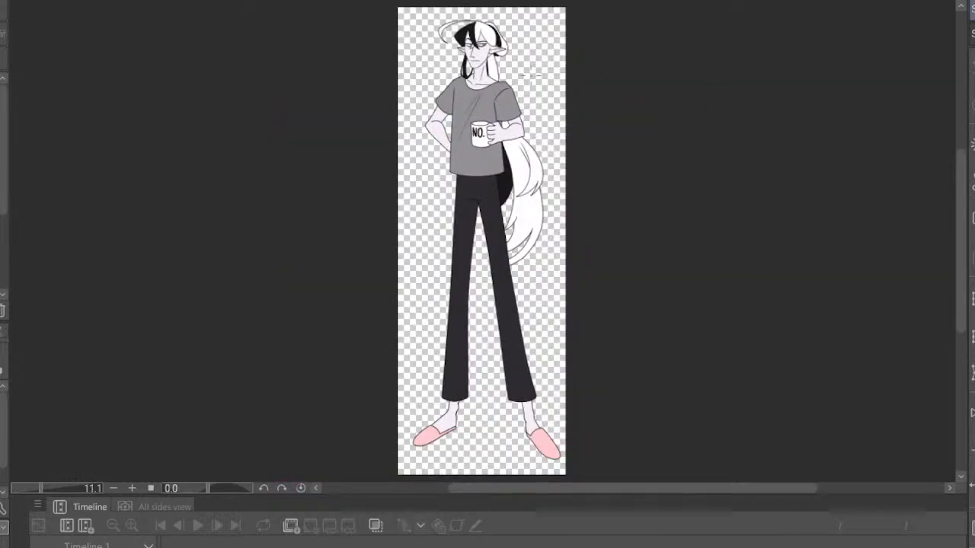
# Check the face on the full-body reference drawing and add a short nostril stroke beneath the nose's base line
pyautogui.scroll(8, 476, 166)
pyautogui.scroll(-3, 476, 166)
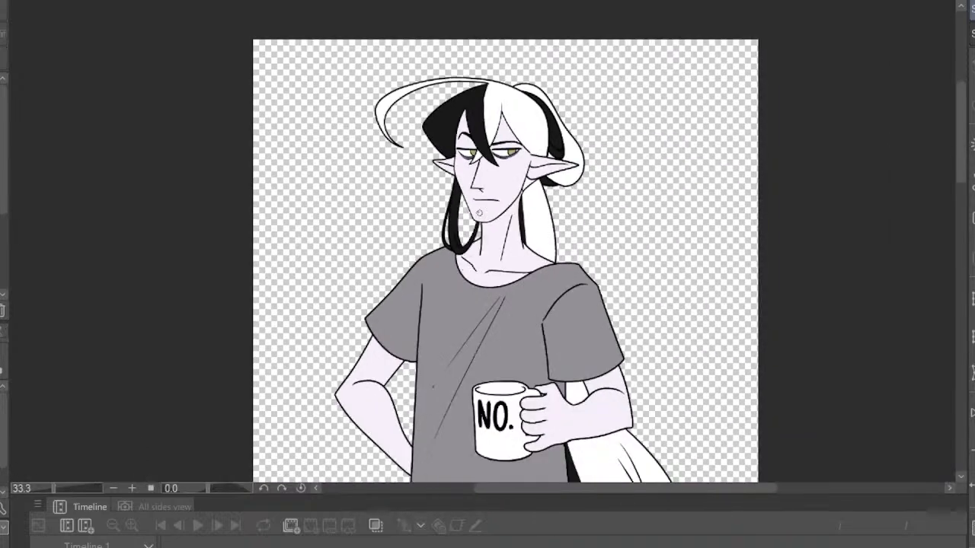
pyautogui.scroll(1, 479, 185)
pyautogui.scroll(5, 481, 185)
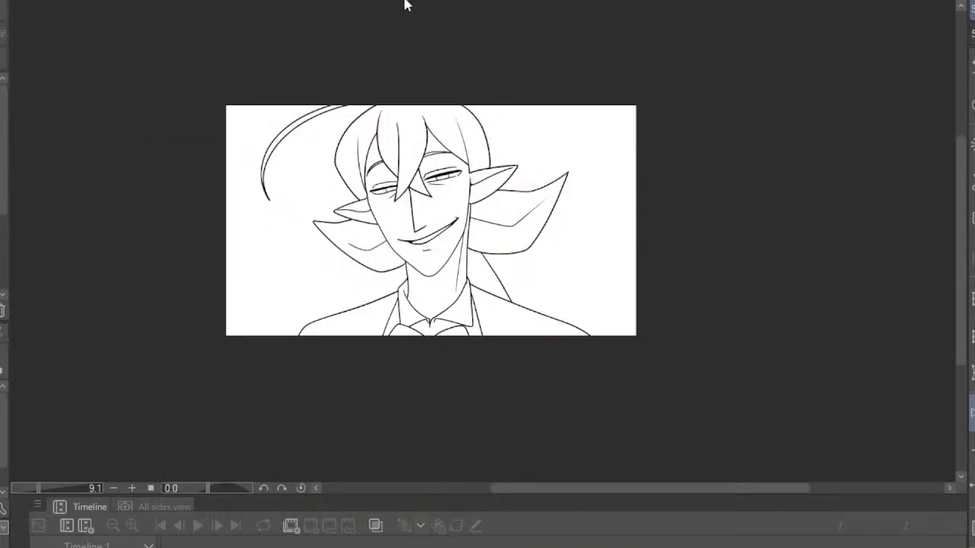
pyautogui.scroll(2, 475, 265)
pyautogui.scroll(6, 476, 265)
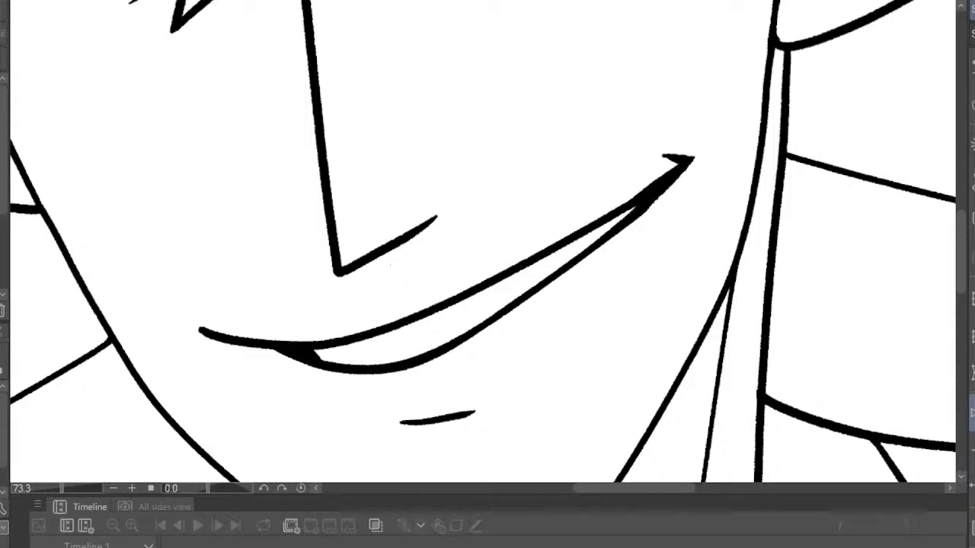
pyautogui.moveTo(369, 259); pyautogui.dragTo(394, 261)
pyautogui.scroll(-8, 455, 196)
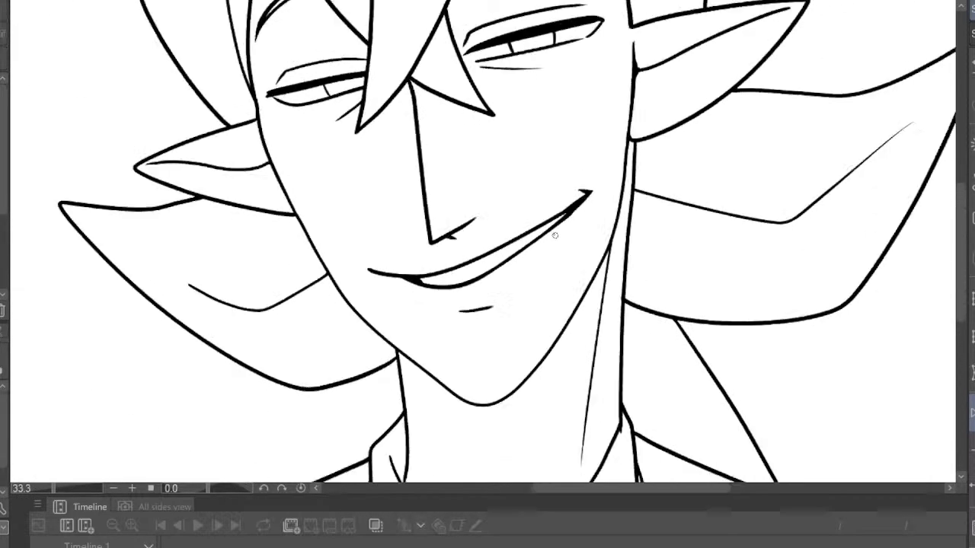
pyautogui.scroll(2, 561, 142)
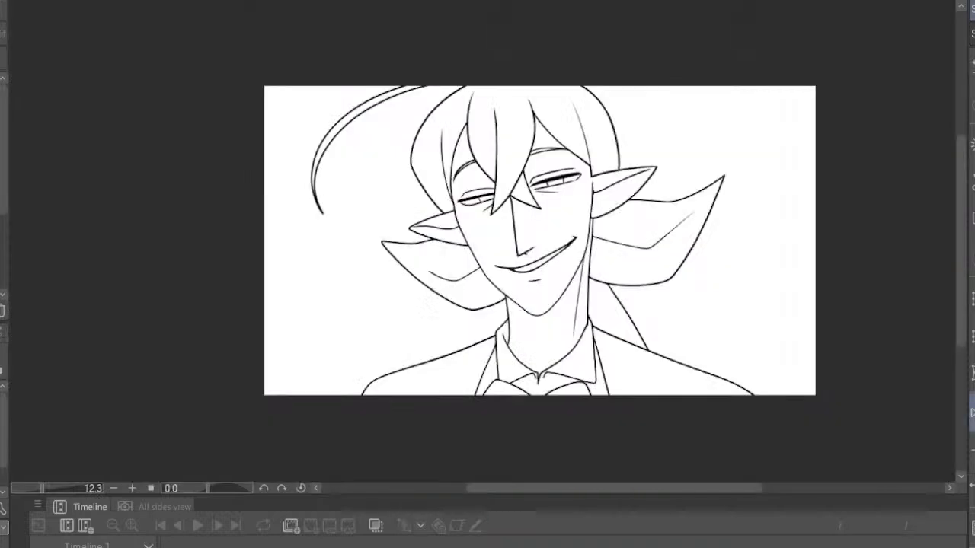
# Fill the face and the large ear with the pale lavender skin colour
pyautogui.scroll(5, 559, 203)
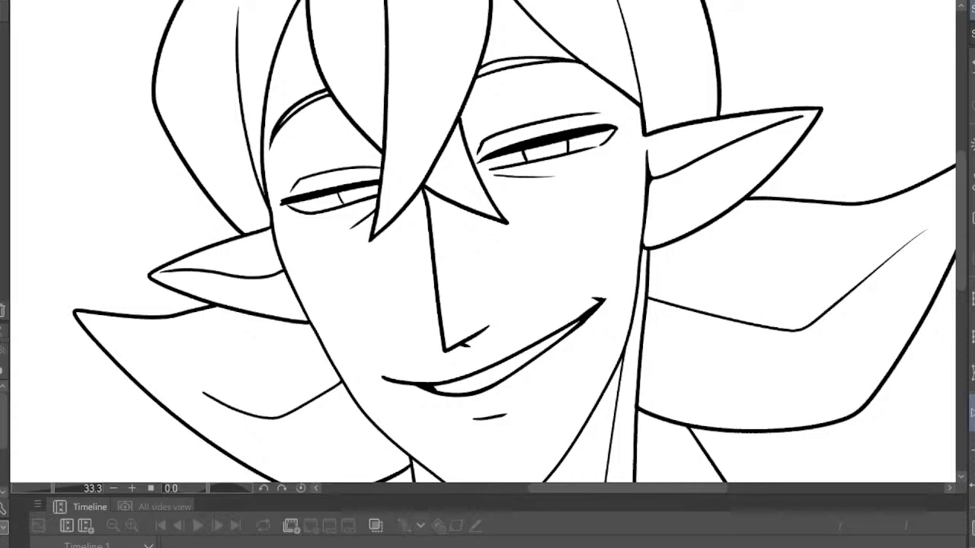
pyautogui.scroll(2, 557, 187)
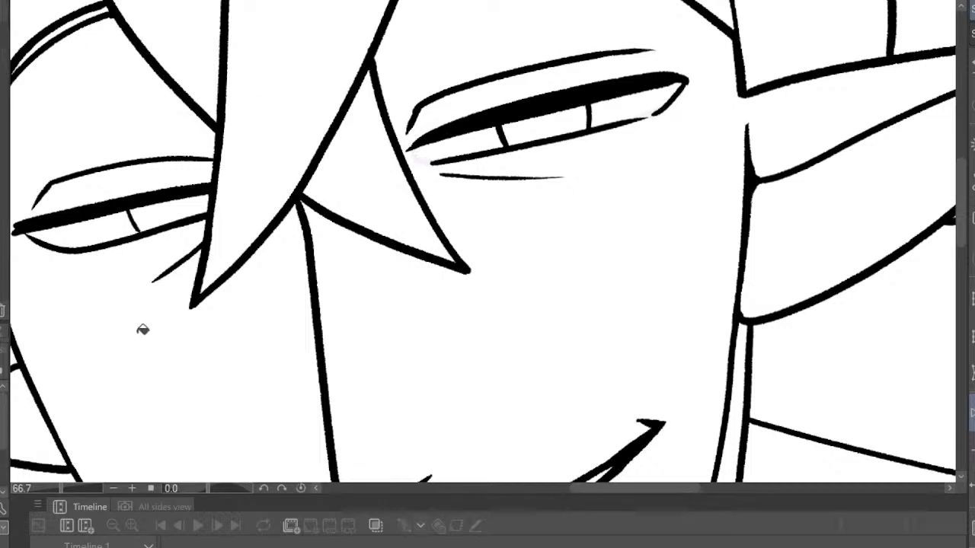
pyautogui.click(164, 304)
pyautogui.scroll(-4, 429, 296)
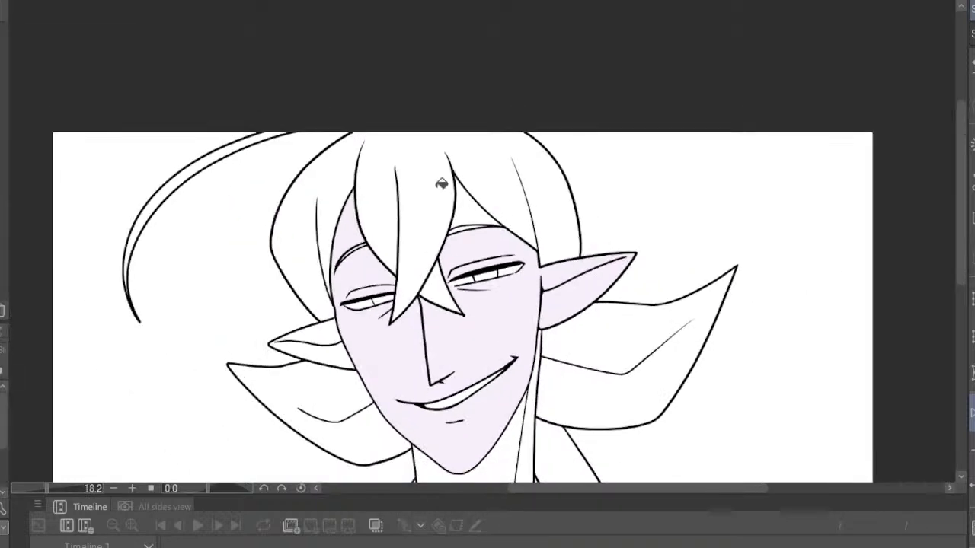
pyautogui.scroll(2, 444, 187)
pyautogui.scroll(-3, 571, 183)
pyautogui.scroll(-1, 632, 300)
pyautogui.scroll(3, 374, 224)
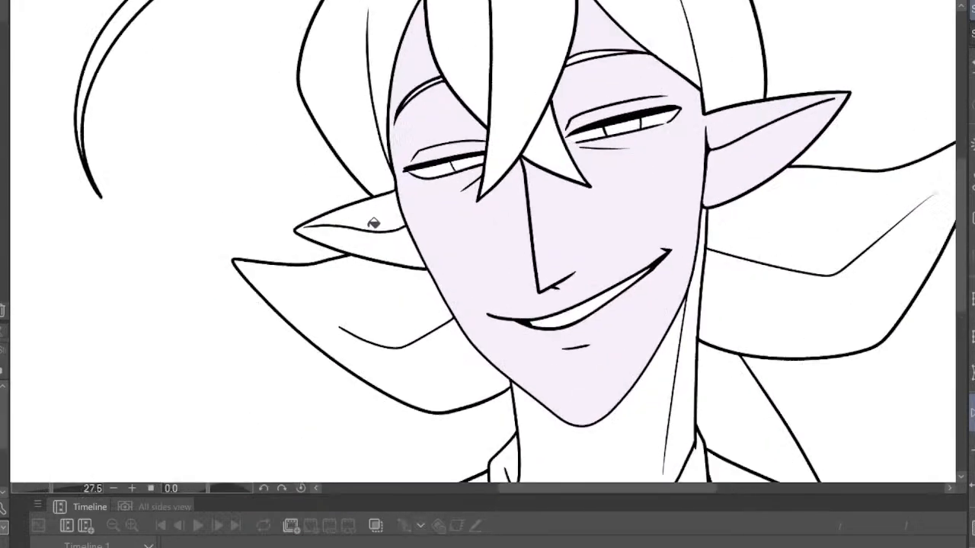
# Fill both parts of the smaller ear and the neck with the pale lavender skin colour
pyautogui.click(391, 247)
pyautogui.click(399, 218)
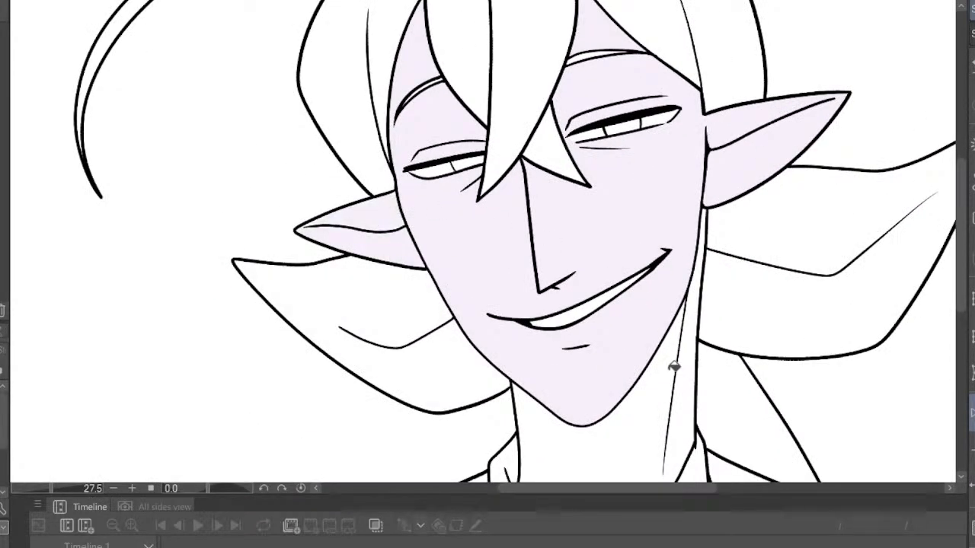
pyautogui.click(688, 378)
pyautogui.scroll(-4, 548, 106)
pyautogui.scroll(-1, 528, 87)
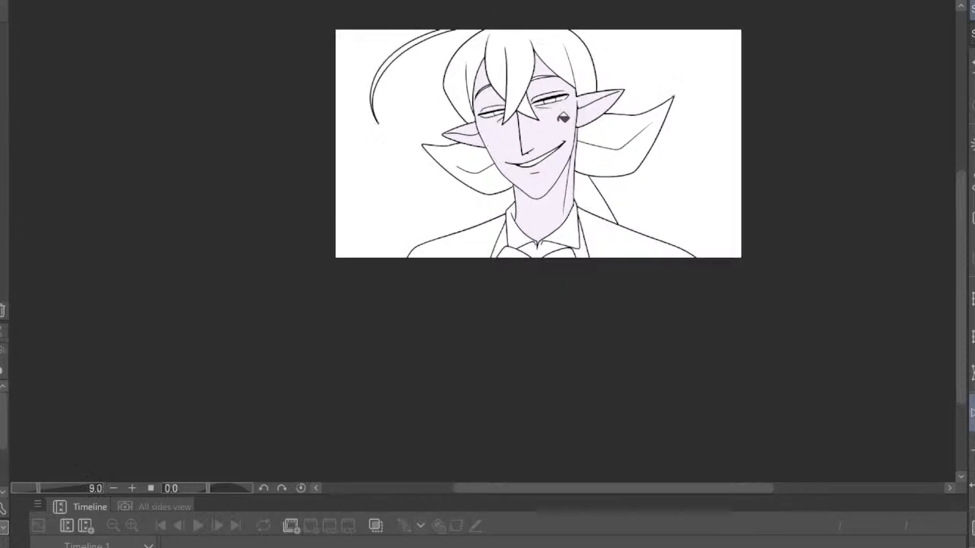
# Sample the dark purple under-eye shadow colour from the full-body reference drawing
pyautogui.scroll(2, 574, 105)
pyautogui.scroll(-2, 550, 211)
pyautogui.scroll(3, 515, 94)
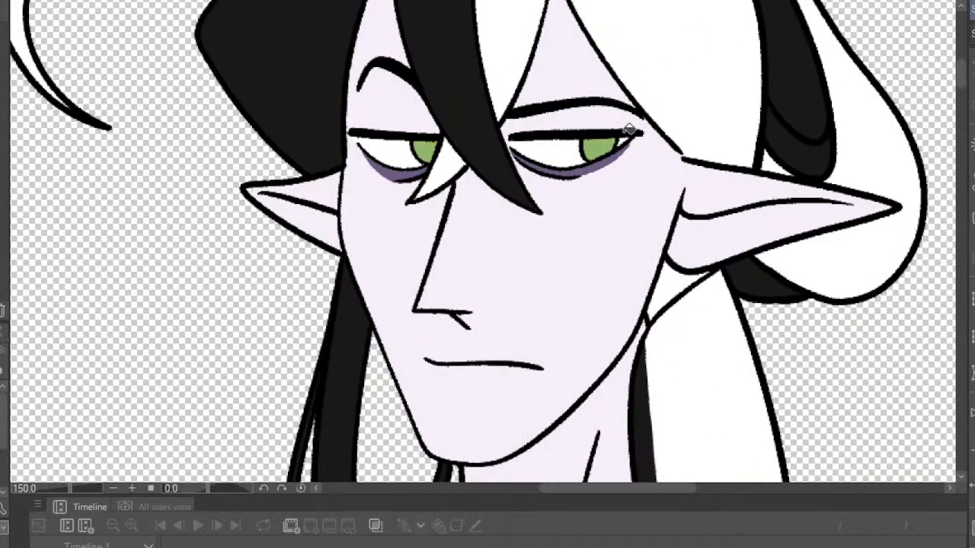
pyautogui.scroll(3, 581, 163)
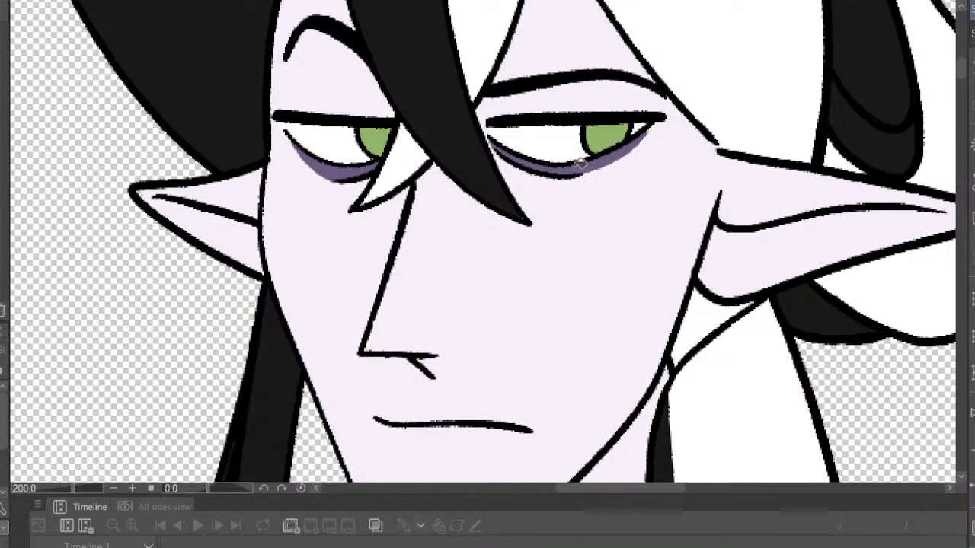
pyautogui.scroll(-3, 584, 161)
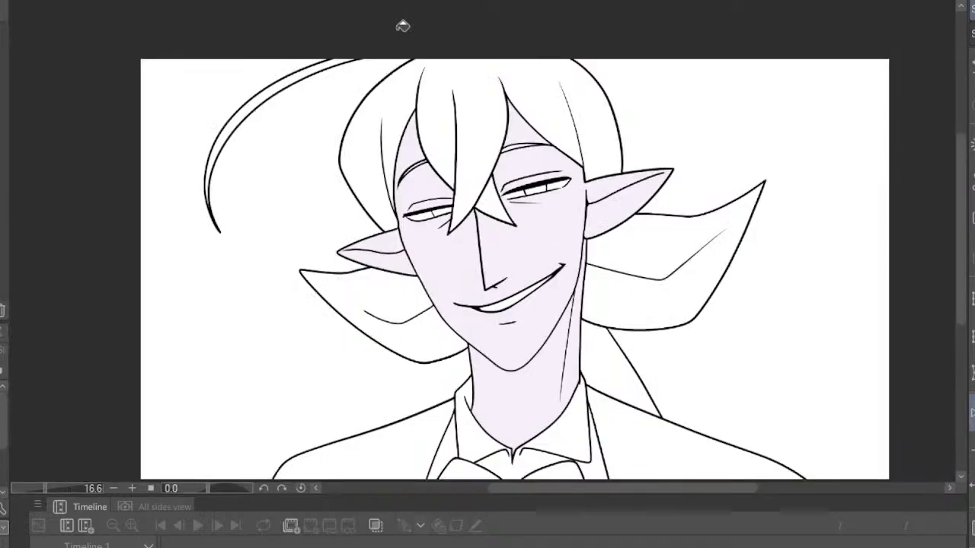
# Draw a thin purple boundary curve under the eye nearest the large ear, from the hair strand to the face edge
pyautogui.scroll(3, 560, 196)
pyautogui.scroll(5, 560, 195)
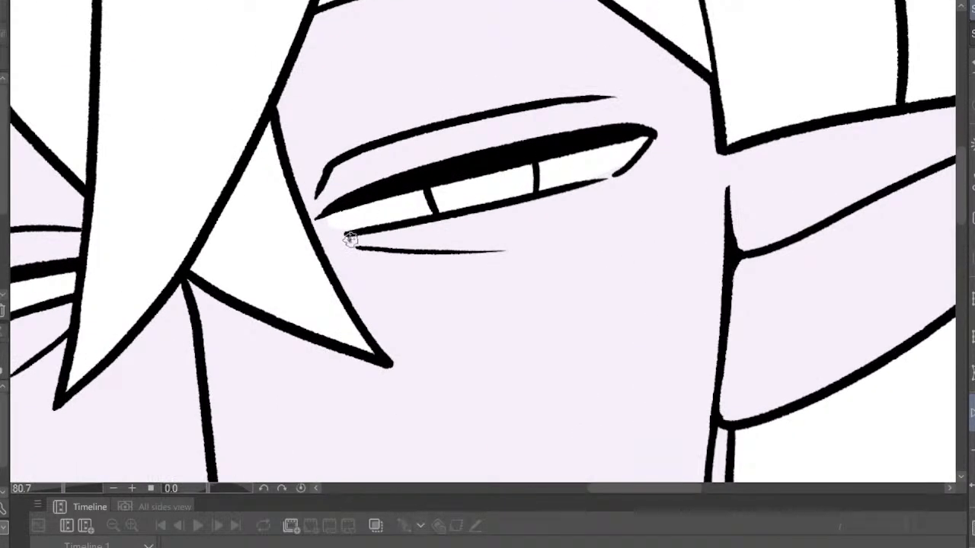
pyautogui.moveTo(345, 236)
pyautogui.mouseDown()
pyautogui.moveTo(455, 221)
pyautogui.moveTo(598, 174)
pyautogui.mouseUp()
pyautogui.hotkey('ctrl', 'z')
pyautogui.moveTo(347, 234)
pyautogui.mouseDown()
pyautogui.moveTo(411, 253)
pyautogui.moveTo(504, 252)
pyautogui.mouseUp()
pyautogui.moveTo(324, 249)
pyautogui.mouseDown()
pyautogui.moveTo(555, 256)
pyautogui.moveTo(639, 236)
pyautogui.moveTo(697, 199)
pyautogui.moveTo(722, 150)
pyautogui.mouseUp()
pyautogui.scroll(-5, 727, 200)
pyautogui.scroll(3, 515, 174)
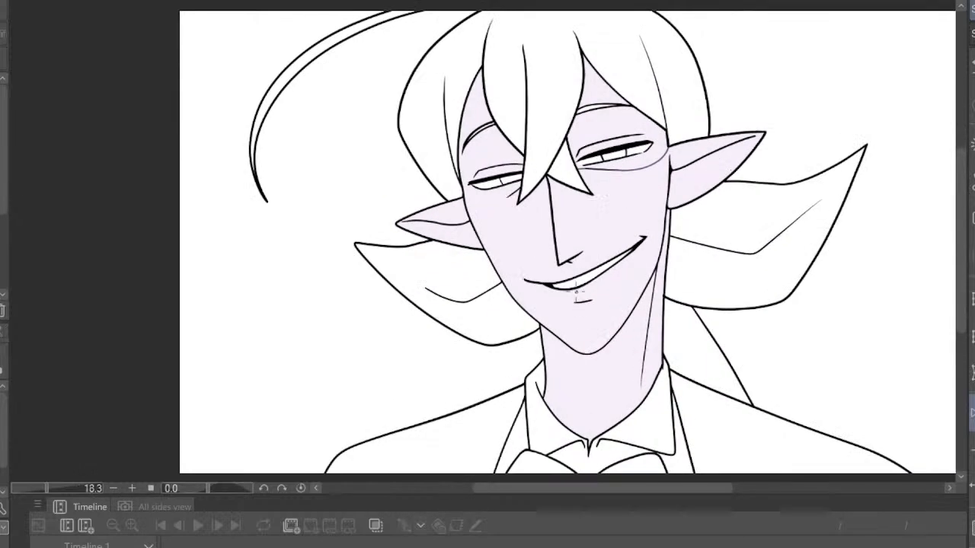
# Draw a matching purple boundary curve under the other eye, from the face edge to the crease beside the hair strand
pyautogui.scroll(3, 515, 174)
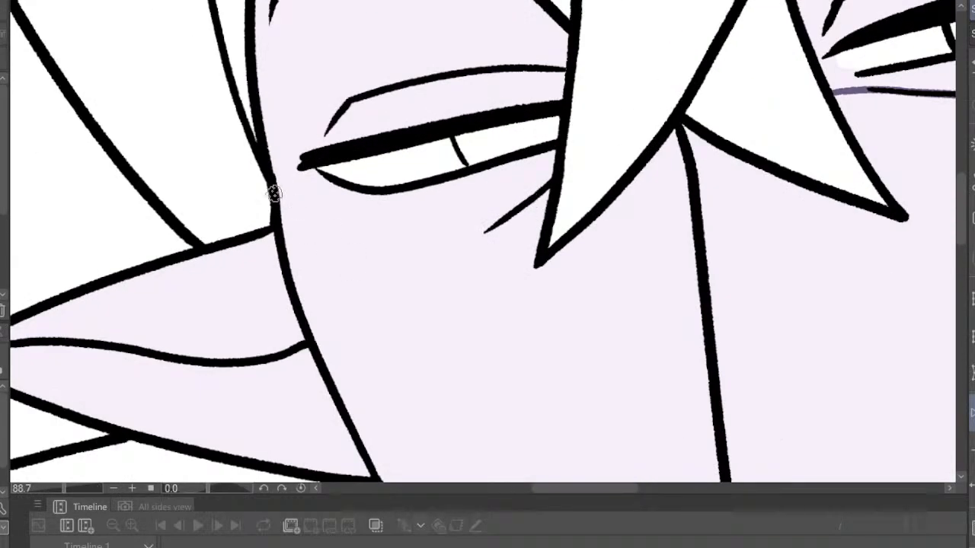
pyautogui.moveTo(279, 198)
pyautogui.mouseDown()
pyautogui.moveTo(355, 230)
pyautogui.moveTo(434, 239)
pyautogui.moveTo(507, 216)
pyautogui.mouseUp()
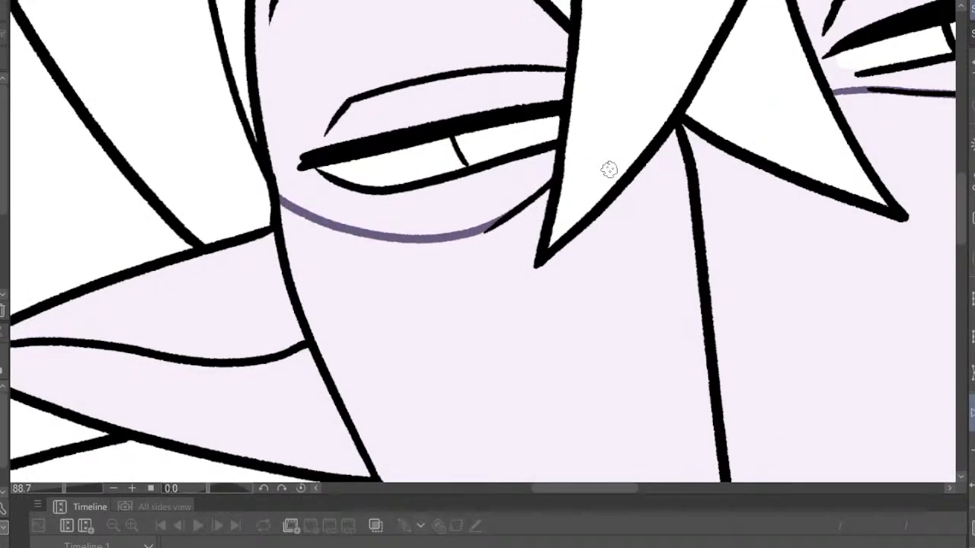
pyautogui.scroll(-3, 548, 228)
pyautogui.scroll(-3, 415, 351)
pyautogui.scroll(2, 415, 352)
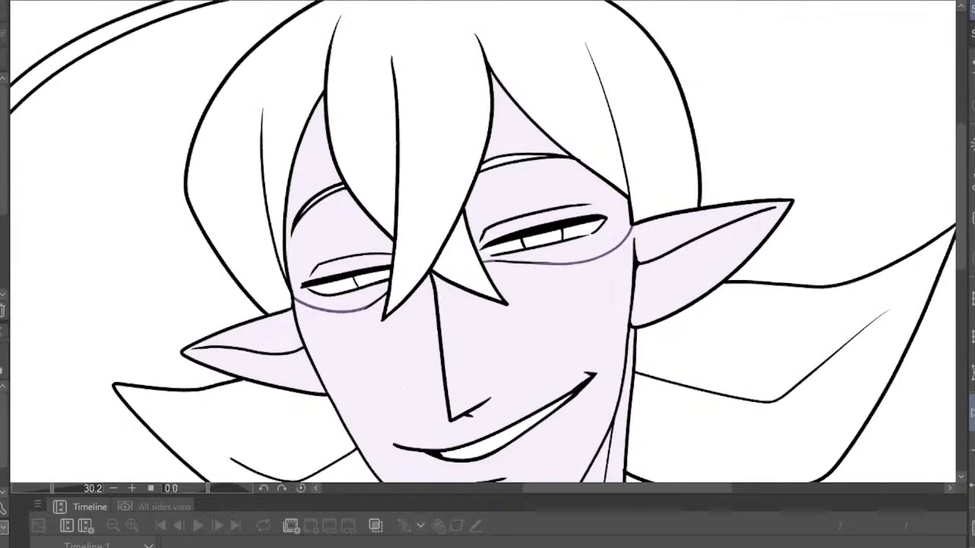
# Fill the skin around both eyes and up to the hairline with dark purple
pyautogui.click(556, 181)
pyautogui.click(524, 119)
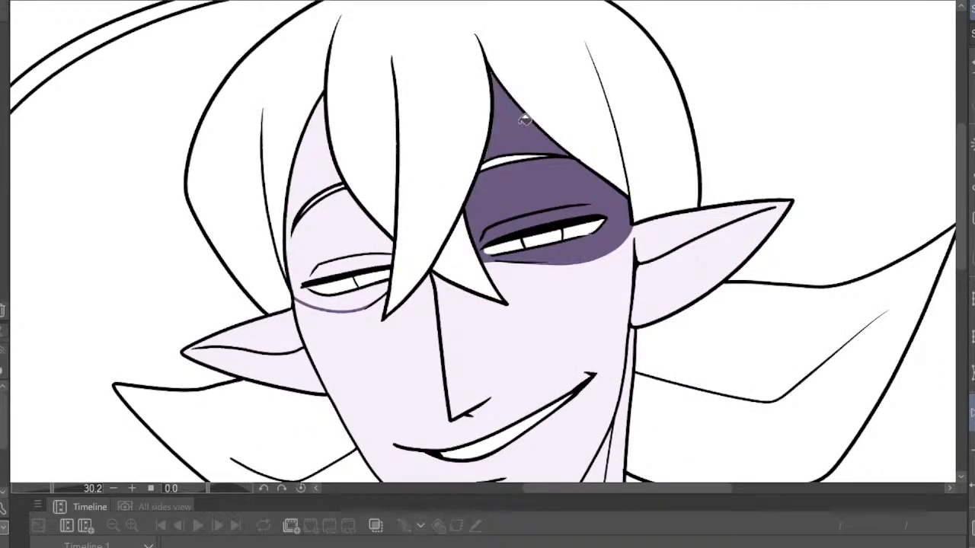
pyautogui.click(349, 236)
pyautogui.scroll(-4, 578, 221)
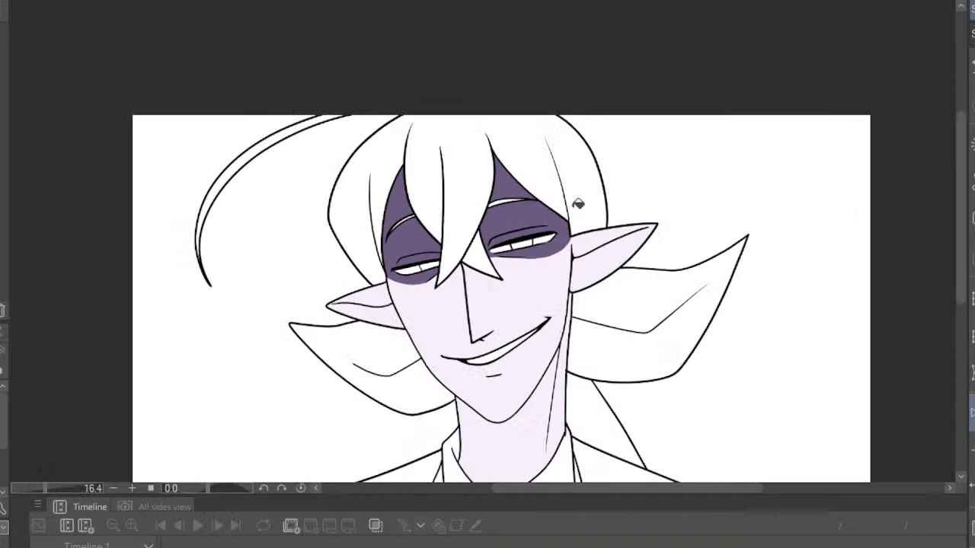
# Flip the view horizontally and paint over the purple spill at the eye's outer corner with white
pyautogui.scroll(2, 594, 244)
pyautogui.scroll(5, 550, 212)
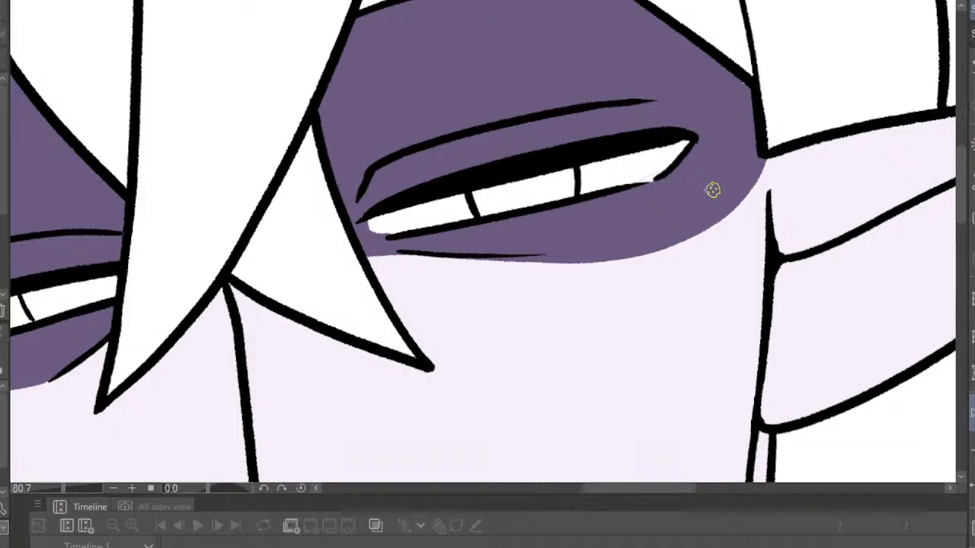
pyautogui.scroll(-10, 713, 188)
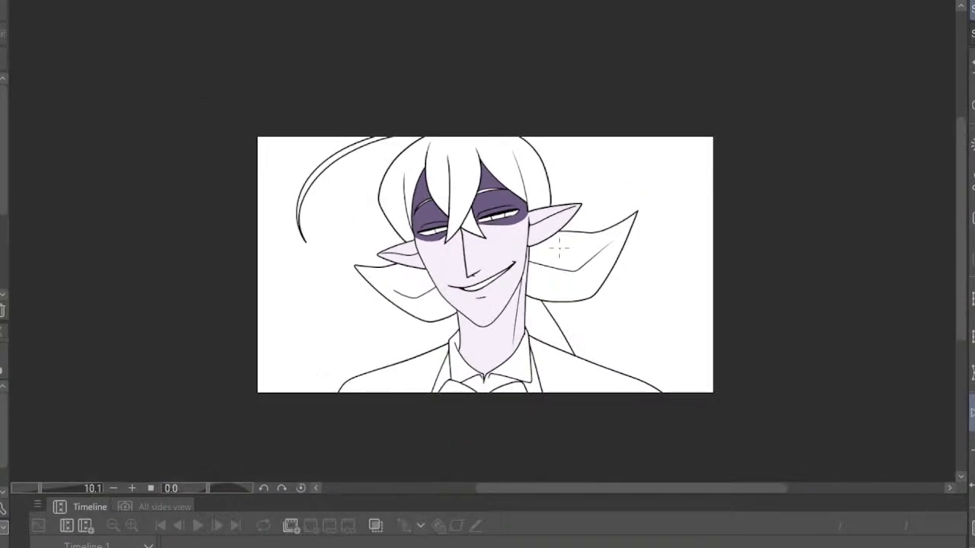
pyautogui.scroll(10, 398, 242)
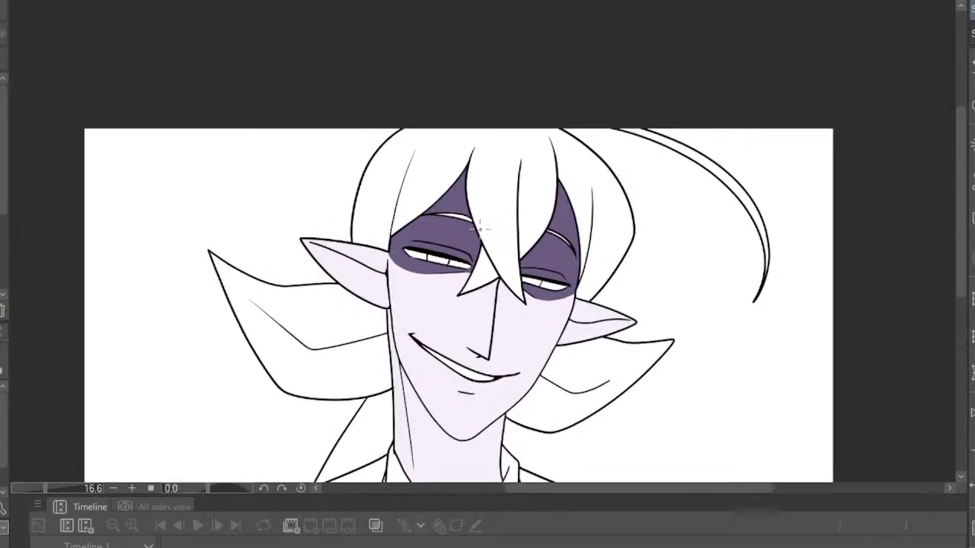
pyautogui.scroll(2, 398, 242)
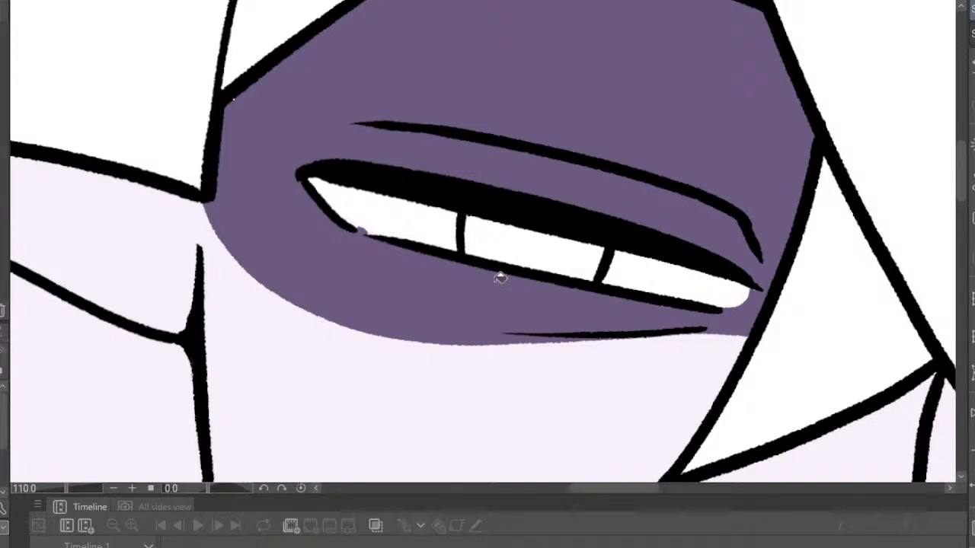
pyautogui.scroll(3, 338, 208)
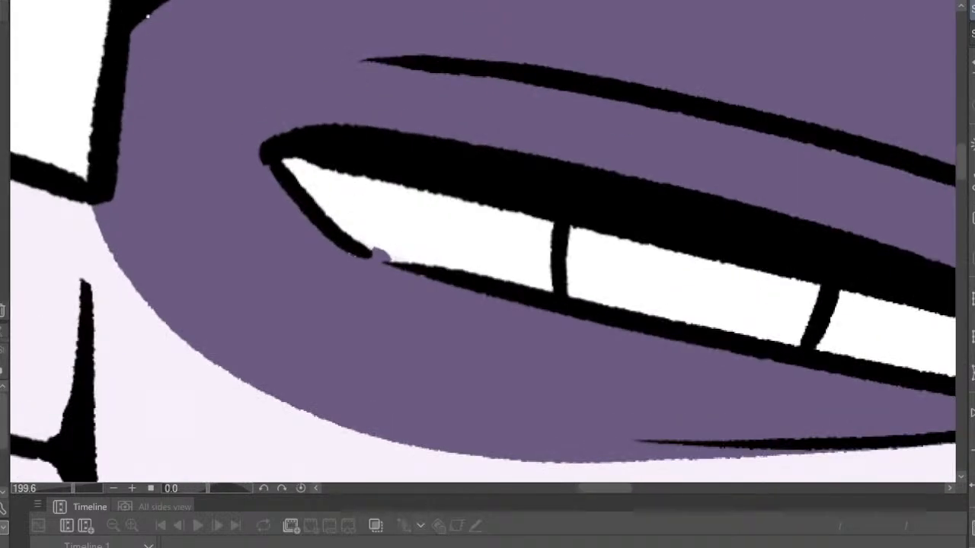
pyautogui.press('b')
pyautogui.moveTo(376, 241); pyautogui.dragTo(392, 242)
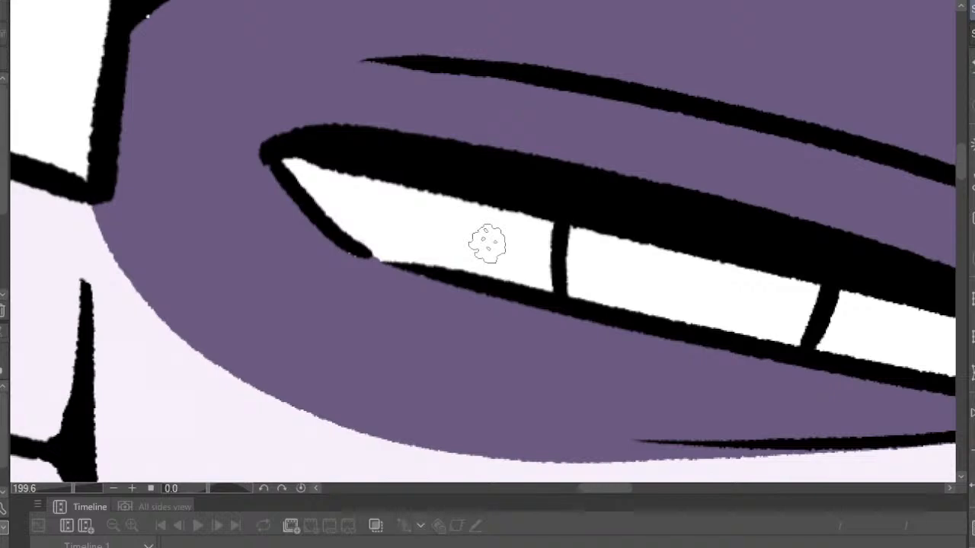
pyautogui.scroll(-8, 486, 243)
pyautogui.scroll(3, 627, 166)
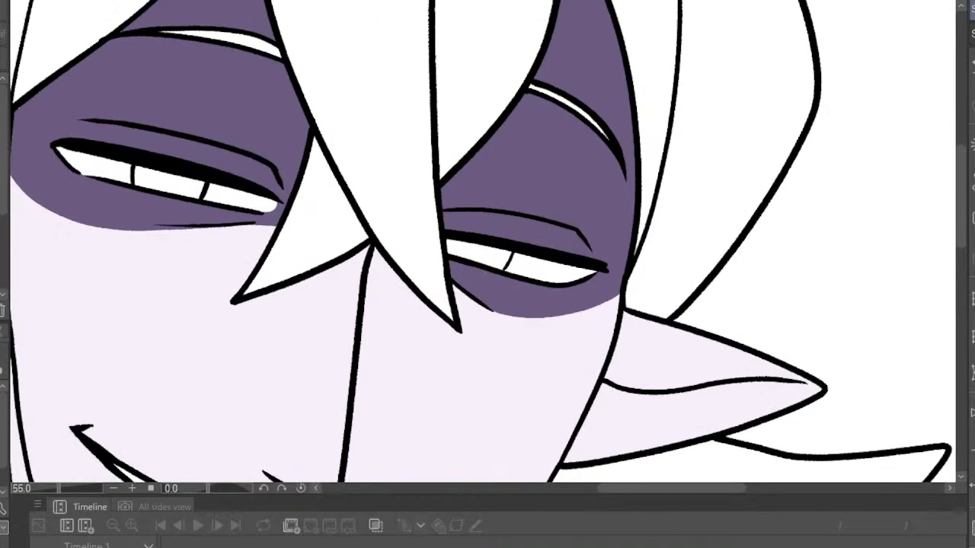
# Sample the green iris colour from the reference drawing and fill both irises of the smiling character
pyautogui.scroll(-6, 568, 270)
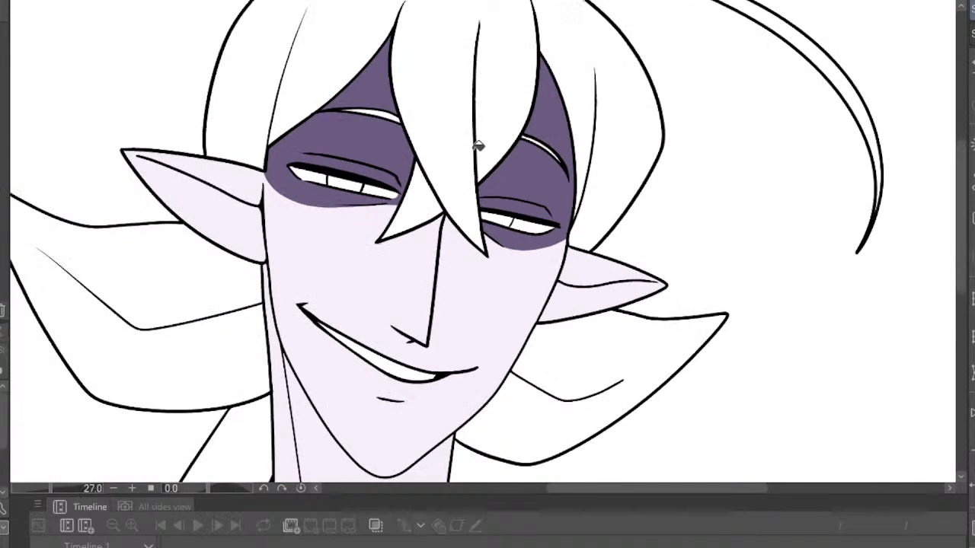
pyautogui.scroll(2, 571, 157)
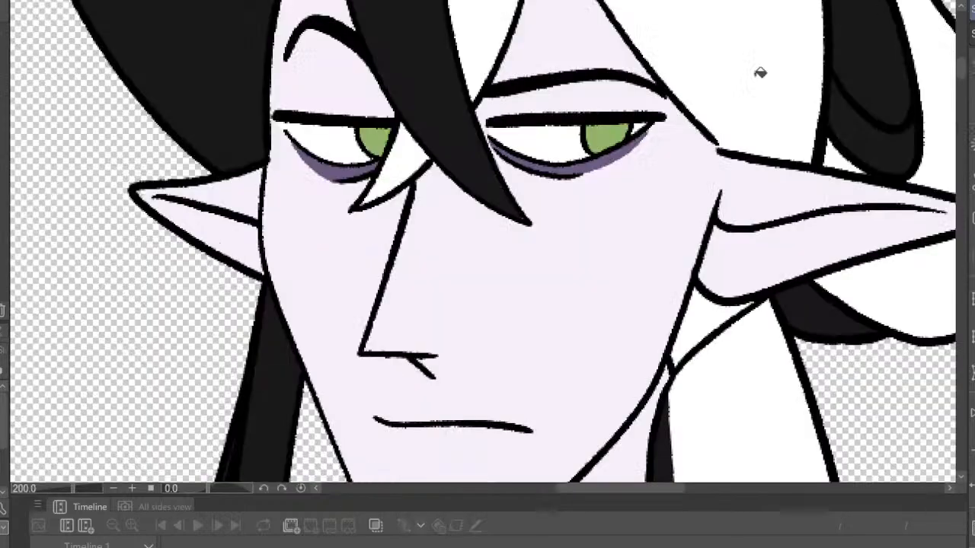
pyautogui.scroll(3, 599, 135)
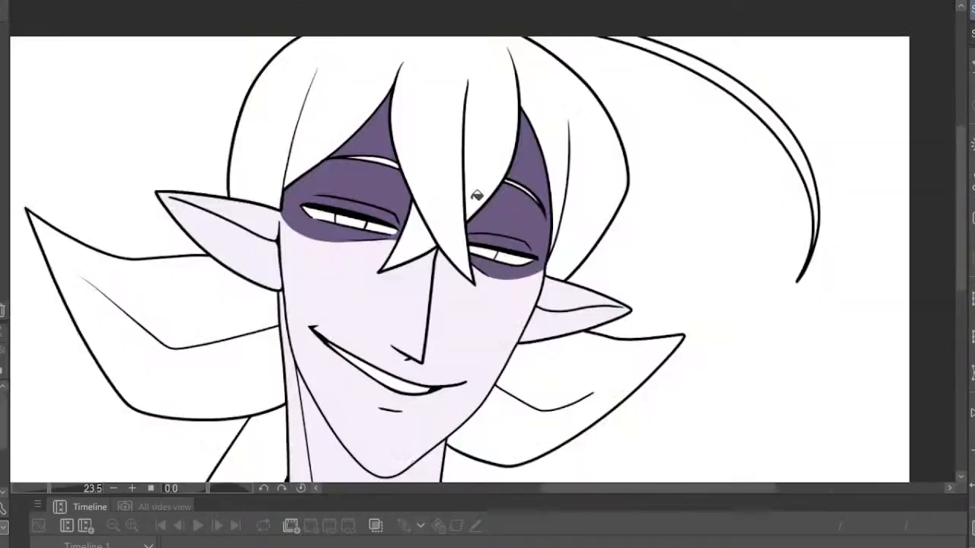
pyautogui.scroll(3, 328, 179)
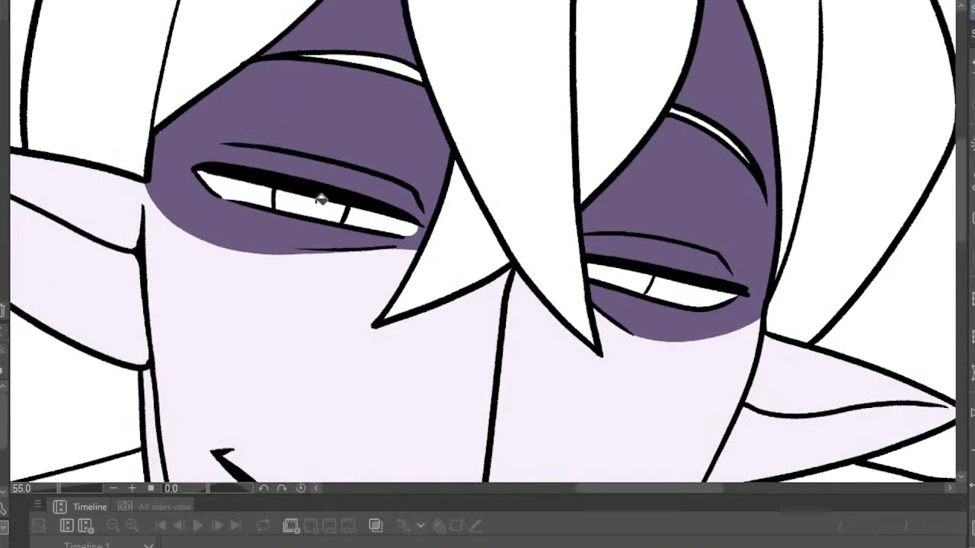
pyautogui.click(321, 200)
pyautogui.click(636, 281)
pyautogui.scroll(-2, 509, 150)
pyautogui.scroll(-2, 509, 150)
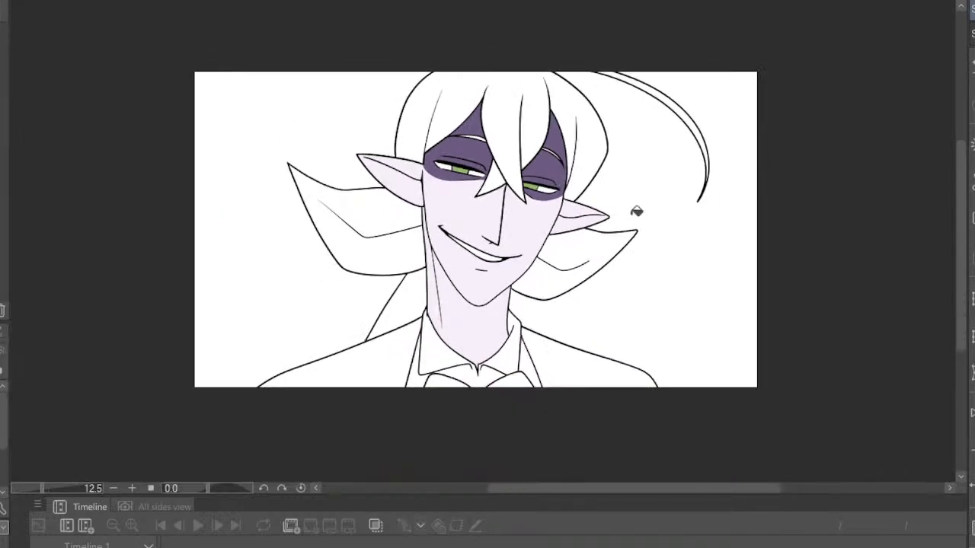
# Flip the view back horizontally and compare the eye colouring with the reference drawing
pyautogui.click(972, 415)
pyautogui.scroll(-1, 313, 115)
pyautogui.scroll(5, 370, 71)
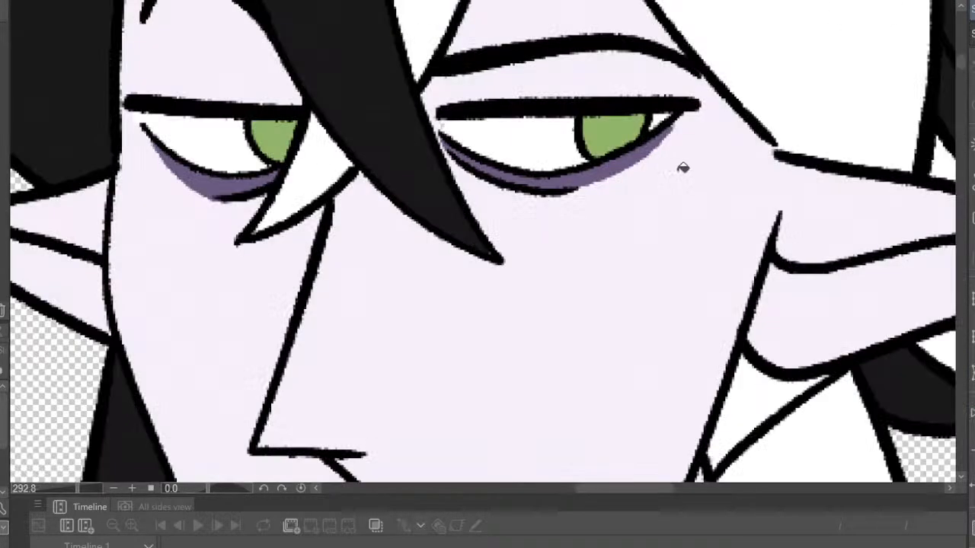
pyautogui.scroll(-1, 681, 163)
pyautogui.scroll(1, 481, 135)
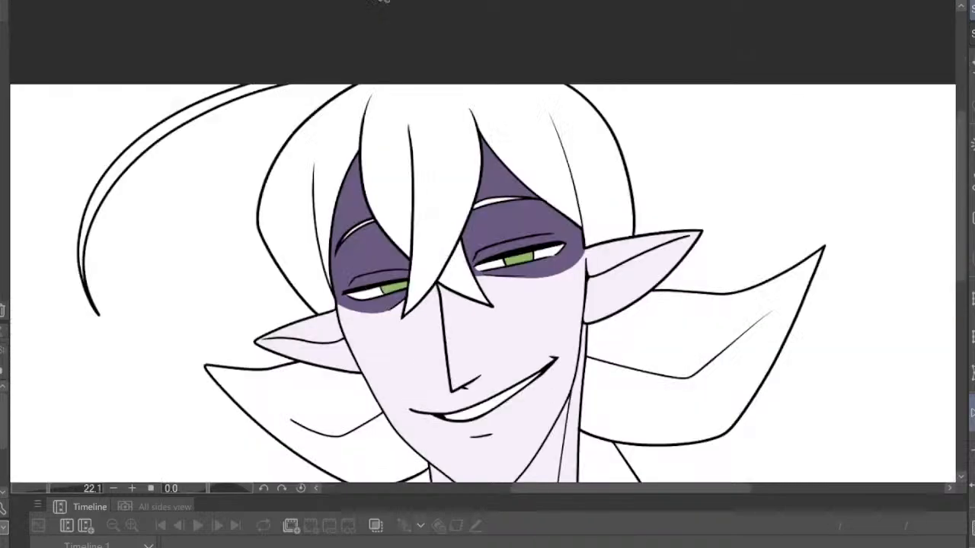
# Extend the centre hair parting line up to the canvas edge and fill the dark half of the hair with near-black
pyautogui.scroll(3, 130, 166)
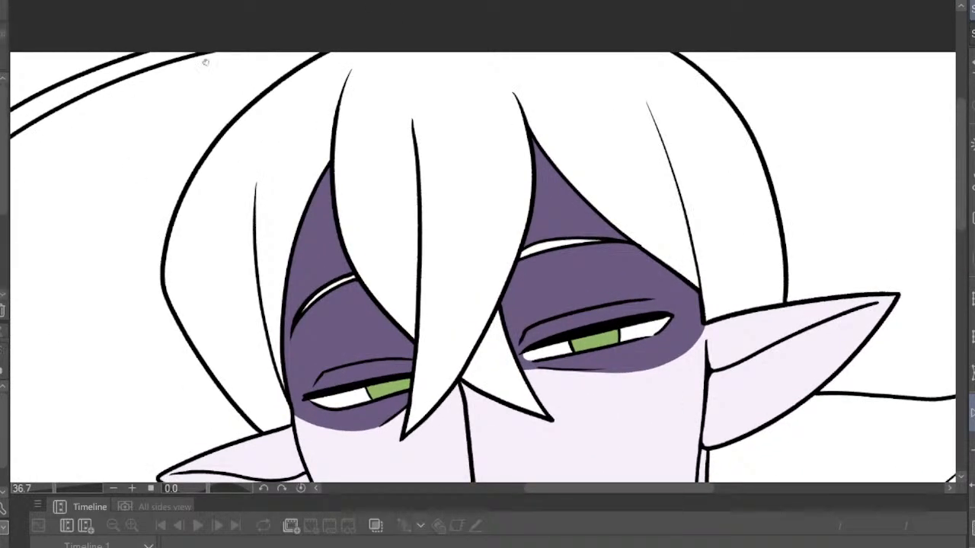
pyautogui.scroll(1, 369, 48)
pyautogui.moveTo(428, 162); pyautogui.dragTo(426, 60)
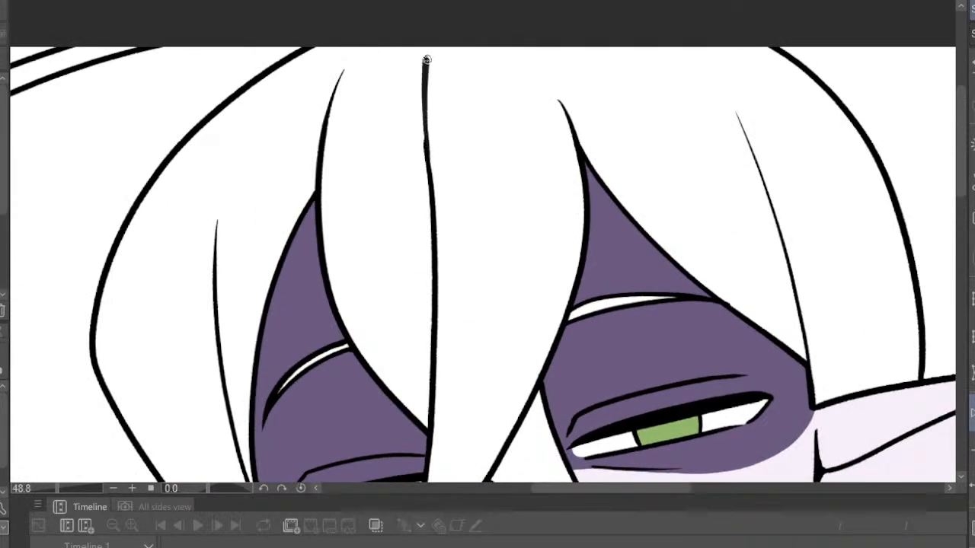
pyautogui.click(398, 128)
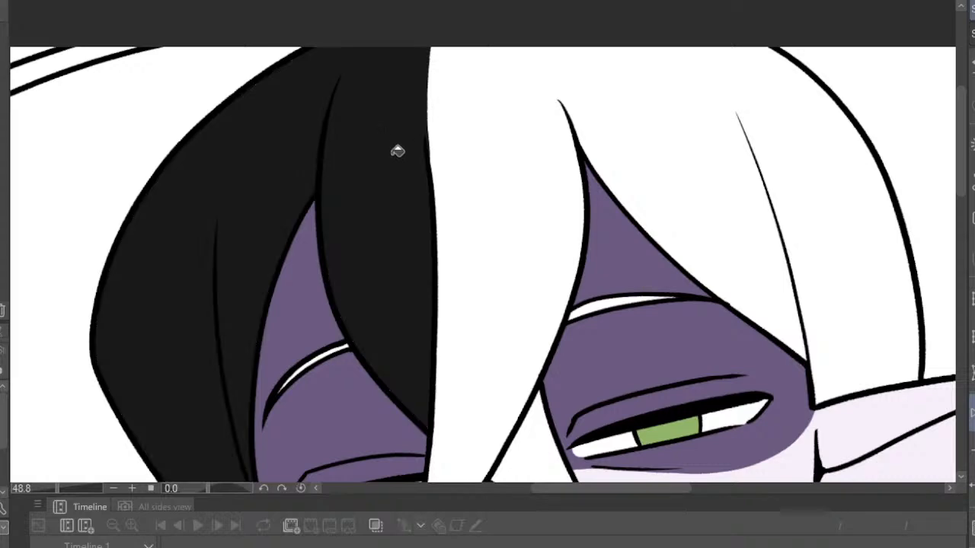
pyautogui.scroll(-5, 392, 153)
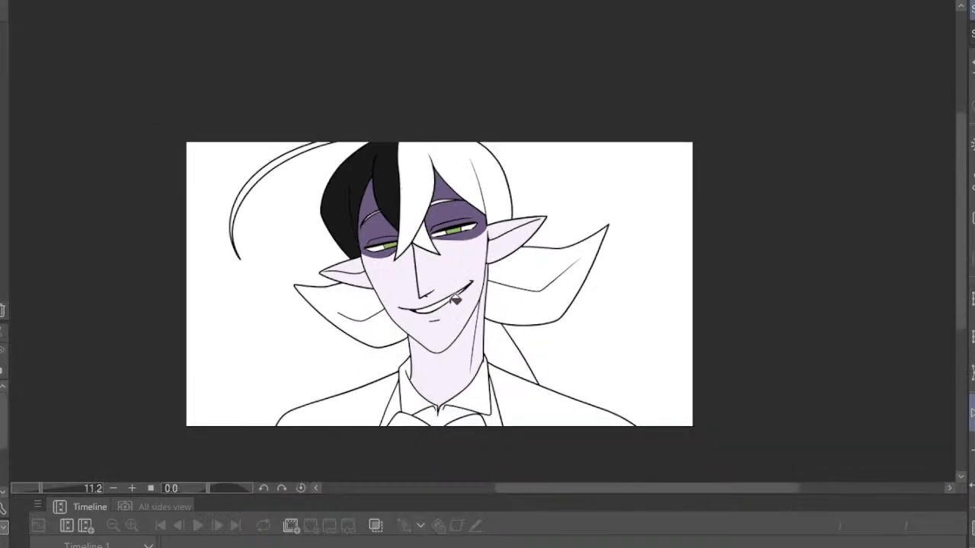
# Fill the eyebrow beside the dark half of the hair with near-black, including the leftover white sliver at its tip
pyautogui.scroll(5, 348, 190)
pyautogui.scroll(5, 335, 147)
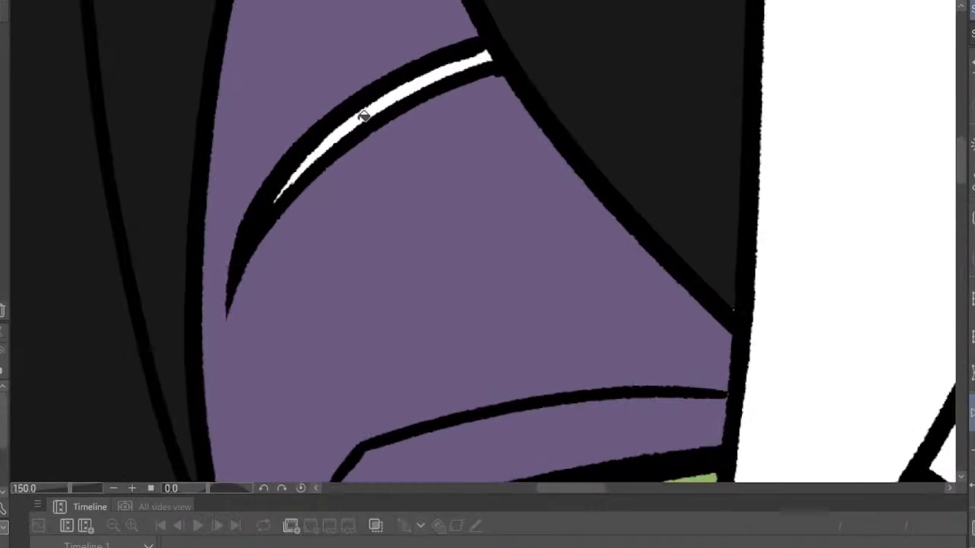
pyautogui.click(364, 114)
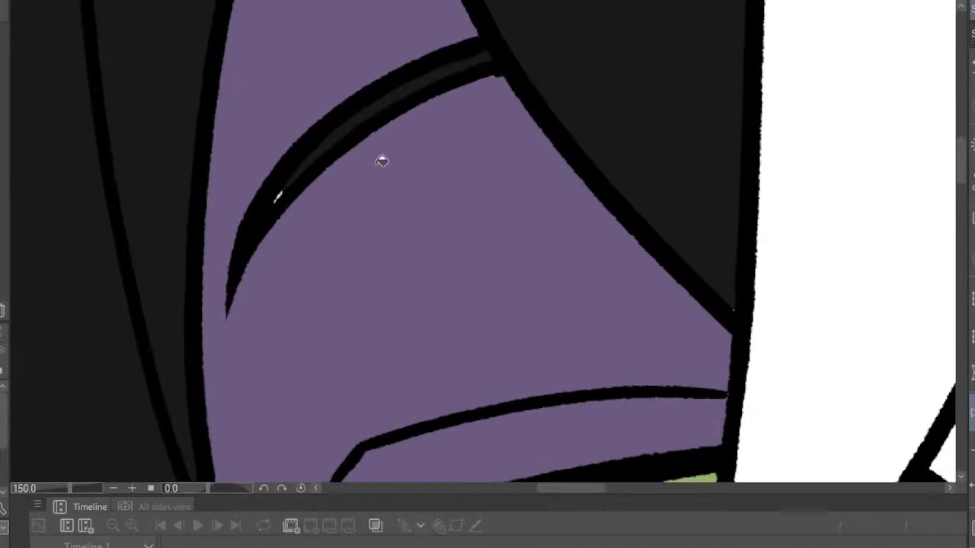
pyautogui.click(277, 199)
pyautogui.scroll(-3, 349, 135)
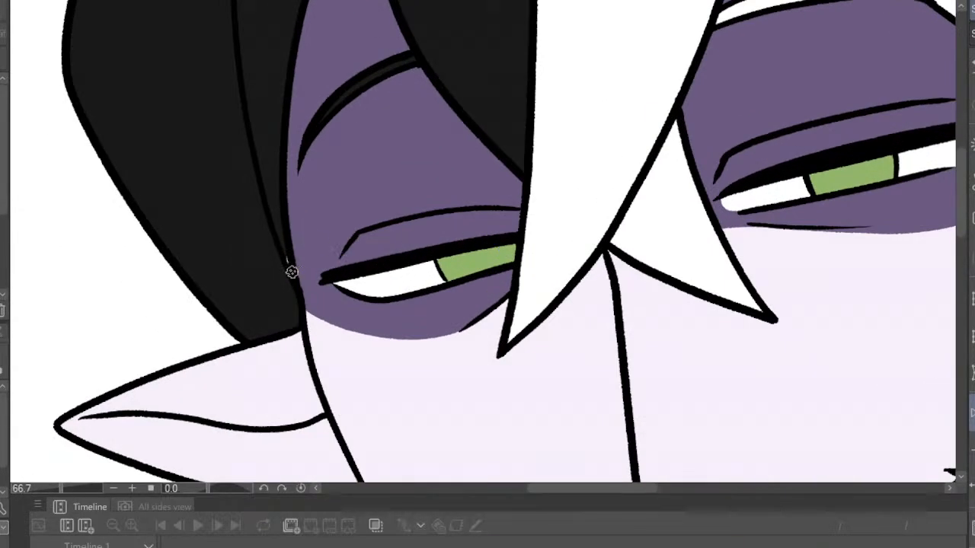
pyautogui.scroll(-5, 302, 244)
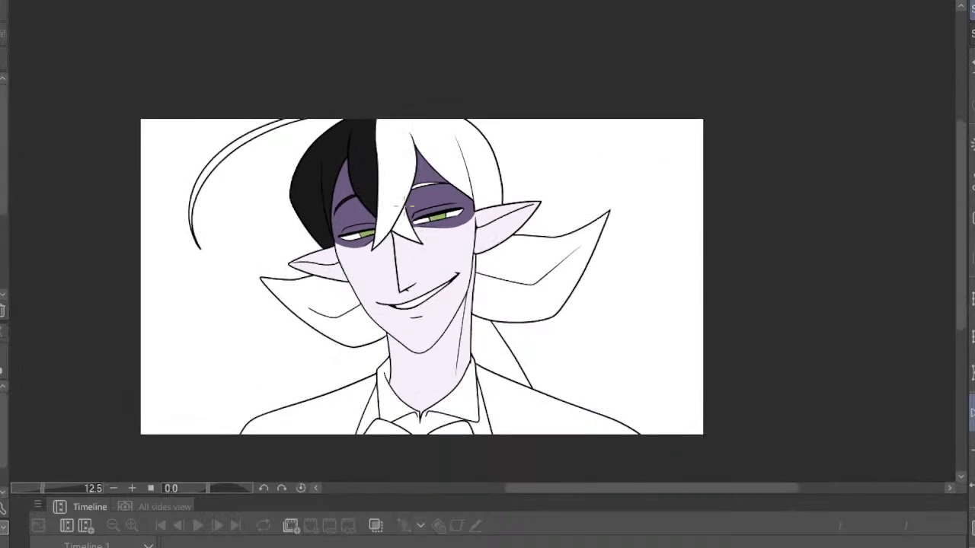
# Fill the long curved strand arching away from the head with near-black
pyautogui.scroll(2, 301, 245)
pyautogui.scroll(1, 224, 116)
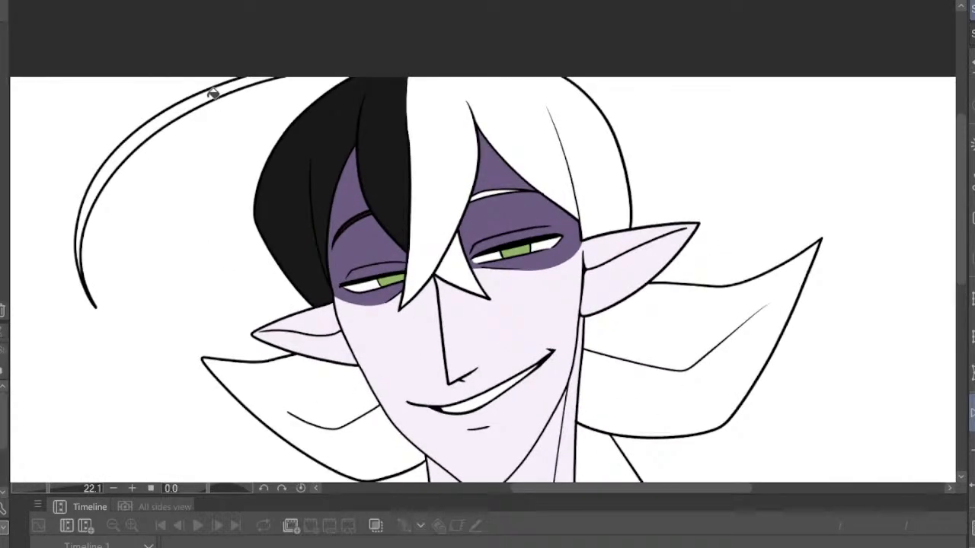
pyautogui.scroll(-3, 217, 99)
# Draw a dividing line in the hair behind the neck and fill the narrow section next to the neck with near-black
pyautogui.scroll(3, 523, 294)
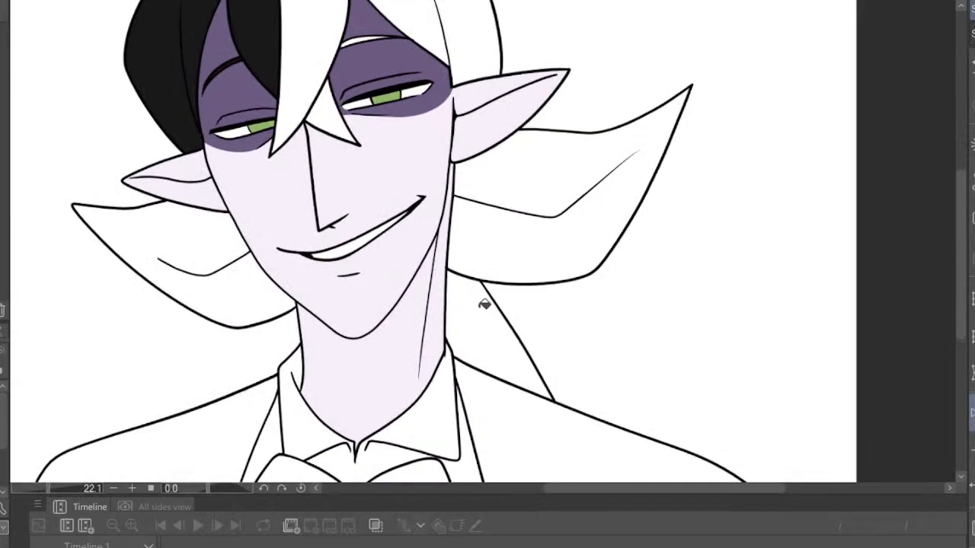
pyautogui.click(486, 305)
pyautogui.hotkey('ctrl', 'z')
pyautogui.scroll(2, 565, 335)
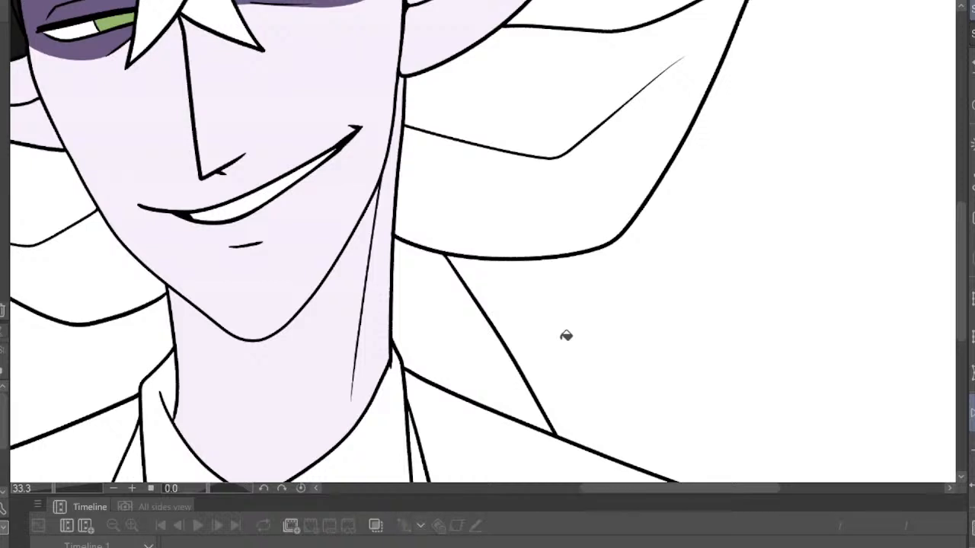
pyautogui.moveTo(390, 265); pyautogui.dragTo(422, 360)
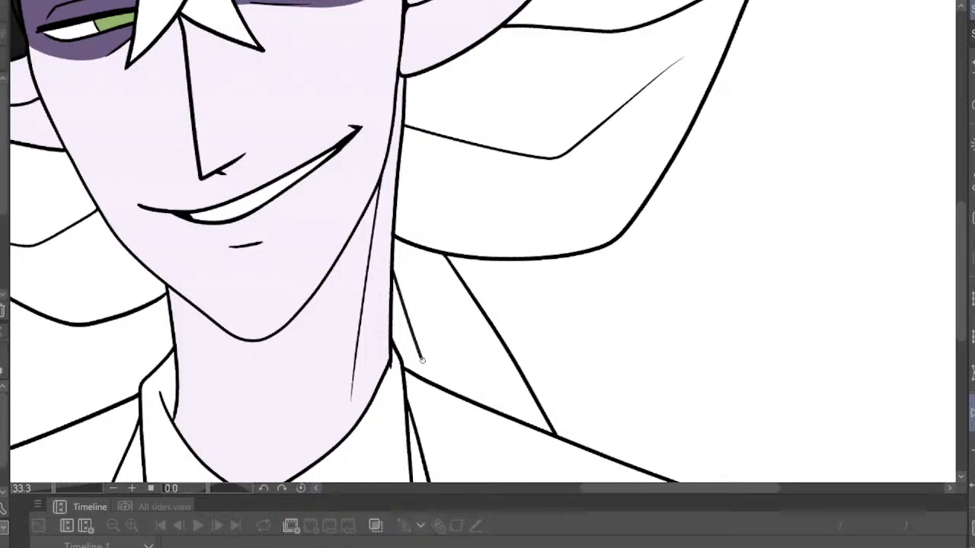
pyautogui.hotkey('ctrl', 'z')
pyautogui.moveTo(392, 279); pyautogui.dragTo(414, 353)
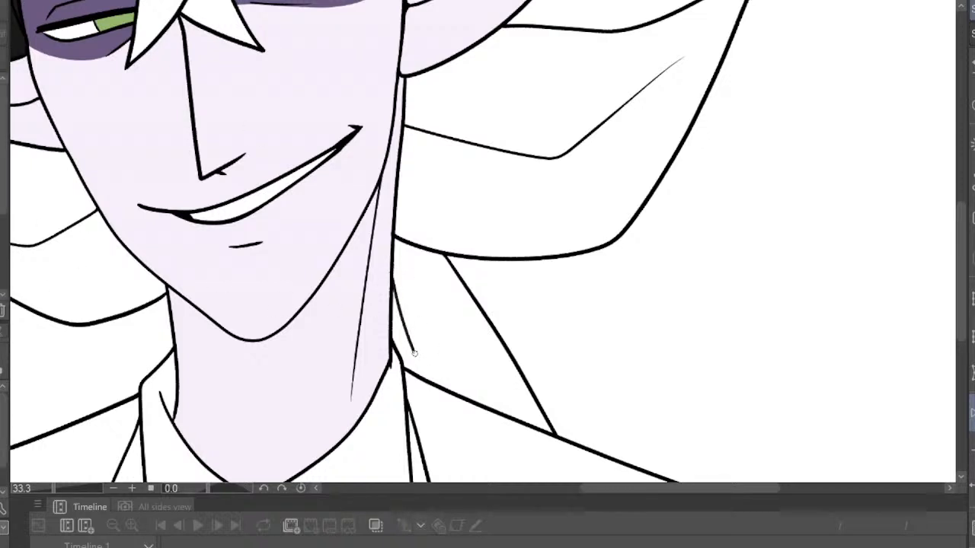
pyautogui.press('g')
pyautogui.click(399, 322)
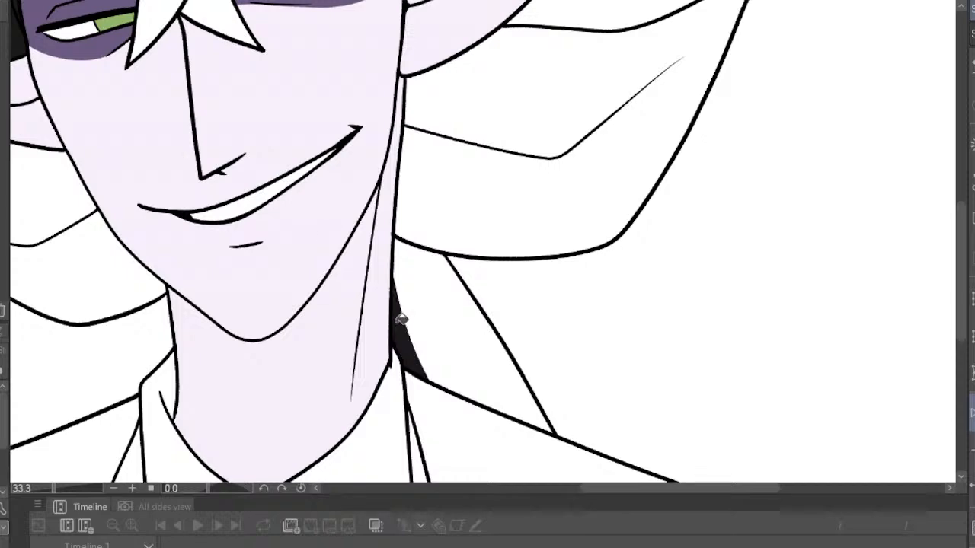
# Fill the short pointed bang above the nose with near-black
pyautogui.scroll(-5, 430, 283)
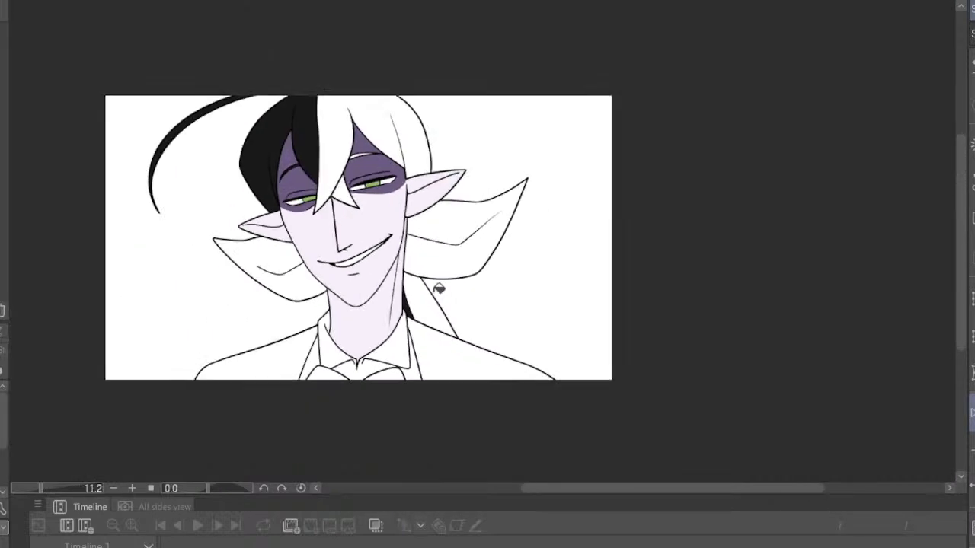
pyautogui.scroll(4, 430, 283)
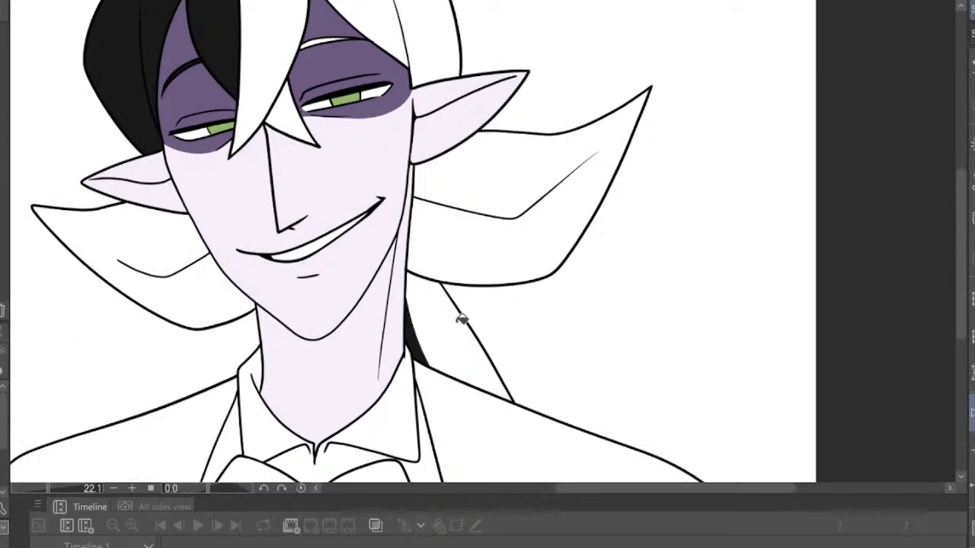
pyautogui.scroll(-6, 466, 315)
pyautogui.scroll(5, 388, 141)
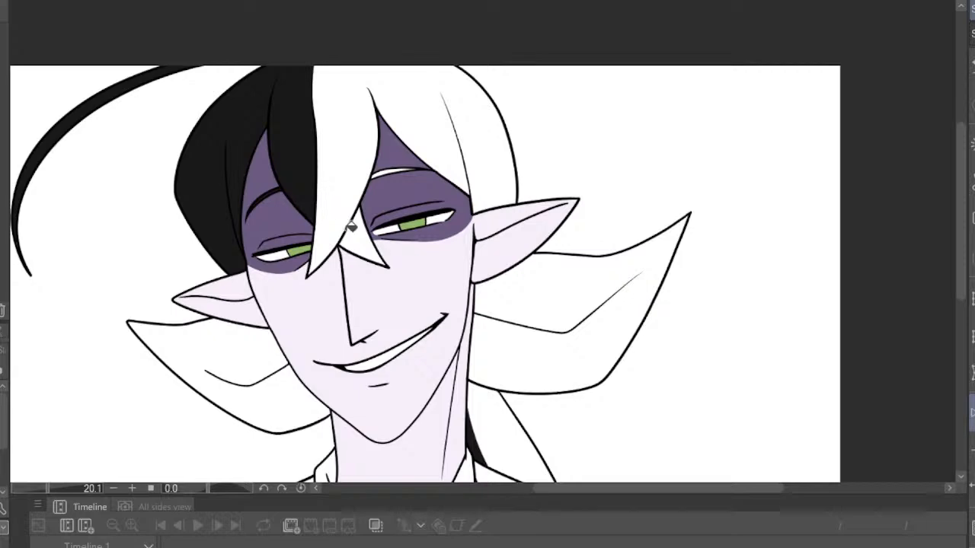
pyautogui.scroll(-3, 352, 226)
pyautogui.scroll(4, 348, 187)
pyautogui.scroll(1, 348, 186)
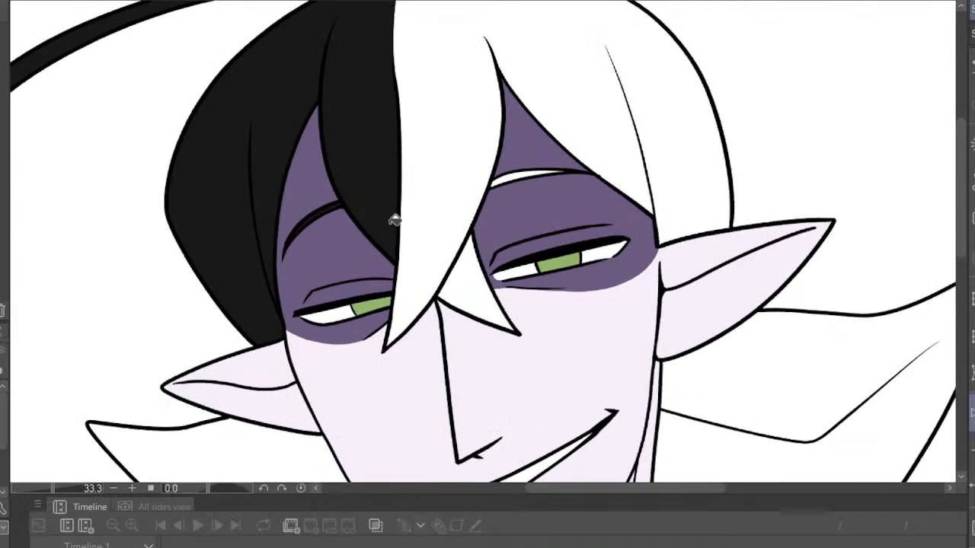
# Fill the two large pointed shapes behind the head, below the ears, with light orange
pyautogui.scroll(-4, 483, 279)
pyautogui.scroll(4, 545, 209)
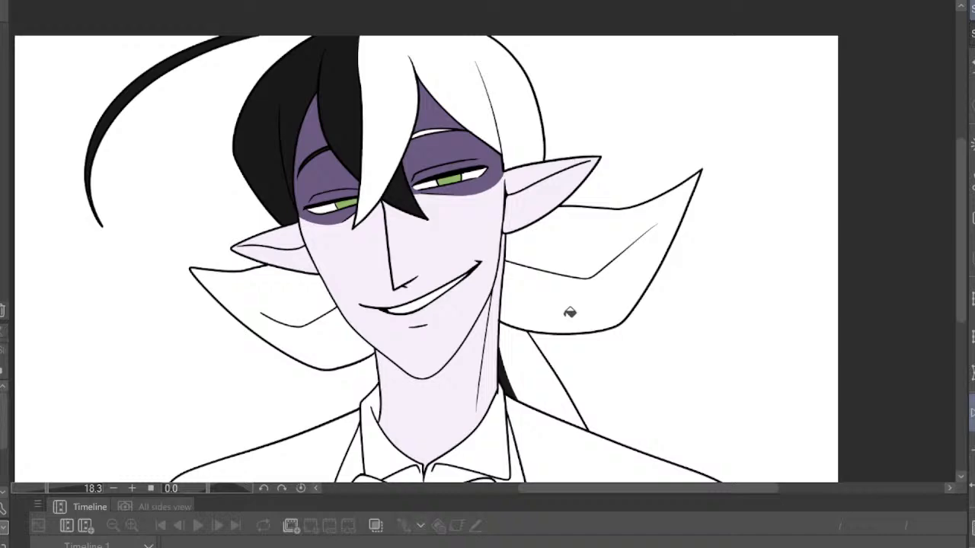
pyautogui.click(580, 254)
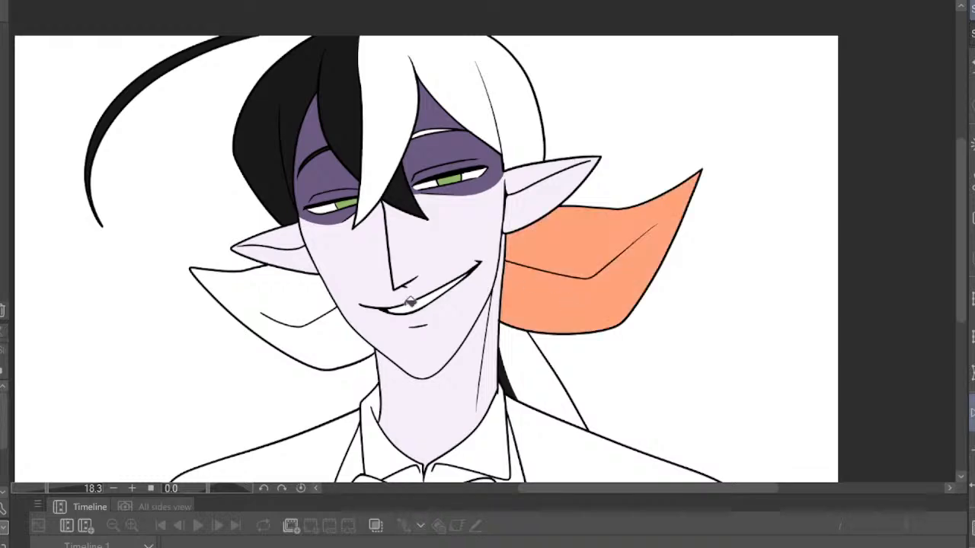
pyautogui.click(341, 331)
pyautogui.scroll(-5, 341, 331)
pyautogui.scroll(6, 472, 274)
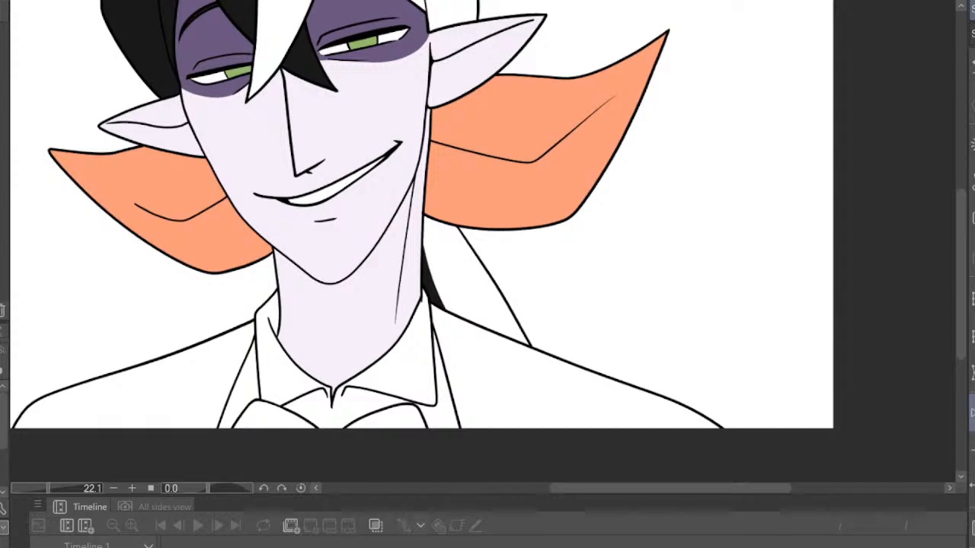
pyautogui.scroll(2, 325, 199)
pyautogui.scroll(-4, 321, 195)
pyautogui.scroll(3, 491, 304)
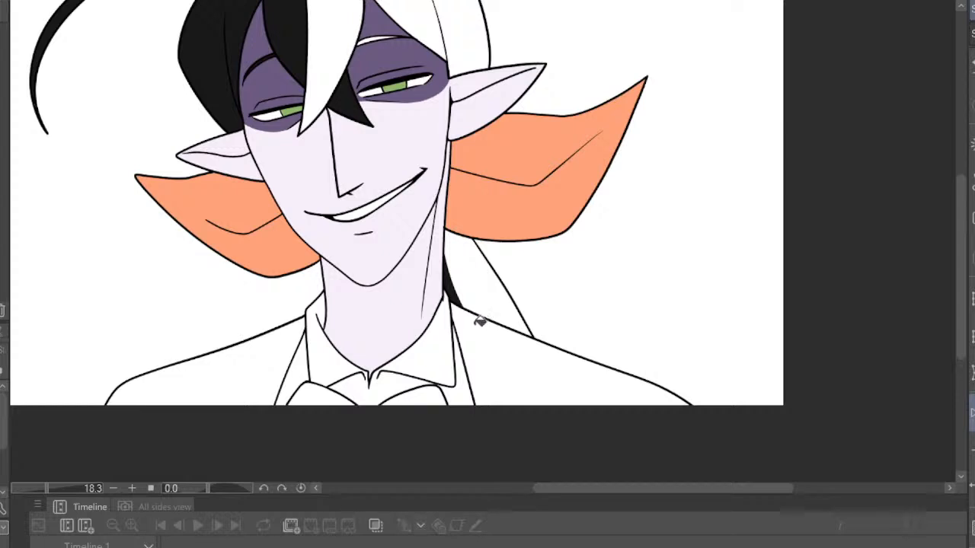
pyautogui.scroll(-4, 475, 322)
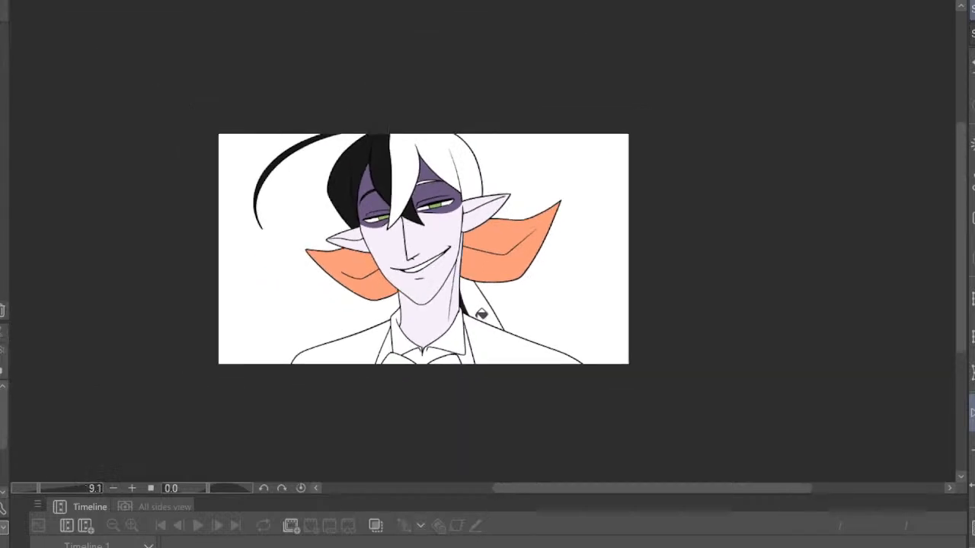
pyautogui.scroll(4, 480, 309)
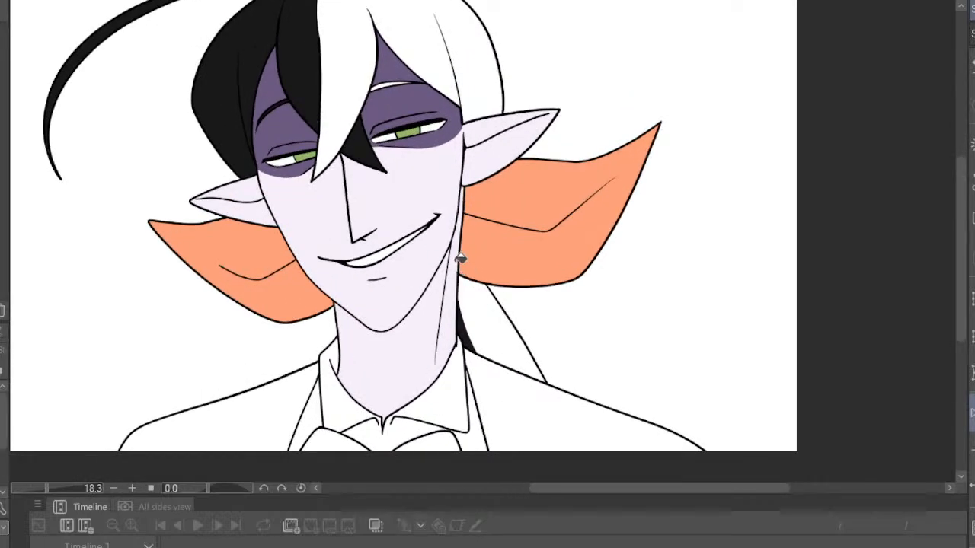
pyautogui.scroll(-1, 460, 259)
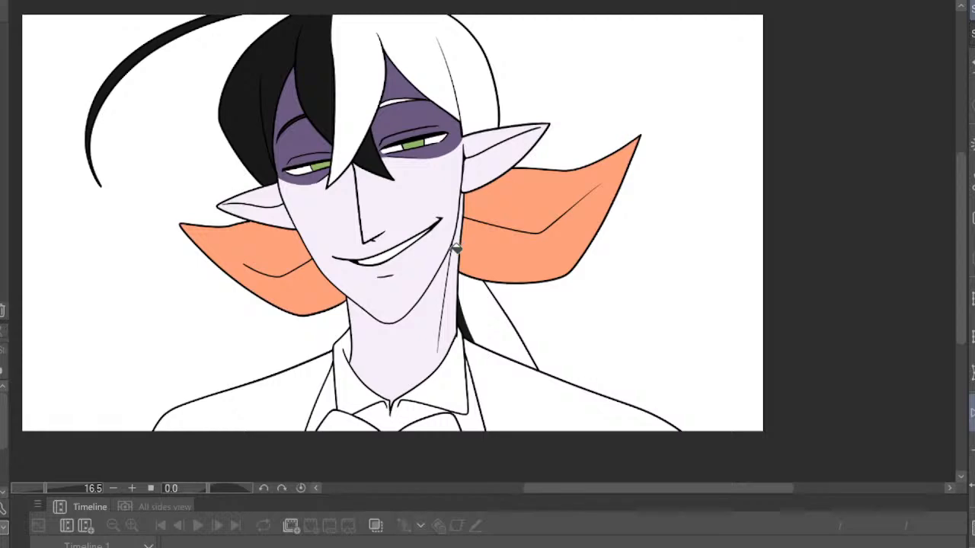
# Sample the near-black from the pointed bang and fill the remaining white eyebrow with it
pyautogui.scroll(5, 450, 266)
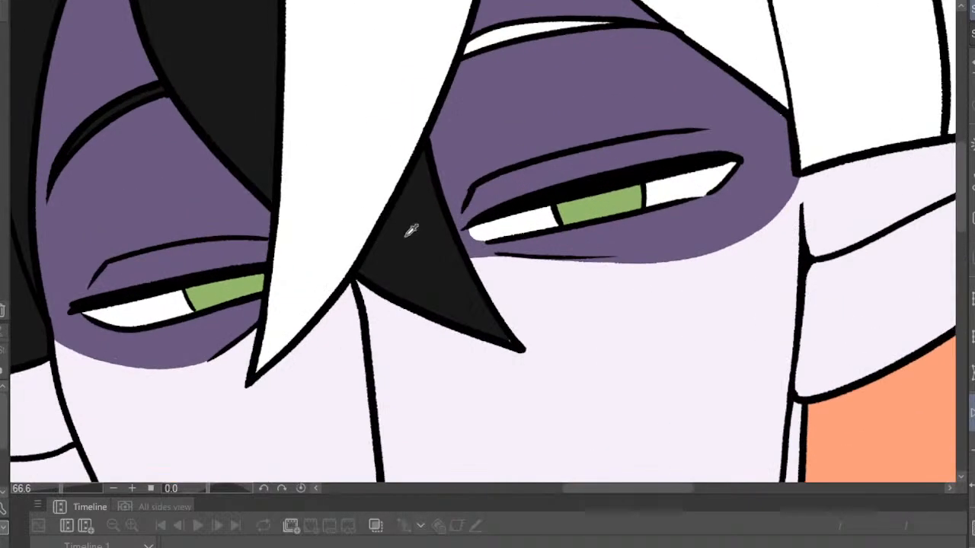
pyautogui.scroll(-4, 564, 46)
pyautogui.scroll(5, 621, 84)
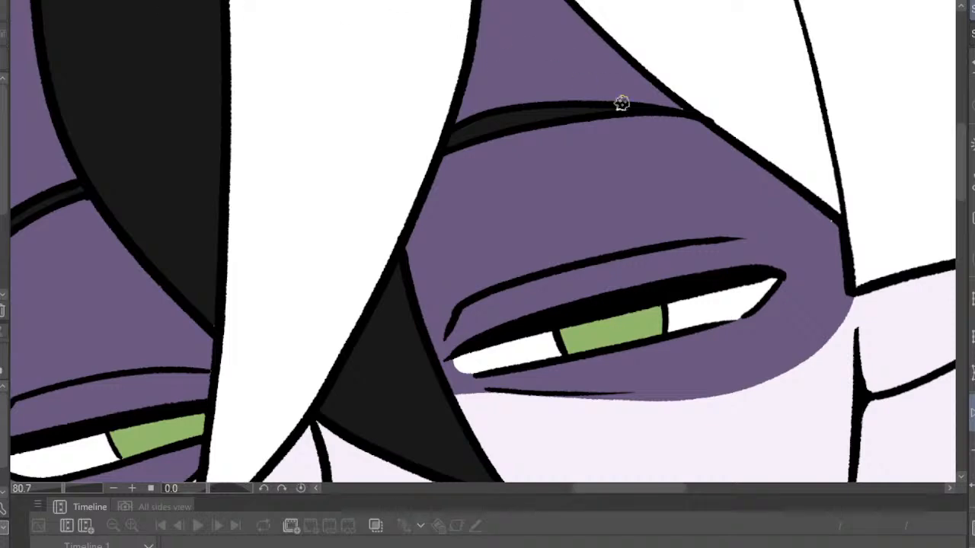
pyautogui.scroll(-6, 656, 127)
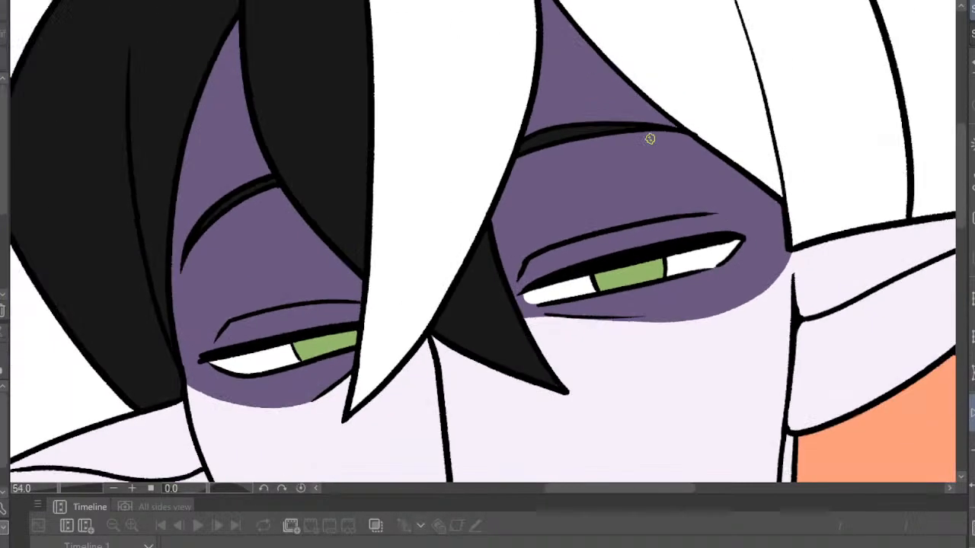
# Examine the flat colours on the head and the uncoloured collar, jacket and hair behind the neck
pyautogui.scroll(-2, 694, 200)
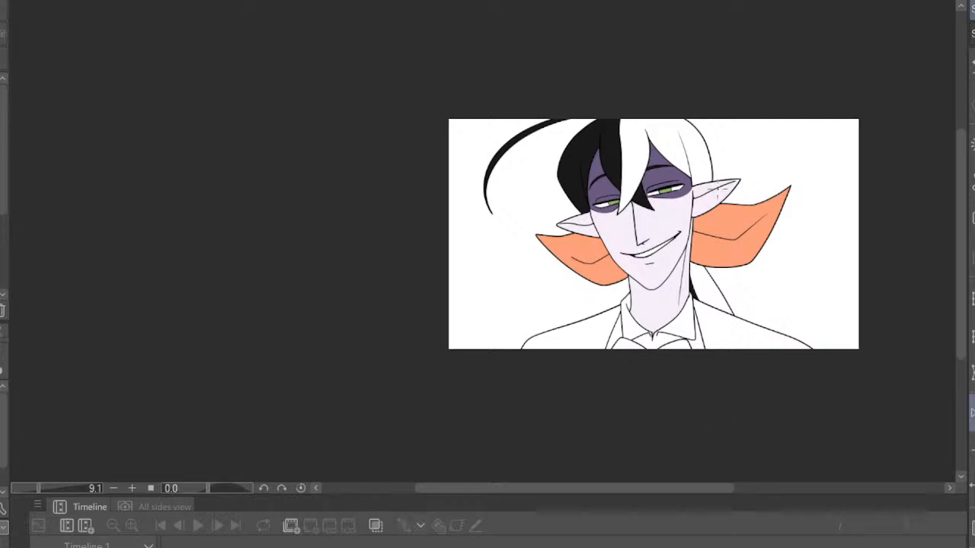
pyautogui.scroll(5, 690, 214)
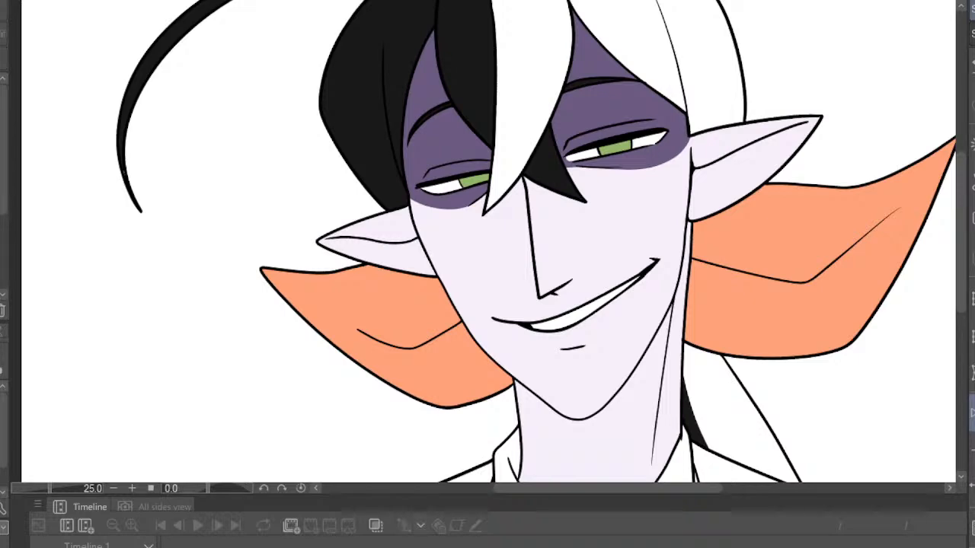
pyautogui.scroll(-5, 478, 289)
pyautogui.scroll(4, 487, 285)
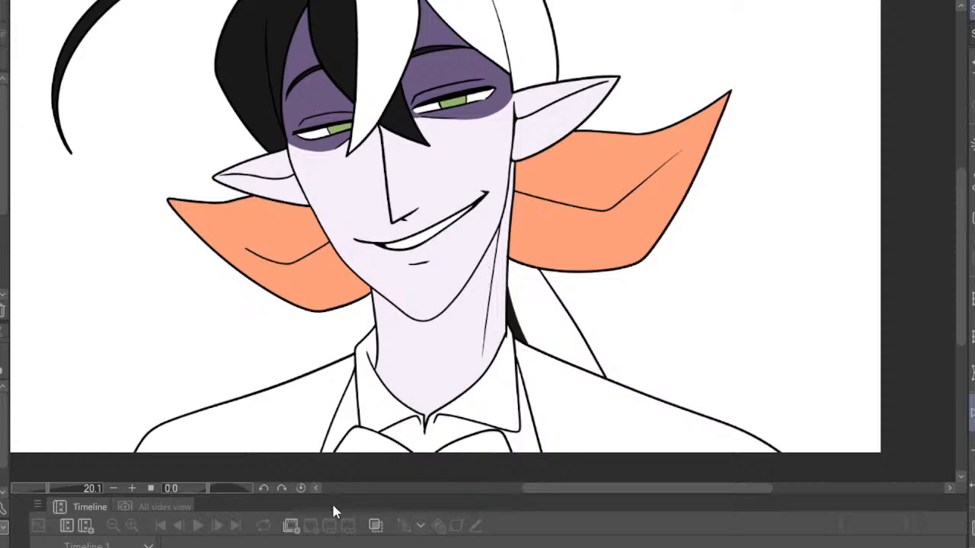
pyautogui.scroll(-1, 548, 300)
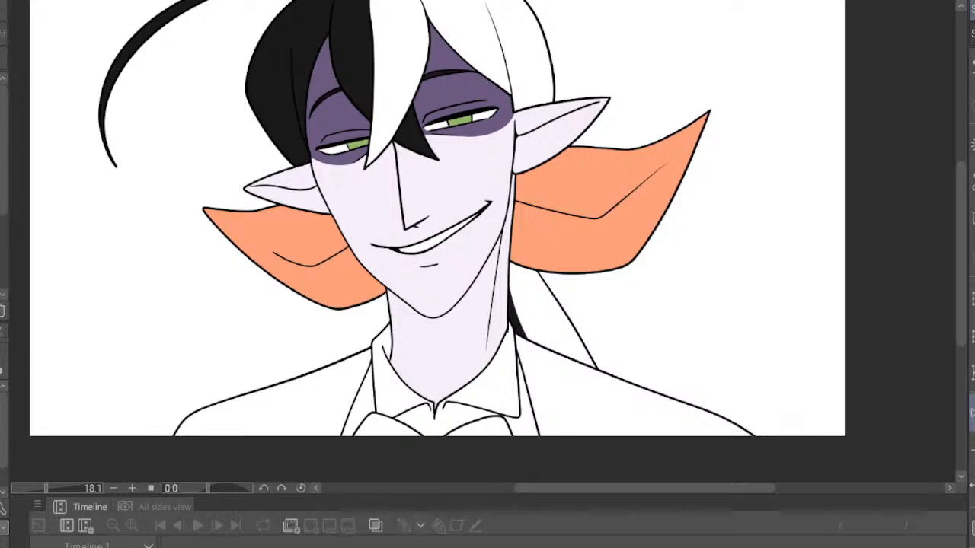
pyautogui.scroll(-3, 525, 261)
pyautogui.scroll(6, 524, 261)
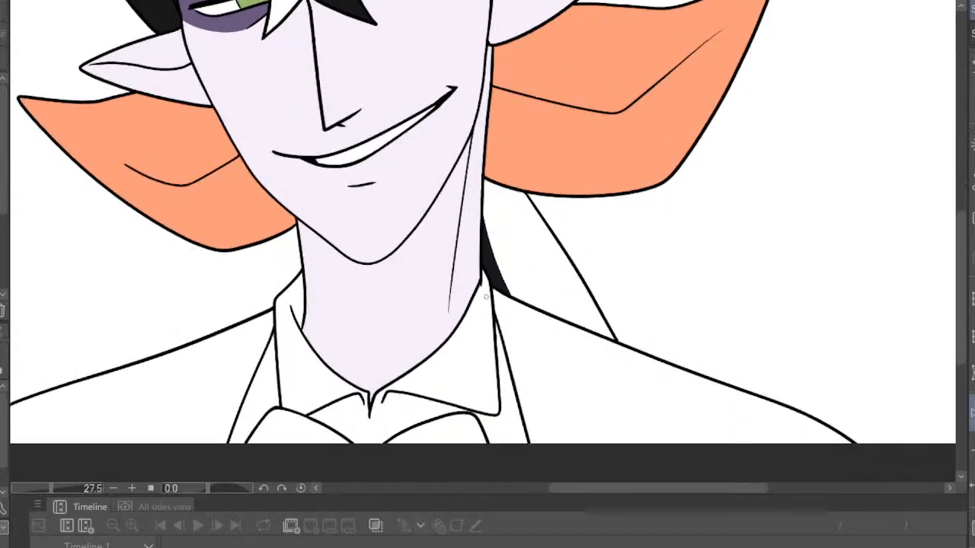
pyautogui.scroll(-5, 522, 252)
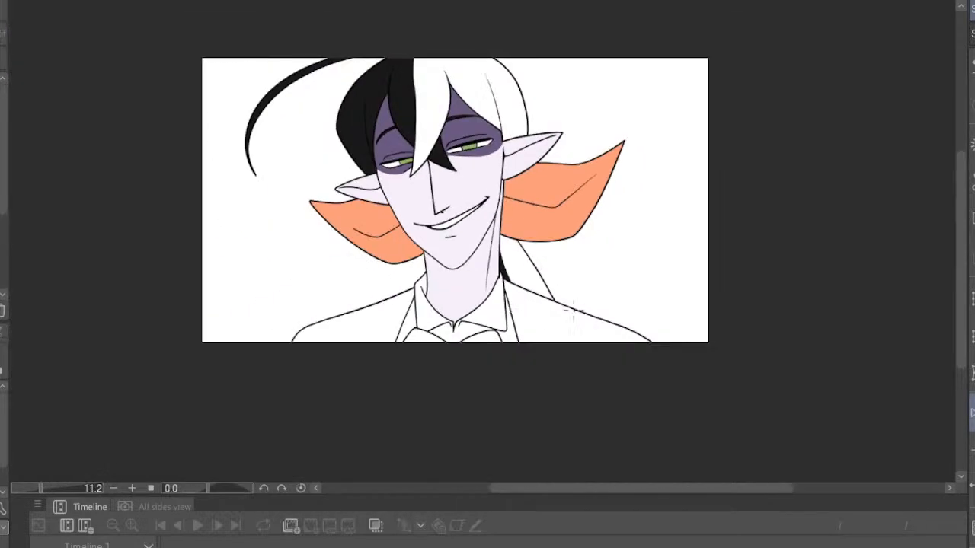
pyautogui.scroll(3, 522, 251)
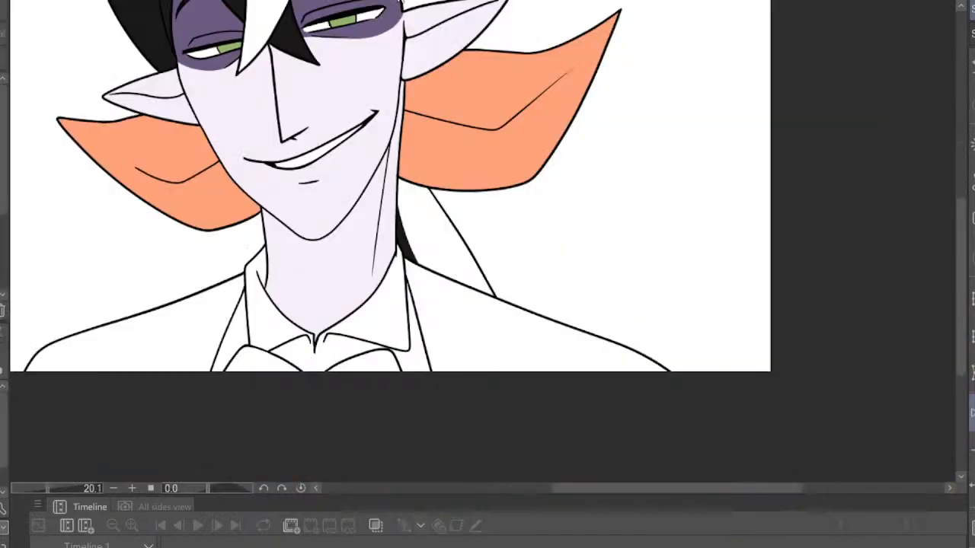
# Fill the jacket on both sides of the collar with dark red
pyautogui.click(427, 312)
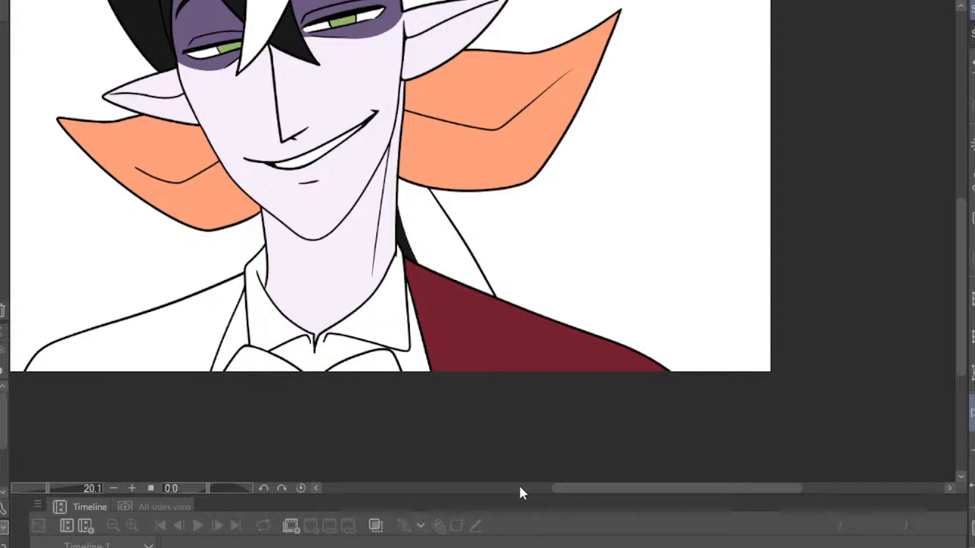
pyautogui.scroll(-4, 450, 325)
pyautogui.scroll(5, 415, 251)
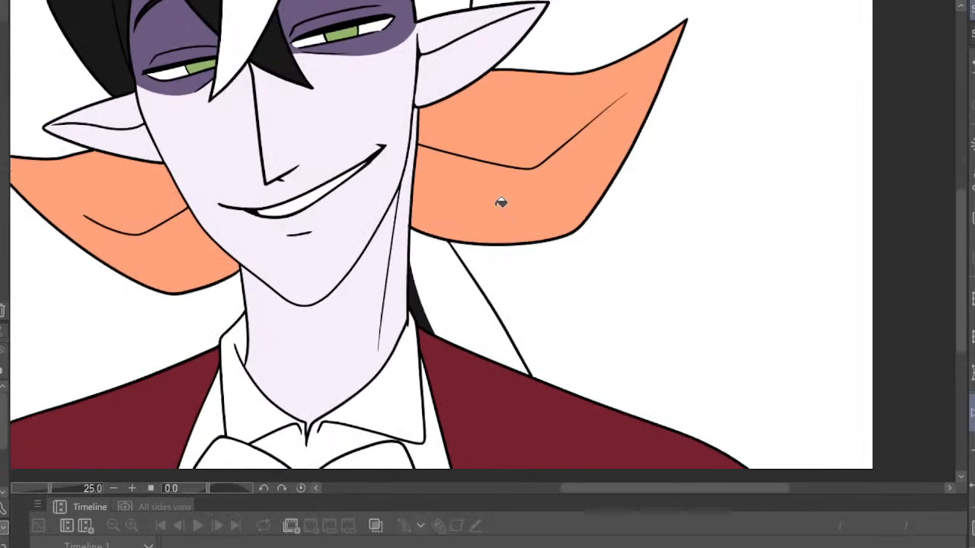
# Fill both visible halves of the bow tie with light orange
pyautogui.click(381, 453)
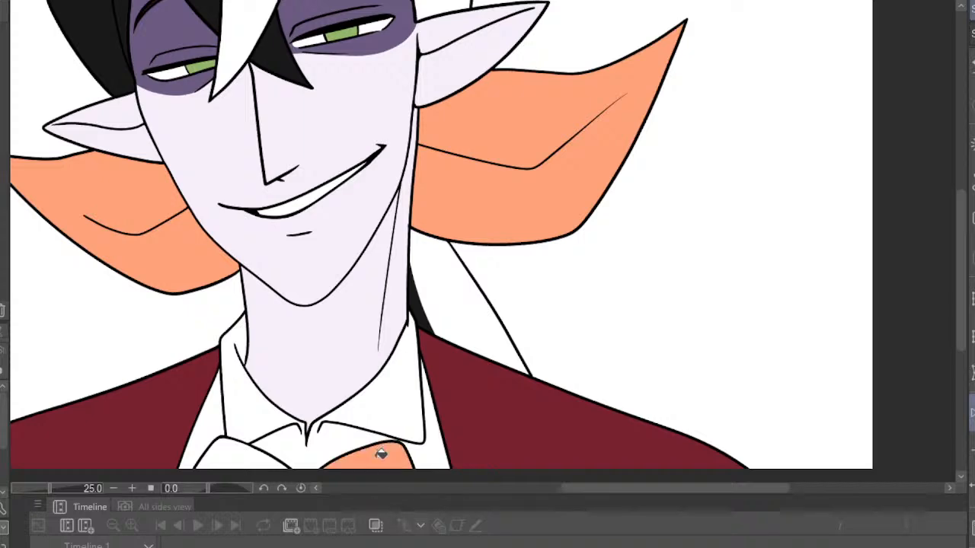
pyautogui.click(248, 460)
pyautogui.scroll(-3, 410, 435)
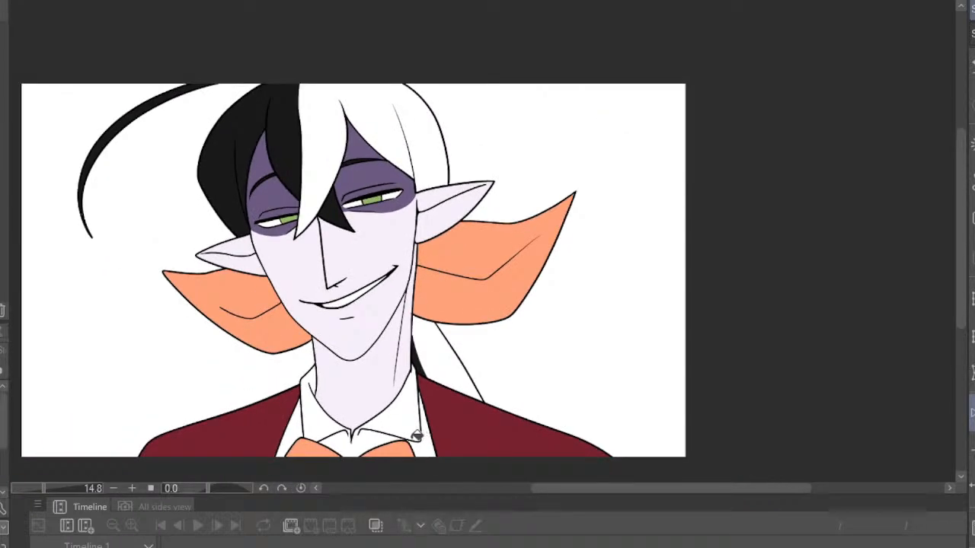
# Examine the coloured head, jacket and bow tie alongside the still uncoloured collar and shirt
pyautogui.scroll(1, 417, 434)
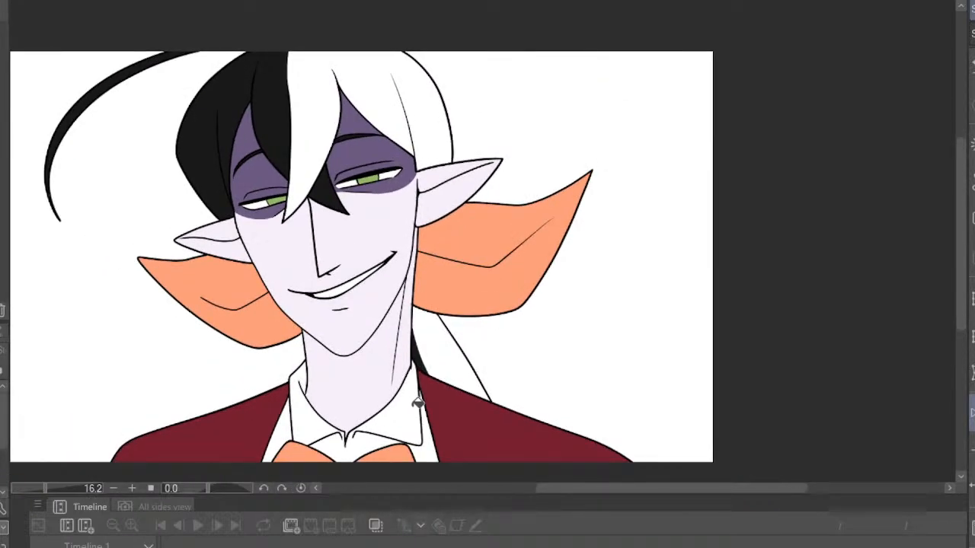
pyautogui.scroll(-1, 417, 402)
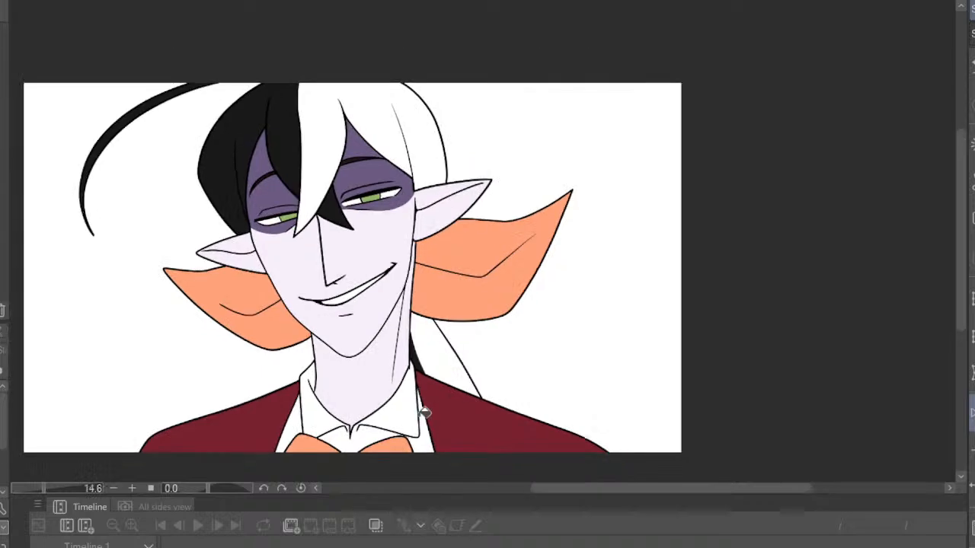
pyautogui.scroll(5, 415, 396)
pyautogui.scroll(-4, 411, 389)
pyautogui.scroll(3, 402, 366)
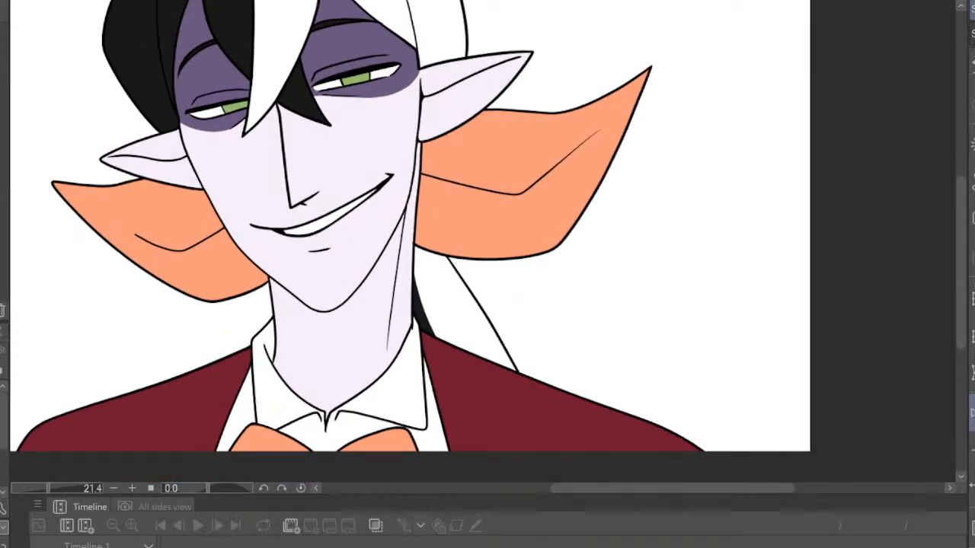
pyautogui.scroll(-3, 357, 259)
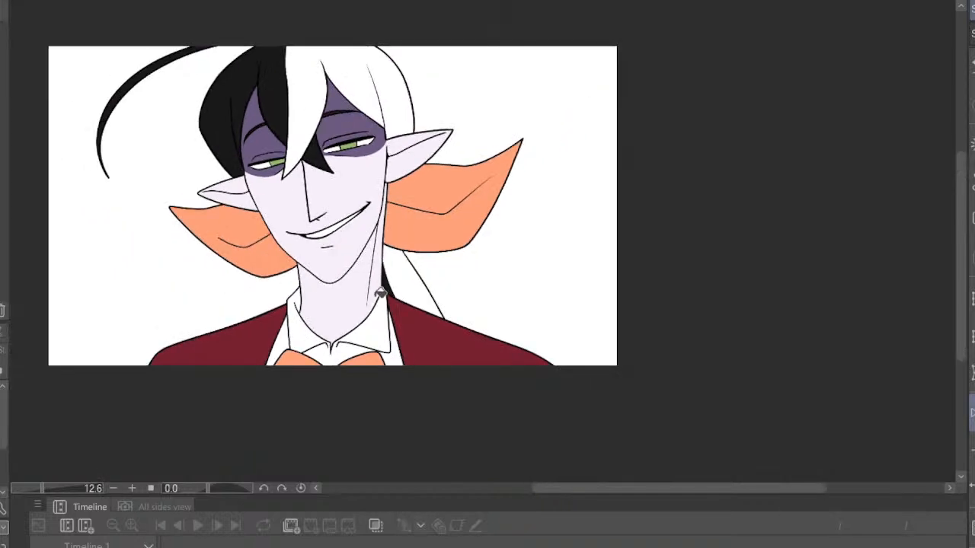
pyautogui.scroll(3, 372, 245)
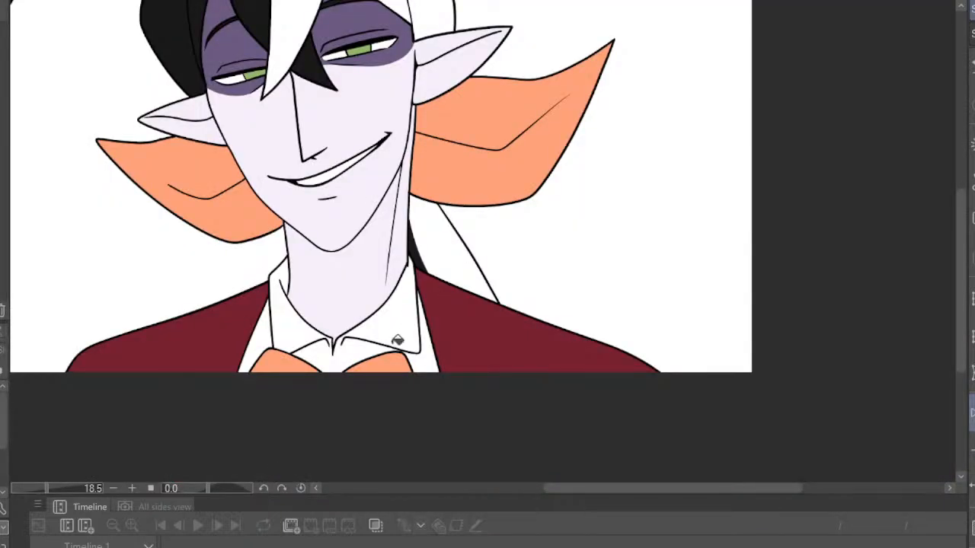
pyautogui.scroll(2, 392, 344)
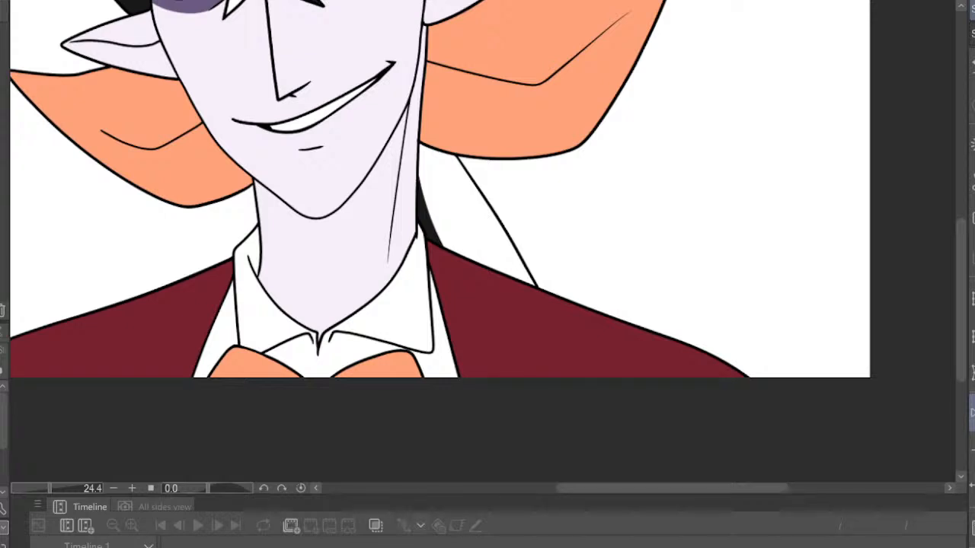
pyautogui.scroll(3, 368, 245)
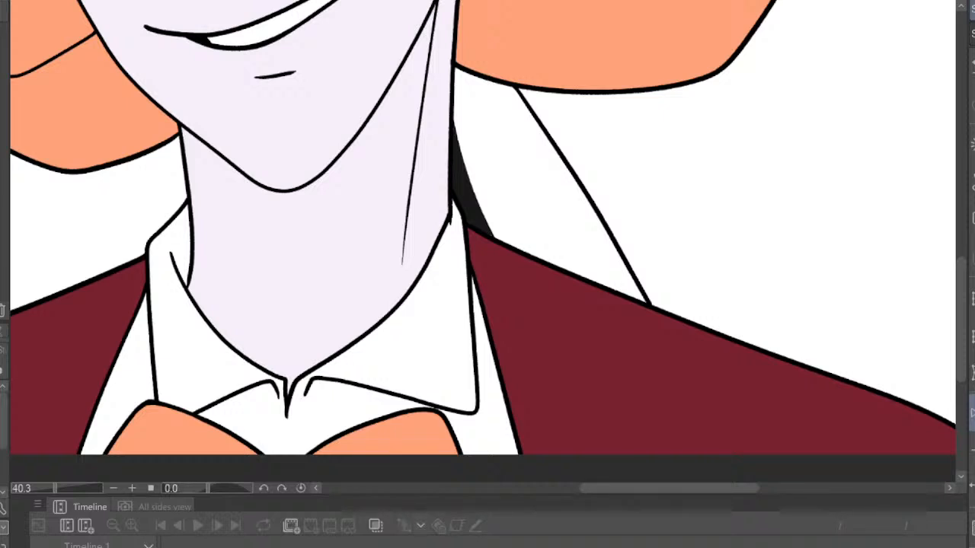
pyautogui.scroll(-3, 374, 393)
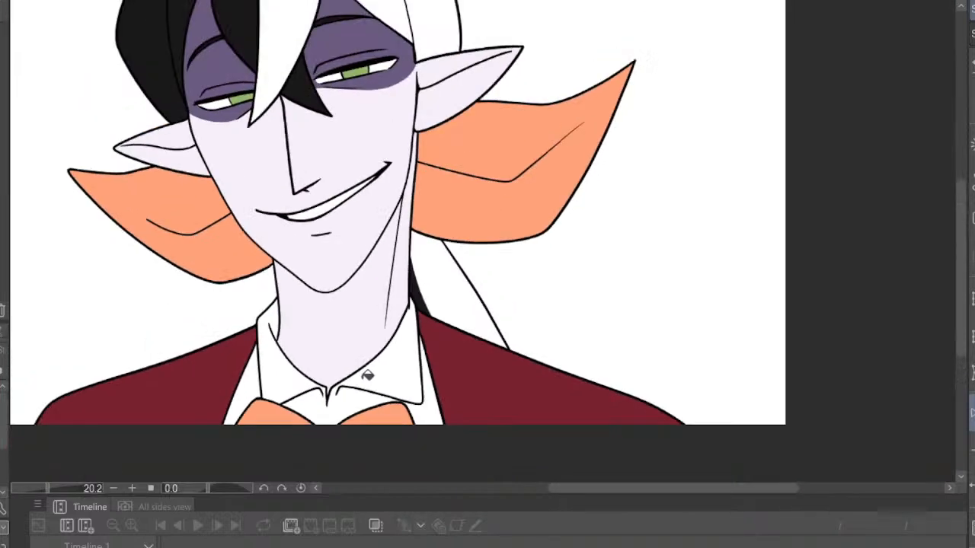
pyautogui.scroll(2, 383, 285)
pyautogui.scroll(-2, 392, 258)
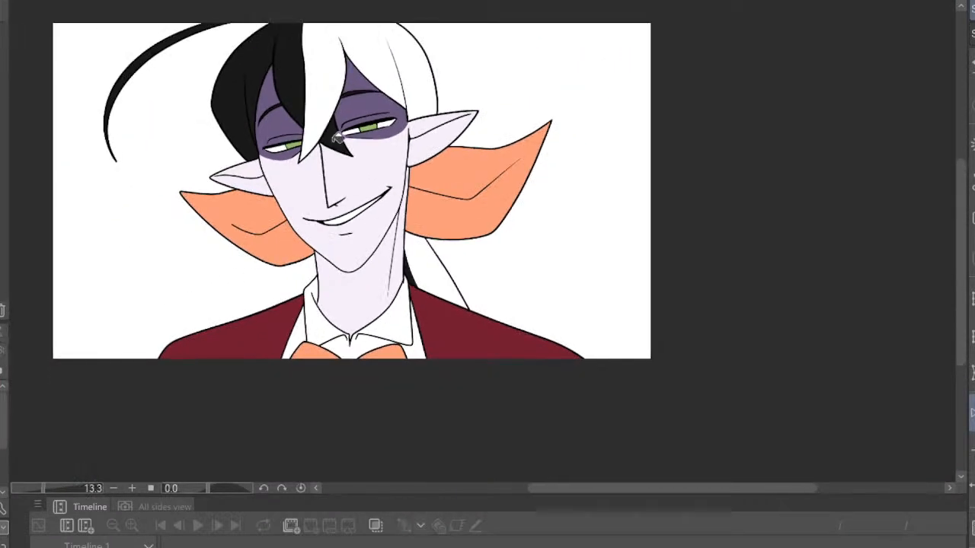
pyautogui.scroll(2, 350, 27)
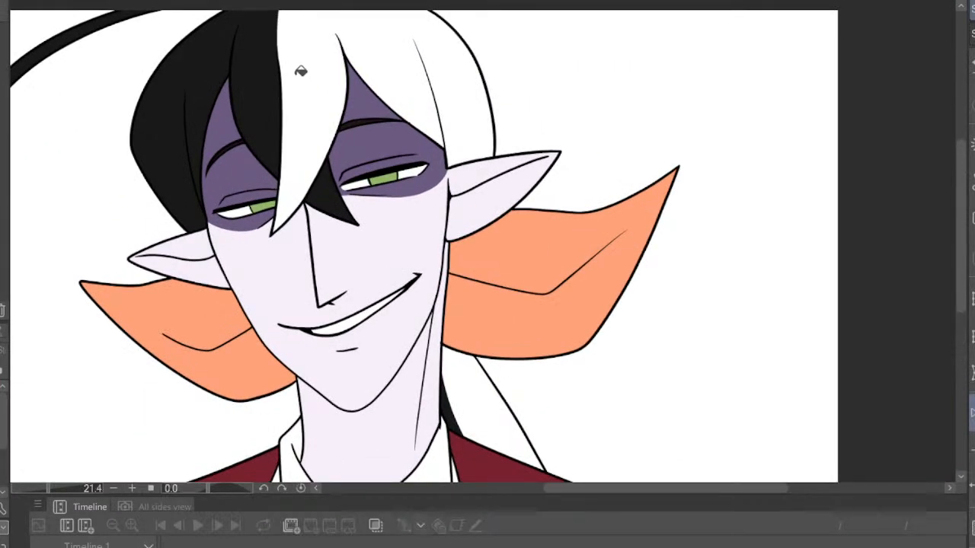
pyautogui.scroll(-3, 301, 71)
pyautogui.scroll(1, 289, 91)
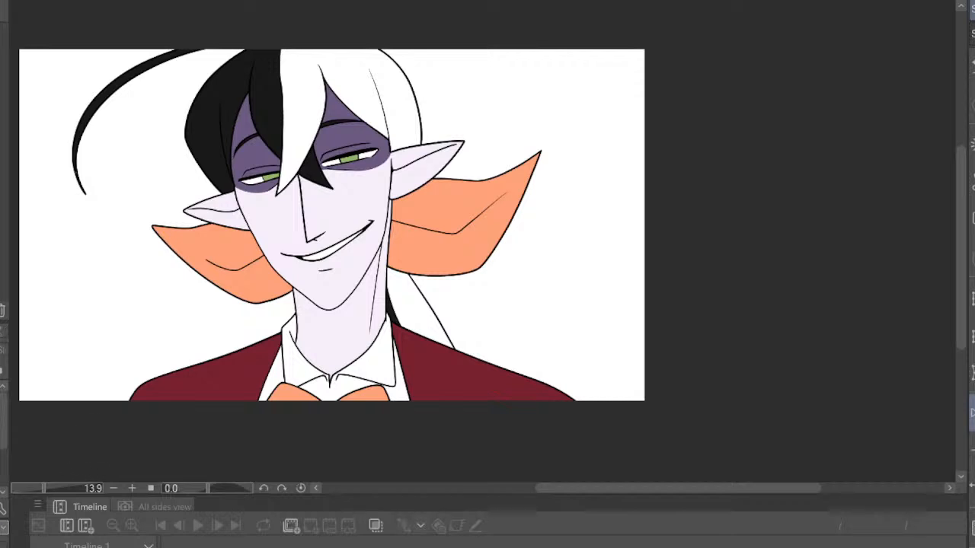
pyautogui.scroll(3, 423, 181)
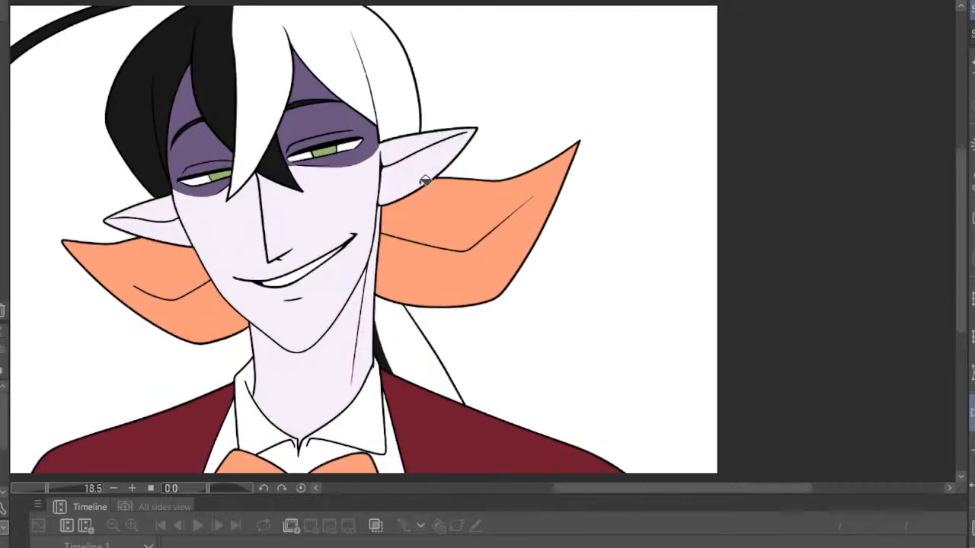
# Fill the collar and the shirt strips beside it inside the jacket with a very dark, blackish colour
pyautogui.scroll(-4, 423, 181)
pyautogui.scroll(3, 370, 337)
pyautogui.click(370, 337)
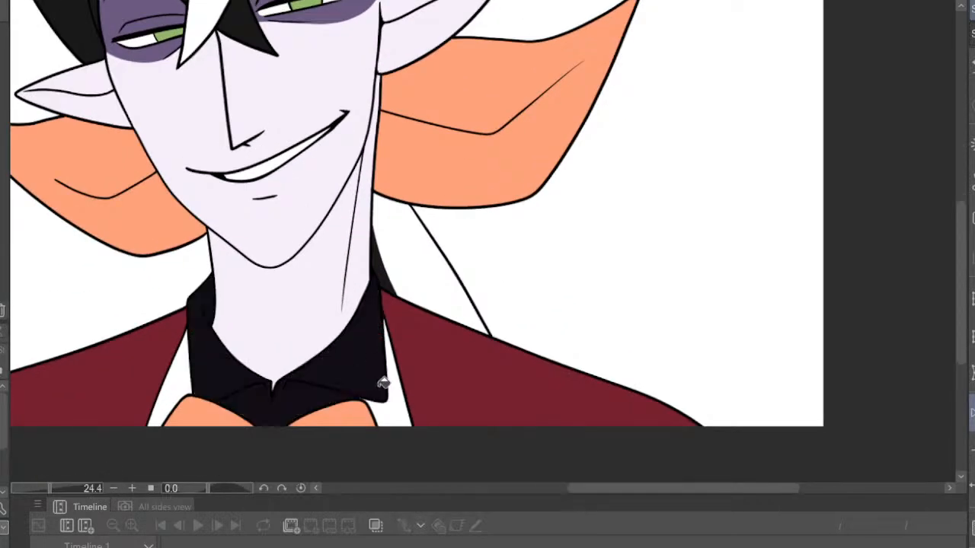
pyautogui.click(384, 383)
pyautogui.click(183, 379)
# Inspect the collar edges and the dark hair sliver behind the neck for gaps in the flat colours
pyautogui.scroll(-5, 499, 289)
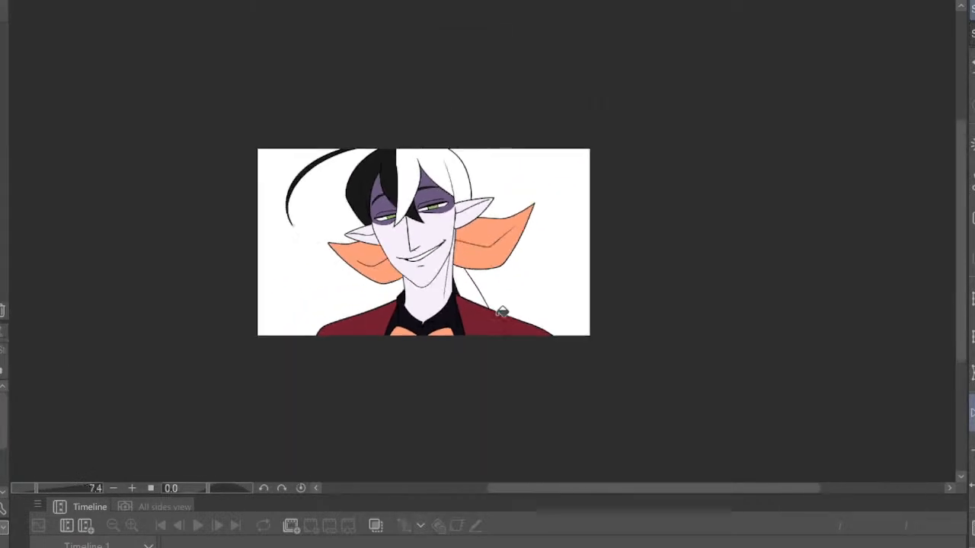
pyautogui.scroll(6, 499, 313)
pyautogui.scroll(3, 465, 348)
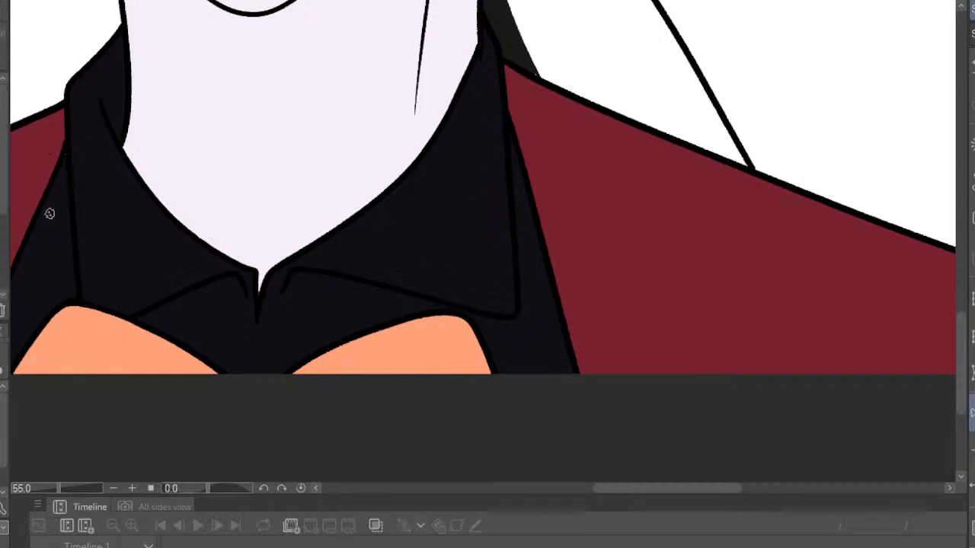
pyautogui.scroll(-3, 186, 144)
pyautogui.scroll(4, 409, 157)
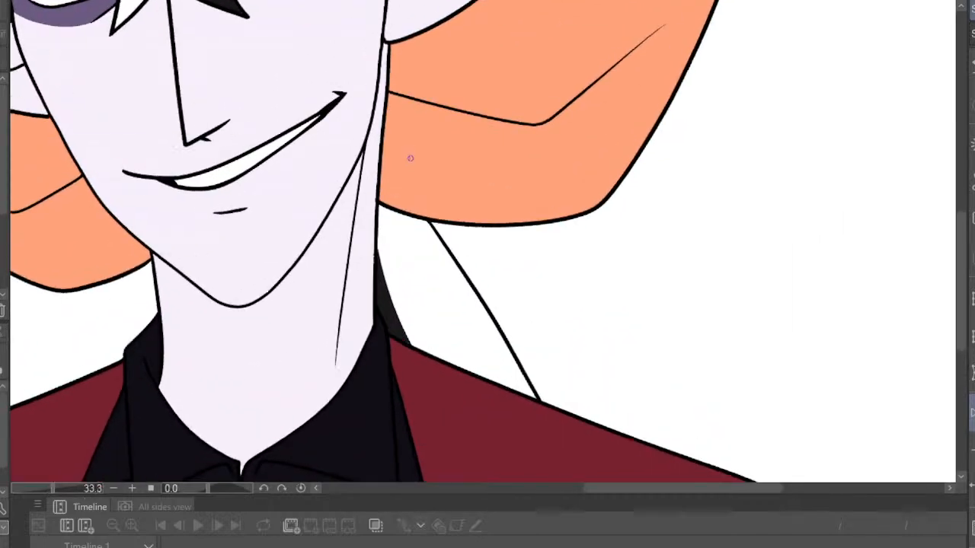
pyautogui.scroll(3, 385, 340)
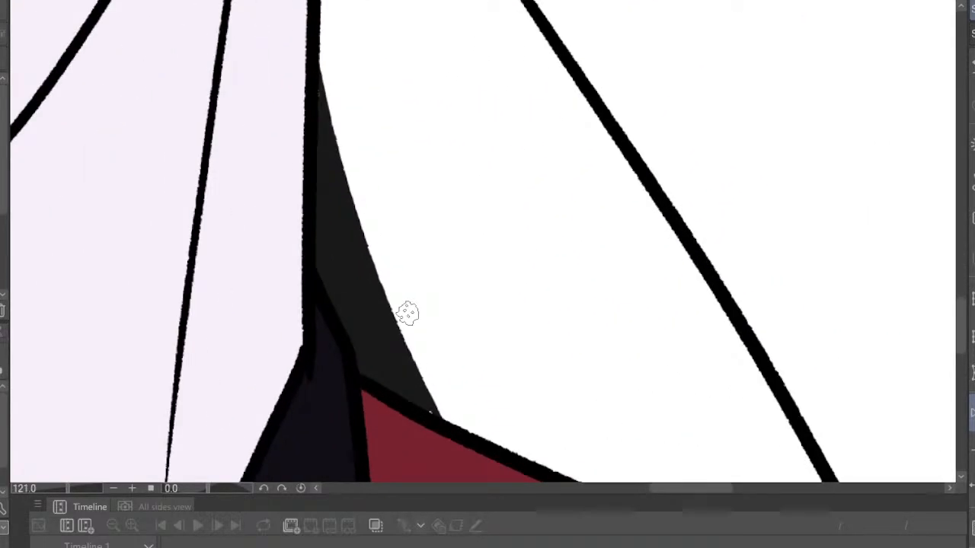
pyautogui.scroll(2, 457, 392)
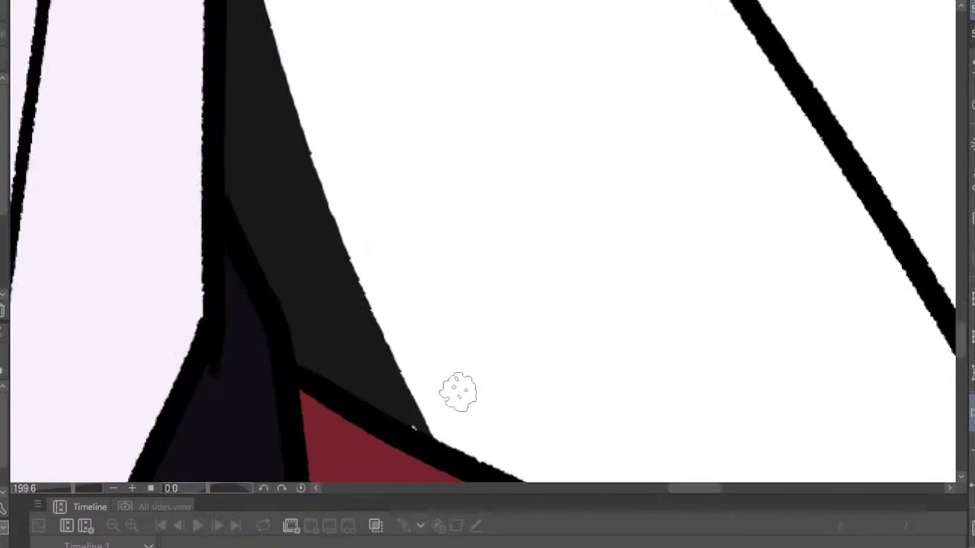
pyautogui.scroll(-10, 374, 428)
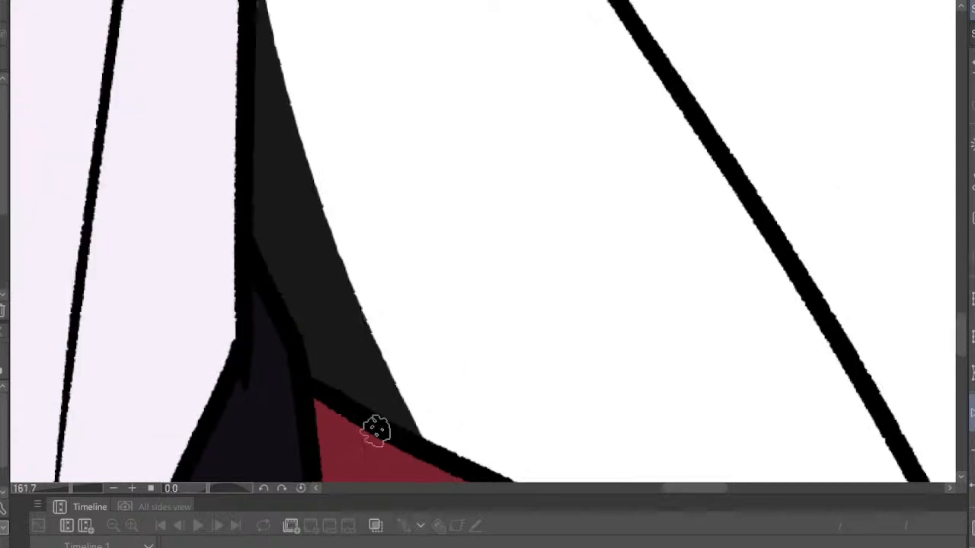
pyautogui.scroll(-3, 432, 255)
pyautogui.scroll(1, 439, 190)
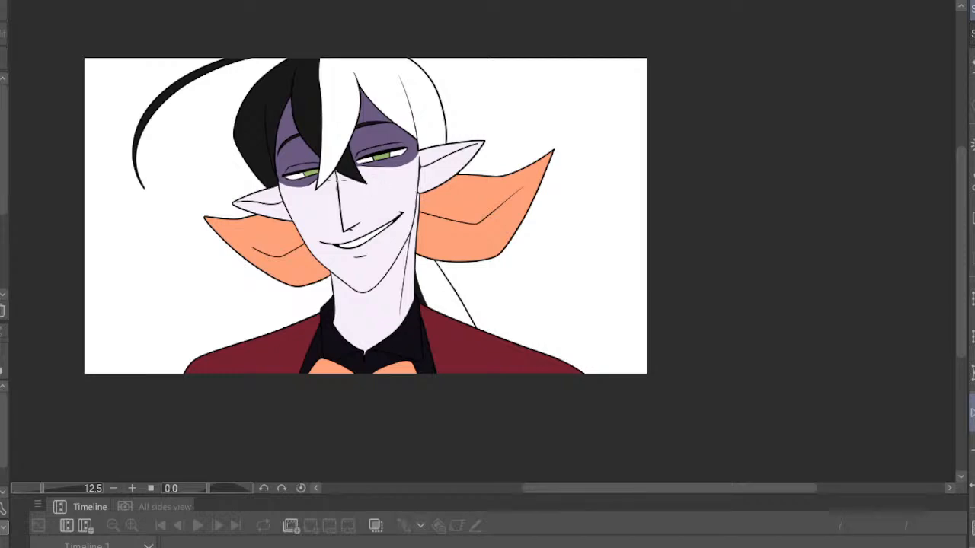
pyautogui.scroll(-3, 323, 200)
pyautogui.scroll(5, 319, 175)
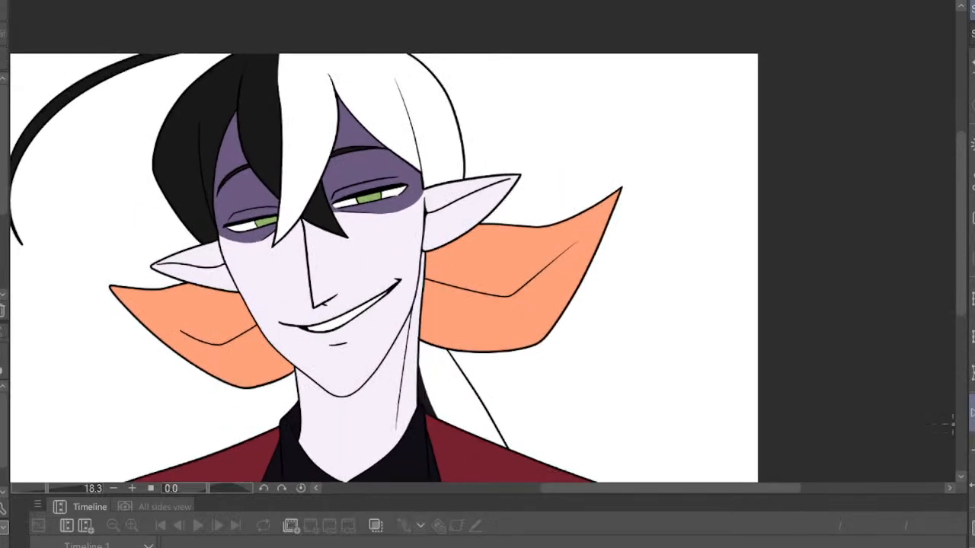
# Mirror the canvas view horizontally back and forth to check the face and the overall colour balance
pyautogui.click(971, 413)
pyautogui.click(972, 413)
pyautogui.click(971, 413)
pyautogui.click(972, 413)
pyautogui.scroll(-3, 845, 348)
pyautogui.scroll(1, 845, 348)
pyautogui.click(972, 413)
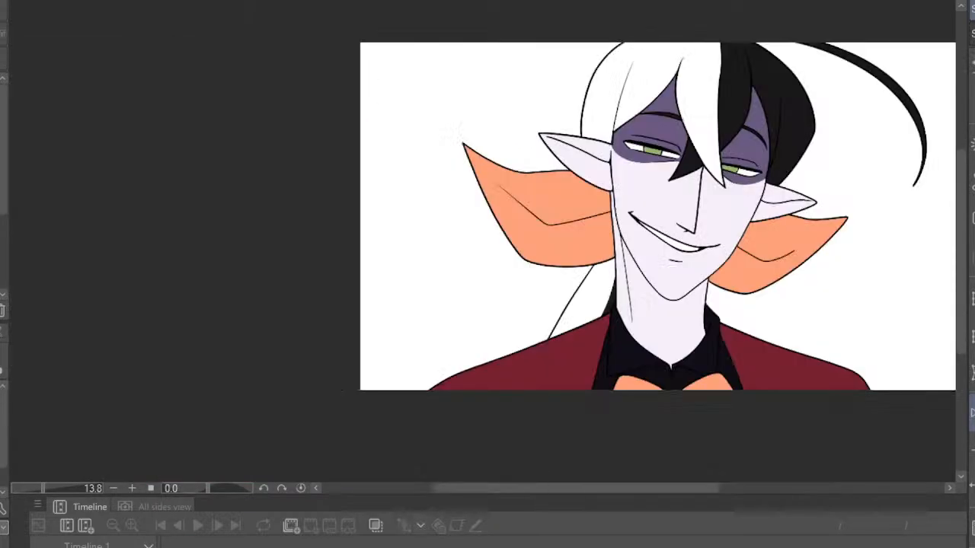
pyautogui.click(972, 413)
pyautogui.scroll(-5, 359, 185)
pyautogui.scroll(4, 221, 145)
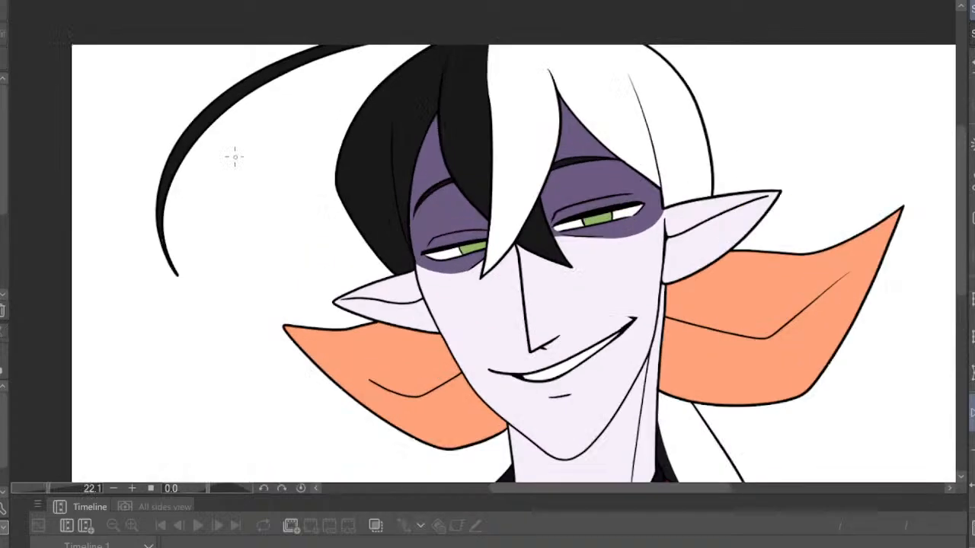
pyautogui.scroll(-3, 735, 226)
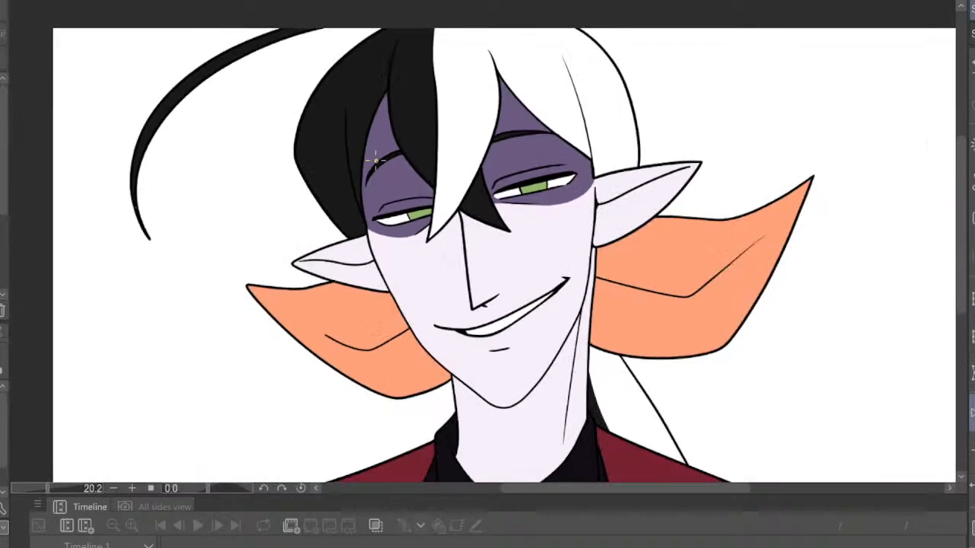
# Paint purple across the gap between the inner line and the tip of the ear on the white-haired side
pyautogui.scroll(5, 492, 164)
pyautogui.scroll(1, 492, 164)
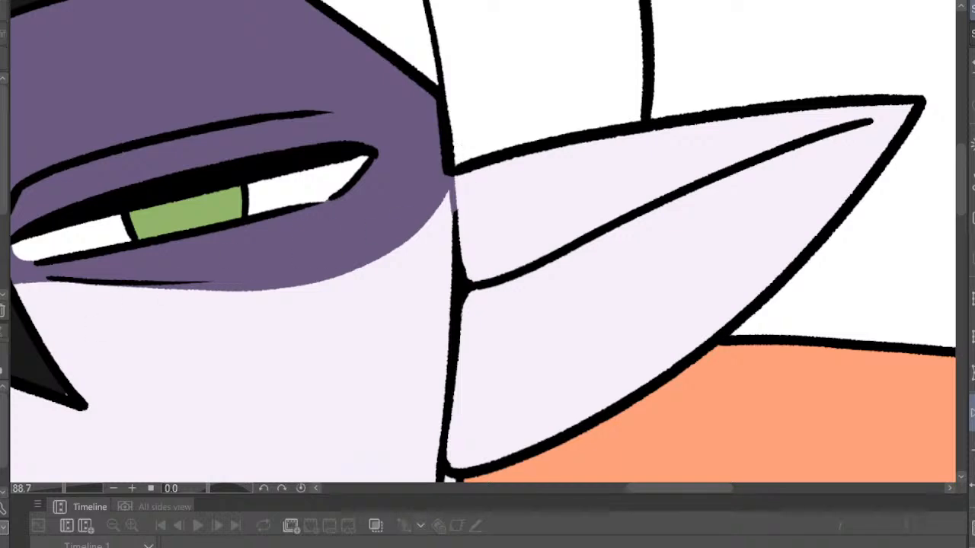
pyautogui.moveTo(871, 121); pyautogui.dragTo(914, 105)
pyautogui.scroll(-5, 474, 221)
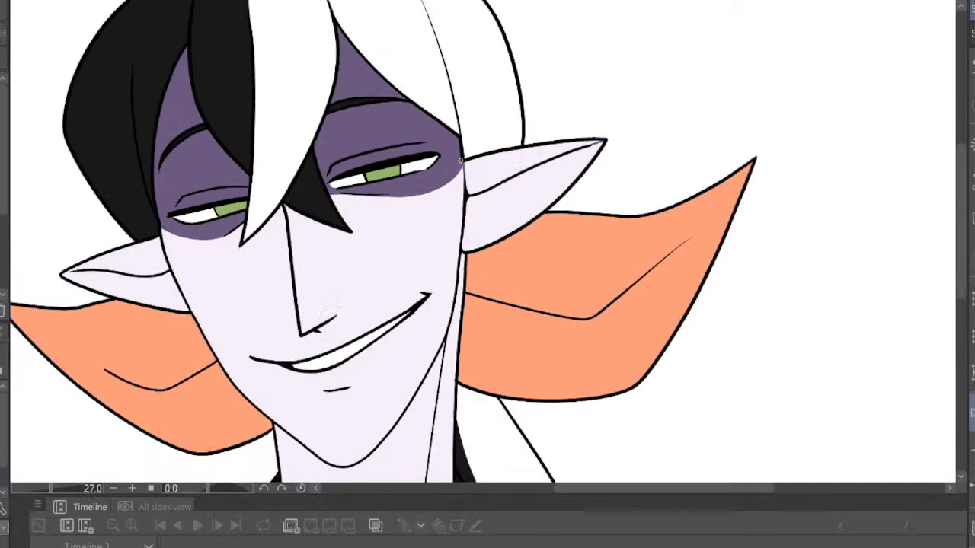
# Close the gap at the other ear's tip with purple and fill the upper inner section of both ears with purple
pyautogui.scroll(8, 211, 194)
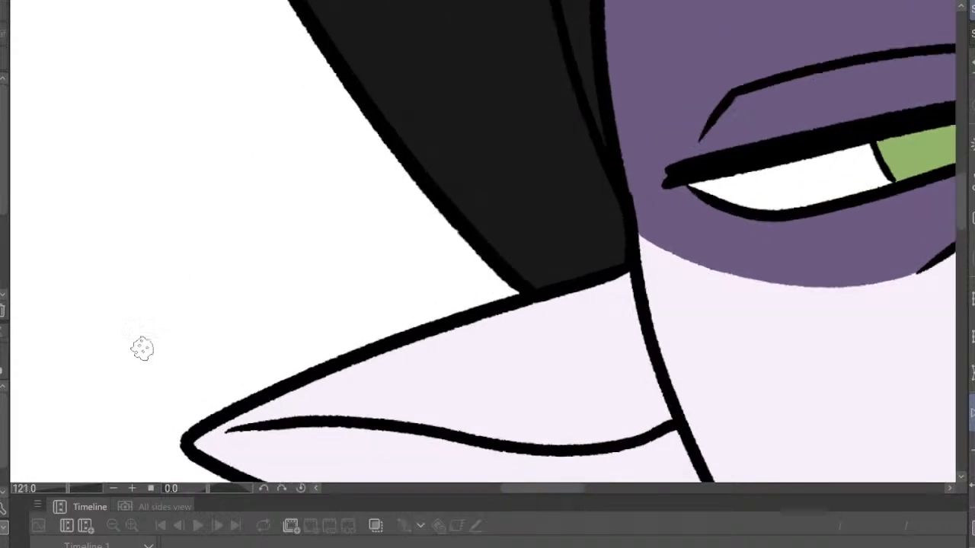
pyautogui.moveTo(202, 451); pyautogui.dragTo(263, 442)
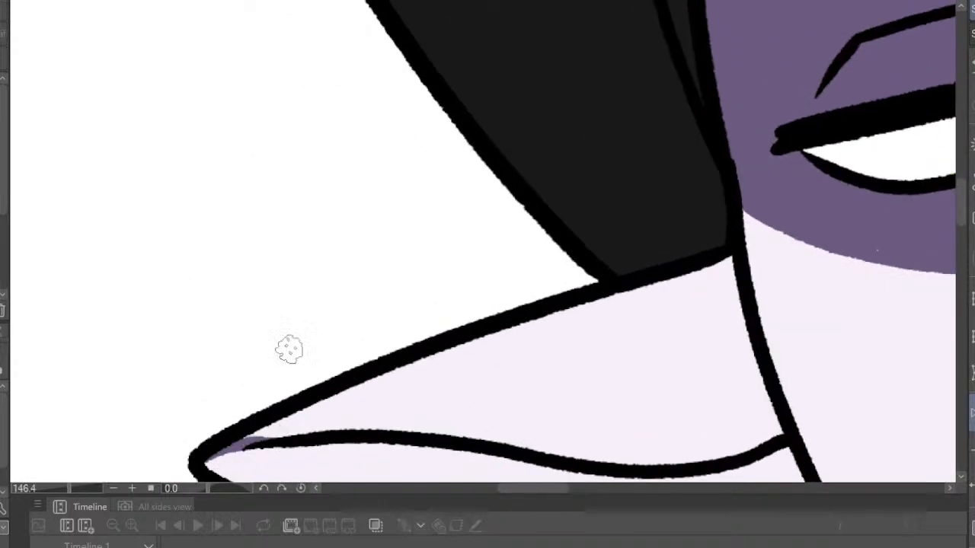
pyautogui.press('g')
pyautogui.click(492, 411)
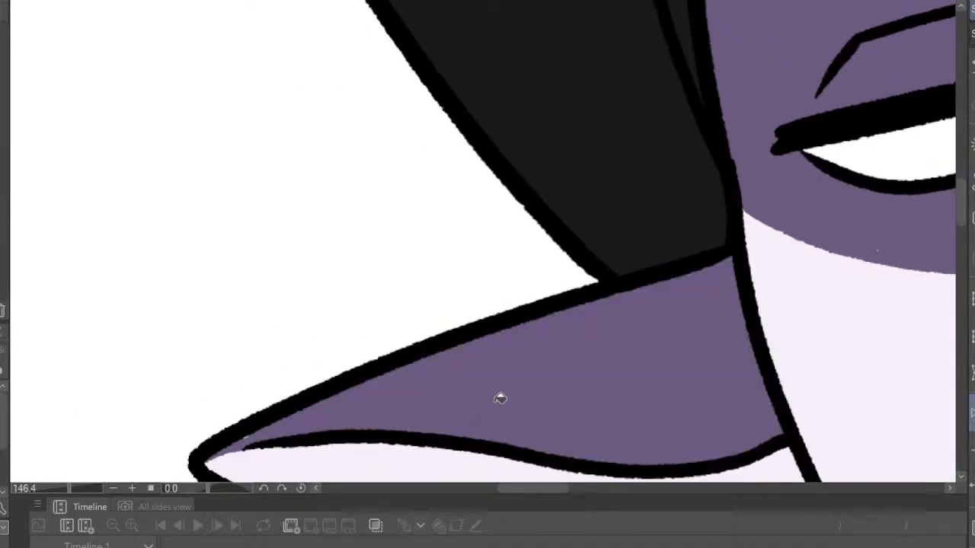
pyautogui.scroll(-8, 493, 404)
pyautogui.scroll(3, 625, 229)
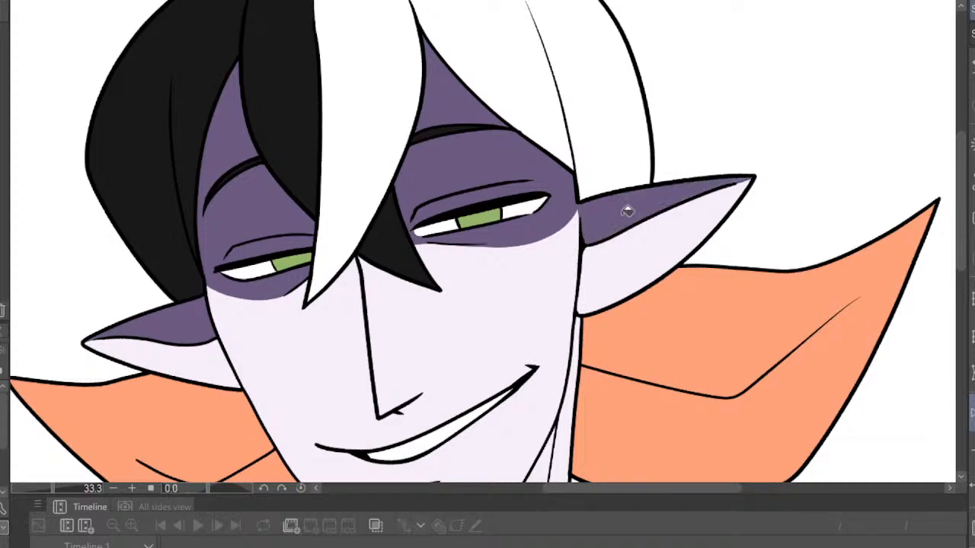
pyautogui.scroll(3, 586, 251)
pyautogui.scroll(4, 585, 247)
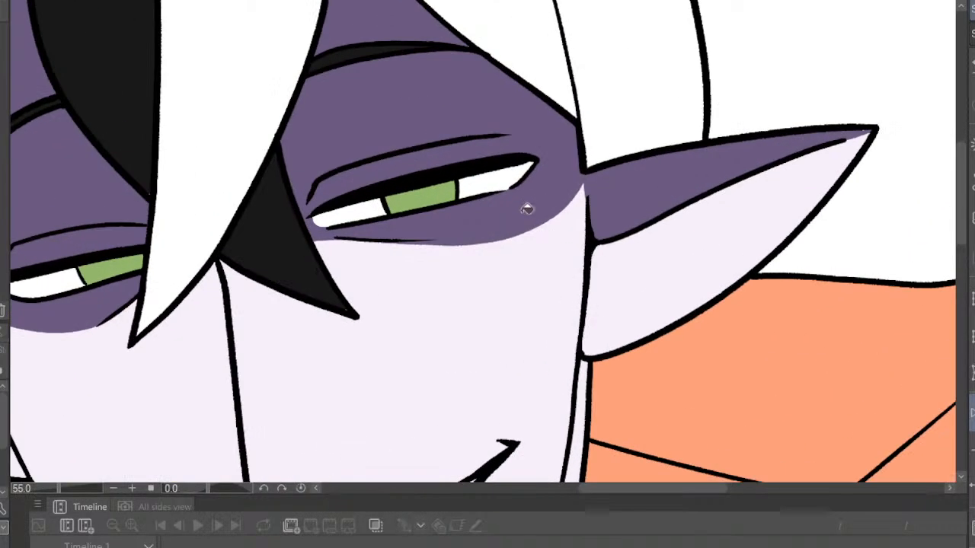
# Inspect the purple eye shading, its lower edge on the cheek and the ear colours, both close up and across the whole face
pyautogui.scroll(1, 494, 255)
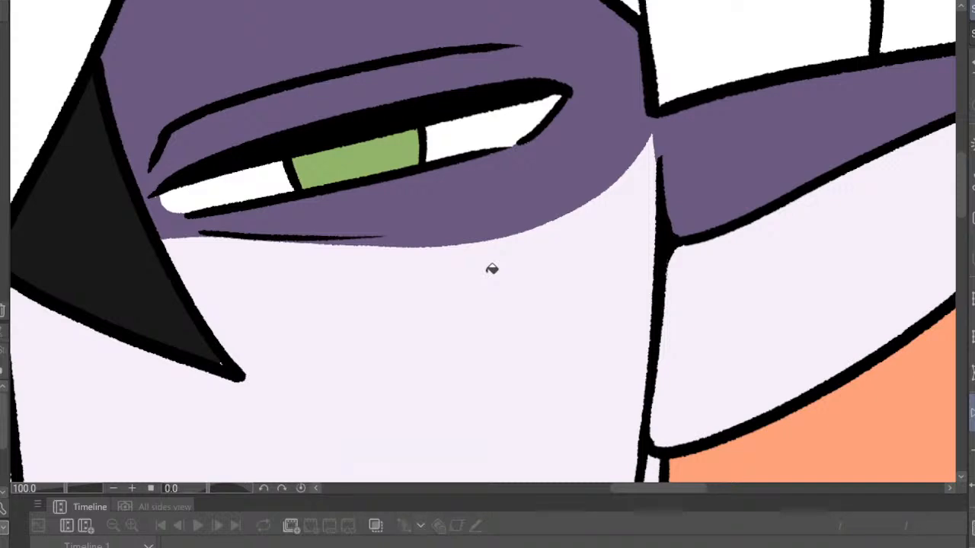
pyautogui.scroll(1, 492, 262)
pyautogui.scroll(-6, 493, 253)
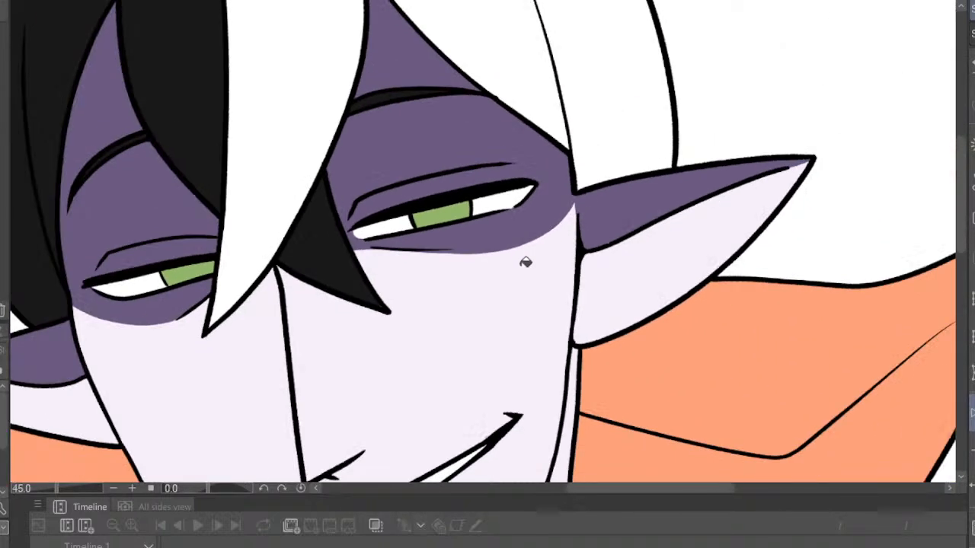
pyautogui.scroll(4, 552, 249)
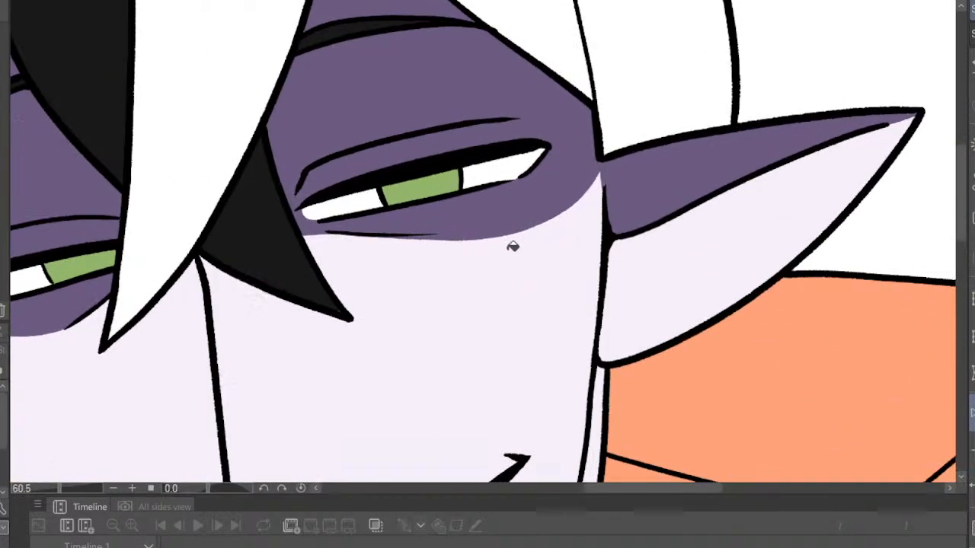
pyautogui.scroll(2, 484, 250)
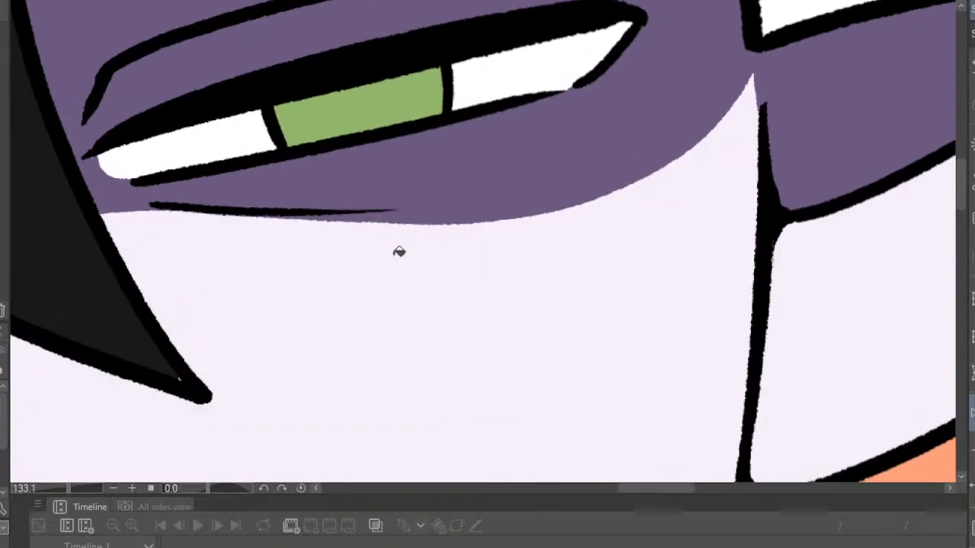
pyautogui.scroll(-2, 392, 267)
pyautogui.scroll(-4, 380, 285)
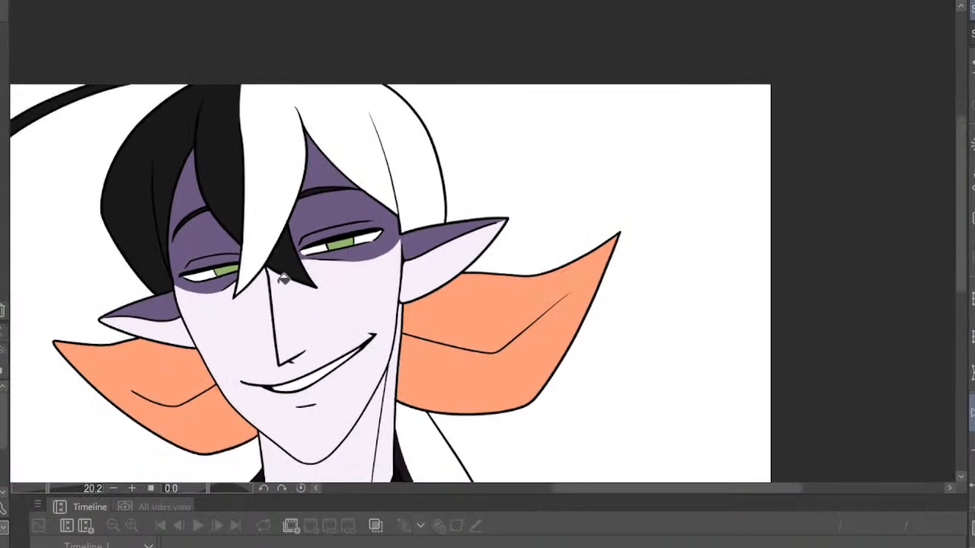
pyautogui.scroll(1, 282, 272)
pyautogui.scroll(-2, 344, 247)
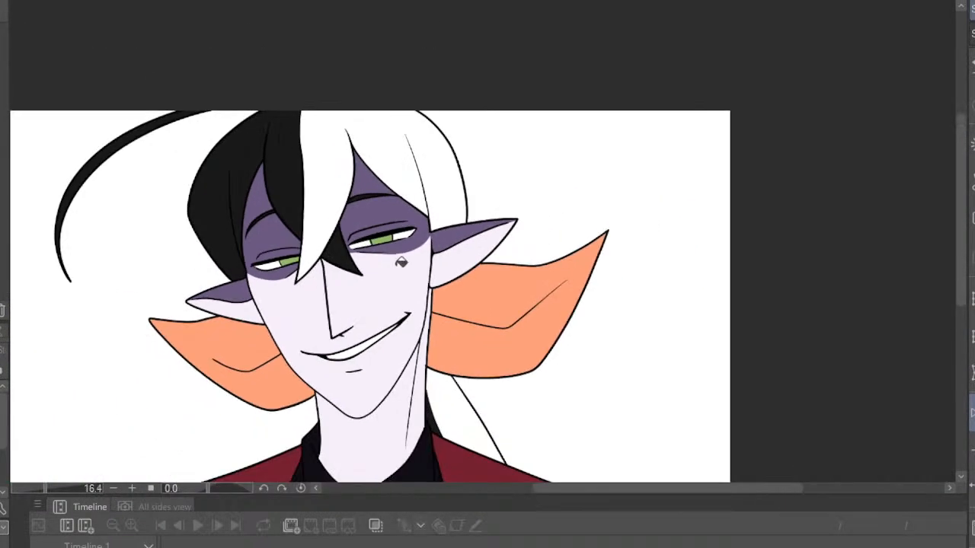
pyautogui.scroll(3, 403, 229)
pyautogui.scroll(-3, 408, 113)
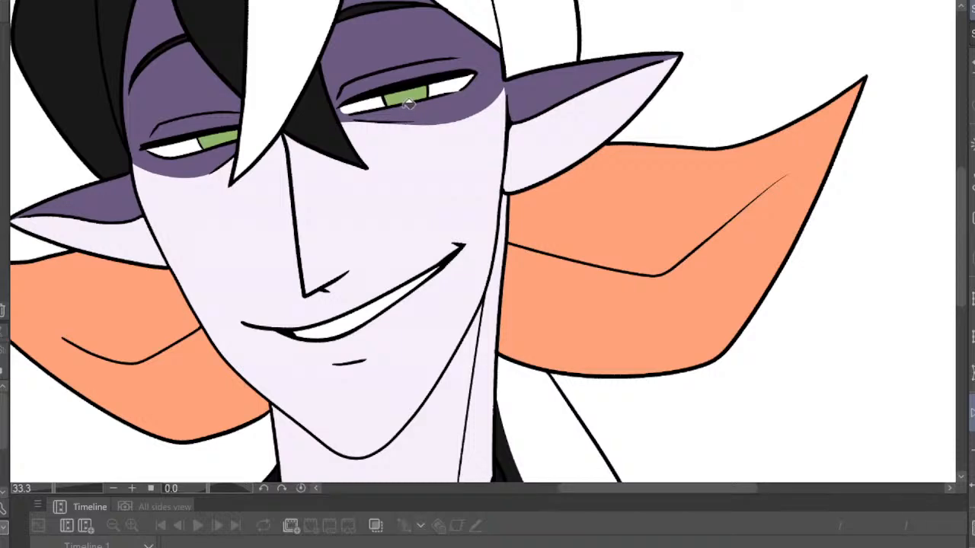
# Outline a curved purple shadow on the neck following the jawline, and fill the area between that curve and the jaw with purple
pyautogui.scroll(4, 479, 348)
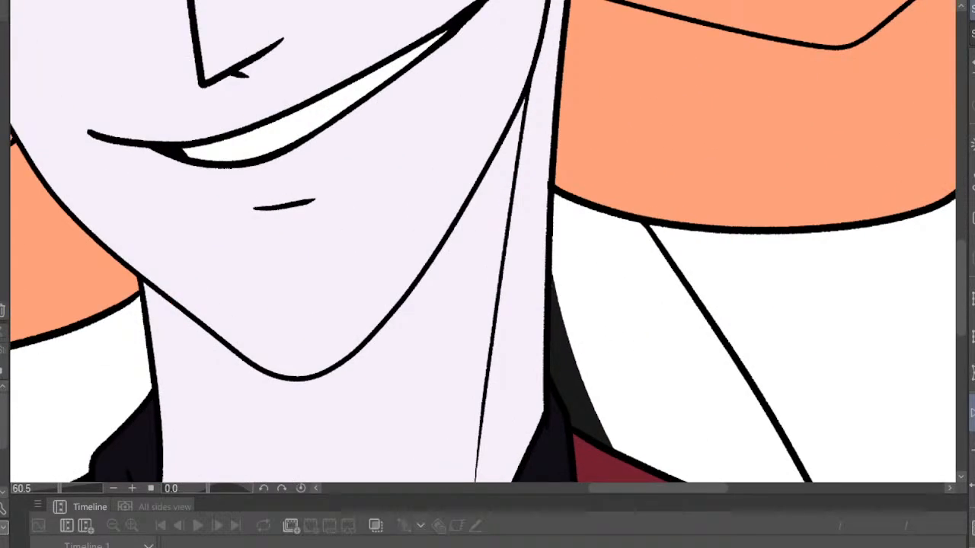
pyautogui.moveTo(551, 119)
pyautogui.mouseDown()
pyautogui.moveTo(441, 288)
pyautogui.moveTo(318, 421)
pyautogui.moveTo(264, 447)
pyautogui.moveTo(207, 437)
pyautogui.moveTo(157, 387)
pyautogui.mouseUp()
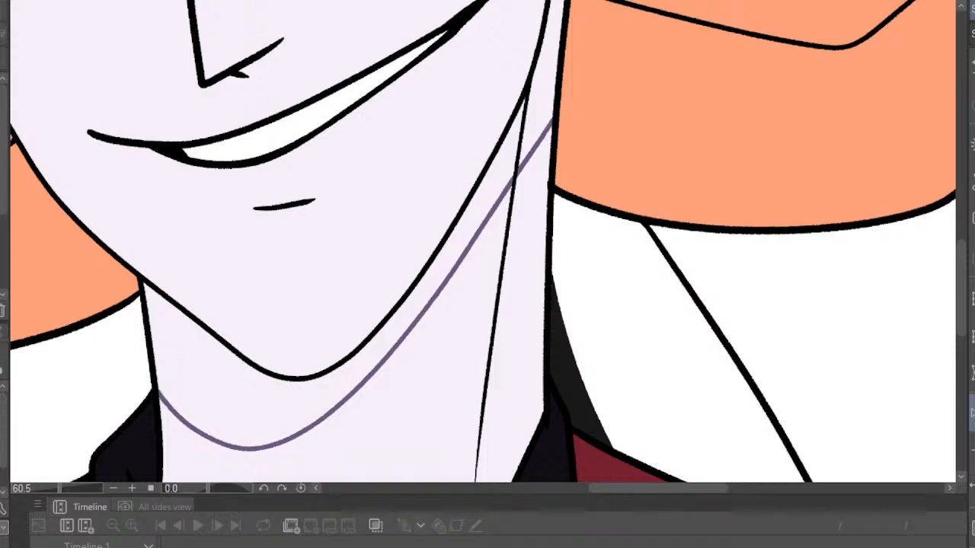
pyautogui.click(504, 184)
pyautogui.click(538, 128)
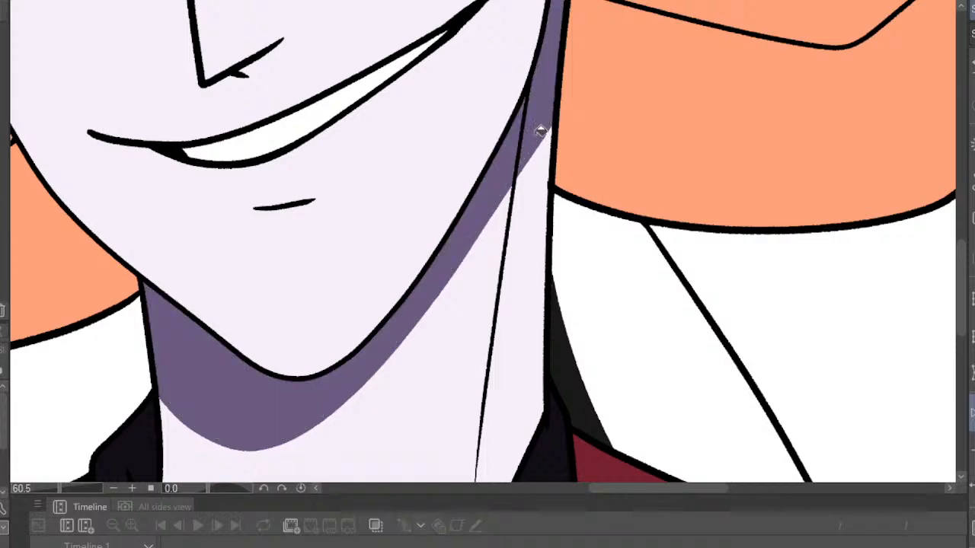
pyautogui.scroll(-6, 561, 85)
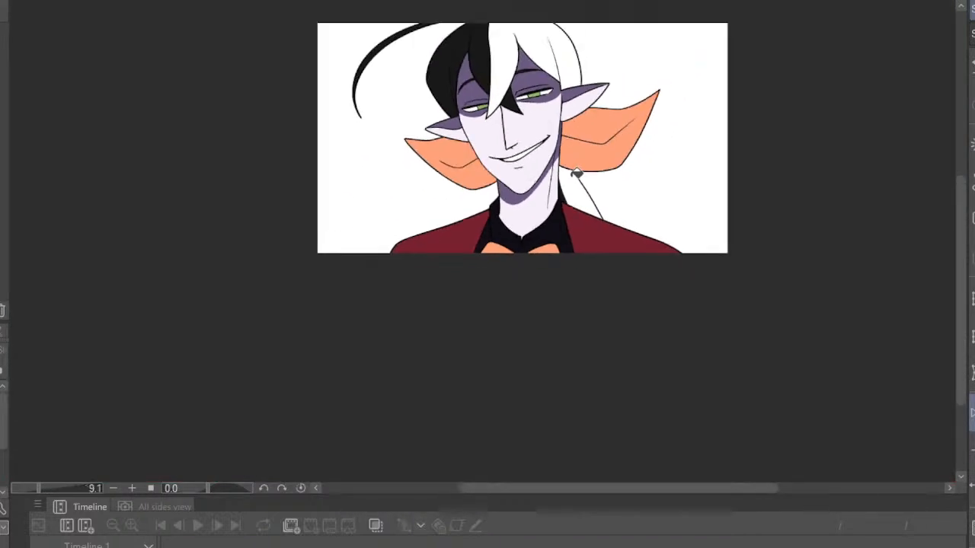
# Flip the canvas view horizontally back and forth and examine the flat-coloured character portrait up close and at full size
pyautogui.click(972, 412)
pyautogui.click(972, 412)
pyautogui.scroll(-3, 621, 213)
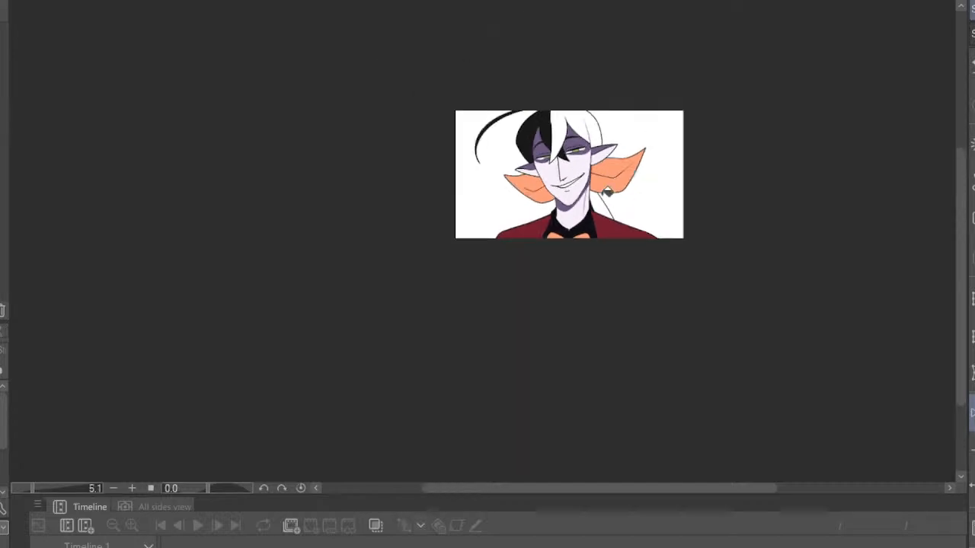
pyautogui.scroll(3, 601, 122)
pyautogui.scroll(4, 605, 131)
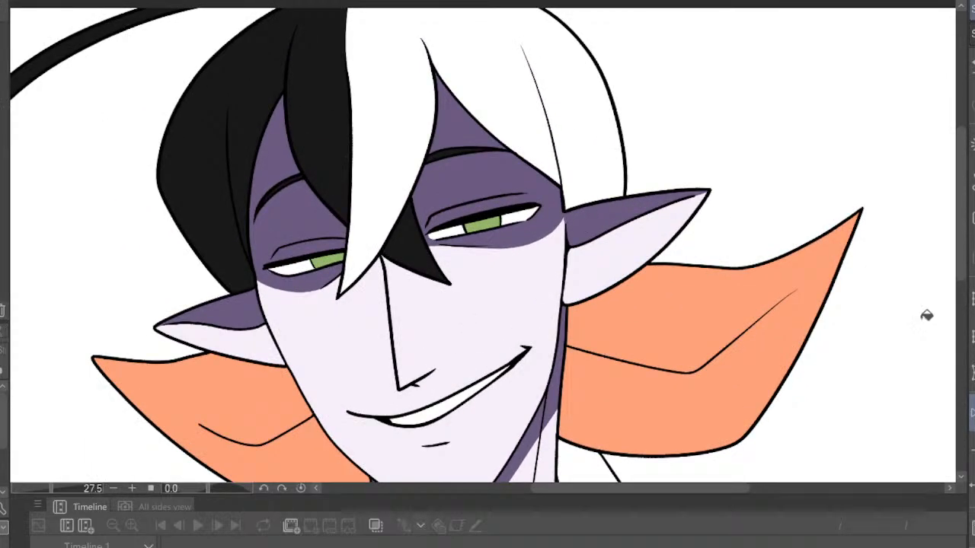
pyautogui.scroll(-3, 403, 228)
pyautogui.scroll(4, 404, 229)
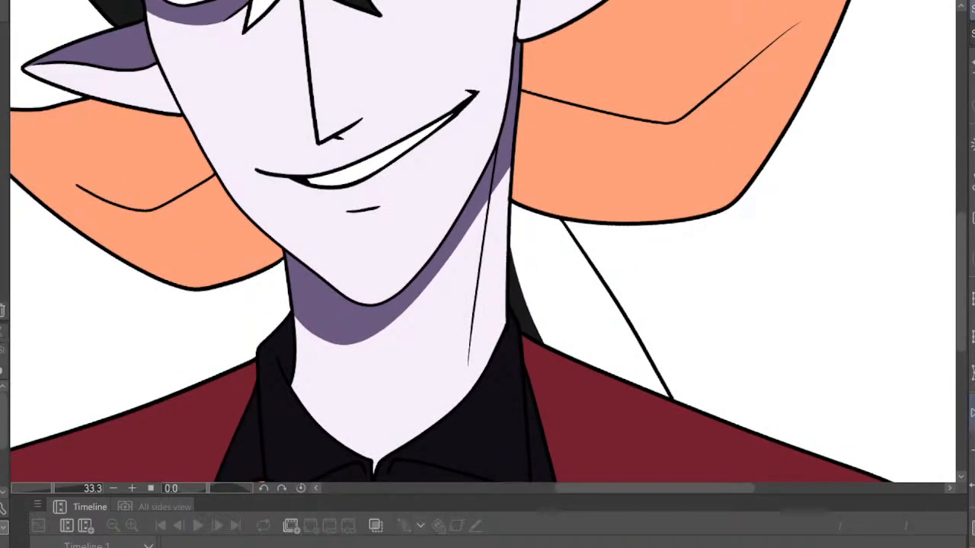
pyautogui.scroll(2, 523, 257)
pyautogui.click(972, 412)
pyautogui.scroll(-4, 409, 265)
pyautogui.scroll(3, 460, 234)
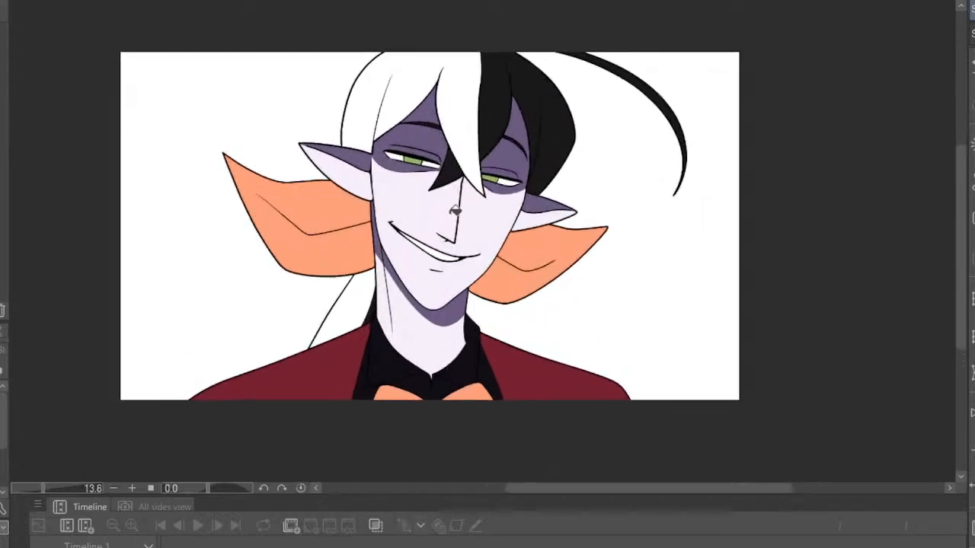
pyautogui.click(972, 412)
pyautogui.click(972, 412)
pyautogui.click(971, 412)
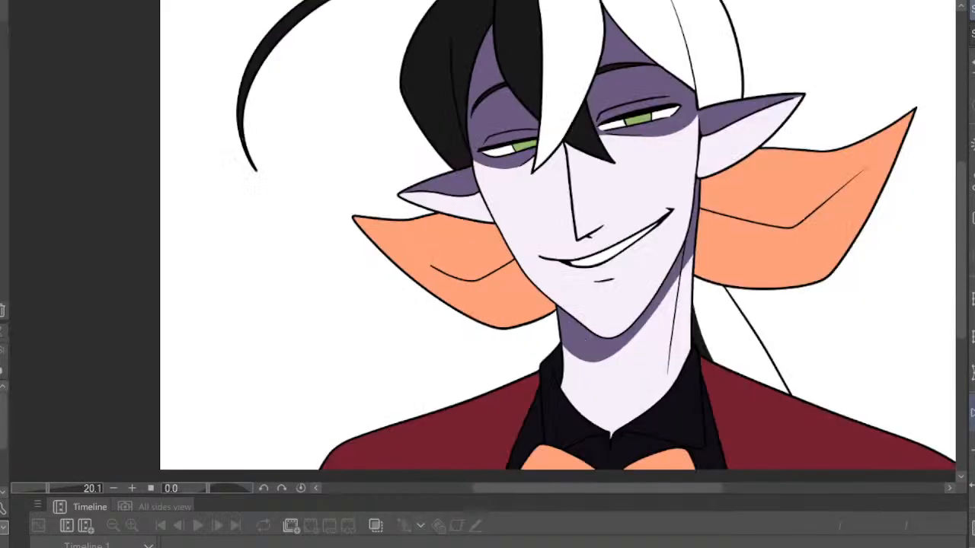
pyautogui.click(972, 412)
pyautogui.click(972, 412)
pyautogui.scroll(-5, 322, 203)
pyautogui.scroll(5, 337, 220)
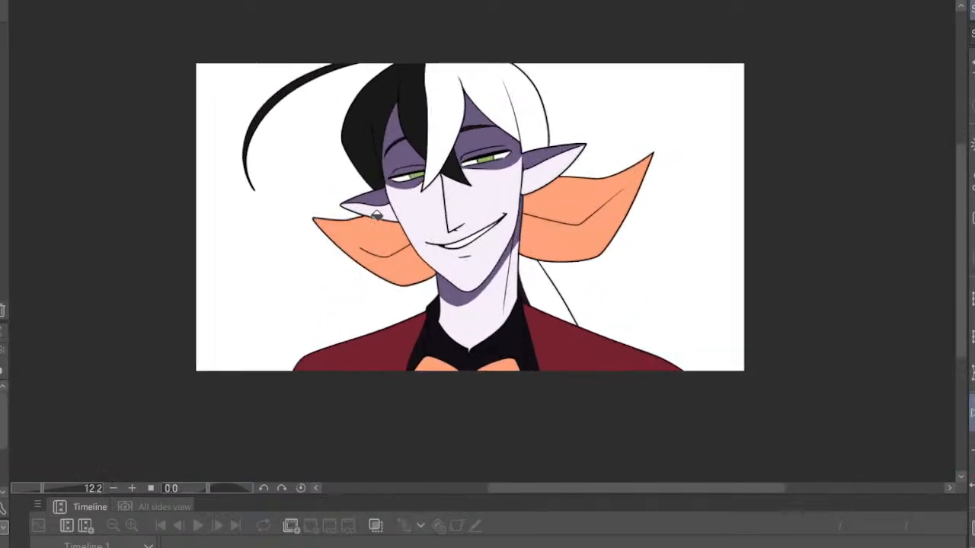
pyautogui.scroll(-5, 415, 222)
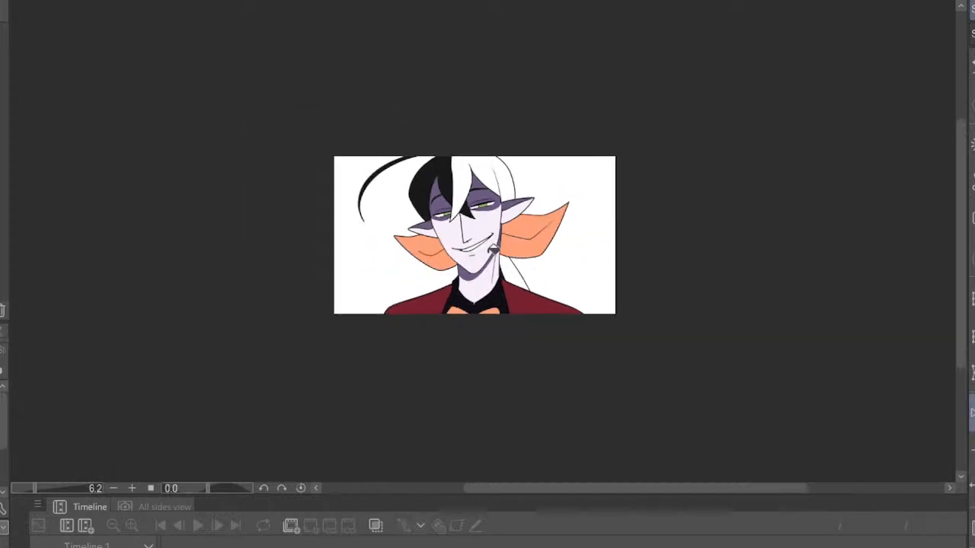
pyautogui.scroll(1, 472, 233)
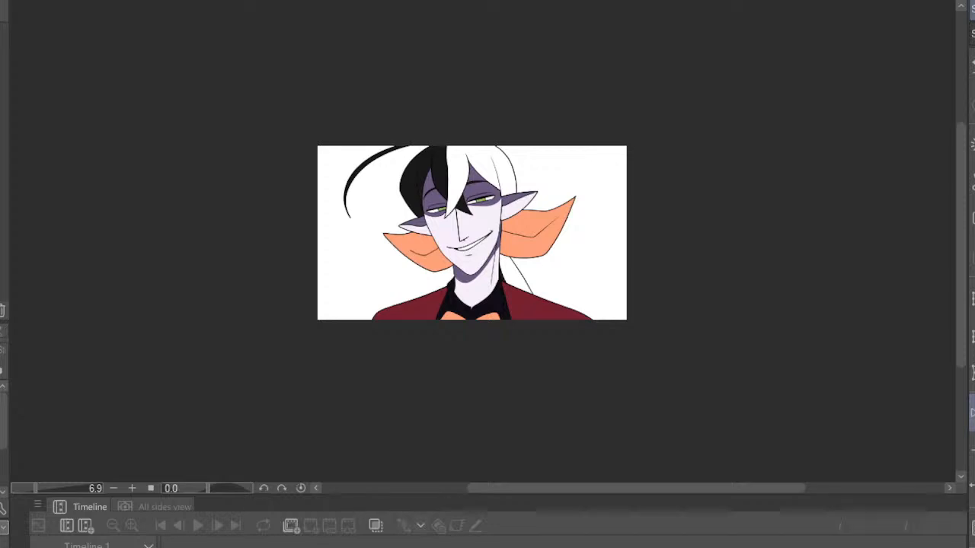
pyautogui.scroll(9, 472, 168)
pyautogui.scroll(-4, 473, 221)
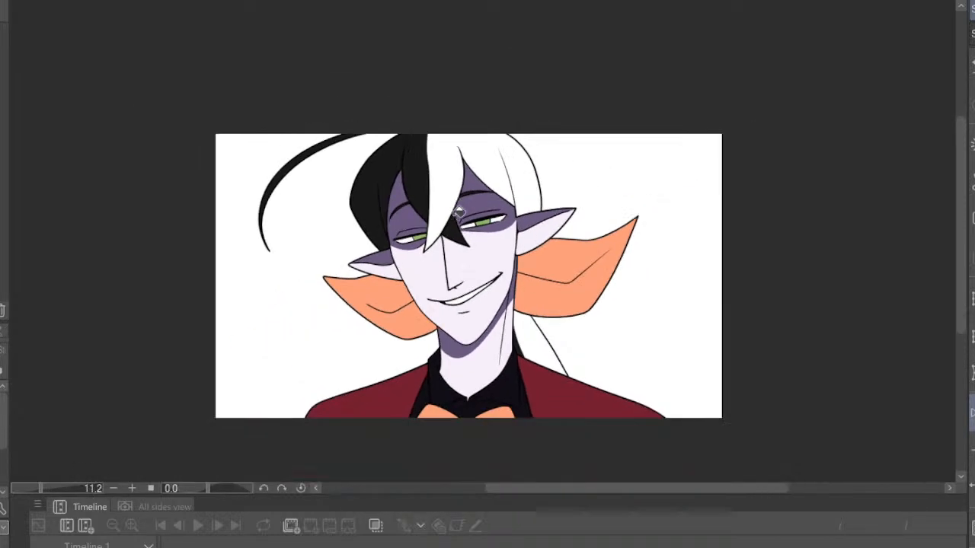
pyautogui.scroll(3, 459, 212)
pyautogui.scroll(-4, 458, 212)
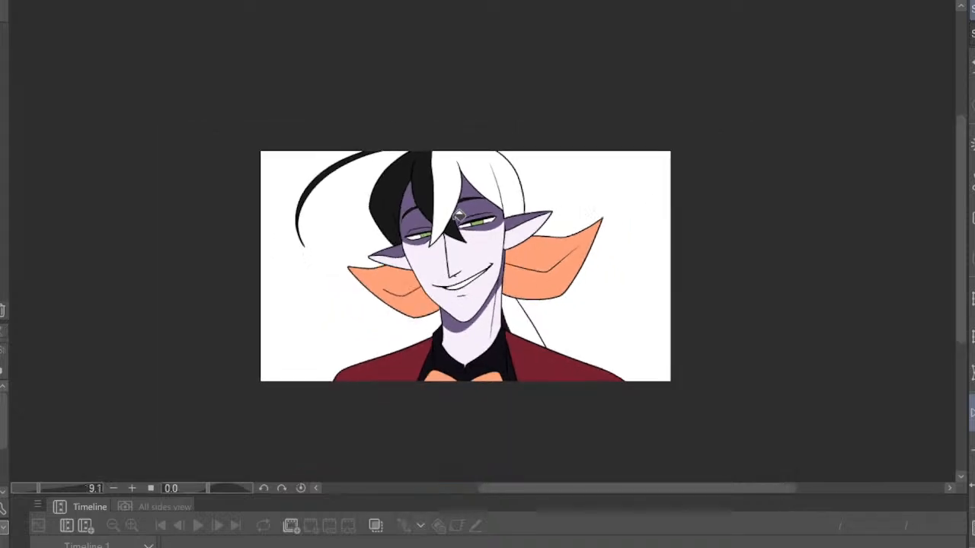
pyautogui.scroll(6, 762, 181)
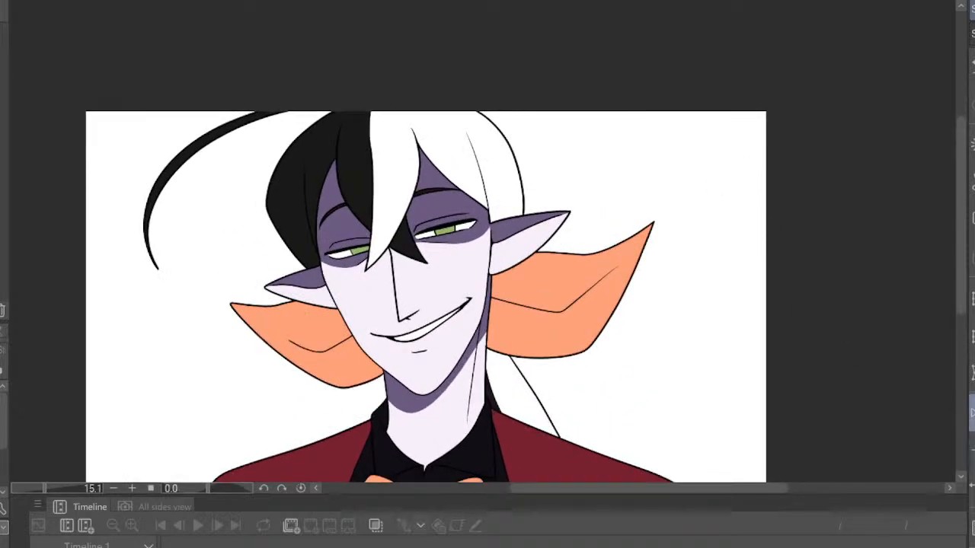
pyautogui.press('h')
pyautogui.press('h')
pyautogui.scroll(-1, 611, 213)
pyautogui.scroll(-3, 611, 214)
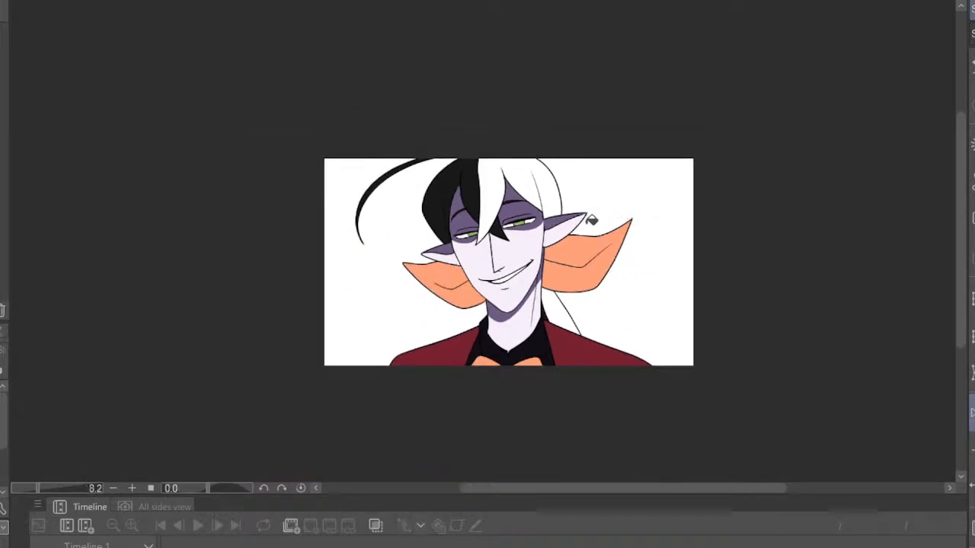
pyautogui.scroll(3, 611, 213)
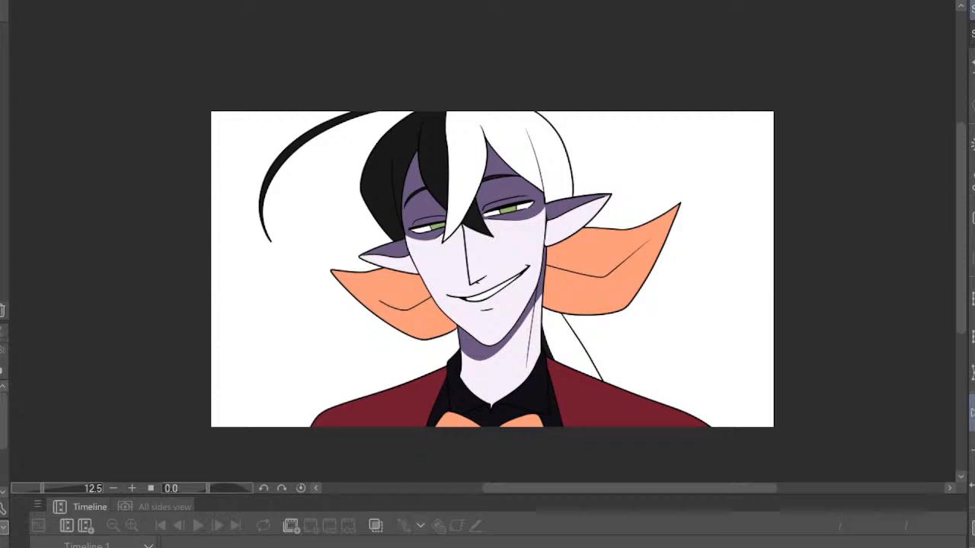
pyautogui.scroll(4, 457, 175)
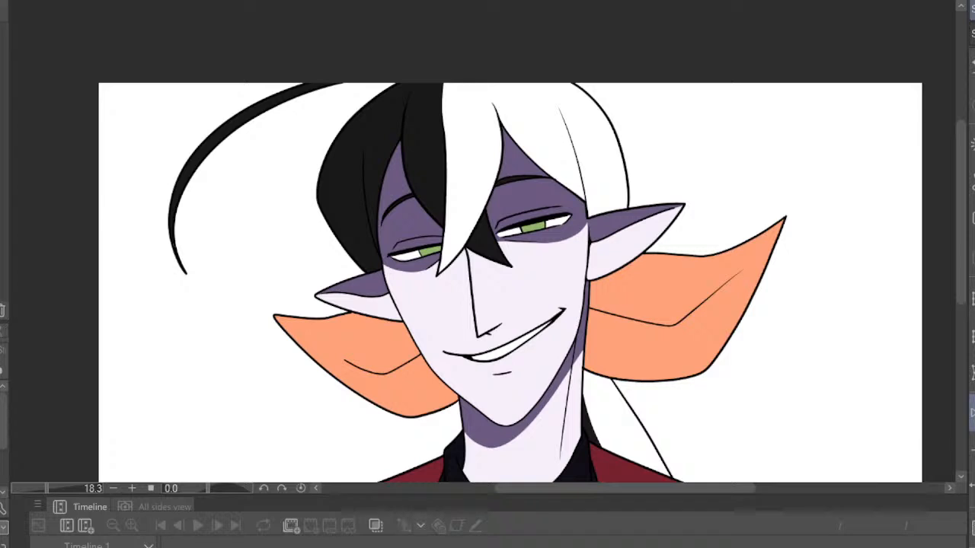
pyautogui.scroll(-6, 392, 111)
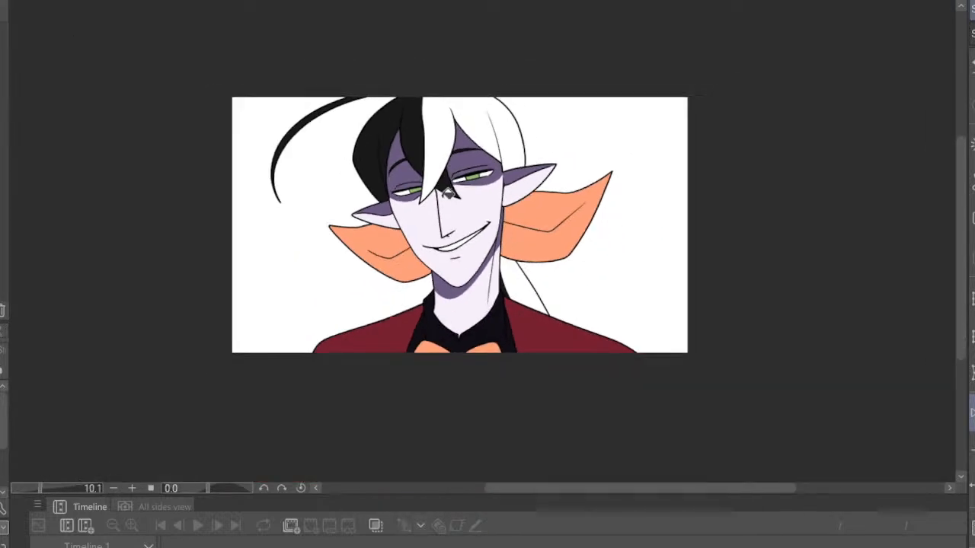
pyautogui.scroll(5, 445, 205)
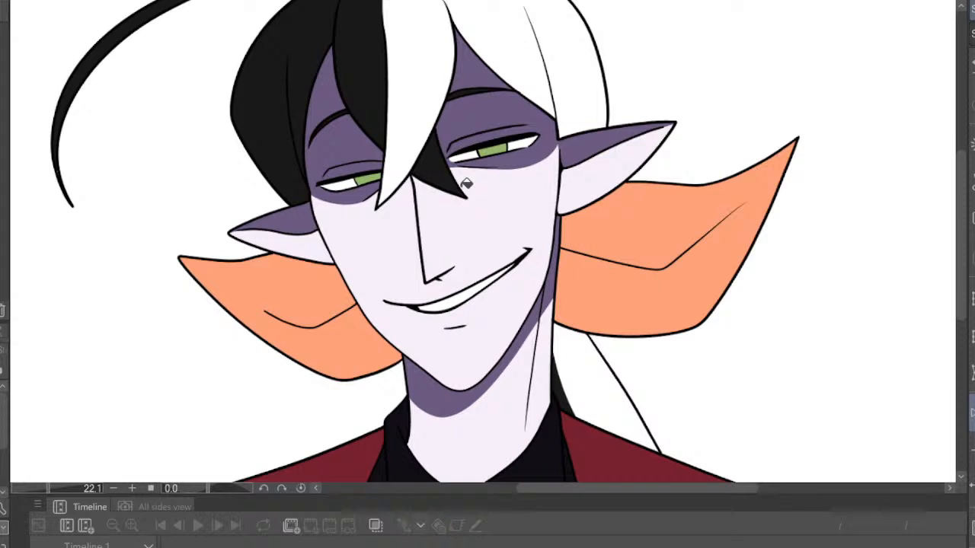
pyautogui.moveTo(631, 489); pyautogui.dragTo(814, 484)
pyautogui.scroll(-12, 632, 134)
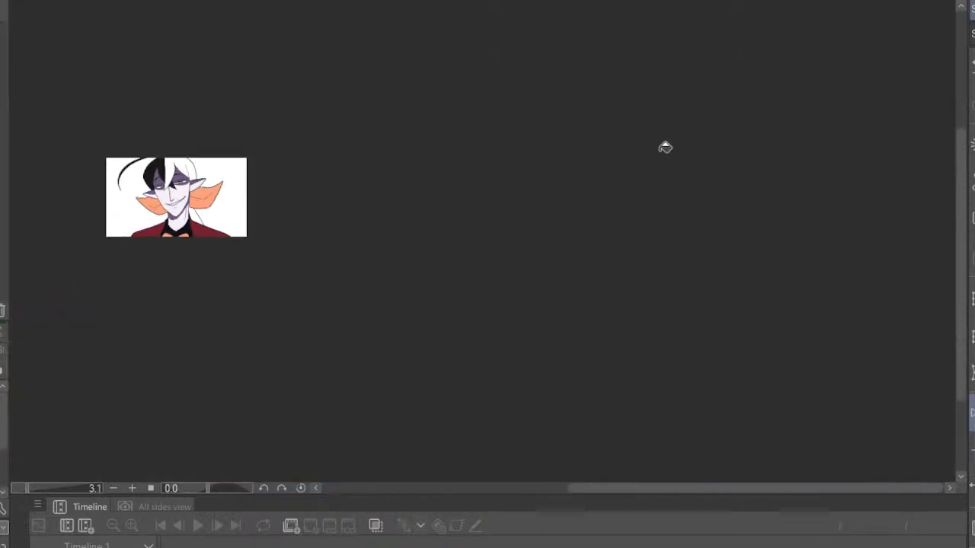
pyautogui.scroll(3, 132, 160)
pyautogui.scroll(5, 133, 161)
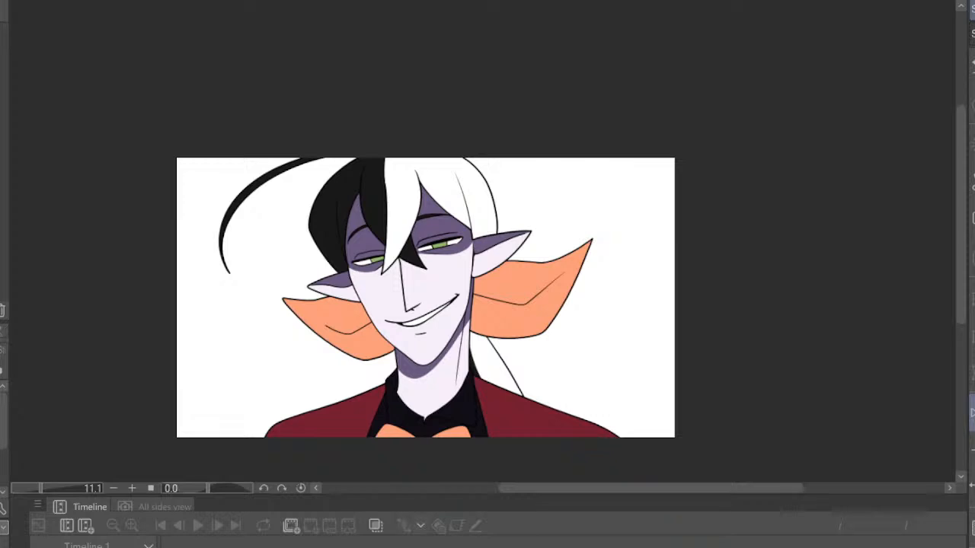
pyautogui.scroll(6, 217, 222)
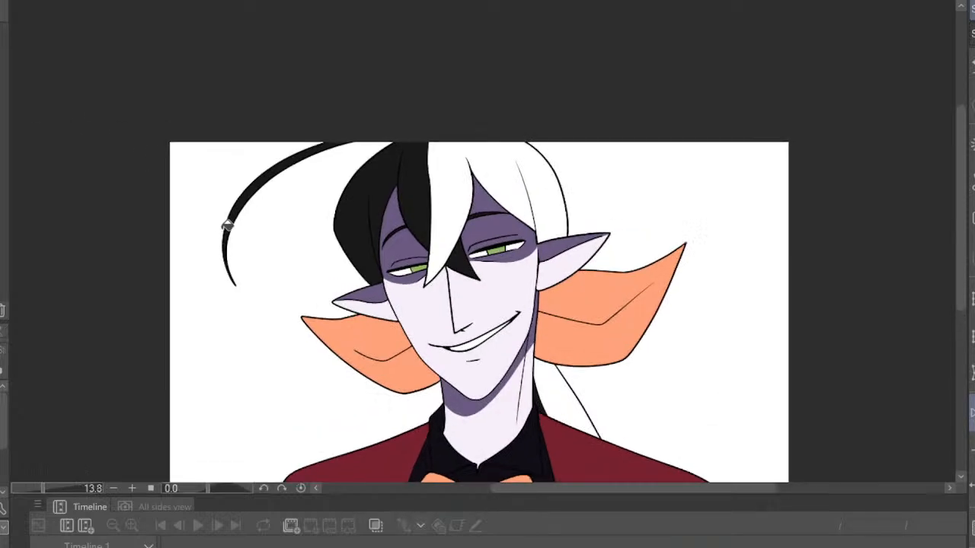
pyautogui.scroll(-1, 431, 94)
# Fill the white areas behind the character with the muted blue-purple wall colour of the chapel background painting
pyautogui.scroll(-5, 507, 86)
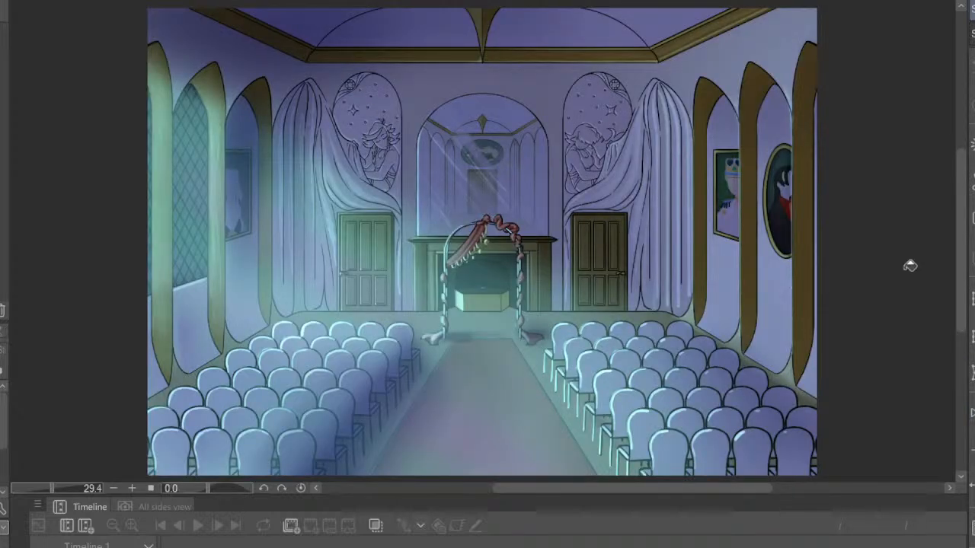
pyautogui.scroll(3, 648, 217)
pyautogui.scroll(-4, 618, 235)
pyautogui.scroll(-1, 615, 240)
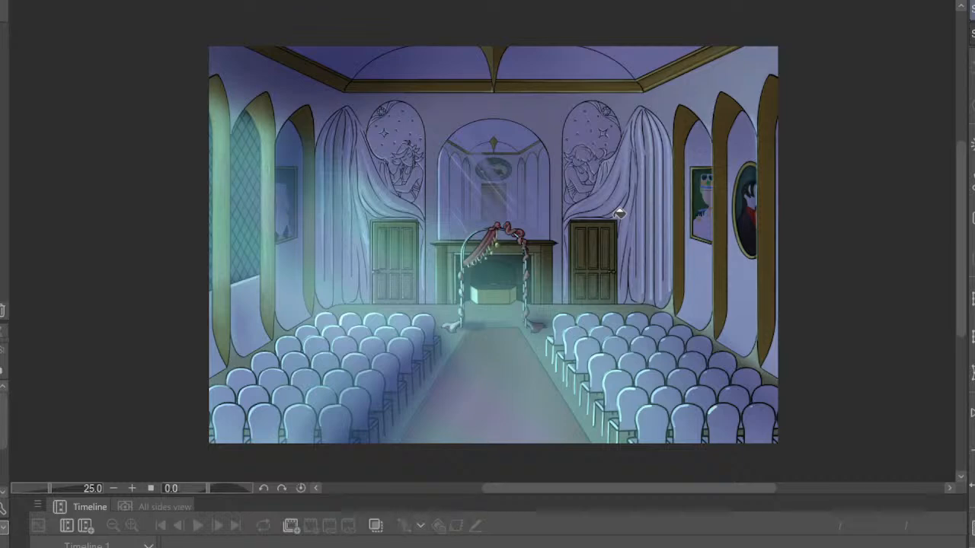
pyautogui.scroll(2, 619, 214)
pyautogui.scroll(5, 553, 220)
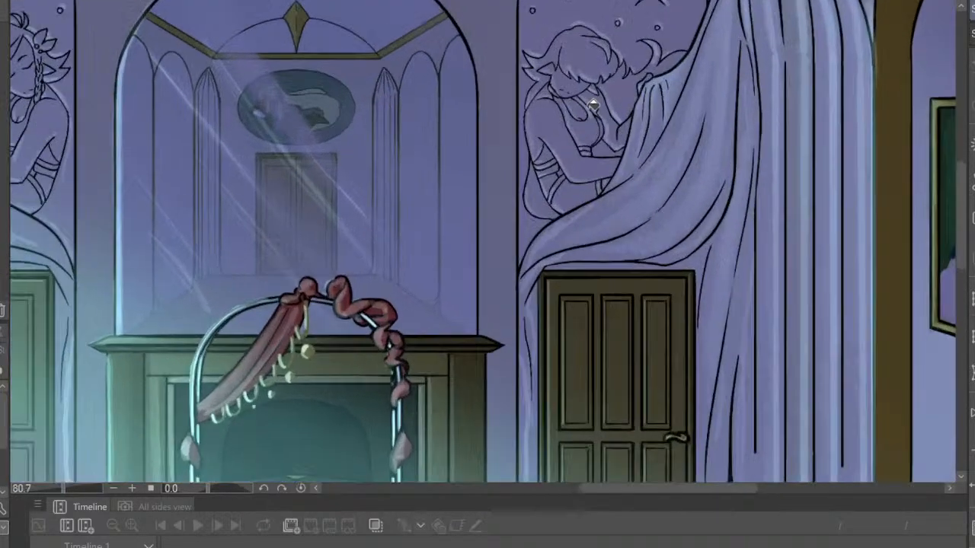
pyautogui.scroll(3, 476, 90)
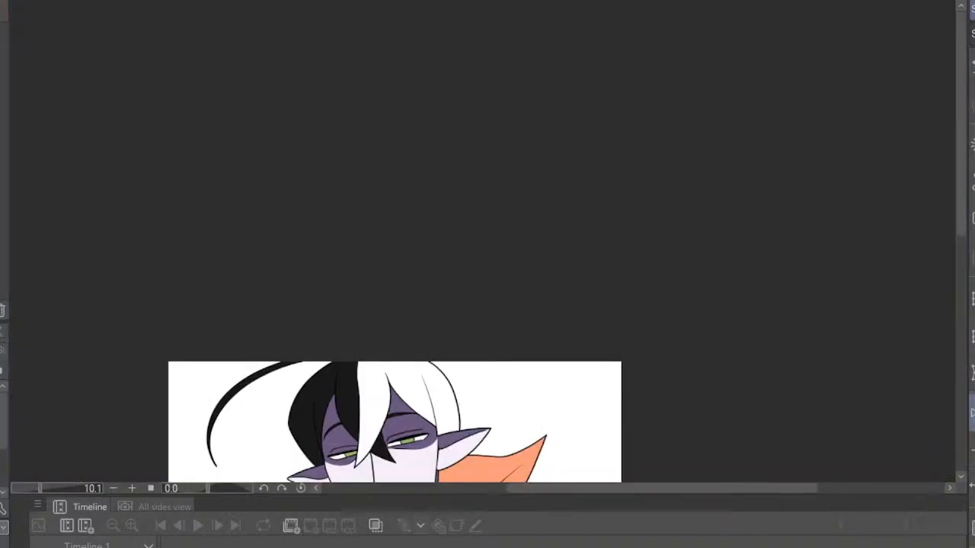
pyautogui.scroll(-4, 450, 236)
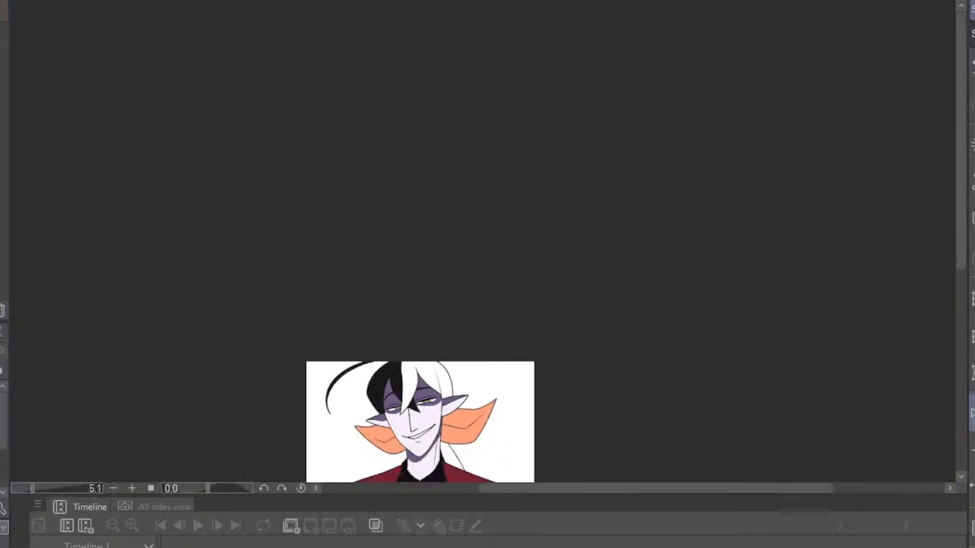
pyautogui.click(354, 467)
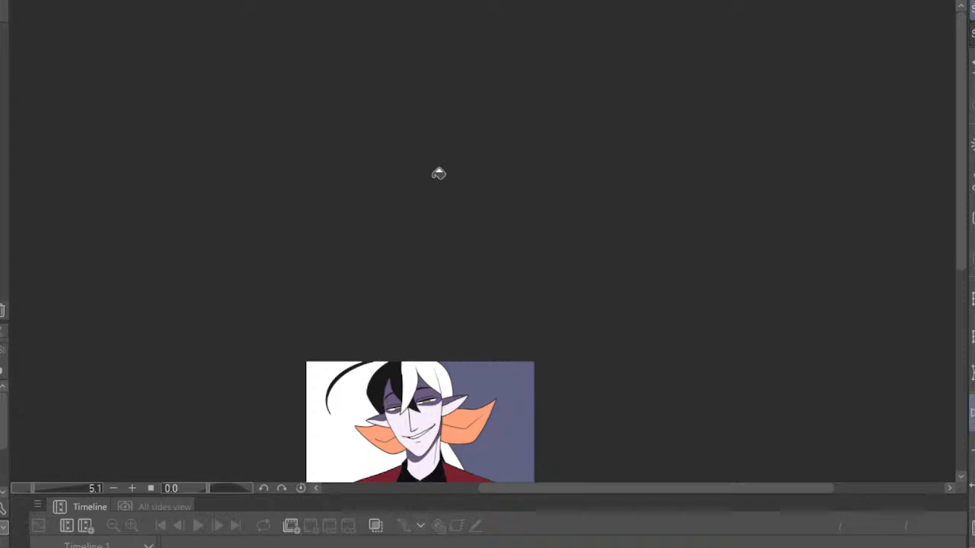
pyautogui.scroll(-3, 455, 188)
pyautogui.click(364, 488)
pyautogui.scroll(-3, 697, 328)
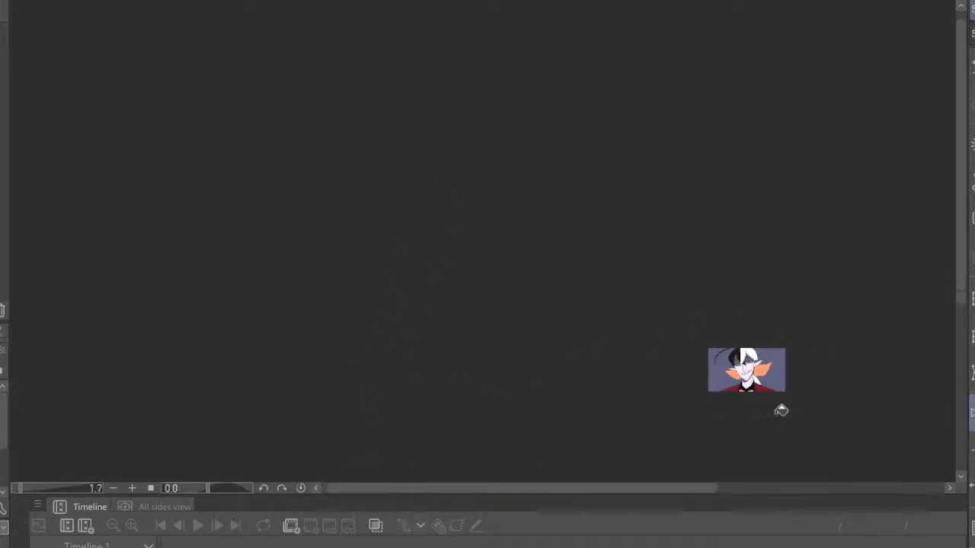
# Compare the portrait's filled background with the chapel painting's walls, undoing and redoing the last fill
pyautogui.scroll(3, 791, 366)
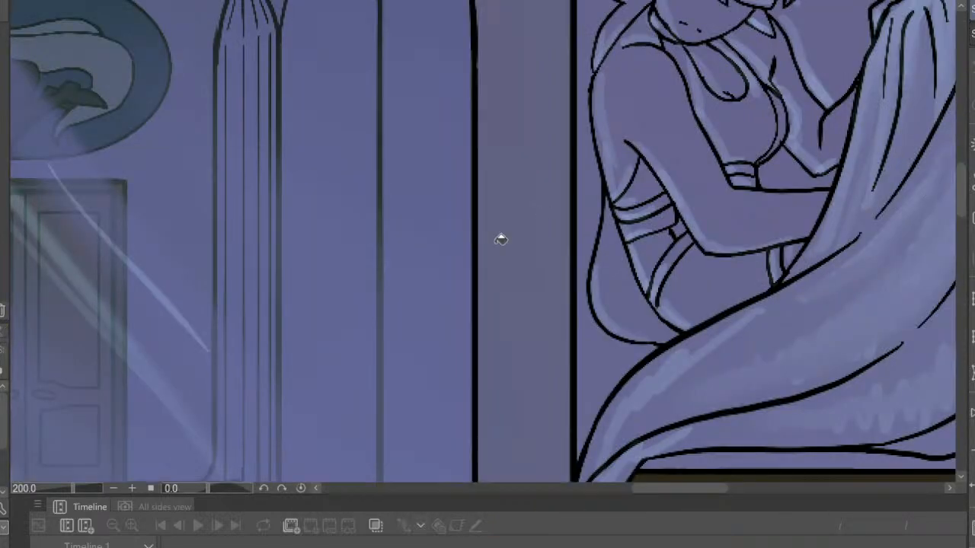
pyautogui.scroll(-7, 501, 239)
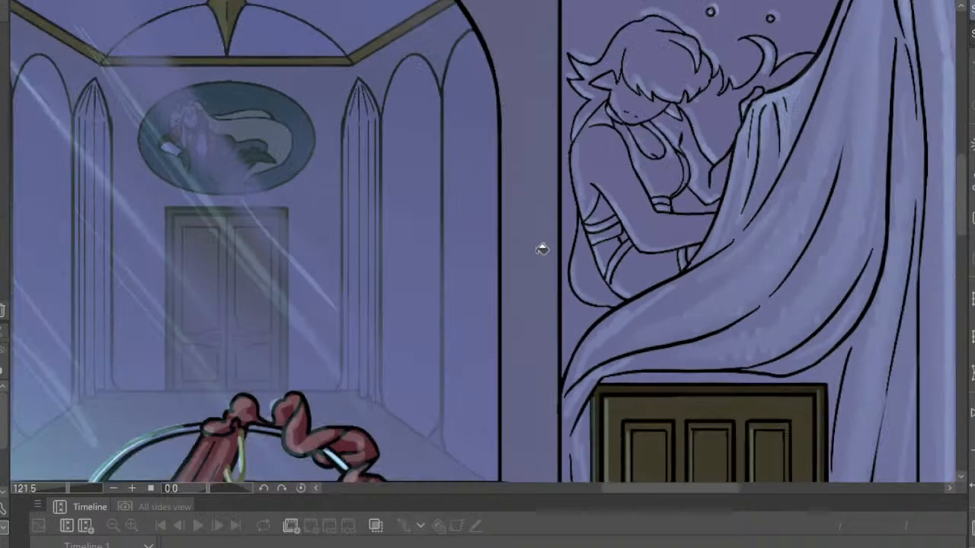
pyautogui.scroll(-5, 522, 234)
pyautogui.scroll(4, 520, 380)
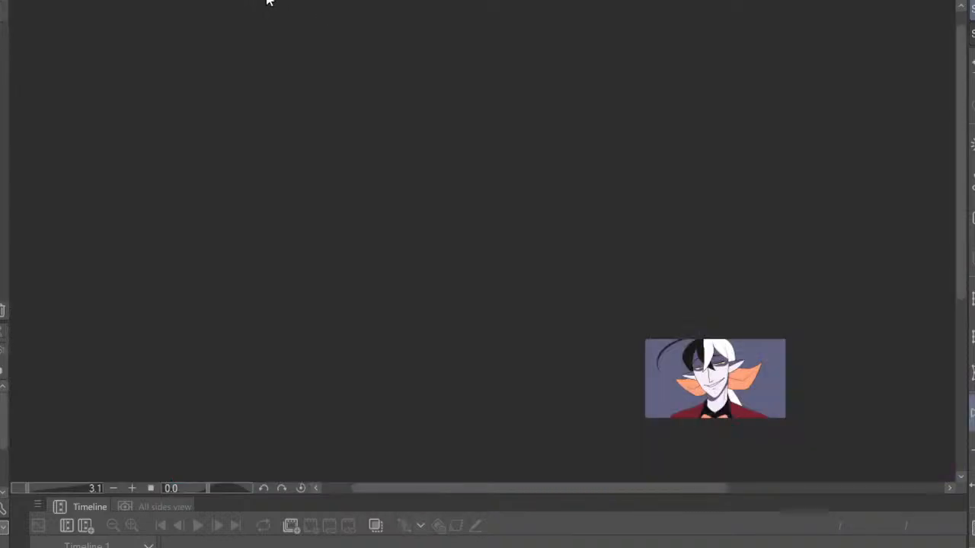
pyautogui.scroll(12, 787, 381)
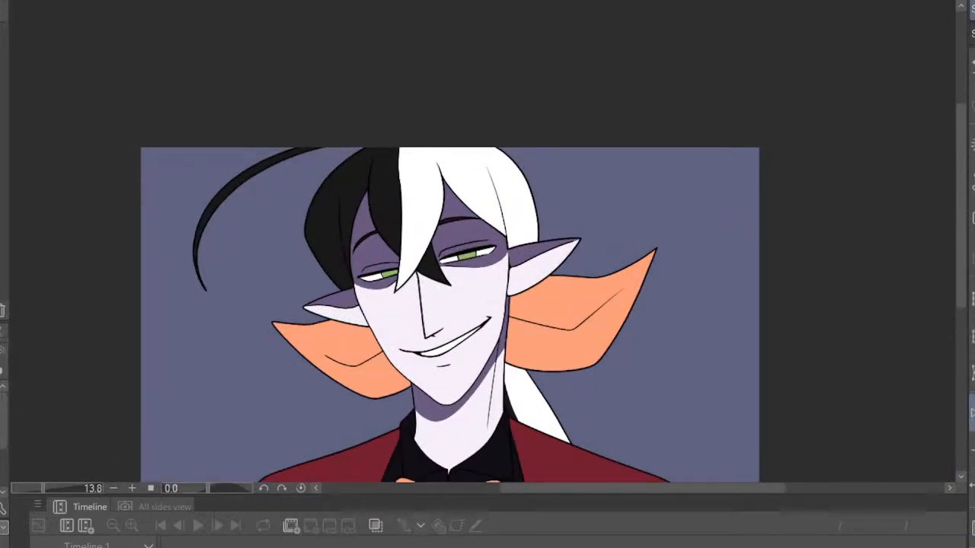
pyautogui.hotkey('ctrl', 'z')
pyautogui.hotkey('ctrl', 'y')
pyautogui.scroll(-3, 380, 150)
pyautogui.scroll(4, 377, 241)
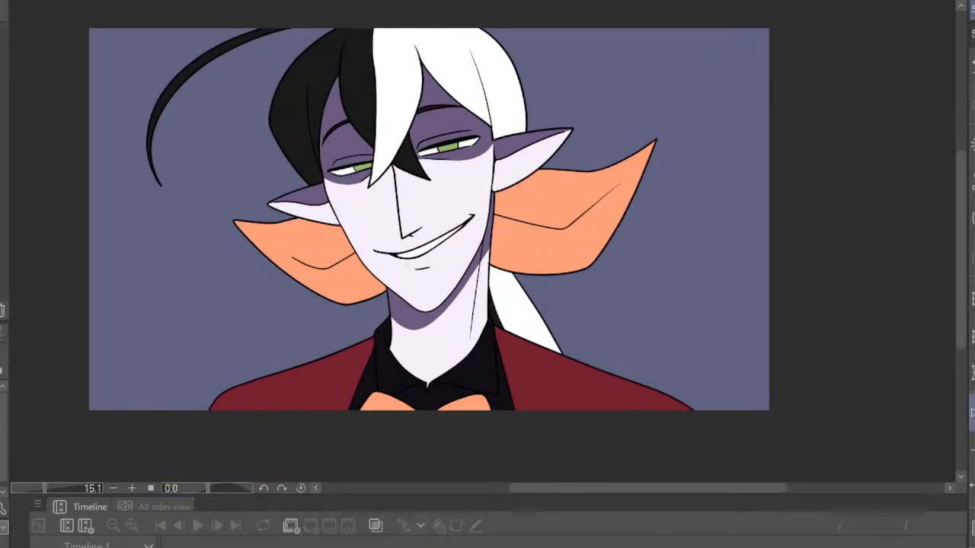
# Airbrush a soft teal gradient with a large brush across the lower part of the background behind the character
pyautogui.click(2, 368)
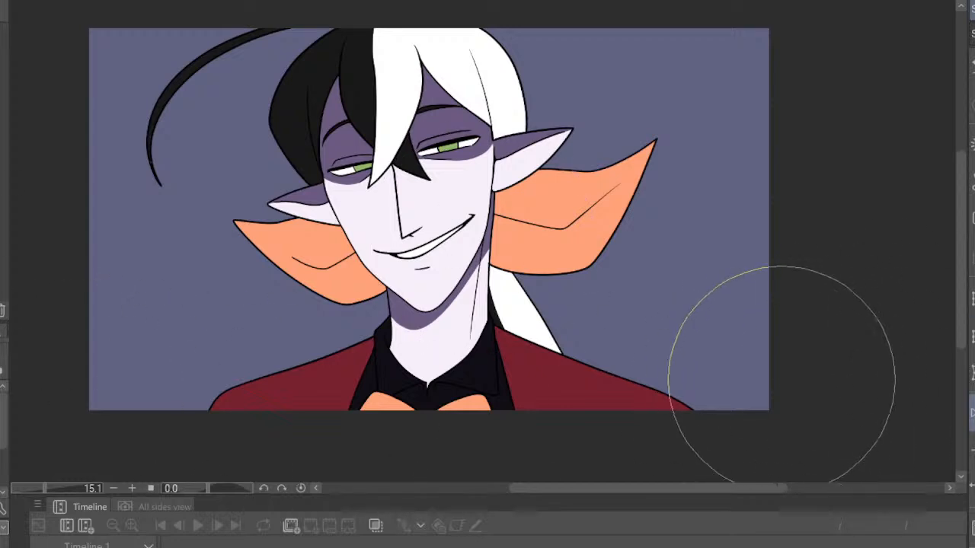
pyautogui.moveTo(782, 379)
pyautogui.mouseDown()
pyautogui.moveTo(349, 411)
pyautogui.moveTo(203, 392)
pyautogui.mouseUp()
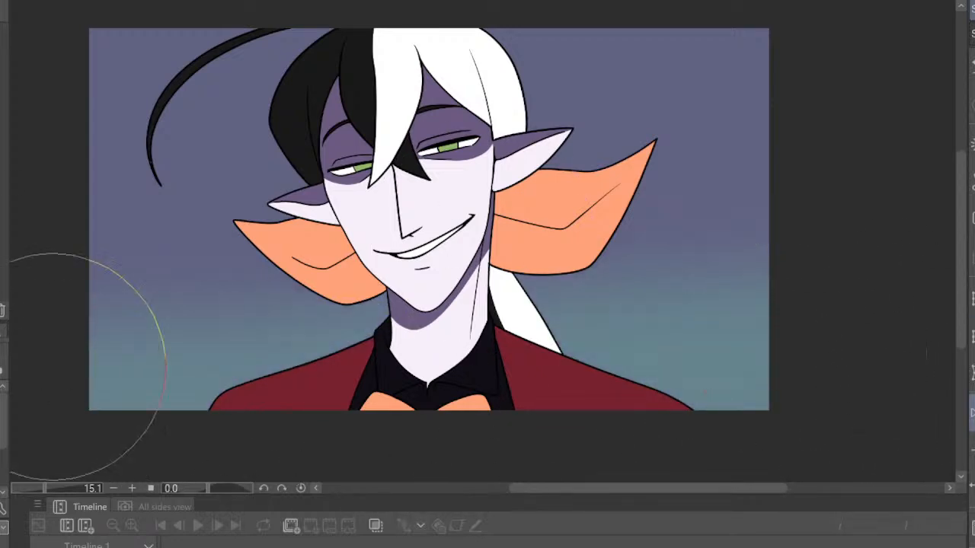
# Examine the chapel scene painting as a reference for wall colours and the teal light falling across the room
pyautogui.scroll(-6, 553, 148)
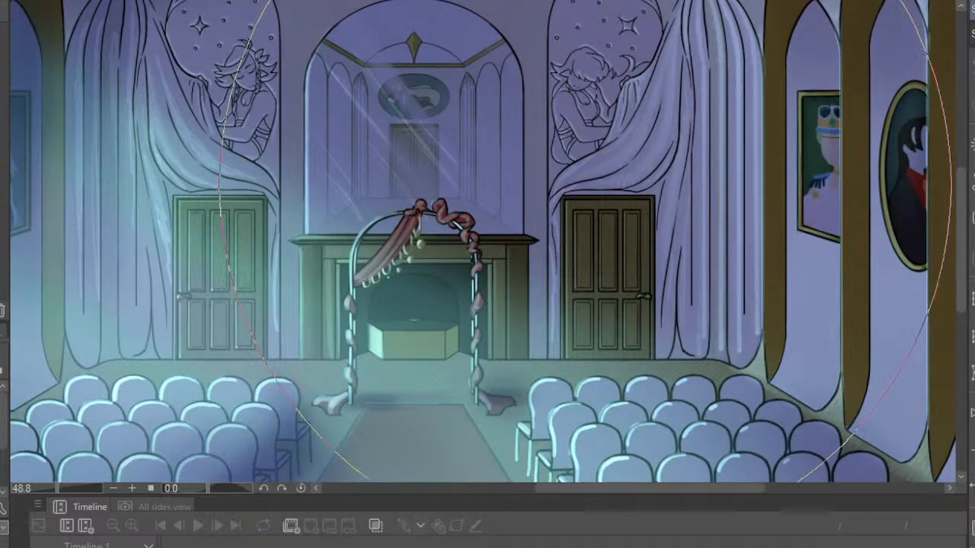
pyautogui.scroll(-3, 586, 228)
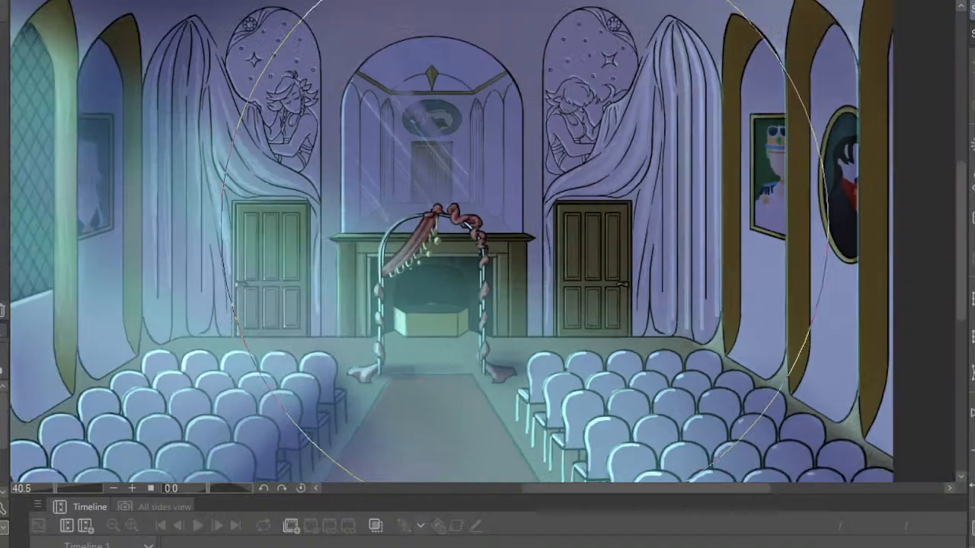
pyautogui.scroll(3, 602, 270)
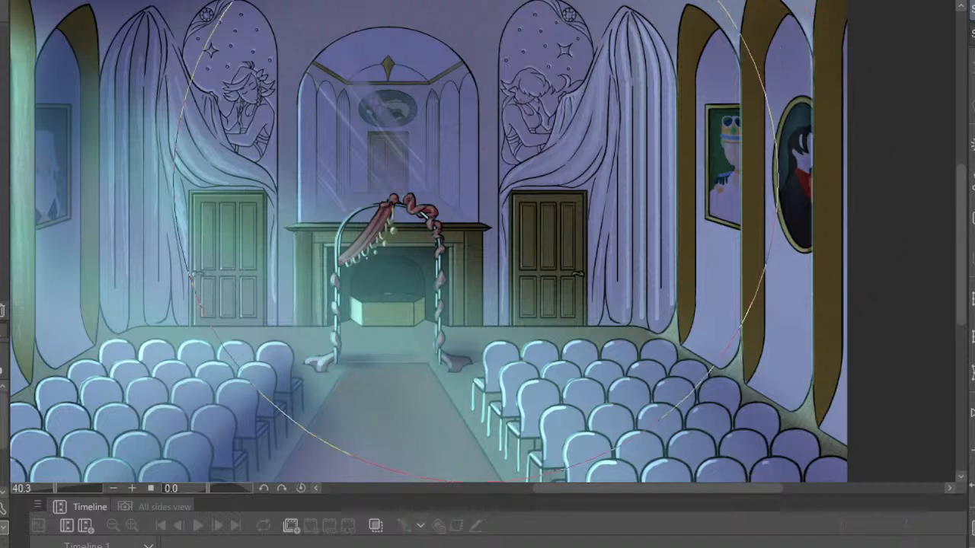
pyautogui.scroll(-2, 435, 232)
pyautogui.scroll(1, 416, 256)
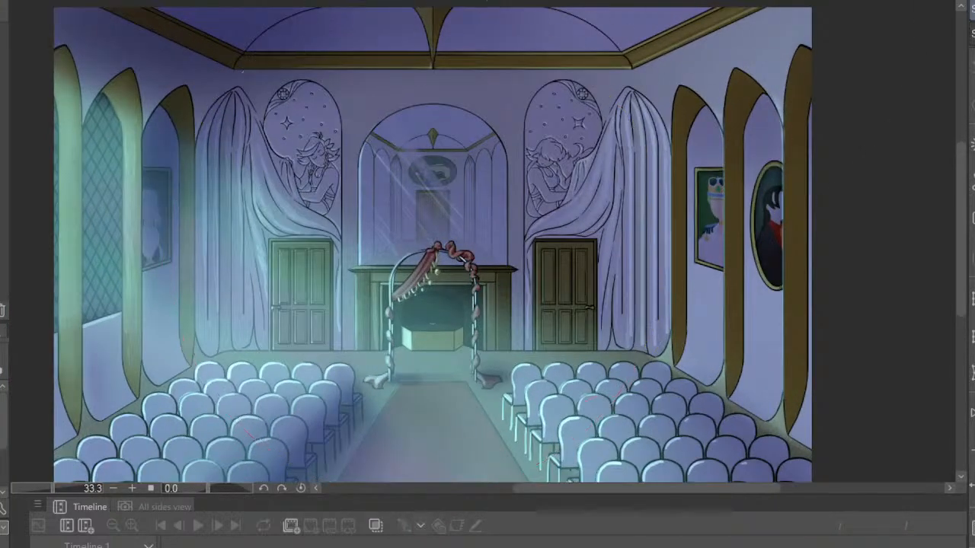
# Look through the other open artworks, examining the sheet of green-haired character poses up close and at full width
pyautogui.click(647, 0)
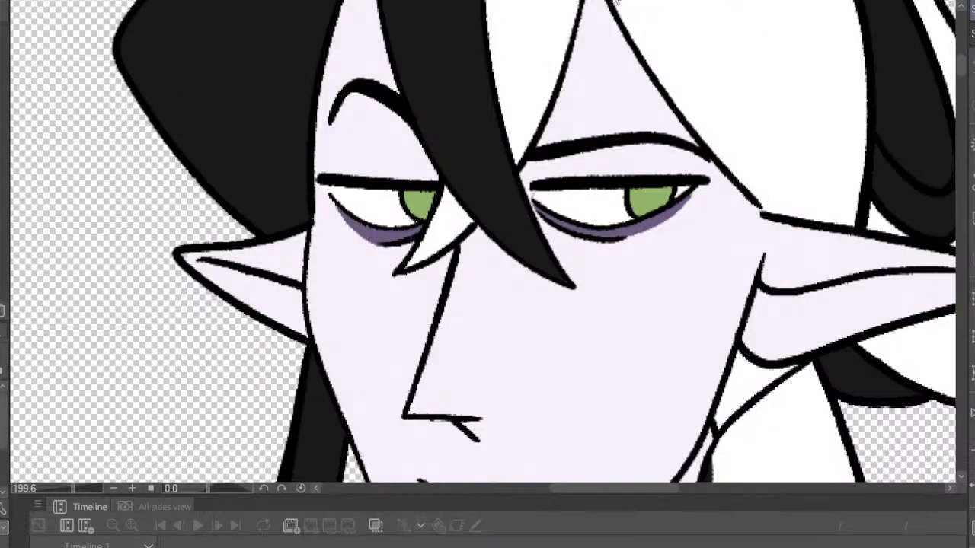
pyautogui.click(614, 1)
pyautogui.scroll(-5, 571, 114)
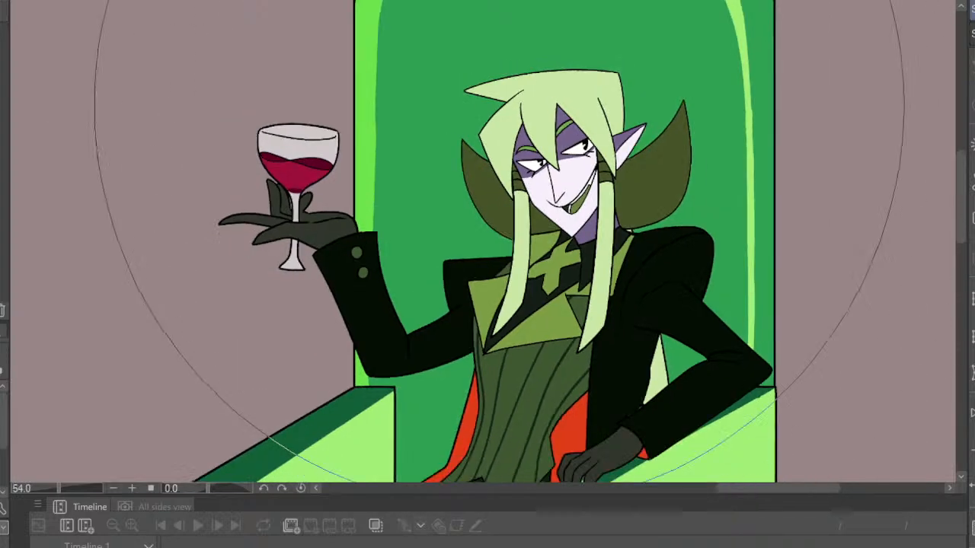
pyautogui.scroll(-3, 613, 199)
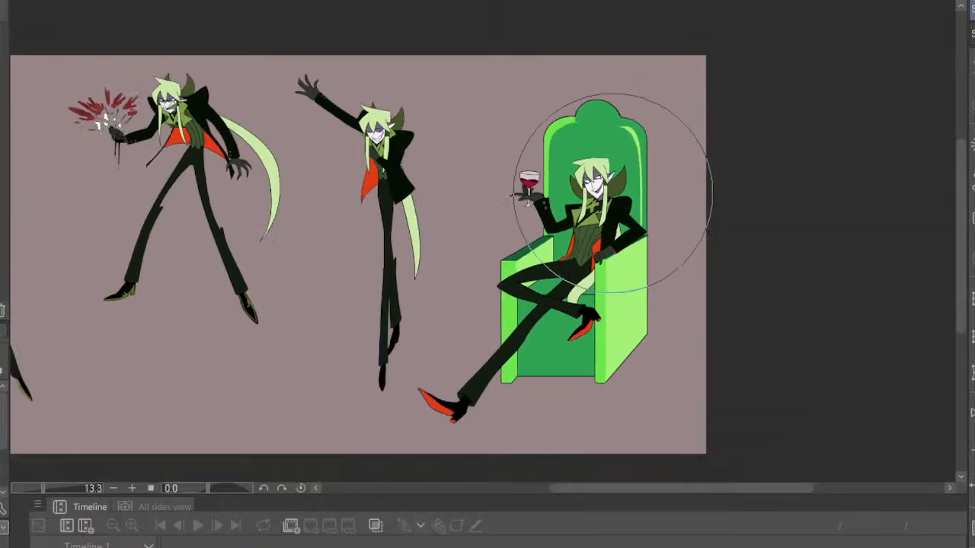
pyautogui.scroll(-2, 613, 193)
pyautogui.scroll(1, 635, 143)
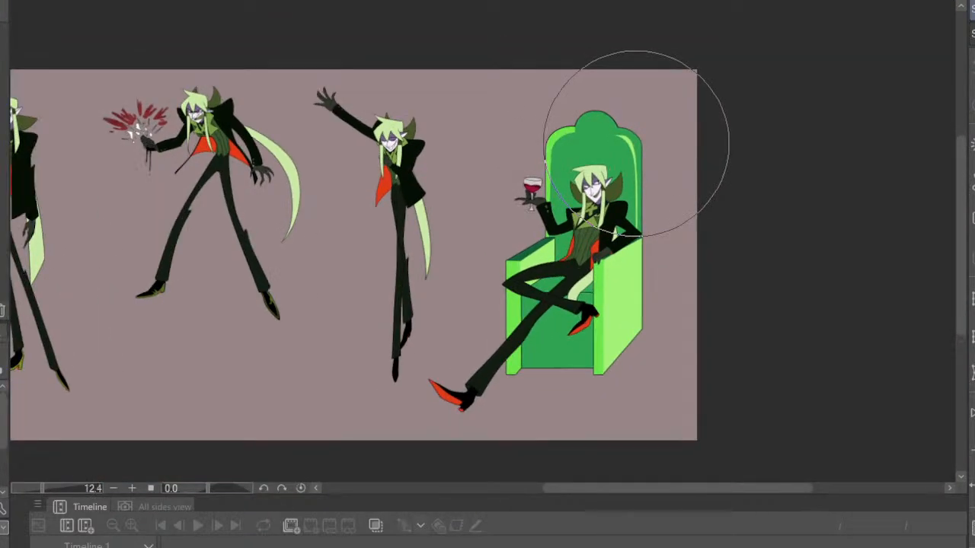
pyautogui.click(911, 1)
# Study the chapel painting's overall lighting, plus the window-side curtain and carved wall figure up close
pyautogui.scroll(2, 503, 172)
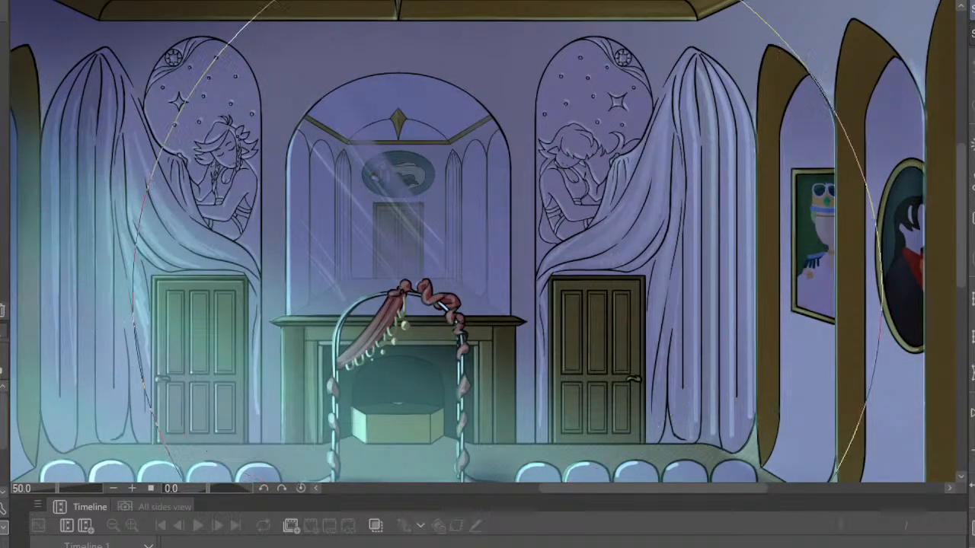
pyautogui.scroll(-2, 482, 246)
pyautogui.scroll(2, 482, 246)
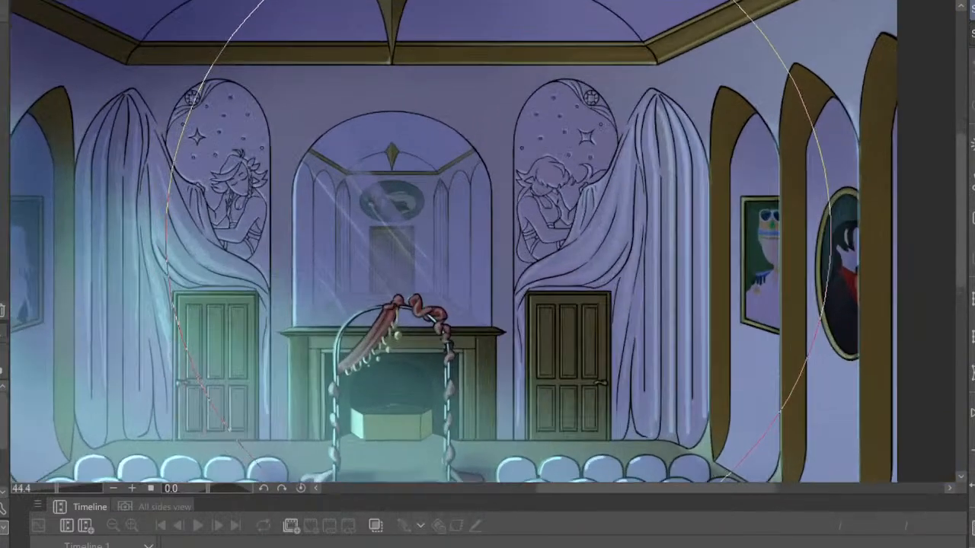
pyautogui.scroll(-2, 487, 201)
pyautogui.scroll(-1, 487, 201)
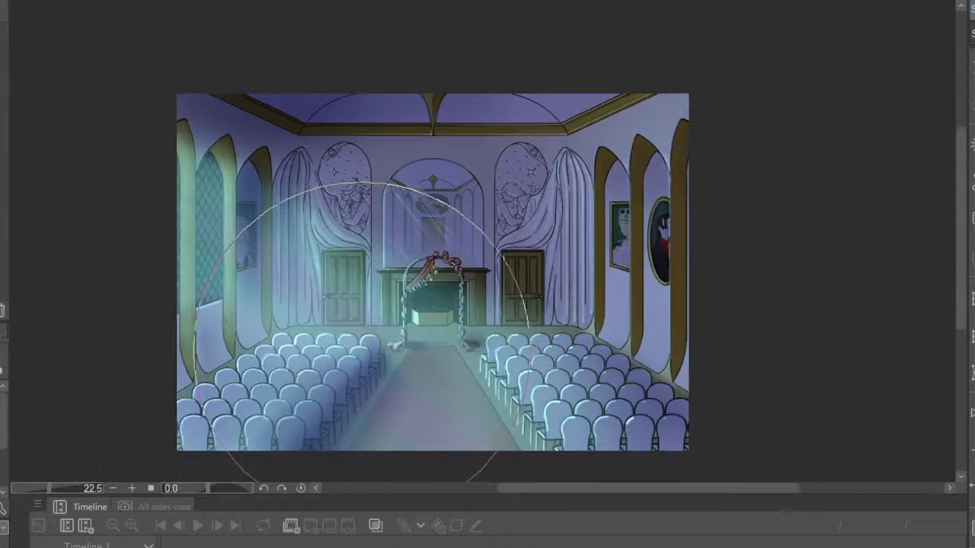
pyautogui.scroll(2, 396, 183)
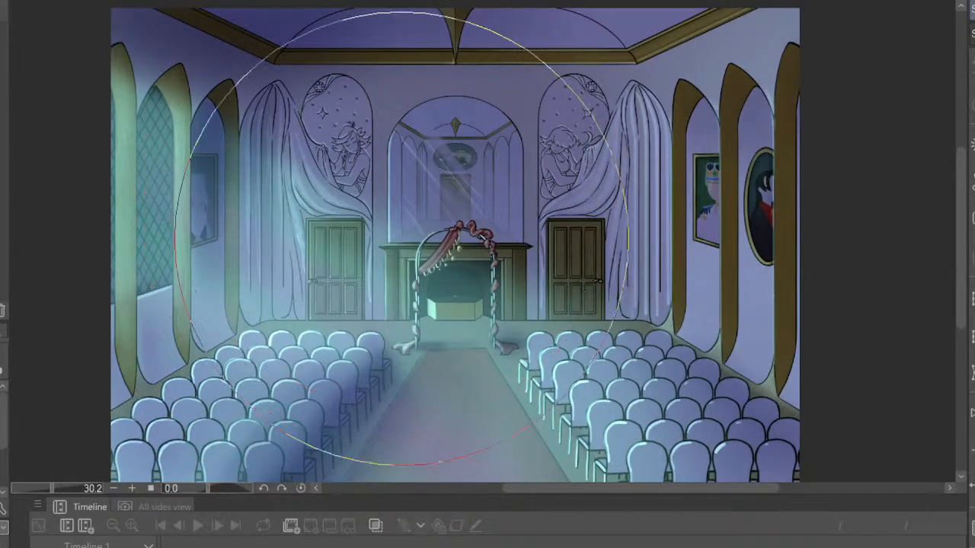
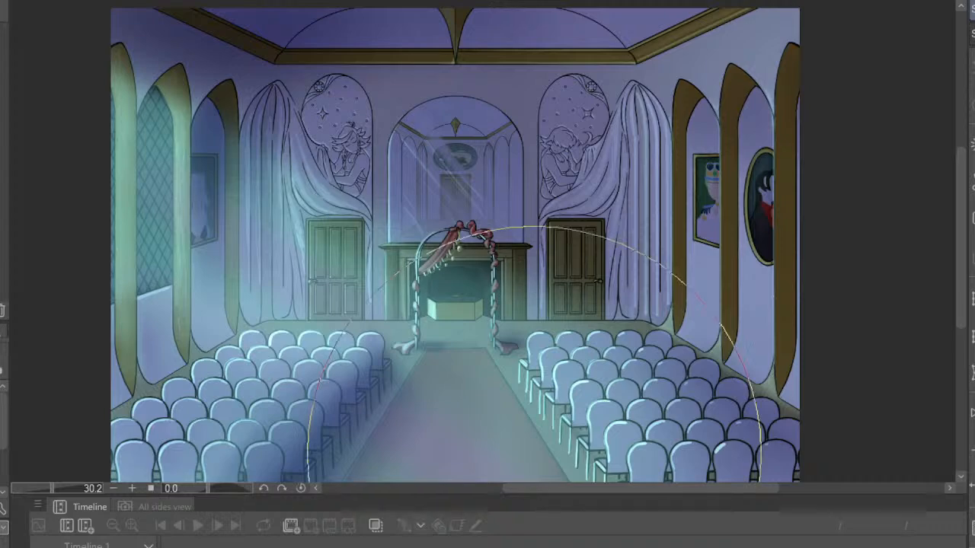
pyautogui.scroll(1, 485, 241)
pyautogui.scroll(8, 274, 99)
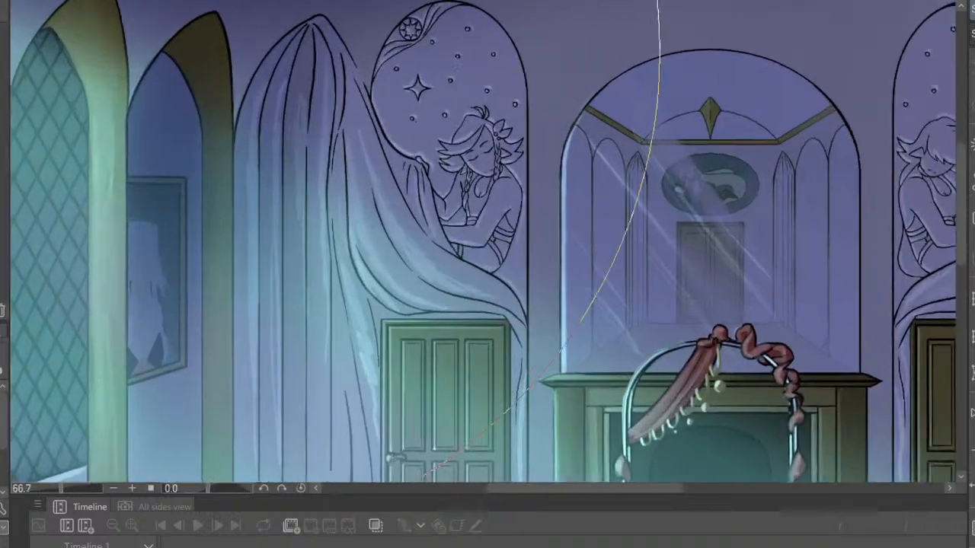
pyautogui.scroll(1, 477, 104)
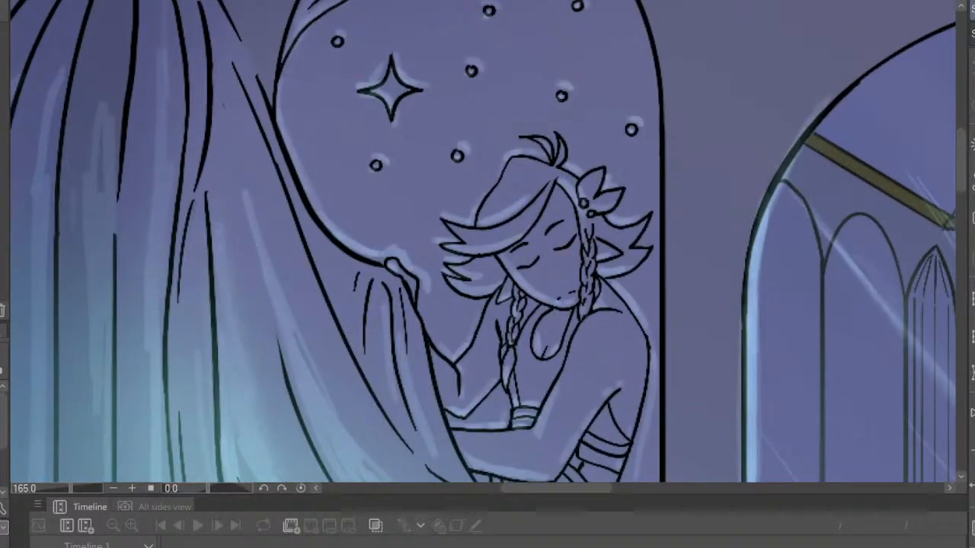
pyautogui.scroll(-12, 460, 139)
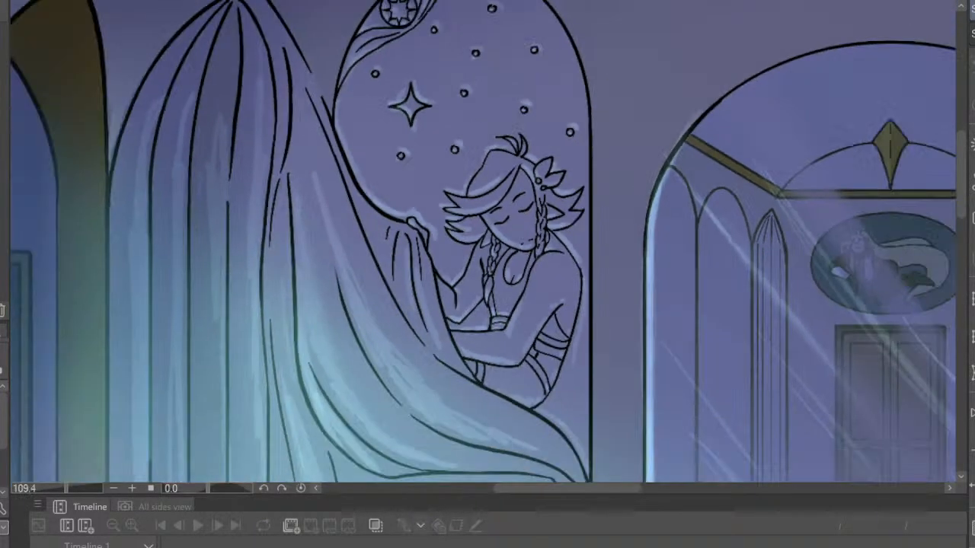
# Inspect the shading on the framed portraits, arches, curtain and carved figure on the chapel's far side from the windows
pyautogui.scroll(13, 709, 145)
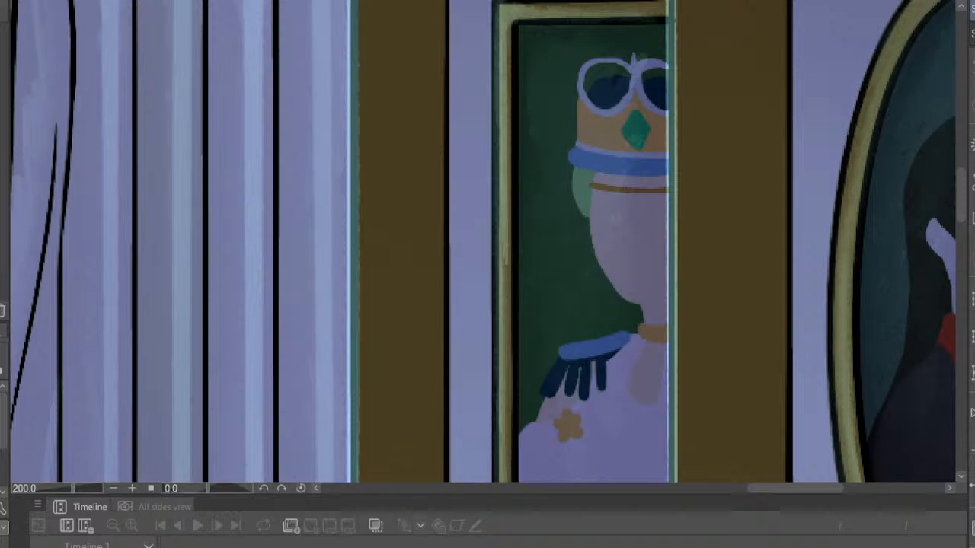
pyautogui.scroll(-4, 580, 268)
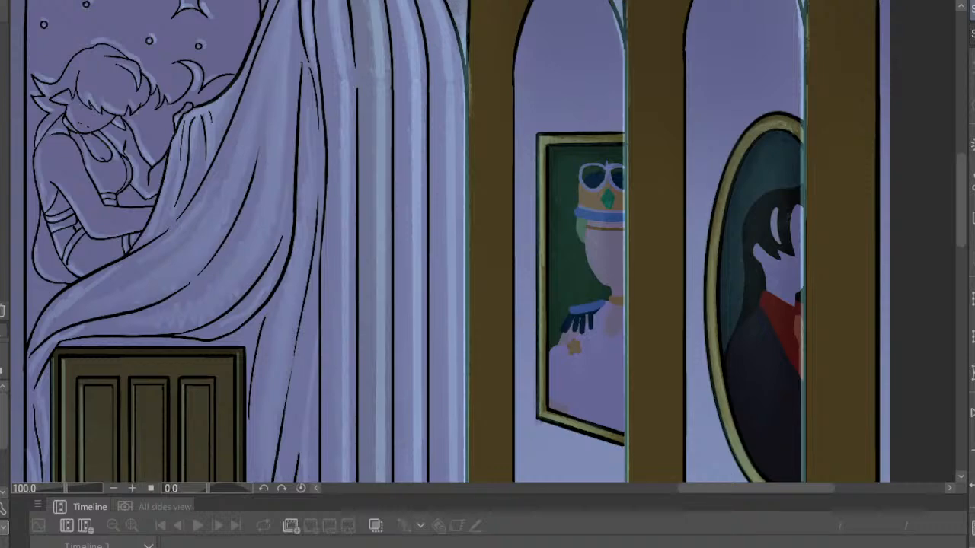
pyautogui.scroll(-4, 822, 294)
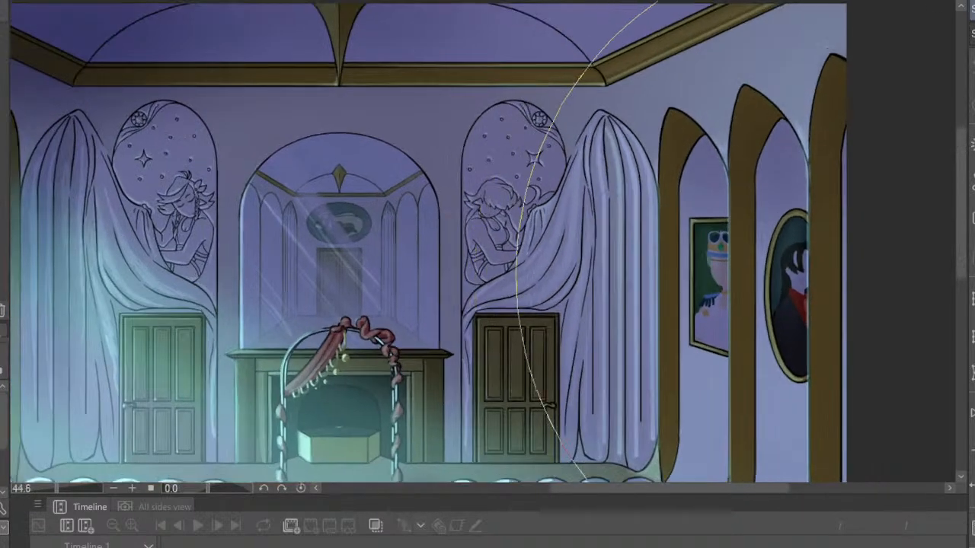
pyautogui.scroll(3, 868, 303)
pyautogui.scroll(1, 830, 299)
pyautogui.scroll(-3, 708, 305)
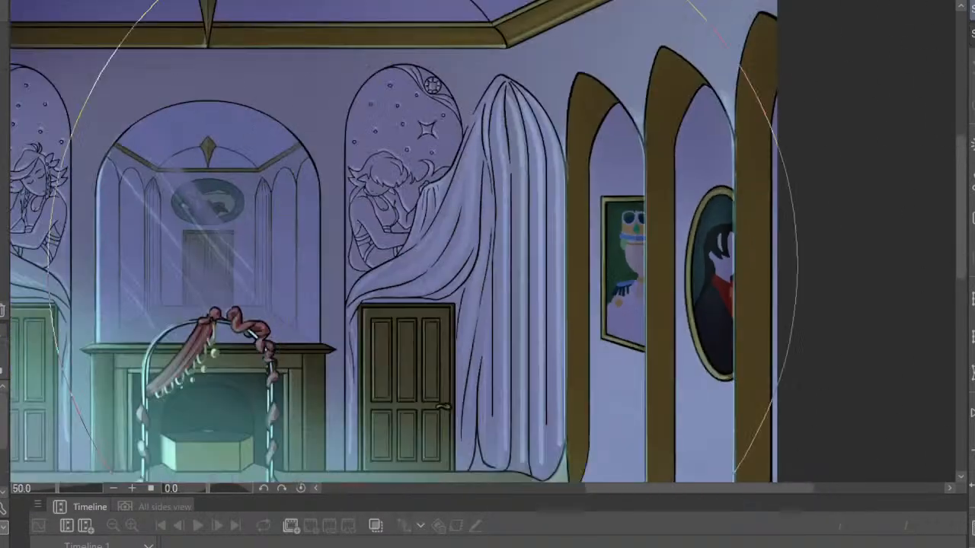
pyautogui.scroll(3, 388, 285)
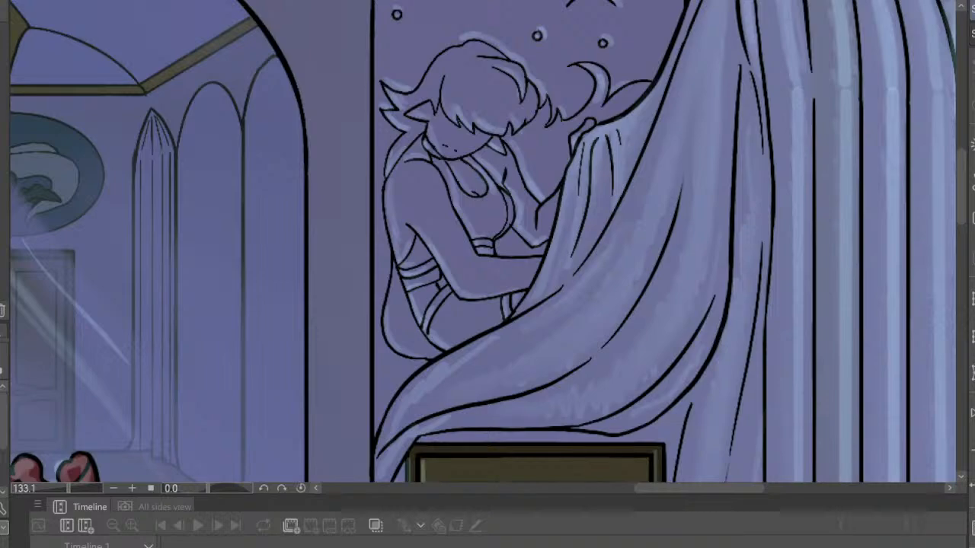
pyautogui.scroll(-5, 594, 228)
pyautogui.scroll(3, 417, 192)
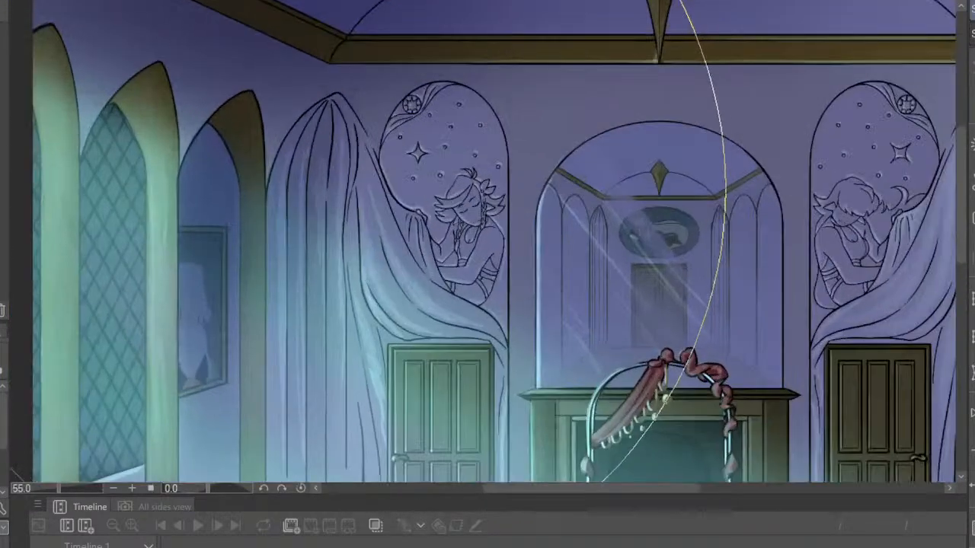
# Examine the mirror's glare streaks and the reflected oval painting above the chapel fireplace up close
pyautogui.scroll(6, 655, 251)
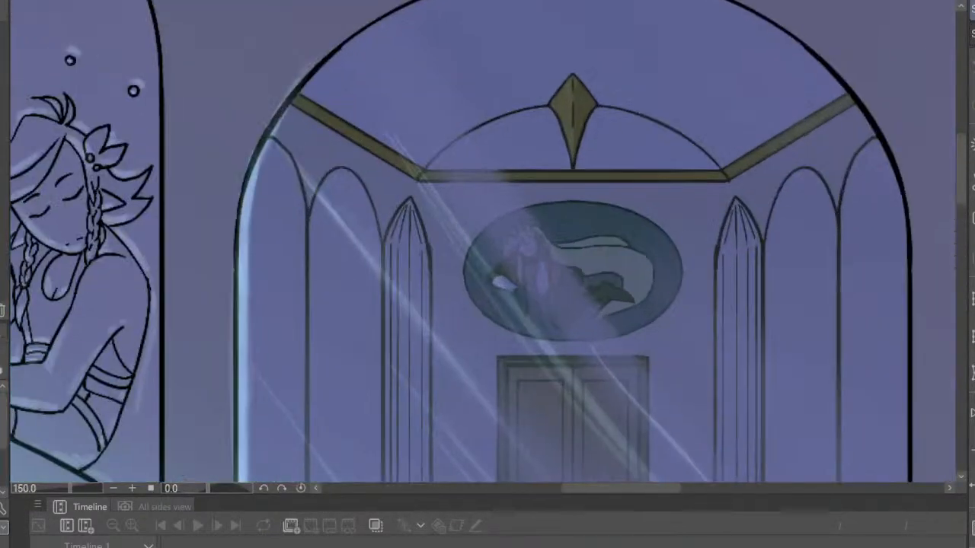
pyautogui.scroll(4, 556, 289)
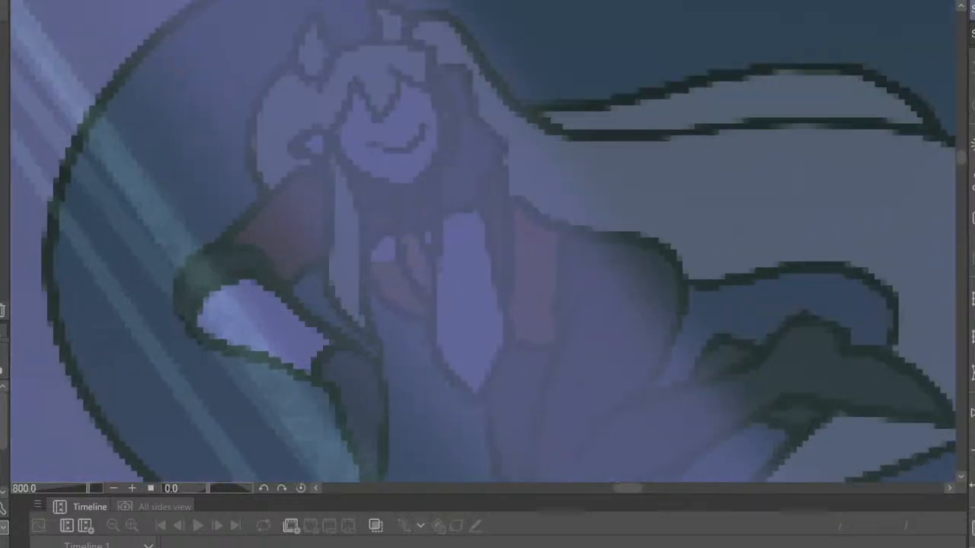
pyautogui.scroll(-4, 487, 244)
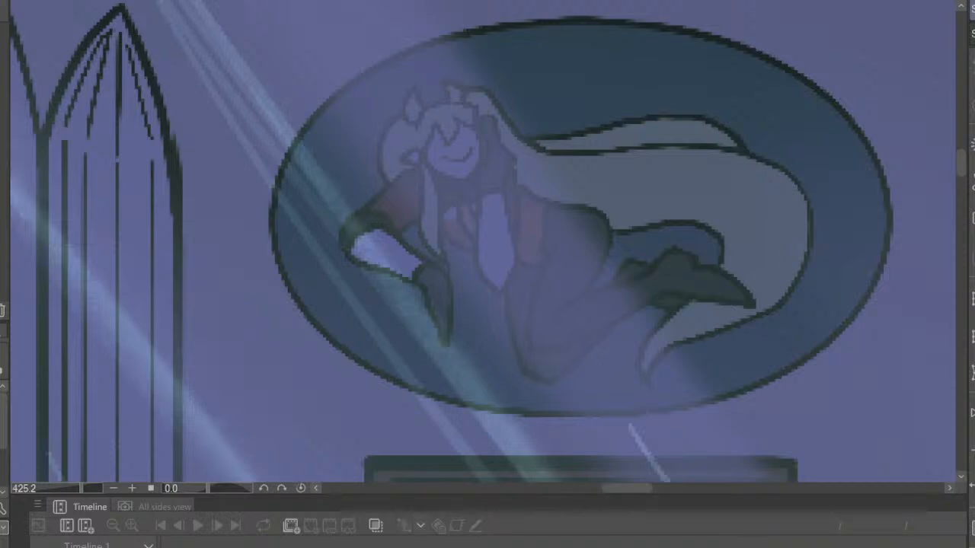
pyautogui.scroll(-6, 488, 244)
pyautogui.scroll(3, 465, 261)
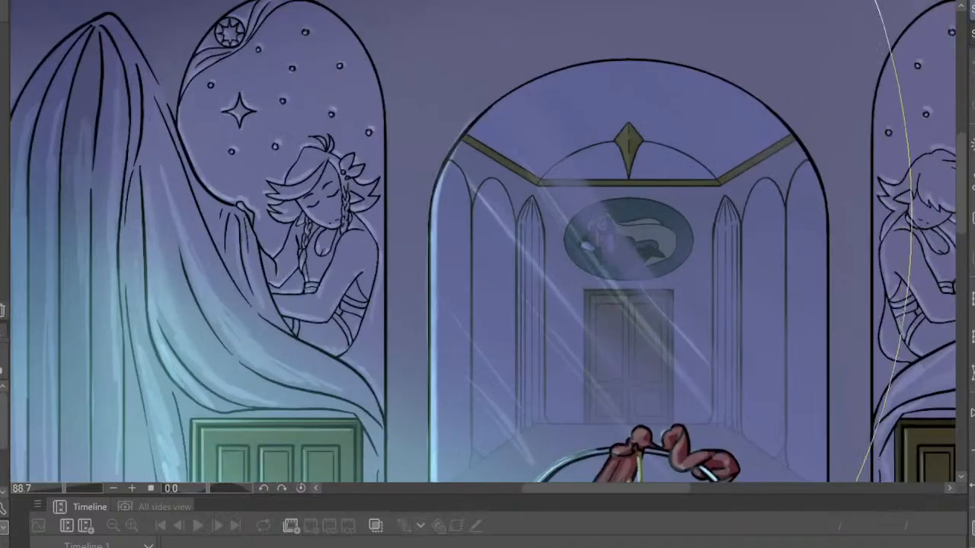
# Inspect the light on the lattice windows and the faded framed portrait beside them in the chapel painting
pyautogui.scroll(-2, 487, 244)
pyautogui.scroll(4, 487, 244)
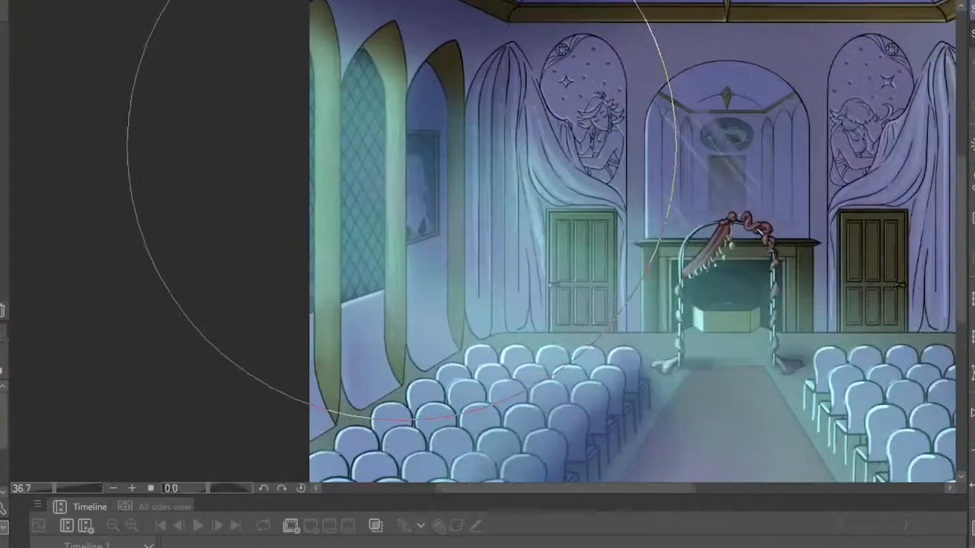
pyautogui.scroll(2, 430, 290)
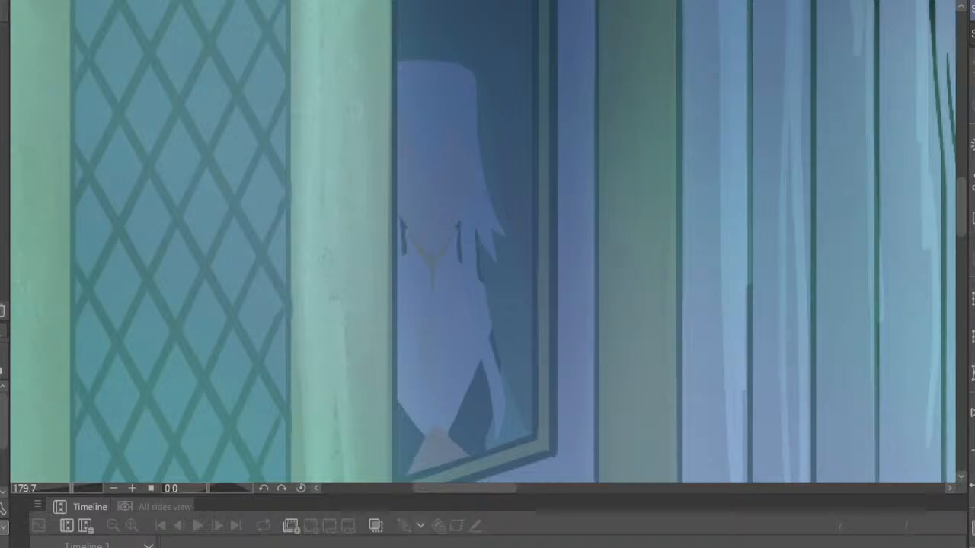
pyautogui.scroll(-8, 534, 270)
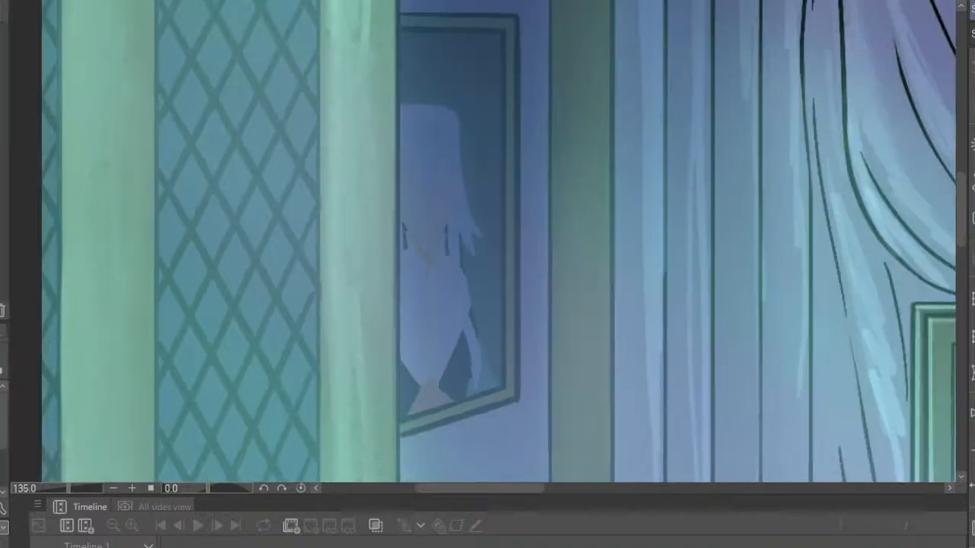
pyautogui.scroll(-2, 557, 280)
pyautogui.scroll(1, 533, 270)
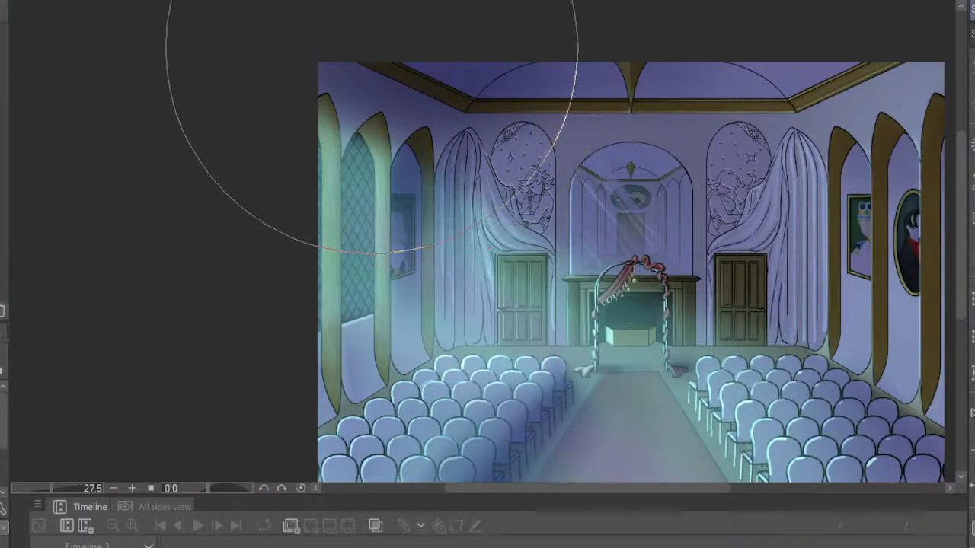
# Return to the portrait and airbrush a soft light-blue glow over the upper-left background behind the character
pyautogui.click(214, 2)
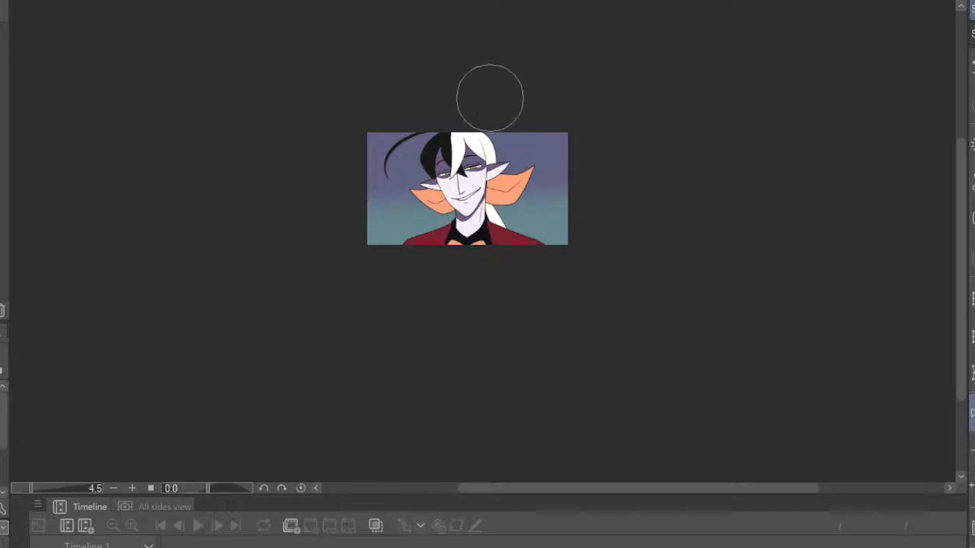
pyautogui.scroll(3, 503, 119)
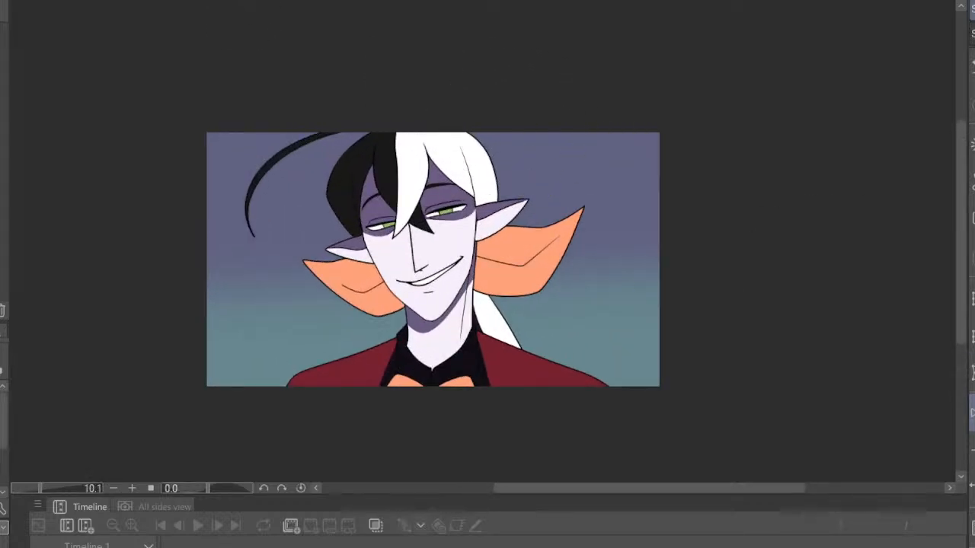
pyautogui.moveTo(174, 155)
pyautogui.mouseDown()
pyautogui.moveTo(436, 301)
pyautogui.moveTo(201, 180)
pyautogui.moveTo(300, 235)
pyautogui.mouseUp()
pyautogui.scroll(1, 537, 323)
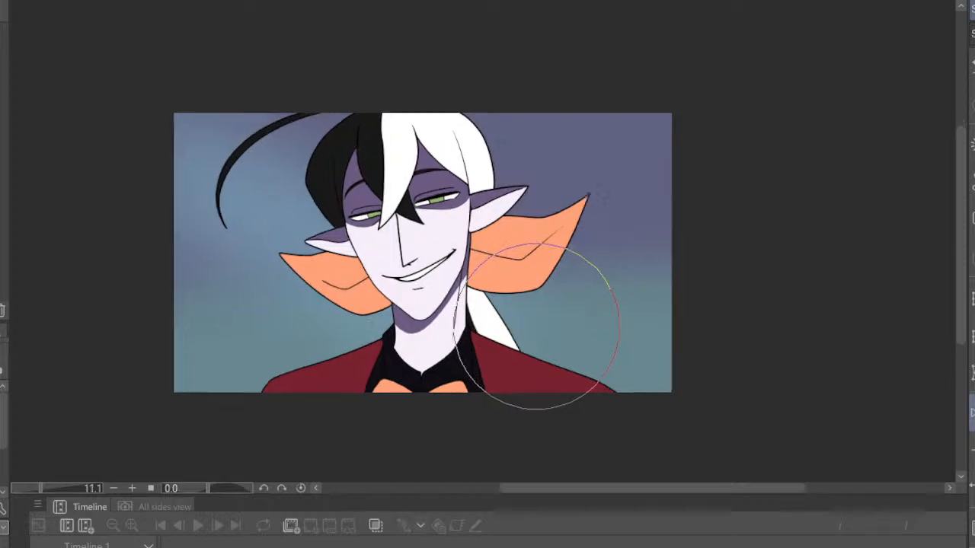
pyautogui.scroll(-5, 576, 315)
pyautogui.scroll(4, 587, 261)
pyautogui.scroll(3, 586, 245)
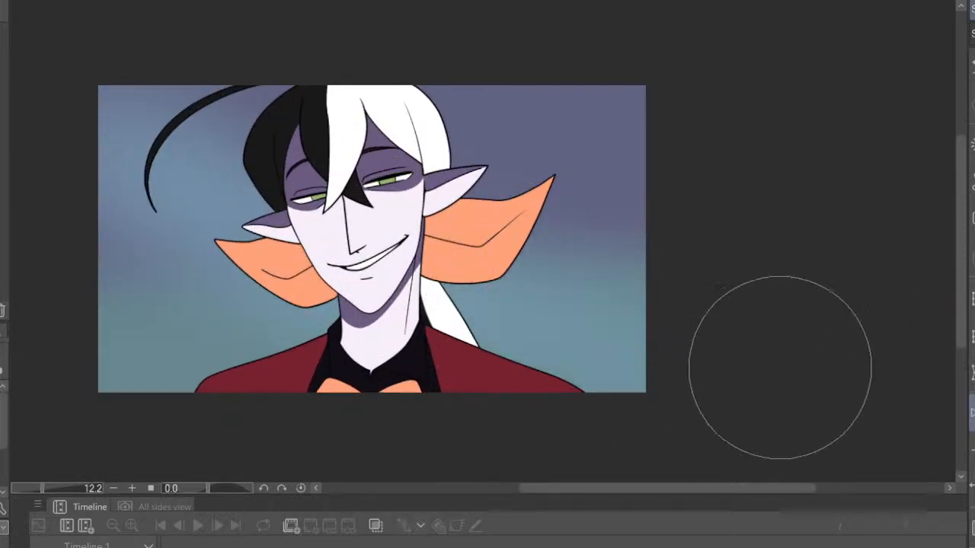
pyautogui.scroll(-3, 533, 290)
pyautogui.scroll(4, 500, 348)
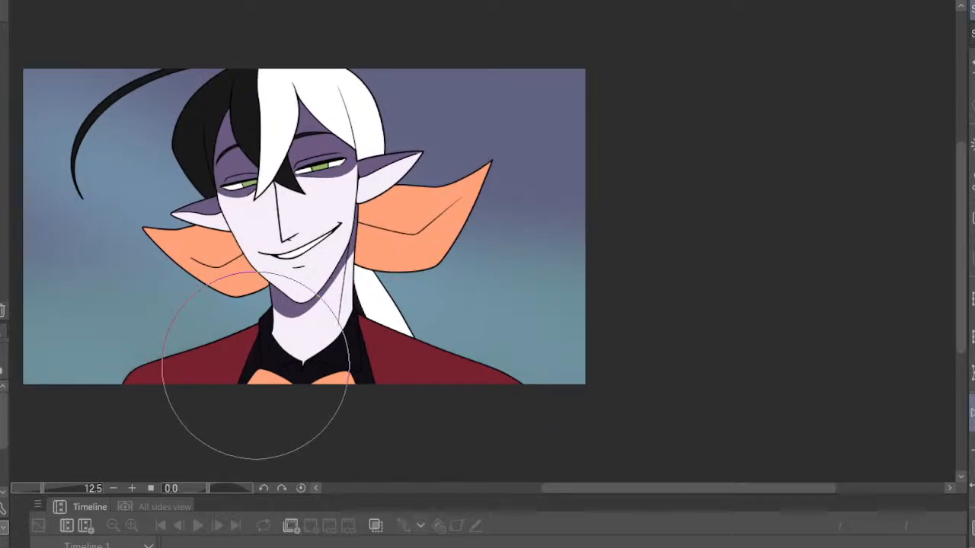
# Darken the whole portrait, character and background together, with a deep purple shading overlay
pyautogui.scroll(-3, 257, 381)
pyautogui.scroll(-2, 353, 122)
pyautogui.scroll(5, 271, 109)
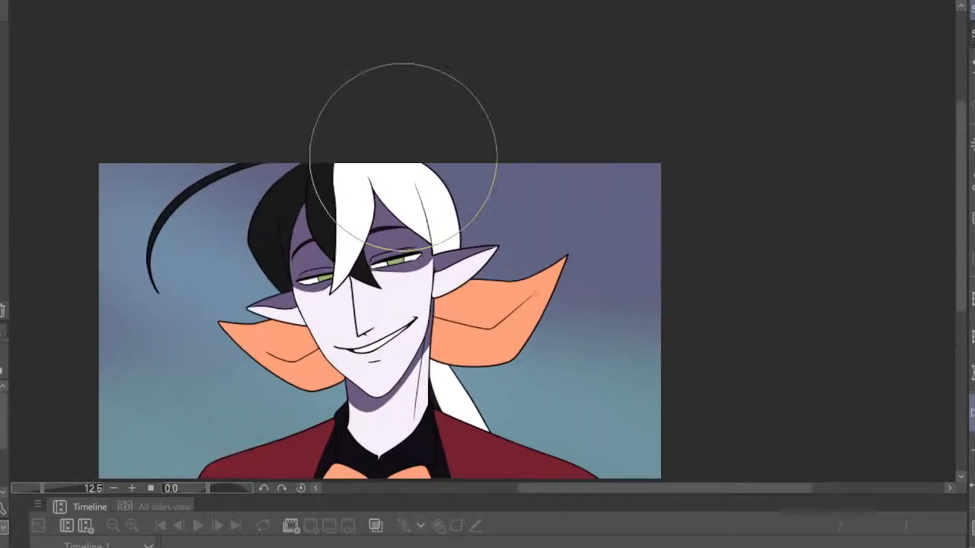
pyautogui.click(972, 412)
pyautogui.click(972, 412)
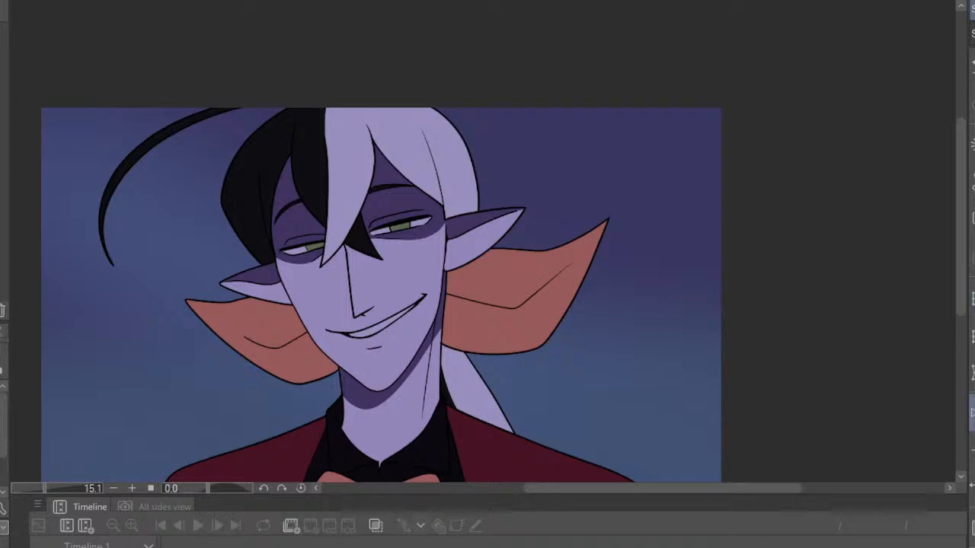
# Examine the purple-shaded portrait both as a small overview and up close to judge its overall colours
pyautogui.scroll(-14, 94, 26)
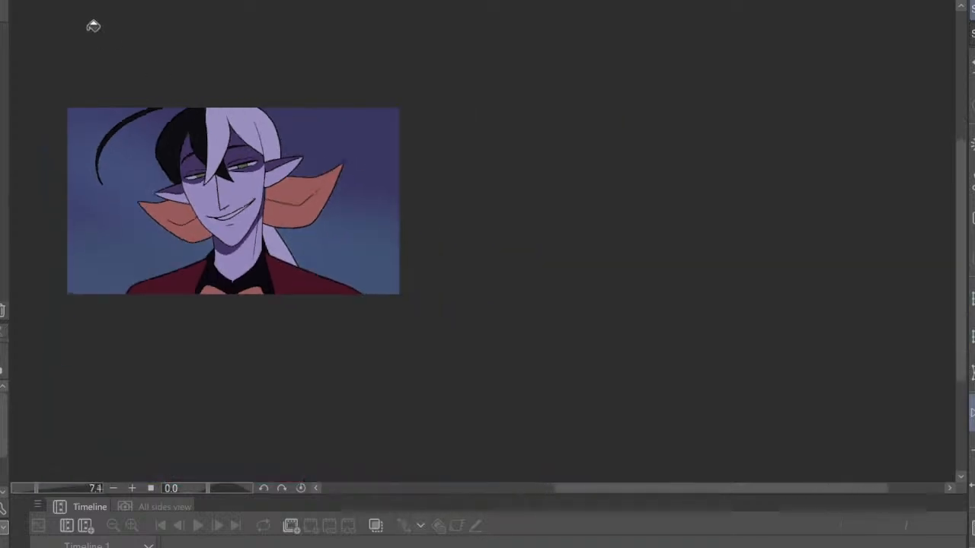
pyautogui.scroll(6, 152, 65)
pyautogui.scroll(8, 114, 30)
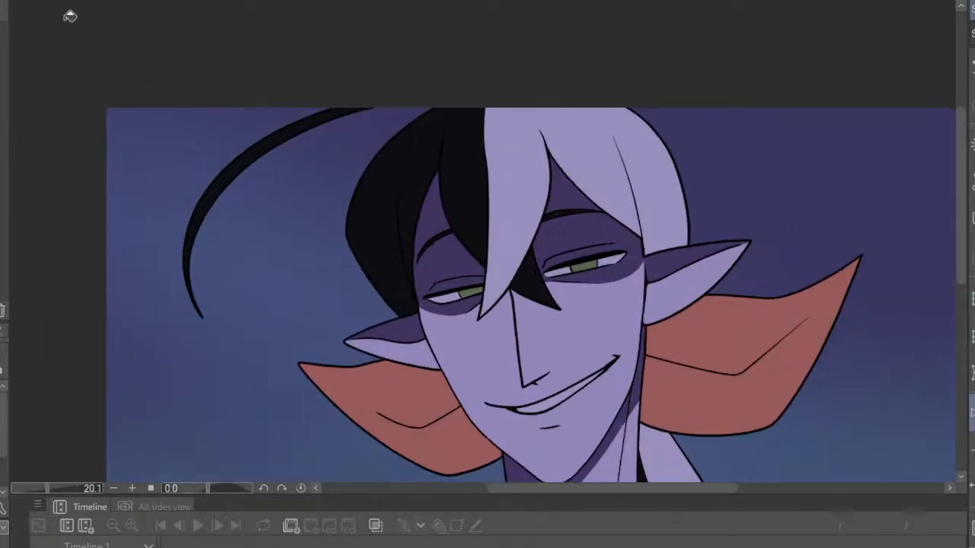
pyautogui.scroll(-4, 436, 43)
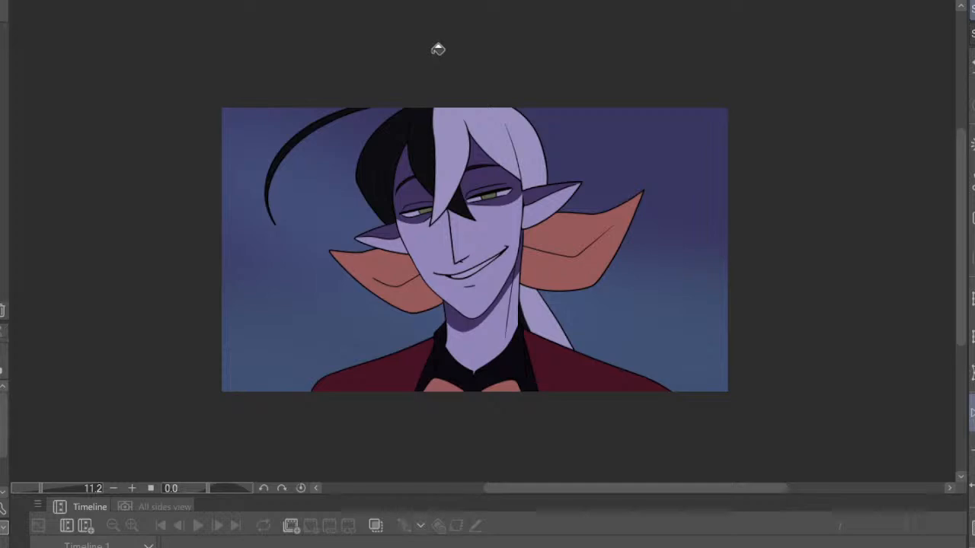
pyautogui.scroll(3, 453, 142)
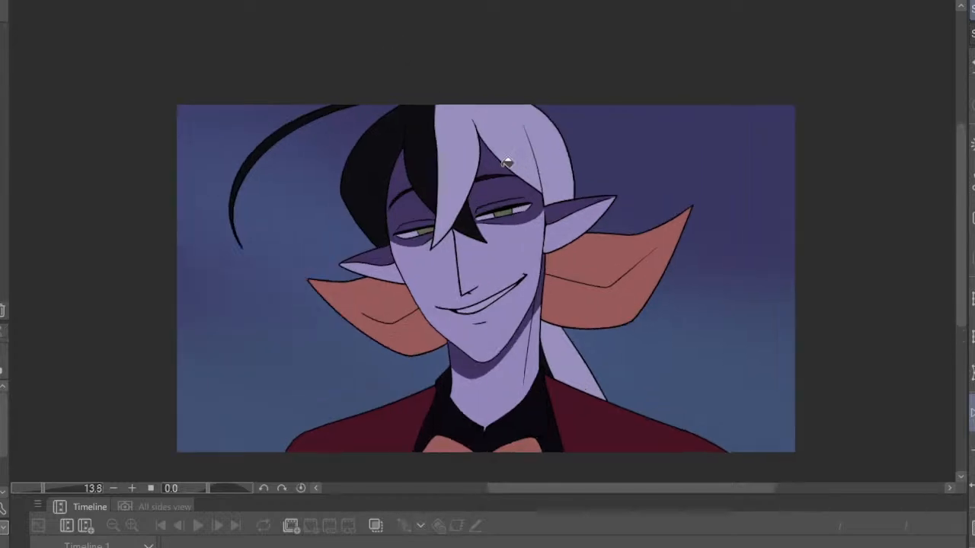
pyautogui.scroll(-4, 468, 83)
pyautogui.scroll(2, 496, 246)
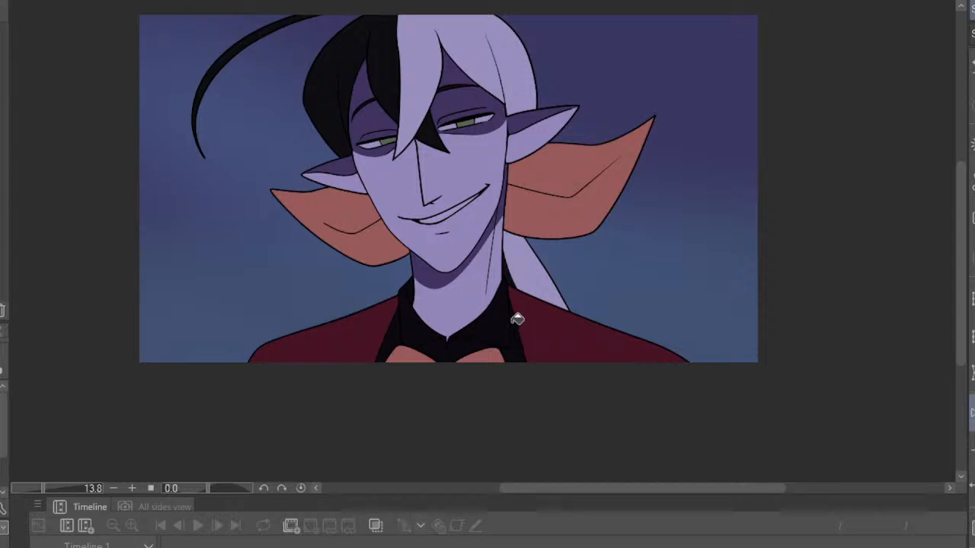
pyautogui.scroll(-2, 511, 249)
# Shift the shading to a brighter violet and restrict it to the character, leaving the blue-teal background untinted
pyautogui.scroll(4, 511, 249)
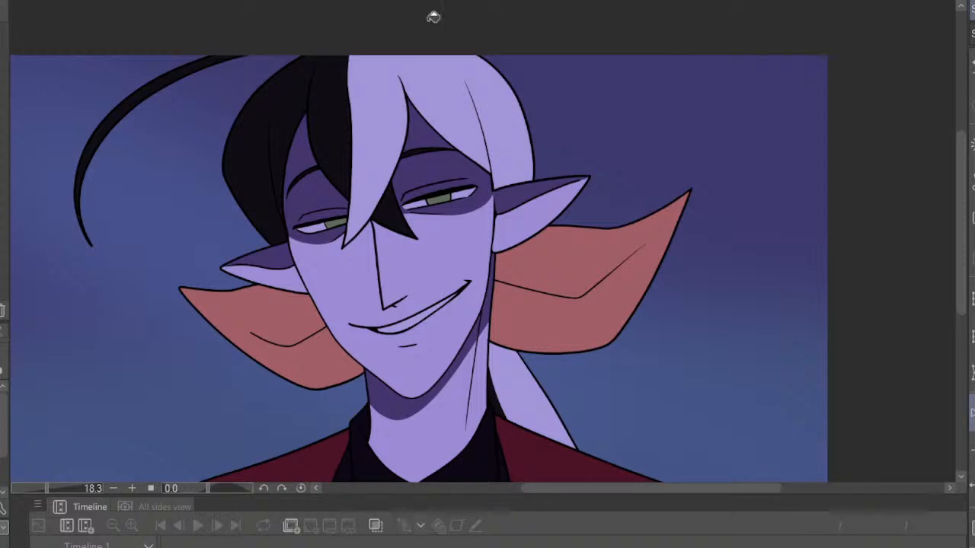
pyautogui.scroll(-3, 626, 219)
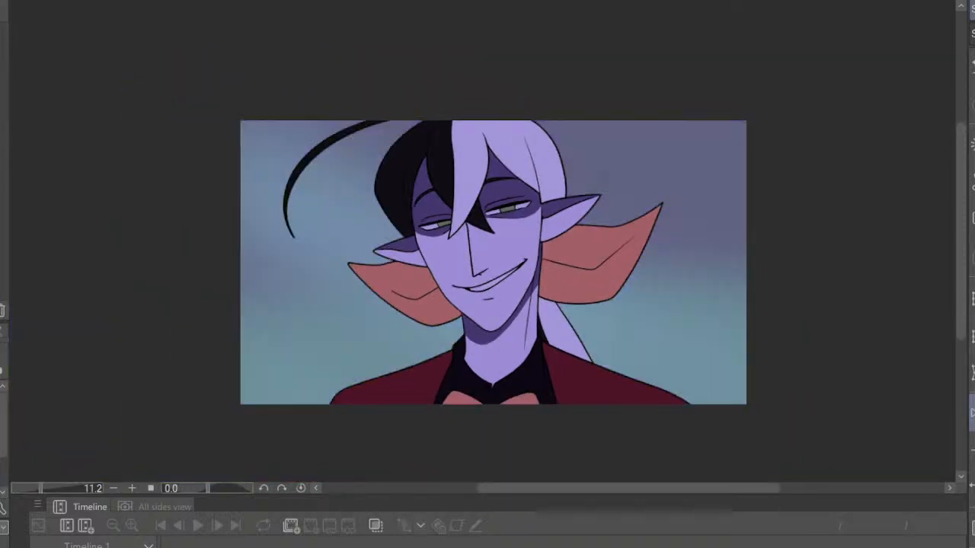
pyautogui.scroll(-5, 373, 242)
pyautogui.scroll(6, 409, 242)
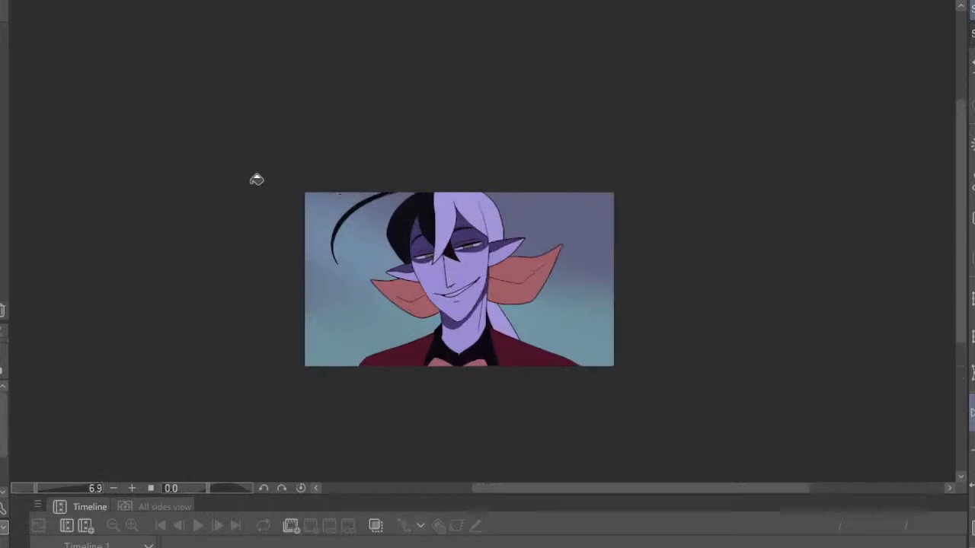
pyautogui.scroll(1, 692, 248)
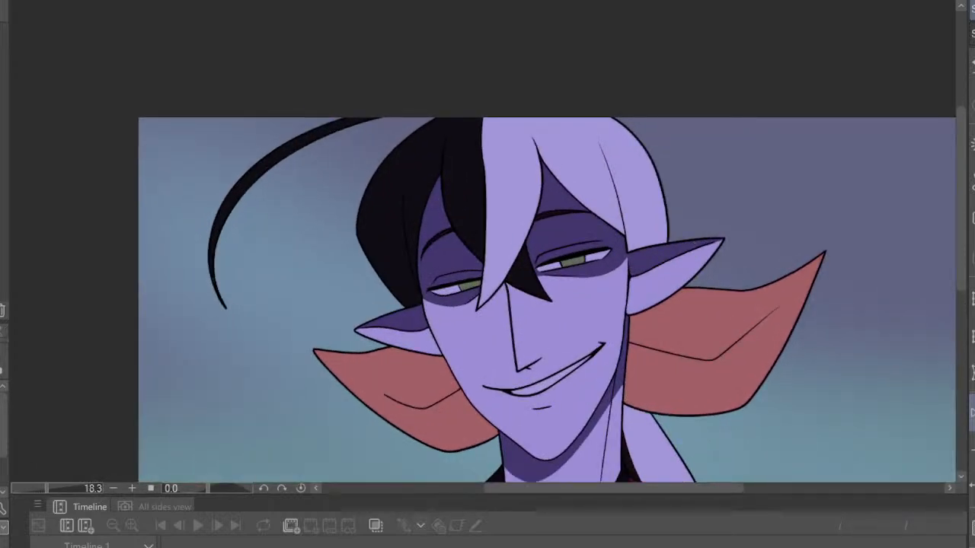
# Deepen the shading on the character to a more saturated blue-violet
pyautogui.scroll(-8, 539, 240)
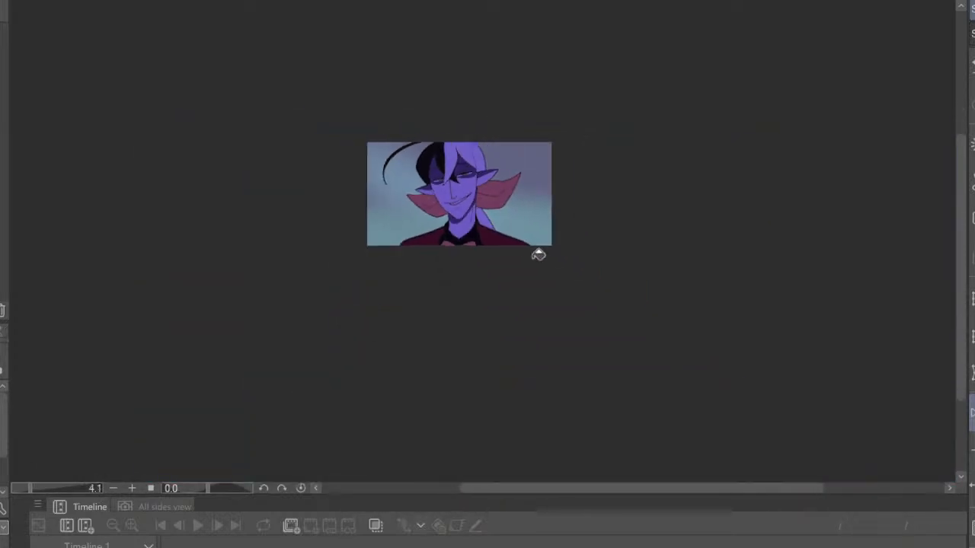
pyautogui.scroll(6, 472, 163)
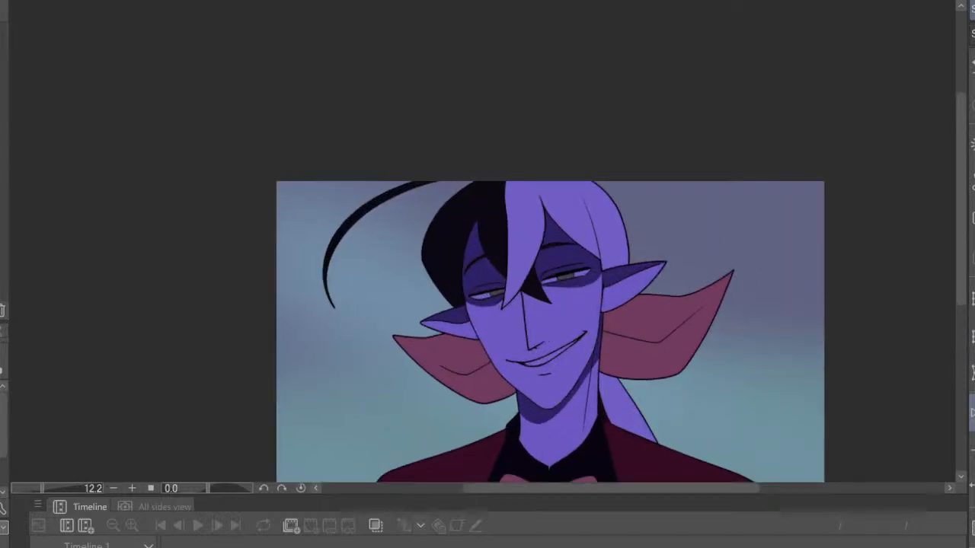
pyautogui.scroll(-2, 300, 104)
pyautogui.scroll(5, 353, 122)
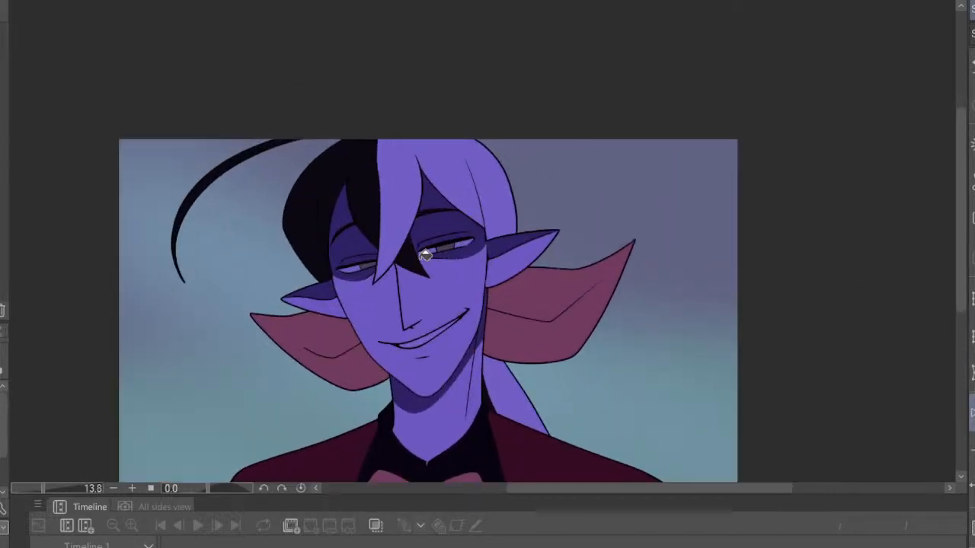
# Inspect the violet shading on the character's face, hair and ears against the blue-teal background, close up and from afar
pyautogui.scroll(1, 392, 231)
pyautogui.scroll(-5, 390, 218)
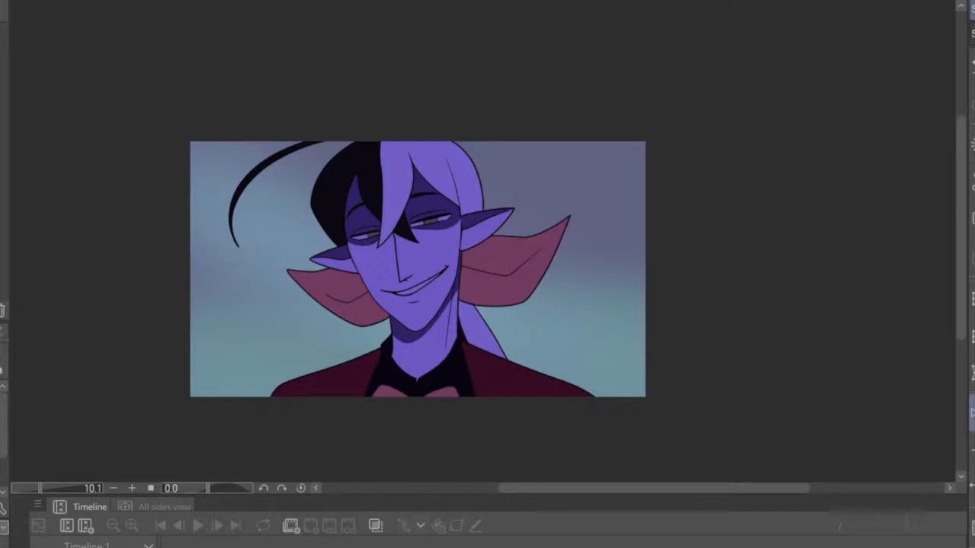
pyautogui.scroll(5, 413, 113)
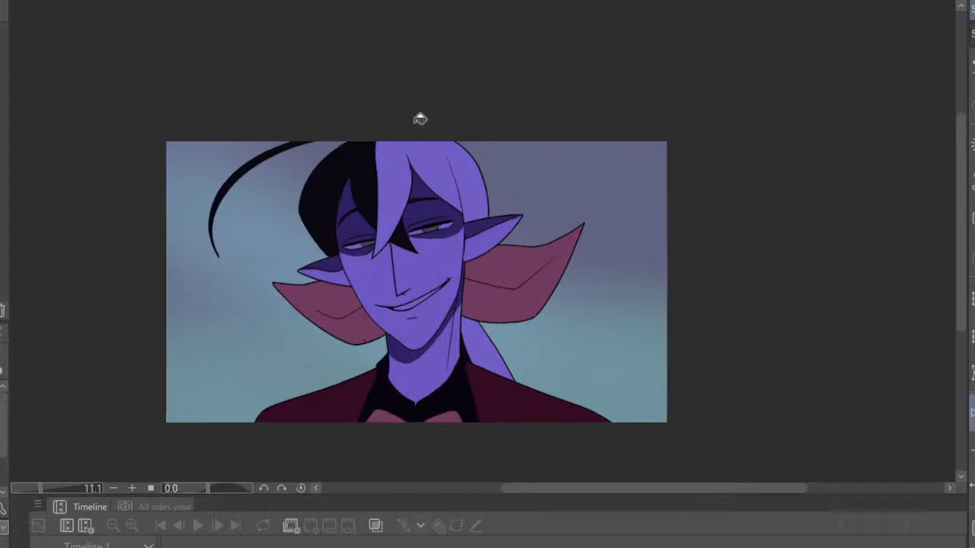
pyautogui.scroll(-5, 405, 169)
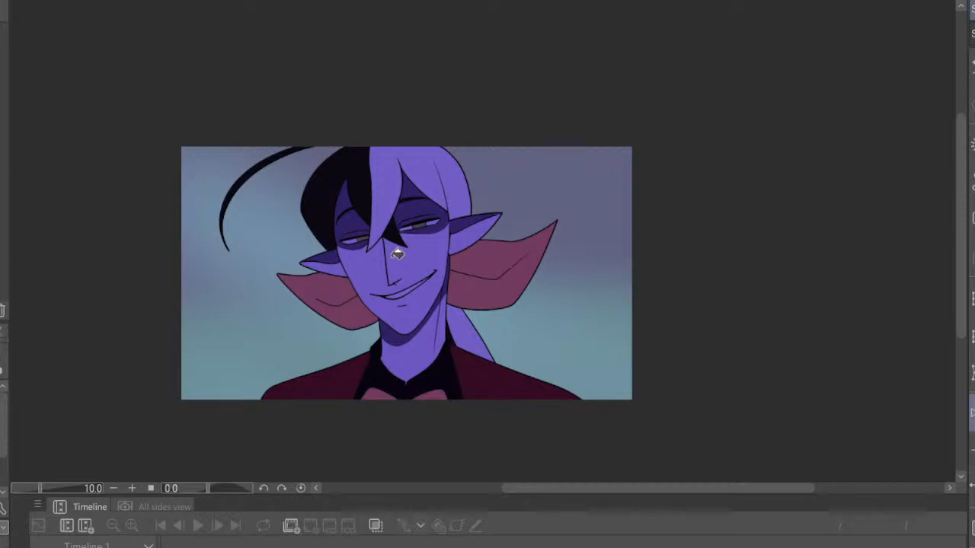
pyautogui.scroll(5, 397, 251)
pyautogui.scroll(1, 386, 171)
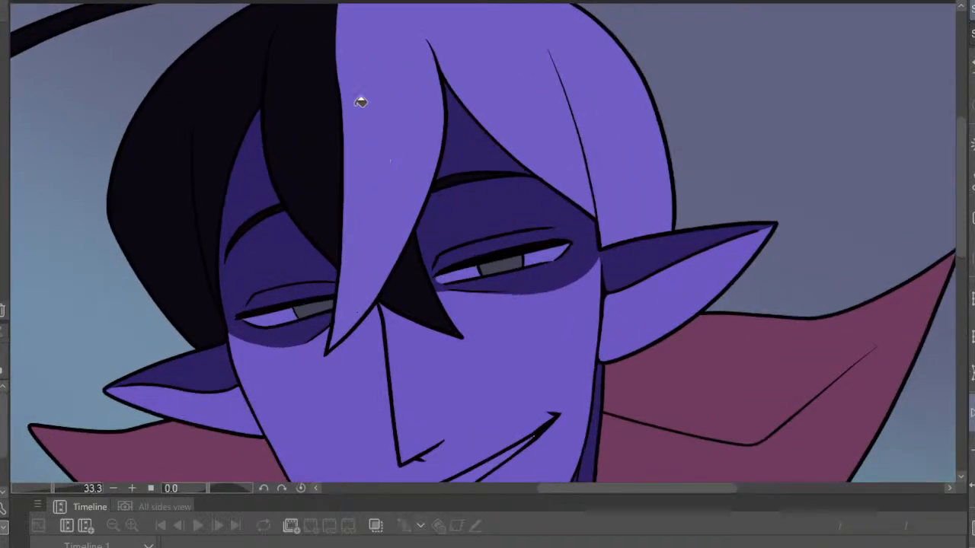
pyautogui.scroll(-5, 358, 105)
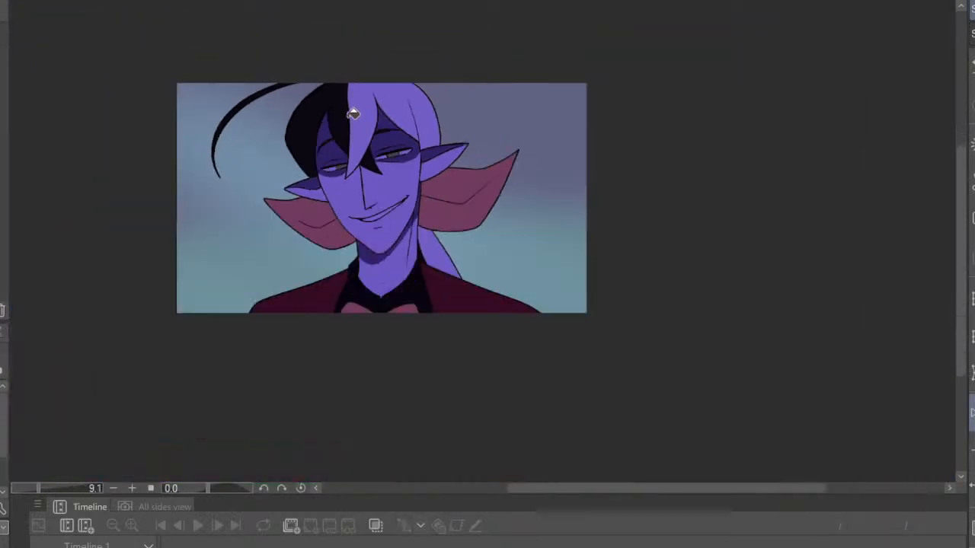
pyautogui.scroll(3, 340, 129)
pyautogui.scroll(1, 339, 137)
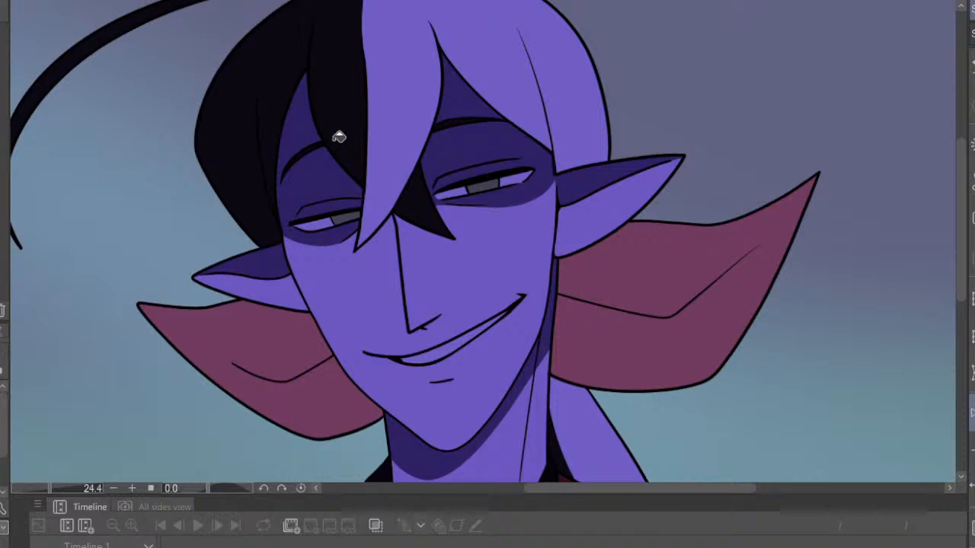
pyautogui.scroll(-3, 338, 135)
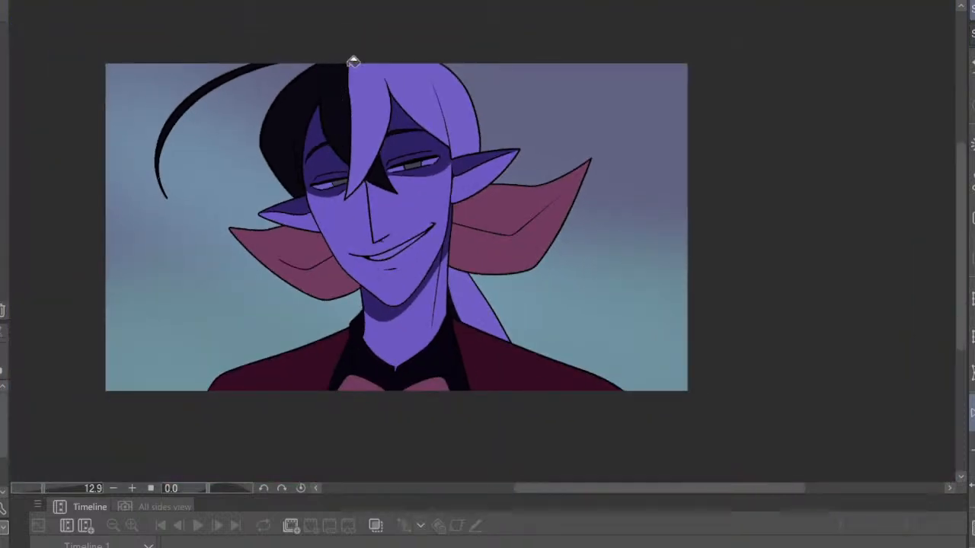
pyautogui.scroll(2, 397, 107)
pyautogui.scroll(2, 391, 105)
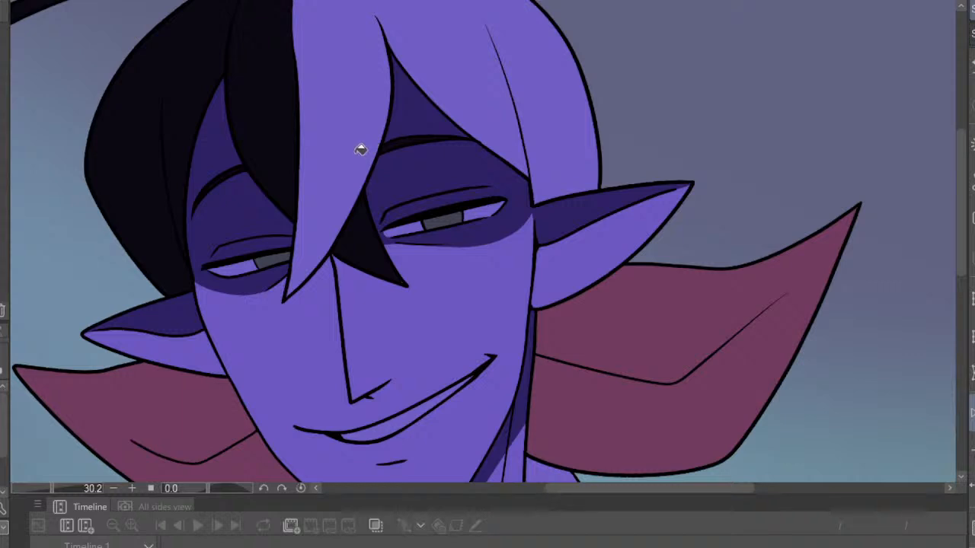
# Check the unshaded fireplace room painting as a colour reference and return to the portrait
pyautogui.scroll(-4, 362, 143)
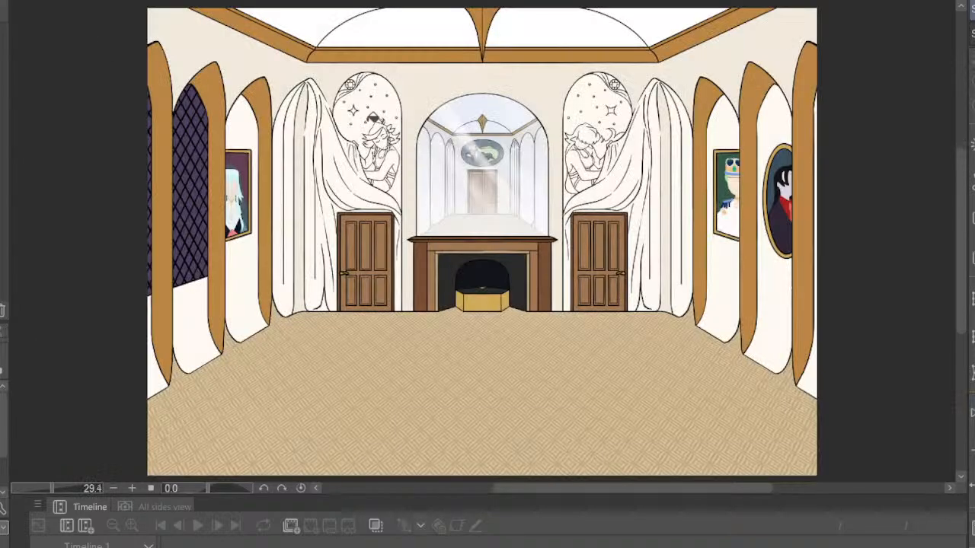
pyautogui.scroll(-3, 466, 261)
pyautogui.scroll(4, 447, 204)
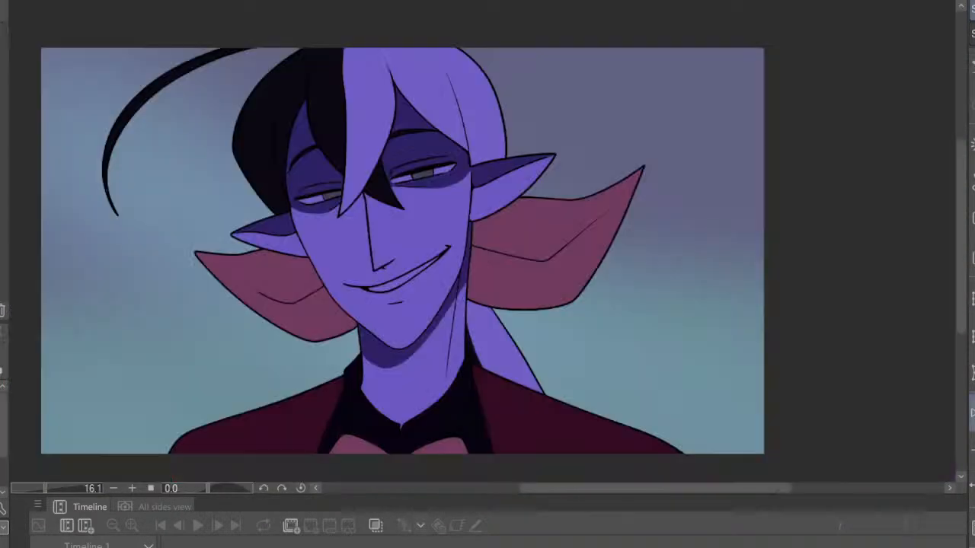
# Clear the blue-teal background behind the character and fill it with a flat cream colour
pyautogui.scroll(-4, 502, 191)
pyautogui.scroll(4, 498, 197)
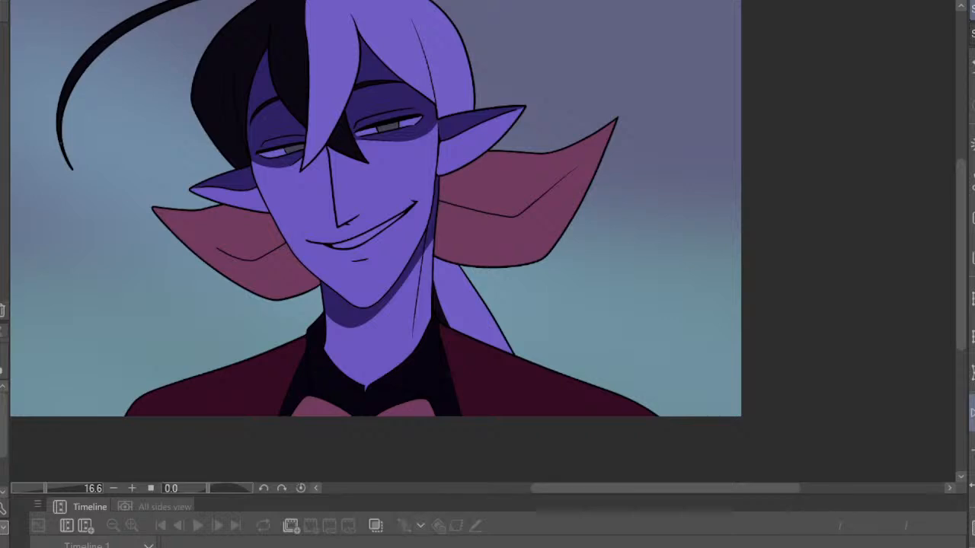
pyautogui.scroll(-2, 622, 330)
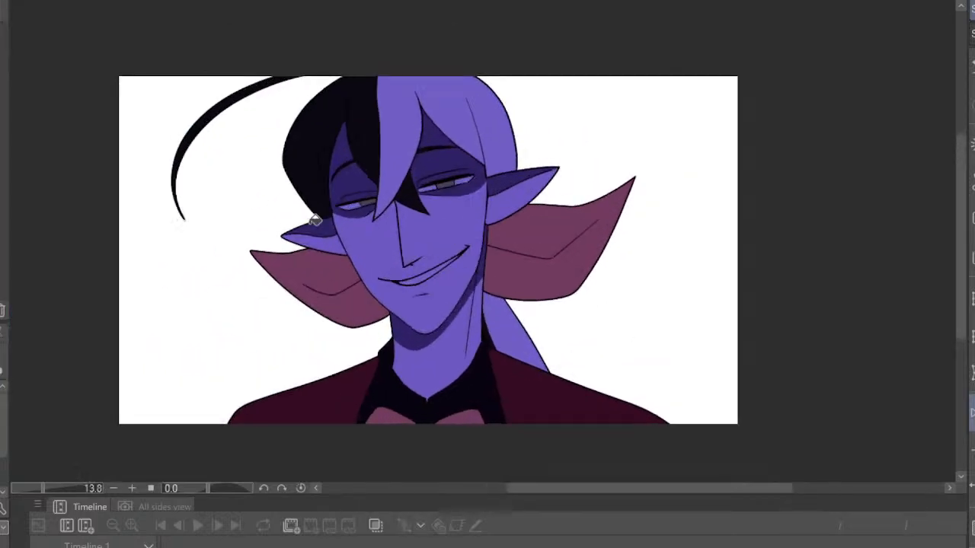
pyautogui.scroll(2, 252, 233)
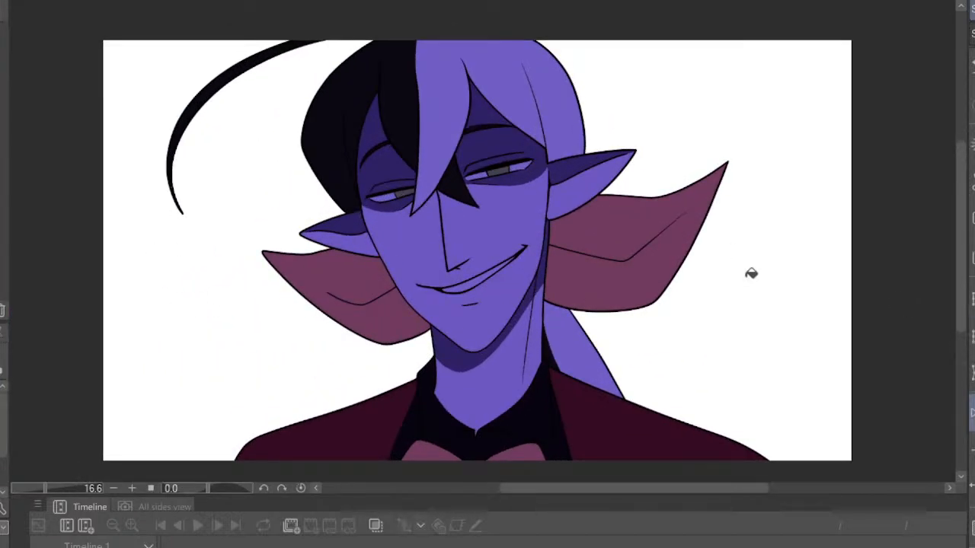
pyautogui.click(973, 308)
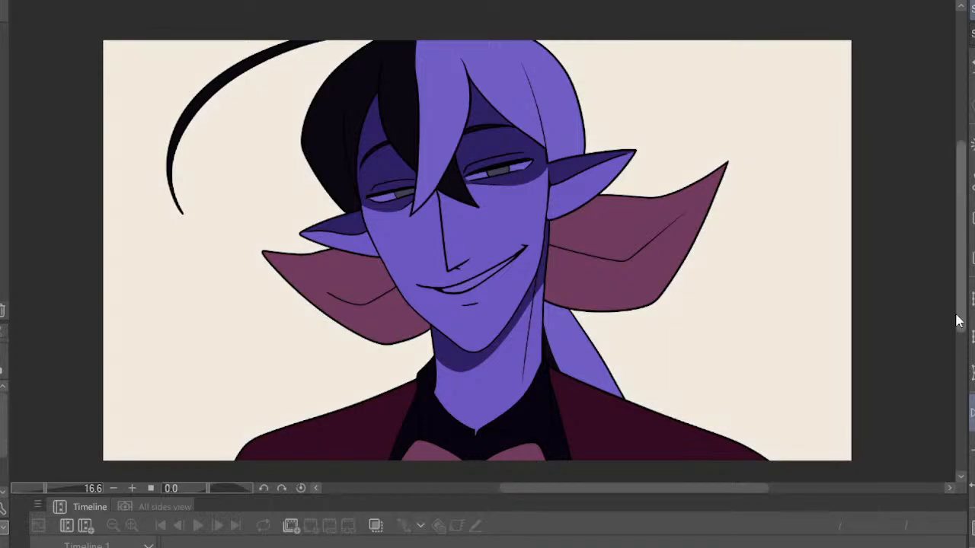
# Examine the cream walls, white curtains and tan patterned floor of the fireplace room painting
pyautogui.scroll(-2, 470, 122)
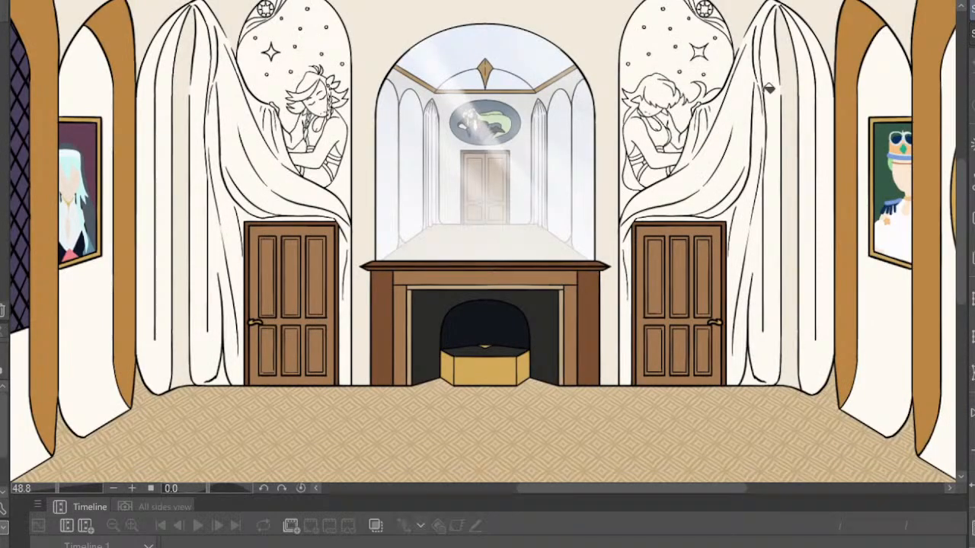
pyautogui.scroll(-1, 657, 372)
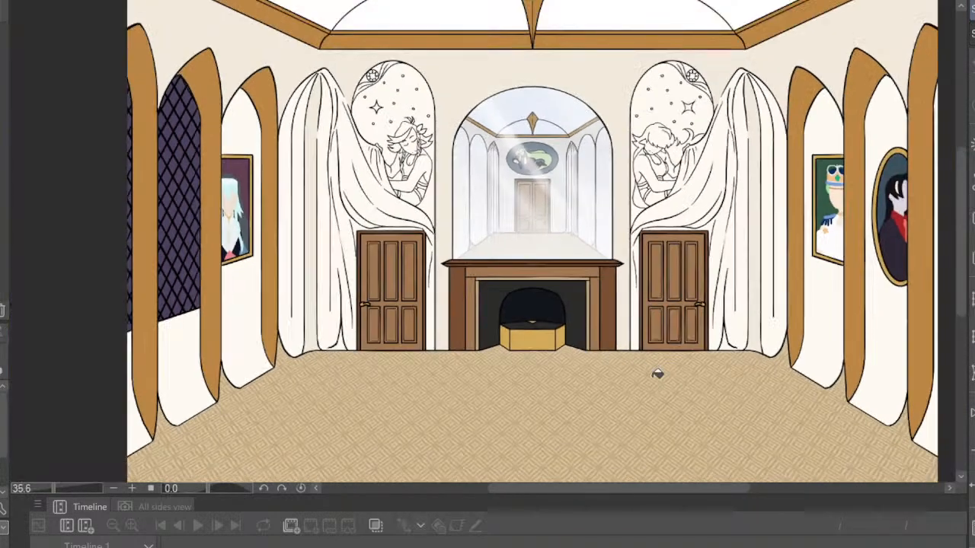
pyautogui.scroll(2, 666, 435)
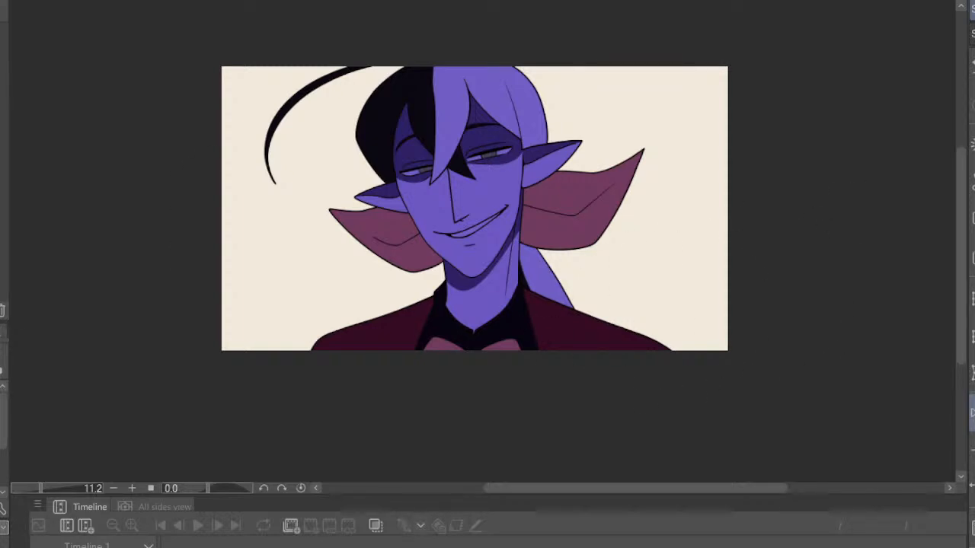
# Airbrush soft tan shading over the cream background behind the character and a pale glow along its left side
pyautogui.scroll(1, 698, 392)
pyautogui.moveTo(163, 424)
pyautogui.mouseDown()
pyautogui.moveTo(701, 335)
pyautogui.moveTo(126, 303)
pyautogui.moveTo(466, 326)
pyautogui.mouseUp()
pyautogui.moveTo(891, 146); pyautogui.dragTo(145, 53)
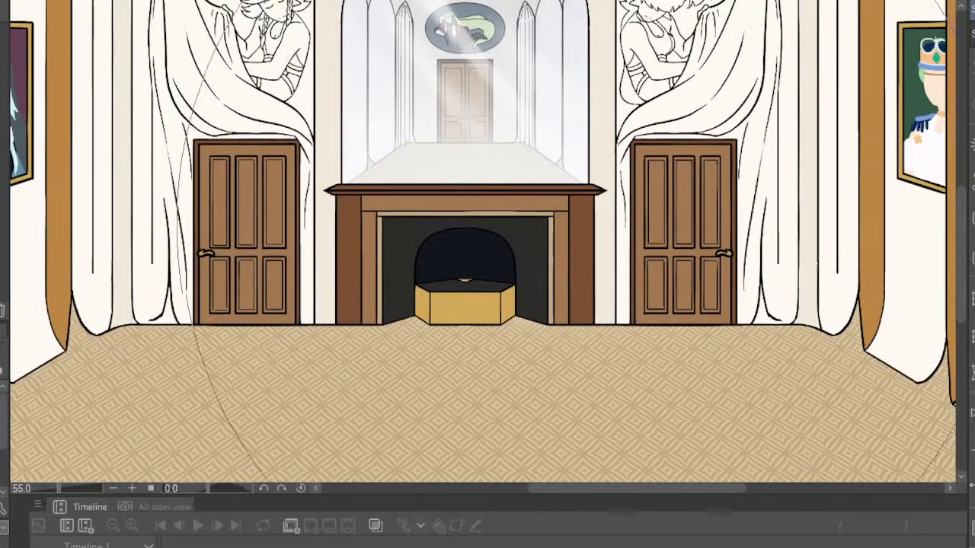
pyautogui.scroll(3, 487, 243)
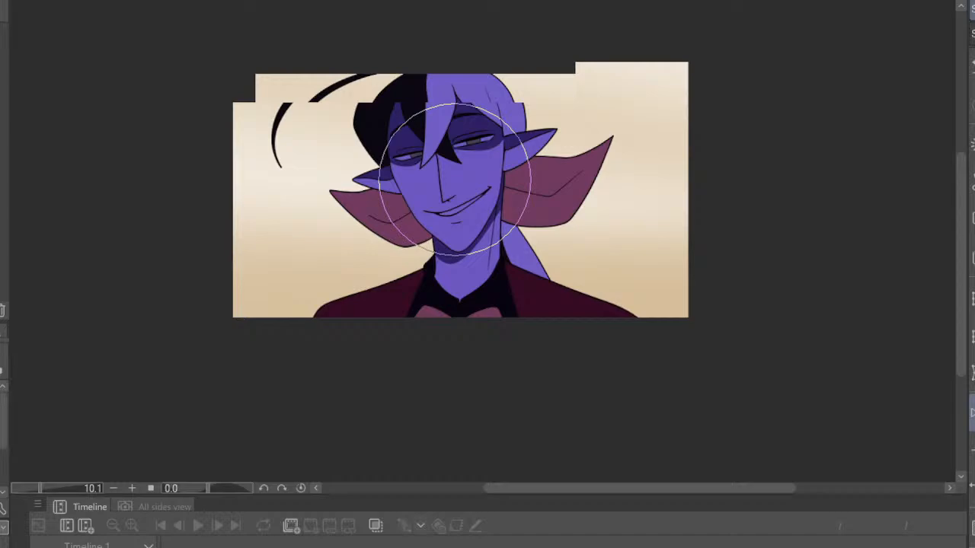
pyautogui.scroll(-2, 290, 48)
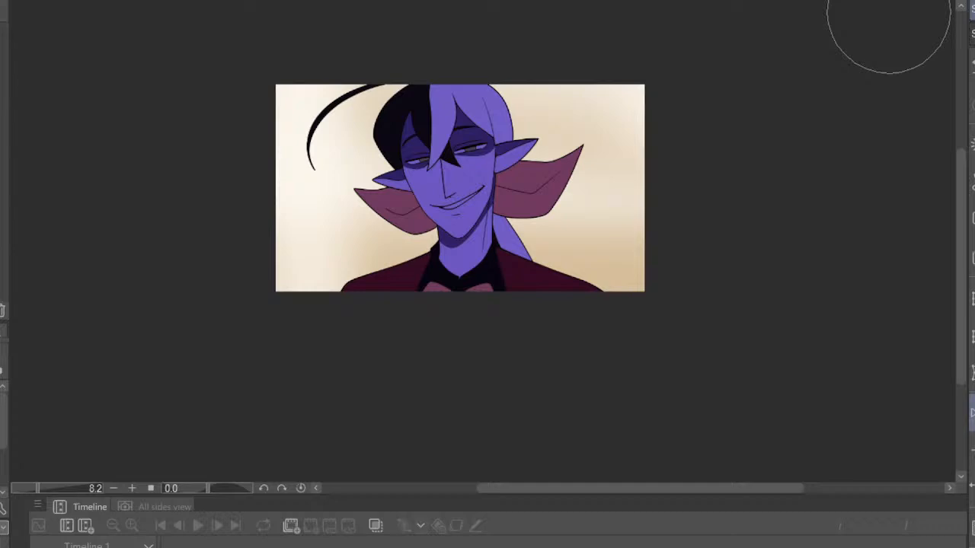
pyautogui.scroll(3, 522, 153)
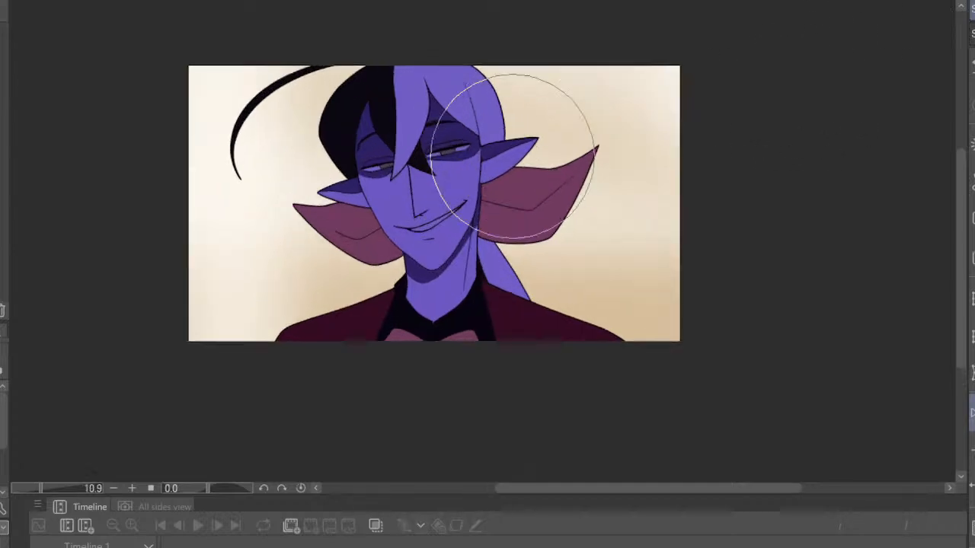
# Cover the whole portrait, including the cream background, with translucent violet shading
pyautogui.scroll(-3, 609, 239)
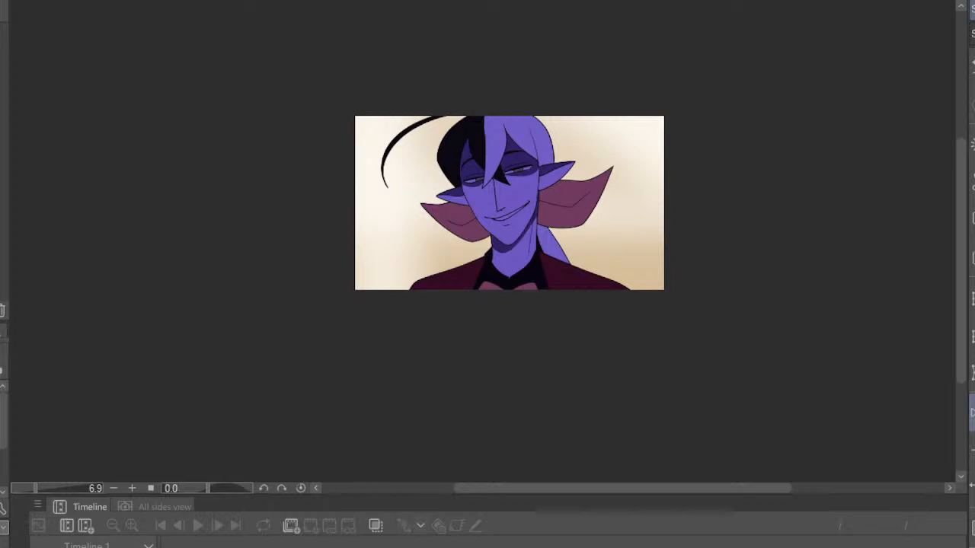
pyautogui.scroll(3, 418, 119)
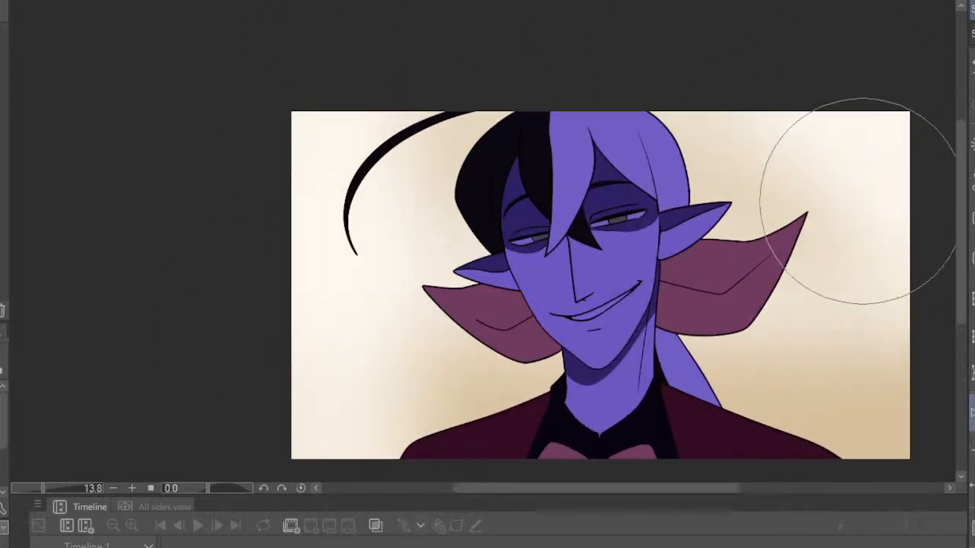
pyautogui.scroll(-3, 473, 183)
pyautogui.scroll(2, 611, 200)
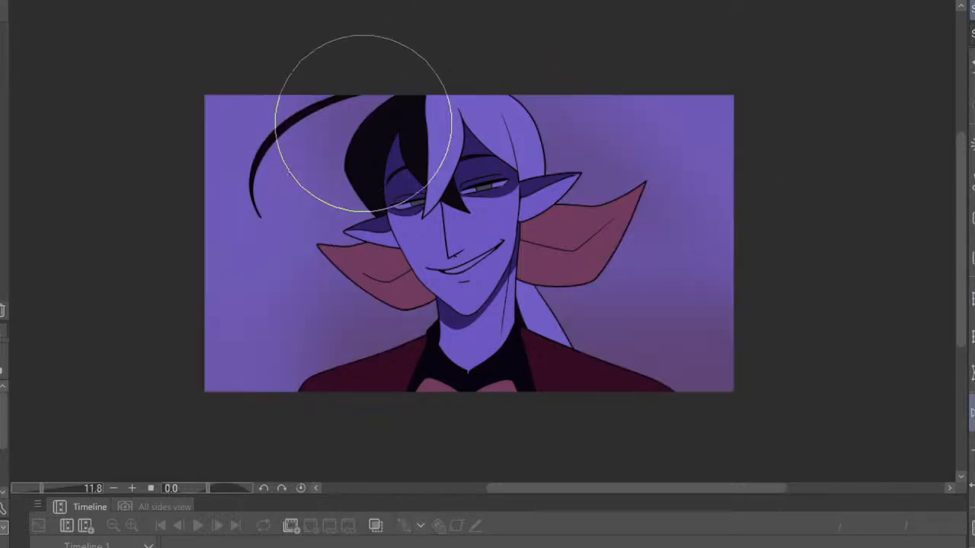
# Airbrush a soft blue tint over the lower half of the violet portrait, replacing the overly bright cyan stroke
pyautogui.scroll(-3, 385, 139)
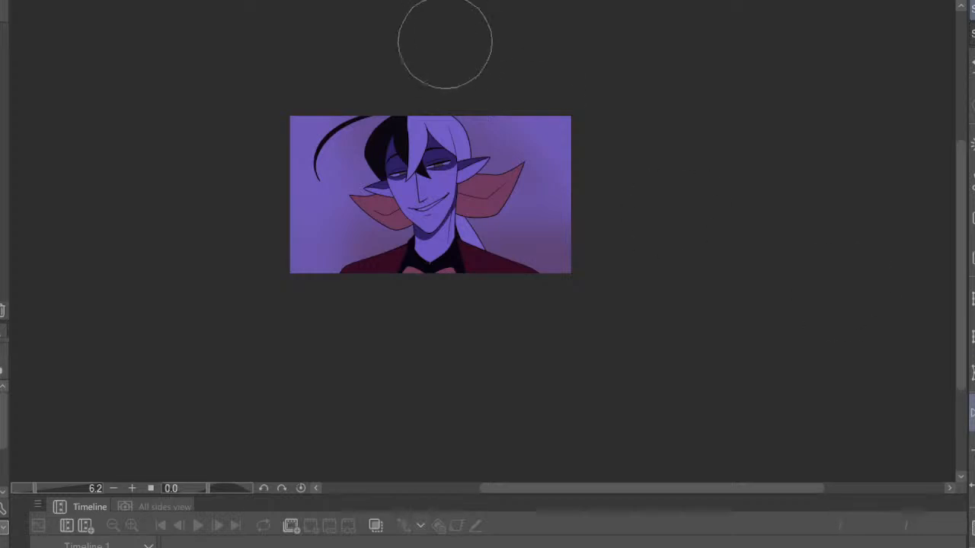
pyautogui.scroll(3, 446, 44)
pyautogui.scroll(-3, 472, 221)
pyautogui.scroll(3, 426, 229)
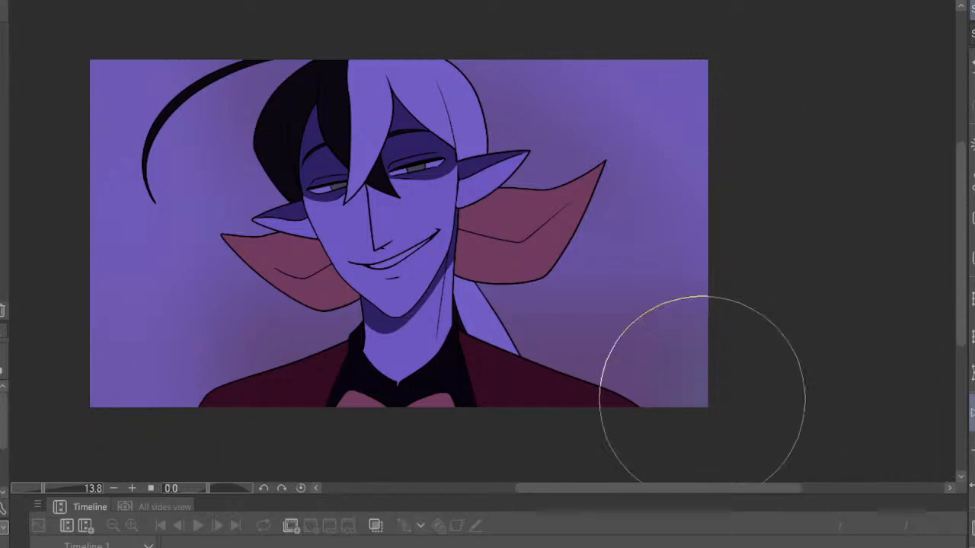
pyautogui.moveTo(702, 398)
pyautogui.mouseDown()
pyautogui.moveTo(908, 363)
pyautogui.moveTo(721, 339)
pyautogui.moveTo(816, 280)
pyautogui.mouseUp()
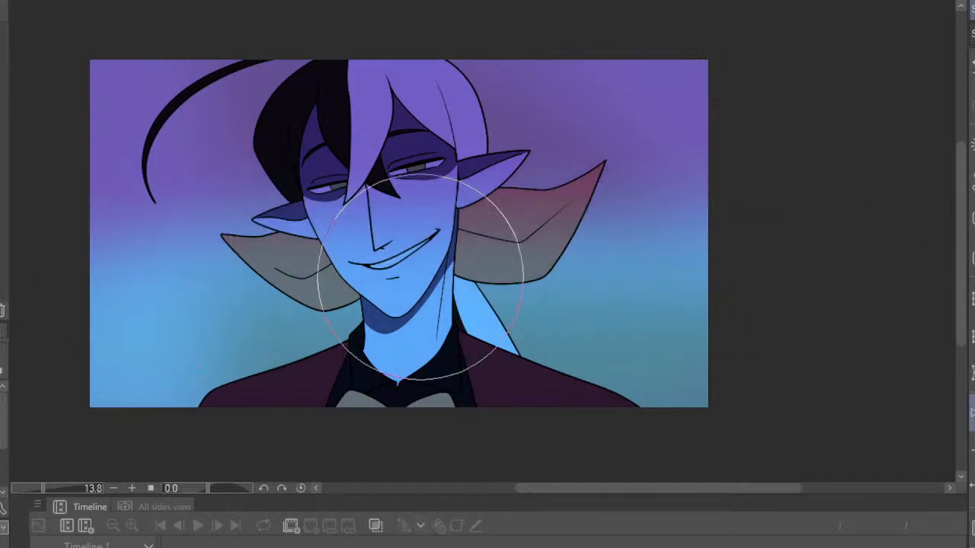
pyautogui.hotkey('ctrl', 'z')
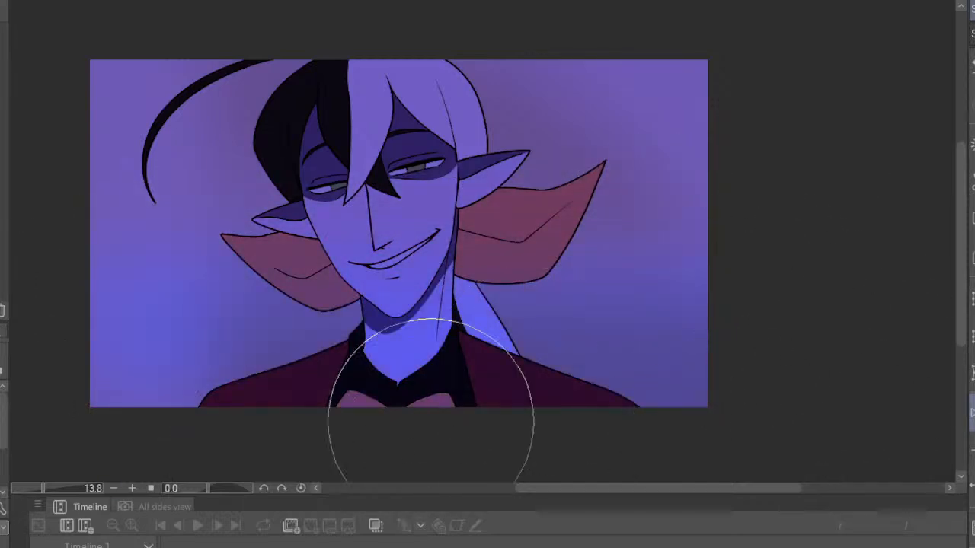
# Examine how the violet-to-blue lighting reads across the character and background
pyautogui.scroll(-8, 370, 414)
pyautogui.scroll(4, 199, 179)
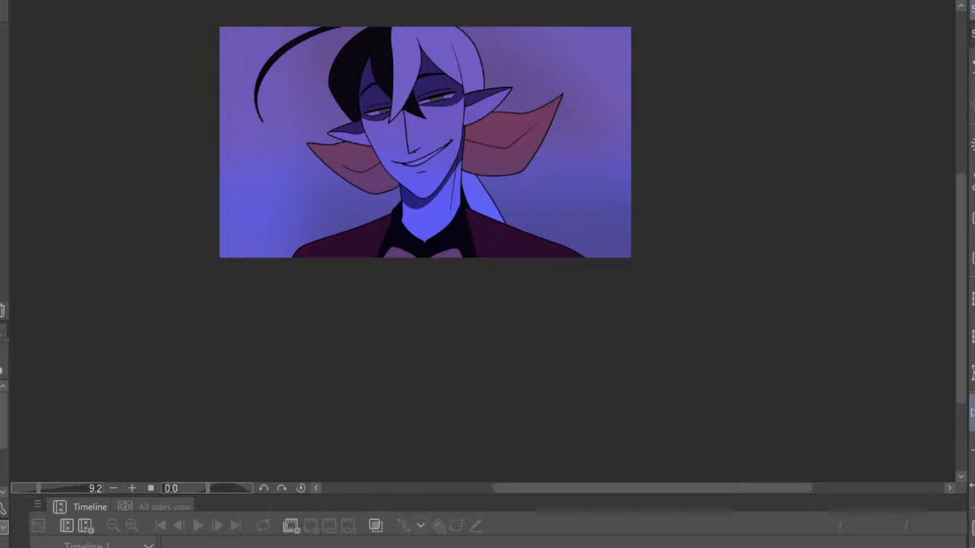
pyautogui.scroll(2, 453, 93)
pyautogui.scroll(3, 522, 262)
pyautogui.scroll(-7, 530, 288)
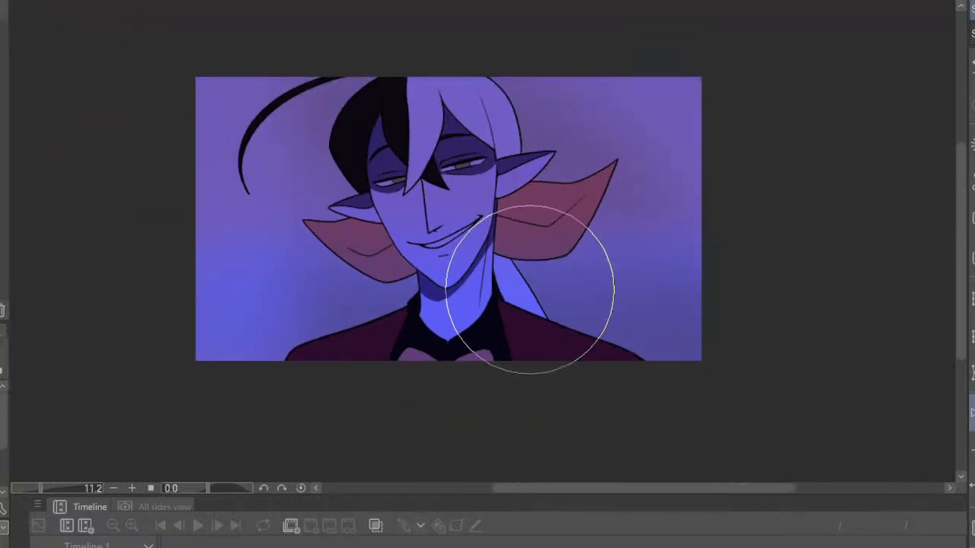
pyautogui.scroll(6, 449, 152)
pyautogui.scroll(-1, 455, 196)
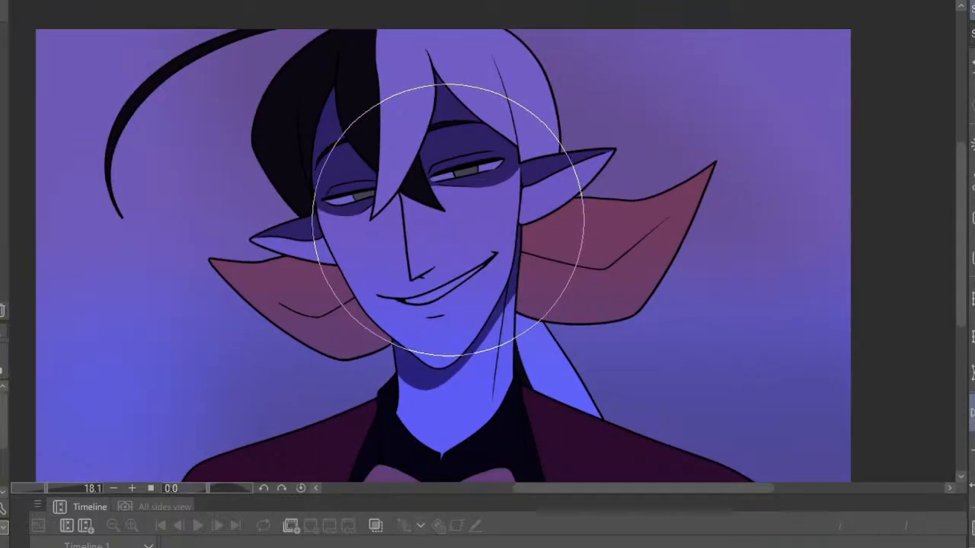
pyautogui.scroll(-2, 449, 221)
pyautogui.scroll(3, 517, 163)
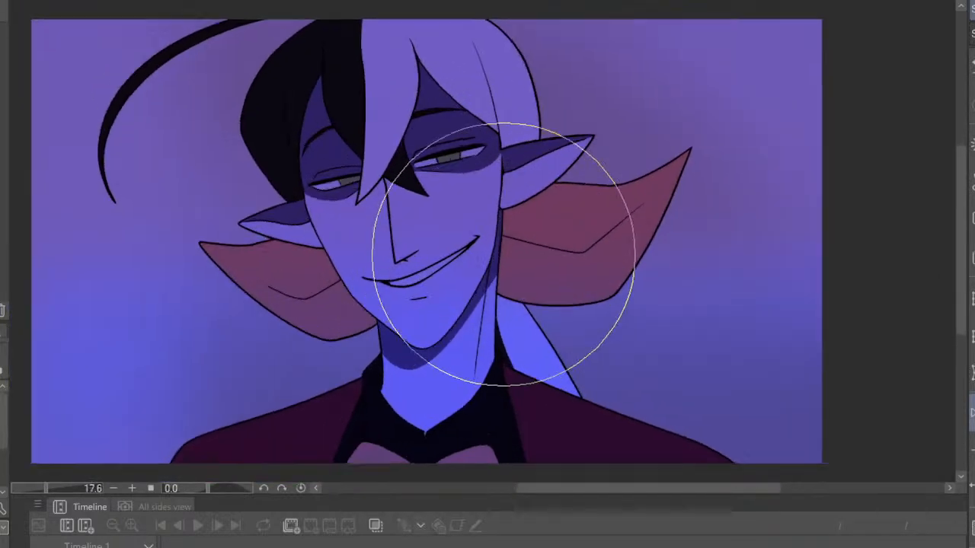
pyautogui.scroll(-5, 501, 256)
pyautogui.scroll(4, 579, 363)
pyautogui.scroll(-6, 409, 327)
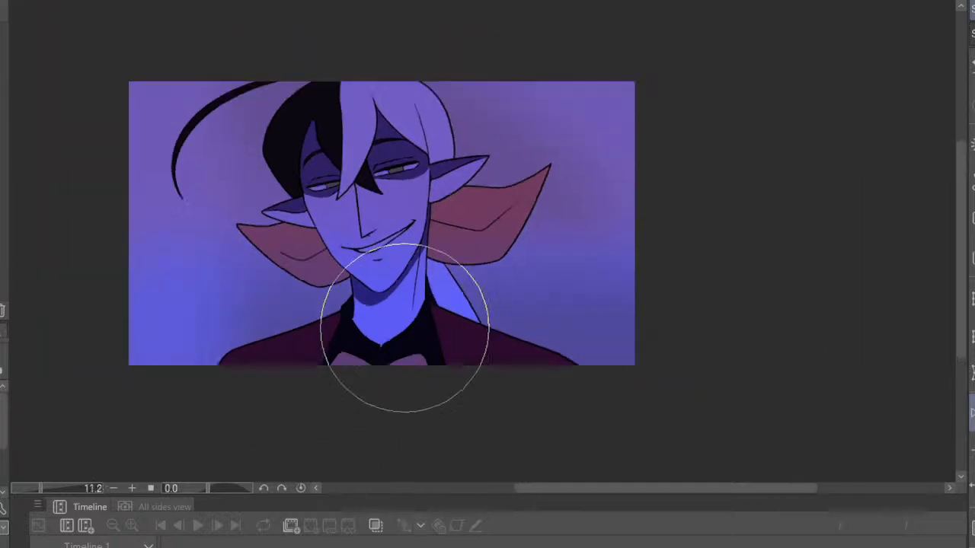
pyautogui.scroll(2, 478, 324)
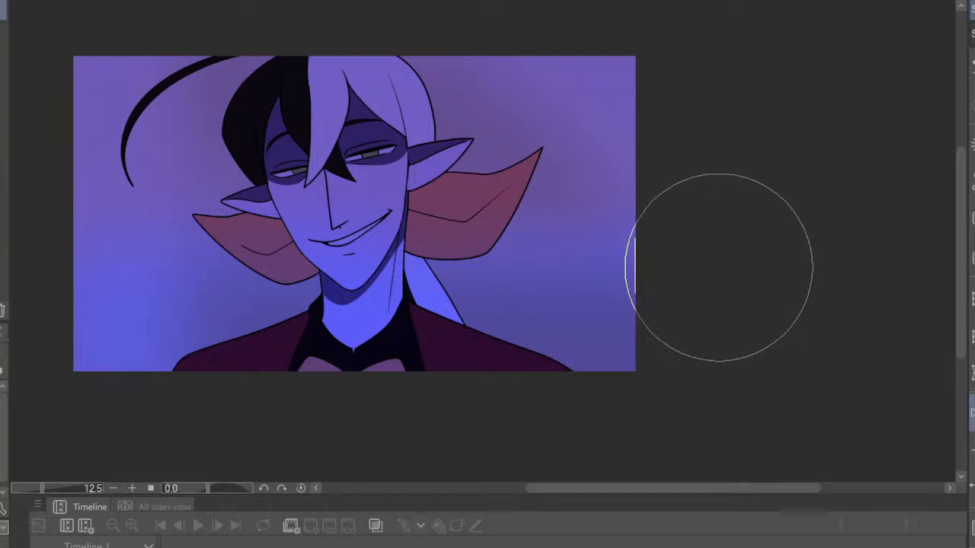
# Try to clear the violet shading from the background beside the character's collar frill and shoulder
pyautogui.moveTo(718, 264); pyautogui.dragTo(185, 244)
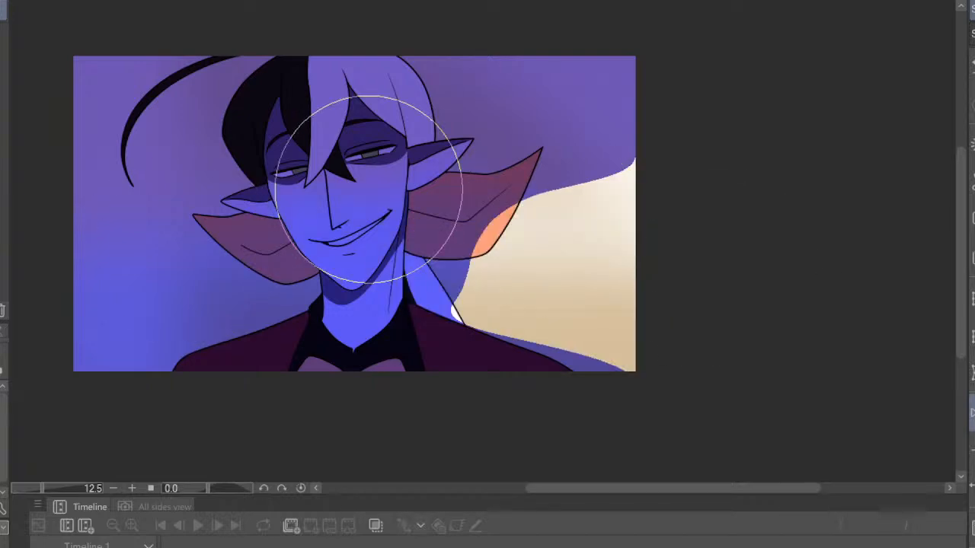
pyautogui.hotkey('ctrl', 'z')
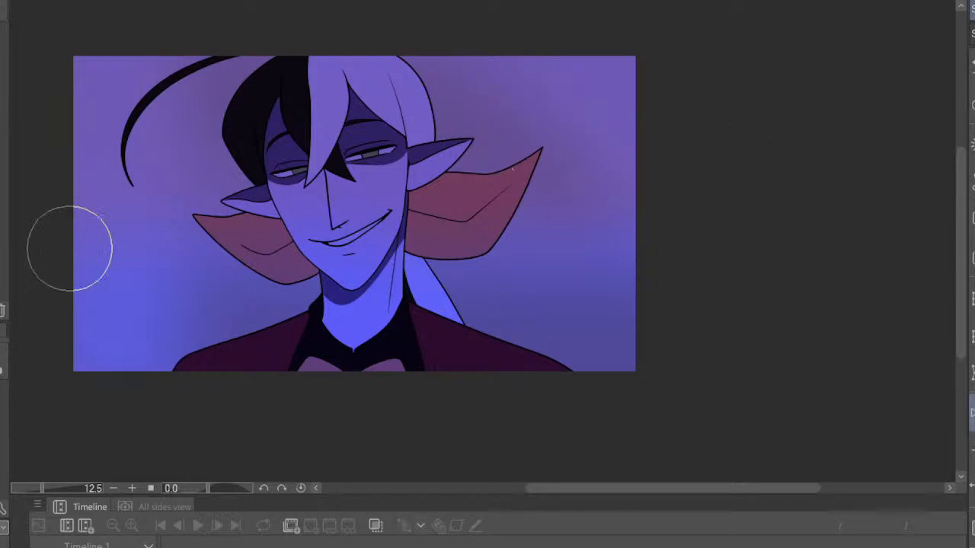
pyautogui.click(0, 263)
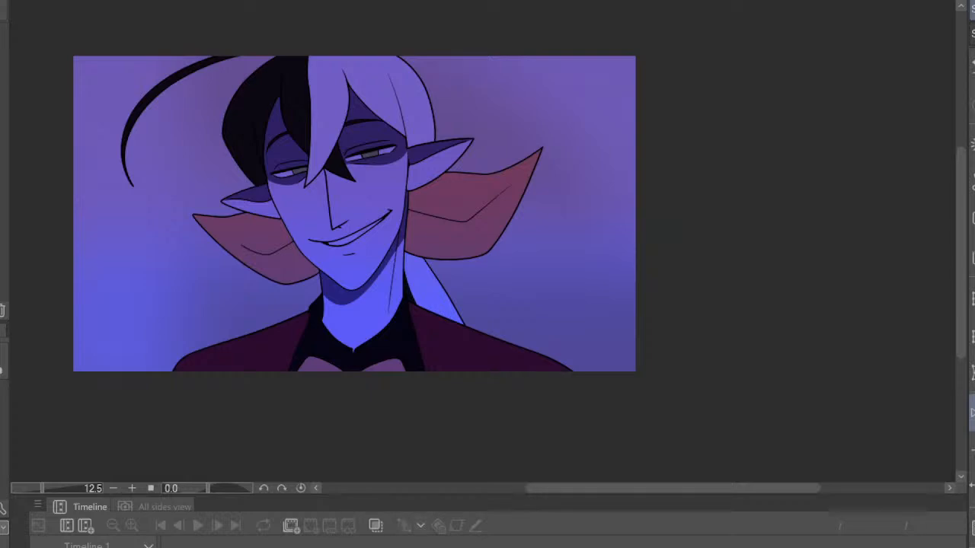
# Inspect the tinted face, ears and hair up close and within the whole composition
pyautogui.scroll(3, 304, 54)
pyautogui.scroll(-5, 370, 195)
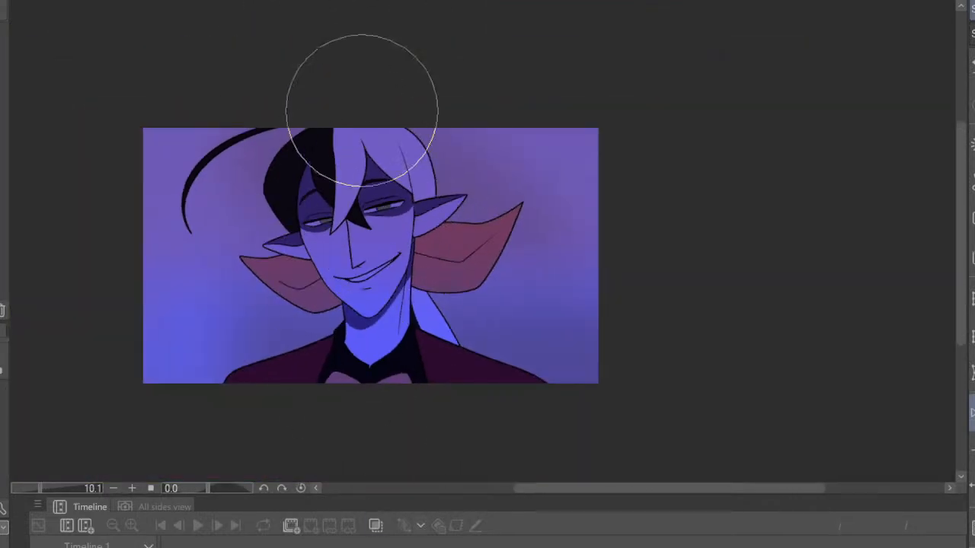
pyautogui.scroll(3, 343, 85)
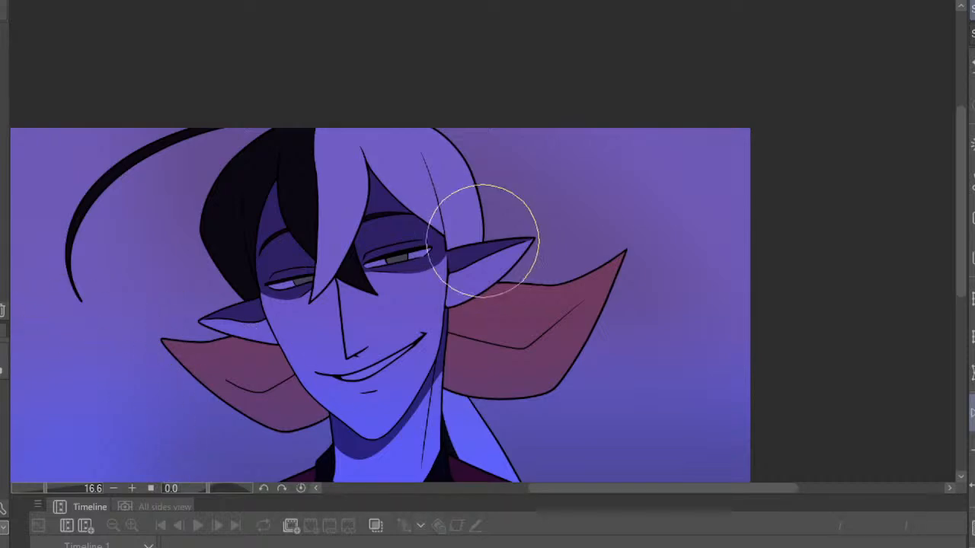
pyautogui.scroll(2, 483, 241)
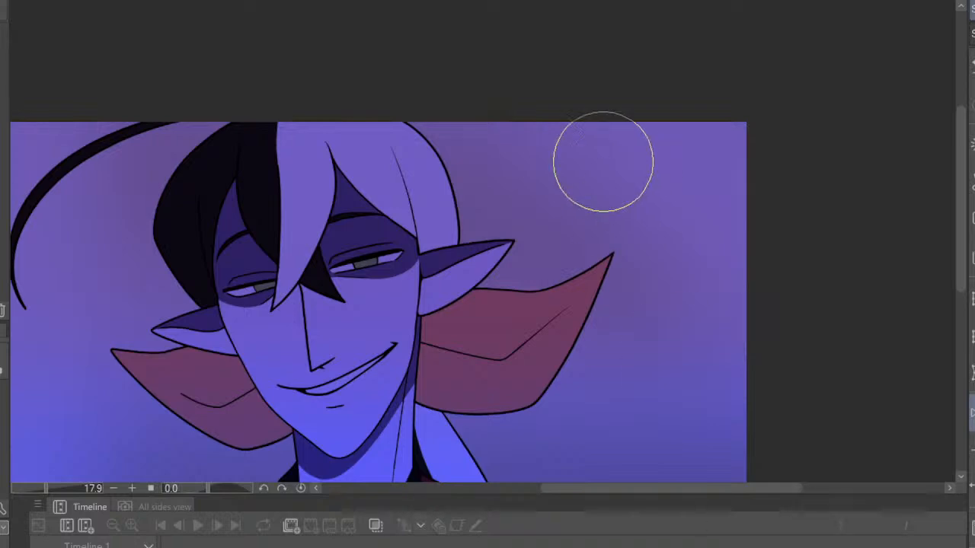
pyautogui.scroll(-3, 520, 108)
pyautogui.scroll(6, 290, 256)
pyautogui.scroll(-3, 374, 209)
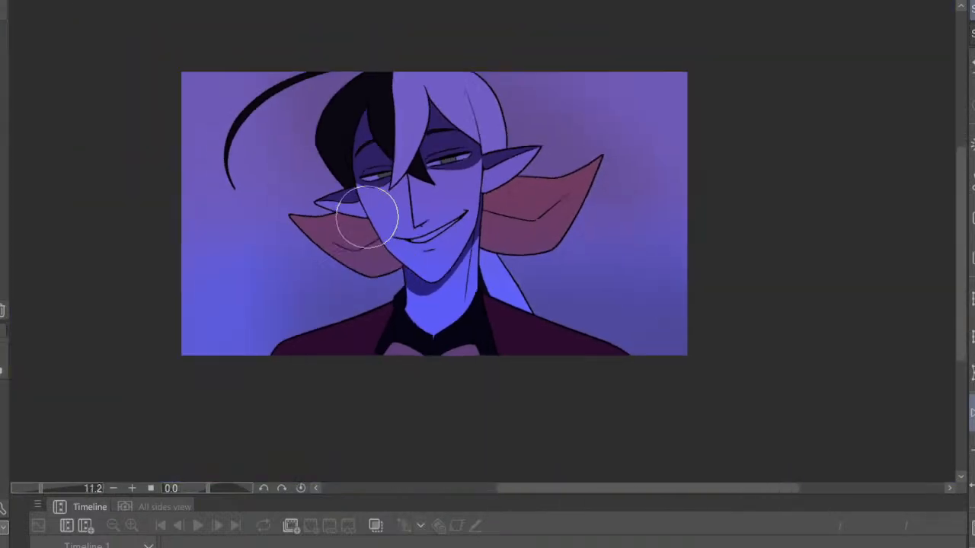
pyautogui.scroll(6, 413, 218)
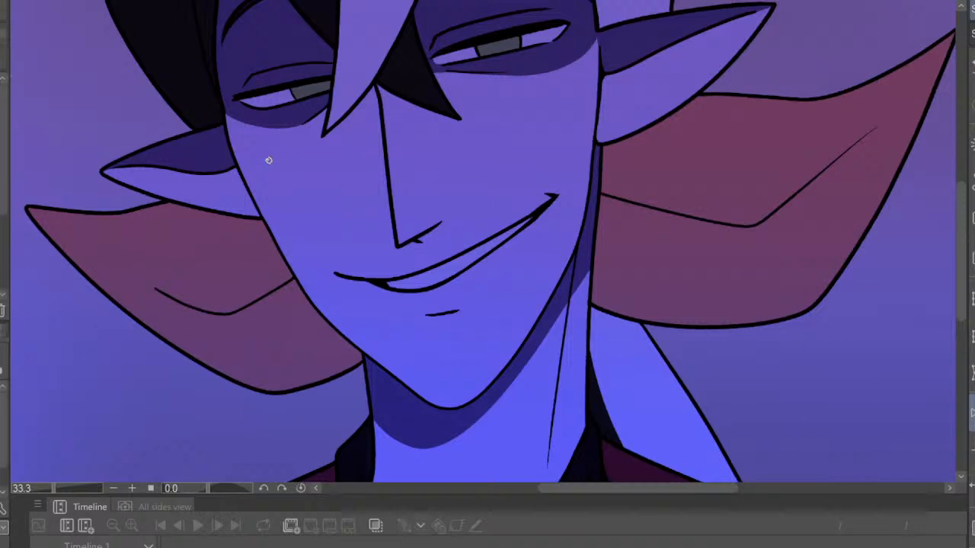
pyautogui.moveTo(239, 165); pyautogui.dragTo(315, 195)
pyautogui.hotkey('ctrl', 'z')
pyautogui.hotkey('ctrl', '0')
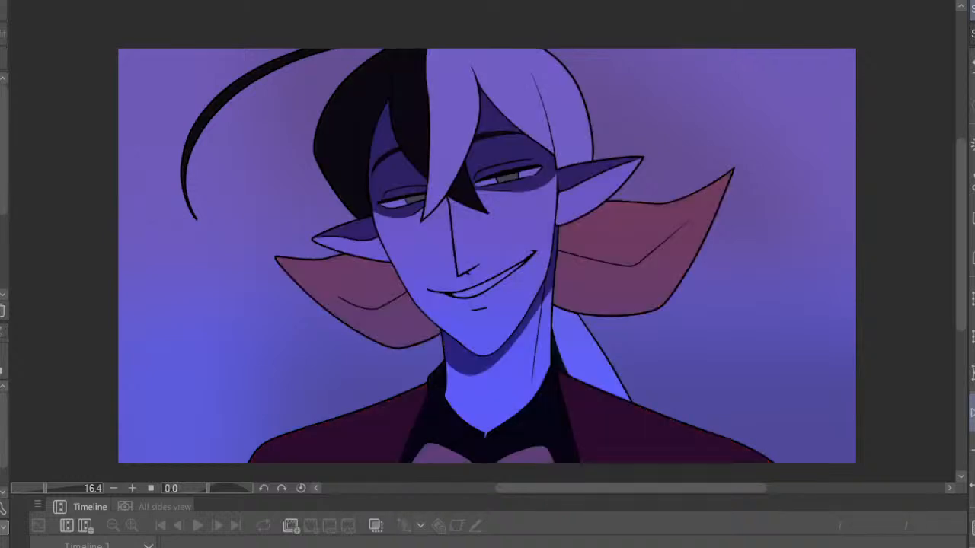
# Paint a thin white rim light along the outer edge of the face, from below the half-hidden eye down to the chin
pyautogui.scroll(5, 557, 159)
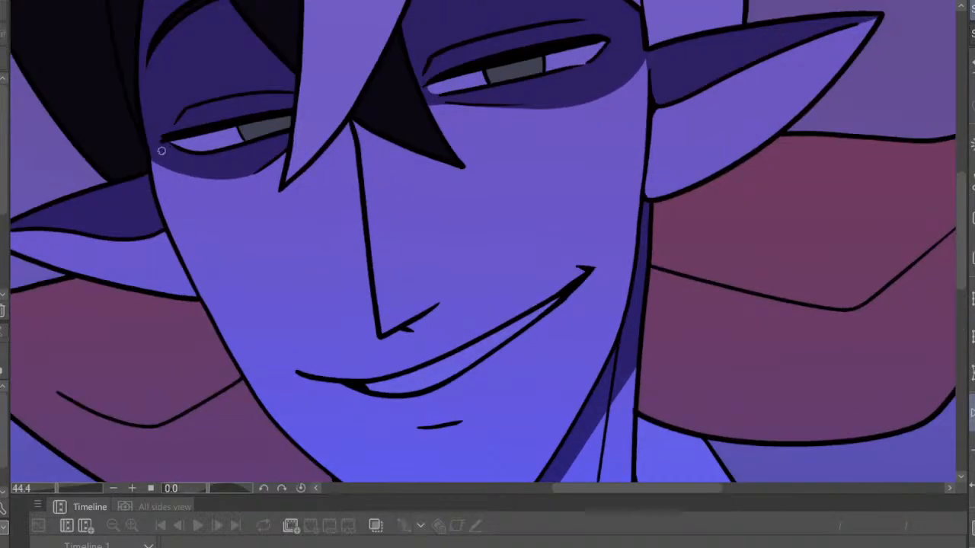
pyautogui.moveTo(162, 150)
pyautogui.mouseDown()
pyautogui.moveTo(157, 171)
pyautogui.moveTo(217, 324)
pyautogui.moveTo(179, 251)
pyautogui.moveTo(204, 301)
pyautogui.mouseUp()
pyautogui.scroll(-6, 267, 172)
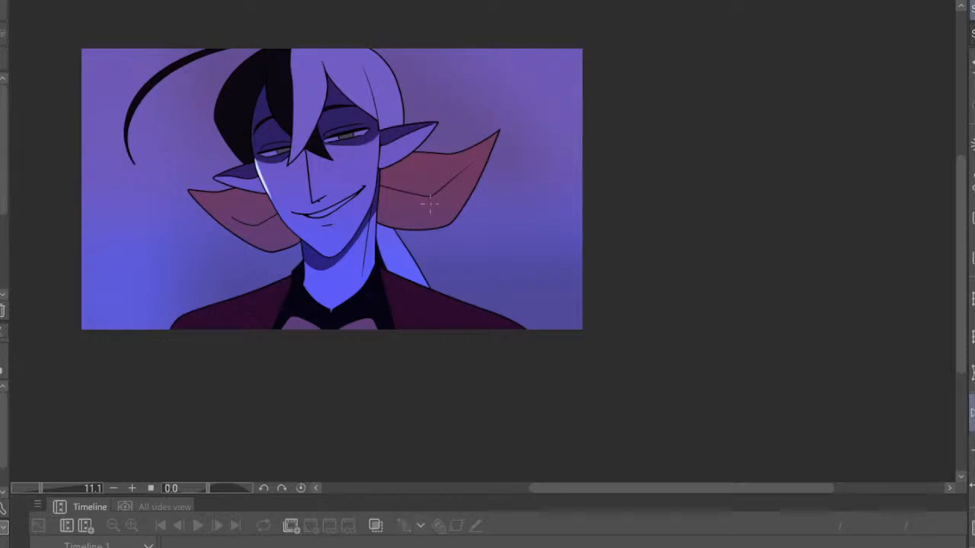
pyautogui.scroll(6, 430, 203)
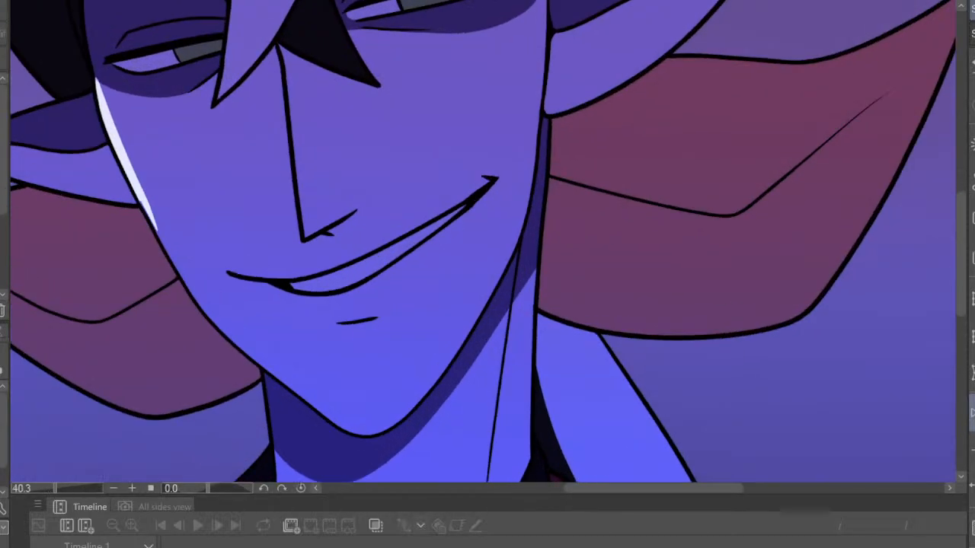
pyautogui.moveTo(142, 202); pyautogui.dragTo(209, 312)
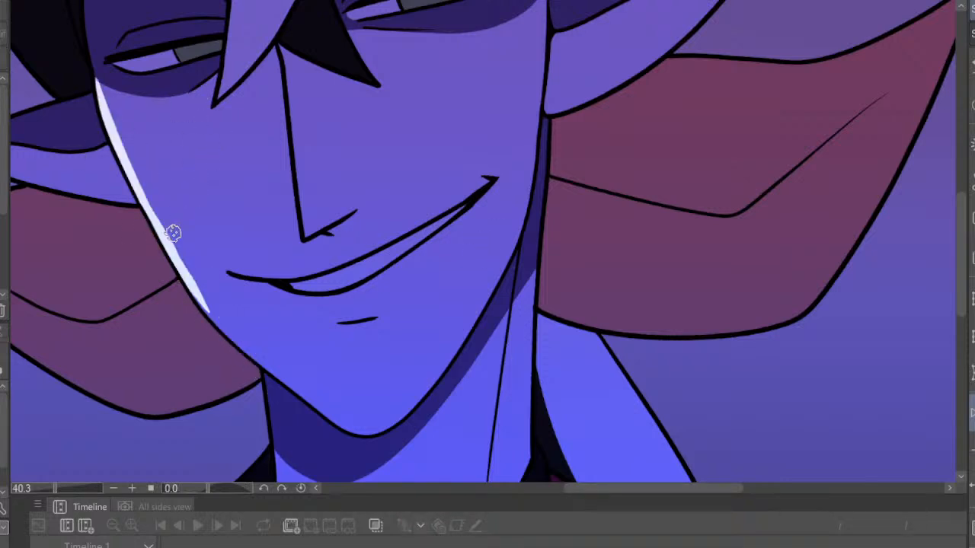
pyautogui.moveTo(162, 229); pyautogui.dragTo(215, 319)
pyautogui.moveTo(183, 271); pyautogui.dragTo(236, 343)
pyautogui.moveTo(198, 295)
pyautogui.mouseDown()
pyautogui.moveTo(236, 343)
pyautogui.moveTo(228, 331)
pyautogui.moveTo(344, 427)
pyautogui.mouseUp()
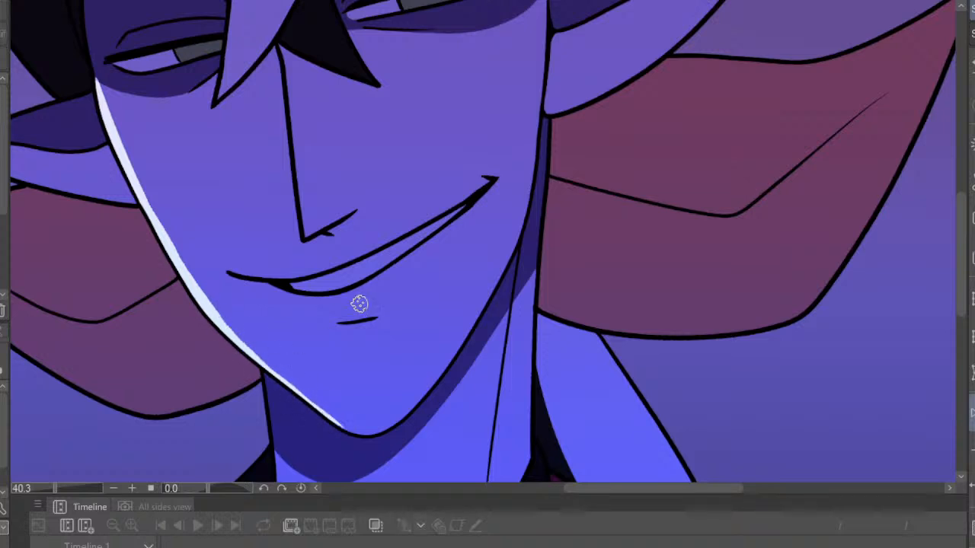
# Thicken the white rim light along the cheek and jaw edge
pyautogui.scroll(-5, 358, 303)
pyautogui.scroll(4, 338, 190)
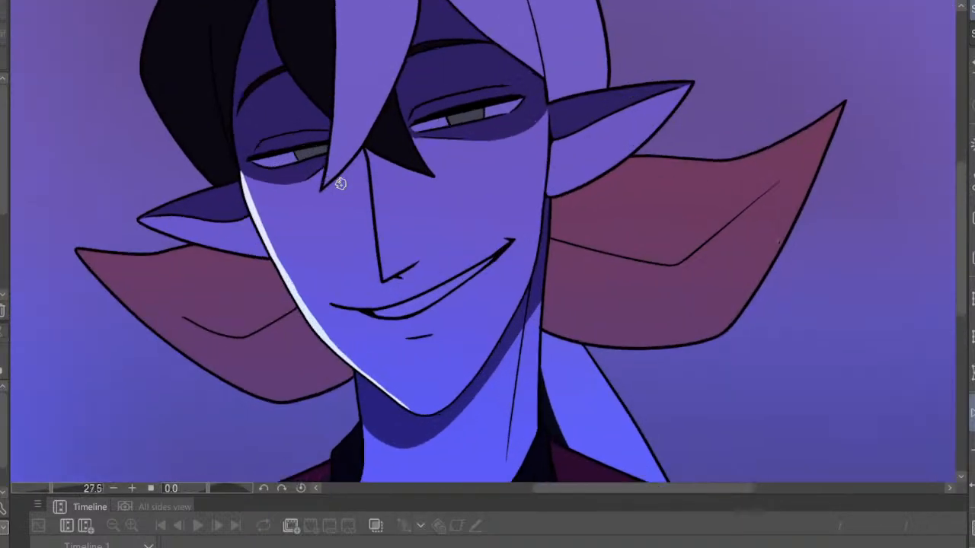
pyautogui.moveTo(242, 229)
pyautogui.mouseDown()
pyautogui.moveTo(305, 349)
pyautogui.moveTo(279, 298)
pyautogui.moveTo(347, 390)
pyautogui.mouseUp()
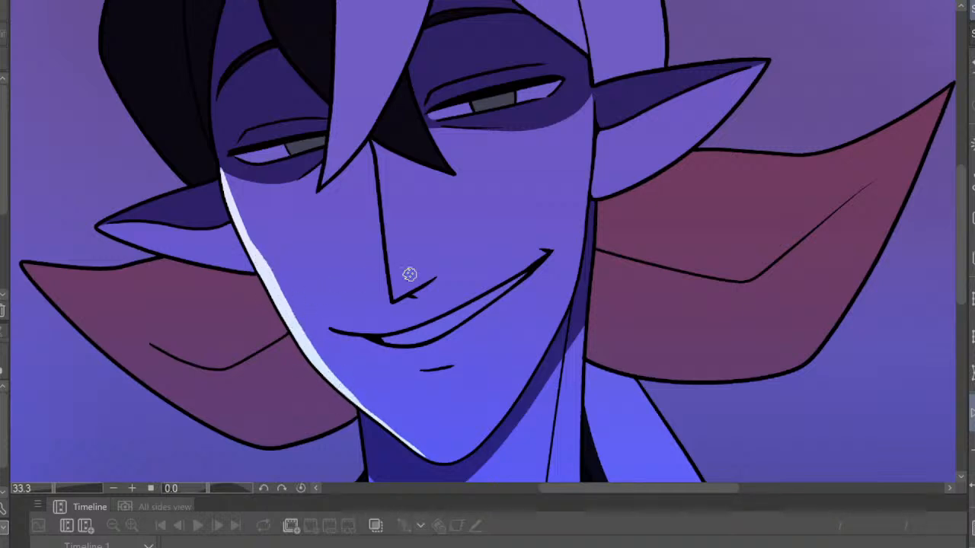
pyautogui.scroll(-5, 415, 221)
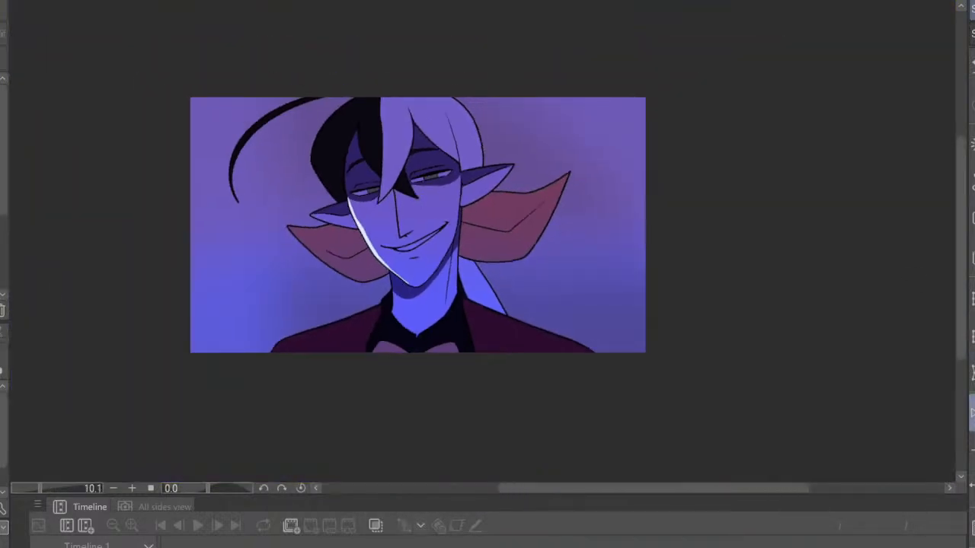
# Mirror the canvas view and extend the white rim light up the temple along the black hair, redoing the stroke until it fits
pyautogui.click(972, 412)
pyautogui.scroll(6, 721, 211)
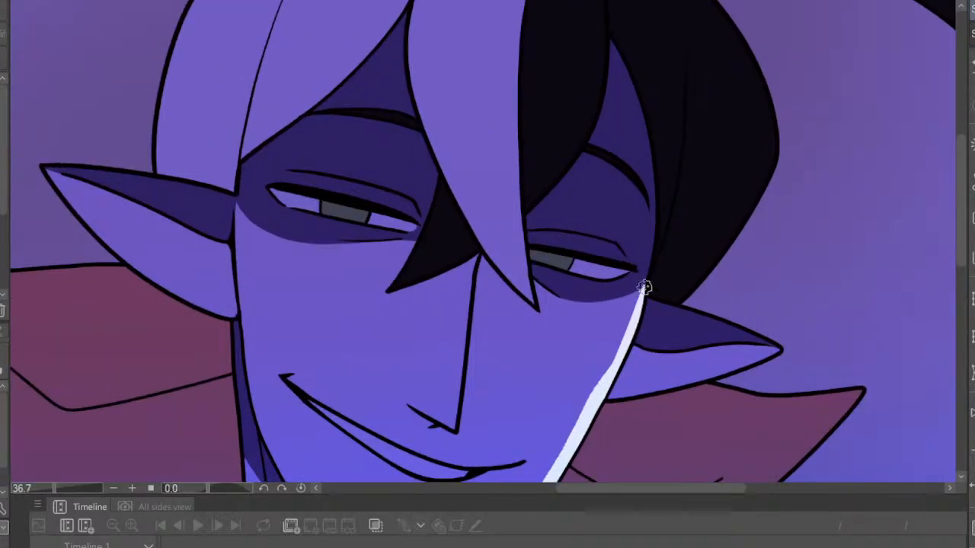
pyautogui.moveTo(644, 289)
pyautogui.mouseDown()
pyautogui.moveTo(654, 151)
pyautogui.moveTo(627, 62)
pyautogui.mouseUp()
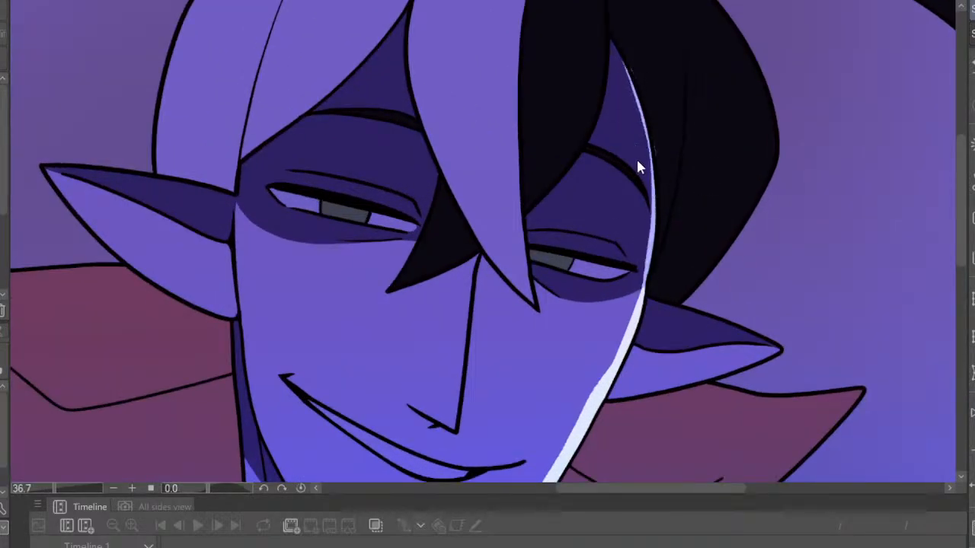
pyautogui.hotkey('ctrl', 'z')
pyautogui.moveTo(646, 272)
pyautogui.mouseDown()
pyautogui.moveTo(655, 188)
pyautogui.moveTo(629, 69)
pyautogui.mouseUp()
pyautogui.scroll(-5, 708, 228)
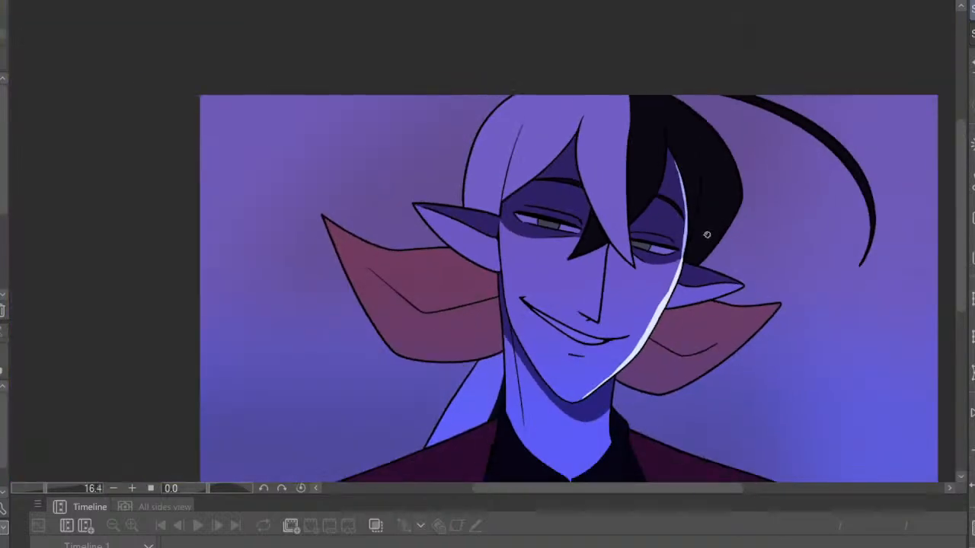
pyautogui.scroll(6, 762, 213)
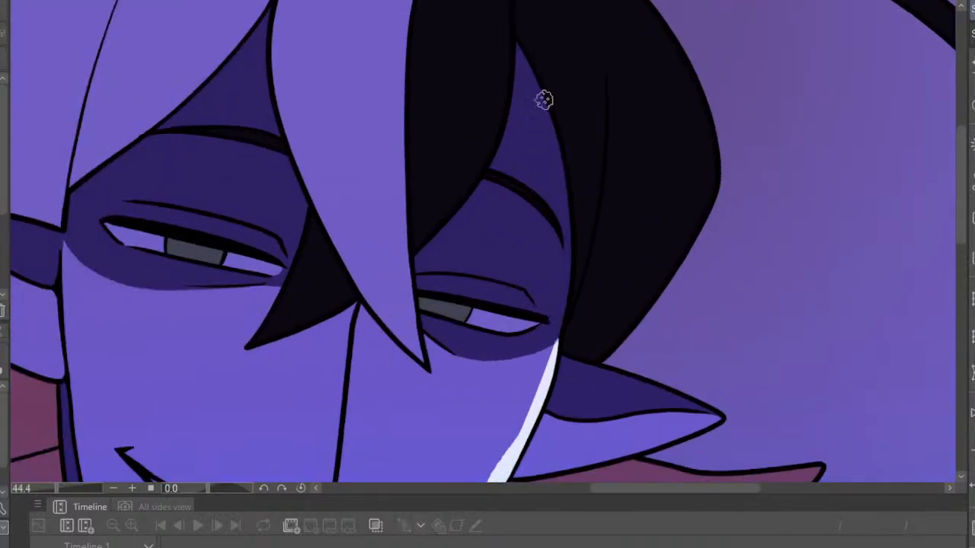
pyautogui.moveTo(558, 137)
pyautogui.mouseDown()
pyautogui.moveTo(565, 195)
pyautogui.moveTo(554, 350)
pyautogui.mouseUp()
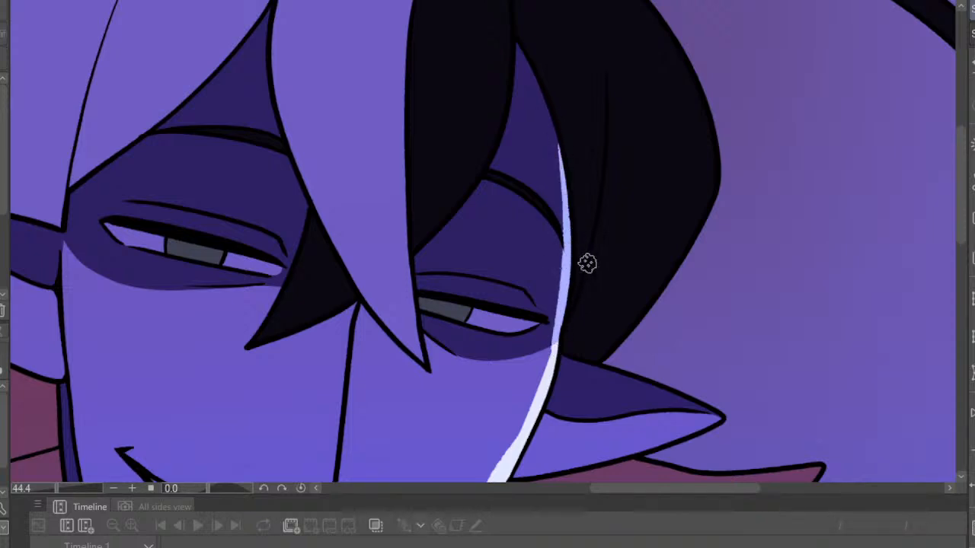
# Return the canvas to its unmirrored view and refine the white rim light from the half-hidden eye down the cheek
pyautogui.scroll(-6, 587, 263)
pyautogui.click(971, 413)
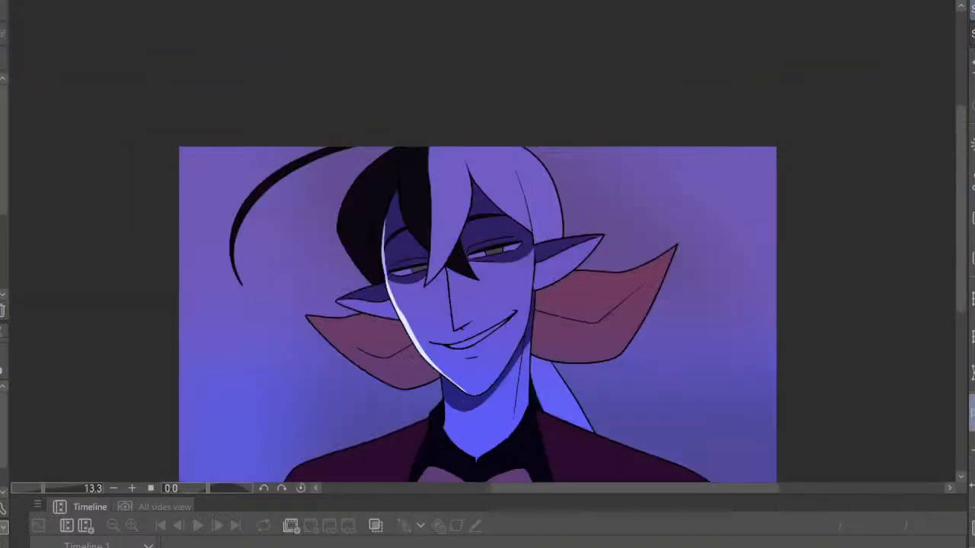
pyautogui.scroll(7, 348, 300)
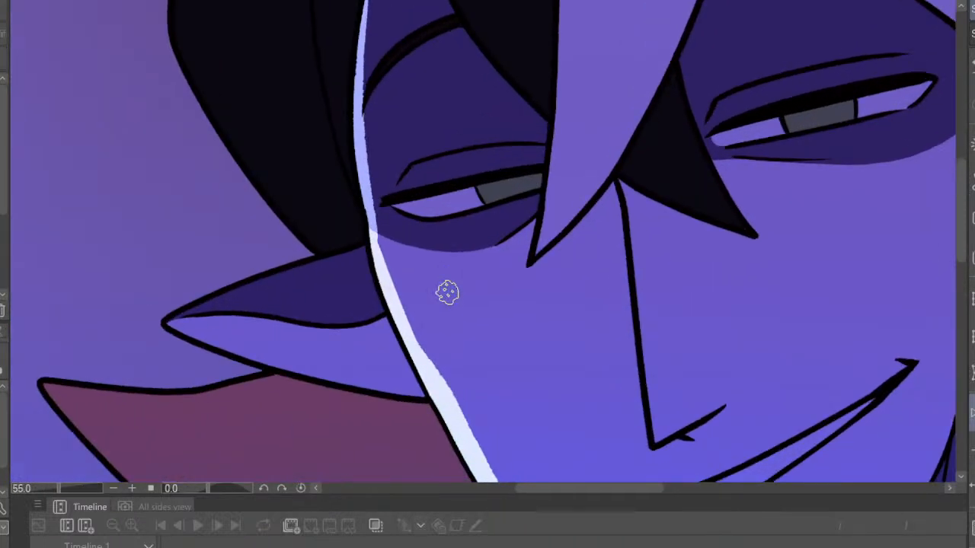
pyautogui.moveTo(372, 216)
pyautogui.mouseDown()
pyautogui.moveTo(393, 305)
pyautogui.moveTo(458, 416)
pyautogui.mouseUp()
pyautogui.scroll(-6, 510, 284)
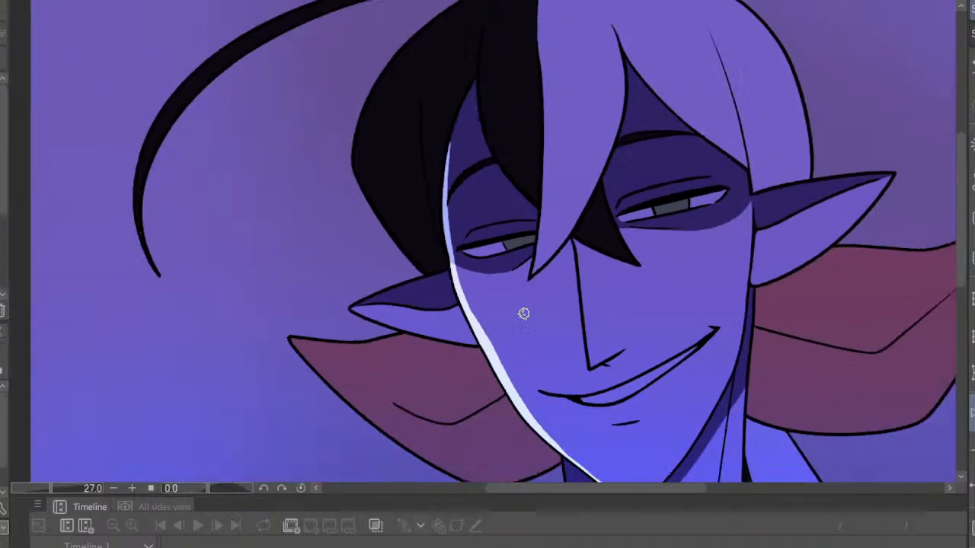
# Paint a thin white highlight line beside the nose outline, from under the hair strand down to the nose tip
pyautogui.scroll(3, 647, 294)
pyautogui.scroll(1, 647, 294)
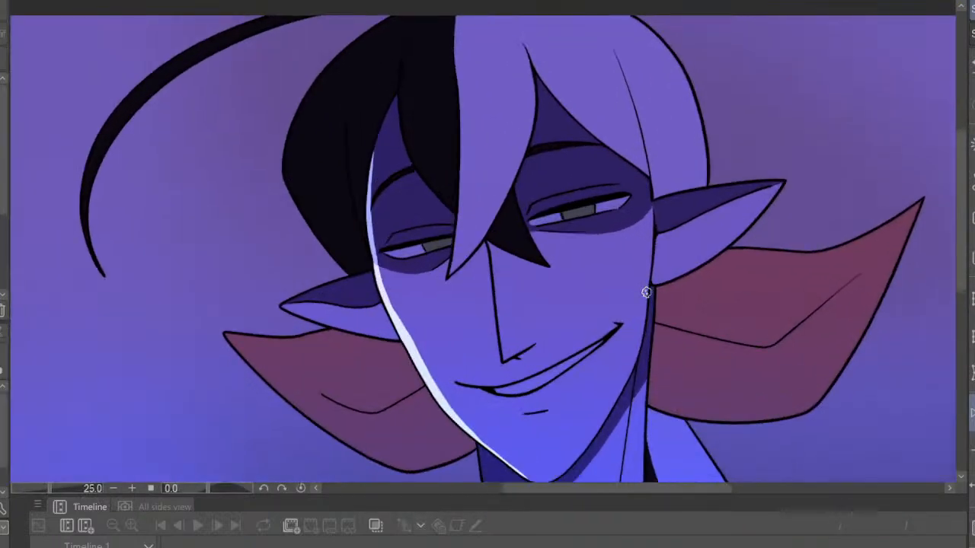
pyautogui.scroll(-2, 645, 301)
pyautogui.scroll(3, 640, 314)
pyautogui.scroll(2, 640, 314)
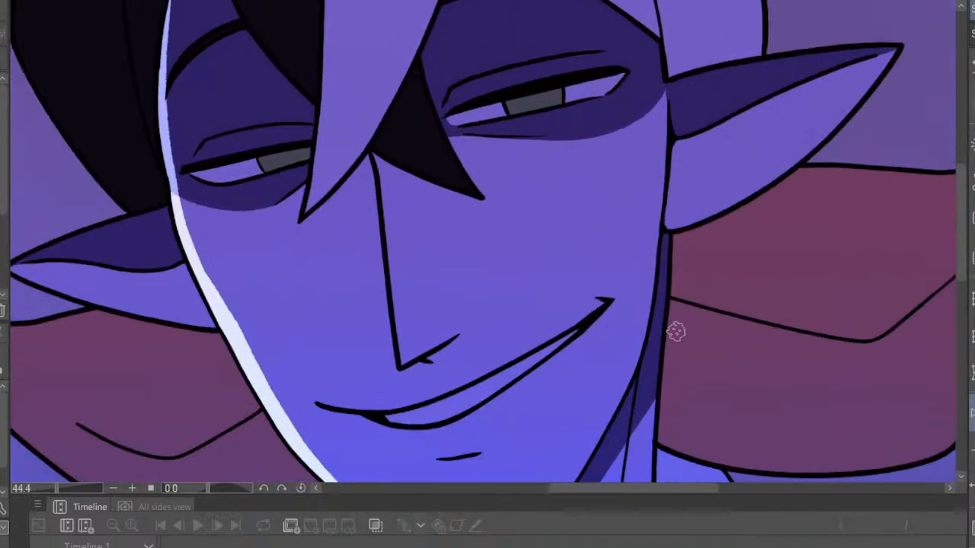
pyautogui.moveTo(361, 168)
pyautogui.mouseDown()
pyautogui.moveTo(374, 337)
pyautogui.moveTo(396, 363)
pyautogui.mouseUp()
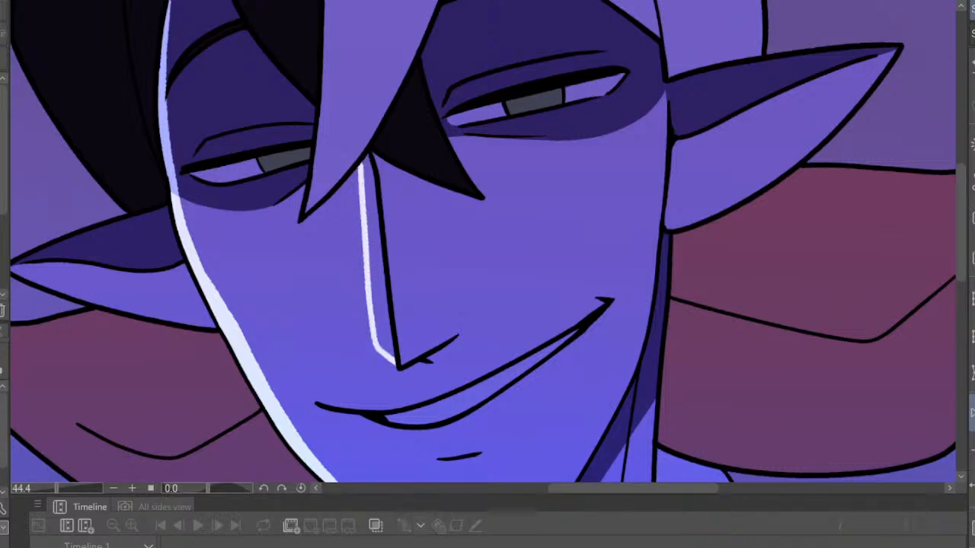
pyautogui.click(374, 207)
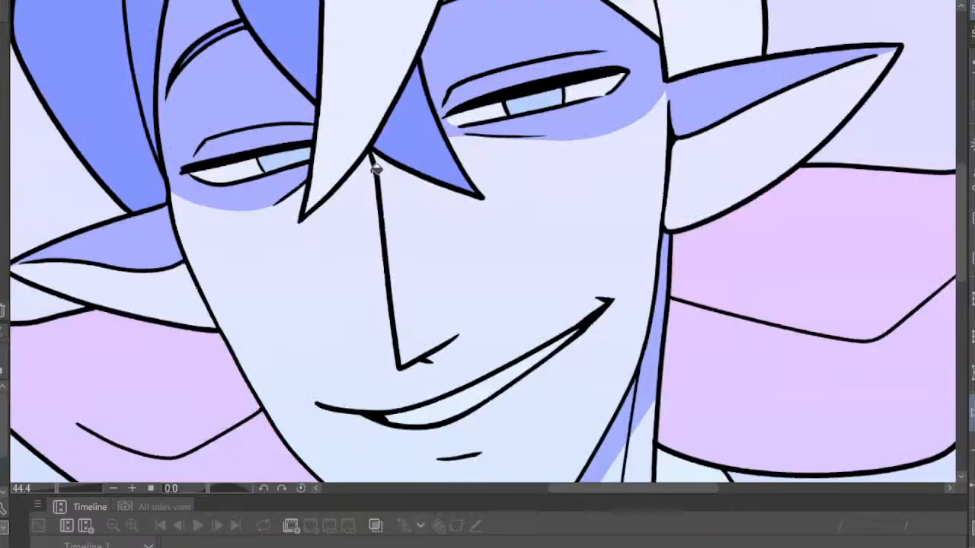
pyautogui.scroll(1, 376, 169)
pyautogui.scroll(-14, 455, 244)
pyautogui.hotkey('ctrl', 'z')
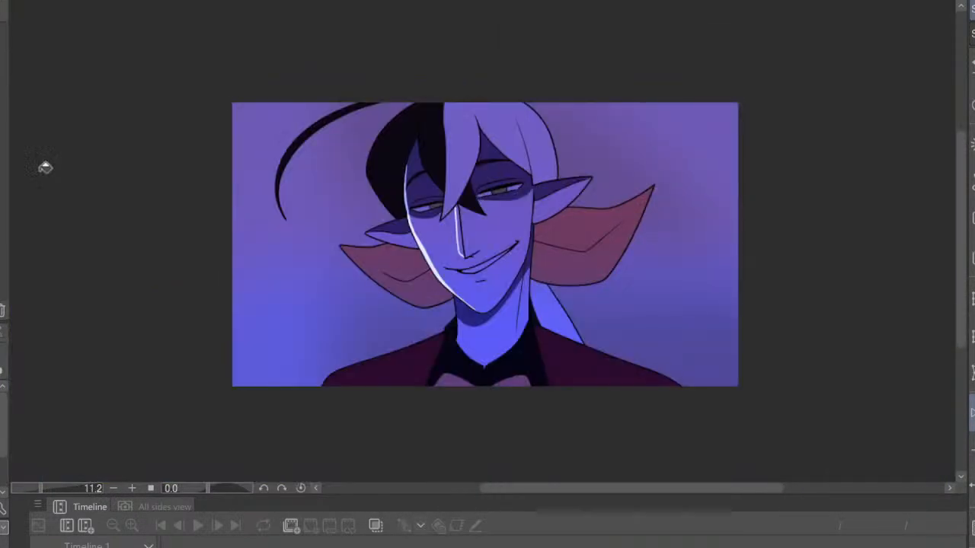
# Tint the rim light light blue and bridge the gap between the nose highlight line and the nose outline with short patches
pyautogui.scroll(5, 421, 254)
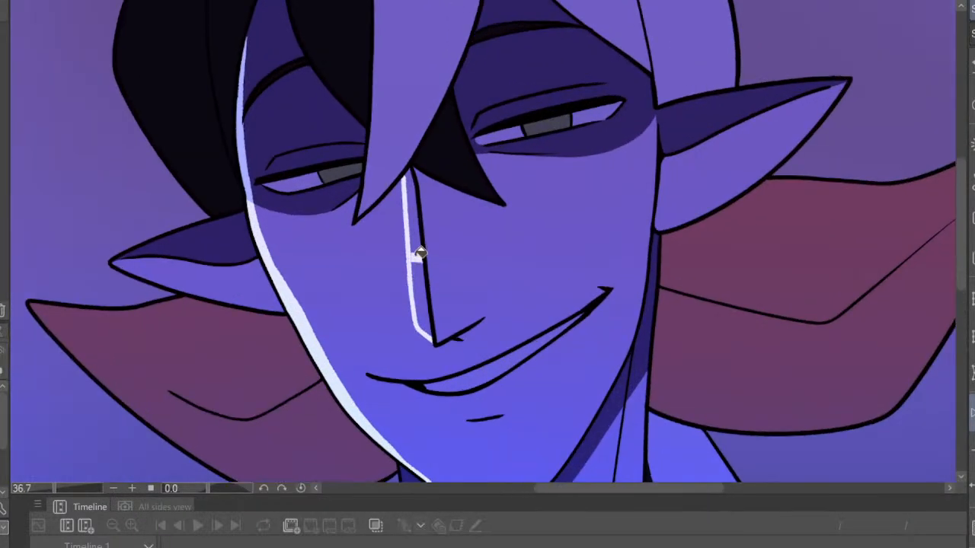
pyautogui.scroll(1, 421, 268)
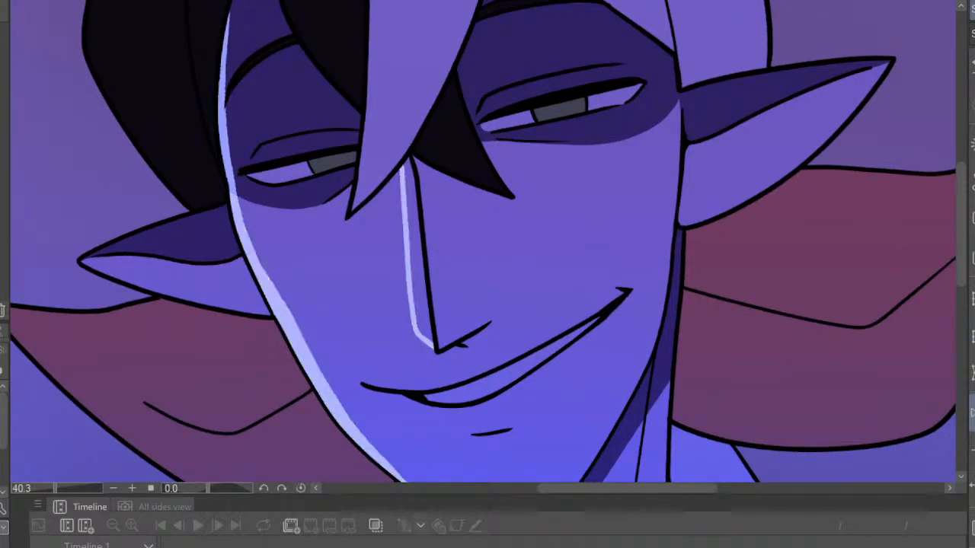
pyautogui.scroll(3, 447, 278)
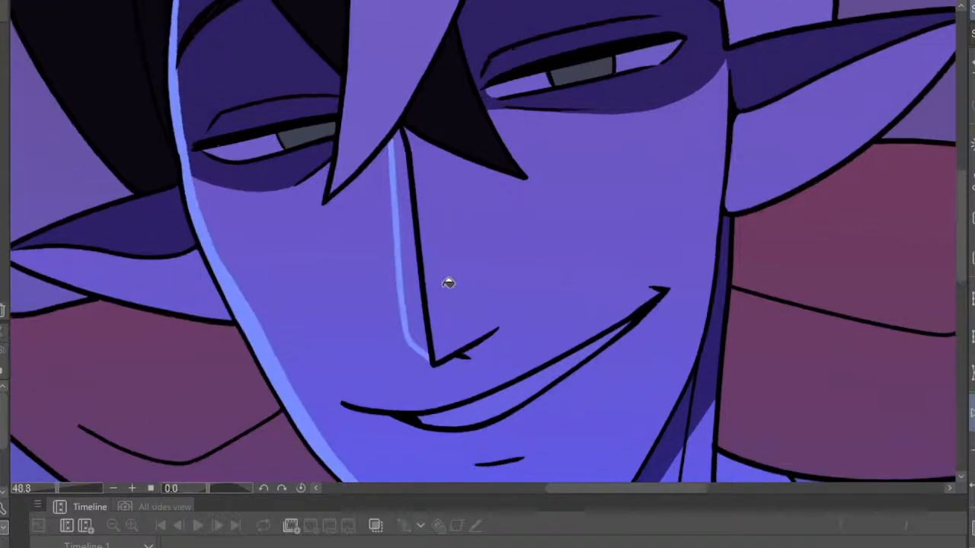
pyautogui.click(394, 255)
pyautogui.click(409, 314)
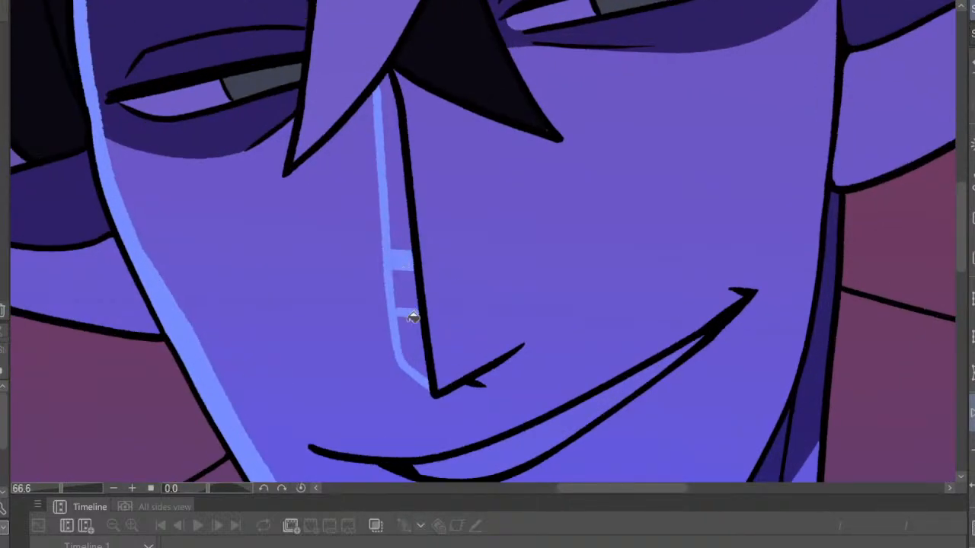
pyautogui.click(413, 352)
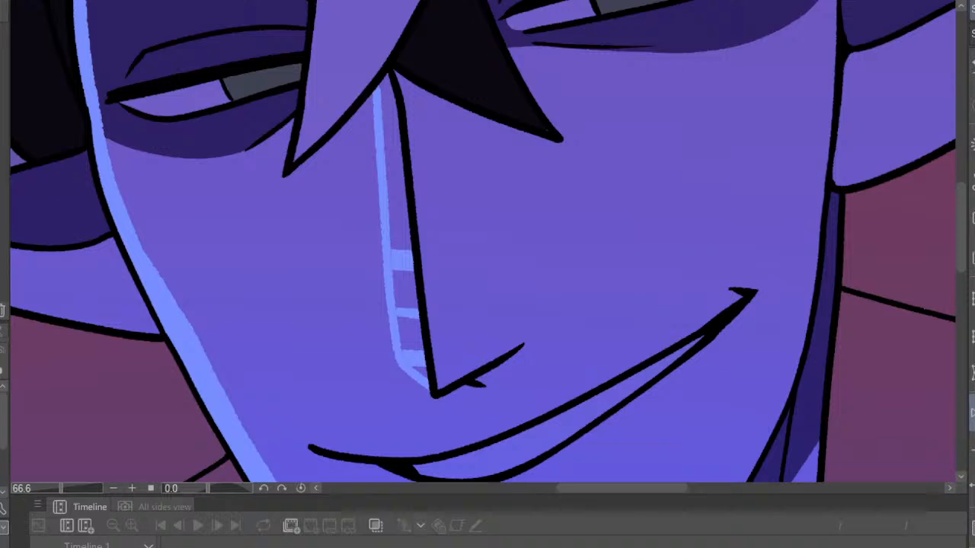
# Fill the remaining gaps inside the nose highlight with light blue, from the bridge down to the tip
pyautogui.click(398, 210)
pyautogui.click(417, 293)
pyautogui.click(424, 337)
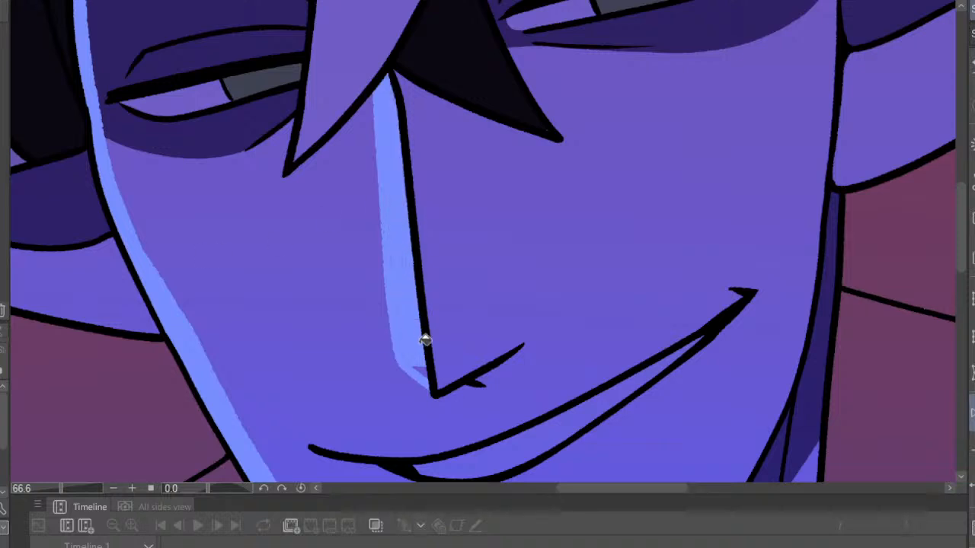
pyautogui.click(425, 367)
pyautogui.click(1, 153)
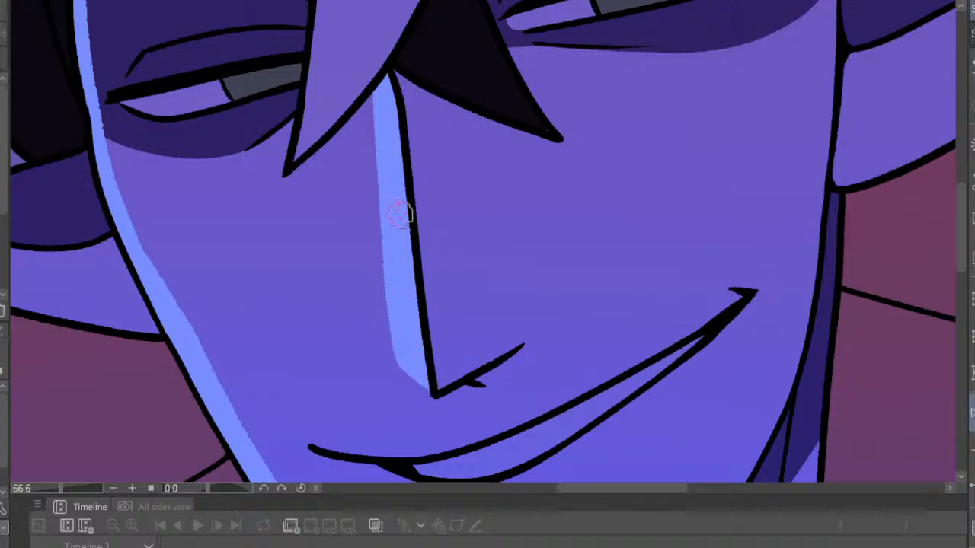
# Check the rim light on the face and nose in mirrored and normal view, within the composition and closer up
pyautogui.scroll(-6, 398, 213)
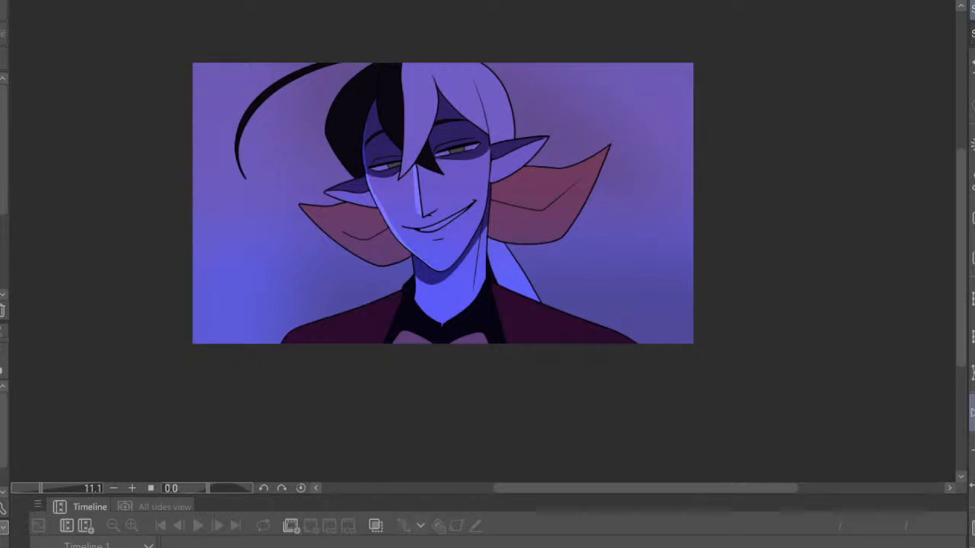
pyautogui.press('h')
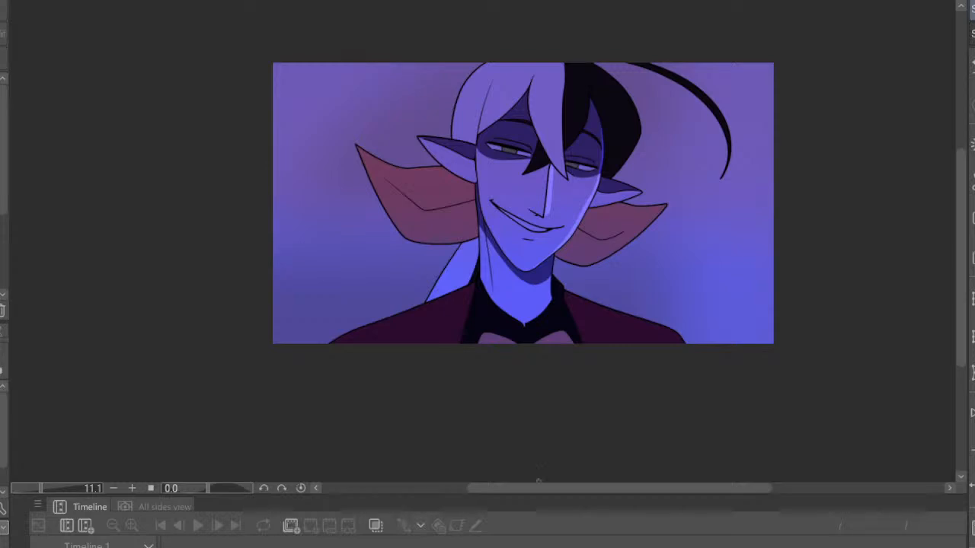
pyautogui.scroll(5, 513, 96)
pyautogui.press('h')
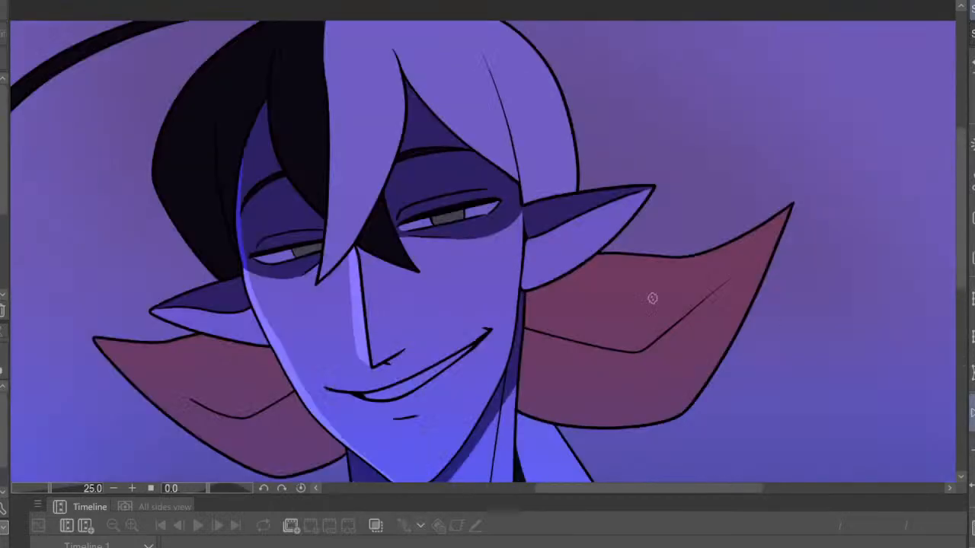
pyautogui.scroll(1, 182, 155)
pyautogui.scroll(-3, 183, 156)
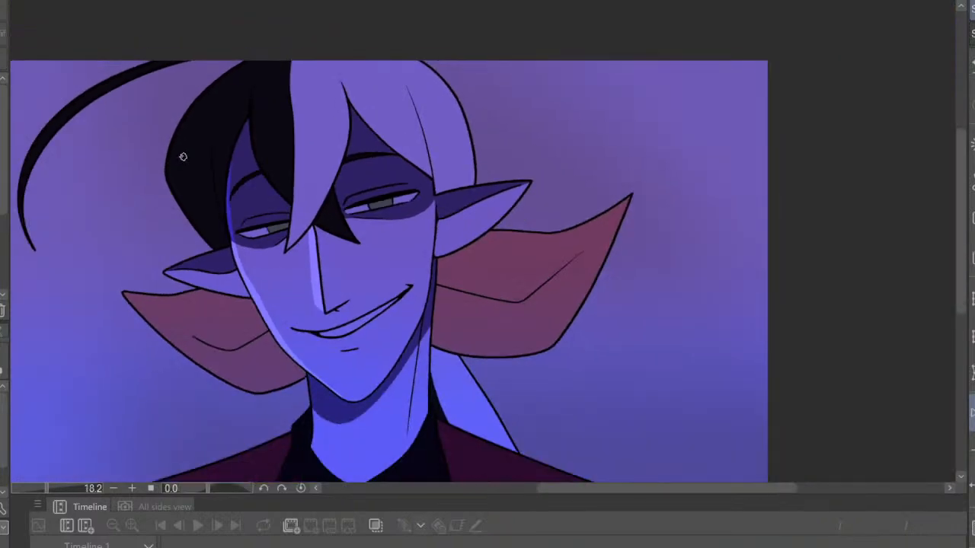
# Paint soft light along the lower whites and the left edge of the iris in both eyes
pyautogui.scroll(5, 259, 190)
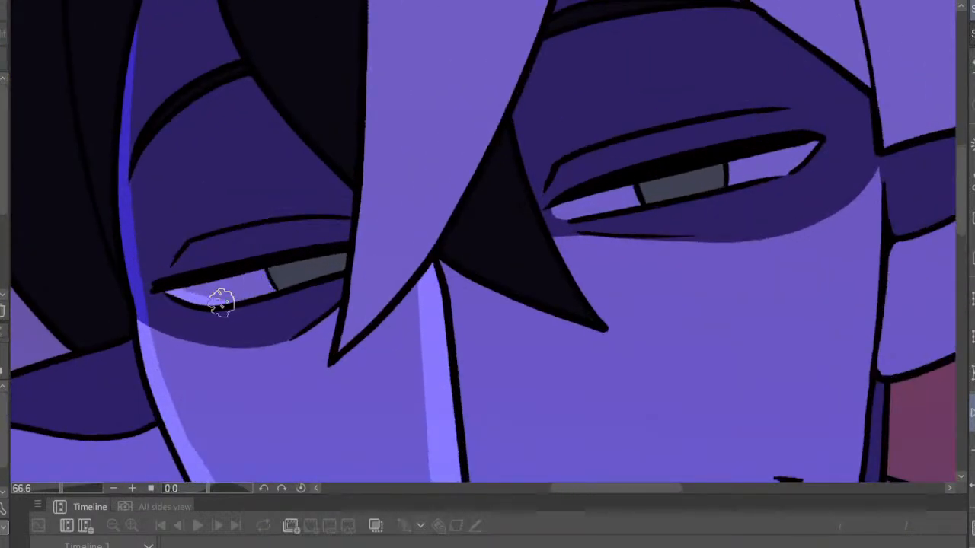
pyautogui.moveTo(221, 303)
pyautogui.mouseDown()
pyautogui.moveTo(299, 268)
pyautogui.moveTo(285, 287)
pyautogui.mouseUp()
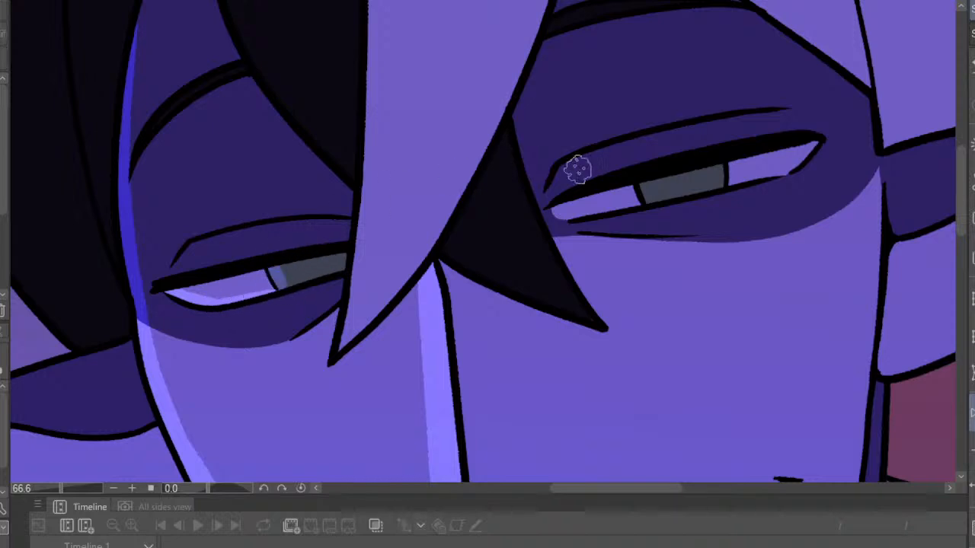
pyautogui.moveTo(554, 215); pyautogui.dragTo(624, 206)
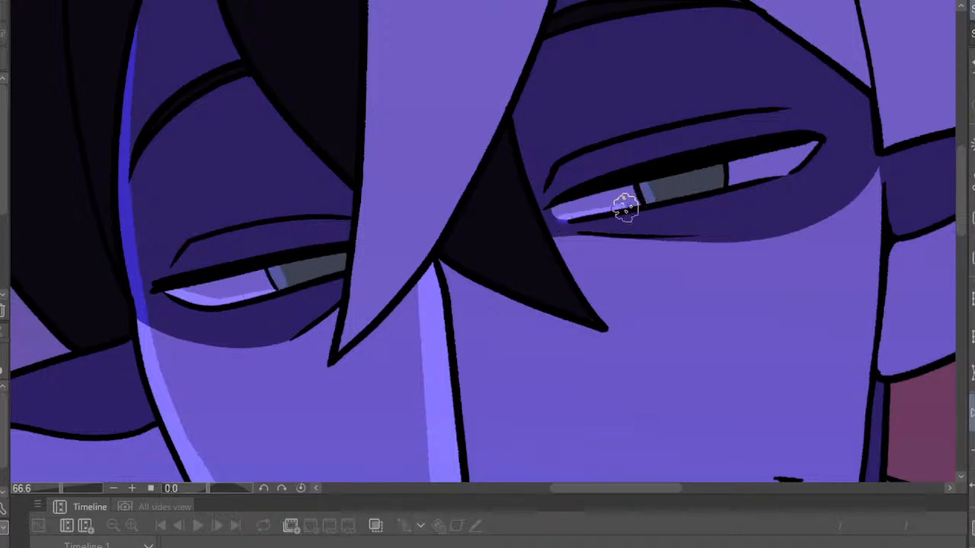
# Paint a small blue highlight on the left end of the upper eyelid above each eye
pyautogui.scroll(-4, 508, 30)
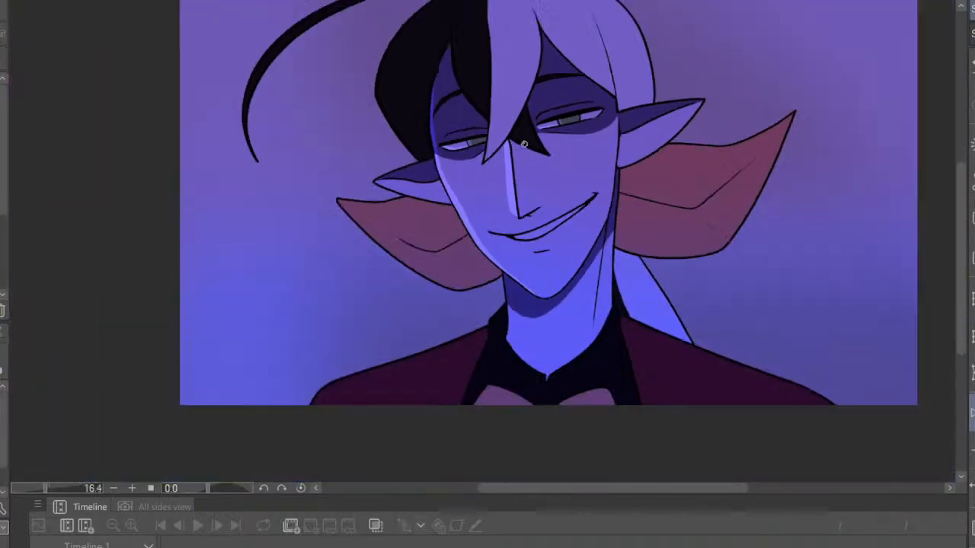
pyautogui.scroll(4, 496, 83)
pyautogui.scroll(3, 485, 133)
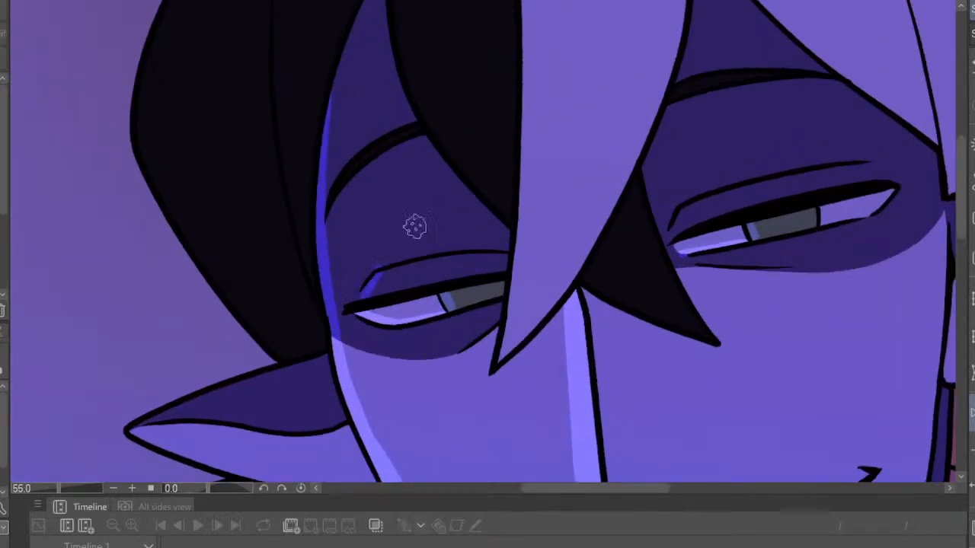
pyautogui.moveTo(379, 283)
pyautogui.mouseDown()
pyautogui.moveTo(370, 287)
pyautogui.moveTo(389, 276)
pyautogui.mouseUp()
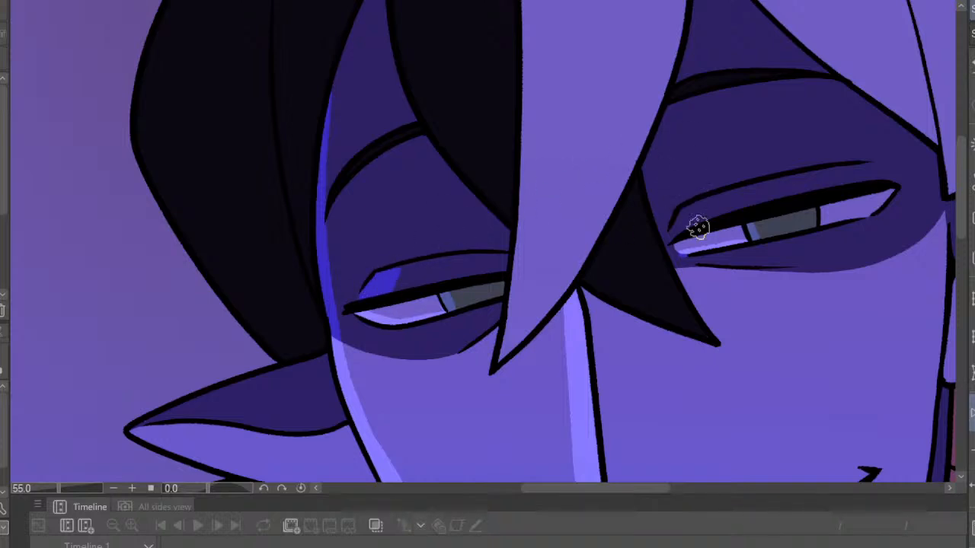
pyautogui.moveTo(675, 236)
pyautogui.mouseDown()
pyautogui.moveTo(709, 195)
pyautogui.moveTo(701, 207)
pyautogui.mouseUp()
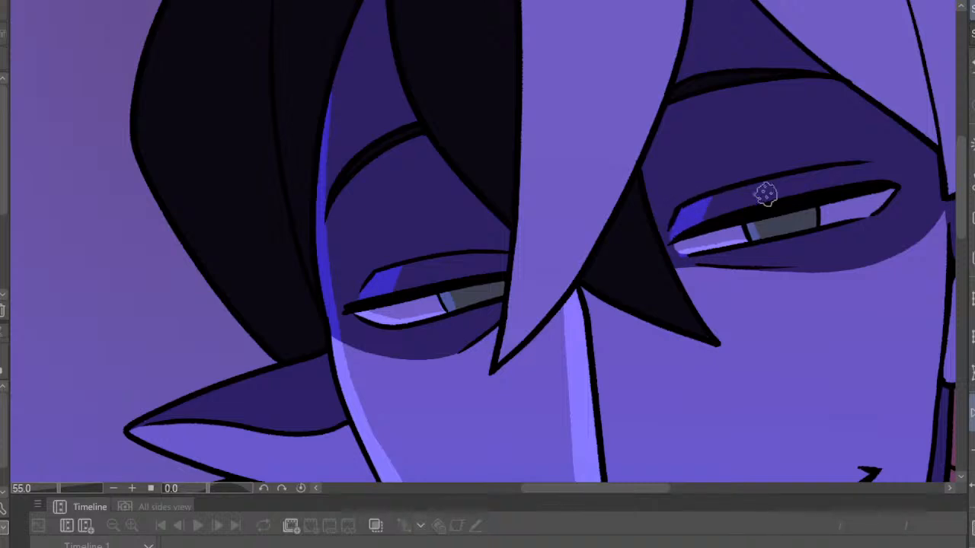
# Examine the eye and eyelid highlights up close and within the whole portrait
pyautogui.scroll(-5, 765, 194)
pyautogui.scroll(3, 596, 218)
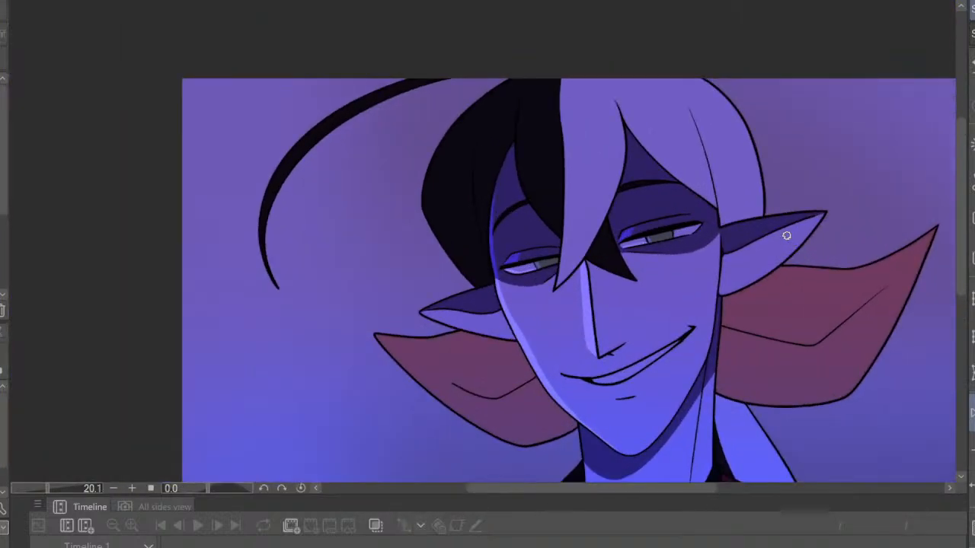
pyautogui.scroll(3, 526, 149)
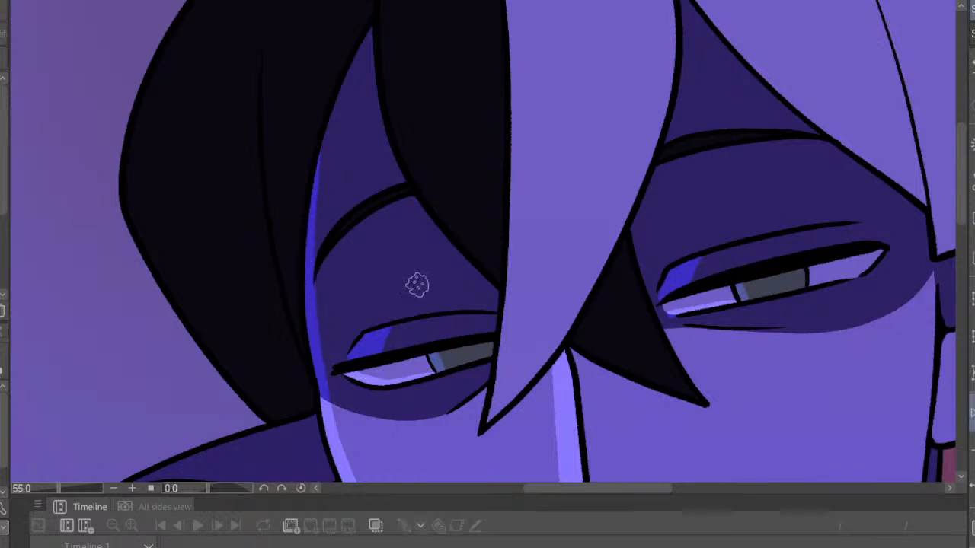
pyautogui.scroll(-6, 417, 285)
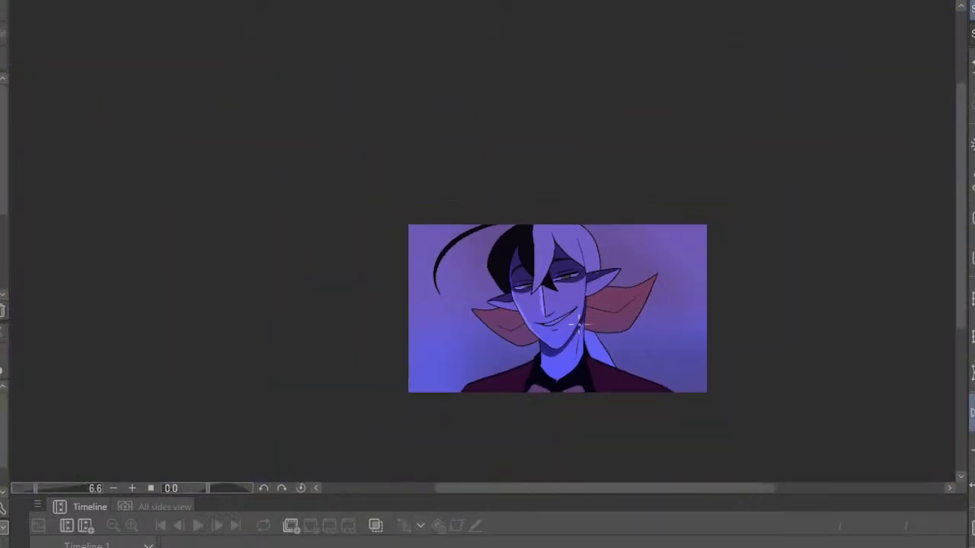
pyautogui.scroll(3, 520, 283)
pyautogui.scroll(2, 520, 282)
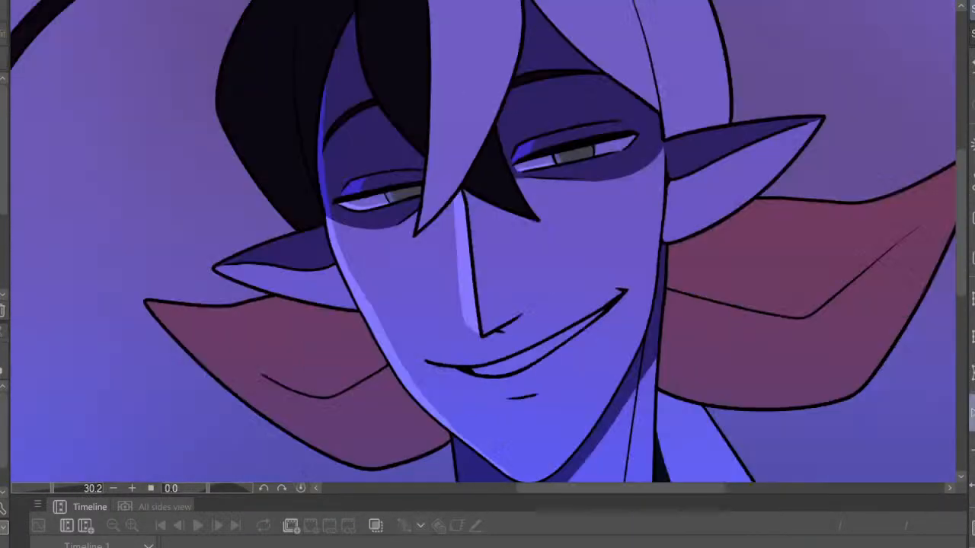
pyautogui.scroll(-3, 431, 305)
pyautogui.scroll(5, 432, 305)
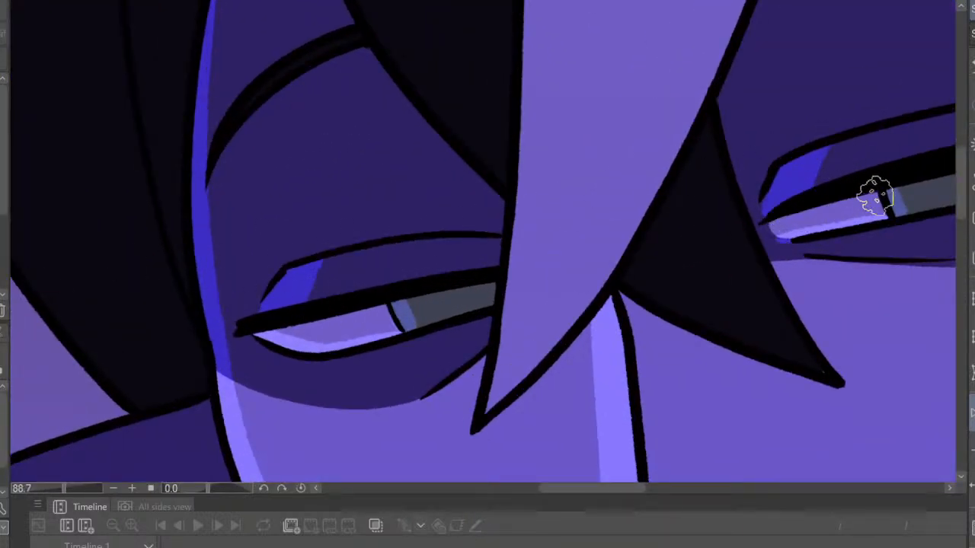
pyautogui.scroll(-4, 942, 175)
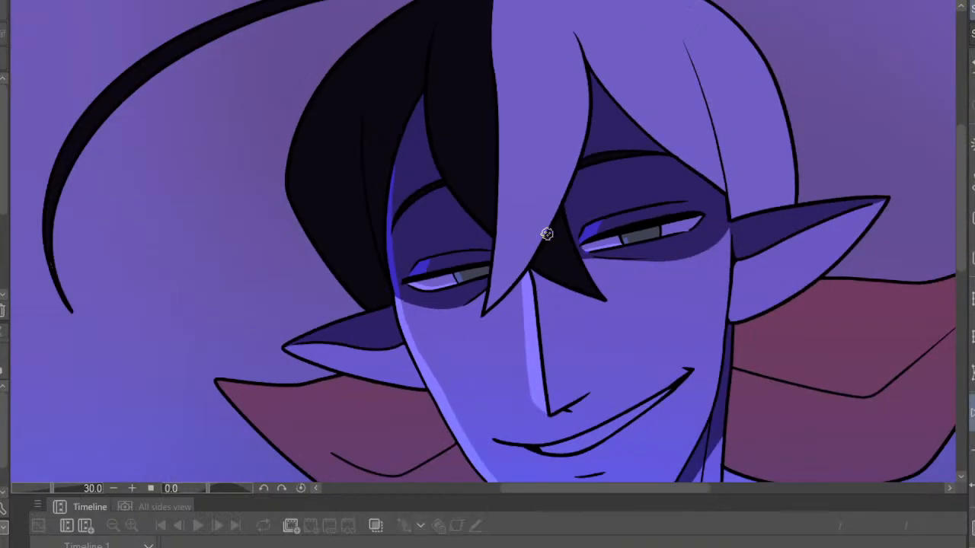
# Compare the lit composition in mirrored and normal view, and examine the nose and mouth area closely
pyautogui.scroll(-2, 716, 215)
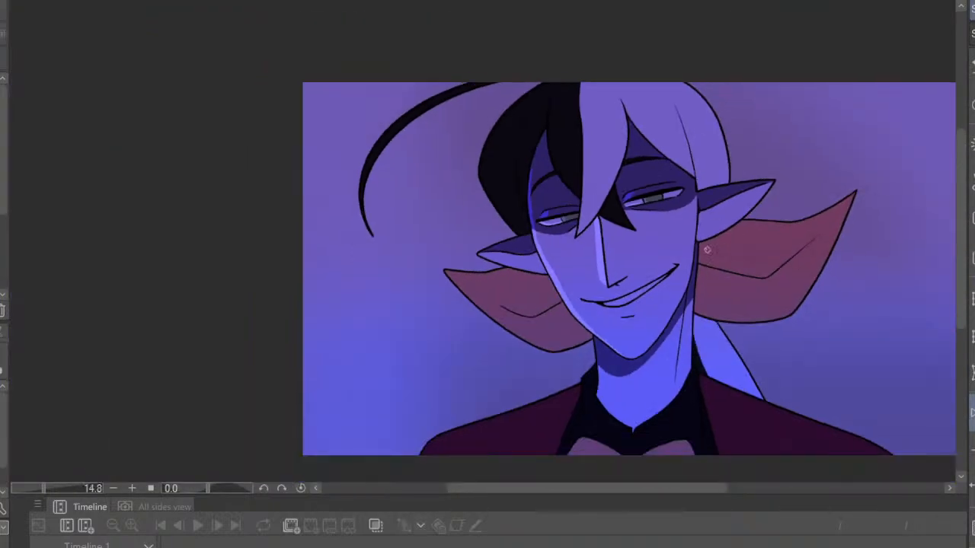
pyautogui.scroll(1, 706, 250)
pyautogui.click(972, 412)
pyautogui.click(973, 413)
pyautogui.scroll(3, 592, 252)
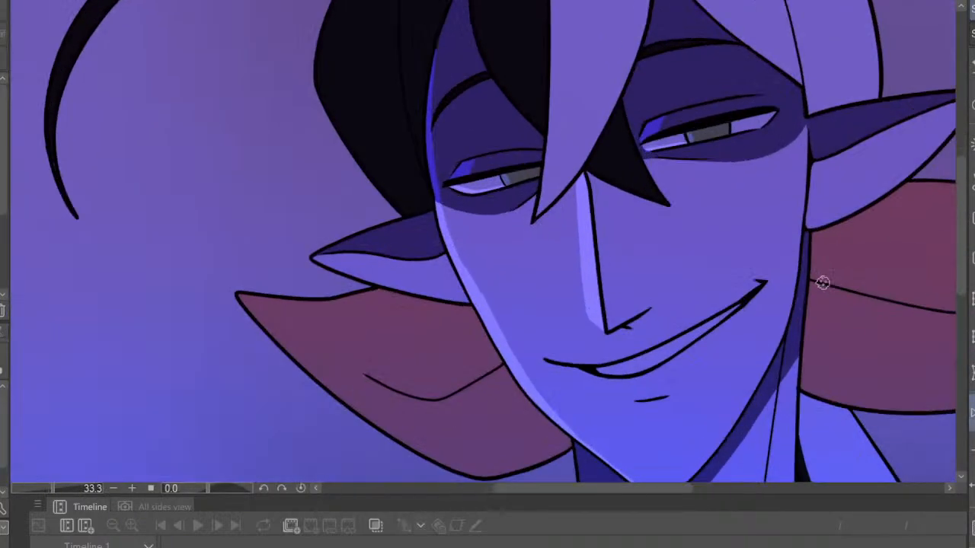
pyautogui.scroll(3, 822, 283)
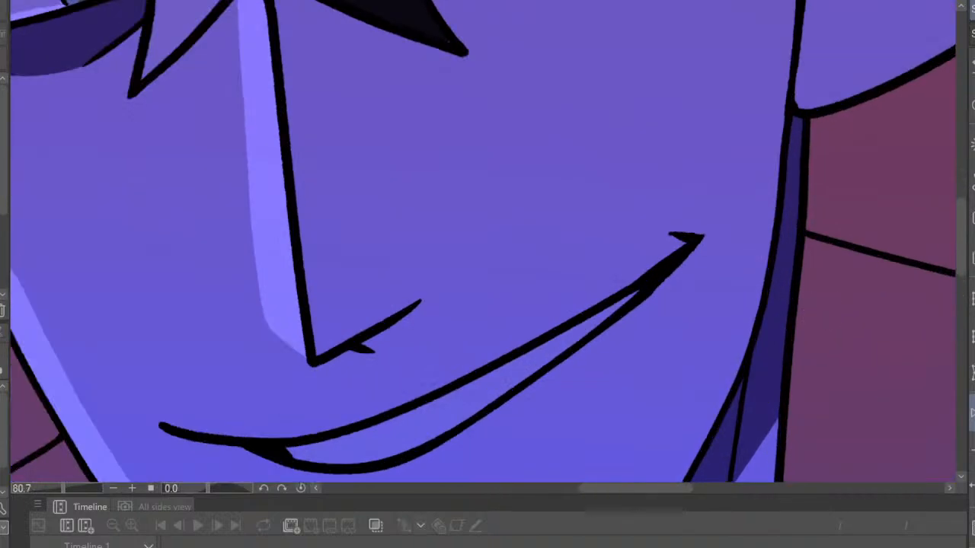
# Paint a small light highlight beneath the tip of the nose and check the portrait in mirrored and normal view
pyautogui.moveTo(319, 352); pyautogui.dragTo(374, 359)
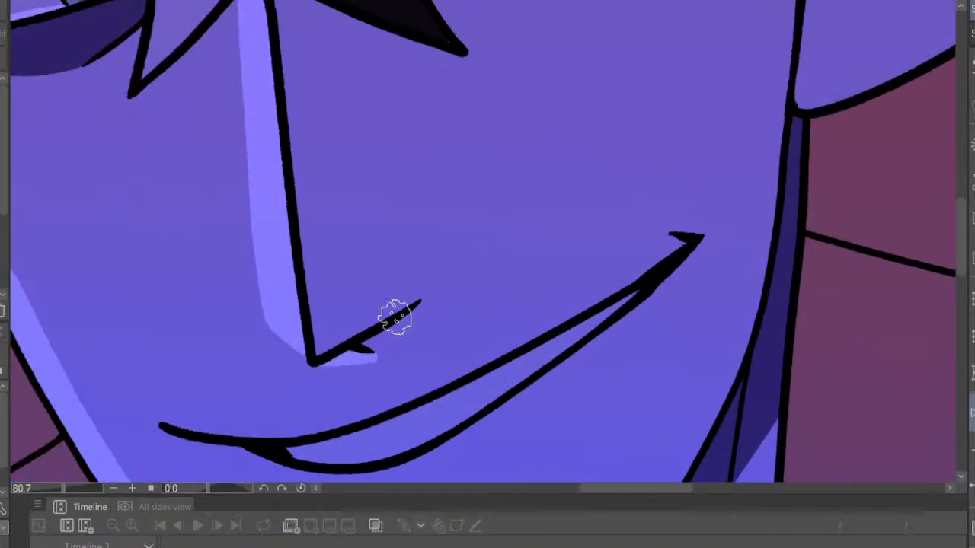
pyautogui.scroll(-6, 559, 317)
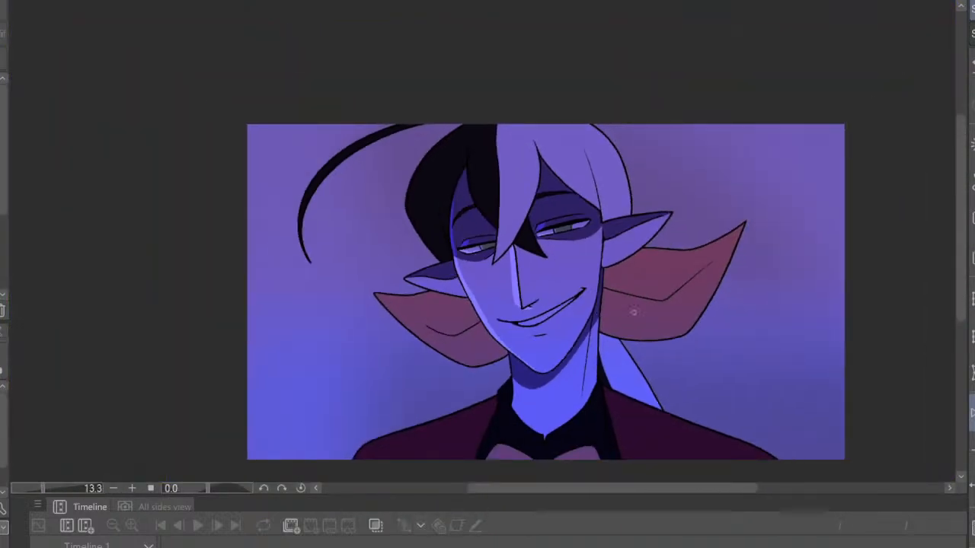
pyautogui.click(972, 414)
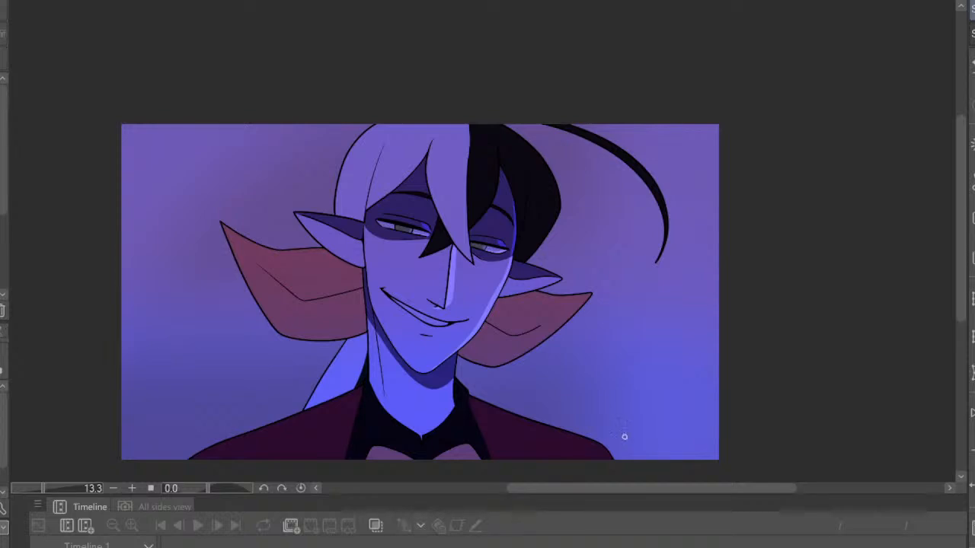
pyautogui.scroll(8, 510, 244)
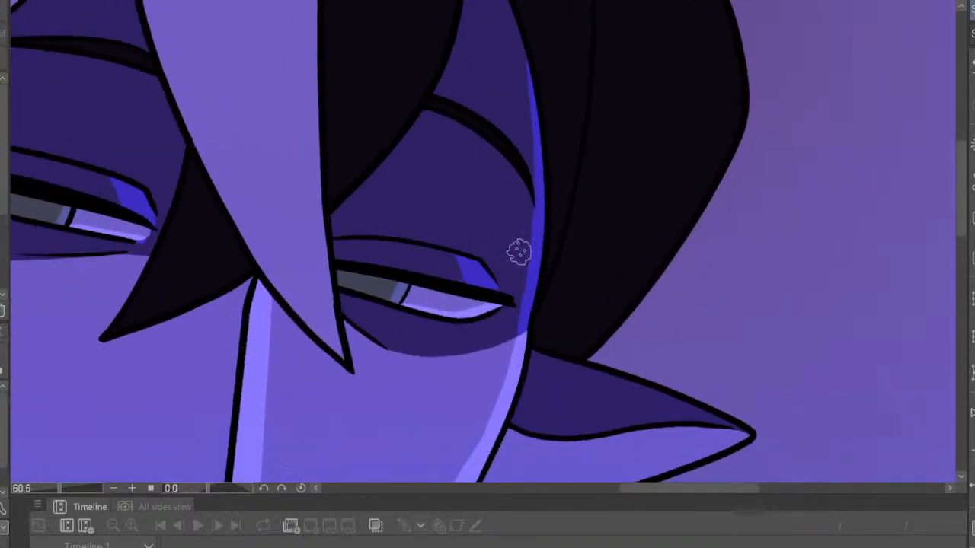
pyautogui.scroll(-4, 518, 252)
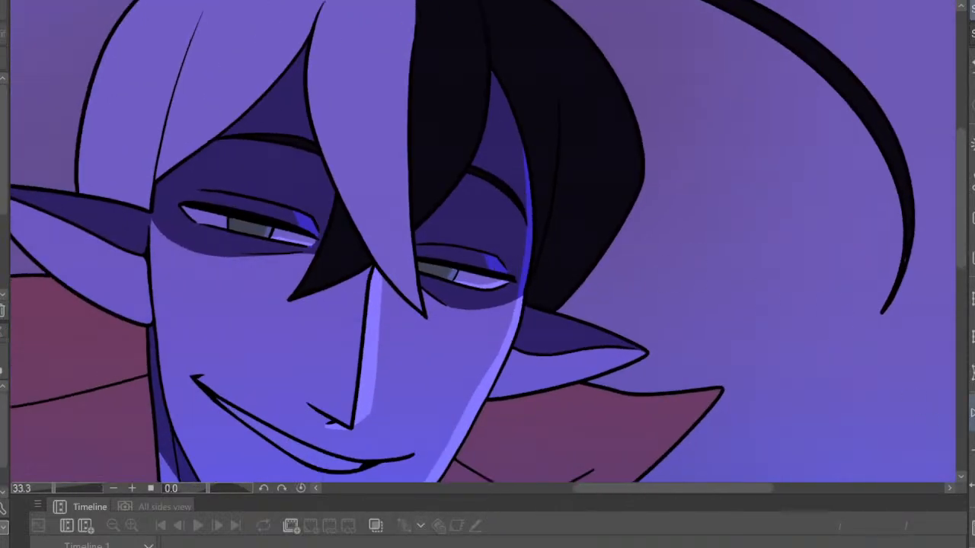
pyautogui.click(971, 413)
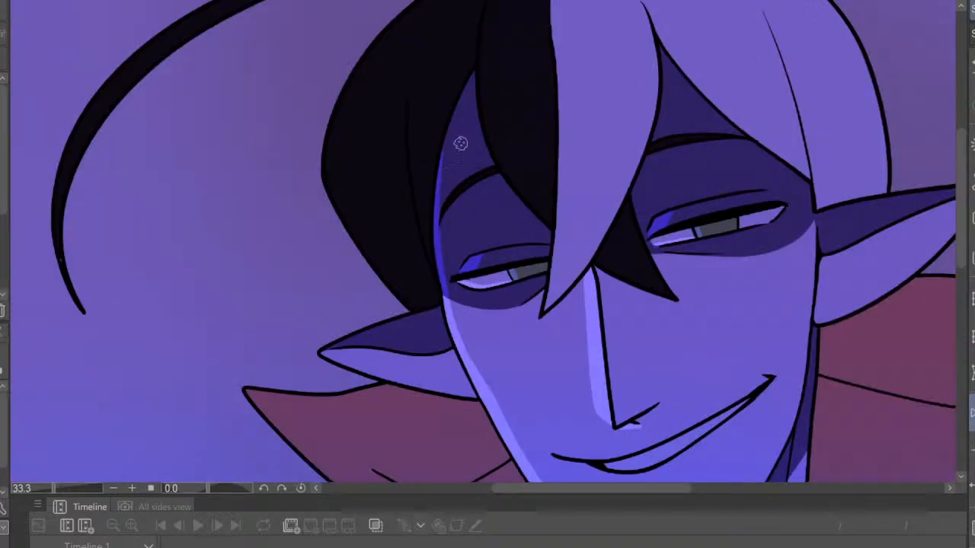
# Examine the eyes, the bangs and the left side of the face up close and within the portrait
pyautogui.scroll(3, 459, 144)
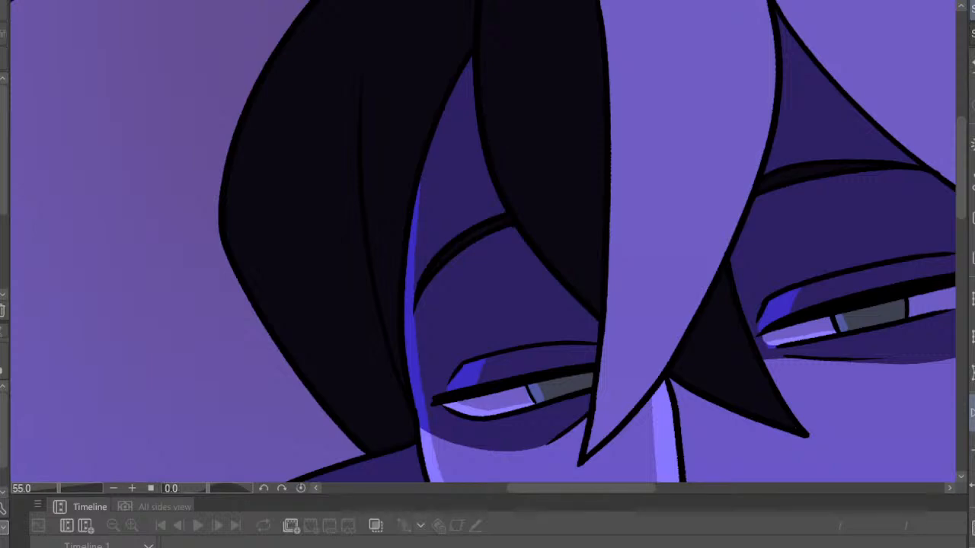
pyautogui.scroll(-6, 463, 109)
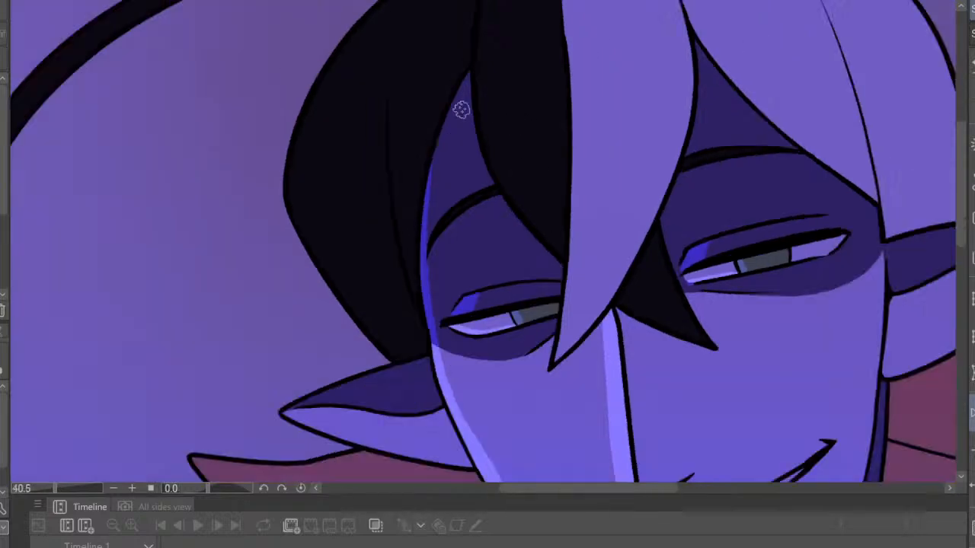
pyautogui.scroll(5, 482, 107)
pyautogui.scroll(-1, 479, 158)
pyautogui.scroll(-3, 479, 158)
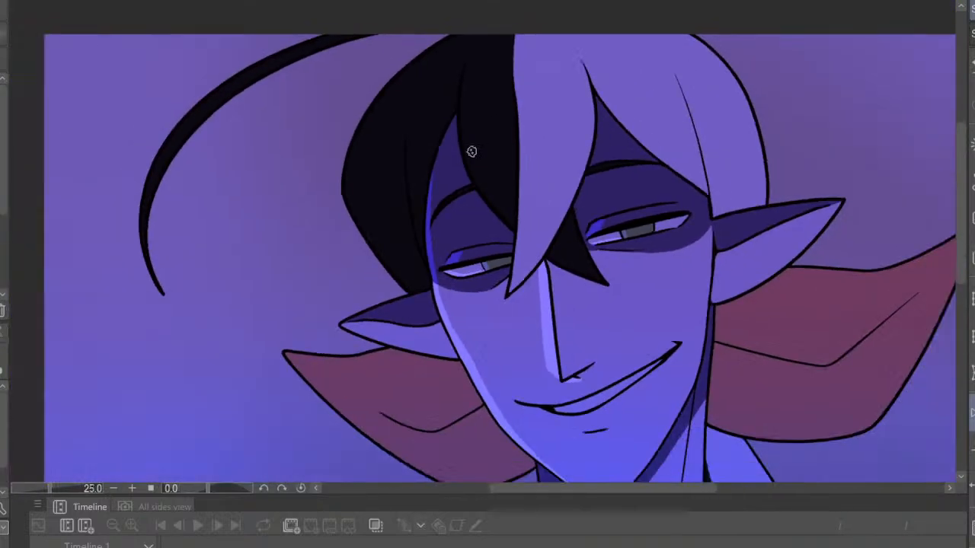
pyautogui.scroll(5, 476, 163)
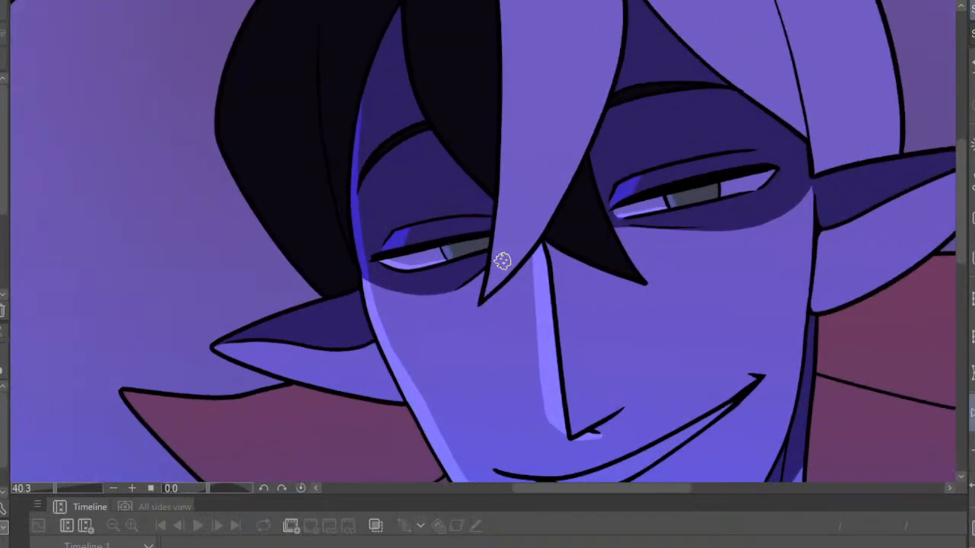
pyautogui.scroll(-4, 561, 209)
pyautogui.scroll(2, 537, 185)
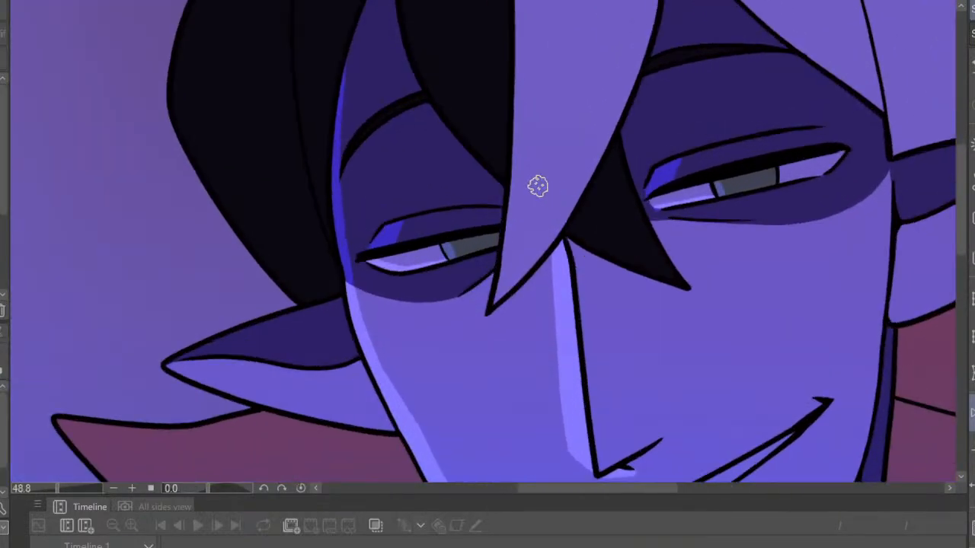
# Paint a faint dark-blue rim light along the left edge of the black lock falling over the forehead
pyautogui.scroll(-6, 562, 148)
pyautogui.scroll(4, 558, 143)
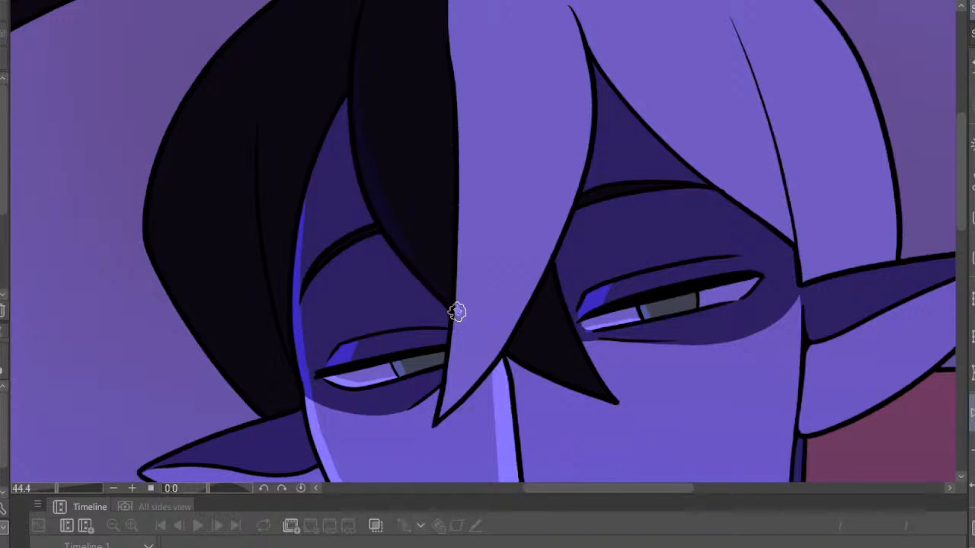
pyautogui.hotkey('ctrl', 'z')
pyautogui.scroll(-4, 396, 221)
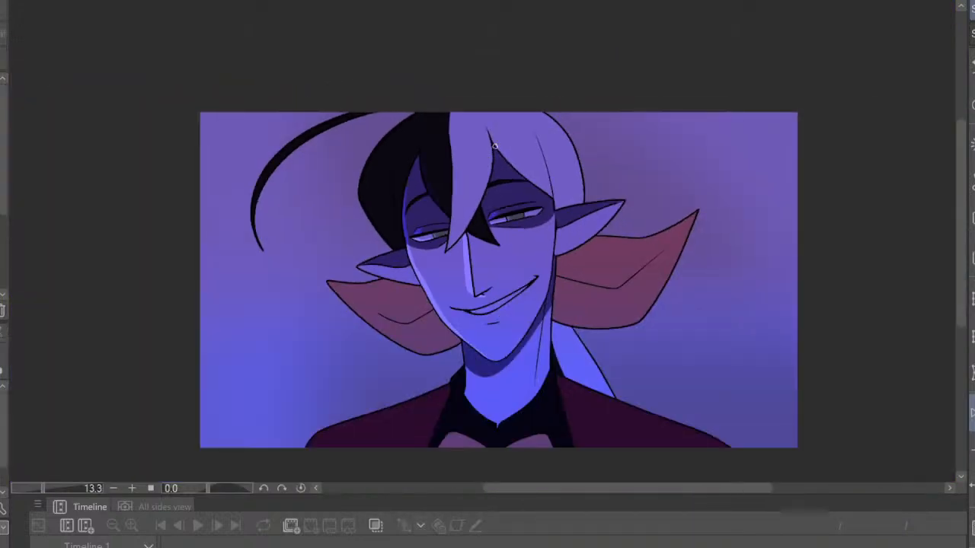
pyautogui.scroll(3, 503, 152)
pyautogui.click(972, 412)
pyautogui.scroll(4, 618, 213)
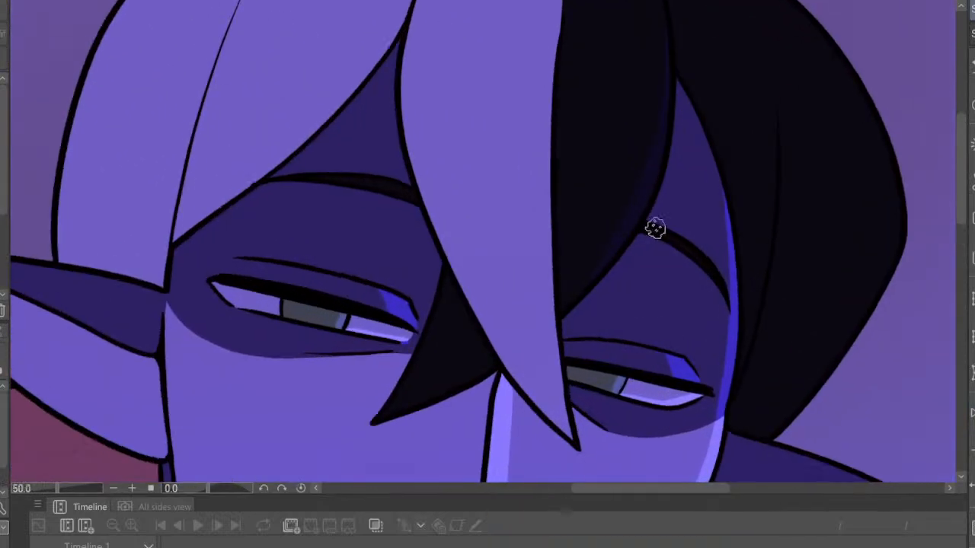
pyautogui.moveTo(554, 47)
pyautogui.mouseDown()
pyautogui.moveTo(549, 204)
pyautogui.moveTo(562, 348)
pyautogui.mouseUp()
pyautogui.moveTo(557, 154); pyautogui.dragTo(571, 382)
pyautogui.hotkey('ctrl', 'z')
pyautogui.hotkey('ctrl', 'z')
# Paint a thin light rim down the edge of the pale central lock, from beside the black hair to its tip
pyautogui.moveTo(555, 50)
pyautogui.mouseDown()
pyautogui.moveTo(549, 225)
pyautogui.moveTo(576, 435)
pyautogui.mouseUp()
pyautogui.scroll(-6, 359, 260)
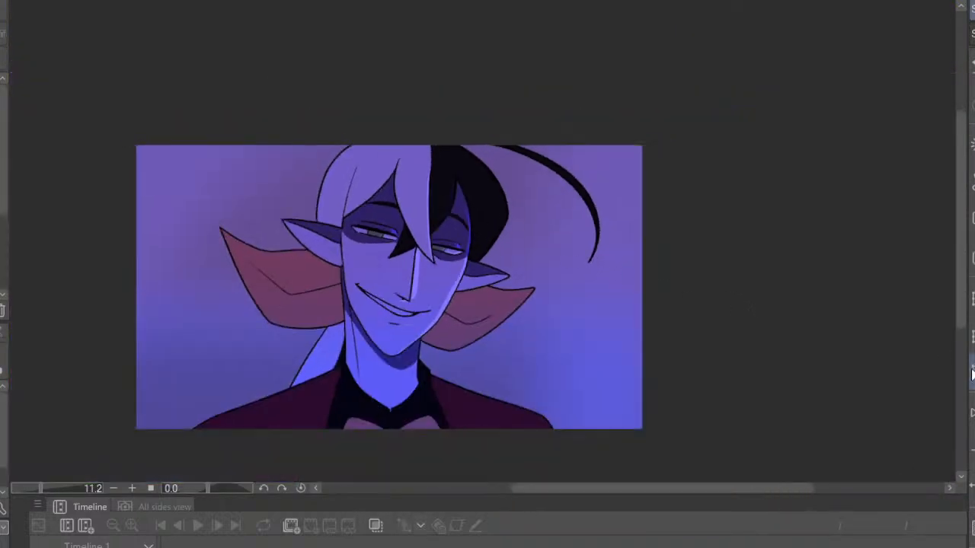
pyautogui.click(971, 412)
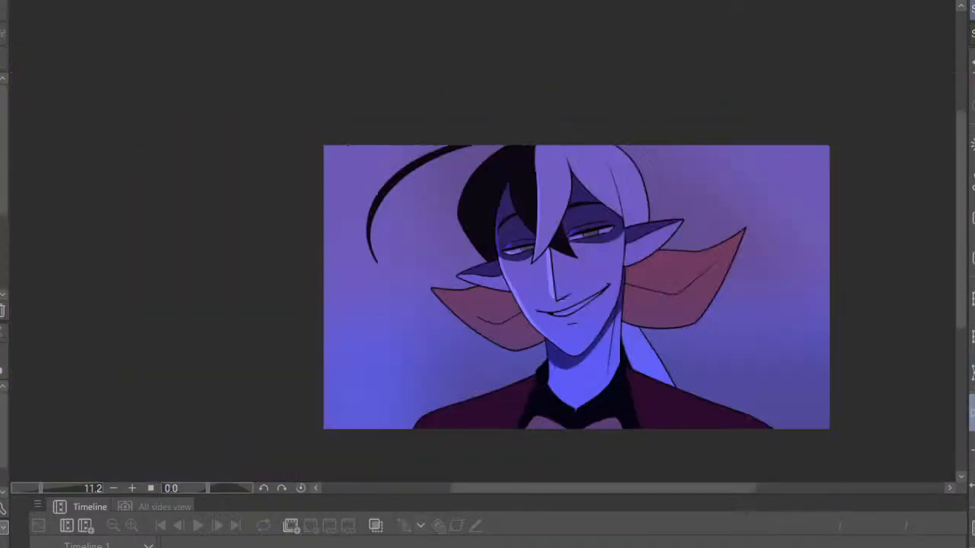
pyautogui.scroll(-3, 519, 265)
pyautogui.scroll(4, 556, 262)
# Paint a thin curved highlight line across the upper black hair and pale central lock, and compare it in mirrored view
pyautogui.scroll(5, 604, 201)
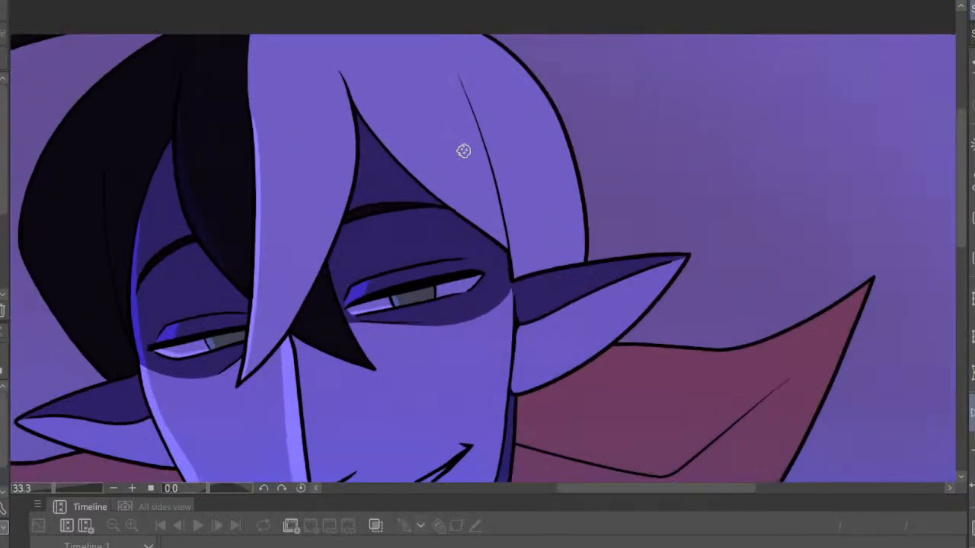
pyautogui.moveTo(59, 126)
pyautogui.mouseDown()
pyautogui.moveTo(104, 136)
pyautogui.moveTo(217, 126)
pyautogui.moveTo(423, 77)
pyautogui.mouseUp()
pyautogui.hotkey('ctrl', 'z')
pyautogui.moveTo(78, 104); pyautogui.dragTo(353, 83)
pyautogui.scroll(-6, 398, 105)
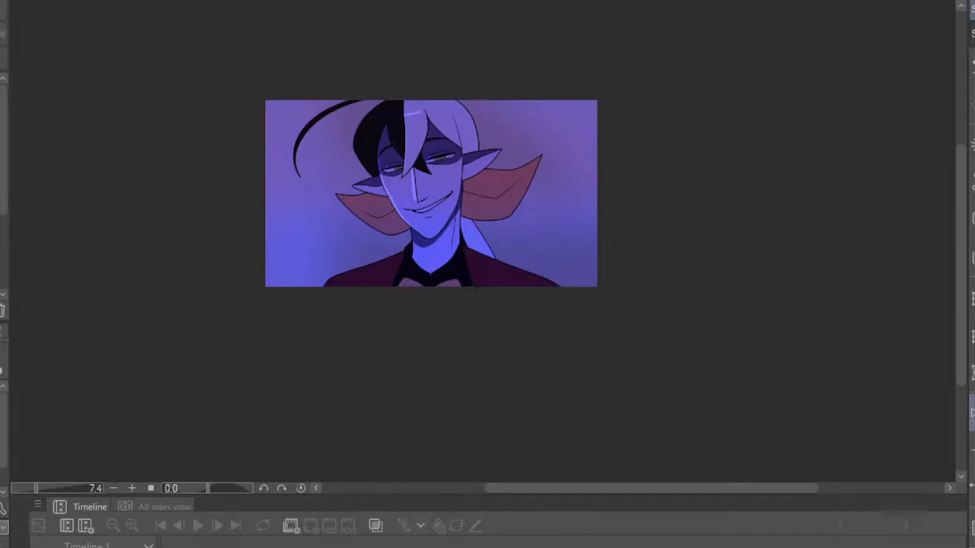
pyautogui.scroll(3, 481, 283)
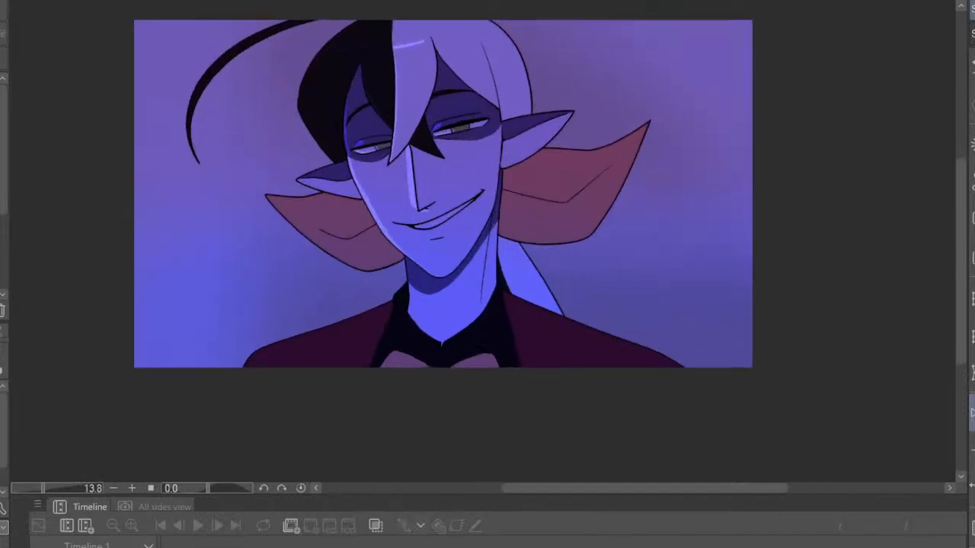
pyautogui.scroll(2, 454, 41)
pyautogui.click(972, 412)
pyautogui.scroll(-3, 505, 259)
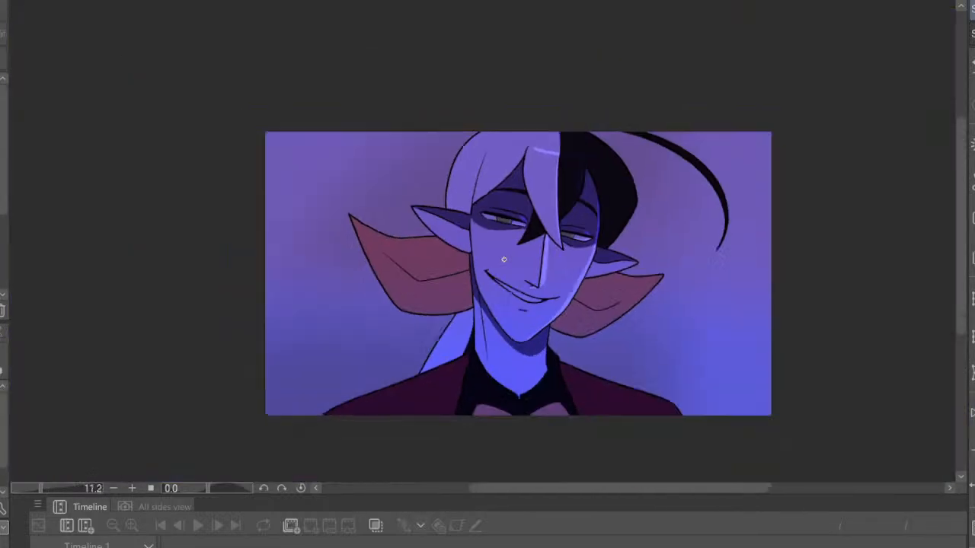
pyautogui.scroll(-2, 571, 201)
# Outline the lower edge of the hair highlight with strokes across the pale central lock and both black sections
pyautogui.scroll(8, 579, 195)
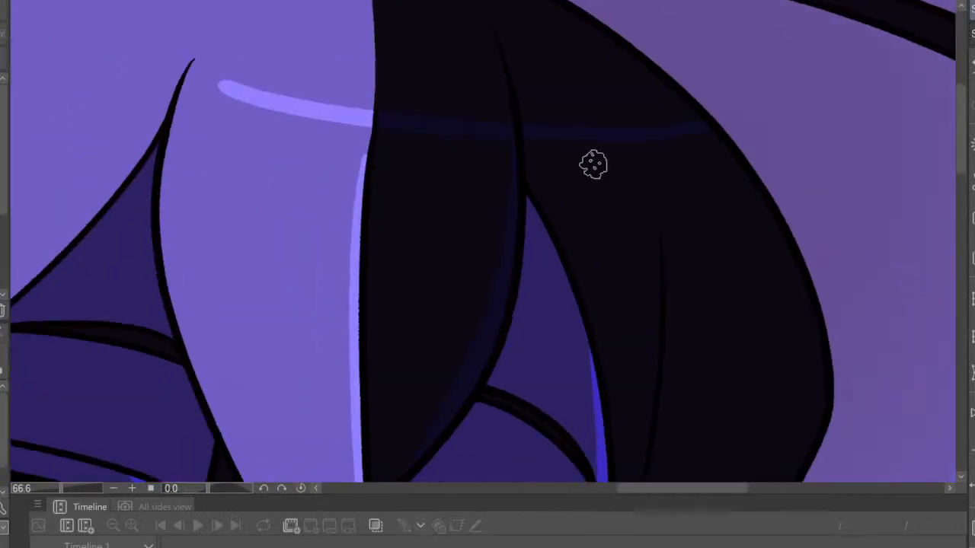
pyautogui.moveTo(224, 85)
pyautogui.mouseDown()
pyautogui.moveTo(392, 193)
pyautogui.moveTo(507, 235)
pyautogui.mouseUp()
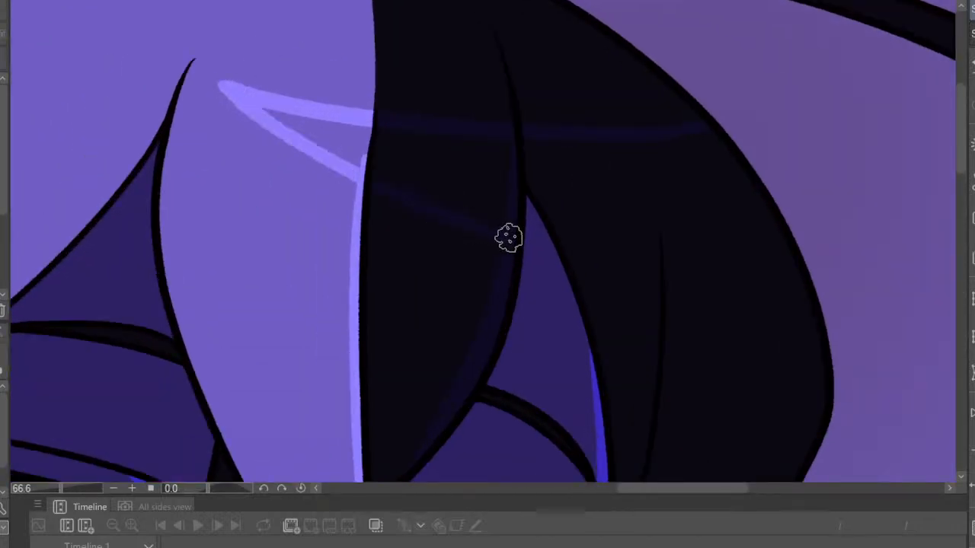
pyautogui.moveTo(570, 248); pyautogui.dragTo(788, 261)
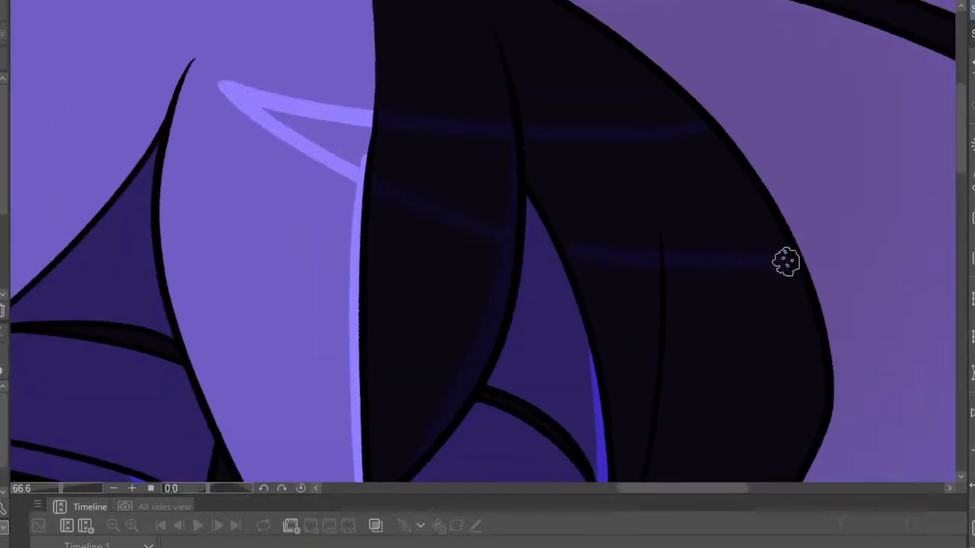
pyautogui.scroll(-6, 789, 270)
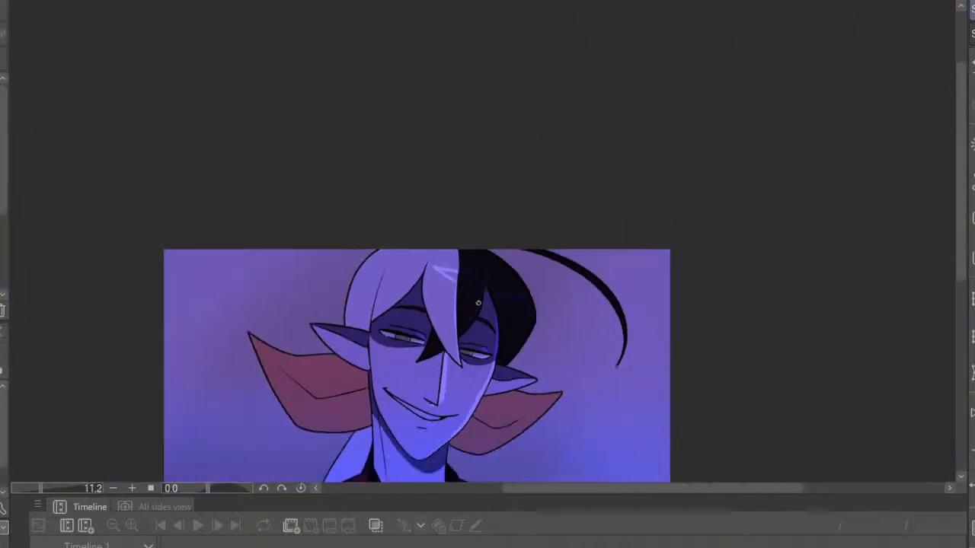
# Fill the outlined highlight band on the pale central lock and the black hair with the light colour
pyautogui.scroll(4, 596, 368)
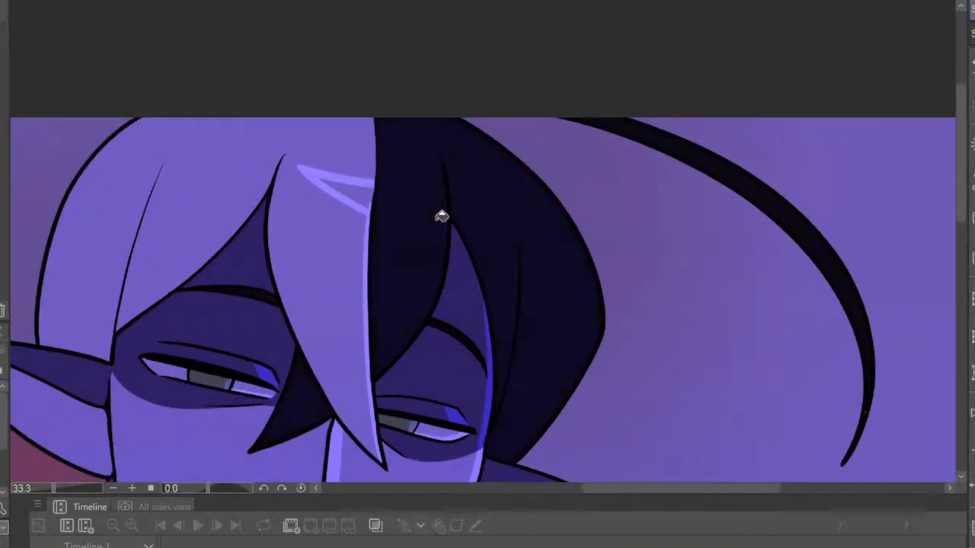
pyautogui.click(354, 188)
pyautogui.scroll(-1, 446, 298)
pyautogui.scroll(5, 446, 298)
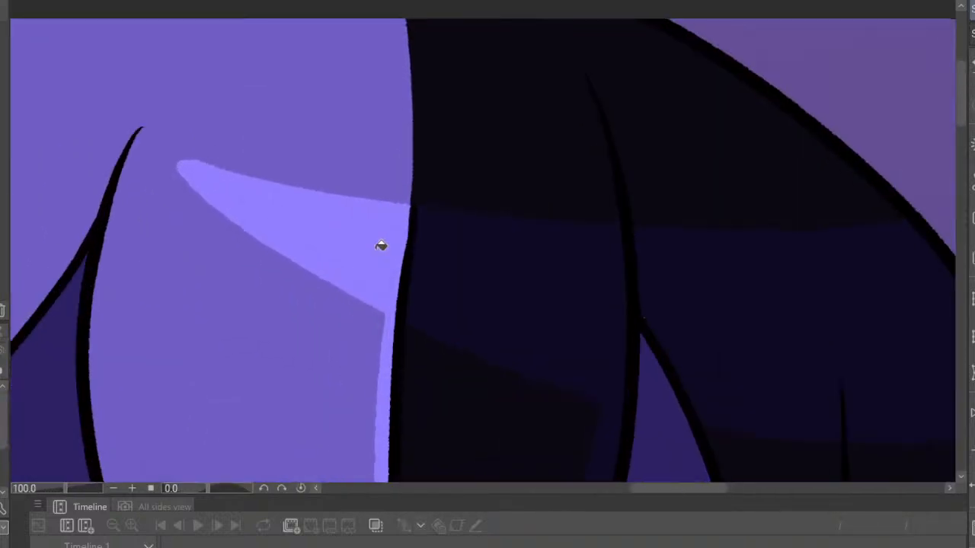
pyautogui.scroll(-7, 413, 322)
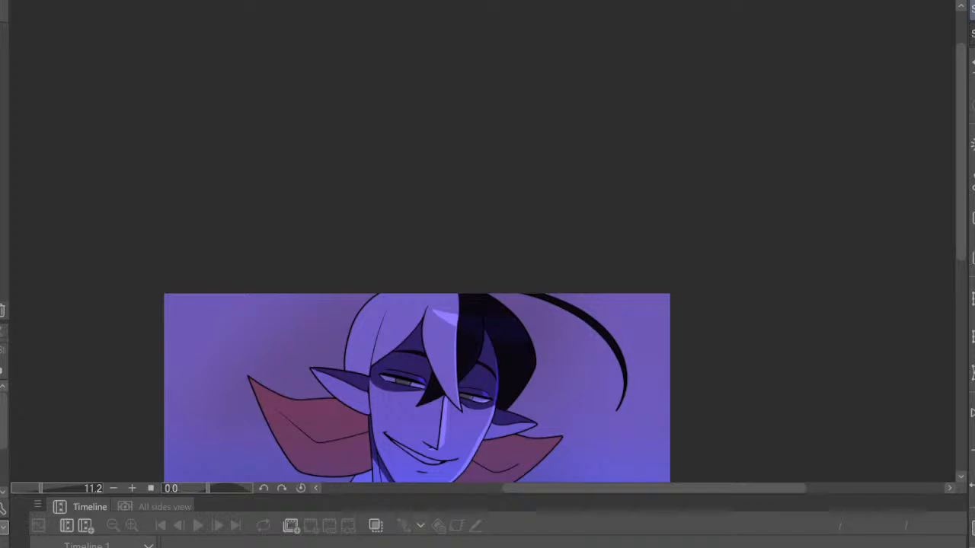
# Trim the upper edge of the hair highlight so it narrows to a pointed tip on the pale central lock
pyautogui.scroll(6, 551, 310)
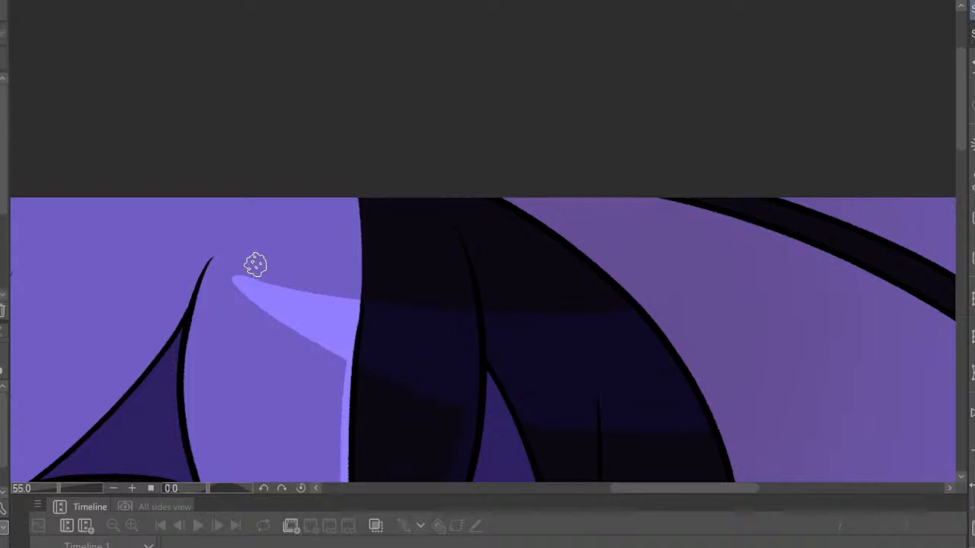
pyautogui.moveTo(240, 290); pyautogui.dragTo(488, 316)
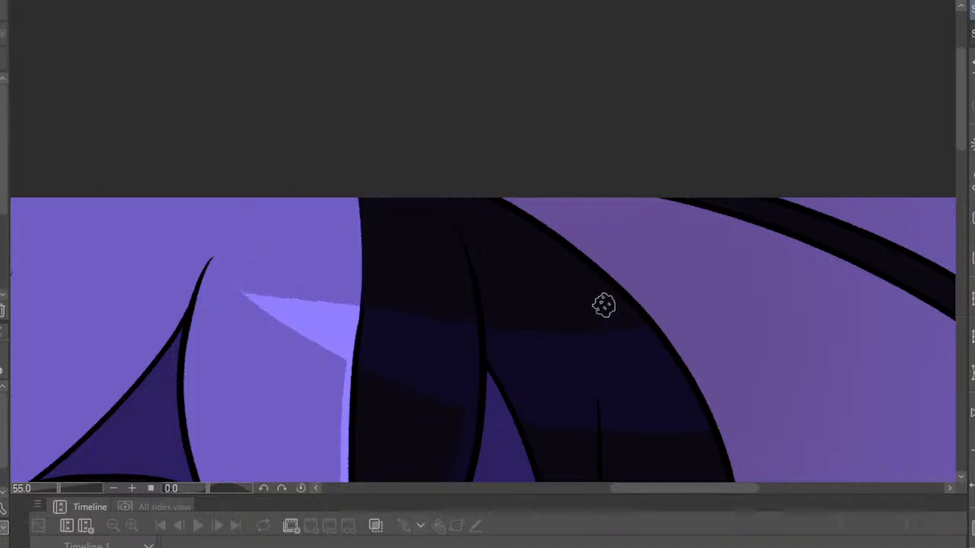
pyautogui.moveTo(233, 275); pyautogui.dragTo(381, 318)
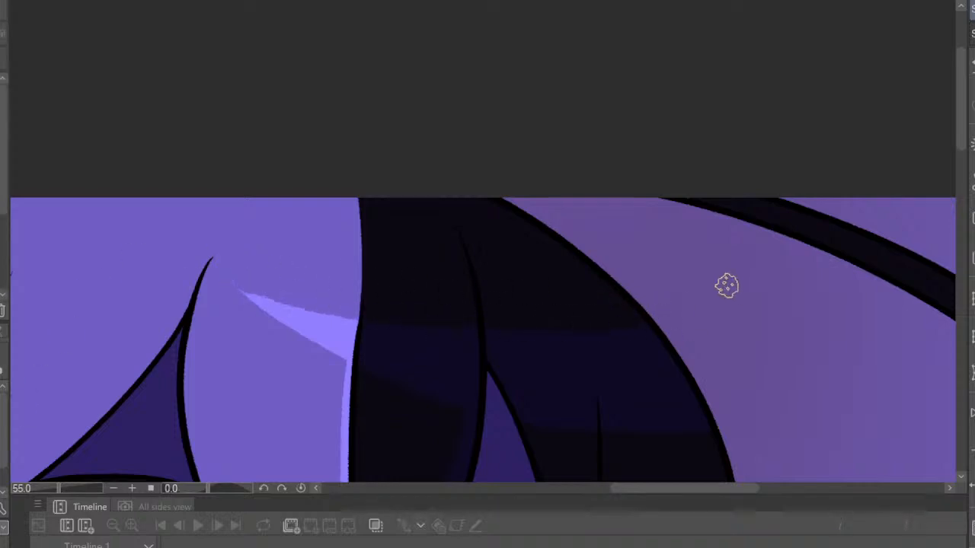
# Add a faint dark-blue rim light along the upper outer edge of the black hair and check it within the portrait
pyautogui.scroll(-6, 726, 283)
pyautogui.click(972, 412)
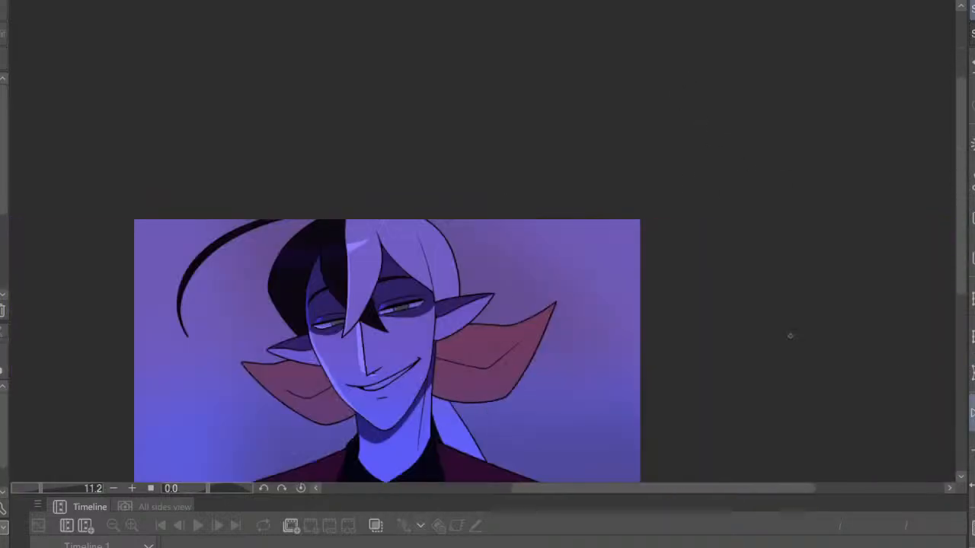
pyautogui.scroll(6, 381, 263)
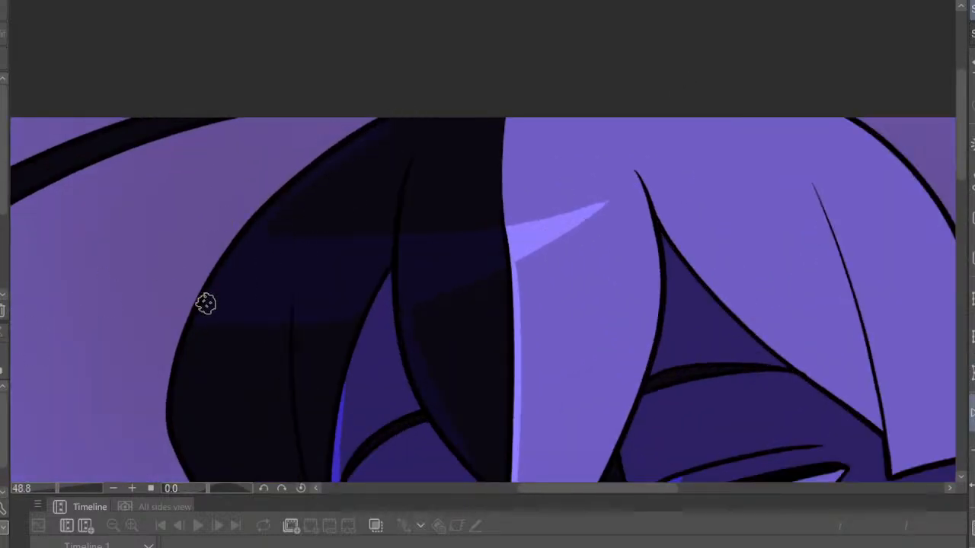
pyautogui.scroll(-4, 410, 73)
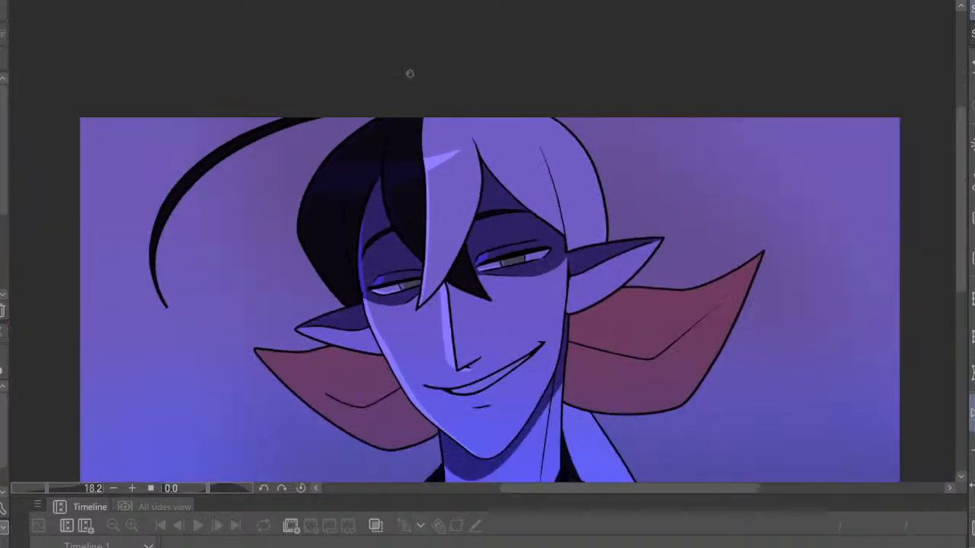
pyautogui.scroll(3, 335, 164)
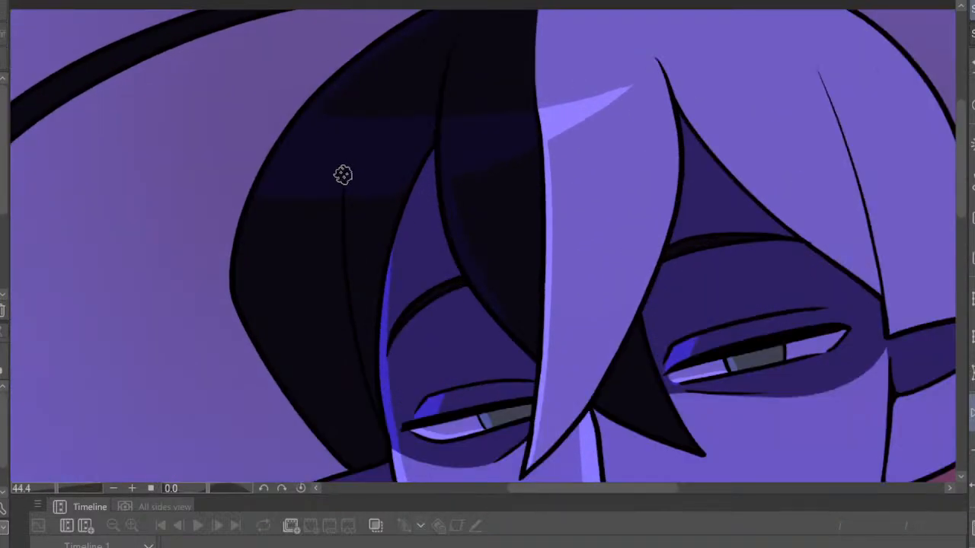
pyautogui.scroll(-4, 339, 174)
pyautogui.scroll(3, 386, 204)
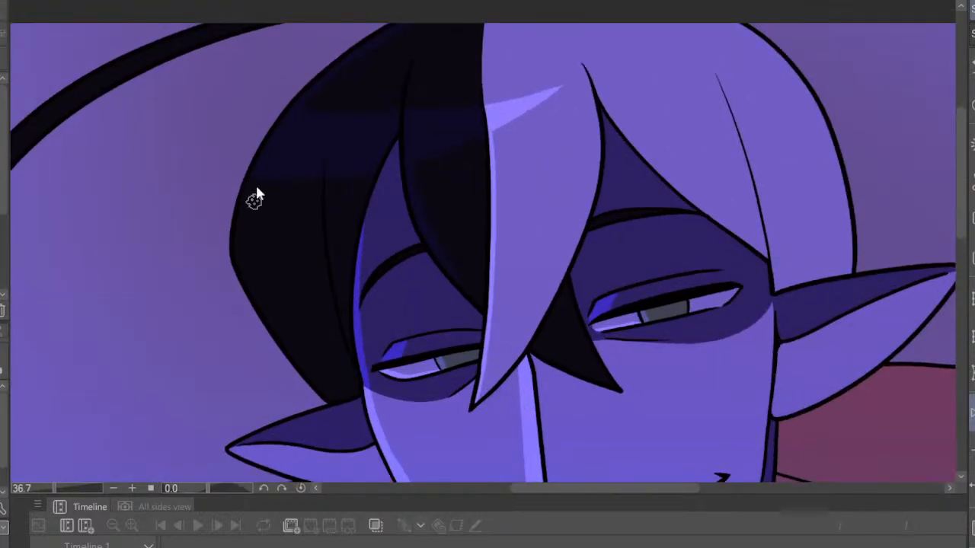
# Add a thin violet rim on the red flap beside the jaw on the black-haired side, and outline and fill a violet highlight above its fold line
pyautogui.scroll(-5, 340, 134)
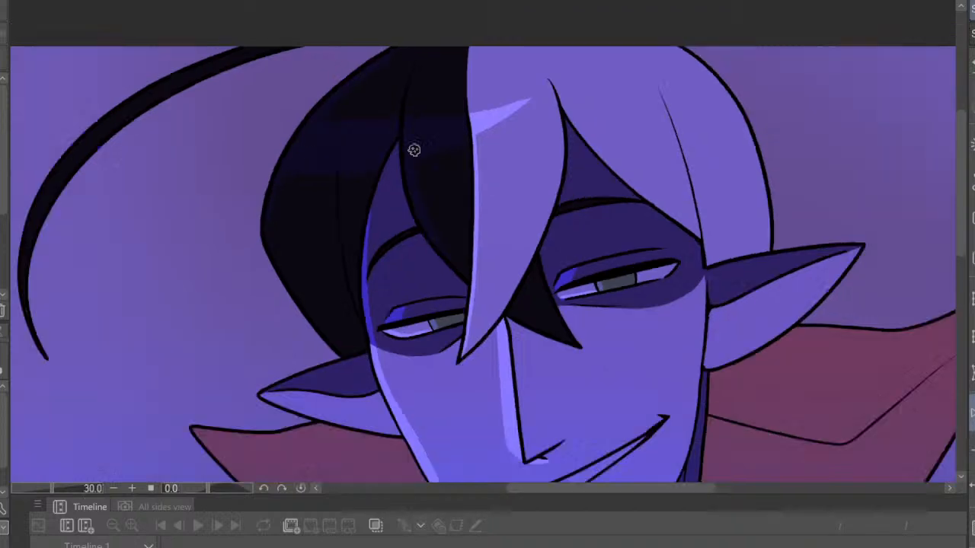
pyautogui.click(973, 414)
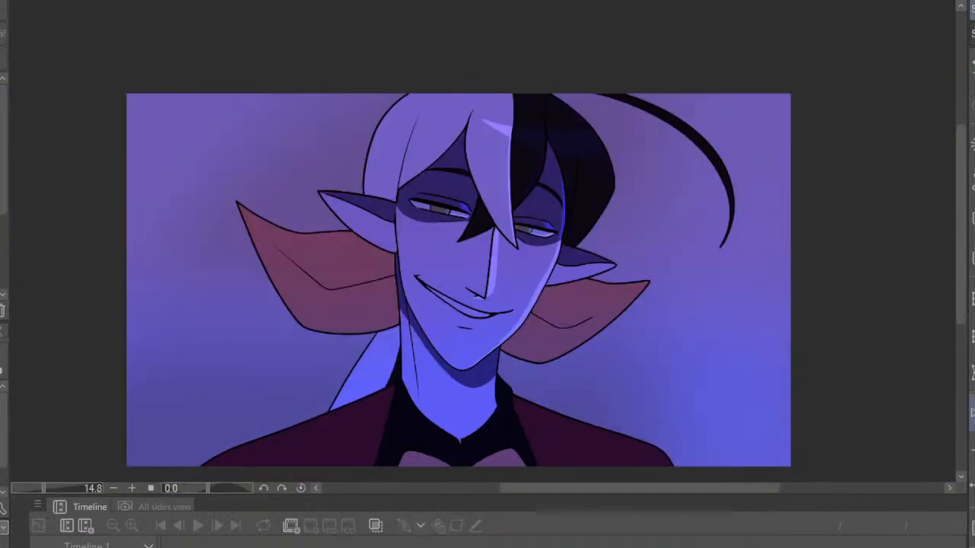
pyautogui.scroll(-2, 580, 221)
pyautogui.scroll(4, 584, 255)
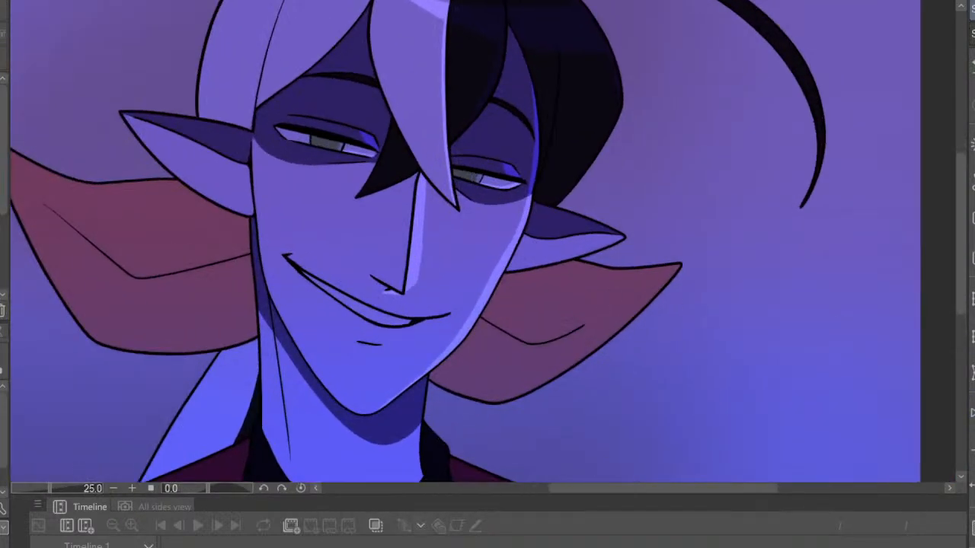
pyautogui.click(972, 414)
pyautogui.scroll(-2, 591, 257)
pyautogui.scroll(7, 591, 257)
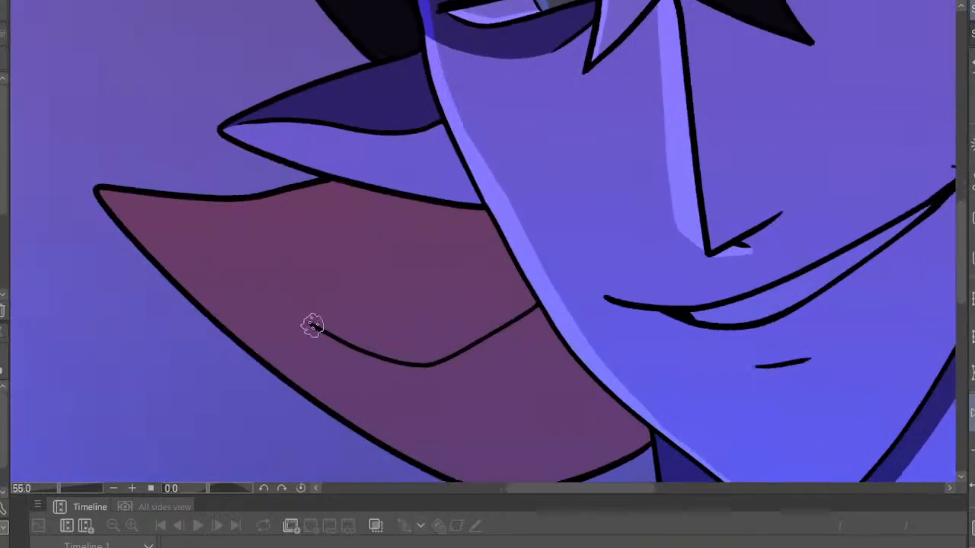
pyautogui.moveTo(308, 323)
pyautogui.mouseDown()
pyautogui.moveTo(296, 298)
pyautogui.moveTo(381, 298)
pyautogui.moveTo(524, 273)
pyautogui.mouseUp()
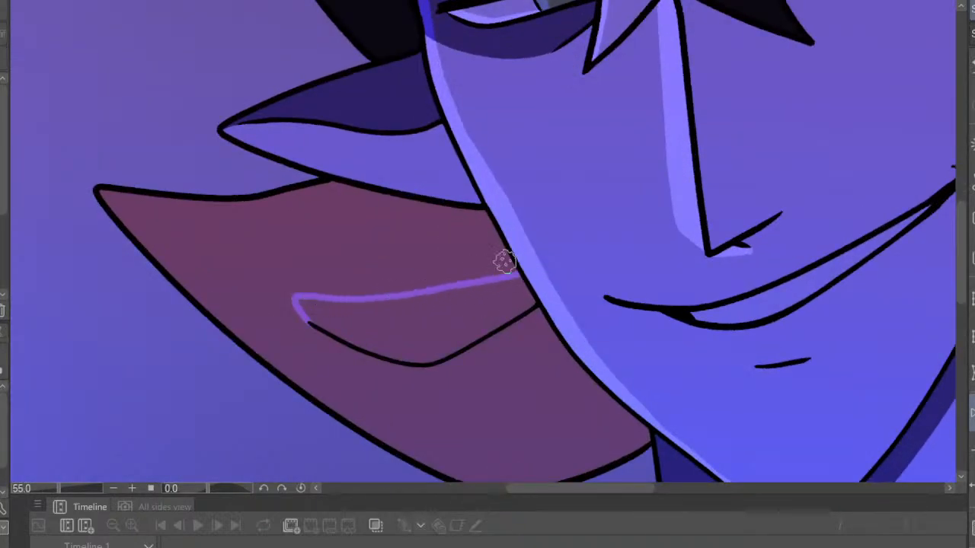
pyautogui.moveTo(98, 190)
pyautogui.mouseDown()
pyautogui.moveTo(179, 283)
pyautogui.moveTo(303, 383)
pyautogui.moveTo(409, 424)
pyautogui.mouseUp()
pyautogui.scroll(-5, 526, 355)
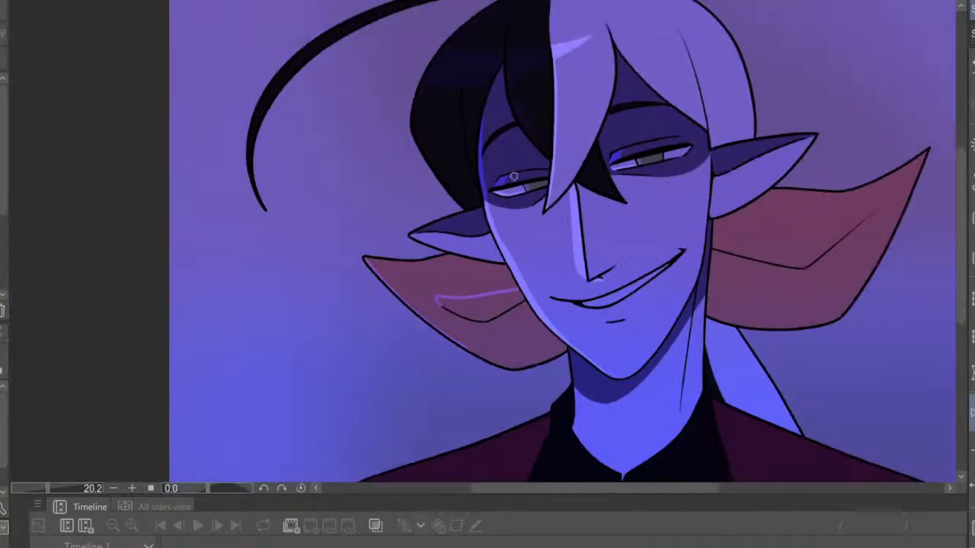
pyautogui.click(451, 299)
# Check the flap's highlight in a mirrored view and thicken the violet rim light along the flap's outer lower edge
pyautogui.scroll(2, 637, 311)
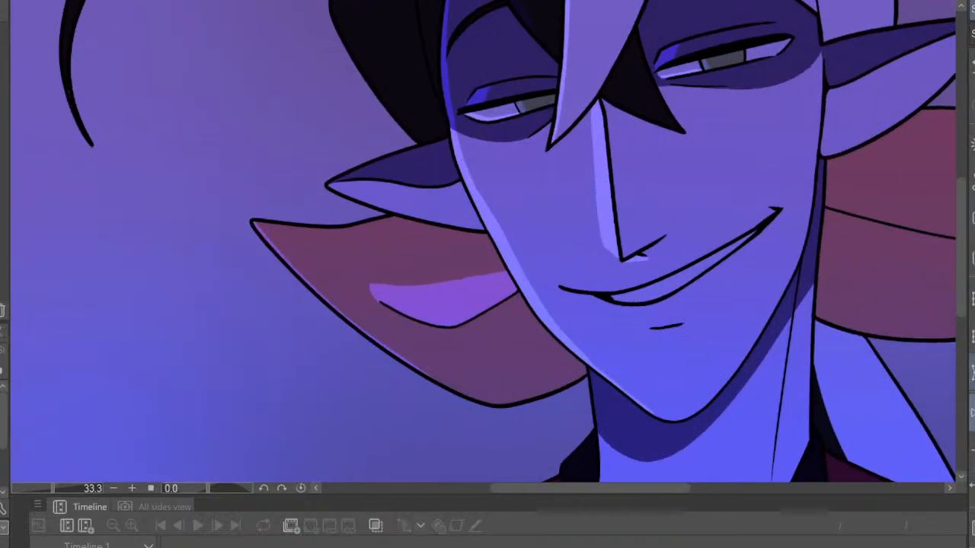
pyautogui.click(971, 413)
pyautogui.scroll(-3, 399, 192)
pyautogui.scroll(3, 385, 194)
pyautogui.scroll(1, 486, 250)
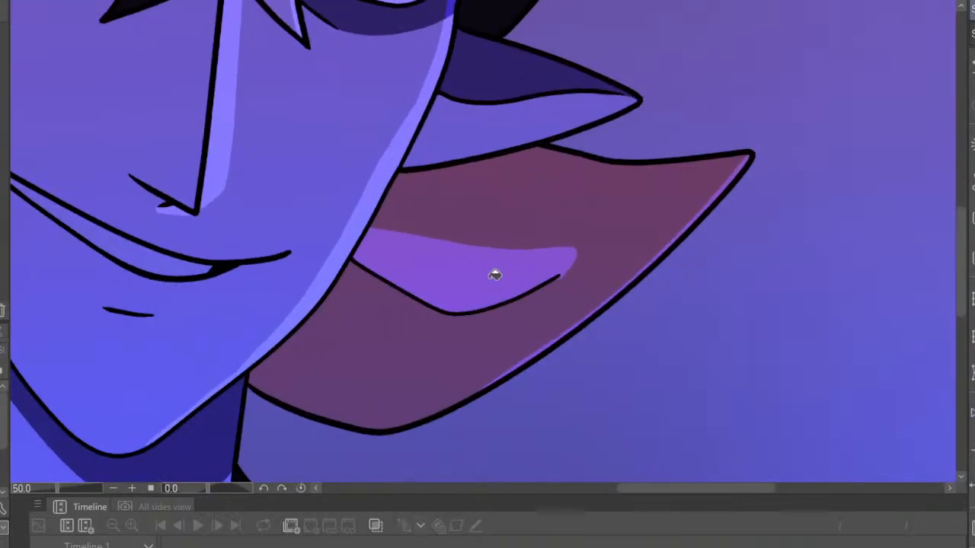
pyautogui.click(972, 413)
pyautogui.scroll(-5, 299, 242)
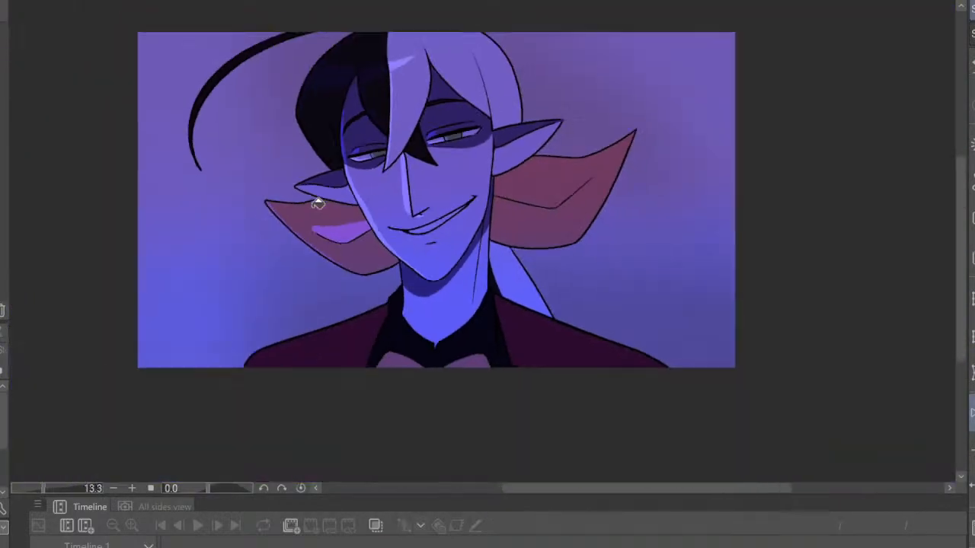
pyautogui.scroll(5, 452, 189)
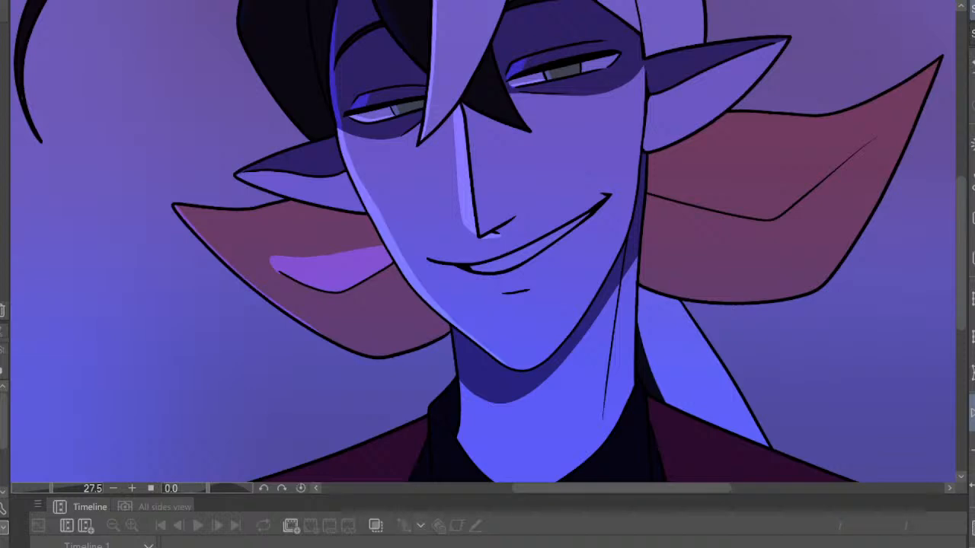
pyautogui.scroll(3, 330, 209)
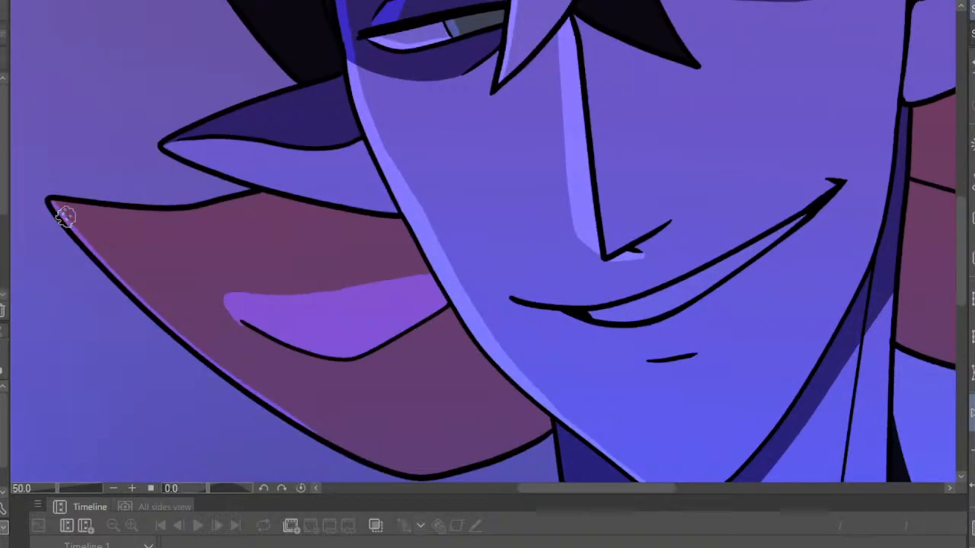
pyautogui.moveTo(54, 202)
pyautogui.mouseDown()
pyautogui.moveTo(160, 314)
pyautogui.moveTo(294, 413)
pyautogui.moveTo(347, 443)
pyautogui.moveTo(454, 464)
pyautogui.mouseUp()
pyautogui.scroll(-10, 454, 445)
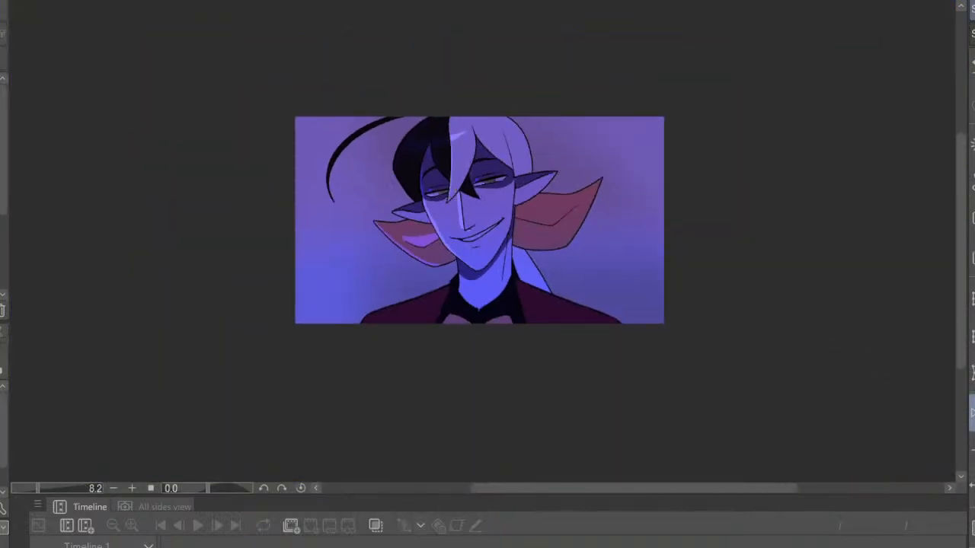
# Try to outline and fill a light band down the neck's outer side, across both the chin shadow and the lit skin
pyautogui.click(972, 413)
pyautogui.scroll(-3, 599, 224)
pyautogui.scroll(4, 570, 225)
pyautogui.scroll(4, 551, 224)
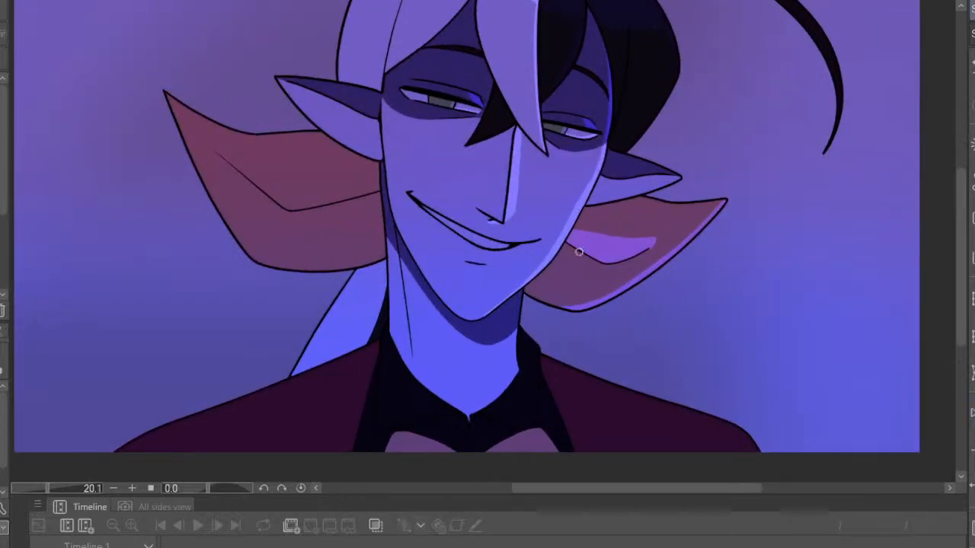
pyautogui.click(972, 413)
pyautogui.scroll(2, 716, 357)
pyautogui.scroll(1, 716, 357)
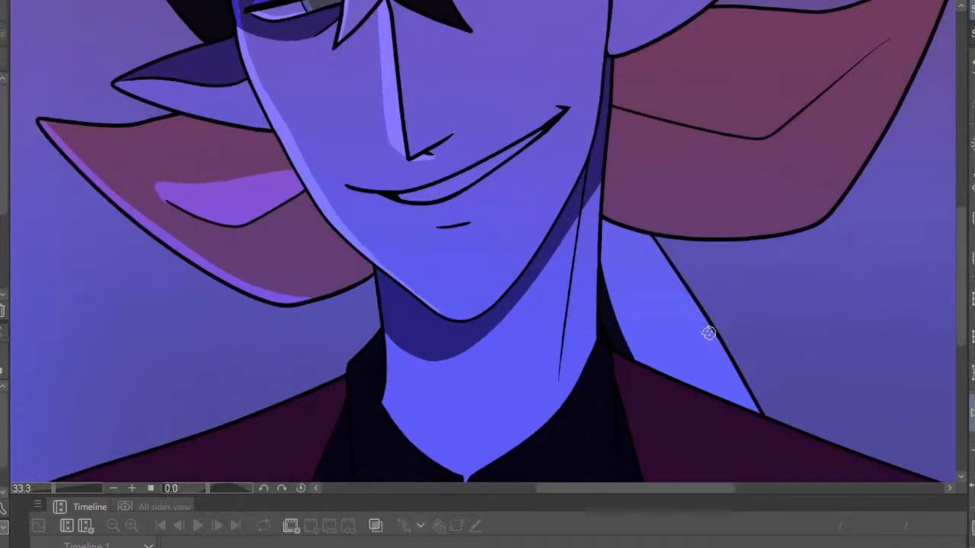
pyautogui.moveTo(399, 287); pyautogui.dragTo(414, 438)
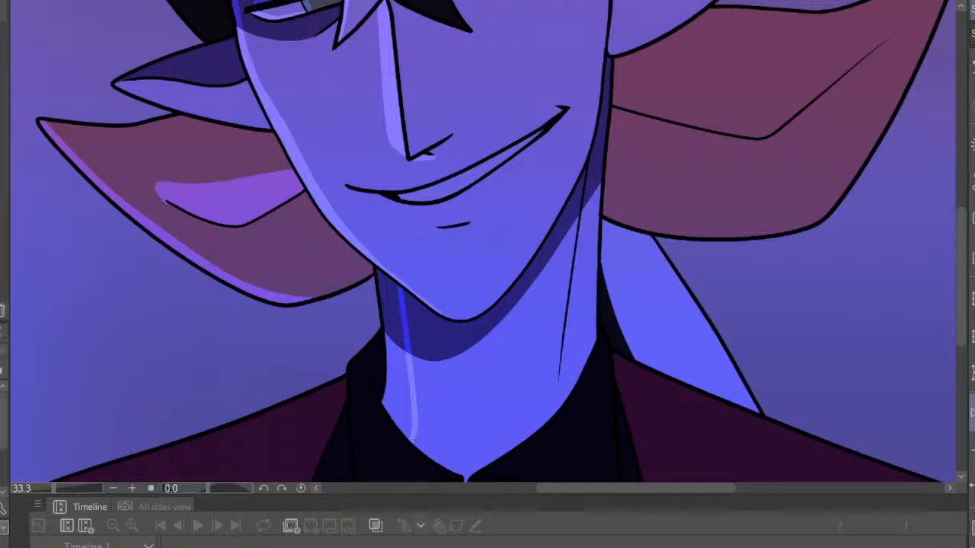
pyautogui.click(398, 363)
pyautogui.click(399, 323)
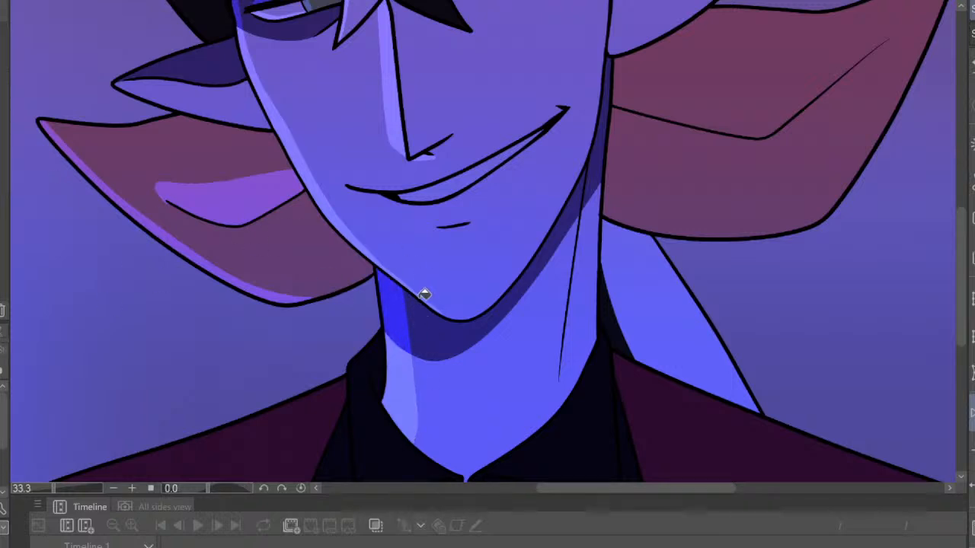
# Check the neck highlight within the mirrored portrait and undo it
pyautogui.scroll(-4, 424, 294)
pyautogui.scroll(3, 387, 285)
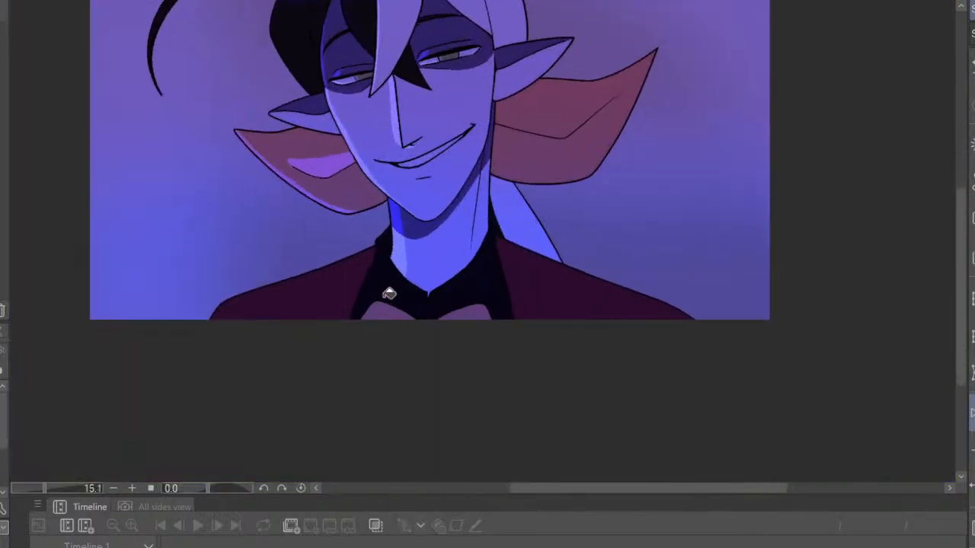
pyautogui.click(972, 412)
pyautogui.scroll(-6, 624, 284)
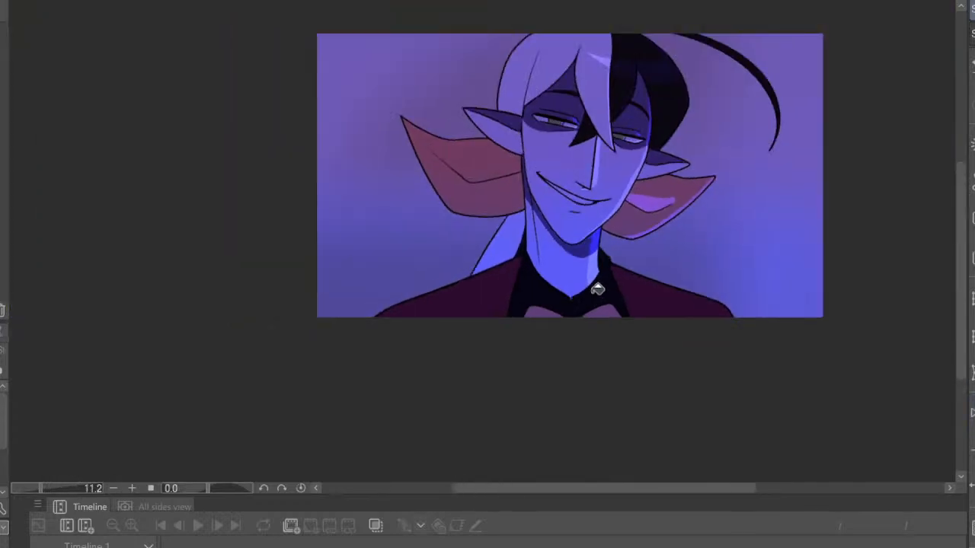
pyautogui.scroll(3, 598, 283)
pyautogui.scroll(3, 606, 231)
pyautogui.scroll(-3, 498, 201)
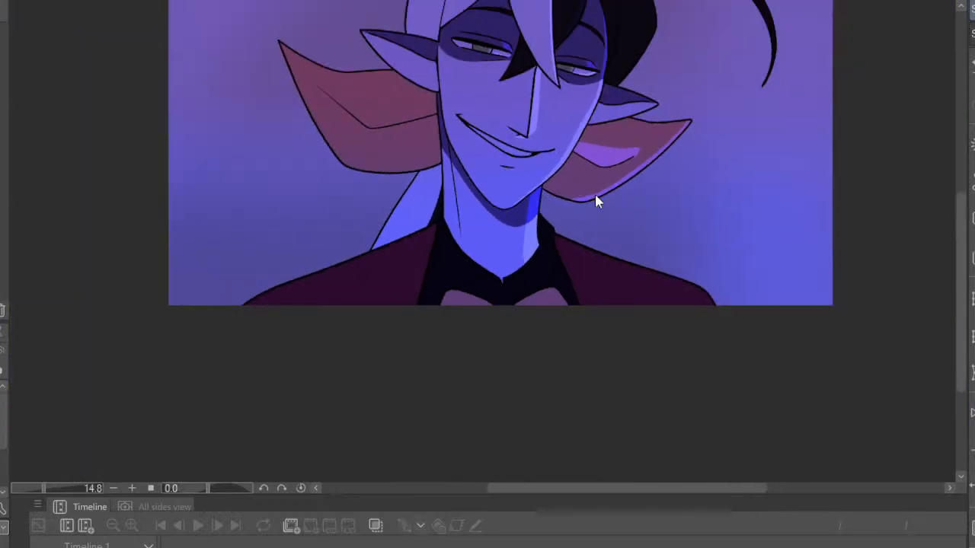
pyautogui.scroll(5, 596, 201)
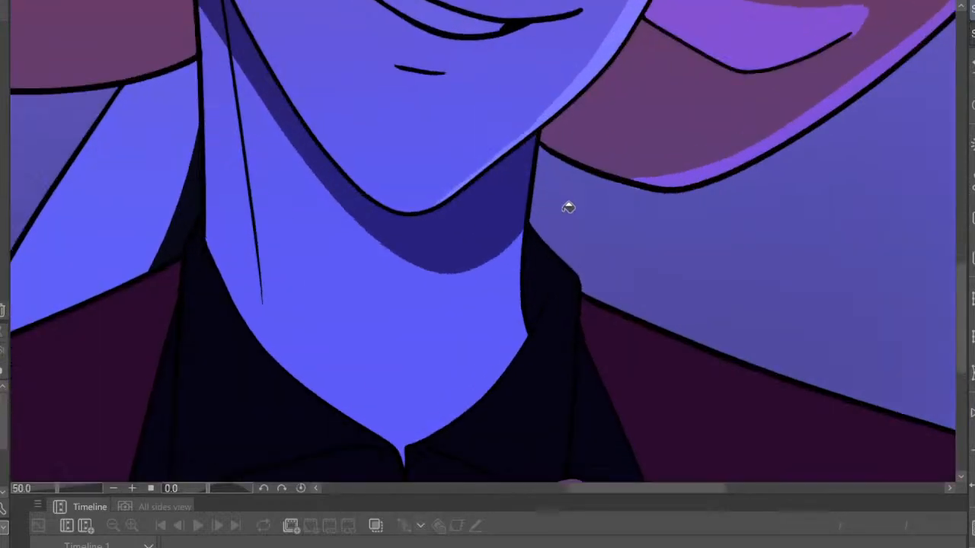
# Outline and fill a light band on the neck's outer side only below the chin shadow, and check it mirrored
pyautogui.press('b')
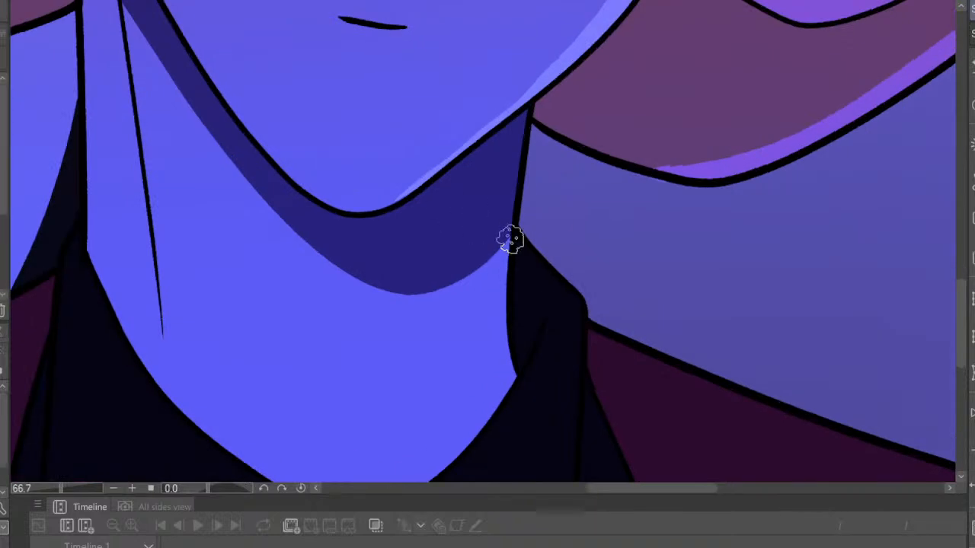
pyautogui.moveTo(511, 238)
pyautogui.mouseDown()
pyautogui.moveTo(471, 281)
pyautogui.moveTo(492, 270)
pyautogui.moveTo(472, 292)
pyautogui.moveTo(484, 409)
pyautogui.mouseUp()
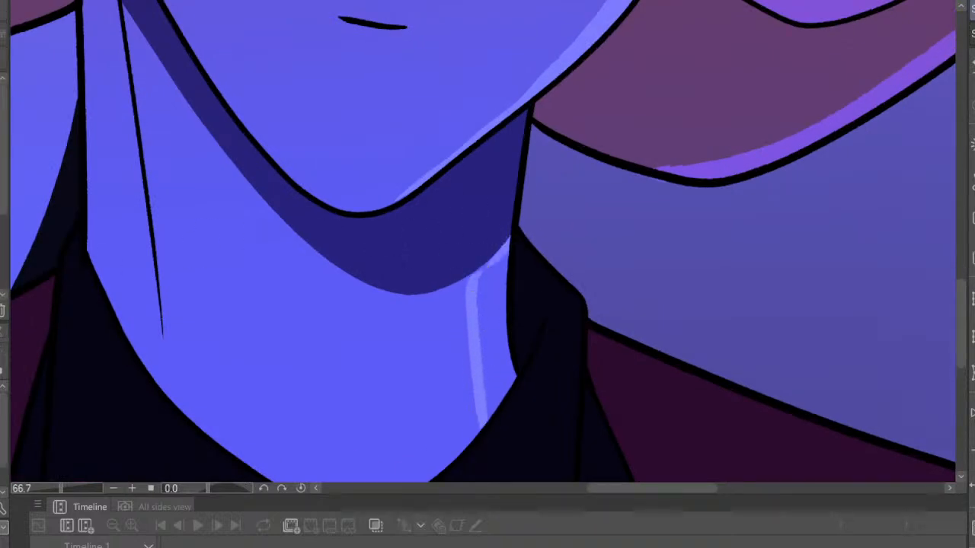
pyautogui.press('g')
pyautogui.click(495, 322)
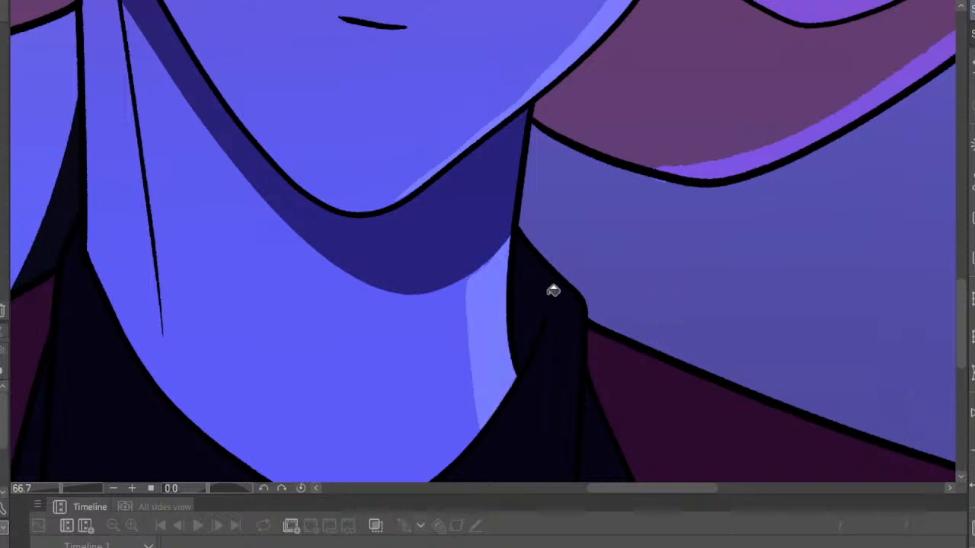
pyautogui.scroll(-1, 553, 290)
pyautogui.moveTo(510, 290); pyautogui.dragTo(463, 294)
pyautogui.click(463, 296)
pyautogui.click(971, 412)
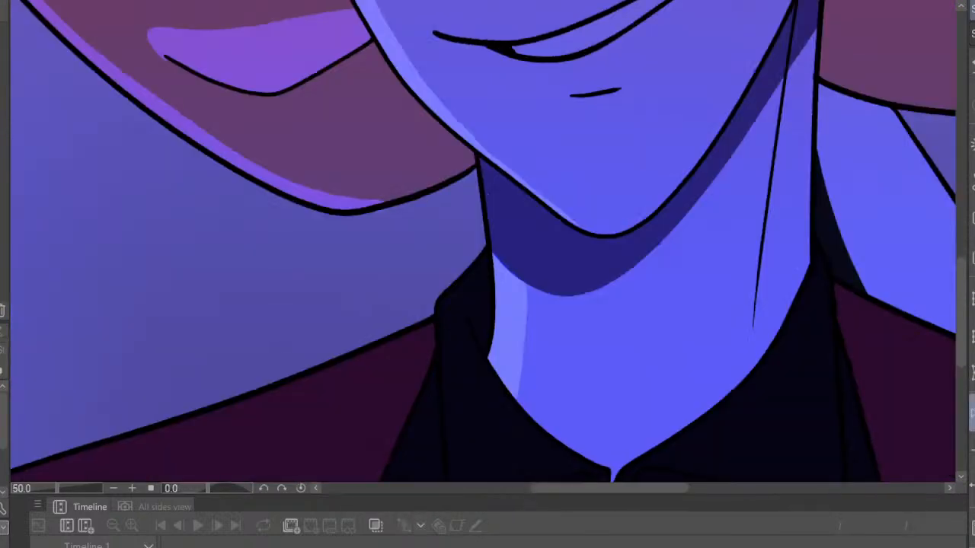
pyautogui.scroll(-6, 504, 337)
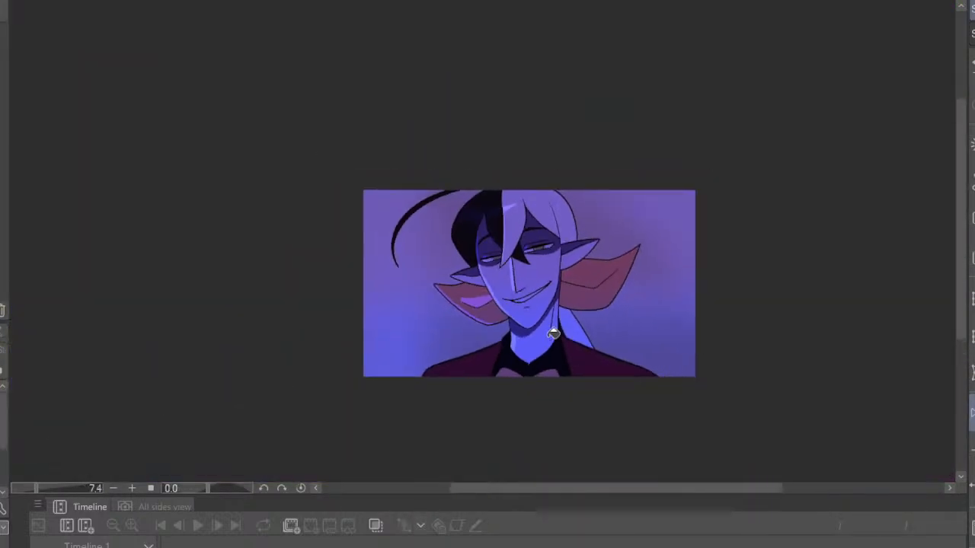
# Fill the shirt strip between collar and lapel with dark blue light and add a bright violet highlight to the bow tie's outer edge
pyautogui.scroll(6, 553, 333)
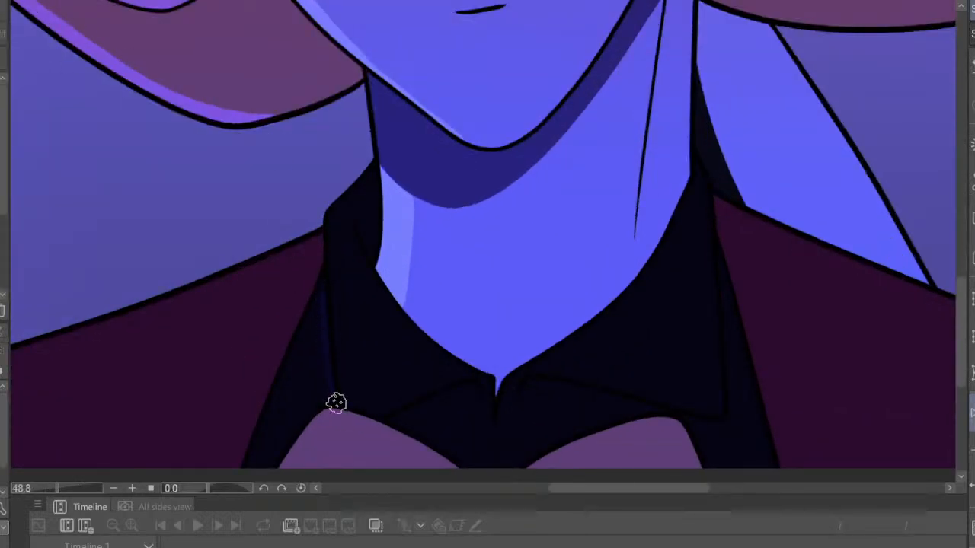
pyautogui.moveTo(331, 406); pyautogui.dragTo(298, 466)
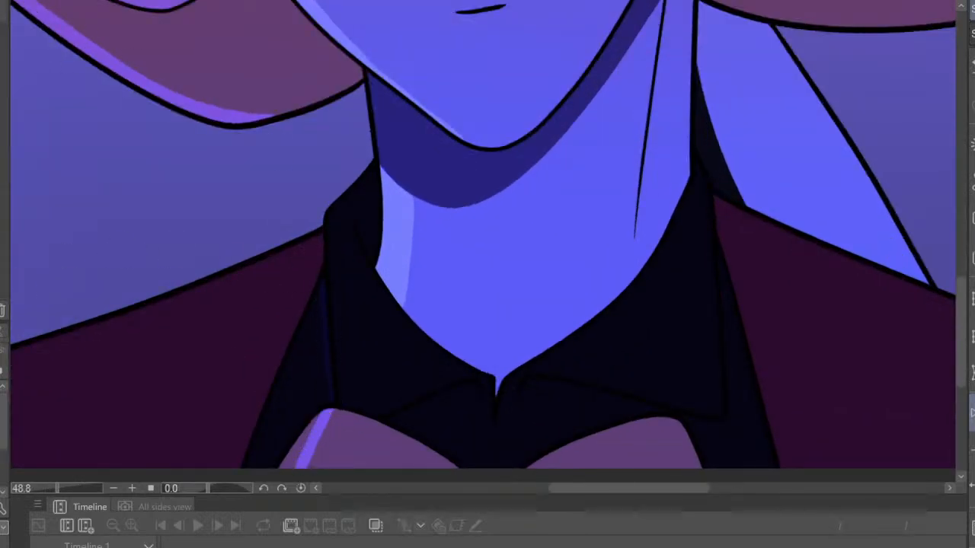
pyautogui.click(319, 379)
pyautogui.click(313, 429)
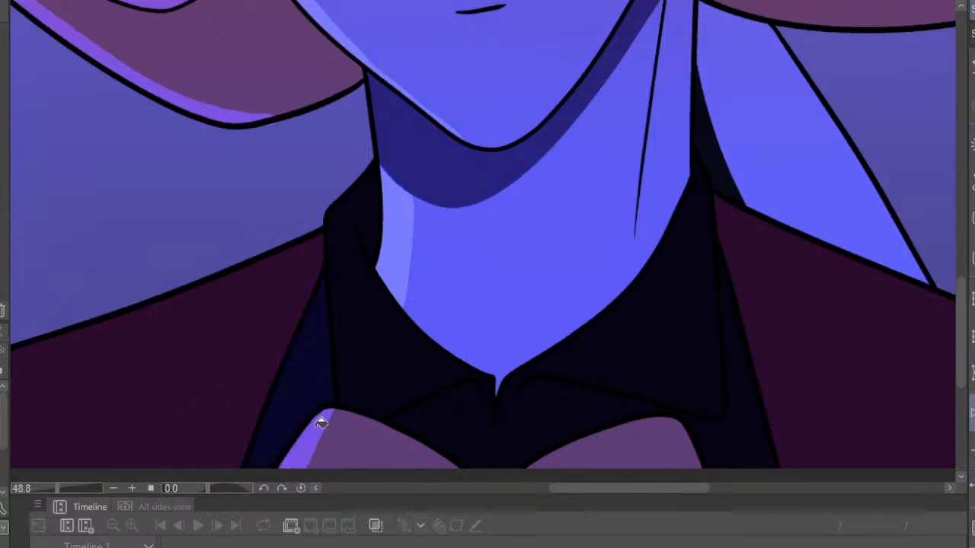
pyautogui.scroll(-1, 396, 395)
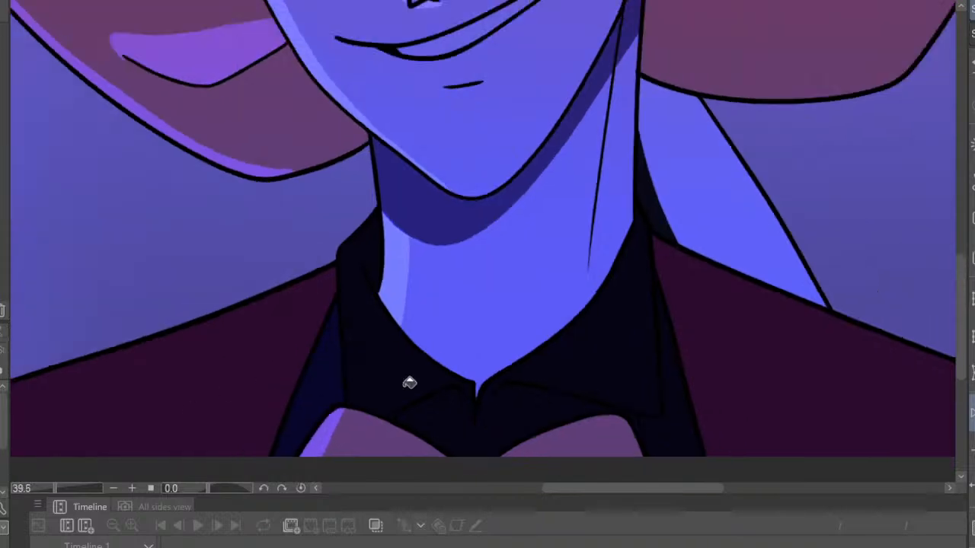
pyautogui.scroll(-4, 409, 382)
# Outline and fill a dark violet light band along the jacket's shoulder on the black-haired side, and check the portrait mirrored
pyautogui.scroll(4, 414, 358)
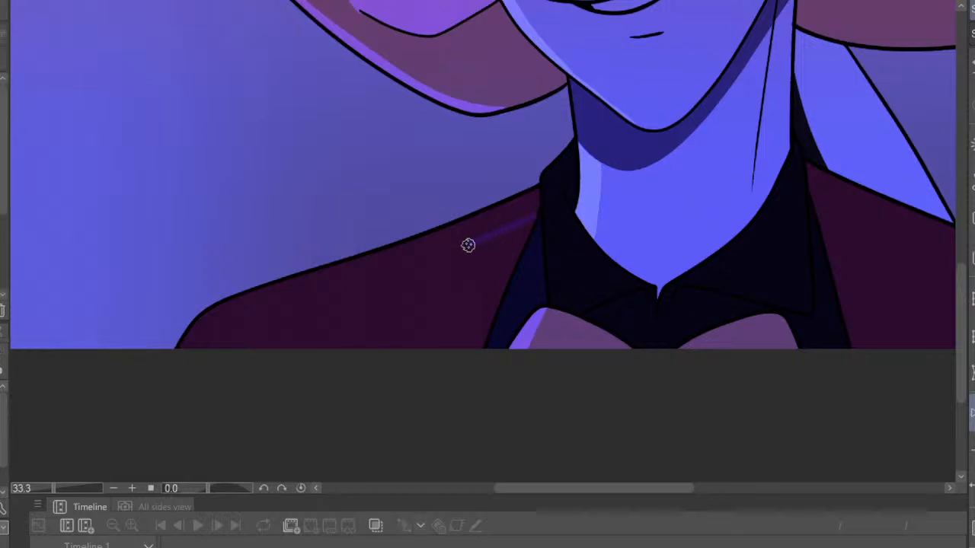
pyautogui.moveTo(467, 244)
pyautogui.mouseDown()
pyautogui.moveTo(278, 307)
pyautogui.moveTo(221, 339)
pyautogui.mouseUp()
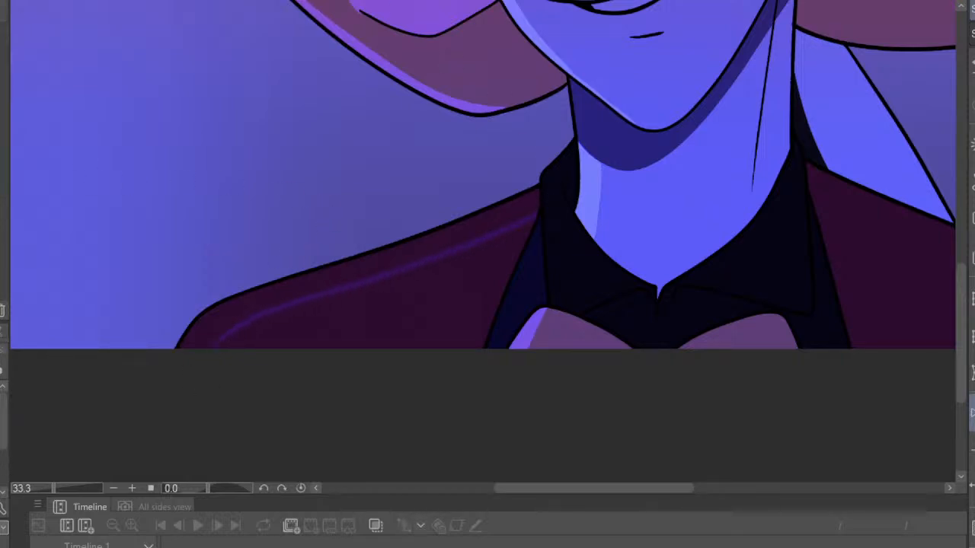
pyautogui.click(315, 279)
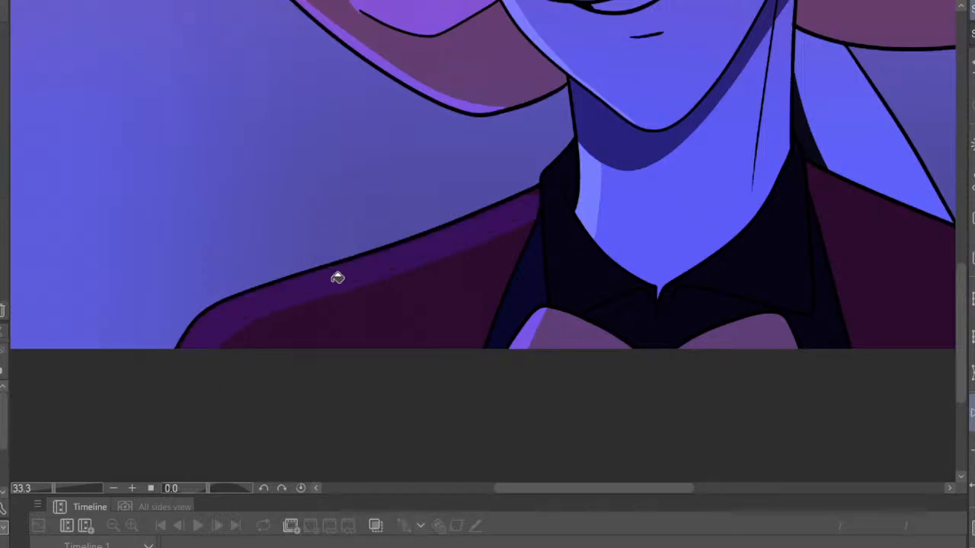
pyautogui.scroll(-5, 335, 277)
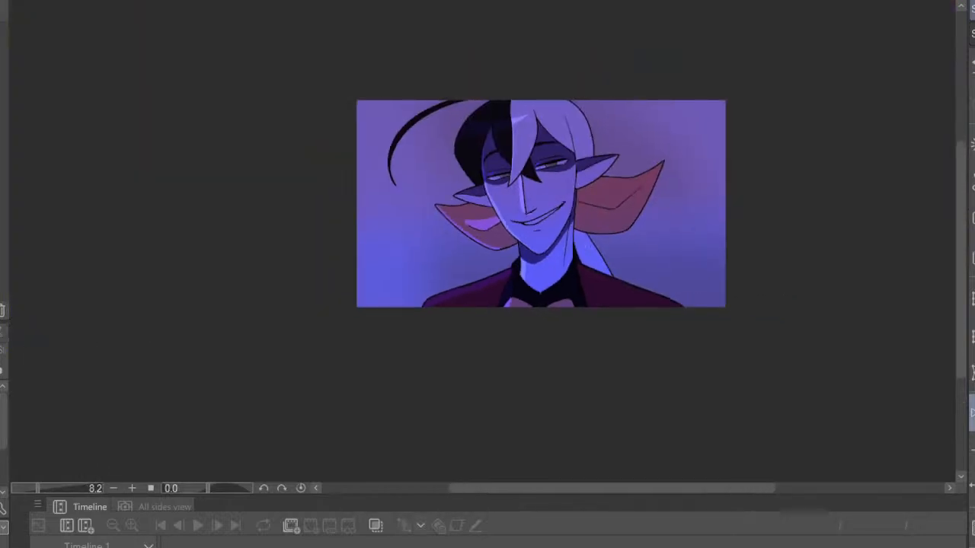
pyautogui.click(972, 412)
pyautogui.click(971, 413)
pyautogui.click(972, 413)
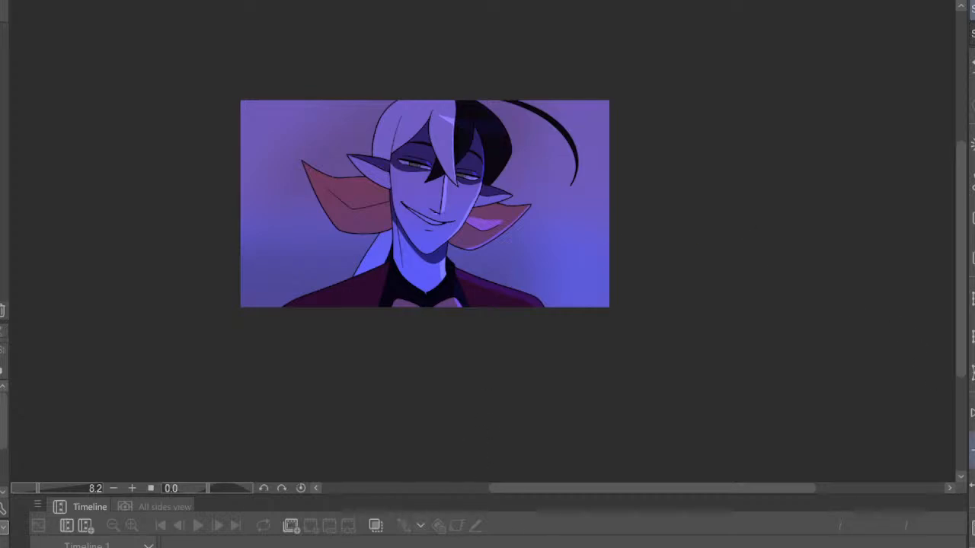
pyautogui.click(972, 411)
pyautogui.scroll(14, 656, 259)
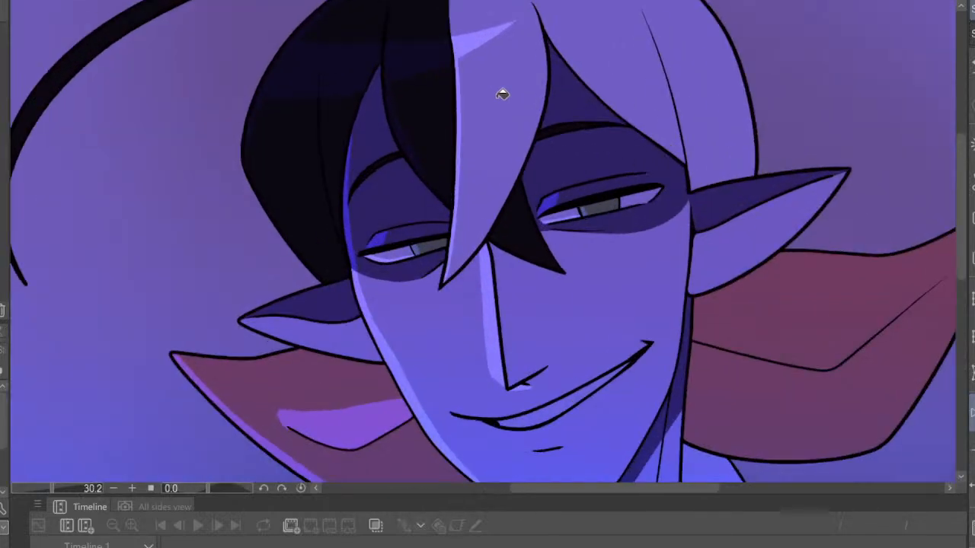
# Examine the overall lighting of the portrait close up and from a distance
pyautogui.scroll(-10, 347, 180)
pyautogui.scroll(2, 348, 72)
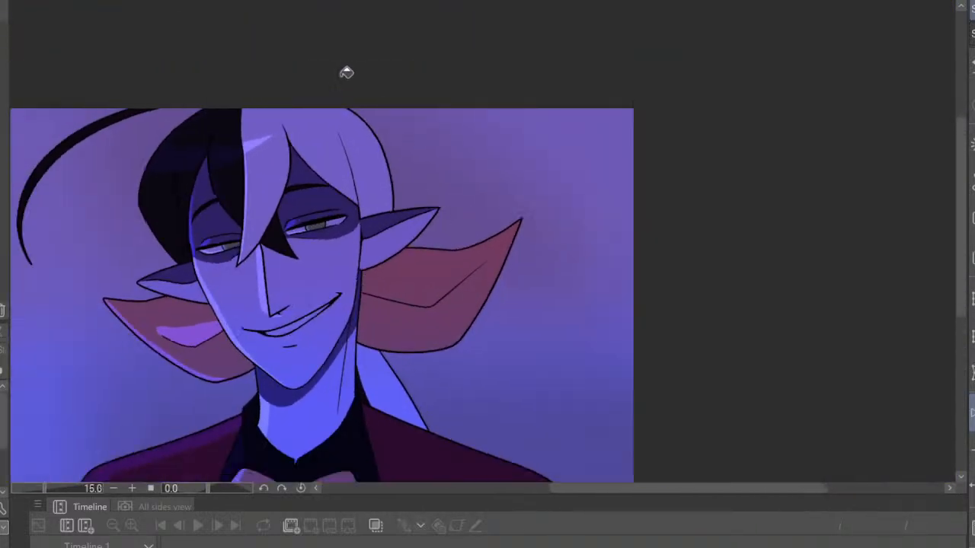
pyautogui.scroll(8, 246, 82)
pyautogui.scroll(-10, 327, 157)
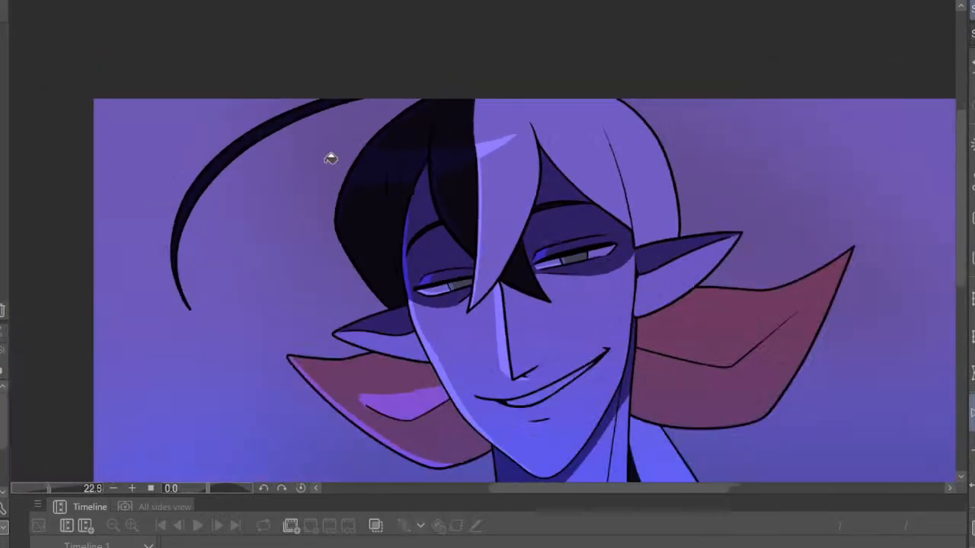
pyautogui.scroll(5, 366, 176)
pyautogui.scroll(-9, 322, 179)
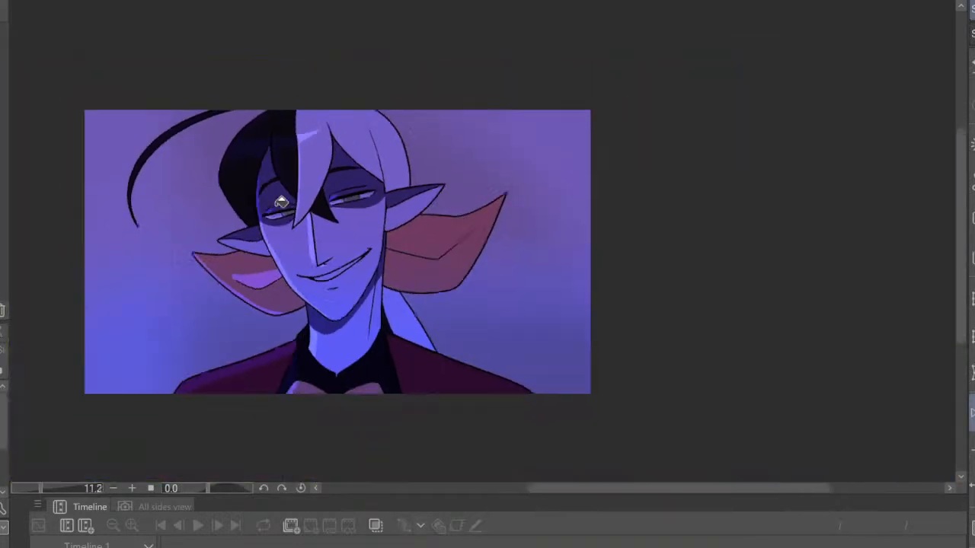
pyautogui.scroll(-2, 322, 179)
pyautogui.scroll(5, 289, 157)
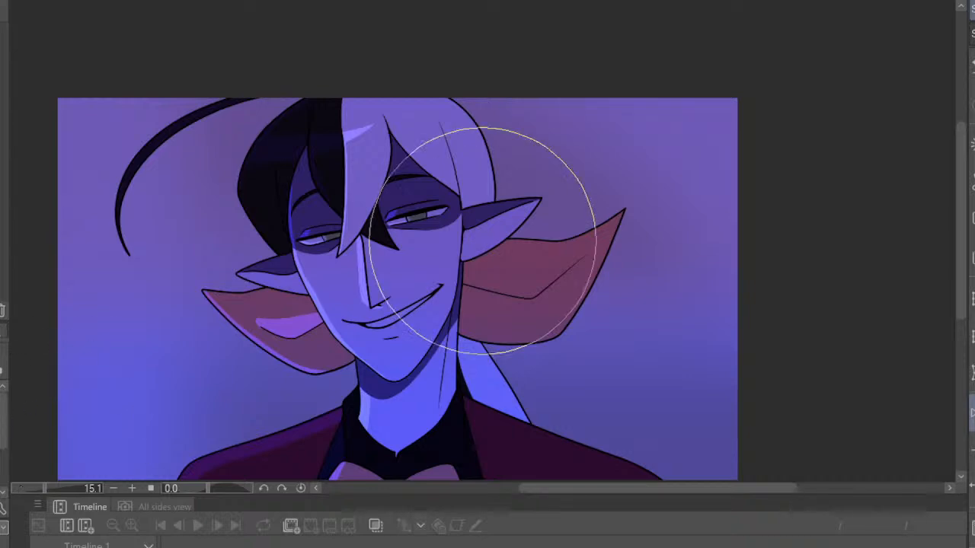
pyautogui.press('p')
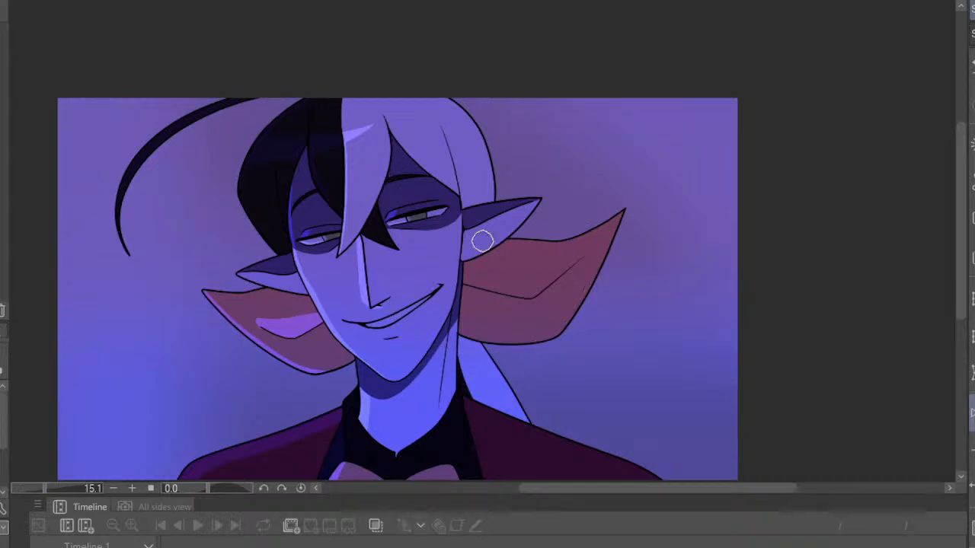
pyautogui.press('b')
pyautogui.scroll(-2, 232, 352)
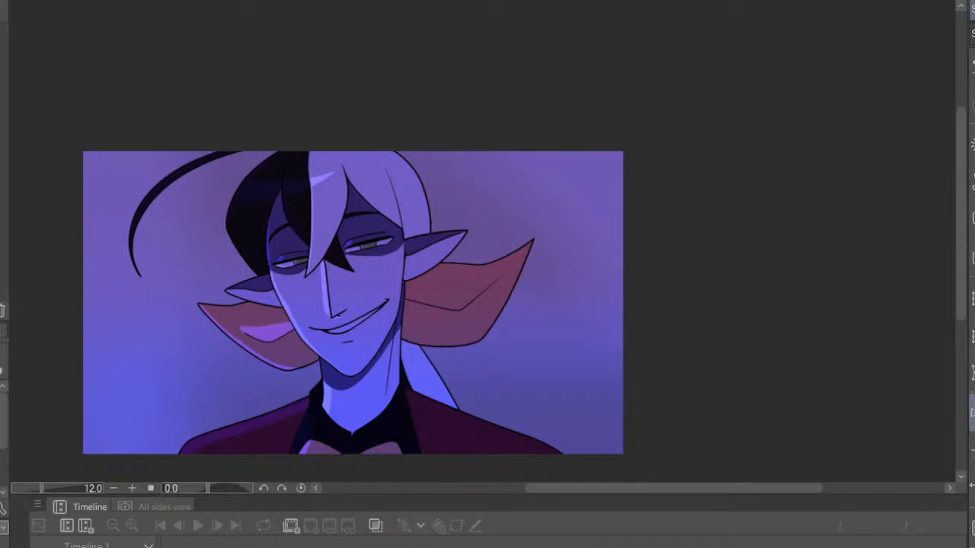
# Add a pink-violet gradient glow from the picture's lower-left corner over the background and the black-haired side of the character
pyautogui.press('g')
pyautogui.scroll(-4, 325, 281)
pyautogui.scroll(3, 275, 321)
pyautogui.moveTo(161, 389); pyautogui.dragTo(454, 173)
pyautogui.scroll(-4, 409, 191)
pyautogui.scroll(2, 409, 190)
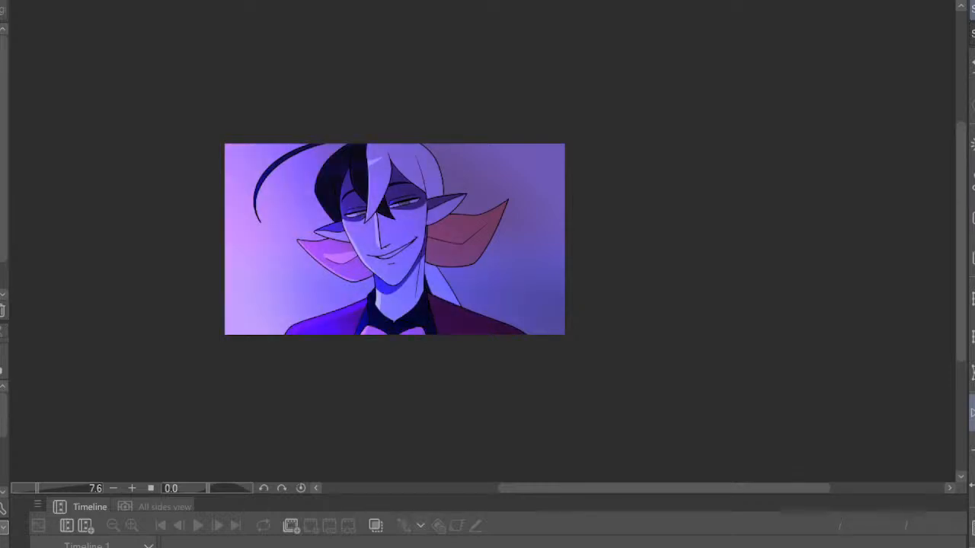
pyautogui.scroll(2, 260, 132)
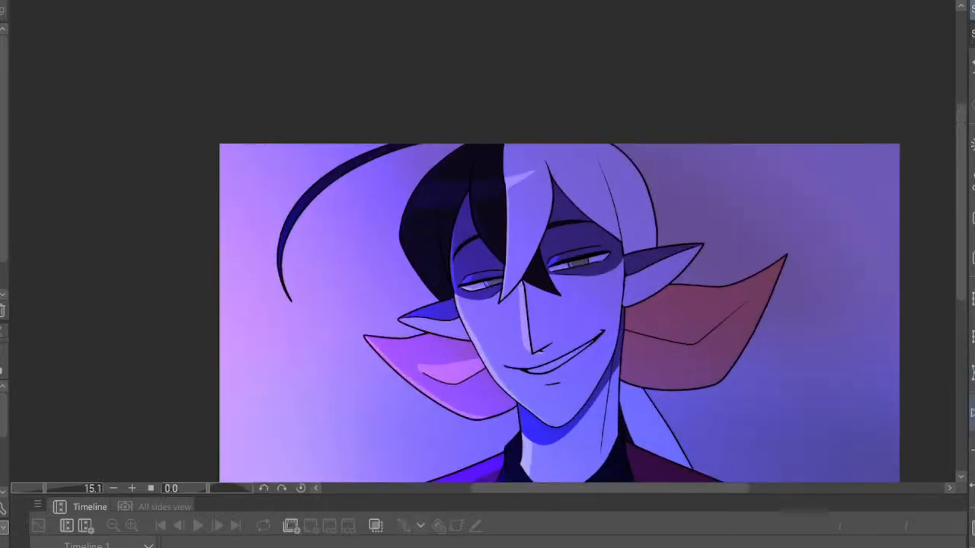
# Check the pink-violet gradient lighting in the mirrored portrait and from different distances
pyautogui.press('h')
pyautogui.press('h')
pyautogui.scroll(-4, 229, 4)
pyautogui.scroll(-2, 392, 36)
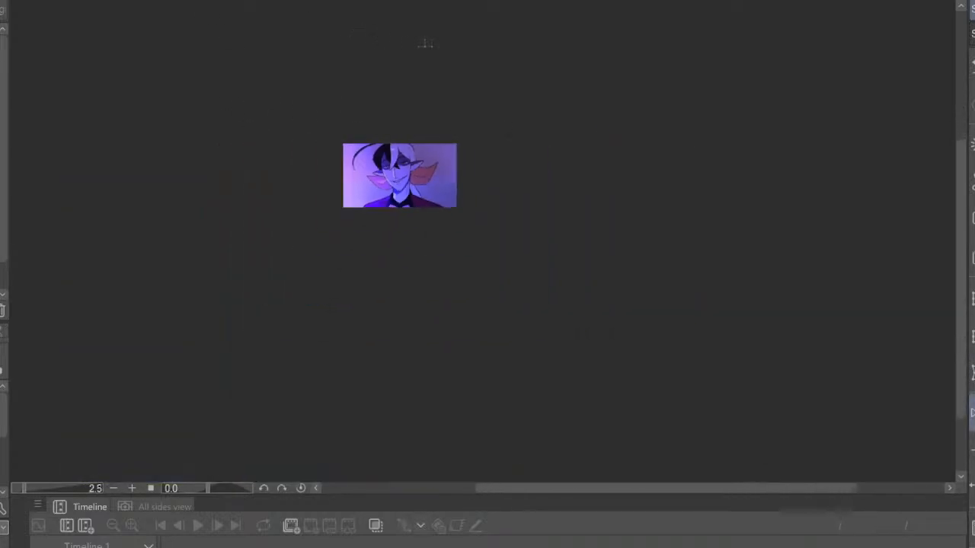
pyautogui.scroll(5, 378, 54)
pyautogui.scroll(1, 407, 103)
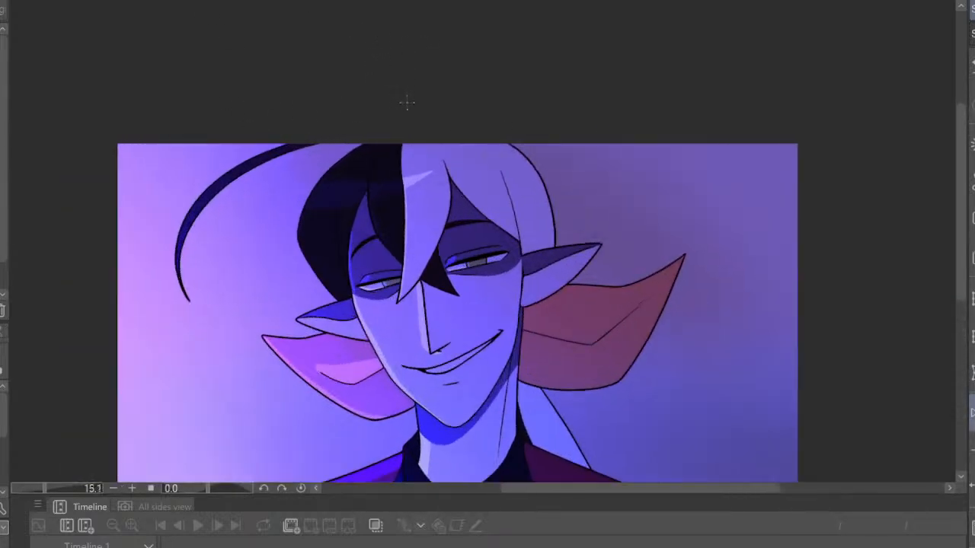
pyautogui.scroll(-3, 406, 103)
pyautogui.scroll(1, 441, 115)
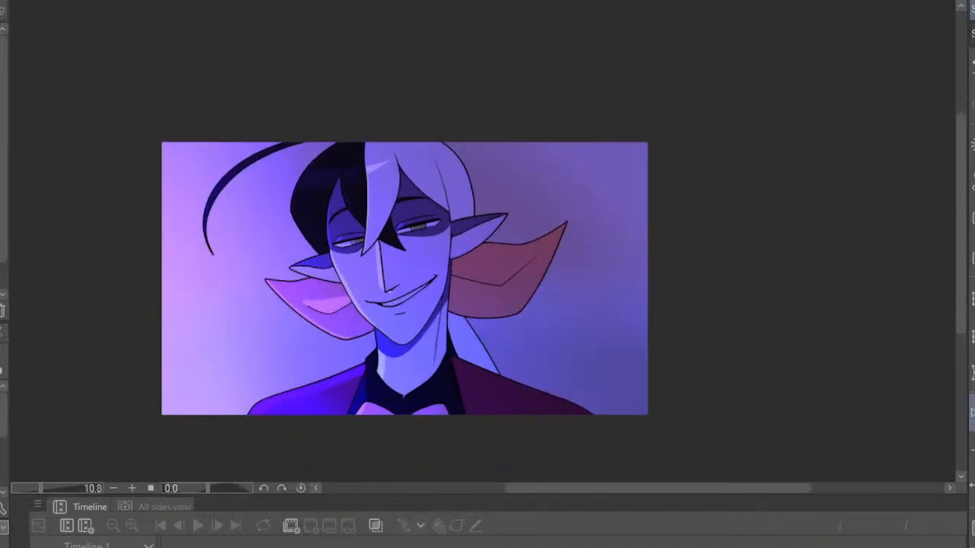
# Try pink and red gradient glows from the picture's upper-right corner and undo them
pyautogui.moveTo(660, 100); pyautogui.dragTo(504, 276)
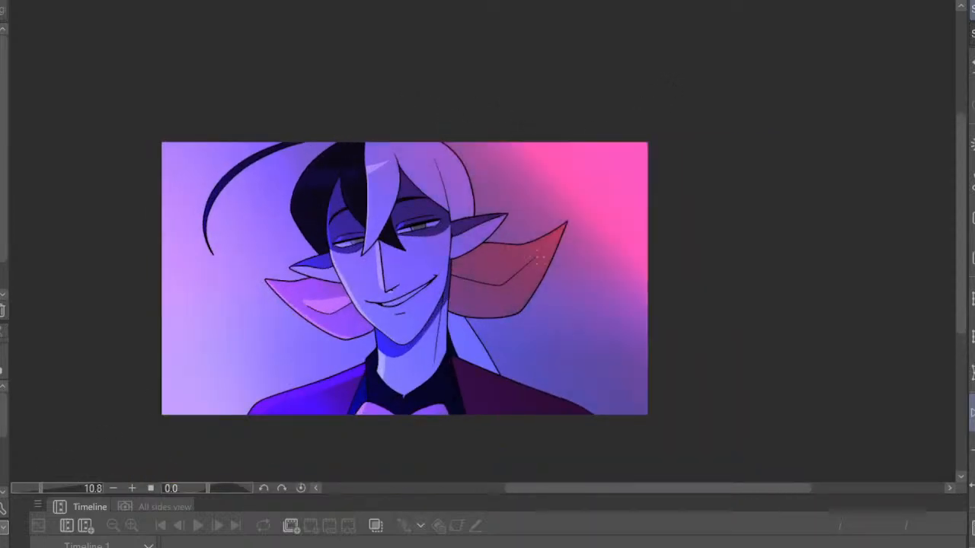
pyautogui.hotkey('ctrl', 'z')
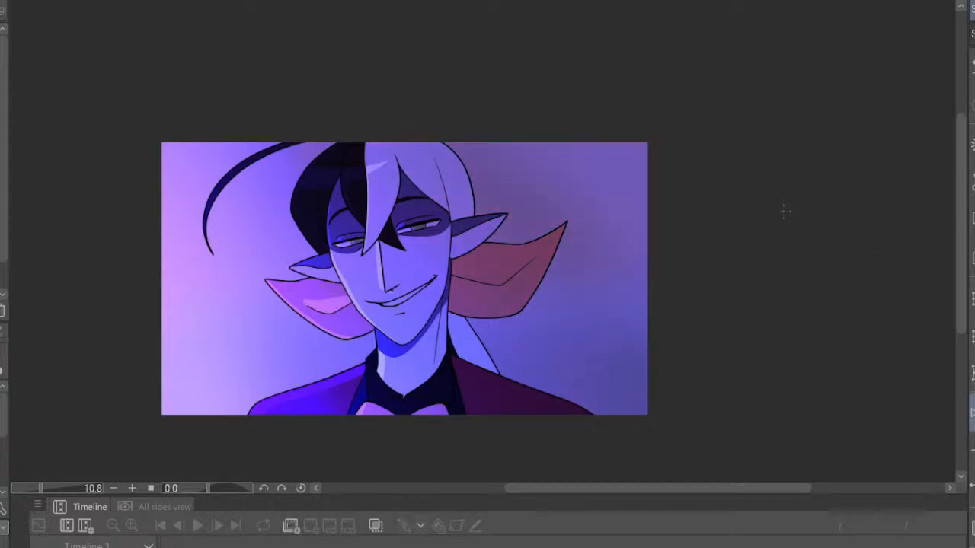
pyautogui.moveTo(694, 115); pyautogui.dragTo(374, 355)
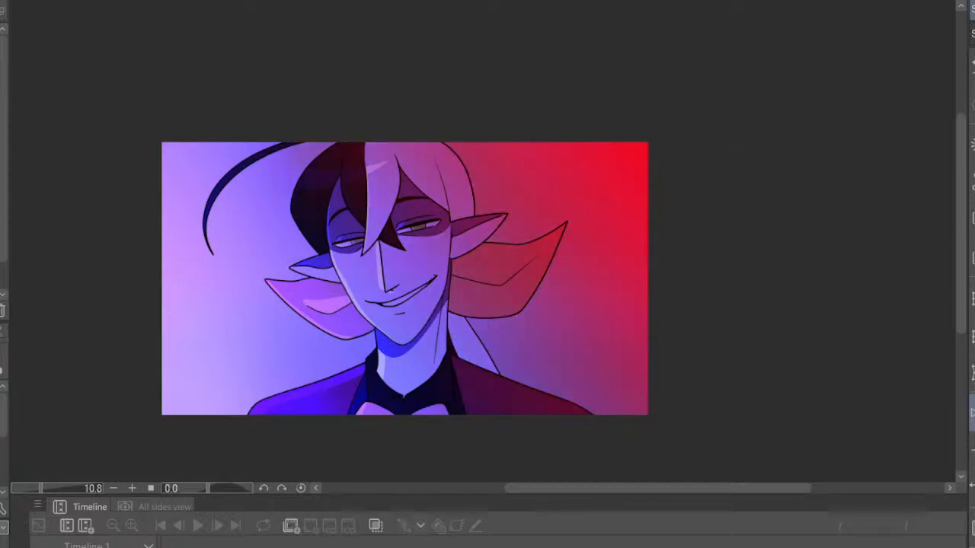
pyautogui.hotkey('ctrl', 'z')
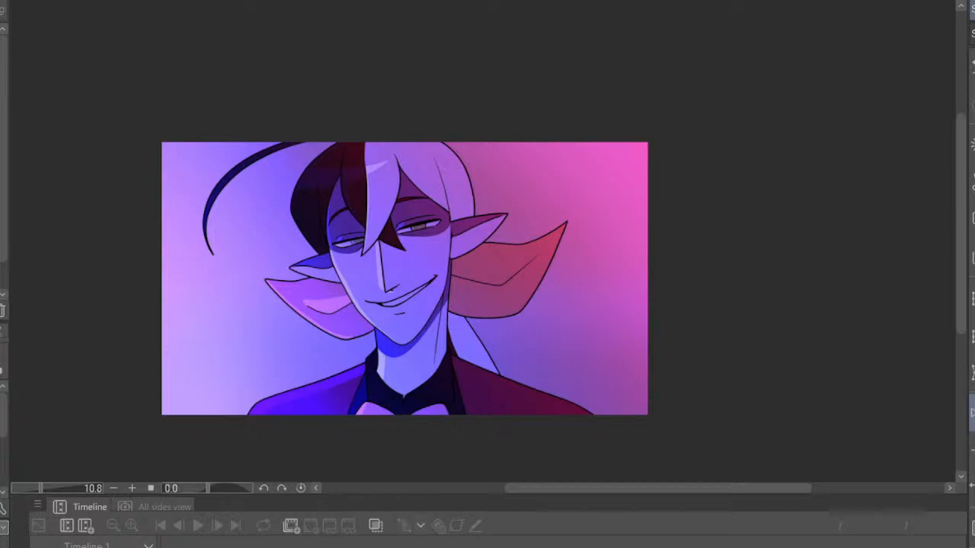
pyautogui.hotkey('ctrl', 'z')
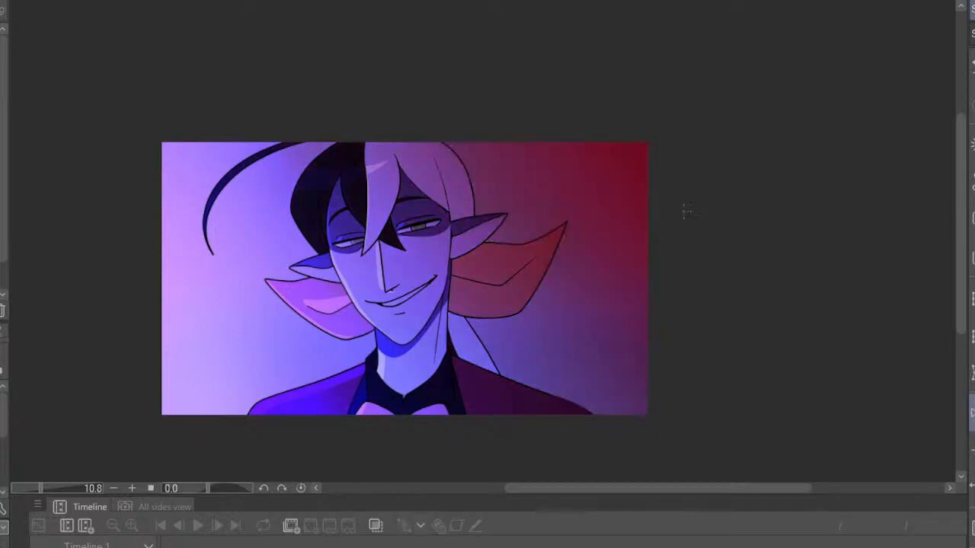
pyautogui.scroll(-3, 669, 196)
pyautogui.scroll(4, 641, 201)
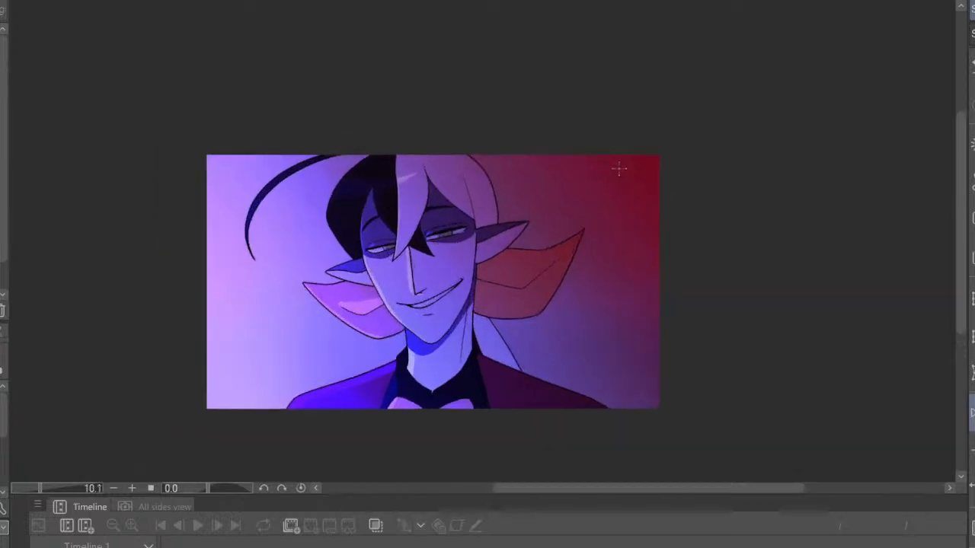
pyautogui.hotkey('ctrl', 'z')
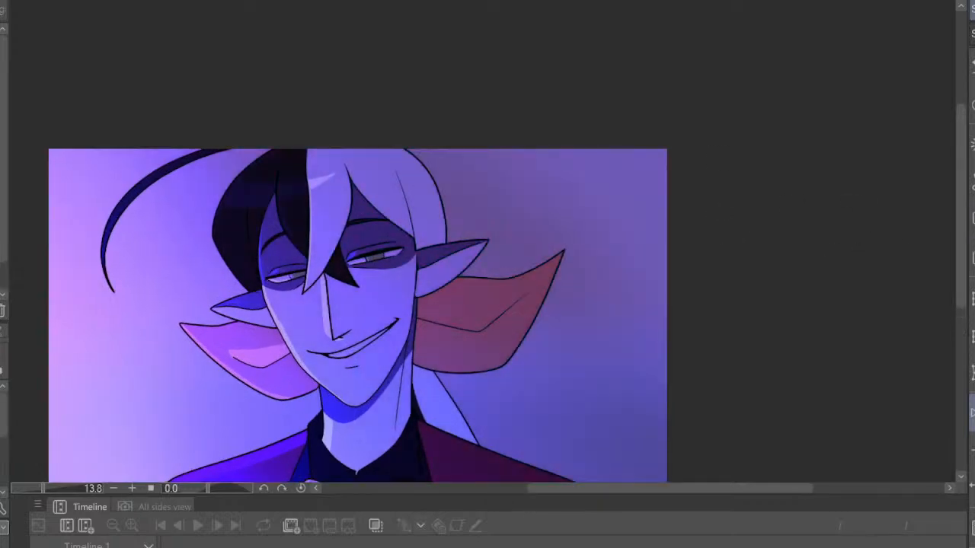
# Apply a red gradient from the picture's upper-right corner across the portrait and blend it into a softer magenta glow
pyautogui.scroll(-6, 487, 164)
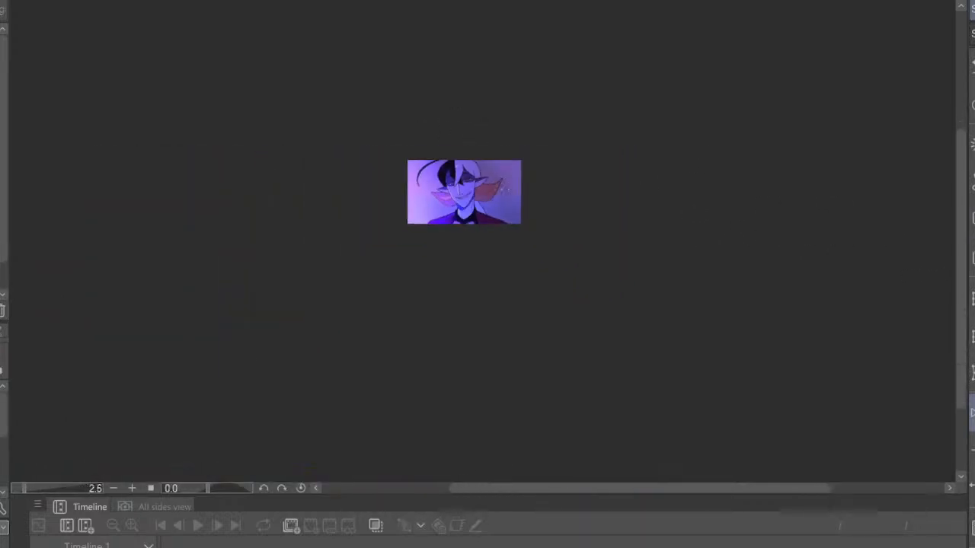
pyautogui.scroll(-1, 622, 137)
pyautogui.scroll(4, 622, 138)
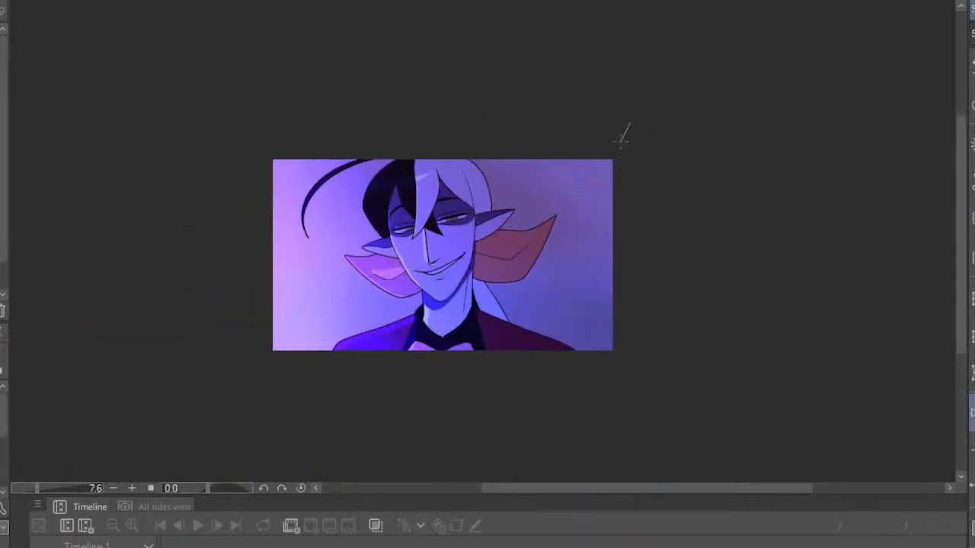
pyautogui.moveTo(629, 123); pyautogui.dragTo(280, 424)
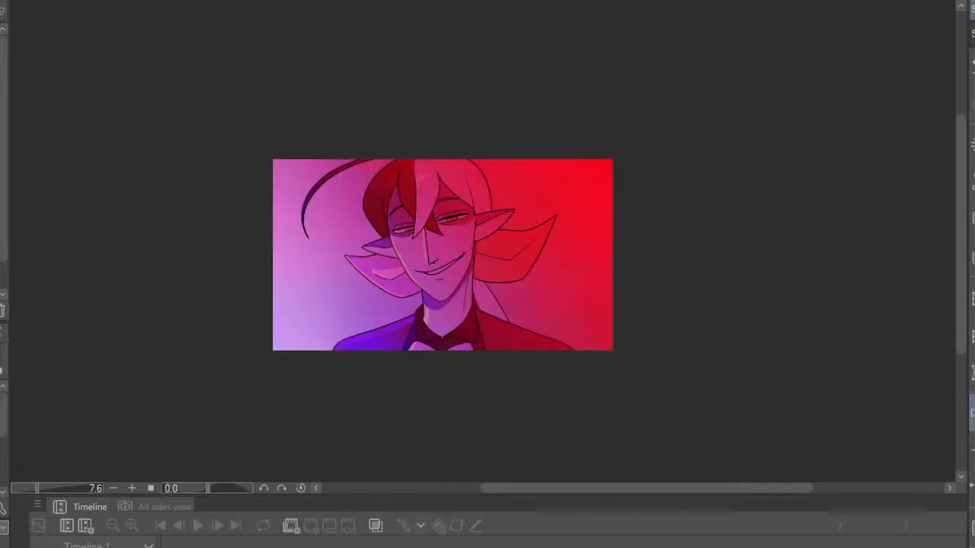
pyautogui.scroll(2, 740, 158)
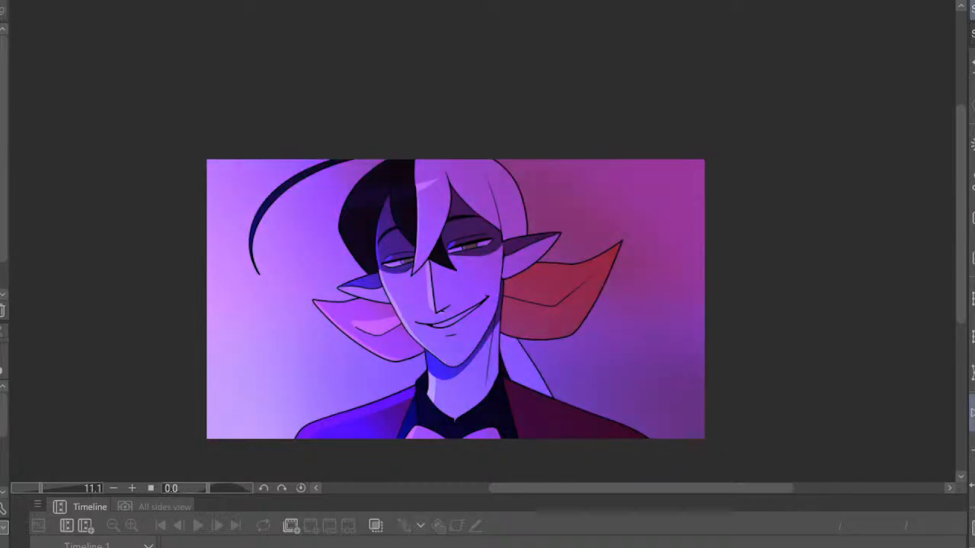
pyautogui.scroll(-7, 656, 161)
pyautogui.scroll(5, 656, 161)
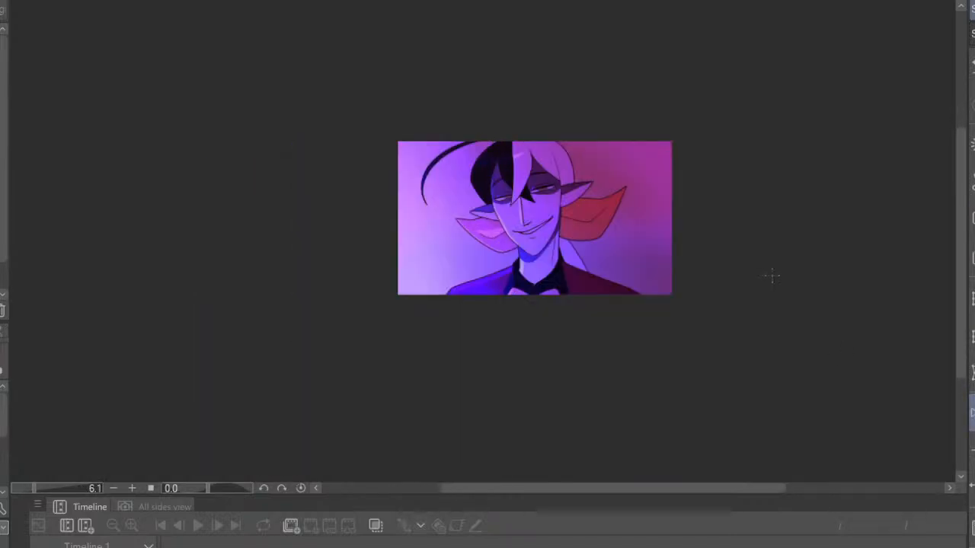
pyautogui.scroll(5, 771, 276)
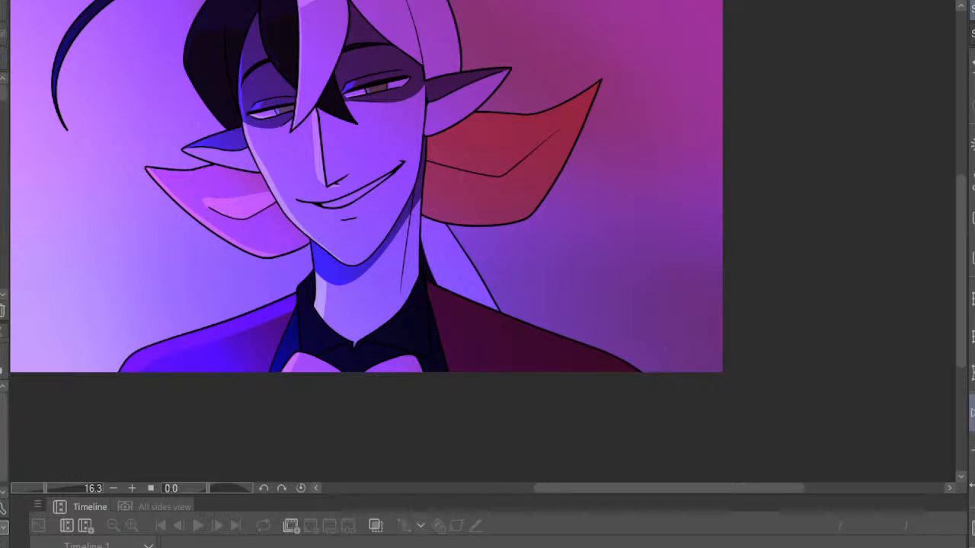
pyautogui.scroll(-2, 496, 157)
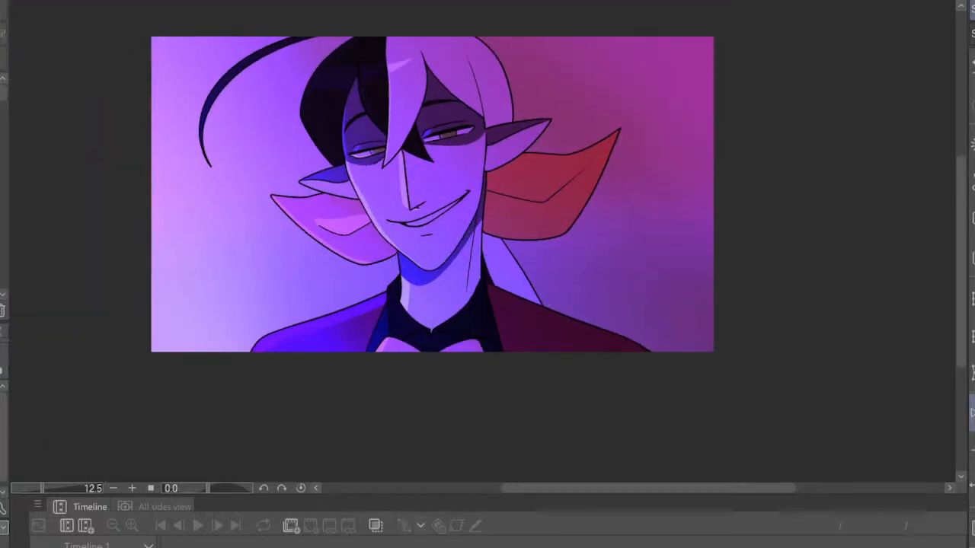
# Try airbrushing opaque bright blue over the lower part and upper-right side of the picture, and undo the strokes
pyautogui.moveTo(83, 175)
pyautogui.mouseDown()
pyautogui.moveTo(111, 226)
pyautogui.moveTo(223, 325)
pyautogui.moveTo(412, 353)
pyautogui.moveTo(565, 351)
pyautogui.mouseUp()
pyautogui.scroll(-2, 563, 352)
pyautogui.scroll(2, 533, 104)
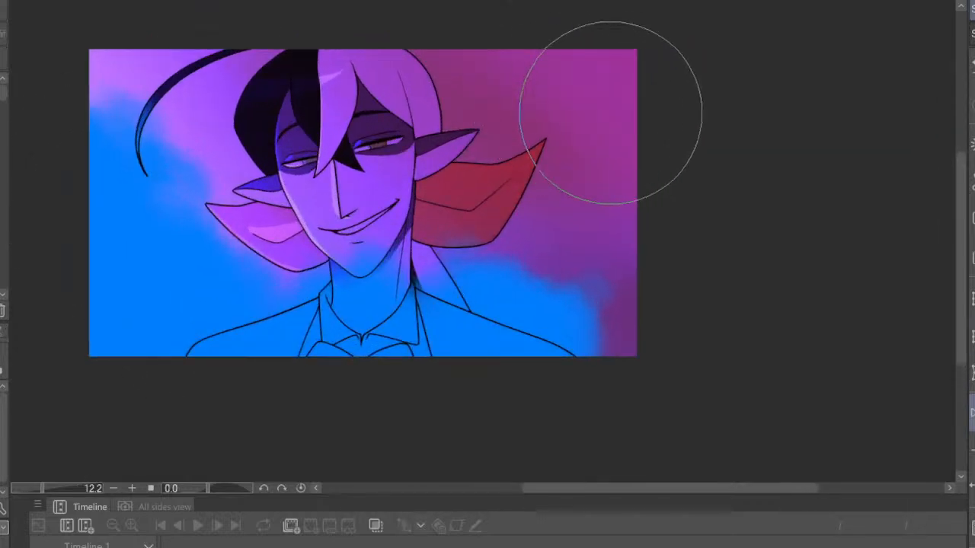
pyautogui.moveTo(624, 107); pyautogui.dragTo(657, 101)
pyautogui.scroll(-2, 498, 200)
pyautogui.scroll(2, 459, 204)
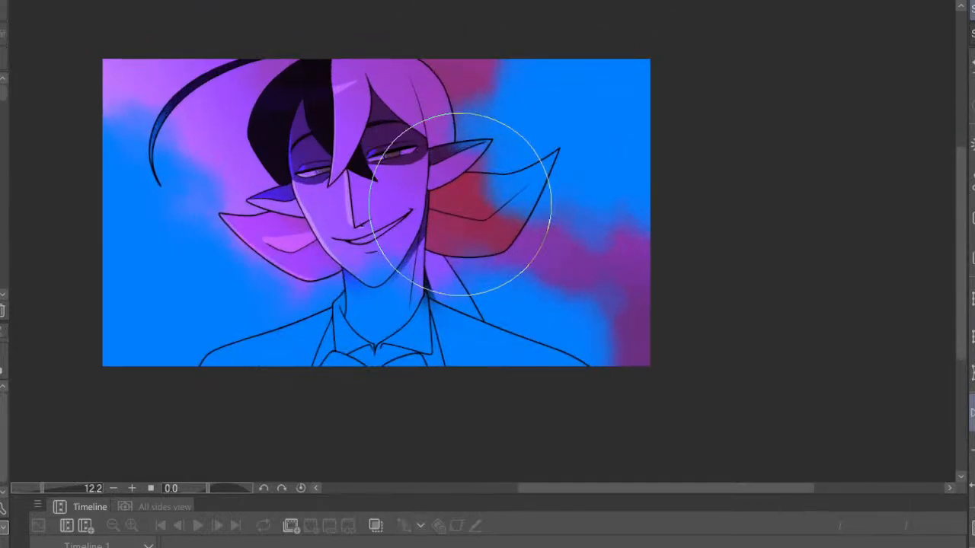
pyautogui.hotkey('ctrl', 'z')
pyautogui.hotkey('ctrl', 'z')
pyautogui.hotkey('ctrl', 'z')
pyautogui.hotkey('ctrl', 'z')
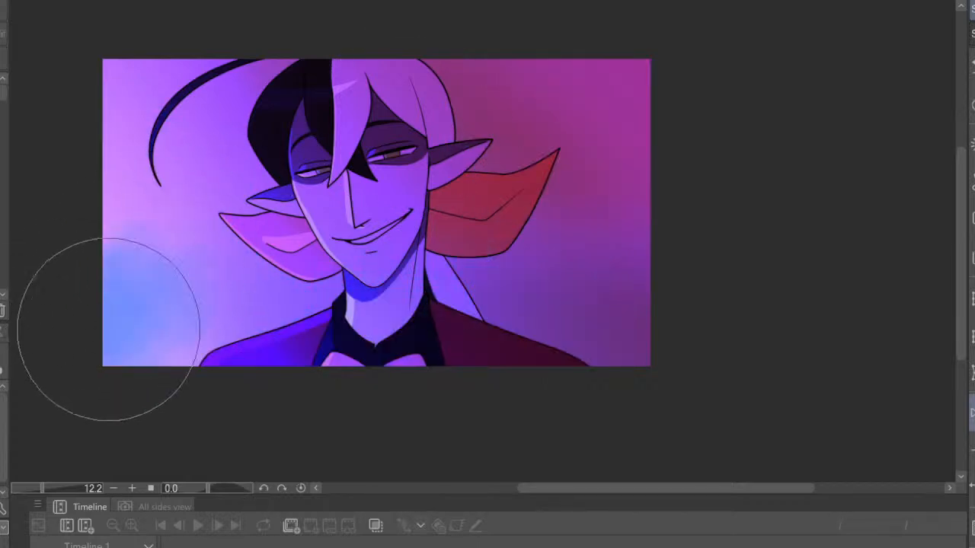
# Airbrush soft translucent blue light over the lower-left background, the clothing and the background on the white-haired side
pyautogui.moveTo(108, 329); pyautogui.dragTo(257, 387)
pyautogui.hotkey('ctrl', 'z')
pyautogui.moveTo(66, 229)
pyautogui.mouseDown()
pyautogui.moveTo(176, 398)
pyautogui.moveTo(370, 363)
pyautogui.moveTo(627, 348)
pyautogui.moveTo(647, 135)
pyautogui.moveTo(455, 46)
pyautogui.moveTo(435, 76)
pyautogui.moveTo(518, 191)
pyautogui.moveTo(598, 185)
pyautogui.moveTo(679, 252)
pyautogui.moveTo(663, 77)
pyautogui.moveTo(703, 62)
pyautogui.mouseUp()
pyautogui.scroll(-7, 572, 95)
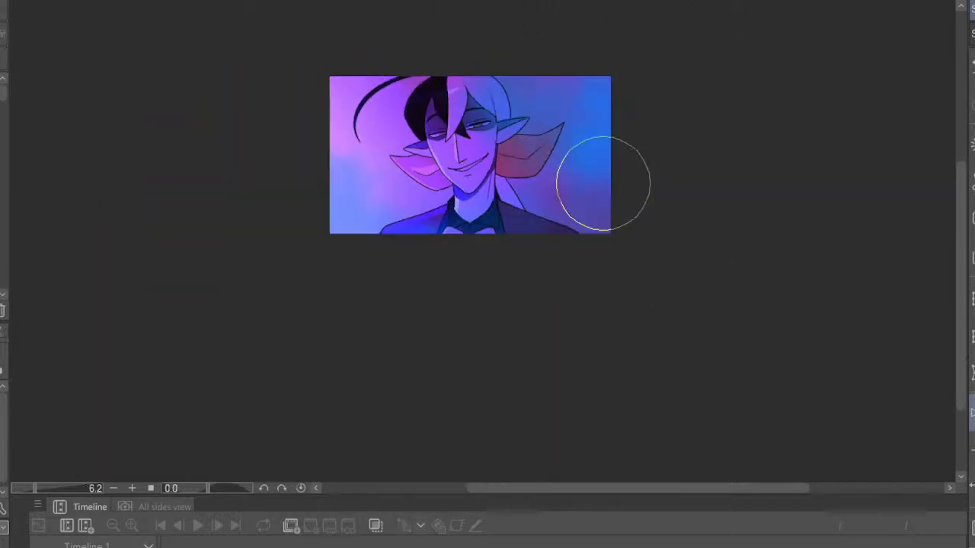
pyautogui.scroll(1, 609, 78)
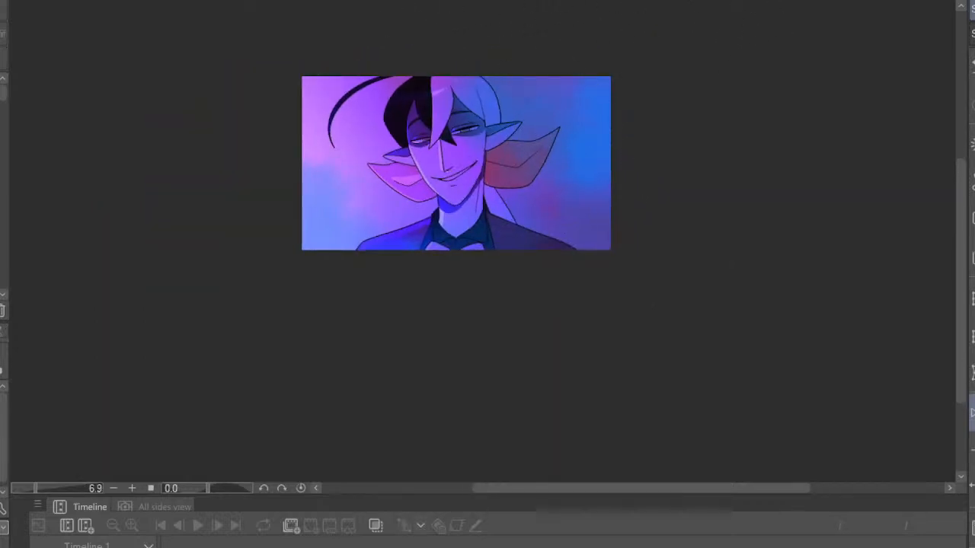
# Blend the airbrushed light into a bright violet glow and erase it around the ear and head on the white-haired side
pyautogui.hotkey('ctrl', 'z')
pyautogui.hotkey('ctrl', 'z')
pyautogui.scroll(5, 576, 125)
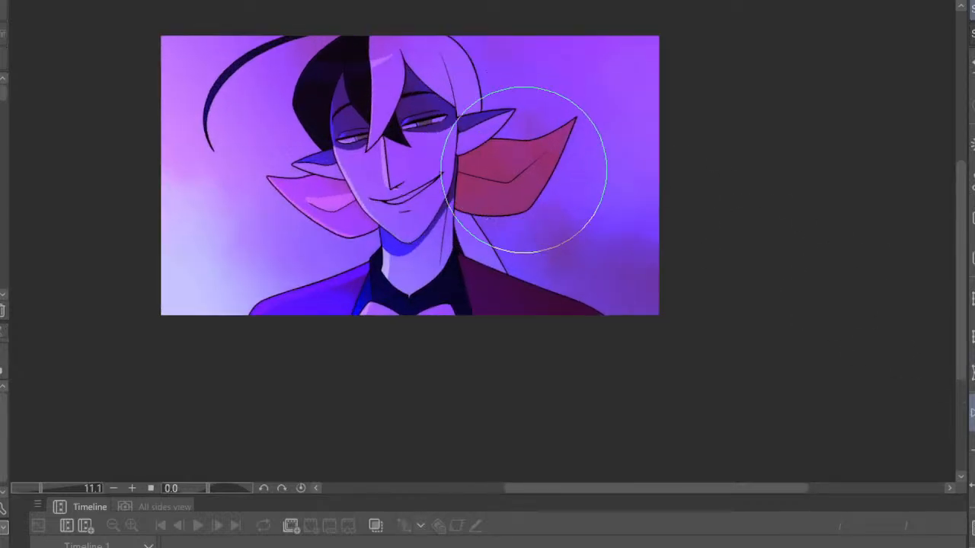
pyautogui.scroll(-5, 670, 283)
pyautogui.scroll(6, 622, 126)
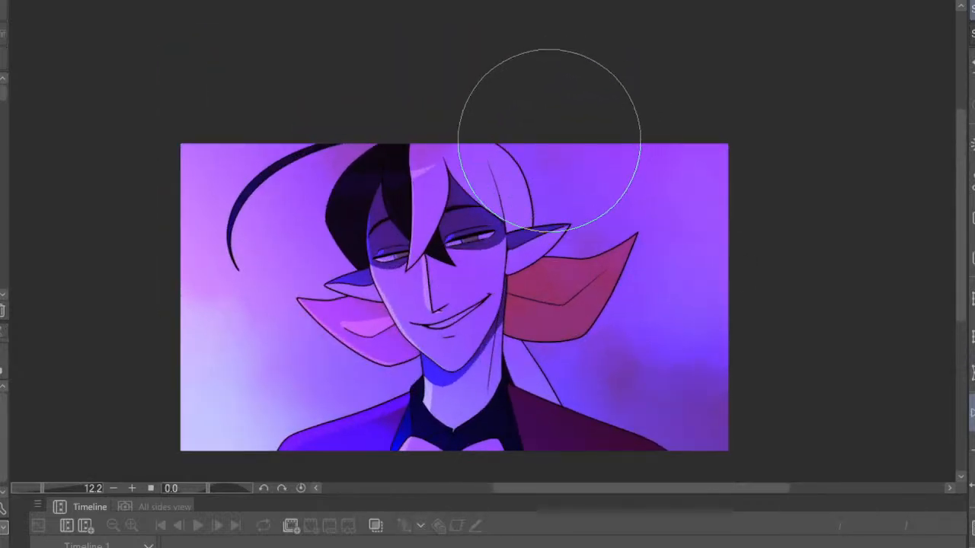
pyautogui.scroll(-4, 563, 129)
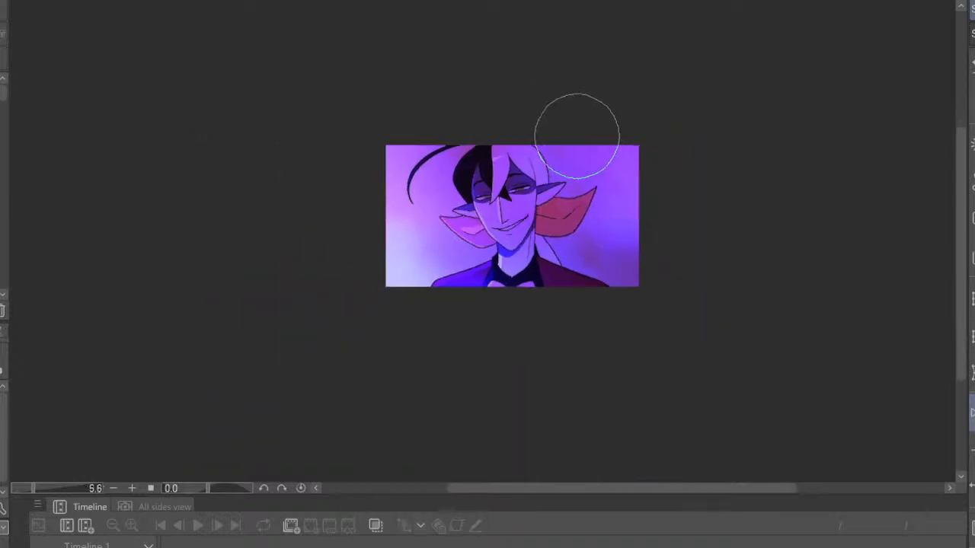
pyautogui.scroll(3, 592, 114)
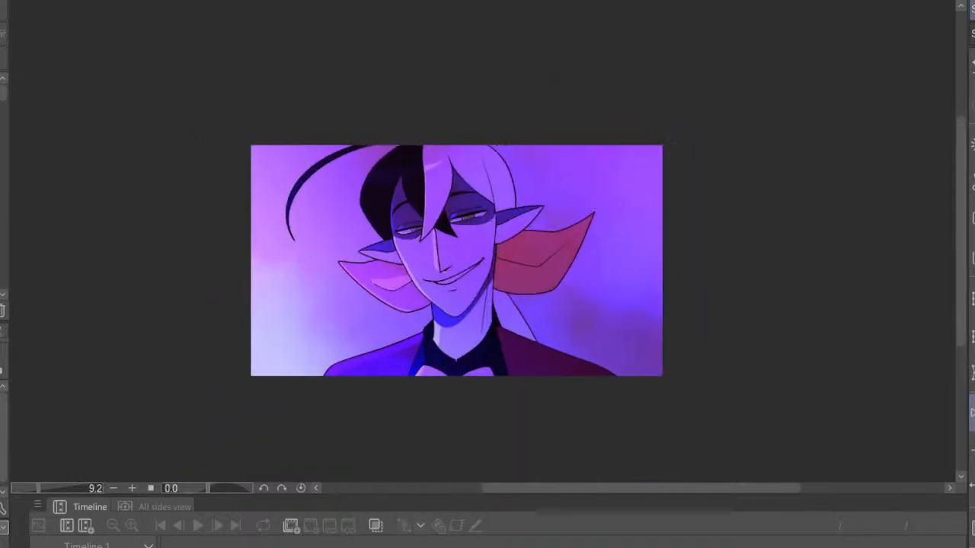
pyautogui.moveTo(413, 120)
pyautogui.mouseDown()
pyautogui.moveTo(502, 185)
pyautogui.moveTo(558, 284)
pyautogui.mouseUp()
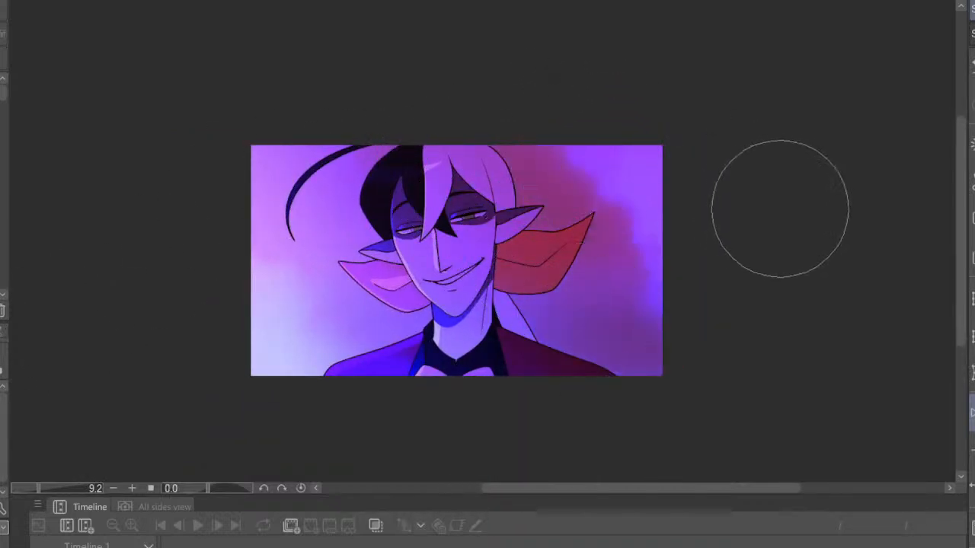
# Undo the last violet stroke over the background on the white-haired side and check the lighting in mirrored view
pyautogui.hotkey('ctrl', 'z')
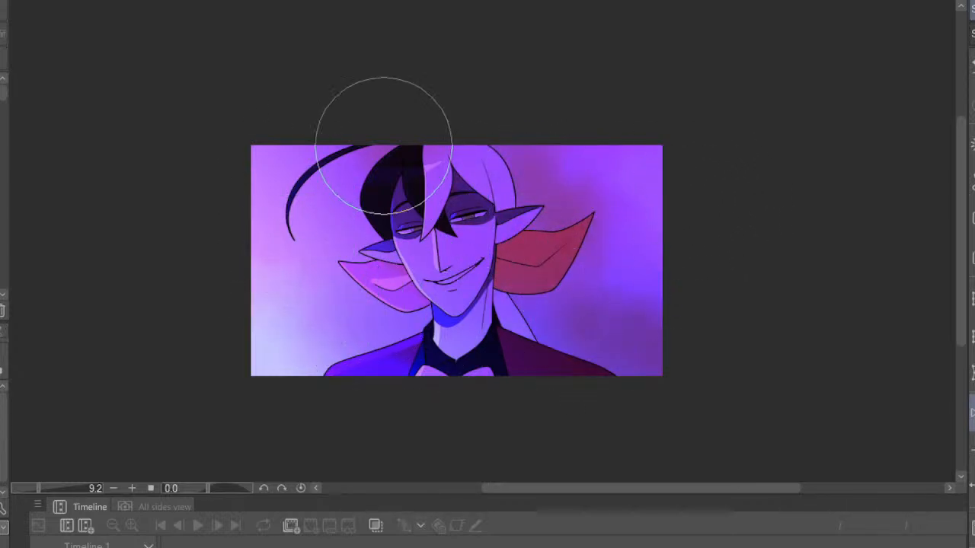
pyautogui.scroll(-5, 383, 146)
pyautogui.scroll(2, 583, 200)
pyautogui.click(972, 412)
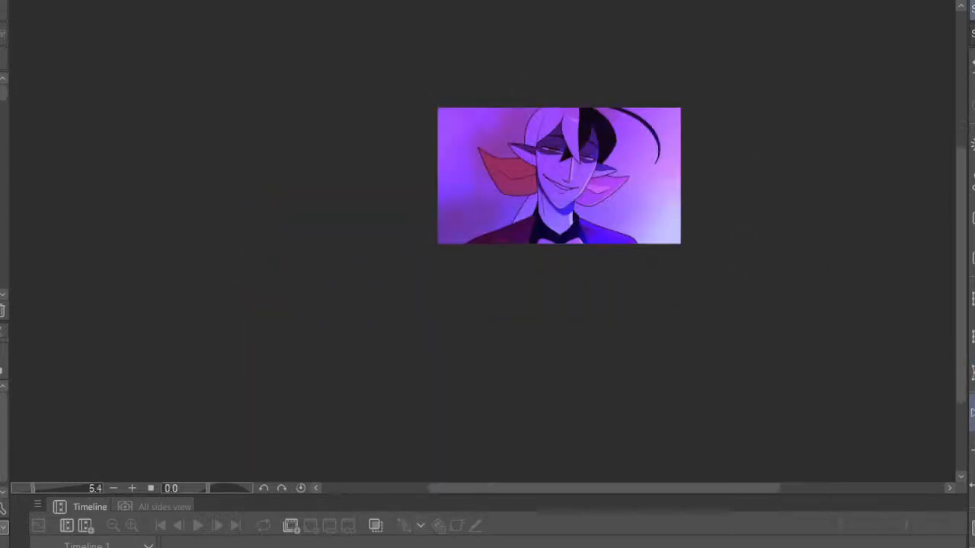
pyautogui.scroll(-1, 487, 15)
pyautogui.scroll(8, 485, 45)
pyautogui.scroll(-4, 490, 80)
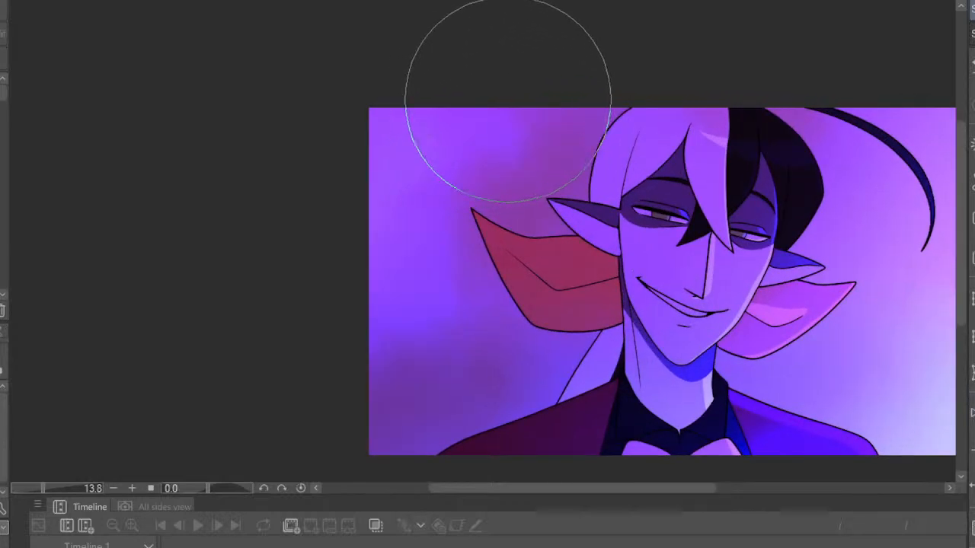
pyautogui.click(971, 411)
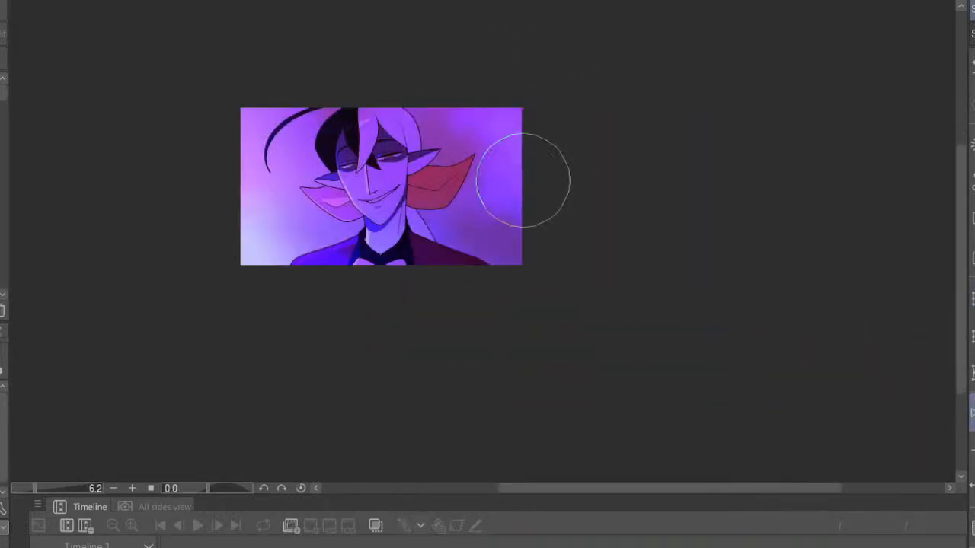
pyautogui.scroll(-3, 435, 87)
pyautogui.scroll(5, 292, 87)
pyautogui.scroll(3, 332, 94)
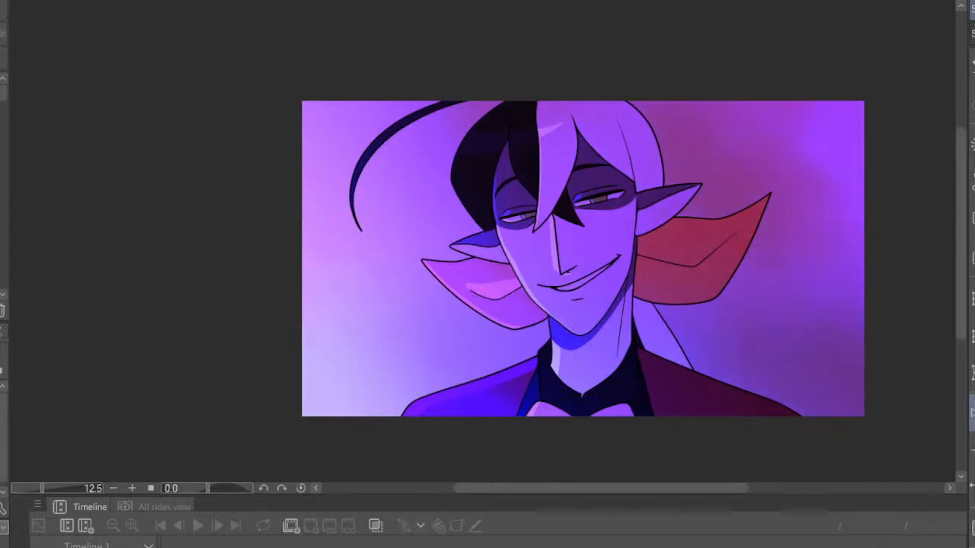
# Lay a translucent blue light over the portrait and blend it into a deeper violet-blue glow
pyautogui.scroll(-4, 392, 130)
pyautogui.scroll(-1, 489, 123)
pyautogui.scroll(3, 533, 175)
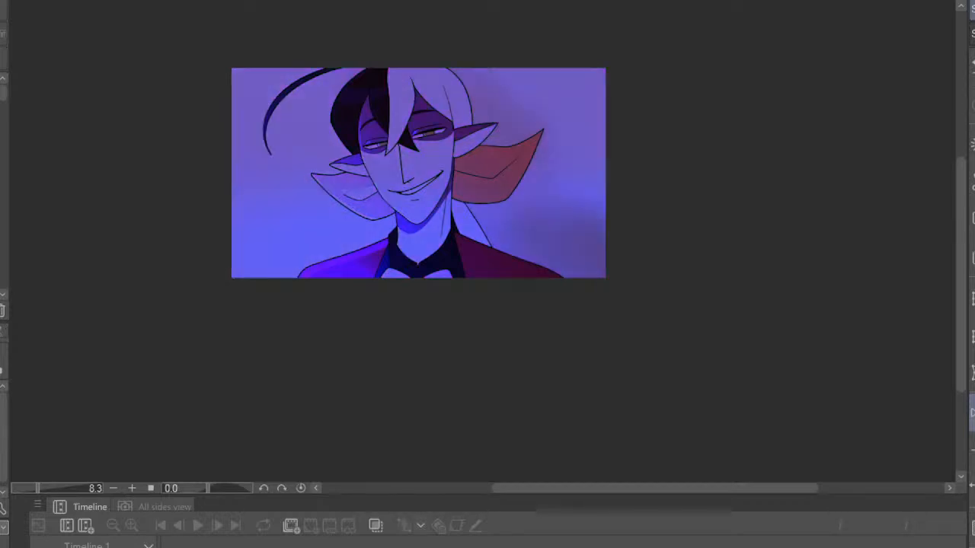
pyautogui.scroll(-4, 413, 122)
pyautogui.scroll(5, 498, 109)
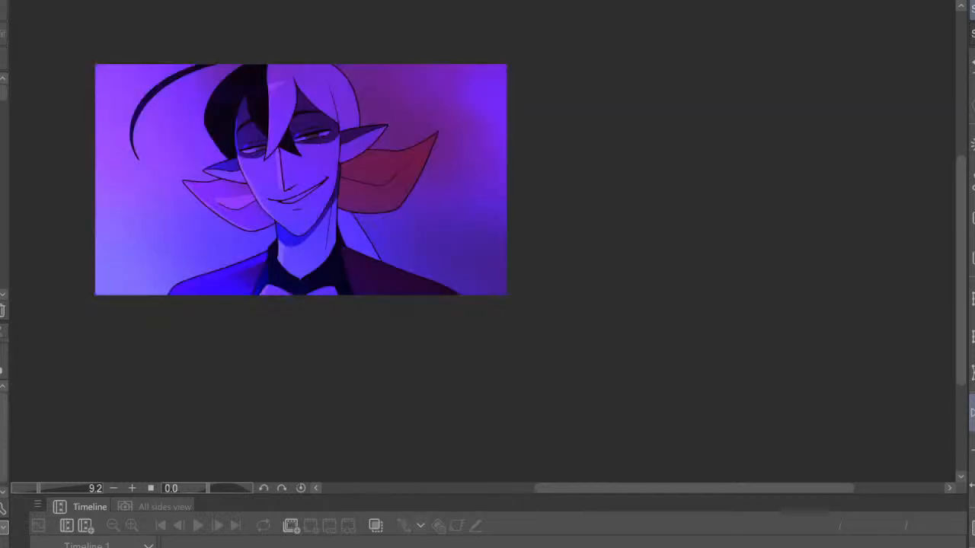
pyautogui.scroll(-4, 446, 206)
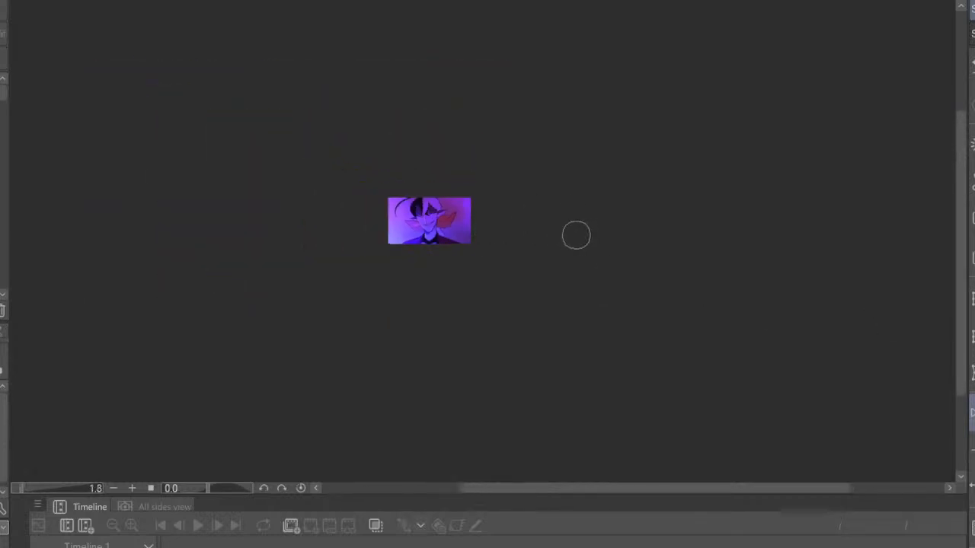
pyautogui.scroll(4, 366, 209)
pyautogui.scroll(5, 449, 199)
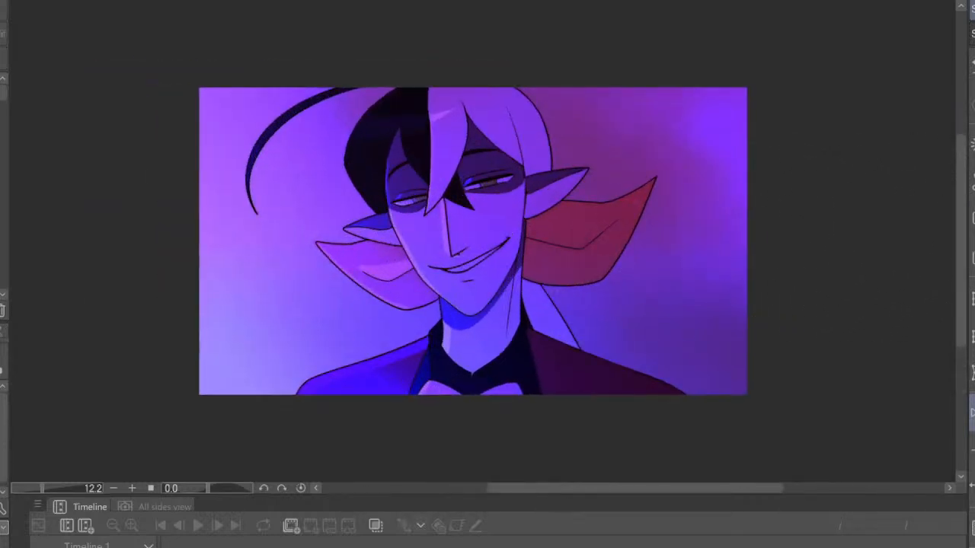
# Strengthen the blue tint over the face, clothing and lower background, checking the balance in mirrored view
pyautogui.press('h')
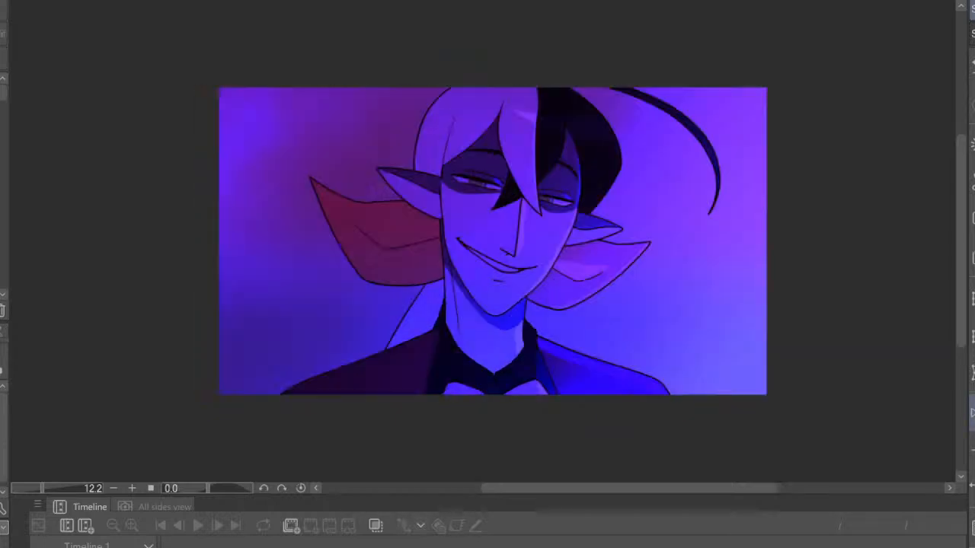
pyautogui.scroll(-6, 348, 102)
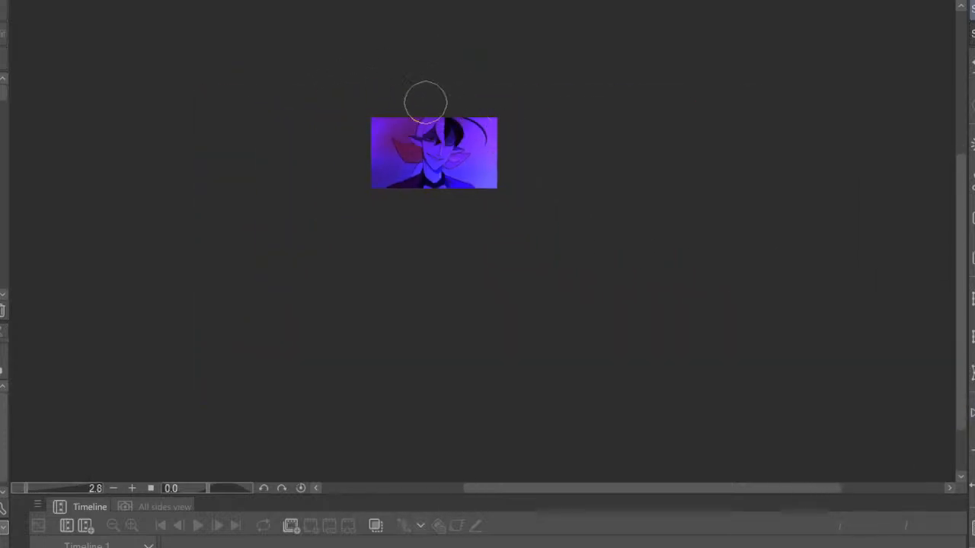
pyautogui.scroll(2, 424, 100)
pyautogui.scroll(4, 583, 152)
pyautogui.press('h')
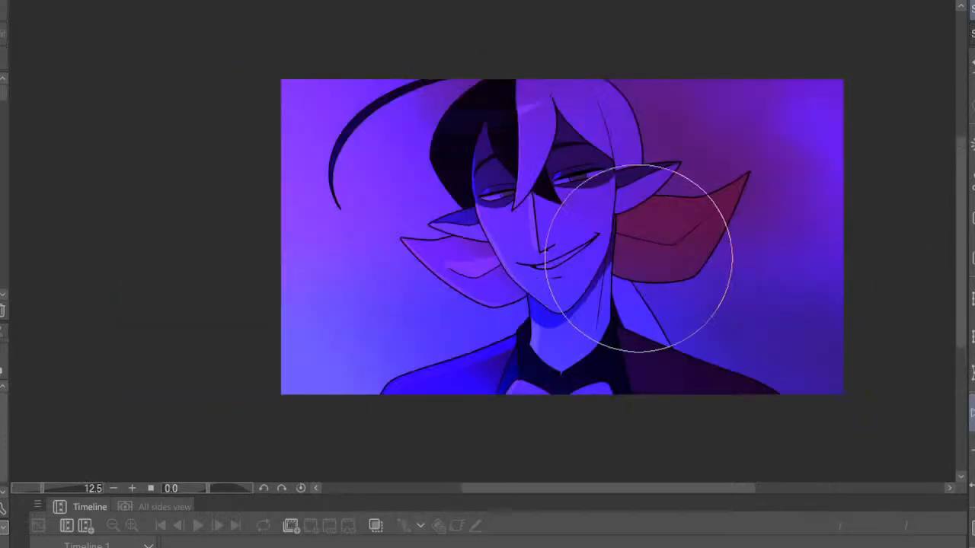
pyautogui.scroll(5, 598, 305)
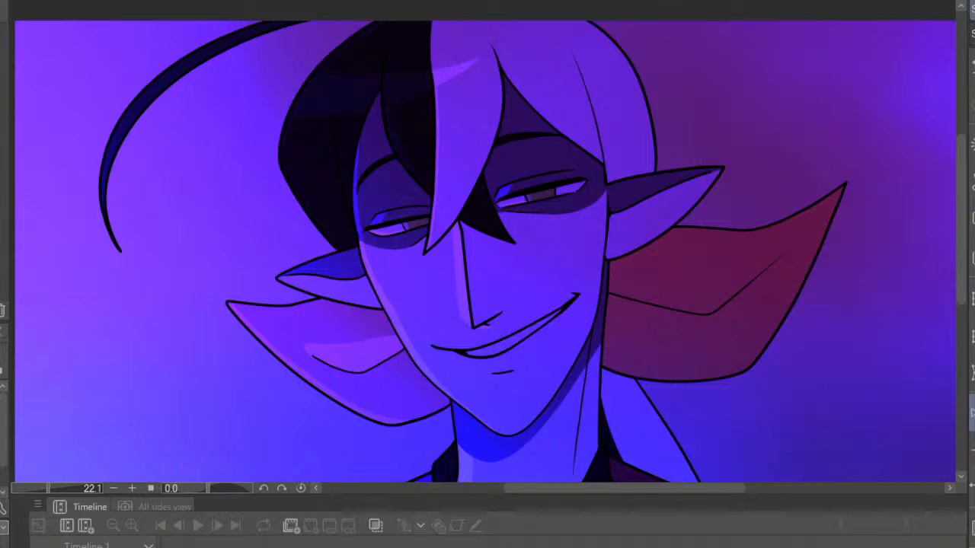
pyautogui.scroll(2, 584, 409)
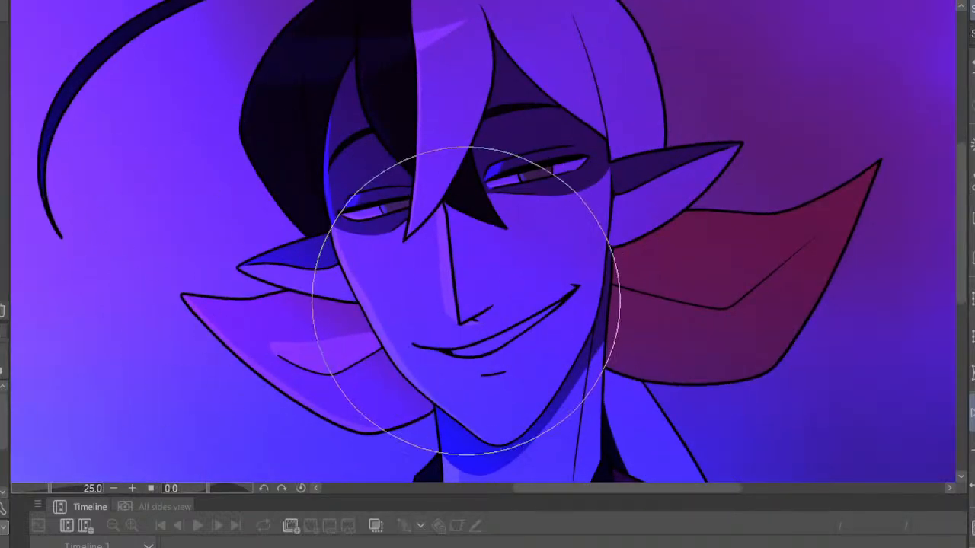
# Try a soft stroke across the character's mouth with a much smaller brush, and undo it
pyautogui.press('[')
pyautogui.press('[')
pyautogui.press('[')
pyautogui.press('[')
pyautogui.press('[')
pyautogui.press('[')
pyautogui.press('[')
pyautogui.press('[')
pyautogui.press(']')
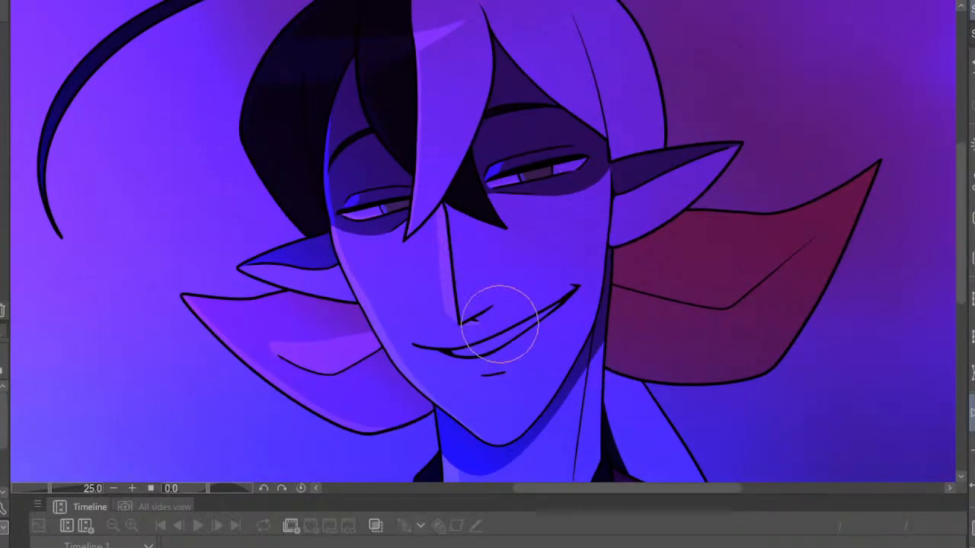
pyautogui.moveTo(501, 322)
pyautogui.mouseDown()
pyautogui.moveTo(524, 376)
pyautogui.moveTo(464, 358)
pyautogui.mouseUp()
pyautogui.hotkey('ctrl', 'z')
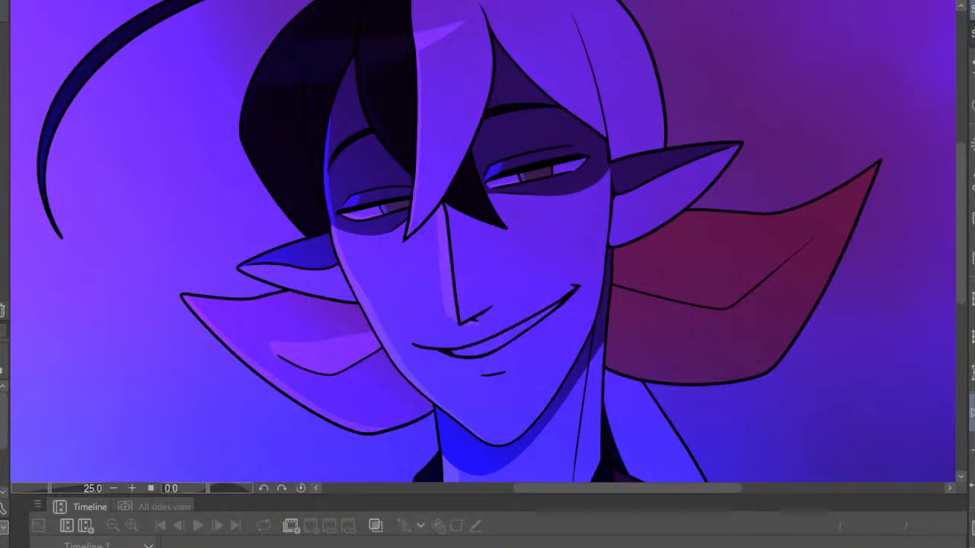
# Enlarge the brush and bring a soft pinkish light onto the face from the mouth towards the ear on the white-haired side
pyautogui.press(']')
pyautogui.press(']')
pyautogui.press(']')
pyautogui.press(']')
pyautogui.press(']')
pyautogui.moveTo(505, 297)
pyautogui.mouseDown()
pyautogui.moveTo(433, 307)
pyautogui.moveTo(638, 232)
pyautogui.mouseUp()
pyautogui.scroll(-6, 636, 233)
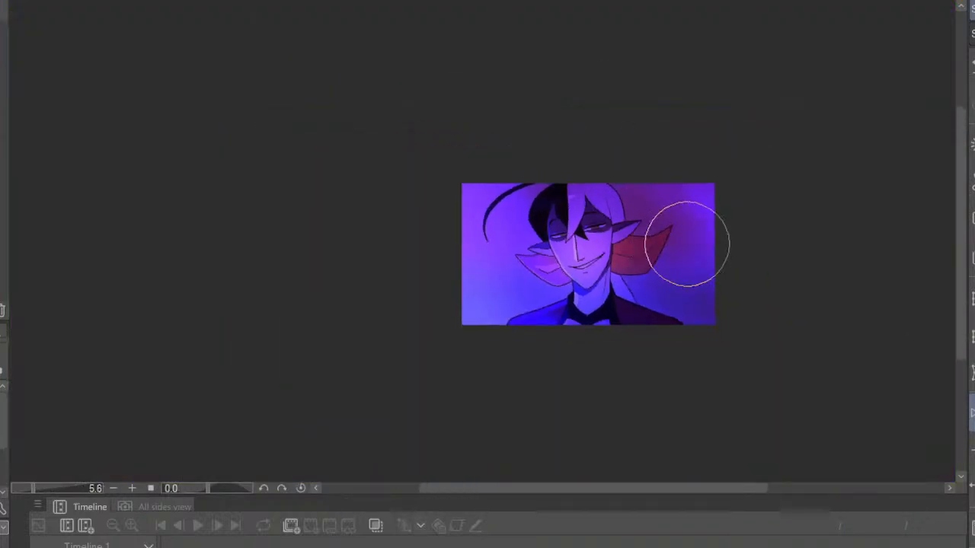
pyautogui.scroll(2, 732, 288)
# Extend the soft pinkish light over the neck and bow tie, undoing and repeating the stroke along the picture's lower edge
pyautogui.moveTo(546, 374)
pyautogui.mouseDown()
pyautogui.moveTo(519, 376)
pyautogui.moveTo(491, 395)
pyautogui.mouseUp()
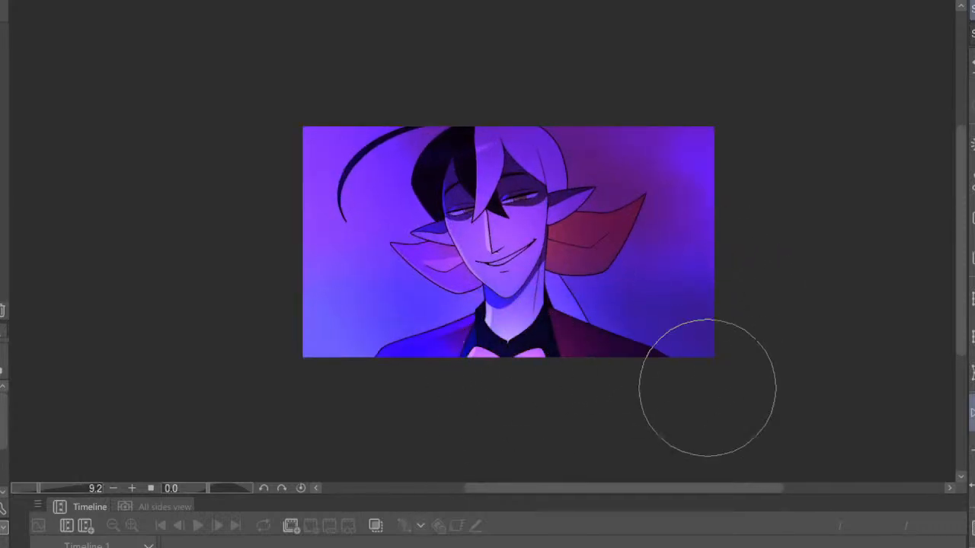
pyautogui.scroll(-4, 708, 388)
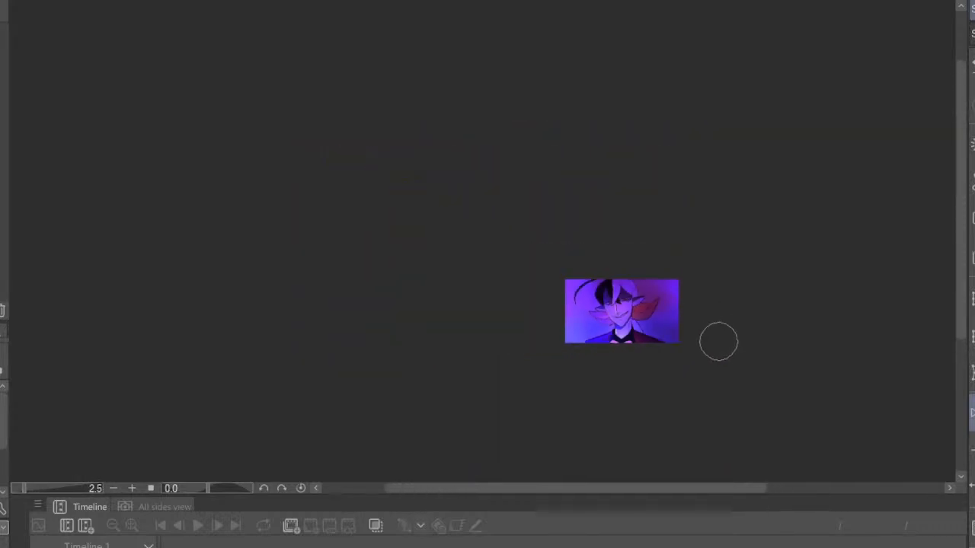
pyautogui.scroll(4, 718, 339)
pyautogui.hotkey('ctrl', 'z')
pyautogui.moveTo(463, 410)
pyautogui.mouseDown()
pyautogui.moveTo(461, 423)
pyautogui.moveTo(469, 419)
pyautogui.mouseUp()
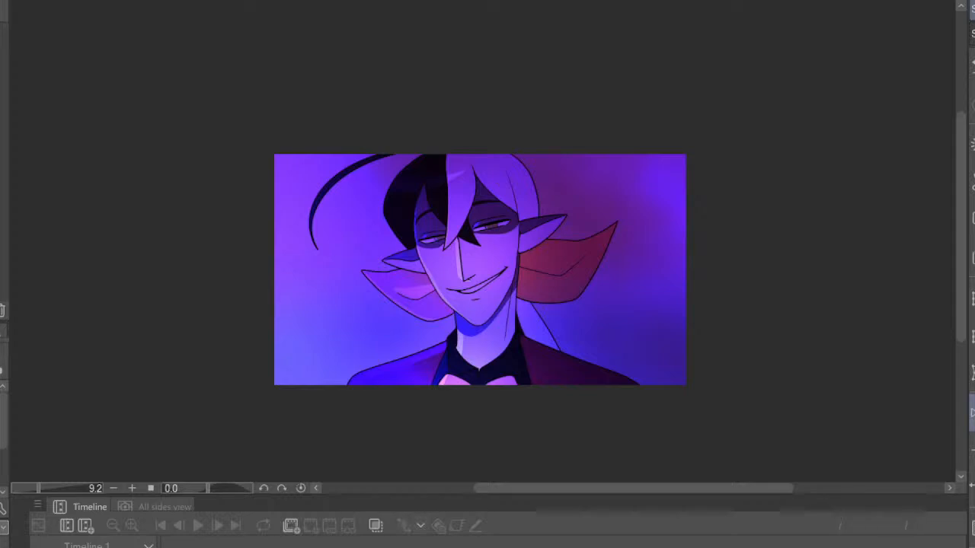
# Try airbrushing a light blue glow over the background on the white-haired side, and leave the transform mode without changes
pyautogui.scroll(-2, 677, 370)
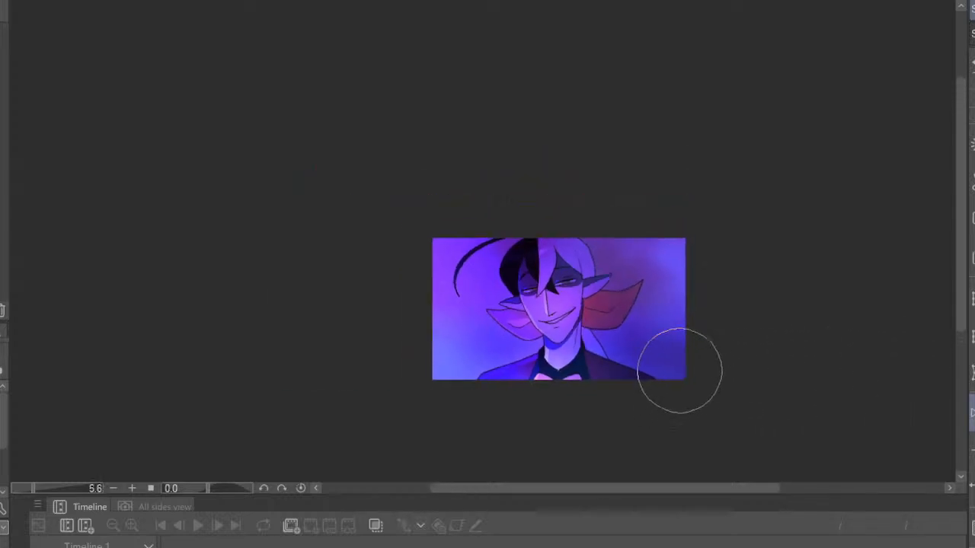
pyautogui.scroll(4, 679, 327)
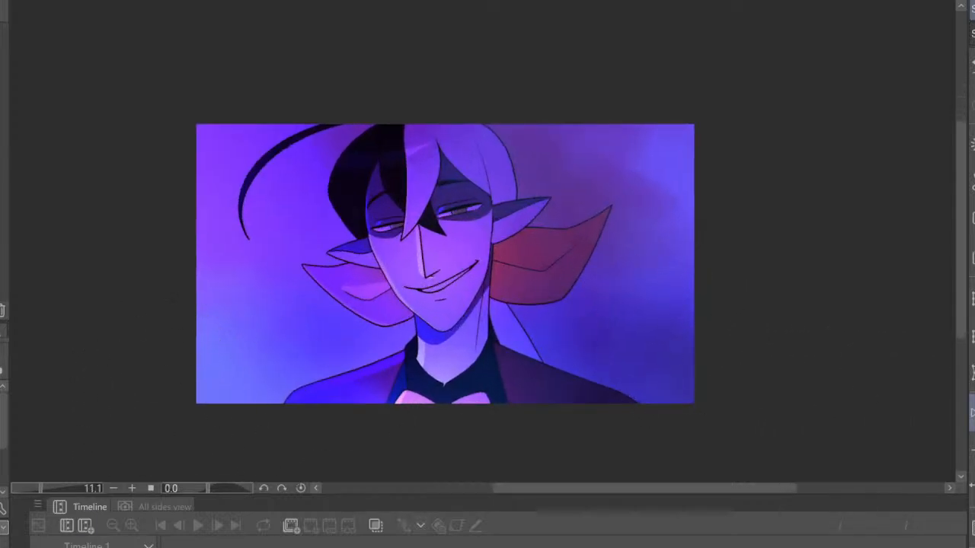
pyautogui.scroll(-3, 647, 250)
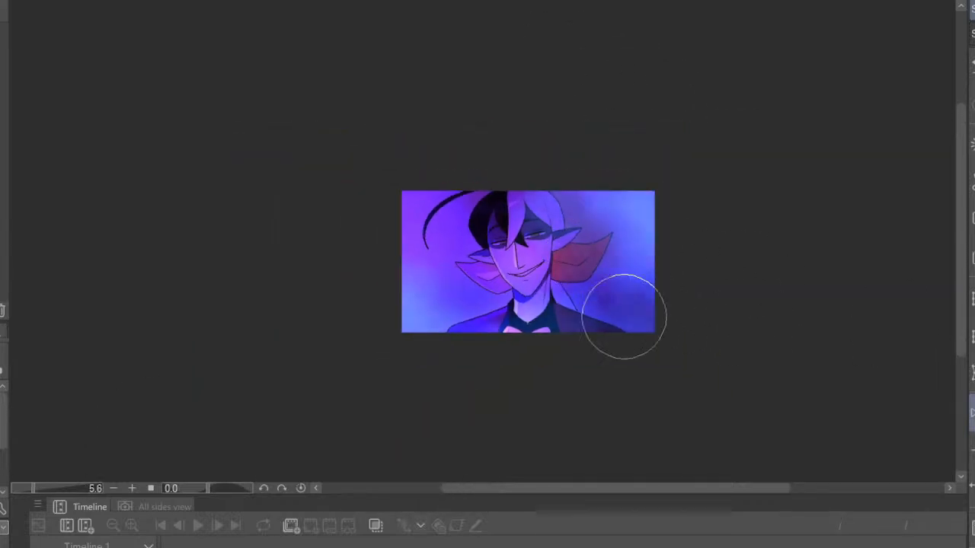
pyautogui.scroll(-1, 622, 318)
pyautogui.scroll(2, 661, 275)
pyautogui.hotkey('ctrl', 't')
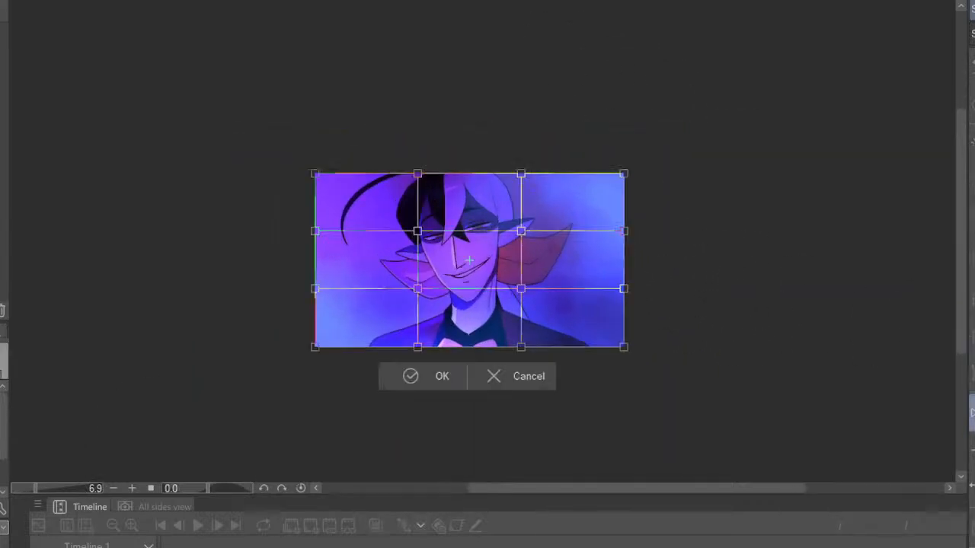
pyautogui.click(490, 367)
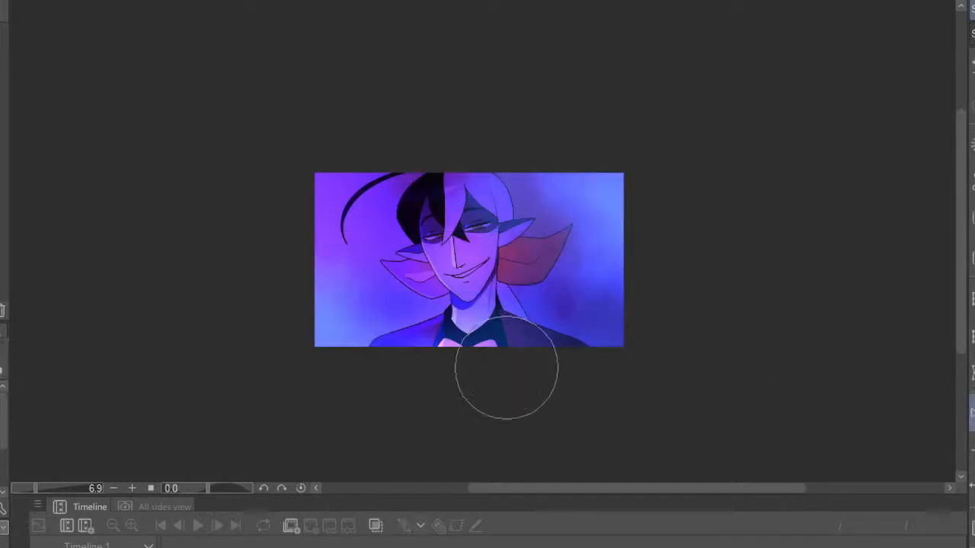
# Examine the light blue background glow against the face and clothing at several magnifications
pyautogui.scroll(-5, 626, 174)
pyautogui.scroll(7, 614, 163)
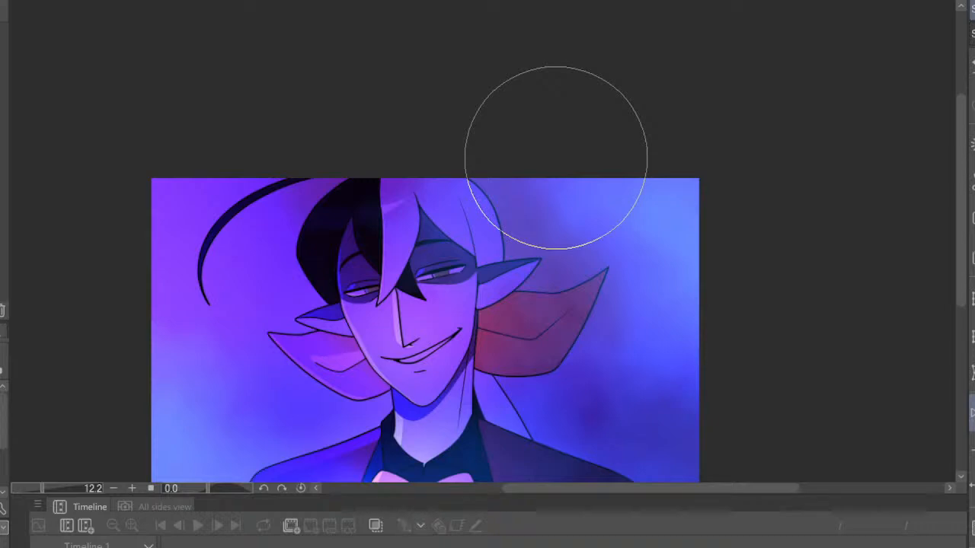
pyautogui.scroll(-1, 556, 158)
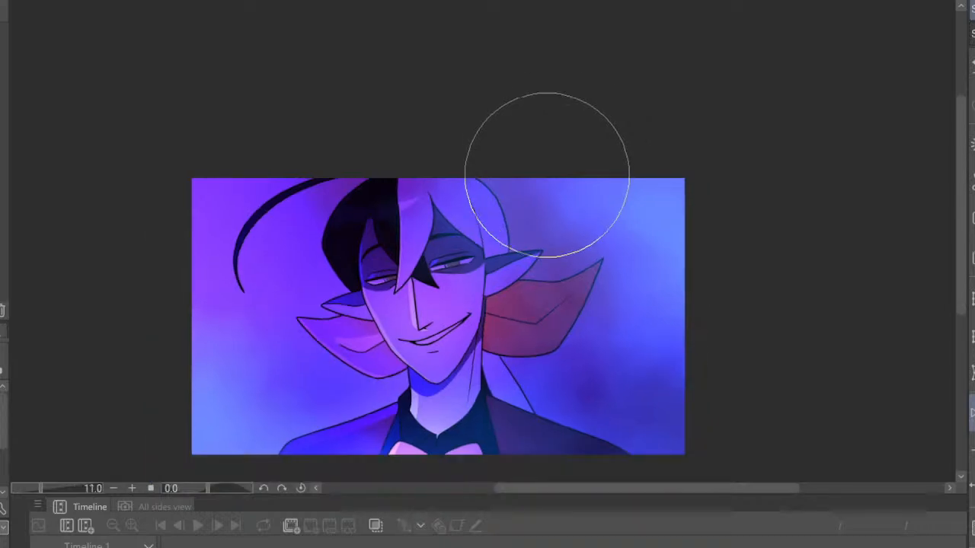
pyautogui.scroll(-4, 546, 169)
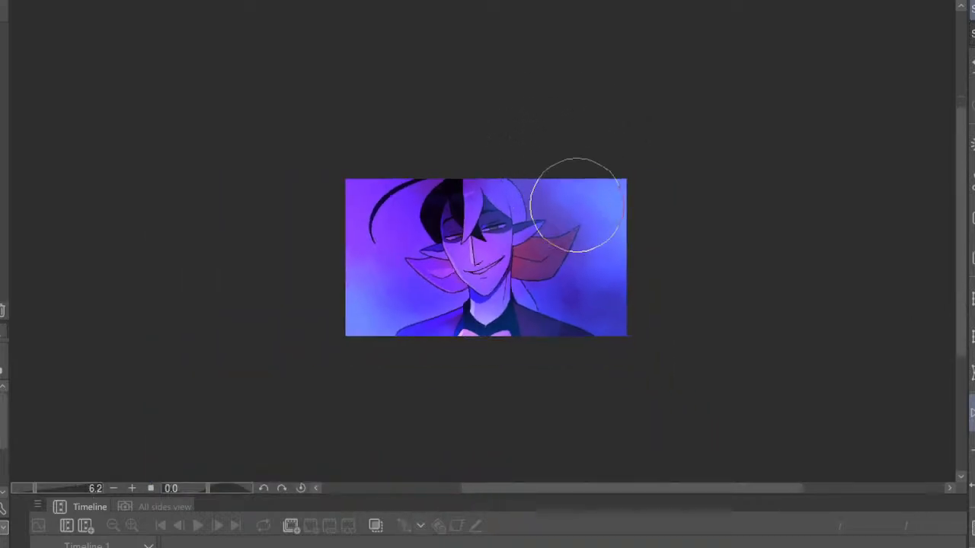
pyautogui.scroll(2, 485, 236)
pyautogui.scroll(3, 486, 236)
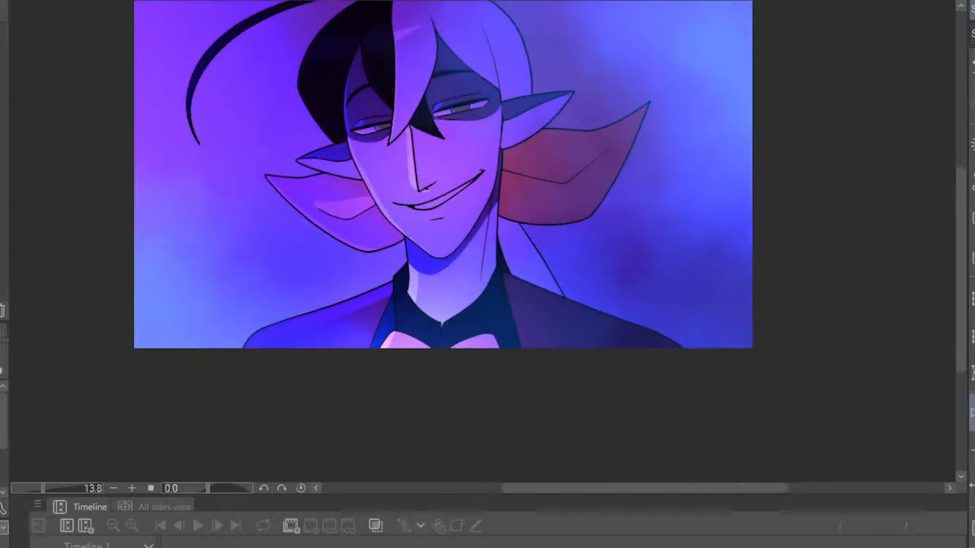
pyautogui.scroll(1, 776, 399)
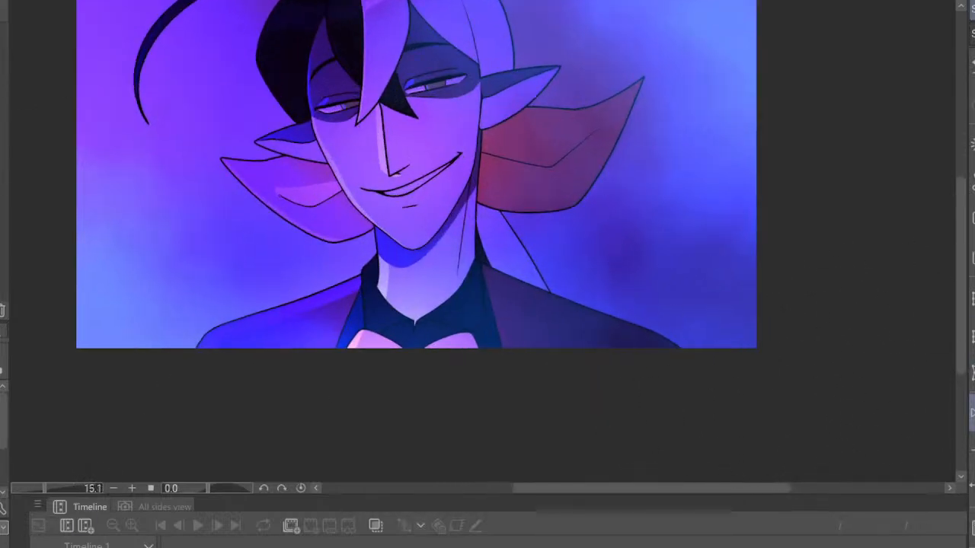
pyautogui.scroll(-3, 735, 366)
pyautogui.scroll(3, 692, 252)
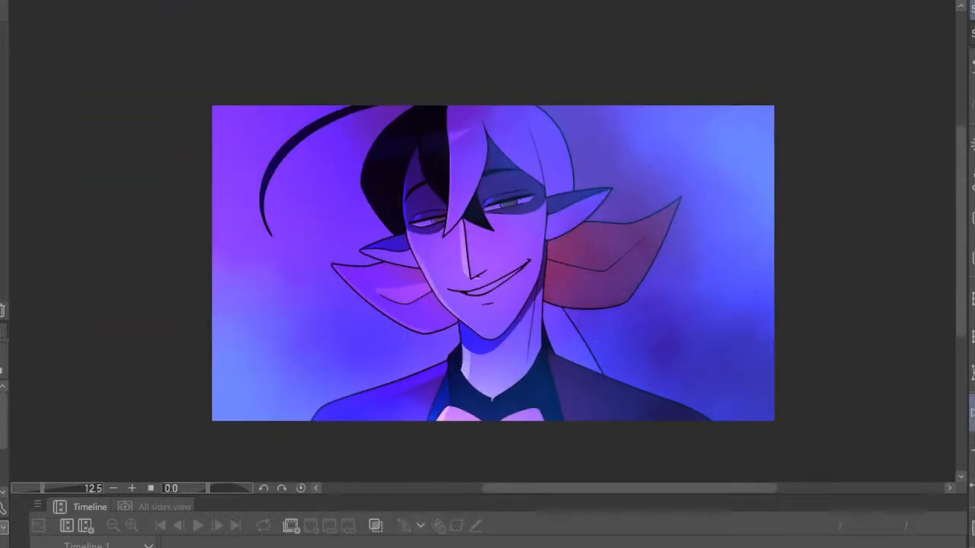
# Remove the light blue glow in favour of magenta in the upper background on the white-haired side, comparing normal and mirrored views
pyautogui.scroll(-3, 576, 250)
pyautogui.scroll(-1, 582, 297)
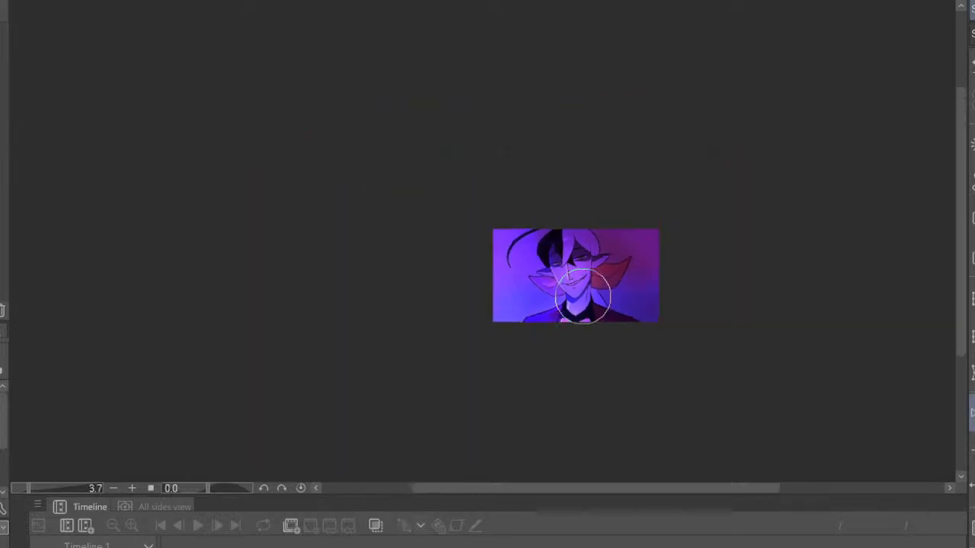
pyautogui.scroll(3, 560, 284)
pyautogui.click(972, 413)
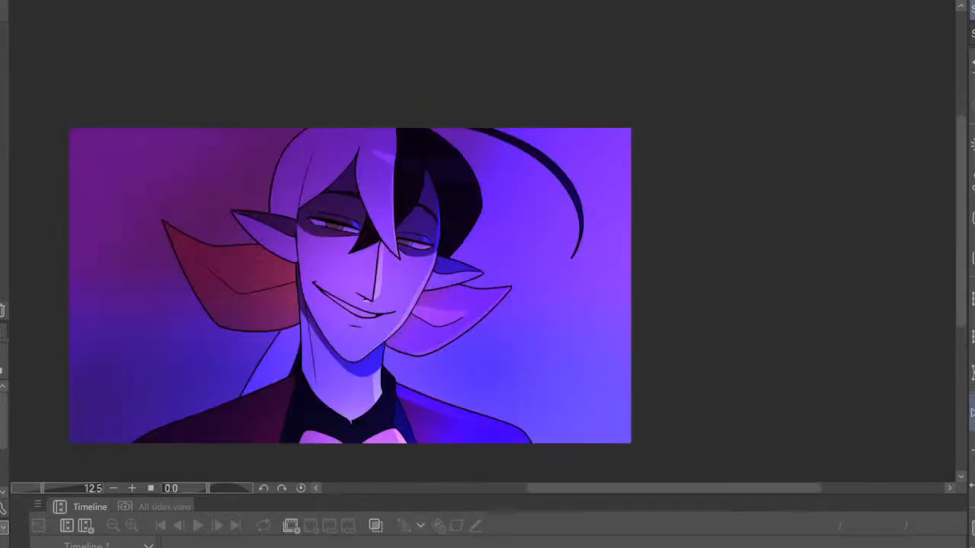
pyautogui.click(971, 413)
pyautogui.scroll(-2, 359, 105)
pyautogui.click(972, 412)
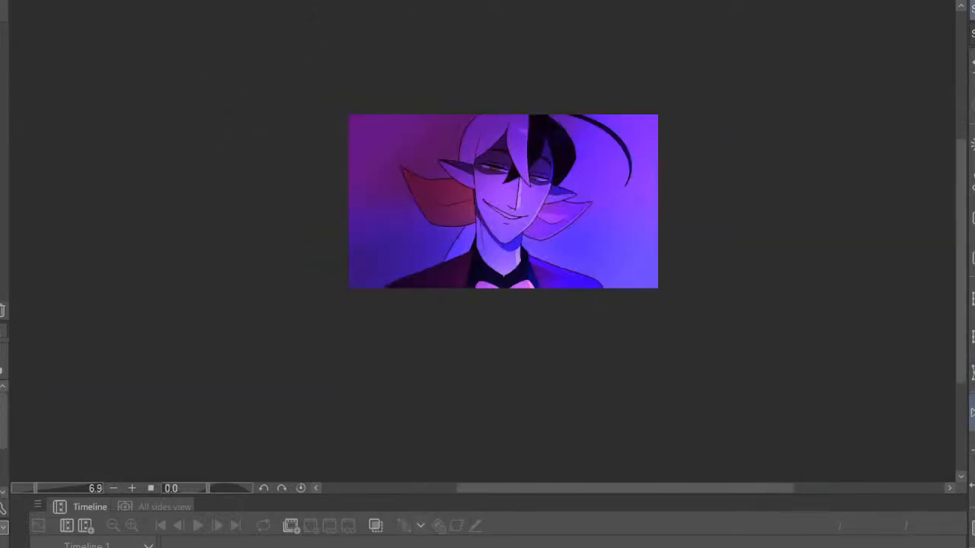
pyautogui.click(972, 412)
pyautogui.scroll(3, 426, 81)
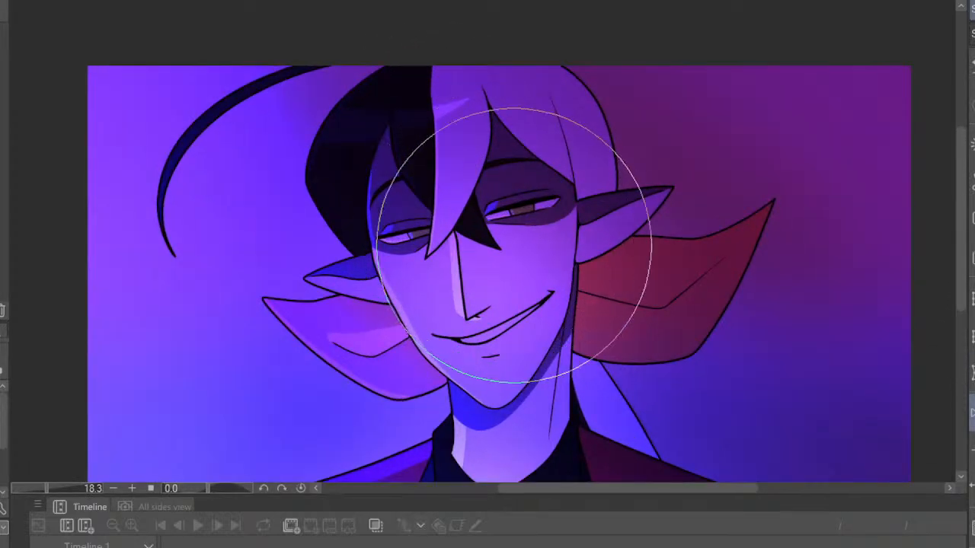
# Compare the magenta background on the white-haired side in normal and mirrored views at several magnifications
pyautogui.scroll(-3, 514, 243)
pyautogui.scroll(1, 529, 246)
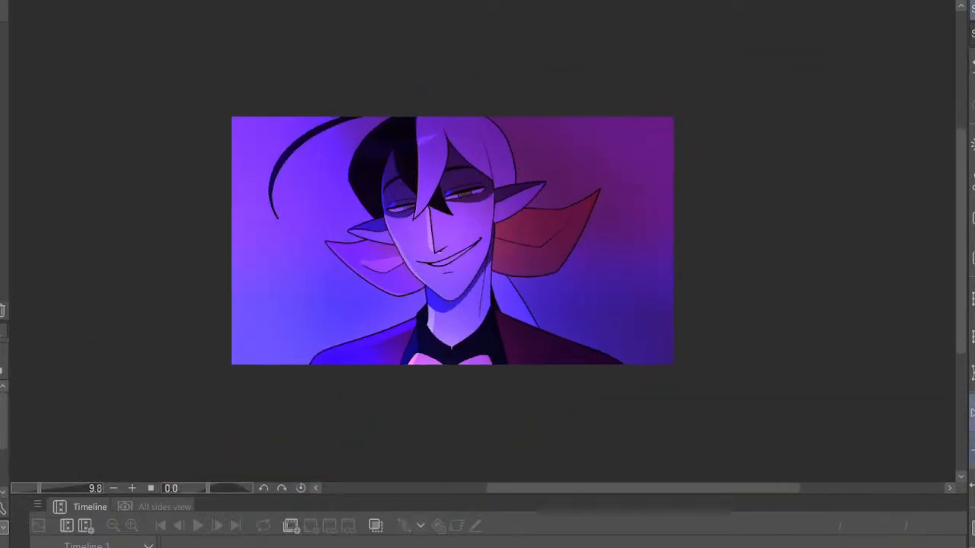
pyautogui.click(971, 413)
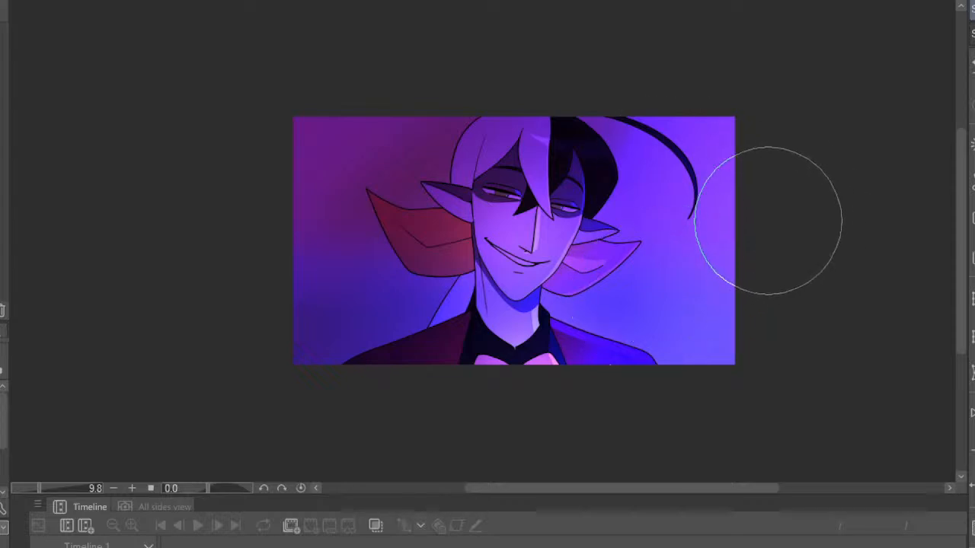
pyautogui.scroll(3, 674, 122)
pyautogui.scroll(5, 670, 144)
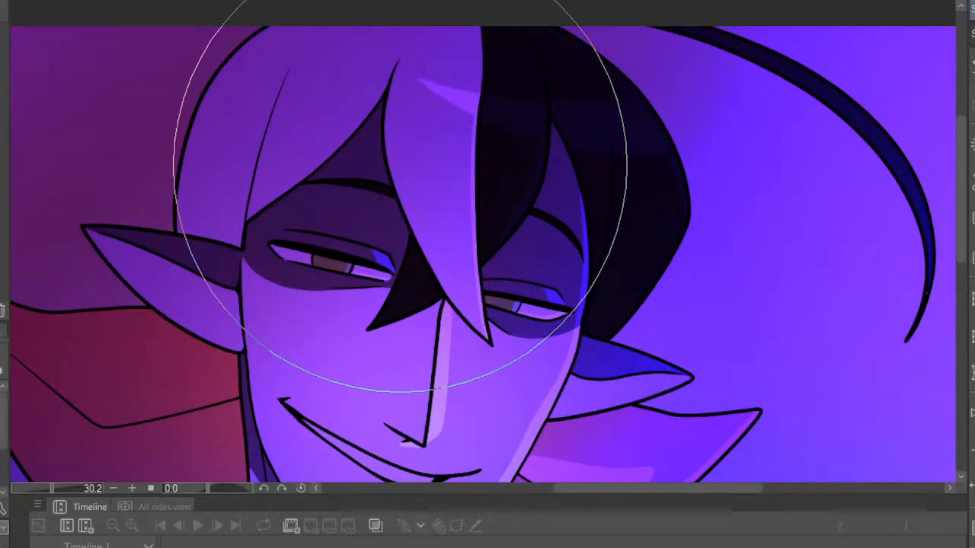
pyautogui.scroll(-5, 400, 166)
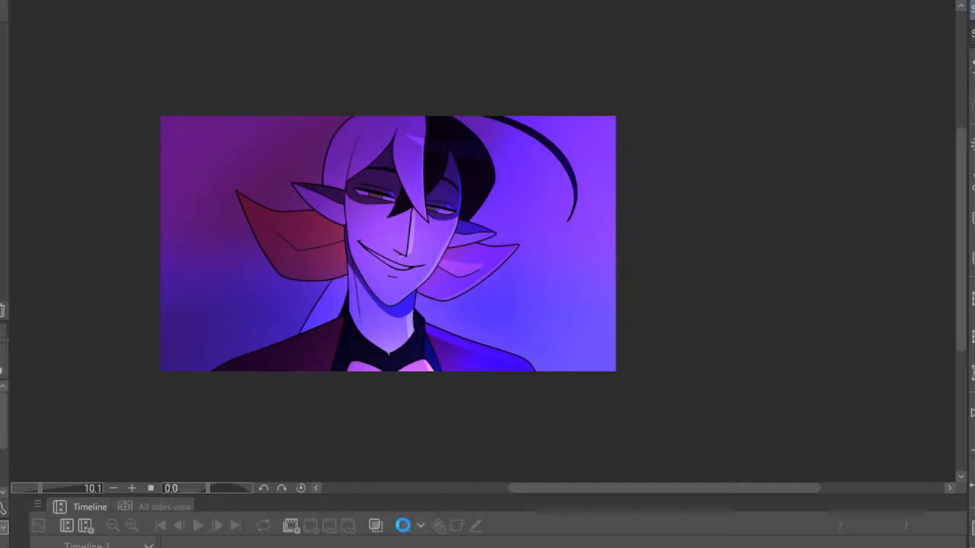
pyautogui.click(404, 526)
pyautogui.press('h')
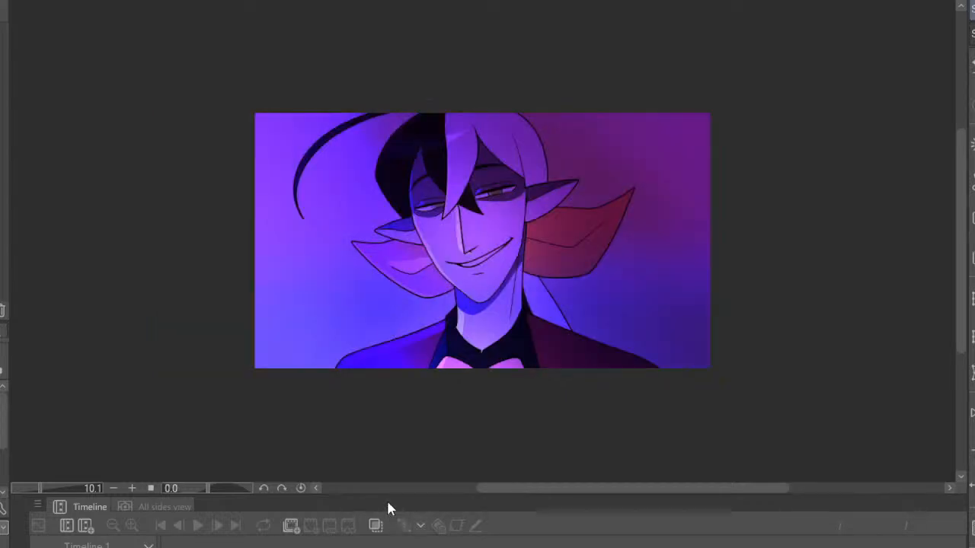
pyautogui.scroll(2, 568, 142)
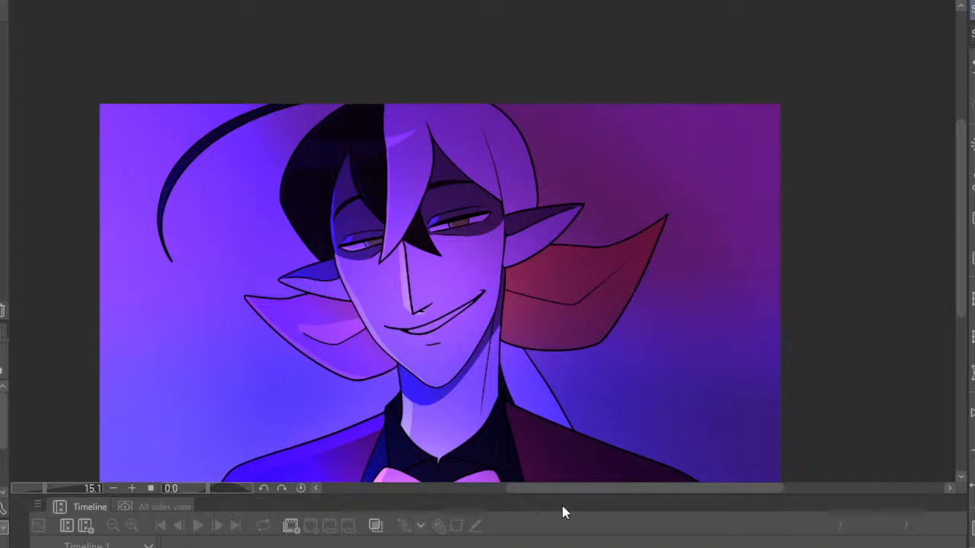
pyautogui.scroll(-2, 403, 87)
pyautogui.scroll(2, 696, 206)
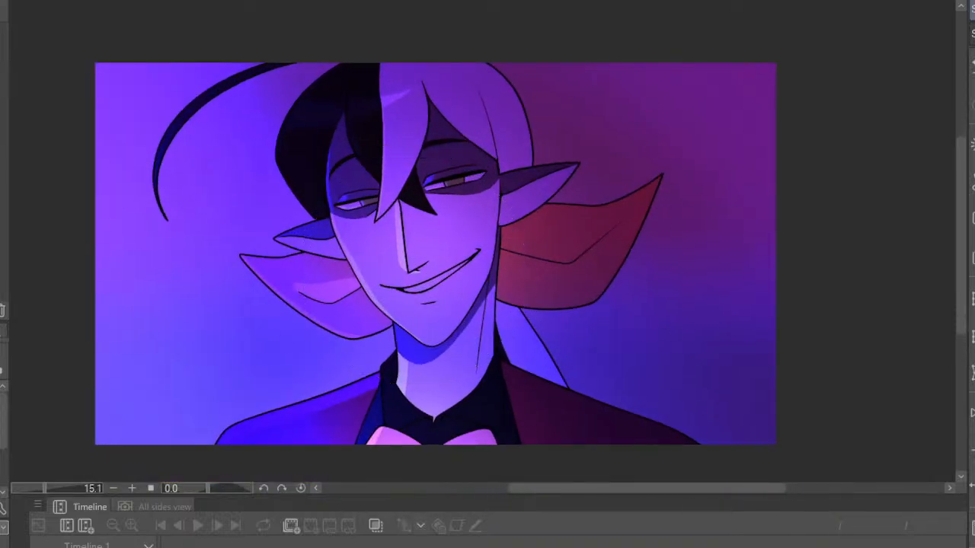
# Undo the magenta glow over the white-haired side, returning the background and face to blue-violet tones
pyautogui.hotkey('ctrl', 'z')
pyautogui.scroll(-3, 334, 67)
pyautogui.scroll(2, 263, 98)
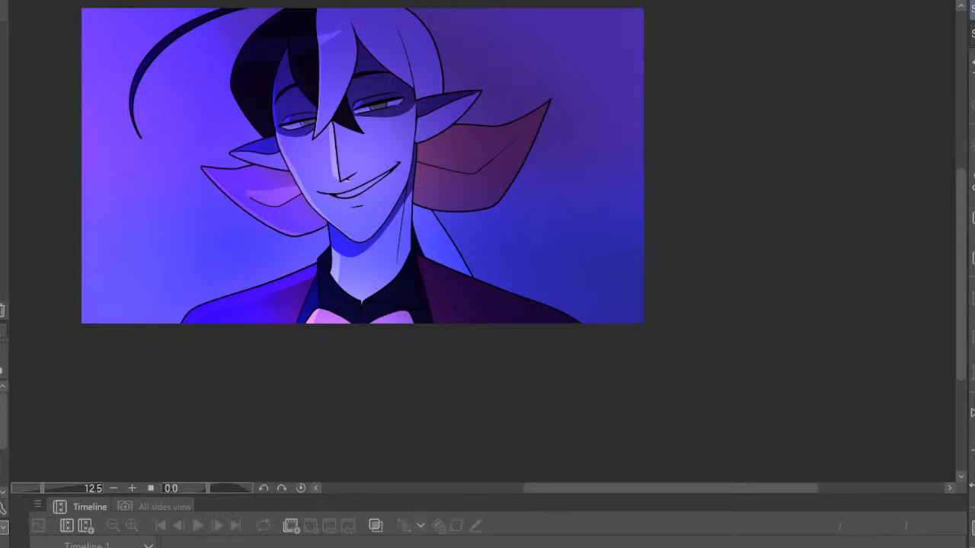
pyautogui.scroll(-2, 497, 202)
pyautogui.scroll(3, 617, 191)
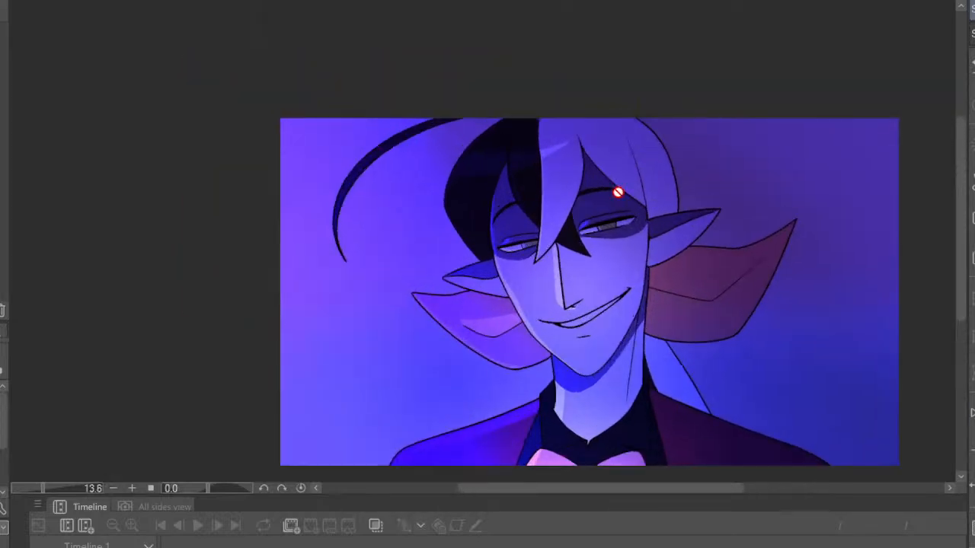
pyautogui.scroll(-2, 200, 81)
pyautogui.scroll(3, 433, 154)
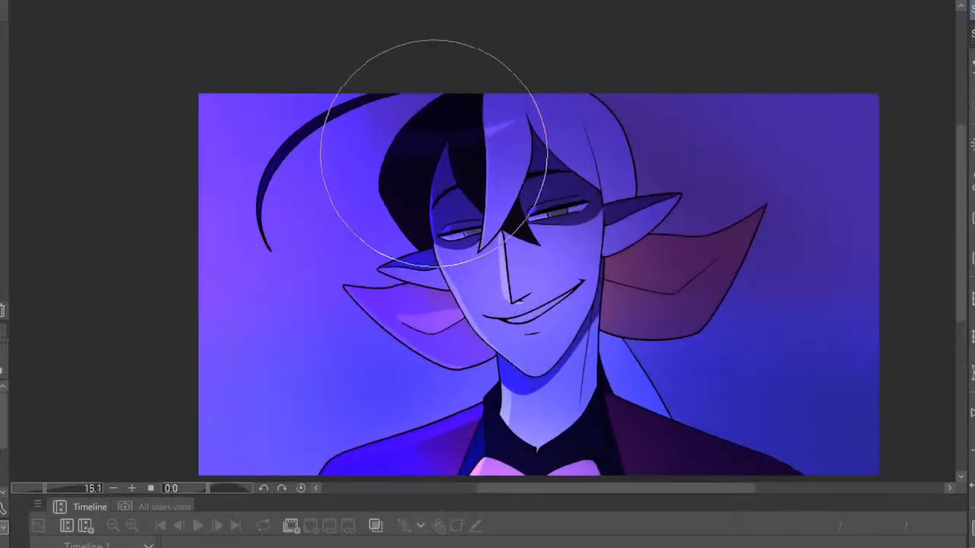
pyautogui.scroll(-3, 259, 122)
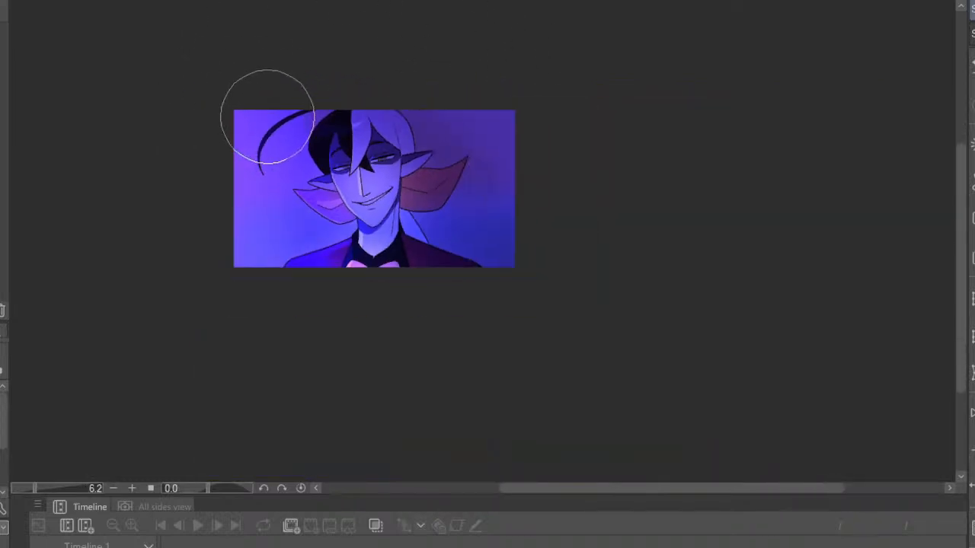
# Intensify the highlights on the dark hair, face edge, nose, neck, collar and bow tie to vivid blue and near-white
pyautogui.scroll(-1, 272, 120)
pyautogui.scroll(3, 274, 126)
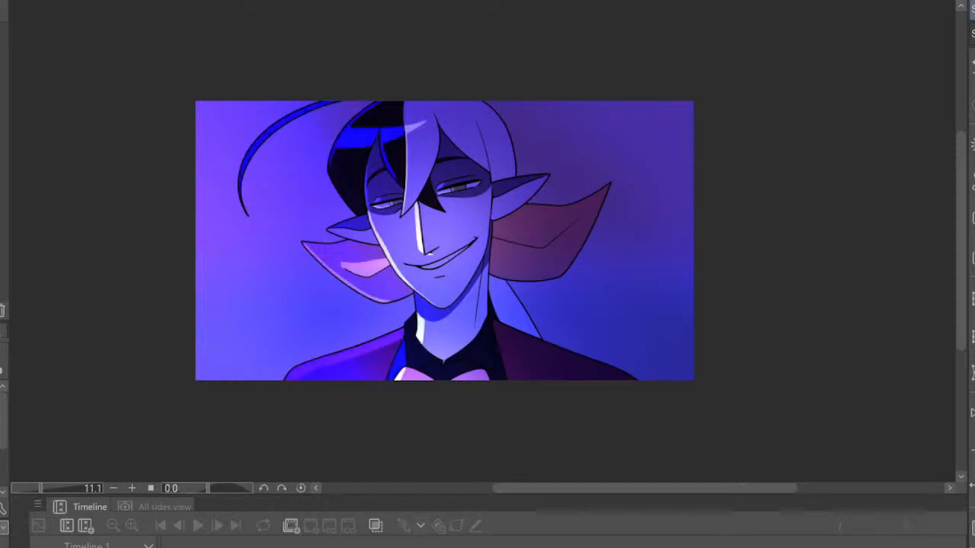
pyautogui.scroll(-3, 335, 40)
pyautogui.scroll(3, 463, 154)
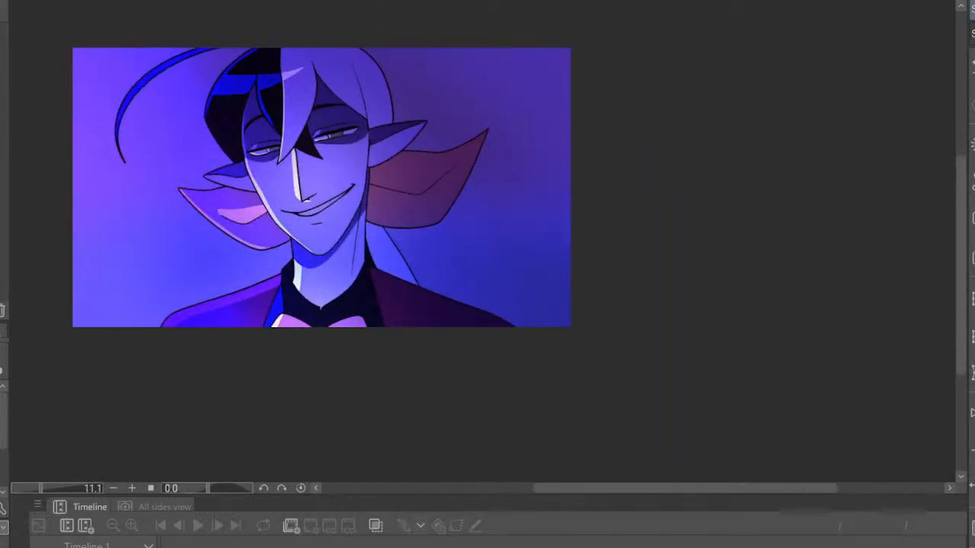
pyautogui.scroll(-1, 798, 222)
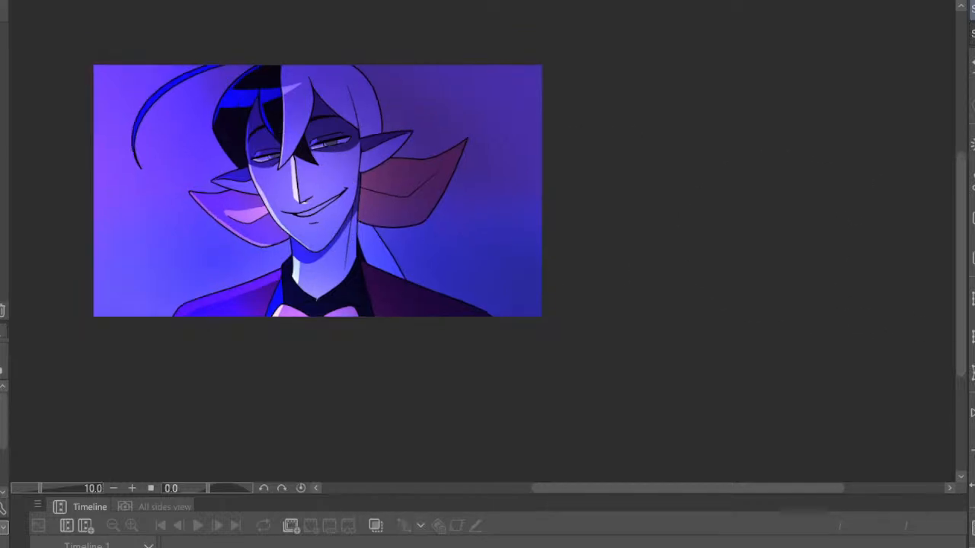
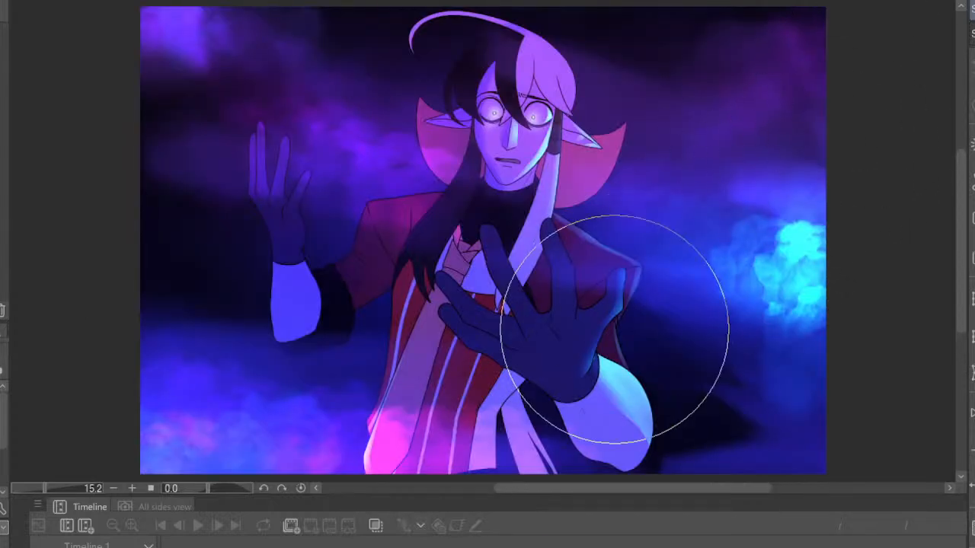
# Examine the cyan, blue and pink lighting in the smoky scene with the outstretched hand as a reference
pyautogui.scroll(-2, 601, 358)
pyautogui.scroll(5, 638, 354)
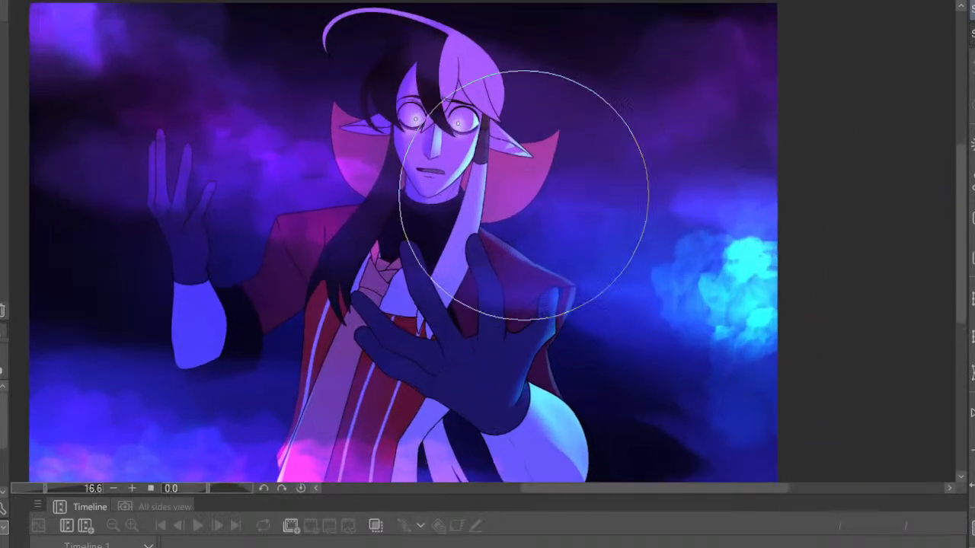
pyautogui.scroll(-4, 466, 264)
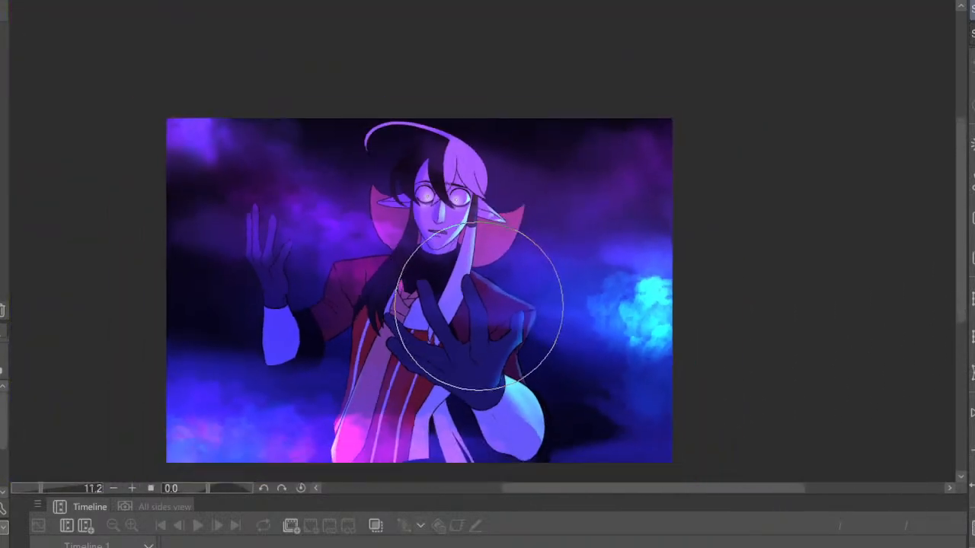
pyautogui.scroll(1, 411, 228)
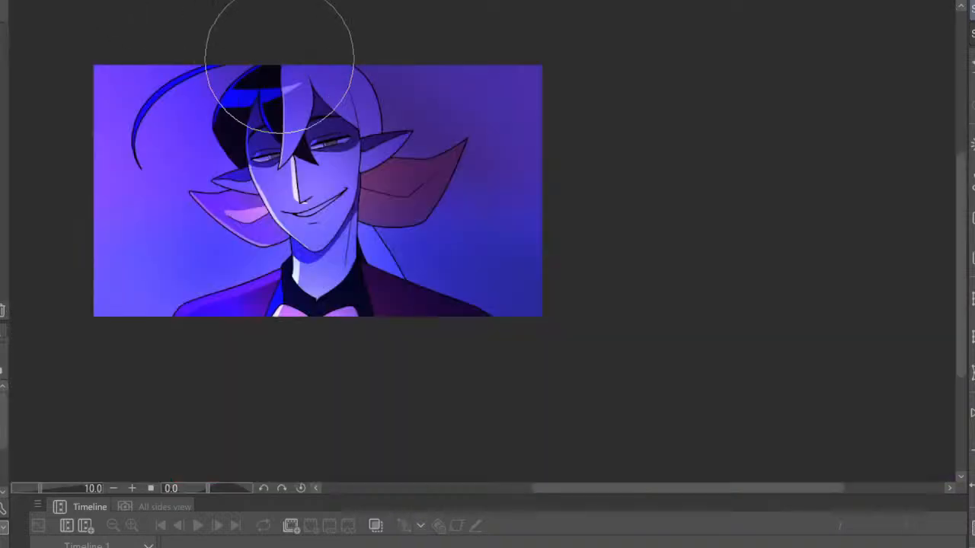
# Examine the portrait's brighter highlights against the blue-violet background at several magnifications
pyautogui.scroll(-3, 278, 57)
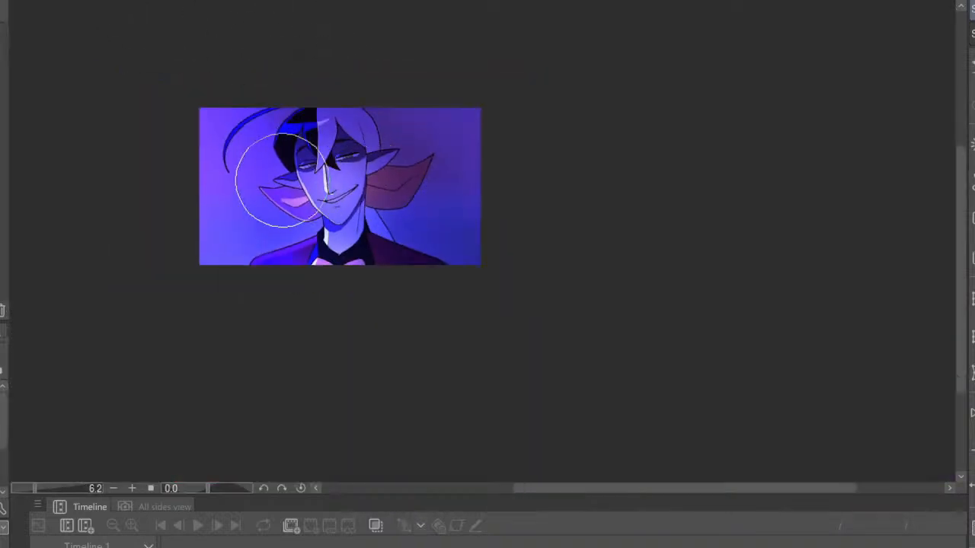
pyautogui.scroll(6, 283, 153)
pyautogui.scroll(-1, 365, 118)
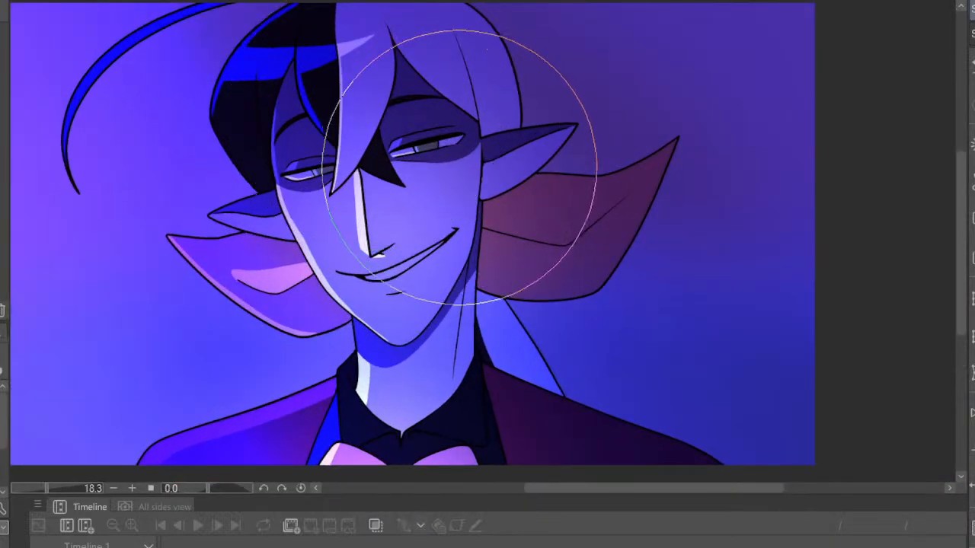
pyautogui.scroll(-3, 426, 191)
pyautogui.scroll(2, 457, 197)
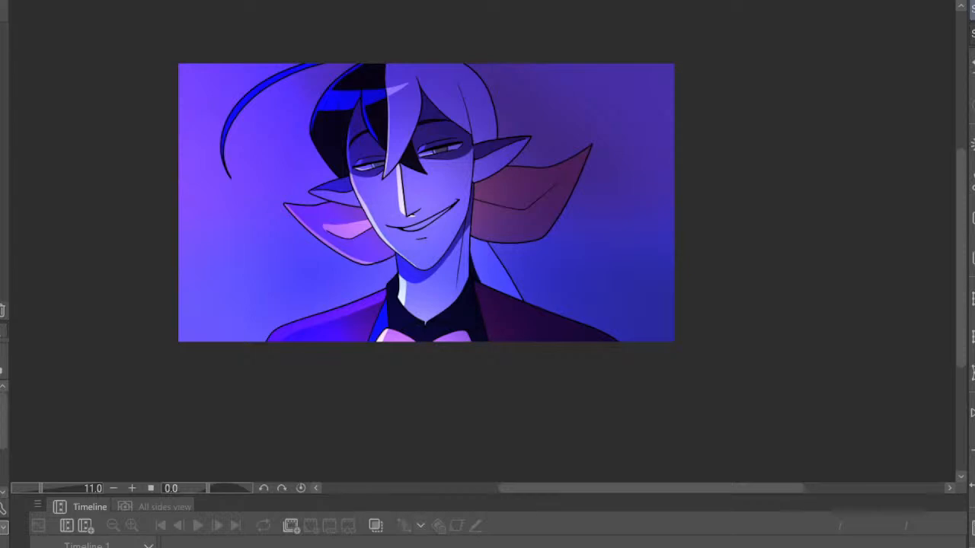
pyautogui.scroll(-1, 271, 175)
pyautogui.scroll(4, 305, 87)
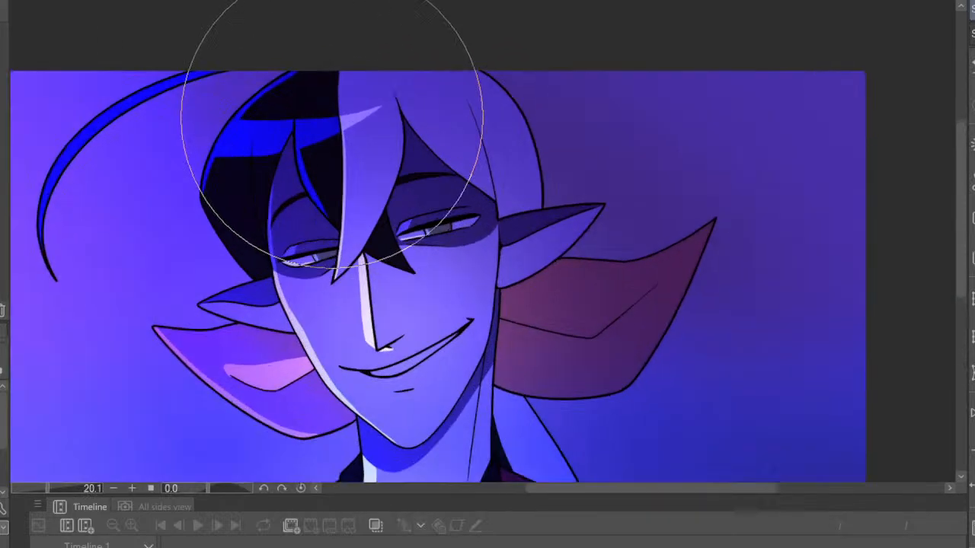
pyautogui.scroll(-3, 335, 128)
pyautogui.scroll(2, 359, 130)
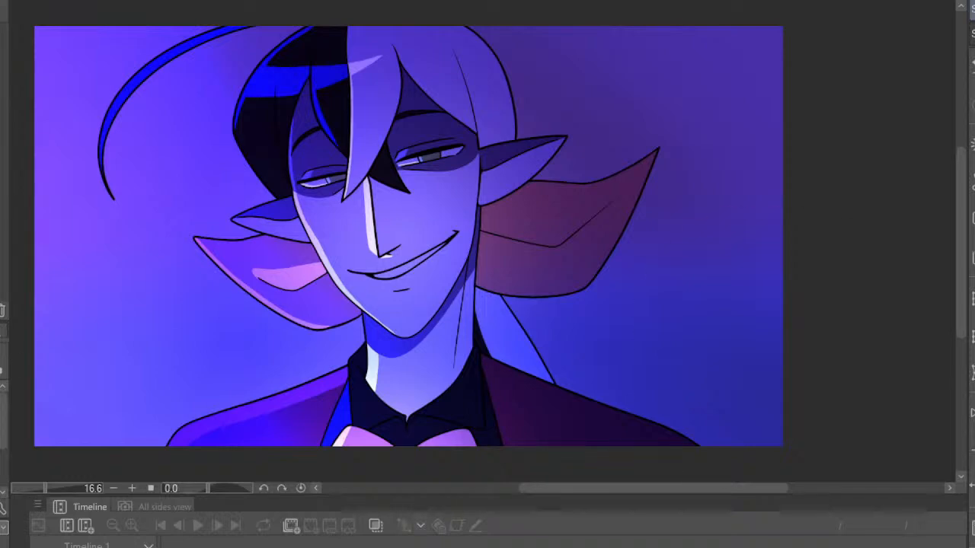
# Try airbrushing a strong cyan glow over the lower background on the dark-haired side, and undo it
pyautogui.moveTo(99, 190)
pyautogui.mouseDown()
pyautogui.moveTo(120, 185)
pyautogui.moveTo(262, 435)
pyautogui.moveTo(61, 228)
pyautogui.moveTo(161, 359)
pyautogui.moveTo(11, 159)
pyautogui.mouseUp()
pyautogui.scroll(-3, 259, 252)
pyautogui.scroll(2, 247, 335)
pyautogui.scroll(-4, 391, 305)
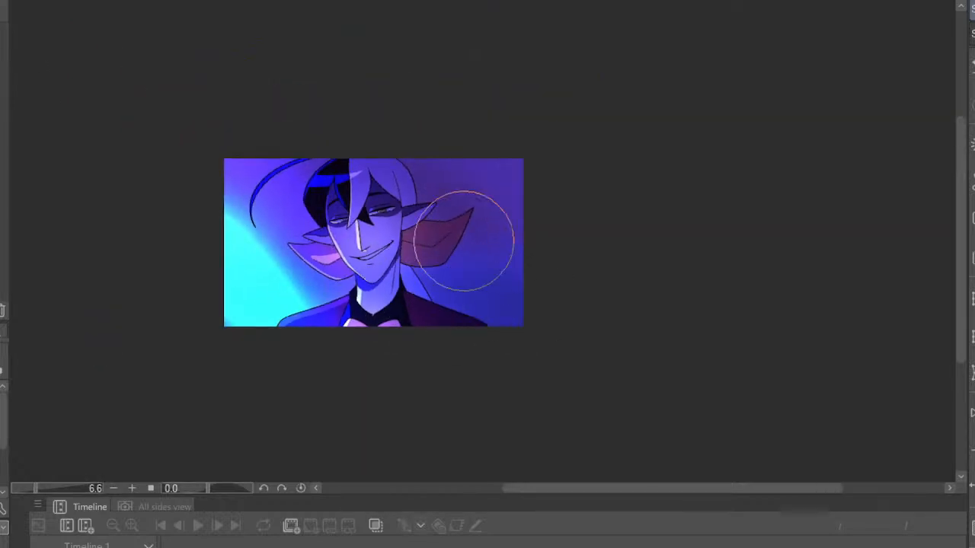
pyautogui.hotkey('ctrl', 'z')
pyautogui.hotkey('ctrl', 'z')
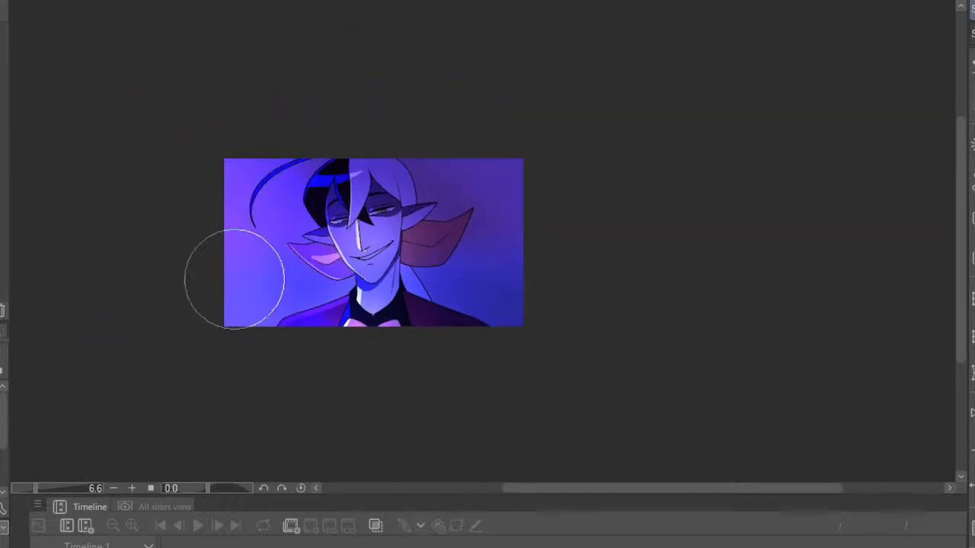
# Airbrush a soft light blue glow into the lower background corner on the dark-haired side, undoing the overly strong strokes
pyautogui.moveTo(224, 269)
pyautogui.mouseDown()
pyautogui.moveTo(269, 338)
pyautogui.moveTo(235, 342)
pyautogui.mouseUp()
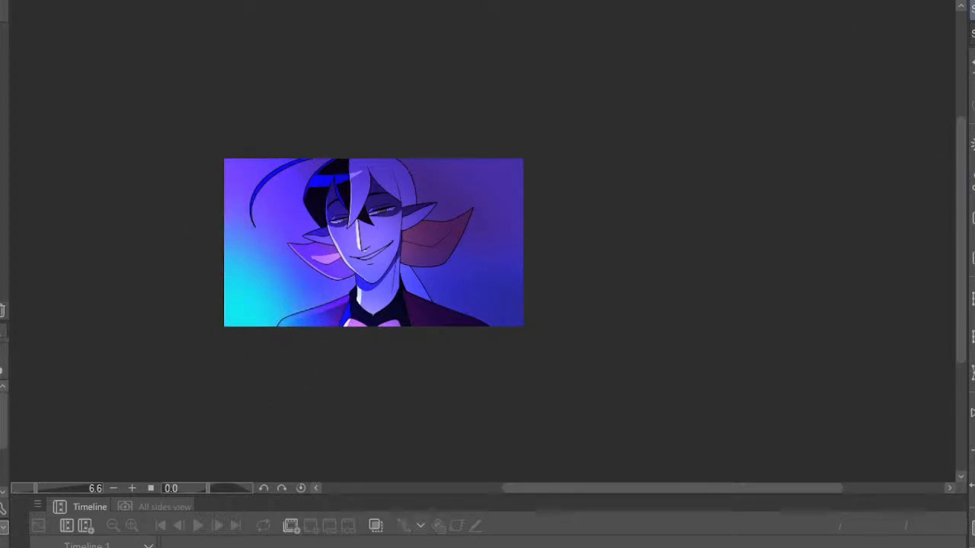
pyautogui.hotkey('ctrl', 'z')
pyautogui.hotkey('ctrl', 'z')
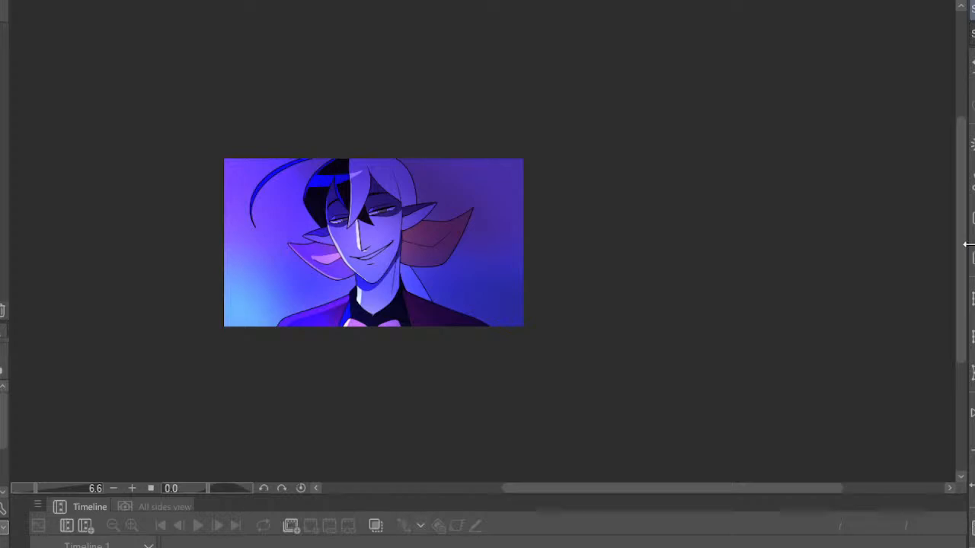
# Tint the highlight along the nose bridge pale cyan with a small brush
pyautogui.scroll(6, 305, 148)
pyautogui.scroll(5, 508, 305)
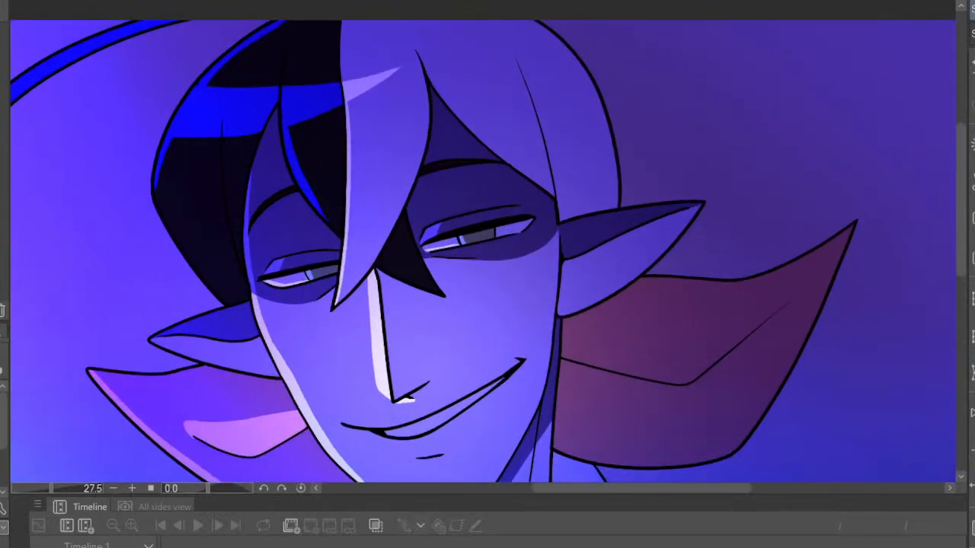
pyautogui.scroll(1, 477, 124)
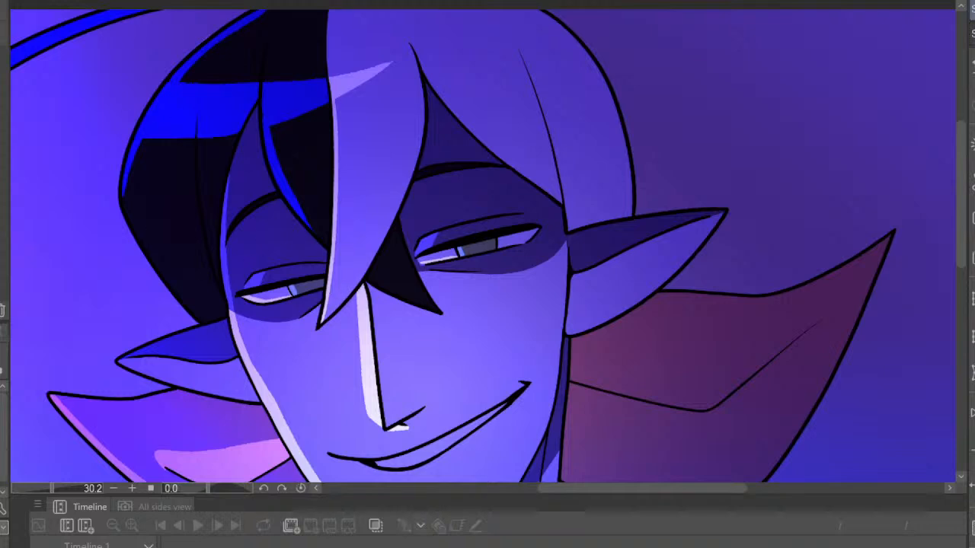
pyautogui.press('b')
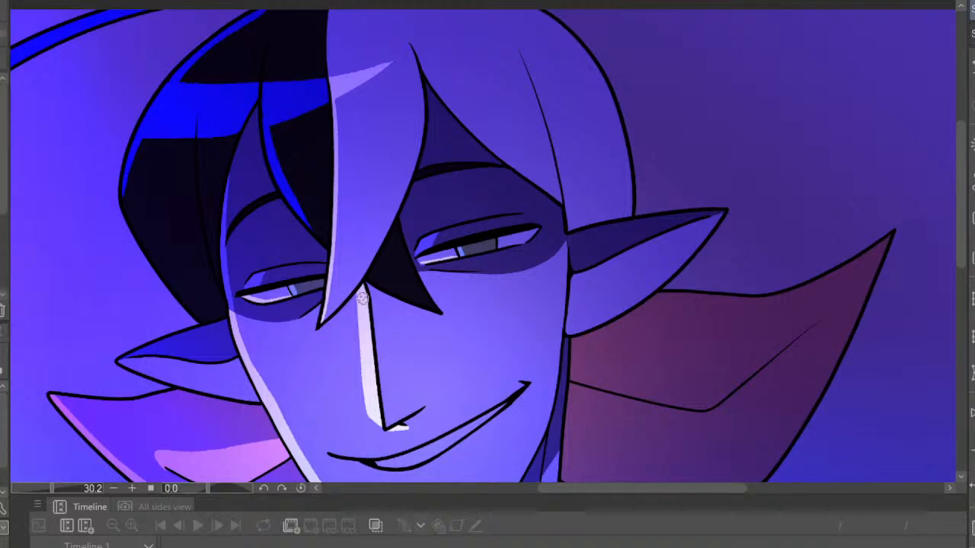
pyautogui.moveTo(363, 301)
pyautogui.mouseDown()
pyautogui.moveTo(373, 415)
pyautogui.moveTo(376, 379)
pyautogui.mouseUp()
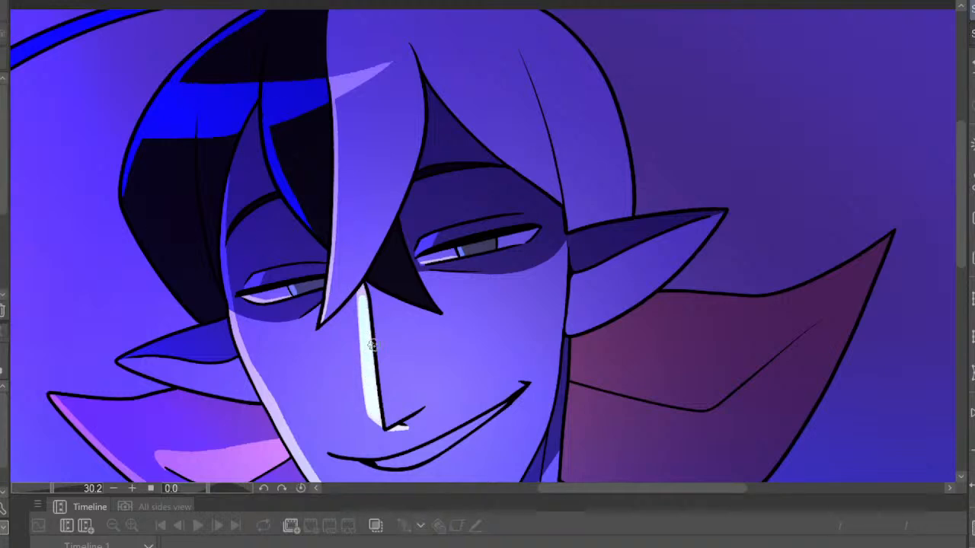
pyautogui.scroll(-5, 461, 328)
# Paint the rim highlight along the cheek and jaw on the dark-haired side in pale cyan
pyautogui.scroll(5, 460, 320)
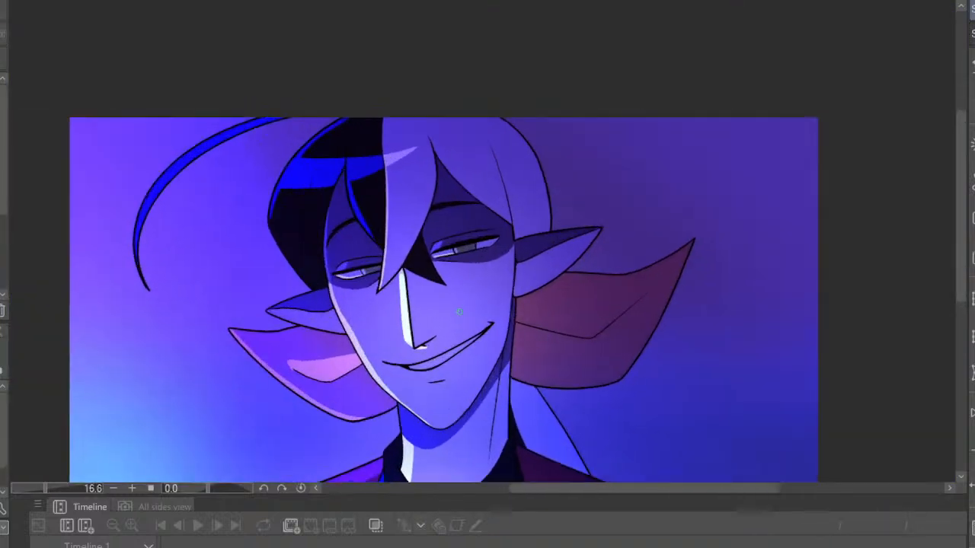
pyautogui.moveTo(204, 241)
pyautogui.mouseDown()
pyautogui.moveTo(267, 384)
pyautogui.moveTo(262, 376)
pyautogui.moveTo(340, 469)
pyautogui.mouseUp()
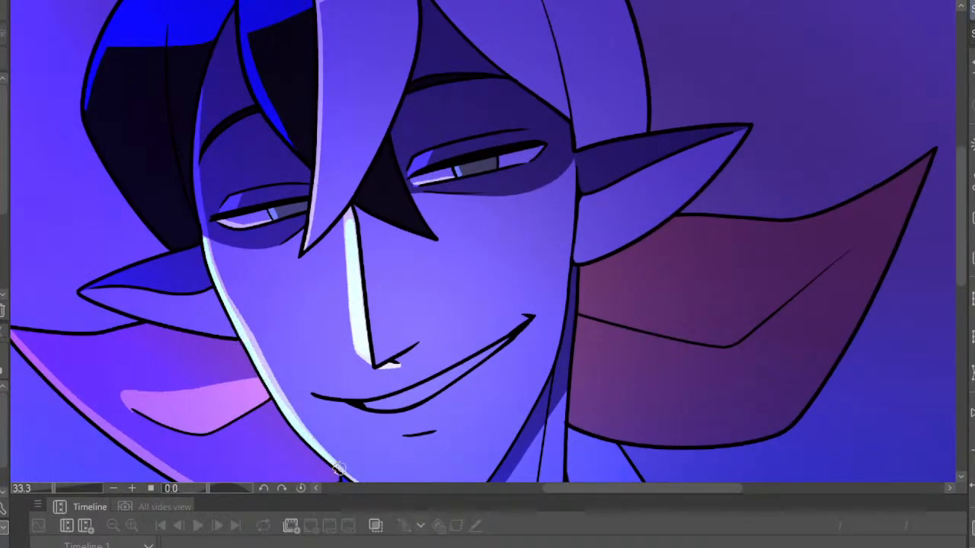
pyautogui.scroll(-5, 335, 259)
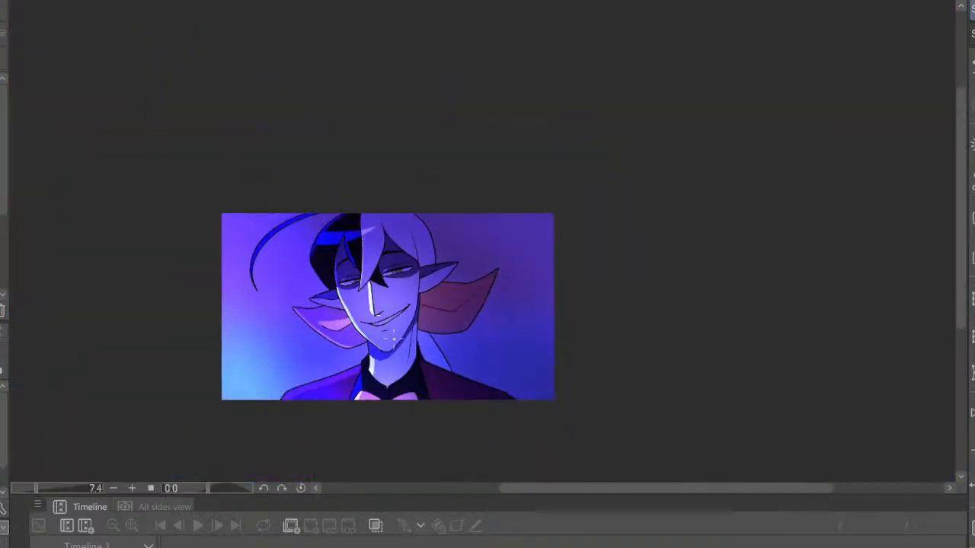
pyautogui.scroll(5, 391, 366)
pyautogui.moveTo(355, 323)
pyautogui.mouseDown()
pyautogui.moveTo(359, 385)
pyautogui.moveTo(350, 377)
pyautogui.moveTo(356, 331)
pyautogui.mouseUp()
pyautogui.scroll(-4, 408, 315)
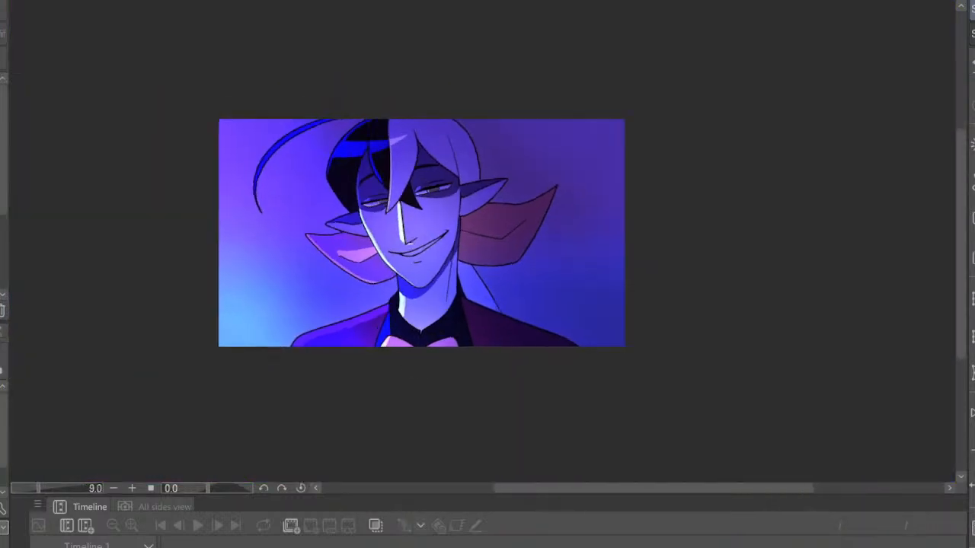
# Tint the neck highlight pale cyan and add light blue accents on the eye and upper face edge of the dark-haired side
pyautogui.scroll(5, 467, 409)
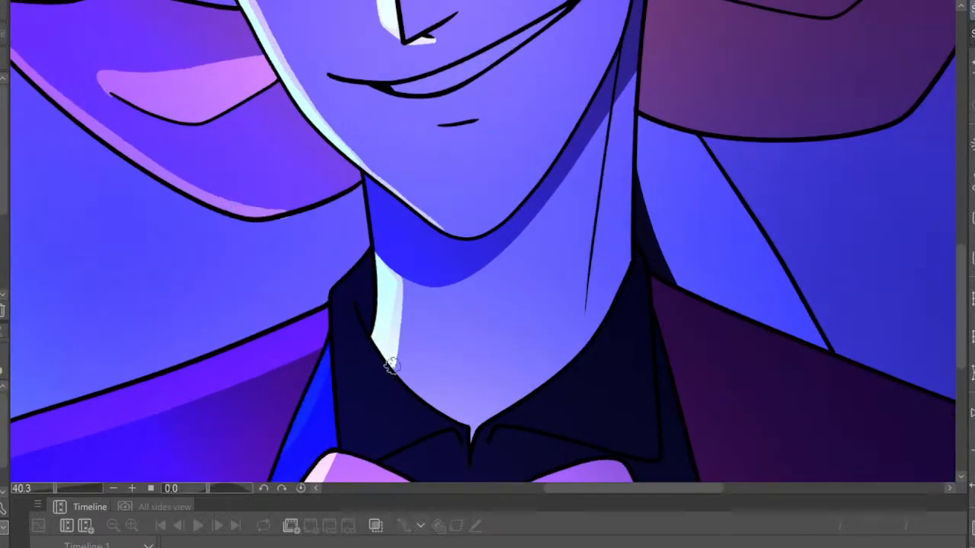
pyautogui.scroll(-5, 390, 365)
pyautogui.scroll(4, 259, 50)
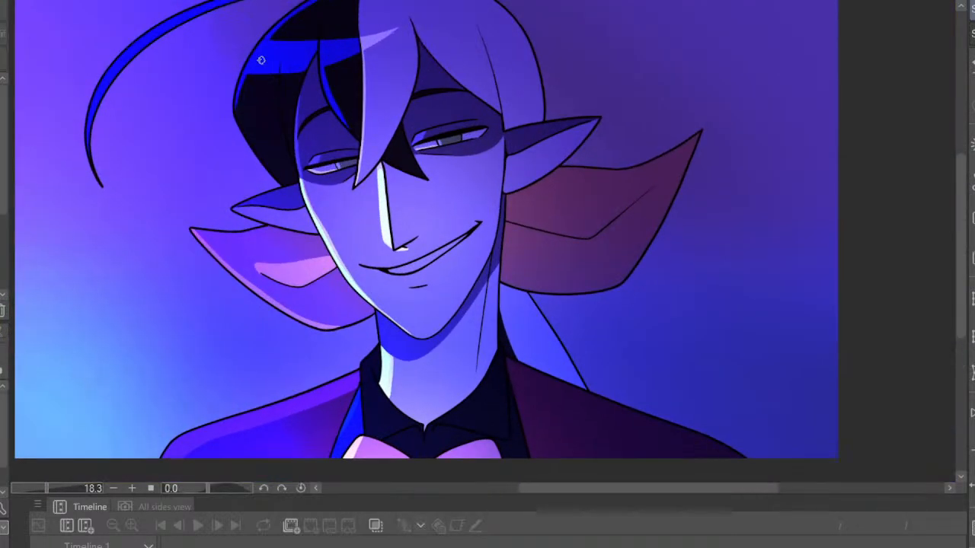
pyautogui.moveTo(364, 244); pyautogui.dragTo(355, 256)
pyautogui.moveTo(338, 288); pyautogui.dragTo(328, 162)
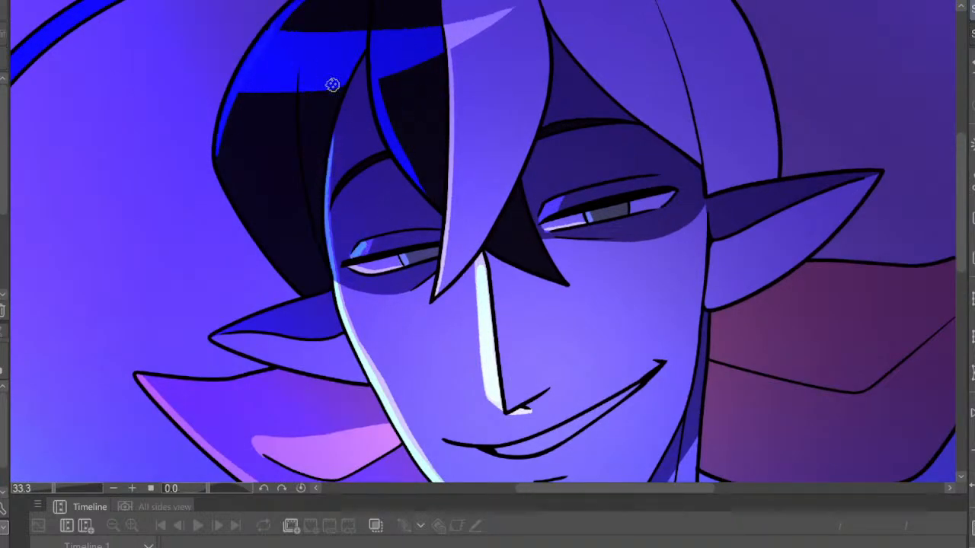
pyautogui.scroll(-2, 357, 156)
pyautogui.scroll(-3, 357, 156)
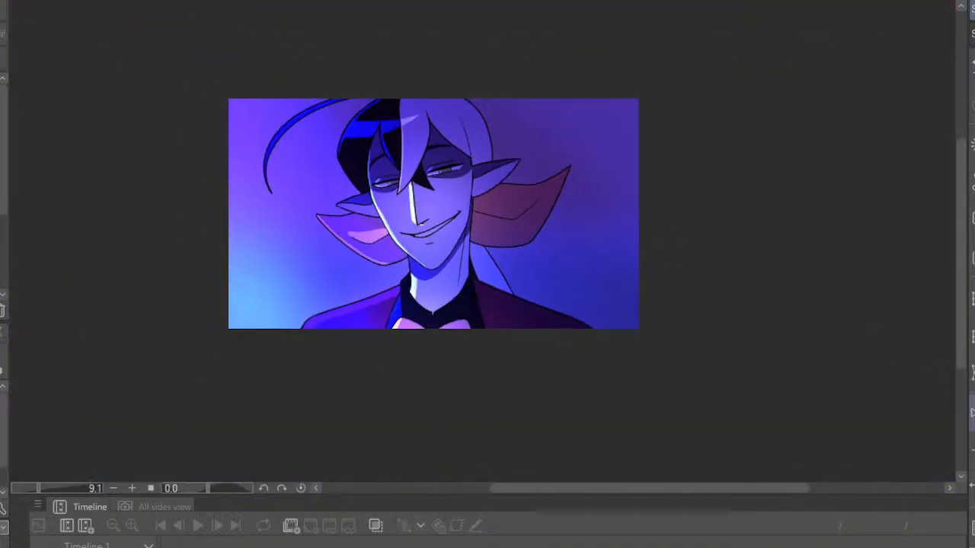
# Paint the inner highlight of the ear fin on the dark-haired side pale cyan, mirroring the canvas while working
pyautogui.press('h')
pyautogui.scroll(6, 656, 221)
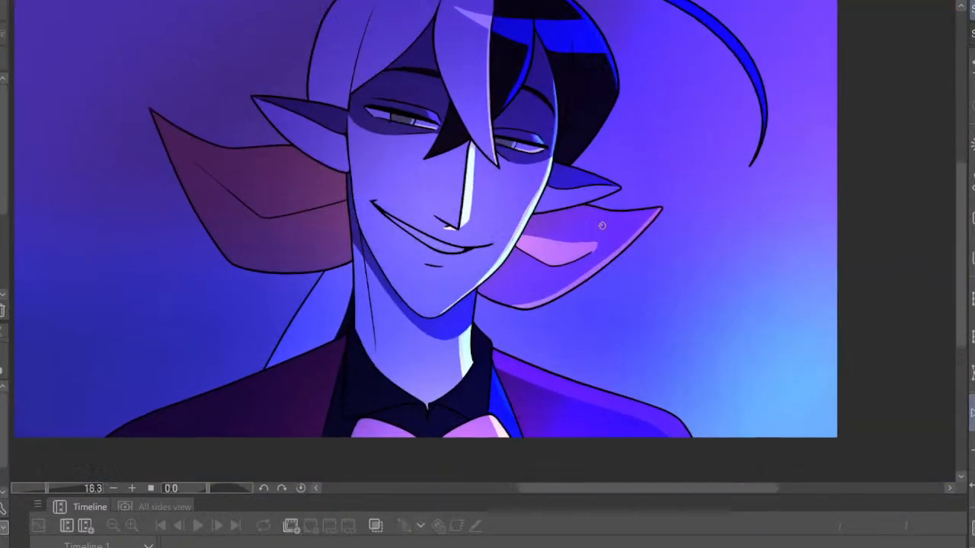
pyautogui.moveTo(465, 329)
pyautogui.mouseDown()
pyautogui.moveTo(595, 277)
pyautogui.moveTo(506, 326)
pyautogui.mouseUp()
pyautogui.moveTo(436, 329)
pyautogui.mouseDown()
pyautogui.moveTo(577, 278)
pyautogui.moveTo(435, 323)
pyautogui.moveTo(598, 276)
pyautogui.mouseUp()
pyautogui.scroll(-6, 607, 231)
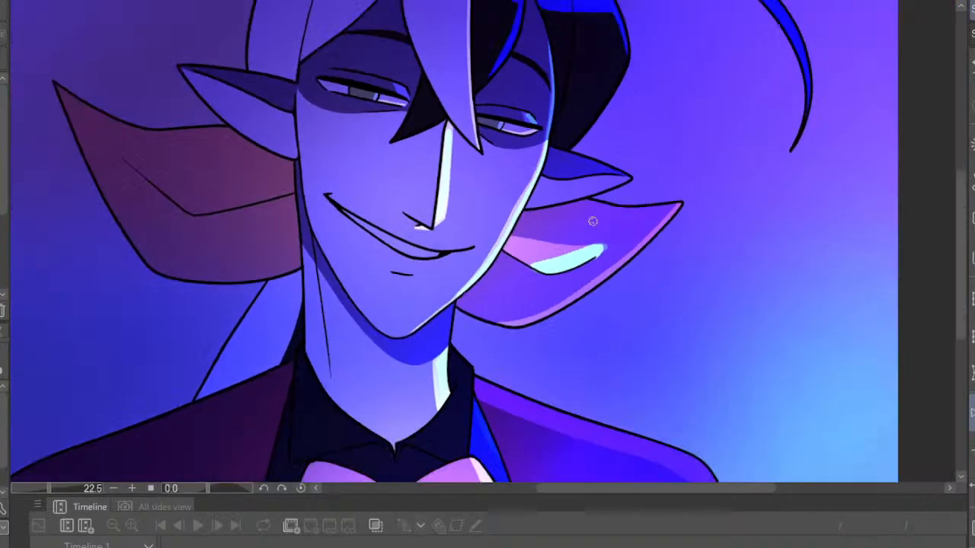
pyautogui.click(972, 412)
# Paint a pale cyan rim highlight along the lower outer edge of the fin on the dark-haired side
pyautogui.scroll(3, 612, 274)
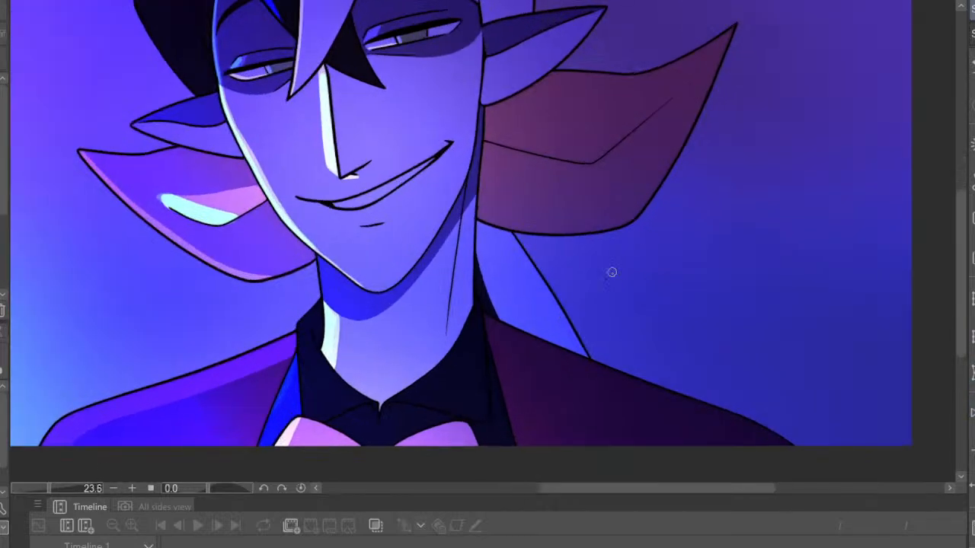
pyautogui.scroll(3, 170, 167)
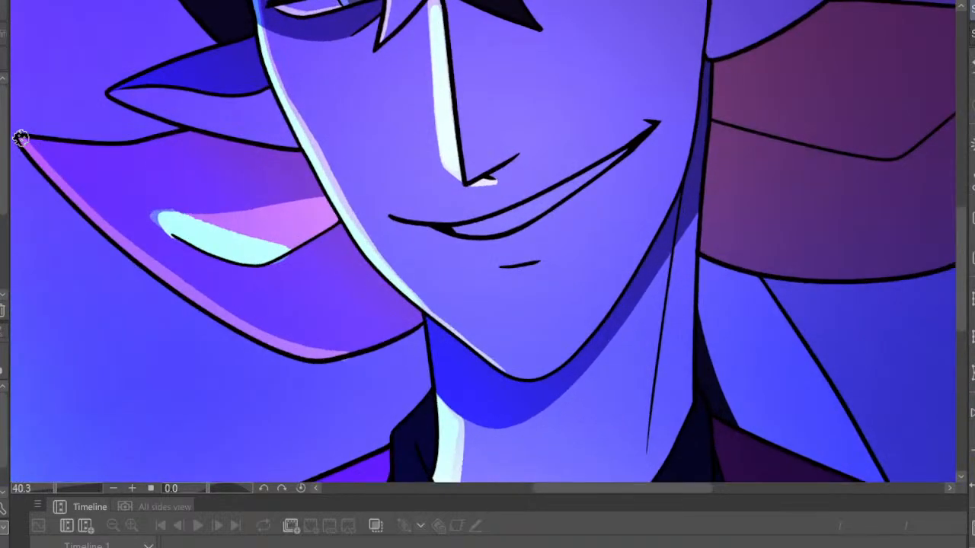
pyautogui.moveTo(21, 141)
pyautogui.mouseDown()
pyautogui.moveTo(97, 224)
pyautogui.moveTo(200, 307)
pyautogui.moveTo(269, 342)
pyautogui.moveTo(344, 355)
pyautogui.mouseUp()
pyautogui.scroll(-8, 385, 329)
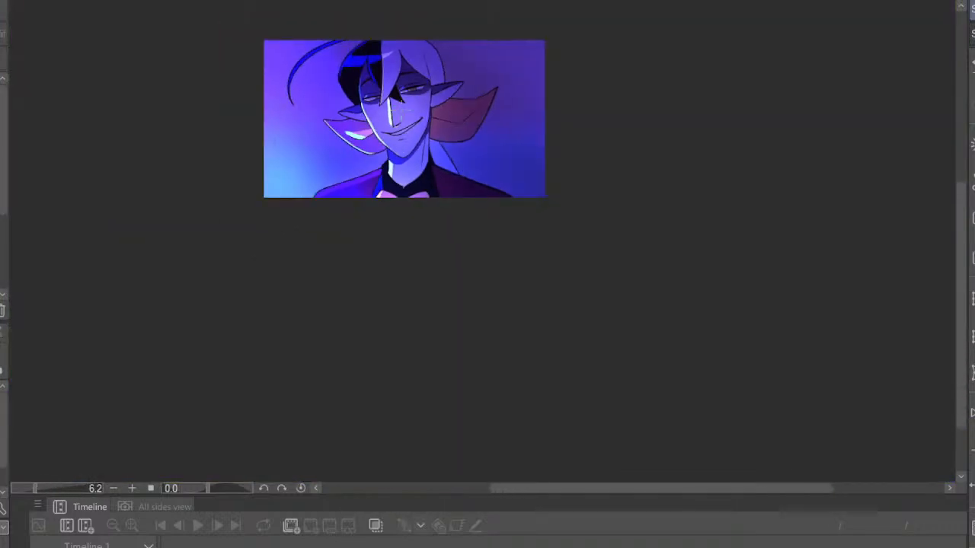
# Examine the antenna, the dark hair and the overall lighting balance in normal and mirrored views
pyautogui.scroll(6, 323, 62)
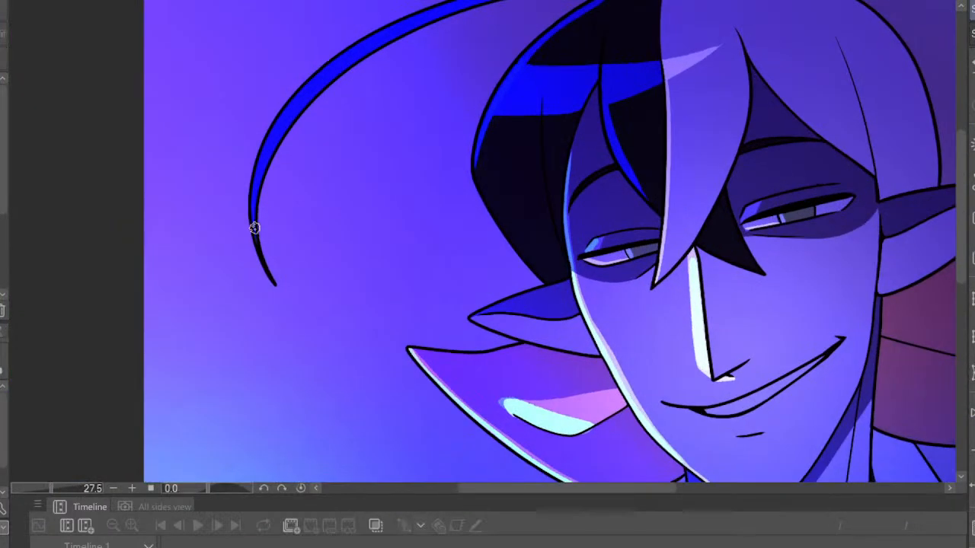
pyautogui.scroll(-6, 500, 7)
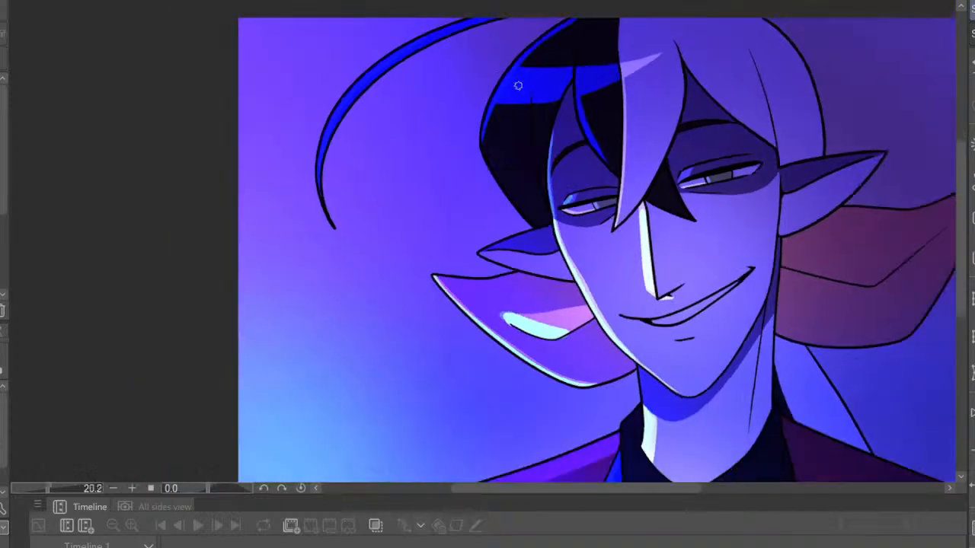
pyautogui.scroll(1, 545, 70)
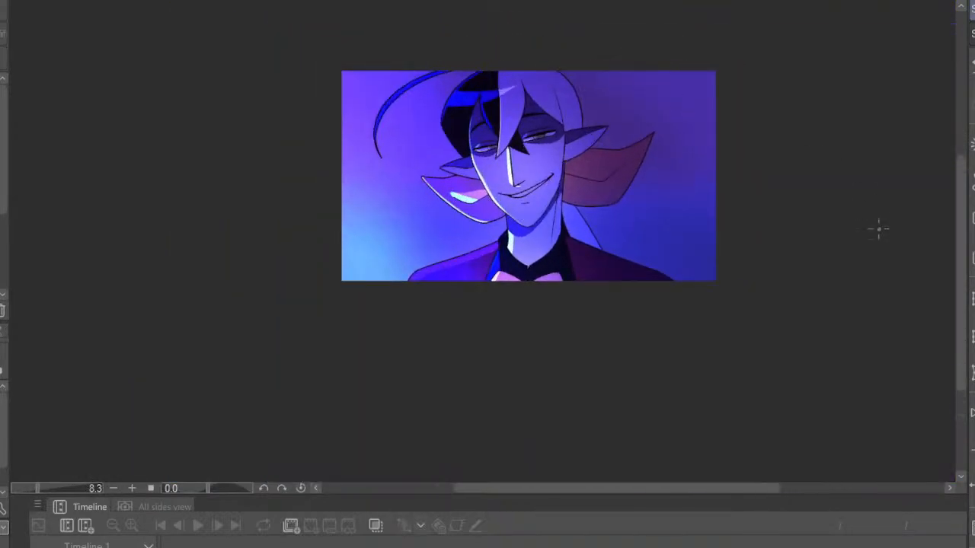
pyautogui.click(971, 450)
pyautogui.click(971, 412)
pyautogui.click(972, 450)
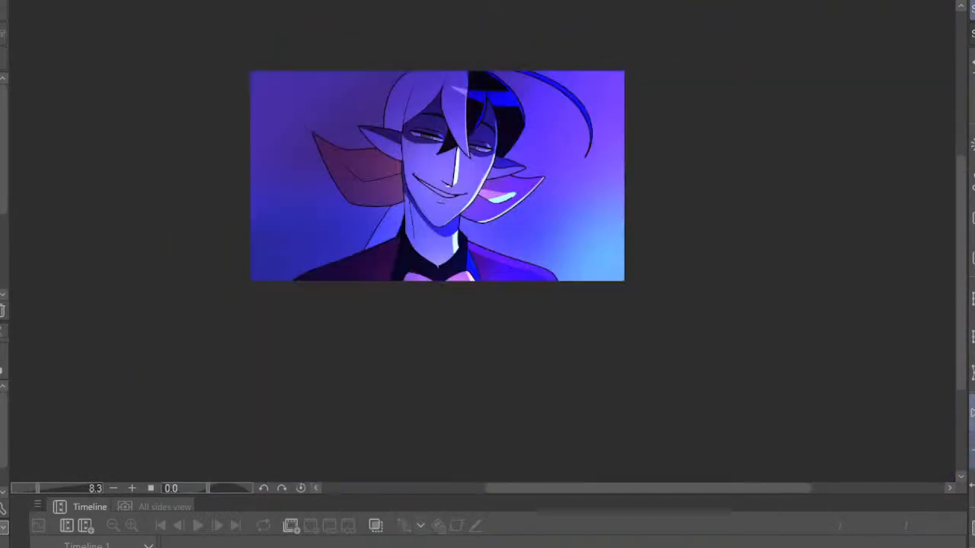
pyautogui.scroll(3, 422, 72)
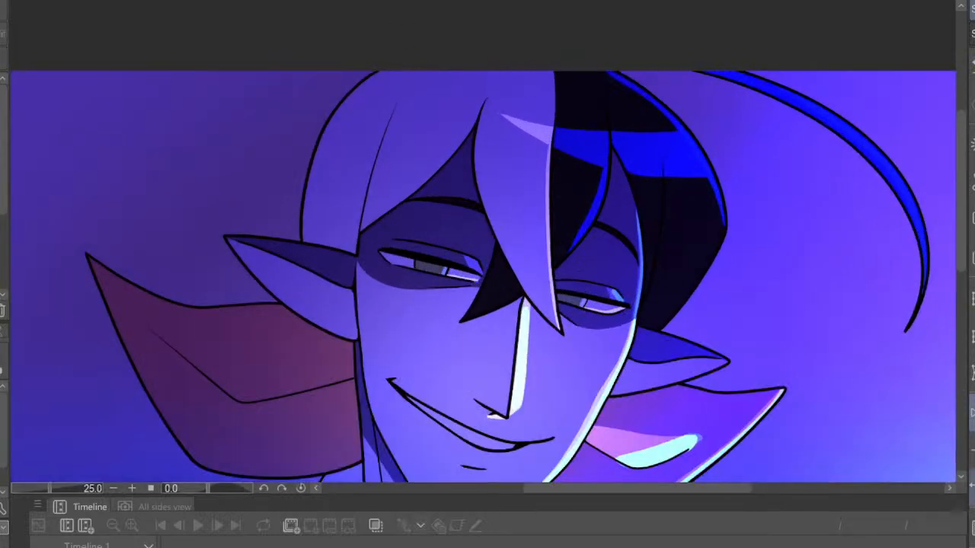
pyautogui.click(972, 412)
pyautogui.scroll(-2, 533, 108)
pyautogui.scroll(-2, 509, 96)
# Try painting a light blue rim highlight along the outer edge of the white hair
pyautogui.scroll(5, 506, 91)
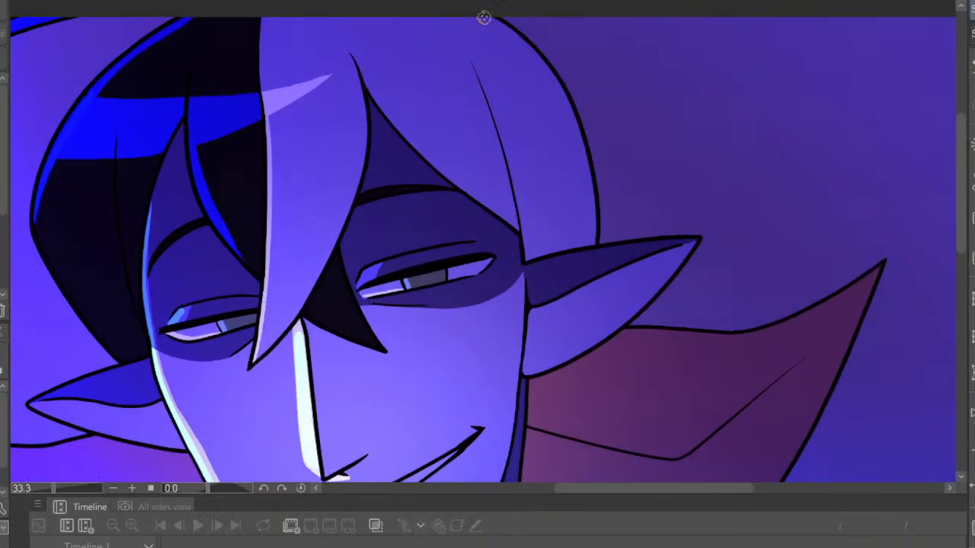
pyautogui.moveTo(484, 17)
pyautogui.mouseDown()
pyautogui.moveTo(544, 67)
pyautogui.moveTo(574, 119)
pyautogui.moveTo(593, 248)
pyautogui.mouseUp()
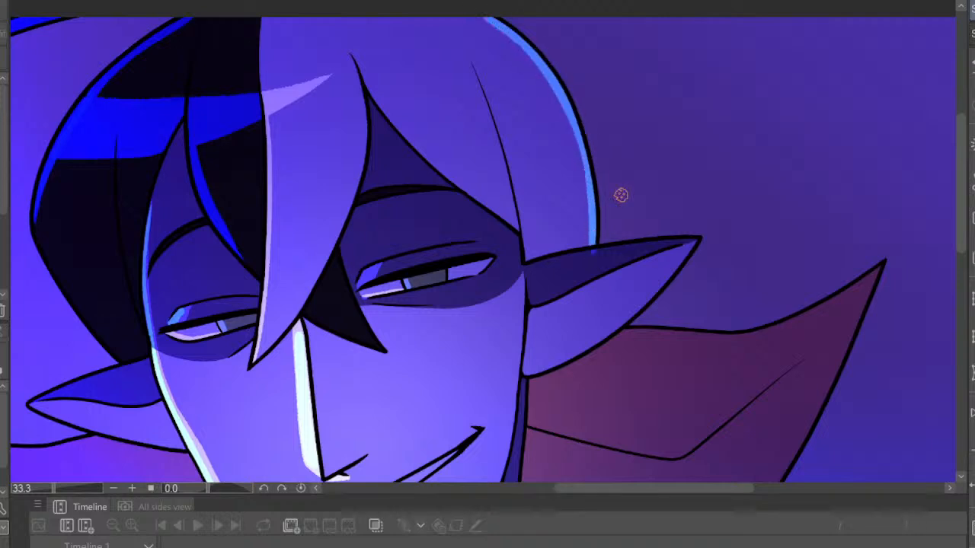
pyautogui.scroll(-5, 621, 194)
pyautogui.scroll(3, 550, 115)
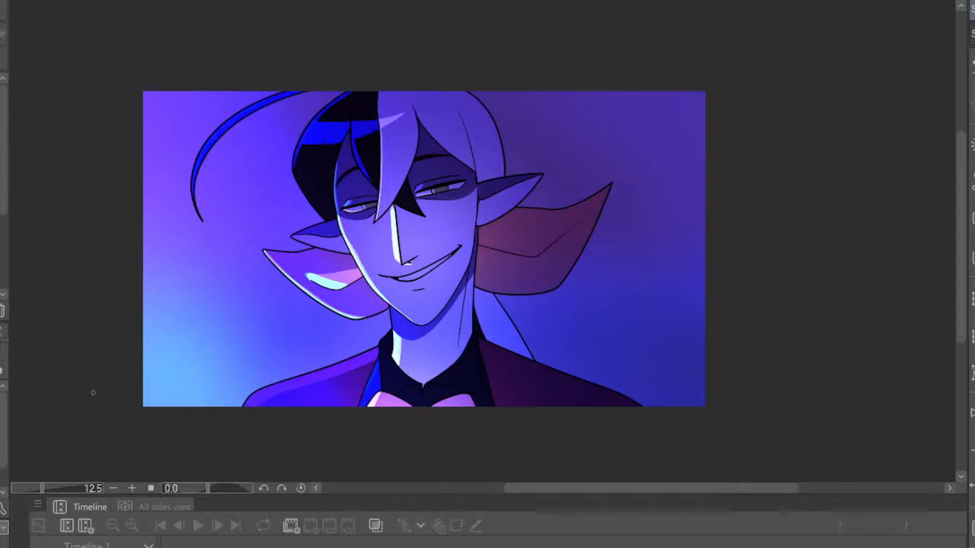
pyautogui.scroll(3, 488, 95)
pyautogui.scroll(1, 460, 64)
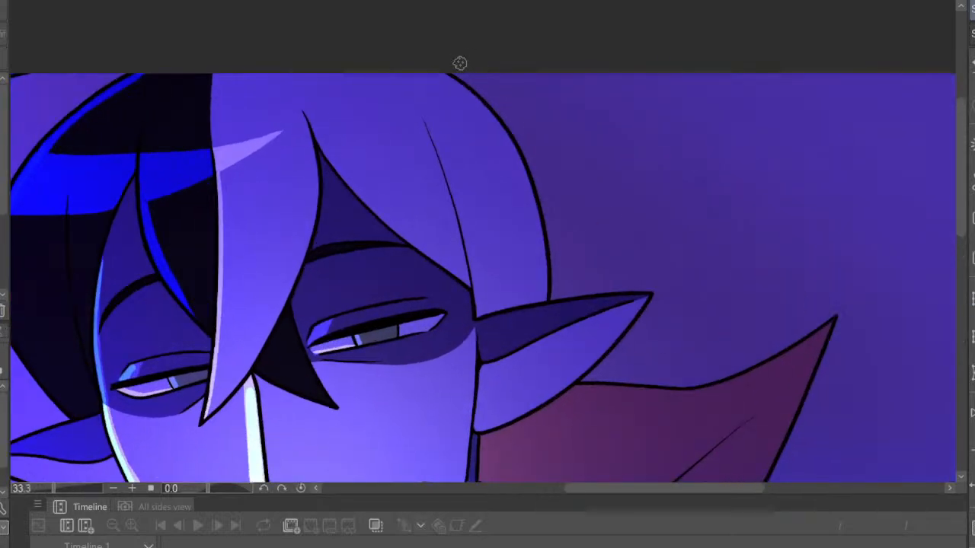
# Try a bright pink rim highlight along the outer edge of the white hair, and undo it
pyautogui.moveTo(437, 78)
pyautogui.mouseDown()
pyautogui.moveTo(529, 195)
pyautogui.moveTo(544, 287)
pyautogui.mouseUp()
pyautogui.hotkey('ctrl', 'z')
pyautogui.moveTo(442, 78)
pyautogui.mouseDown()
pyautogui.moveTo(503, 137)
pyautogui.moveTo(532, 197)
pyautogui.moveTo(551, 279)
pyautogui.mouseUp()
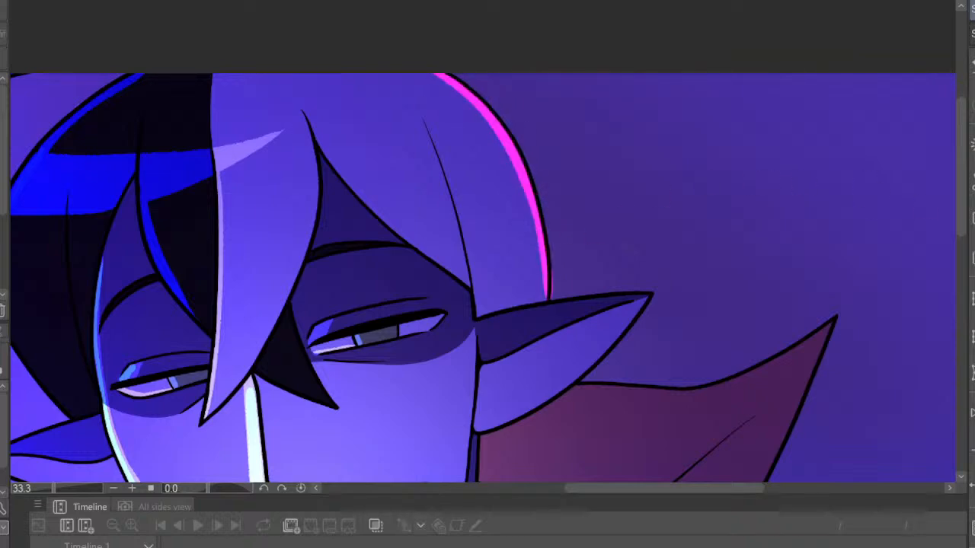
pyautogui.scroll(-1, 735, 282)
pyautogui.hotkey('ctrl', 'z')
pyautogui.hotkey('ctrl', 'z')
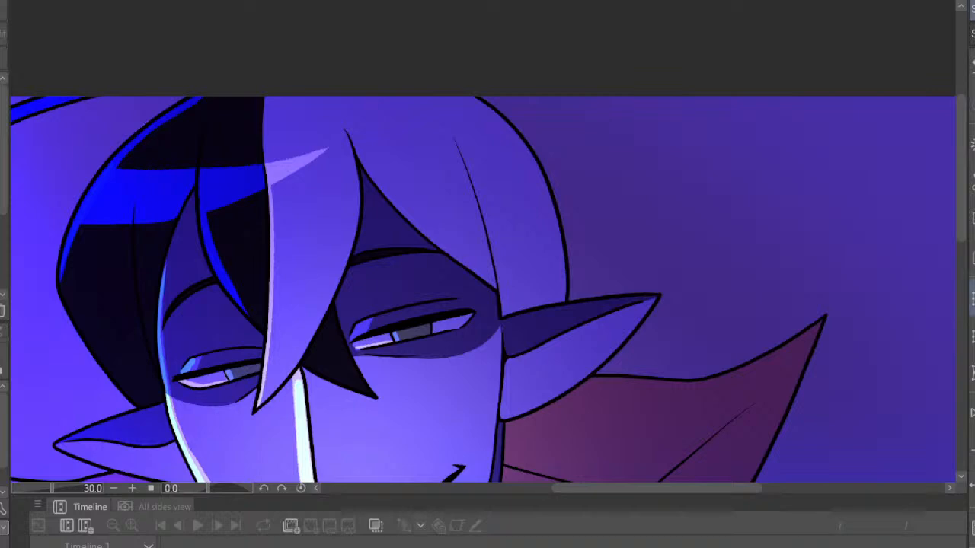
# Paint a pale teal rim along the white hair's outer edge and a muted tan rim along the reddish fin's upper edge
pyautogui.scroll(1, 654, 102)
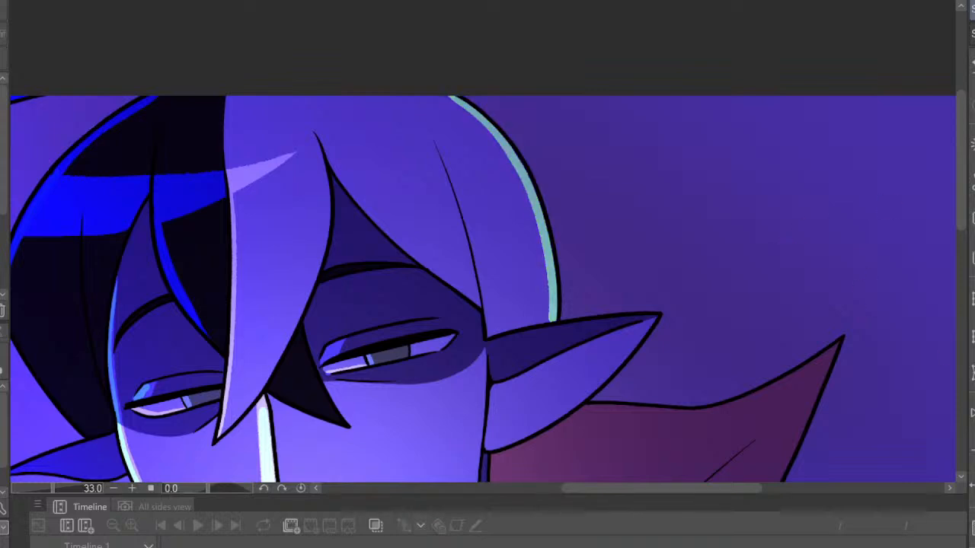
pyautogui.scroll(-4, 519, 158)
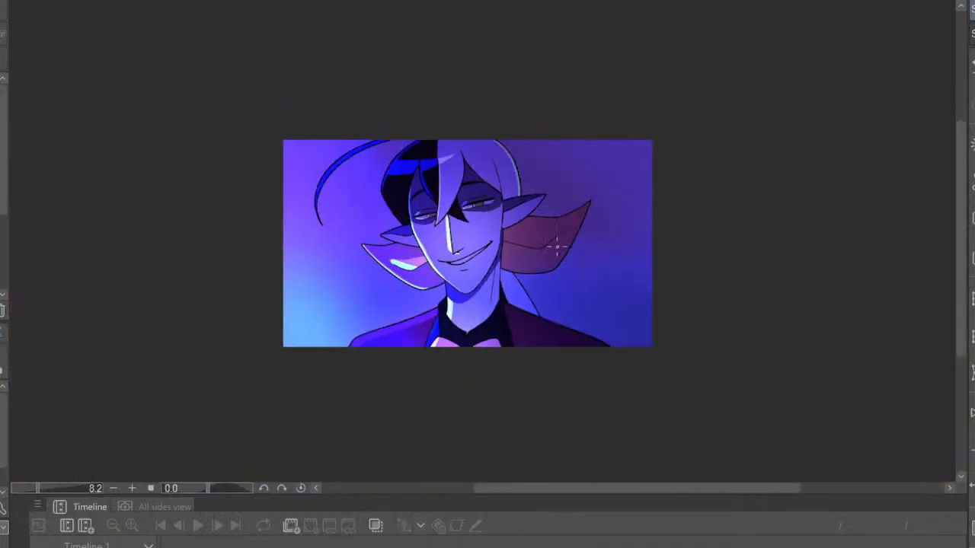
pyautogui.scroll(1, 517, 201)
pyautogui.scroll(4, 563, 232)
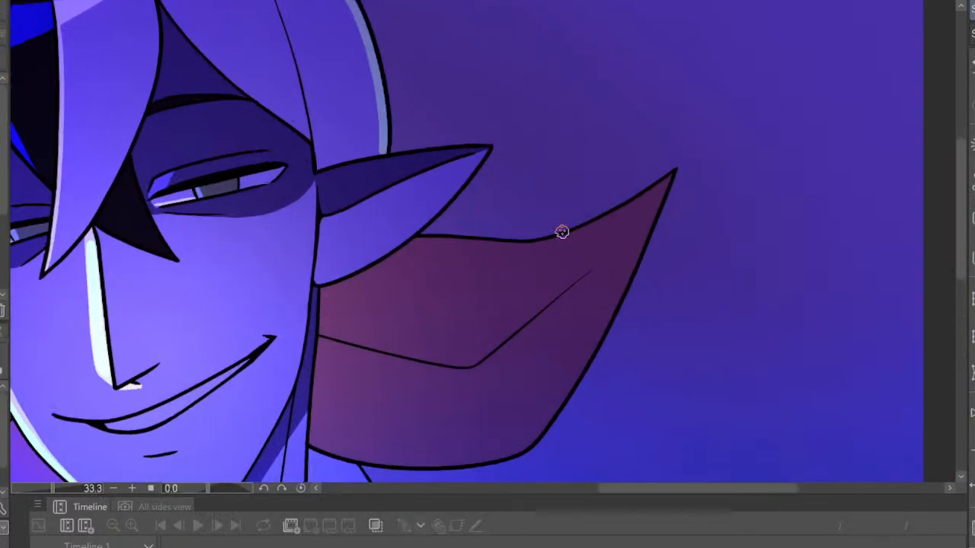
pyautogui.moveTo(409, 240)
pyautogui.mouseDown()
pyautogui.moveTo(580, 241)
pyautogui.moveTo(638, 215)
pyautogui.moveTo(672, 182)
pyautogui.mouseUp()
pyautogui.moveTo(566, 239)
pyautogui.mouseDown()
pyautogui.moveTo(629, 210)
pyautogui.moveTo(671, 176)
pyautogui.moveTo(621, 218)
pyautogui.moveTo(573, 236)
pyautogui.moveTo(444, 244)
pyautogui.mouseUp()
pyautogui.scroll(-5, 681, 253)
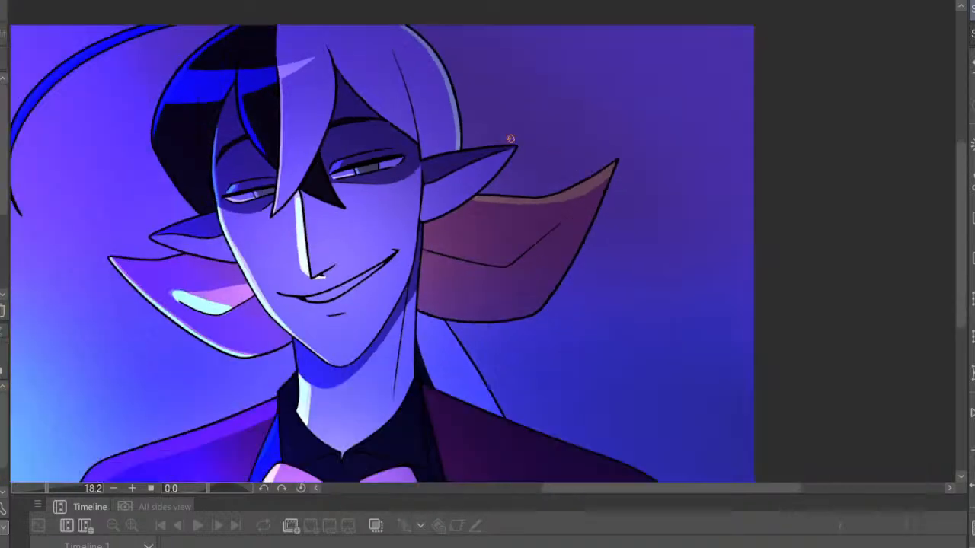
# Paint a light blue rim highlight along the outer edge of the hair lock behind the neck, working in mirrored view
pyautogui.press('h')
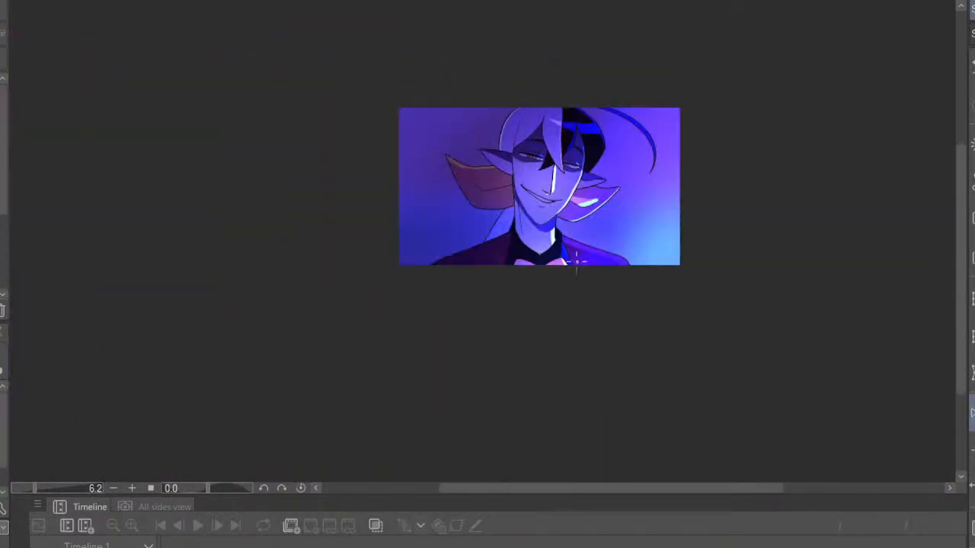
pyautogui.scroll(4, 535, 203)
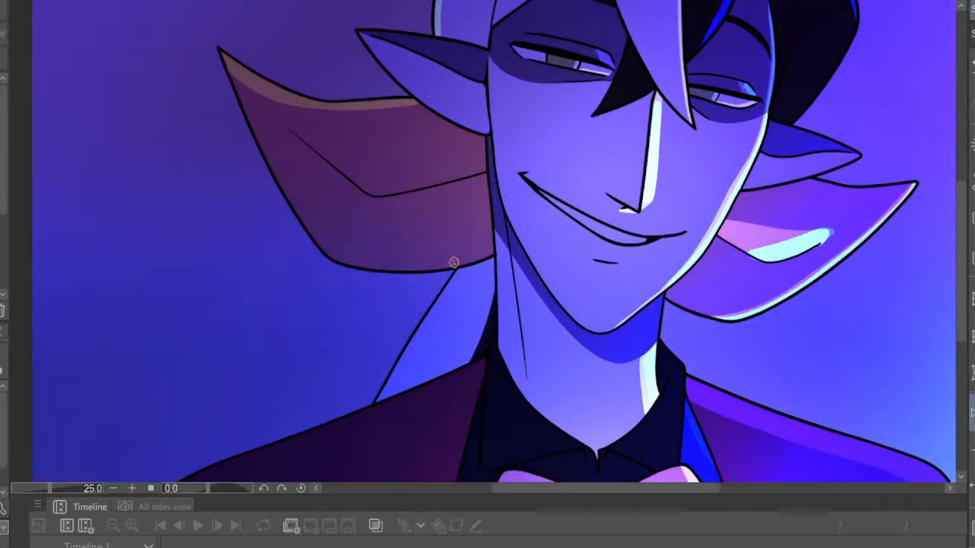
pyautogui.moveTo(462, 266)
pyautogui.mouseDown()
pyautogui.moveTo(391, 381)
pyautogui.moveTo(459, 280)
pyautogui.mouseUp()
pyautogui.hotkey('ctrl', 'z')
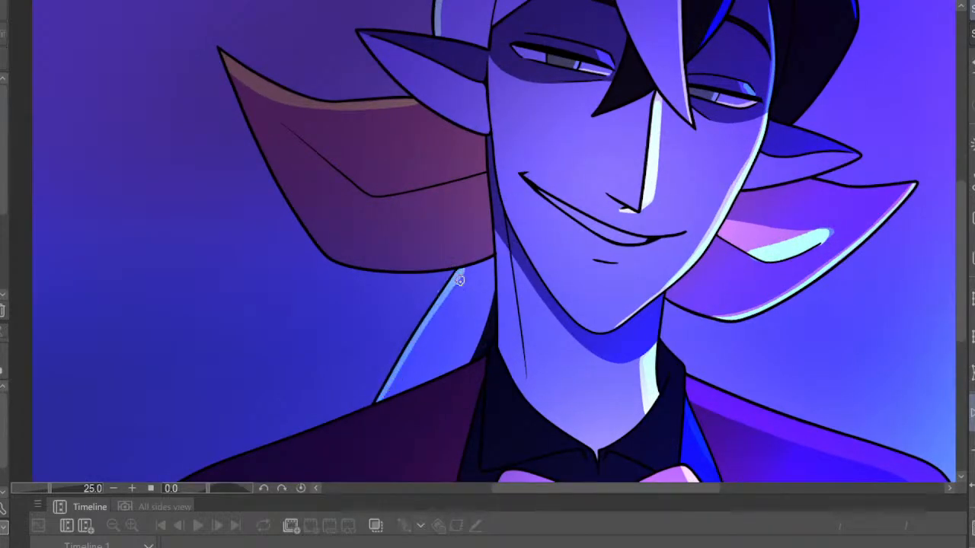
pyautogui.scroll(-14, 496, 275)
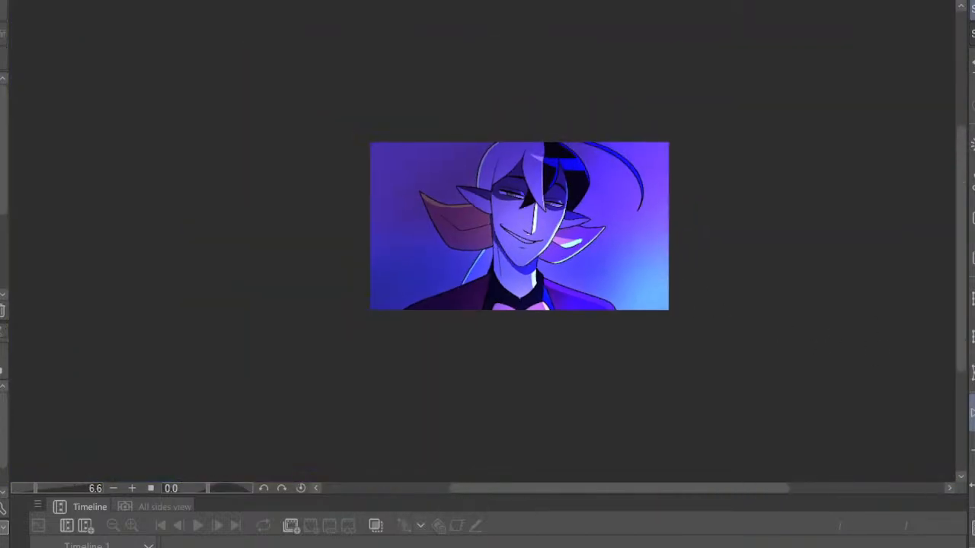
pyautogui.press('h')
# Try painting a rim highlight along the jacket's shoulder edge on the white-haired side, undoing the unsatisfactory strokes
pyautogui.scroll(15, 555, 308)
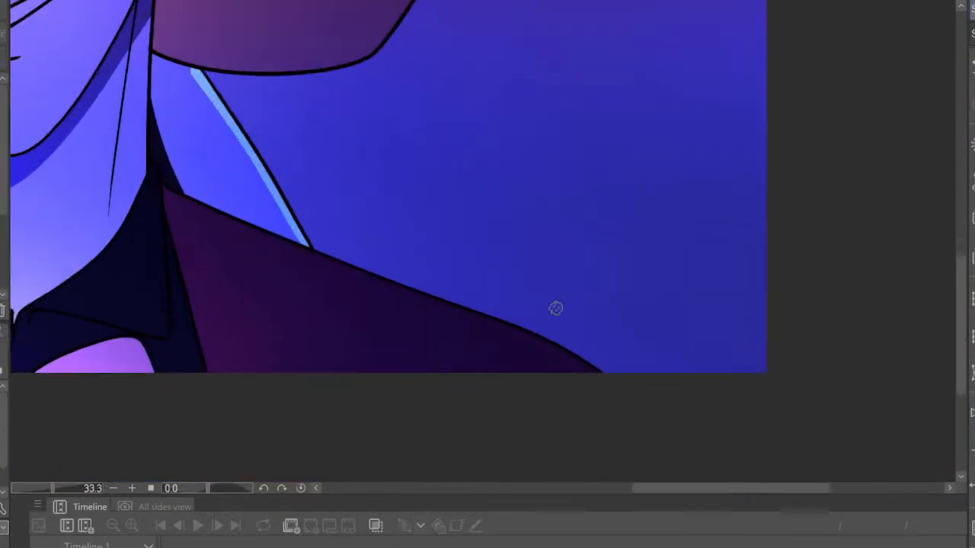
pyautogui.moveTo(306, 252); pyautogui.dragTo(567, 357)
pyautogui.hotkey('ctrl', 'z')
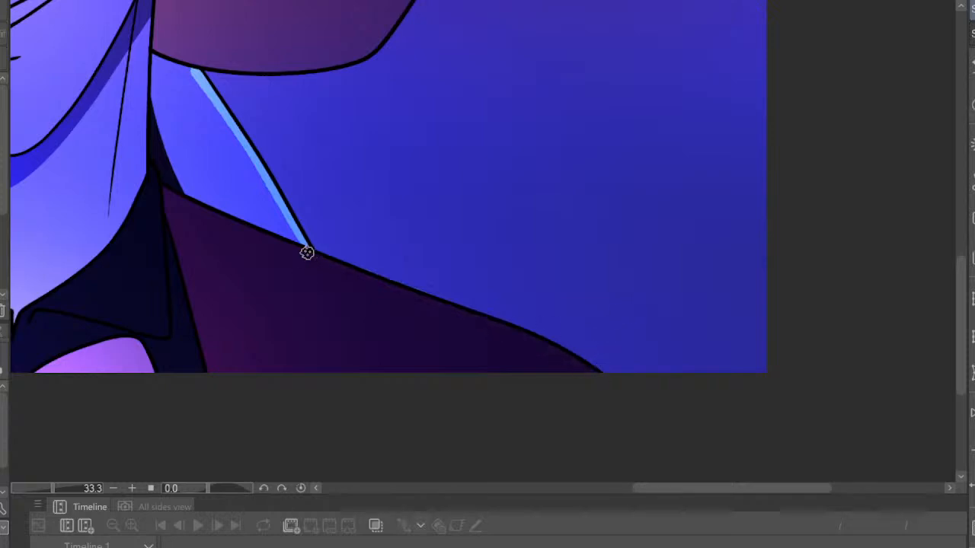
pyautogui.moveTo(307, 252); pyautogui.dragTo(584, 363)
pyautogui.hotkey('ctrl', 'z')
pyautogui.moveTo(307, 252); pyautogui.dragTo(446, 309)
pyautogui.scroll(-7, 624, 231)
# Paint a light blue rim highlight along the cheek edge on the white-haired side, from beside the ear to the jaw
pyautogui.scroll(5, 476, 225)
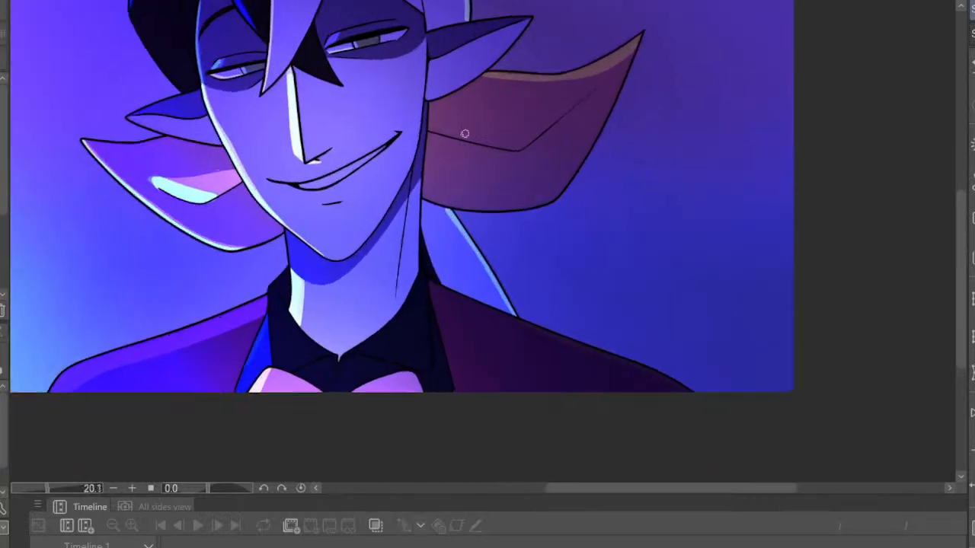
pyautogui.scroll(-3, 470, 135)
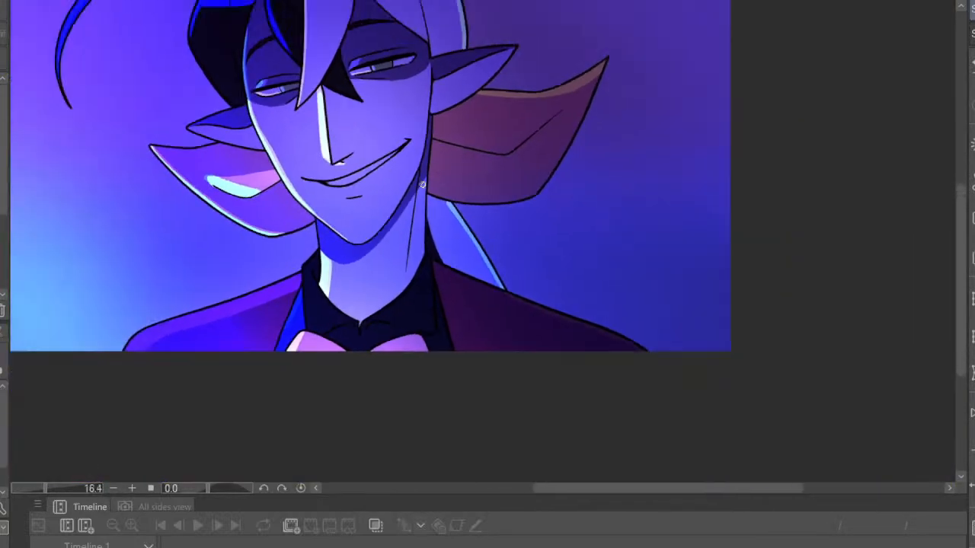
pyautogui.scroll(3, 422, 185)
pyautogui.scroll(-1, 411, 266)
pyautogui.scroll(3, 433, 195)
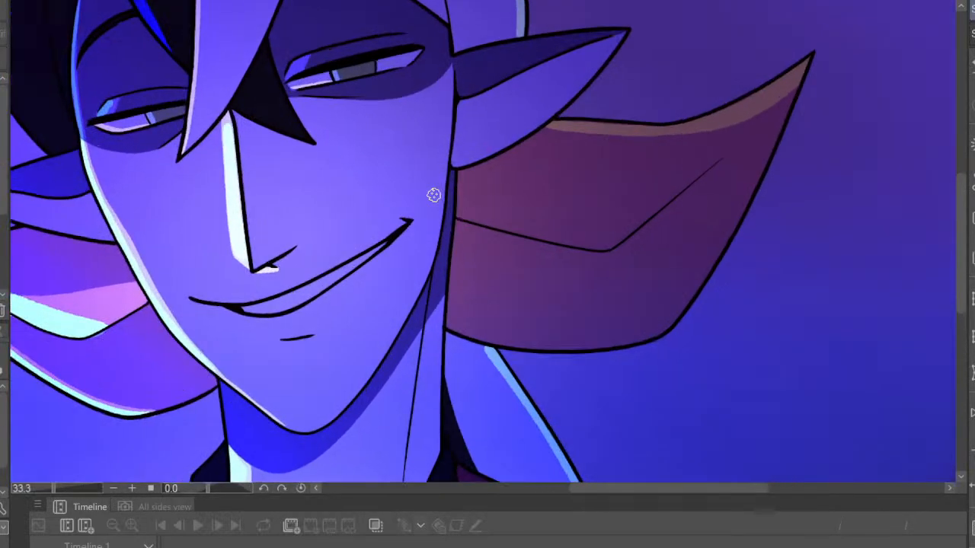
pyautogui.moveTo(450, 98)
pyautogui.mouseDown()
pyautogui.moveTo(437, 146)
pyautogui.moveTo(436, 222)
pyautogui.mouseUp()
pyautogui.moveTo(430, 265); pyautogui.dragTo(450, 107)
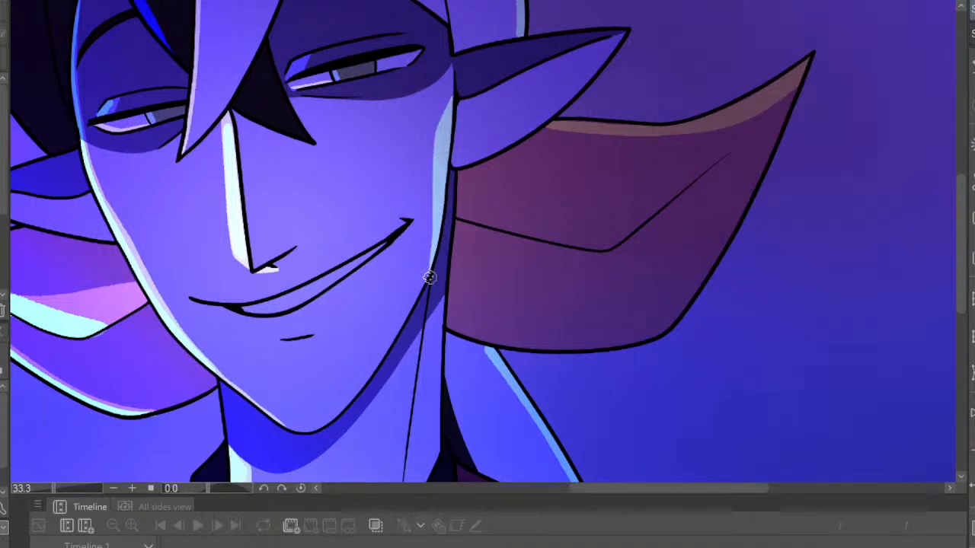
pyautogui.scroll(-5, 508, 221)
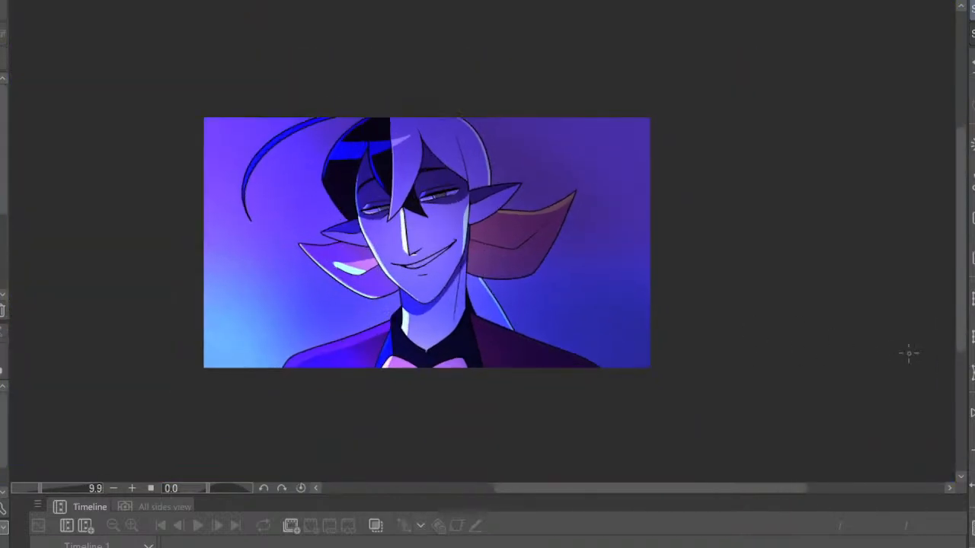
# Try painting a small light blue highlight around the smile's raised corner on the white-haired side, checking it in mirrored and normal view
pyautogui.press('h')
pyautogui.scroll(-2, 717, 248)
pyautogui.scroll(5, 571, 209)
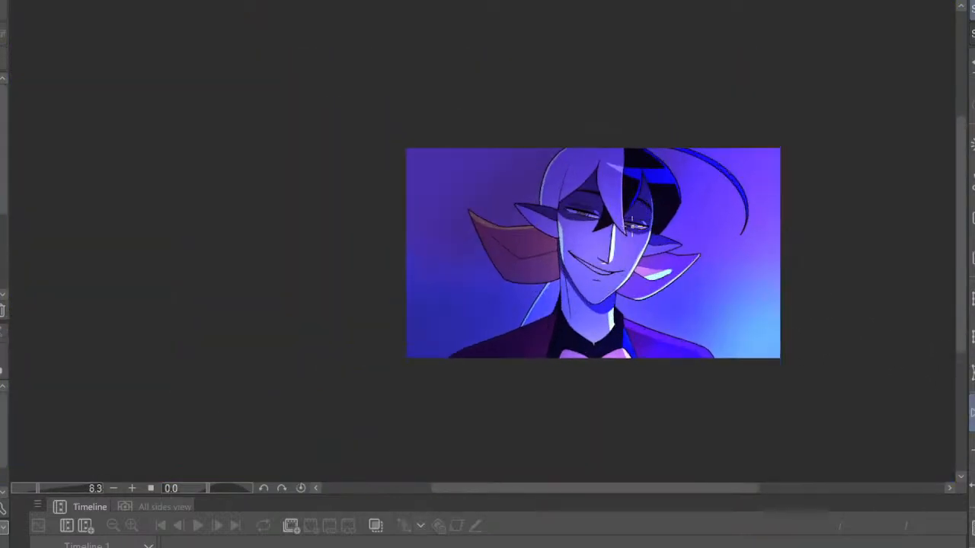
pyautogui.scroll(4, 560, 294)
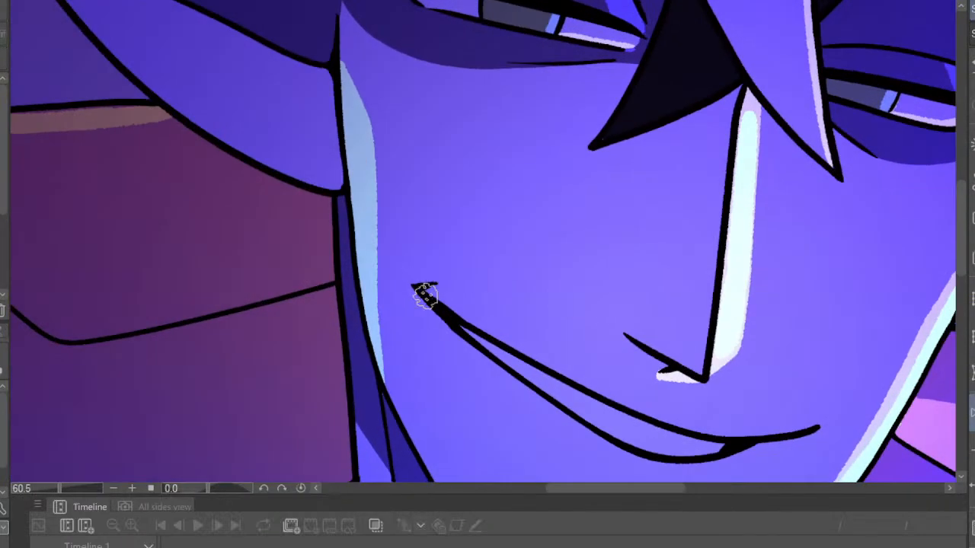
pyautogui.moveTo(447, 281); pyautogui.dragTo(418, 282)
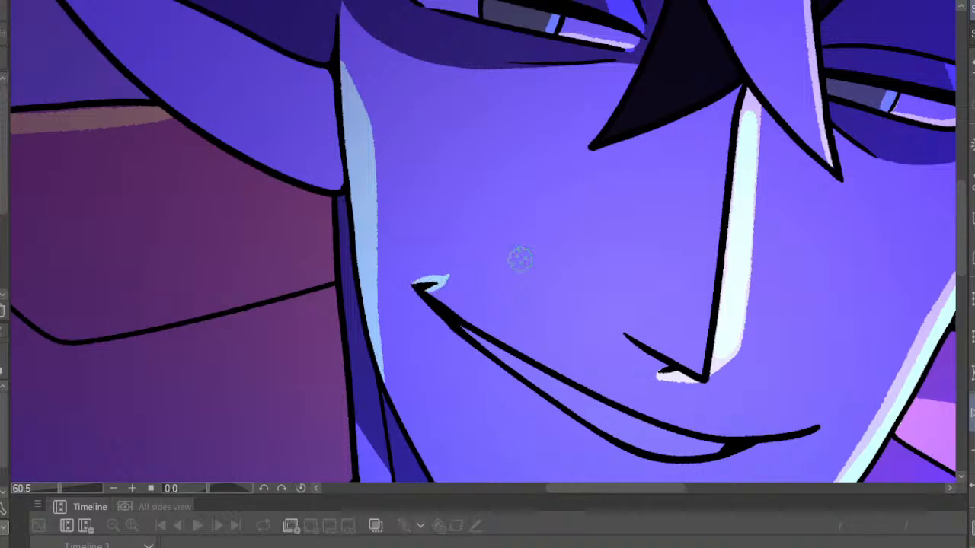
pyautogui.scroll(-7, 520, 258)
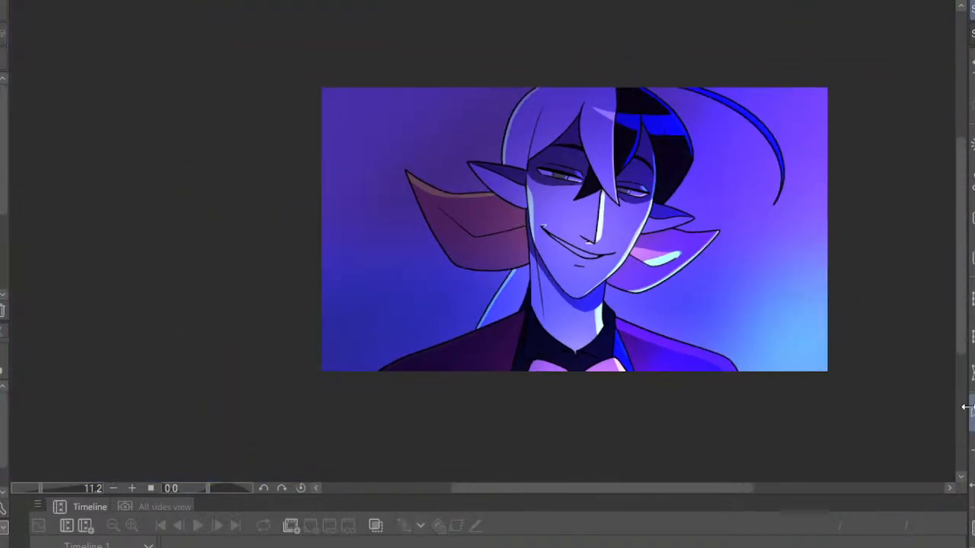
pyautogui.click(972, 411)
pyautogui.scroll(2, 526, 266)
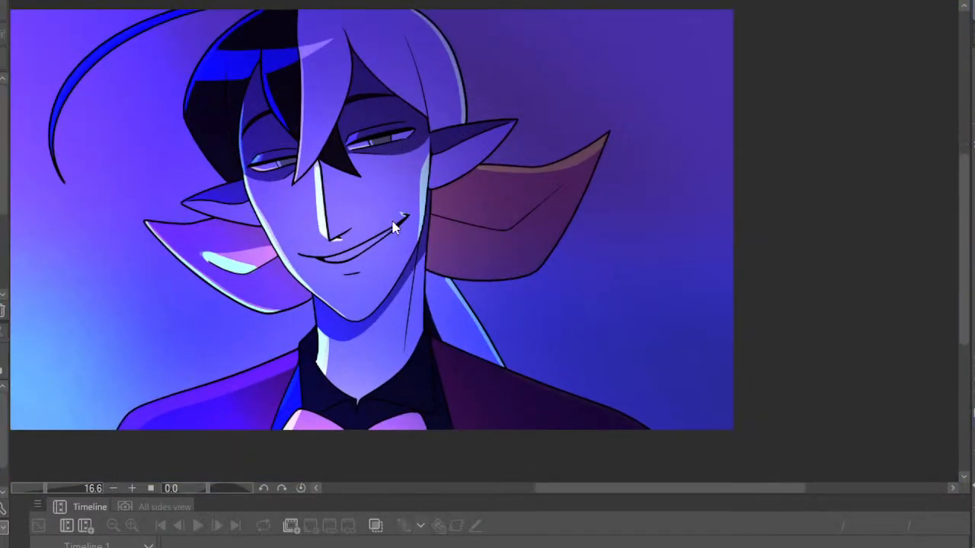
pyautogui.scroll(4, 396, 160)
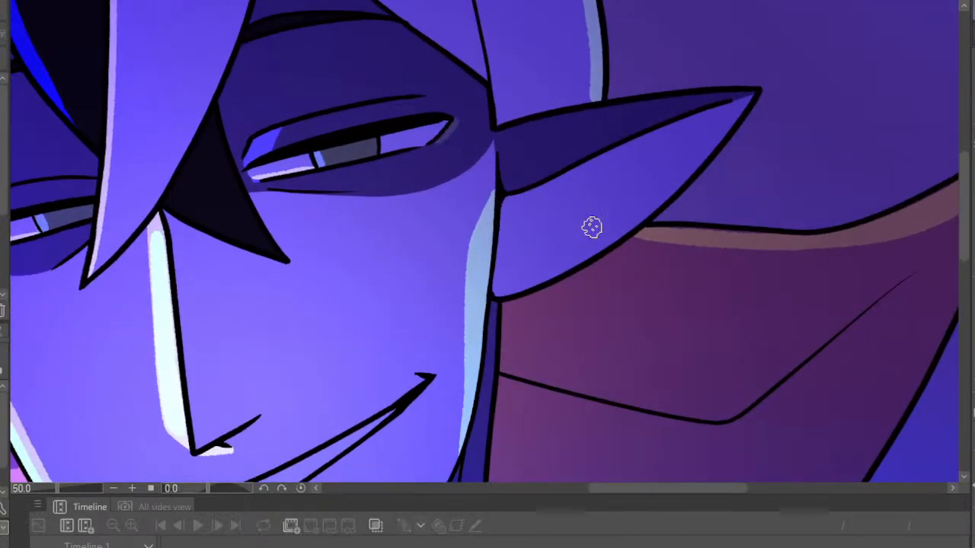
# Paint a light blue rim highlight along the lower edge of the pointed ear on the white-haired side, from its base to the tip
pyautogui.scroll(-4, 591, 232)
pyautogui.scroll(3, 586, 221)
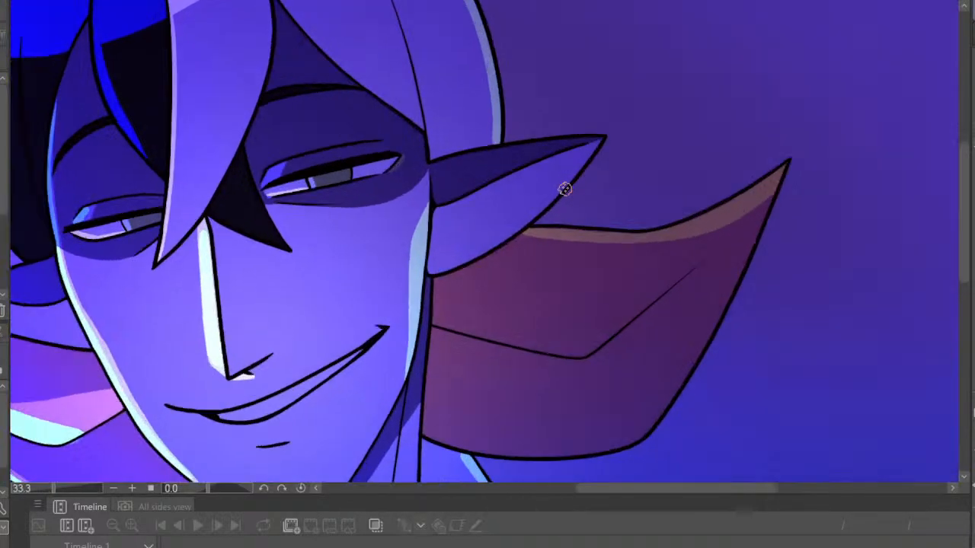
pyautogui.moveTo(418, 279)
pyautogui.mouseDown()
pyautogui.moveTo(461, 261)
pyautogui.moveTo(594, 146)
pyautogui.mouseUp()
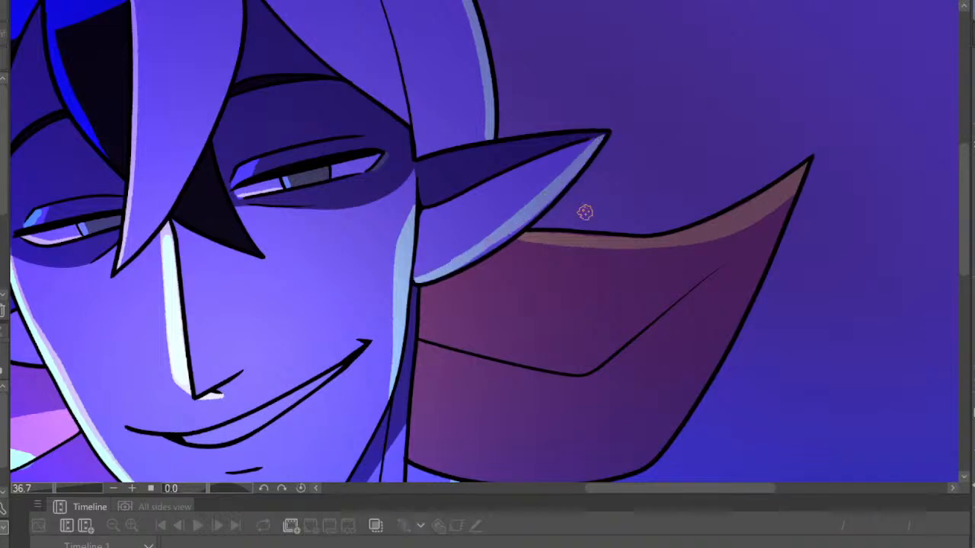
pyautogui.scroll(-2, 430, 278)
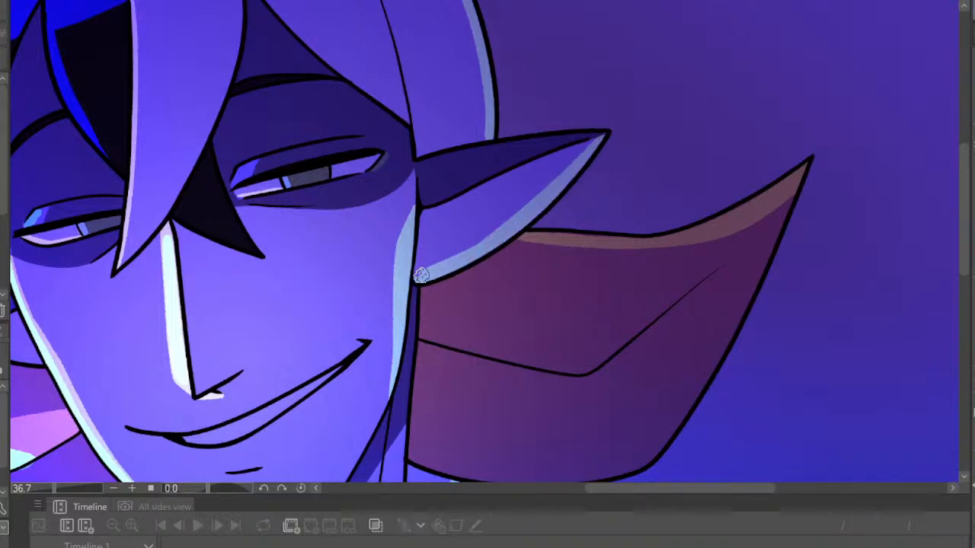
pyautogui.scroll(-3, 464, 153)
pyautogui.scroll(-3, 511, 147)
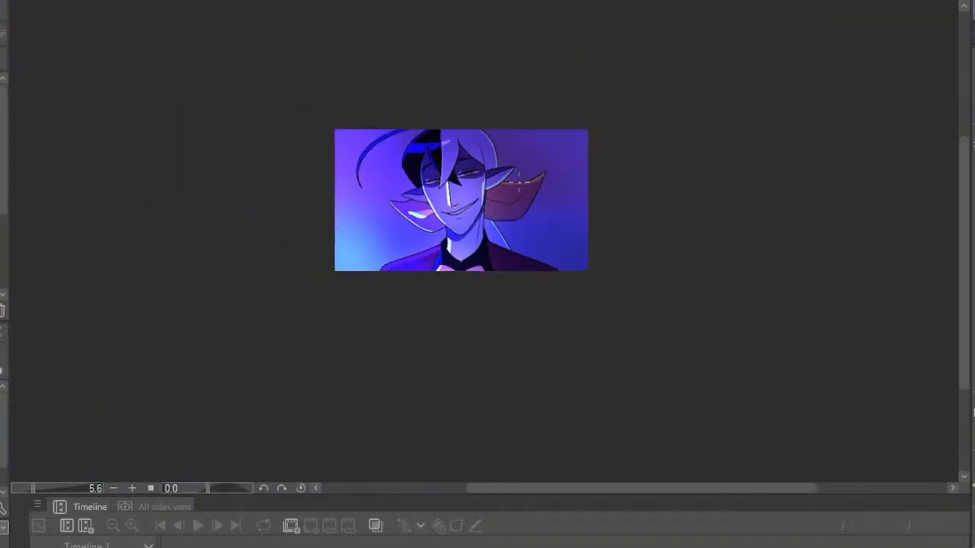
pyautogui.scroll(1, 509, 182)
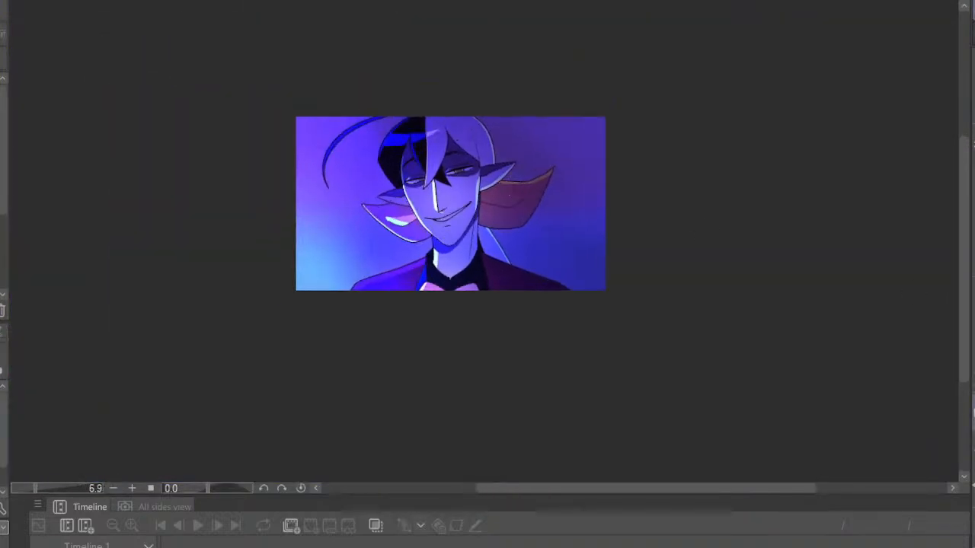
# Soften the inner edge of the rim light on the cheek, pointed ear and outer hair beside the red fin
pyautogui.press('h')
pyautogui.scroll(6, 451, 172)
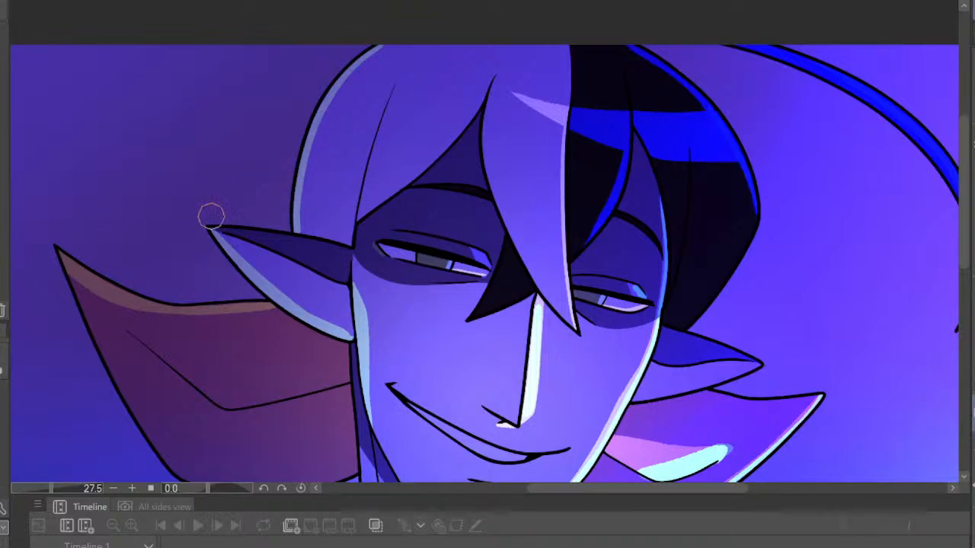
pyautogui.moveTo(373, 311); pyautogui.dragTo(375, 382)
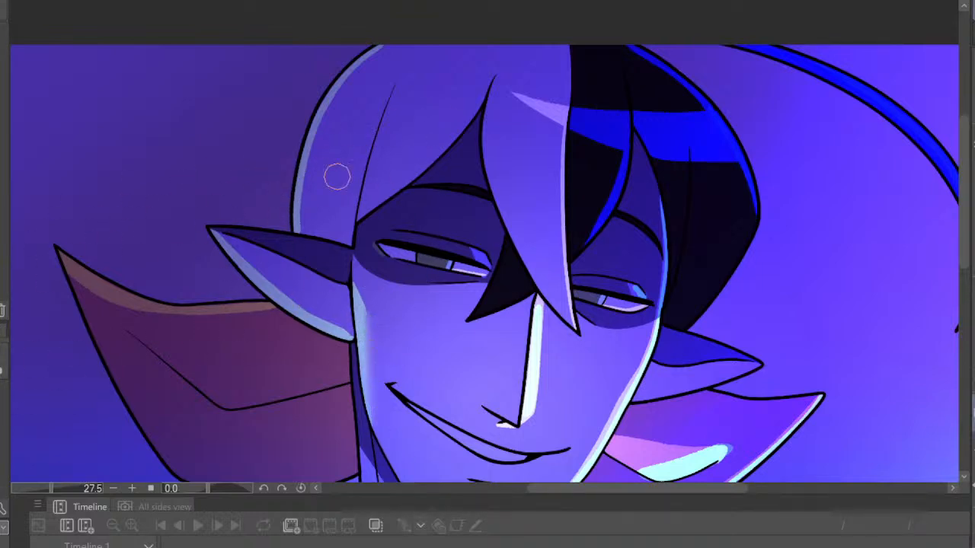
pyautogui.moveTo(231, 240); pyautogui.dragTo(332, 323)
pyautogui.moveTo(301, 233)
pyautogui.mouseDown()
pyautogui.moveTo(315, 161)
pyautogui.moveTo(371, 69)
pyautogui.moveTo(355, 76)
pyautogui.moveTo(382, 54)
pyautogui.mouseUp()
pyautogui.scroll(-7, 462, 135)
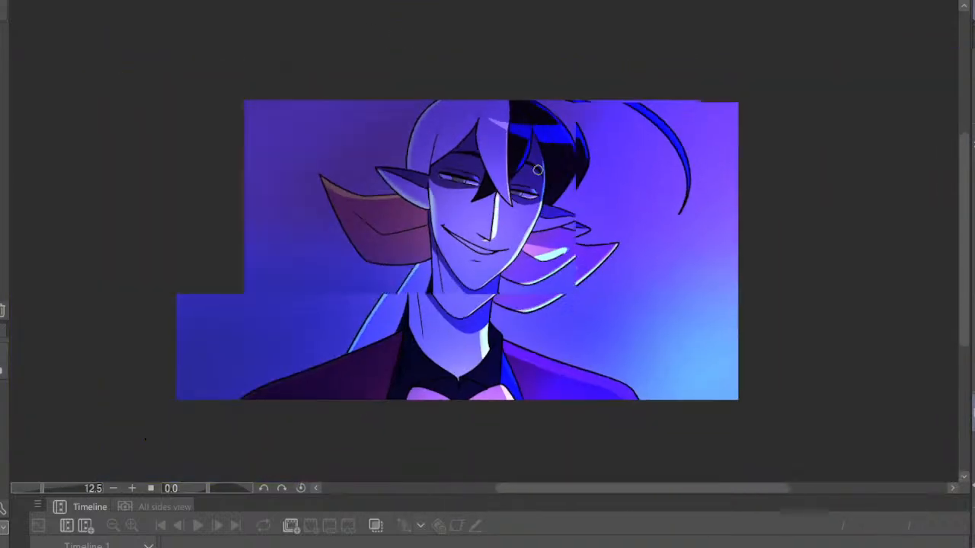
# Soften the orange rim light along the upper edge of the red fin
pyautogui.press('h')
pyautogui.scroll(6, 635, 175)
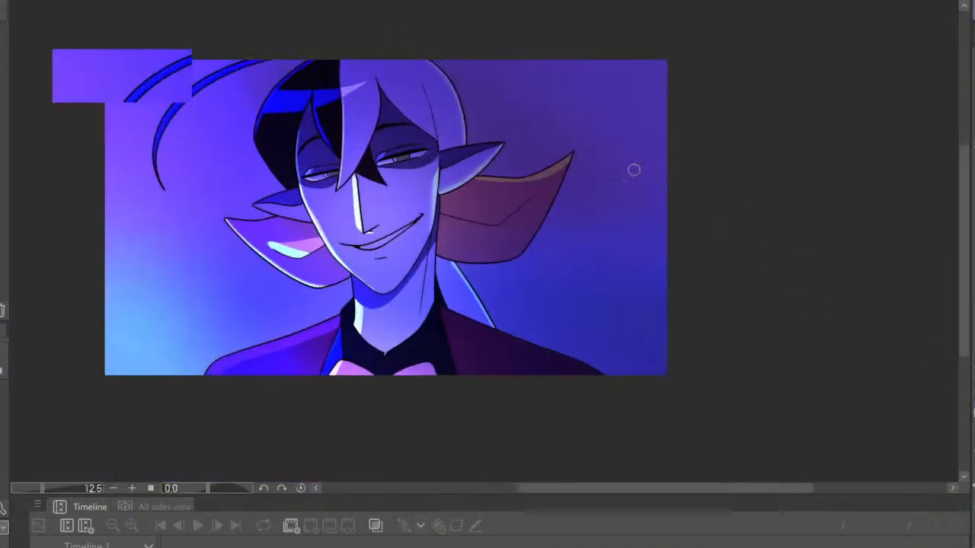
pyautogui.moveTo(333, 218)
pyautogui.mouseDown()
pyautogui.moveTo(411, 221)
pyautogui.moveTo(479, 205)
pyautogui.moveTo(535, 178)
pyautogui.mouseUp()
pyautogui.scroll(-6, 535, 178)
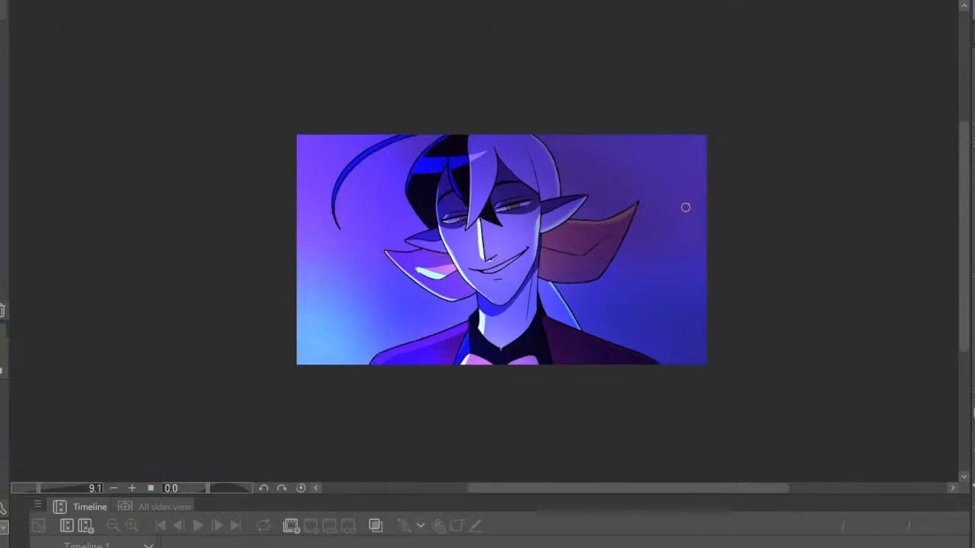
# Examine the softened rim lighting across the portrait at several zoom levels and with the canvas mirrored
pyautogui.scroll(4, 643, 283)
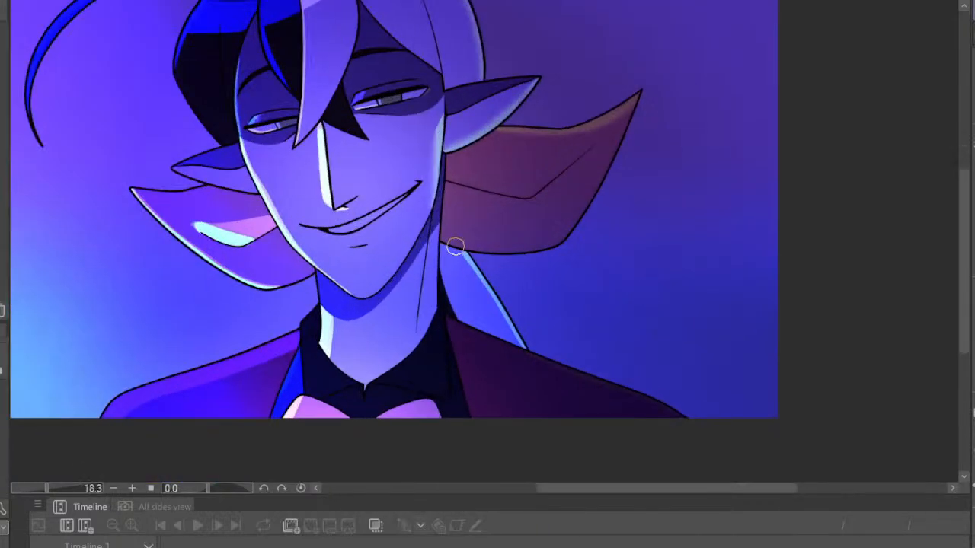
pyautogui.scroll(-5, 575, 305)
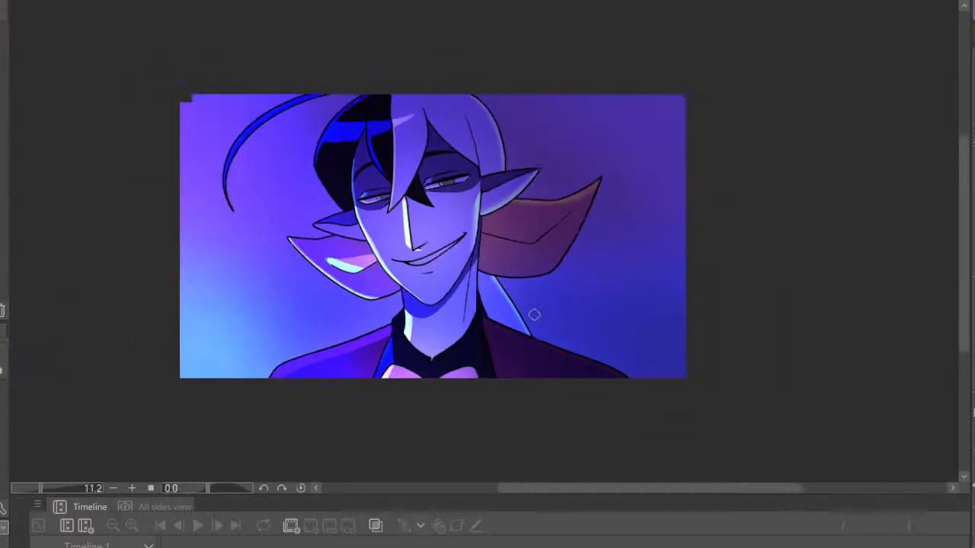
pyautogui.scroll(3, 550, 284)
pyautogui.scroll(1, 551, 285)
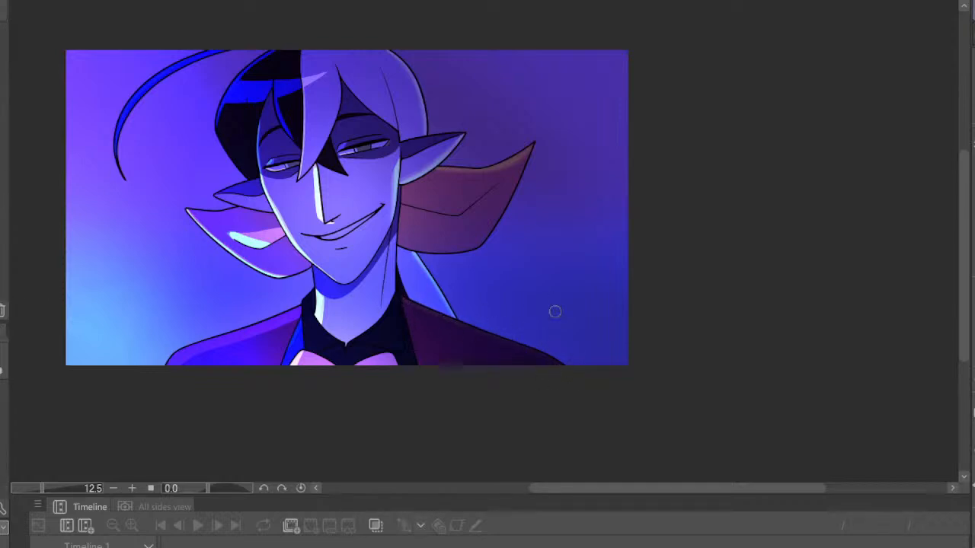
pyautogui.scroll(-3, 555, 312)
pyautogui.scroll(5, 495, 307)
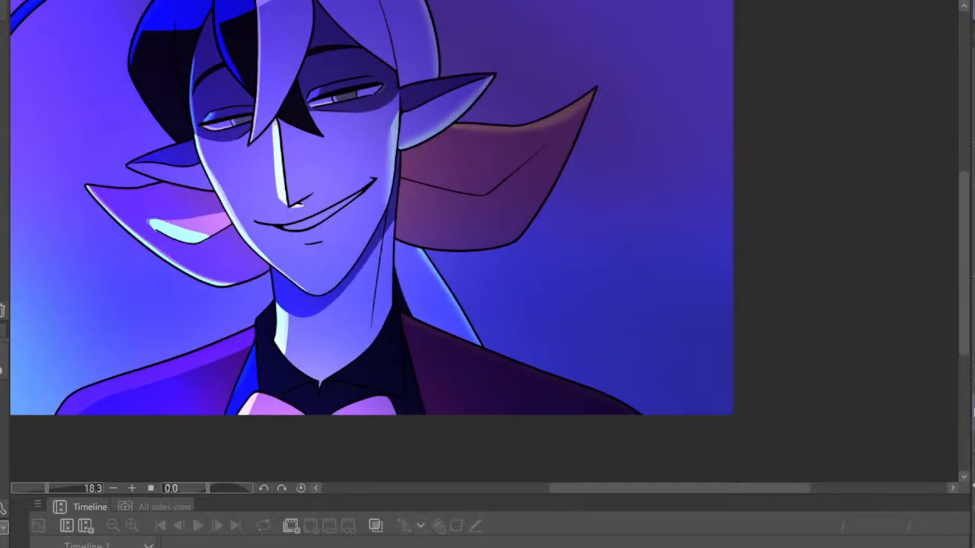
pyautogui.press('h')
pyautogui.press('h')
pyautogui.scroll(-3, 426, 366)
pyautogui.scroll(3, 335, 342)
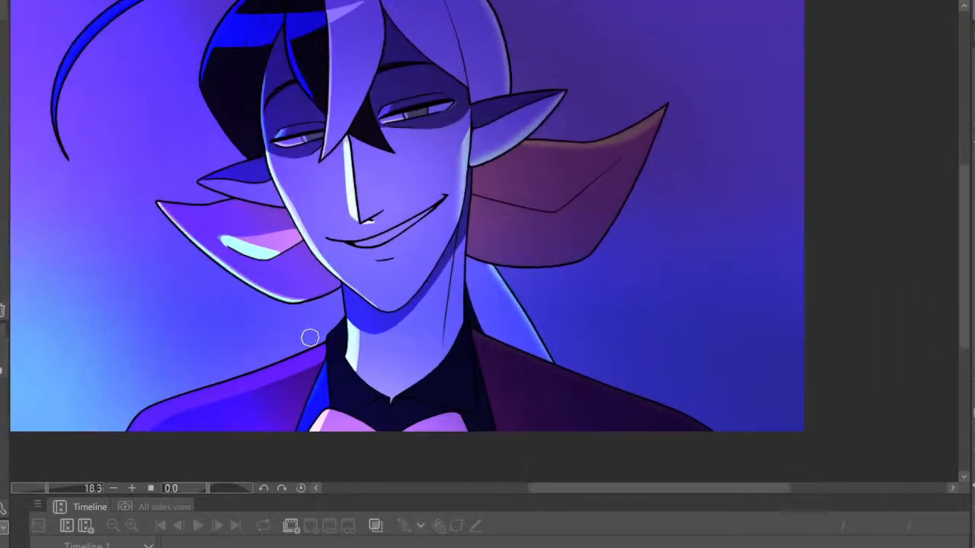
pyautogui.scroll(2, 310, 337)
pyautogui.scroll(-5, 788, 467)
pyautogui.scroll(1, 703, 398)
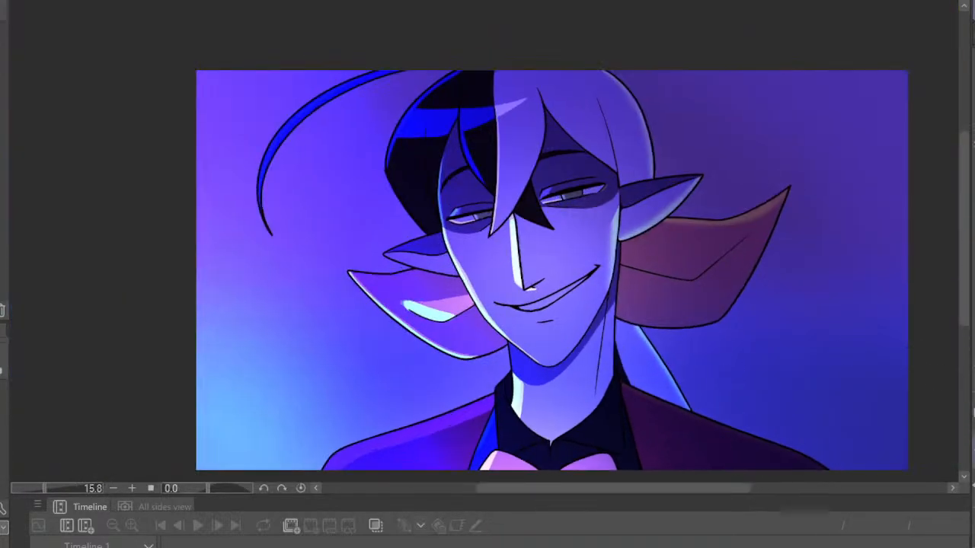
pyautogui.press('h')
pyautogui.press('h')
pyautogui.scroll(-1, 533, 267)
# Paint a light cyan highlight on the cheek just beside the nostril and blend it softly into the skin
pyautogui.scroll(4, 570, 218)
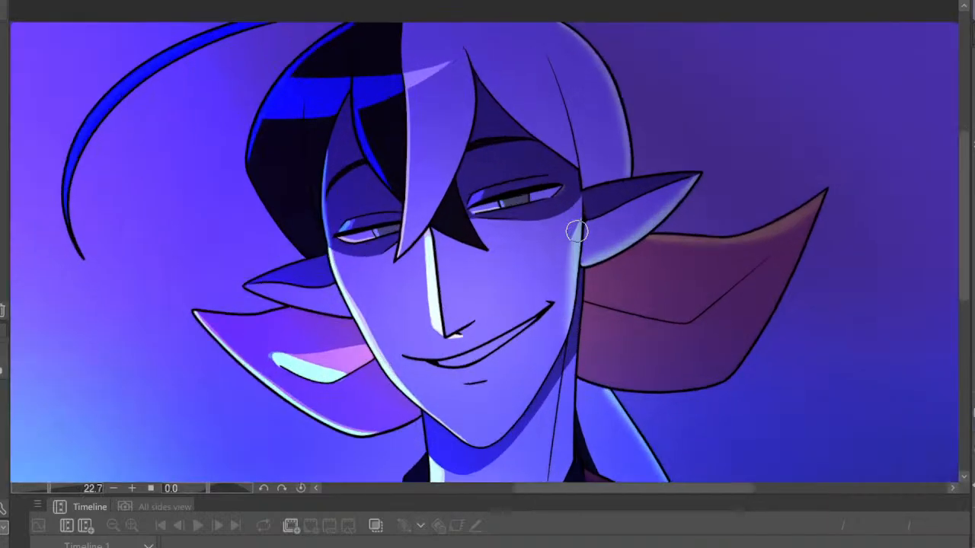
pyautogui.scroll(1, 473, 271)
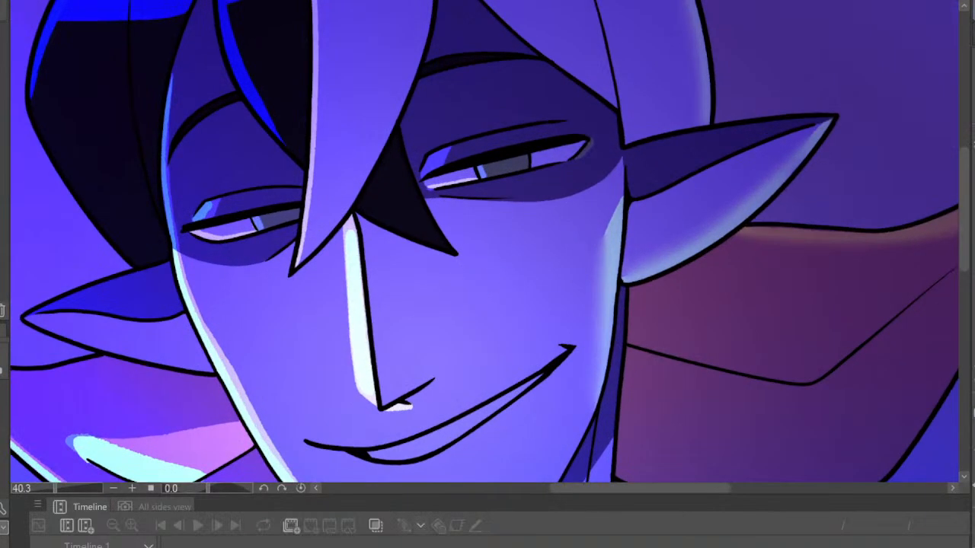
pyautogui.moveTo(428, 374)
pyautogui.mouseDown()
pyautogui.moveTo(423, 299)
pyautogui.moveTo(435, 370)
pyautogui.mouseUp()
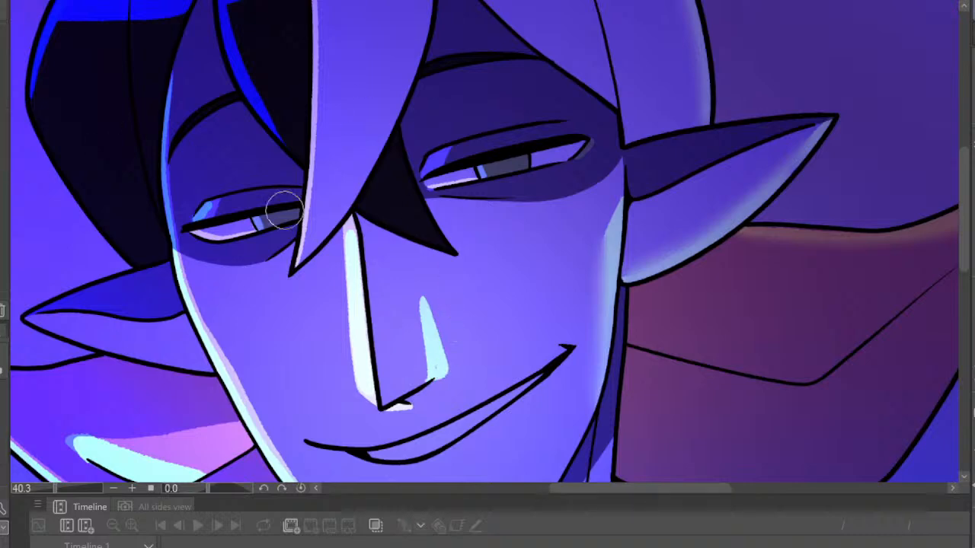
pyautogui.moveTo(426, 301)
pyautogui.mouseDown()
pyautogui.moveTo(442, 365)
pyautogui.moveTo(426, 370)
pyautogui.mouseUp()
pyautogui.scroll(-10, 516, 299)
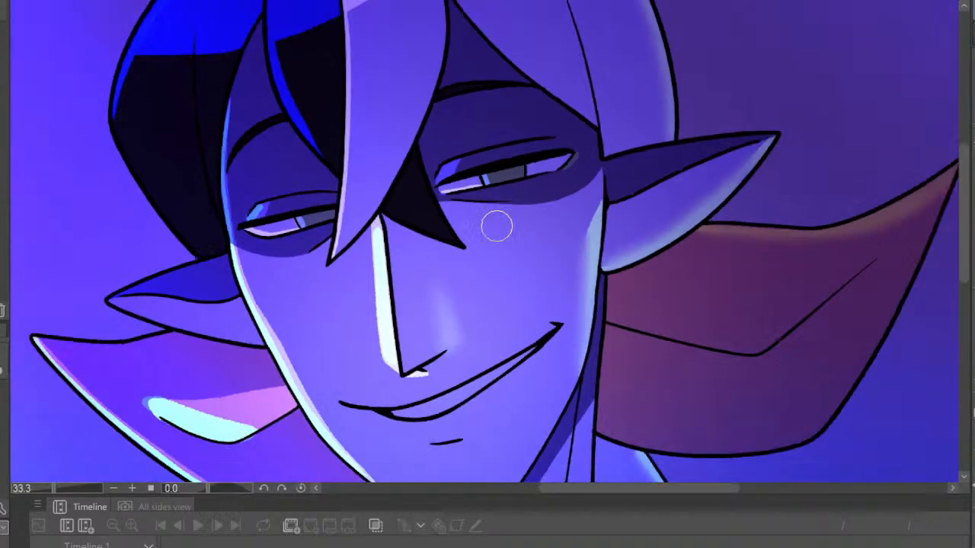
pyautogui.scroll(1, 745, 319)
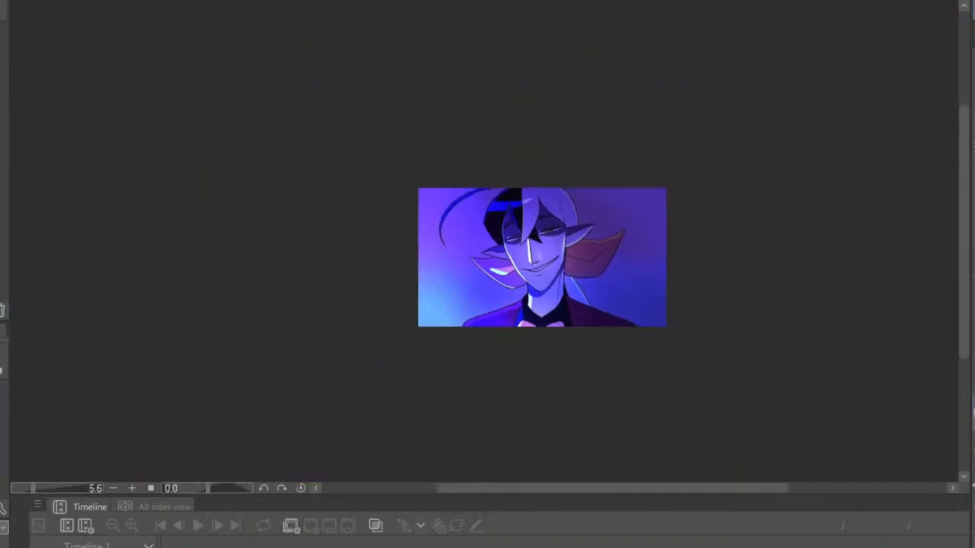
# Check the face mirrored and fade the upper part of the soft highlight beside the nose
pyautogui.press('h')
pyautogui.scroll(7, 531, 270)
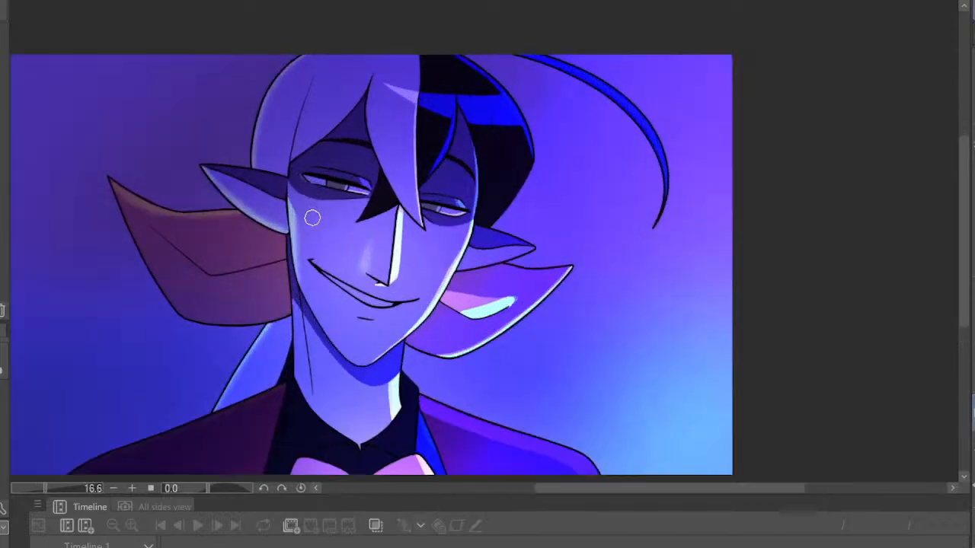
pyautogui.scroll(-4, 444, 241)
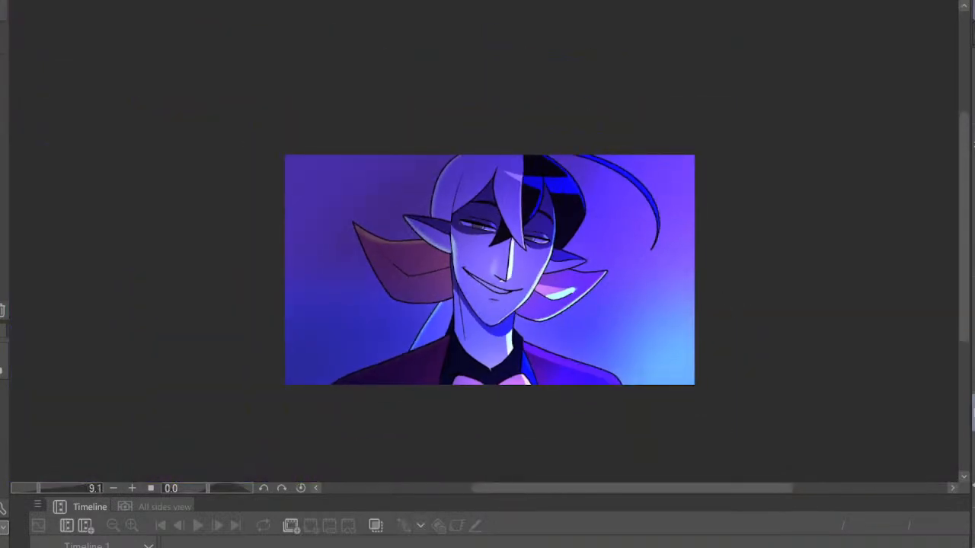
pyautogui.press('h')
pyautogui.scroll(7, 489, 228)
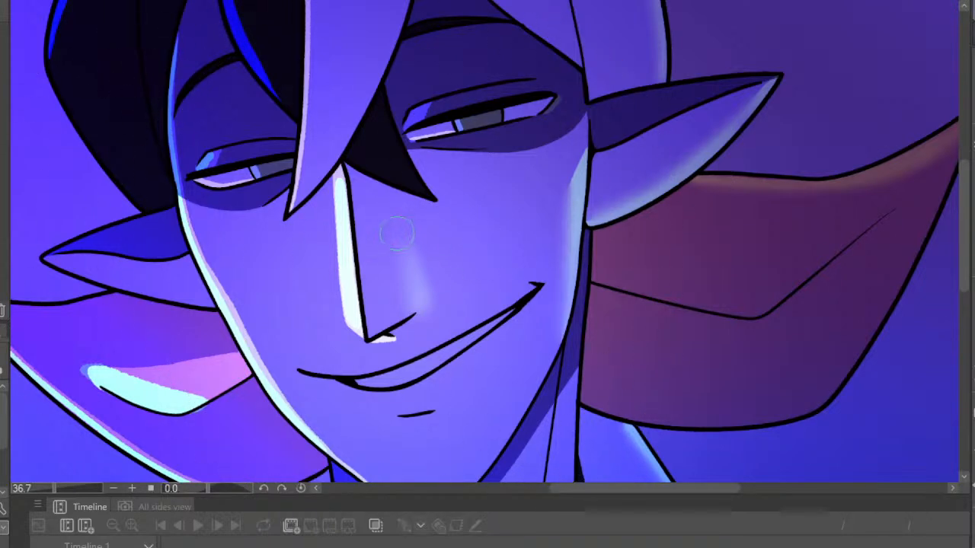
pyautogui.moveTo(397, 233); pyautogui.dragTo(418, 259)
pyautogui.scroll(-6, 583, 252)
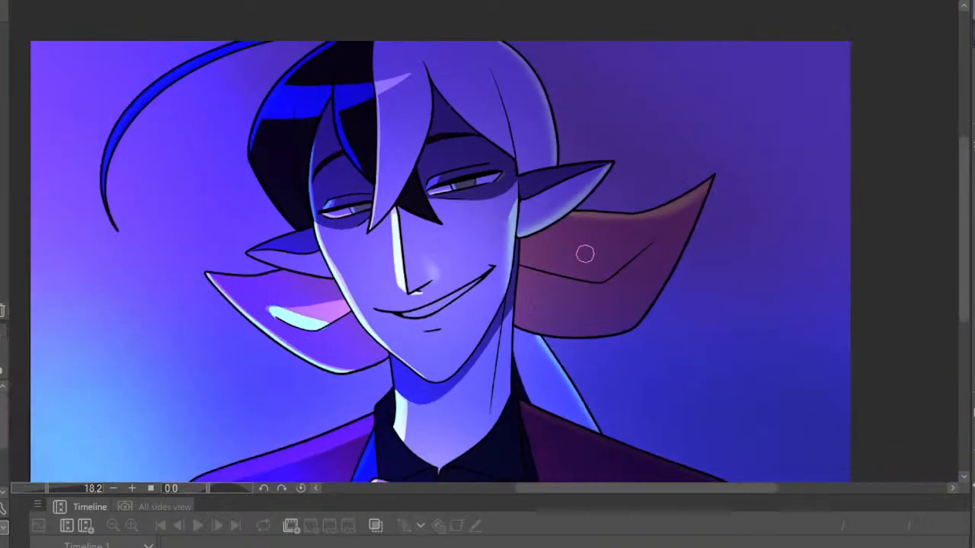
# Compare the highlights on the nose, cheek and ear close up, at full view and mirrored
pyautogui.scroll(4, 596, 244)
pyautogui.scroll(4, 548, 200)
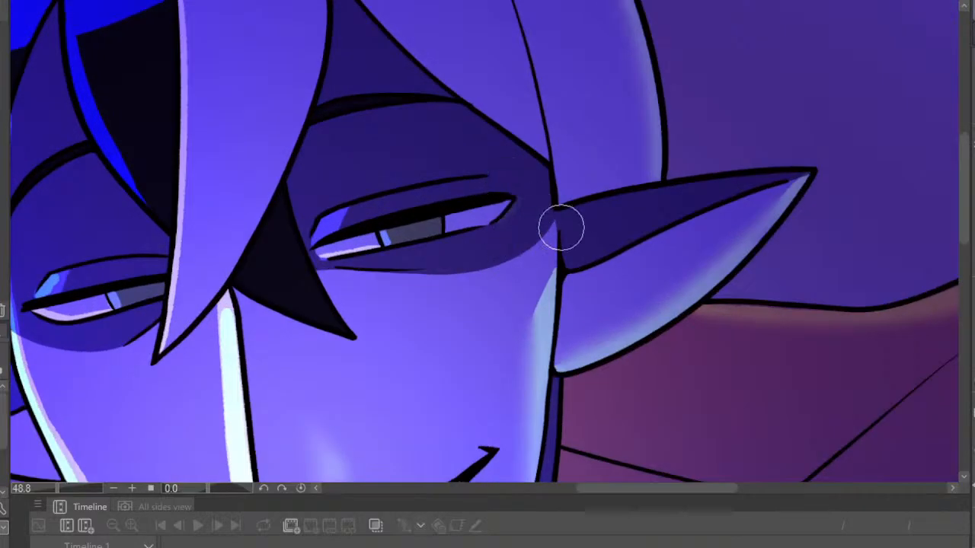
pyautogui.scroll(-6, 561, 227)
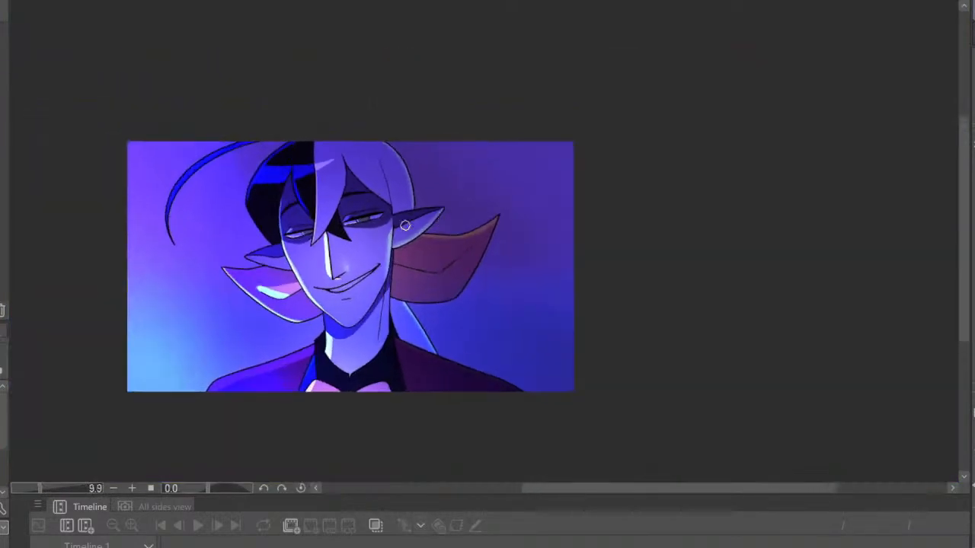
pyautogui.scroll(4, 405, 225)
pyautogui.scroll(-3, 365, 213)
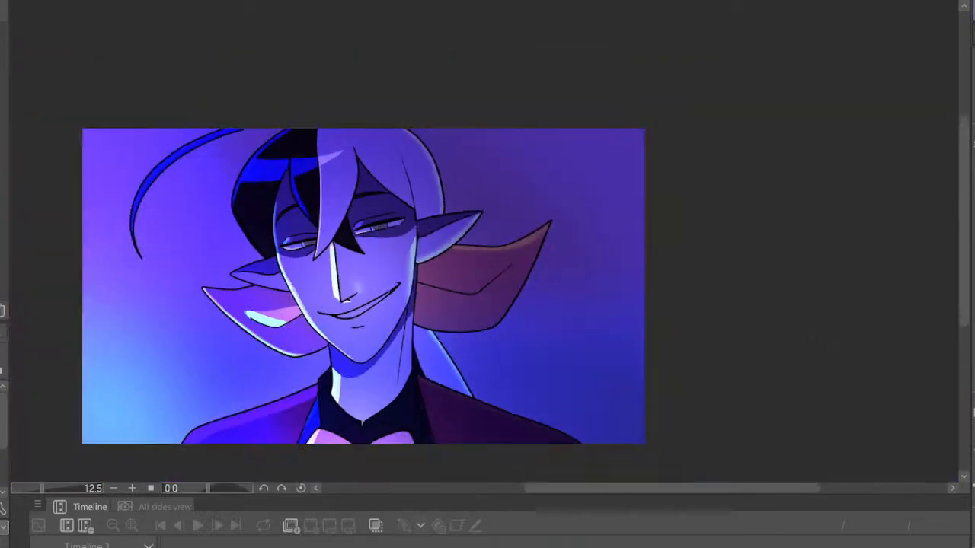
pyautogui.click(973, 412)
pyautogui.click(973, 412)
pyautogui.scroll(3, 465, 263)
pyautogui.scroll(-5, 424, 361)
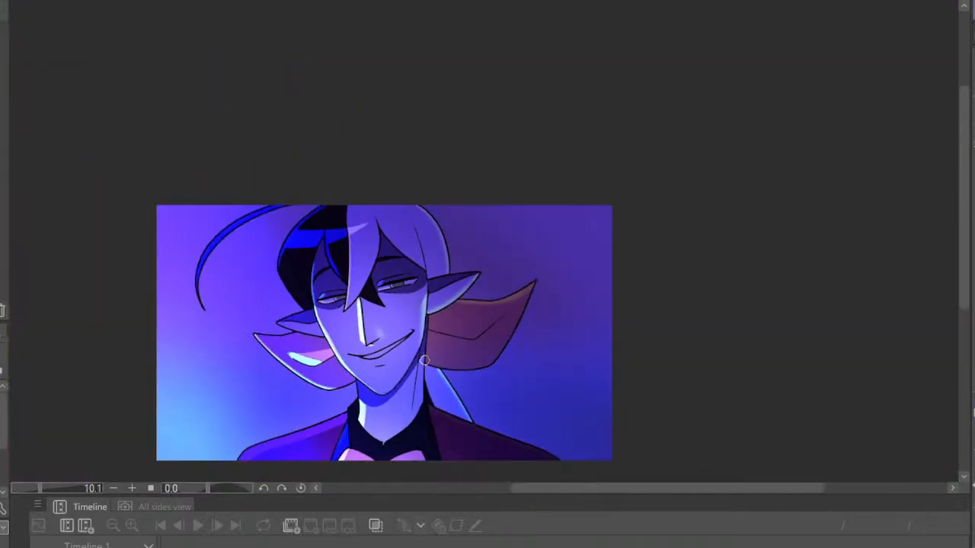
pyautogui.scroll(4, 425, 360)
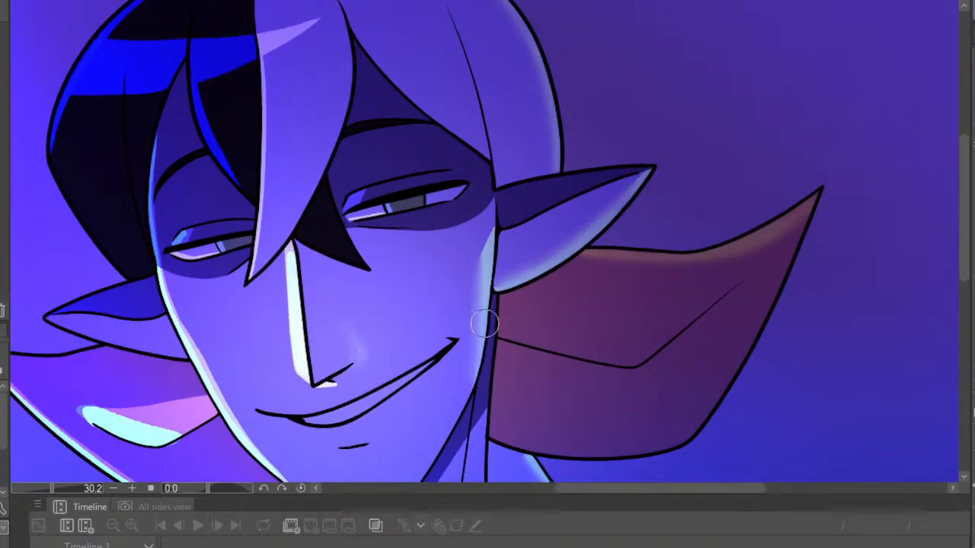
pyautogui.scroll(-4, 485, 323)
pyautogui.scroll(2, 291, 206)
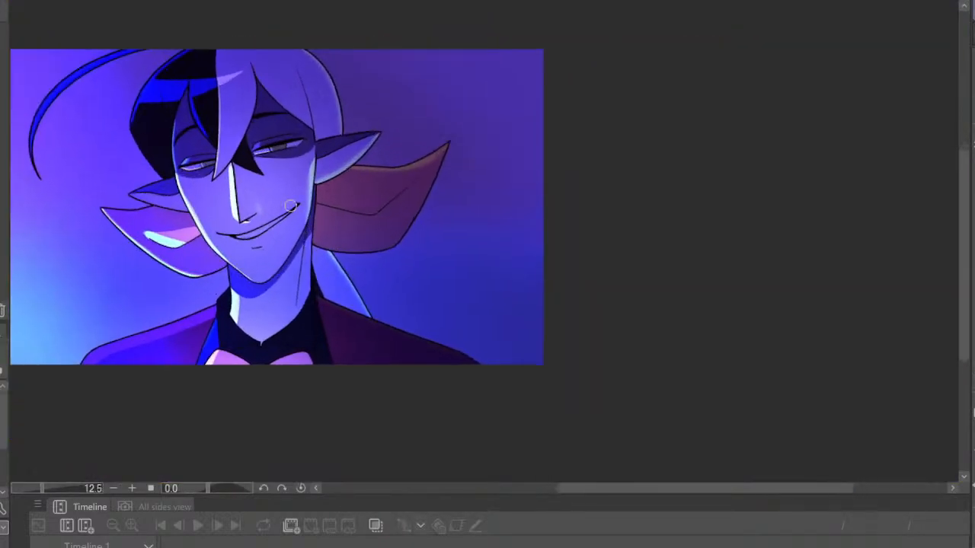
pyautogui.scroll(1, 291, 206)
pyautogui.press('h')
pyautogui.press('h')
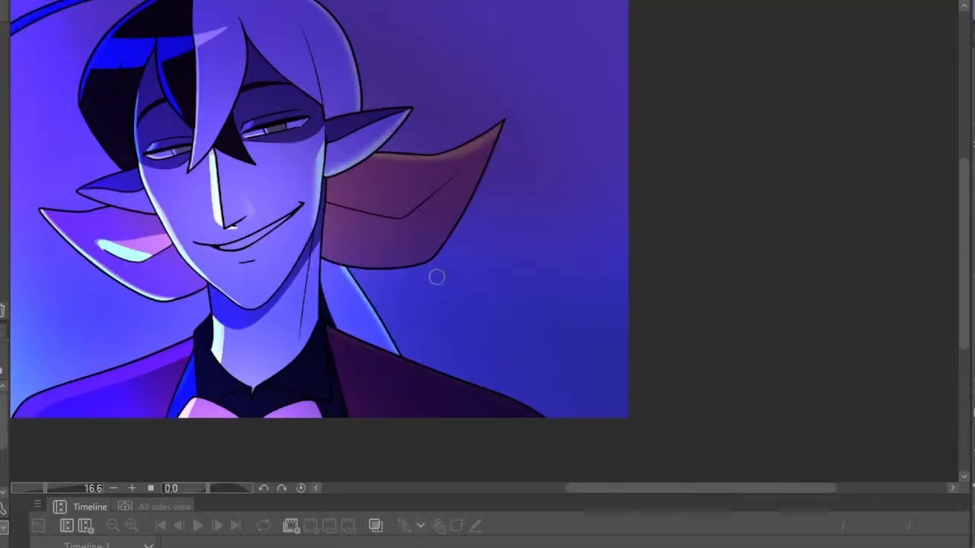
pyautogui.scroll(-1, 379, 341)
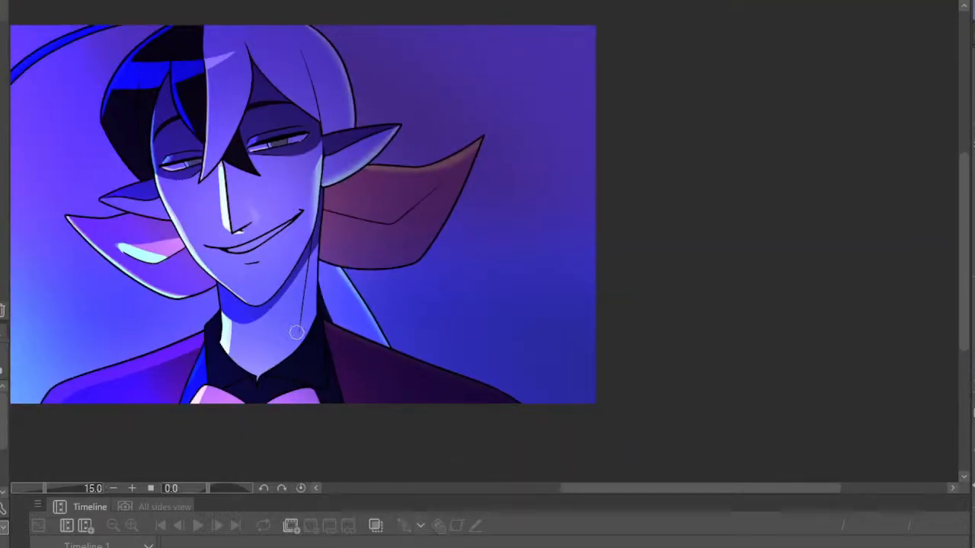
# Paint a thin light cyan highlight along the underside of the nostril line and refine its edges
pyautogui.scroll(6, 251, 217)
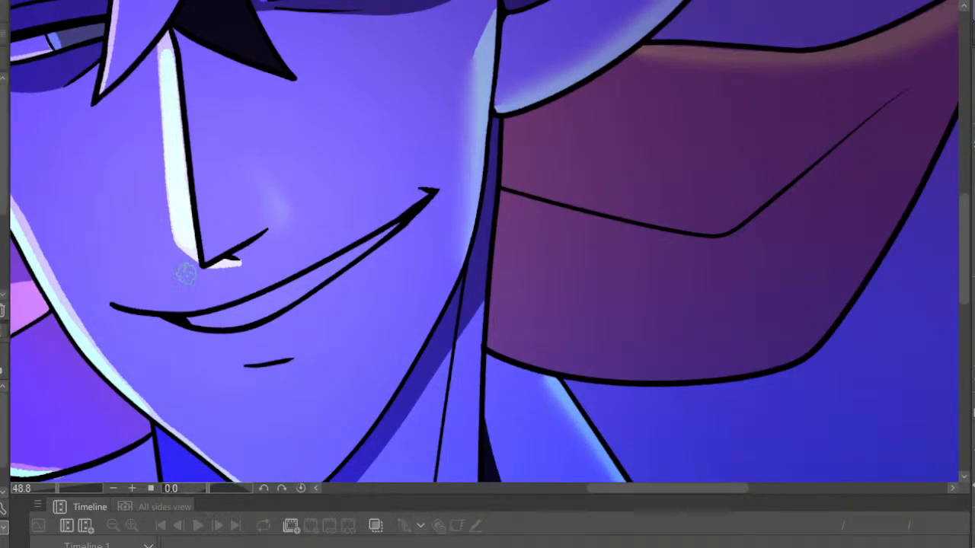
pyautogui.moveTo(228, 256); pyautogui.dragTo(277, 227)
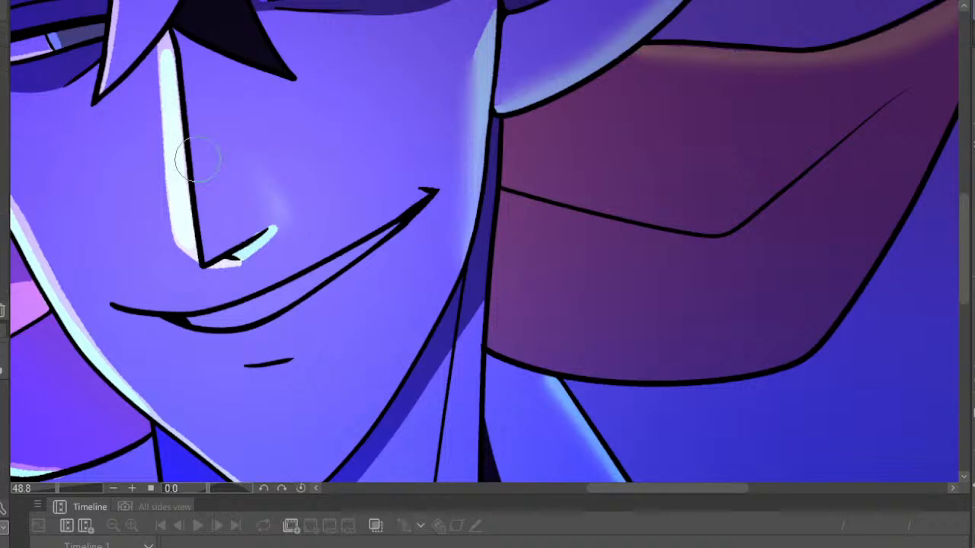
pyautogui.moveTo(268, 257)
pyautogui.mouseDown()
pyautogui.moveTo(291, 225)
pyautogui.moveTo(266, 196)
pyautogui.moveTo(323, 183)
pyautogui.mouseUp()
pyautogui.scroll(-8, 323, 198)
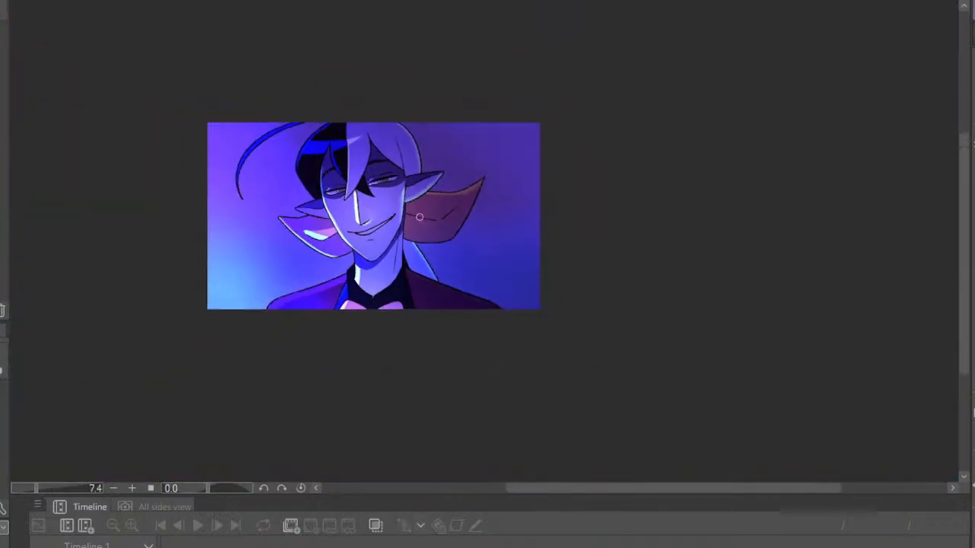
# Review the whole portrait with the nostril highlight at different zoom levels
pyautogui.scroll(3, 342, 201)
pyautogui.scroll(-1, 342, 202)
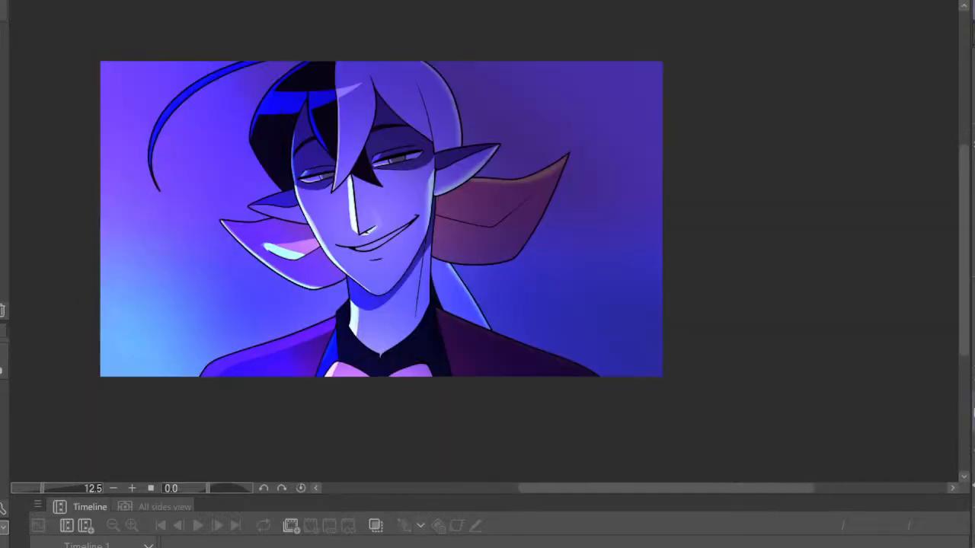
pyautogui.scroll(-3, 374, 300)
pyautogui.scroll(3, 525, 302)
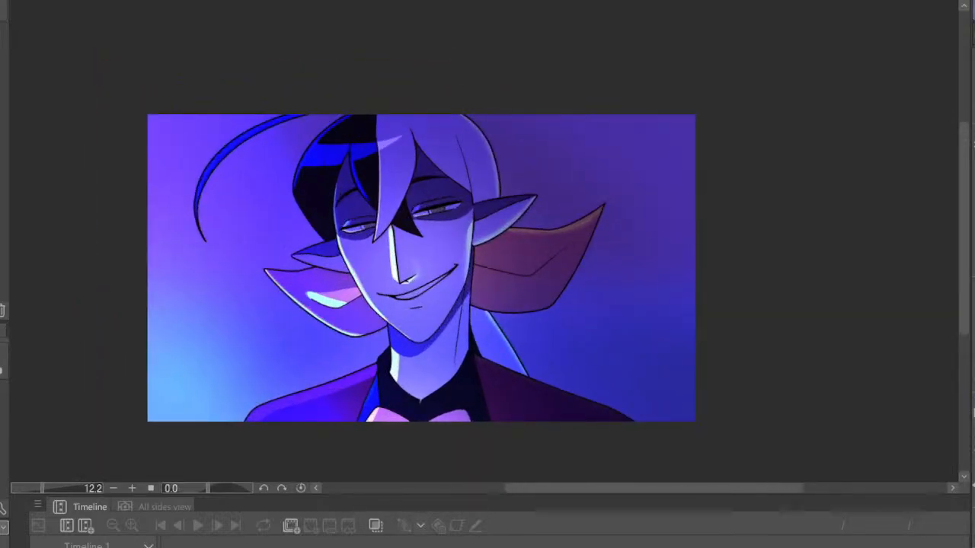
pyautogui.hscroll(5, 522, 388)
pyautogui.scroll(-6, 522, 389)
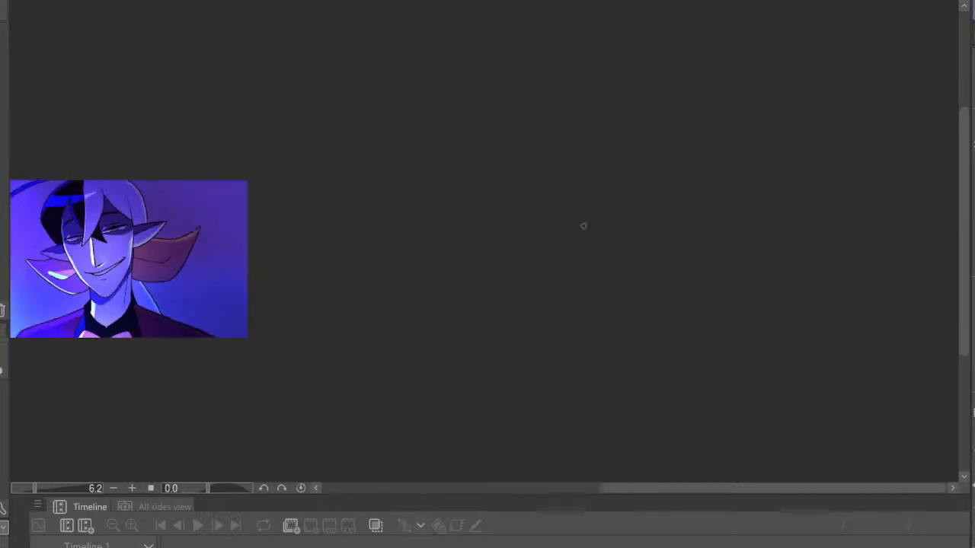
pyautogui.scroll(3, 202, 255)
pyautogui.scroll(4, 168, 228)
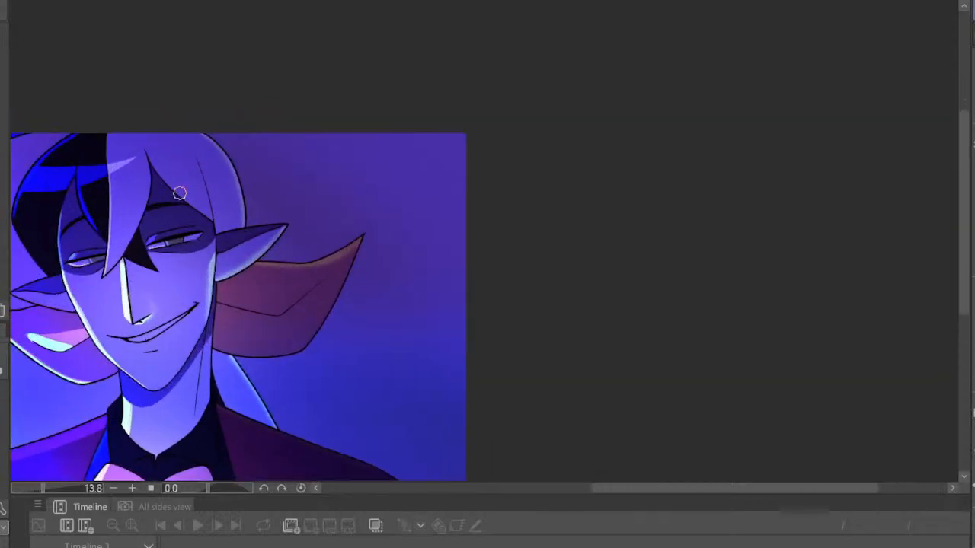
# Check the portrait mirrored, and paint a muted tan highlight beneath the rising crease line of the red fin behind the pale-haired side's ear
pyautogui.scroll(-3, 363, 216)
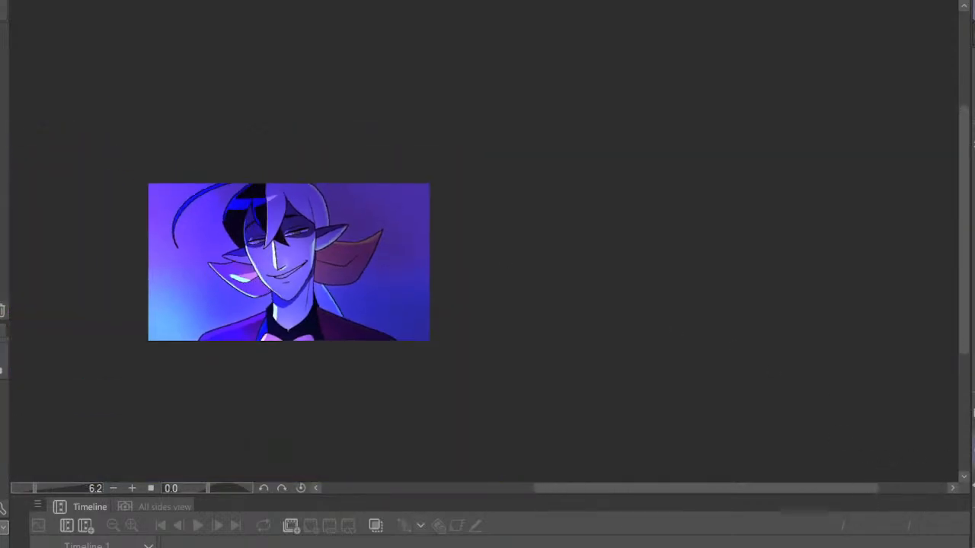
pyautogui.press('h')
pyautogui.scroll(-4, 655, 175)
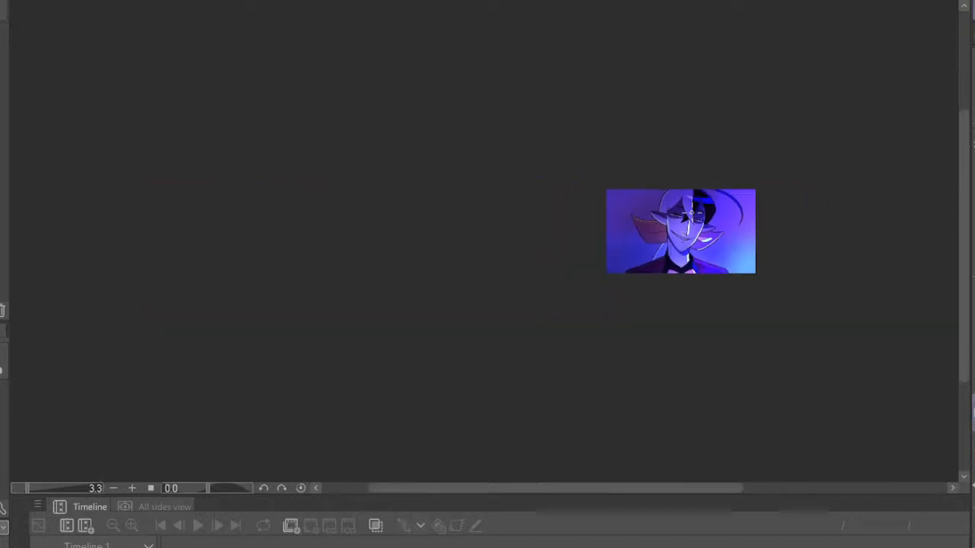
pyautogui.scroll(8, 694, 248)
pyautogui.press('h')
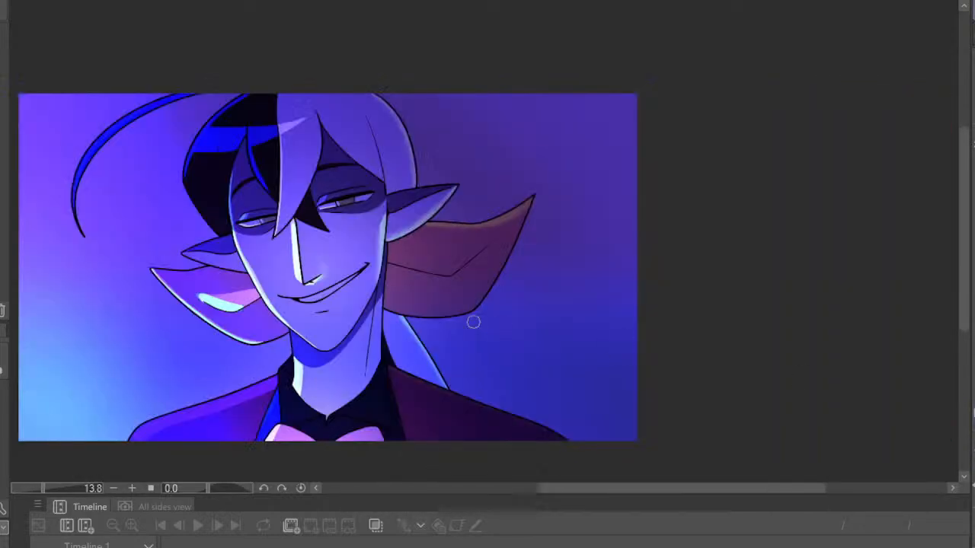
pyautogui.scroll(5, 459, 257)
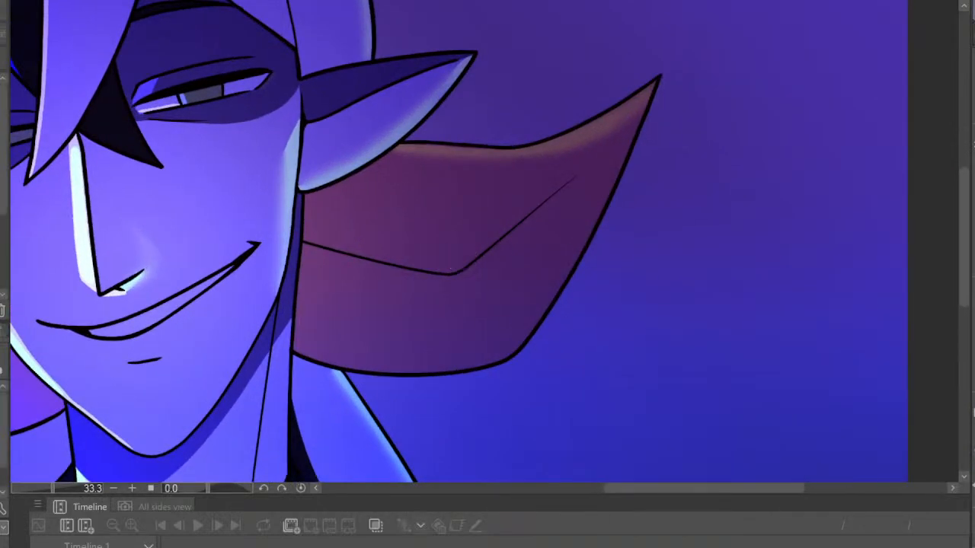
pyautogui.moveTo(462, 272)
pyautogui.mouseDown()
pyautogui.moveTo(572, 208)
pyautogui.moveTo(581, 176)
pyautogui.moveTo(495, 245)
pyautogui.moveTo(574, 200)
pyautogui.moveTo(576, 187)
pyautogui.moveTo(529, 236)
pyautogui.mouseUp()
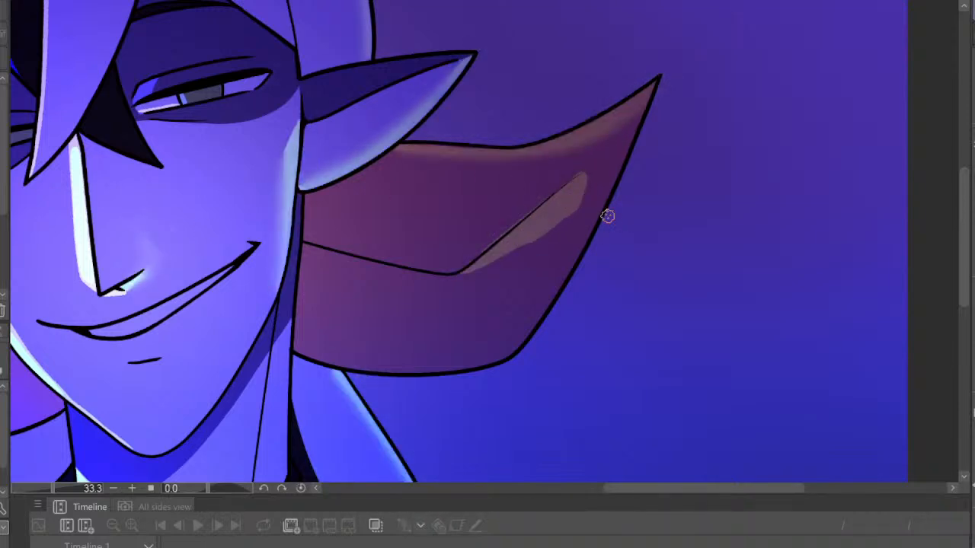
pyautogui.moveTo(607, 215)
pyautogui.mouseDown()
pyautogui.moveTo(571, 191)
pyautogui.moveTo(581, 178)
pyautogui.moveTo(485, 262)
pyautogui.moveTo(574, 216)
pyautogui.moveTo(577, 186)
pyautogui.moveTo(591, 206)
pyautogui.mouseUp()
# Blend the tan fin highlight so its lower edge and tapered end fade softly into the red
pyautogui.press('j')
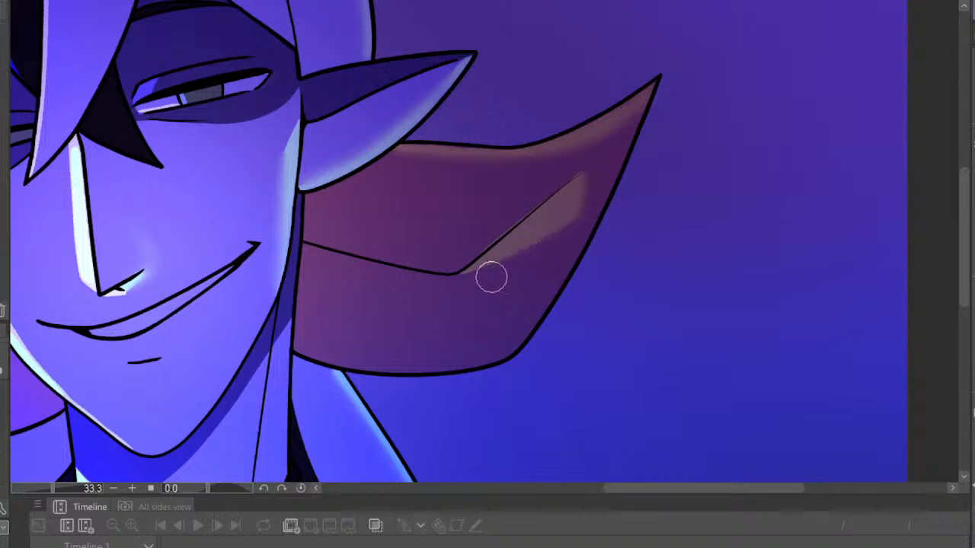
pyautogui.moveTo(490, 277); pyautogui.dragTo(537, 239)
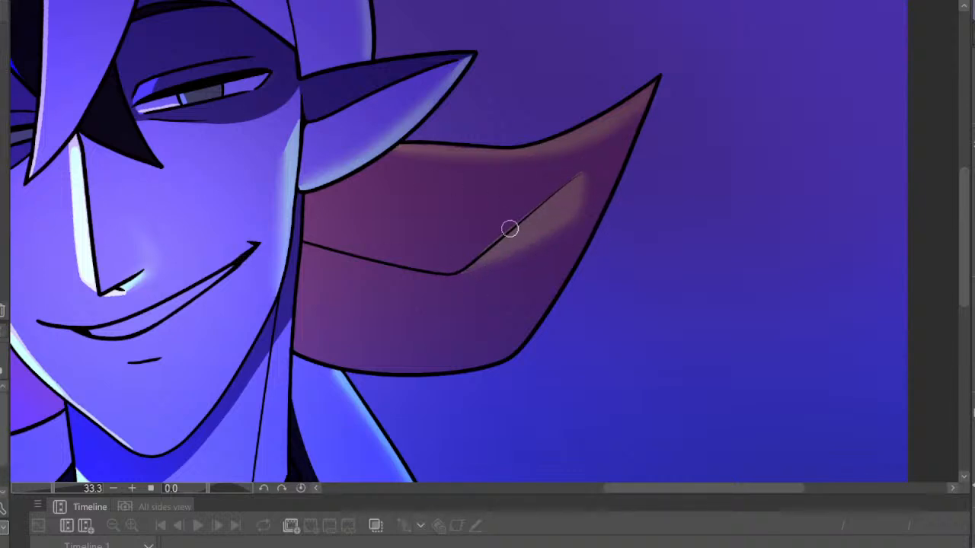
pyautogui.moveTo(478, 254); pyautogui.dragTo(581, 173)
pyautogui.hotkey('ctrl', 'z')
pyautogui.moveTo(481, 248); pyautogui.dragTo(541, 198)
# Review the fin highlight against the whole portrait, mirrored and at different zoom levels
pyautogui.scroll(-5, 607, 161)
pyautogui.scroll(1, 601, 251)
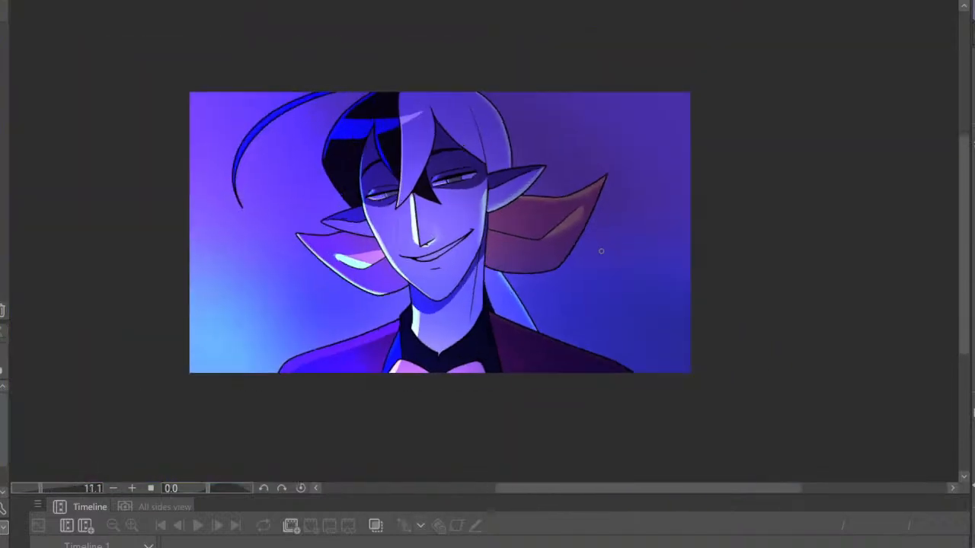
pyautogui.press('h')
pyautogui.press('h')
pyautogui.scroll(-1, 341, 229)
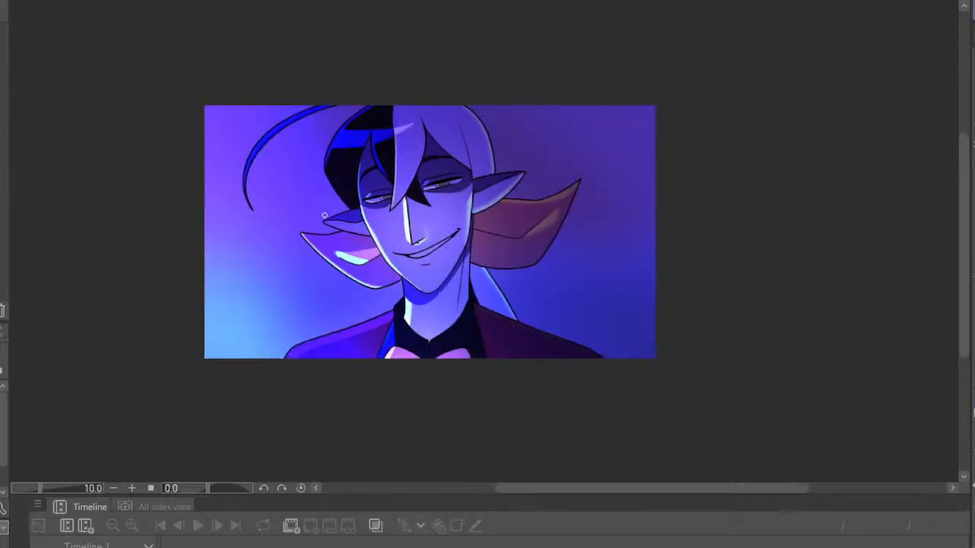
pyautogui.scroll(7, 320, 244)
pyautogui.scroll(-6, 357, 238)
pyautogui.scroll(-4, 431, 229)
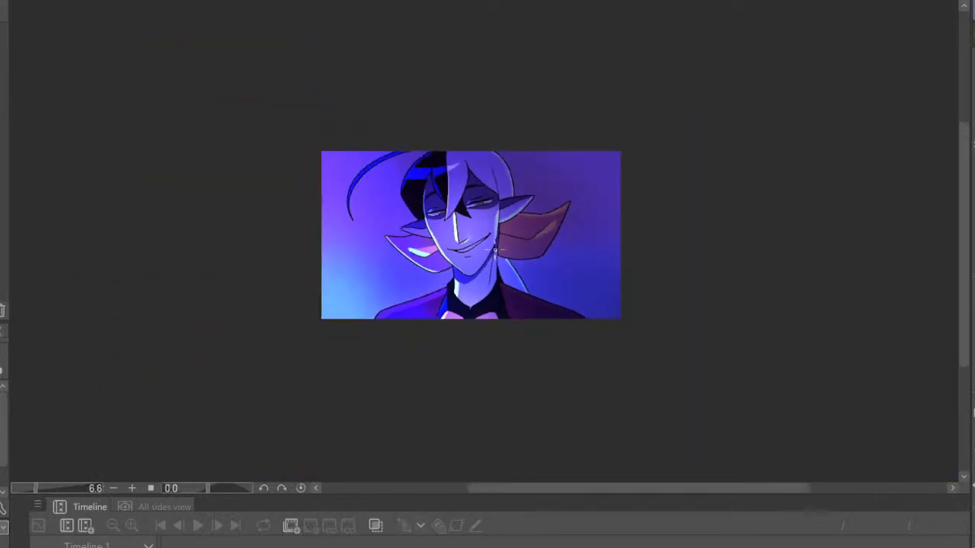
pyautogui.scroll(8, 468, 178)
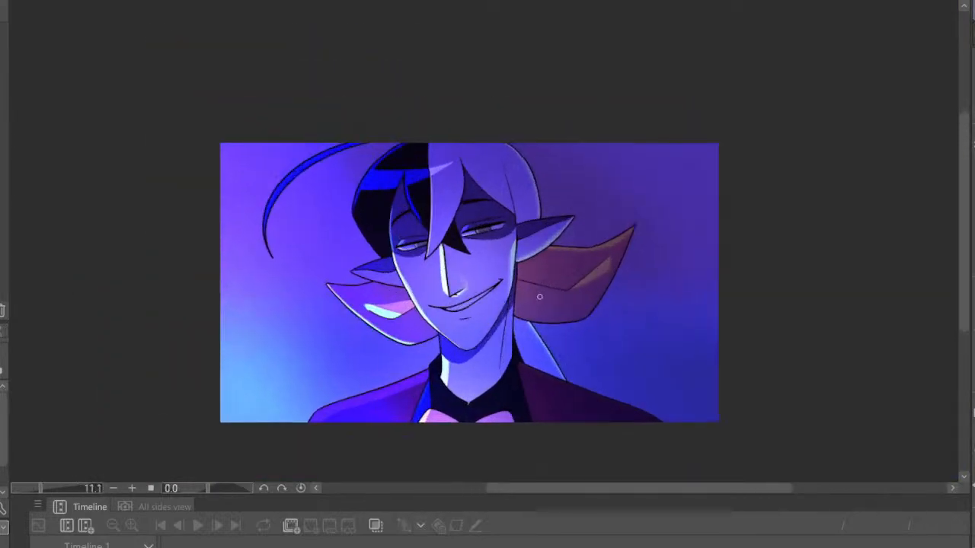
pyautogui.scroll(-4, 468, 207)
# Check the character in the other illustration, and color both irises light green beneath the line art and lighting
pyautogui.scroll(12, 463, 192)
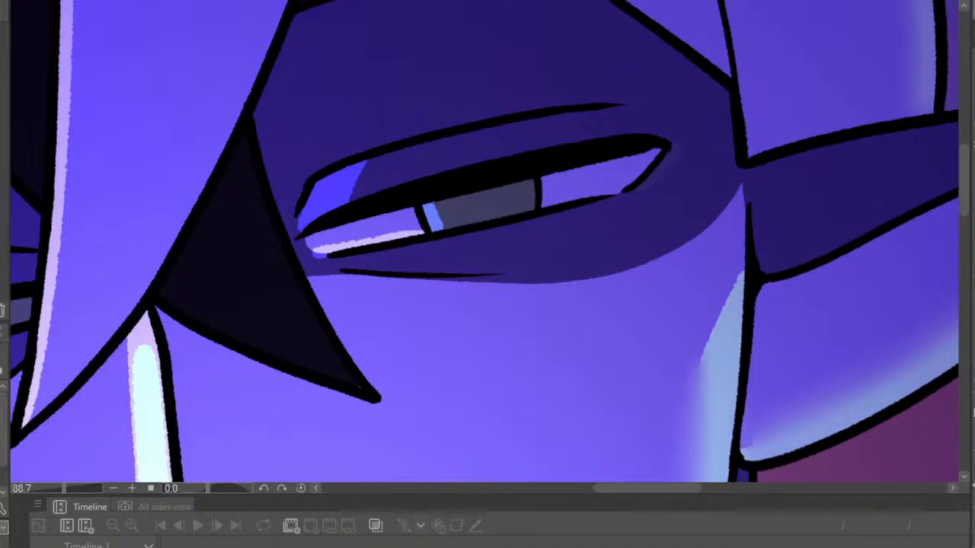
pyautogui.click(917, 2)
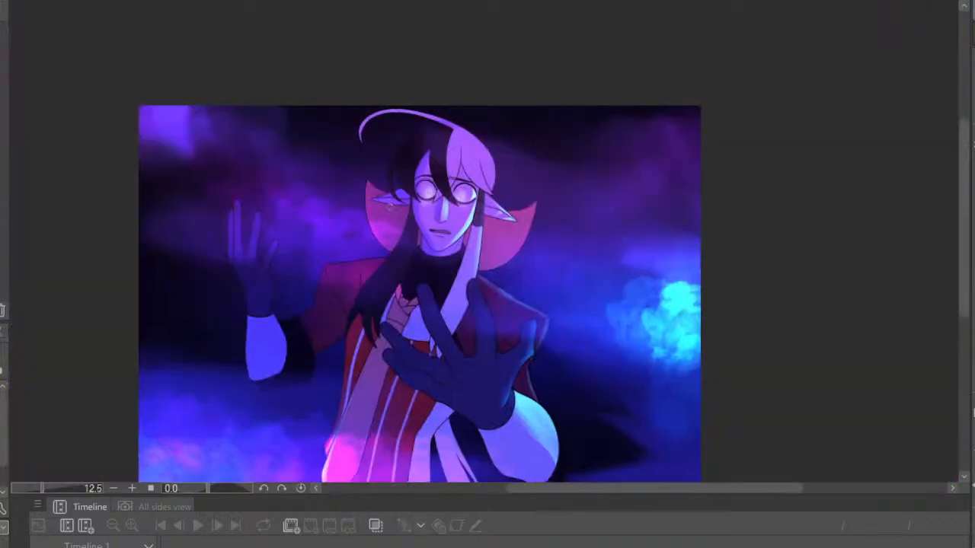
pyautogui.scroll(10, 403, 185)
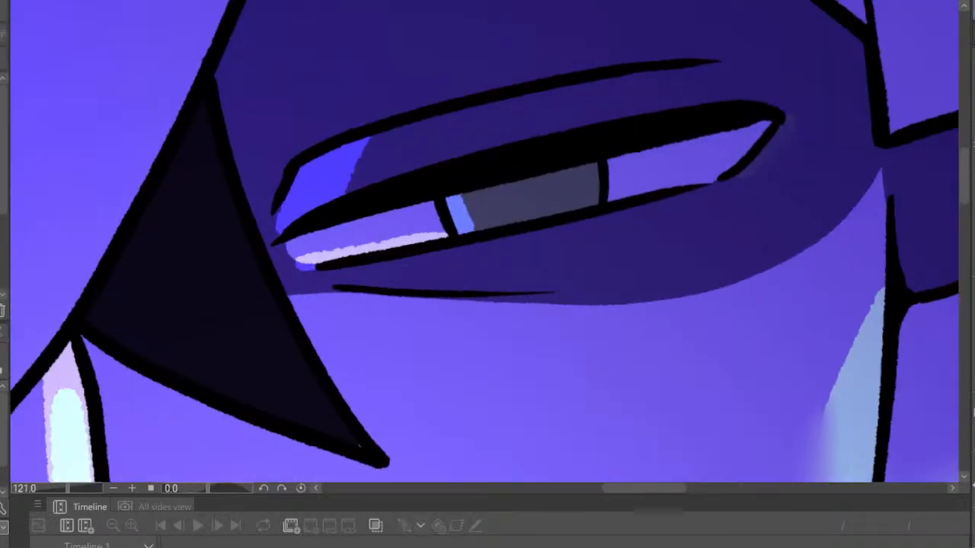
pyautogui.moveTo(457, 196)
pyautogui.mouseDown()
pyautogui.moveTo(468, 221)
pyautogui.moveTo(491, 217)
pyautogui.moveTo(571, 196)
pyautogui.moveTo(583, 166)
pyautogui.moveTo(479, 185)
pyautogui.mouseUp()
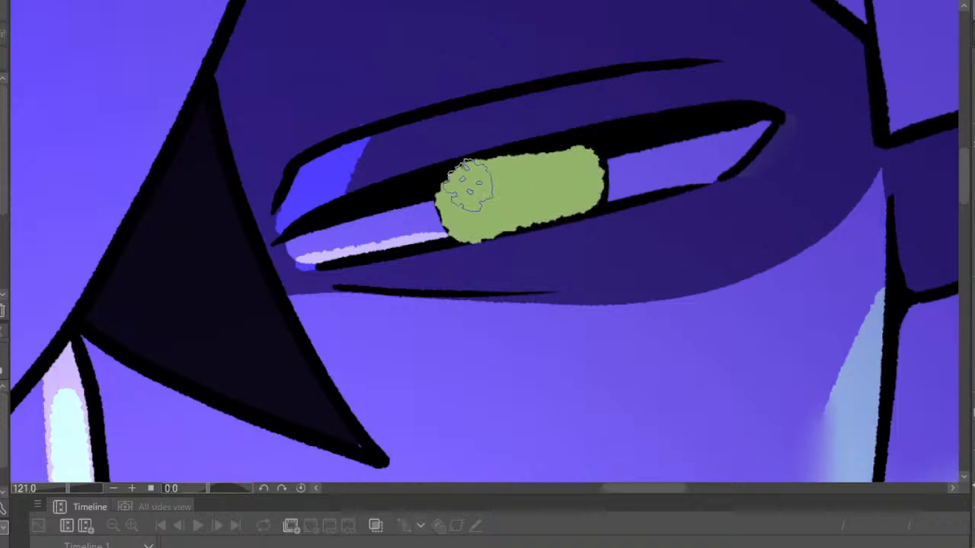
pyautogui.scroll(-2, 605, 272)
pyautogui.scroll(-3, 604, 272)
pyautogui.scroll(2, 681, 226)
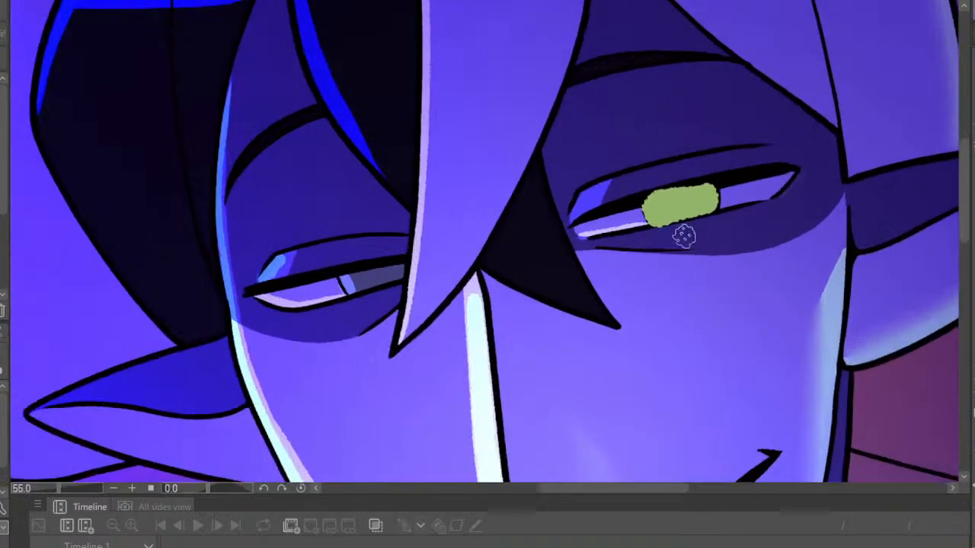
pyautogui.moveTo(313, 277)
pyautogui.mouseDown()
pyautogui.moveTo(364, 283)
pyautogui.moveTo(372, 269)
pyautogui.moveTo(314, 281)
pyautogui.mouseUp()
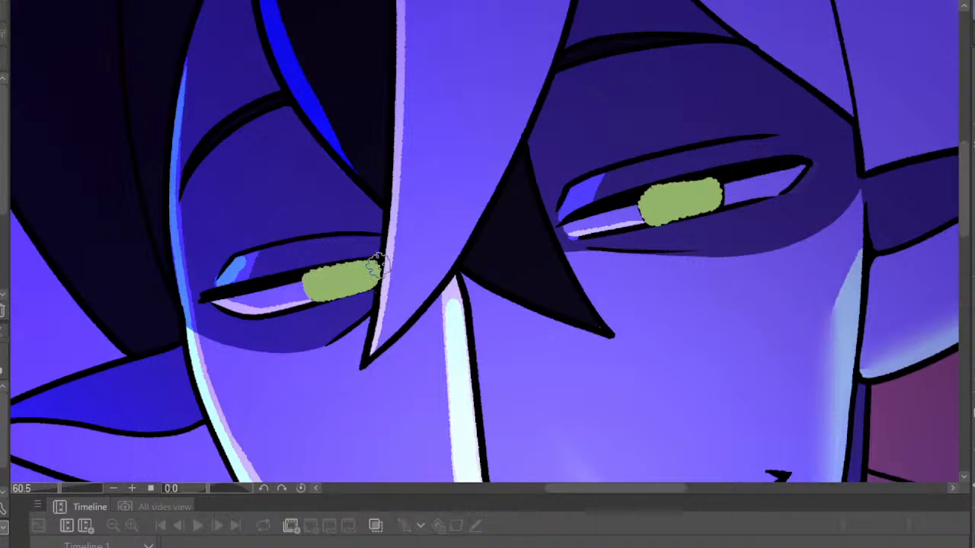
pyautogui.scroll(-3, 733, 180)
pyautogui.scroll(2, 733, 181)
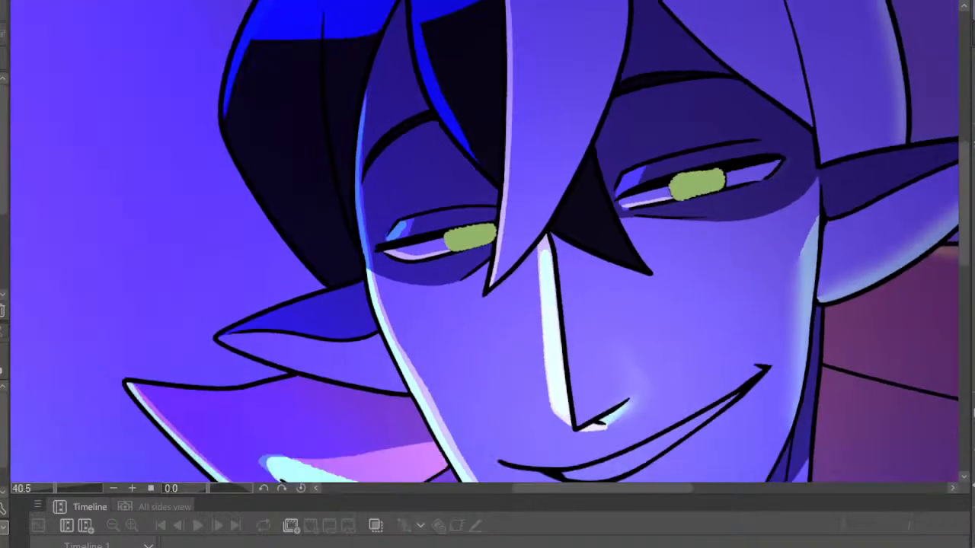
# Examine the green irises up close, at full view and with the canvas mirrored
pyautogui.scroll(-5, 488, 219)
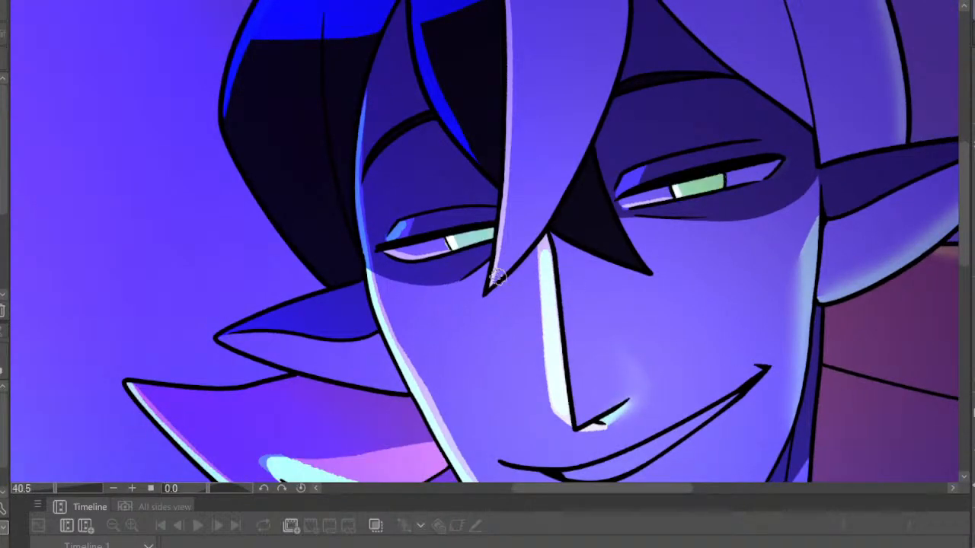
pyautogui.scroll(7, 487, 219)
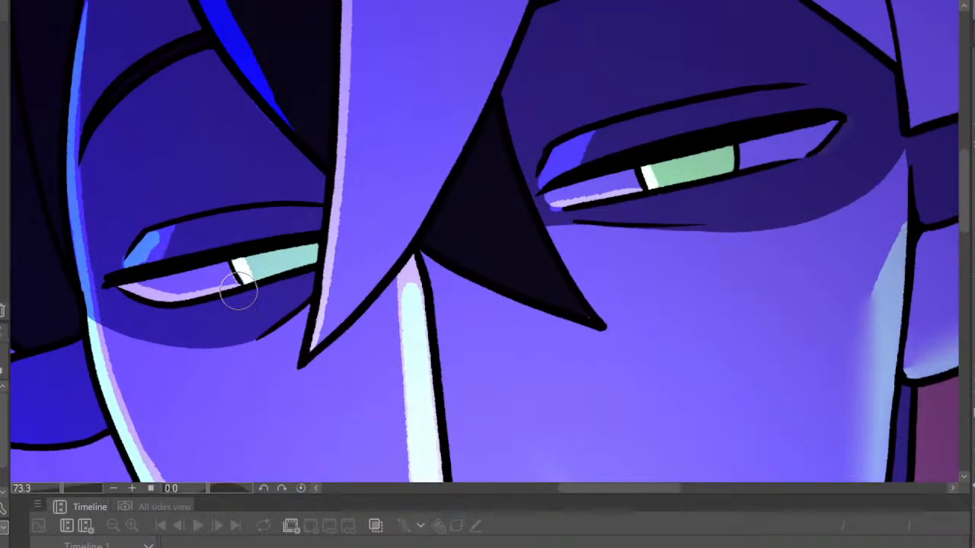
pyautogui.scroll(-5, 292, 315)
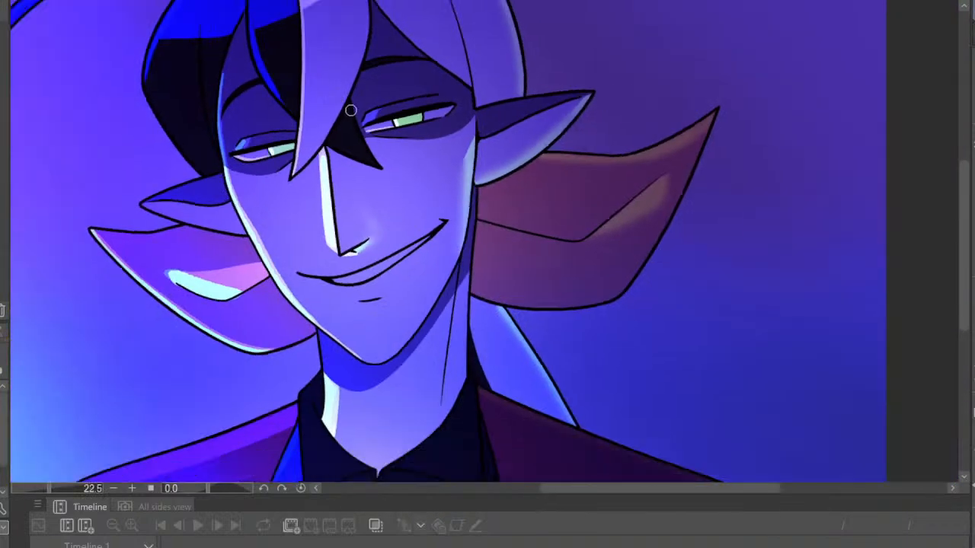
pyautogui.scroll(2, 279, 95)
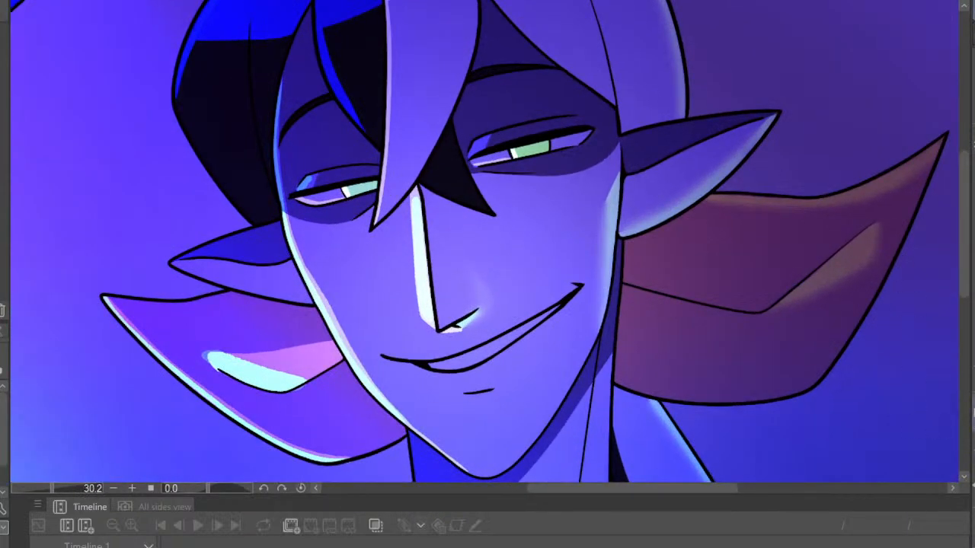
pyautogui.press('h')
pyautogui.scroll(-4, 446, 232)
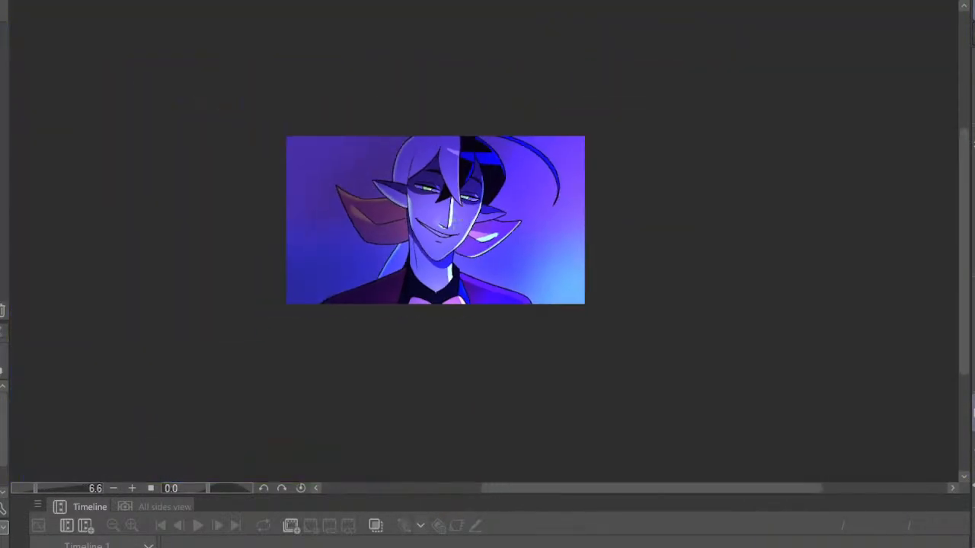
pyautogui.scroll(5, 429, 155)
# Outline a rounded pupil in the middle of the green iris on the pale-haired side and fill it with red
pyautogui.scroll(3, 428, 156)
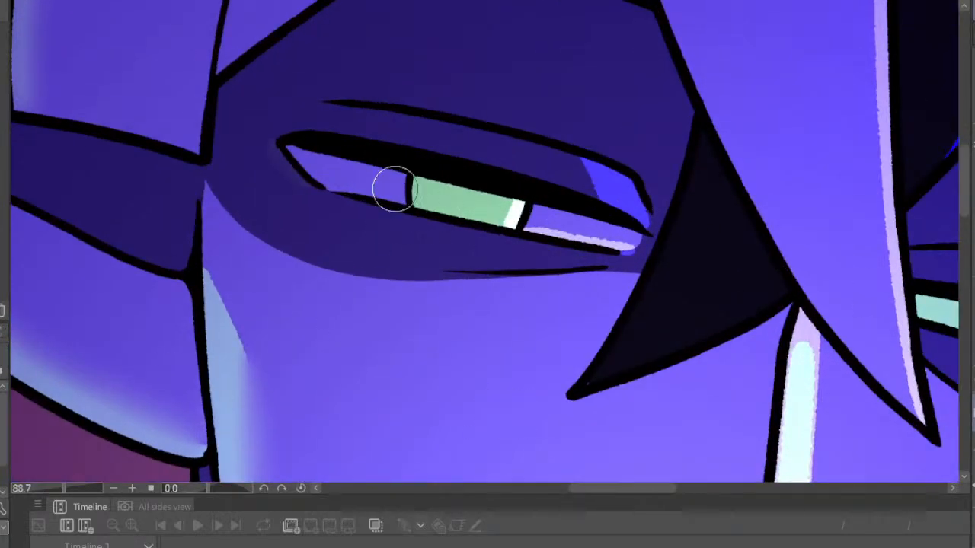
pyautogui.scroll(3, 391, 190)
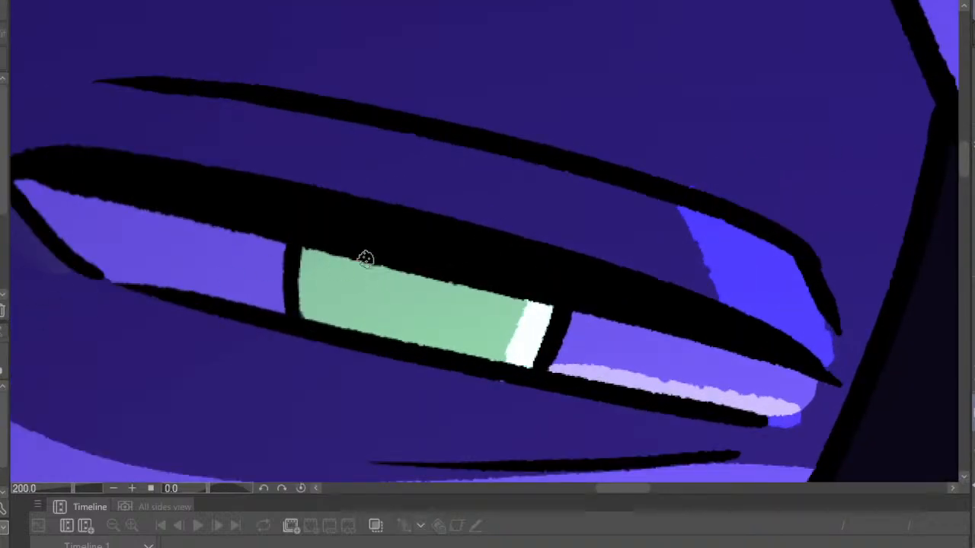
pyautogui.moveTo(365, 259)
pyautogui.mouseDown()
pyautogui.moveTo(352, 301)
pyautogui.moveTo(390, 333)
pyautogui.moveTo(443, 347)
pyautogui.moveTo(488, 326)
pyautogui.moveTo(503, 290)
pyautogui.mouseUp()
pyautogui.moveTo(368, 254); pyautogui.dragTo(502, 290)
pyautogui.click(430, 289)
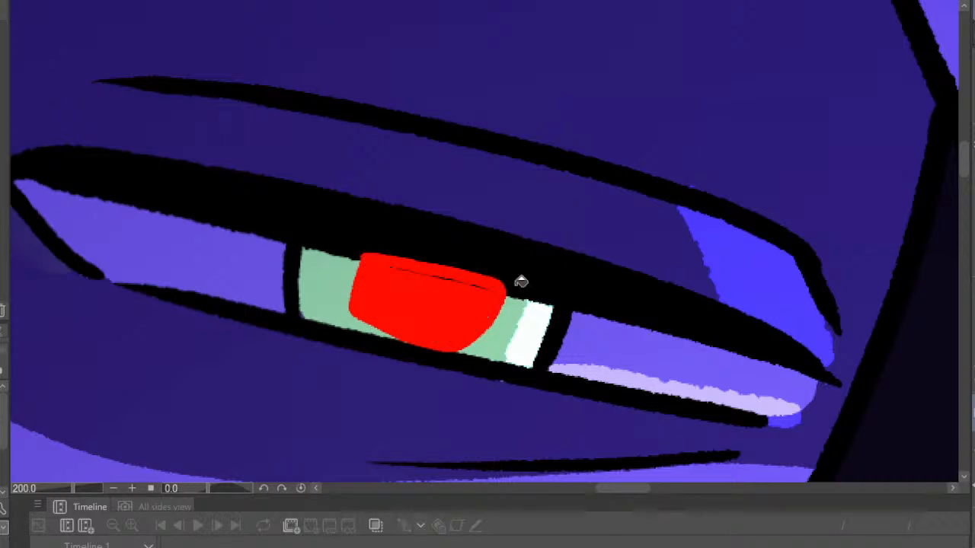
pyautogui.click(461, 315)
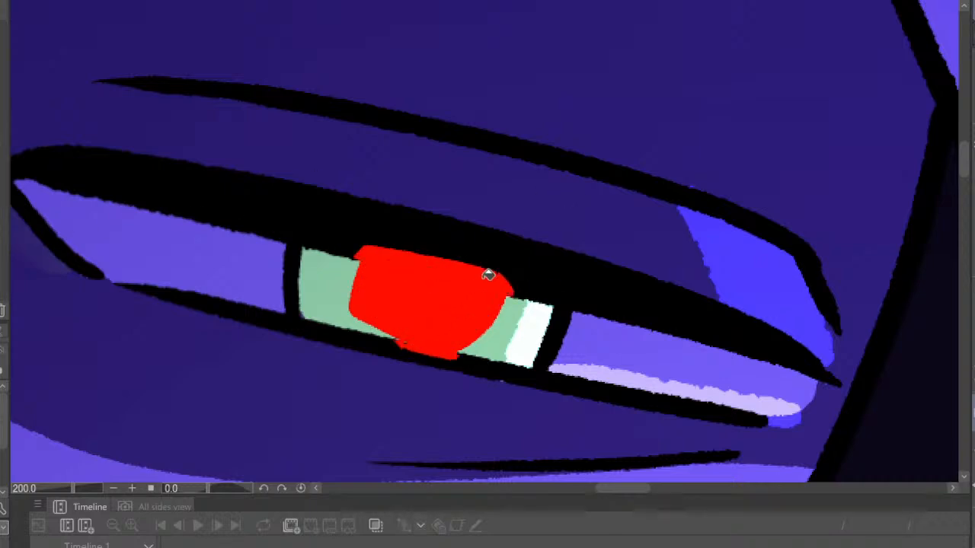
# Trim the red pupil's overflow along the upper and lower eyelid lines, redoing strokes until its edges follow the lids
pyautogui.scroll(-1, 502, 248)
pyautogui.scroll(3, 412, 309)
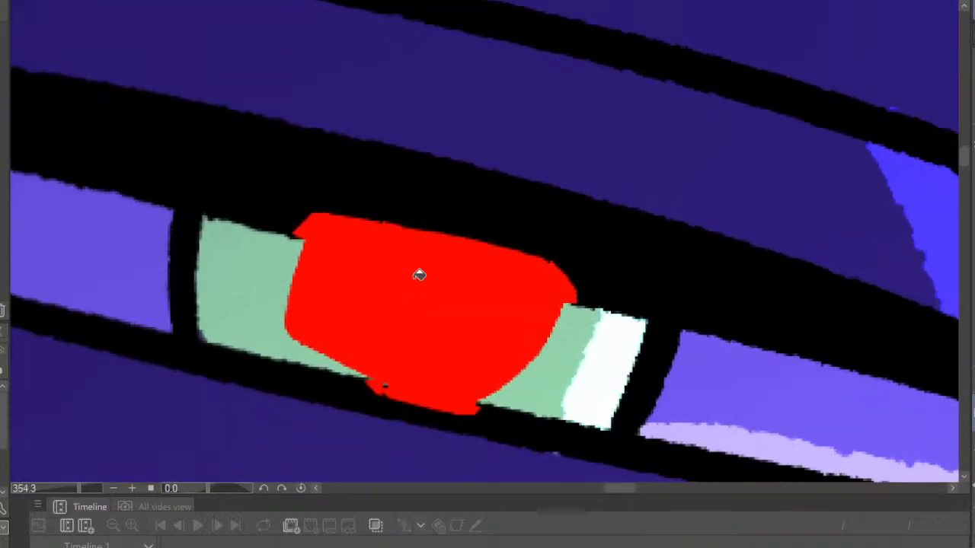
pyautogui.scroll(-3, 408, 294)
pyautogui.scroll(3, 401, 284)
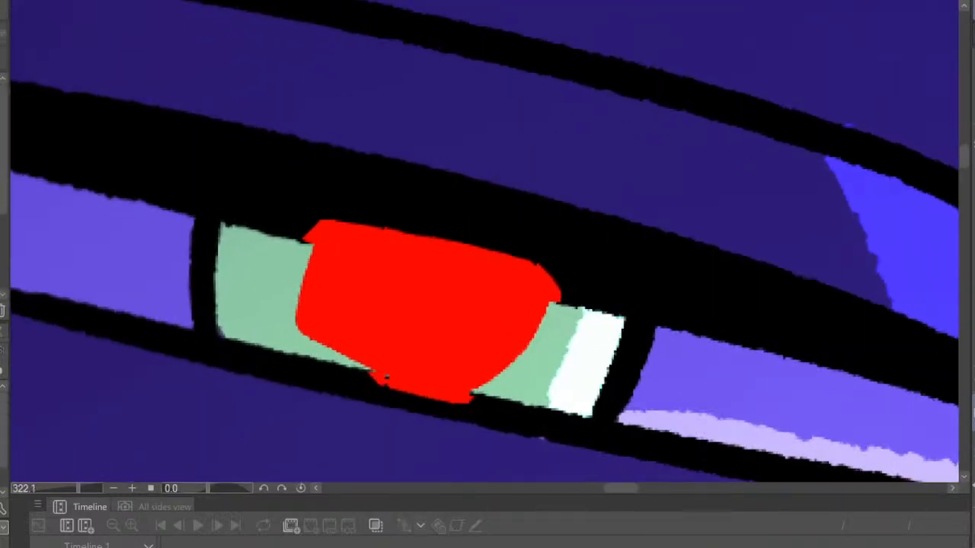
pyautogui.moveTo(300, 232); pyautogui.dragTo(541, 273)
pyautogui.hotkey('ctrl', 'z')
pyautogui.moveTo(324, 231); pyautogui.dragTo(586, 279)
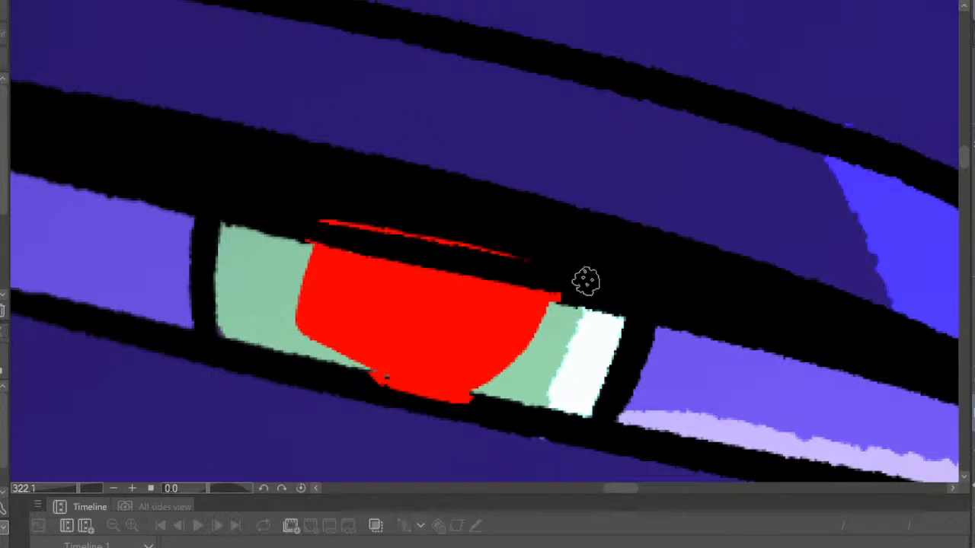
pyautogui.hotkey('ctrl', 'z')
pyautogui.moveTo(298, 231)
pyautogui.mouseDown()
pyautogui.moveTo(587, 287)
pyautogui.moveTo(319, 233)
pyautogui.moveTo(511, 270)
pyautogui.mouseUp()
pyautogui.hotkey('ctrl', 'z')
pyautogui.moveTo(300, 229)
pyautogui.mouseDown()
pyautogui.moveTo(503, 261)
pyautogui.moveTo(575, 287)
pyautogui.moveTo(369, 219)
pyautogui.moveTo(397, 231)
pyautogui.moveTo(284, 214)
pyautogui.moveTo(372, 239)
pyautogui.mouseUp()
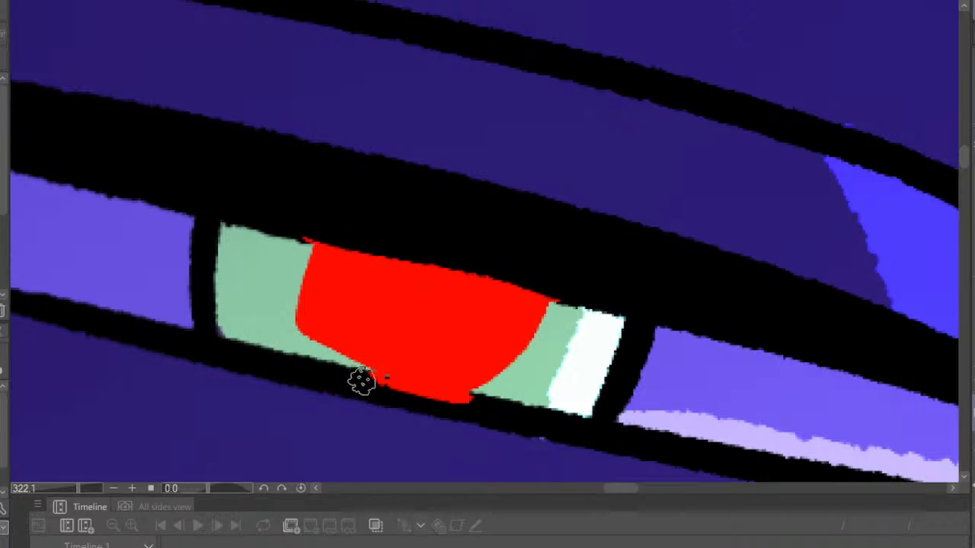
pyautogui.moveTo(361, 381)
pyautogui.mouseDown()
pyautogui.moveTo(378, 391)
pyautogui.moveTo(341, 384)
pyautogui.moveTo(514, 374)
pyautogui.mouseUp()
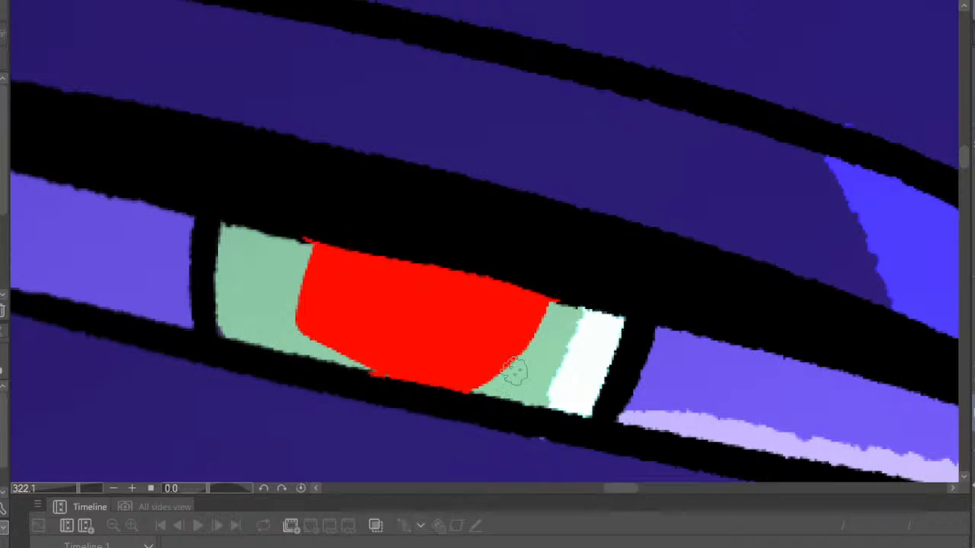
# Check the red pupil against the whole face, unmirror the canvas and inspect the eye up close
pyautogui.scroll(-2, 421, 214)
pyautogui.scroll(-10, 360, 103)
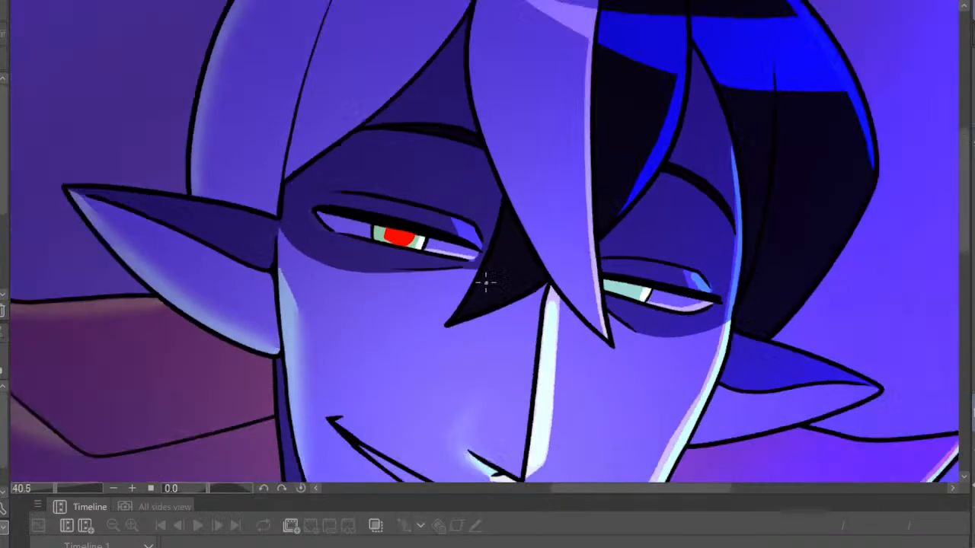
pyautogui.press('h')
pyautogui.scroll(8, 409, 231)
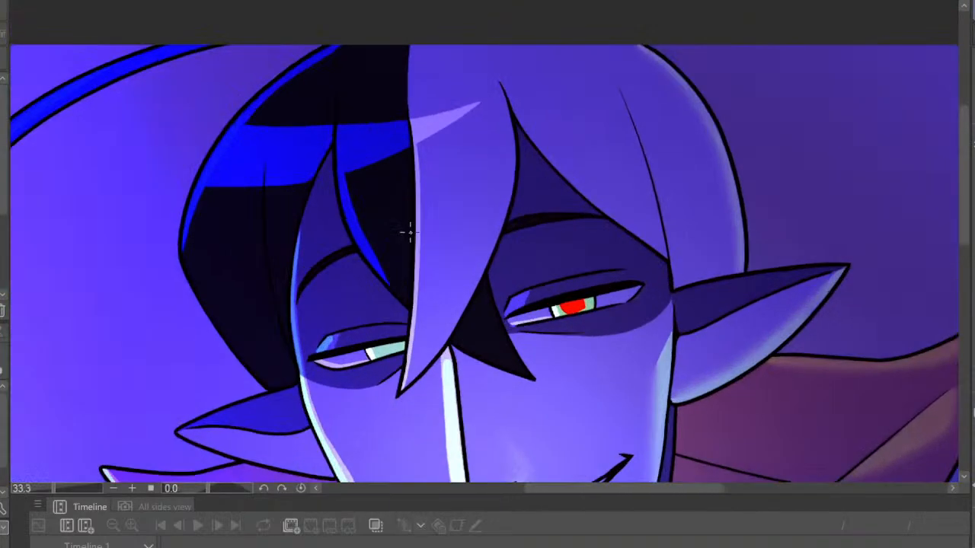
pyautogui.scroll(3, 632, 259)
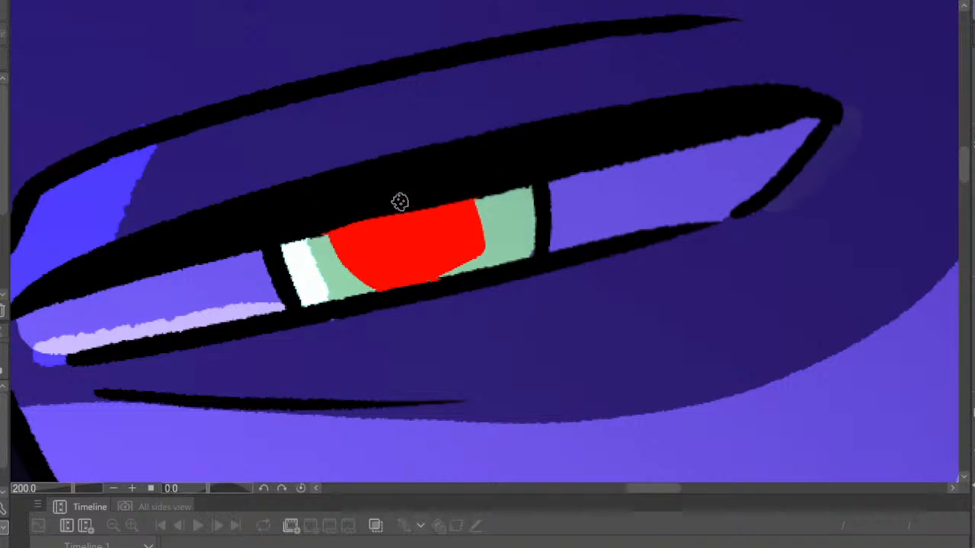
# Reshape the outer edge of the red pupil on the pale-haired side into a rounder, narrower curve between the eyelids
pyautogui.scroll(-12, 537, 185)
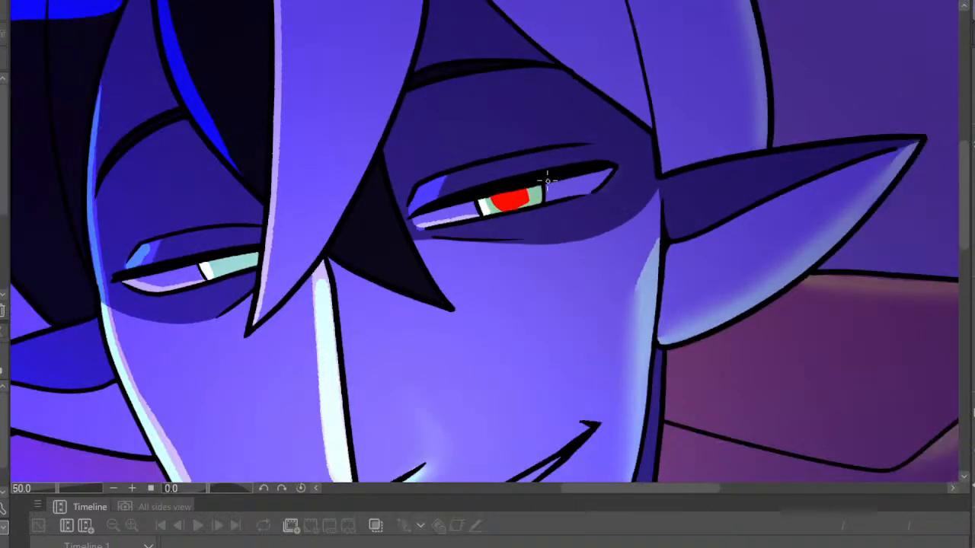
pyautogui.scroll(12, 549, 185)
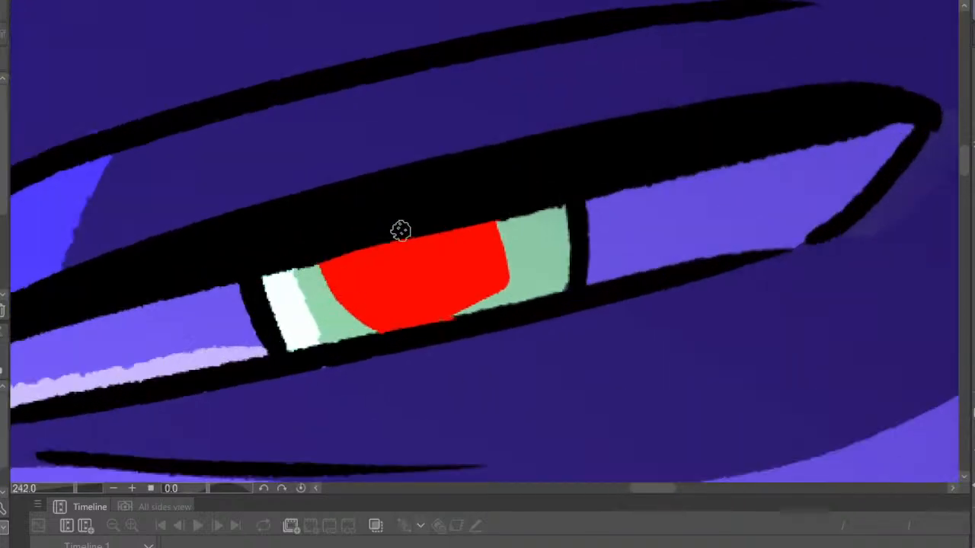
pyautogui.moveTo(457, 316)
pyautogui.mouseDown()
pyautogui.moveTo(501, 282)
pyautogui.moveTo(508, 242)
pyautogui.mouseUp()
pyautogui.scroll(-15, 529, 248)
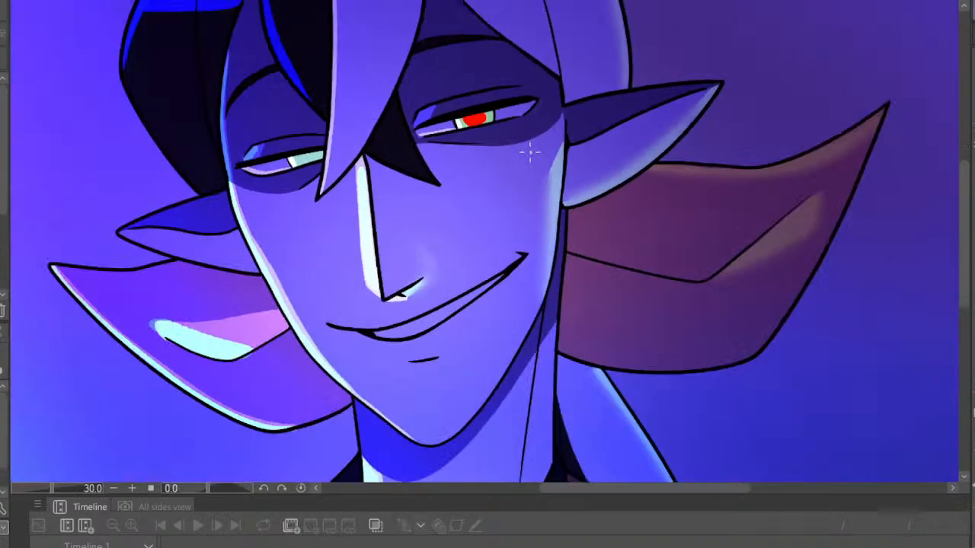
pyautogui.scroll(5, 463, 157)
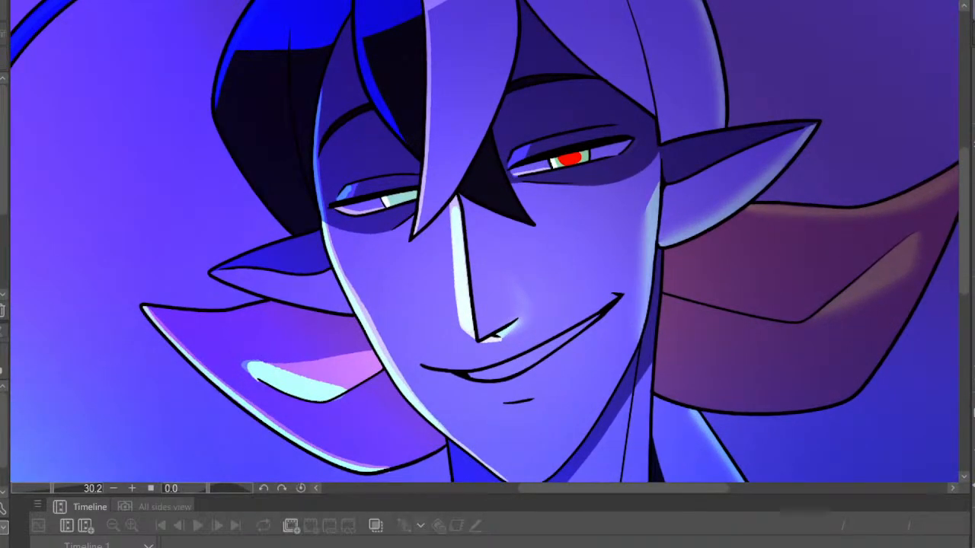
pyautogui.scroll(10, 561, 96)
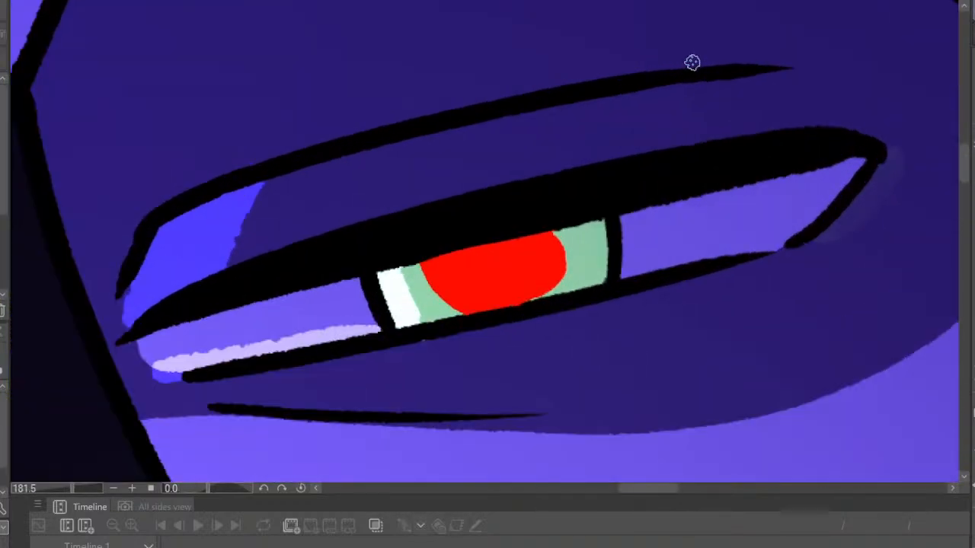
pyautogui.moveTo(560, 236)
pyautogui.mouseDown()
pyautogui.moveTo(562, 283)
pyautogui.moveTo(551, 296)
pyautogui.mouseUp()
pyautogui.scroll(-10, 677, 299)
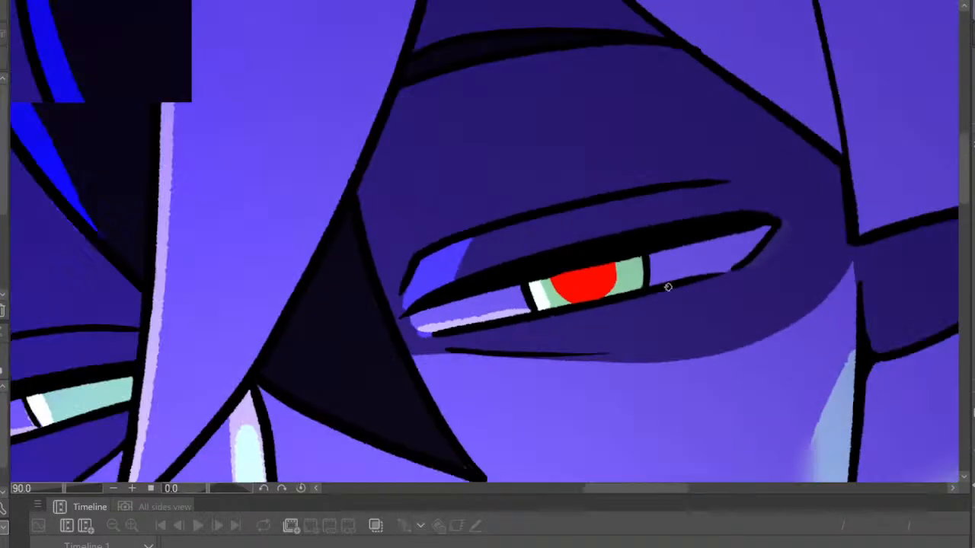
# Mirror the canvas, outline a matching pupil in the green iris on the dark-haired side and fill it with red
pyautogui.press('h')
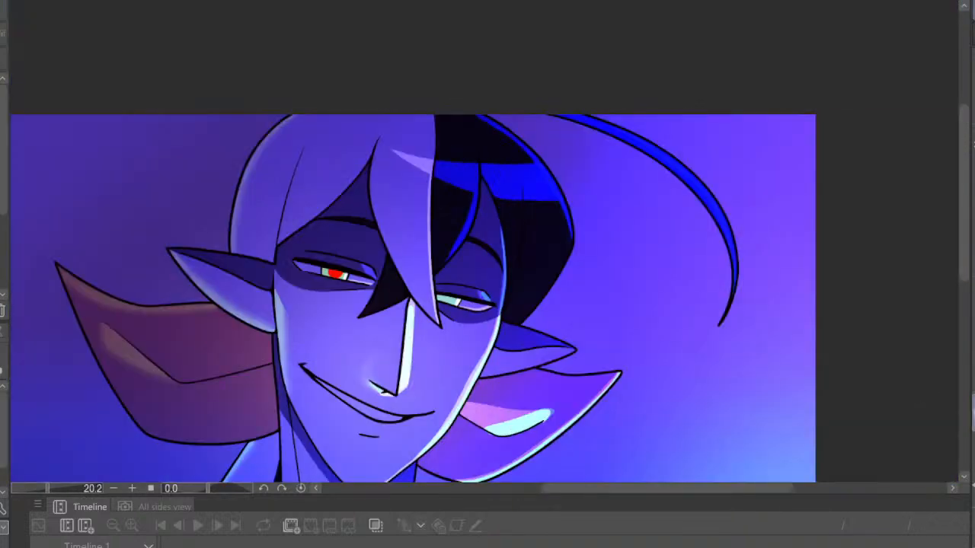
pyautogui.scroll(8, 665, 355)
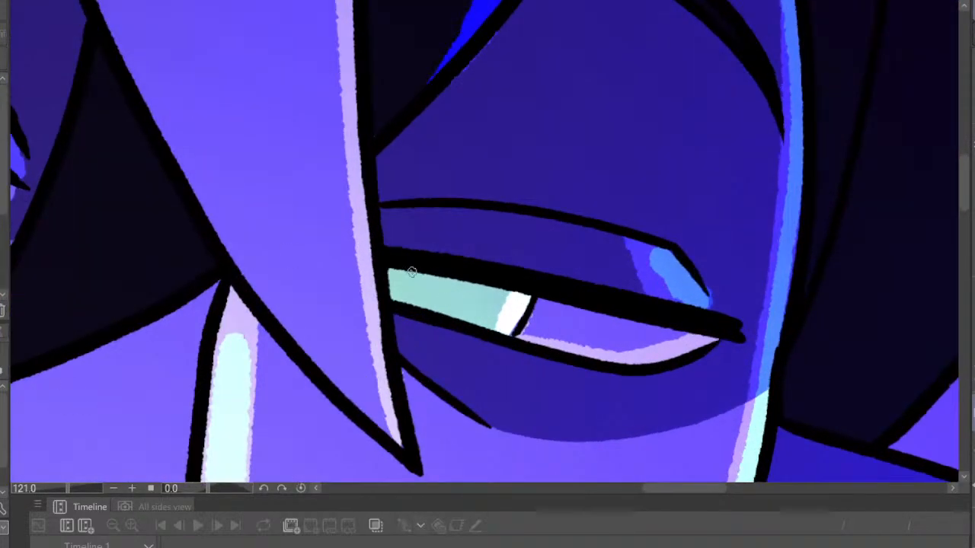
pyautogui.moveTo(409, 271)
pyautogui.mouseDown()
pyautogui.moveTo(424, 308)
pyautogui.moveTo(466, 318)
pyautogui.moveTo(480, 284)
pyautogui.moveTo(410, 273)
pyautogui.moveTo(472, 283)
pyautogui.mouseUp()
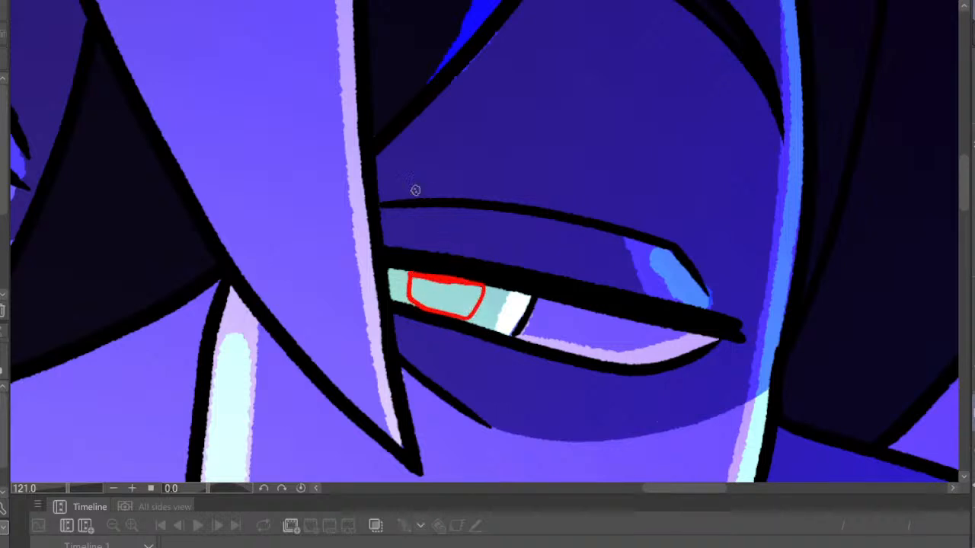
pyautogui.click(460, 286)
pyautogui.scroll(-10, 482, 285)
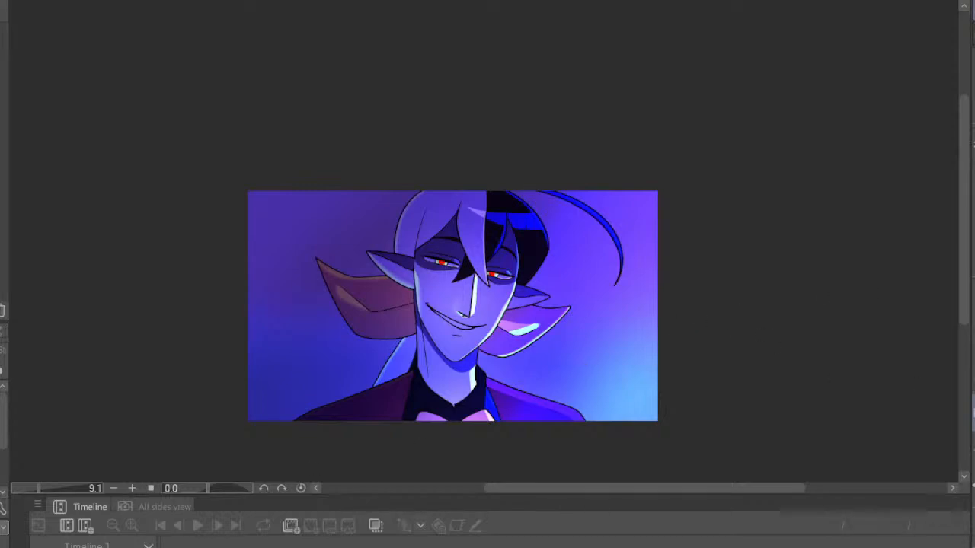
# Compare the two red pupils up close and across the whole face, with the canvas mirrored and unmirrored
pyautogui.scroll(6, 412, 329)
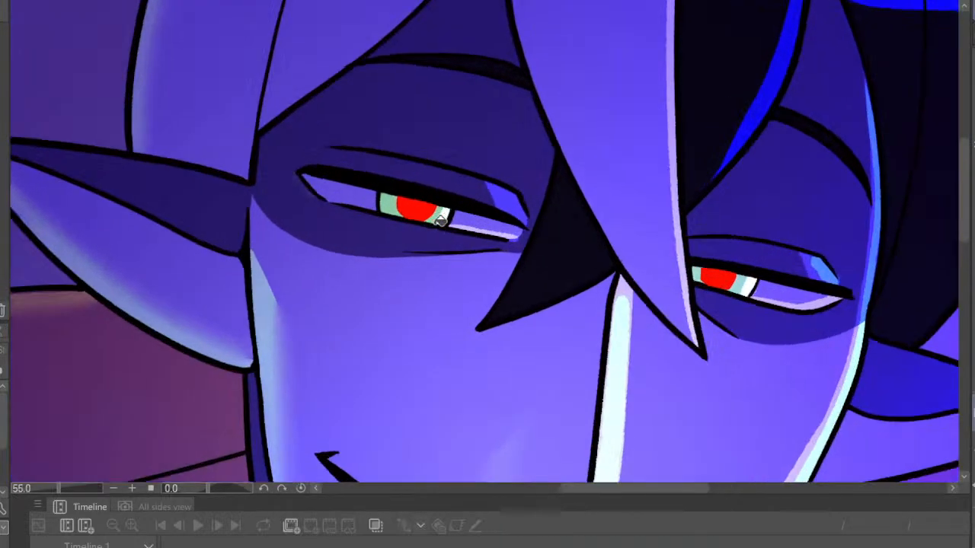
pyautogui.scroll(-4, 578, 256)
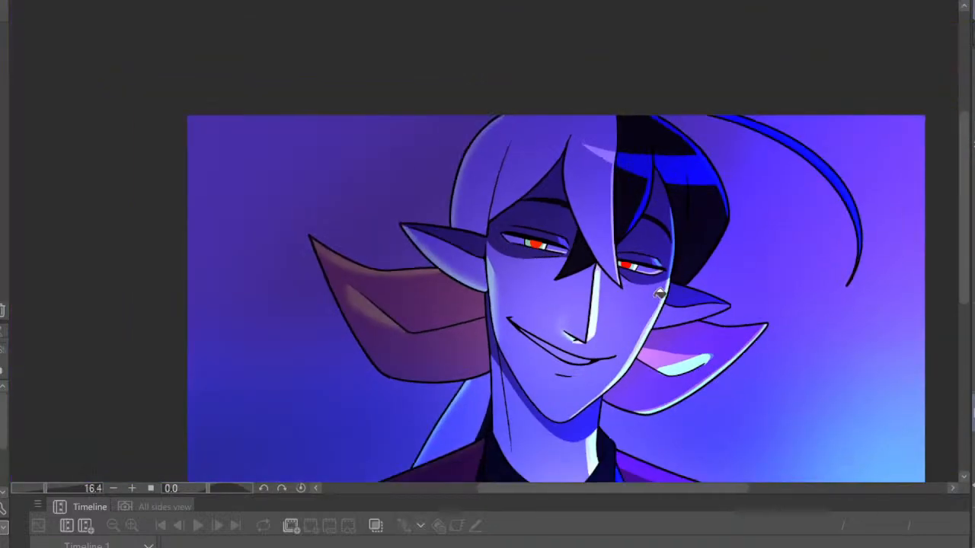
pyautogui.press('h')
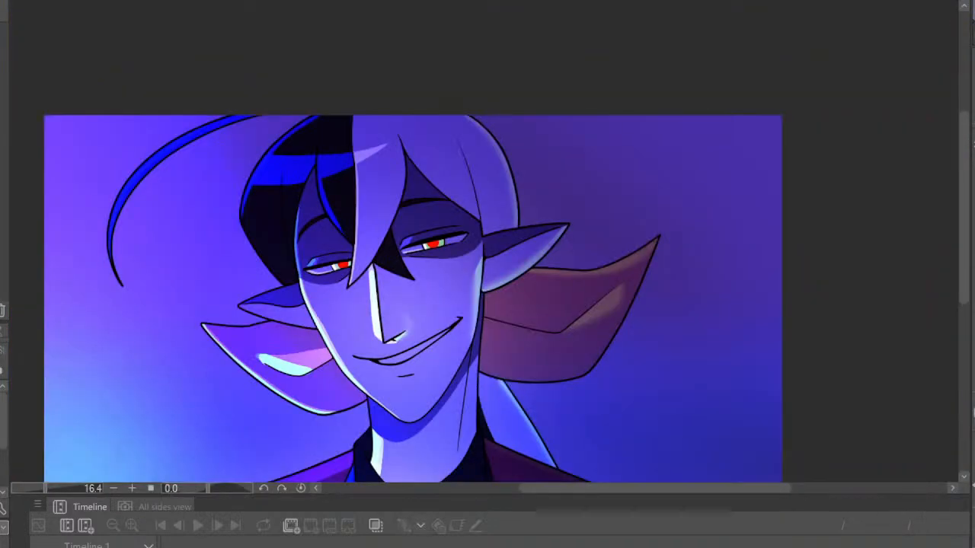
pyautogui.scroll(4, 289, 218)
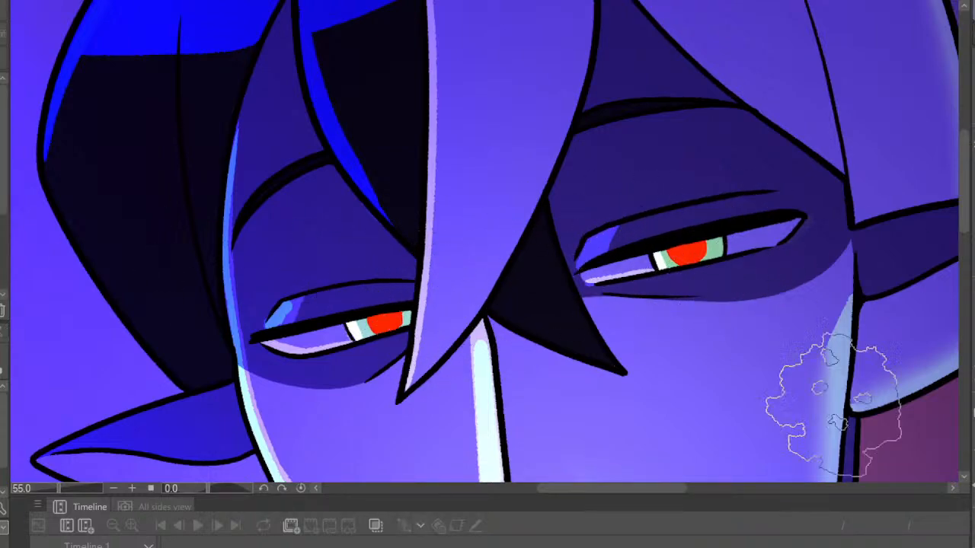
pyautogui.scroll(-4, 474, 282)
pyautogui.scroll(3, 780, 350)
pyautogui.scroll(3, 781, 355)
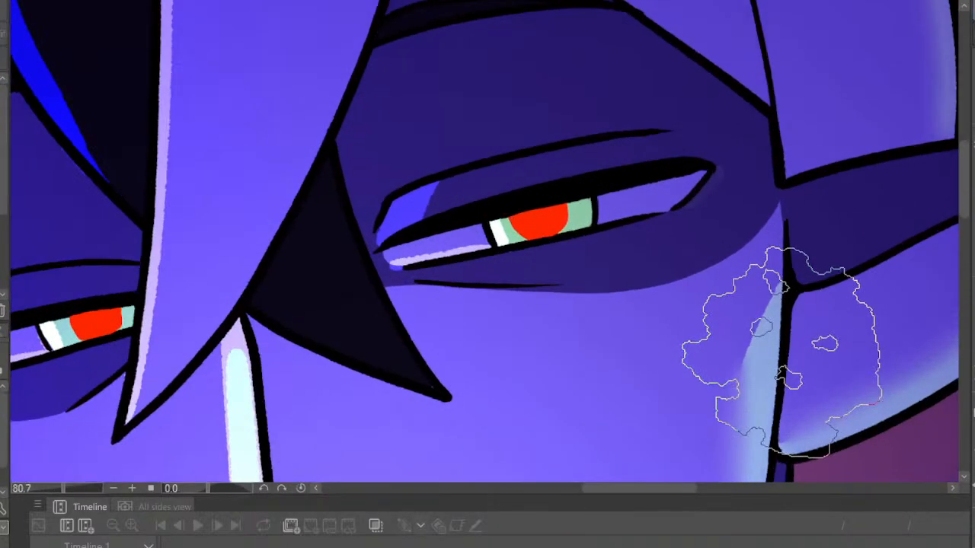
pyautogui.click(96, 322)
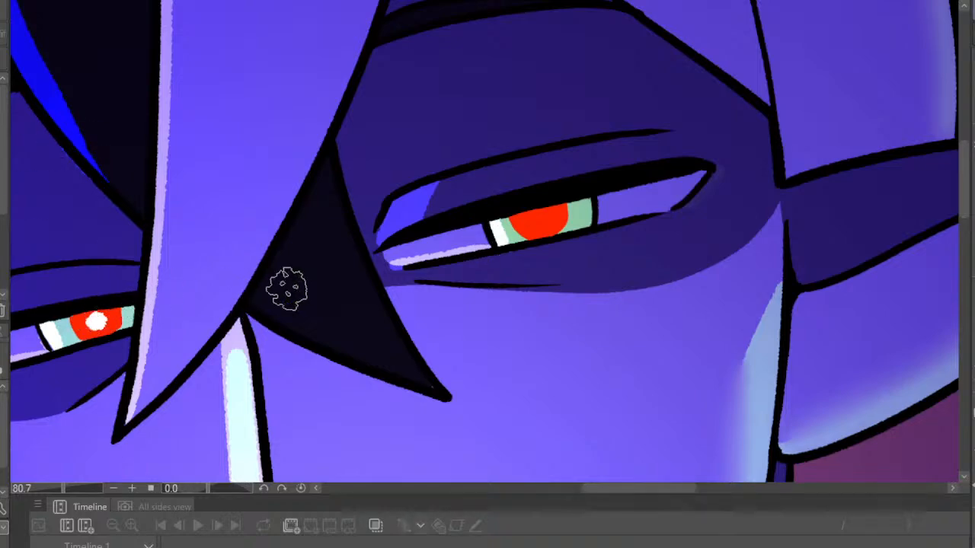
pyautogui.scroll(-6, 282, 282)
pyautogui.scroll(6, 330, 109)
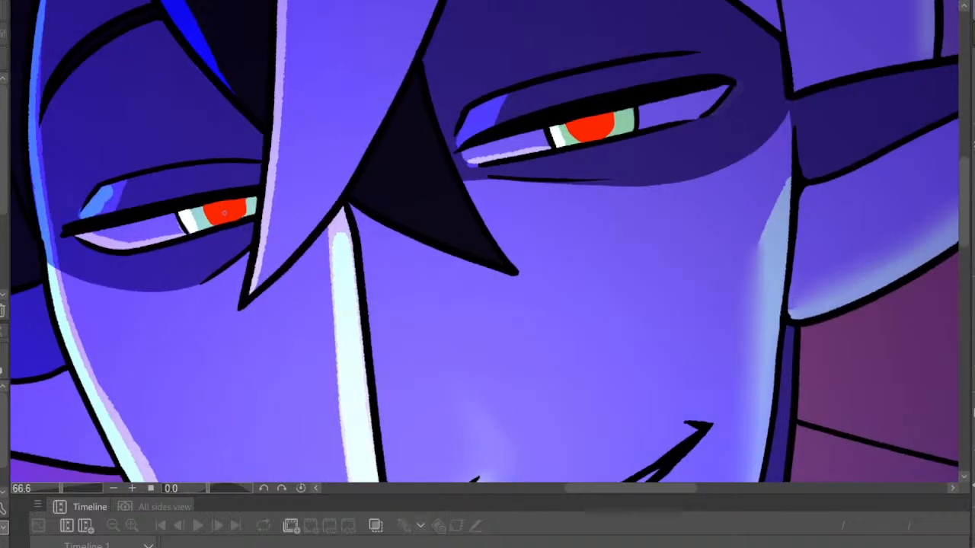
pyautogui.moveTo(225, 213)
pyautogui.mouseDown()
pyautogui.moveTo(233, 215)
pyautogui.moveTo(227, 202)
pyautogui.mouseUp()
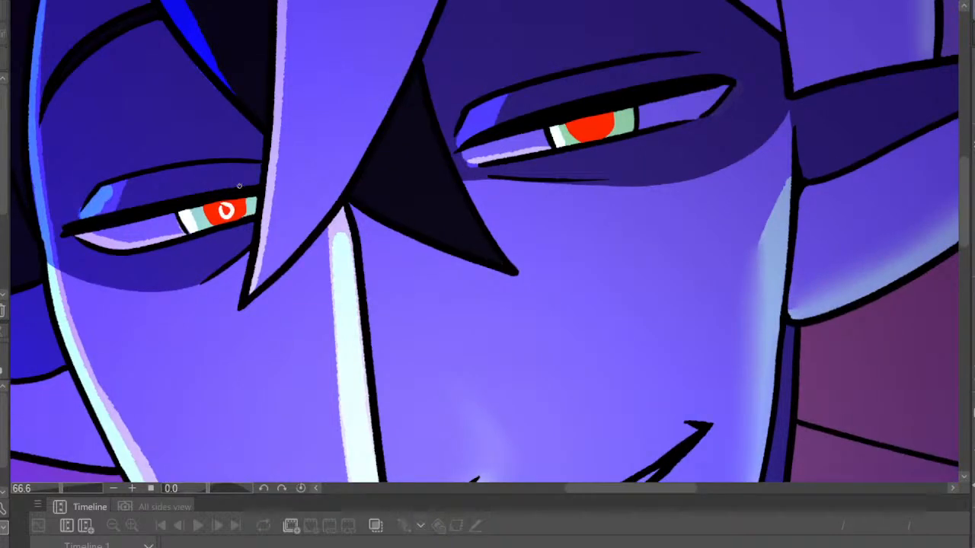
pyautogui.scroll(4, 239, 186)
pyautogui.hotkey('ctrl', 'z')
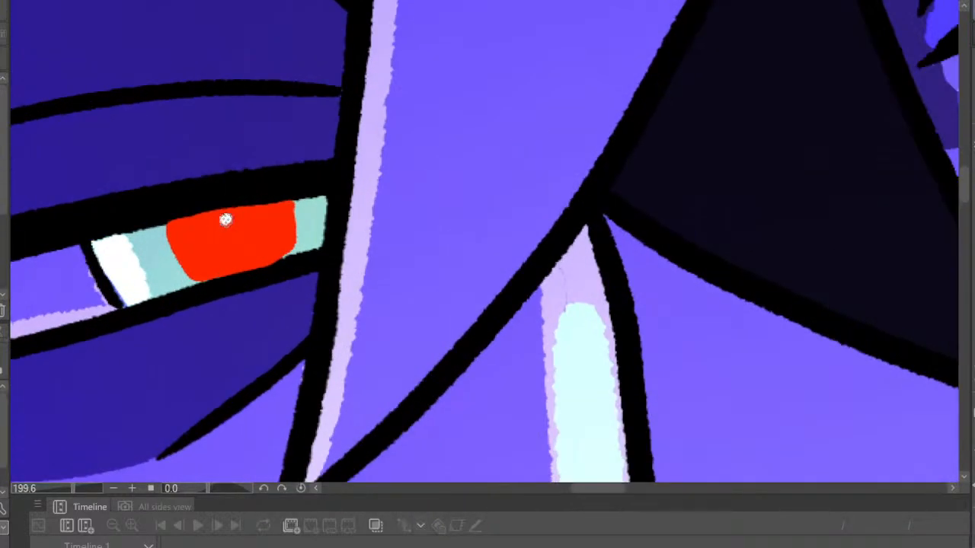
# Paint a small rounded white centre inside each red pupil, starting with the eye on the dark-haired side
pyautogui.moveTo(226, 219)
pyautogui.mouseDown()
pyautogui.moveTo(216, 247)
pyautogui.moveTo(259, 251)
pyautogui.moveTo(251, 219)
pyautogui.moveTo(227, 226)
pyautogui.moveTo(244, 229)
pyautogui.moveTo(240, 236)
pyautogui.mouseUp()
pyautogui.scroll(-2, 267, 181)
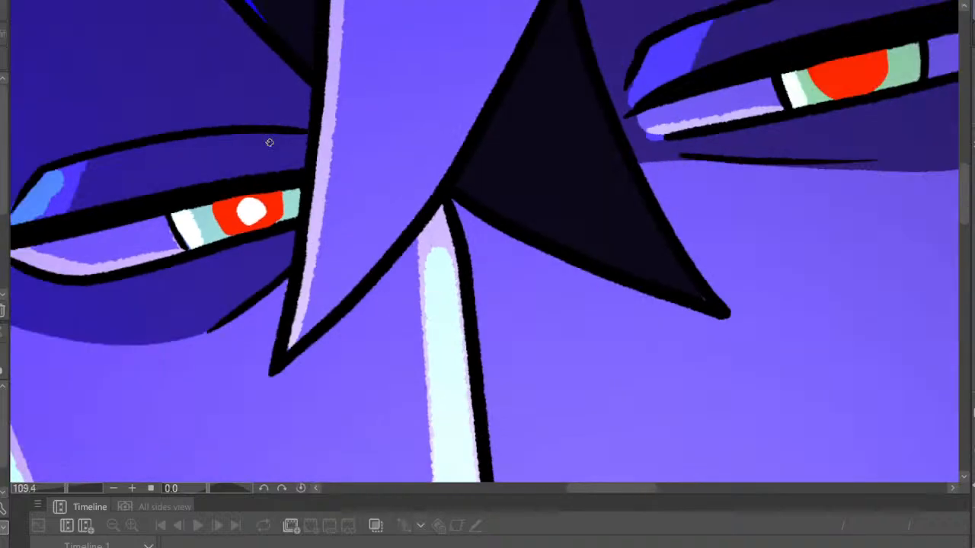
pyautogui.scroll(-6, 268, 142)
pyautogui.scroll(1, 485, 371)
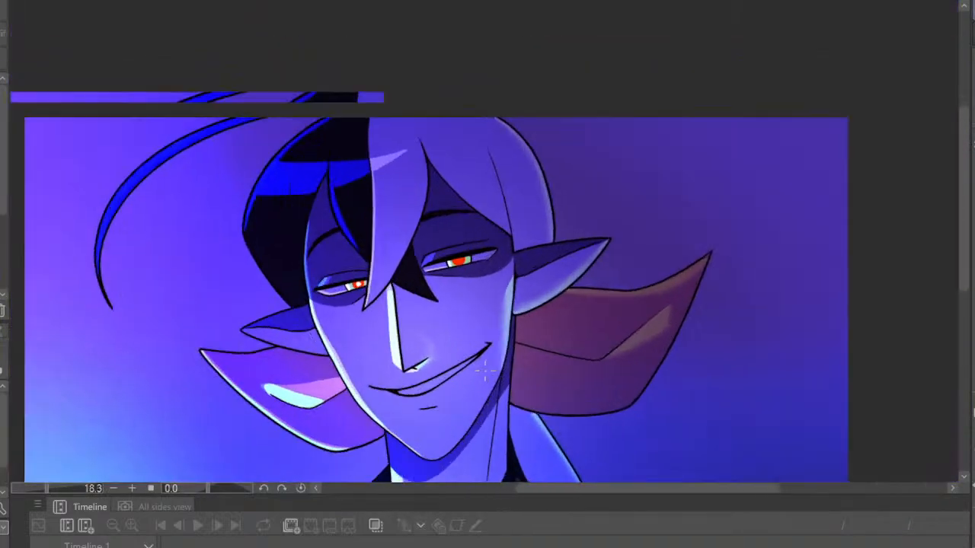
pyautogui.scroll(8, 459, 256)
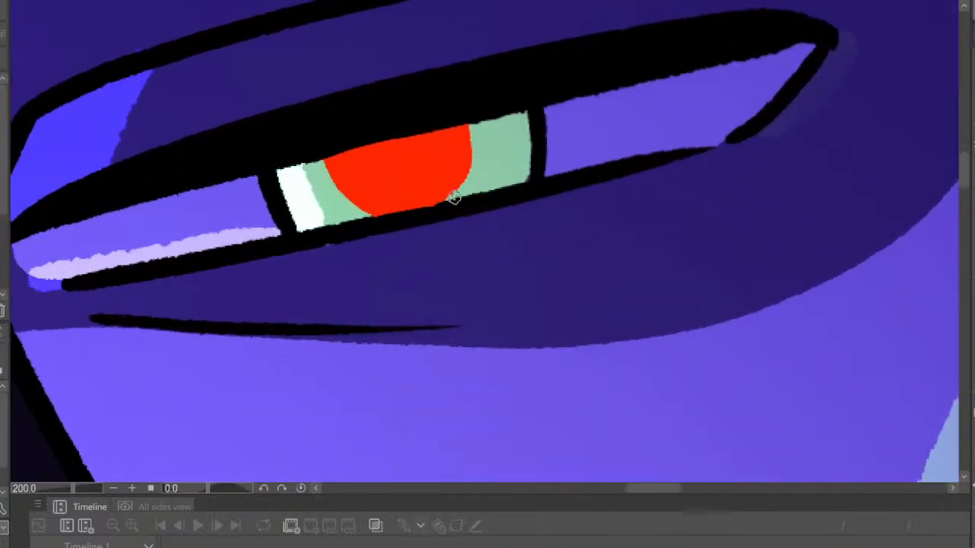
pyautogui.moveTo(377, 153)
pyautogui.mouseDown()
pyautogui.moveTo(381, 175)
pyautogui.moveTo(400, 181)
pyautogui.moveTo(421, 159)
pyautogui.moveTo(393, 147)
pyautogui.moveTo(380, 163)
pyautogui.moveTo(413, 177)
pyautogui.moveTo(400, 166)
pyautogui.moveTo(419, 156)
pyautogui.mouseUp()
pyautogui.scroll(-10, 419, 156)
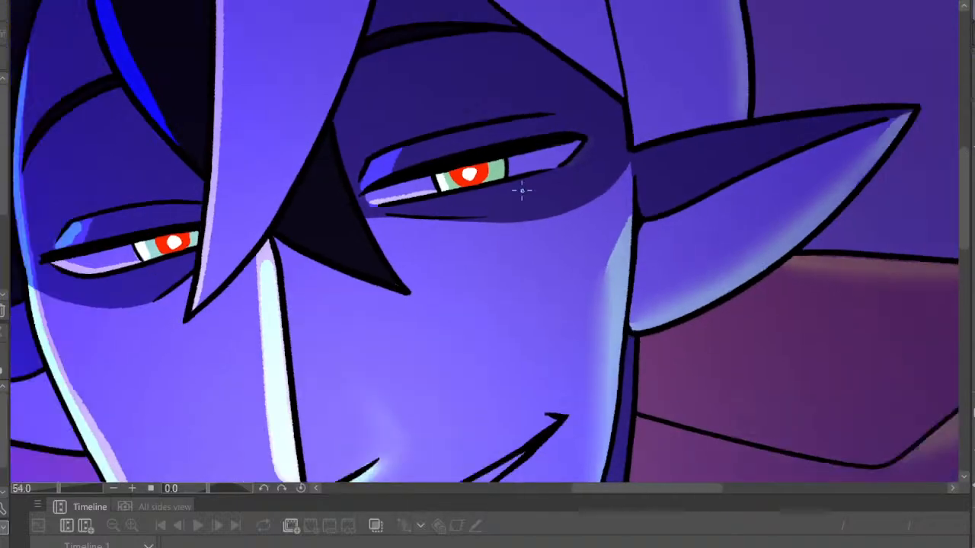
pyautogui.scroll(2, 585, 205)
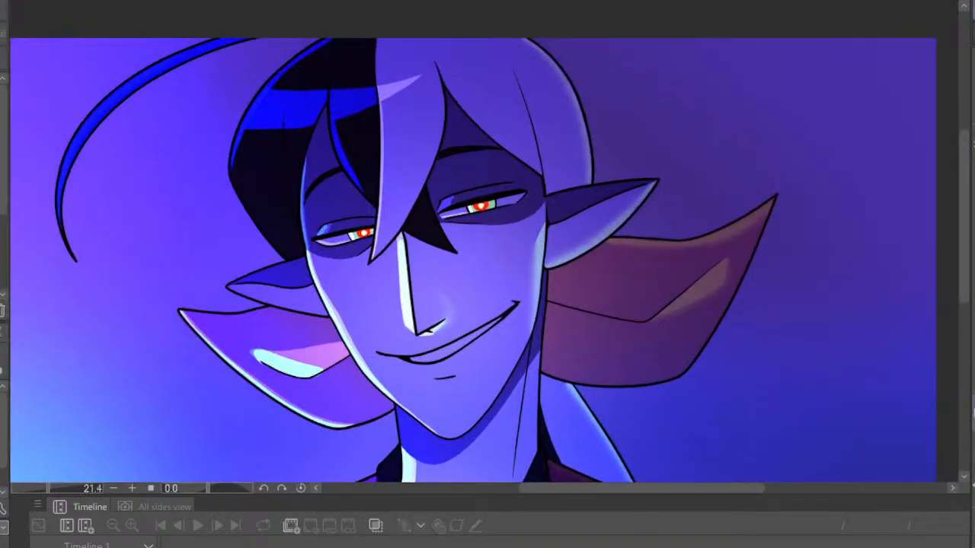
# Mirror the canvas and extend the white centres of both pupils upward to meet the upper eyelid lines
pyautogui.press('h')
pyautogui.scroll(3, 525, 203)
pyautogui.scroll(5, 525, 203)
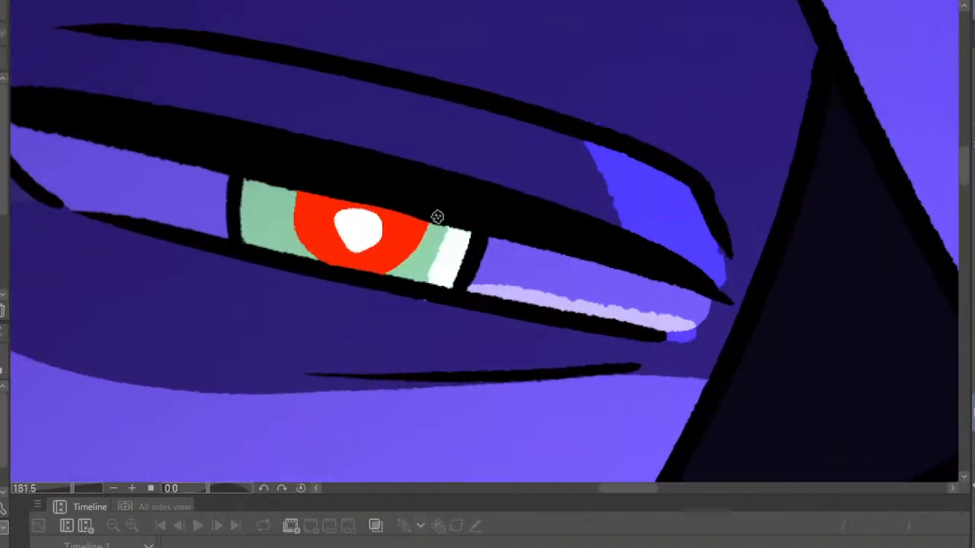
pyautogui.moveTo(344, 197)
pyautogui.mouseDown()
pyautogui.moveTo(334, 227)
pyautogui.moveTo(356, 252)
pyautogui.moveTo(382, 238)
pyautogui.moveTo(383, 203)
pyautogui.moveTo(379, 213)
pyautogui.moveTo(348, 211)
pyautogui.mouseUp()
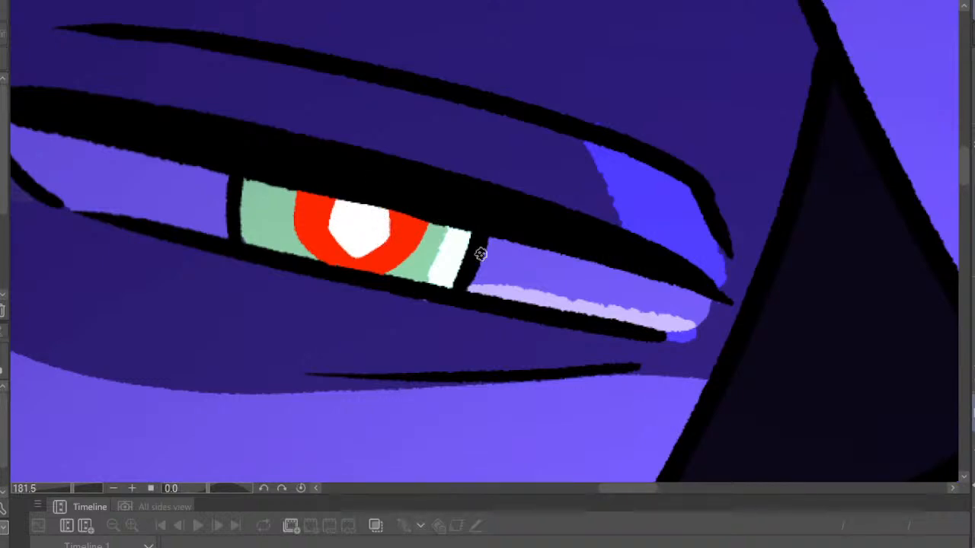
pyautogui.scroll(-6, 481, 254)
pyautogui.scroll(3, 563, 268)
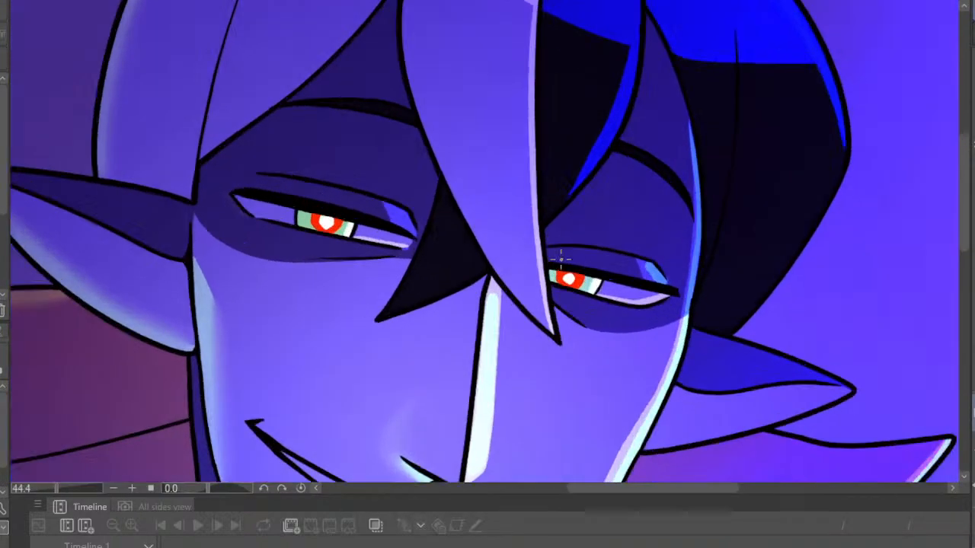
pyautogui.scroll(5, 564, 268)
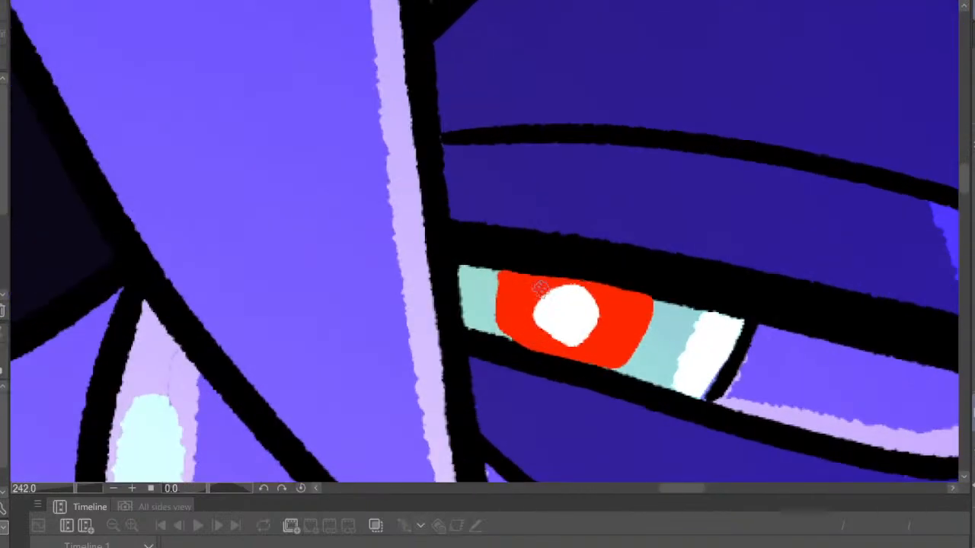
pyautogui.moveTo(537, 308)
pyautogui.mouseDown()
pyautogui.moveTo(580, 271)
pyautogui.moveTo(593, 276)
pyautogui.moveTo(592, 316)
pyautogui.moveTo(588, 277)
pyautogui.moveTo(584, 292)
pyautogui.moveTo(567, 277)
pyautogui.moveTo(592, 294)
pyautogui.mouseUp()
pyautogui.scroll(-10, 593, 294)
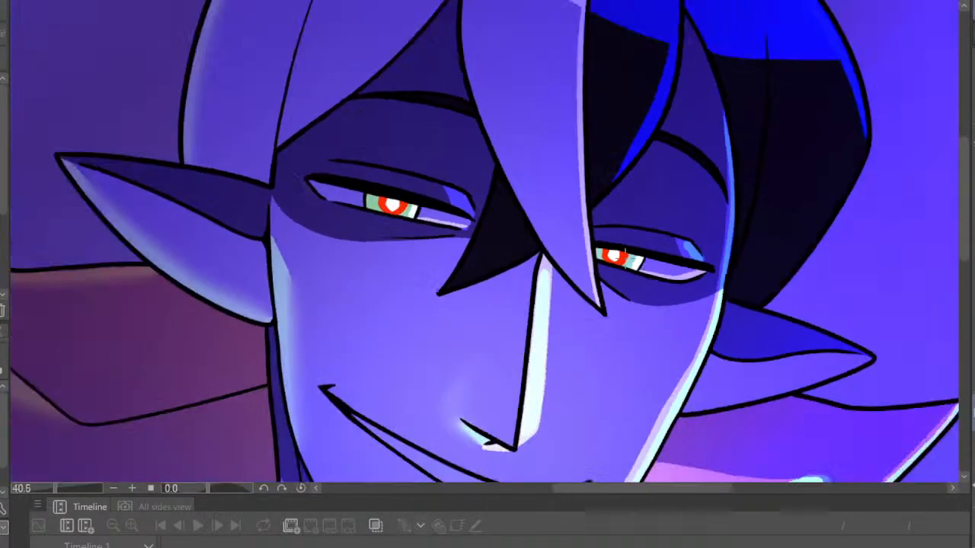
# Unmirror the canvas and place a tiny black dot in the white centre of each pupil
pyautogui.press('h')
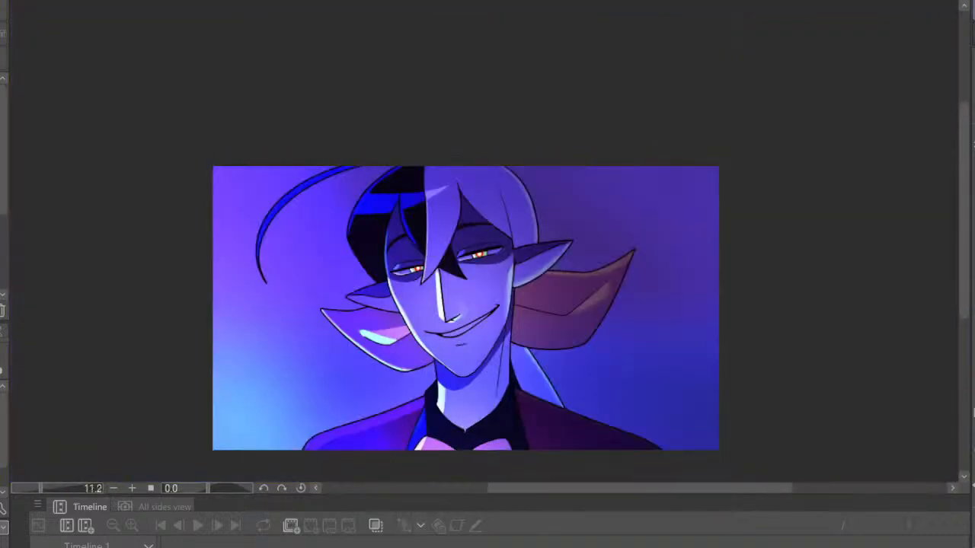
pyautogui.scroll(-2, 453, 265)
pyautogui.scroll(5, 499, 296)
pyautogui.scroll(2, 437, 227)
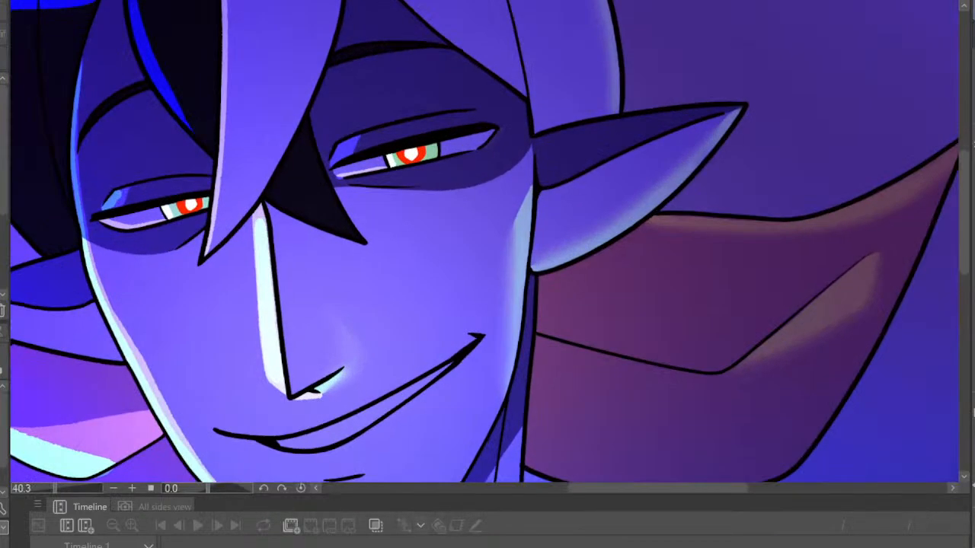
pyautogui.scroll(3, 198, 155)
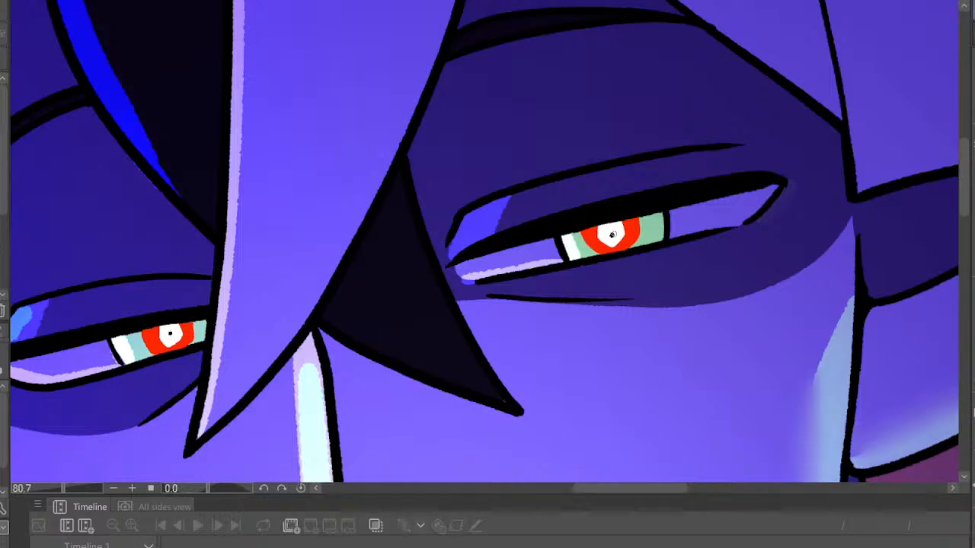
pyautogui.scroll(-8, 651, 246)
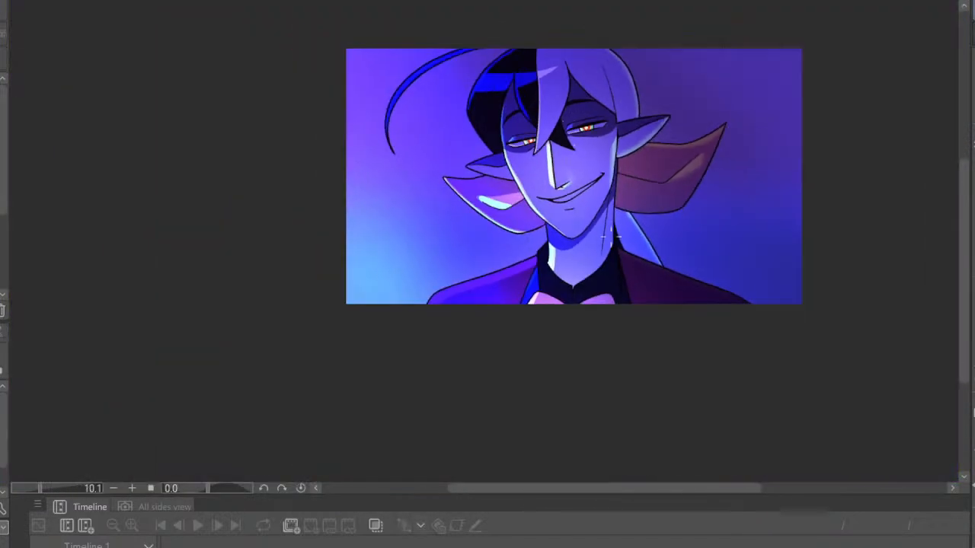
# Enlarge the black dot in the white pupil centre of the eye on the pale-haired side
pyautogui.scroll(12, 580, 112)
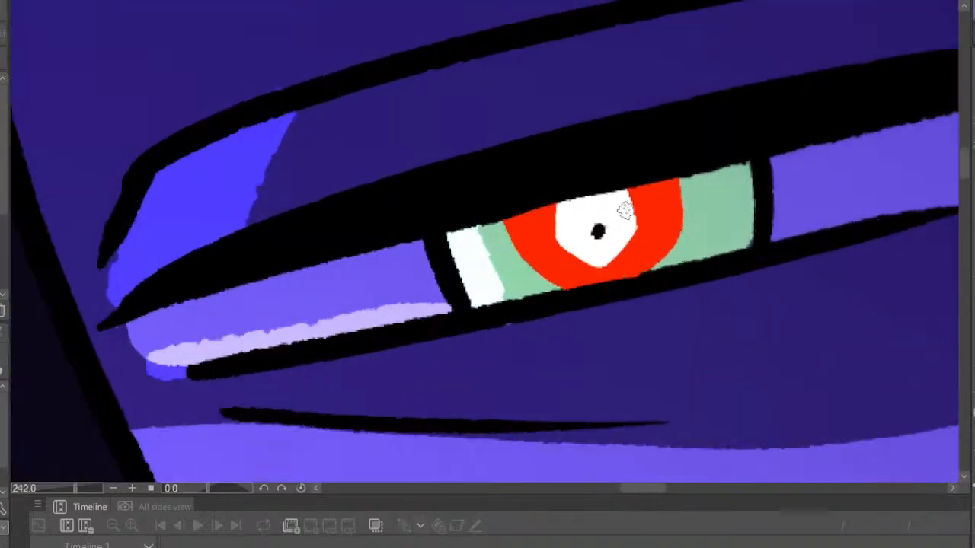
pyautogui.scroll(2, 625, 211)
pyautogui.moveTo(591, 234); pyautogui.dragTo(597, 233)
pyautogui.scroll(-10, 642, 148)
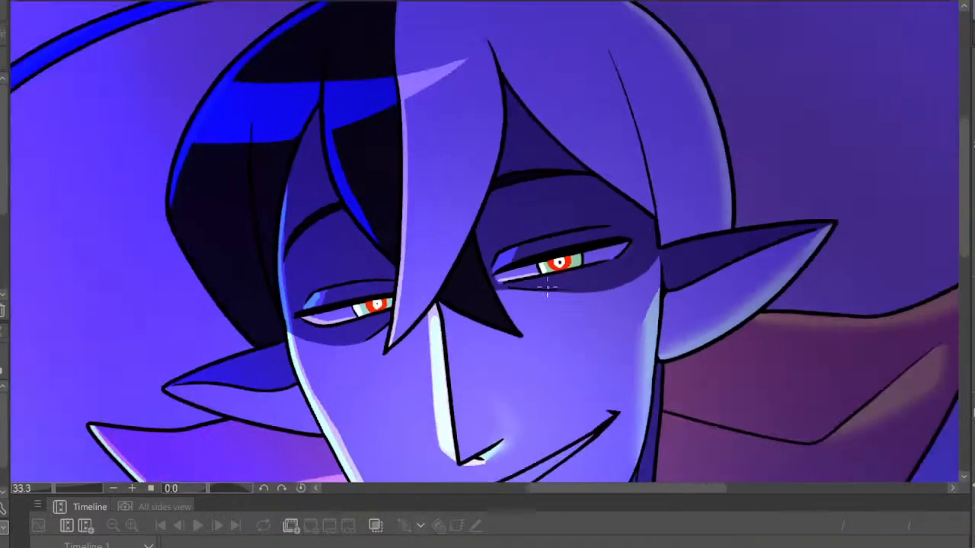
# Inspect the finished eyes up close and compare the whole portrait in mirrored and normal orientation
pyautogui.scroll(9, 509, 373)
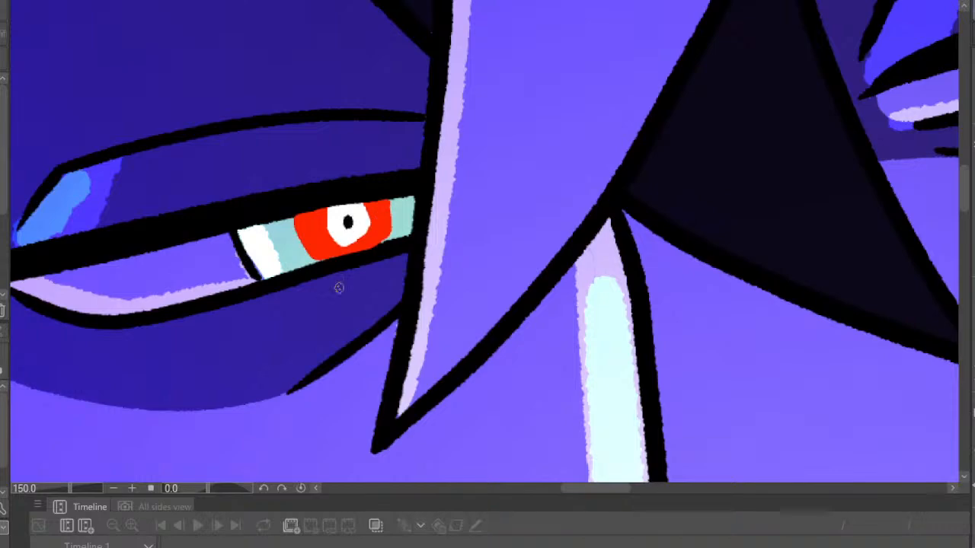
pyautogui.scroll(-4, 413, 153)
pyautogui.scroll(-6, 413, 153)
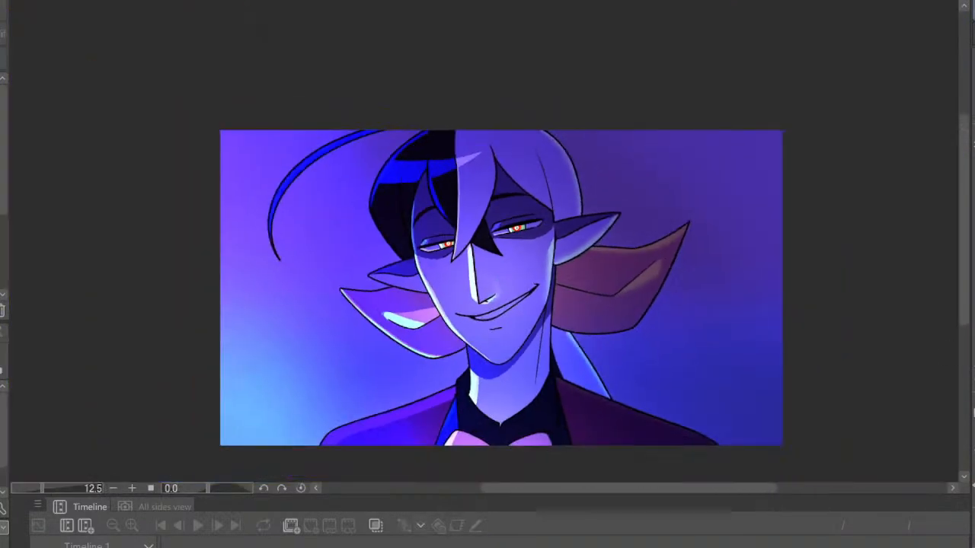
pyautogui.click(973, 412)
pyautogui.click(973, 411)
pyautogui.click(973, 411)
pyautogui.click(973, 412)
pyautogui.click(973, 411)
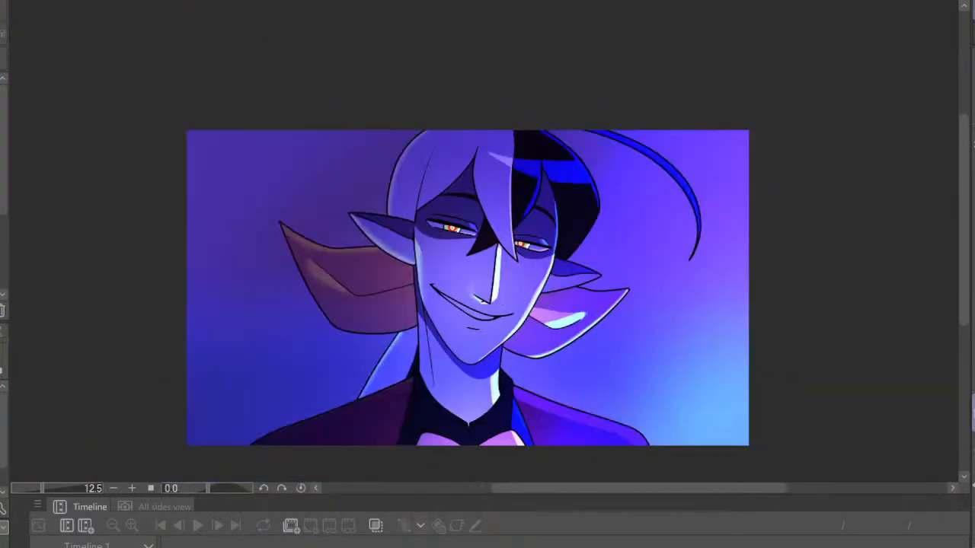
pyautogui.click(973, 412)
pyautogui.click(973, 412)
pyautogui.click(973, 412)
pyautogui.scroll(-2, 547, 256)
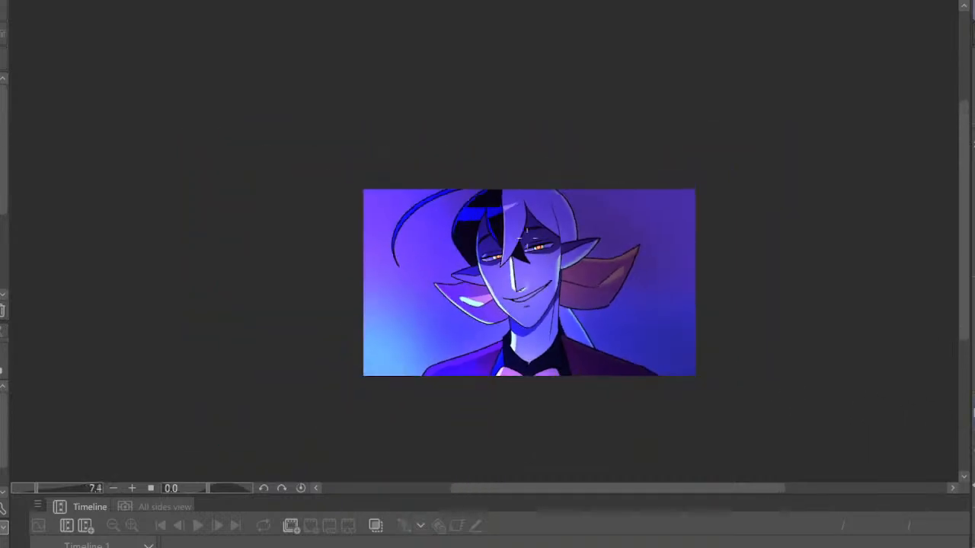
# Examine the eye colors at close range again and check the face's balance by mirroring and unmirroring the canvas
pyautogui.scroll(10, 525, 230)
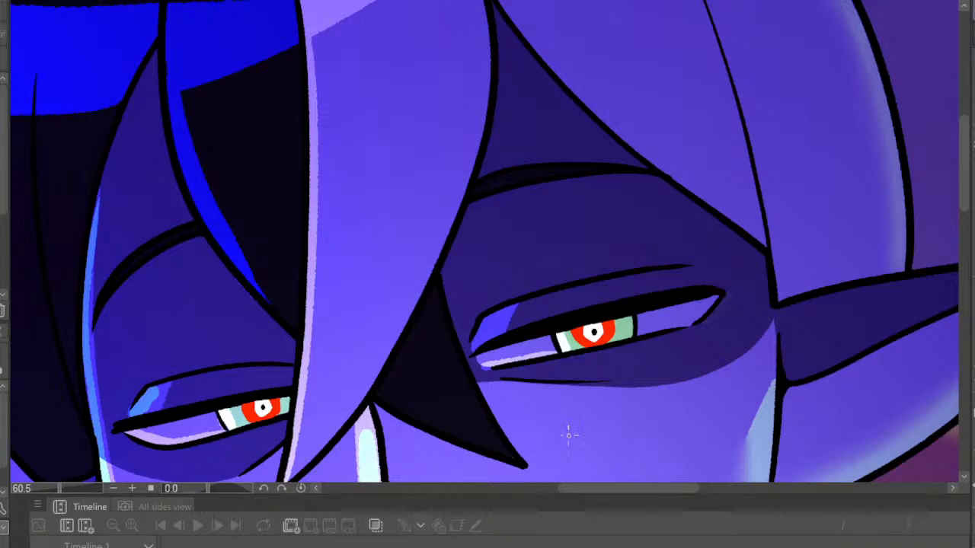
pyautogui.scroll(-6, 441, 119)
pyautogui.scroll(2, 451, 143)
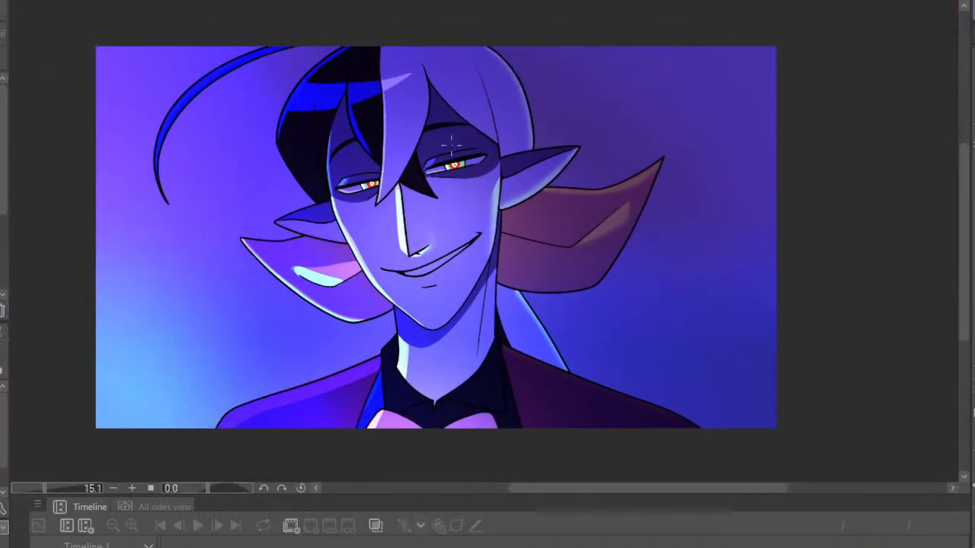
pyautogui.click(973, 449)
pyautogui.click(973, 450)
pyautogui.click(973, 449)
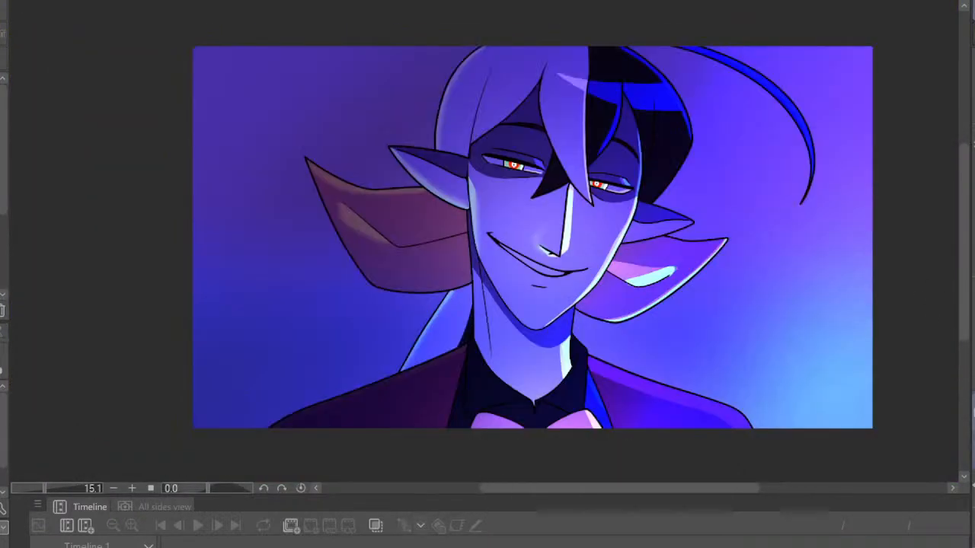
pyautogui.scroll(-5, 333, 59)
pyautogui.scroll(4, 415, 46)
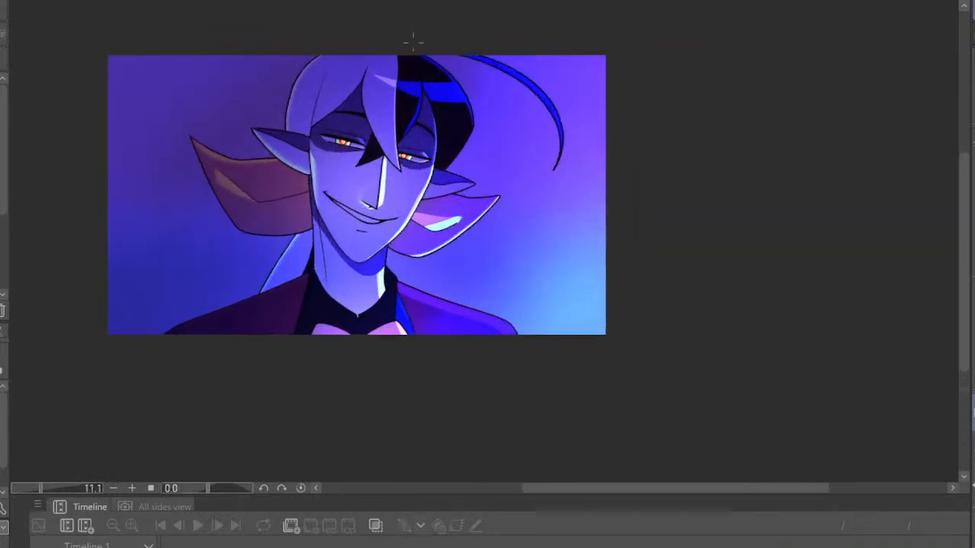
pyautogui.click(973, 412)
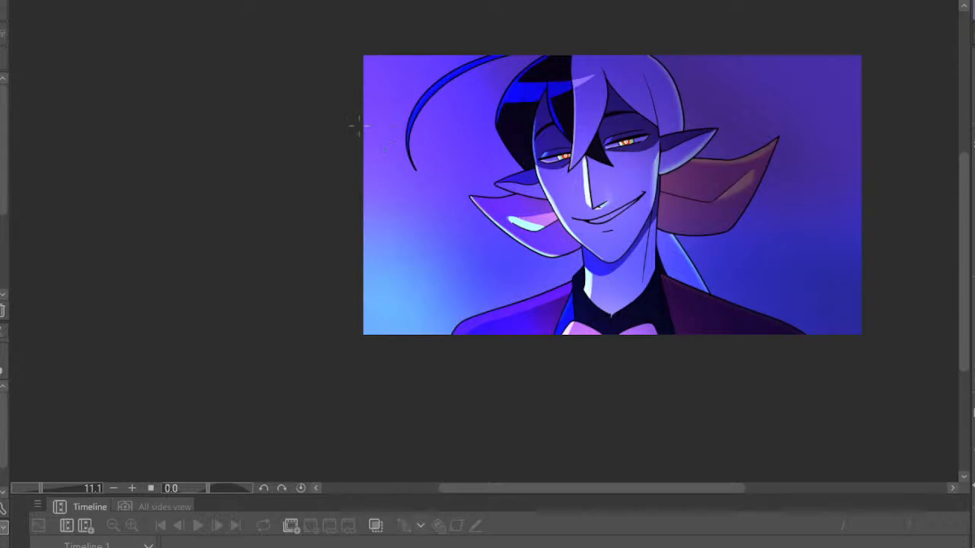
pyautogui.scroll(4, 358, 125)
pyautogui.scroll(-2, 411, 130)
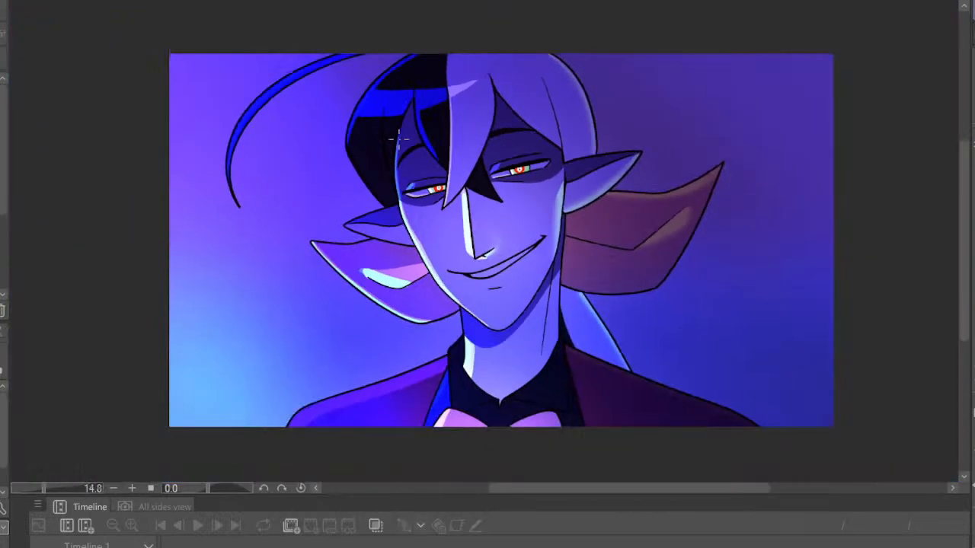
pyautogui.scroll(-2, 398, 140)
pyautogui.scroll(4, 411, 129)
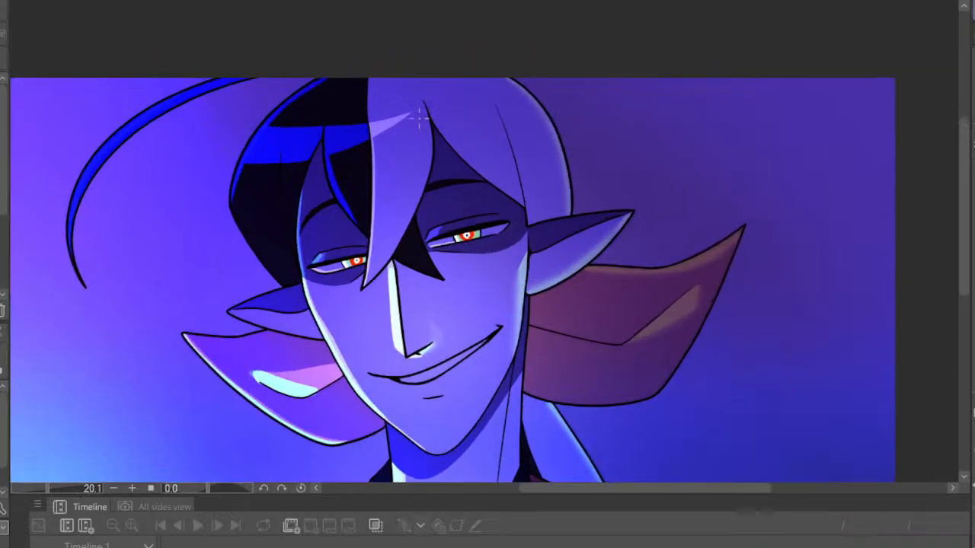
pyautogui.scroll(-5, 419, 118)
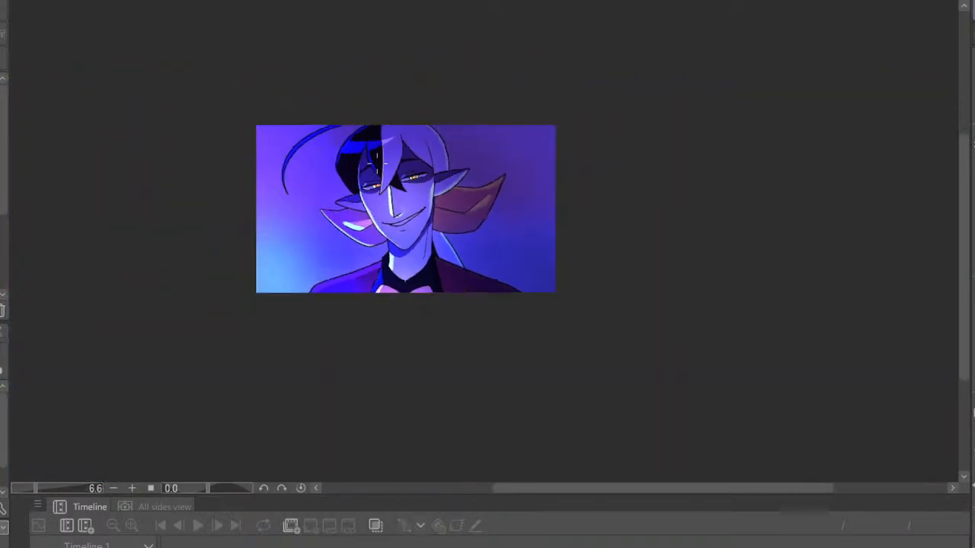
pyautogui.scroll(-1, 376, 158)
pyautogui.scroll(5, 377, 156)
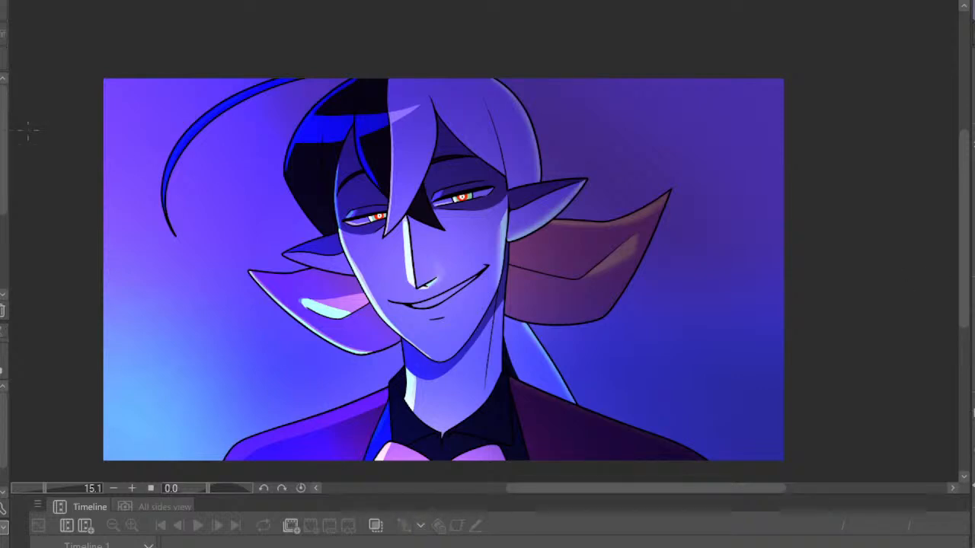
pyautogui.scroll(-1, 217, 185)
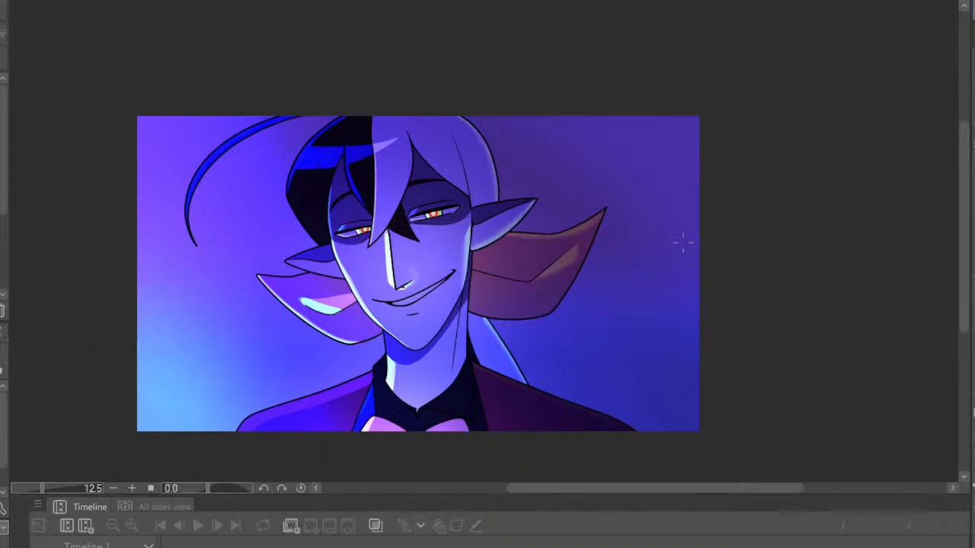
pyautogui.scroll(-2, 682, 242)
pyautogui.scroll(9, 609, 250)
pyautogui.scroll(-7, 448, 238)
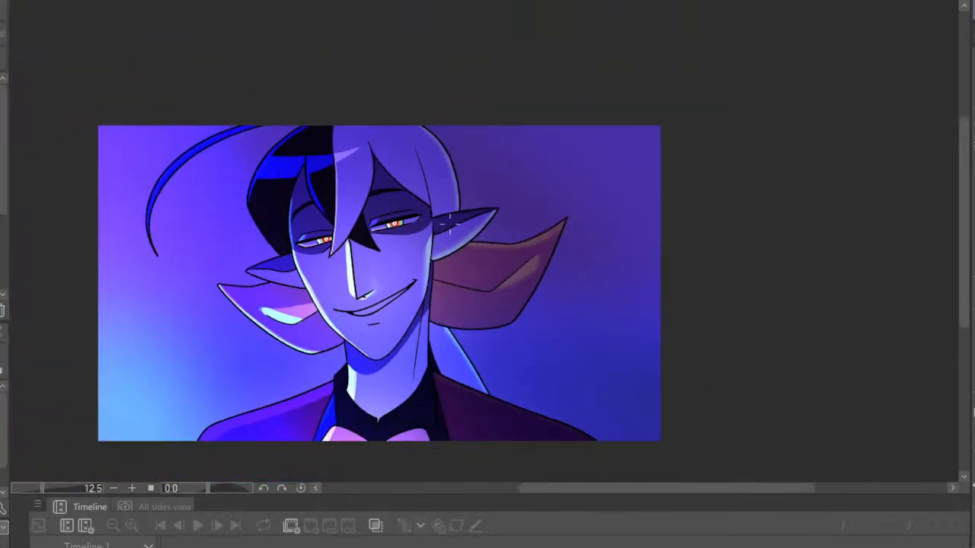
pyautogui.scroll(-4, 450, 223)
pyautogui.scroll(4, 450, 223)
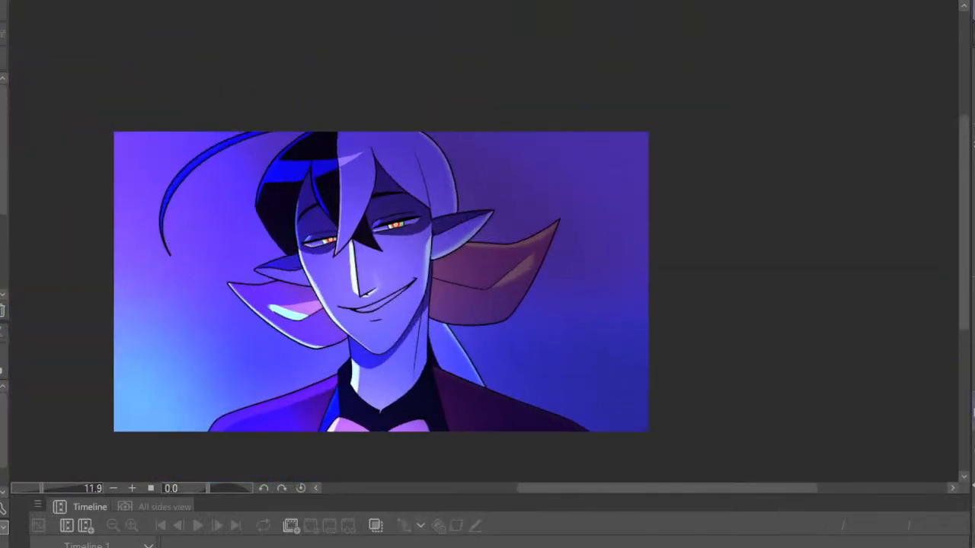
pyautogui.press('h')
pyautogui.press('h')
pyautogui.scroll(-5, 579, 126)
pyautogui.scroll(3, 499, 157)
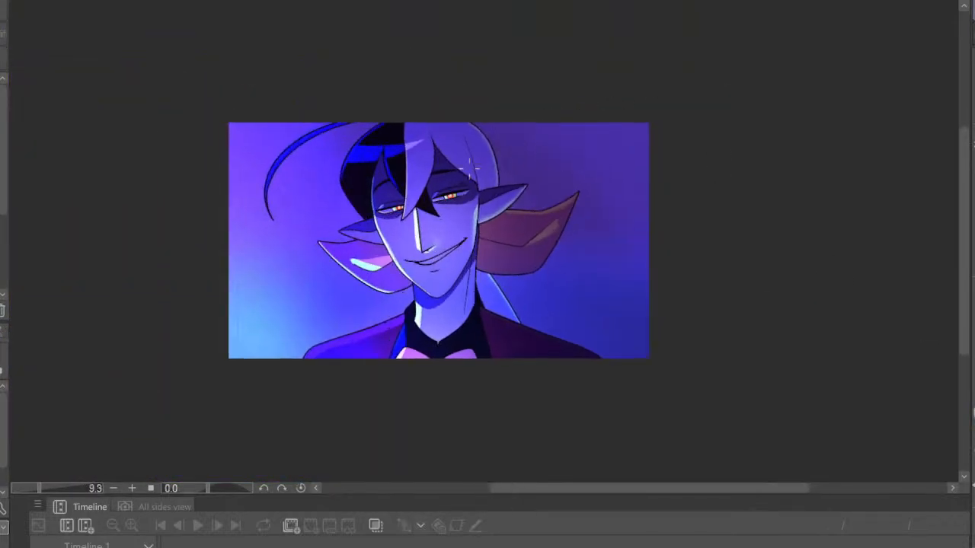
pyautogui.scroll(3, 474, 169)
pyautogui.scroll(-1, 628, 91)
pyautogui.scroll(3, 577, 87)
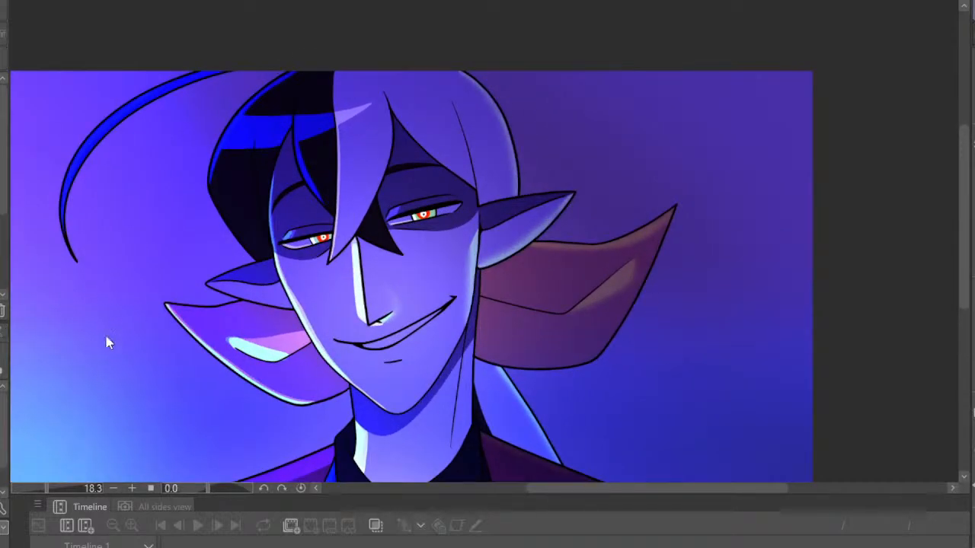
pyautogui.scroll(-4, 919, 352)
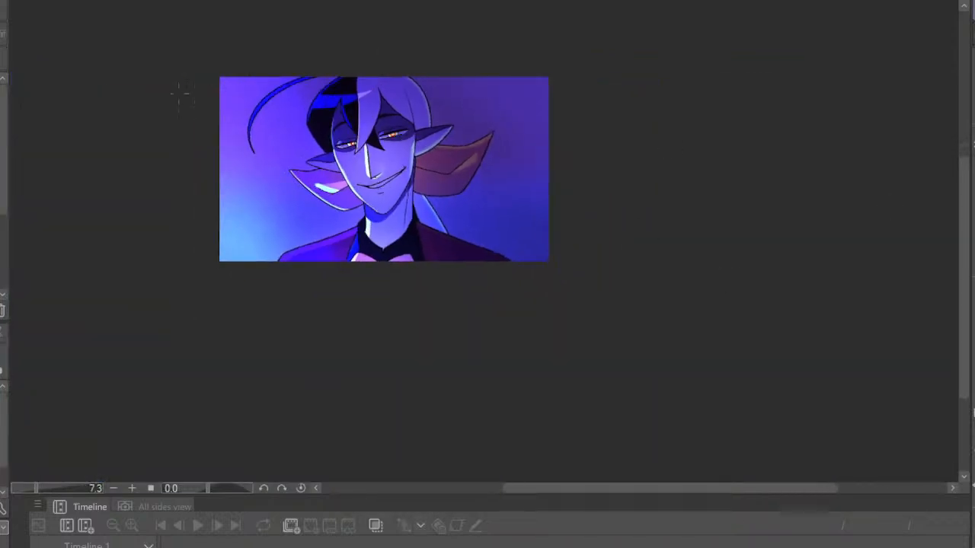
pyautogui.scroll(2, 183, 96)
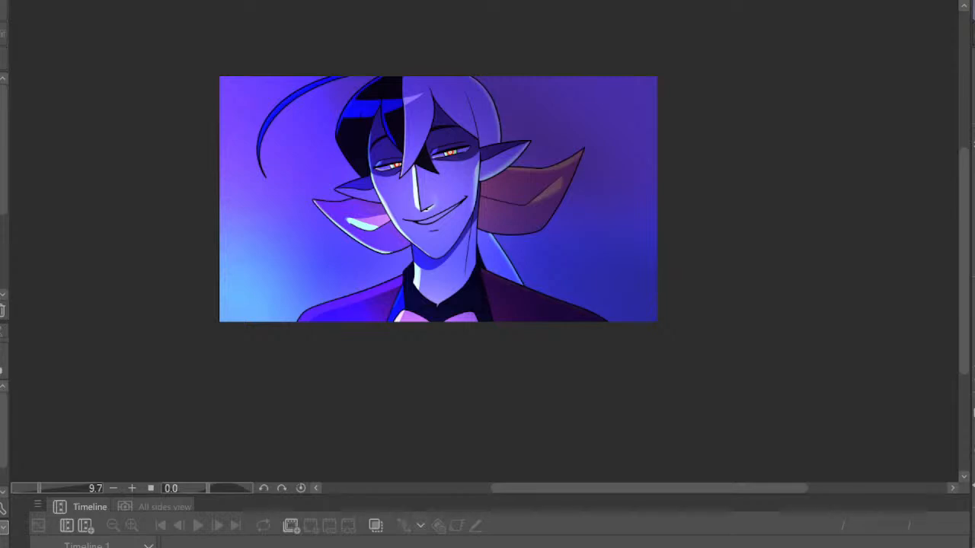
pyautogui.scroll(1, 496, 57)
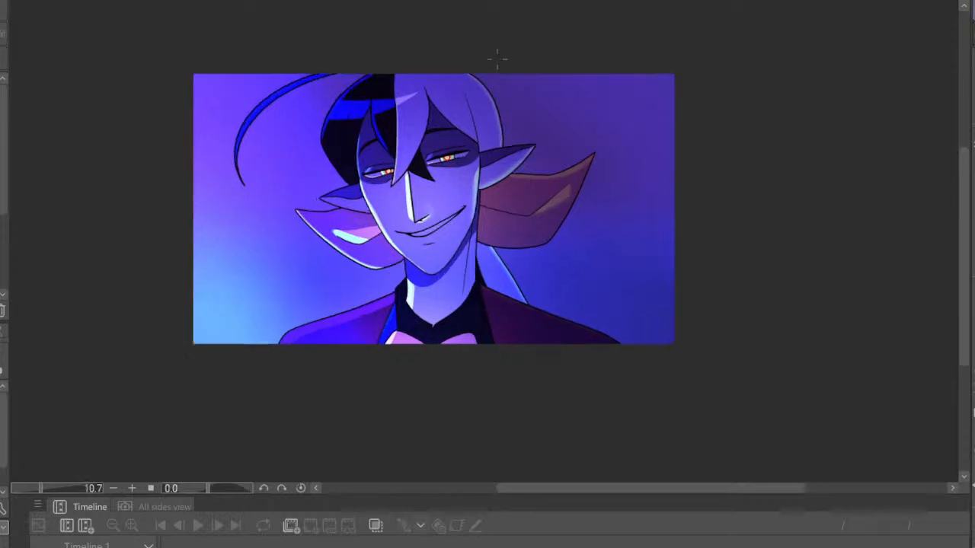
# Examine the horned character's color swatches, face and full figure in its reference document
pyautogui.scroll(5, 493, 70)
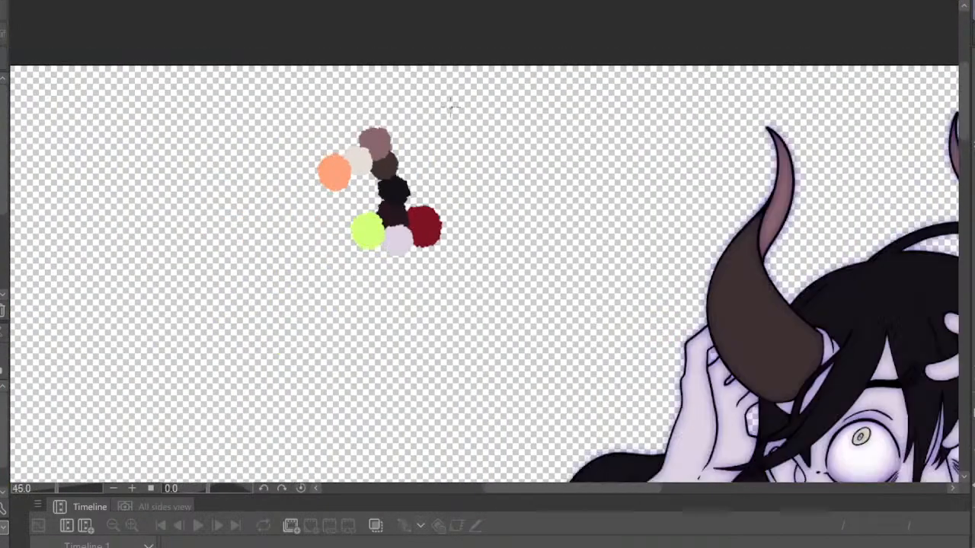
pyautogui.scroll(-6, 455, 102)
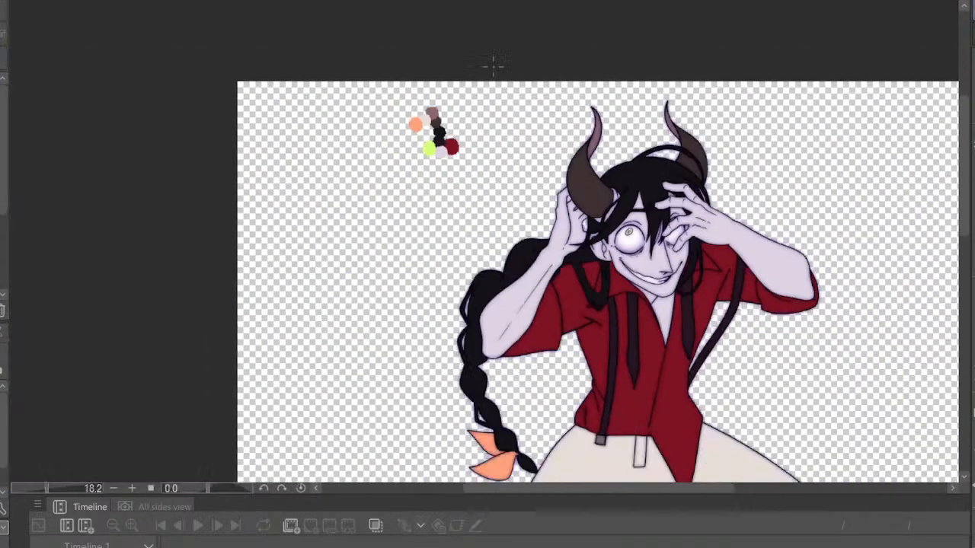
pyautogui.scroll(2, 584, 296)
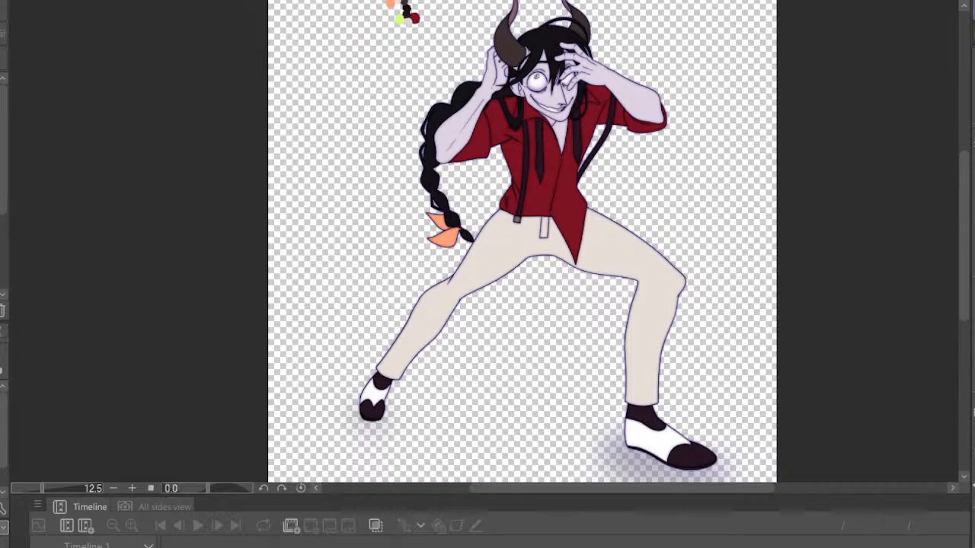
pyautogui.scroll(2, 525, 208)
pyautogui.scroll(-7, 526, 207)
# Examine the selected last panel of the storyboard and the separate sketch of the figure leaning over a table
pyautogui.scroll(2, 525, 207)
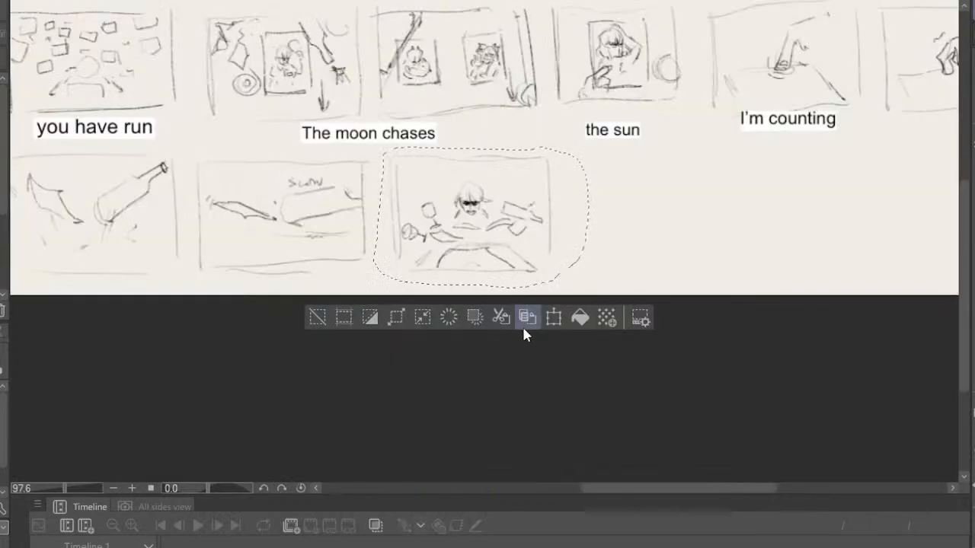
pyautogui.scroll(-5, 618, 91)
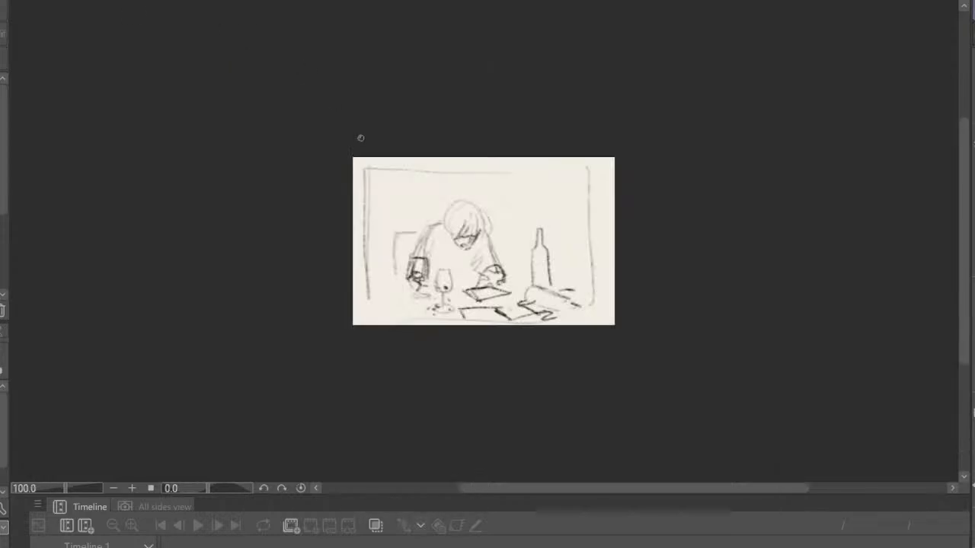
pyautogui.scroll(3, 566, 346)
pyautogui.scroll(-1, 545, 302)
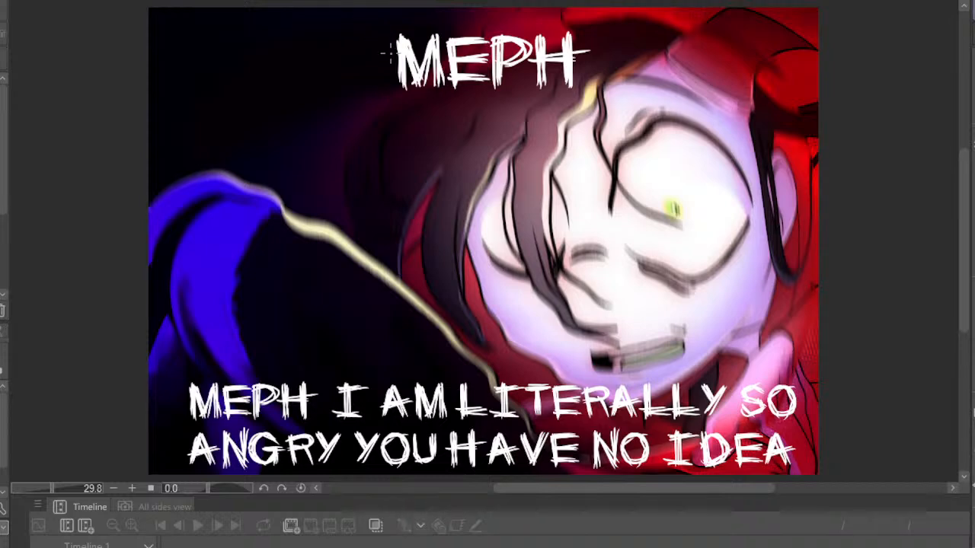
# Look through the other open documents, including the horned character, the storyboard strip and the captioned food picture
pyautogui.click(264, 0)
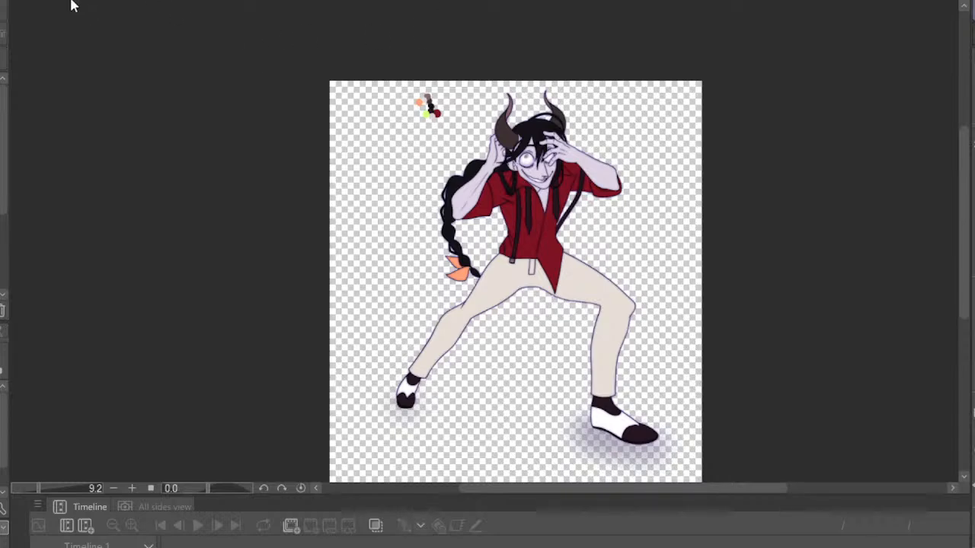
pyautogui.click(42, 3)
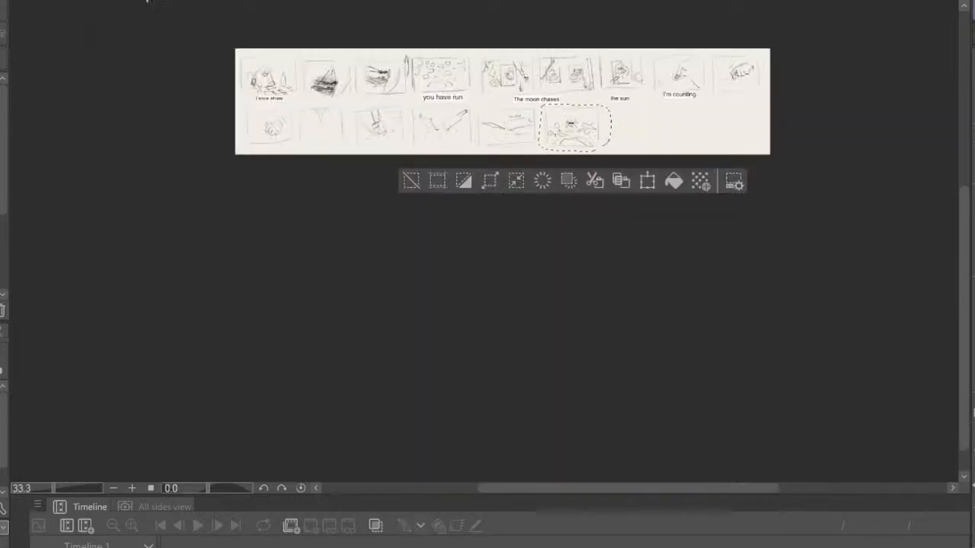
pyautogui.click(365, 2)
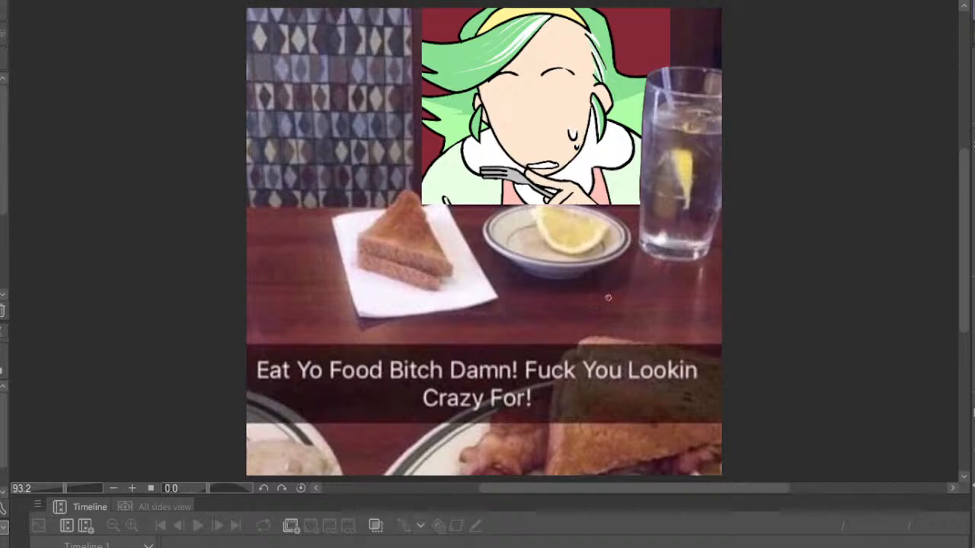
pyautogui.scroll(-3, 589, 232)
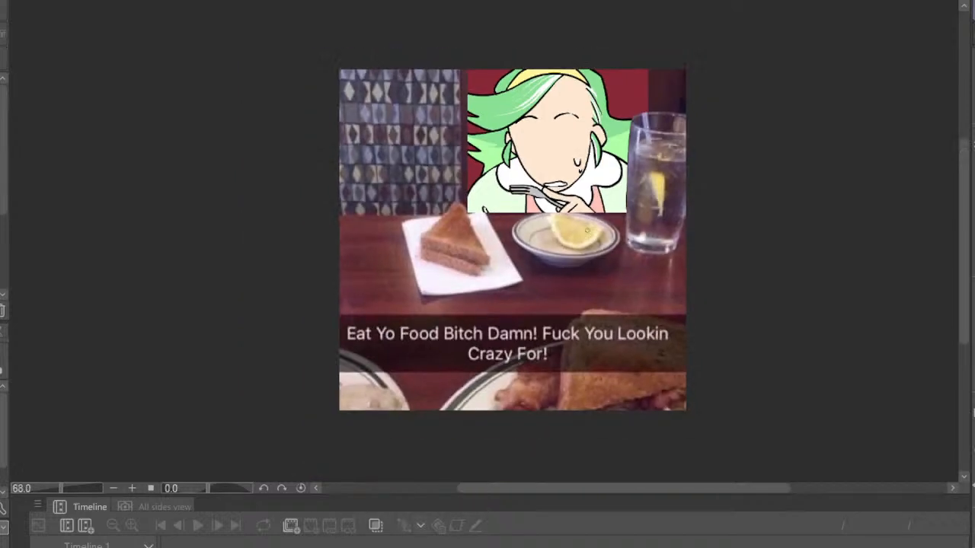
pyautogui.scroll(3, 589, 211)
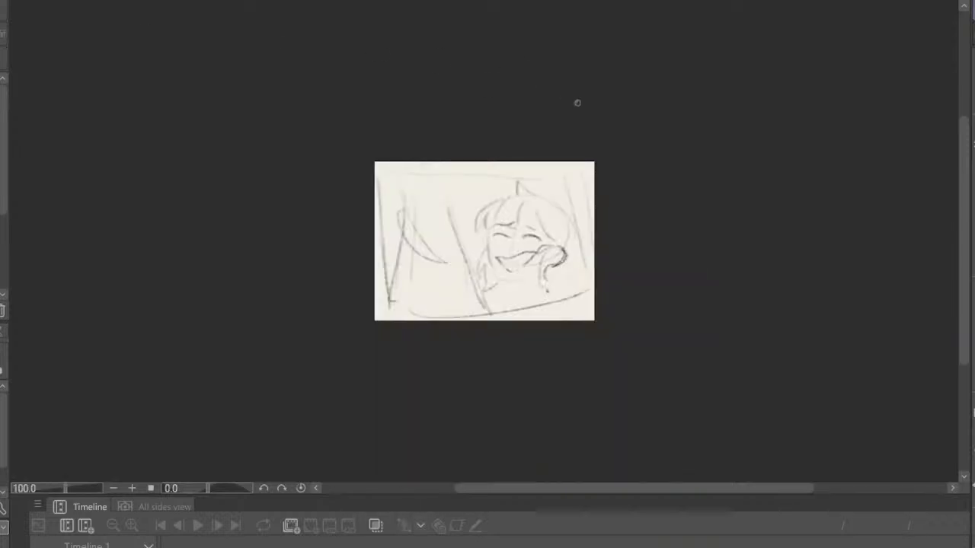
# Examine the panel sketches of the laughing face and the wide-eyed bald head up close
pyautogui.scroll(5, 585, 184)
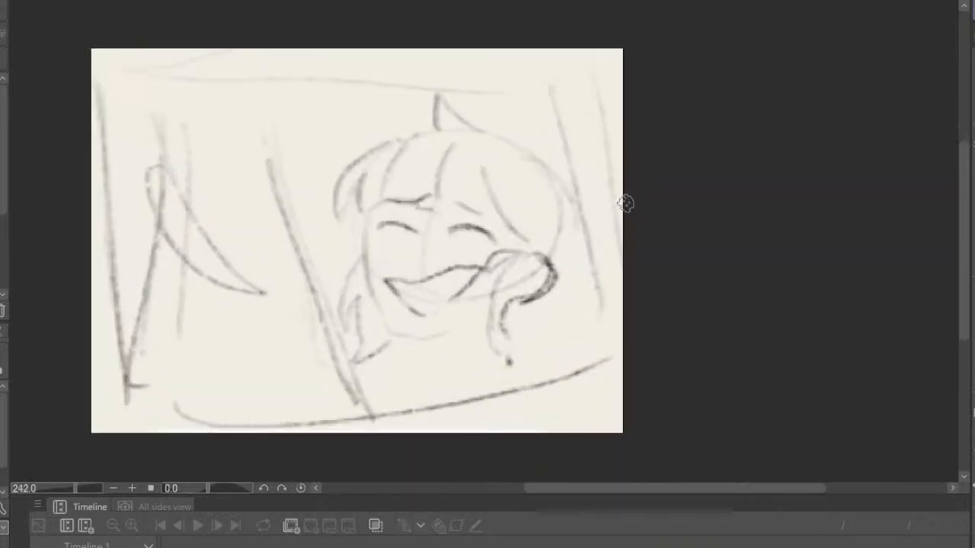
pyautogui.scroll(-1, 626, 204)
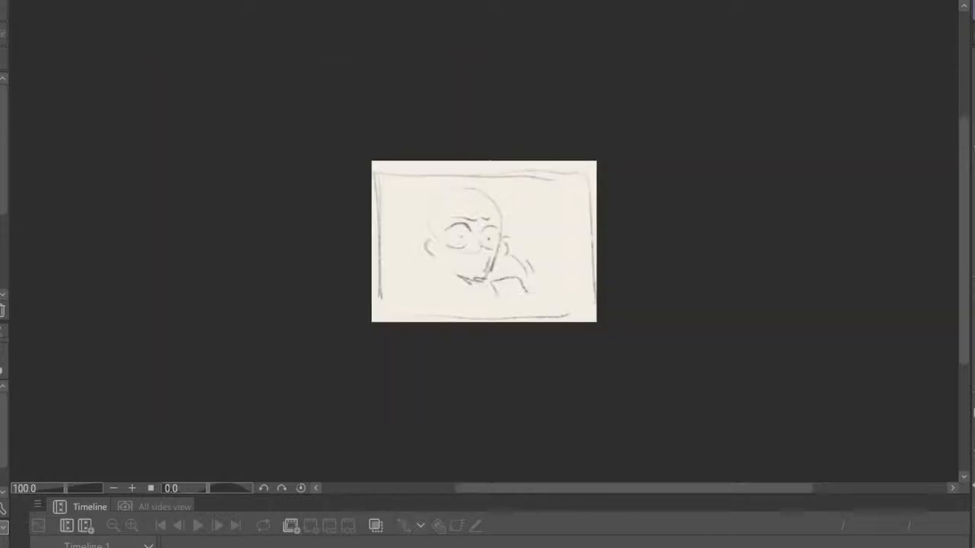
pyautogui.scroll(5, 503, 224)
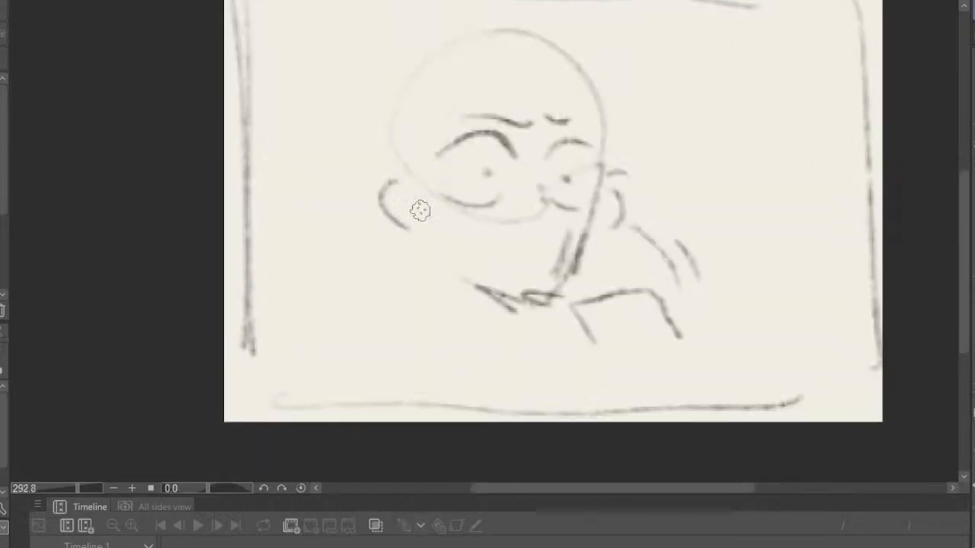
# Examine the framed panel sketch of the frowning bald head, from its full frame to the face
pyautogui.scroll(-3, 419, 211)
pyautogui.scroll(3, 440, 253)
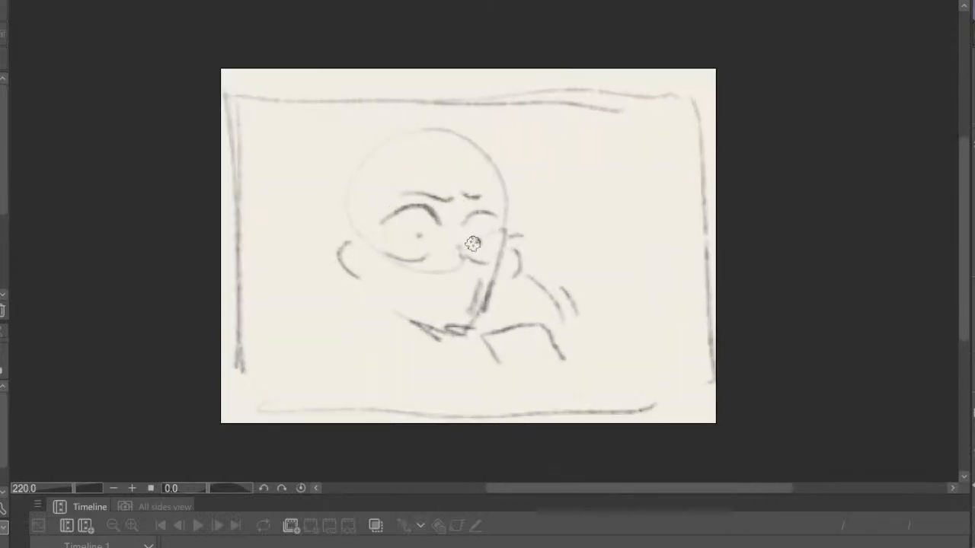
pyautogui.scroll(1, 472, 243)
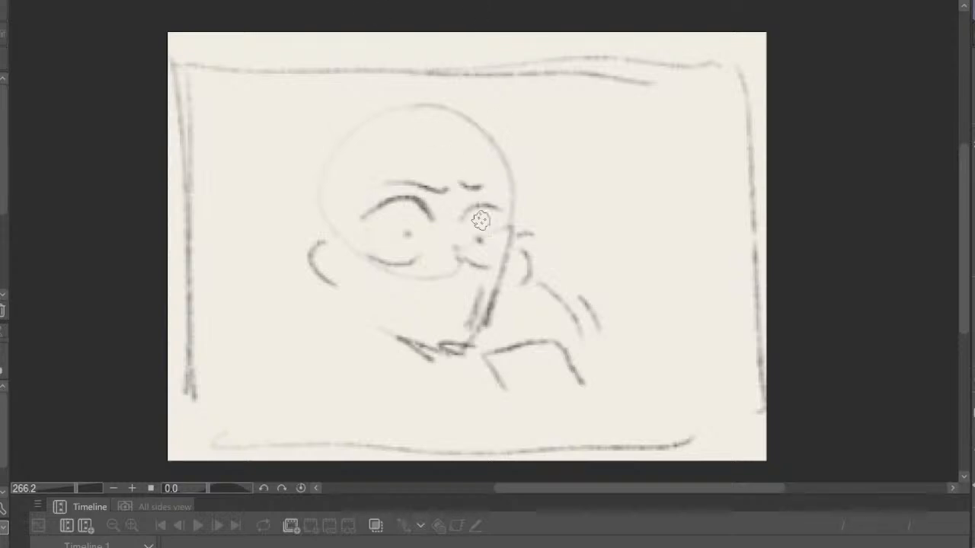
pyautogui.scroll(-3, 473, 212)
pyautogui.scroll(1, 473, 212)
pyautogui.scroll(1, 472, 212)
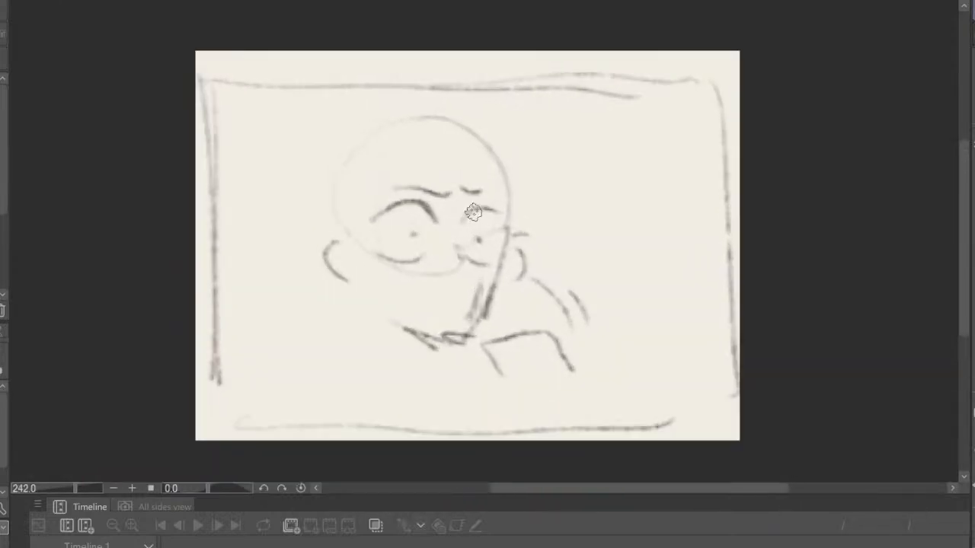
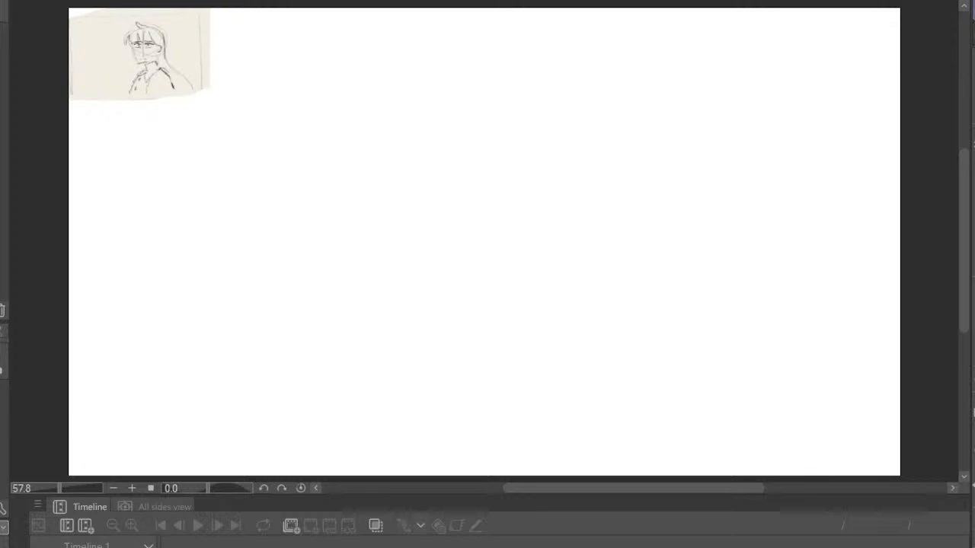
# Sketch a large head circle on the blank canvas beside the thumbnail, with a curved vertical centre line and an upward-sloping eye line
pyautogui.scroll(-3, 564, 333)
pyautogui.scroll(4, 445, 174)
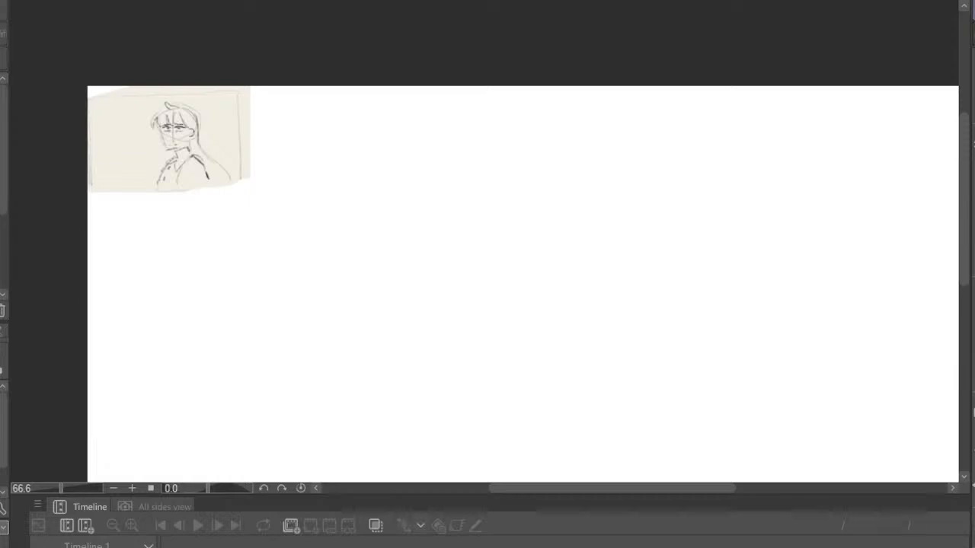
pyautogui.scroll(-3, 485, 182)
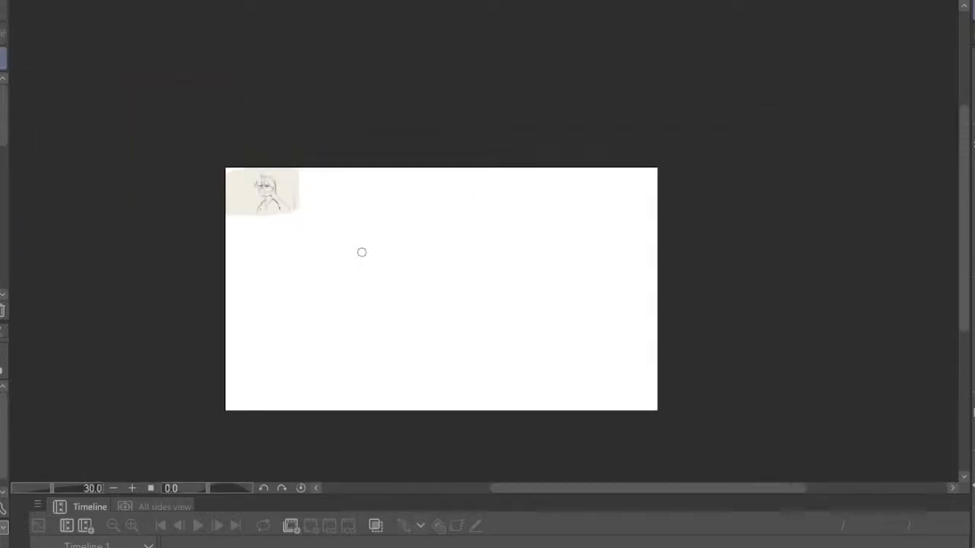
pyautogui.scroll(2, 361, 252)
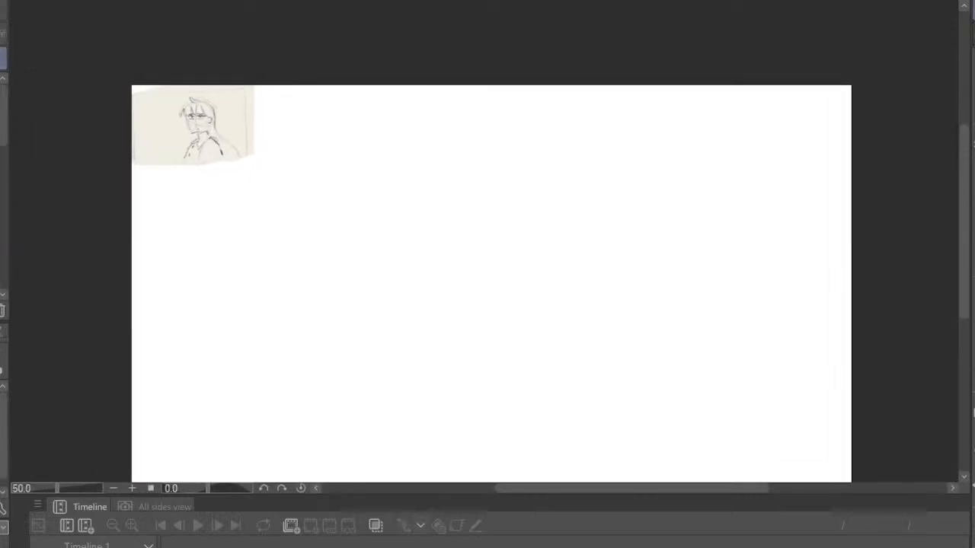
pyautogui.moveTo(475, 108)
pyautogui.mouseDown()
pyautogui.moveTo(481, 286)
pyautogui.moveTo(613, 134)
pyautogui.moveTo(446, 176)
pyautogui.moveTo(601, 227)
pyautogui.moveTo(527, 255)
pyautogui.moveTo(539, 307)
pyautogui.mouseUp()
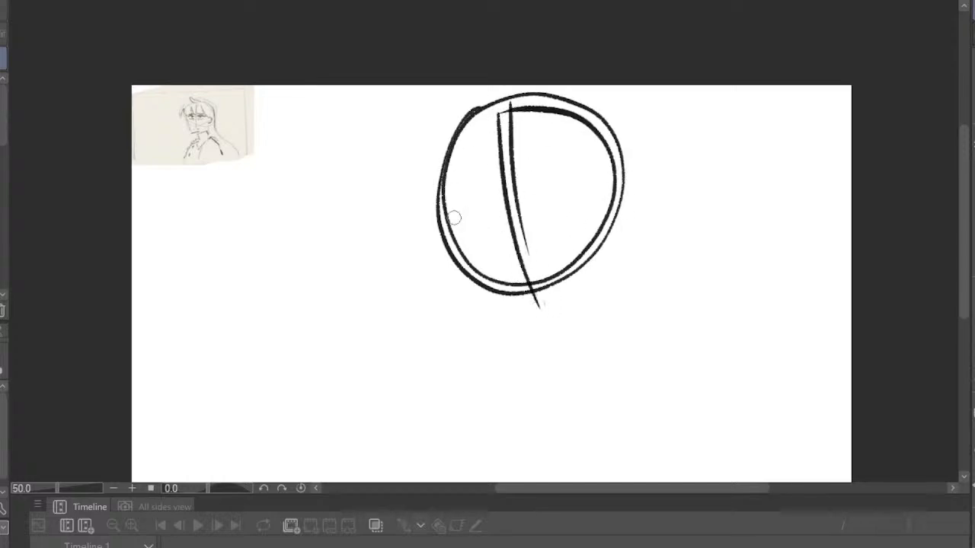
pyautogui.moveTo(446, 228); pyautogui.dragTo(645, 181)
# Draw the jaw below the head circle, tapering from both ends of the eye line to a pointed chin
pyautogui.scroll(1, 716, 200)
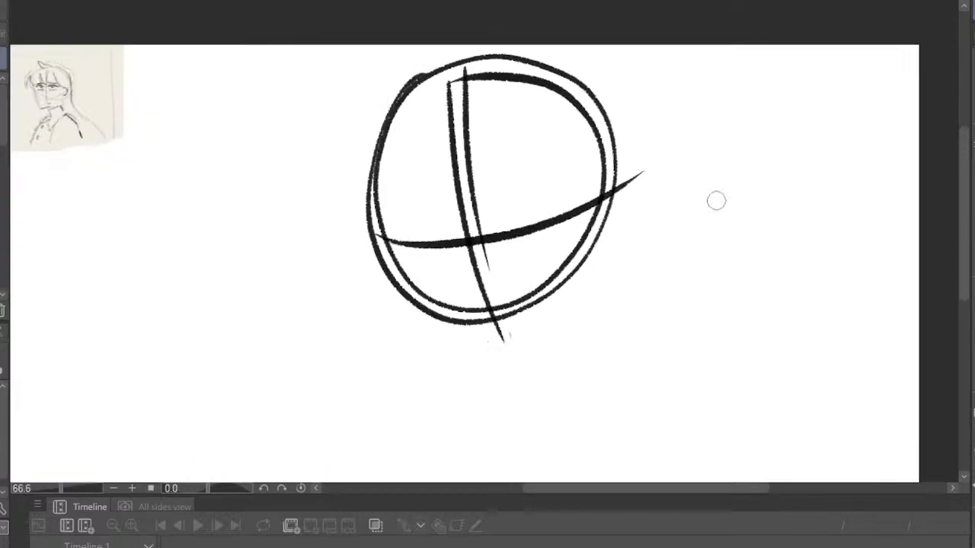
pyautogui.moveTo(383, 242)
pyautogui.mouseDown()
pyautogui.moveTo(430, 360)
pyautogui.moveTo(483, 411)
pyautogui.mouseUp()
pyautogui.moveTo(446, 373)
pyautogui.mouseDown()
pyautogui.moveTo(520, 392)
pyautogui.moveTo(541, 375)
pyautogui.moveTo(607, 292)
pyautogui.moveTo(620, 179)
pyautogui.mouseUp()
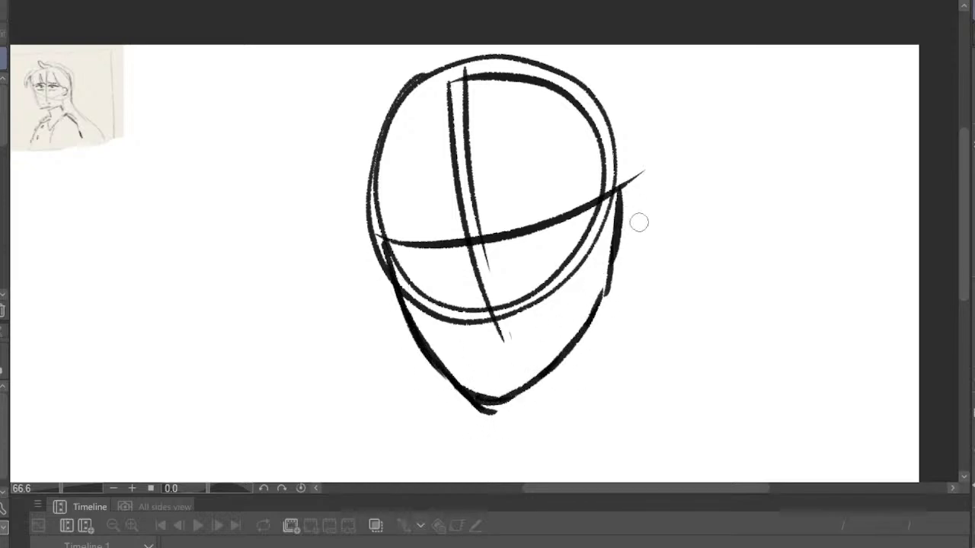
pyautogui.scroll(-2, 816, 140)
pyautogui.scroll(1, 667, 276)
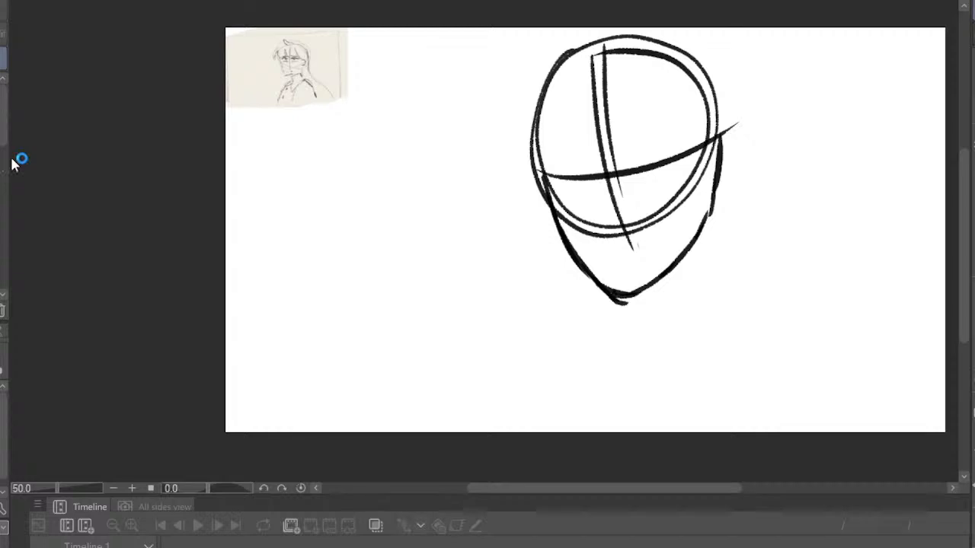
# Switch to the character line-up and examine the pink sketch of the long-haired figure holding a mug, including face and body
pyautogui.scroll(4, 846, 155)
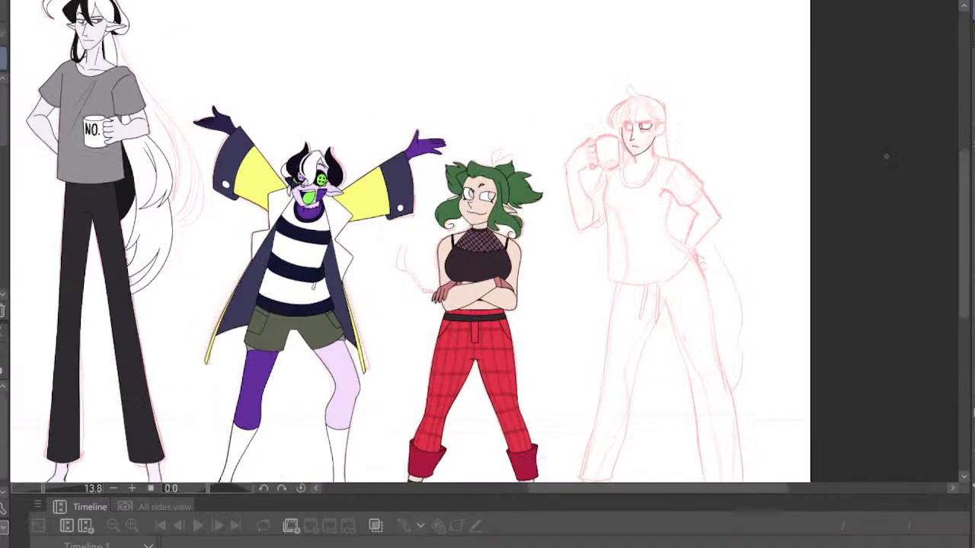
pyautogui.scroll(2, 578, 135)
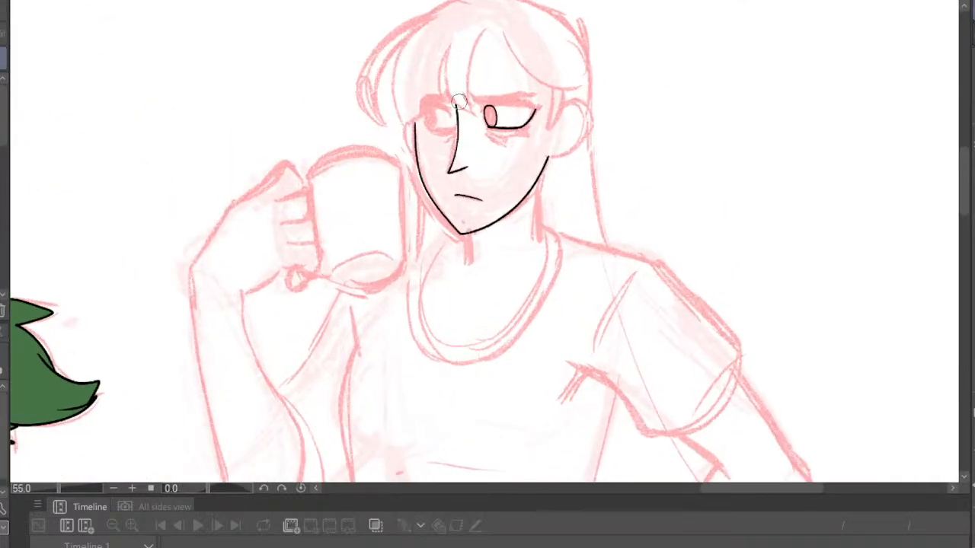
pyautogui.scroll(-3, 470, 122)
pyautogui.scroll(-4, 466, 152)
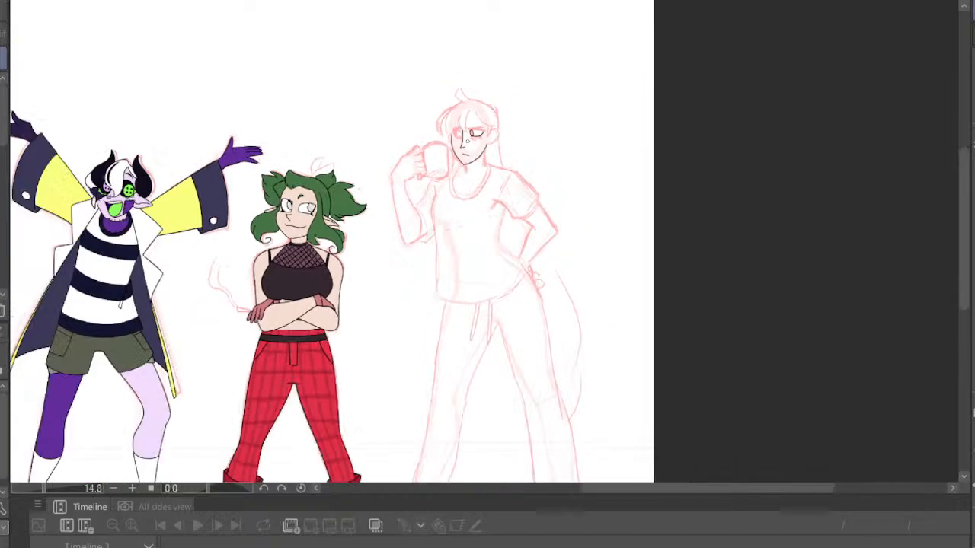
pyautogui.scroll(1, 532, 290)
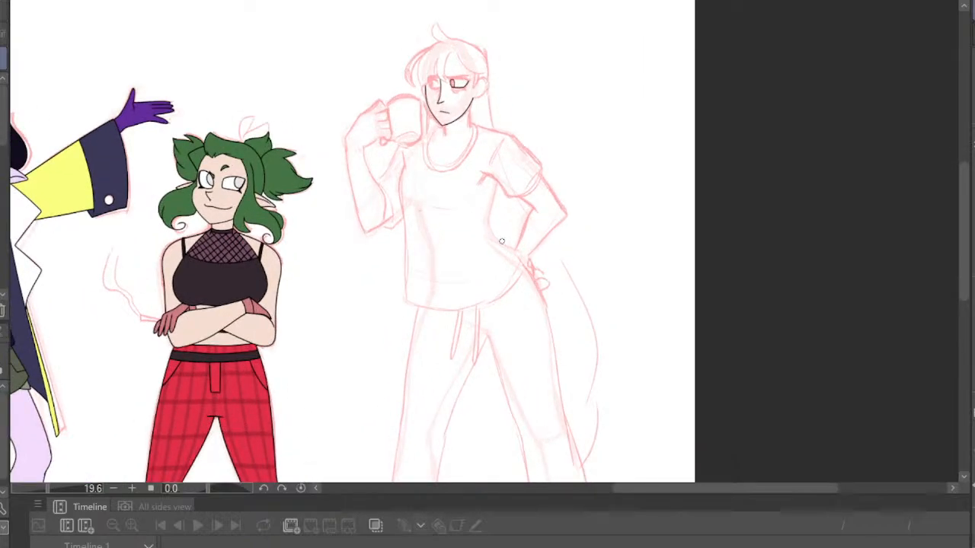
pyautogui.scroll(-2, 501, 241)
pyautogui.scroll(5, 497, 251)
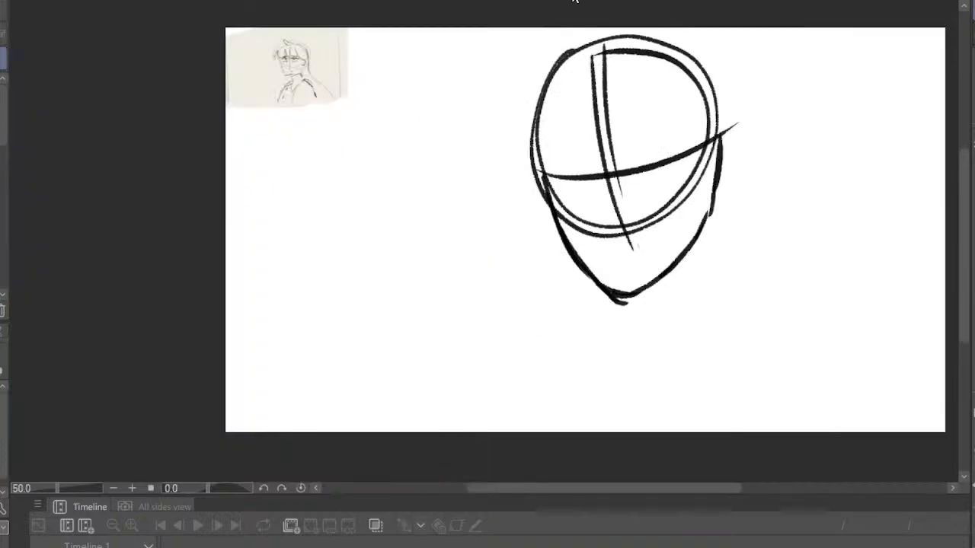
# Return to the head sketch and thicken the jawline from the cheek beside the eye line's raised end around to the chin
pyautogui.scroll(-2, 592, 152)
pyautogui.scroll(3, 615, 144)
pyautogui.scroll(-3, 739, 154)
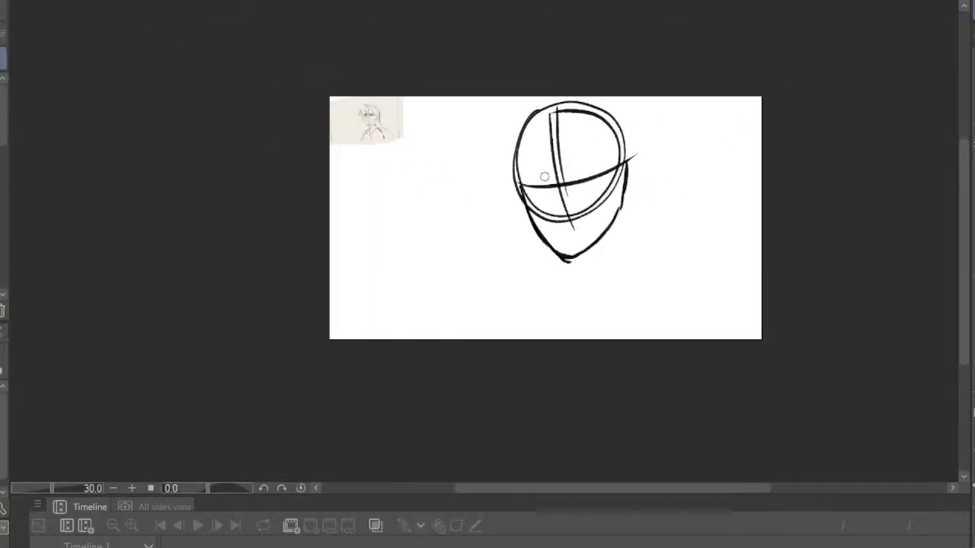
pyautogui.scroll(2, 777, 191)
pyautogui.scroll(1, 777, 191)
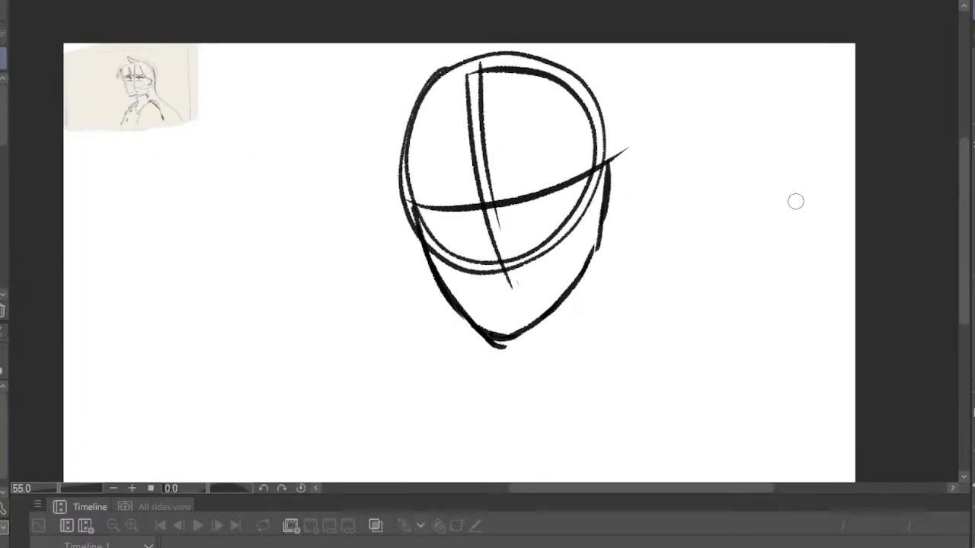
pyautogui.scroll(3, 617, 152)
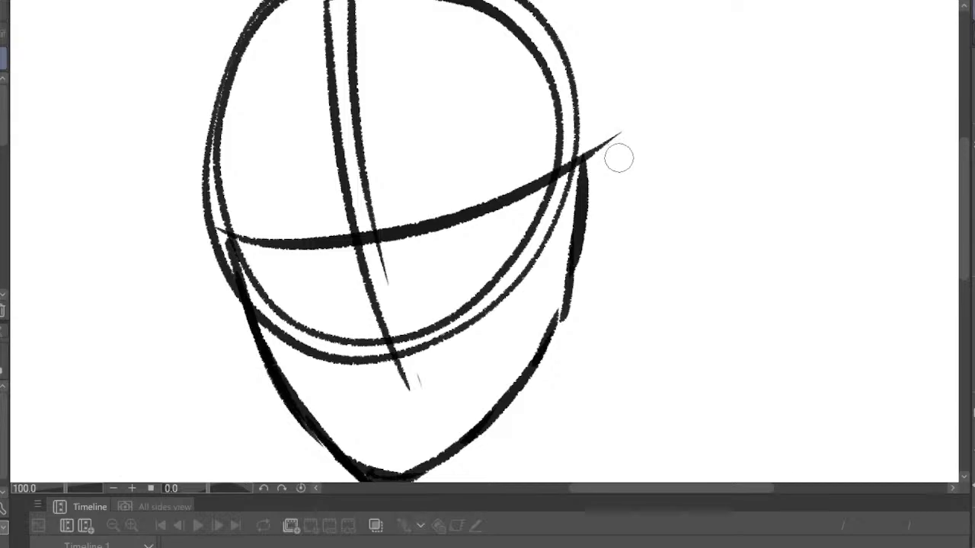
pyautogui.scroll(-3, 618, 158)
pyautogui.scroll(3, 617, 159)
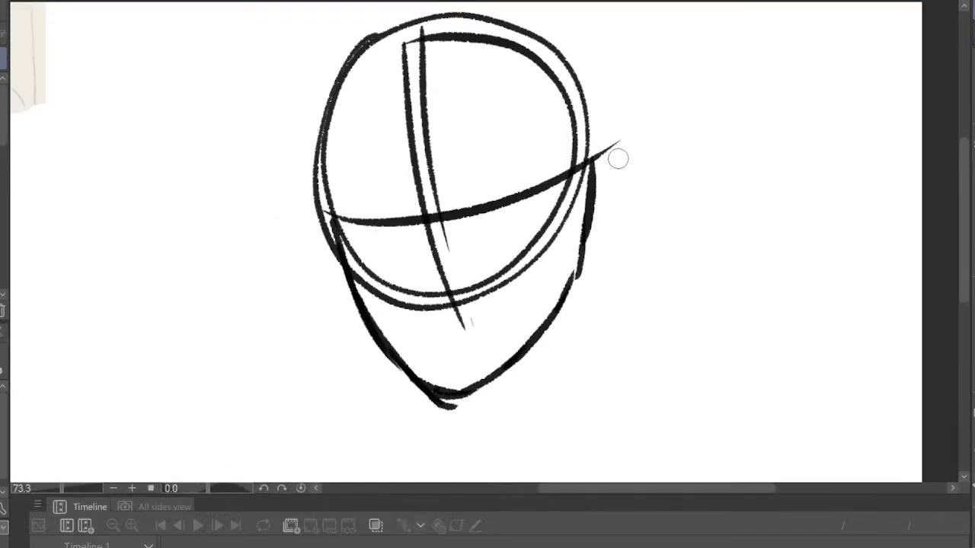
pyautogui.scroll(3, 587, 171)
pyautogui.scroll(-4, 590, 174)
pyautogui.scroll(4, 620, 185)
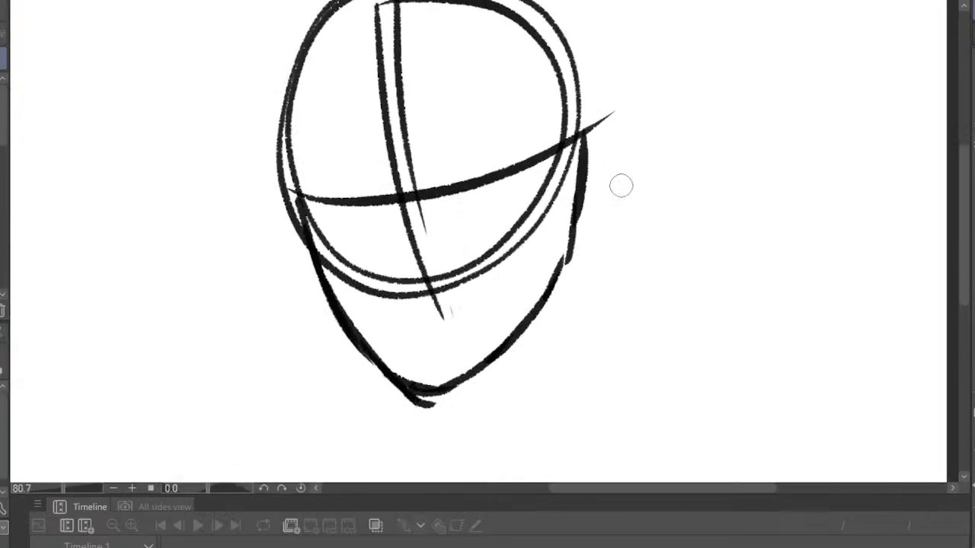
pyautogui.moveTo(568, 134); pyautogui.dragTo(559, 261)
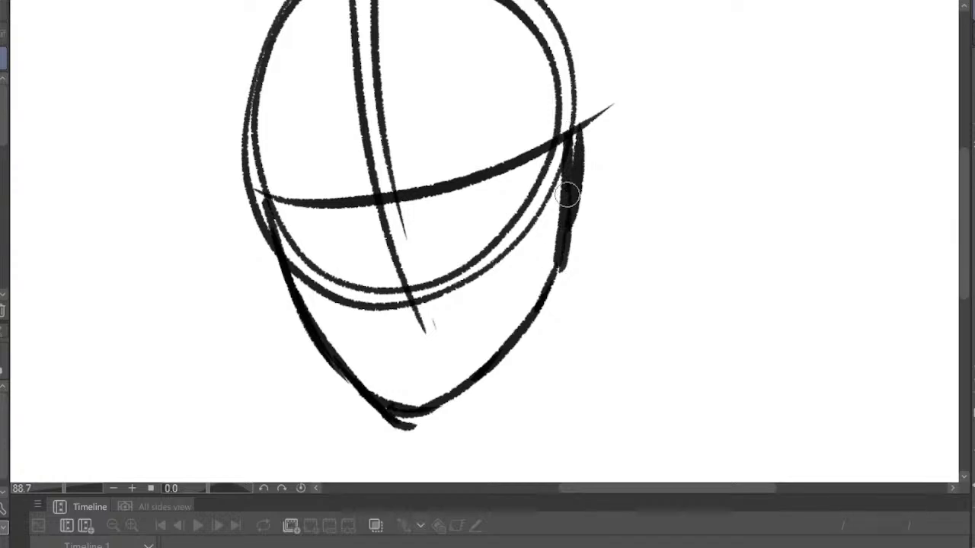
pyautogui.moveTo(568, 196)
pyautogui.mouseDown()
pyautogui.moveTo(558, 262)
pyautogui.moveTo(536, 308)
pyautogui.moveTo(551, 278)
pyautogui.moveTo(460, 395)
pyautogui.mouseUp()
pyautogui.moveTo(500, 358)
pyautogui.mouseDown()
pyautogui.moveTo(431, 403)
pyautogui.moveTo(396, 412)
pyautogui.moveTo(329, 355)
pyautogui.mouseUp()
pyautogui.scroll(-4, 393, 323)
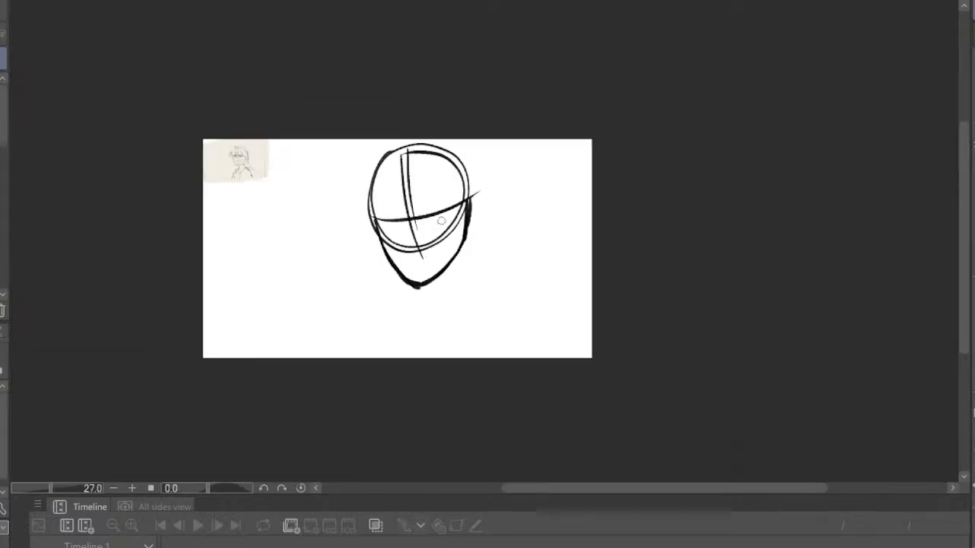
pyautogui.scroll(2, 455, 207)
pyautogui.moveTo(491, 183)
pyautogui.mouseDown()
pyautogui.moveTo(520, 179)
pyautogui.moveTo(489, 234)
pyautogui.mouseUp()
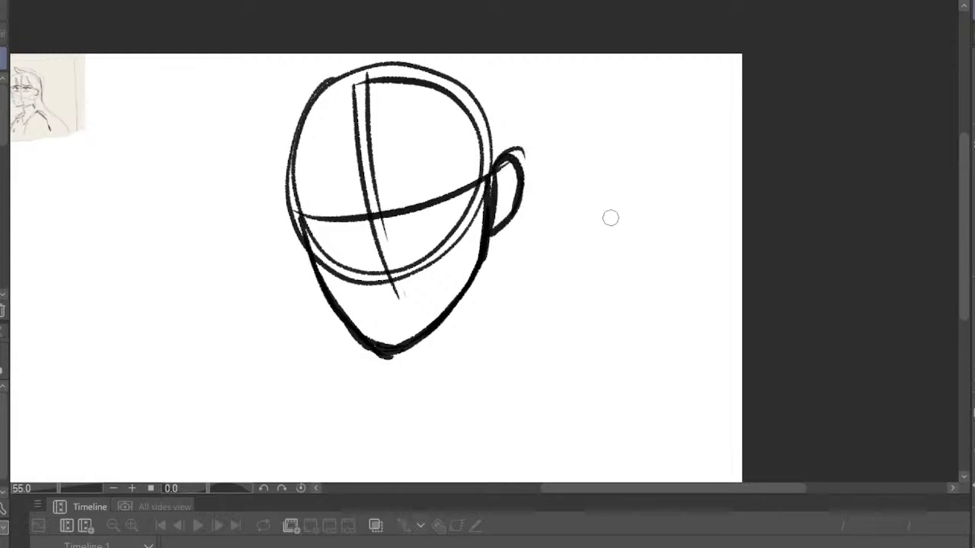
pyautogui.scroll(3, 602, 169)
pyautogui.hotkey('ctrl', 'z')
pyautogui.hotkey('ctrl', 'z')
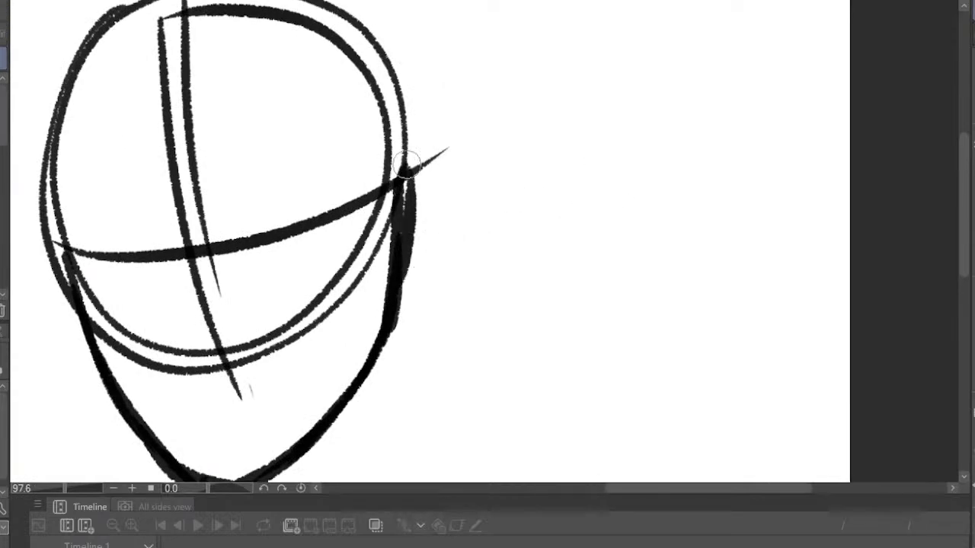
# Draw a rounded ear on the side of the head, starting at the raised end of the eye line
pyautogui.moveTo(407, 164)
pyautogui.mouseDown()
pyautogui.moveTo(459, 216)
pyautogui.moveTo(461, 204)
pyautogui.moveTo(401, 289)
pyautogui.mouseUp()
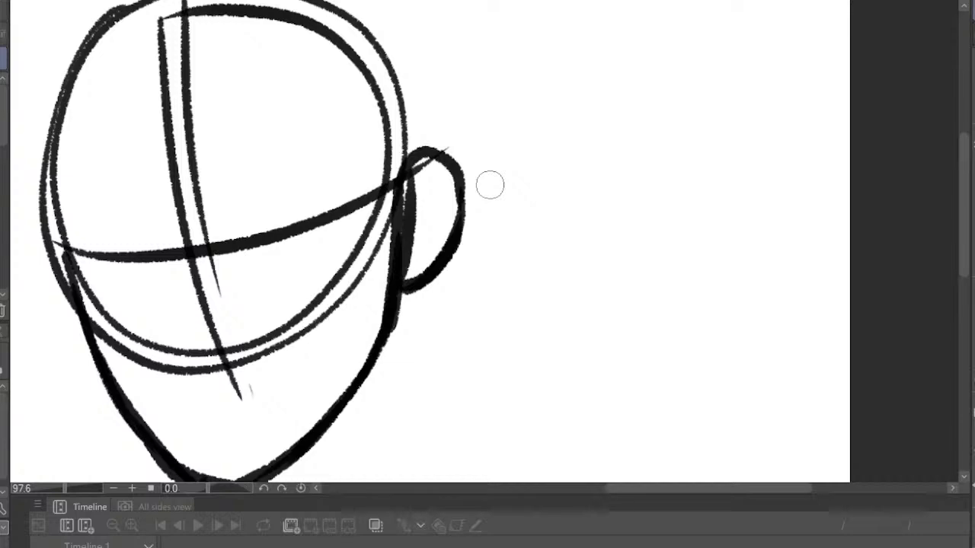
pyautogui.scroll(-3, 495, 171)
pyautogui.scroll(1, 431, 170)
pyautogui.scroll(1, 431, 170)
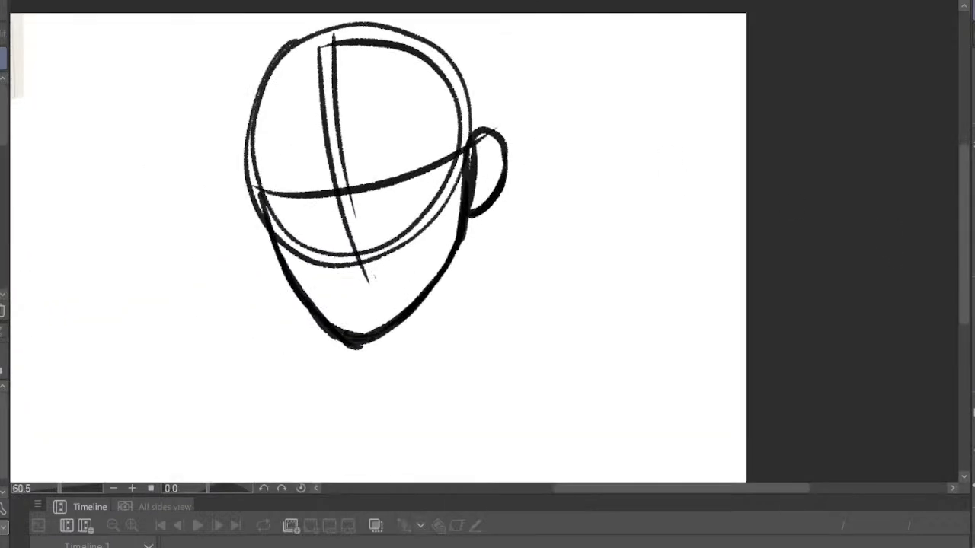
# Erase the overlapping construction lines inside both cheeks and thin the inner edge of the jawline
pyautogui.scroll(2, 431, 198)
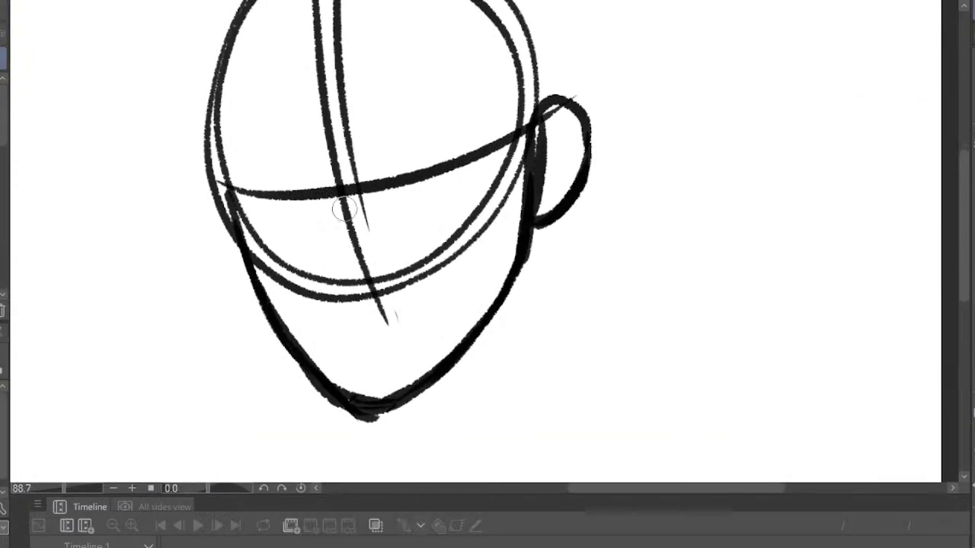
pyautogui.scroll(-1, 457, 250)
pyautogui.scroll(2, 466, 256)
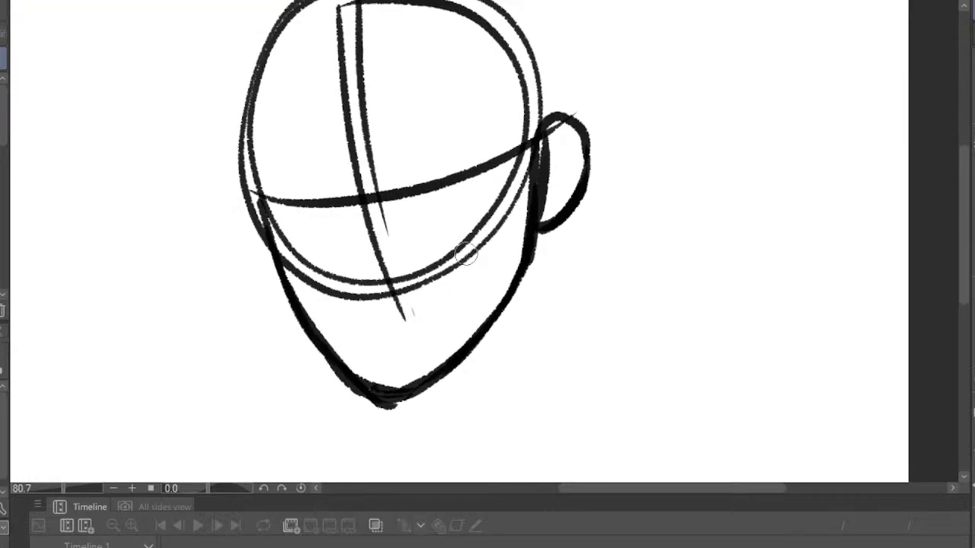
pyautogui.scroll(-2, 466, 255)
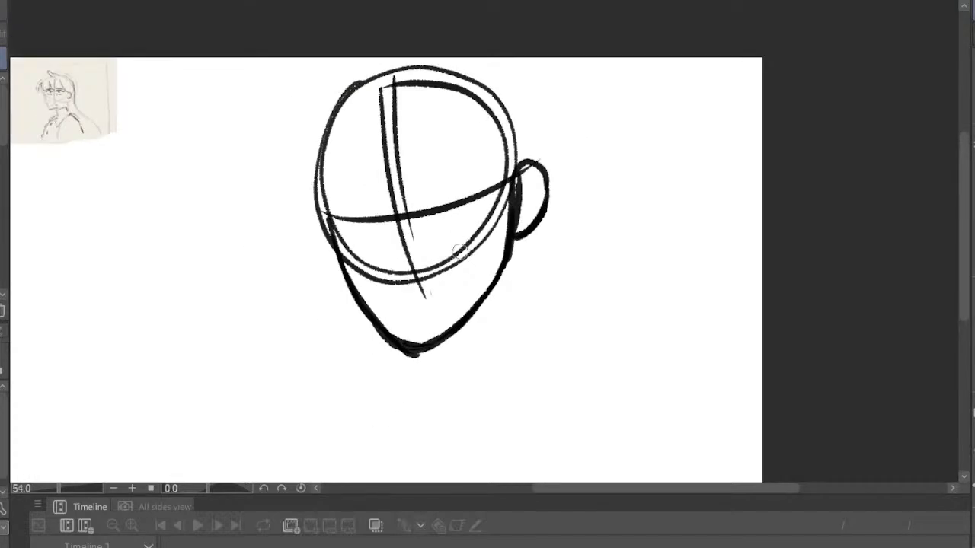
pyautogui.scroll(-1, 552, 252)
pyautogui.scroll(3, 424, 235)
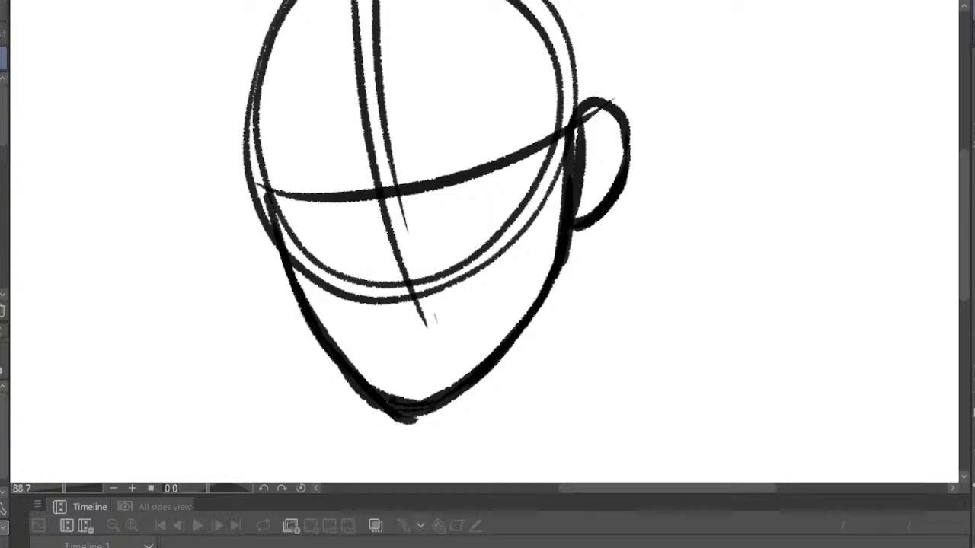
pyautogui.moveTo(278, 190)
pyautogui.mouseDown()
pyautogui.moveTo(316, 326)
pyautogui.moveTo(383, 384)
pyautogui.moveTo(364, 372)
pyautogui.moveTo(453, 364)
pyautogui.moveTo(515, 320)
pyautogui.mouseUp()
pyautogui.moveTo(553, 191)
pyautogui.mouseDown()
pyautogui.moveTo(543, 183)
pyautogui.moveTo(564, 107)
pyautogui.moveTo(578, 130)
pyautogui.mouseUp()
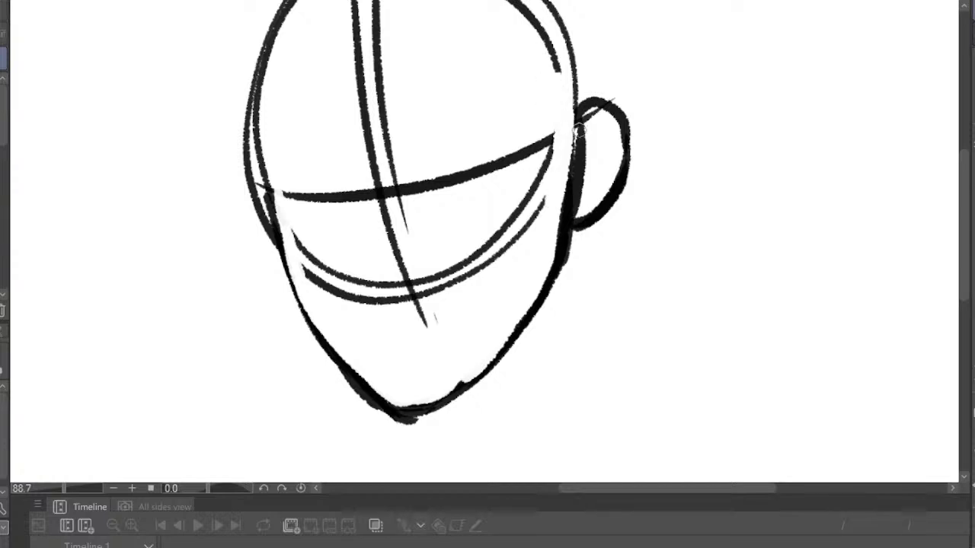
pyautogui.scroll(-9, 469, 207)
pyautogui.scroll(4, 467, 150)
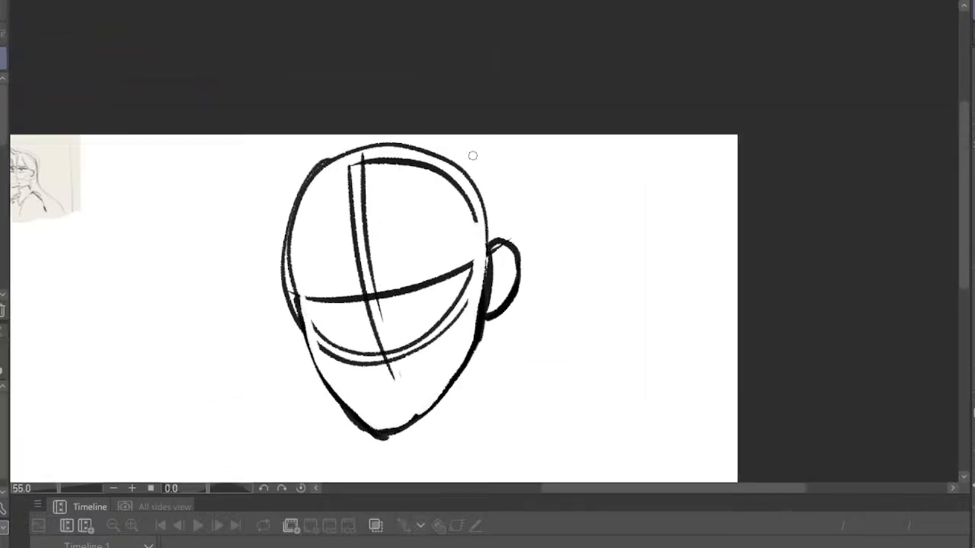
pyautogui.scroll(3, 502, 195)
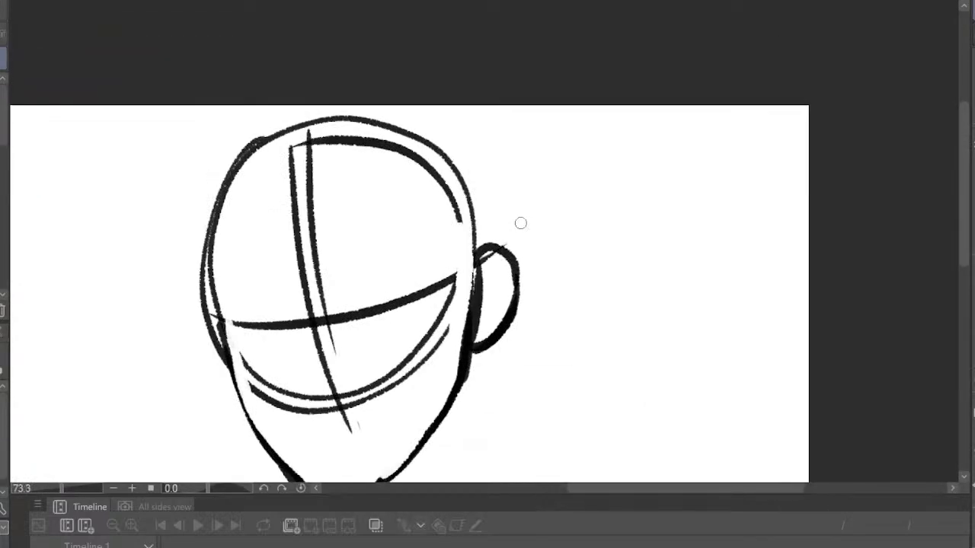
pyautogui.scroll(-5, 500, 208)
pyautogui.scroll(3, 496, 203)
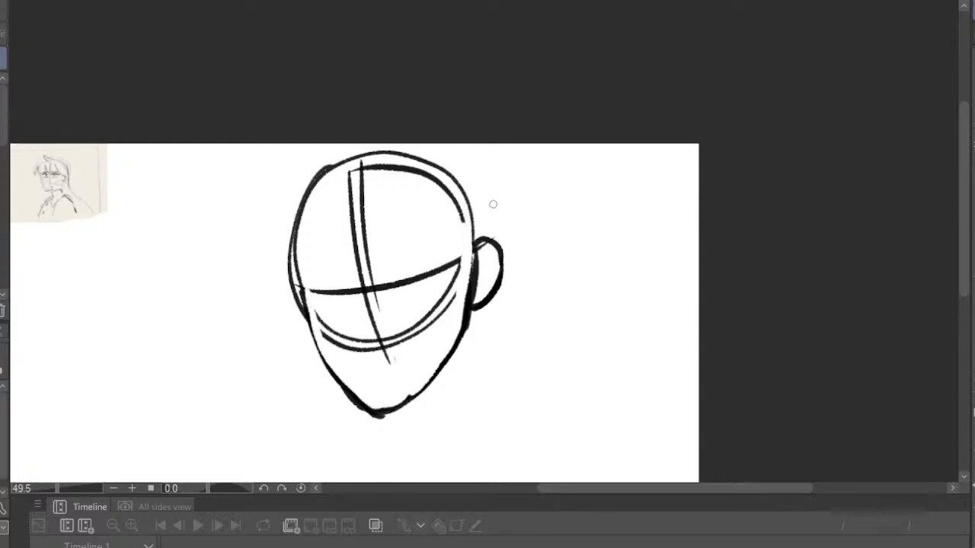
# Erase the construction lines inside the head with a large eraser, clearing the face and the top of the skull
pyautogui.scroll(2, 495, 207)
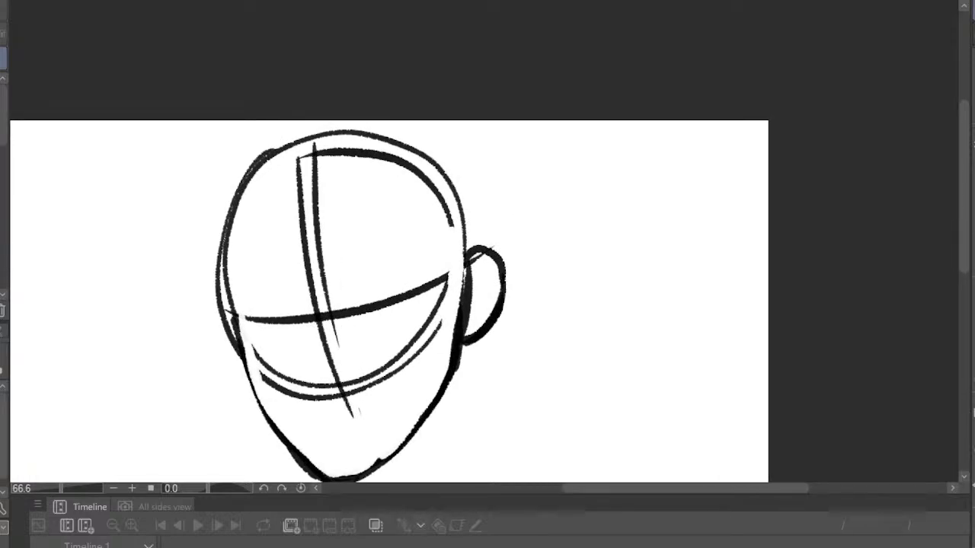
pyautogui.moveTo(294, 235)
pyautogui.mouseDown()
pyautogui.moveTo(315, 200)
pyautogui.moveTo(335, 340)
pyautogui.moveTo(305, 344)
pyautogui.moveTo(358, 273)
pyautogui.moveTo(393, 259)
pyautogui.moveTo(386, 282)
pyautogui.moveTo(323, 218)
pyautogui.moveTo(319, 239)
pyautogui.moveTo(414, 216)
pyautogui.moveTo(380, 170)
pyautogui.mouseUp()
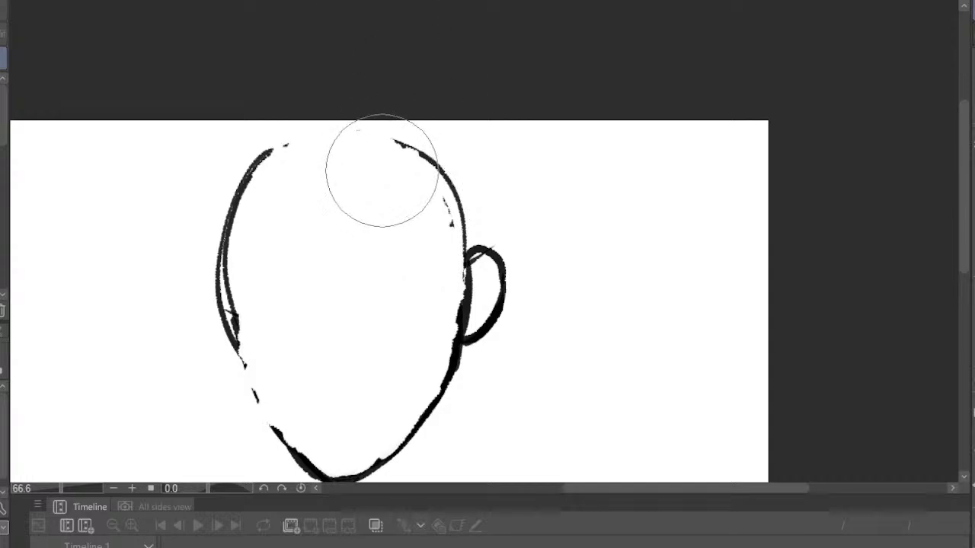
pyautogui.scroll(-3, 380, 170)
pyautogui.scroll(3, 494, 222)
# Redraw the head outline with thick strokes along the jaw and from the far temple over the crown to the ear
pyautogui.press('p')
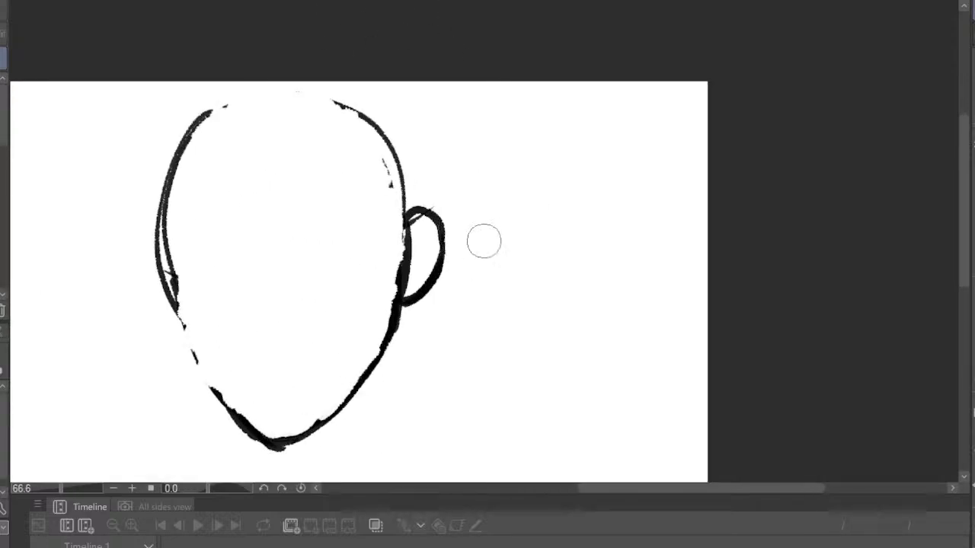
pyautogui.moveTo(179, 276)
pyautogui.mouseDown()
pyautogui.moveTo(208, 386)
pyautogui.moveTo(267, 437)
pyautogui.moveTo(311, 420)
pyautogui.moveTo(365, 374)
pyautogui.moveTo(415, 228)
pyautogui.moveTo(388, 126)
pyautogui.moveTo(312, 87)
pyautogui.moveTo(230, 111)
pyautogui.moveTo(190, 163)
pyautogui.mouseUp()
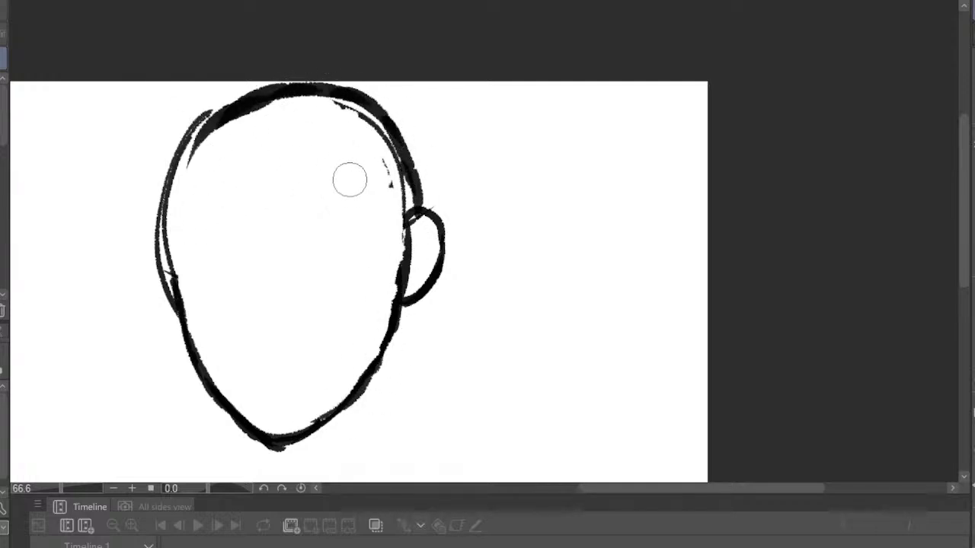
pyautogui.scroll(-5, 394, 85)
pyautogui.scroll(-4, 482, 94)
pyautogui.scroll(6, 196, 104)
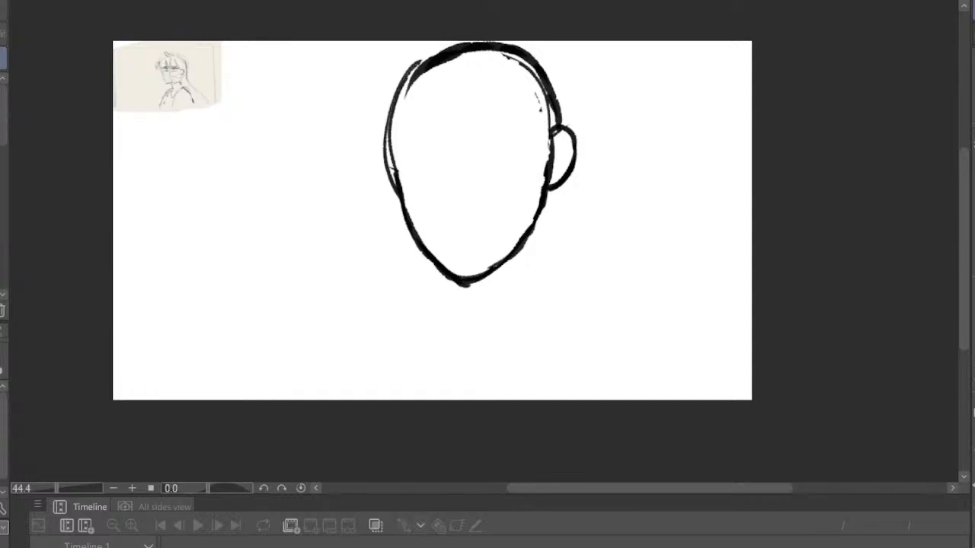
pyautogui.press('h')
pyautogui.press('h')
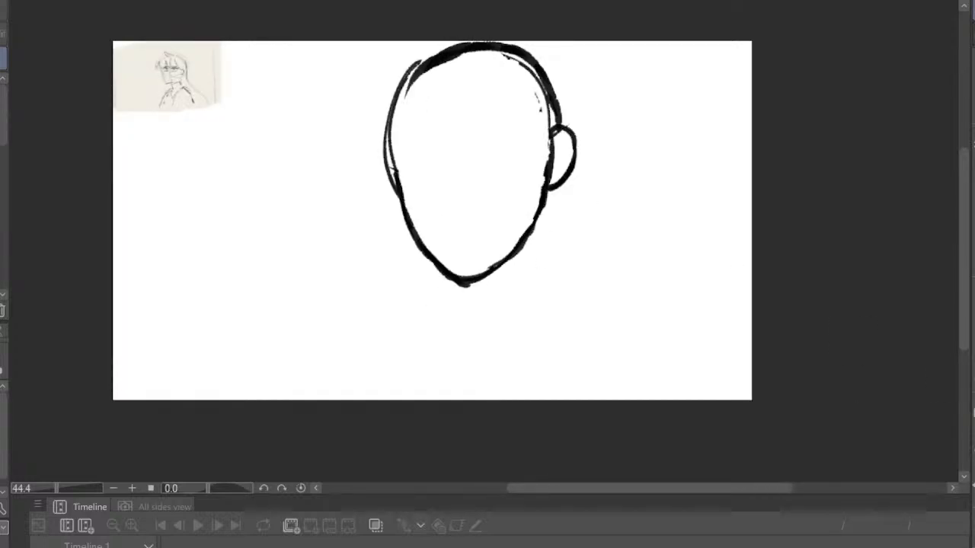
# Scale the head drawing down to about 70 percent and move it slightly away from the canvas's upper edge
pyautogui.hotkey('ctrl', '-')
pyautogui.hotkey('ctrl', 't')
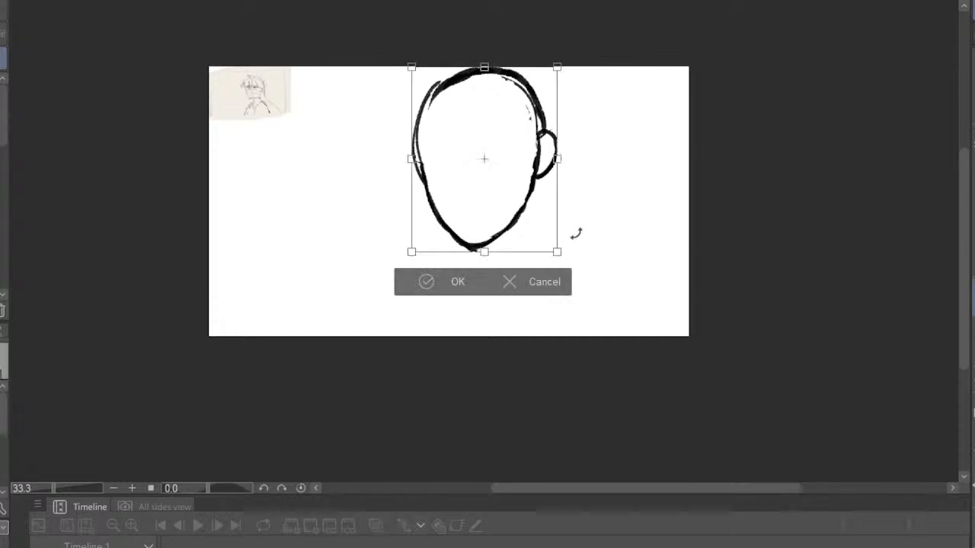
pyautogui.moveTo(562, 252); pyautogui.dragTo(538, 191)
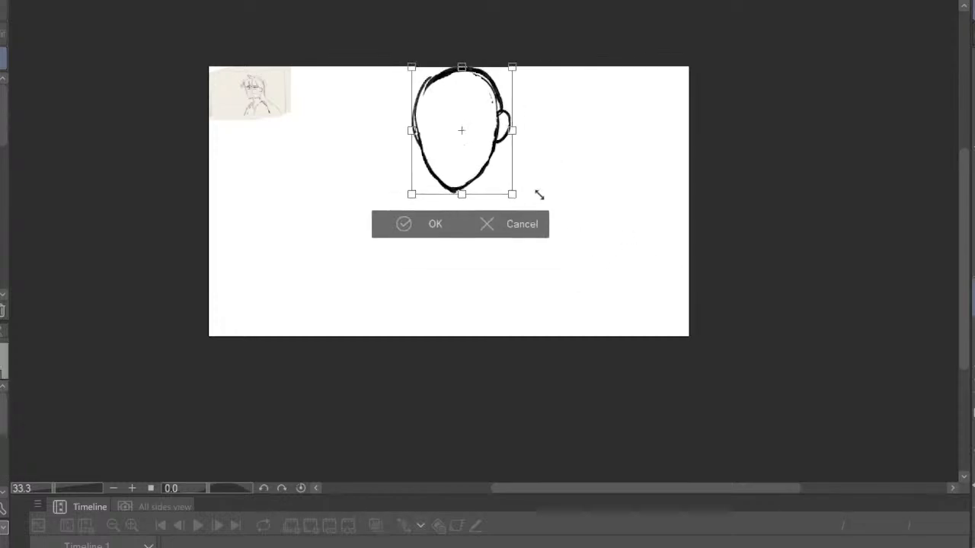
pyautogui.click(450, 224)
pyautogui.scroll(1, 450, 118)
pyautogui.moveTo(461, 242); pyautogui.dragTo(470, 277)
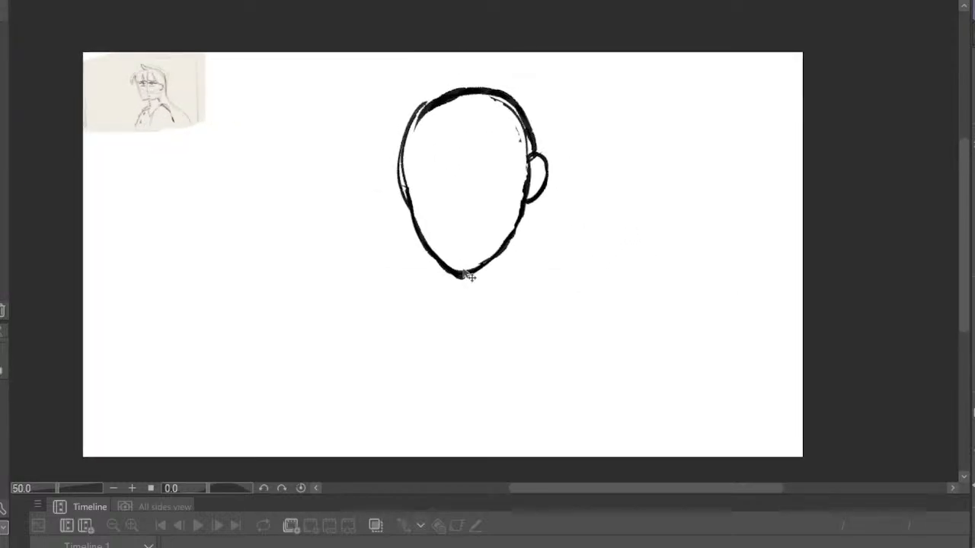
pyautogui.scroll(-2, 477, 279)
pyautogui.scroll(3, 479, 239)
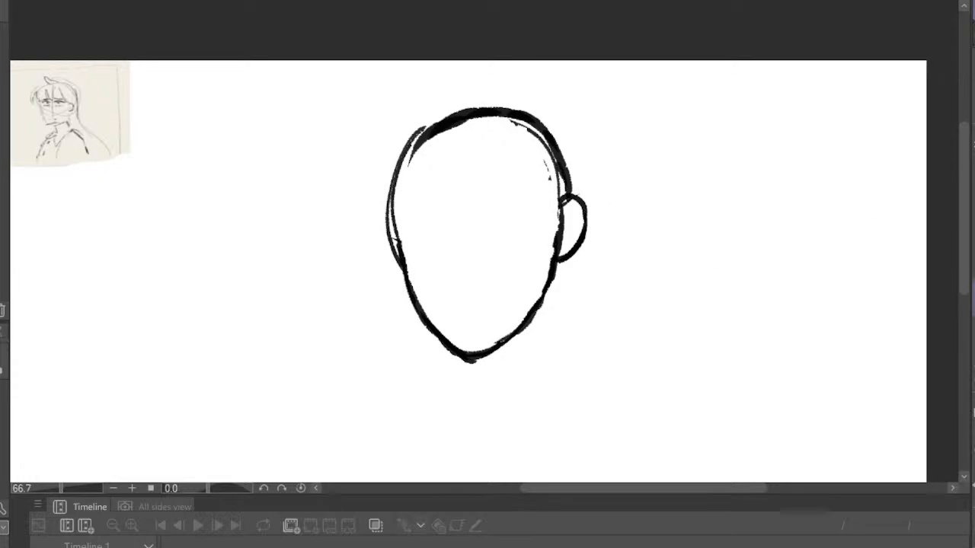
# Rotate the head slightly clockwise so the chin swings away from the ear side
pyautogui.hotkey('ctrl', 't')
pyautogui.moveTo(679, 398); pyautogui.dragTo(639, 419)
pyautogui.click(457, 409)
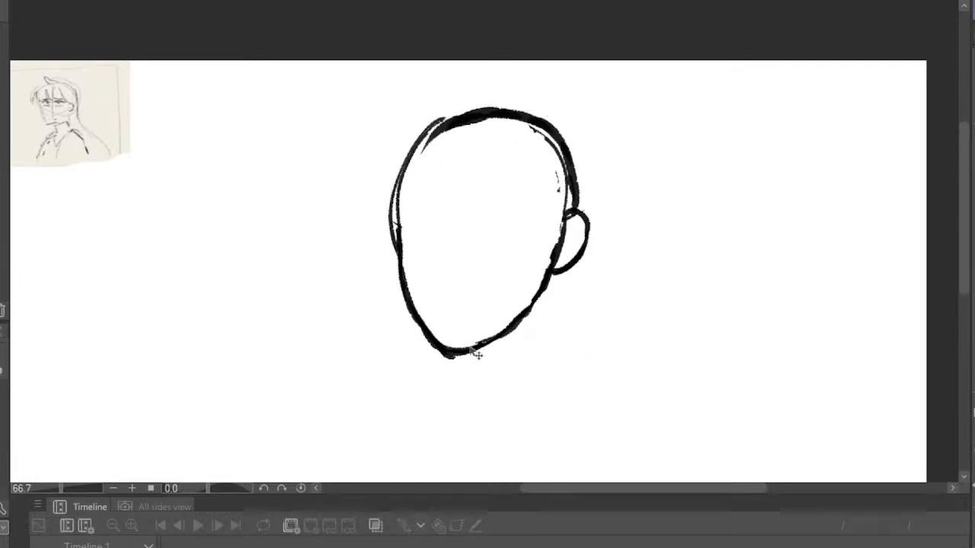
# Draw an angular nose with a slanted bridge and short underside on the side of the face away from the ear
pyautogui.scroll(1, 583, 232)
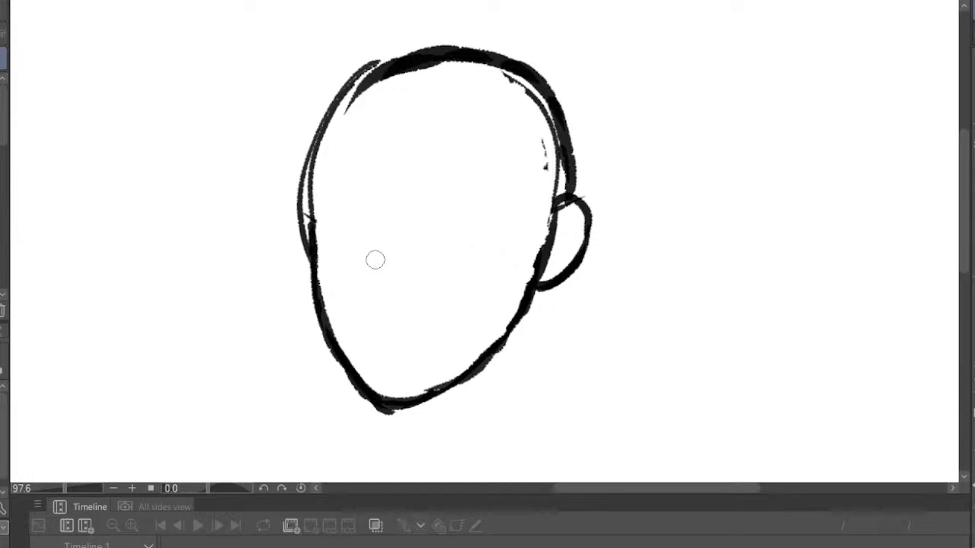
pyautogui.moveTo(375, 248); pyautogui.dragTo(365, 308)
pyautogui.moveTo(383, 246)
pyautogui.mouseDown()
pyautogui.moveTo(358, 313)
pyautogui.moveTo(359, 304)
pyautogui.moveTo(389, 319)
pyautogui.mouseUp()
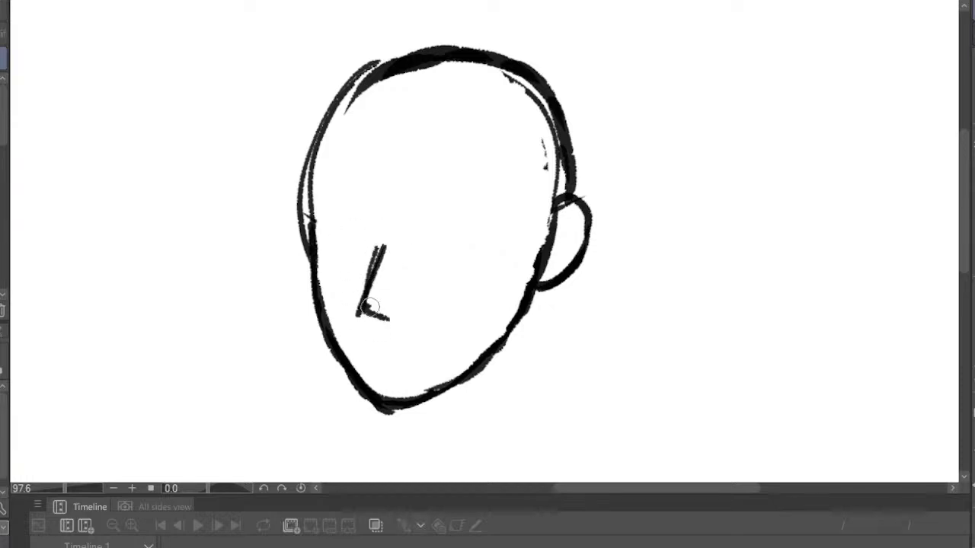
pyautogui.scroll(-10, 607, 243)
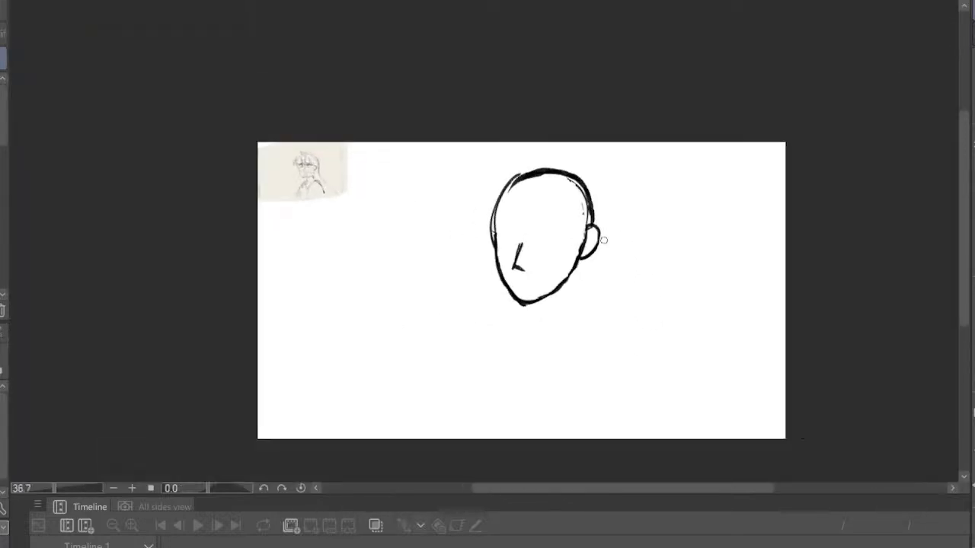
pyautogui.scroll(10, 563, 217)
pyautogui.scroll(-5, 598, 182)
pyautogui.scroll(5, 576, 235)
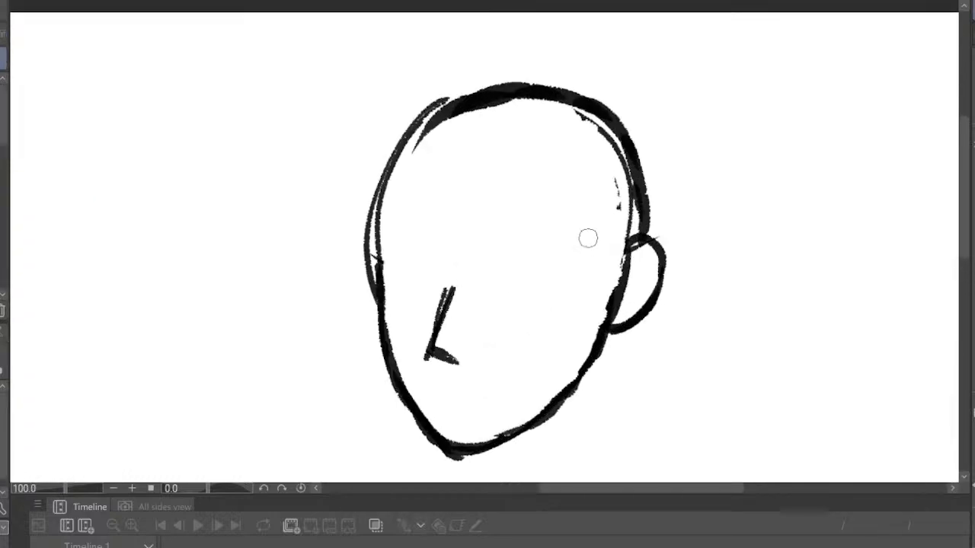
# Draw the eye nearest the ear with a heavy upper lid, small pupil and curved lower lid, plus a sloping eyebrow above
pyautogui.moveTo(500, 250)
pyautogui.mouseDown()
pyautogui.moveTo(584, 266)
pyautogui.moveTo(543, 250)
pyautogui.moveTo(504, 251)
pyautogui.moveTo(557, 248)
pyautogui.moveTo(552, 240)
pyautogui.moveTo(578, 265)
pyautogui.moveTo(549, 242)
pyautogui.mouseUp()
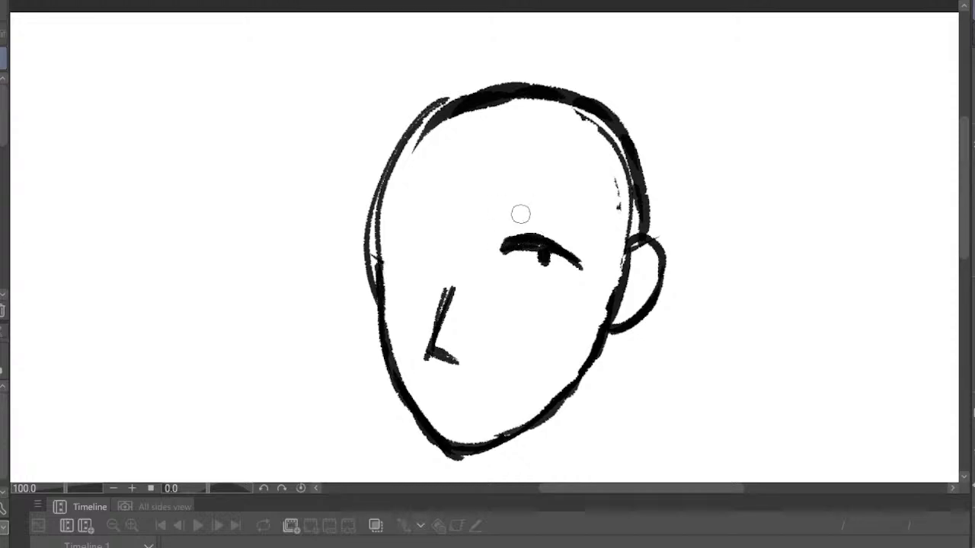
pyautogui.moveTo(489, 208)
pyautogui.mouseDown()
pyautogui.moveTo(590, 234)
pyautogui.moveTo(489, 215)
pyautogui.mouseUp()
pyautogui.moveTo(510, 283); pyautogui.dragTo(573, 282)
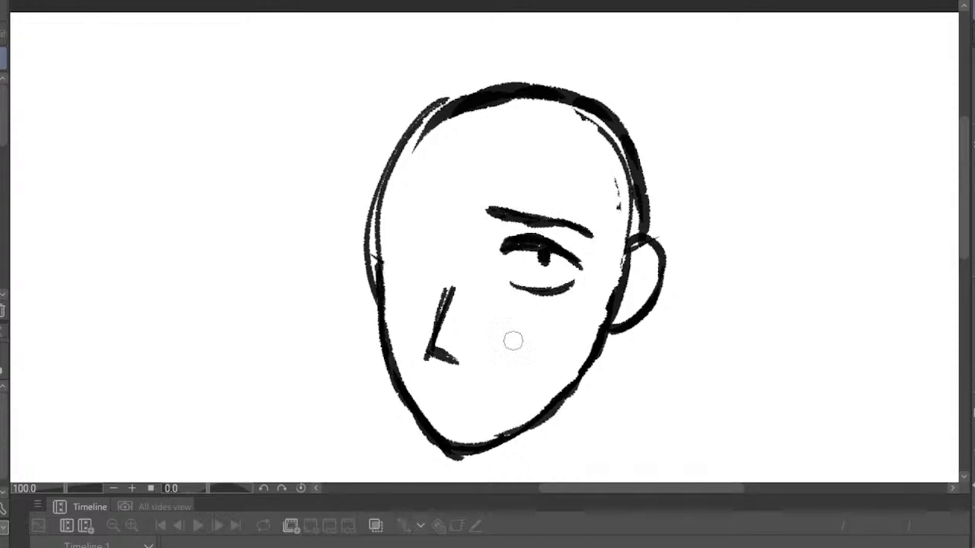
pyautogui.moveTo(441, 383); pyautogui.dragTo(515, 379)
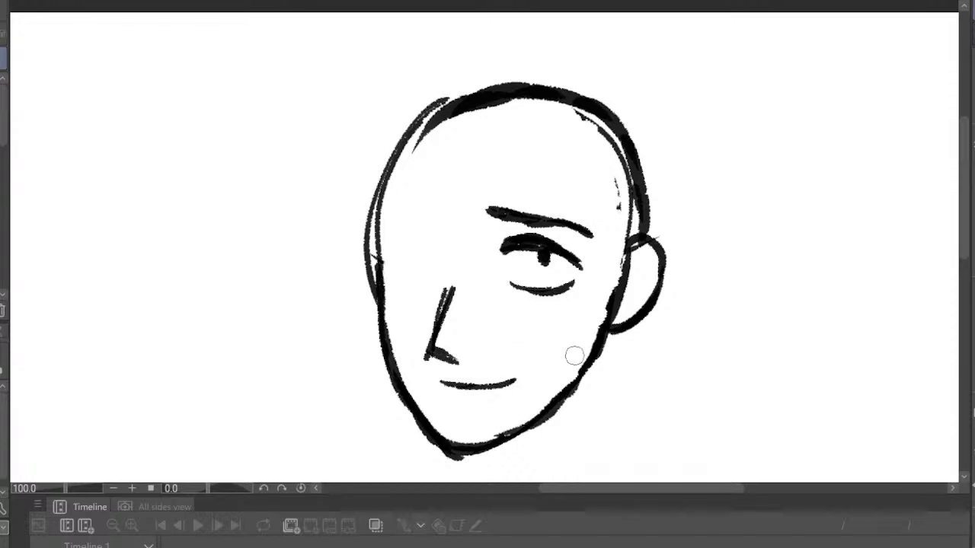
pyautogui.scroll(-1, 575, 356)
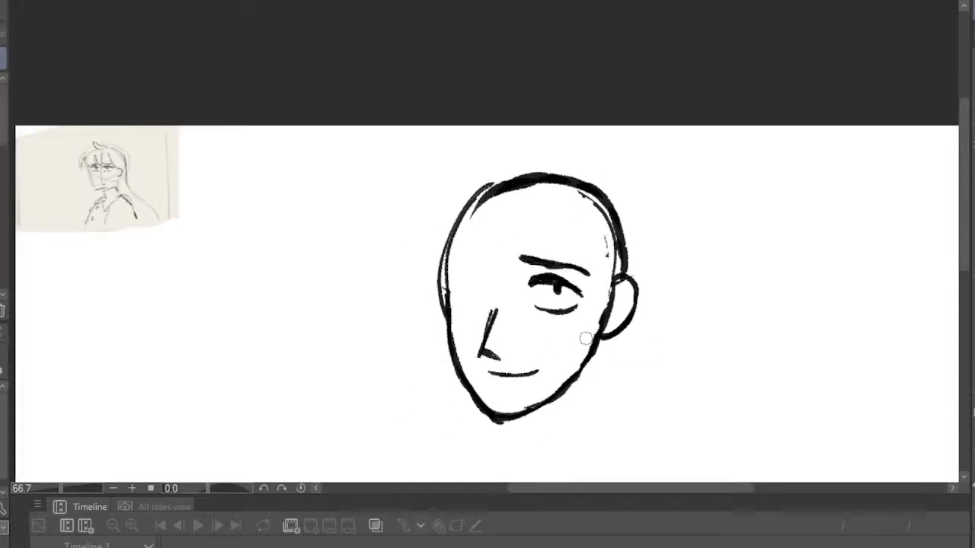
pyautogui.scroll(2, 586, 344)
pyautogui.hotkey('ctrl', 'z')
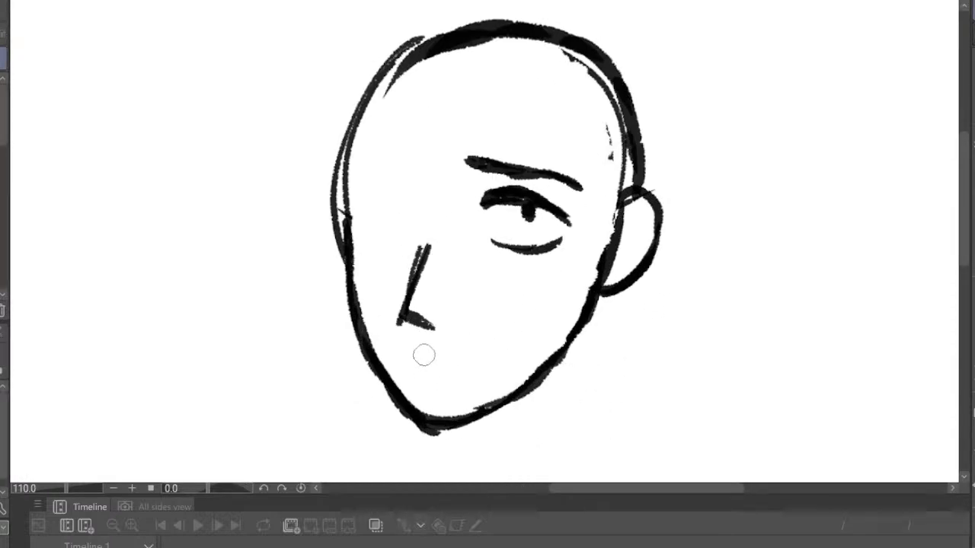
# Draw a short, nearly straight mouth below the nose, replacing the first stroke while the canvas view is mirrored
pyautogui.moveTo(412, 360); pyautogui.dragTo(476, 369)
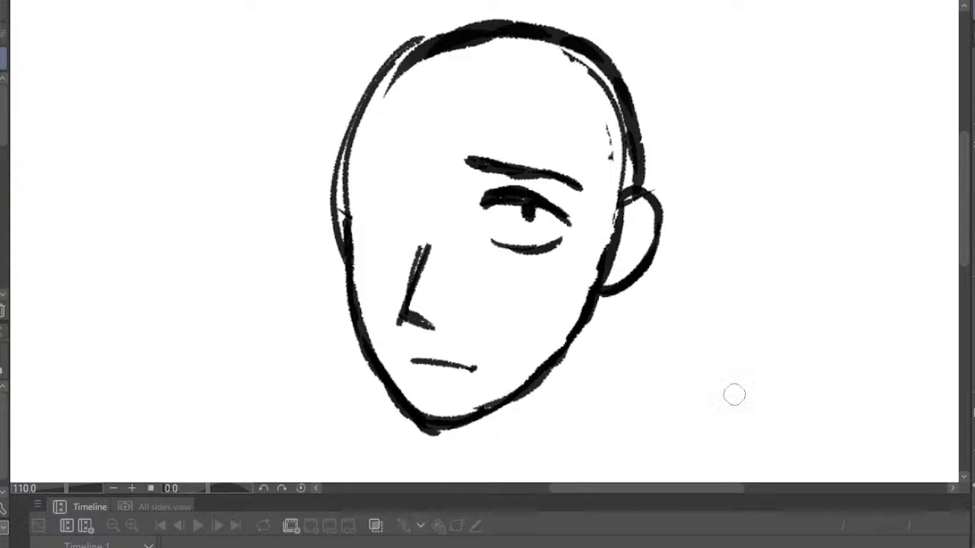
pyautogui.scroll(-3, 746, 353)
pyautogui.scroll(2, 746, 345)
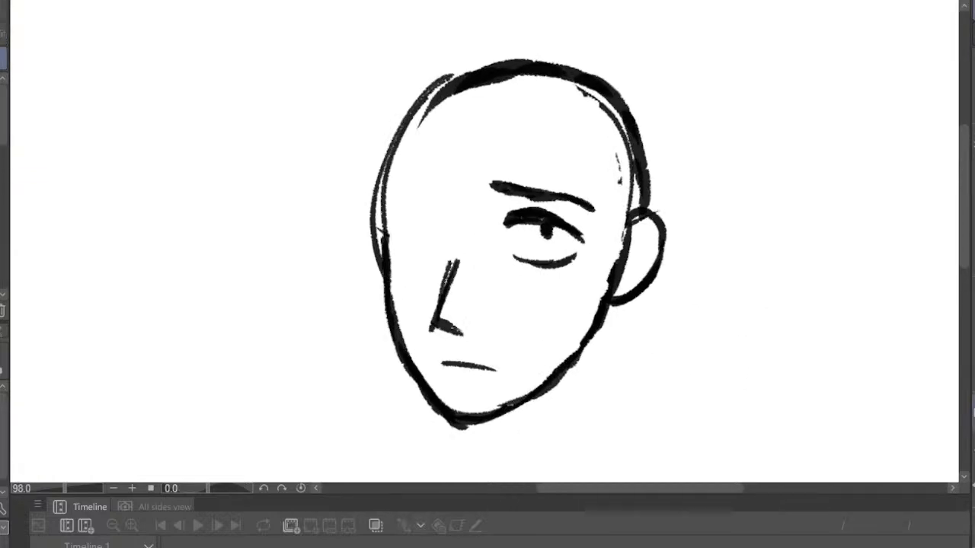
pyautogui.press('h')
pyautogui.scroll(2, 489, 300)
pyautogui.hotkey('ctrl', 'z')
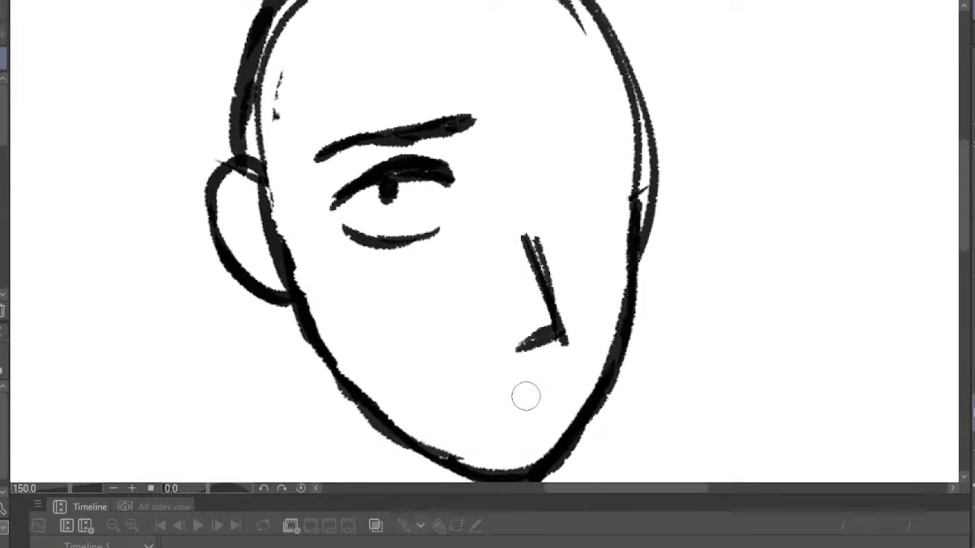
pyautogui.moveTo(532, 397)
pyautogui.mouseDown()
pyautogui.moveTo(458, 403)
pyautogui.moveTo(537, 398)
pyautogui.mouseUp()
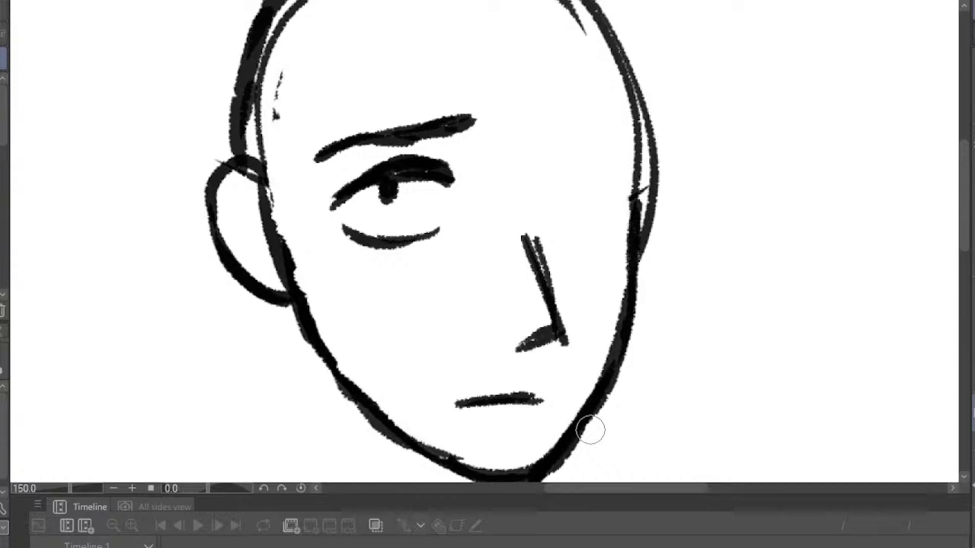
# Examine the storyboard thumbnail in mirrored and normal view and compare its facial features with the redrawn head
pyautogui.scroll(-4, 468, 304)
pyautogui.scroll(-4, 823, 244)
pyautogui.scroll(10, 805, 235)
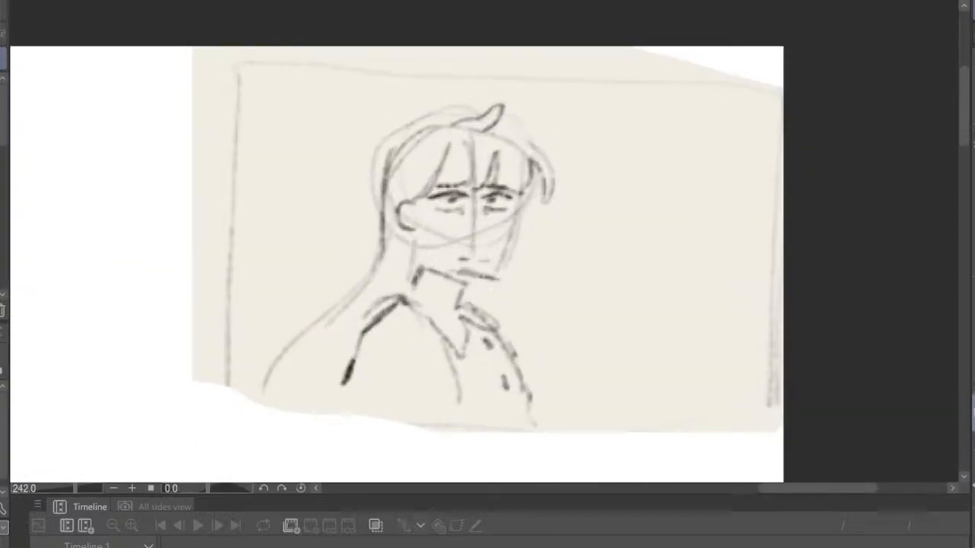
pyautogui.click(973, 412)
pyautogui.scroll(-6, 269, 236)
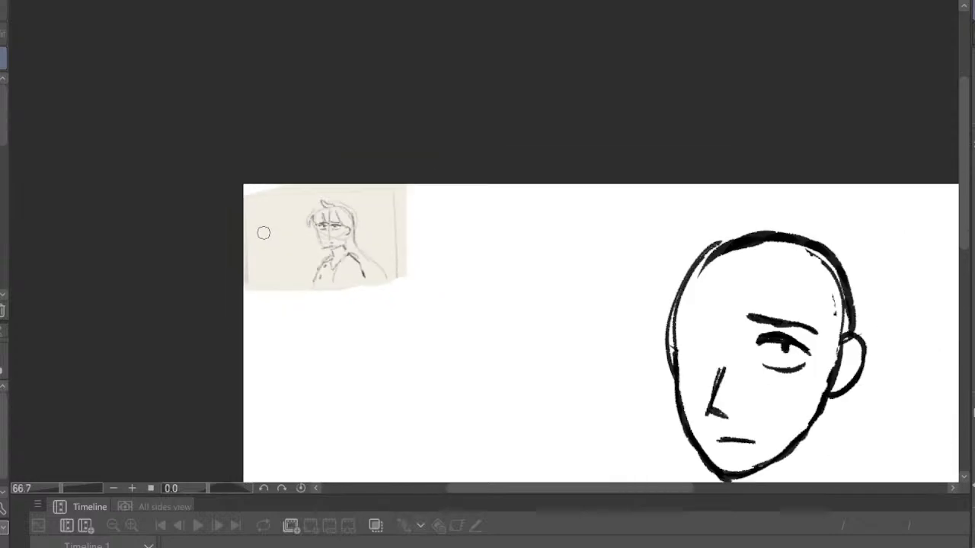
pyautogui.scroll(-1, 584, 277)
pyautogui.scroll(1, 710, 327)
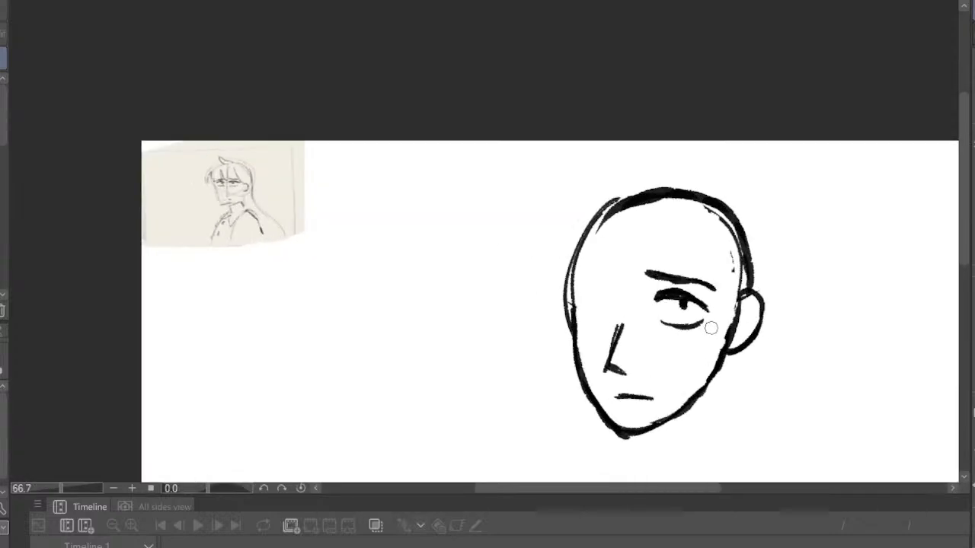
pyautogui.scroll(1, 711, 328)
pyautogui.scroll(-1, 736, 341)
pyautogui.scroll(3, 315, 278)
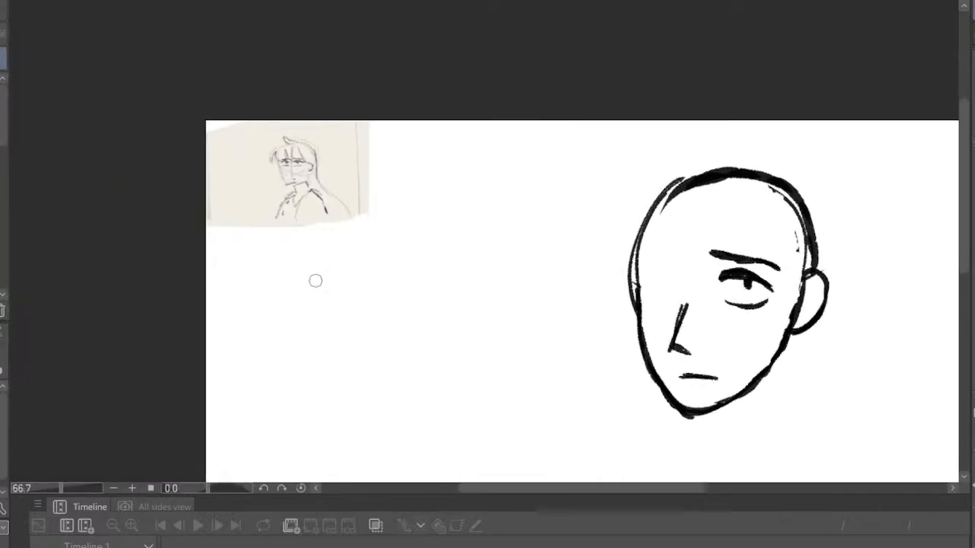
pyautogui.scroll(-2, 284, 197)
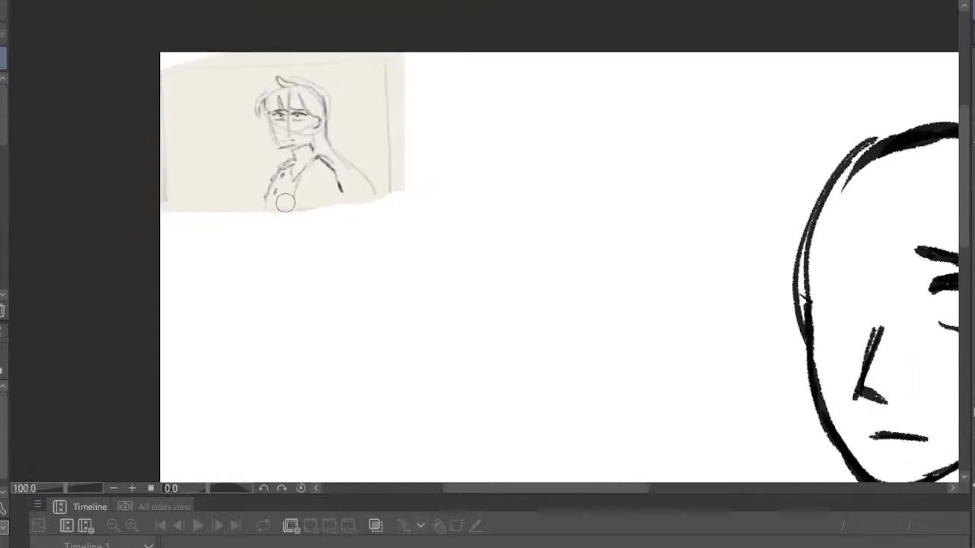
pyautogui.scroll(1, 715, 271)
pyautogui.scroll(-5, 510, 184)
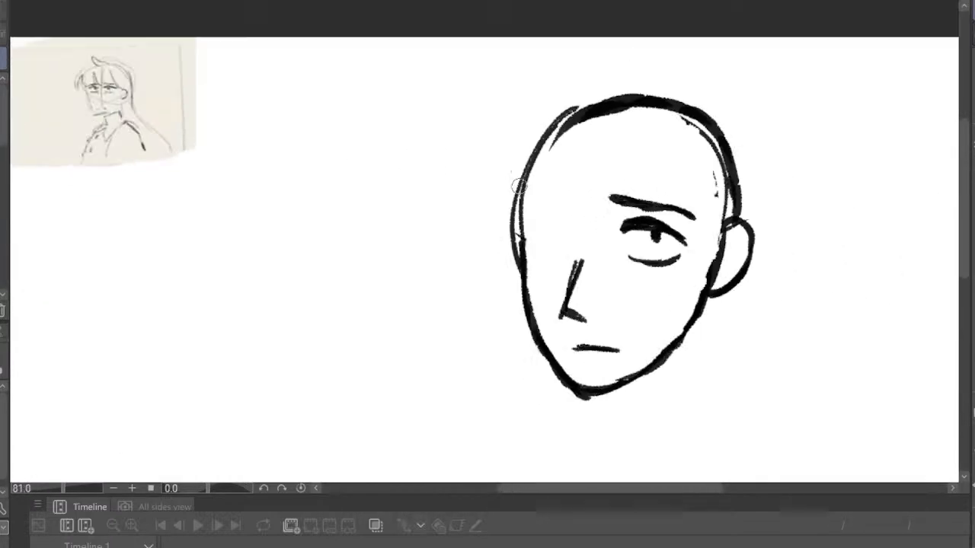
# Draw the far eye beside the nose with an arched upper lid, lower lid and pupil, add its eyebrow, and mirror the view
pyautogui.scroll(5, 753, 220)
pyautogui.moveTo(398, 220)
pyautogui.mouseDown()
pyautogui.moveTo(457, 243)
pyautogui.moveTo(413, 206)
pyautogui.moveTo(438, 221)
pyautogui.moveTo(416, 216)
pyautogui.moveTo(388, 236)
pyautogui.mouseUp()
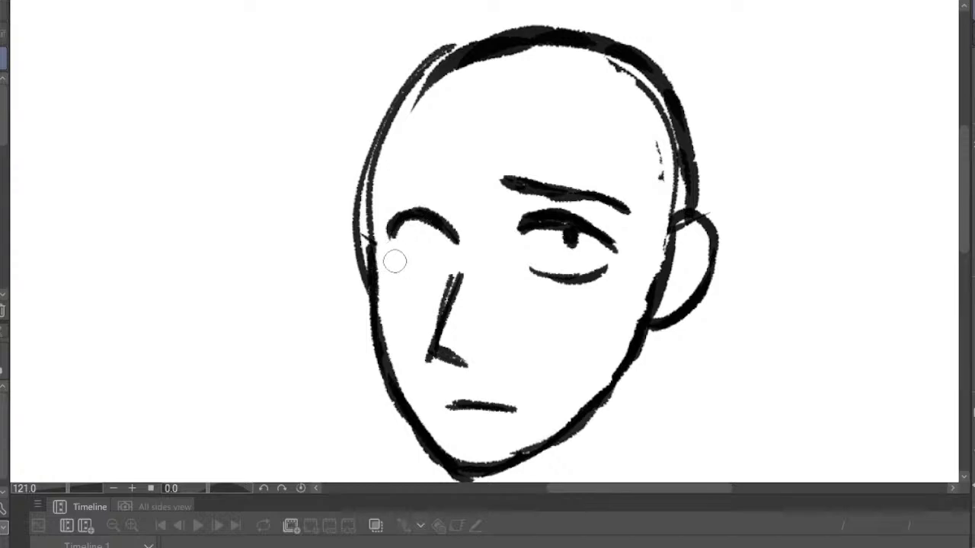
pyautogui.moveTo(403, 277)
pyautogui.mouseDown()
pyautogui.moveTo(436, 276)
pyautogui.moveTo(420, 281)
pyautogui.moveTo(441, 244)
pyautogui.mouseUp()
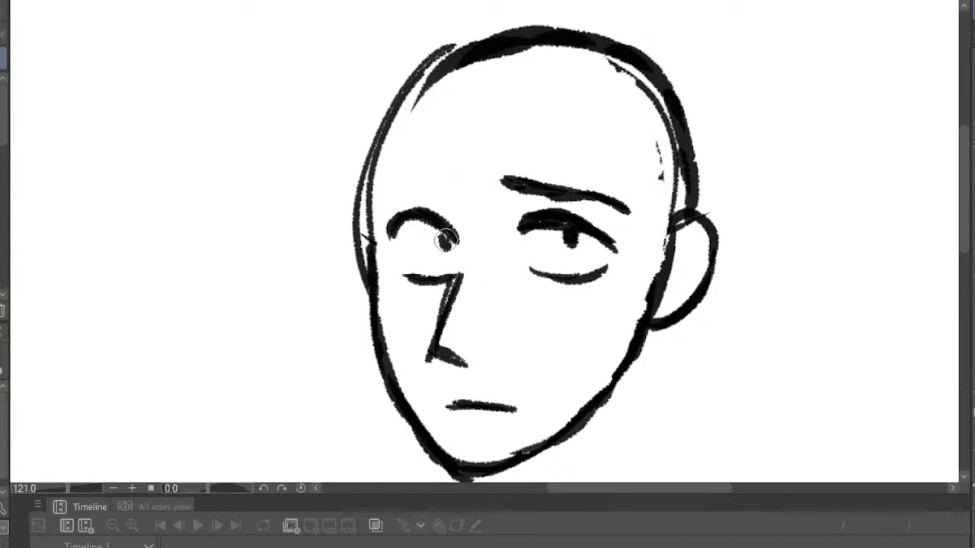
pyautogui.moveTo(385, 198); pyautogui.dragTo(453, 183)
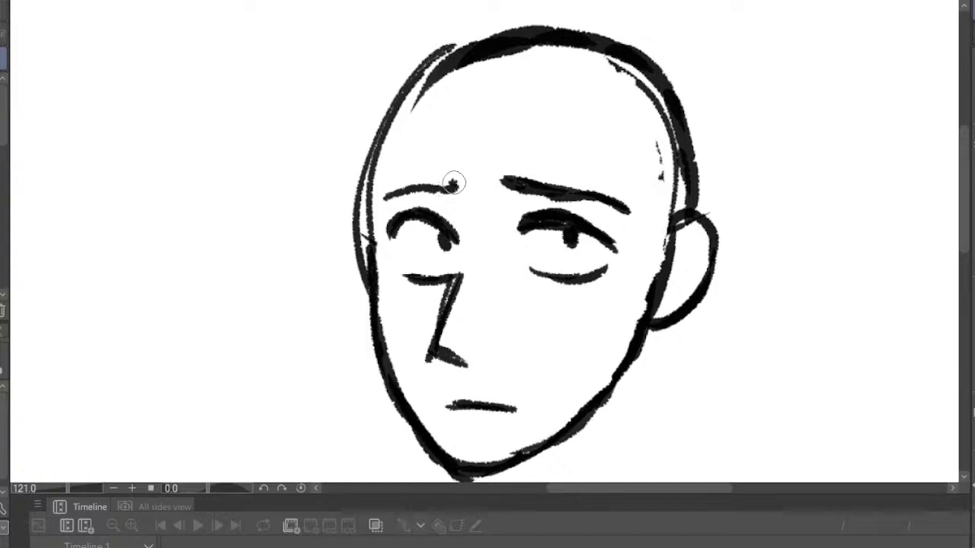
pyautogui.scroll(-4, 577, 240)
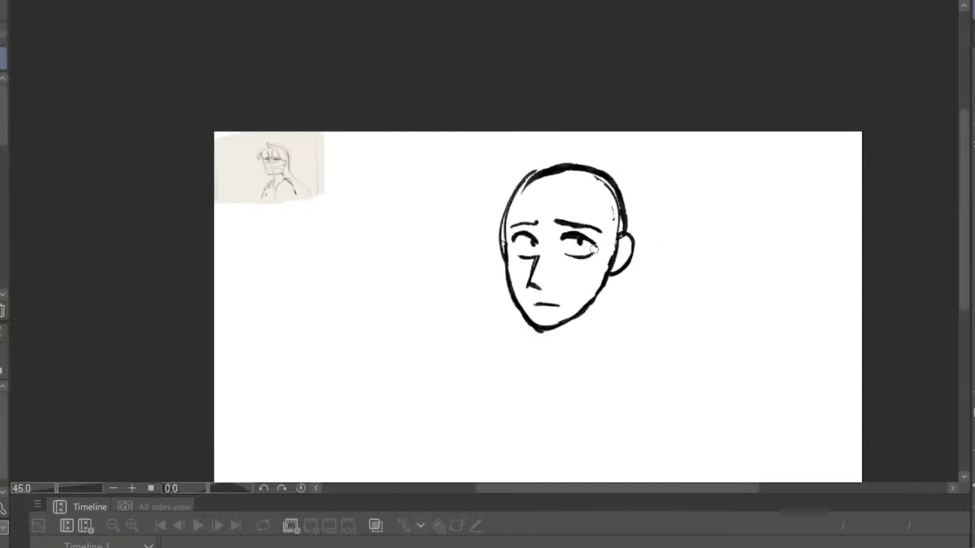
pyautogui.press('h')
pyautogui.scroll(4, 453, 154)
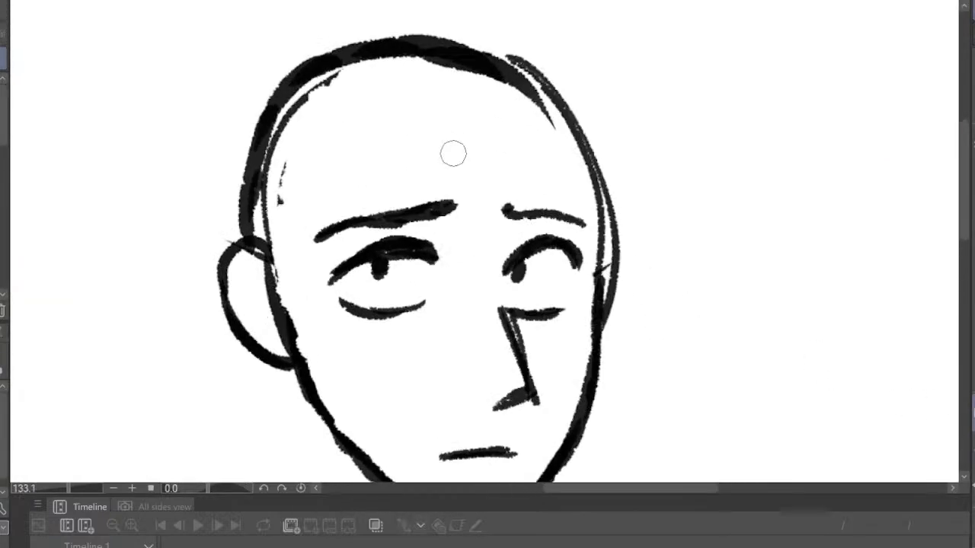
# Thicken the far eyebrow's inner end, then add flatter lower-lid lines under both eyes and a crease below the eye nearest the ear
pyautogui.moveTo(504, 204); pyautogui.dragTo(585, 224)
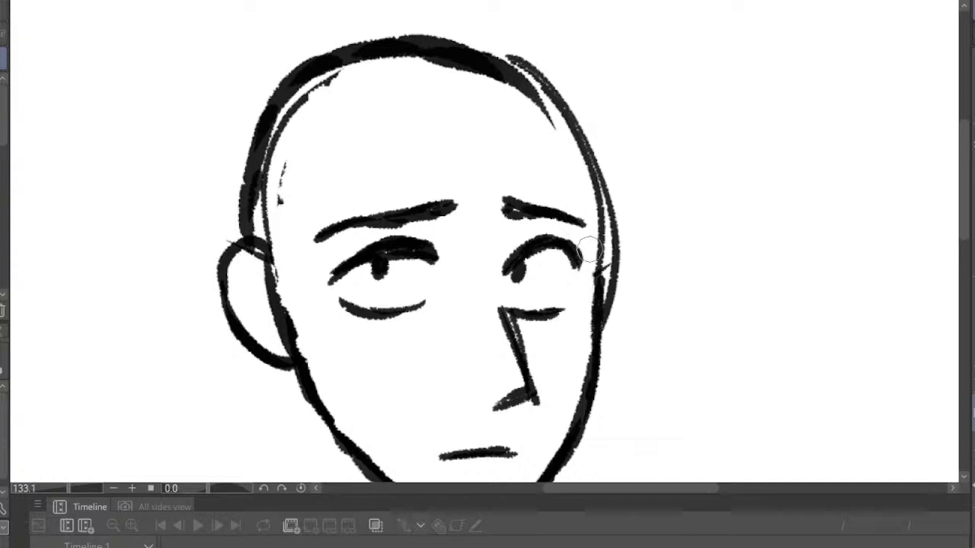
pyautogui.scroll(-4, 590, 252)
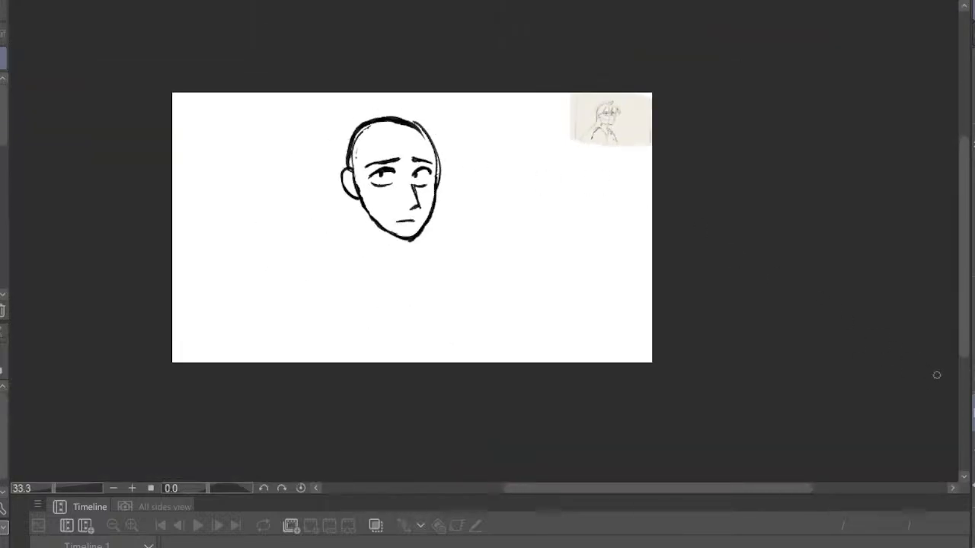
pyautogui.press('h')
pyautogui.scroll(5, 639, 196)
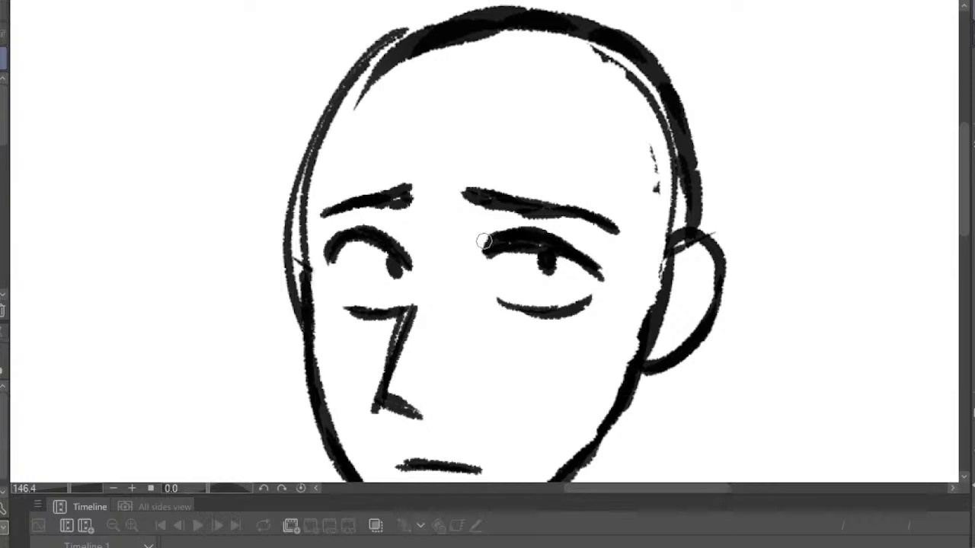
pyautogui.moveTo(494, 294); pyautogui.dragTo(592, 298)
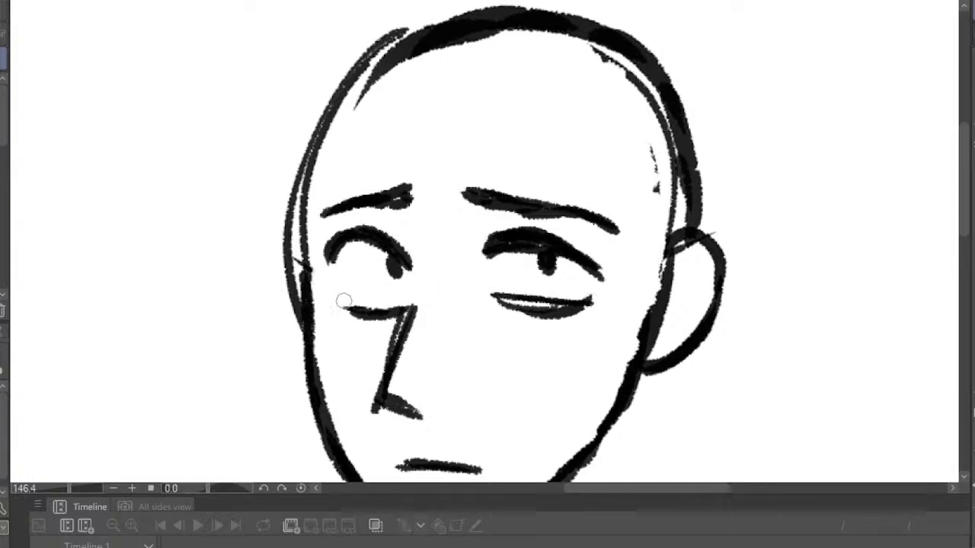
pyautogui.moveTo(344, 304); pyautogui.dragTo(411, 307)
pyautogui.moveTo(493, 303)
pyautogui.mouseDown()
pyautogui.moveTo(536, 323)
pyautogui.moveTo(497, 323)
pyautogui.mouseUp()
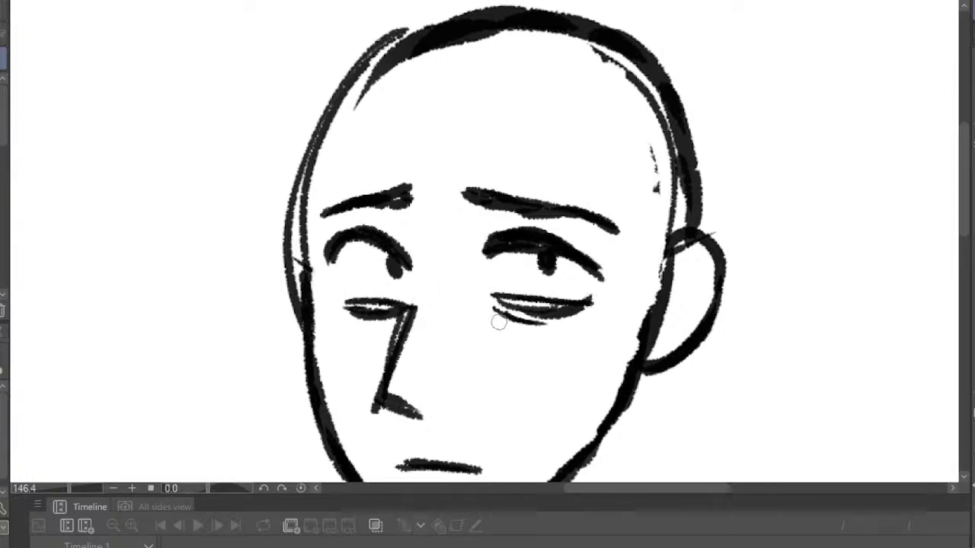
# Erase the old curved lower-lid strokes under both eyes and mirror the view to check the face
pyautogui.scroll(-6, 568, 345)
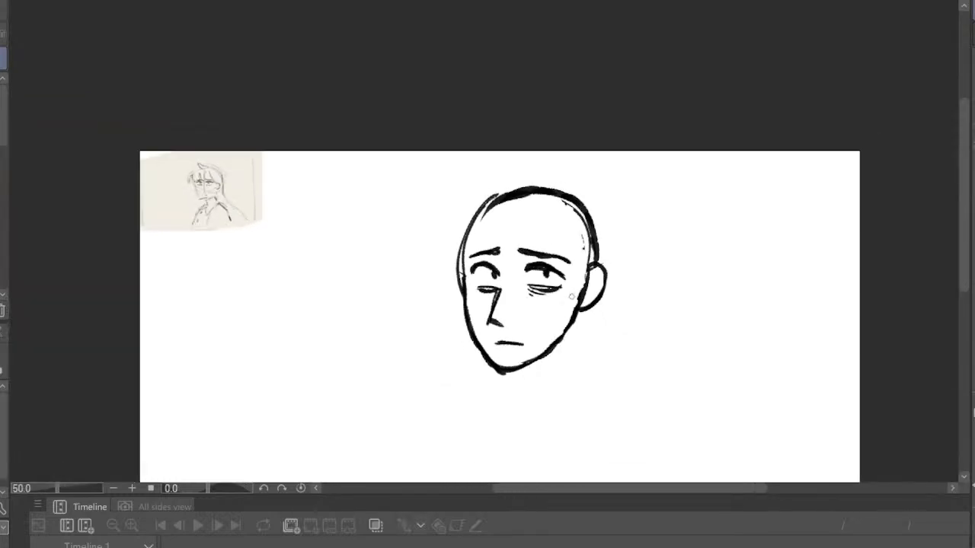
pyautogui.scroll(5, 594, 278)
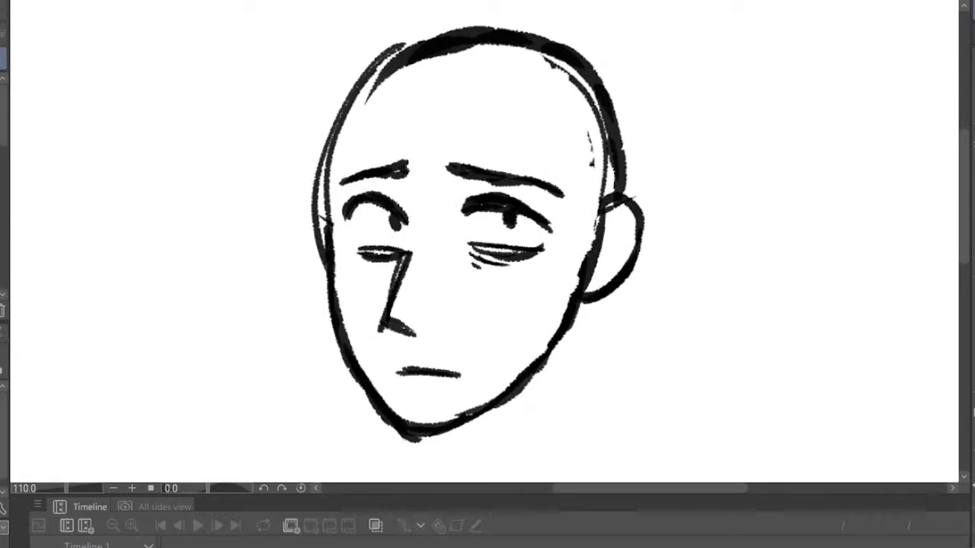
pyautogui.moveTo(466, 250); pyautogui.dragTo(548, 258)
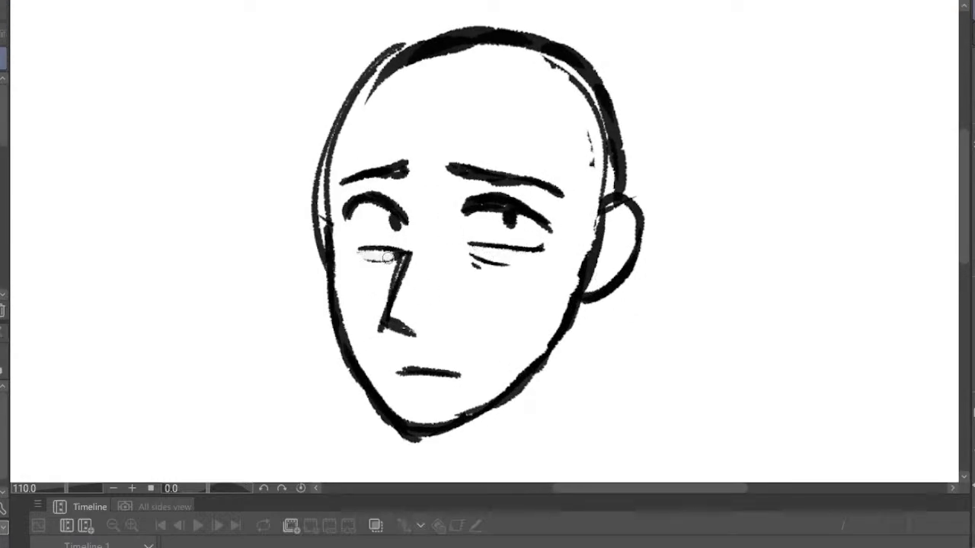
pyautogui.moveTo(396, 256); pyautogui.dragTo(354, 257)
pyautogui.scroll(-5, 454, 246)
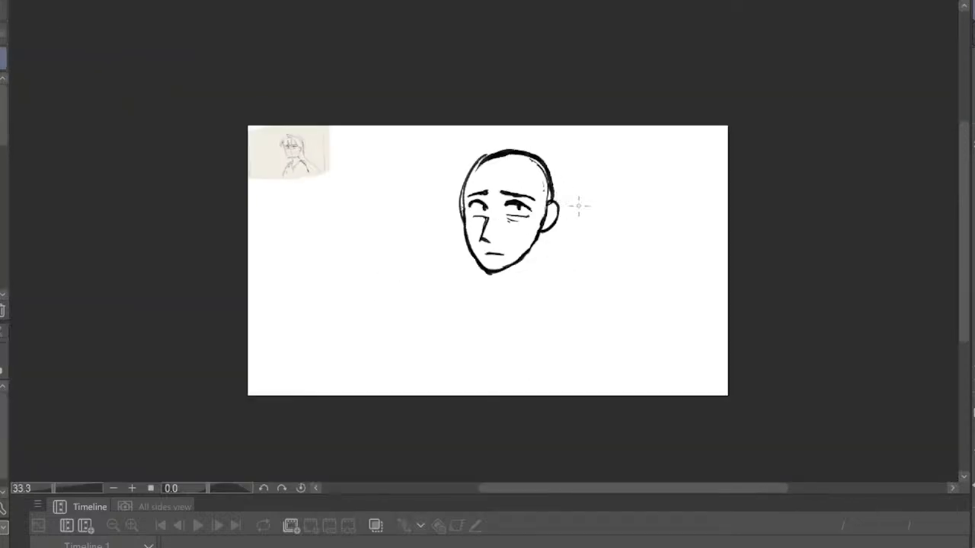
pyautogui.click(973, 413)
# Erase the small solid pupils and draw open oval irises under the upper lids of both eyes
pyautogui.scroll(7, 602, 252)
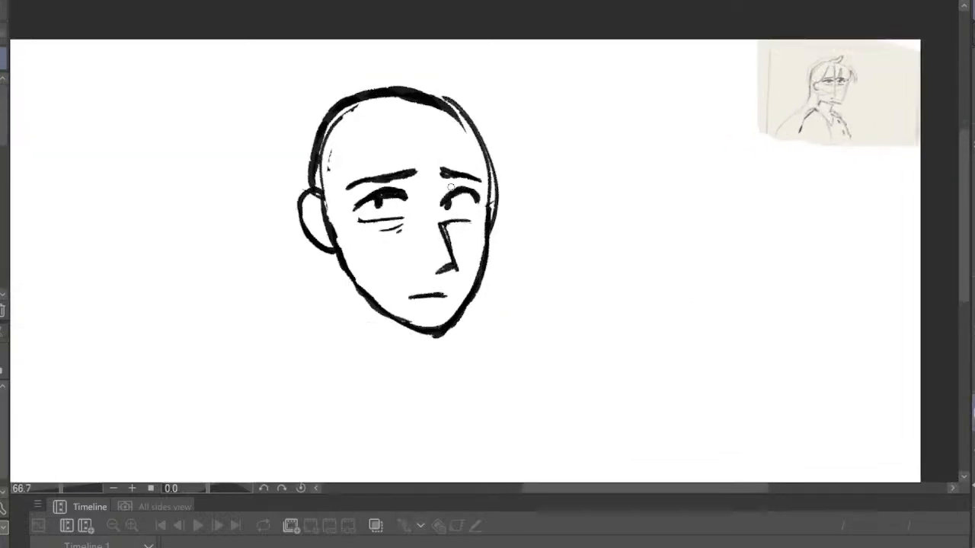
pyautogui.moveTo(297, 222)
pyautogui.mouseDown()
pyautogui.moveTo(334, 216)
pyautogui.moveTo(356, 232)
pyautogui.moveTo(287, 222)
pyautogui.mouseUp()
pyautogui.moveTo(455, 220); pyautogui.dragTo(468, 220)
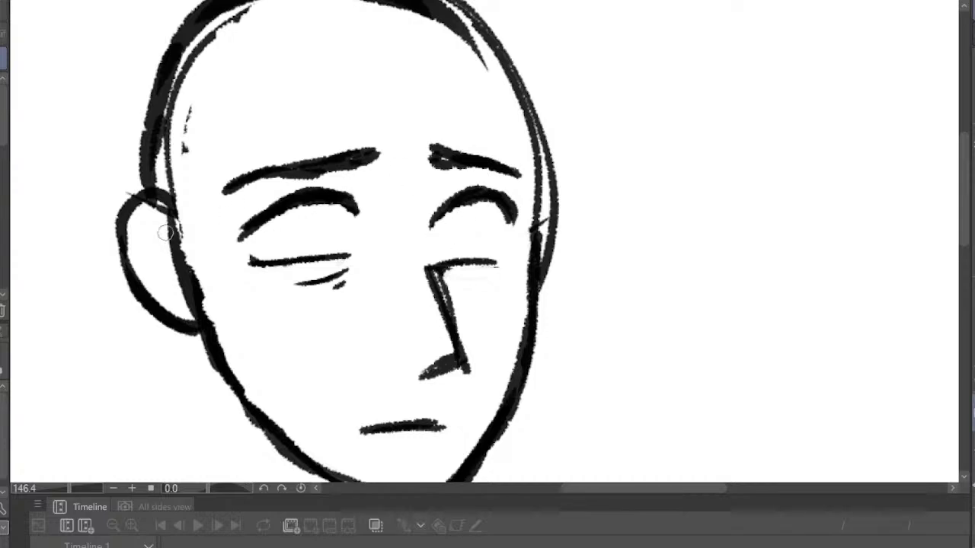
pyautogui.moveTo(305, 195)
pyautogui.mouseDown()
pyautogui.moveTo(284, 208)
pyautogui.moveTo(313, 248)
pyautogui.moveTo(301, 199)
pyautogui.moveTo(325, 225)
pyautogui.moveTo(286, 214)
pyautogui.mouseUp()
pyautogui.moveTo(451, 204)
pyautogui.mouseDown()
pyautogui.moveTo(443, 252)
pyautogui.moveTo(456, 201)
pyautogui.mouseUp()
pyautogui.scroll(-5, 648, 304)
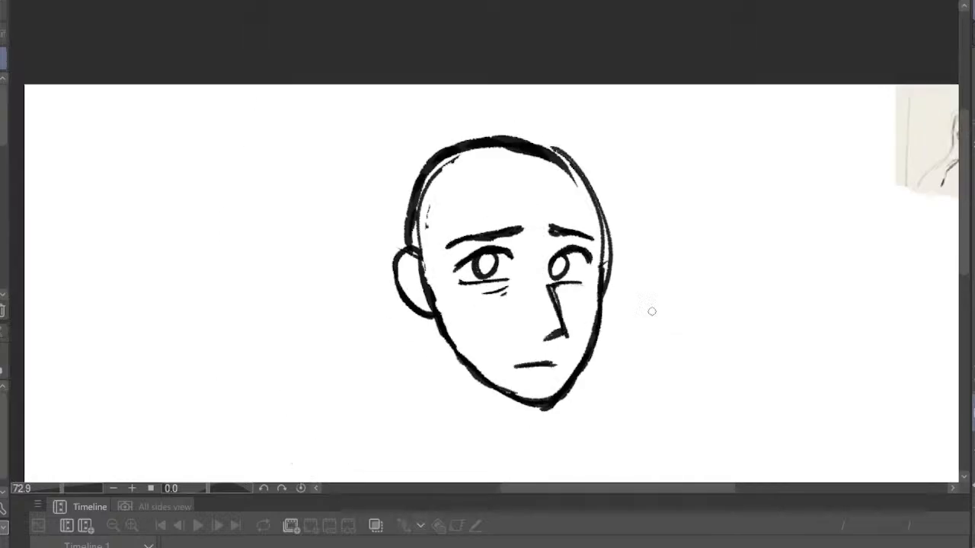
pyautogui.press('h')
# Strengthen the nose with a heavier bridge line running down to its base
pyautogui.scroll(3, 533, 325)
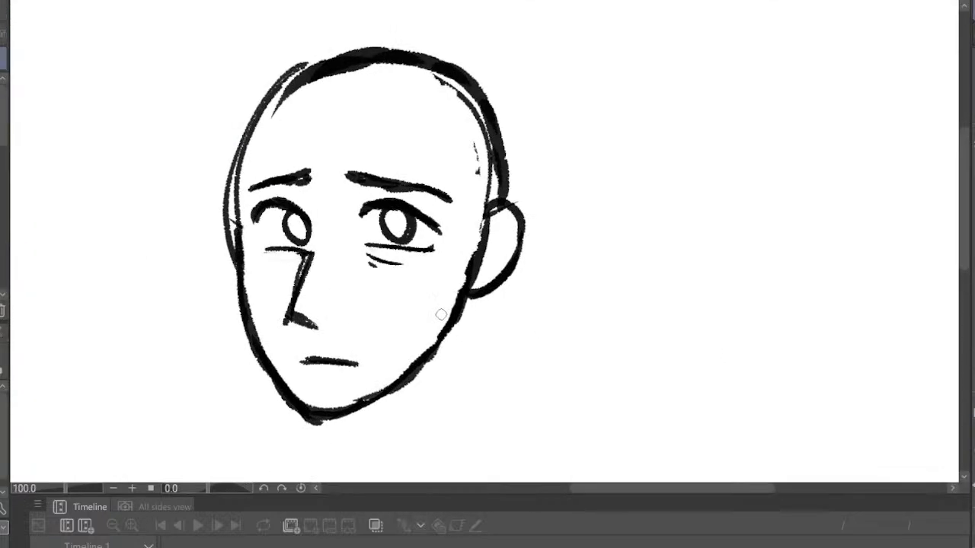
pyautogui.moveTo(316, 247)
pyautogui.mouseDown()
pyautogui.moveTo(280, 311)
pyautogui.moveTo(320, 326)
pyautogui.mouseUp()
pyautogui.scroll(-3, 413, 327)
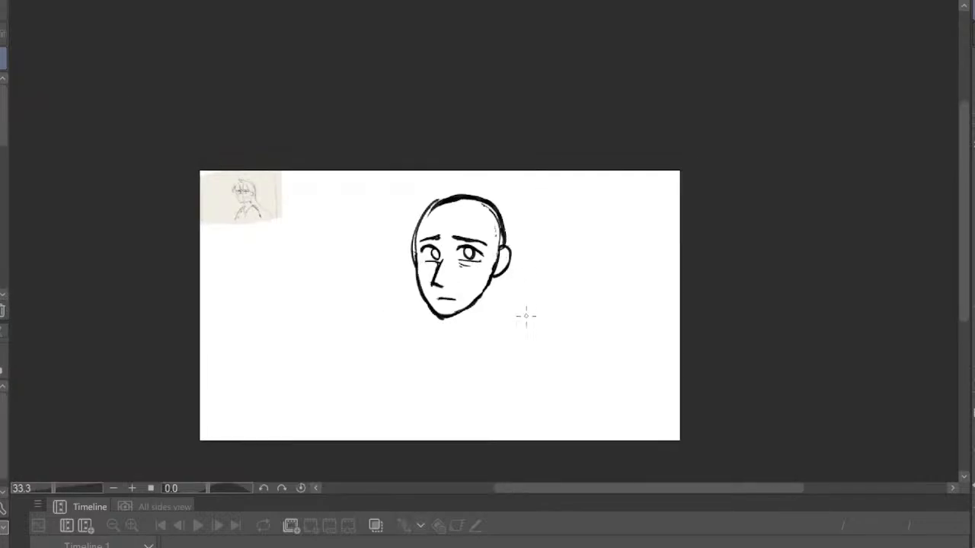
# Draw both sides of the neck below the jaw and ear, sloping out into the start of the shoulders
pyautogui.scroll(1, 523, 316)
pyautogui.moveTo(417, 314); pyautogui.dragTo(426, 355)
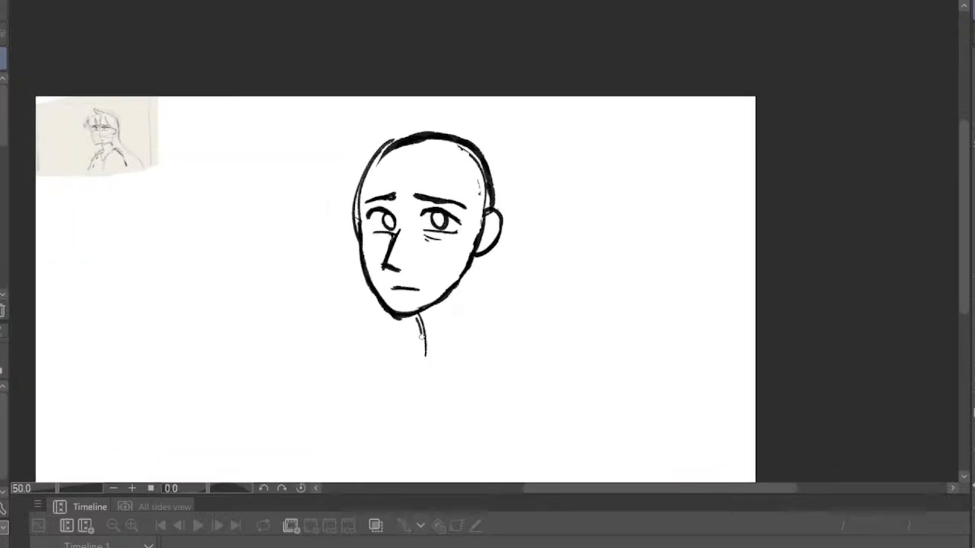
pyautogui.moveTo(468, 294); pyautogui.dragTo(472, 261)
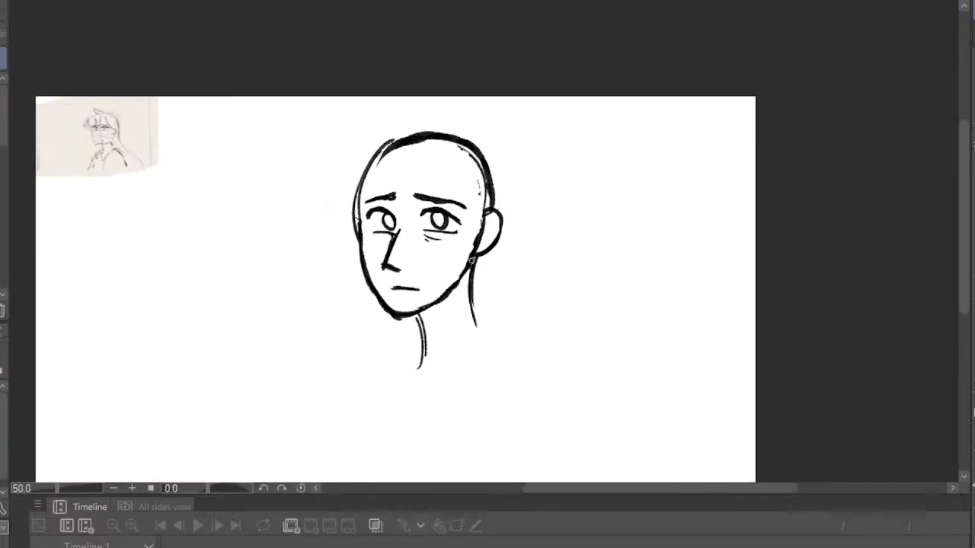
pyautogui.moveTo(473, 314); pyautogui.dragTo(516, 358)
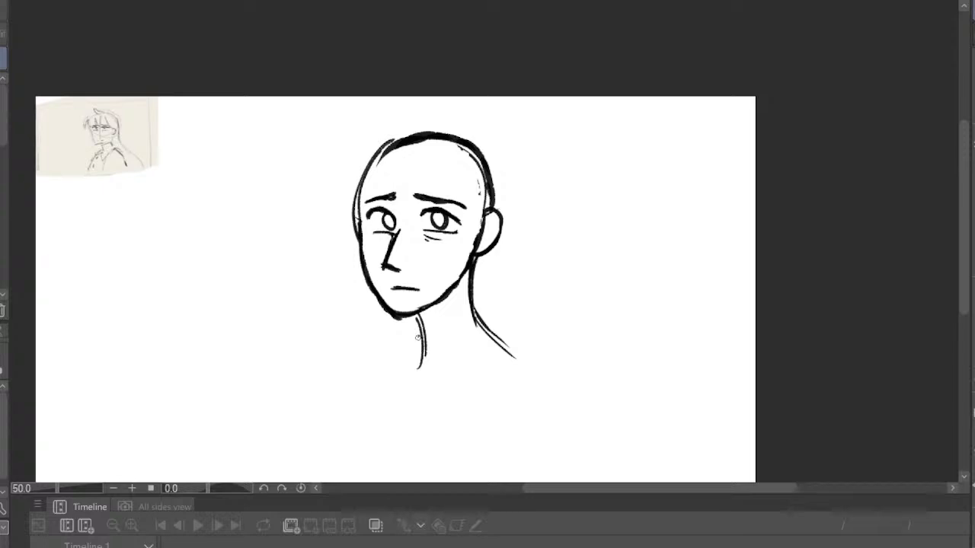
pyautogui.moveTo(406, 361); pyautogui.dragTo(401, 376)
pyautogui.press('h')
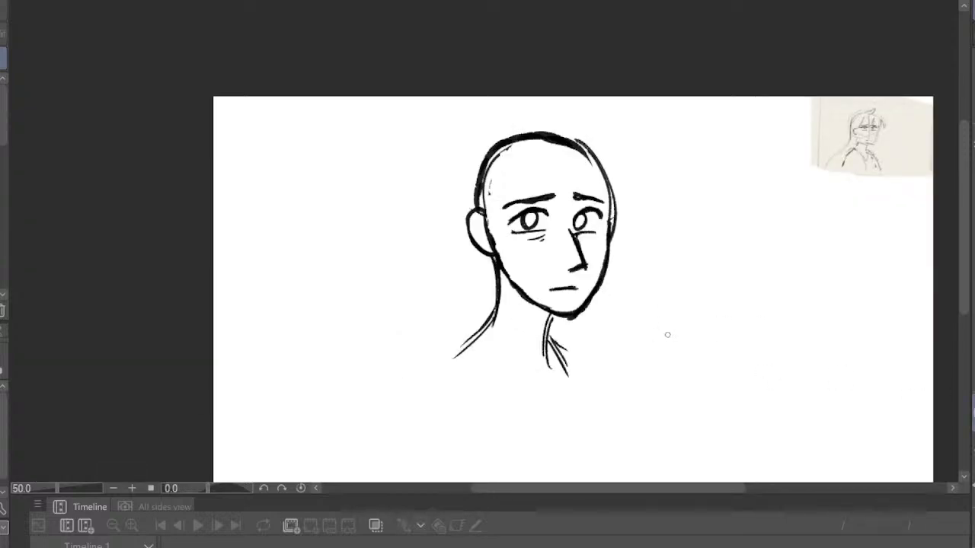
# Extend the far and near shoulder contours downward and draw a curved neckline across the base of the neck
pyautogui.moveTo(547, 338)
pyautogui.mouseDown()
pyautogui.moveTo(611, 437)
pyautogui.moveTo(553, 344)
pyautogui.mouseUp()
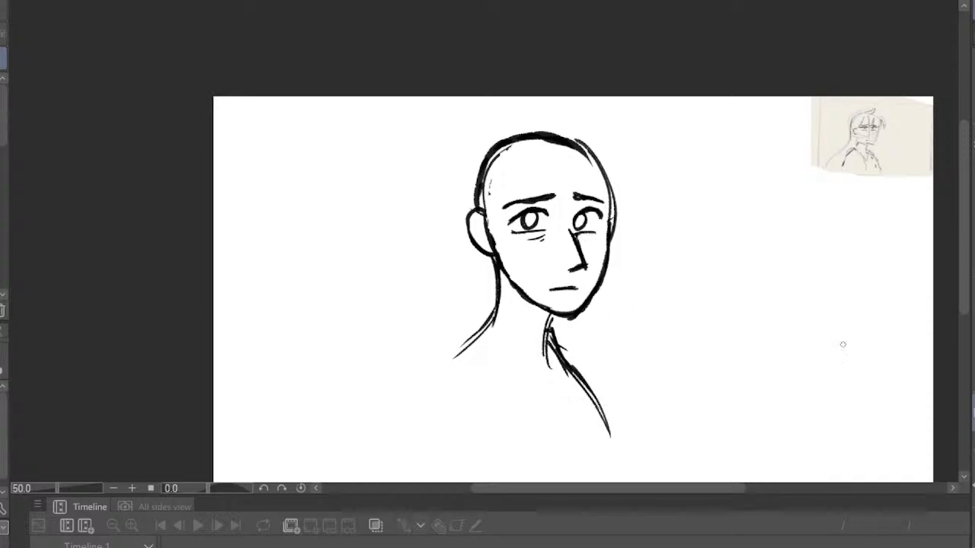
pyautogui.press('h')
pyautogui.moveTo(499, 349); pyautogui.dragTo(538, 415)
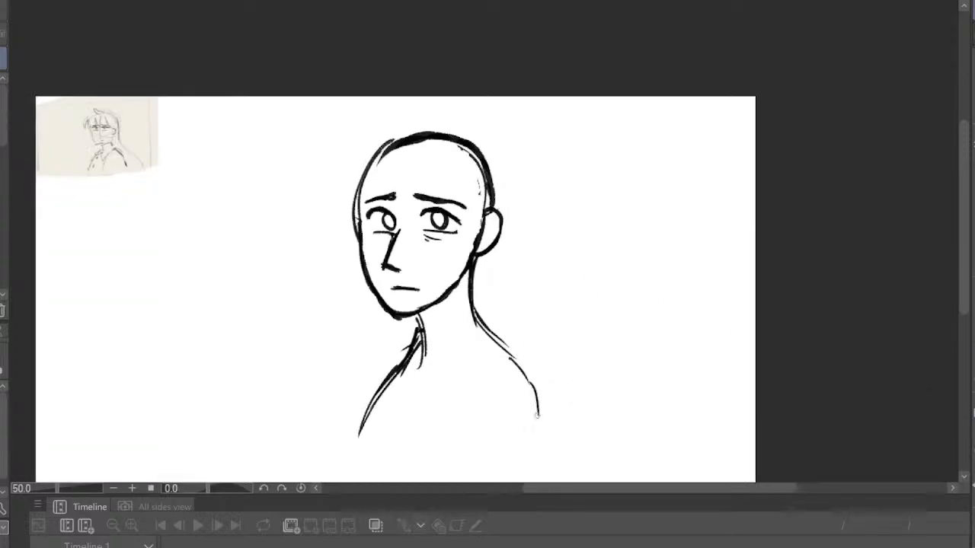
pyautogui.moveTo(419, 326); pyautogui.dragTo(474, 308)
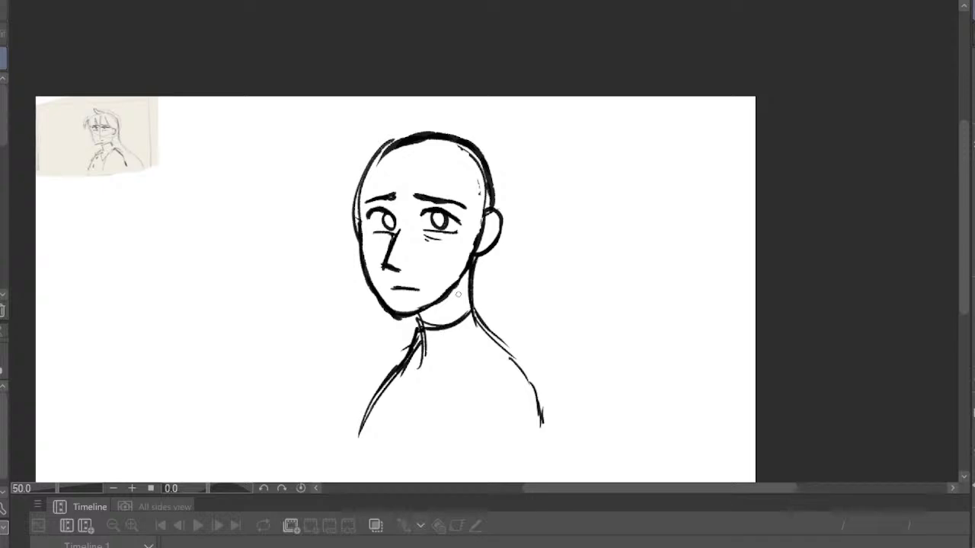
# Fill in heavy upper lids on both eyes, dot a pupil inside each iris, and check the figure in mirrored view
pyautogui.scroll(5, 488, 258)
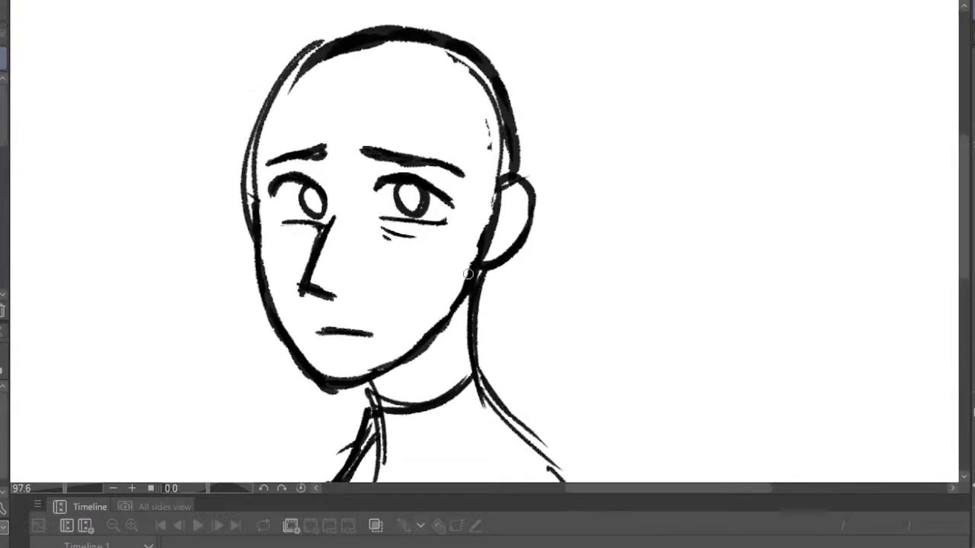
pyautogui.moveTo(289, 185)
pyautogui.mouseDown()
pyautogui.moveTo(325, 196)
pyautogui.moveTo(270, 194)
pyautogui.moveTo(383, 169)
pyautogui.moveTo(380, 187)
pyautogui.moveTo(430, 190)
pyautogui.moveTo(421, 169)
pyautogui.moveTo(443, 181)
pyautogui.moveTo(456, 203)
pyautogui.mouseUp()
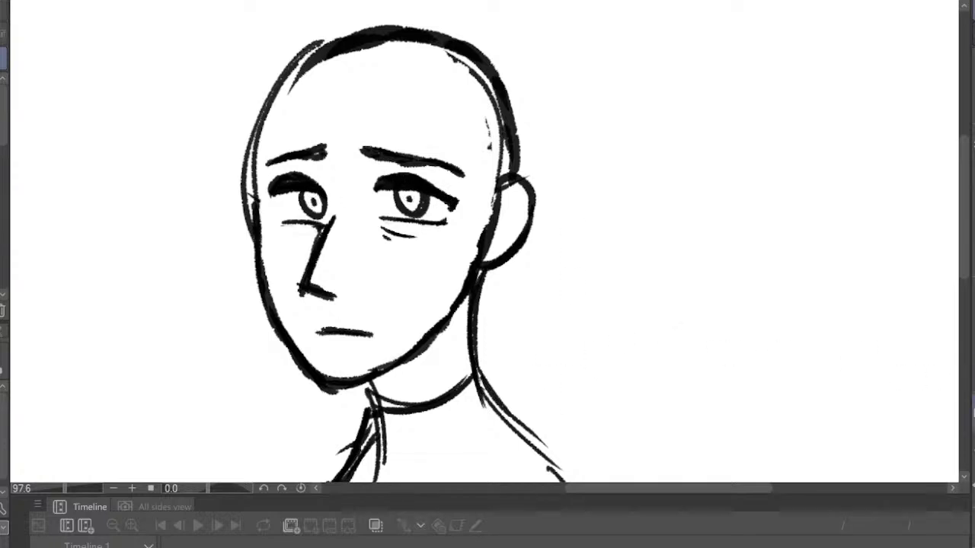
pyautogui.click(974, 413)
pyautogui.scroll(-2, 634, 343)
pyautogui.scroll(-1, 612, 306)
# Redraw the near shoulder and outer arm farther out, and draw the arm's inner contour from the armpit to the canvas edge
pyautogui.scroll(2, 653, 355)
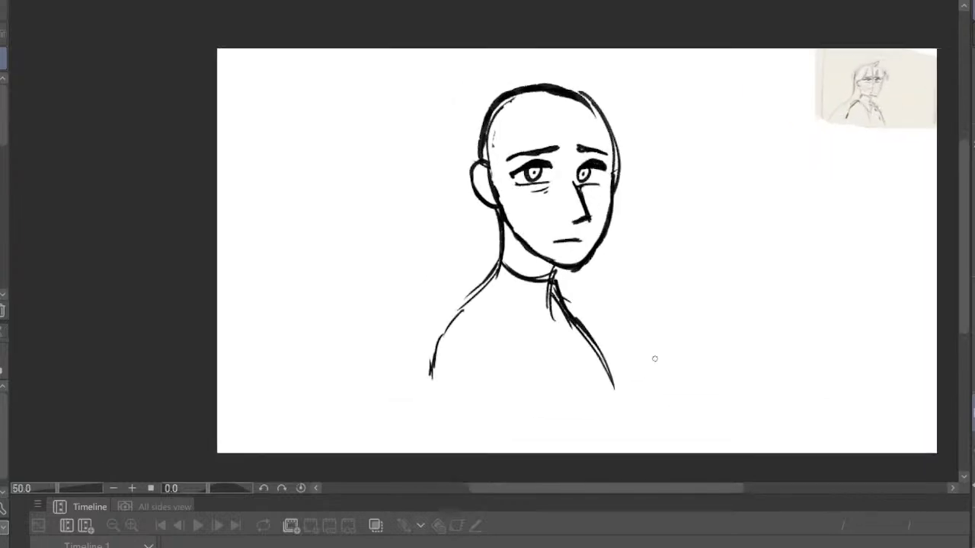
pyautogui.moveTo(483, 237); pyautogui.dragTo(423, 301)
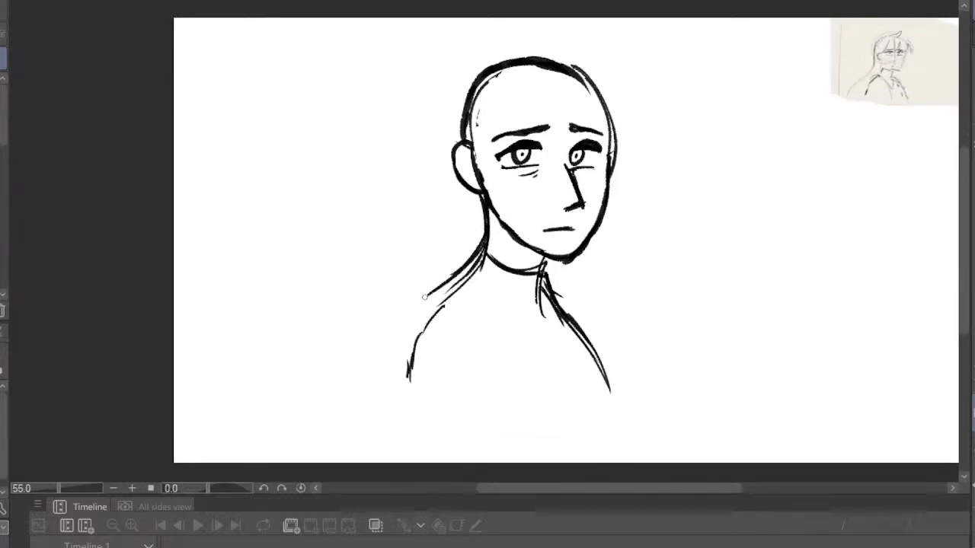
pyautogui.moveTo(460, 274)
pyautogui.mouseDown()
pyautogui.moveTo(381, 366)
pyautogui.moveTo(388, 347)
pyautogui.mouseUp()
pyautogui.moveTo(443, 293)
pyautogui.mouseDown()
pyautogui.moveTo(401, 358)
pyautogui.moveTo(396, 351)
pyautogui.moveTo(408, 431)
pyautogui.mouseUp()
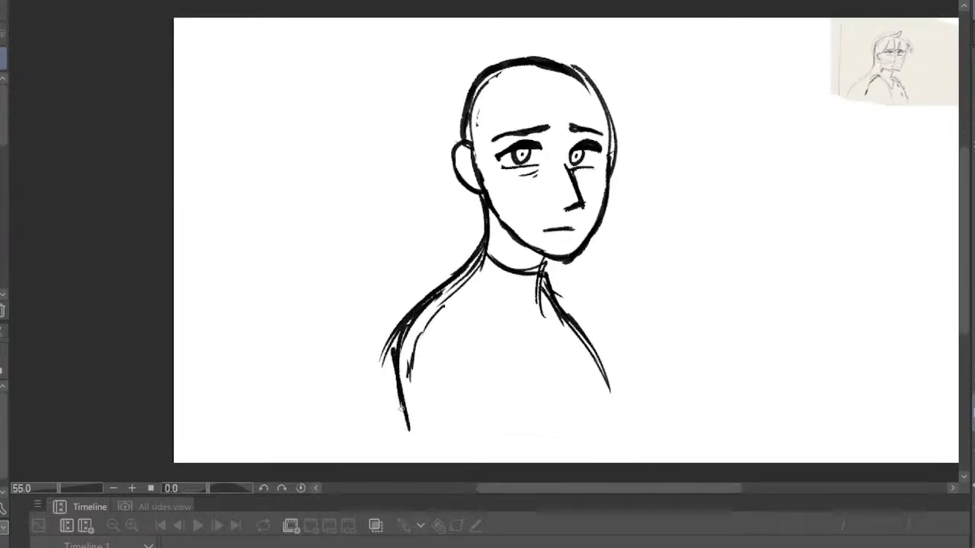
pyautogui.moveTo(466, 367); pyautogui.dragTo(501, 434)
pyautogui.moveTo(478, 397)
pyautogui.mouseDown()
pyautogui.moveTo(503, 436)
pyautogui.moveTo(462, 353)
pyautogui.moveTo(424, 343)
pyautogui.mouseUp()
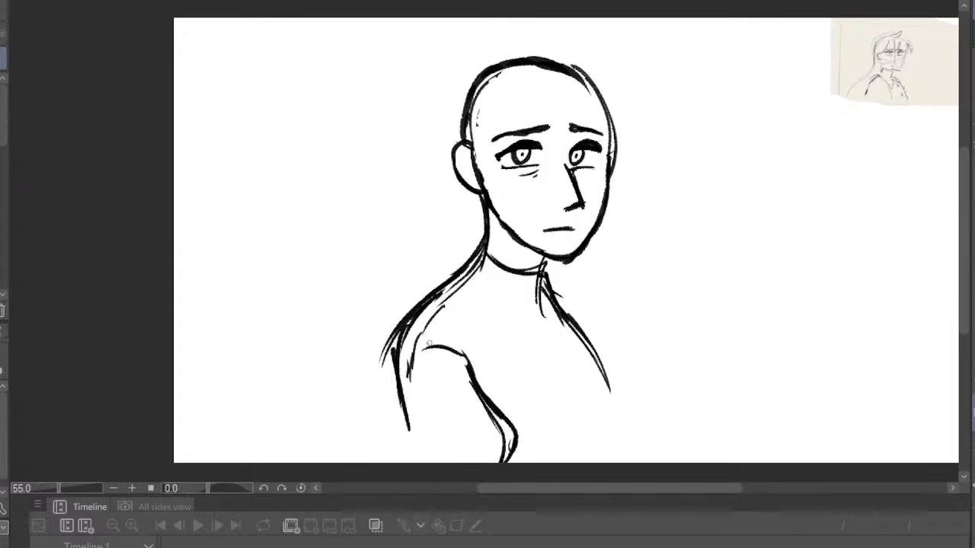
# Thicken the near shoulder line from the neck and extend the outer arm contour to the canvas's lower edge, with mirroring off
pyautogui.scroll(1, 517, 356)
pyautogui.press('h')
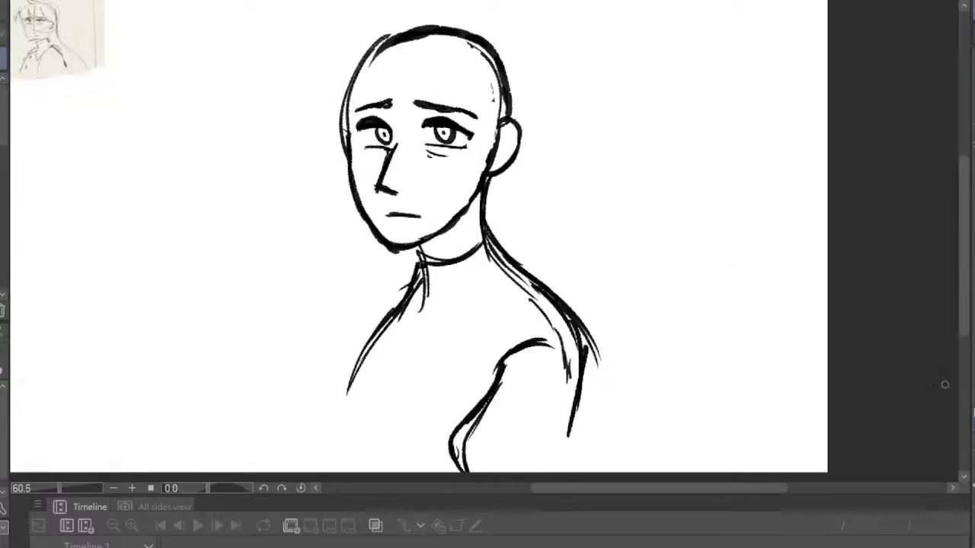
pyautogui.scroll(-3, 429, 332)
pyautogui.scroll(1, 508, 315)
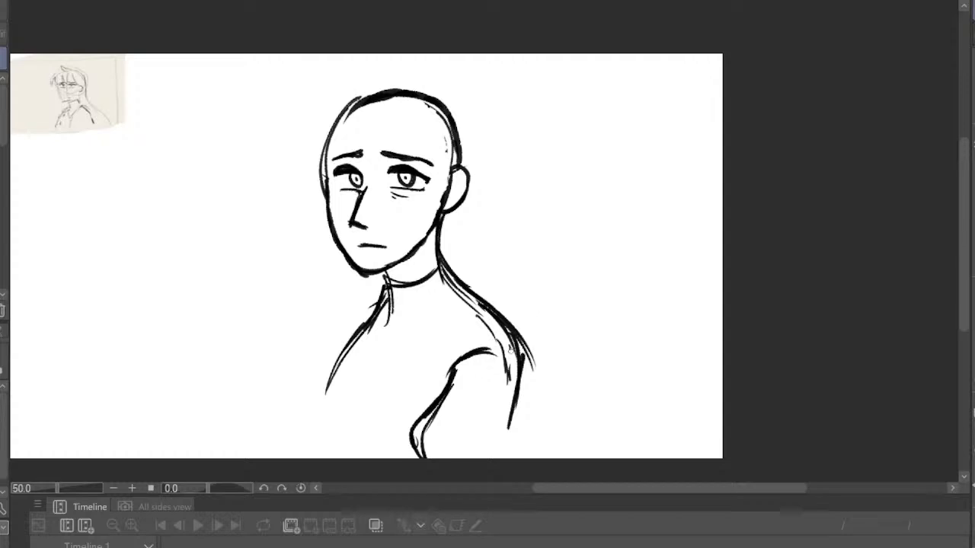
pyautogui.moveTo(512, 348)
pyautogui.mouseDown()
pyautogui.moveTo(528, 457)
pyautogui.moveTo(505, 327)
pyautogui.moveTo(508, 336)
pyautogui.moveTo(479, 303)
pyautogui.mouseUp()
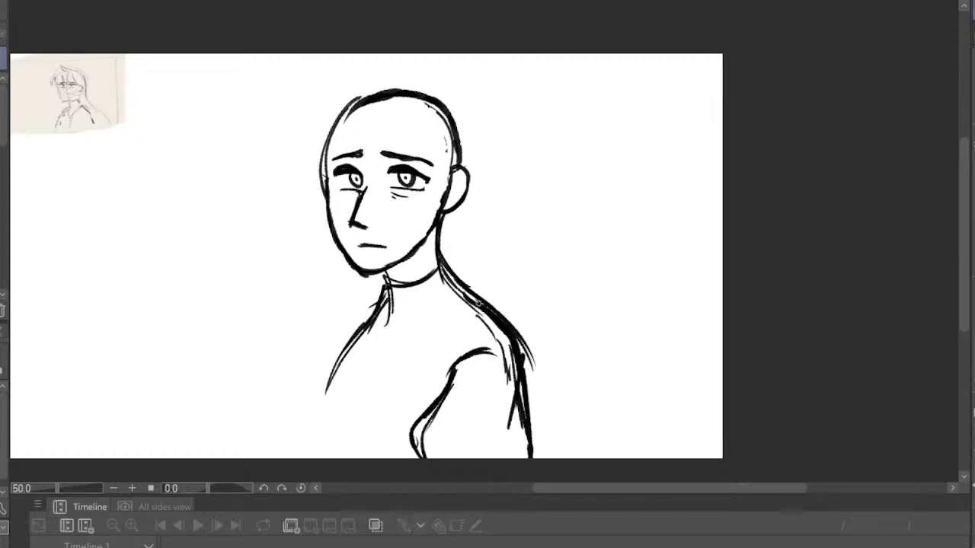
pyautogui.moveTo(440, 258); pyautogui.dragTo(481, 305)
# Examine the proportions of the head, neck and shoulders in mirrored view at several zoom levels
pyautogui.press('h')
pyautogui.scroll(-2, 392, 233)
pyautogui.scroll(4, 544, 140)
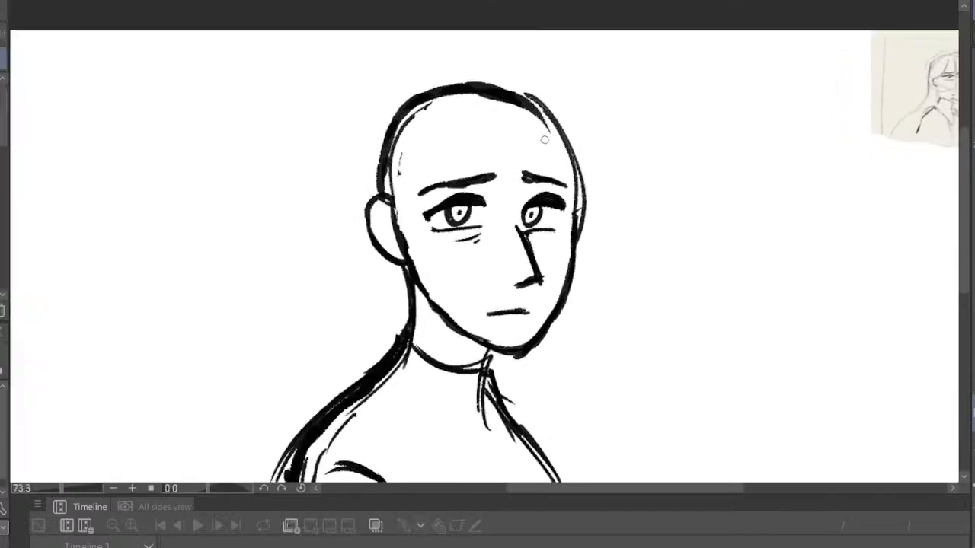
pyautogui.scroll(1, 545, 139)
pyautogui.scroll(-3, 462, 230)
pyautogui.moveTo(462, 230); pyautogui.dragTo(581, 335)
pyautogui.scroll(1, 581, 335)
pyautogui.scroll(-4, 559, 270)
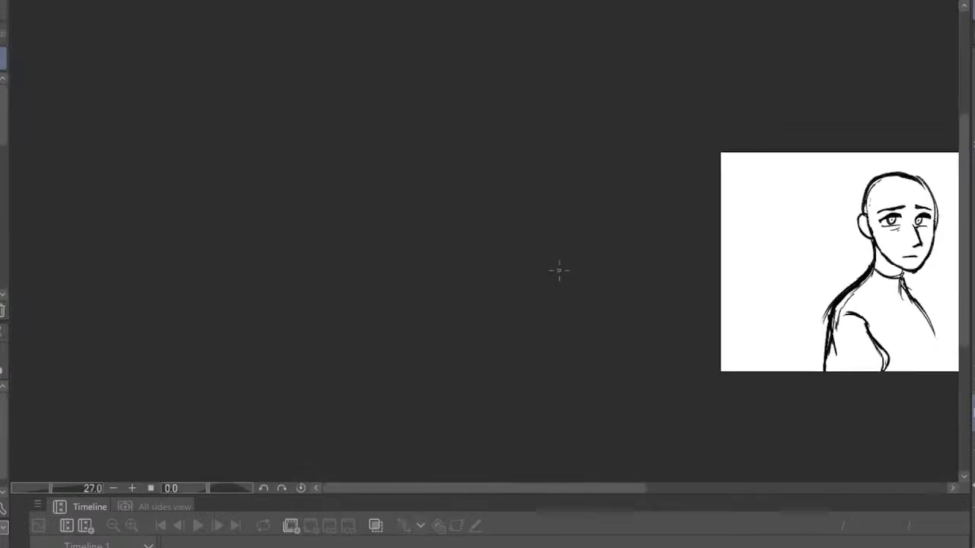
pyautogui.scroll(-1, 766, 261)
# Redraw the front neck line below the jaw and erase the neckline curve and the stray strokes beside it
pyautogui.scroll(5, 896, 279)
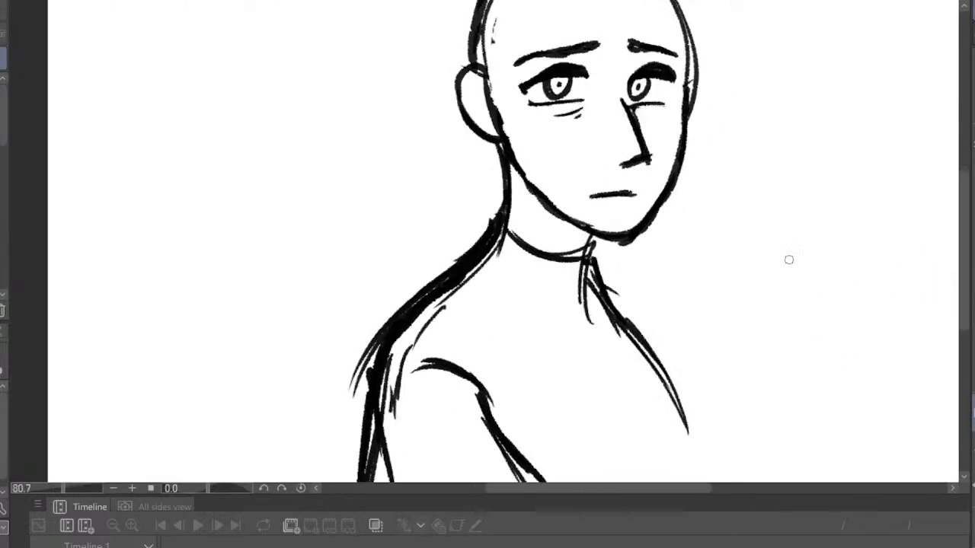
pyautogui.scroll(1, 788, 260)
pyautogui.moveTo(533, 224); pyautogui.dragTo(524, 308)
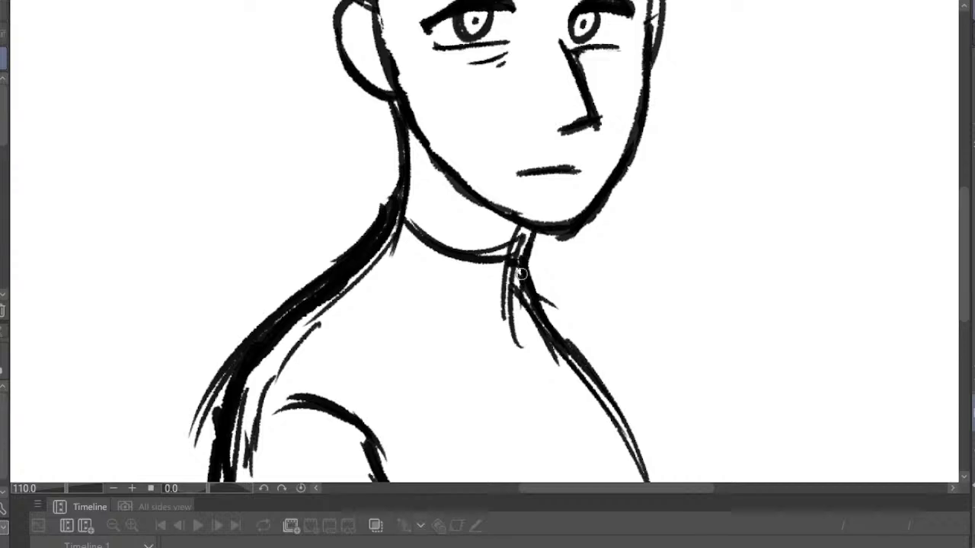
pyautogui.moveTo(527, 267); pyautogui.dragTo(523, 354)
pyautogui.moveTo(498, 228)
pyautogui.mouseDown()
pyautogui.moveTo(498, 290)
pyautogui.moveTo(502, 250)
pyautogui.moveTo(461, 257)
pyautogui.moveTo(500, 233)
pyautogui.mouseUp()
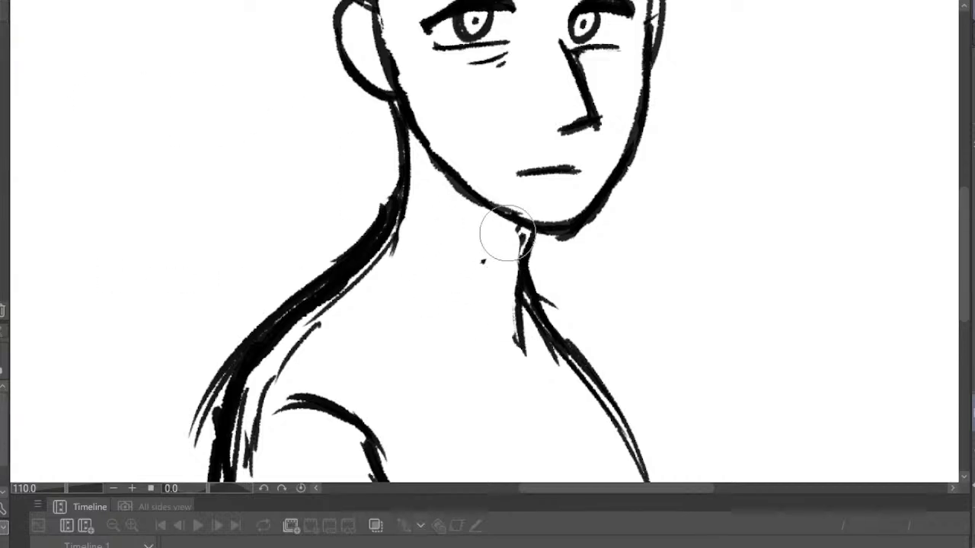
# In mirrored view, erase the far shoulder and front neck lines and draw a new short neck line under the chin
pyautogui.scroll(-4, 503, 232)
pyautogui.click(973, 414)
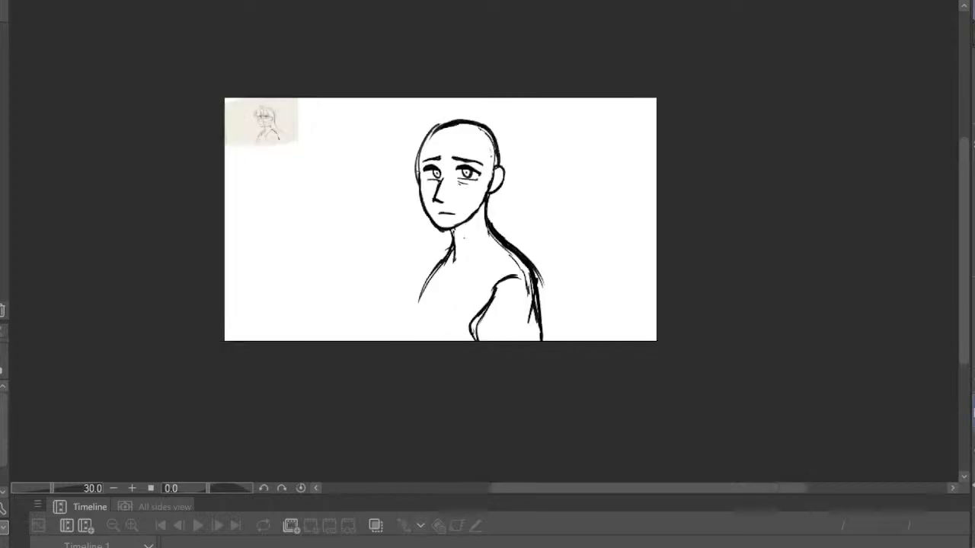
pyautogui.scroll(2, 466, 155)
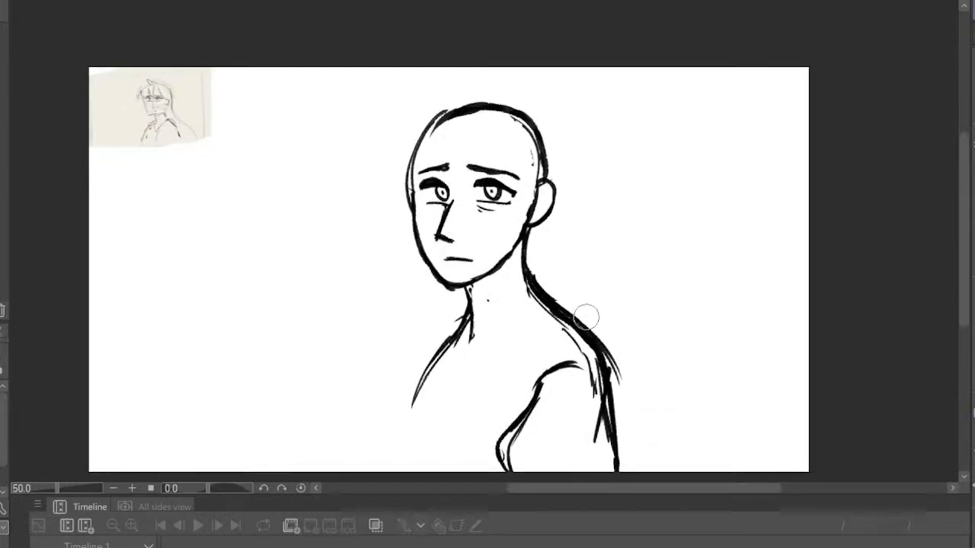
pyautogui.moveTo(470, 318)
pyautogui.mouseDown()
pyautogui.moveTo(453, 320)
pyautogui.moveTo(414, 405)
pyautogui.mouseUp()
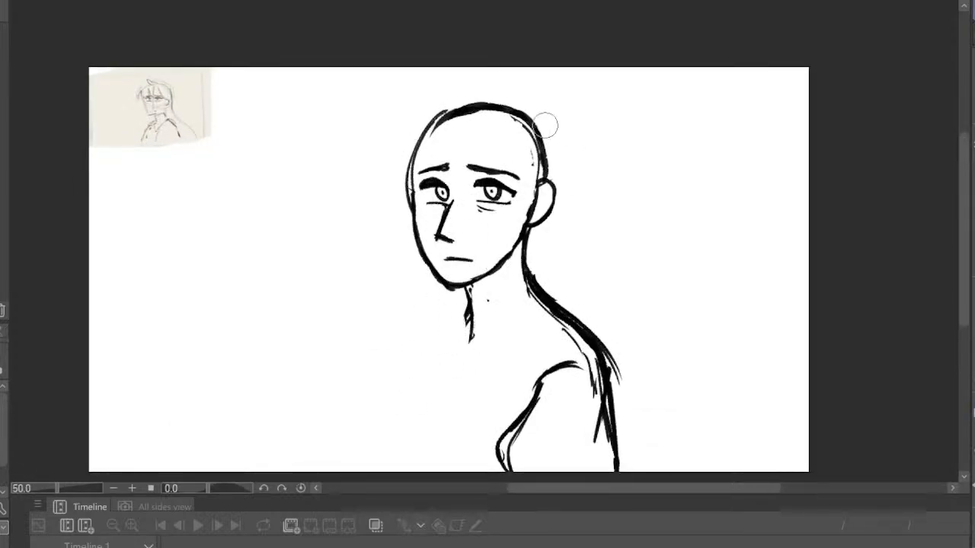
pyautogui.moveTo(474, 302); pyautogui.dragTo(477, 348)
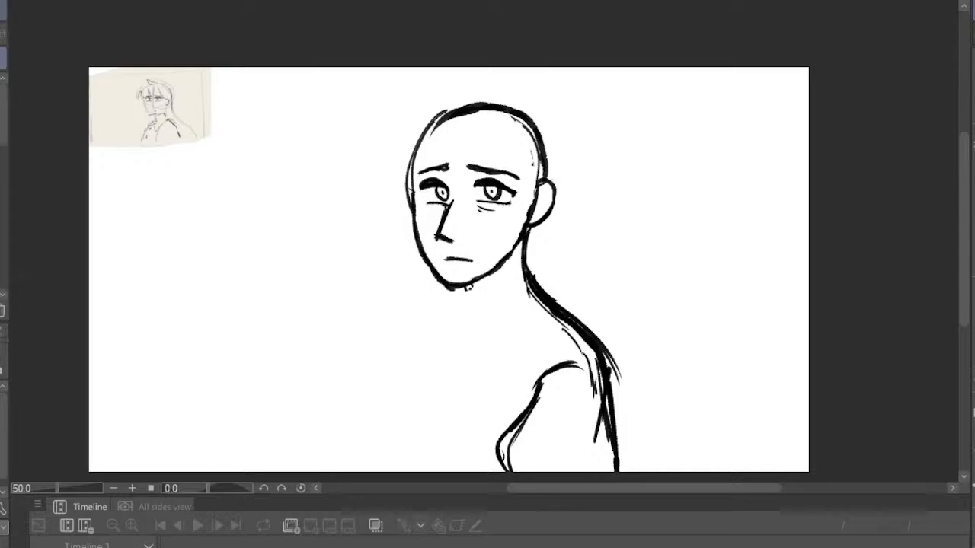
pyautogui.moveTo(471, 285)
pyautogui.mouseDown()
pyautogui.moveTo(478, 331)
pyautogui.moveTo(473, 321)
pyautogui.mouseUp()
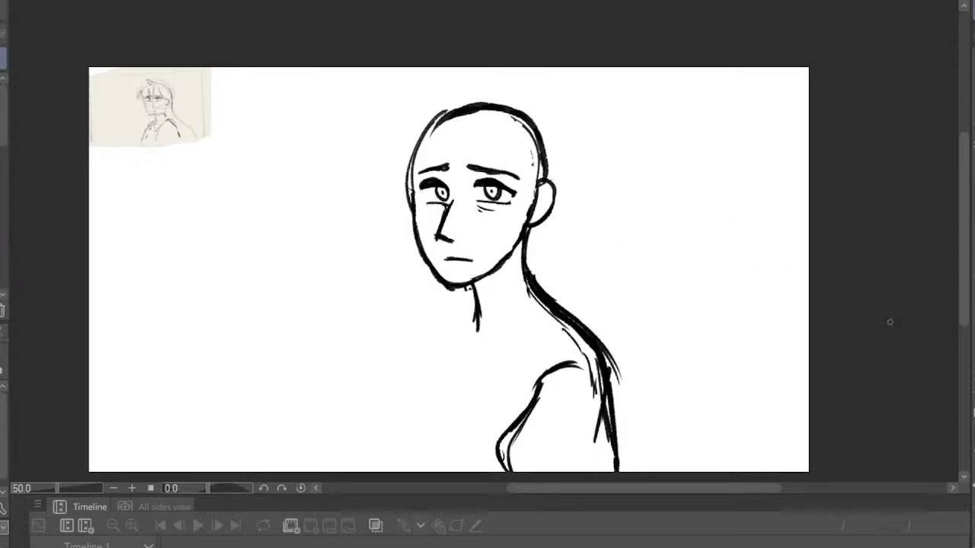
# With mirroring off, extend the front neck line into a curved chest contour reaching the canvas's lower edge, and check it mirrored
pyautogui.click(973, 413)
pyautogui.moveTo(499, 290)
pyautogui.mouseDown()
pyautogui.moveTo(504, 329)
pyautogui.moveTo(518, 334)
pyautogui.moveTo(550, 403)
pyautogui.moveTo(558, 468)
pyautogui.moveTo(549, 396)
pyautogui.mouseUp()
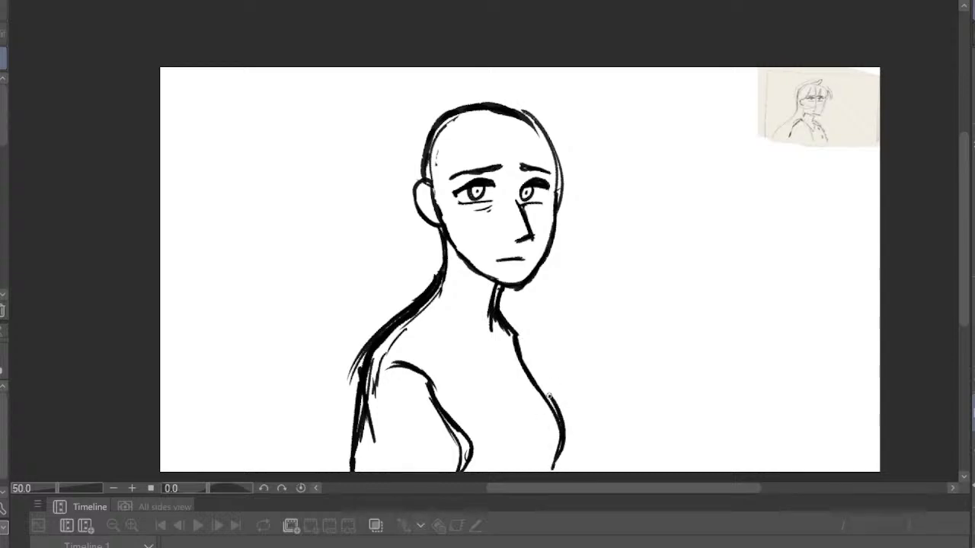
pyautogui.scroll(-3, 535, 348)
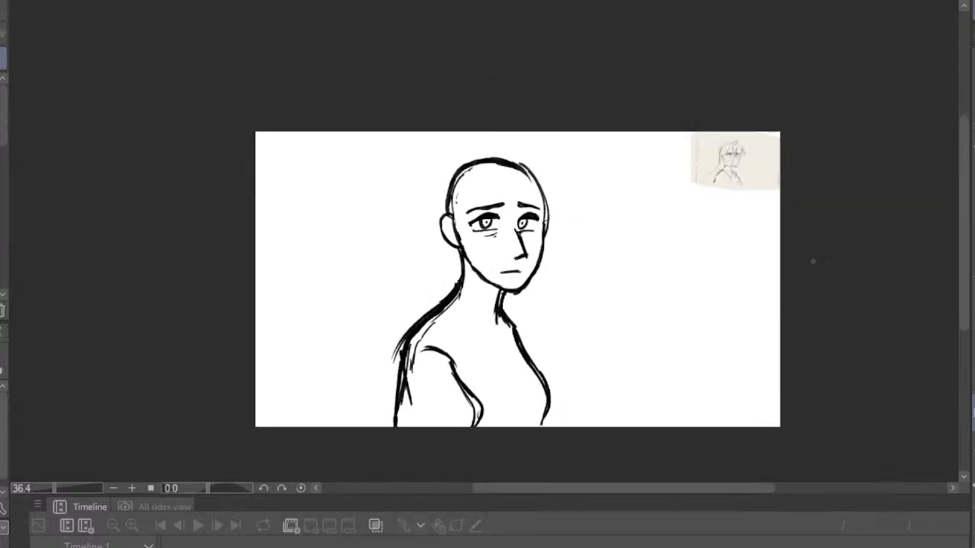
pyautogui.press('h')
pyautogui.scroll(3, 651, 296)
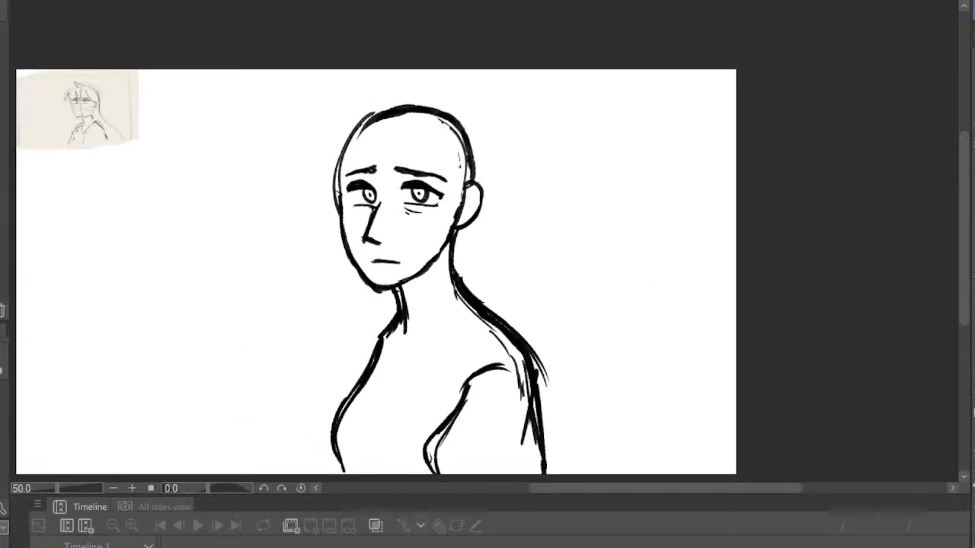
# Push the near shoulder and arm inward with a large Liquify brush and check the figure in the unmirrored view
pyautogui.click(824, 487)
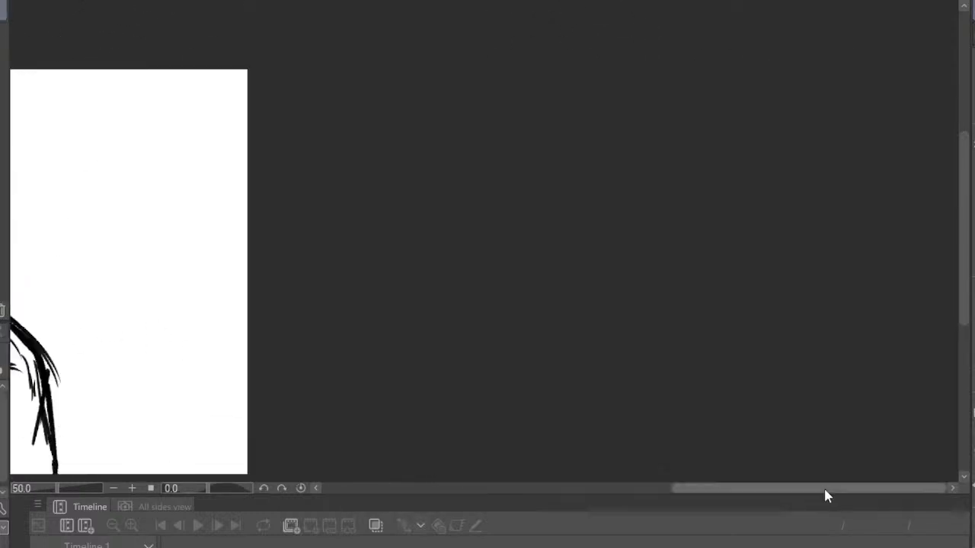
pyautogui.scroll(-4, 590, 229)
pyautogui.scroll(-4, 583, 219)
pyautogui.scroll(5, 200, 252)
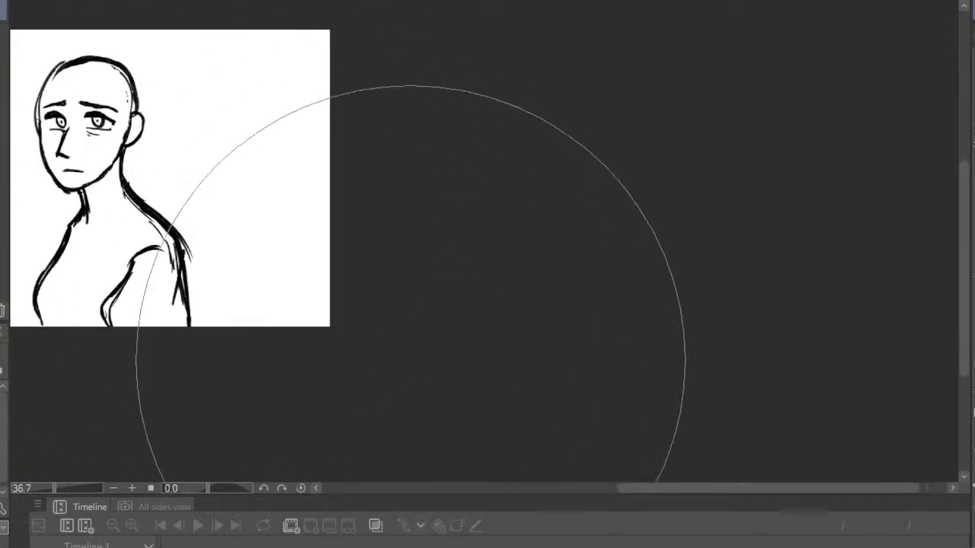
pyautogui.moveTo(371, 357)
pyautogui.mouseDown()
pyautogui.moveTo(357, 353)
pyautogui.moveTo(370, 356)
pyautogui.mouseUp()
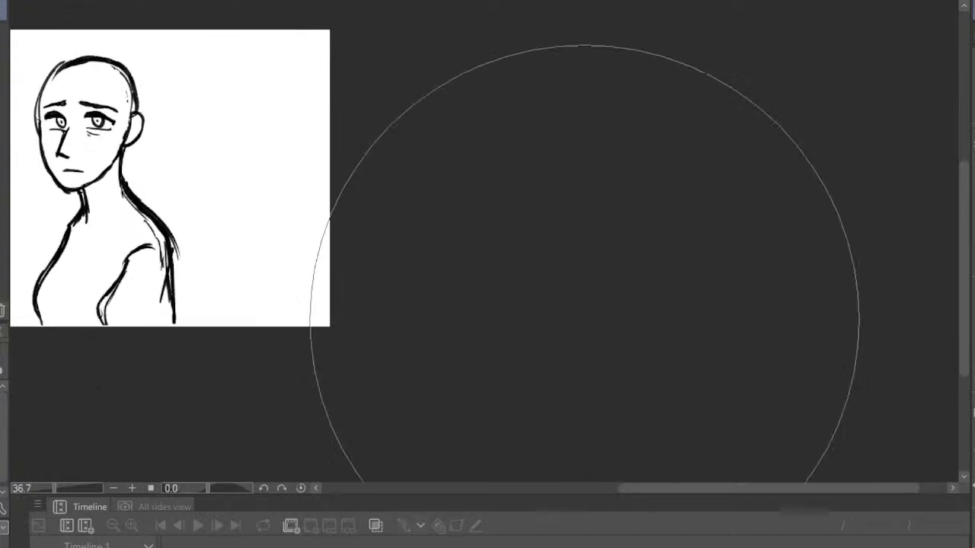
pyautogui.click(973, 412)
pyautogui.scroll(-3, 633, 239)
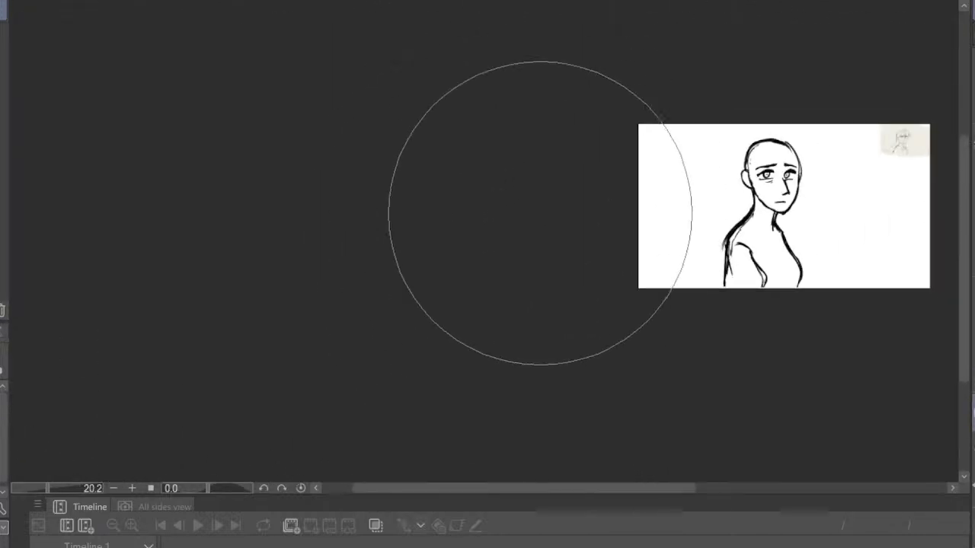
pyautogui.scroll(3, 663, 166)
pyautogui.scroll(-3, 583, 195)
pyautogui.scroll(5, 772, 218)
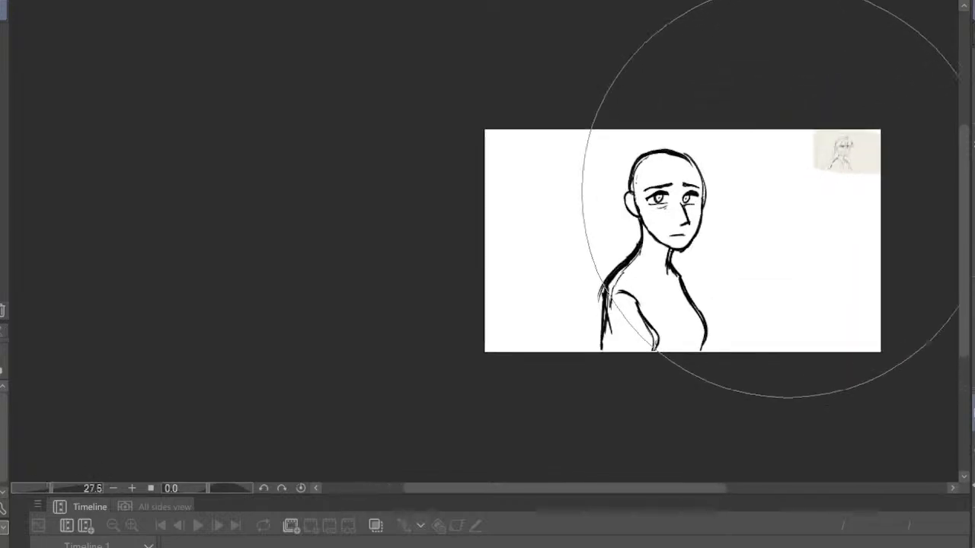
# Erase the near arm's outer lines and redraw one contour flaring outward from the shoulder to the canvas's lower edge, checking it mirrored
pyautogui.scroll(1, 814, 251)
pyautogui.click(3, 107)
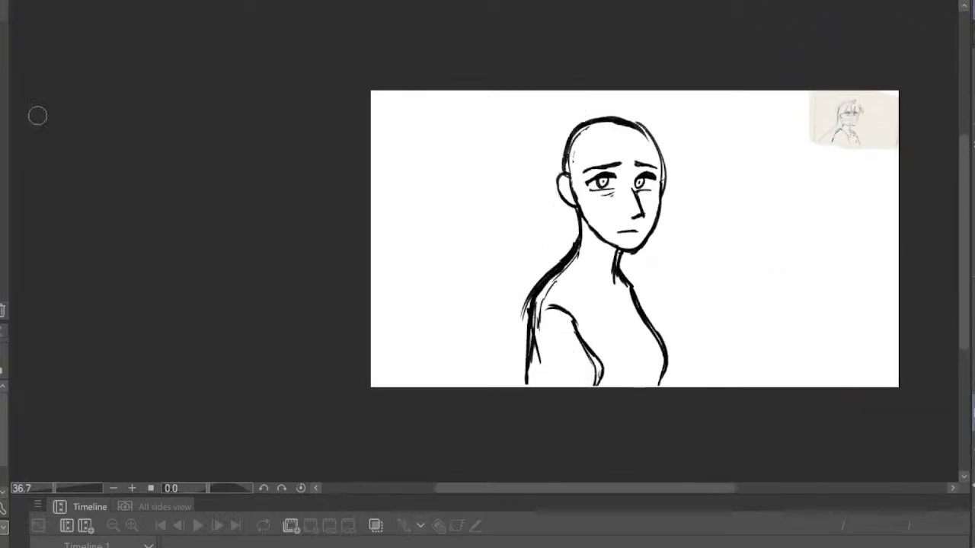
pyautogui.moveTo(536, 321); pyautogui.dragTo(526, 387)
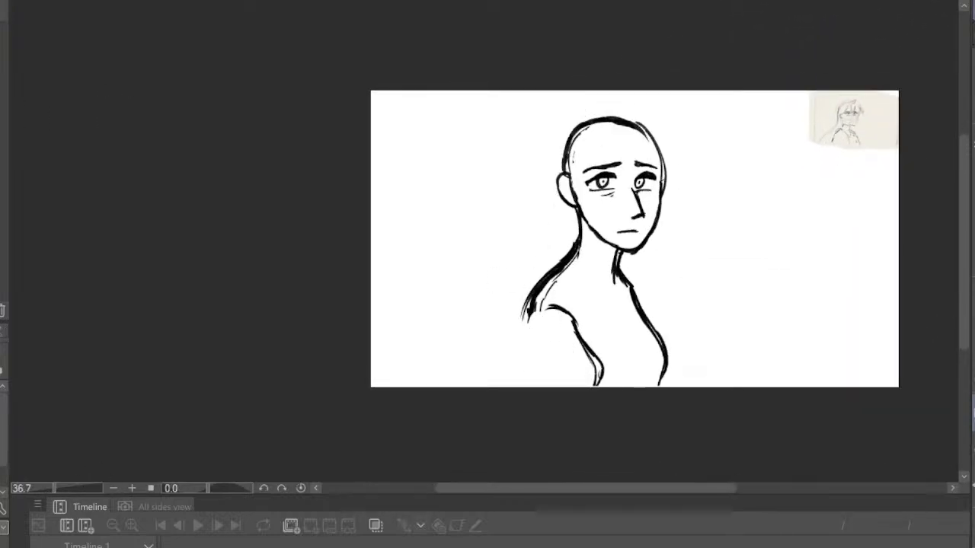
pyautogui.press('p')
pyautogui.moveTo(530, 298); pyautogui.dragTo(511, 386)
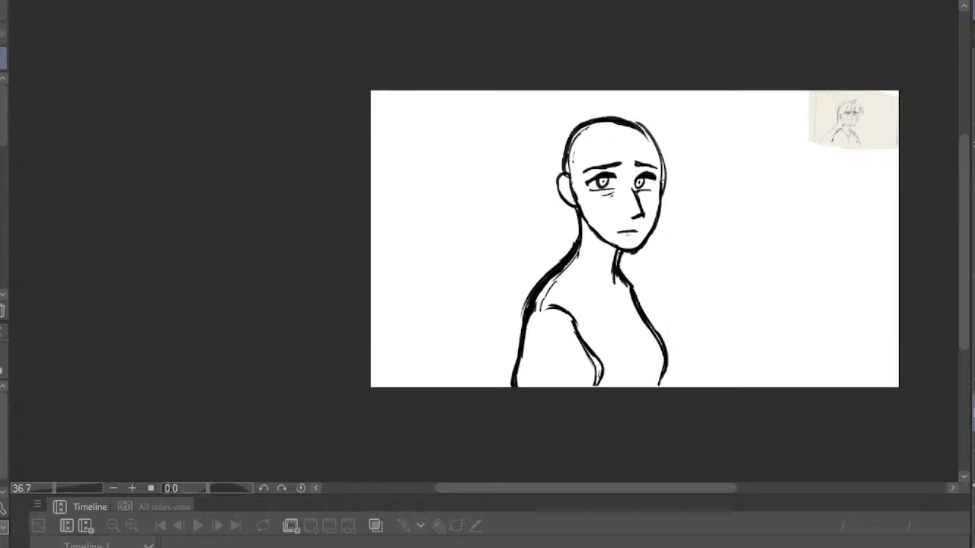
pyautogui.press('h')
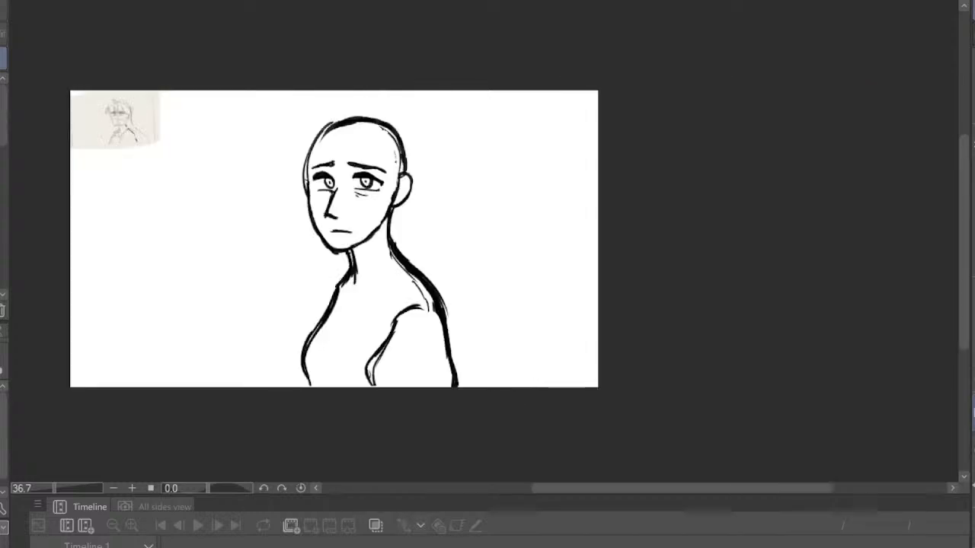
# Thin the heavy slope between neck and near shoulder by erasing, and redraw the shoulder's outer corner into the arm
pyautogui.scroll(2, 339, 213)
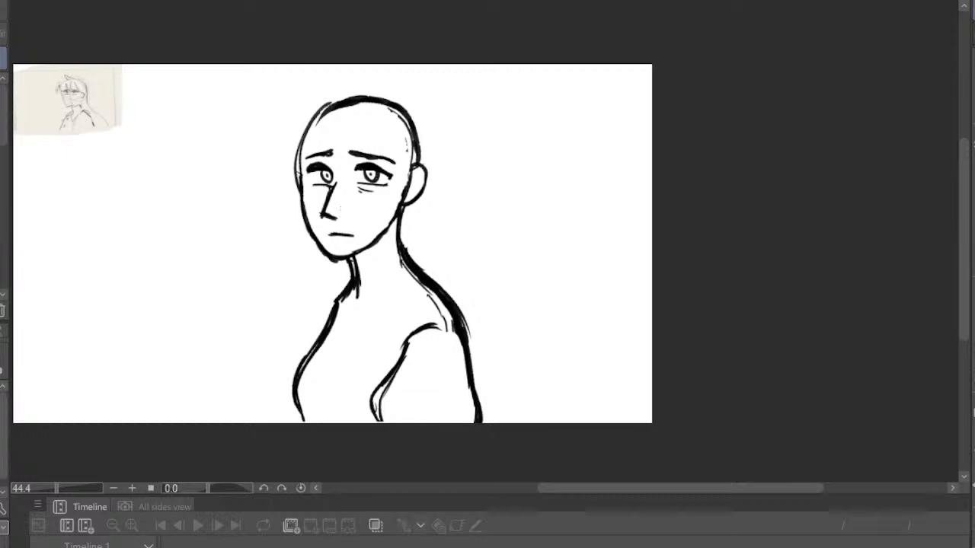
pyautogui.press('e')
pyautogui.moveTo(422, 250)
pyautogui.mouseDown()
pyautogui.moveTo(452, 283)
pyautogui.moveTo(439, 275)
pyautogui.mouseUp()
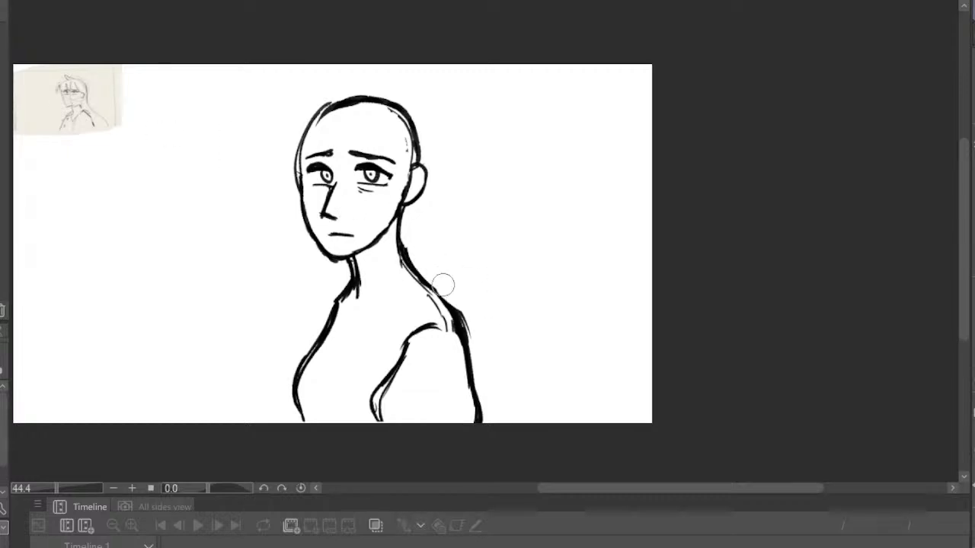
pyautogui.press('p')
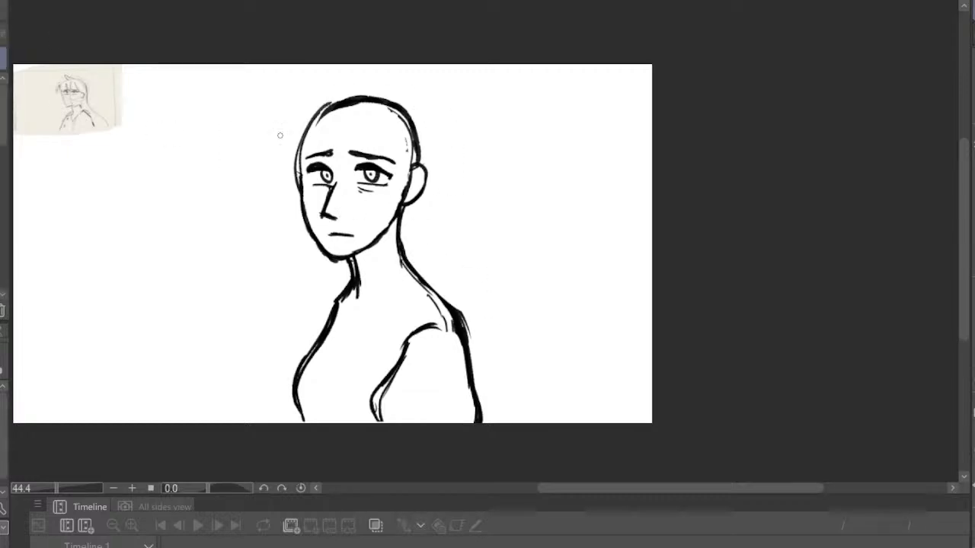
pyautogui.moveTo(454, 309); pyautogui.dragTo(467, 342)
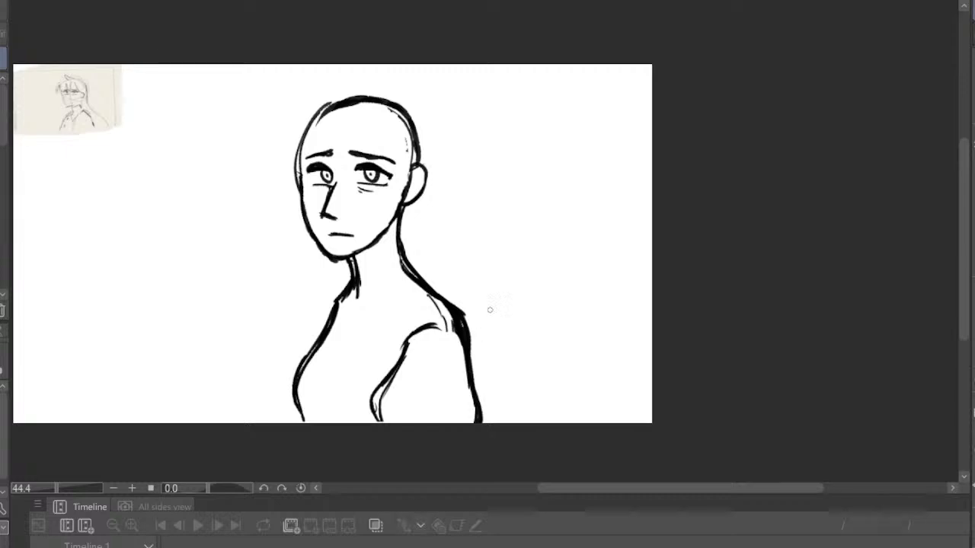
pyautogui.scroll(-2, 495, 304)
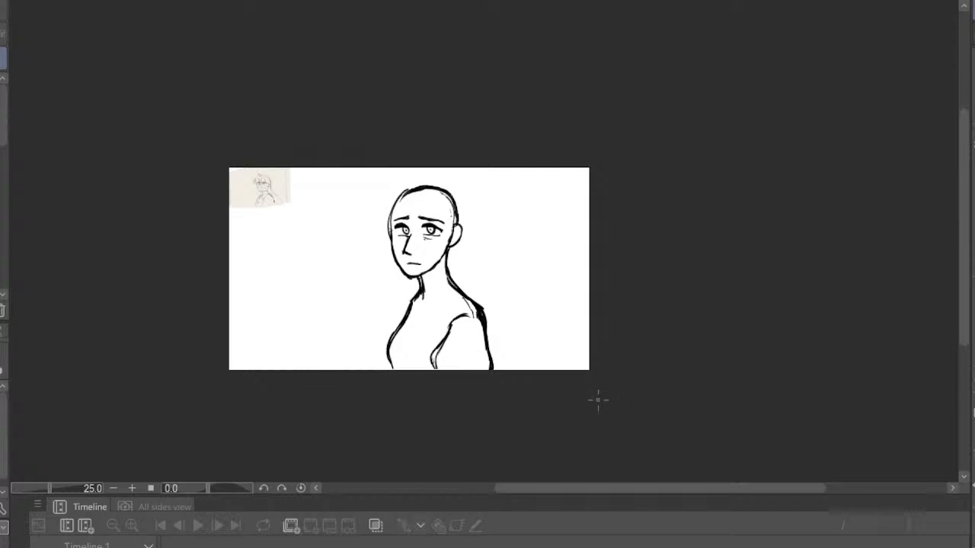
# Check the figure's proportions upside down and in the upright, unmirrored view
pyautogui.scroll(1, 598, 400)
pyautogui.click(974, 452)
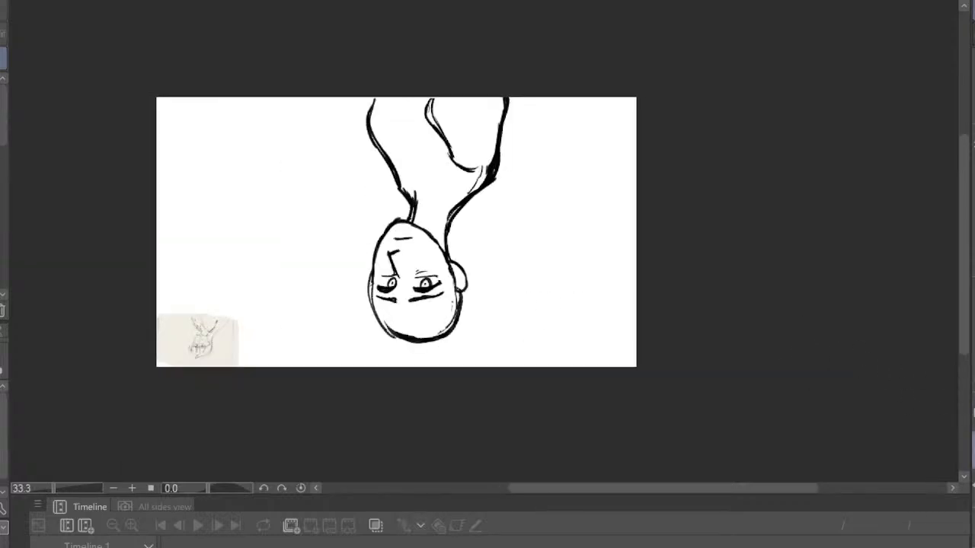
pyautogui.click(973, 452)
pyautogui.click(973, 451)
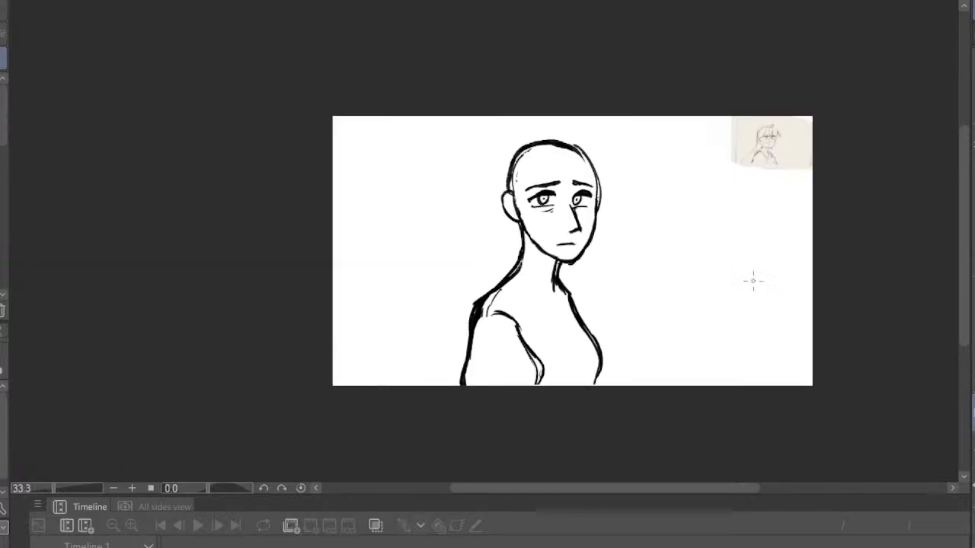
# Draw a rounded two-flap collar around the base of the neck, meeting in a point at the front, and check it mirrored
pyautogui.scroll(1, 750, 272)
pyautogui.moveTo(388, 288)
pyautogui.mouseDown()
pyautogui.moveTo(382, 302)
pyautogui.moveTo(439, 287)
pyautogui.moveTo(509, 335)
pyautogui.moveTo(460, 280)
pyautogui.moveTo(508, 328)
pyautogui.moveTo(457, 323)
pyautogui.moveTo(433, 291)
pyautogui.moveTo(368, 314)
pyautogui.moveTo(338, 291)
pyautogui.moveTo(377, 283)
pyautogui.moveTo(341, 286)
pyautogui.moveTo(367, 300)
pyautogui.moveTo(344, 302)
pyautogui.mouseUp()
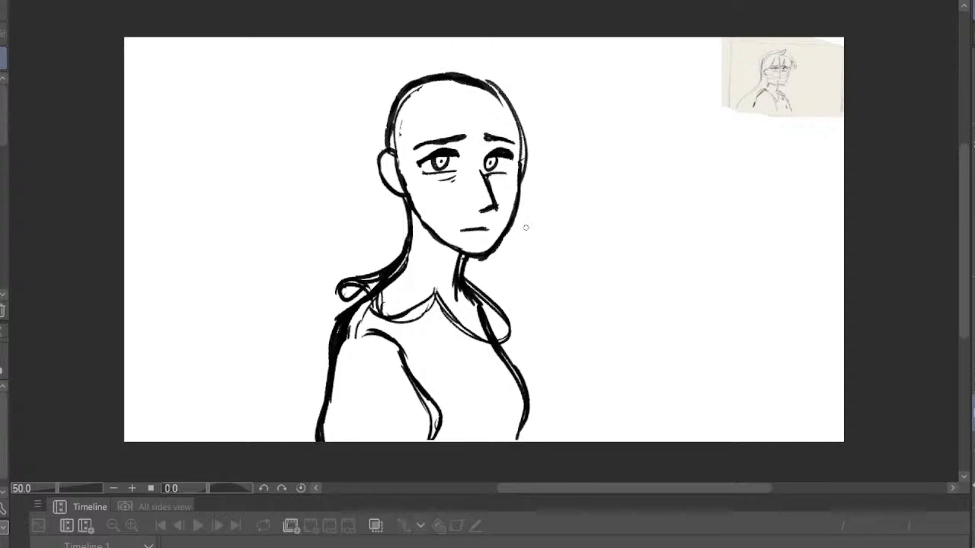
pyautogui.press('h')
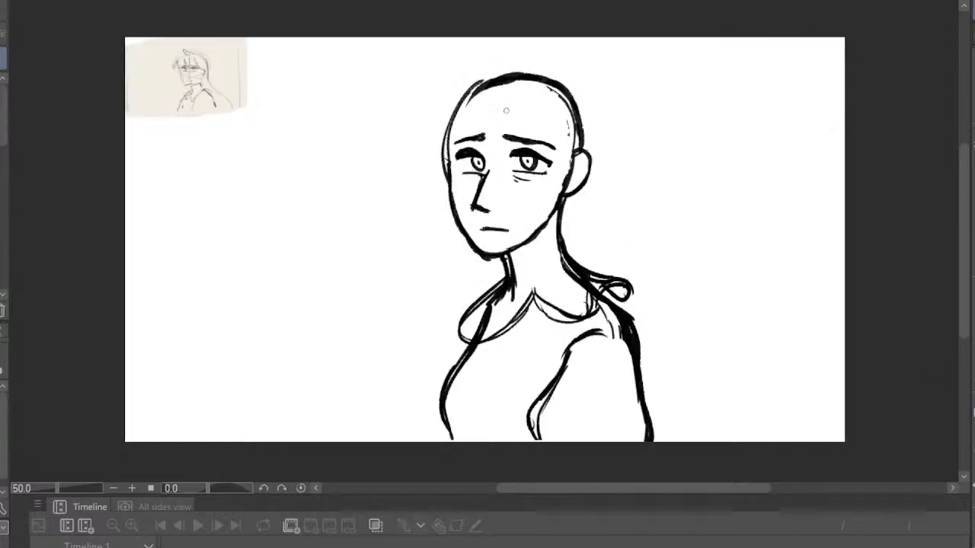
# Push the lower torso and near arm slightly up and toward the back with a large Liquify brush, checking both mirrored and unmirrored views
pyautogui.press('j')
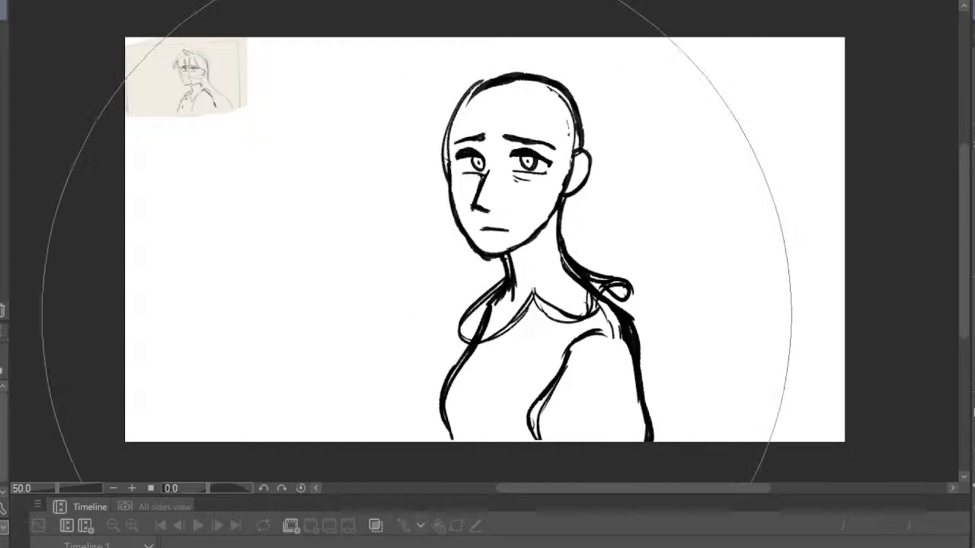
pyautogui.scroll(-2, 542, 345)
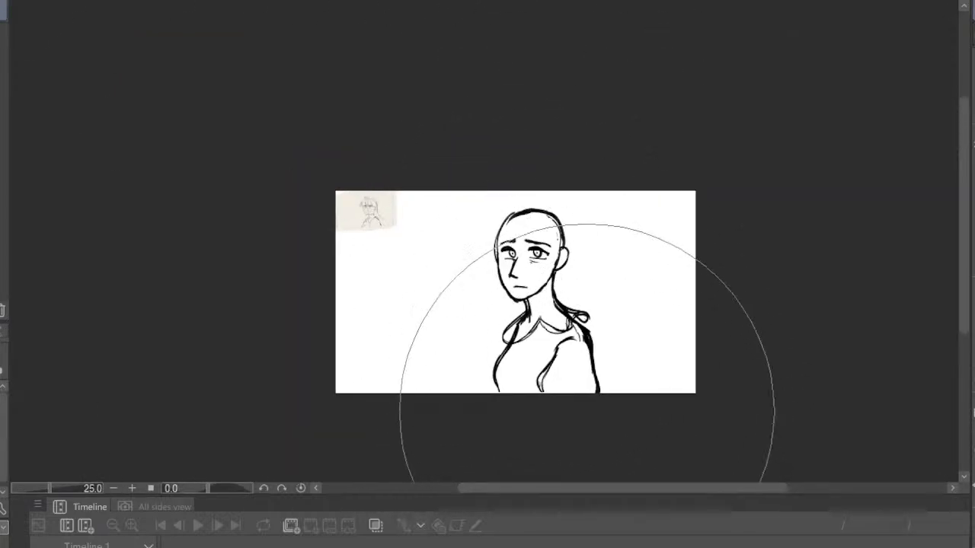
pyautogui.scroll(-2, 560, 345)
pyautogui.scroll(1, 572, 367)
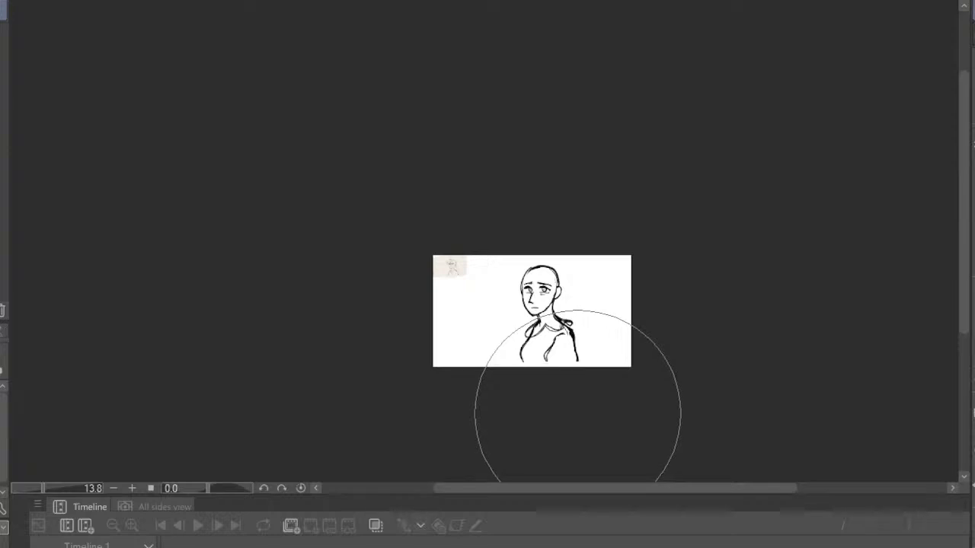
pyautogui.moveTo(577, 408); pyautogui.dragTo(579, 414)
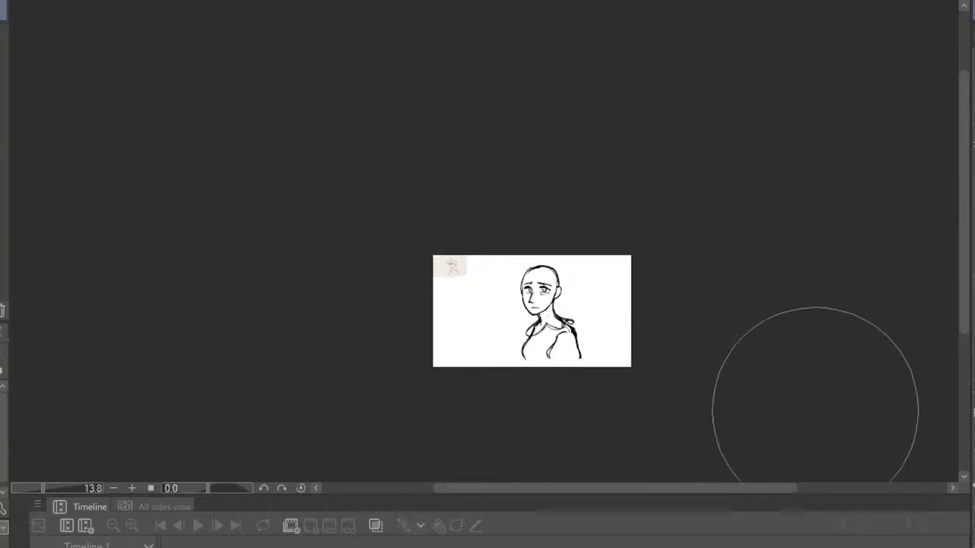
pyautogui.click(973, 413)
pyautogui.scroll(4, 418, 343)
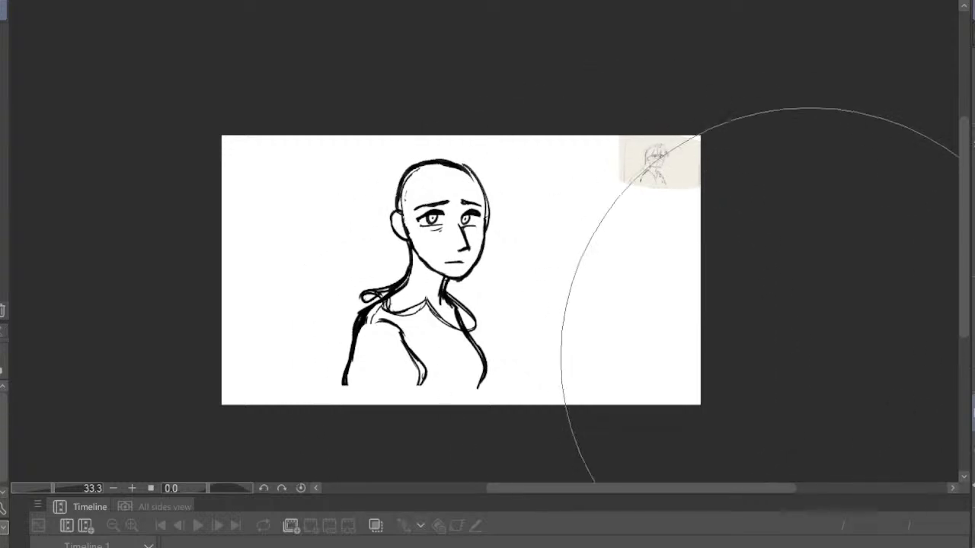
pyautogui.press('h')
pyautogui.scroll(-2, 685, 293)
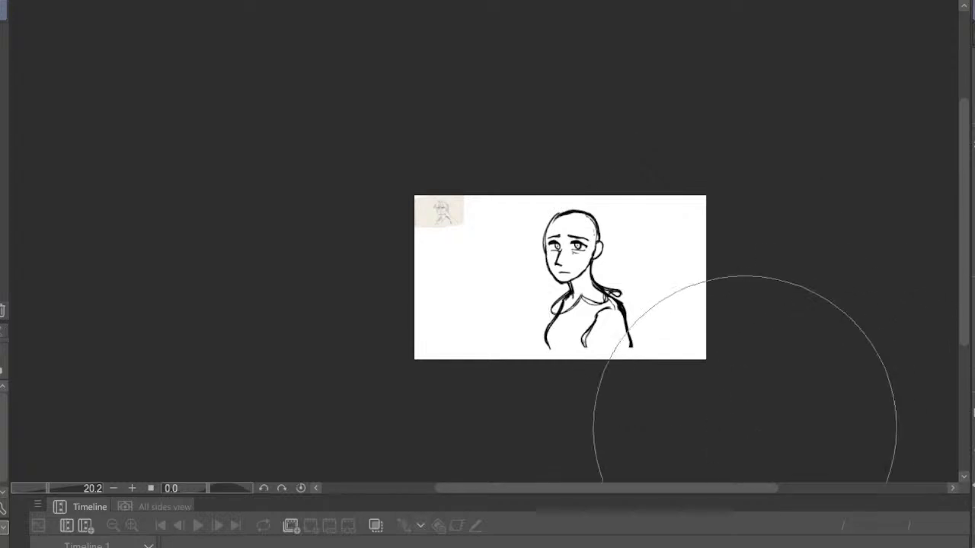
# Push the near arm's outer line inward with the large Liquify brush and check the figure in the flipped view
pyautogui.moveTo(739, 377); pyautogui.dragTo(731, 378)
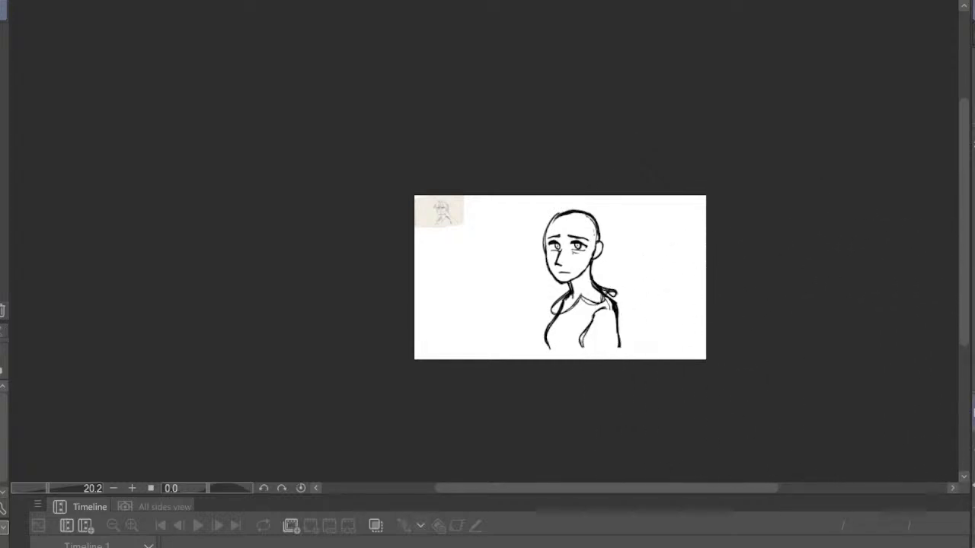
pyautogui.press('h')
pyautogui.scroll(1, 388, 245)
pyautogui.scroll(3, 389, 244)
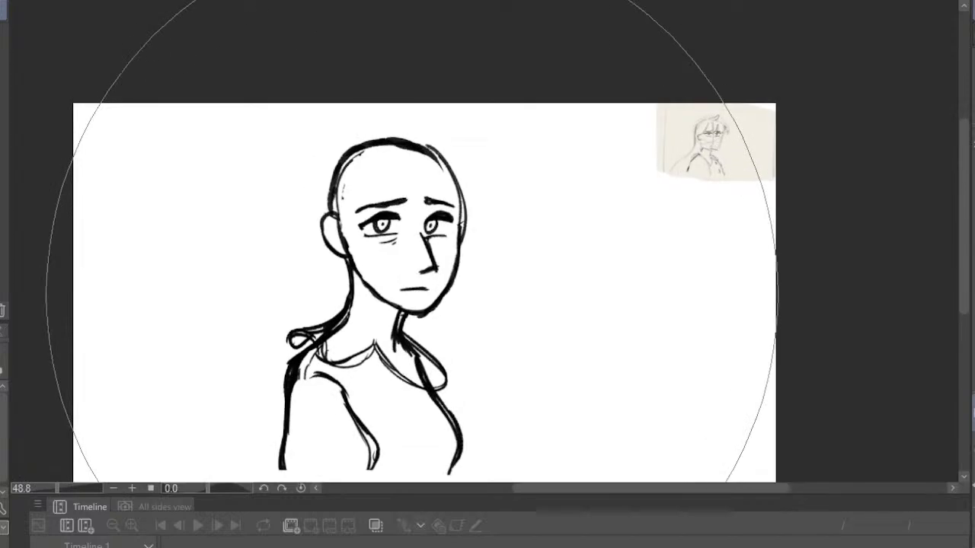
# Redraw the near arm with a wider outer line slanting out to the elbow and an inner line from shoulder to canvas edge
pyautogui.press('p')
pyautogui.moveTo(287, 369); pyautogui.dragTo(256, 473)
pyautogui.moveTo(272, 415); pyautogui.dragTo(263, 485)
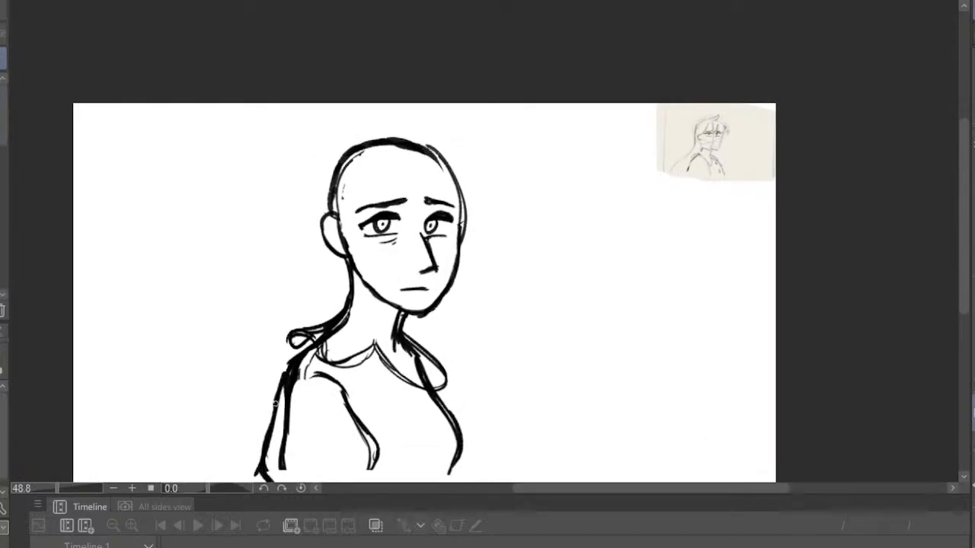
pyautogui.scroll(-1, 273, 227)
pyautogui.scroll(-1, 274, 228)
pyautogui.scroll(2, 306, 256)
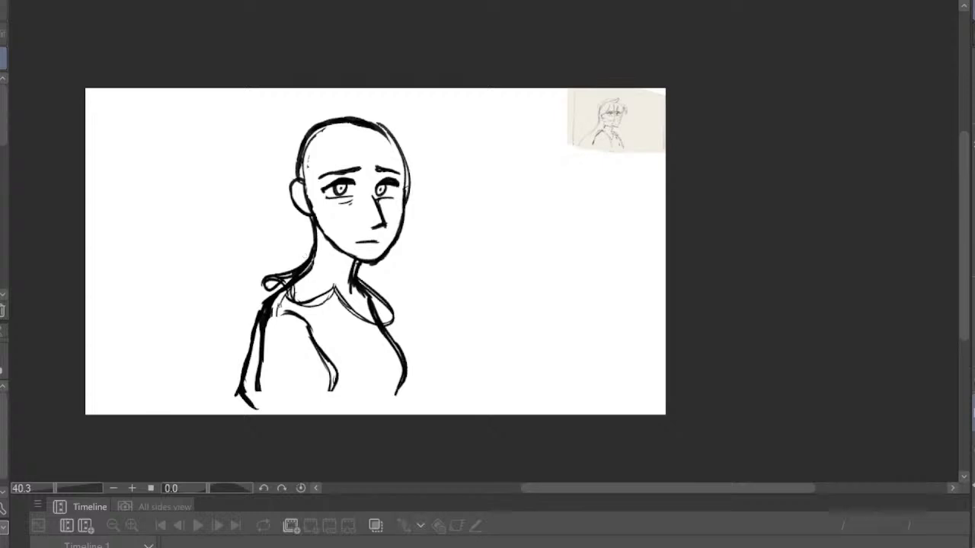
pyautogui.moveTo(271, 304)
pyautogui.mouseDown()
pyautogui.moveTo(308, 327)
pyautogui.moveTo(335, 413)
pyautogui.mouseUp()
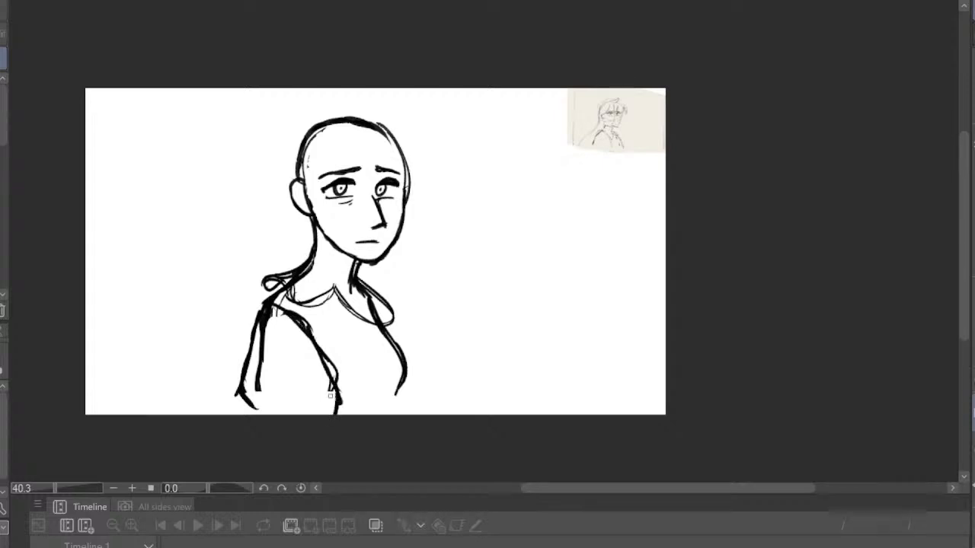
# Draw long wavy hair flowing back from behind the ear to the canvas edge, with a raised outer loop and inner strands
pyautogui.moveTo(289, 194)
pyautogui.mouseDown()
pyautogui.moveTo(206, 307)
pyautogui.moveTo(156, 411)
pyautogui.mouseUp()
pyautogui.moveTo(161, 413)
pyautogui.mouseDown()
pyautogui.moveTo(153, 354)
pyautogui.moveTo(262, 257)
pyautogui.moveTo(149, 347)
pyautogui.moveTo(156, 413)
pyautogui.mouseUp()
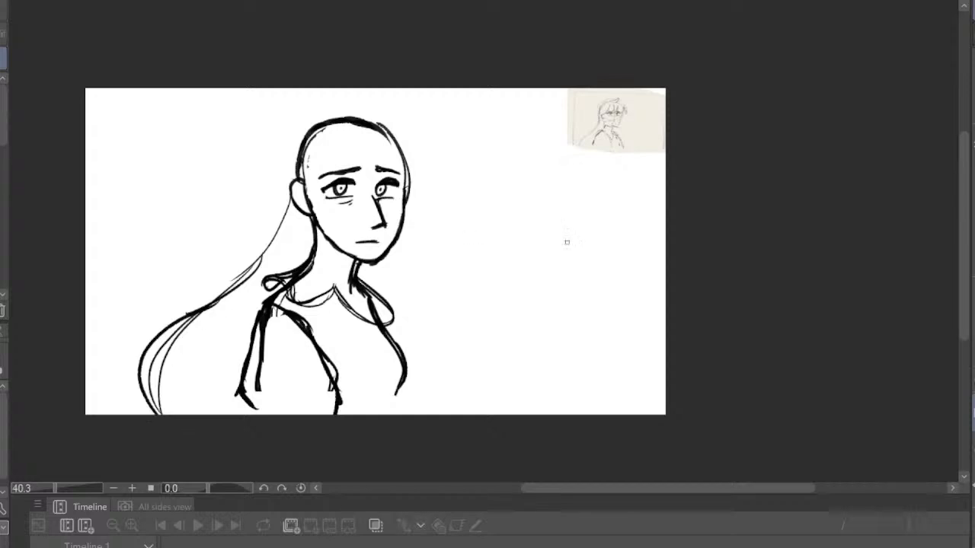
pyautogui.press('h')
pyautogui.moveTo(675, 195)
pyautogui.mouseDown()
pyautogui.moveTo(723, 270)
pyautogui.moveTo(831, 376)
pyautogui.mouseUp()
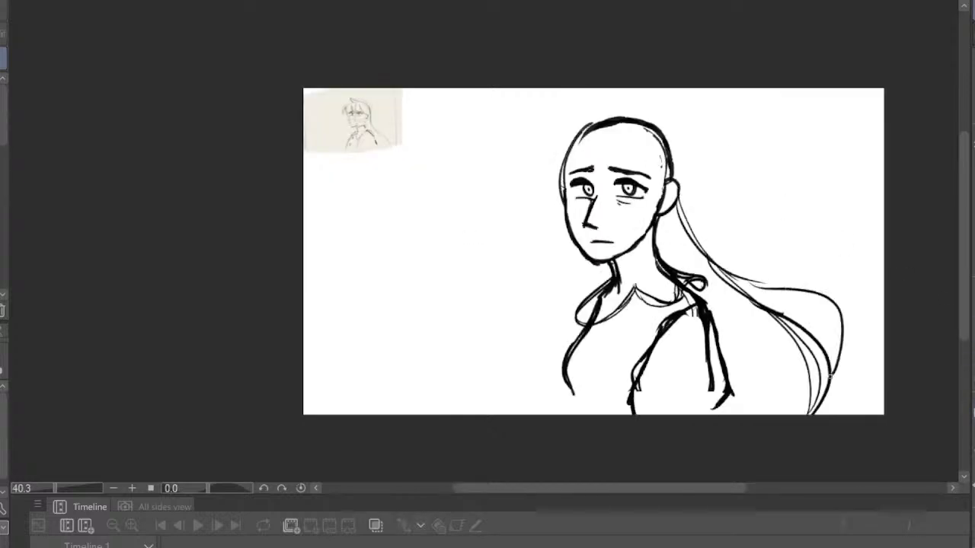
pyautogui.press('h')
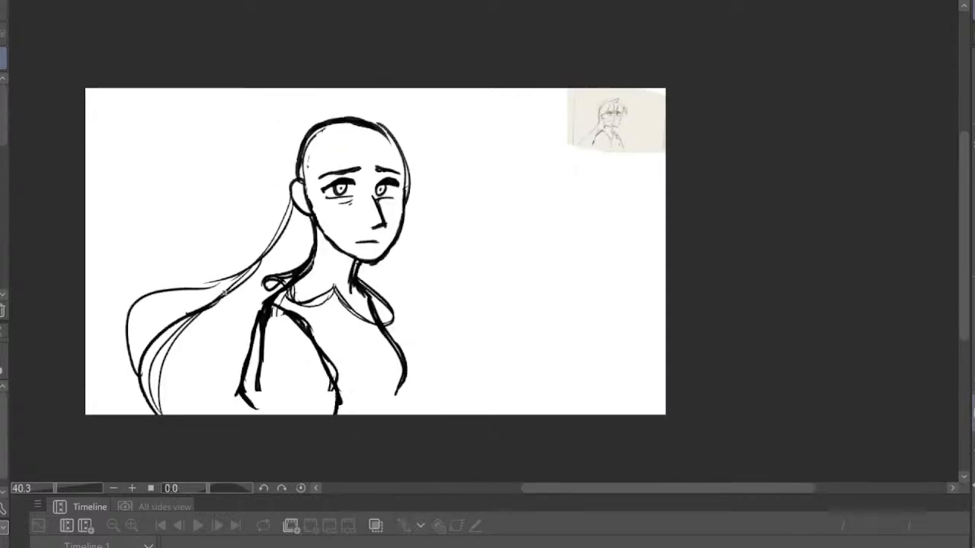
pyautogui.moveTo(225, 292)
pyautogui.mouseDown()
pyautogui.moveTo(185, 301)
pyautogui.moveTo(149, 347)
pyautogui.mouseUp()
pyautogui.moveTo(140, 312); pyautogui.dragTo(214, 302)
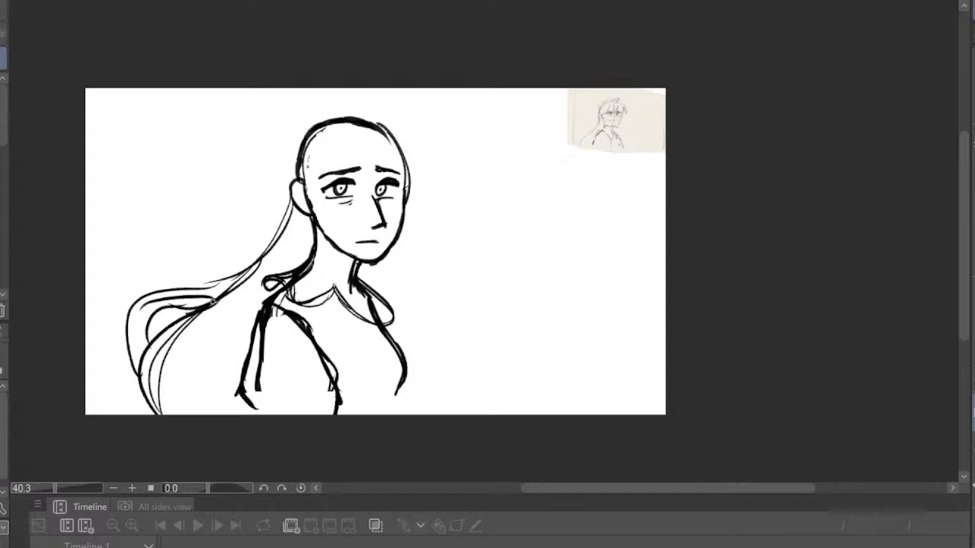
pyautogui.press('h')
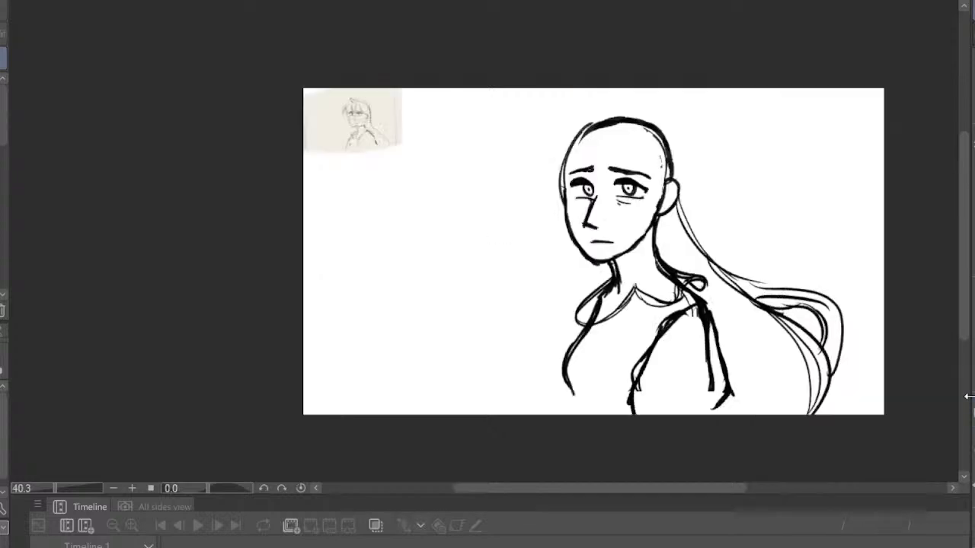
# Draw a curved band around the neck just below the jaw and check it in the flipped view
pyautogui.scroll(6, 830, 263)
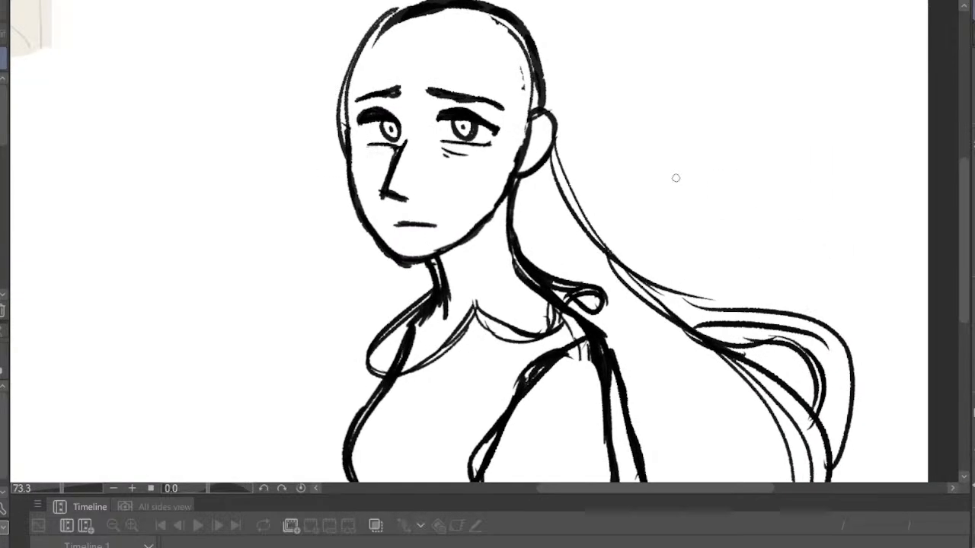
pyautogui.moveTo(443, 272)
pyautogui.mouseDown()
pyautogui.moveTo(515, 246)
pyautogui.moveTo(444, 266)
pyautogui.moveTo(485, 239)
pyautogui.moveTo(444, 268)
pyautogui.mouseUp()
pyautogui.press('h')
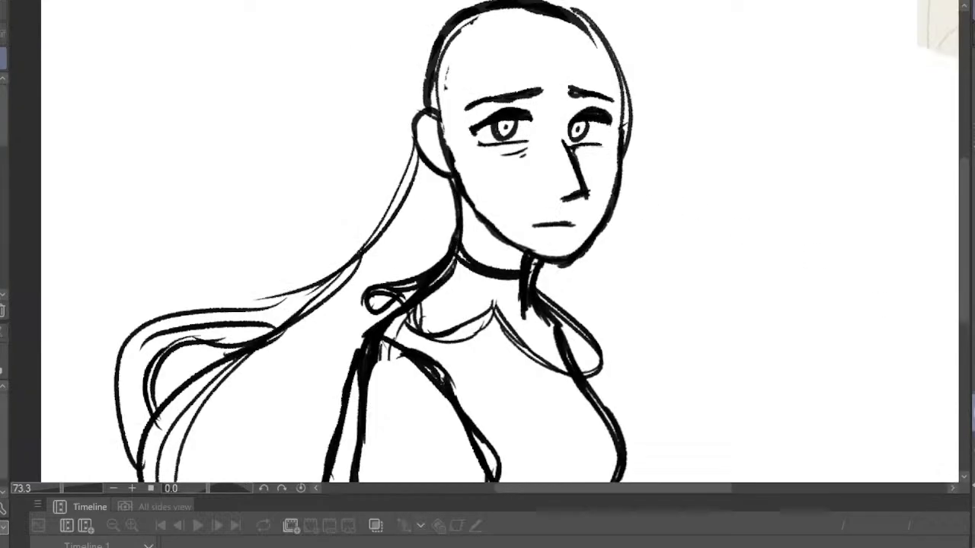
pyautogui.scroll(-7, 184, 253)
# Erase the nose, thicken and curve the upper lash lines of both eyes, and redraw the nose as a bold angled line
pyautogui.scroll(10, 347, 183)
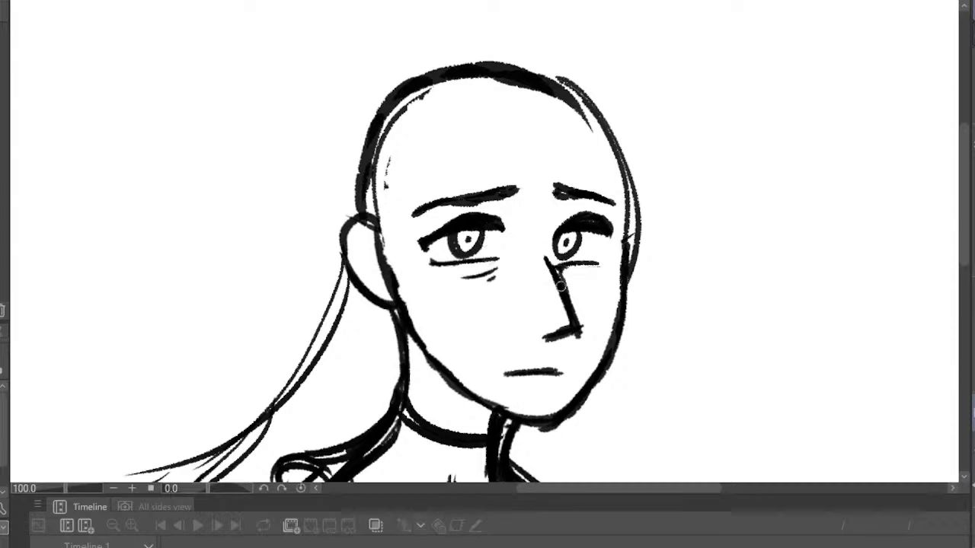
pyautogui.moveTo(545, 254)
pyautogui.mouseDown()
pyautogui.moveTo(575, 329)
pyautogui.moveTo(576, 349)
pyautogui.moveTo(559, 349)
pyautogui.mouseUp()
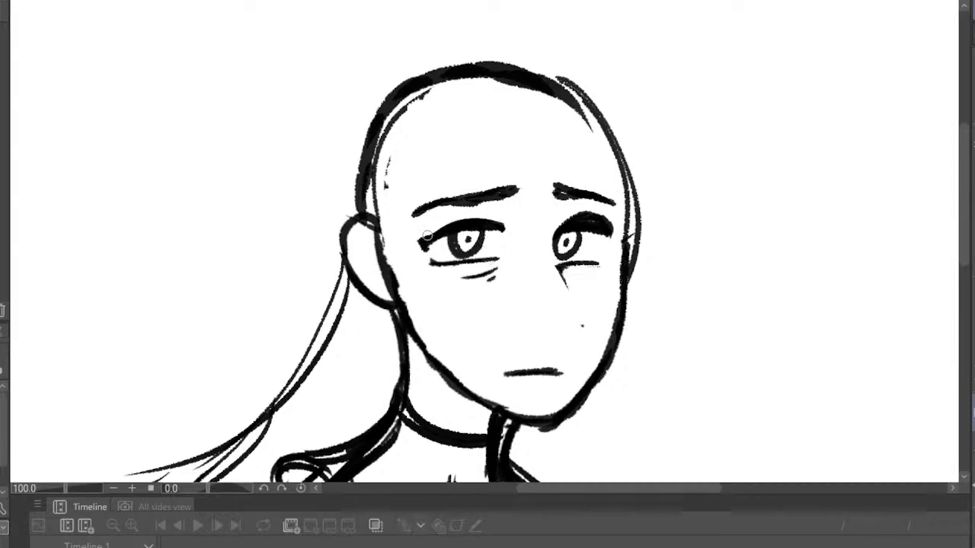
pyautogui.press('h')
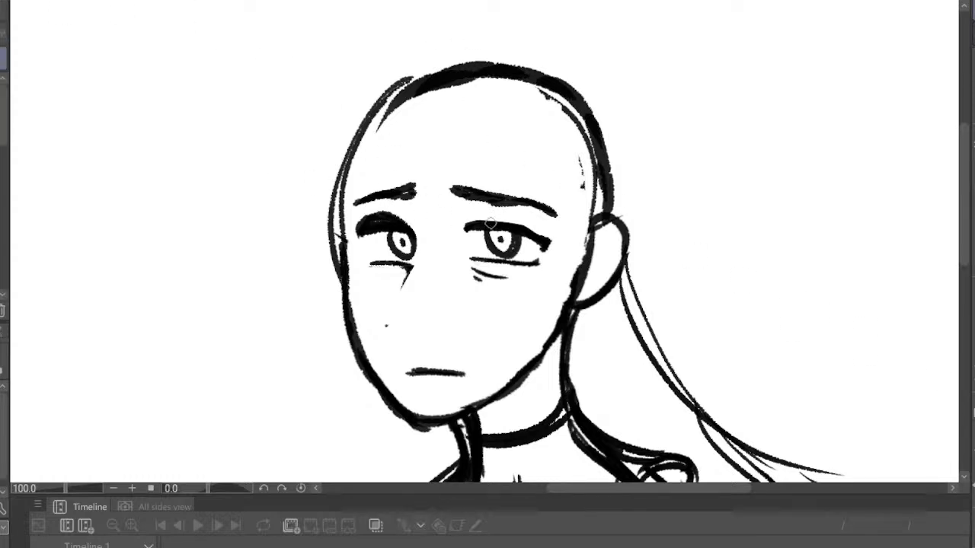
pyautogui.moveTo(467, 228)
pyautogui.mouseDown()
pyautogui.moveTo(514, 222)
pyautogui.moveTo(539, 240)
pyautogui.mouseUp()
pyautogui.moveTo(466, 228)
pyautogui.mouseDown()
pyautogui.moveTo(464, 241)
pyautogui.moveTo(470, 233)
pyautogui.mouseUp()
pyautogui.moveTo(408, 226)
pyautogui.mouseDown()
pyautogui.moveTo(419, 253)
pyautogui.moveTo(390, 226)
pyautogui.moveTo(395, 197)
pyautogui.moveTo(369, 251)
pyautogui.mouseUp()
pyautogui.moveTo(430, 255); pyautogui.dragTo(396, 316)
pyautogui.moveTo(423, 259)
pyautogui.mouseDown()
pyautogui.moveTo(394, 319)
pyautogui.moveTo(415, 281)
pyautogui.moveTo(394, 324)
pyautogui.moveTo(423, 342)
pyautogui.mouseUp()
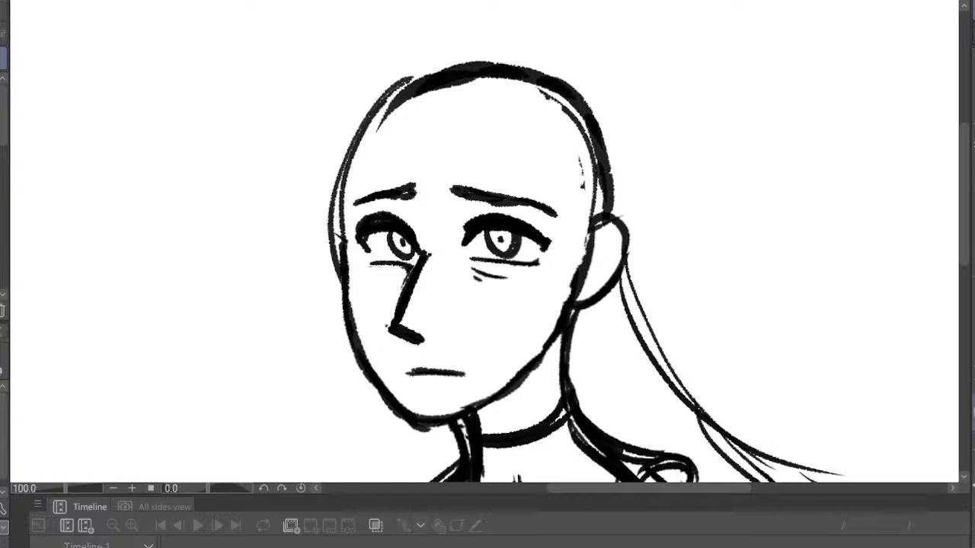
# Thin the jawline on both sides by erasing and sharpen the chin, checking the face in mirrored and unmirrored views
pyautogui.click(973, 412)
pyautogui.scroll(-8, 749, 240)
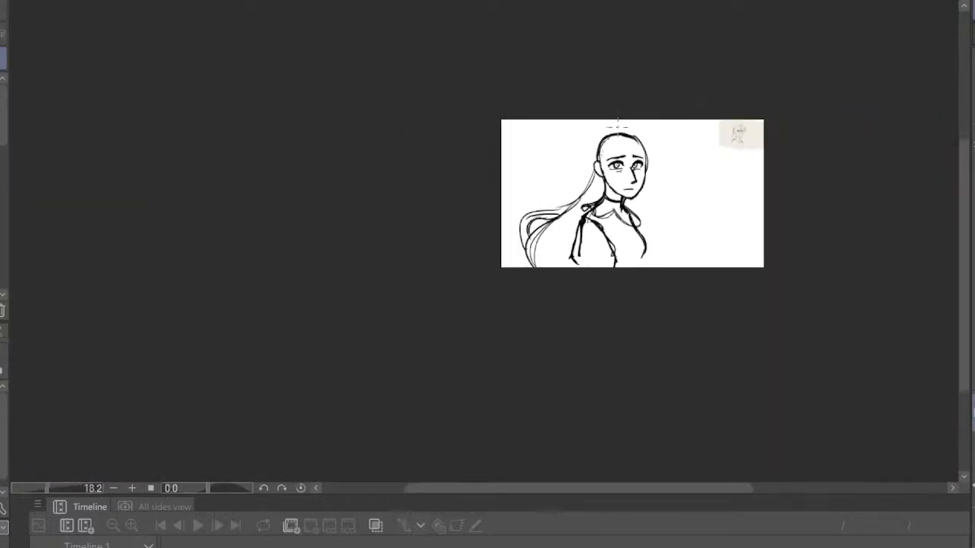
pyautogui.scroll(4, 678, 152)
pyautogui.click(973, 412)
pyautogui.scroll(4, 426, 262)
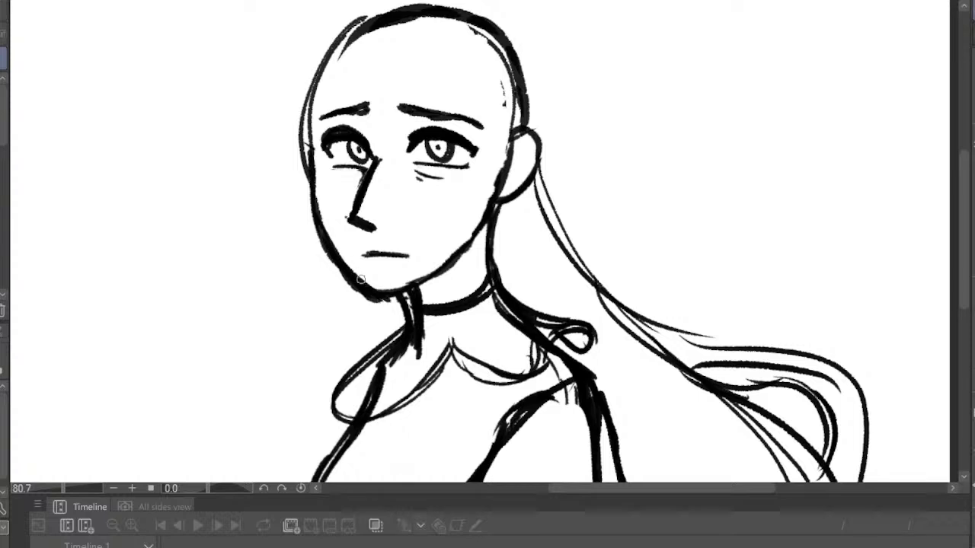
pyautogui.click(1, 76)
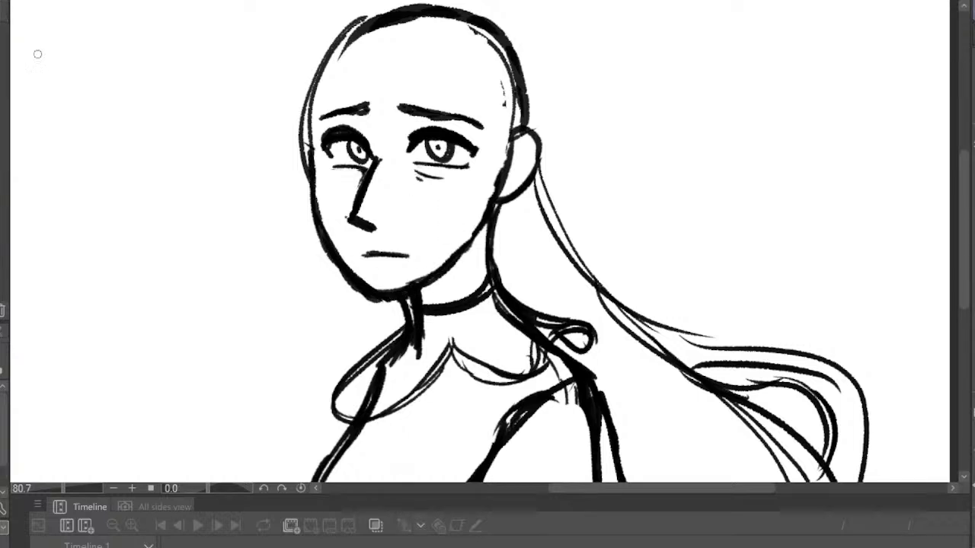
pyautogui.moveTo(308, 200)
pyautogui.mouseDown()
pyautogui.moveTo(369, 299)
pyautogui.moveTo(387, 291)
pyautogui.mouseUp()
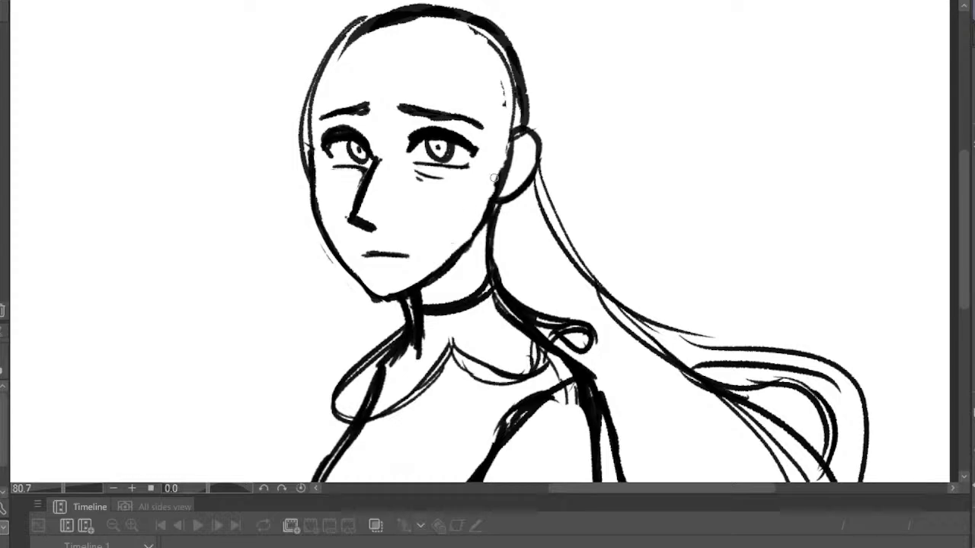
pyautogui.scroll(-3, 552, 199)
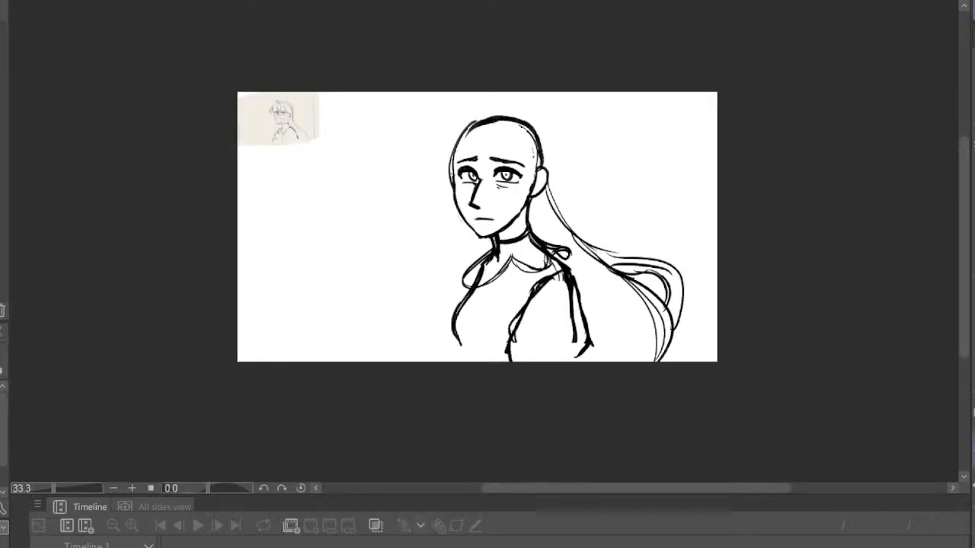
pyautogui.click(973, 412)
pyautogui.scroll(2, 460, 116)
pyautogui.scroll(3, 618, 288)
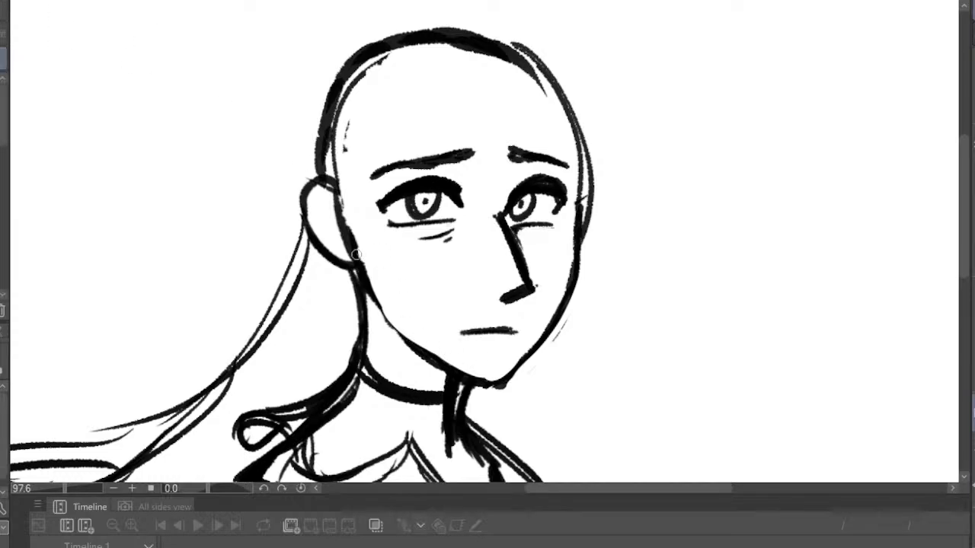
pyautogui.scroll(-3, 437, 237)
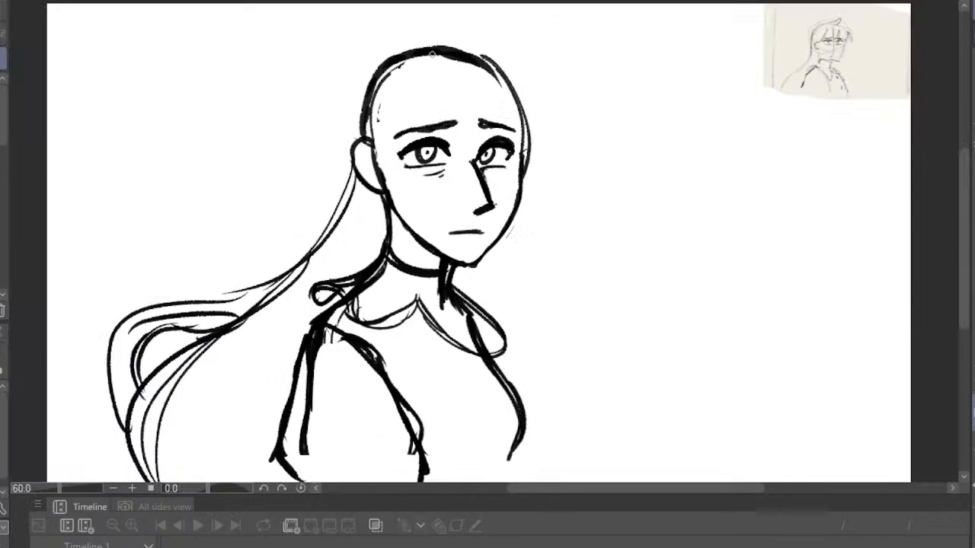
# Draw bangs over the forehead with loose strands sweeping out past the face, plus a pointed tuft on top of the head
pyautogui.press('h')
pyautogui.scroll(3, 513, 44)
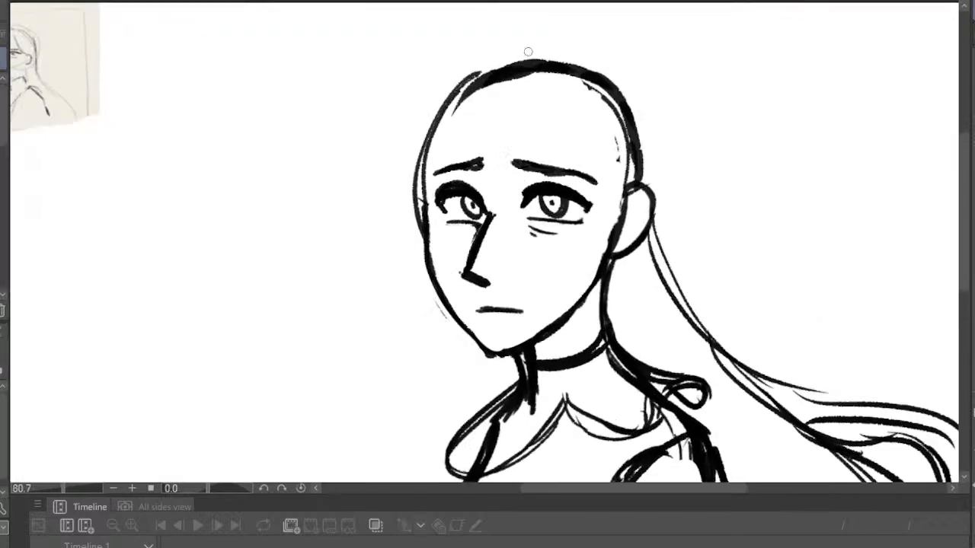
pyautogui.moveTo(523, 99)
pyautogui.mouseDown()
pyautogui.moveTo(506, 199)
pyautogui.moveTo(463, 195)
pyautogui.mouseUp()
pyautogui.moveTo(484, 89); pyautogui.dragTo(460, 188)
pyautogui.moveTo(472, 99)
pyautogui.mouseDown()
pyautogui.moveTo(451, 136)
pyautogui.moveTo(451, 179)
pyautogui.mouseUp()
pyautogui.moveTo(460, 196)
pyautogui.mouseDown()
pyautogui.moveTo(411, 188)
pyautogui.moveTo(477, 78)
pyautogui.moveTo(389, 200)
pyautogui.moveTo(385, 168)
pyautogui.mouseUp()
pyautogui.moveTo(387, 204)
pyautogui.mouseDown()
pyautogui.moveTo(368, 172)
pyautogui.moveTo(474, 75)
pyautogui.mouseUp()
pyautogui.moveTo(471, 187)
pyautogui.mouseDown()
pyautogui.moveTo(446, 201)
pyautogui.moveTo(455, 210)
pyautogui.mouseUp()
pyautogui.moveTo(446, 200); pyautogui.dragTo(473, 205)
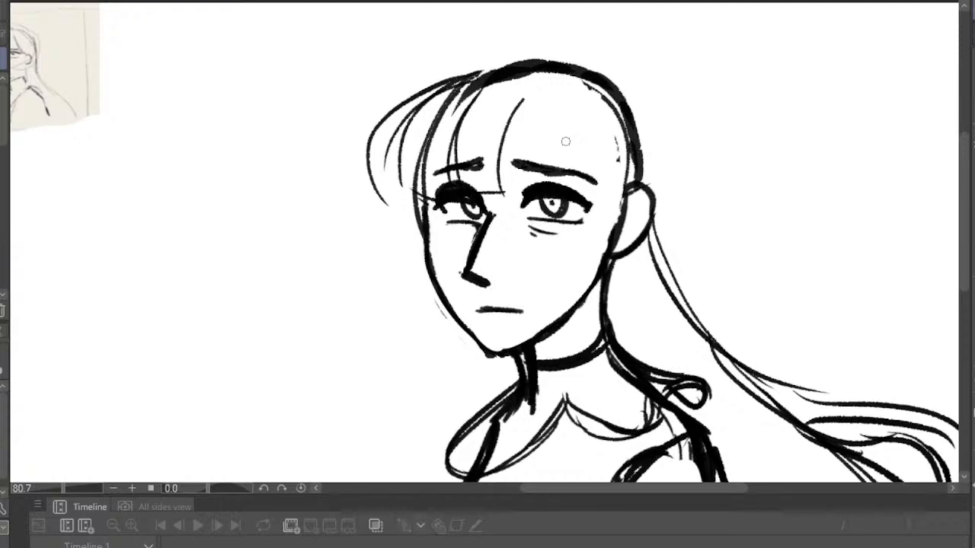
pyautogui.moveTo(481, 70)
pyautogui.mouseDown()
pyautogui.moveTo(342, 143)
pyautogui.moveTo(466, 84)
pyautogui.moveTo(466, 7)
pyautogui.moveTo(533, 57)
pyautogui.mouseUp()
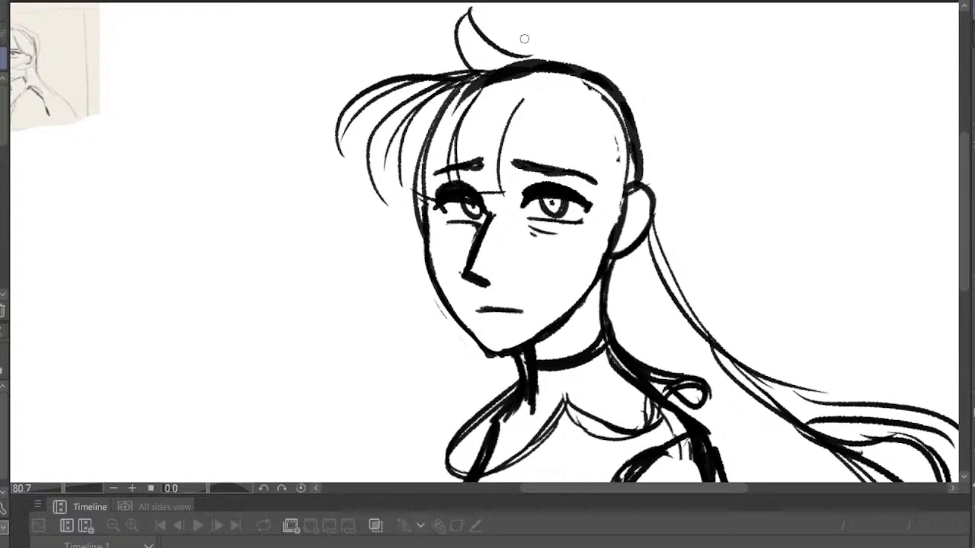
# Erase the mouth and redraw it as a short, nearly straight line
pyautogui.scroll(-4, 524, 44)
pyautogui.scroll(6, 576, 133)
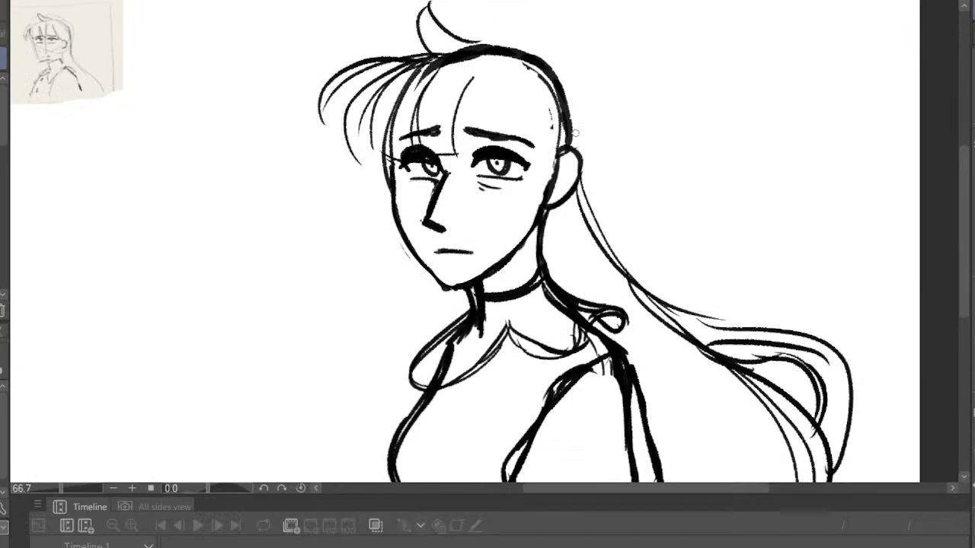
pyautogui.press('e')
pyautogui.moveTo(347, 327); pyautogui.dragTo(384, 335)
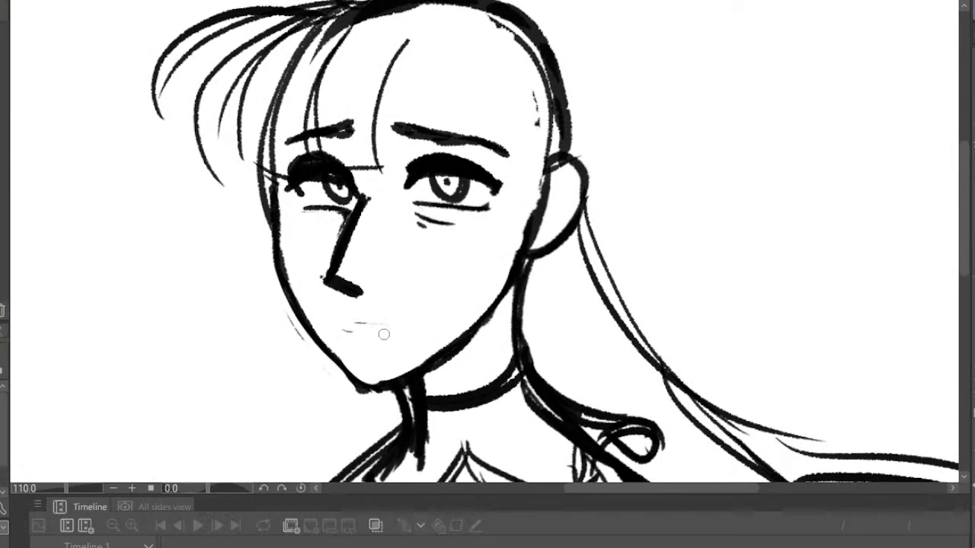
pyautogui.press('p')
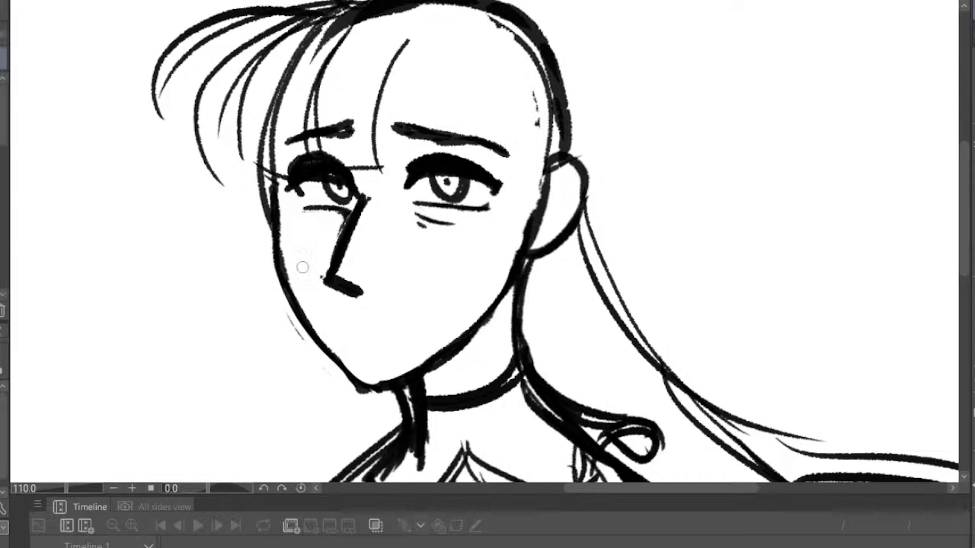
pyautogui.moveTo(356, 322); pyautogui.dragTo(406, 325)
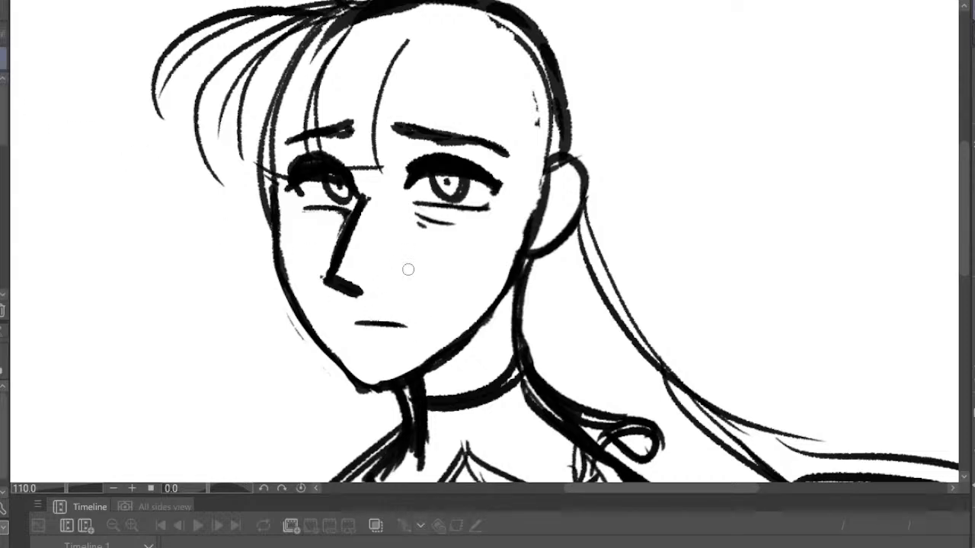
# Draw the hair's outer contour from the crown around the back of the head, and thicken where it joins the long flowing strands
pyautogui.scroll(-6, 412, 198)
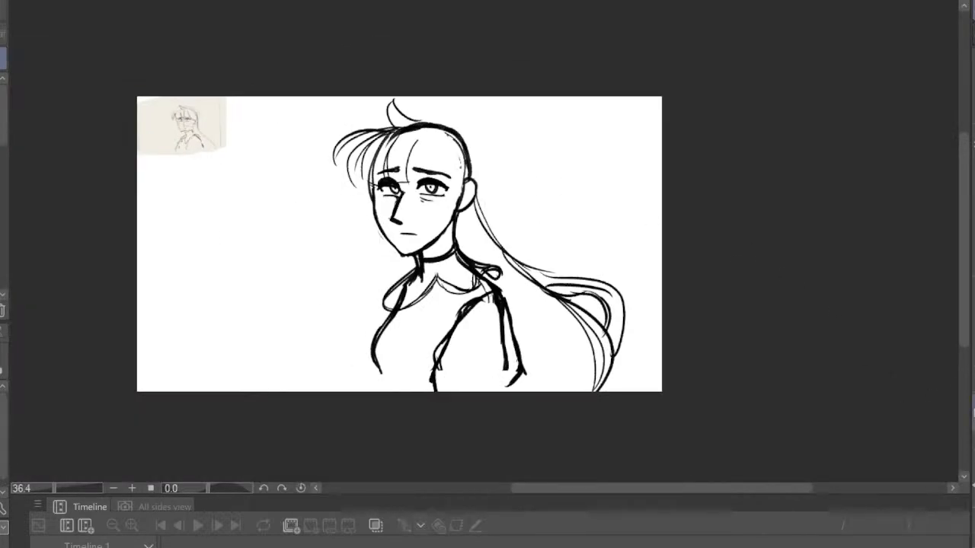
pyautogui.press('h')
pyautogui.scroll(3, 457, 142)
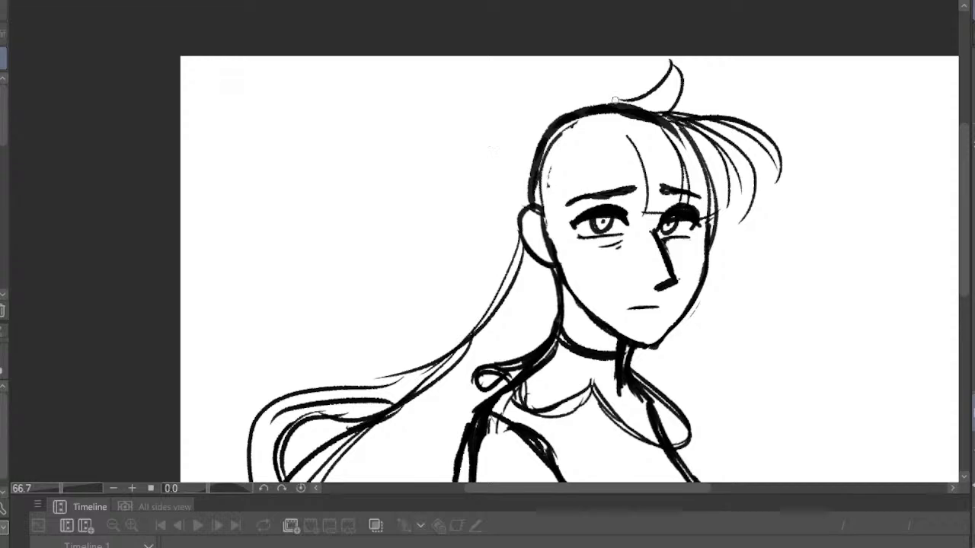
pyautogui.moveTo(607, 101)
pyautogui.mouseDown()
pyautogui.moveTo(507, 167)
pyautogui.moveTo(518, 262)
pyautogui.moveTo(492, 312)
pyautogui.mouseUp()
pyautogui.scroll(-3, 631, 206)
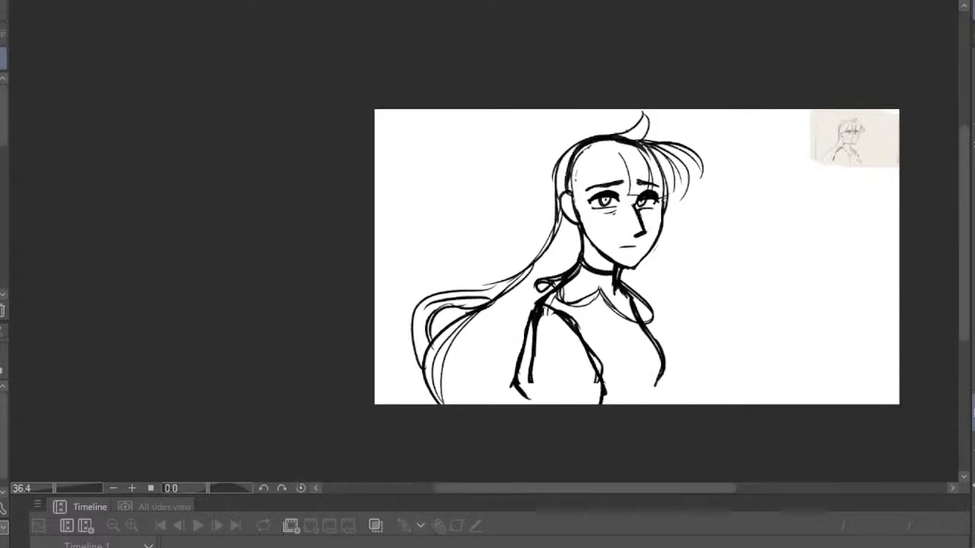
pyautogui.press('h')
pyautogui.scroll(2, 476, 180)
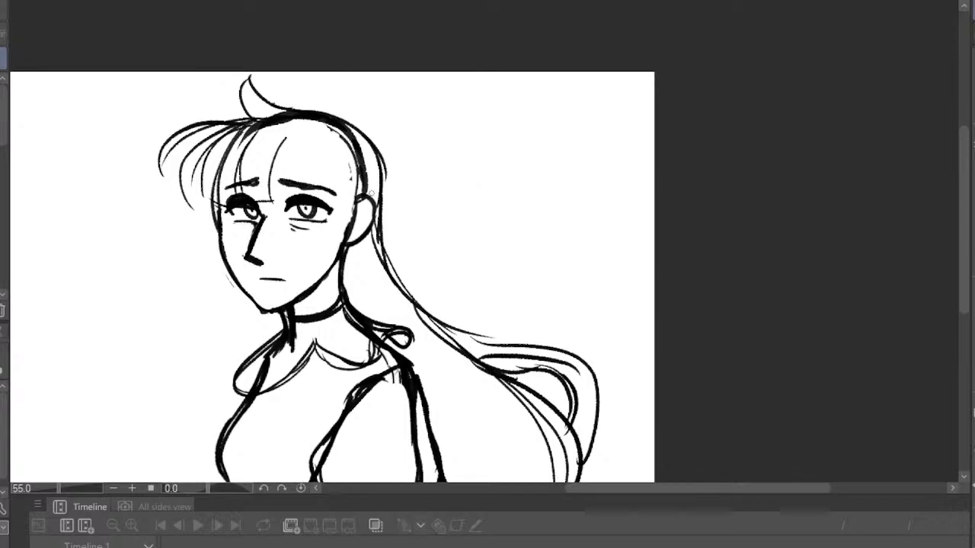
pyautogui.moveTo(382, 169); pyautogui.dragTo(396, 269)
pyautogui.moveTo(380, 198)
pyautogui.mouseDown()
pyautogui.moveTo(416, 303)
pyautogui.moveTo(447, 340)
pyautogui.mouseUp()
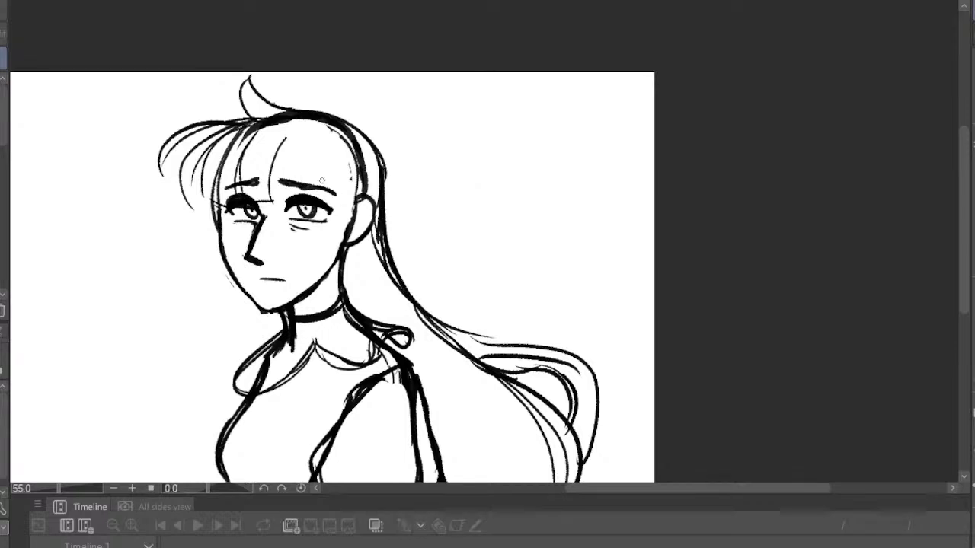
# Draw a dark curved hair lock from the far side of the jaw down toward the collar
pyautogui.press('h')
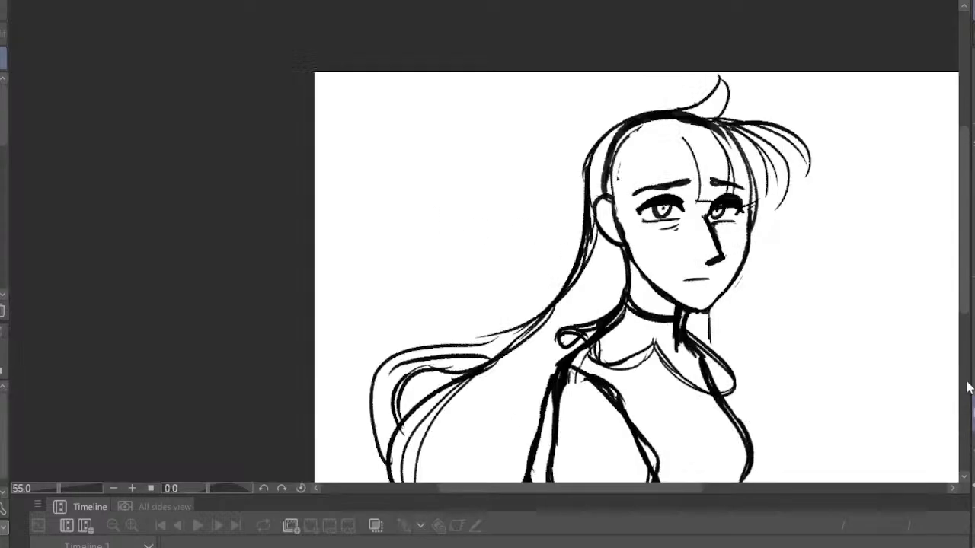
pyautogui.moveTo(705, 339)
pyautogui.mouseDown()
pyautogui.moveTo(733, 296)
pyautogui.moveTo(711, 338)
pyautogui.mouseUp()
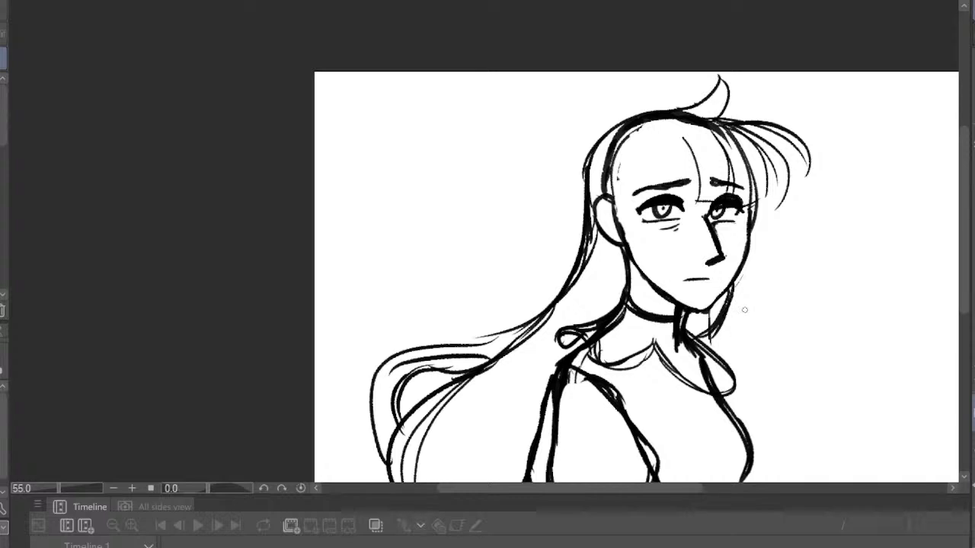
pyautogui.scroll(-3, 744, 310)
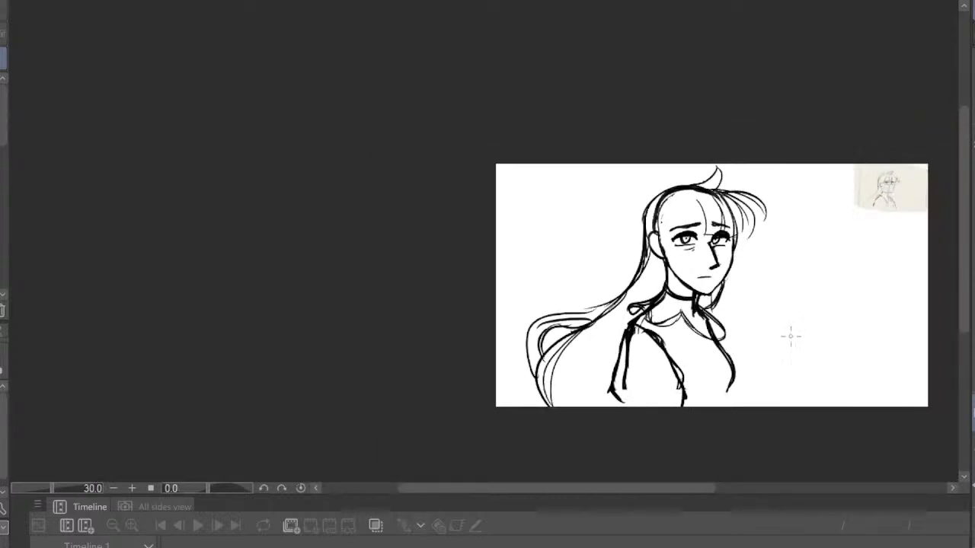
pyautogui.press('h')
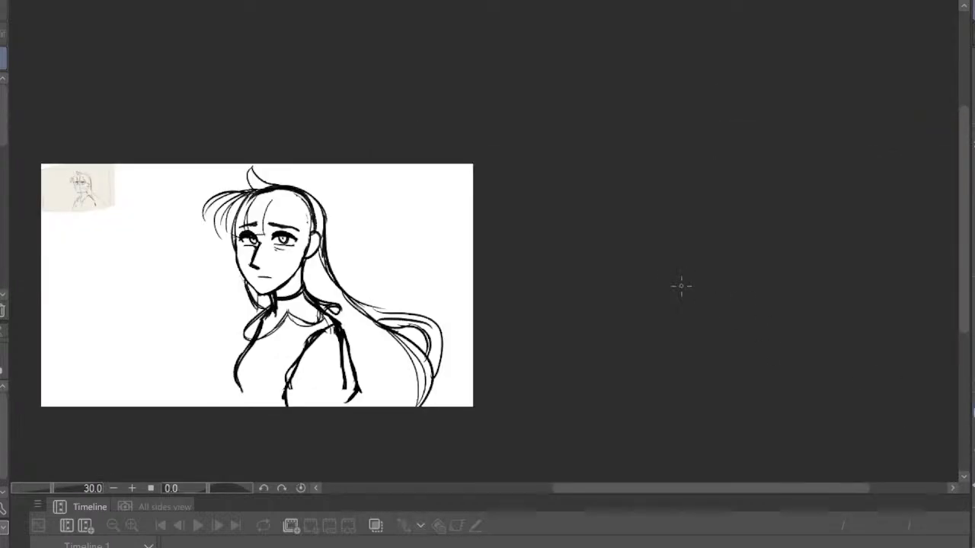
# Add the far ear's edge beside the cheek and draw a wider outer curve for the hair lock behind the jaw
pyautogui.scroll(4, 177, 220)
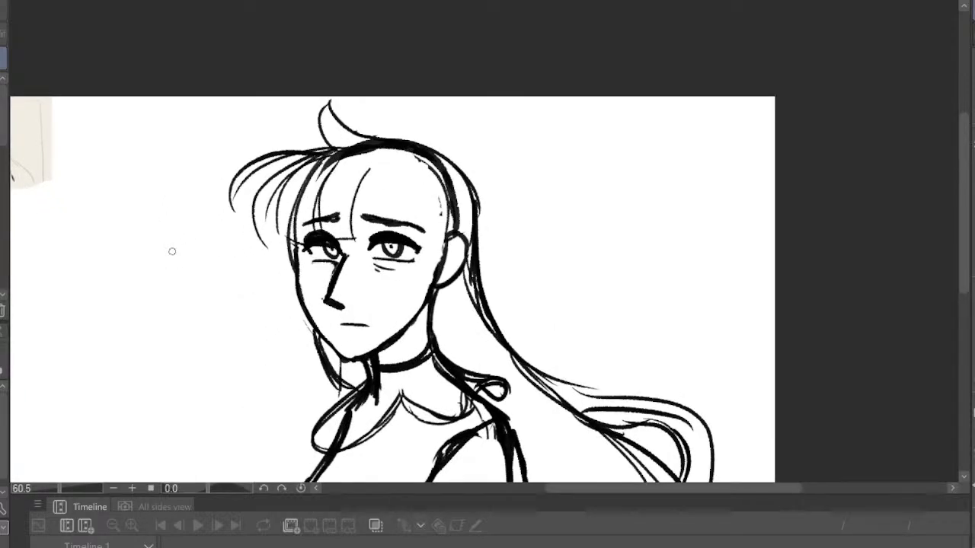
pyautogui.scroll(-1, 172, 251)
pyautogui.scroll(3, 295, 291)
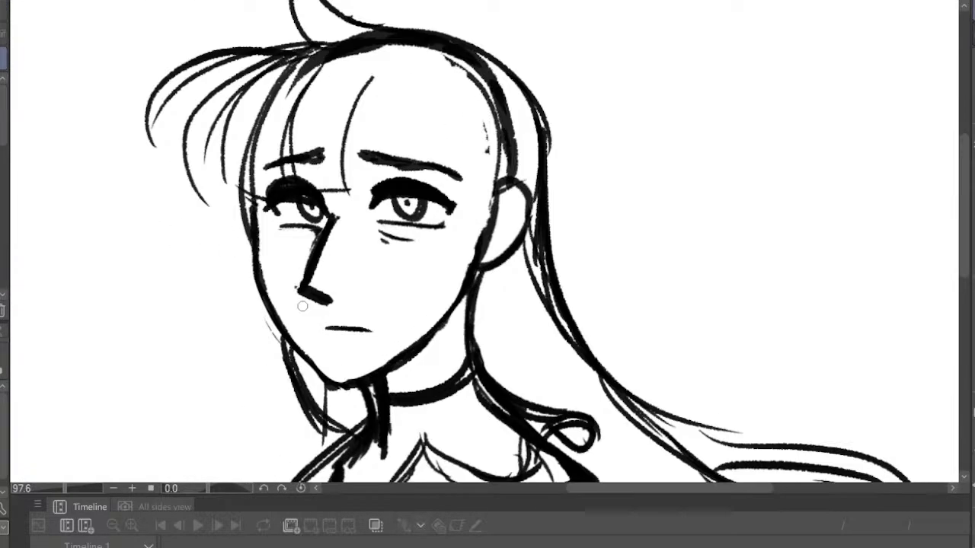
pyautogui.moveTo(251, 218); pyautogui.dragTo(259, 417)
pyautogui.moveTo(268, 336); pyautogui.dragTo(306, 479)
pyautogui.moveTo(262, 354); pyautogui.dragTo(308, 480)
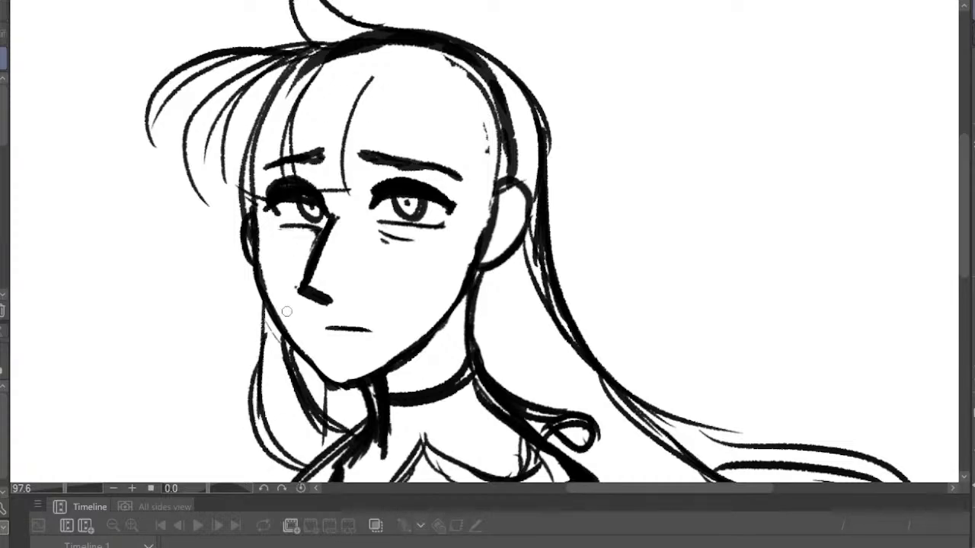
# Join the hair lock's outer curve to the jaw with a thicker line and erase the stray lines beside the cheek
pyautogui.scroll(-1, 383, 86)
pyautogui.scroll(-1, 383, 87)
pyautogui.moveTo(435, 65); pyautogui.dragTo(397, 409)
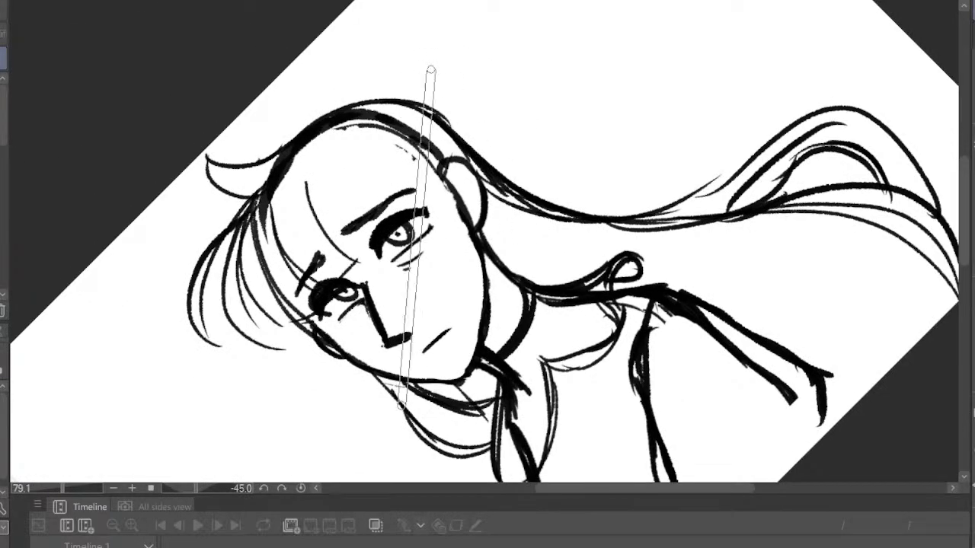
pyautogui.press('-')
pyautogui.press('-')
pyautogui.scroll(-3, 432, 72)
pyautogui.scroll(-5, 451, 158)
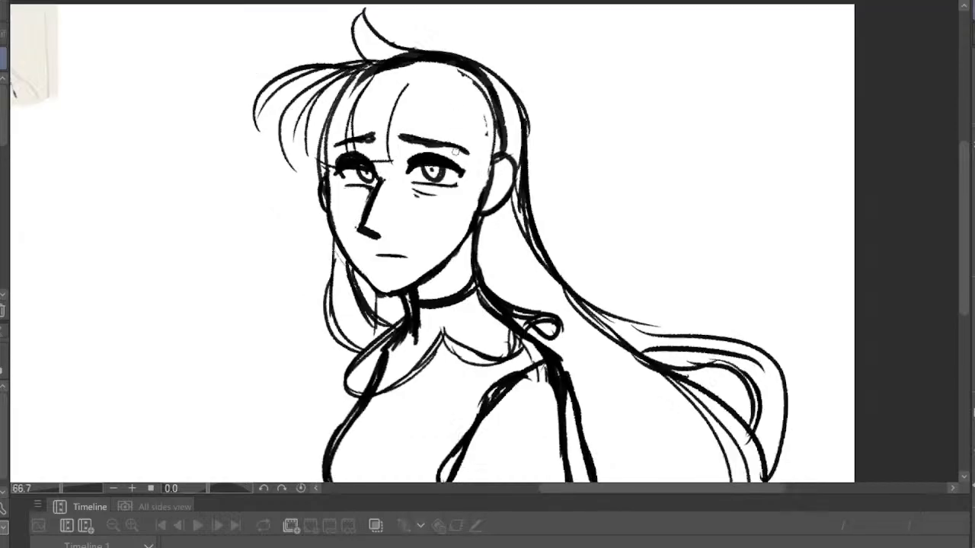
pyautogui.scroll(6, 418, 239)
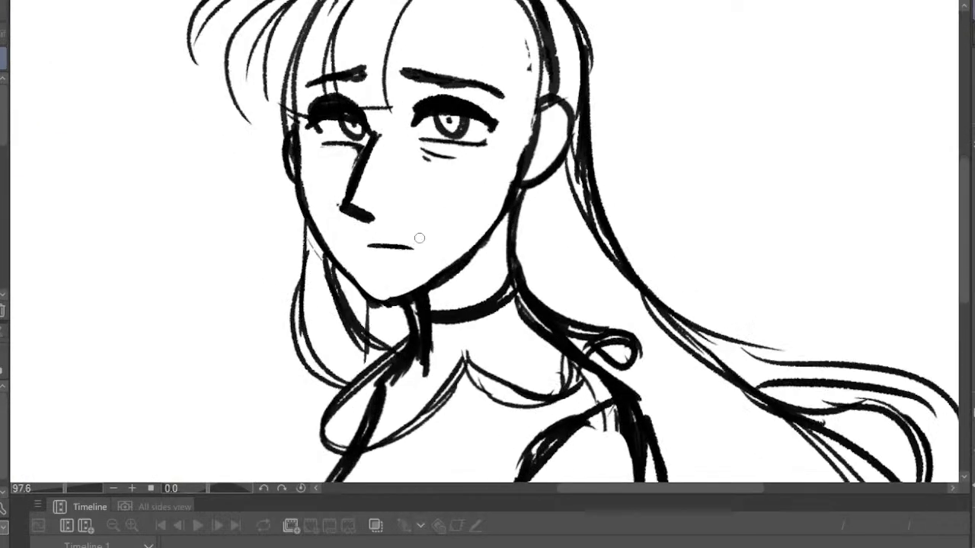
pyautogui.moveTo(323, 262)
pyautogui.mouseDown()
pyautogui.moveTo(300, 337)
pyautogui.moveTo(334, 386)
pyautogui.mouseUp()
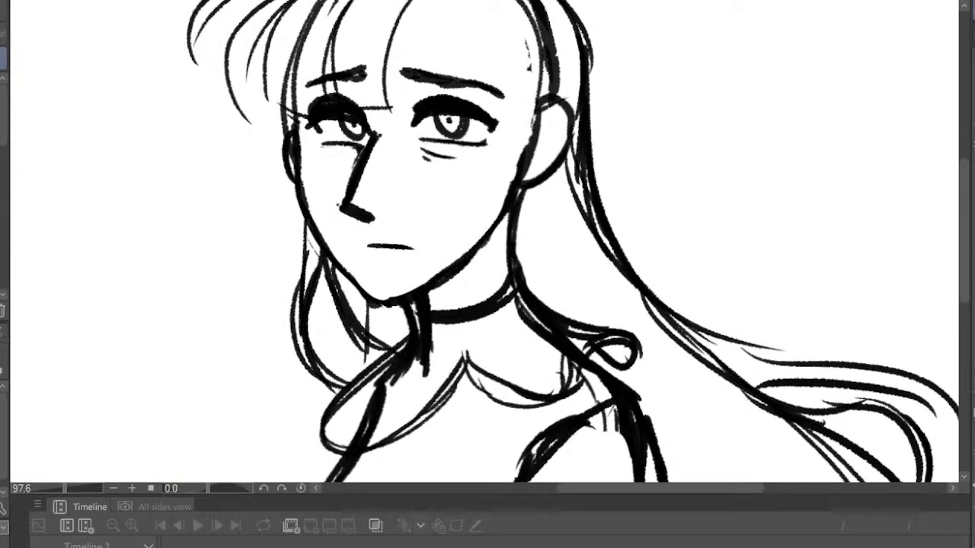
pyautogui.moveTo(297, 225)
pyautogui.mouseDown()
pyautogui.moveTo(308, 255)
pyautogui.moveTo(284, 326)
pyautogui.mouseUp()
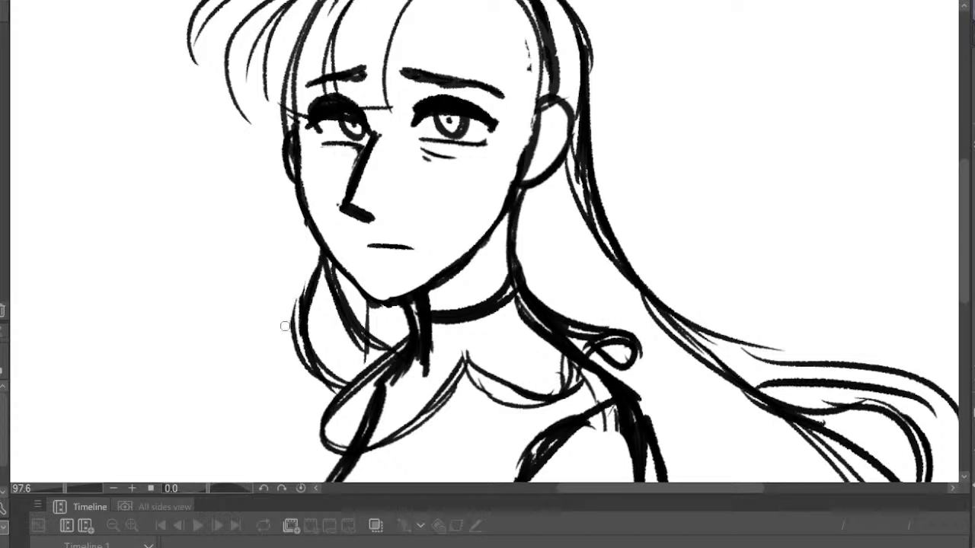
# Erase the chest contour below the collar and redraw it as a fuller curve, comparing the figure in the mirrored view
pyautogui.scroll(-5, 468, 159)
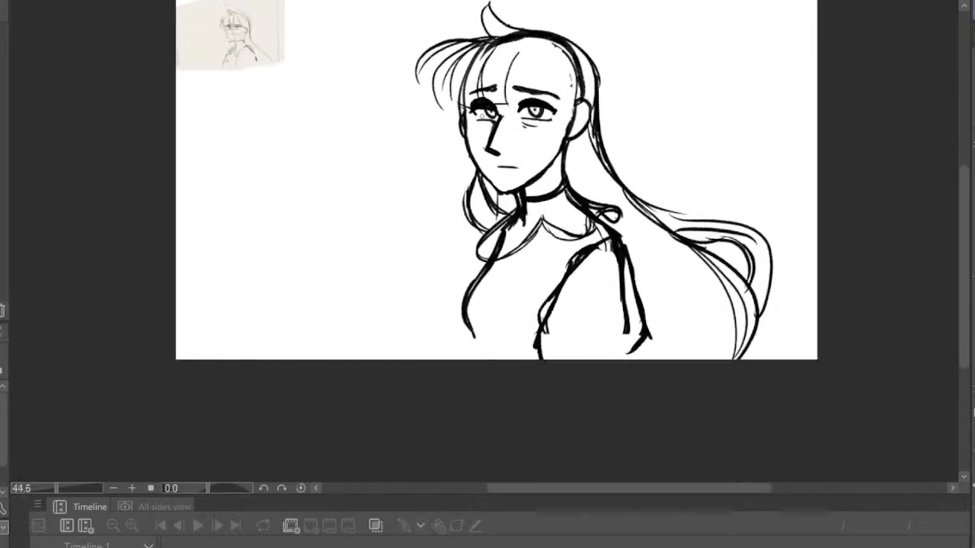
pyautogui.scroll(3, 906, 378)
pyautogui.press('h')
pyautogui.scroll(-4, 612, 328)
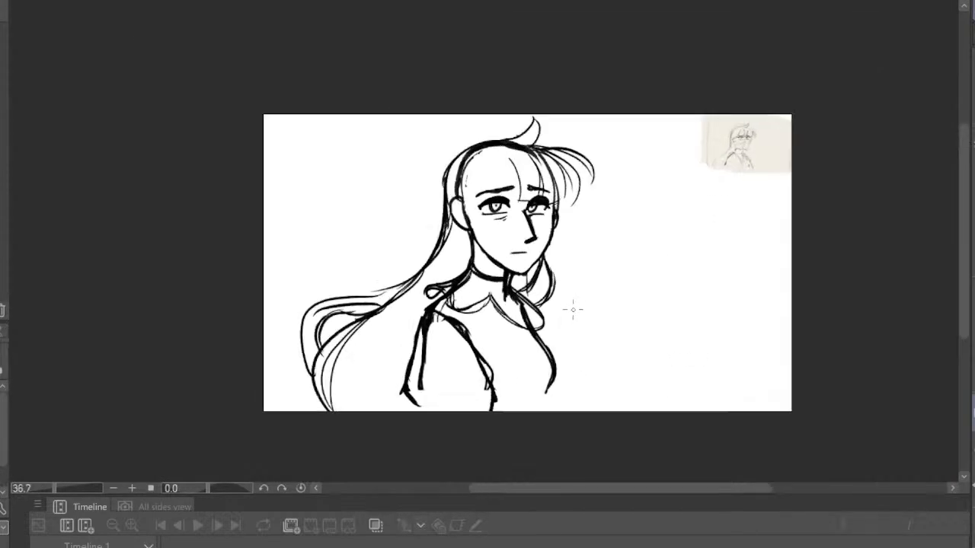
pyautogui.scroll(4, 568, 307)
pyautogui.scroll(-4, 469, 302)
pyautogui.scroll(5, 469, 305)
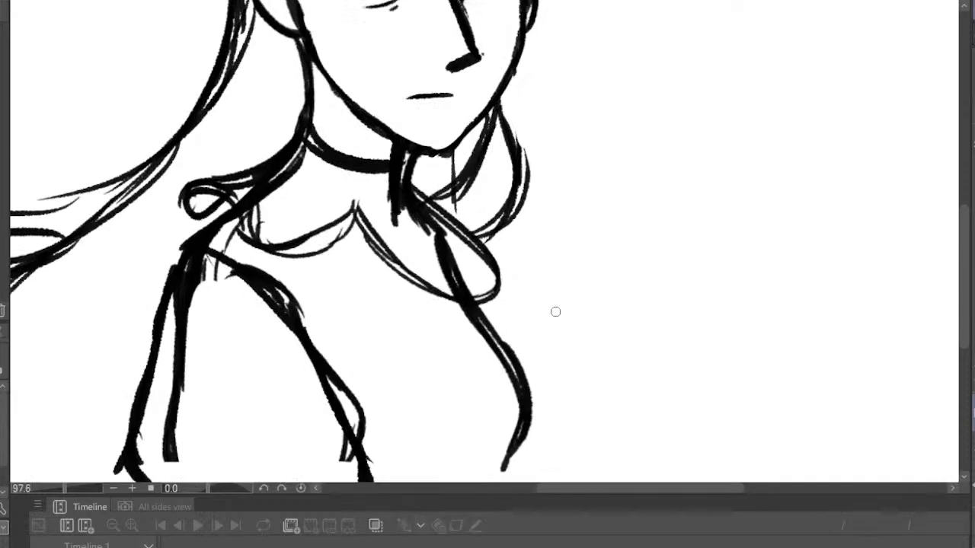
pyautogui.press('e')
pyautogui.moveTo(495, 384); pyautogui.dragTo(495, 409)
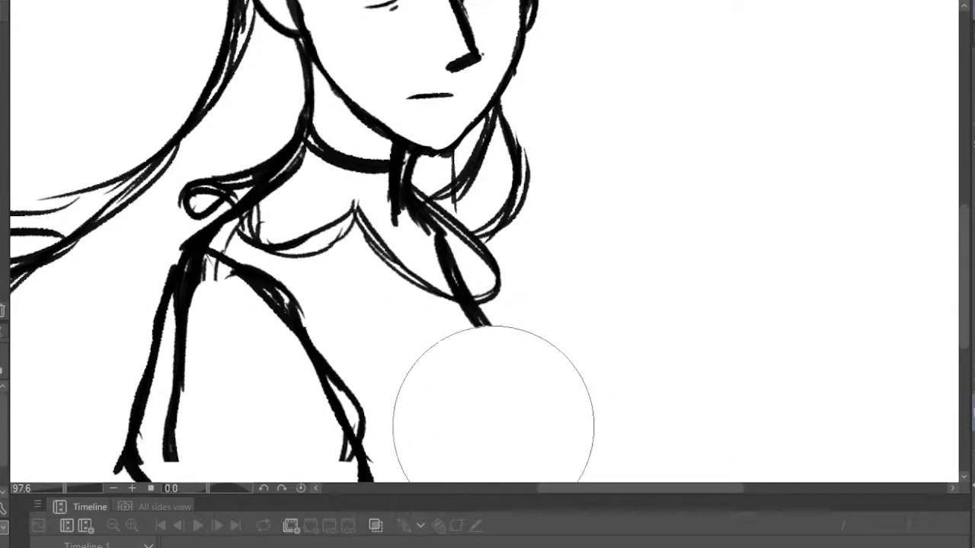
pyautogui.press('p')
pyautogui.moveTo(476, 304)
pyautogui.mouseDown()
pyautogui.moveTo(518, 365)
pyautogui.moveTo(539, 431)
pyautogui.moveTo(532, 465)
pyautogui.mouseUp()
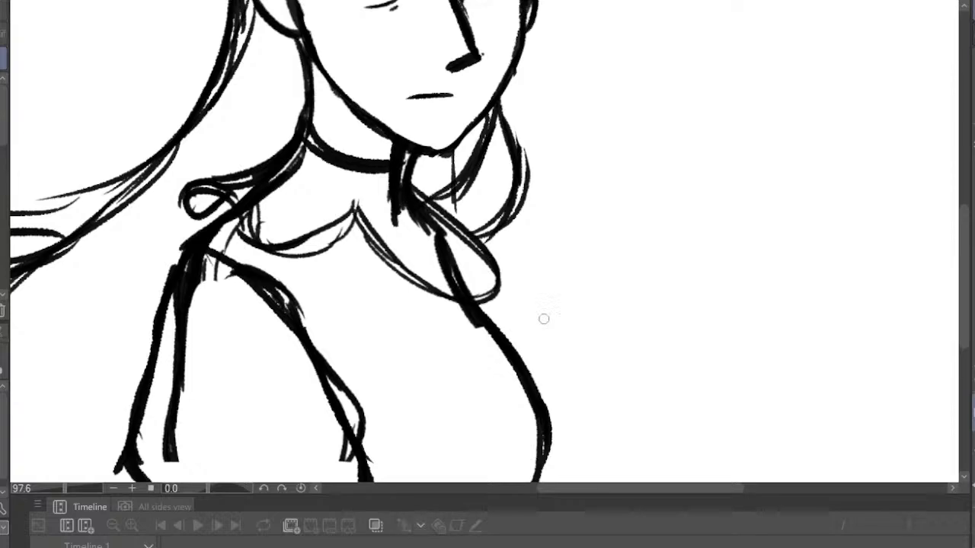
# Thicken the chest contour from the collar downward and extend it to the canvas's bottom edge
pyautogui.scroll(-2, 561, 290)
pyautogui.scroll(-8, 482, 251)
pyautogui.scroll(3, 681, 303)
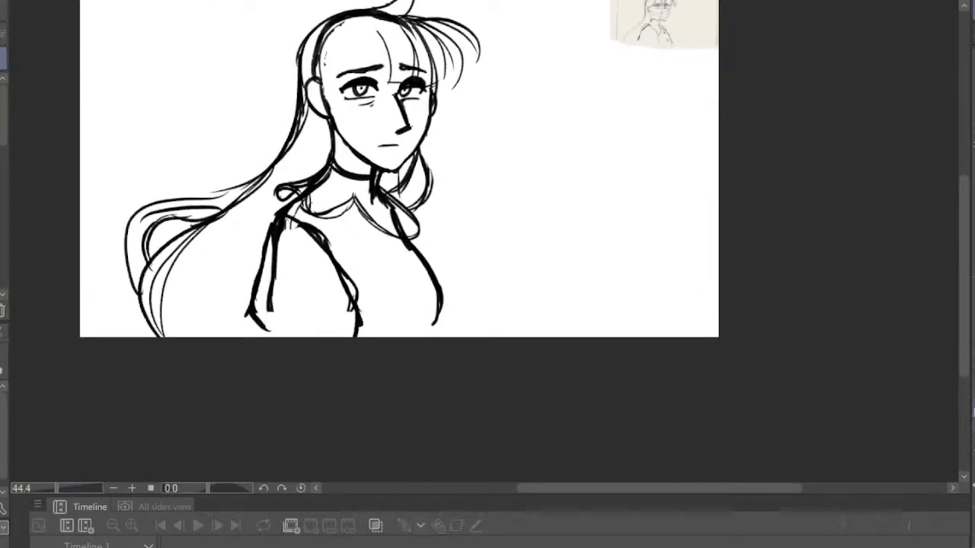
pyautogui.click(973, 411)
pyautogui.scroll(2, 596, 282)
pyautogui.moveTo(573, 171); pyautogui.dragTo(518, 241)
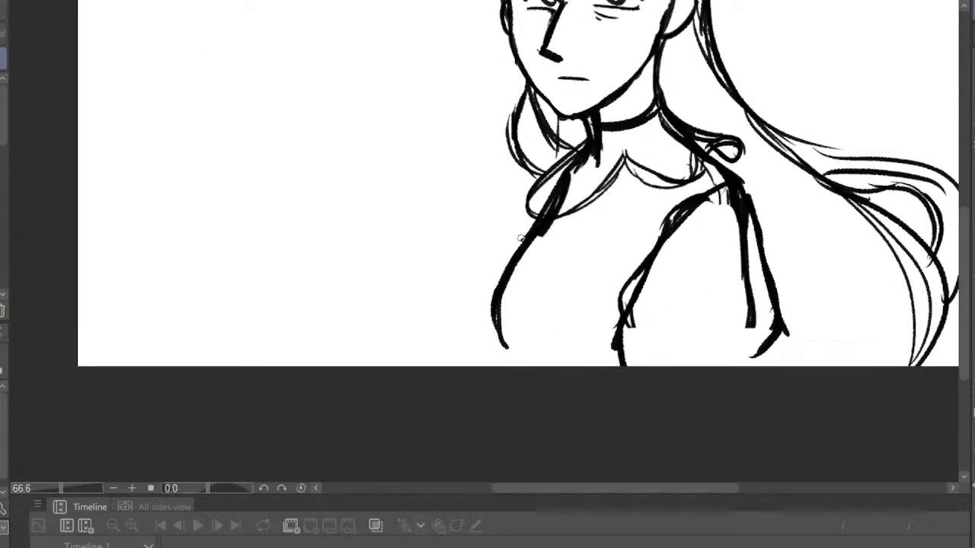
pyautogui.moveTo(559, 188); pyautogui.dragTo(495, 291)
pyautogui.moveTo(520, 249); pyautogui.dragTo(499, 346)
pyautogui.moveTo(512, 297); pyautogui.dragTo(493, 358)
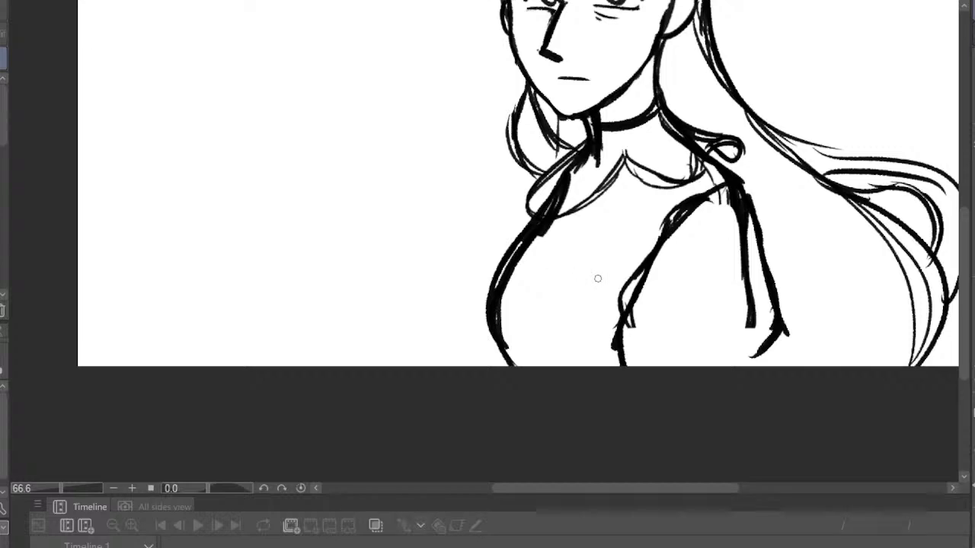
# Erase the extra inner line along the back of the upper arm and the heavy shoulder line below the collar
pyautogui.scroll(-1, 624, 258)
pyautogui.scroll(-3, 624, 258)
pyautogui.click(973, 411)
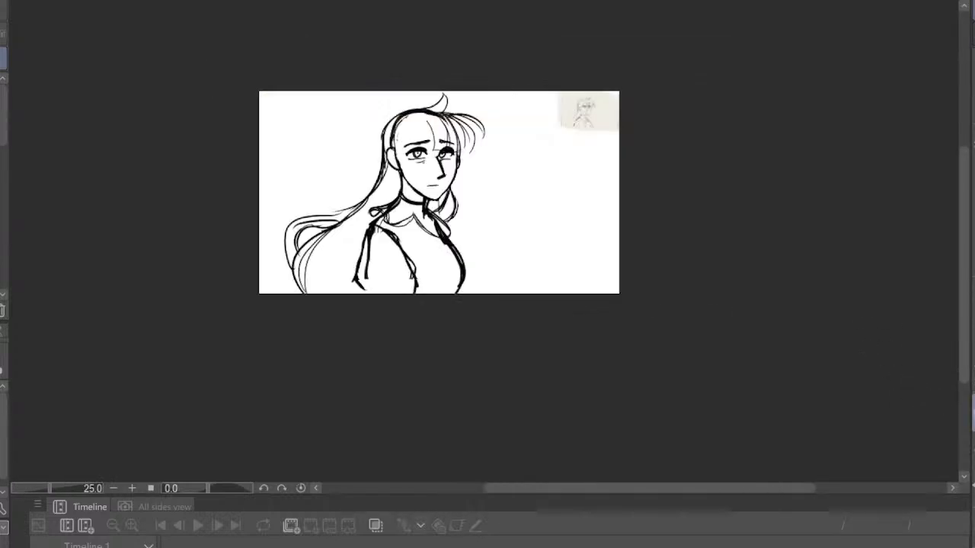
pyautogui.scroll(3, 317, 246)
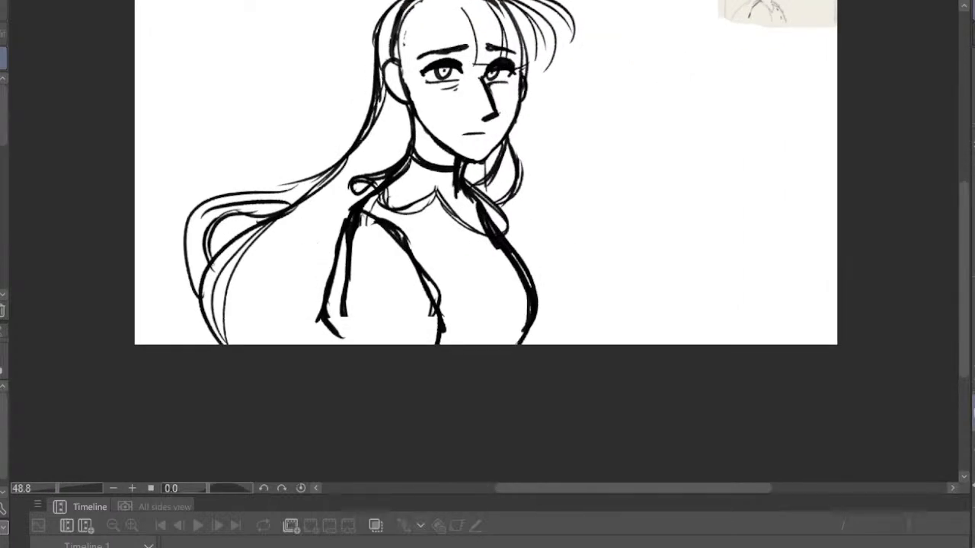
pyautogui.press('e')
pyautogui.moveTo(359, 228); pyautogui.dragTo(347, 301)
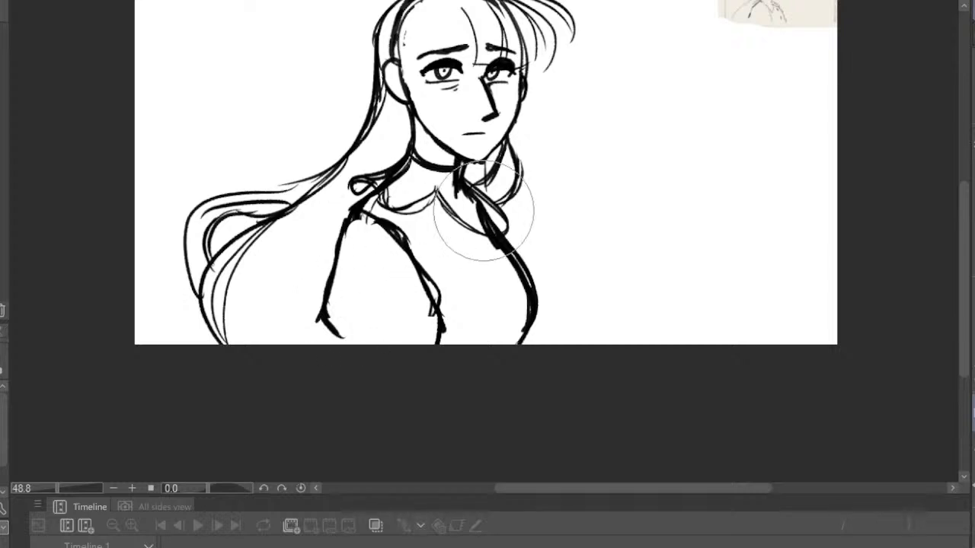
pyautogui.scroll(2, 483, 212)
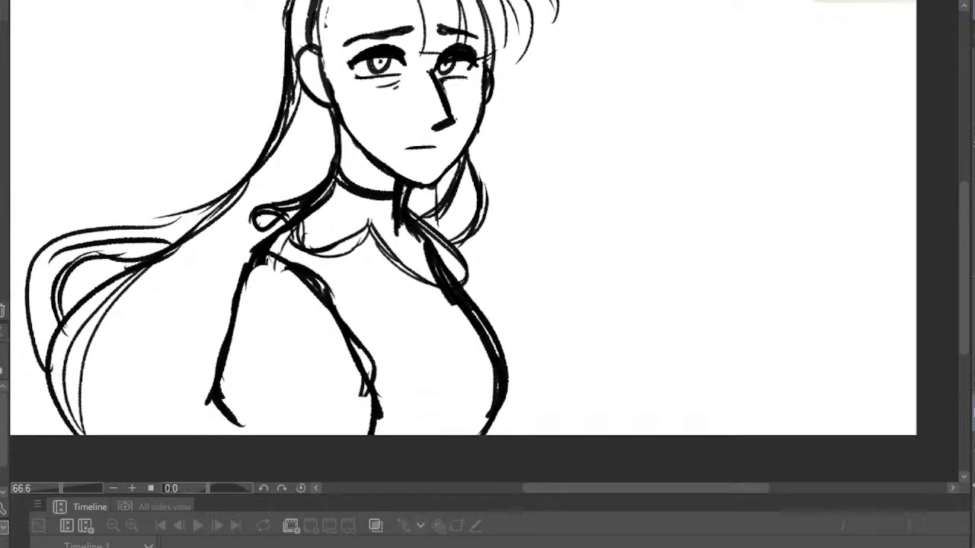
pyautogui.moveTo(275, 256)
pyautogui.mouseDown()
pyautogui.moveTo(288, 278)
pyautogui.moveTo(305, 286)
pyautogui.moveTo(316, 270)
pyautogui.moveTo(351, 298)
pyautogui.mouseUp()
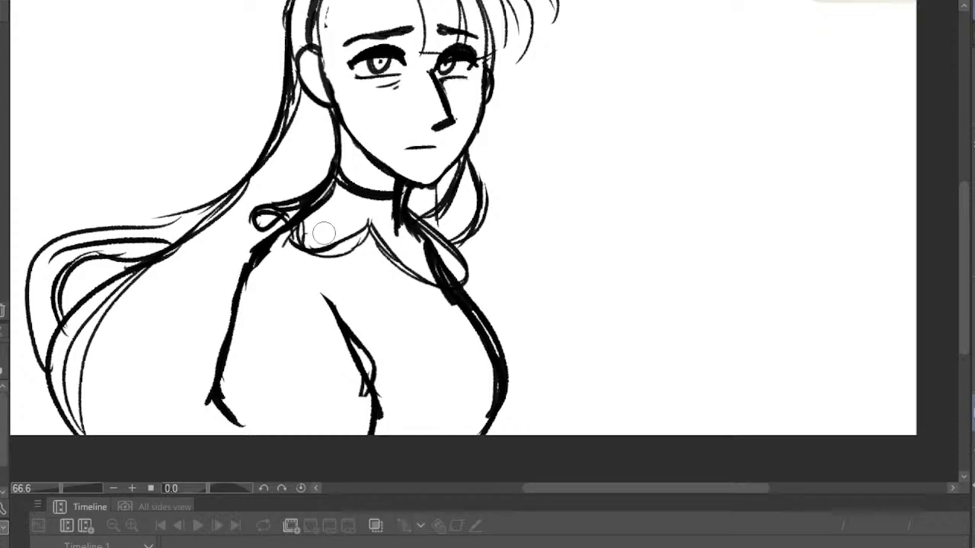
# Draw a curved shirt placket line from the collar to the canvas's bottom edge and add round buttons beside it
pyautogui.scroll(-2, 466, 201)
pyautogui.scroll(-5, 466, 201)
pyautogui.scroll(5, 443, 170)
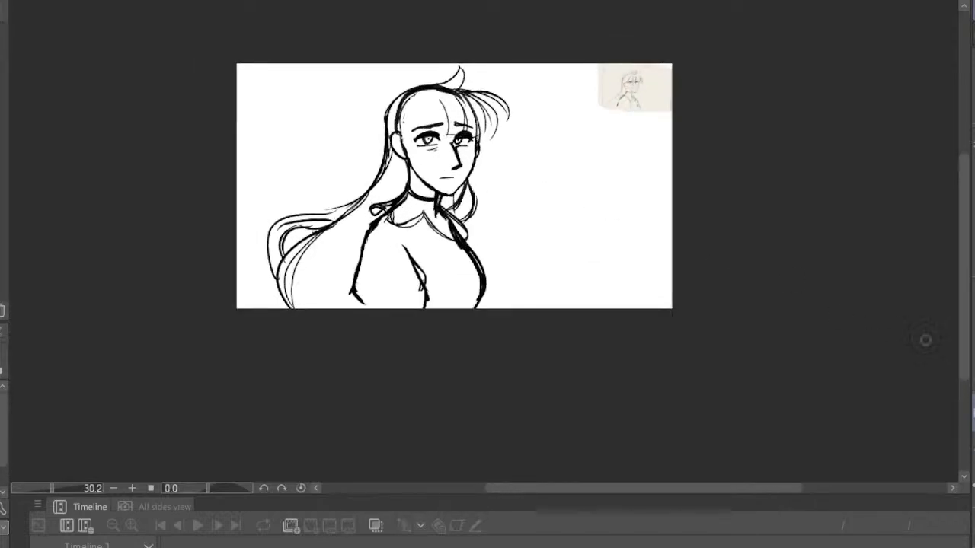
pyautogui.press('h')
pyautogui.scroll(5, 570, 198)
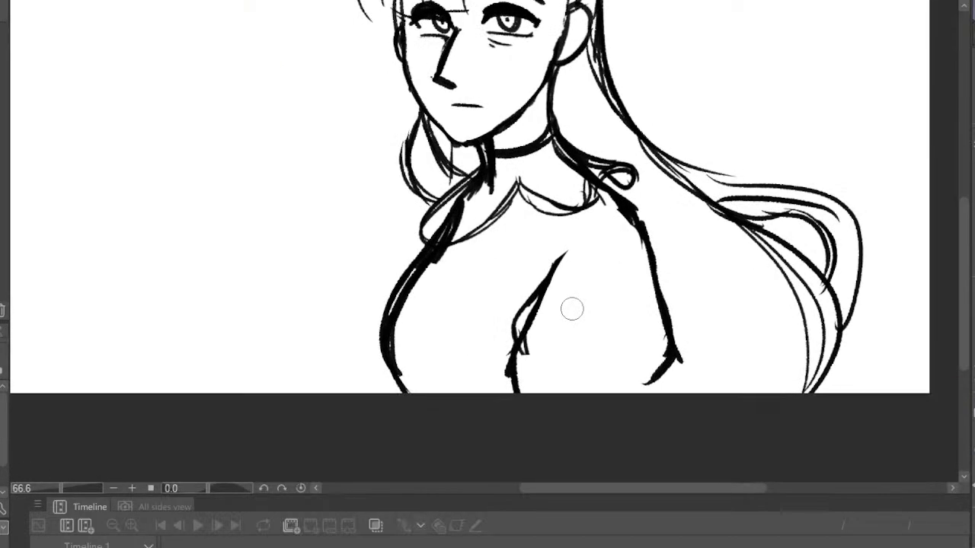
pyautogui.press('p')
pyautogui.moveTo(494, 217); pyautogui.dragTo(444, 303)
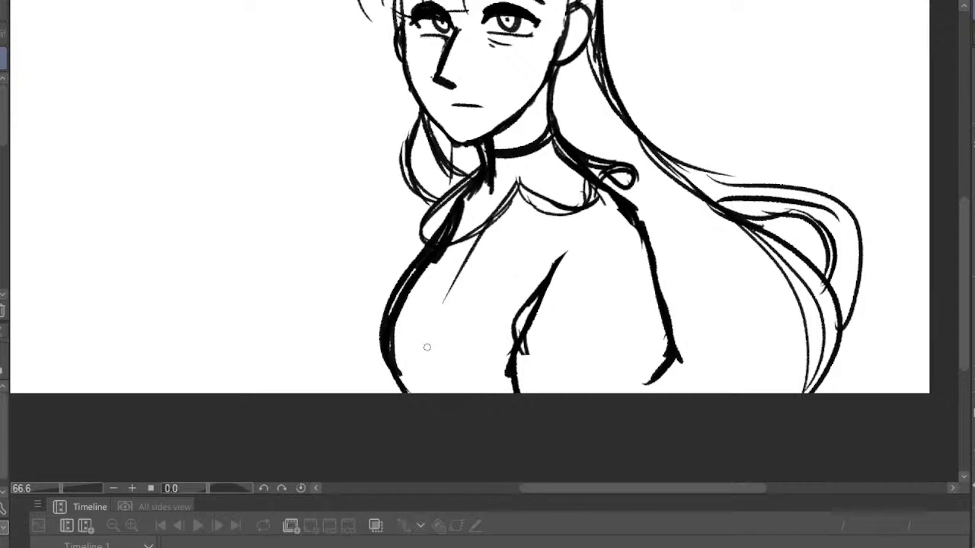
pyautogui.moveTo(469, 253); pyautogui.dragTo(426, 357)
pyautogui.moveTo(432, 312); pyautogui.dragTo(438, 393)
pyautogui.moveTo(430, 344); pyautogui.dragTo(440, 396)
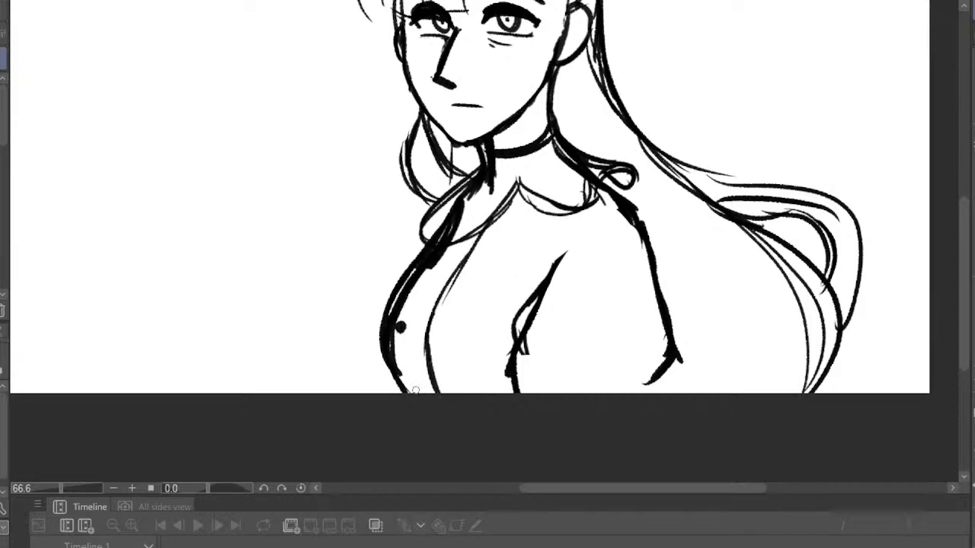
# Add a short curved seam line across the top of the sleeve at the shoulder
pyautogui.scroll(-2, 495, 312)
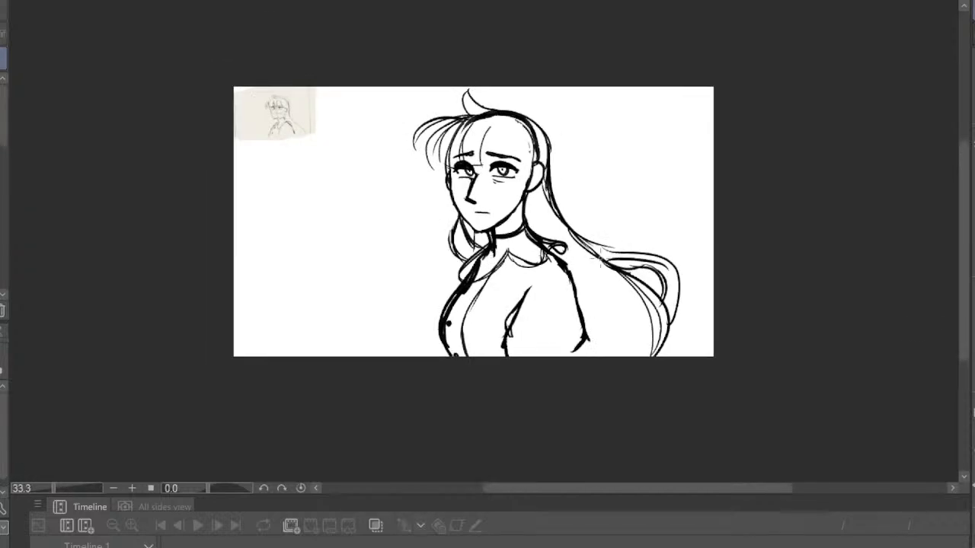
pyautogui.press('h')
pyautogui.scroll(3, 516, 247)
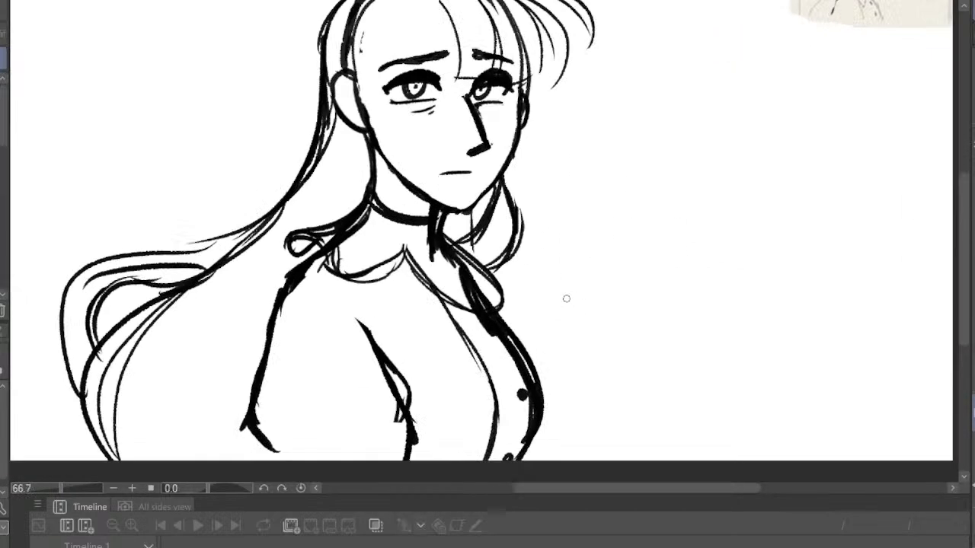
pyautogui.scroll(-3, 462, 248)
pyautogui.scroll(2, 444, 255)
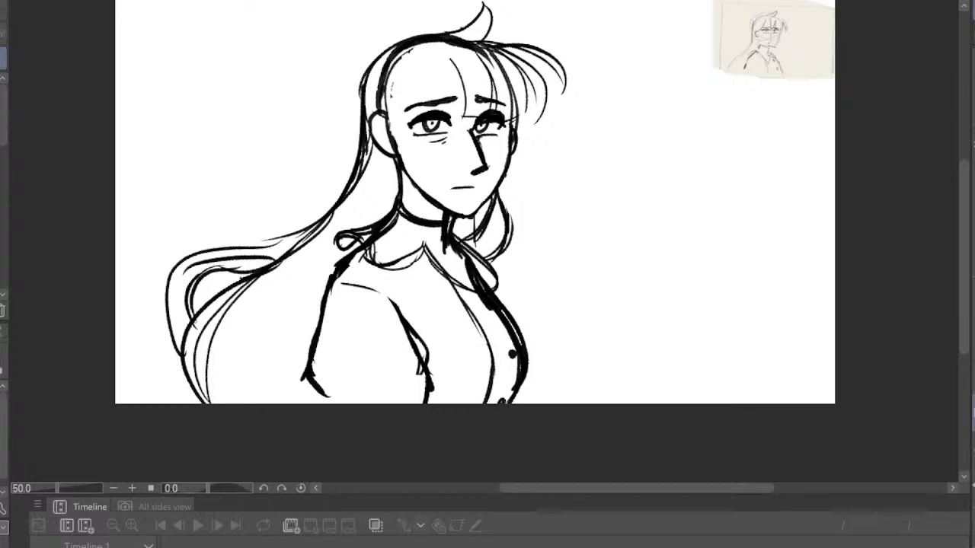
# Extend the arm's back contour straight down to the canvas's bottom edge and erase the hooked elbow line
pyautogui.press('h')
pyautogui.scroll(1, 677, 342)
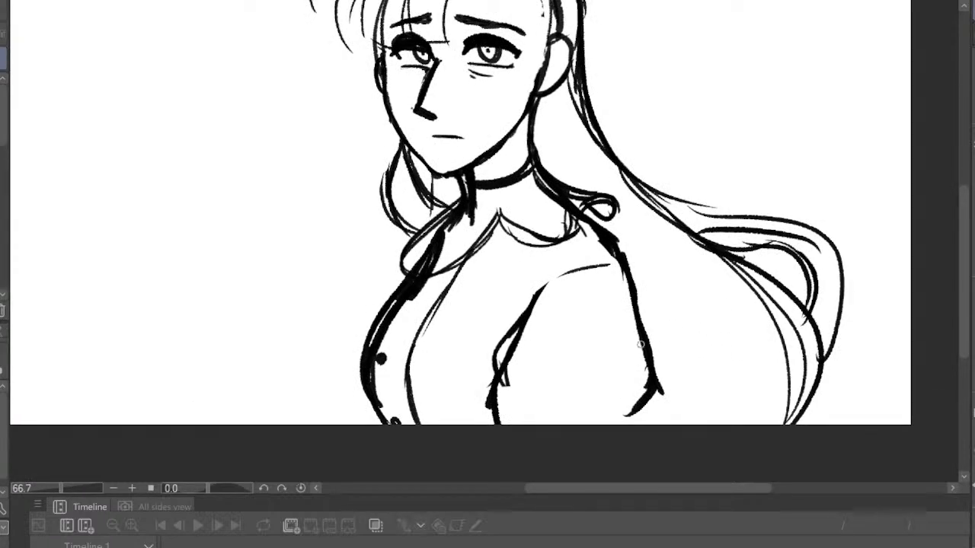
pyautogui.moveTo(641, 342)
pyautogui.mouseDown()
pyautogui.moveTo(662, 414)
pyautogui.moveTo(653, 435)
pyautogui.moveTo(631, 394)
pyautogui.moveTo(643, 409)
pyautogui.moveTo(636, 398)
pyautogui.moveTo(631, 424)
pyautogui.mouseUp()
pyautogui.press('e')
pyautogui.scroll(-3, 652, 371)
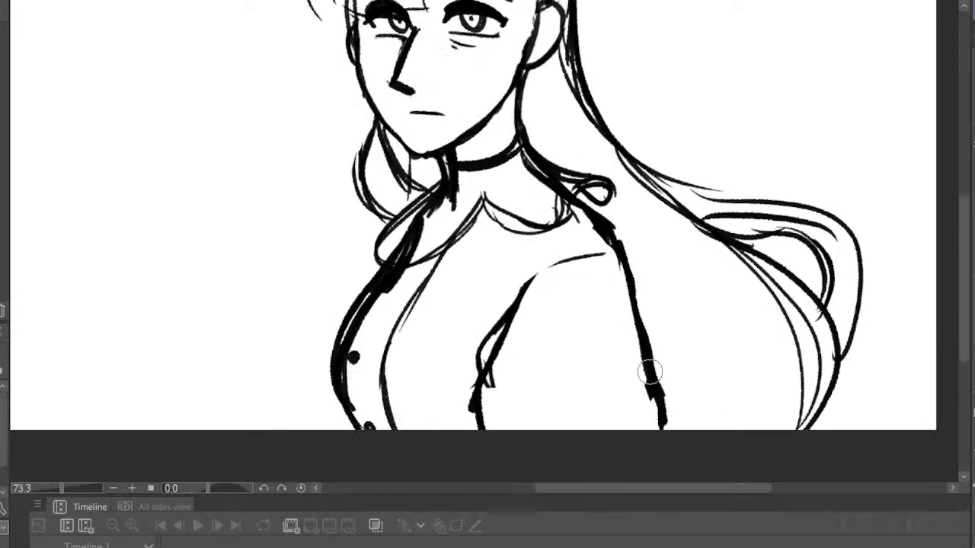
pyautogui.press('h')
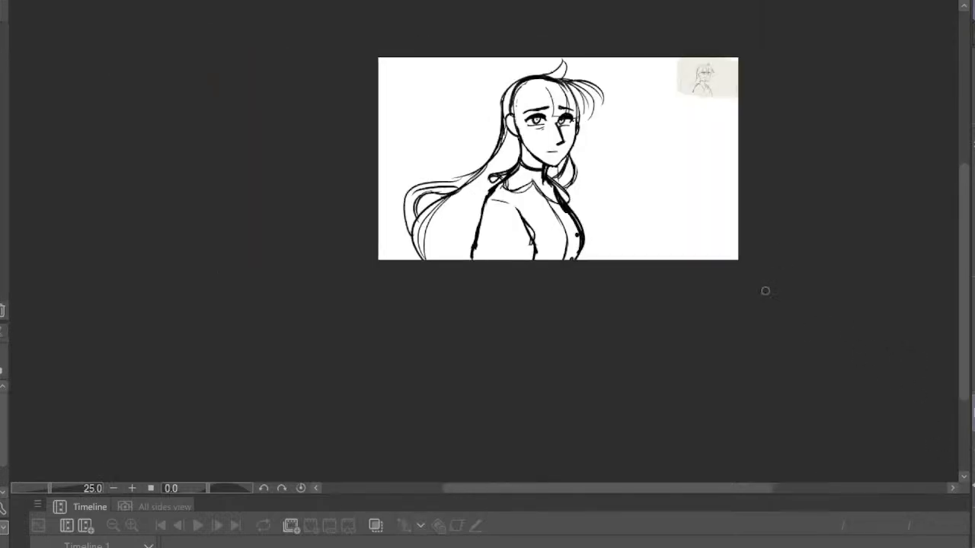
# Draw a curved sleeve hem at the arm's lower end and erase excess thickness along the arm's back contour
pyautogui.scroll(3, 602, 183)
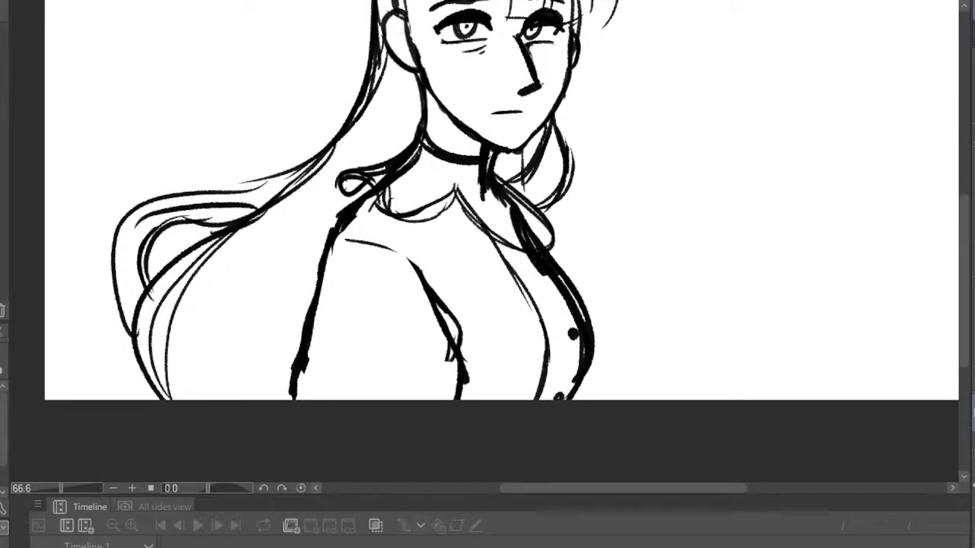
pyautogui.press('p')
pyautogui.moveTo(297, 378)
pyautogui.mouseDown()
pyautogui.moveTo(344, 379)
pyautogui.moveTo(359, 398)
pyautogui.mouseUp()
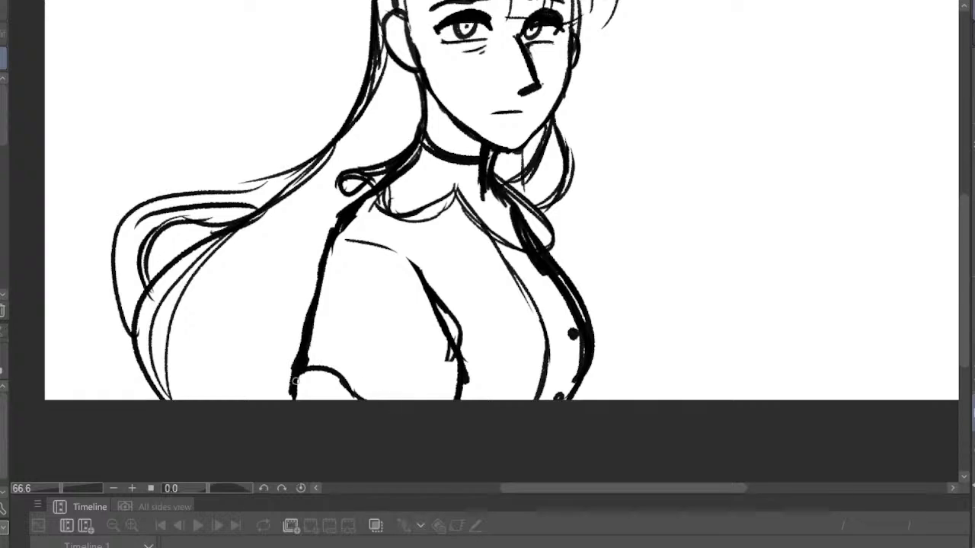
pyautogui.press('e')
pyautogui.moveTo(308, 375); pyautogui.dragTo(292, 402)
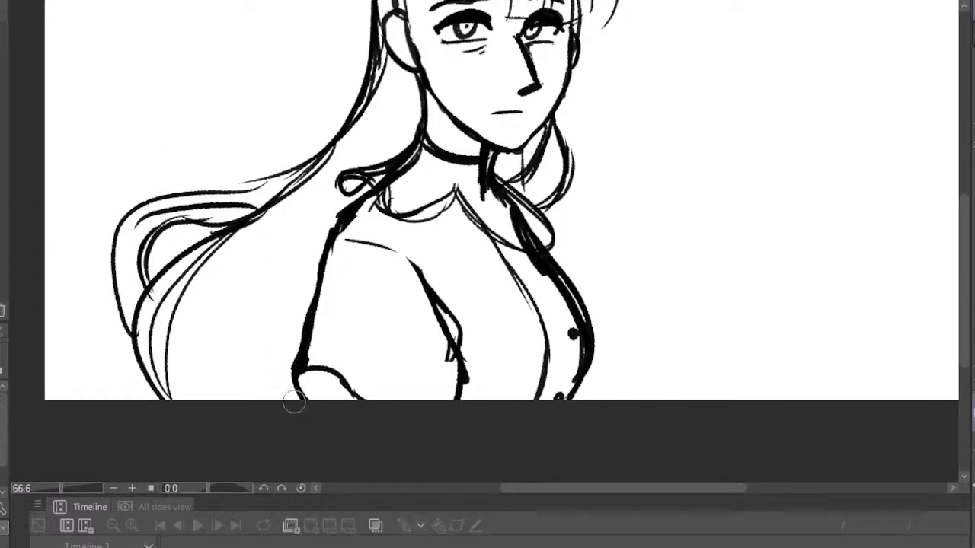
pyautogui.moveTo(291, 358)
pyautogui.mouseDown()
pyautogui.moveTo(308, 286)
pyautogui.moveTo(352, 196)
pyautogui.moveTo(392, 213)
pyautogui.mouseUp()
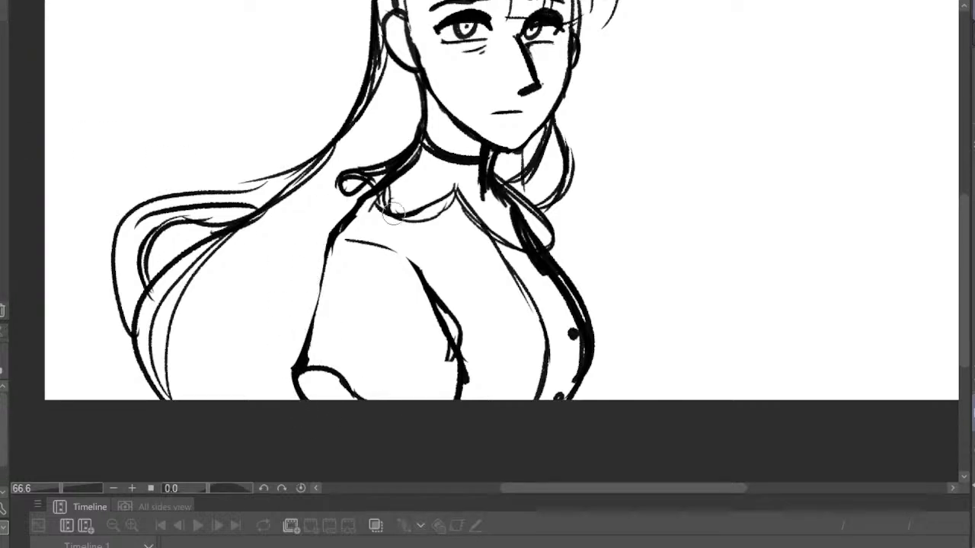
# Erase the extra inner lines at the front of the upper arm and redraw its contour curving down to the canvas's bottom edge
pyautogui.scroll(-5, 454, 221)
pyautogui.click(972, 457)
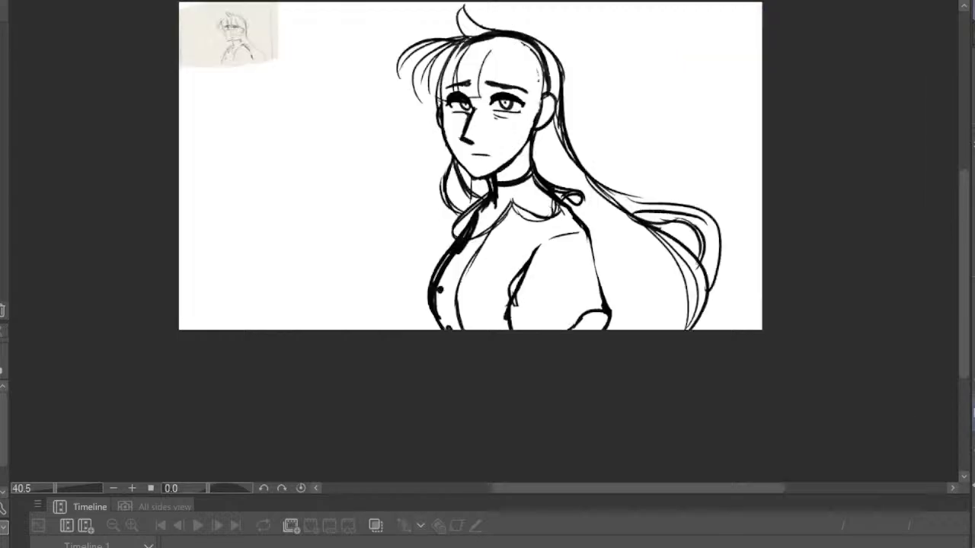
pyautogui.scroll(-4, 383, 260)
pyautogui.scroll(6, 382, 260)
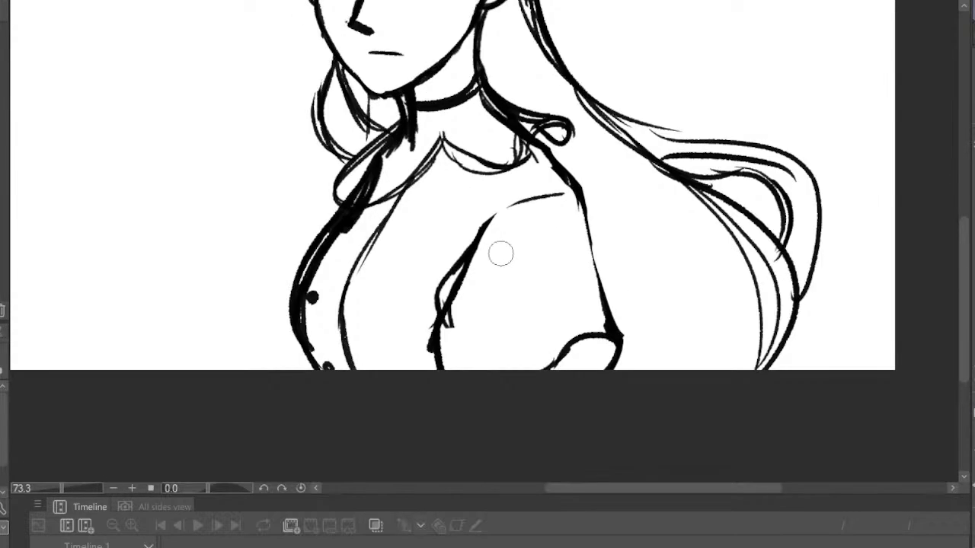
pyautogui.moveTo(491, 219)
pyautogui.mouseDown()
pyautogui.moveTo(461, 239)
pyautogui.moveTo(431, 339)
pyautogui.mouseUp()
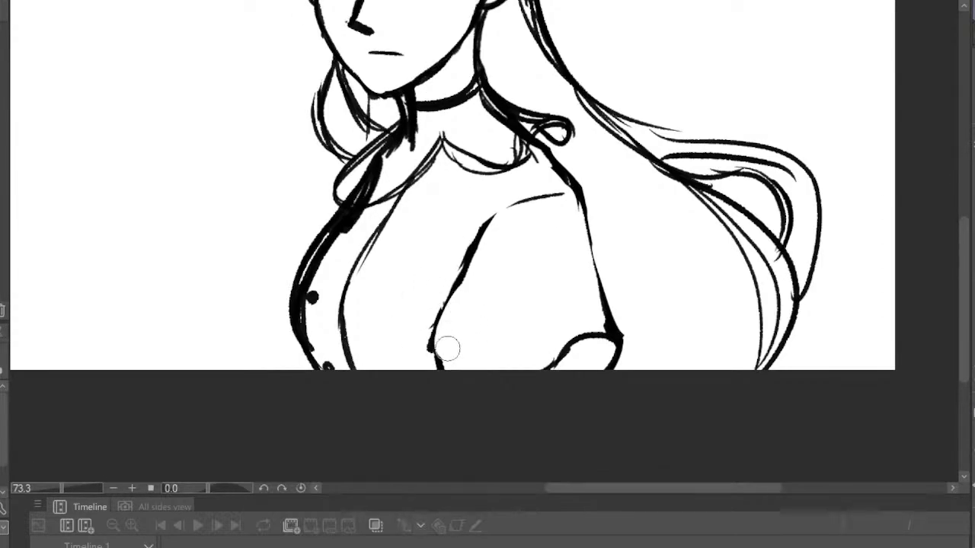
pyautogui.press('p')
pyautogui.moveTo(488, 223); pyautogui.dragTo(433, 330)
pyautogui.hotkey('ctrl', '-')
pyautogui.hotkey('ctrl', '-')
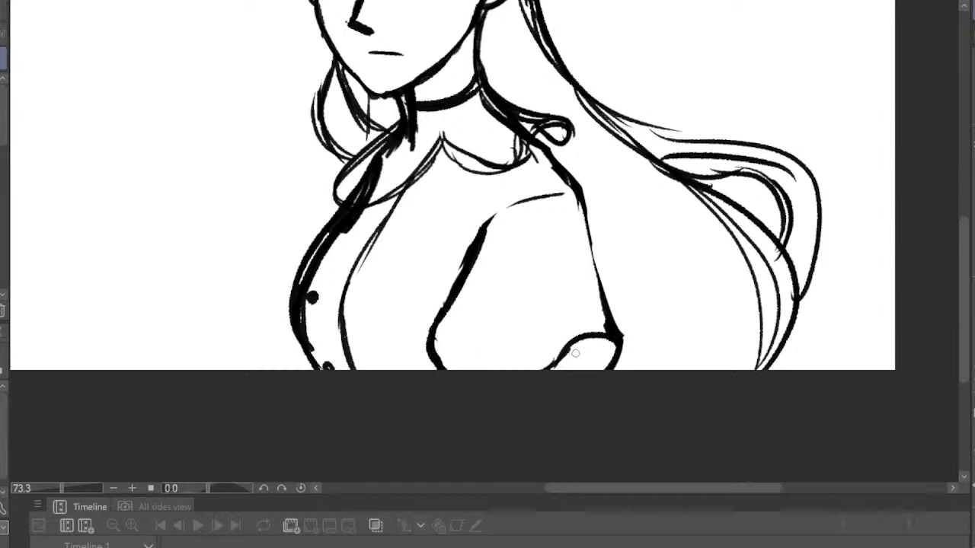
# Add a short crease stroke at the armpit and thicken the arm's back contour below the shoulder
pyautogui.press('h')
pyautogui.scroll(5, 451, 332)
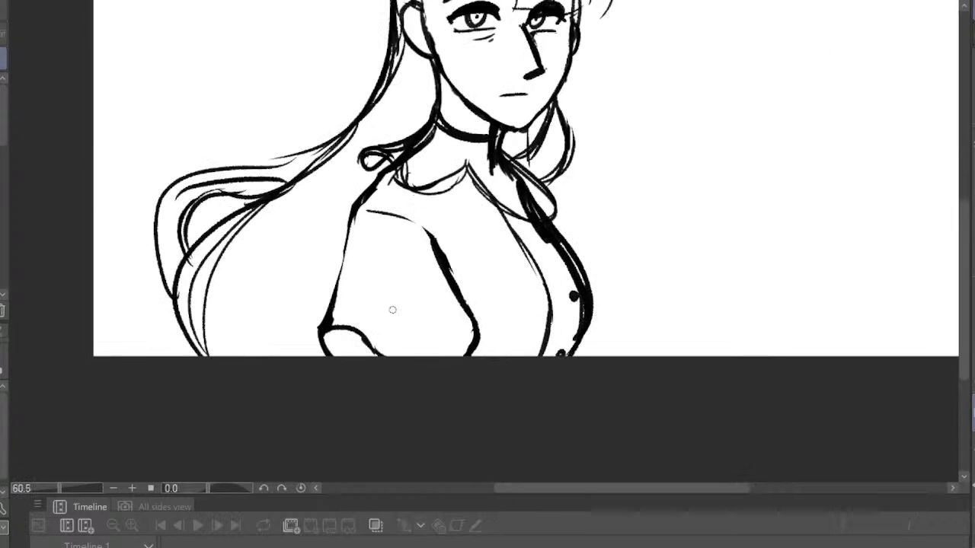
pyautogui.moveTo(463, 280); pyautogui.dragTo(440, 222)
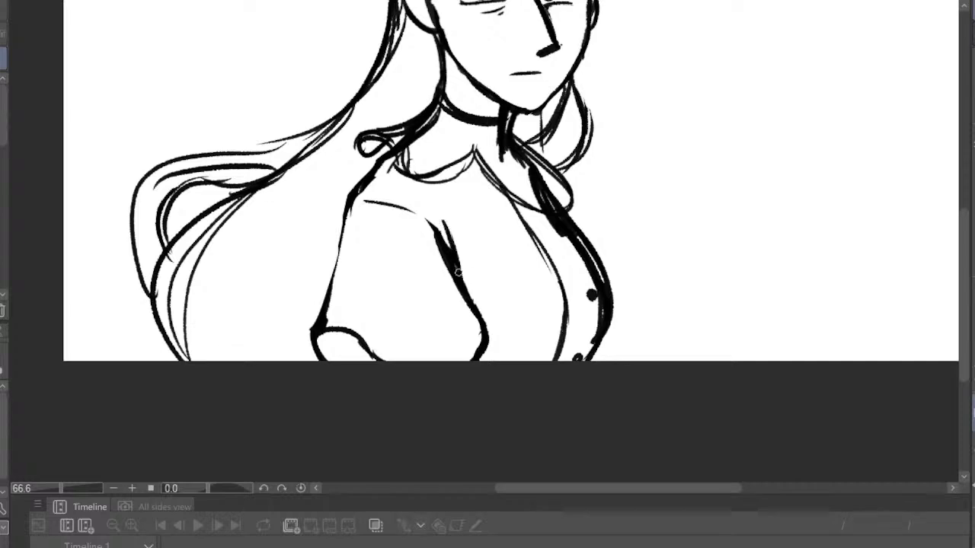
pyautogui.scroll(-7, 558, 229)
pyautogui.scroll(6, 542, 198)
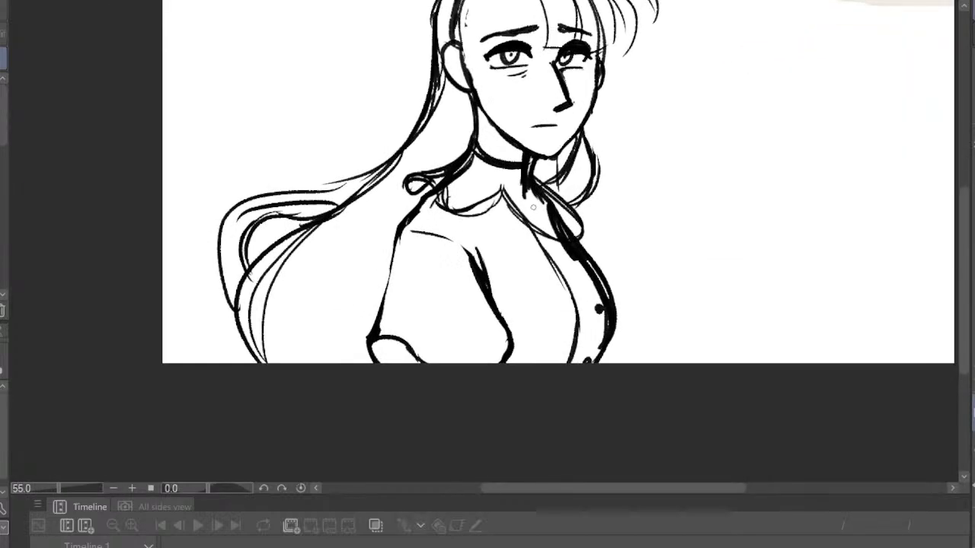
pyautogui.moveTo(386, 286); pyautogui.dragTo(392, 239)
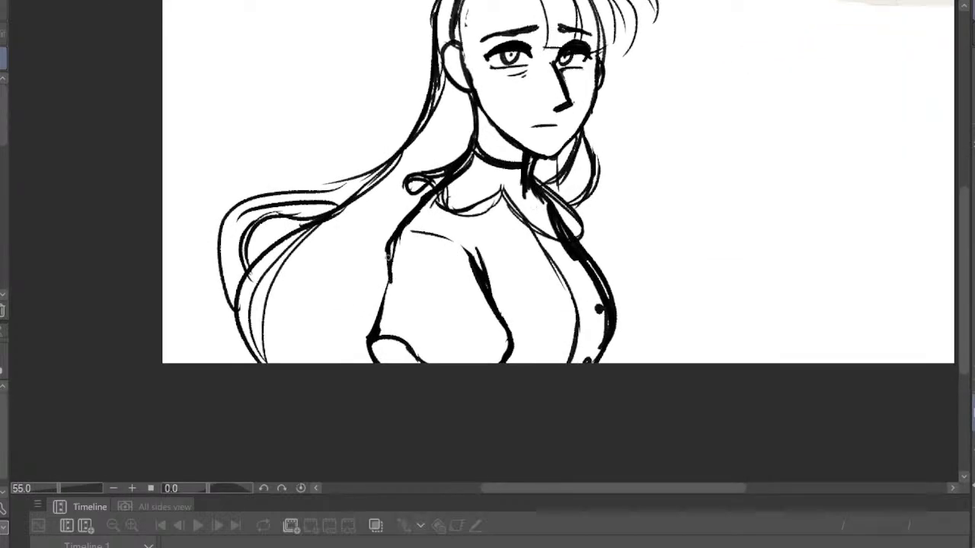
# Check the whole character's proportions in normal and mirrored view
pyautogui.scroll(-5, 564, 328)
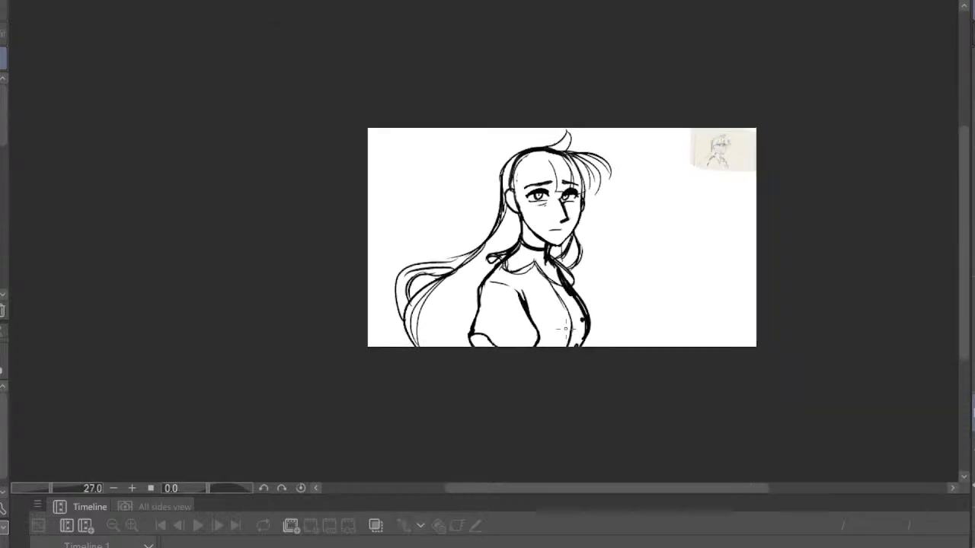
pyautogui.scroll(2, 564, 329)
pyautogui.press('h')
pyautogui.press('h')
pyautogui.press('h')
pyautogui.press('h')
pyautogui.press('h')
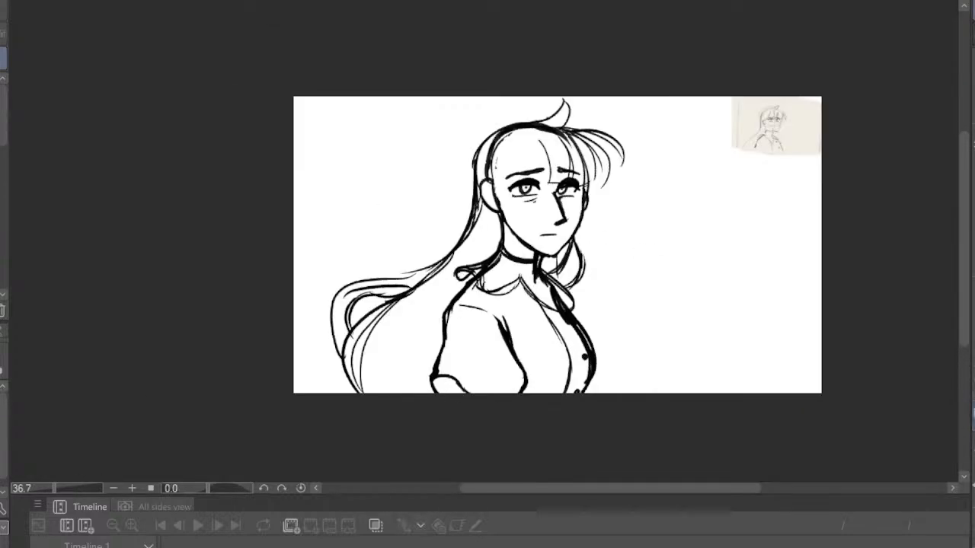
pyautogui.scroll(-2, 497, 181)
pyautogui.scroll(4, 564, 233)
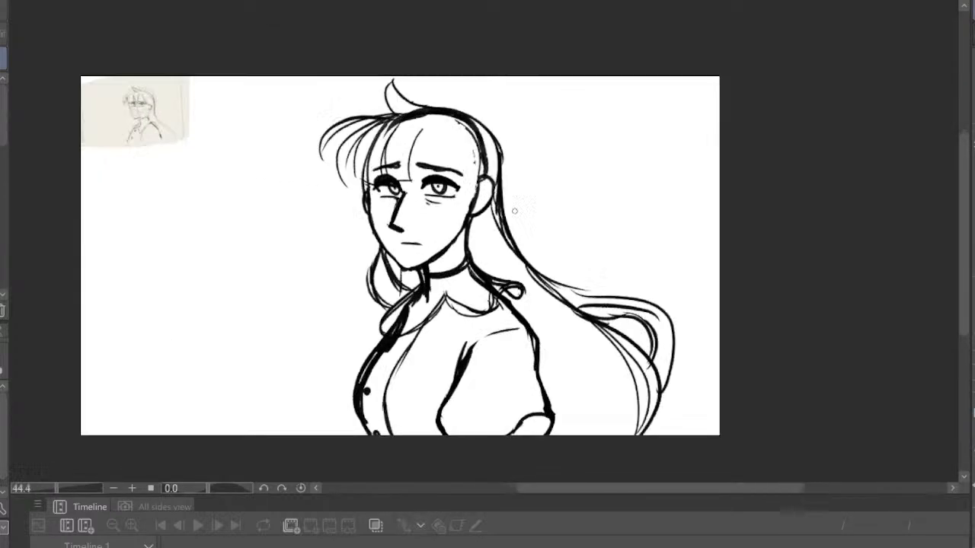
# Draw a thin hair strand from behind the ear to the shoulder and another curved strand behind the arm
pyautogui.moveTo(472, 212); pyautogui.dragTo(499, 293)
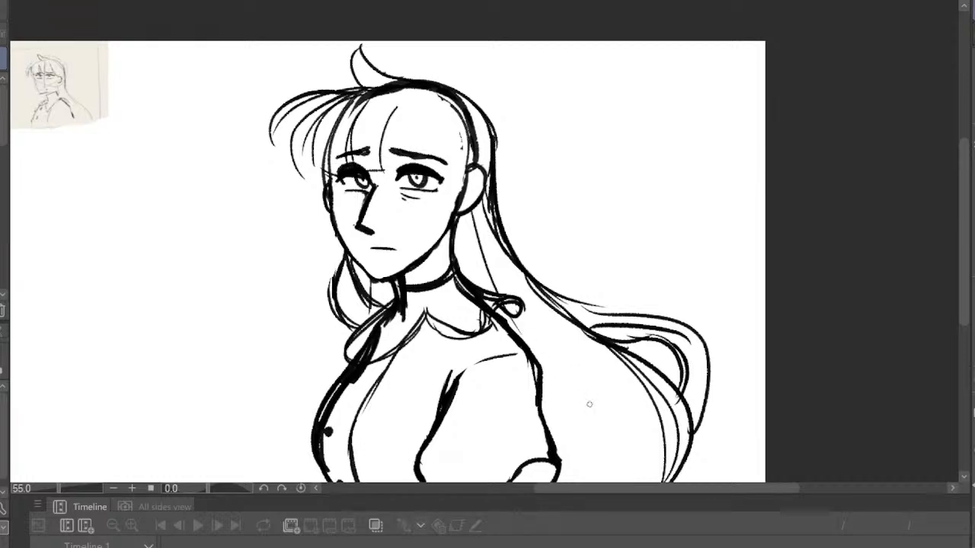
pyautogui.moveTo(567, 384); pyautogui.dragTo(615, 484)
pyautogui.click(966, 412)
pyautogui.scroll(-6, 692, 416)
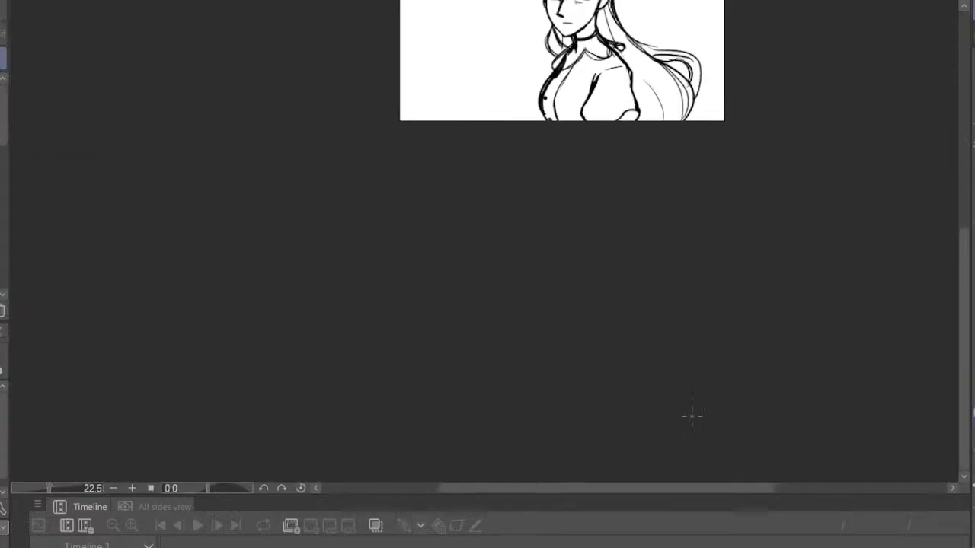
pyautogui.scroll(6, 680, 66)
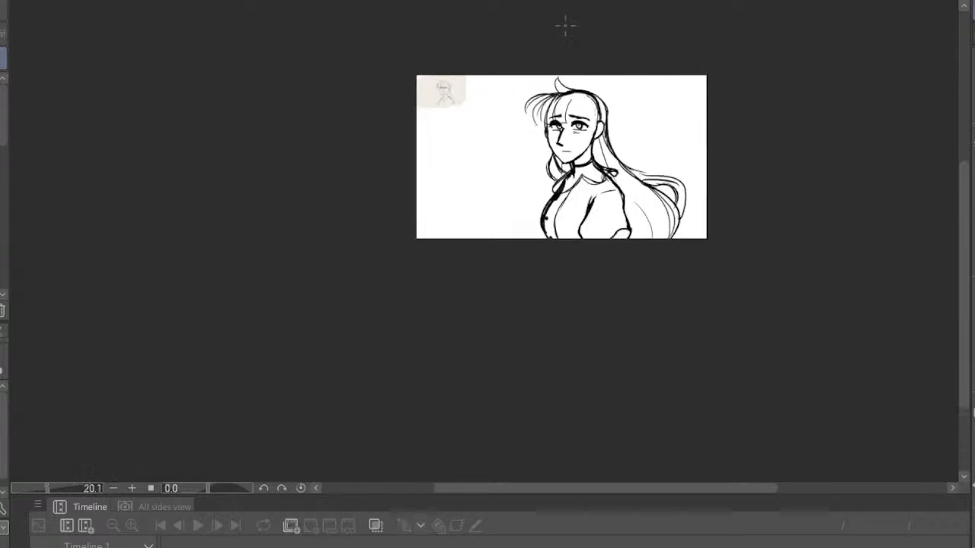
# Reinforce the outer hair line at the back of the head, then add a curved bang and a sidelock before the ear
pyautogui.press('h')
pyautogui.scroll(5, 450, 199)
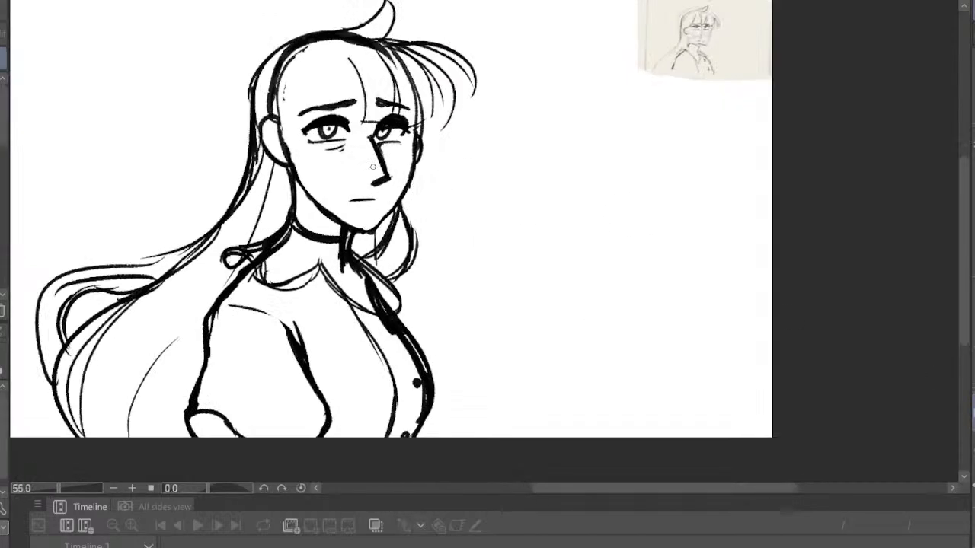
pyautogui.scroll(-2, 329, 230)
pyautogui.scroll(2, 329, 230)
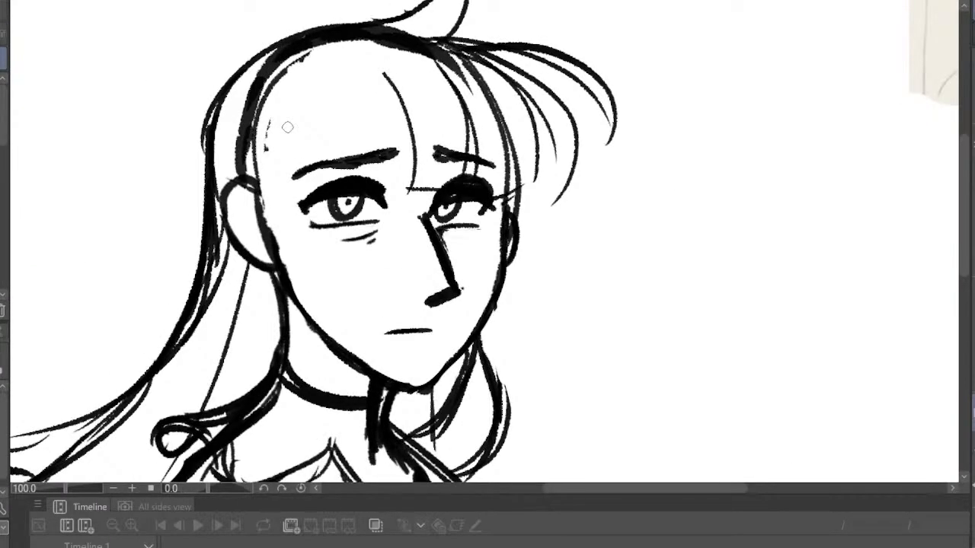
pyautogui.moveTo(270, 53)
pyautogui.mouseDown()
pyautogui.moveTo(212, 141)
pyautogui.moveTo(222, 209)
pyautogui.mouseUp()
pyautogui.moveTo(378, 72)
pyautogui.mouseDown()
pyautogui.moveTo(364, 97)
pyautogui.moveTo(265, 169)
pyautogui.moveTo(365, 98)
pyautogui.mouseUp()
pyautogui.moveTo(273, 192)
pyautogui.mouseDown()
pyautogui.moveTo(291, 260)
pyautogui.moveTo(274, 182)
pyautogui.mouseUp()
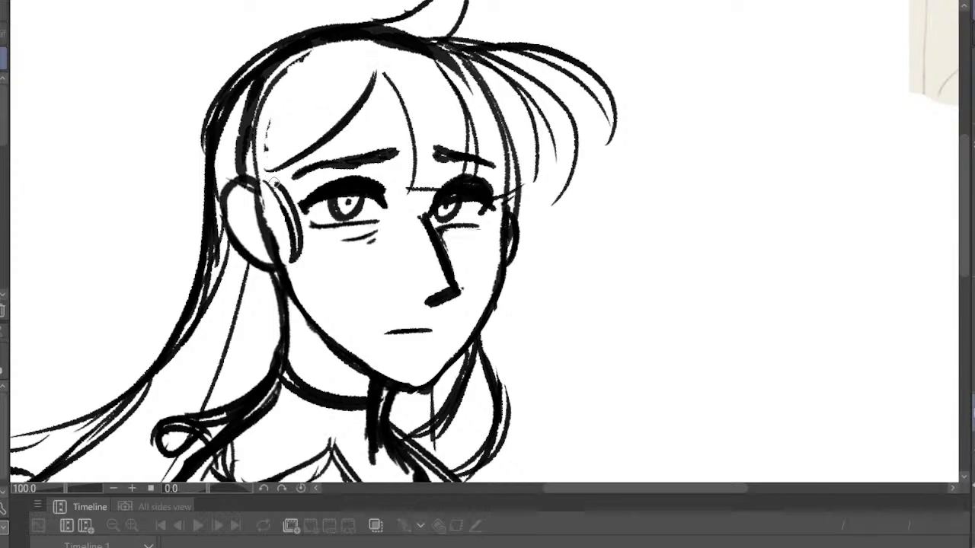
# Examine the face and the new hair strands in rotated and mirrored views at different zoom levels
pyautogui.press('-')
pyautogui.scroll(-8, 455, 37)
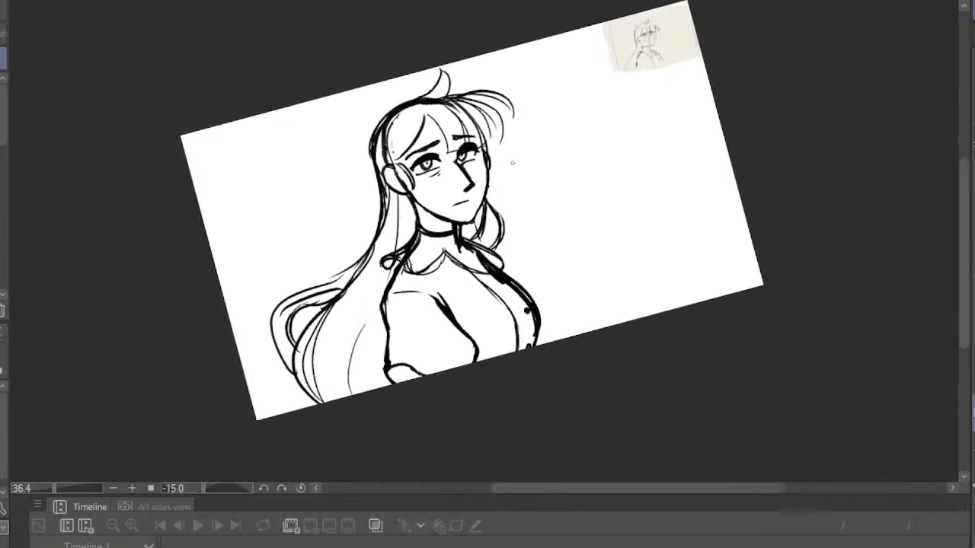
pyautogui.scroll(1, 512, 159)
pyautogui.press('^')
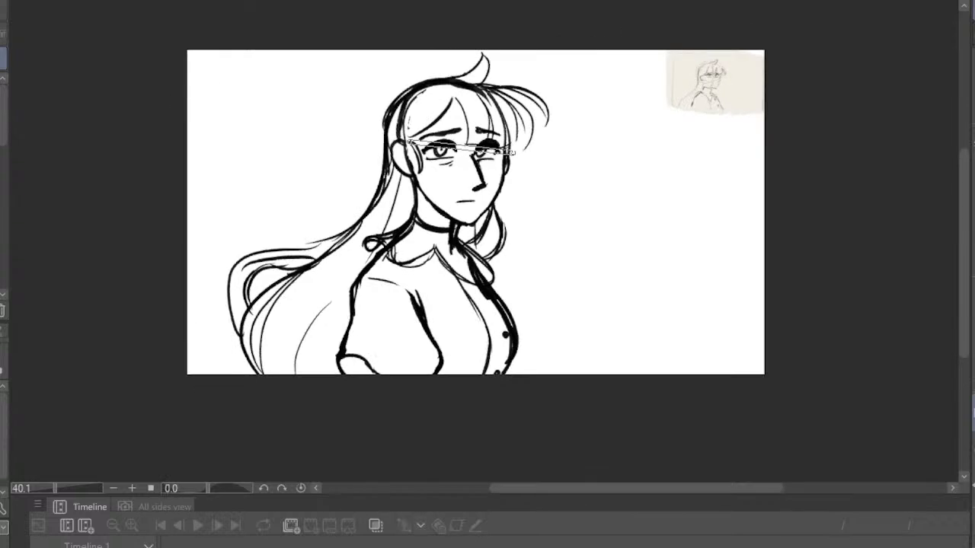
pyautogui.click(972, 412)
pyautogui.scroll(-4, 637, 300)
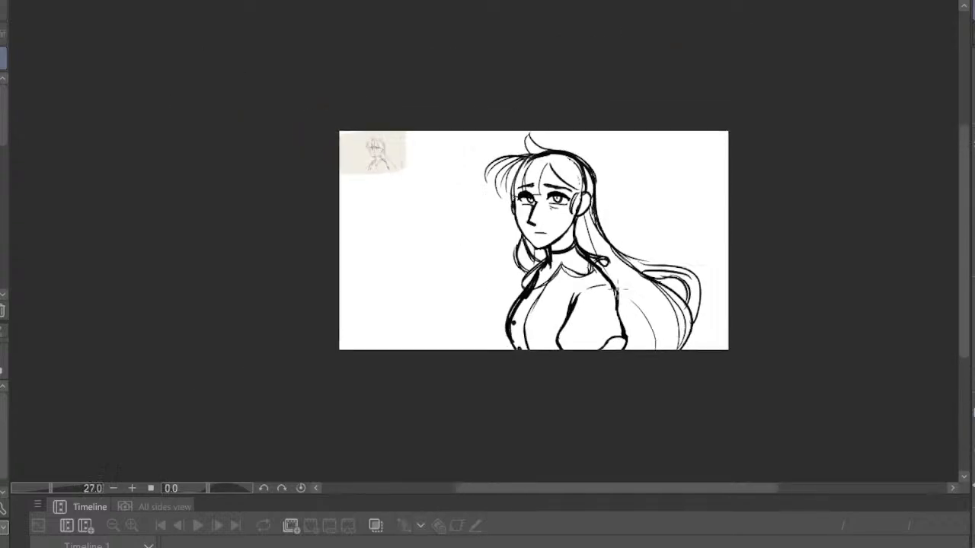
pyautogui.scroll(10, 657, 110)
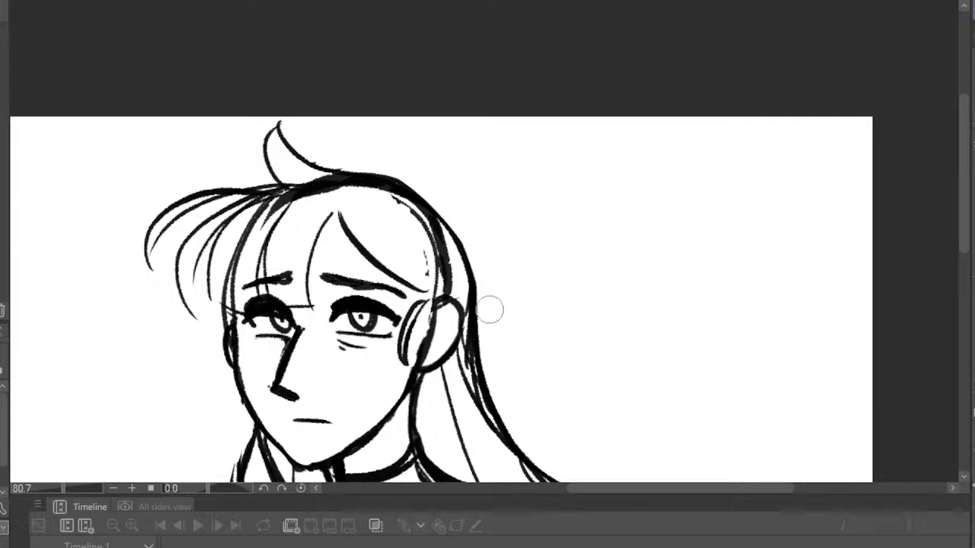
pyautogui.scroll(-4, 556, 233)
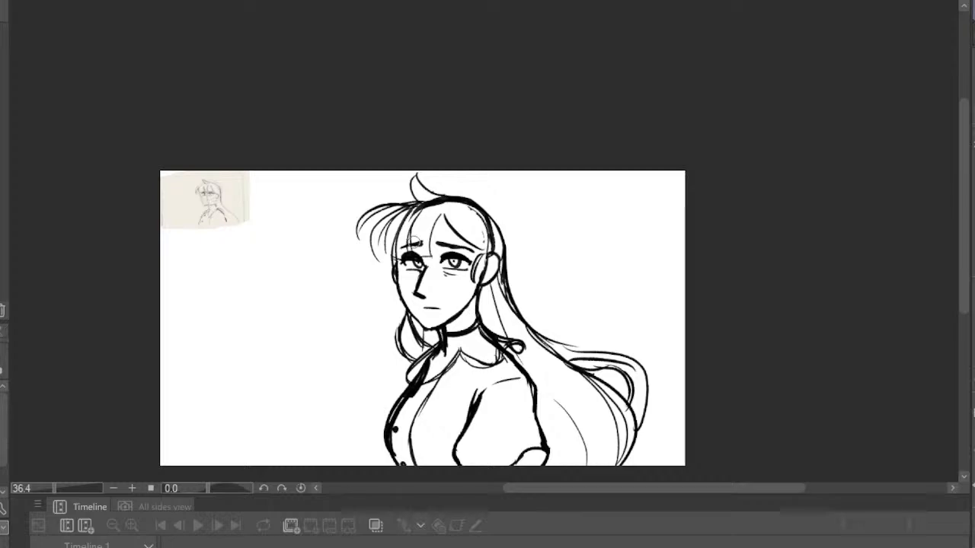
pyautogui.scroll(3, 438, 208)
pyautogui.scroll(-4, 504, 208)
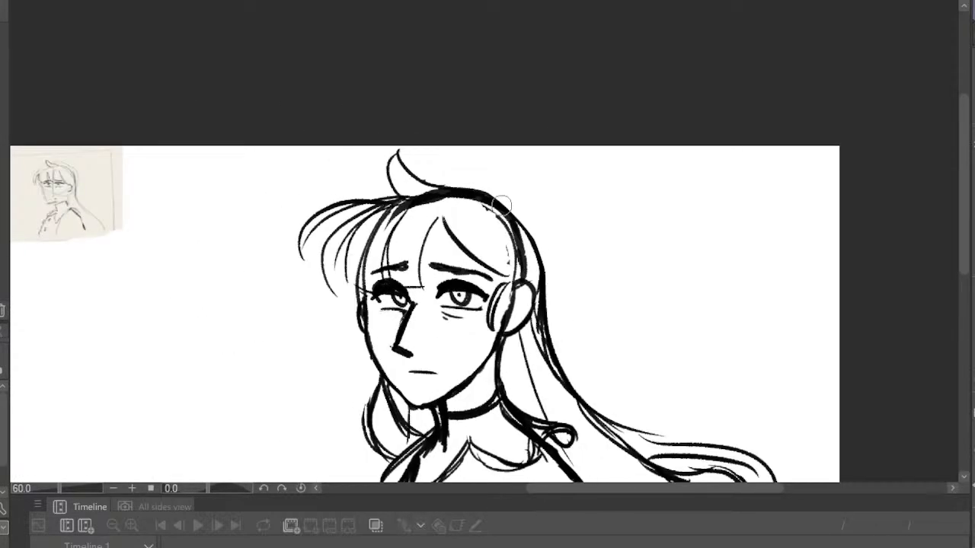
pyautogui.scroll(1, 408, 263)
pyautogui.scroll(-2, 360, 132)
pyautogui.scroll(-1, 624, 169)
pyautogui.scroll(2, 521, 164)
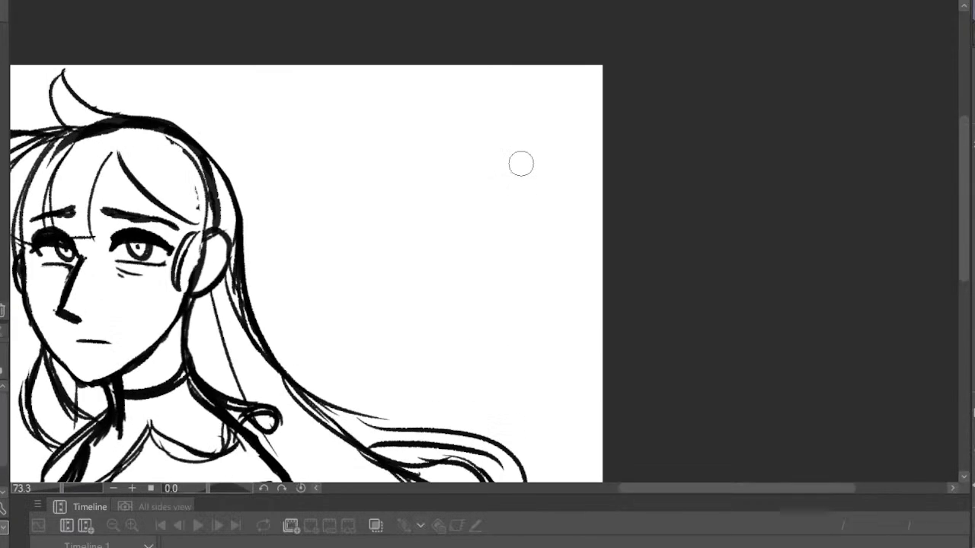
# Sketch the round head and both bent arms of a small running stick figure in the empty space beside the character's head
pyautogui.moveTo(402, 143)
pyautogui.mouseDown()
pyautogui.moveTo(335, 152)
pyautogui.moveTo(309, 105)
pyautogui.moveTo(324, 105)
pyautogui.moveTo(344, 136)
pyautogui.mouseUp()
pyautogui.moveTo(313, 79); pyautogui.dragTo(312, 92)
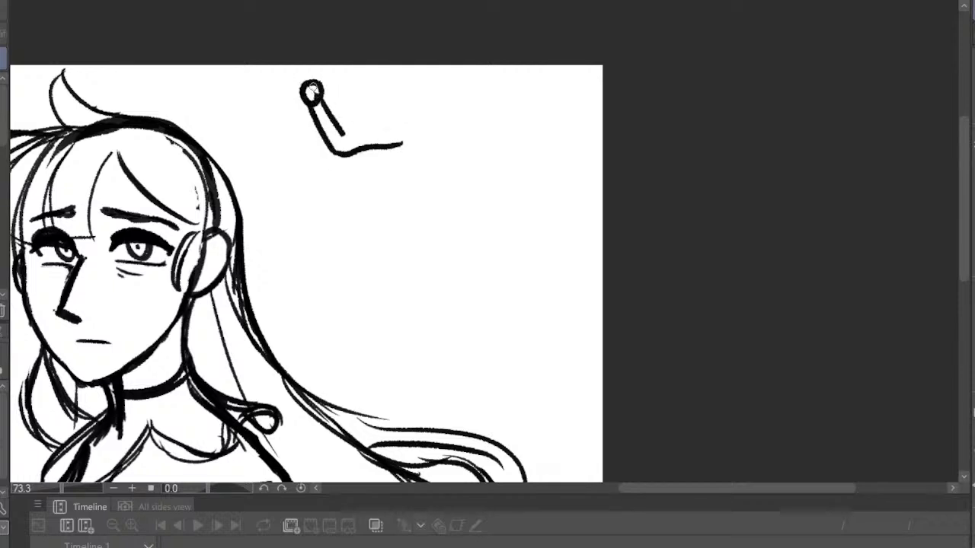
pyautogui.moveTo(344, 134); pyautogui.dragTo(400, 130)
pyautogui.moveTo(385, 83); pyautogui.dragTo(386, 84)
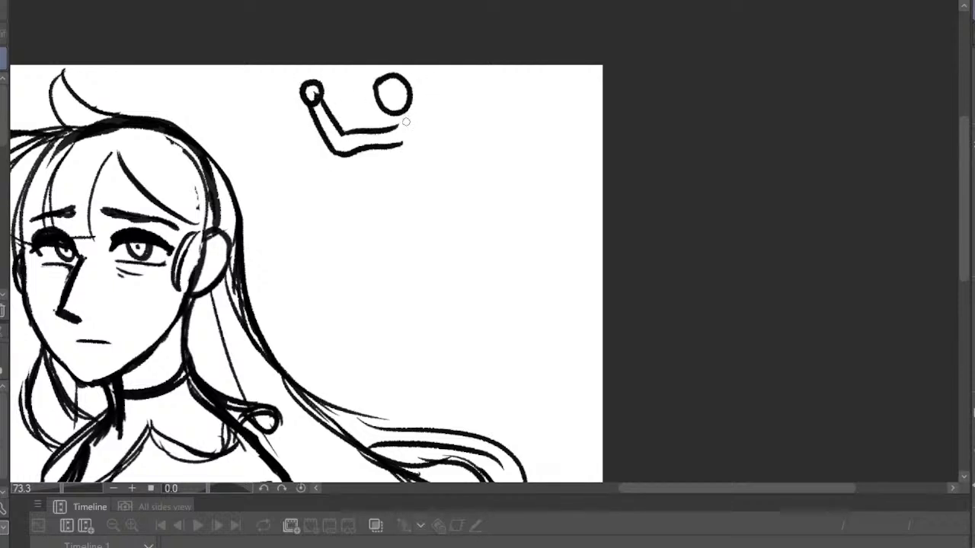
pyautogui.moveTo(406, 120)
pyautogui.mouseDown()
pyautogui.moveTo(461, 80)
pyautogui.moveTo(477, 85)
pyautogui.moveTo(507, 136)
pyautogui.moveTo(466, 108)
pyautogui.moveTo(503, 144)
pyautogui.mouseUp()
# Add the slanted torso, a bent leg with a foot and a long straight leg to the small running figure
pyautogui.moveTo(403, 146); pyautogui.dragTo(438, 197)
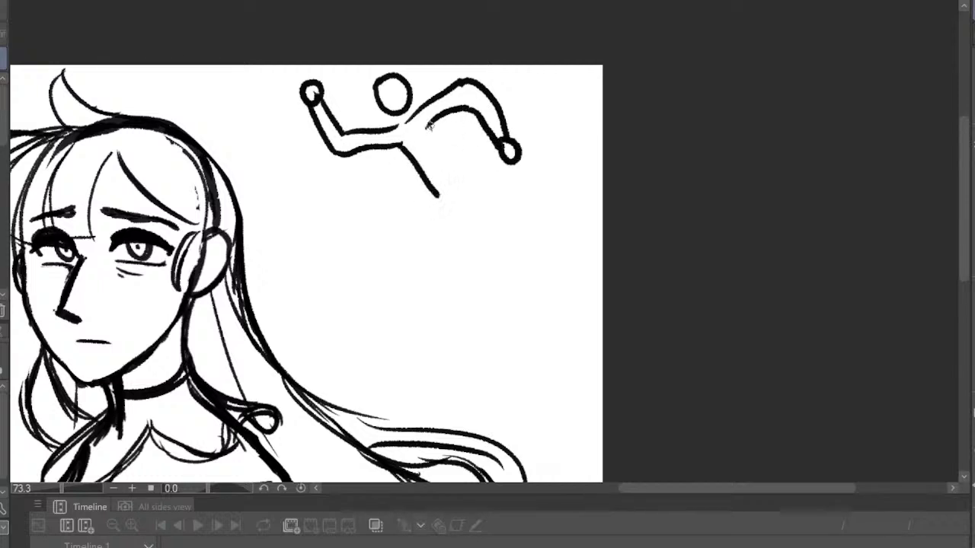
pyautogui.moveTo(431, 126)
pyautogui.mouseDown()
pyautogui.moveTo(472, 202)
pyautogui.moveTo(535, 163)
pyautogui.moveTo(548, 255)
pyautogui.mouseUp()
pyautogui.moveTo(481, 220)
pyautogui.mouseDown()
pyautogui.moveTo(521, 194)
pyautogui.moveTo(545, 284)
pyautogui.moveTo(577, 246)
pyautogui.moveTo(552, 265)
pyautogui.mouseUp()
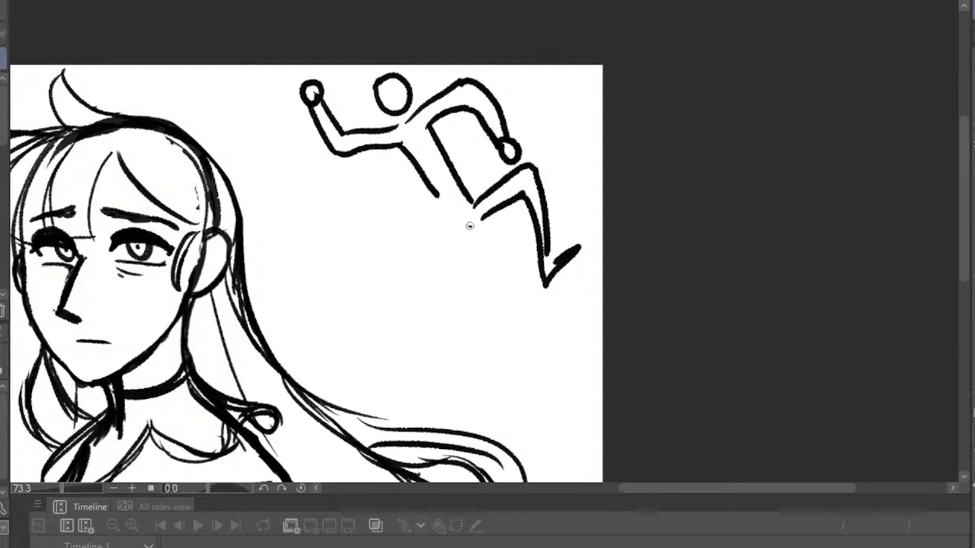
pyautogui.moveTo(469, 226); pyautogui.dragTo(524, 327)
pyautogui.moveTo(449, 226)
pyautogui.mouseDown()
pyautogui.moveTo(585, 446)
pyautogui.moveTo(515, 304)
pyautogui.mouseUp()
# Undo all strokes of the small running stick figure beside the character's head
pyautogui.scroll(-8, 526, 105)
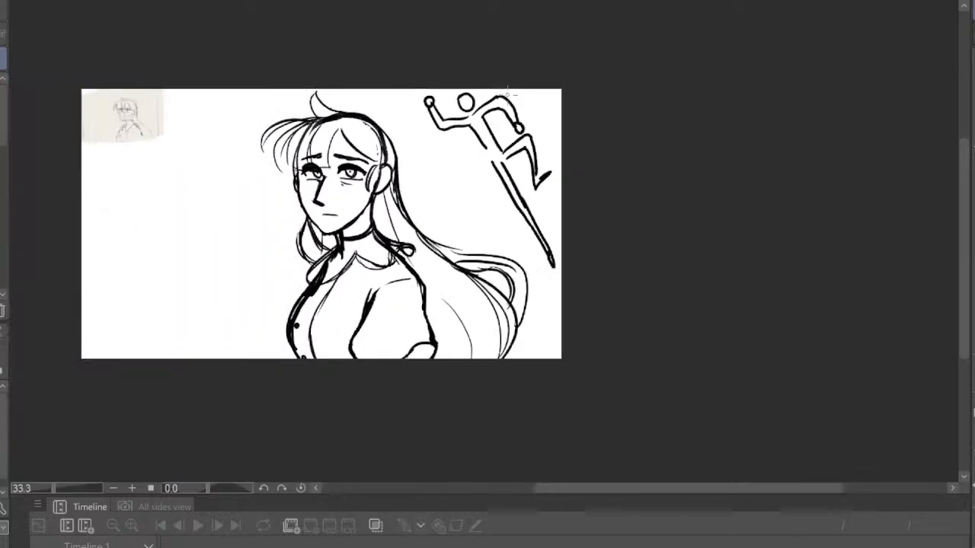
pyautogui.scroll(-1, 500, 109)
pyautogui.scroll(3, 428, 111)
pyautogui.scroll(2, 428, 111)
pyautogui.scroll(-3, 419, 114)
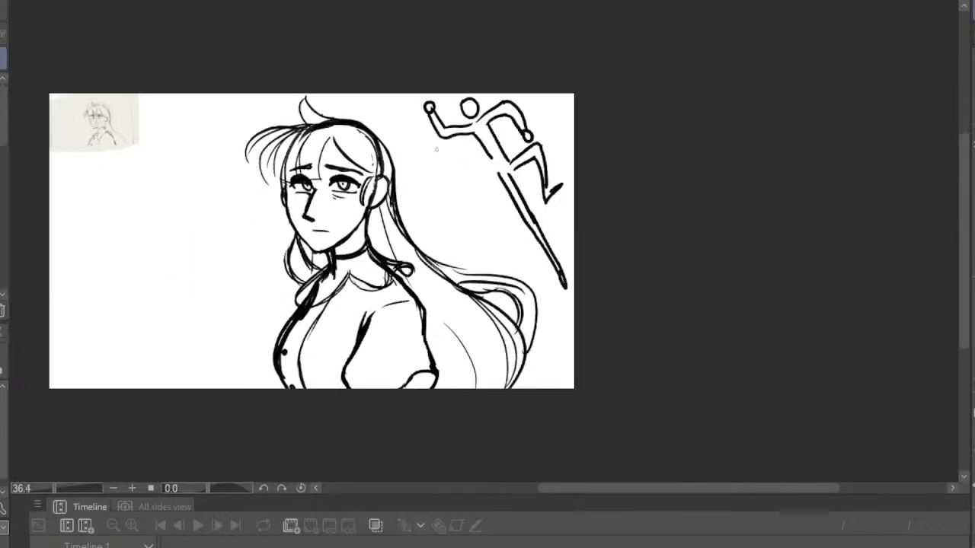
pyautogui.scroll(3, 412, 116)
pyautogui.hotkey('ctrl', 'z')
pyautogui.hotkey('ctrl', 'z')
pyautogui.hotkey('ctrl', 'z')
pyautogui.hotkey('ctrl', 'z')
pyautogui.hotkey('ctrl', 'z')
pyautogui.hotkey('ctrl', 'z')
pyautogui.hotkey('ctrl', 'z')
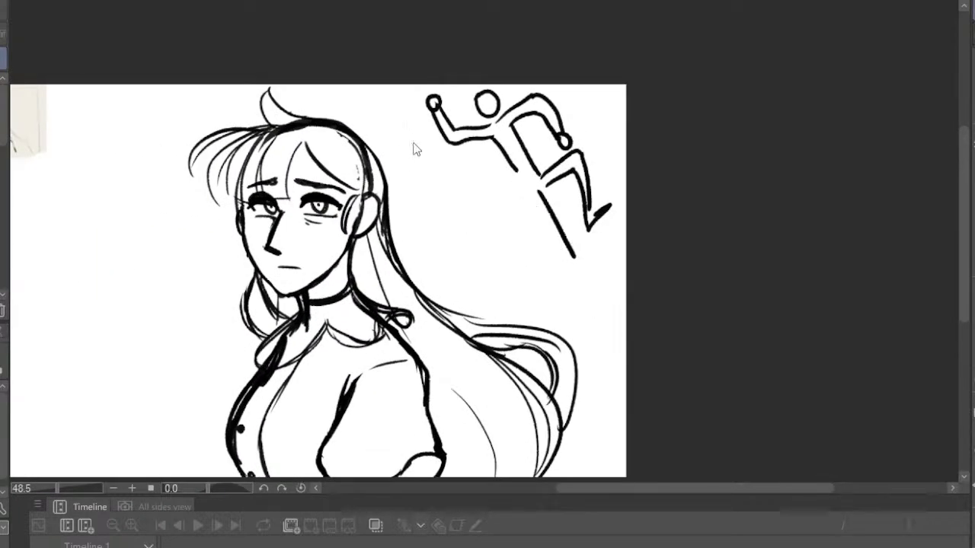
pyautogui.hotkey('ctrl', 'z')
pyautogui.hotkey('ctrl', 'z')
pyautogui.hotkey('ctrl', 'z')
pyautogui.hotkey('ctrl', 'z')
pyautogui.hotkey('ctrl', 'z')
pyautogui.hotkey('ctrl', 'z')
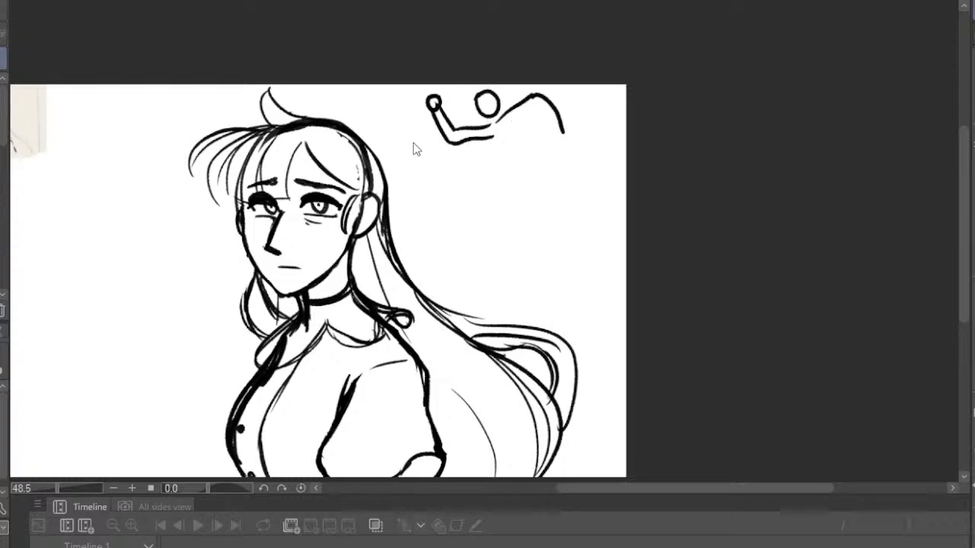
pyautogui.hotkey('ctrl', 'z')
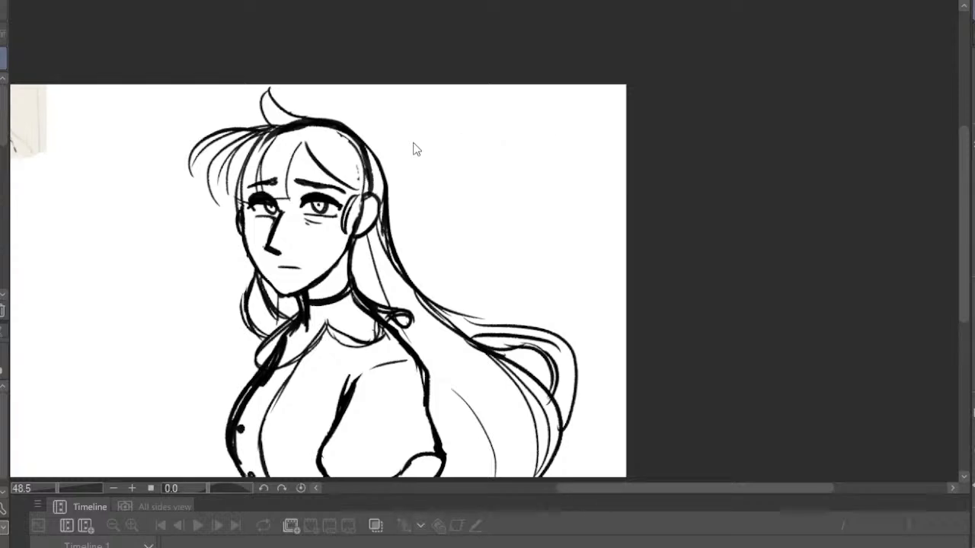
# Transform the character drawing, enlarging it slightly and shifting it down so its head stays within the canvas
pyautogui.scroll(-8, 418, 150)
pyautogui.scroll(8, 268, 128)
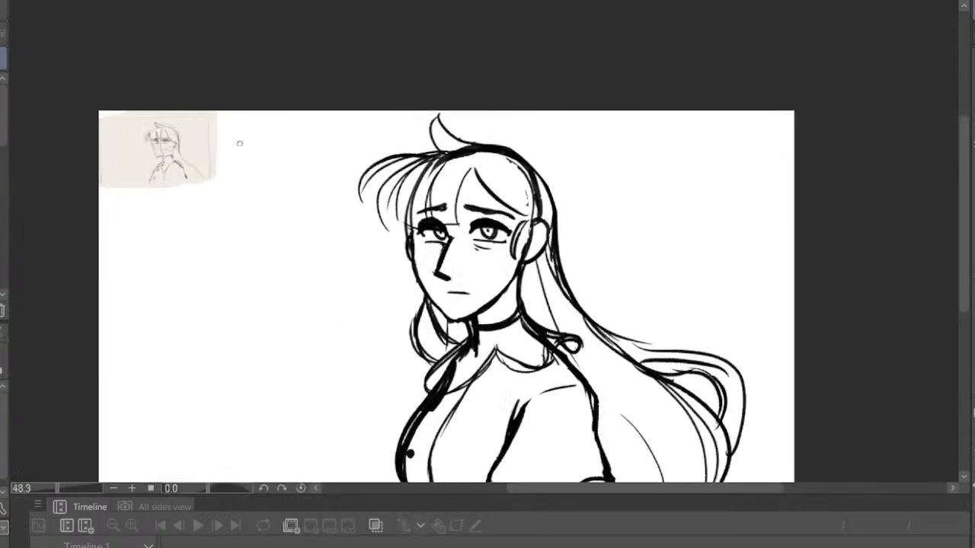
pyautogui.hotkey('ctrl', 't')
pyautogui.scroll(-2, 447, 102)
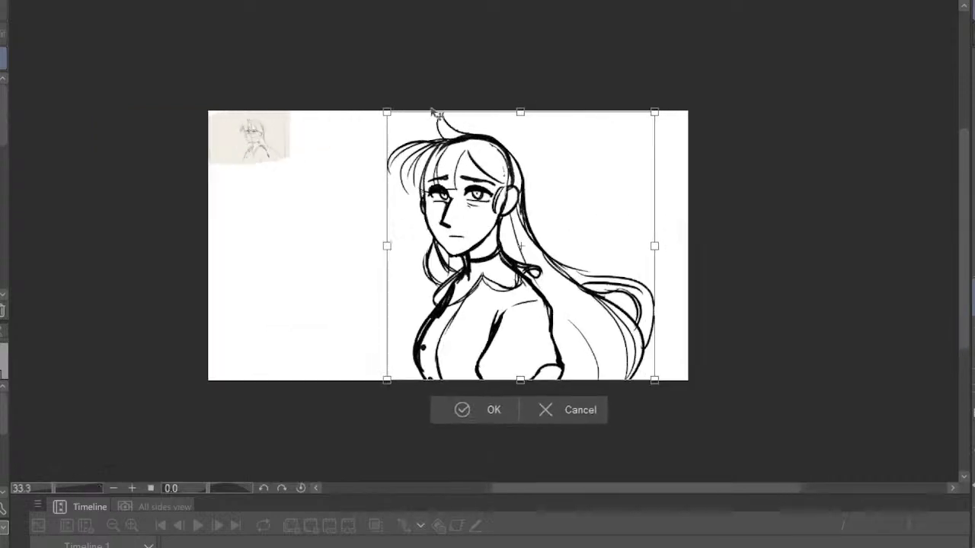
pyautogui.moveTo(388, 106); pyautogui.dragTo(376, 94)
pyautogui.moveTo(452, 160); pyautogui.dragTo(460, 177)
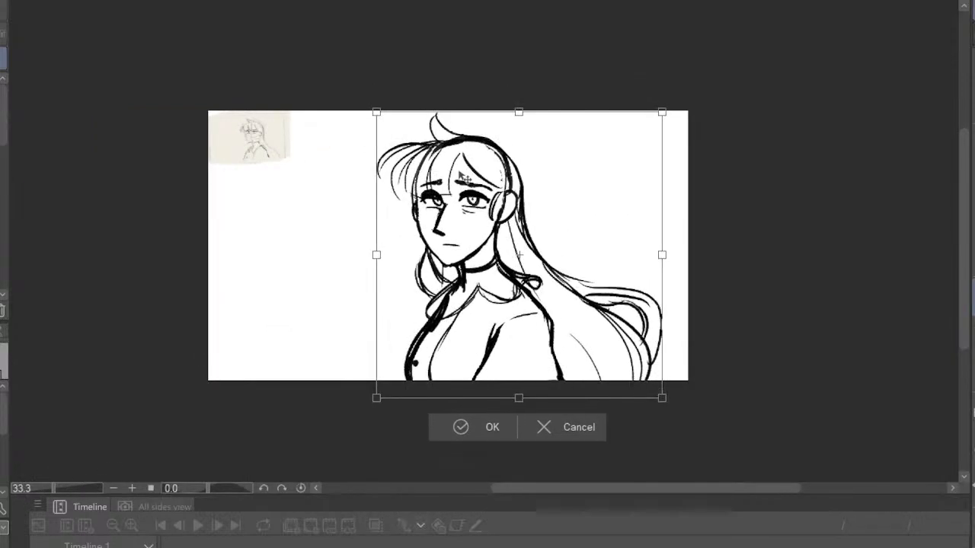
pyautogui.scroll(-3, 462, 177)
pyautogui.scroll(3, 469, 178)
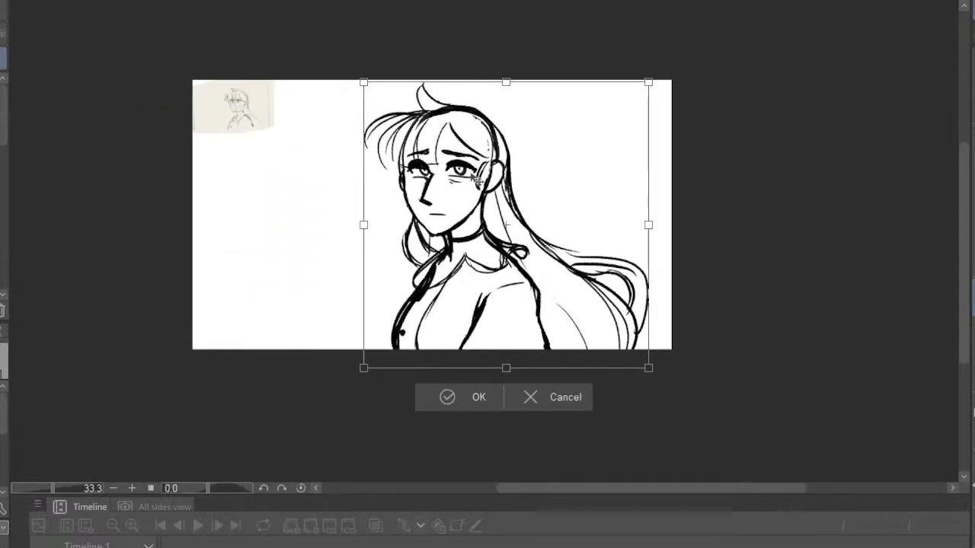
pyautogui.click(474, 393)
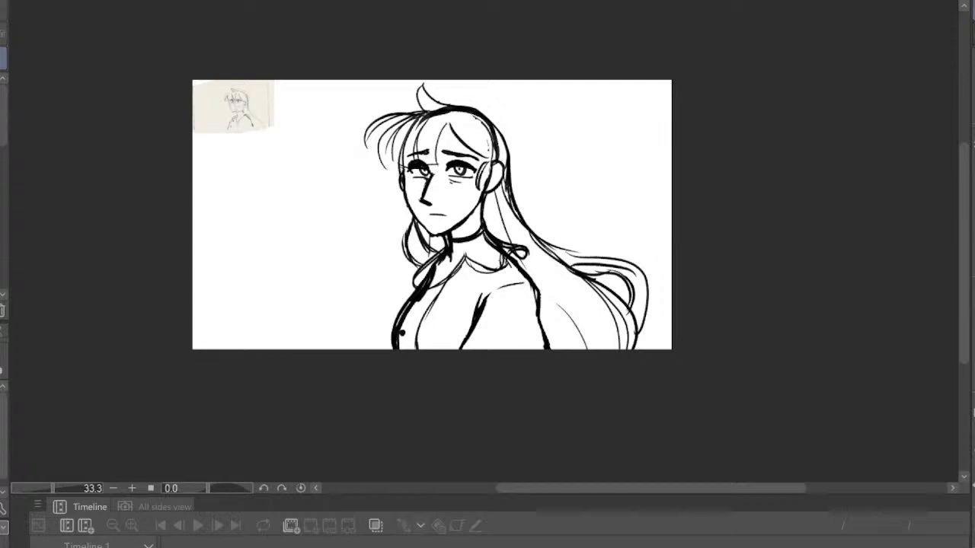
# Erase the buttons and the thick inner line along the shirt's front edge below the collar
pyautogui.scroll(8, 424, 222)
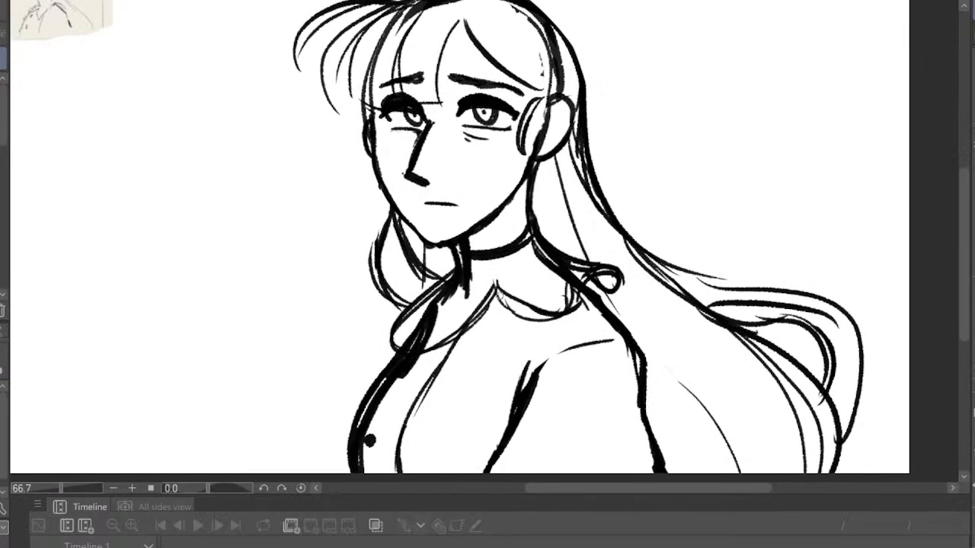
pyautogui.click(2, 114)
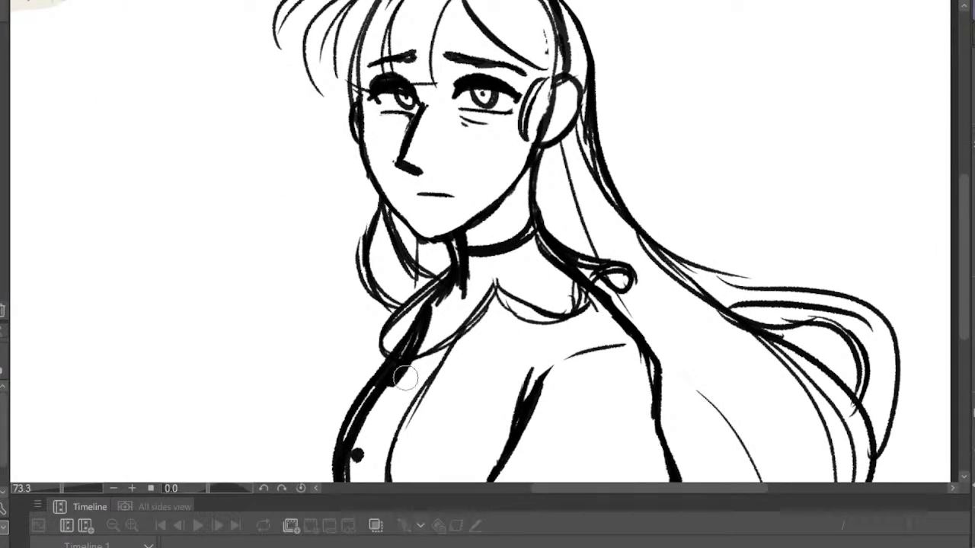
pyautogui.moveTo(405, 378)
pyautogui.mouseDown()
pyautogui.moveTo(370, 421)
pyautogui.moveTo(356, 466)
pyautogui.mouseUp()
pyautogui.scroll(-8, 494, 136)
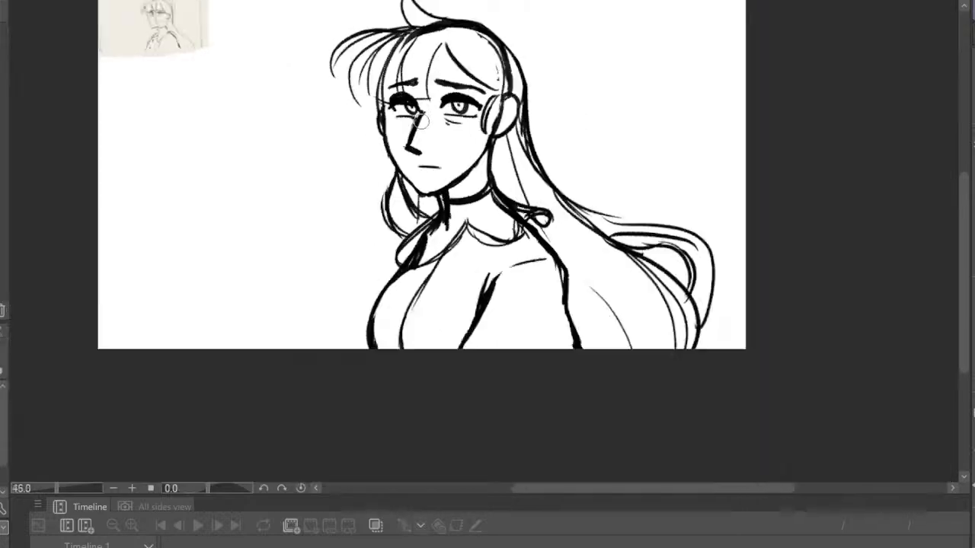
# Erase the dark construction strokes inside the collar flap below the chin
pyautogui.scroll(8, 492, 135)
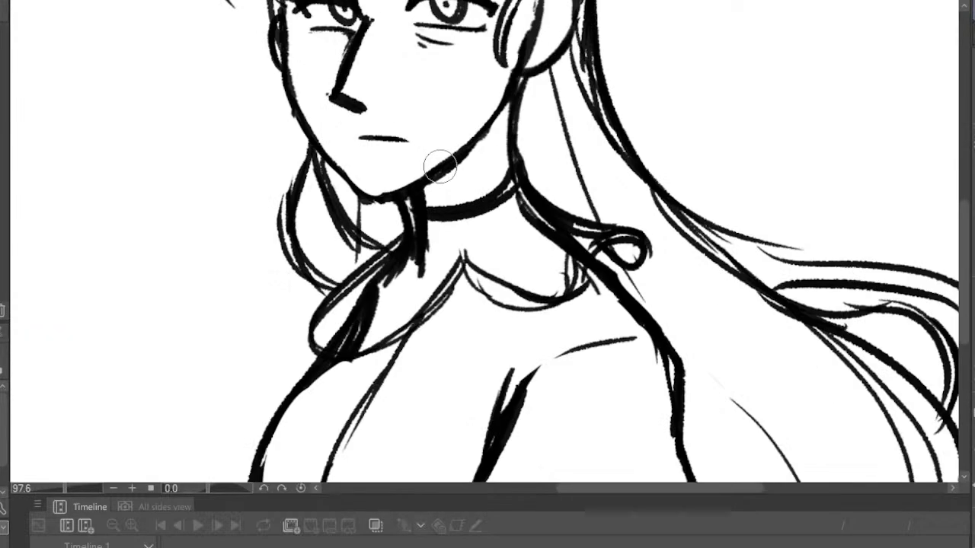
pyautogui.moveTo(406, 268); pyautogui.dragTo(347, 330)
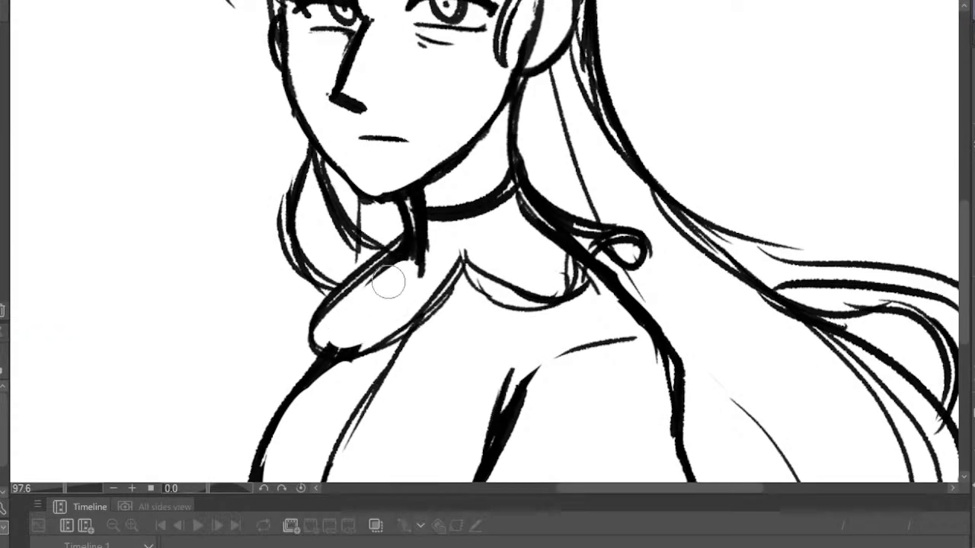
pyautogui.press('-')
pyautogui.press('-')
pyautogui.press('-')
pyautogui.press('-')
pyautogui.press('-')
pyautogui.press('-')
pyautogui.press('-')
pyautogui.press('-')
pyautogui.press('-')
pyautogui.press('-')
pyautogui.press('-')
pyautogui.scroll(15, 366, 205)
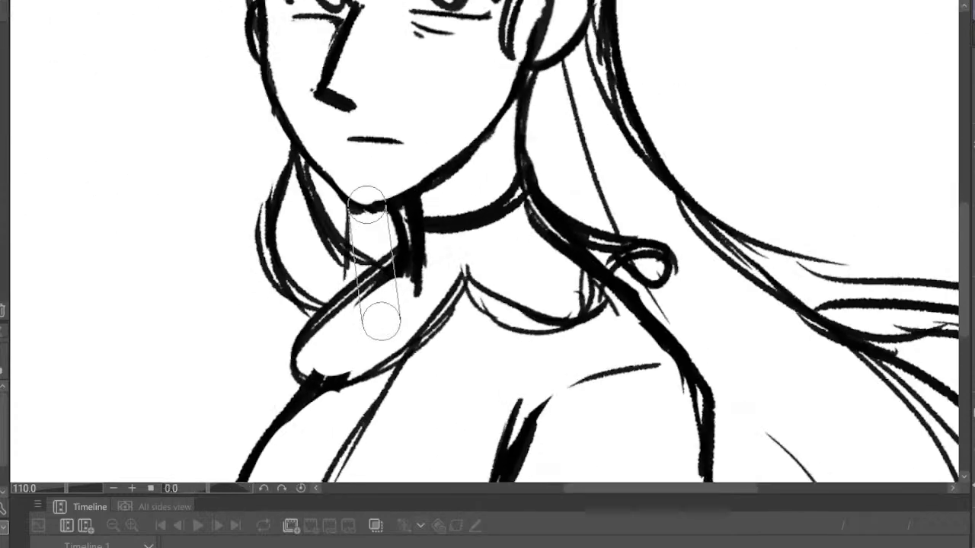
# Flip the canvas view and draw two small oval buttons down the blouse front below the collar
pyautogui.scroll(-2, 367, 205)
pyautogui.scroll(-1, 367, 205)
pyautogui.scroll(-11, 379, 236)
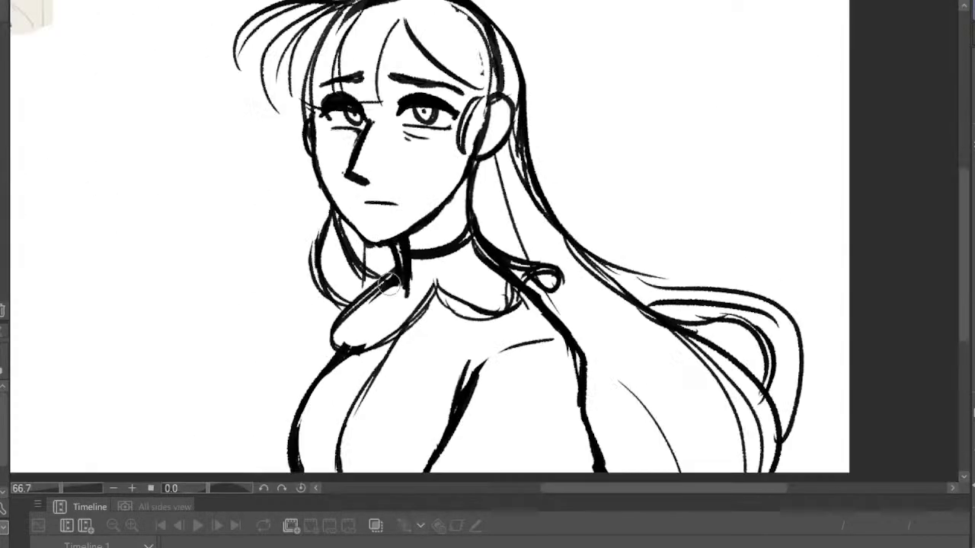
pyautogui.press('h')
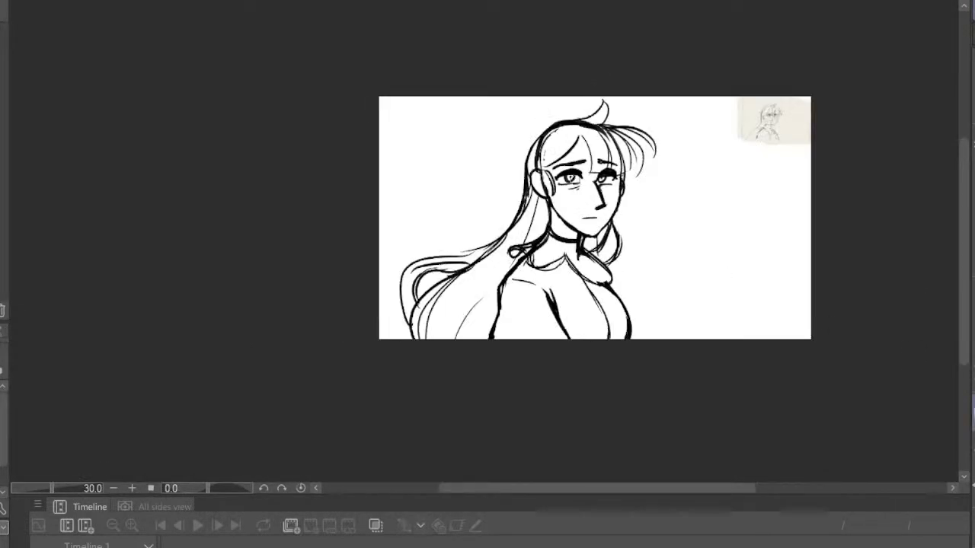
pyautogui.scroll(12, 561, 224)
pyautogui.moveTo(475, 295)
pyautogui.mouseDown()
pyautogui.moveTo(480, 335)
pyautogui.moveTo(489, 319)
pyautogui.moveTo(472, 307)
pyautogui.moveTo(515, 274)
pyautogui.mouseUp()
pyautogui.scroll(-6, 583, 235)
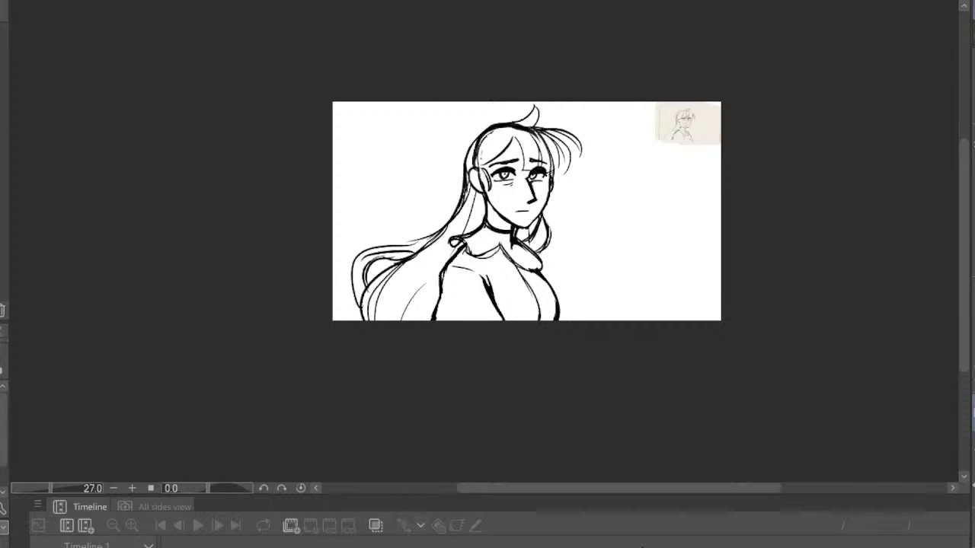
pyautogui.scroll(4, 640, 213)
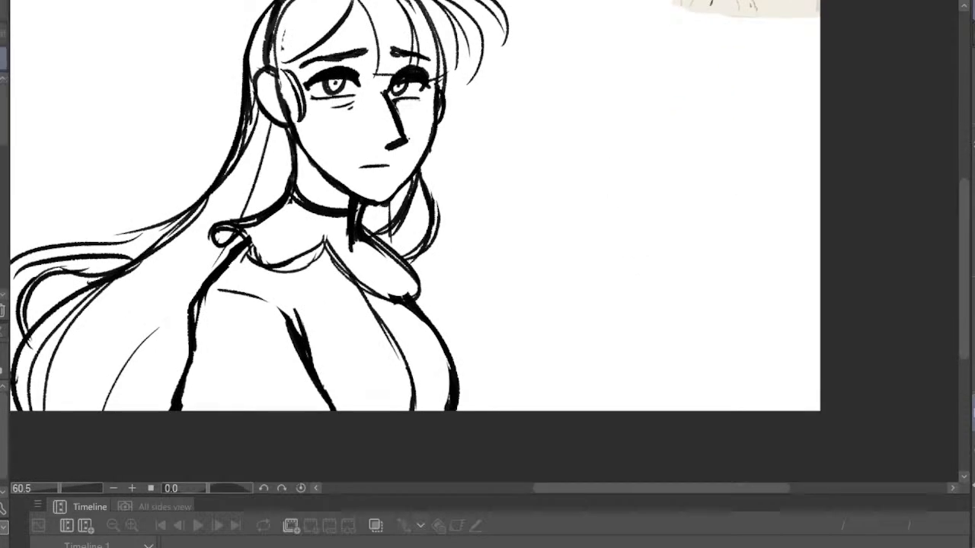
pyautogui.click(409, 318)
pyautogui.scroll(-3, 496, 330)
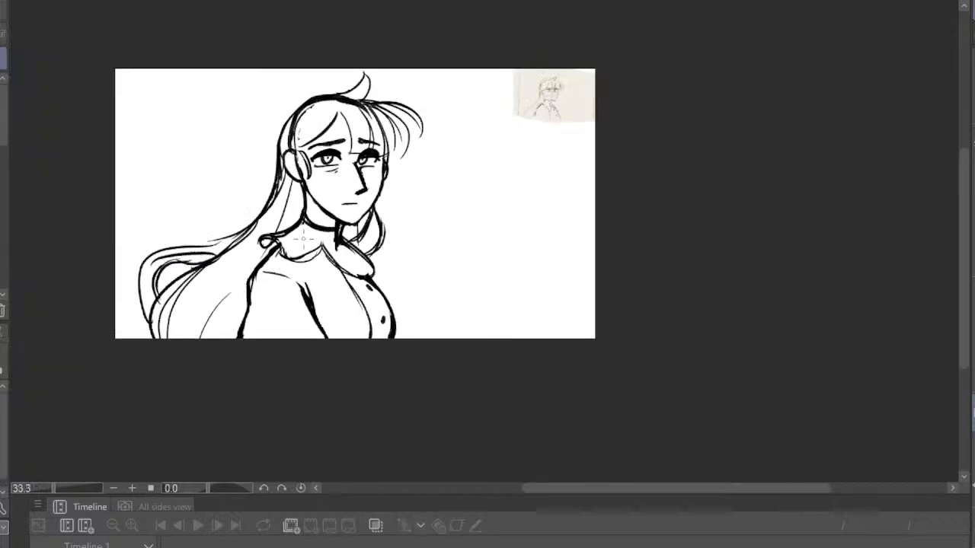
# Flip the canvas view and thicken the outer chest outline from the collar down to the canvas edge
pyautogui.press('h')
pyautogui.scroll(-6, 394, 228)
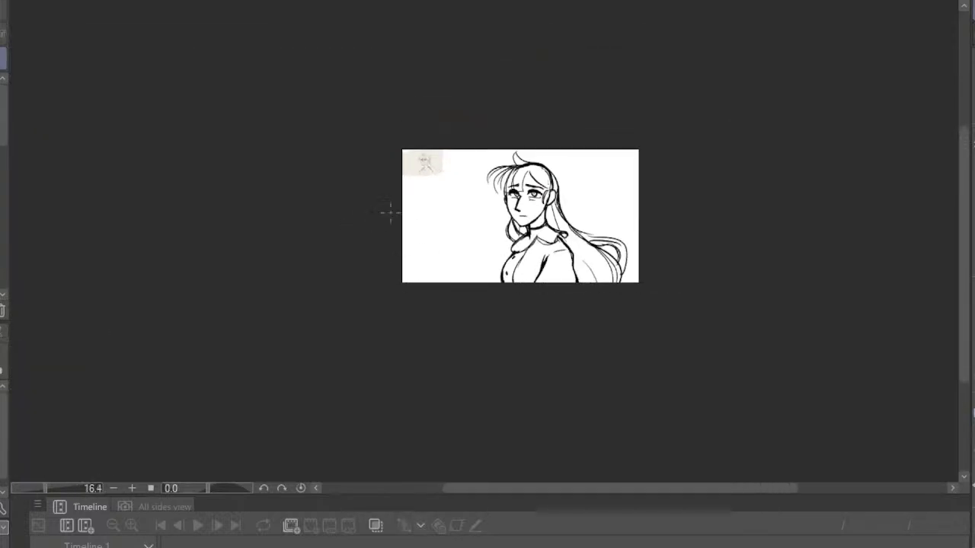
pyautogui.scroll(11, 450, 211)
pyautogui.scroll(1, 444, 201)
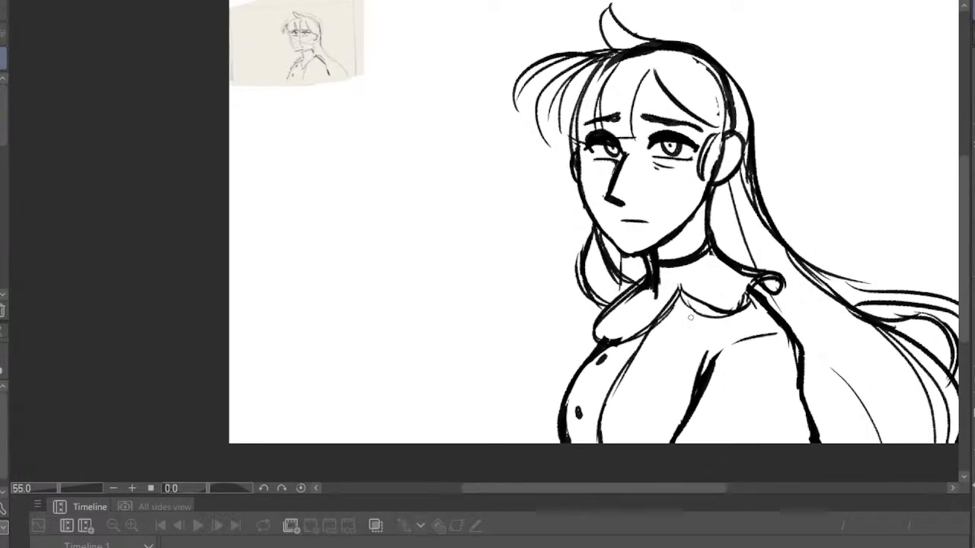
pyautogui.moveTo(602, 339)
pyautogui.mouseDown()
pyautogui.moveTo(561, 393)
pyautogui.moveTo(562, 381)
pyautogui.moveTo(554, 444)
pyautogui.mouseUp()
pyautogui.scroll(-3, 634, 329)
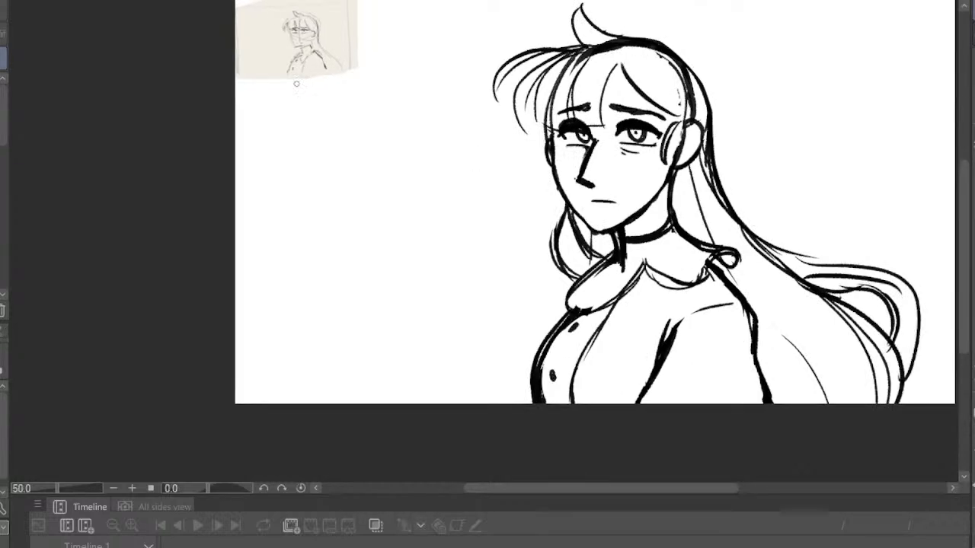
pyautogui.scroll(2, 383, 104)
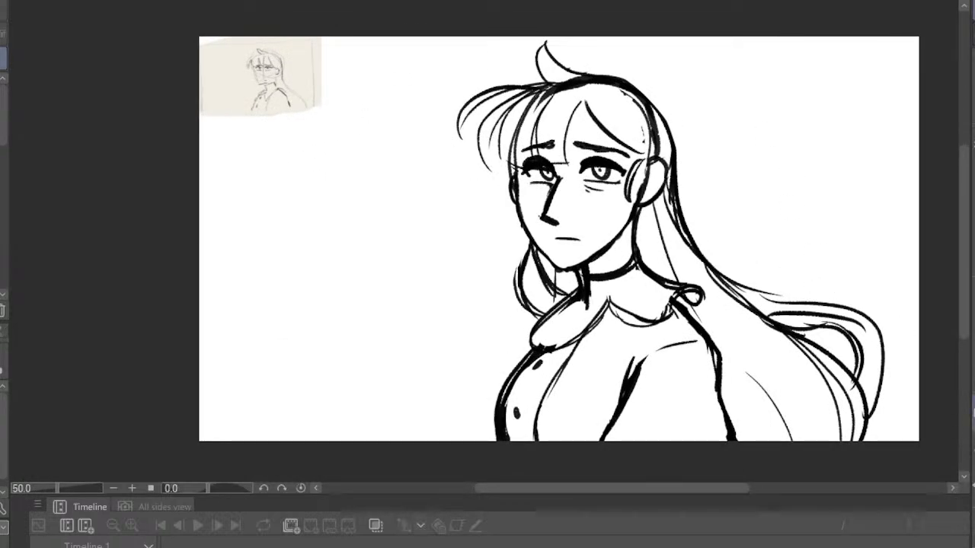
# Flip the canvas view and strengthen the bangs with bolder strand lines and a straight lower edge across the forehead
pyautogui.press('h')
pyautogui.scroll(-4, 434, 174)
pyautogui.scroll(4, 431, 149)
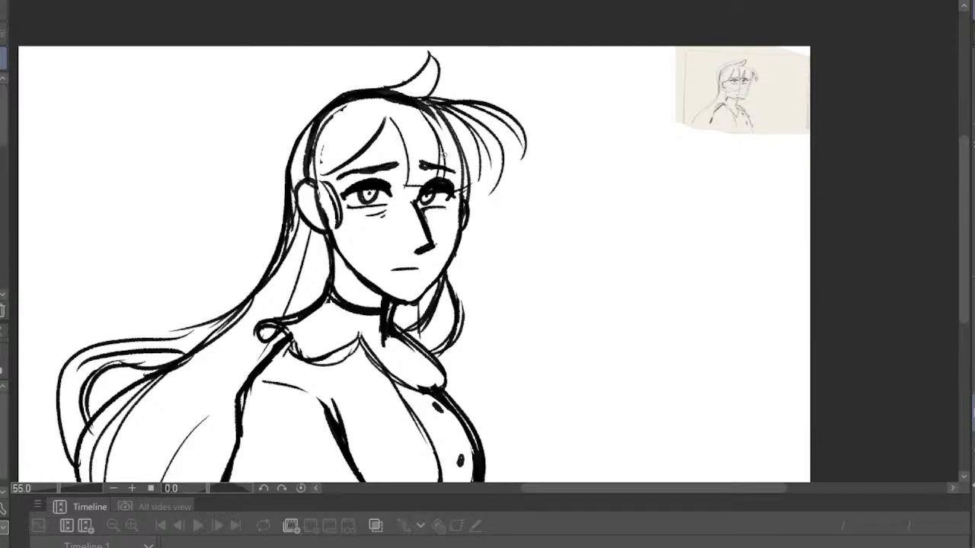
pyautogui.moveTo(462, 112)
pyautogui.mouseDown()
pyautogui.moveTo(506, 184)
pyautogui.moveTo(510, 165)
pyautogui.moveTo(478, 203)
pyautogui.mouseUp()
pyautogui.moveTo(480, 130); pyautogui.dragTo(485, 190)
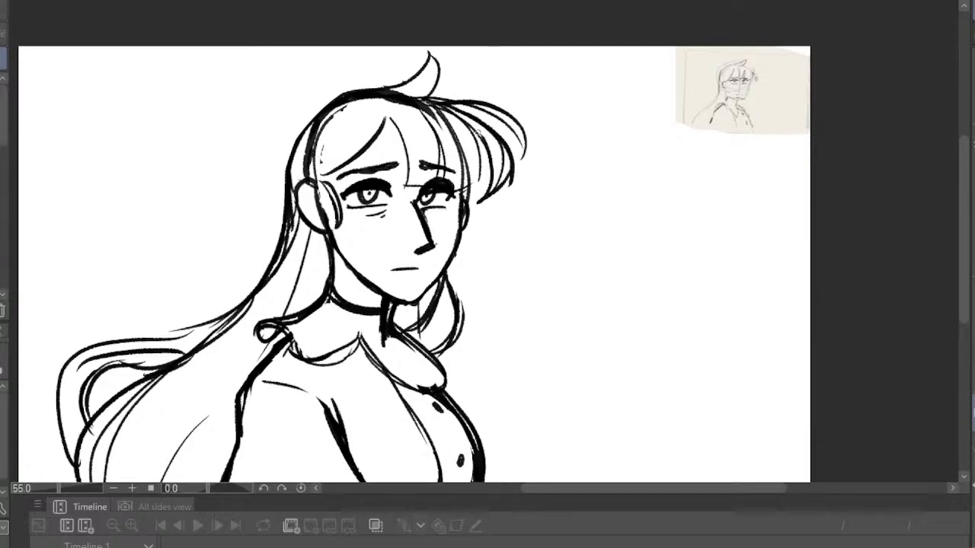
pyautogui.moveTo(473, 133)
pyautogui.mouseDown()
pyautogui.moveTo(480, 185)
pyautogui.moveTo(457, 194)
pyautogui.moveTo(478, 200)
pyautogui.moveTo(429, 132)
pyautogui.mouseUp()
pyautogui.moveTo(424, 185)
pyautogui.mouseDown()
pyautogui.moveTo(400, 185)
pyautogui.moveTo(387, 120)
pyautogui.mouseUp()
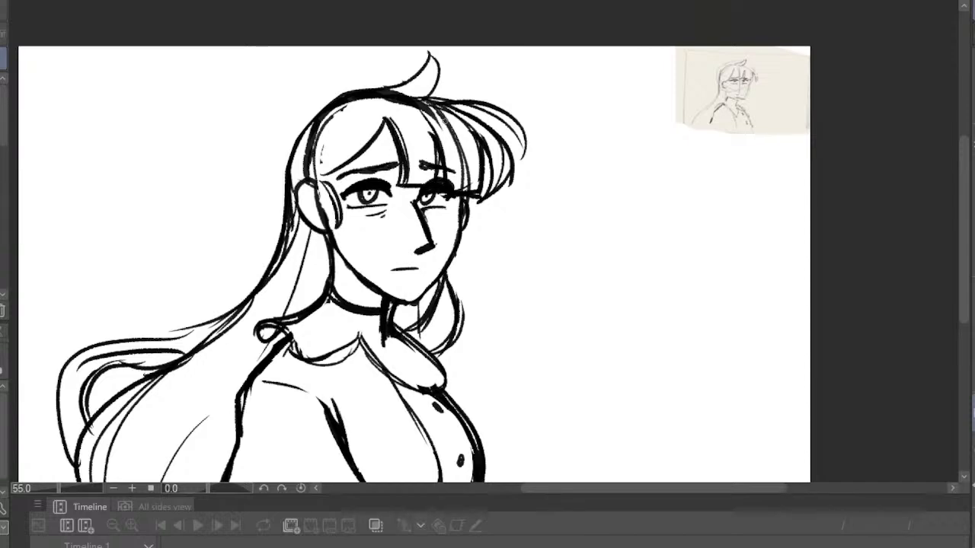
# Push the crown of the head and its hair slightly upward with a large warping brush, checking the shape in mirrored view
pyautogui.scroll(-3, 444, 116)
pyautogui.scroll(-1, 448, 121)
pyautogui.press('h')
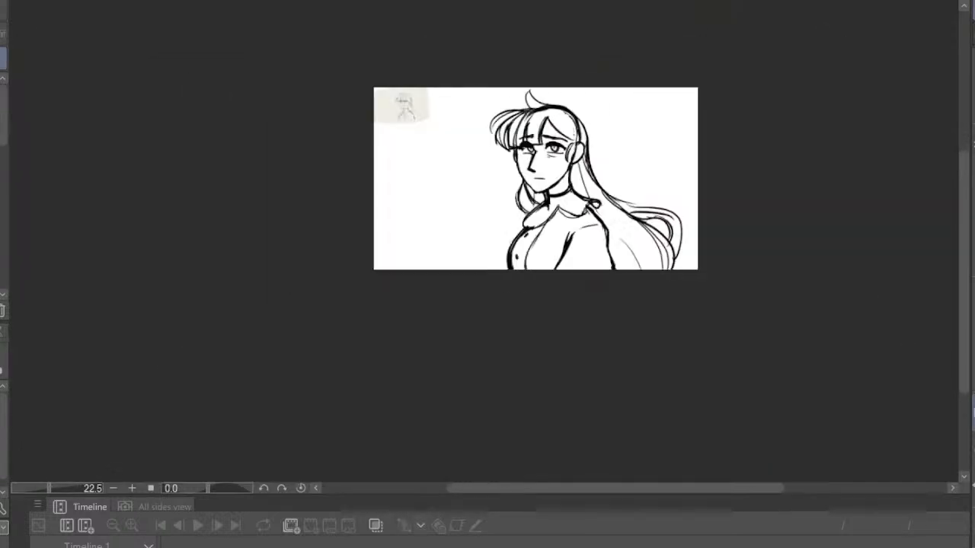
pyautogui.scroll(-3, 667, 271)
pyautogui.scroll(8, 636, 149)
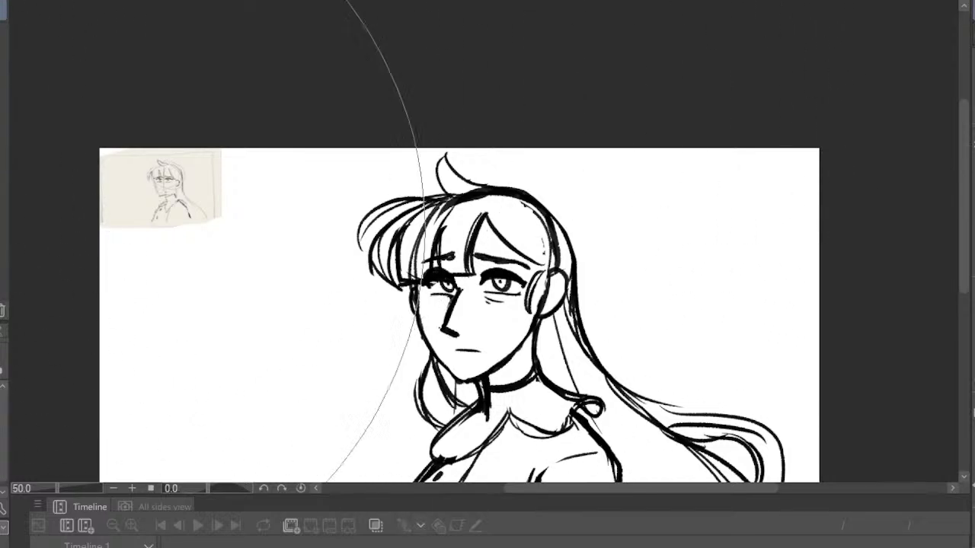
pyautogui.click(2, 438)
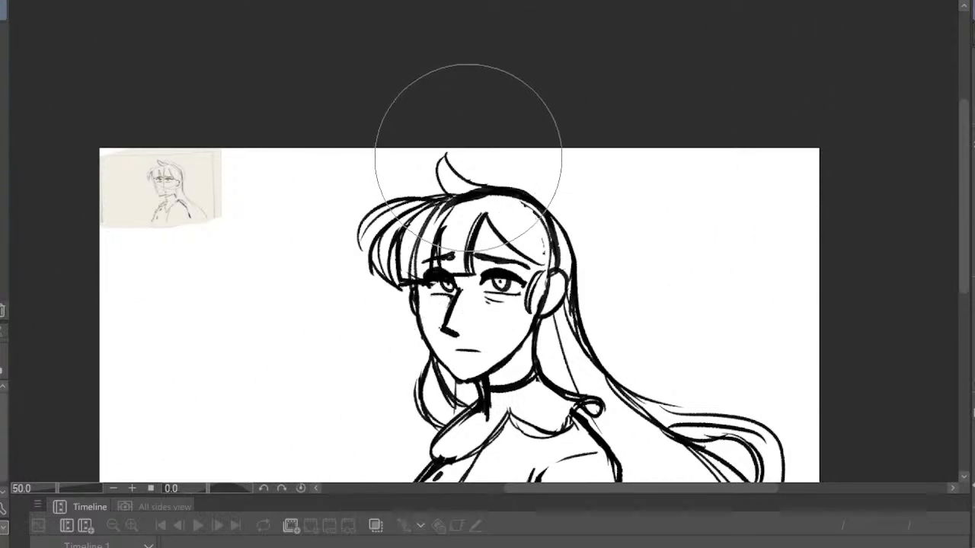
pyautogui.scroll(-4, 620, 217)
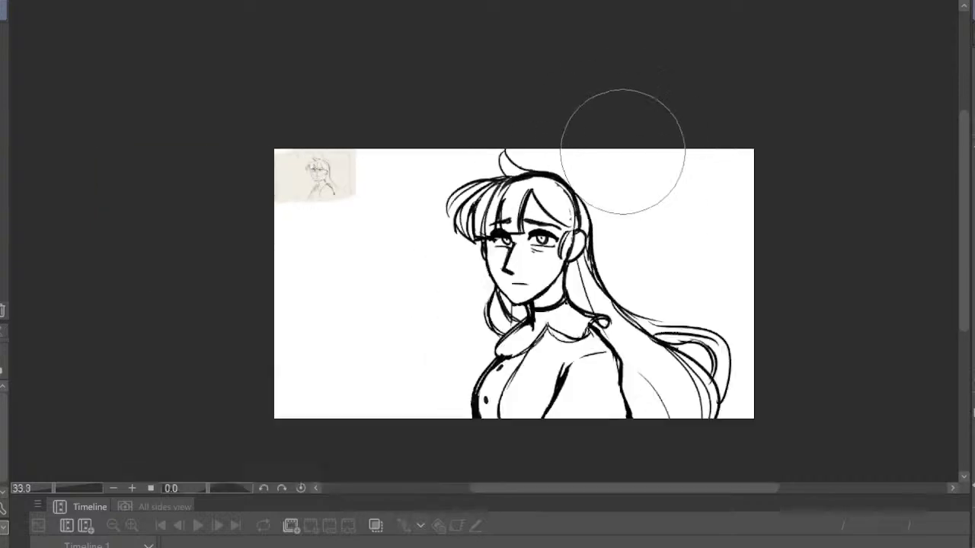
pyautogui.scroll(2, 673, 191)
pyautogui.press('h')
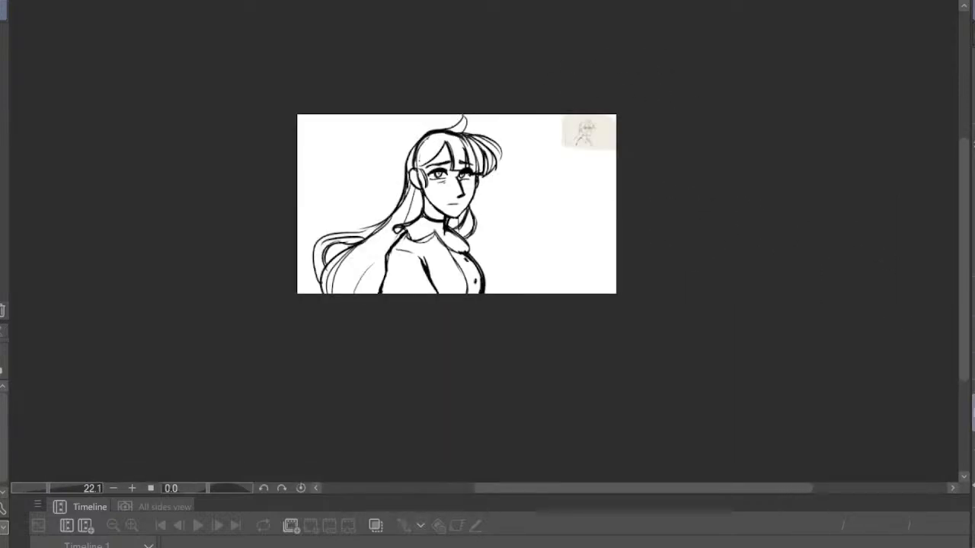
pyautogui.scroll(4, 375, 121)
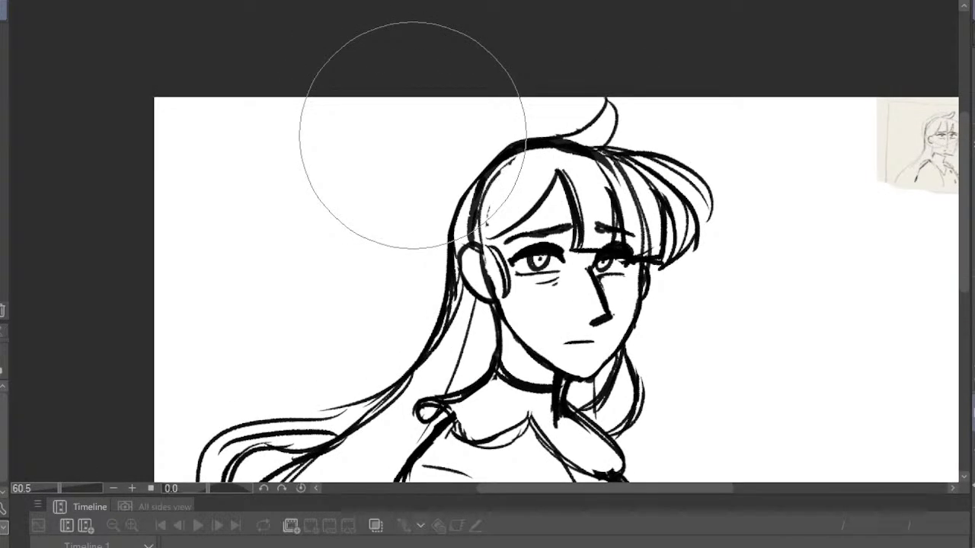
# Thicken the outer hair outline with the pen from the crown down towards the headphone
pyautogui.press('p')
pyautogui.moveTo(520, 143)
pyautogui.mouseDown()
pyautogui.moveTo(455, 208)
pyautogui.moveTo(460, 199)
pyautogui.mouseUp()
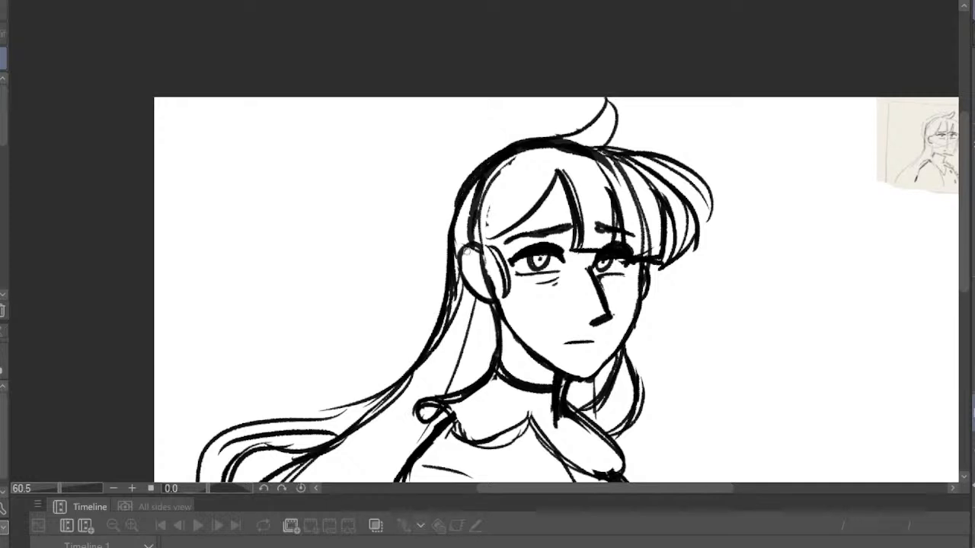
pyautogui.scroll(-4, 439, 43)
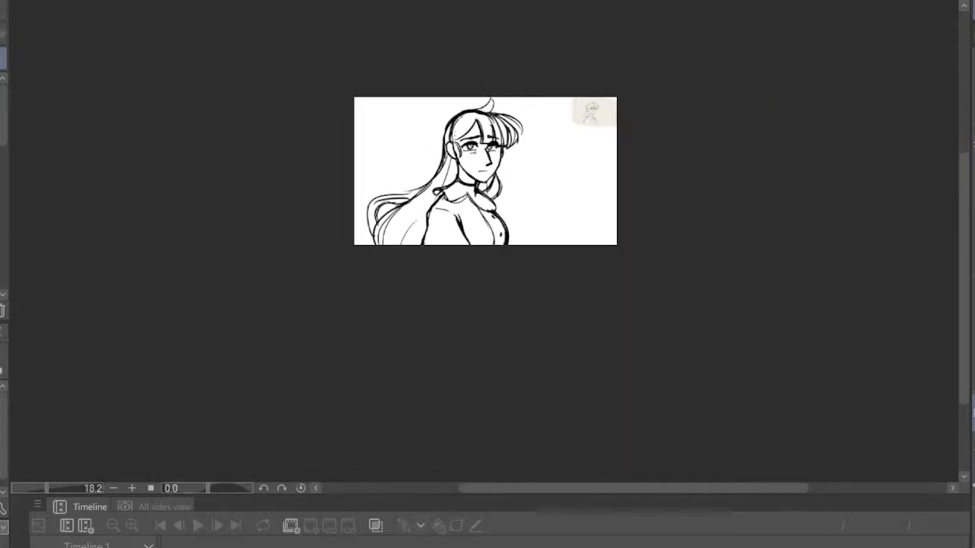
# Fade the sketch lines to mid grey and redraw the lower lid line of the eye partly covered by the bangs
pyautogui.scroll(6, 441, 113)
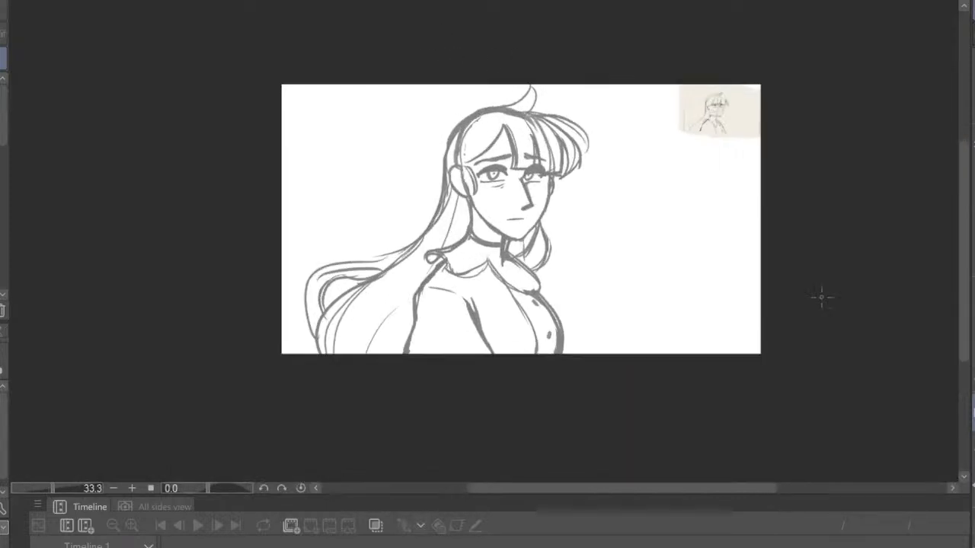
pyautogui.press('h')
pyautogui.scroll(-1, 392, 169)
pyautogui.scroll(5, 414, 149)
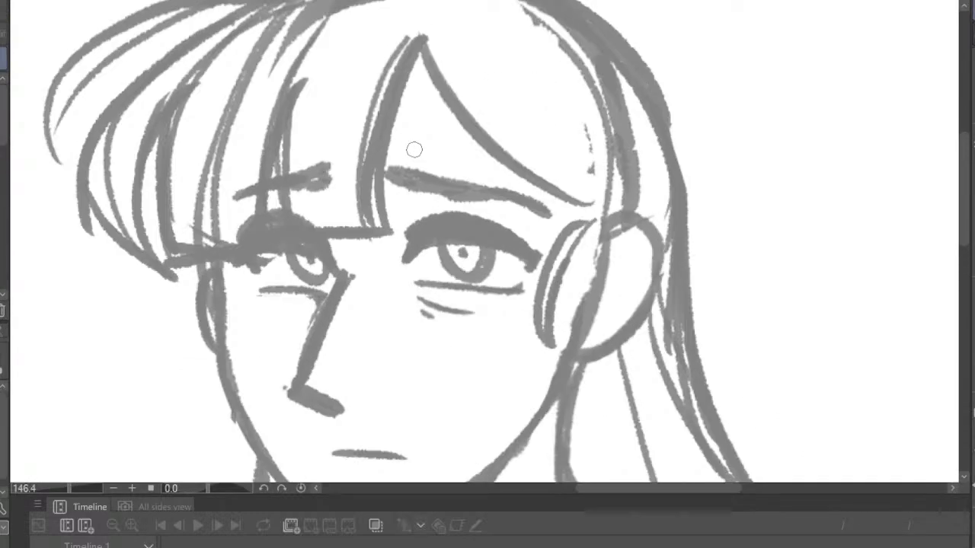
pyautogui.moveTo(263, 289); pyautogui.dragTo(327, 289)
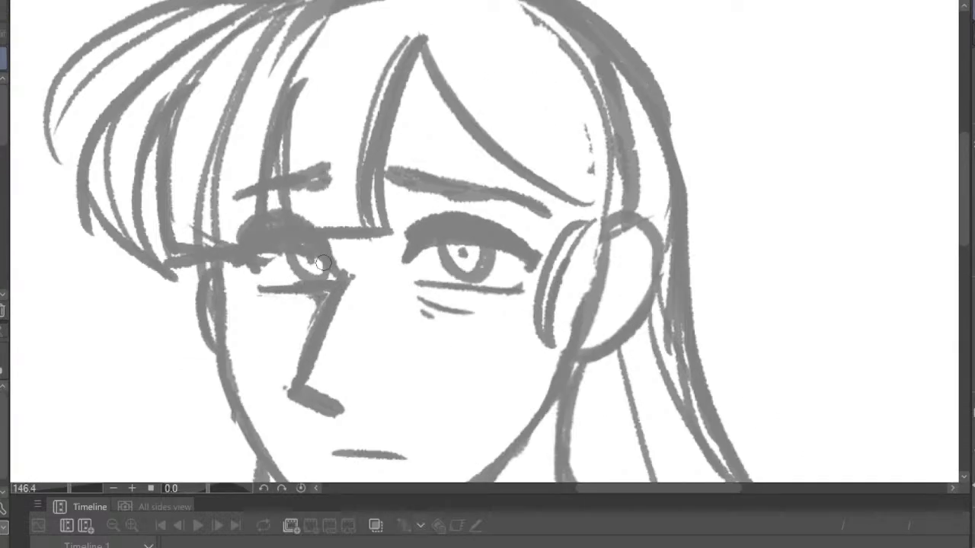
# Fade the rough sketch further to a very light grey as an underlay for inking
pyautogui.scroll(-4, 386, 207)
pyautogui.scroll(-4, 277, 89)
pyautogui.scroll(4, 278, 89)
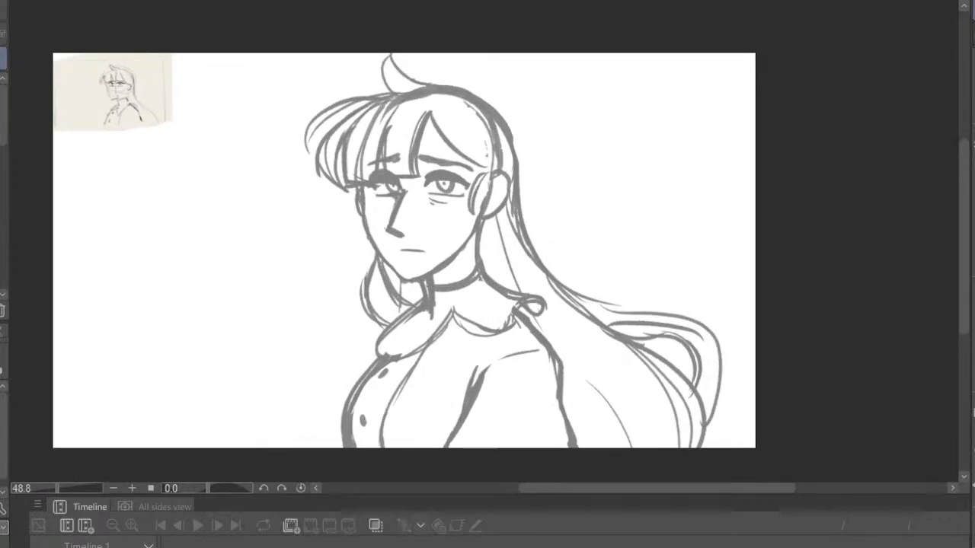
pyautogui.scroll(-6, 408, 216)
pyautogui.scroll(5, 392, 211)
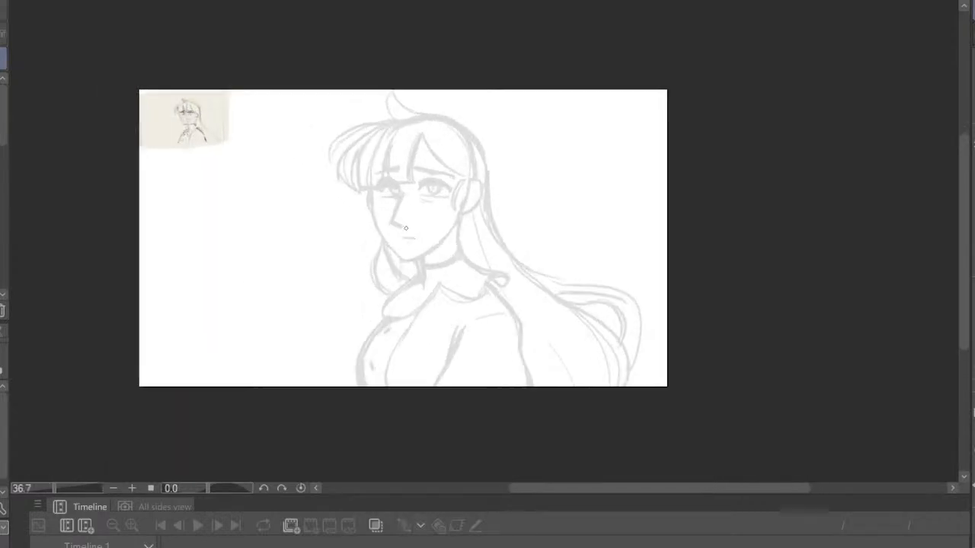
# Examine the faded sketch's face, neck and overall proportions up close and in mirrored view
pyautogui.press('h')
pyautogui.scroll(5, 620, 181)
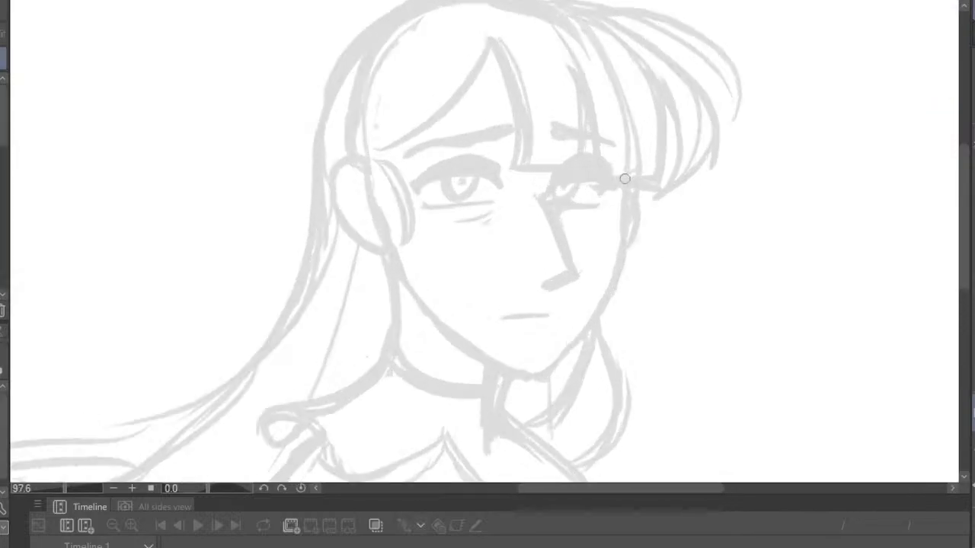
pyautogui.scroll(-4, 178, 96)
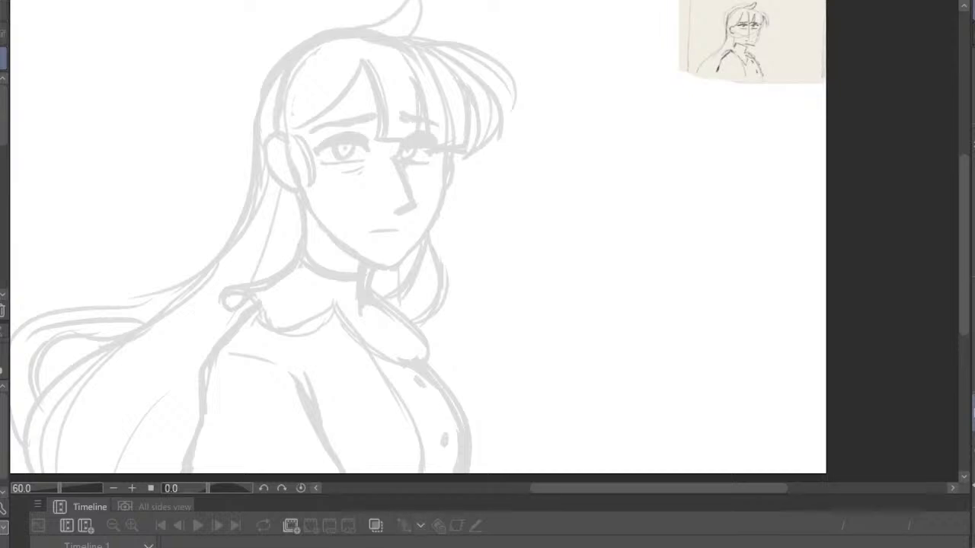
pyautogui.scroll(6, 359, 225)
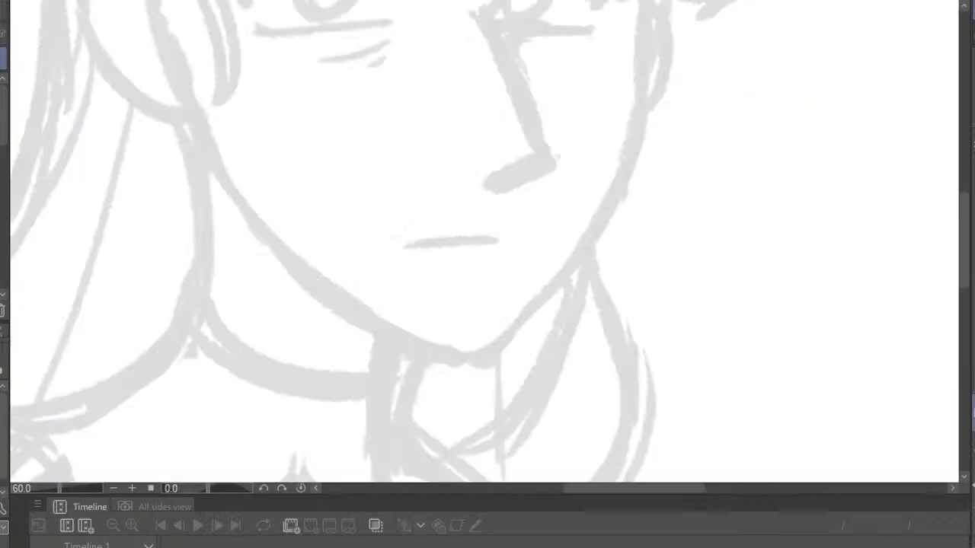
pyautogui.scroll(-5, 524, 138)
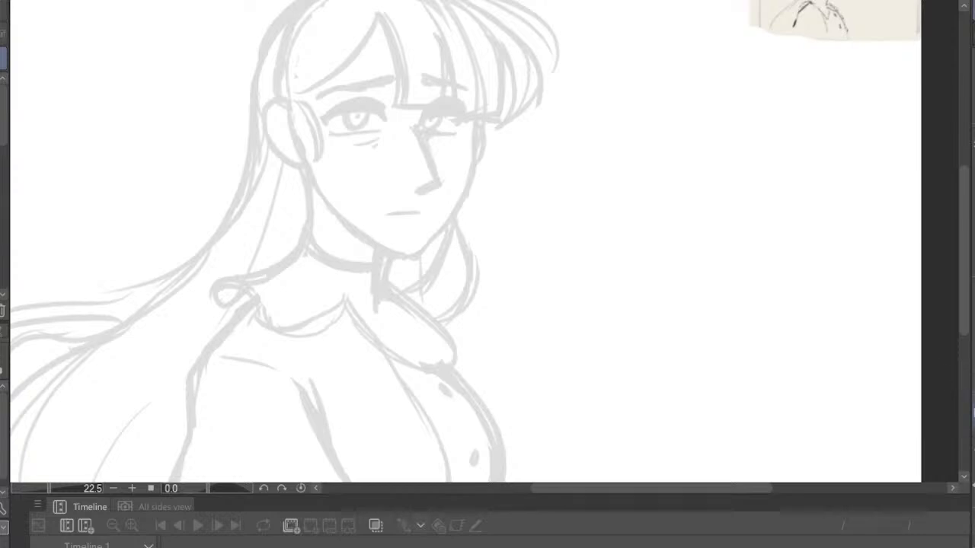
pyautogui.press('h')
pyautogui.scroll(-3, 506, 277)
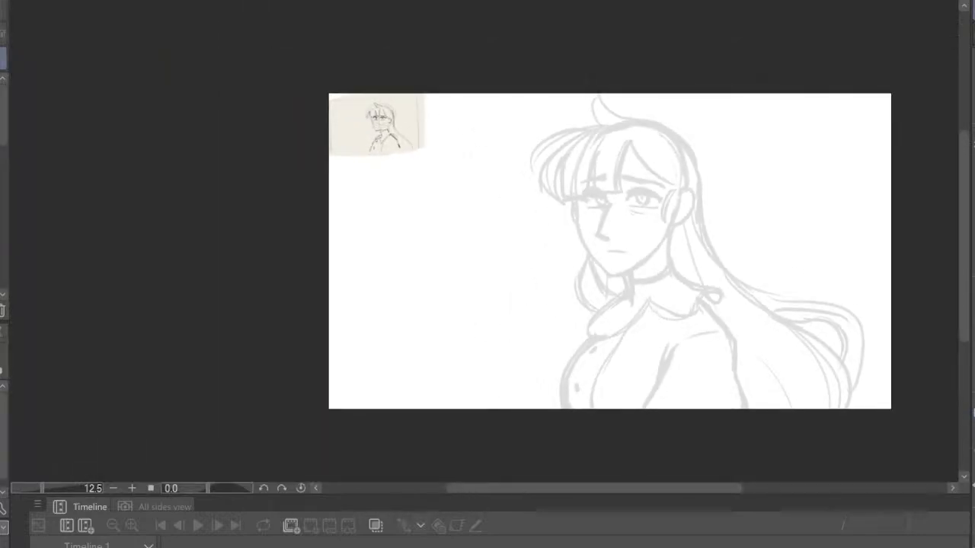
pyautogui.scroll(4, 683, 239)
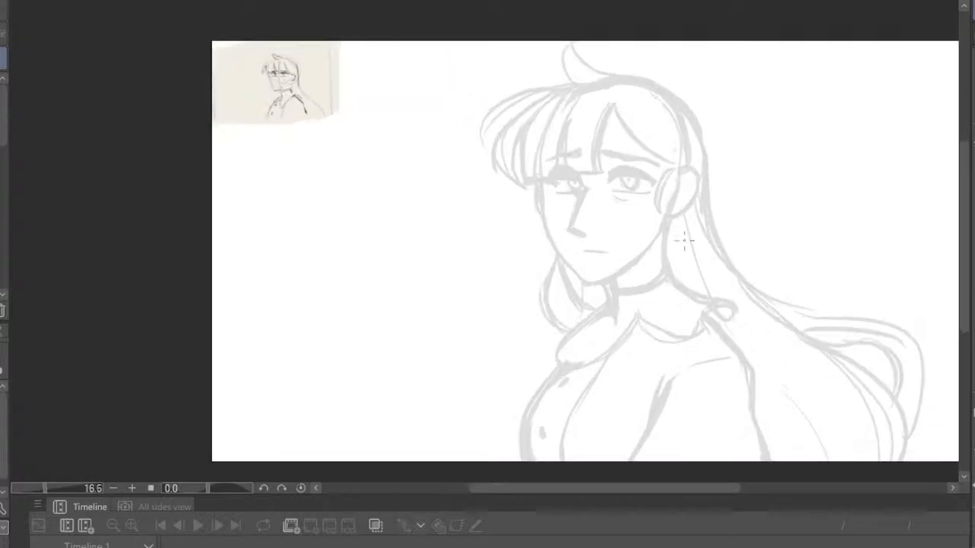
pyautogui.scroll(2, 588, 209)
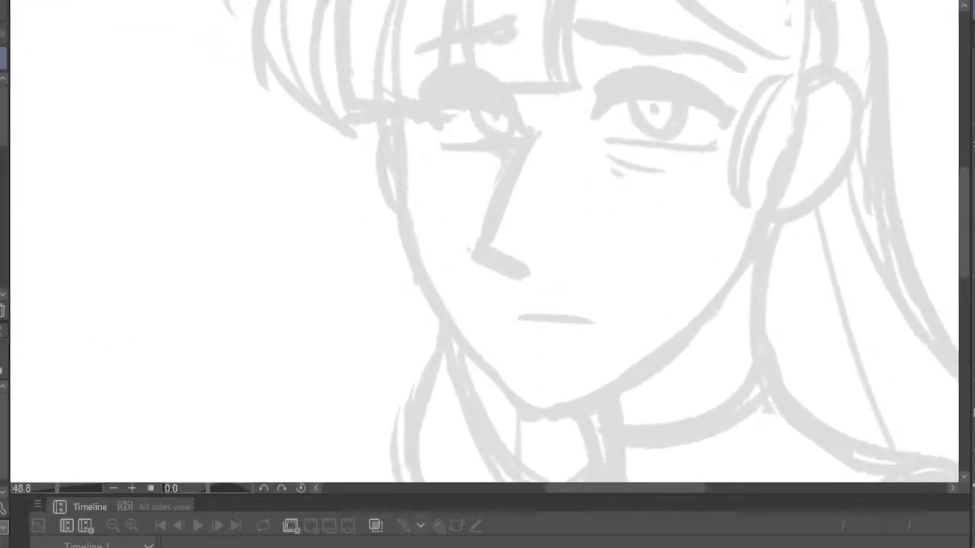
# Ink the face contour with a thin black line from the far temple around the chin and up the near jaw
pyautogui.scroll(-3, 339, 93)
pyautogui.scroll(3, 498, 121)
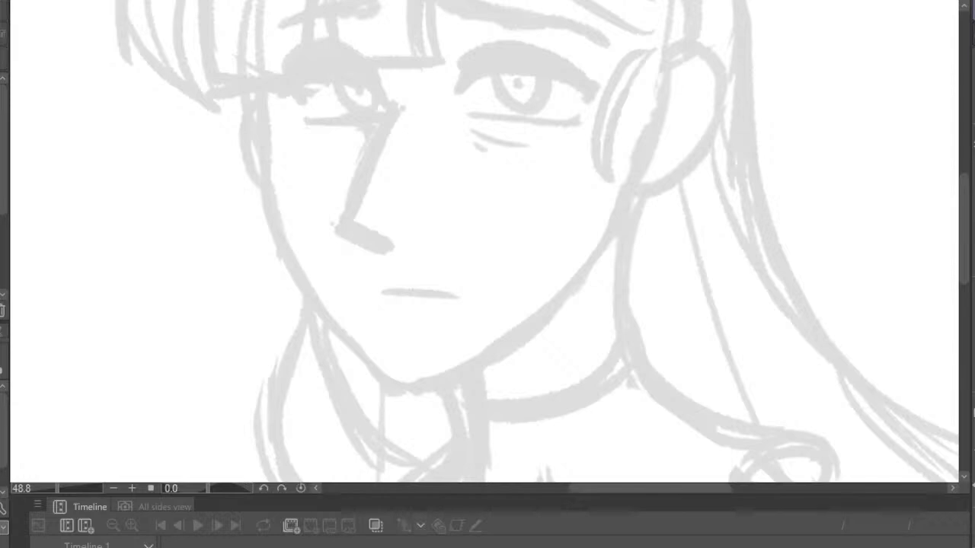
pyautogui.scroll(-2, 452, 381)
pyautogui.scroll(2, 431, 278)
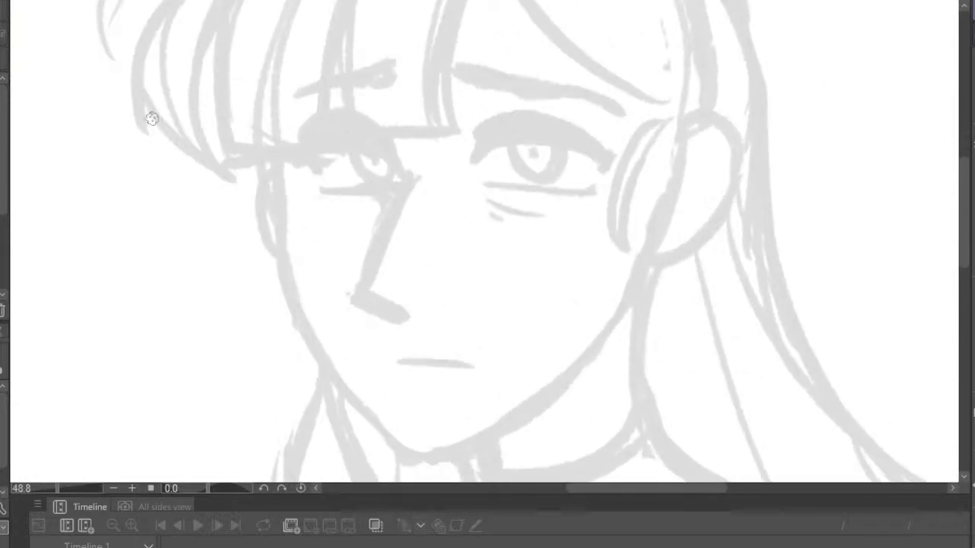
pyautogui.moveTo(282, 194)
pyautogui.mouseDown()
pyautogui.moveTo(277, 266)
pyautogui.moveTo(300, 331)
pyautogui.moveTo(389, 444)
pyautogui.moveTo(442, 449)
pyautogui.moveTo(543, 398)
pyautogui.moveTo(611, 344)
pyautogui.mouseUp()
pyautogui.scroll(-6, 585, 34)
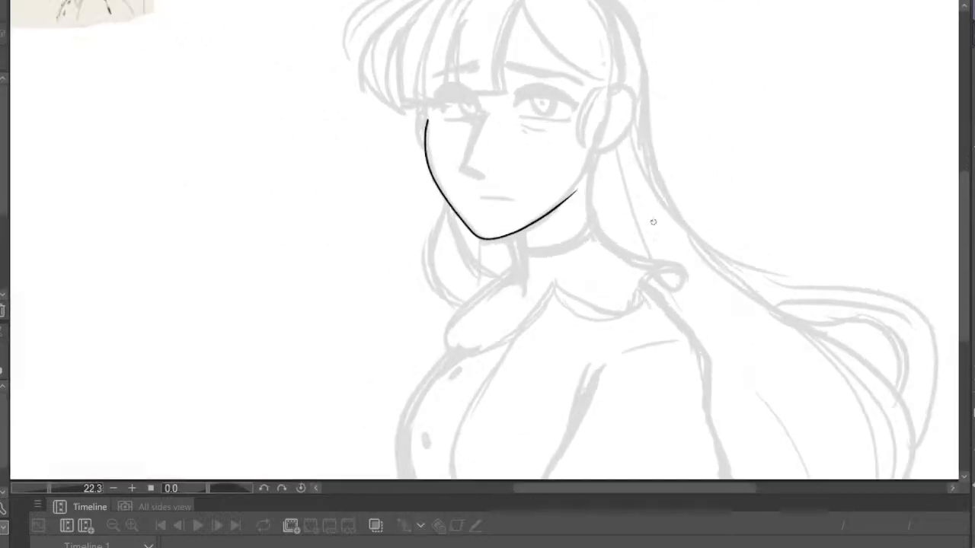
# Ink the nose with a straight slanted bridge line and a short angled underside stroke
pyautogui.scroll(1, 833, 257)
pyautogui.press('h')
pyautogui.scroll(9, 663, 125)
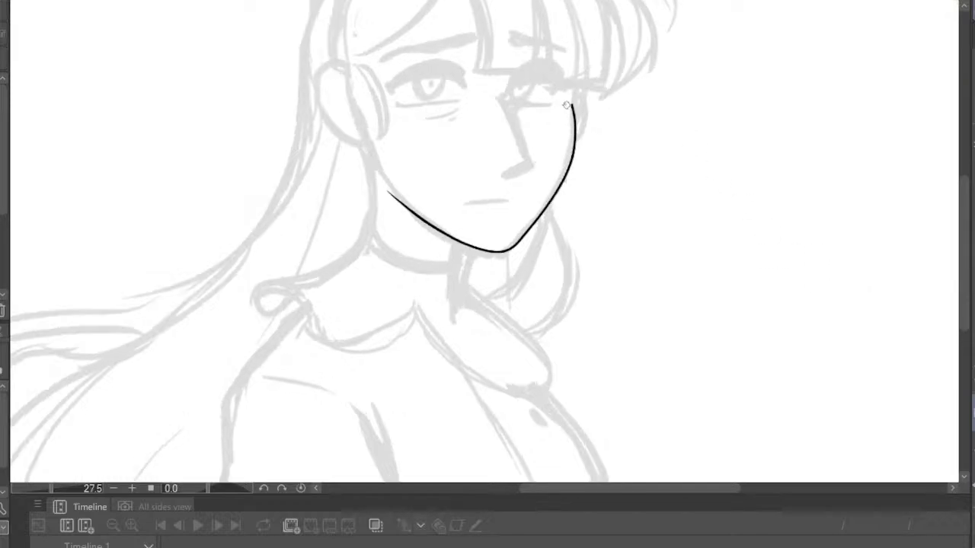
pyautogui.moveTo(481, 120)
pyautogui.mouseDown()
pyautogui.moveTo(542, 264)
pyautogui.moveTo(493, 279)
pyautogui.mouseUp()
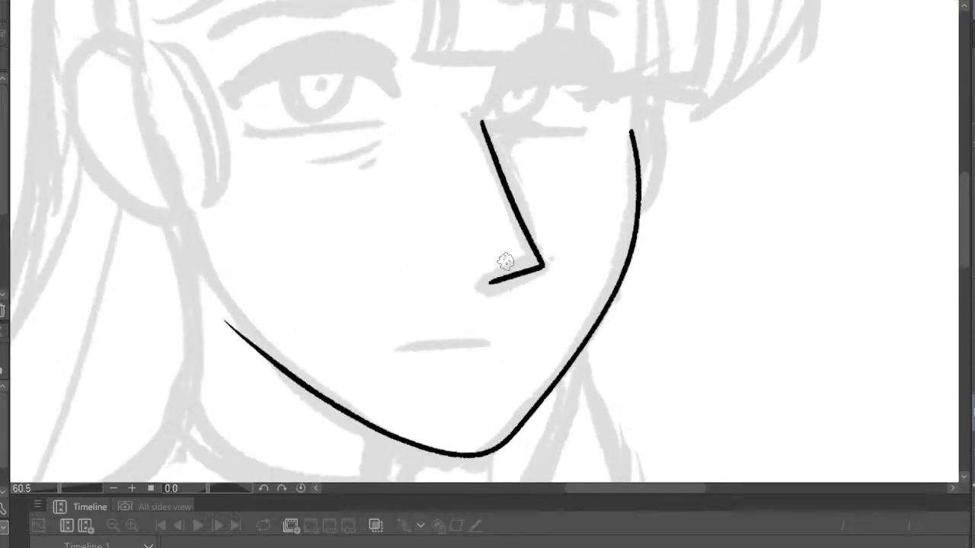
pyautogui.scroll(-10, 543, 214)
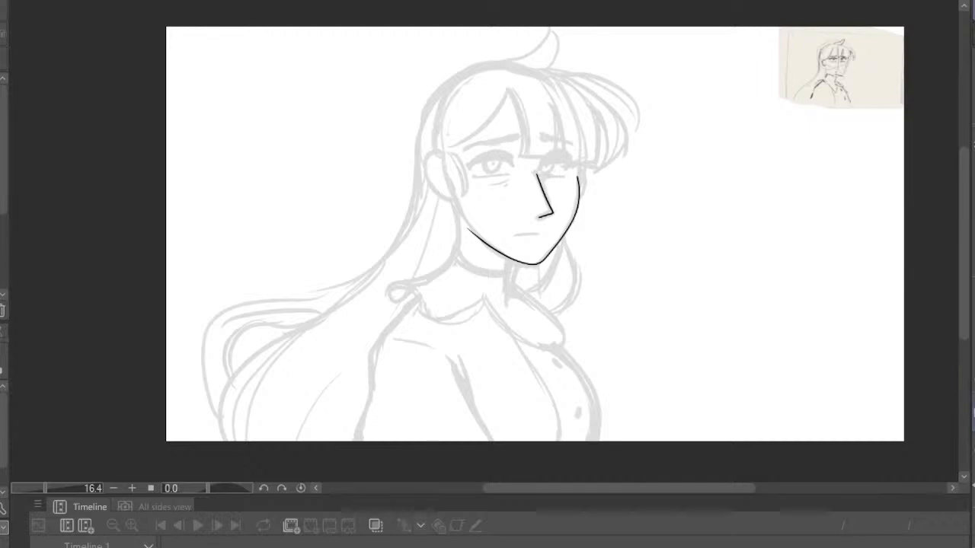
# Ink the closed mouth as one short, nearly straight line below the nose
pyautogui.press('h')
pyautogui.scroll(7, 388, 152)
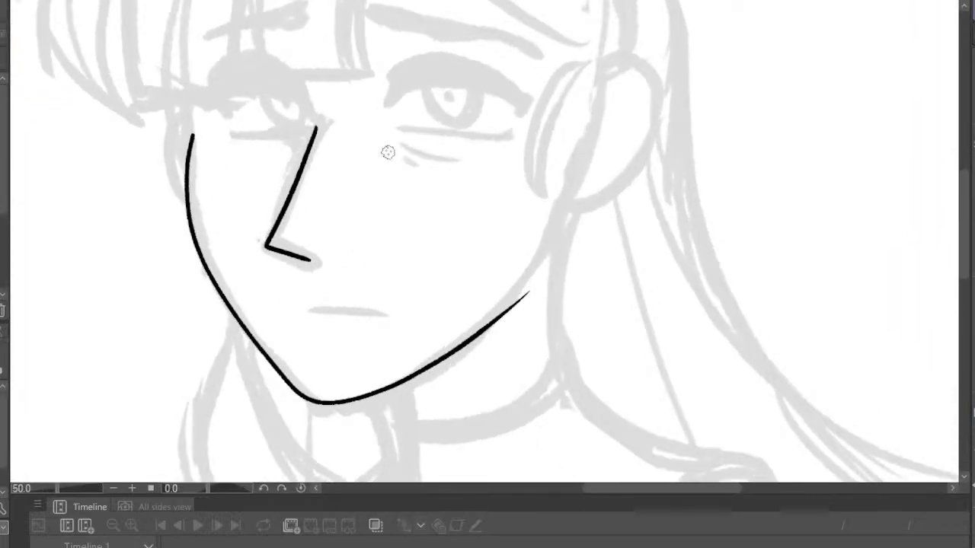
pyautogui.moveTo(310, 308); pyautogui.dragTo(387, 316)
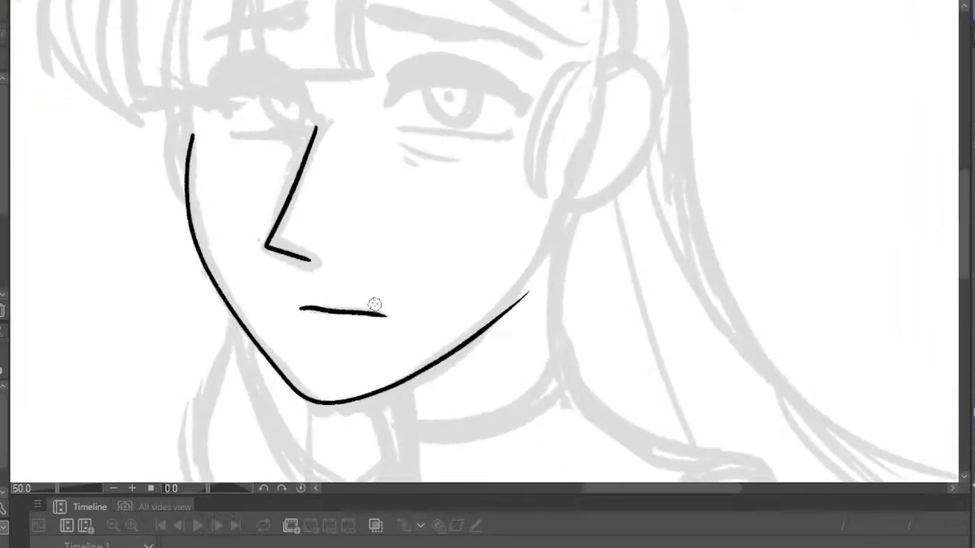
pyautogui.scroll(-5, 331, 206)
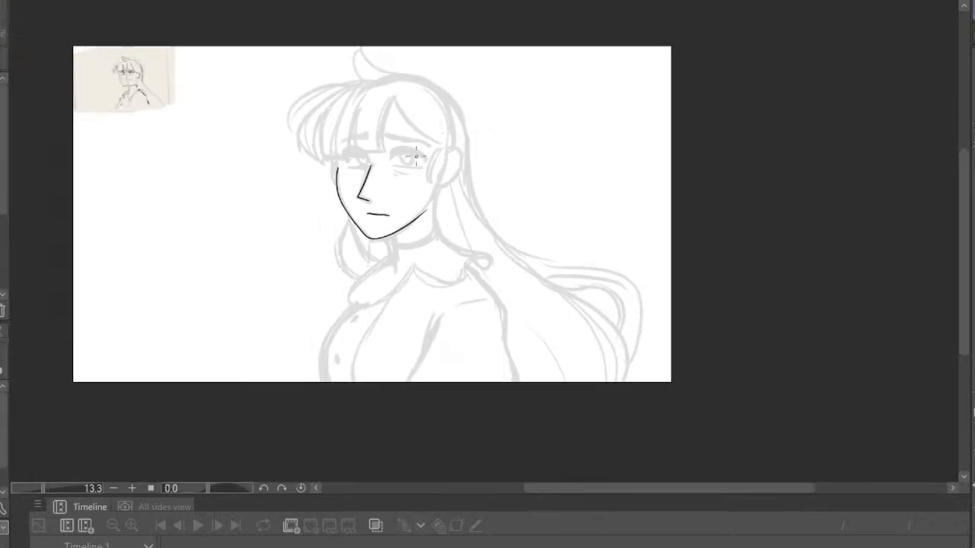
# Ink the thick arched upper lash line of the uncovered eye, tapering towards the inner corner
pyautogui.scroll(6, 455, 83)
pyautogui.scroll(1, 455, 83)
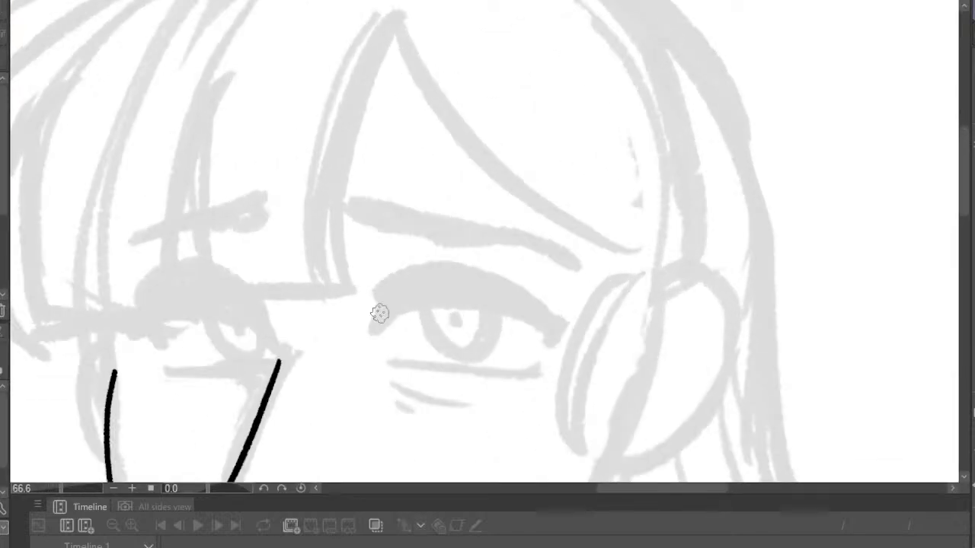
pyautogui.moveTo(373, 322)
pyautogui.mouseDown()
pyautogui.moveTo(416, 292)
pyautogui.moveTo(470, 292)
pyautogui.moveTo(557, 341)
pyautogui.moveTo(530, 314)
pyautogui.moveTo(452, 289)
pyautogui.moveTo(396, 297)
pyautogui.moveTo(375, 327)
pyautogui.moveTo(389, 303)
pyautogui.moveTo(435, 281)
pyautogui.moveTo(480, 288)
pyautogui.moveTo(564, 341)
pyautogui.mouseUp()
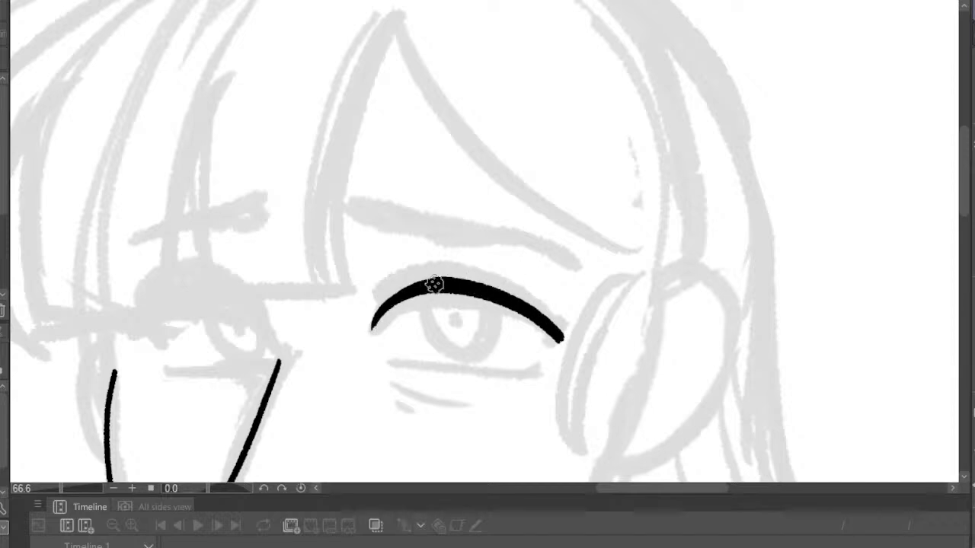
pyautogui.moveTo(433, 284)
pyautogui.mouseDown()
pyautogui.moveTo(404, 291)
pyautogui.moveTo(375, 324)
pyautogui.mouseUp()
pyautogui.scroll(-2, 506, 203)
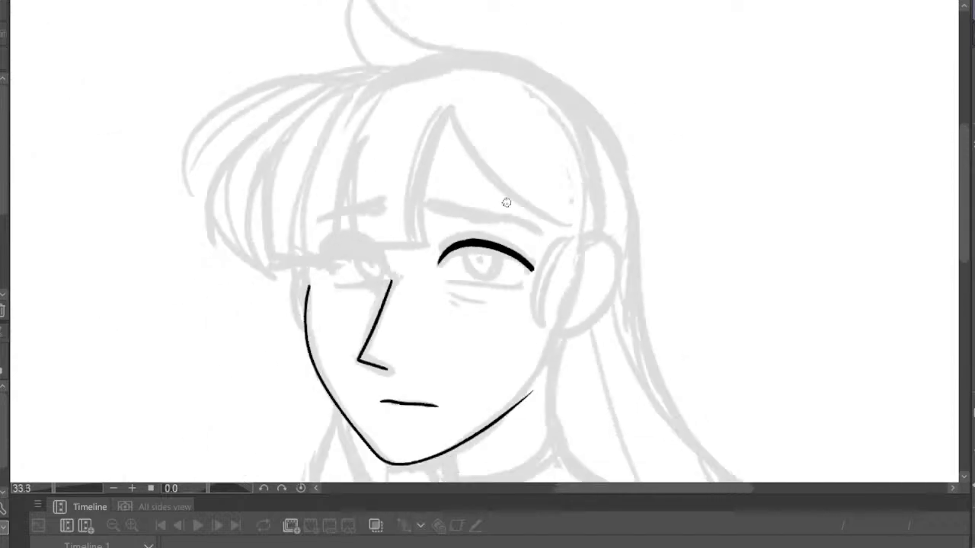
pyautogui.scroll(-1, 506, 202)
# Thicken and smooth the inner half of the uncovered eye's upper lash line, checking it in mirrored view
pyautogui.press('h')
pyautogui.scroll(4, 604, 244)
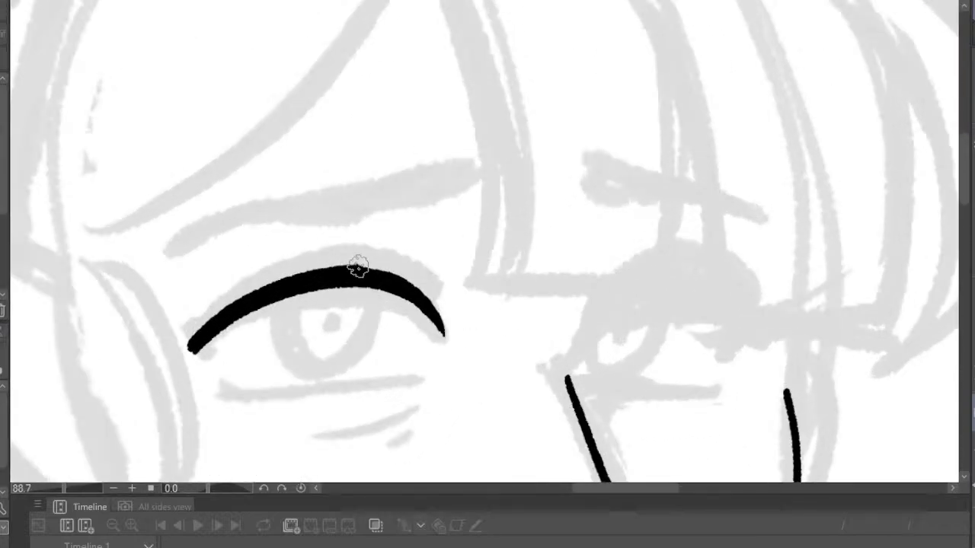
pyautogui.moveTo(359, 266); pyautogui.dragTo(417, 285)
pyautogui.hotkey('ctrl', 'z')
pyautogui.moveTo(358, 267); pyautogui.dragTo(410, 285)
pyautogui.hotkey('ctrl', 'z')
pyautogui.moveTo(358, 269); pyautogui.dragTo(427, 305)
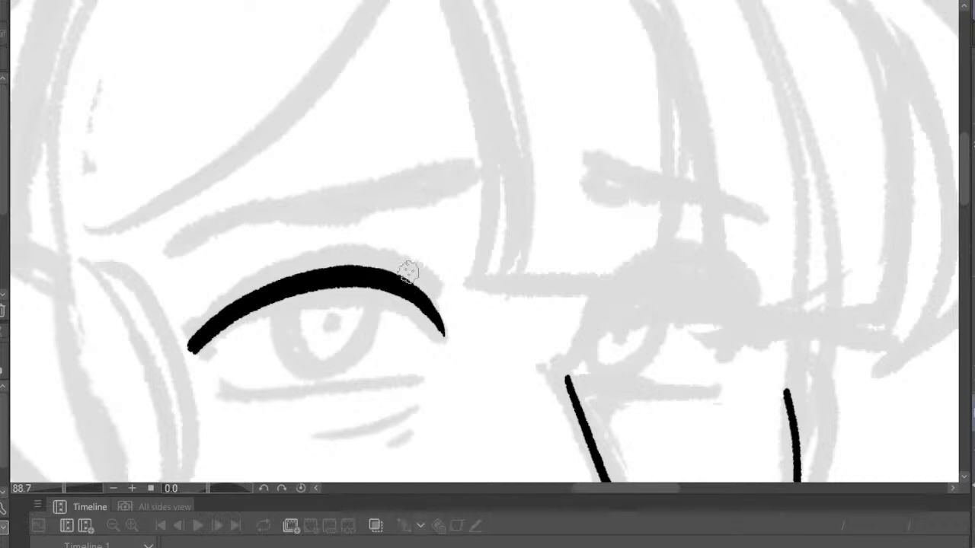
pyautogui.scroll(-3, 401, 217)
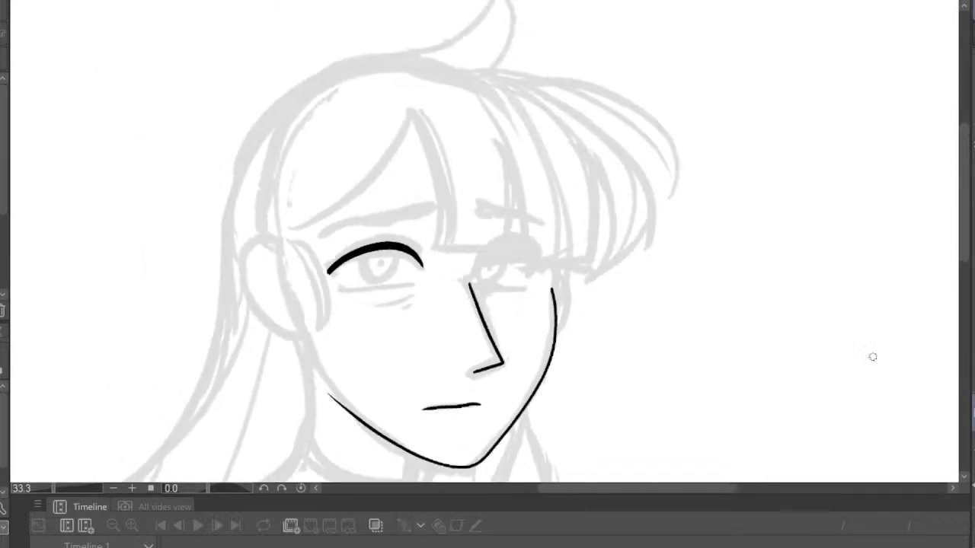
# Ink the short outer-corner stroke and the thin lower lid line of the uncovered eye
pyautogui.press('h')
pyautogui.scroll(7, 692, 303)
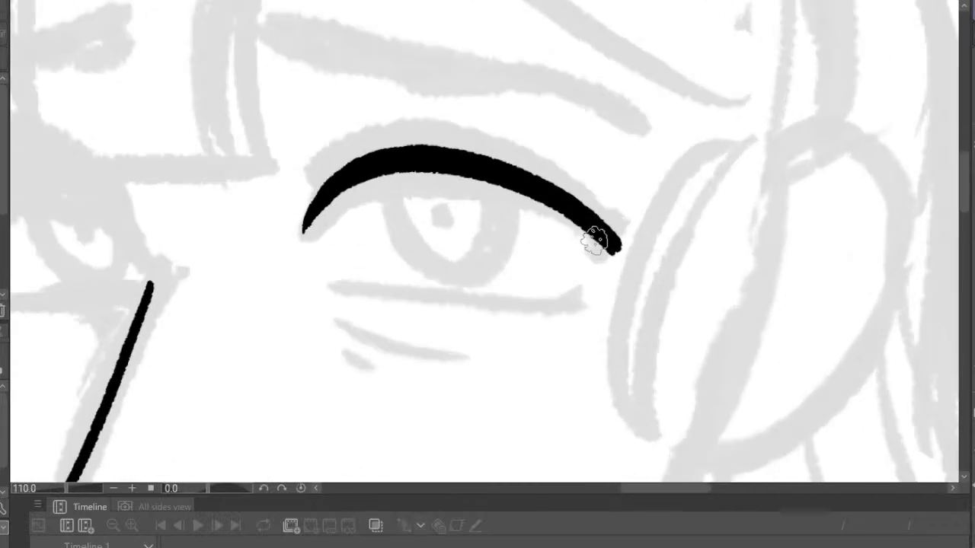
pyautogui.moveTo(615, 246); pyautogui.dragTo(587, 285)
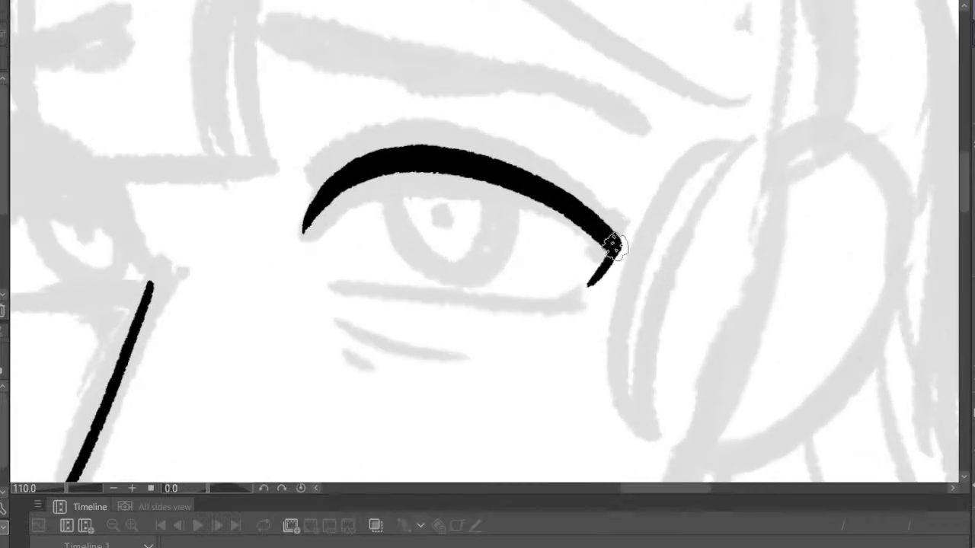
pyautogui.moveTo(327, 288)
pyautogui.mouseDown()
pyautogui.moveTo(530, 310)
pyautogui.moveTo(583, 301)
pyautogui.mouseUp()
pyautogui.scroll(-7, 657, 282)
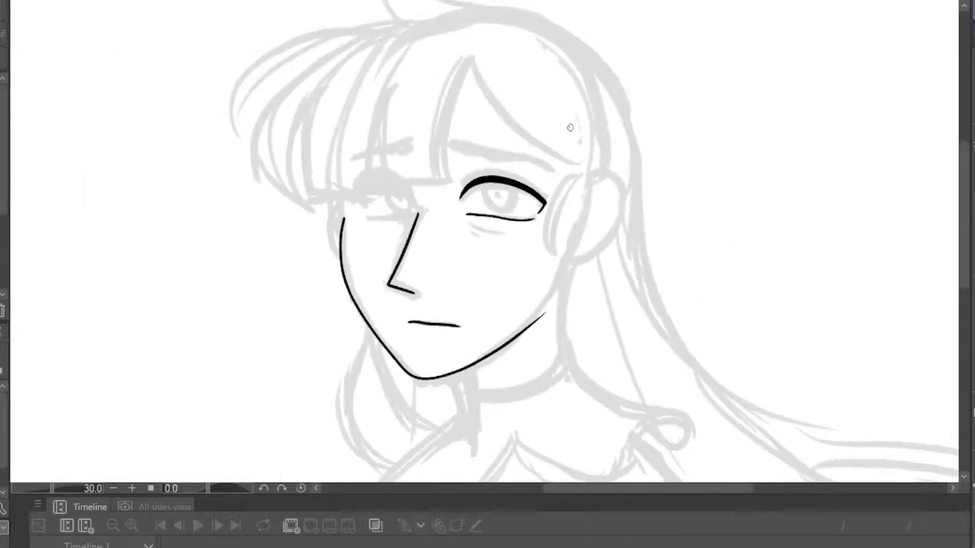
# Try to ink the round iris outline under the upper lash line in mirrored view
pyautogui.click(972, 415)
pyautogui.scroll(14, 449, 156)
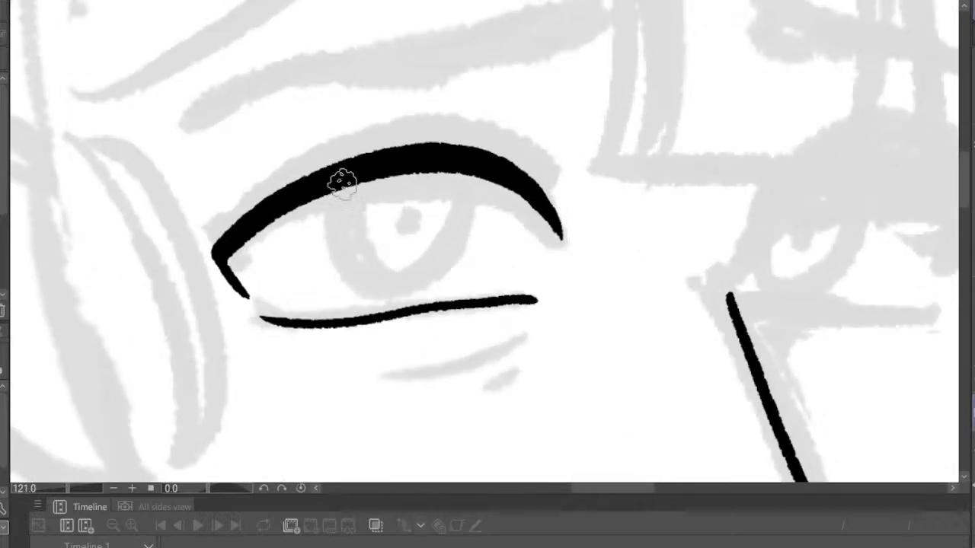
pyautogui.moveTo(335, 187)
pyautogui.mouseDown()
pyautogui.moveTo(336, 249)
pyautogui.moveTo(363, 279)
pyautogui.moveTo(391, 287)
pyautogui.moveTo(430, 281)
pyautogui.moveTo(454, 260)
pyautogui.moveTo(467, 176)
pyautogui.mouseUp()
pyautogui.scroll(-14, 500, 198)
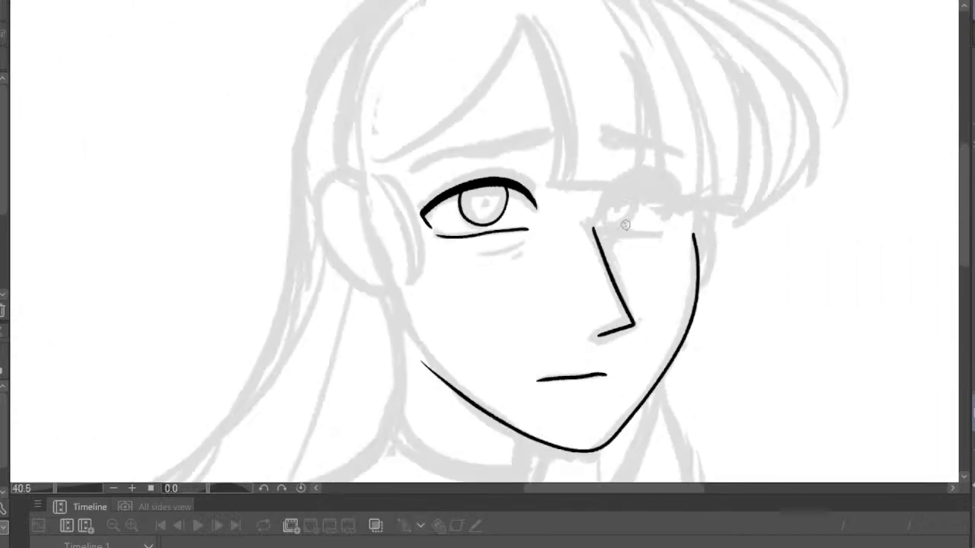
# Ink the iris outline of the uncovered eye as a thin circle cut off by the upper lash line
pyautogui.press('h')
pyautogui.scroll(10, 434, 211)
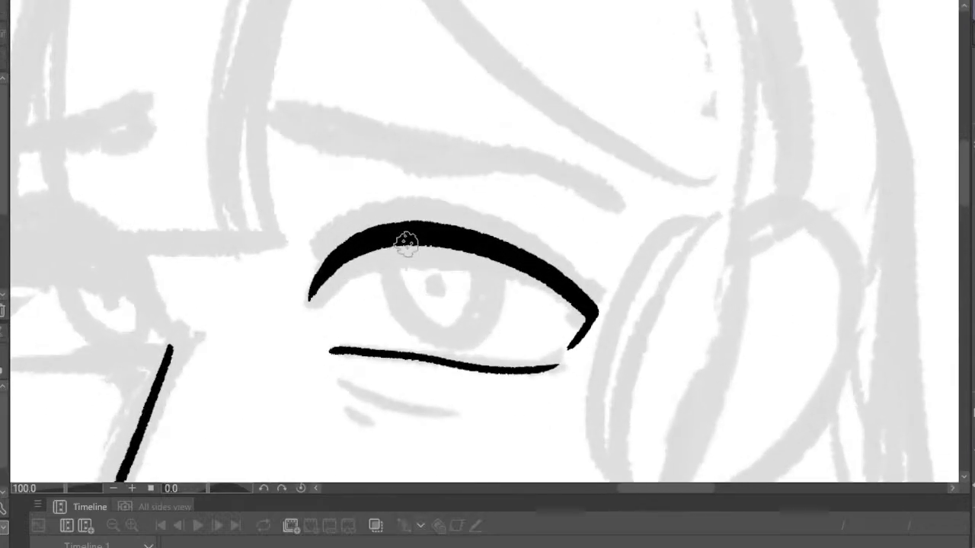
pyautogui.moveTo(395, 246)
pyautogui.mouseDown()
pyautogui.moveTo(389, 289)
pyautogui.moveTo(402, 324)
pyautogui.moveTo(430, 344)
pyautogui.moveTo(469, 344)
pyautogui.moveTo(495, 325)
pyautogui.moveTo(510, 263)
pyautogui.mouseUp()
# Ink two short, slanted crease lines beneath the lower lid of the uncovered eye
pyautogui.moveTo(334, 375)
pyautogui.mouseDown()
pyautogui.moveTo(445, 407)
pyautogui.moveTo(472, 406)
pyautogui.mouseUp()
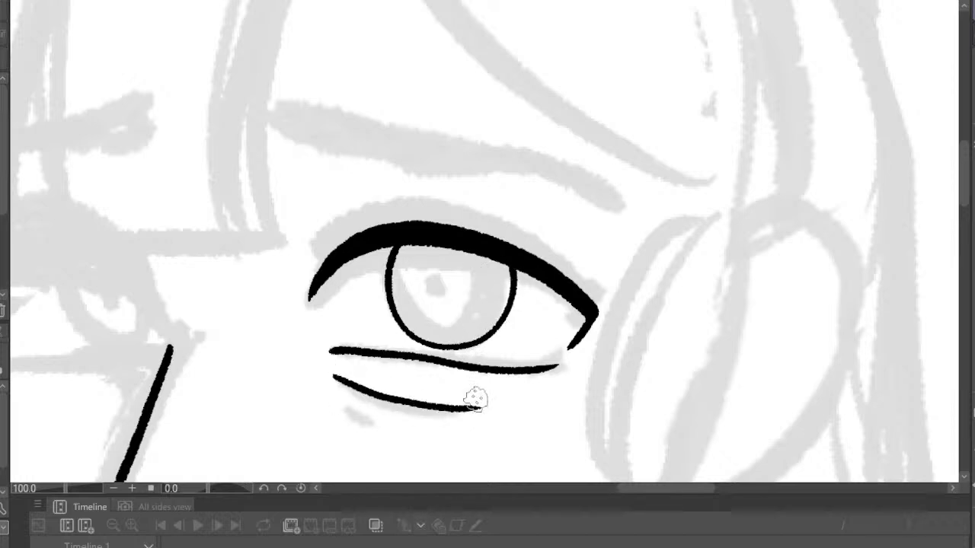
pyautogui.scroll(-4, 475, 397)
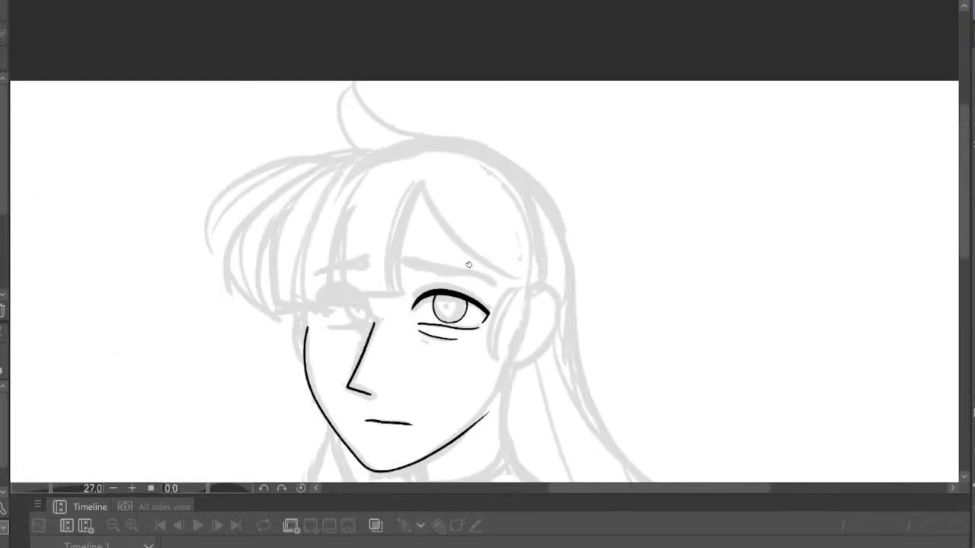
pyautogui.scroll(3, 457, 318)
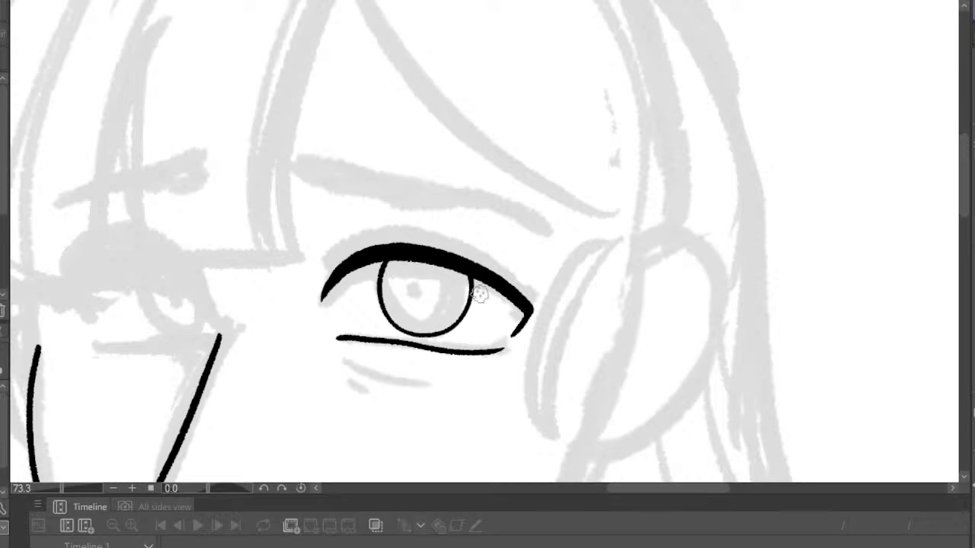
pyautogui.moveTo(340, 355); pyautogui.dragTo(434, 378)
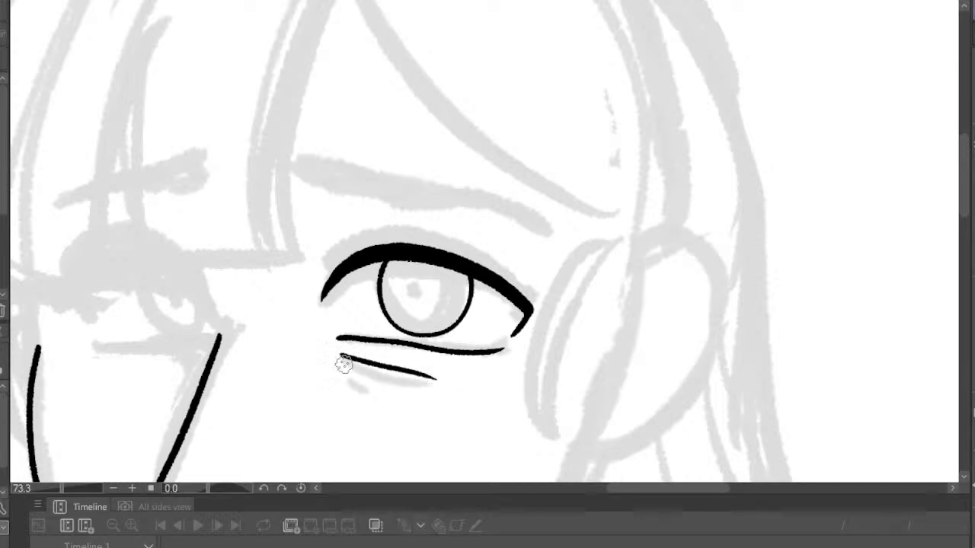
pyautogui.moveTo(344, 371); pyautogui.dragTo(404, 387)
pyautogui.scroll(-3, 446, 289)
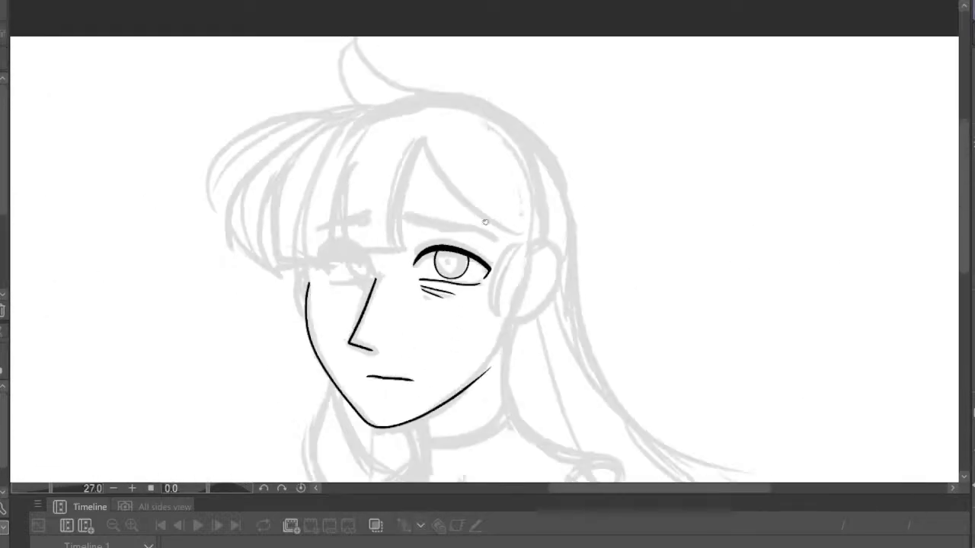
# Try to place a solid round pupil inside the iris in mirrored view
pyautogui.press('h')
pyautogui.scroll(3, 536, 235)
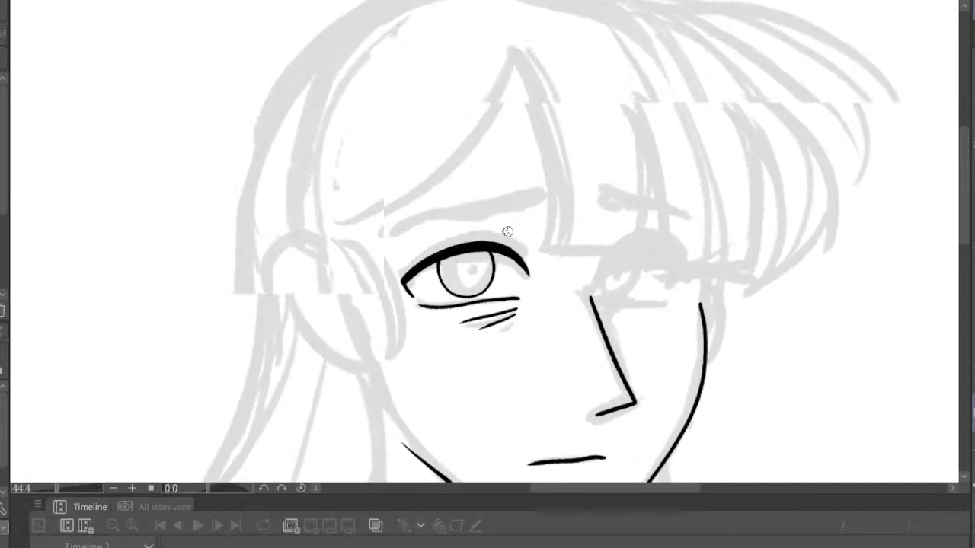
pyautogui.moveTo(430, 299); pyautogui.dragTo(442, 299)
pyautogui.scroll(-5, 462, 290)
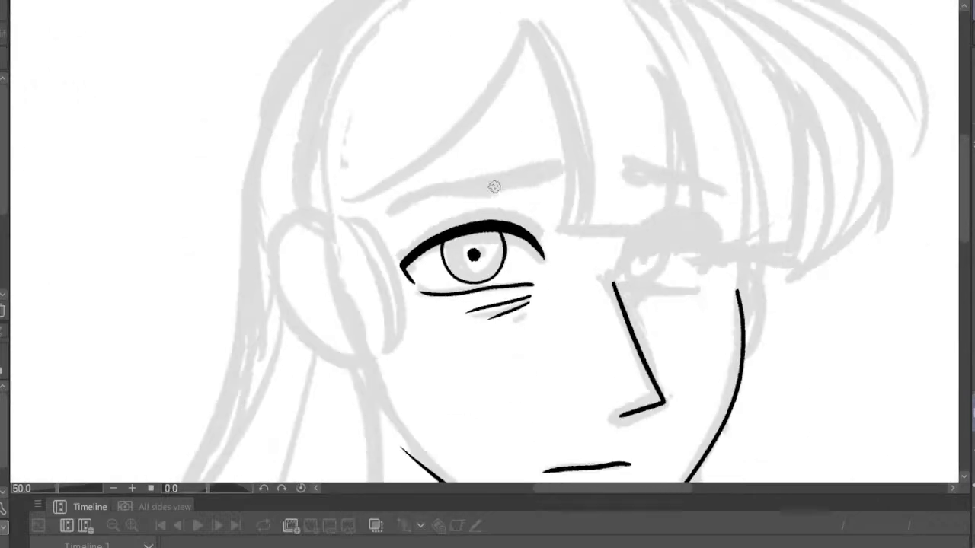
# Place a small solid black pupil in the centre of the iris in the unmirrored view
pyautogui.press('h')
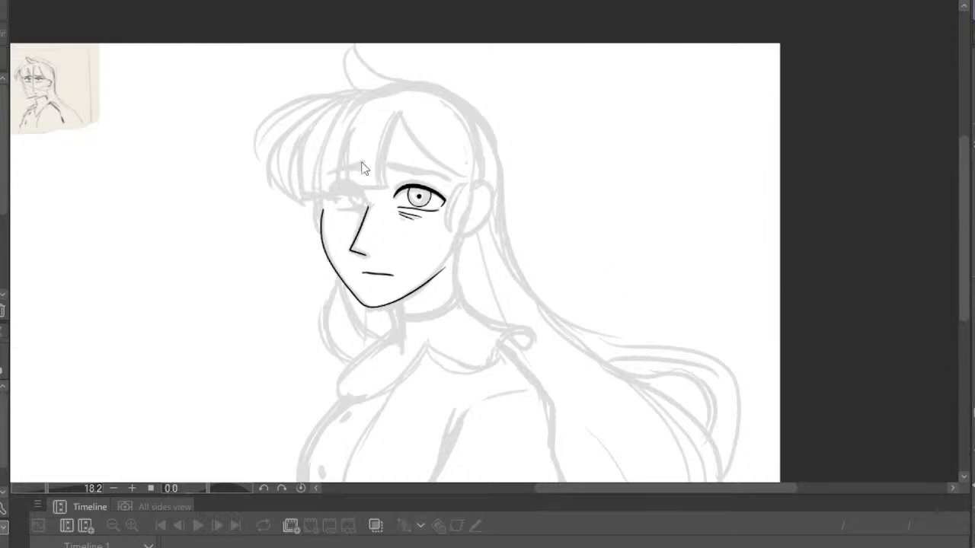
pyautogui.scroll(5, 362, 168)
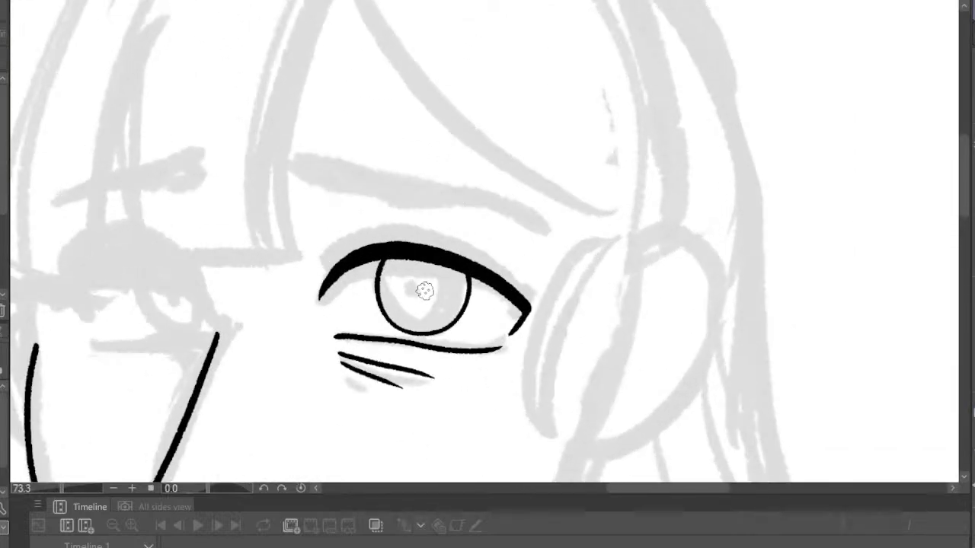
pyautogui.click(424, 291)
pyautogui.scroll(-3, 501, 228)
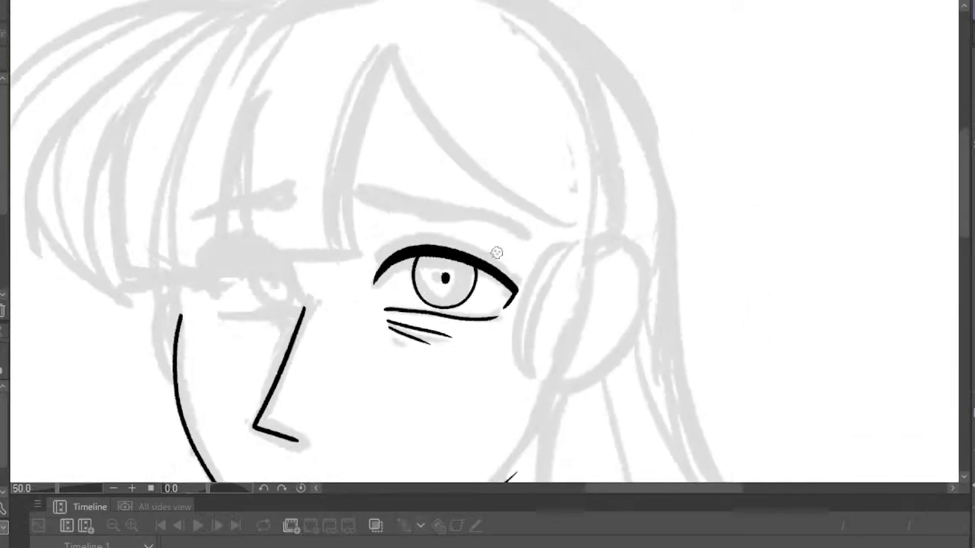
pyautogui.scroll(-1, 525, 243)
# Ink the thin, tapered outline of the eyebrow above the uncovered eye in mirrored view
pyautogui.press('h')
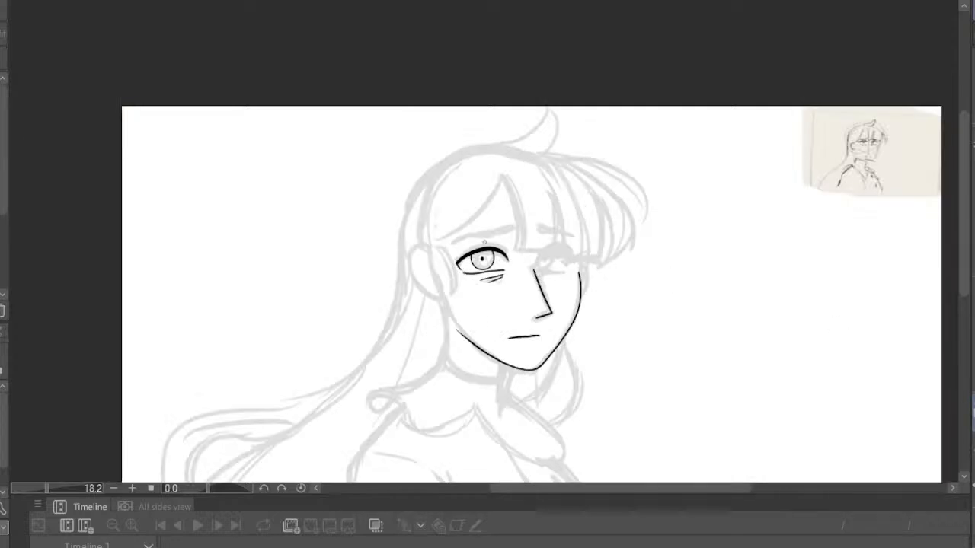
pyautogui.scroll(3, 485, 231)
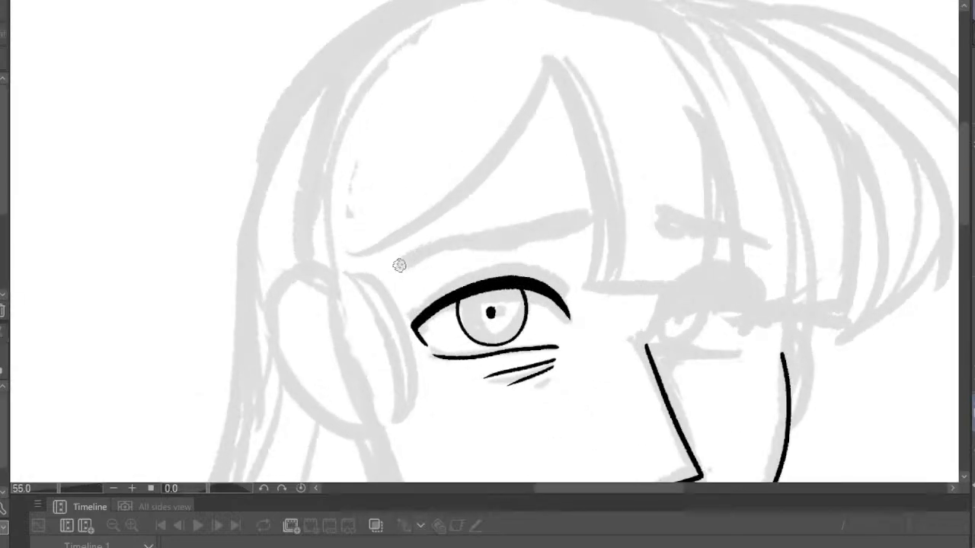
pyautogui.moveTo(397, 265)
pyautogui.mouseDown()
pyautogui.moveTo(560, 236)
pyautogui.moveTo(585, 217)
pyautogui.moveTo(418, 245)
pyautogui.mouseUp()
pyautogui.scroll(-5, 443, 239)
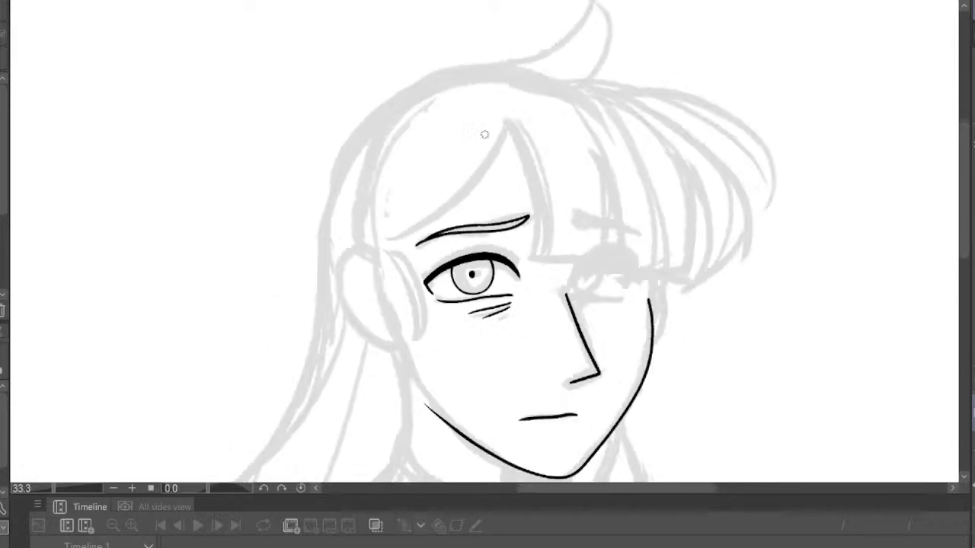
pyautogui.hotkey('shift', 'r')
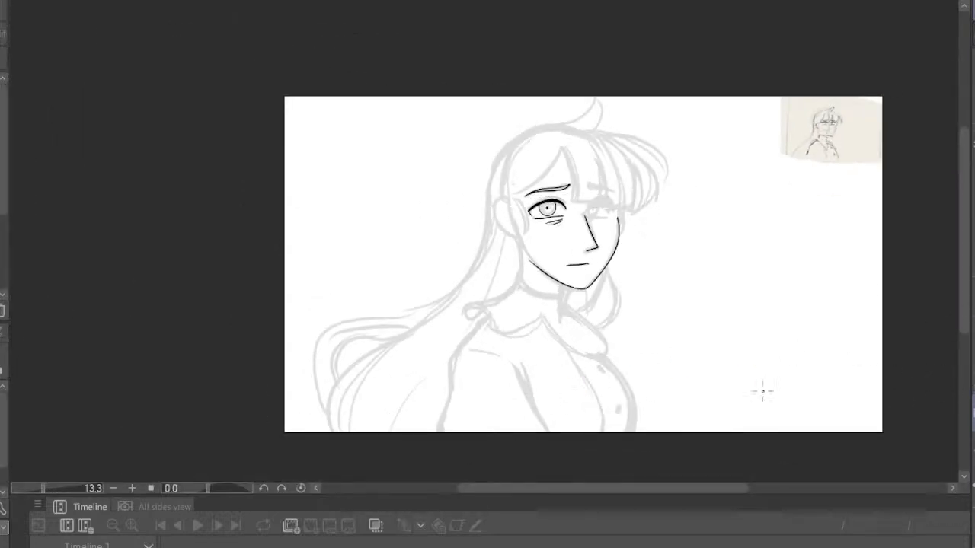
pyautogui.press('h')
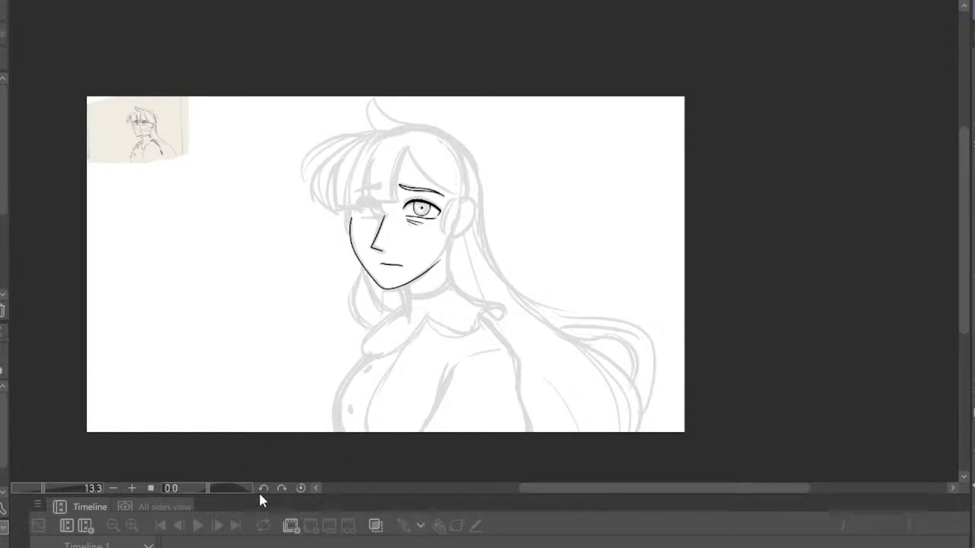
pyautogui.scroll(3, 242, 409)
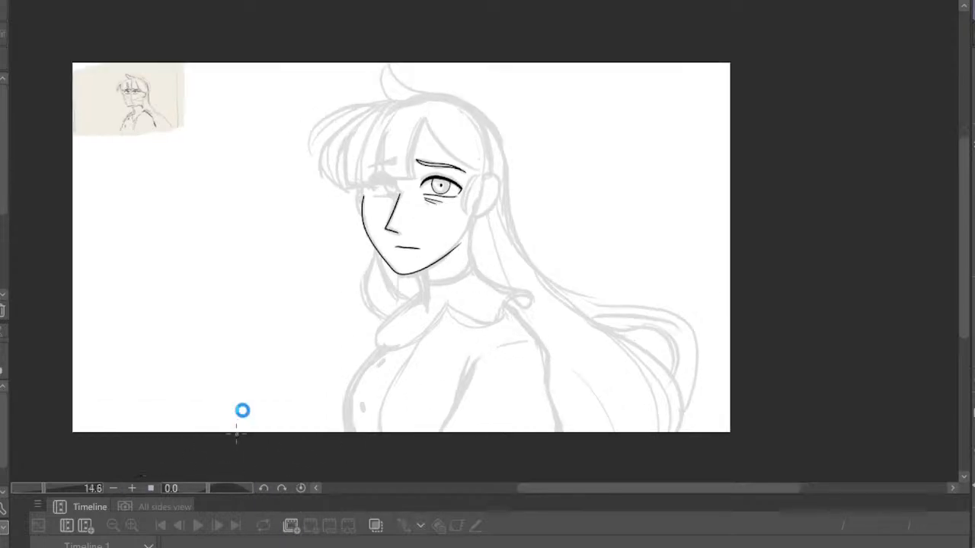
pyautogui.scroll(3, 356, 131)
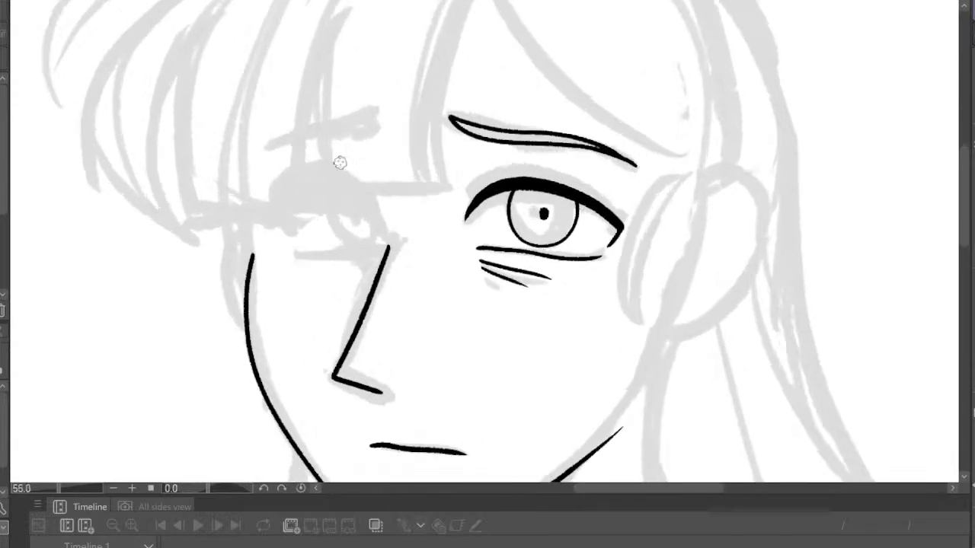
# Ink the thick, tapered arch of the upper lid on the fringe-covered eye and check it with the view flipped vertically
pyautogui.moveTo(256, 232)
pyautogui.mouseDown()
pyautogui.moveTo(270, 198)
pyautogui.moveTo(293, 182)
pyautogui.moveTo(334, 187)
pyautogui.moveTo(391, 246)
pyautogui.moveTo(341, 186)
pyautogui.moveTo(310, 177)
pyautogui.moveTo(283, 179)
pyautogui.moveTo(265, 199)
pyautogui.moveTo(258, 234)
pyautogui.mouseUp()
pyautogui.scroll(-4, 472, 126)
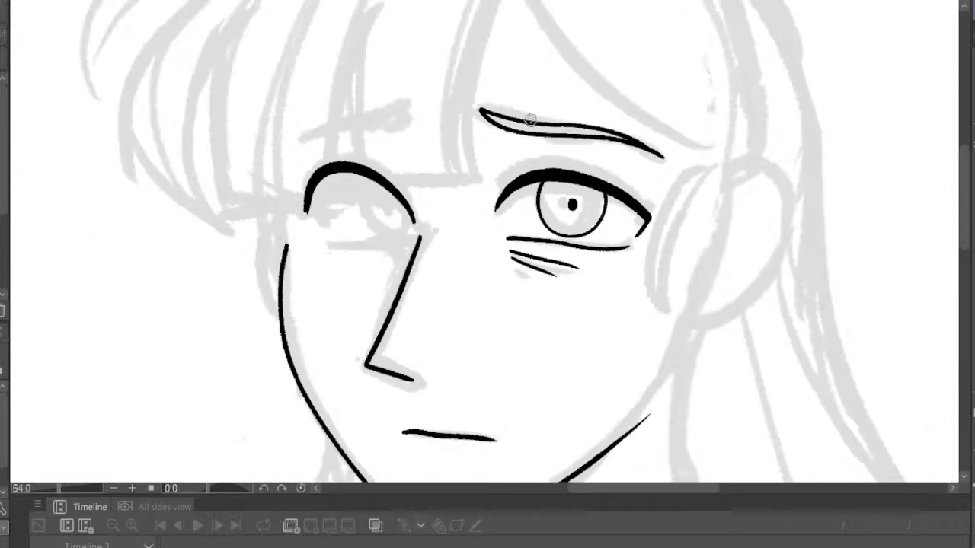
pyautogui.click(973, 449)
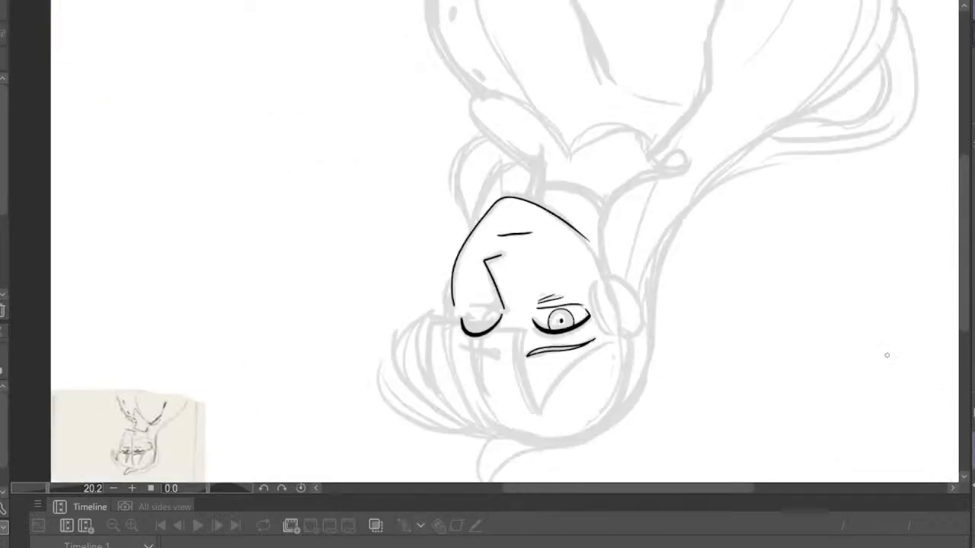
pyautogui.click(973, 449)
# Ink the lower lid of the fringe-covered eye in mirrored view and try an iris outline, checking both in flipped views
pyautogui.click(973, 415)
pyautogui.scroll(4, 590, 137)
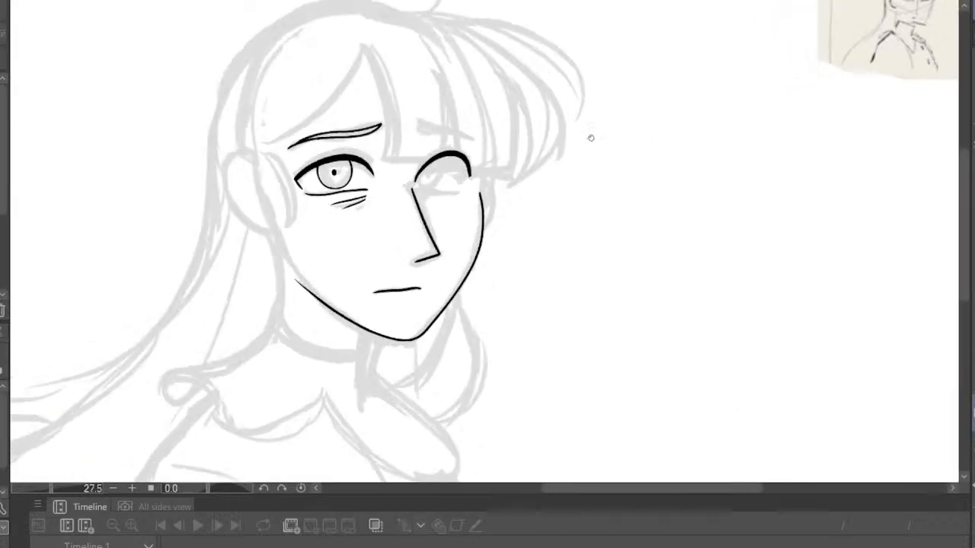
pyautogui.moveTo(410, 282); pyautogui.dragTo(509, 278)
pyautogui.moveTo(418, 251)
pyautogui.mouseDown()
pyautogui.moveTo(443, 278)
pyautogui.moveTo(463, 260)
pyautogui.moveTo(457, 216)
pyautogui.mouseUp()
pyautogui.scroll(-4, 491, 207)
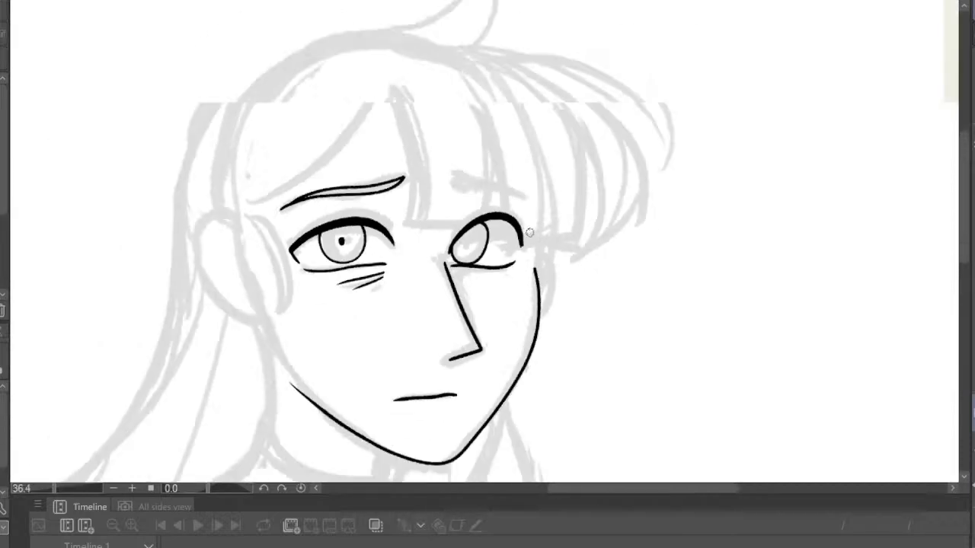
pyautogui.click(972, 450)
pyautogui.click(973, 412)
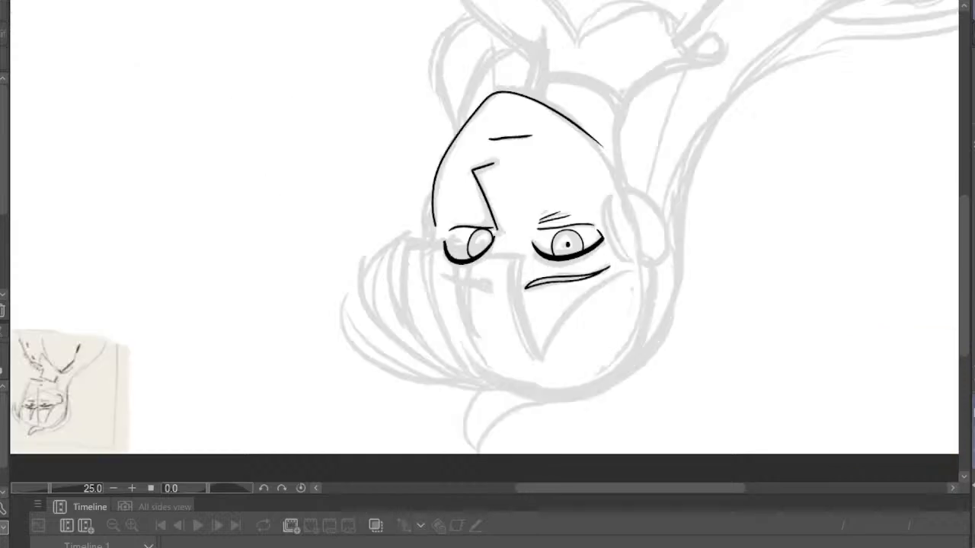
pyautogui.click(972, 450)
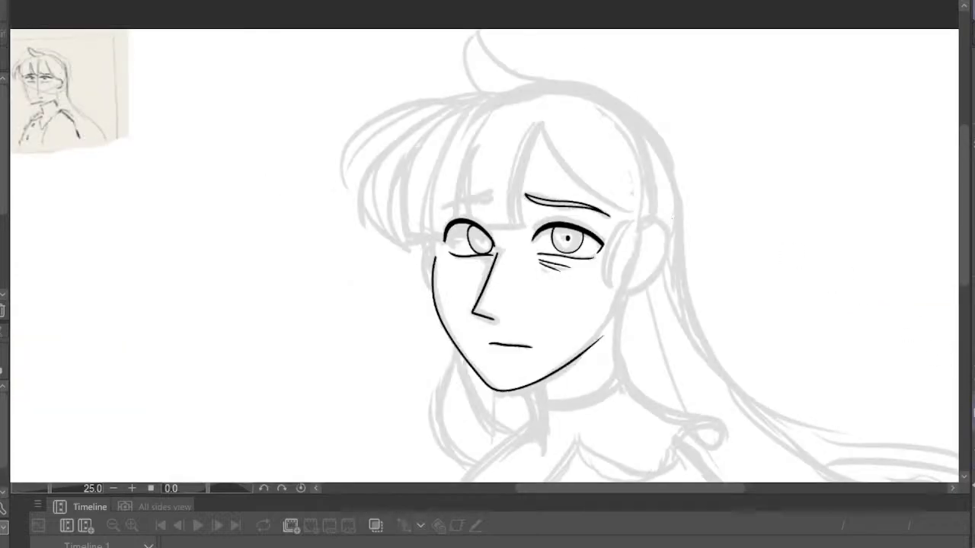
pyautogui.click(972, 413)
# Try a second iris outline in the fringe-covered eye in mirrored view, check it flipped, and undo it
pyautogui.scroll(3, 480, 206)
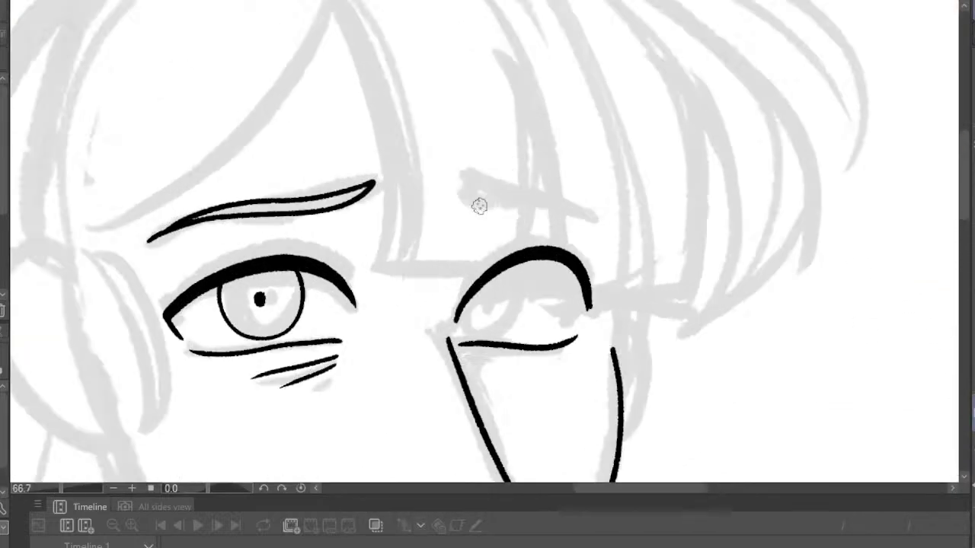
pyautogui.moveTo(460, 313)
pyautogui.mouseDown()
pyautogui.moveTo(468, 334)
pyautogui.moveTo(493, 338)
pyautogui.moveTo(512, 321)
pyautogui.moveTo(519, 275)
pyautogui.mouseUp()
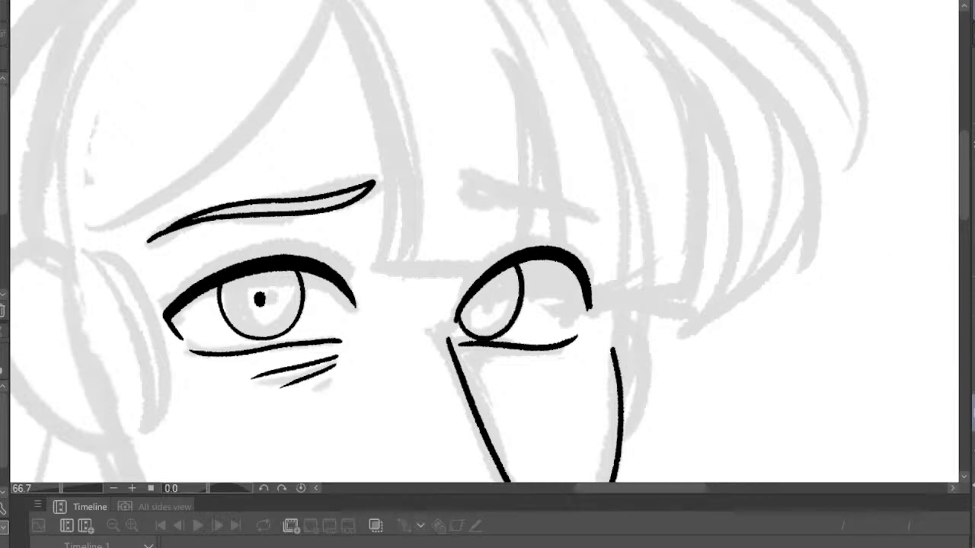
pyautogui.click(972, 430)
pyautogui.click(972, 430)
pyautogui.click(972, 430)
pyautogui.click(972, 449)
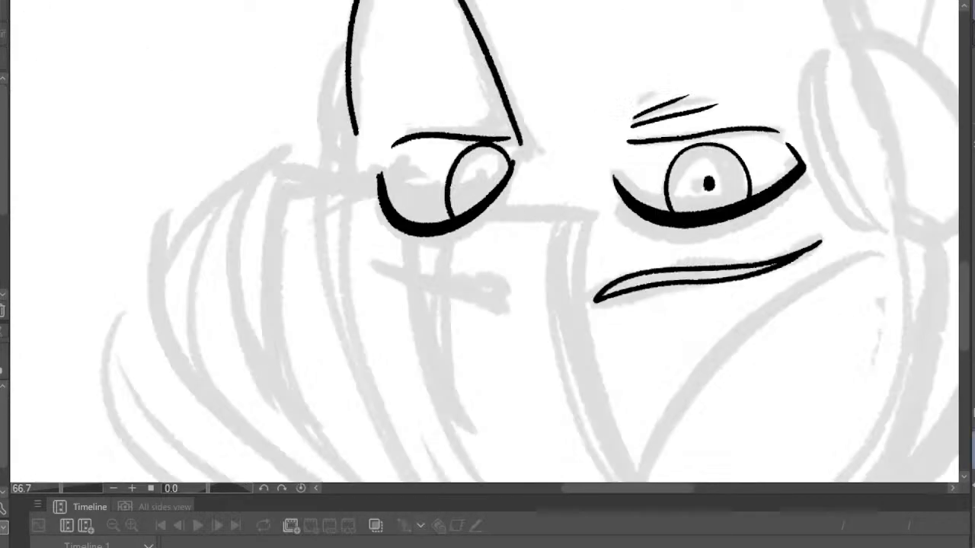
pyautogui.click(973, 430)
pyautogui.hotkey('ctrl', 'z')
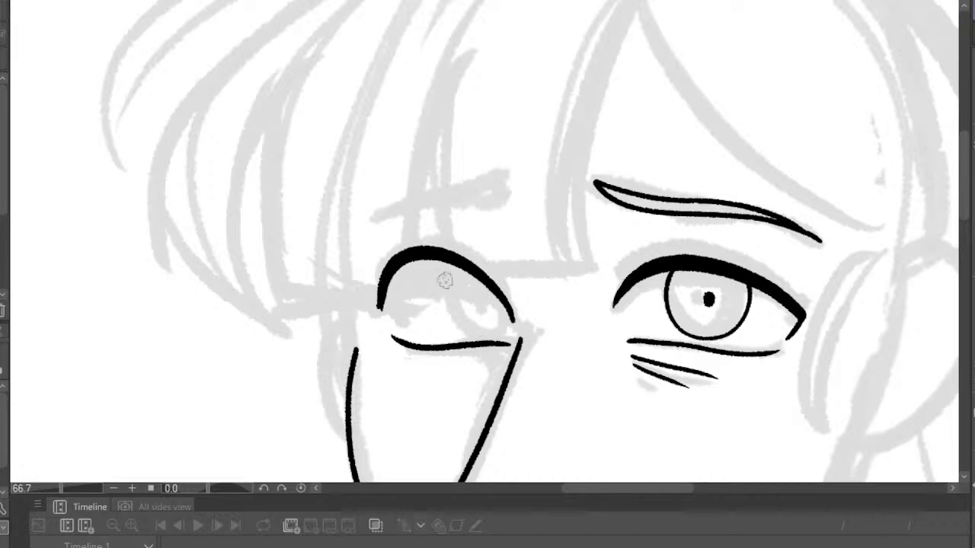
# Ink the narrow oval iris against the inner corner of the fringe-covered eye in unmirrored view and try a pupil in it
pyautogui.moveTo(449, 261)
pyautogui.mouseDown()
pyautogui.moveTo(454, 317)
pyautogui.moveTo(495, 336)
pyautogui.moveTo(510, 318)
pyautogui.mouseUp()
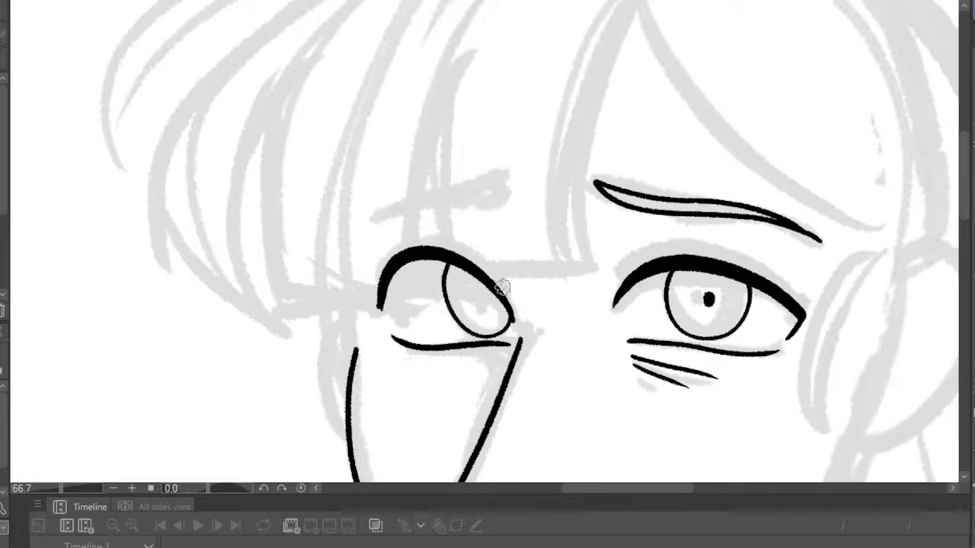
pyautogui.click(483, 297)
pyautogui.scroll(-4, 571, 253)
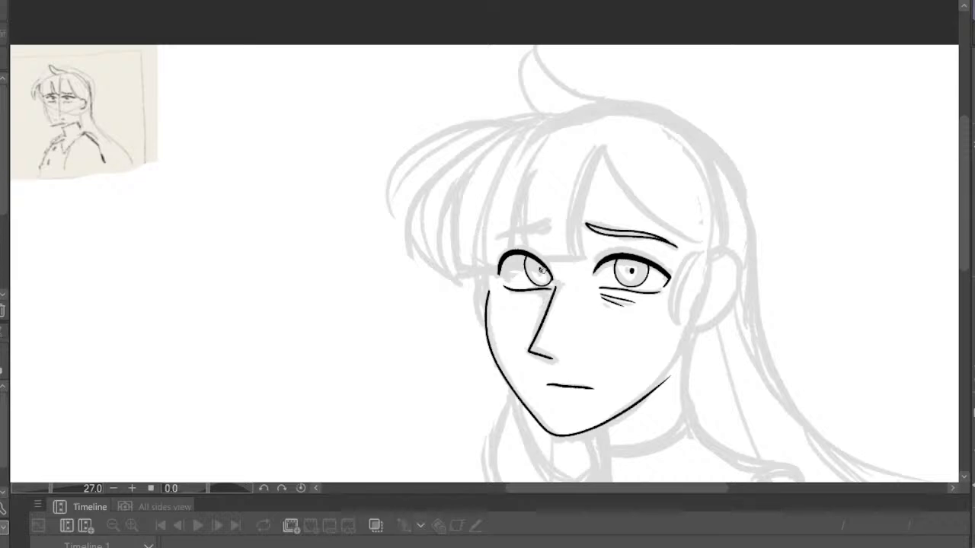
pyautogui.scroll(3, 570, 249)
pyautogui.scroll(1, 588, 253)
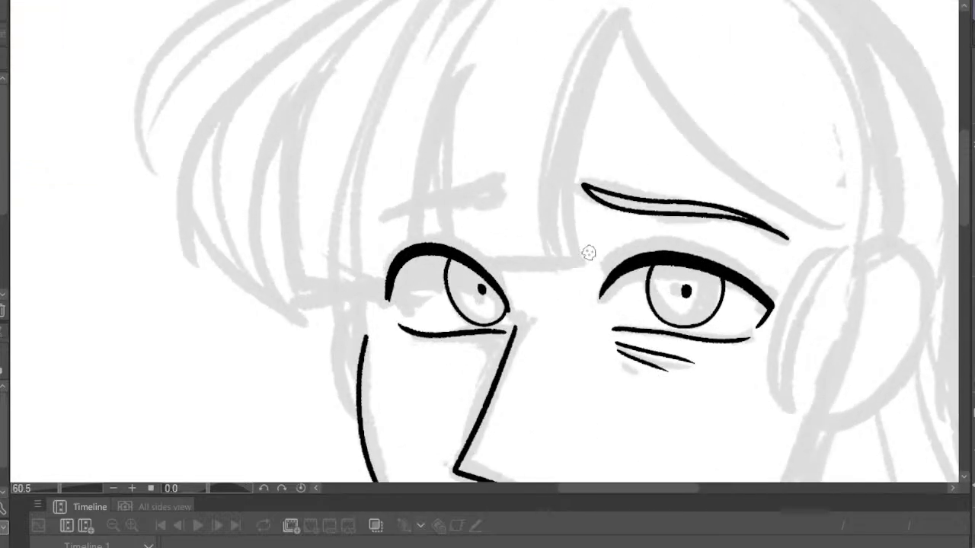
pyautogui.scroll(-3, 589, 252)
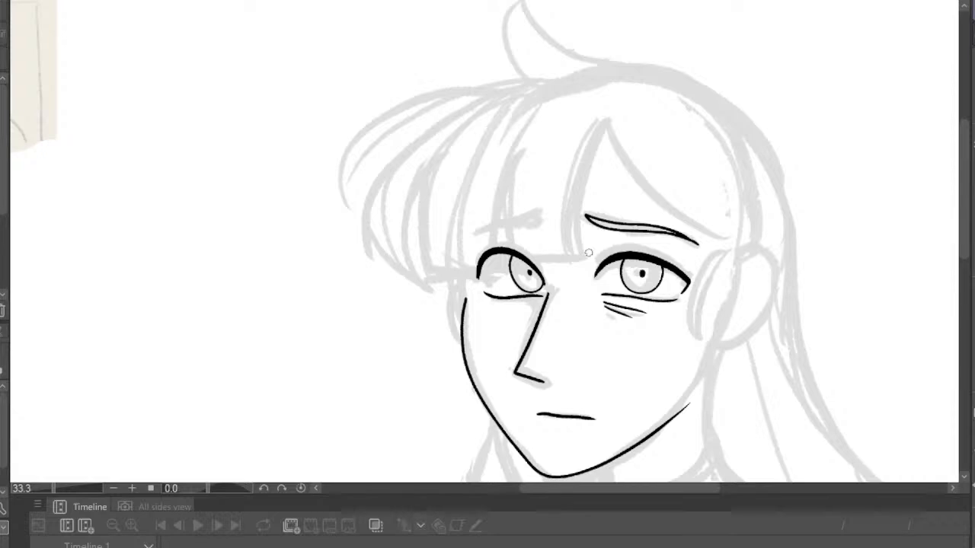
pyautogui.scroll(-2, 588, 253)
pyautogui.scroll(7, 561, 256)
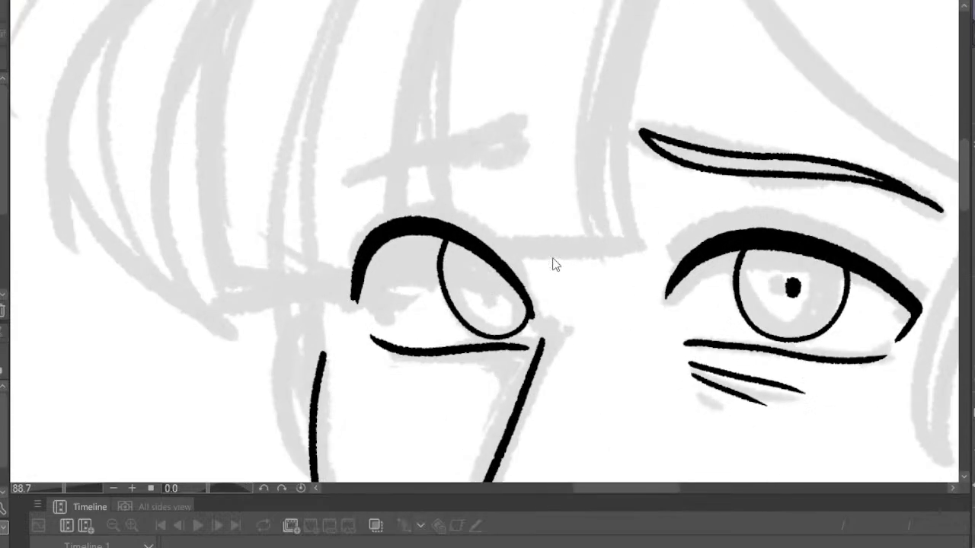
# Place a small solid black pupil near the inner edge of the fringe-covered eye's iris
pyautogui.click(492, 286)
pyautogui.hotkey('ctrl', 'z')
pyautogui.click(497, 287)
pyautogui.moveTo(549, 270)
pyautogui.mouseDown()
pyautogui.moveTo(553, 251)
pyautogui.moveTo(437, 215)
pyautogui.moveTo(439, 204)
pyautogui.moveTo(294, 124)
pyautogui.moveTo(311, 124)
pyautogui.moveTo(320, 99)
pyautogui.moveTo(304, 120)
pyautogui.mouseUp()
pyautogui.scroll(-10, 316, 103)
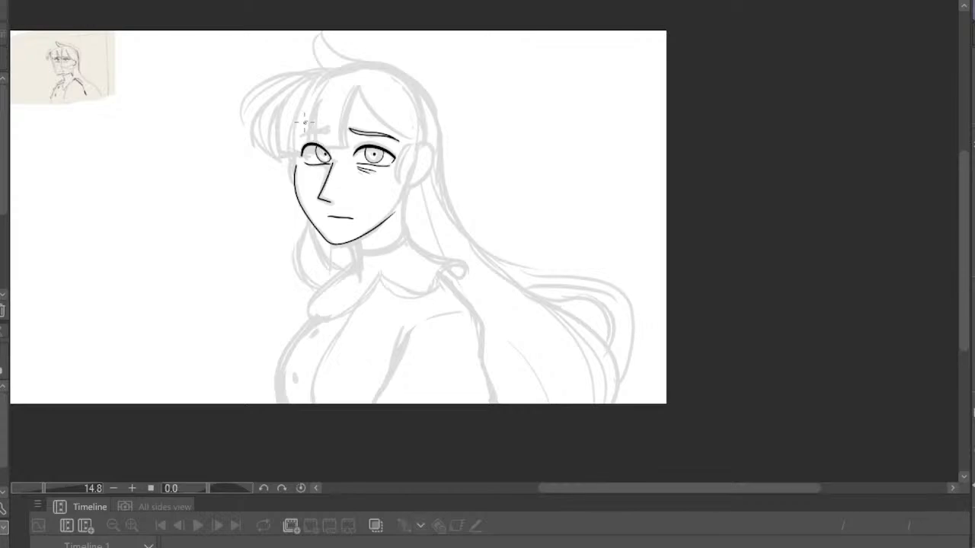
# Ink the thin, tapered eyebrow outline above the fringe-covered eye, rising toward the middle of the forehead
pyautogui.scroll(6, 303, 121)
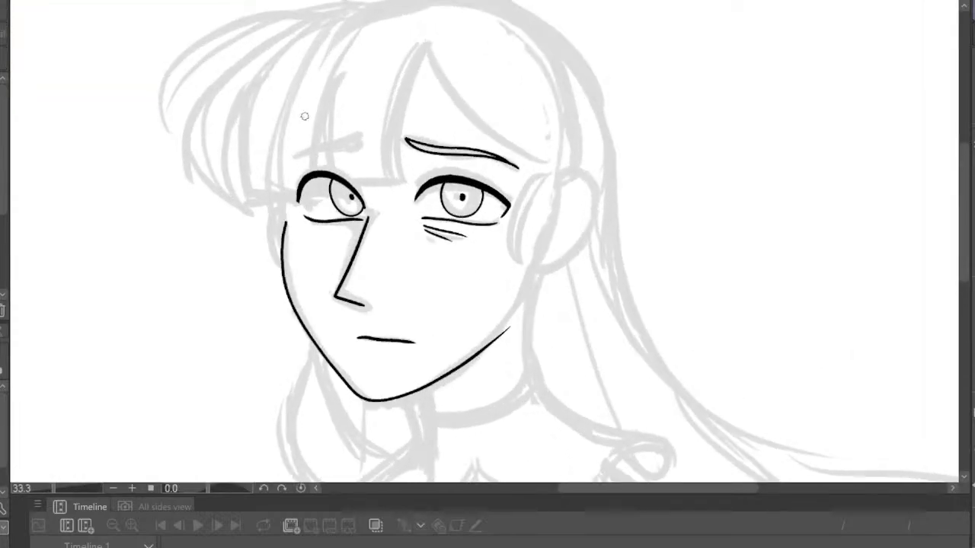
pyautogui.scroll(5, 304, 116)
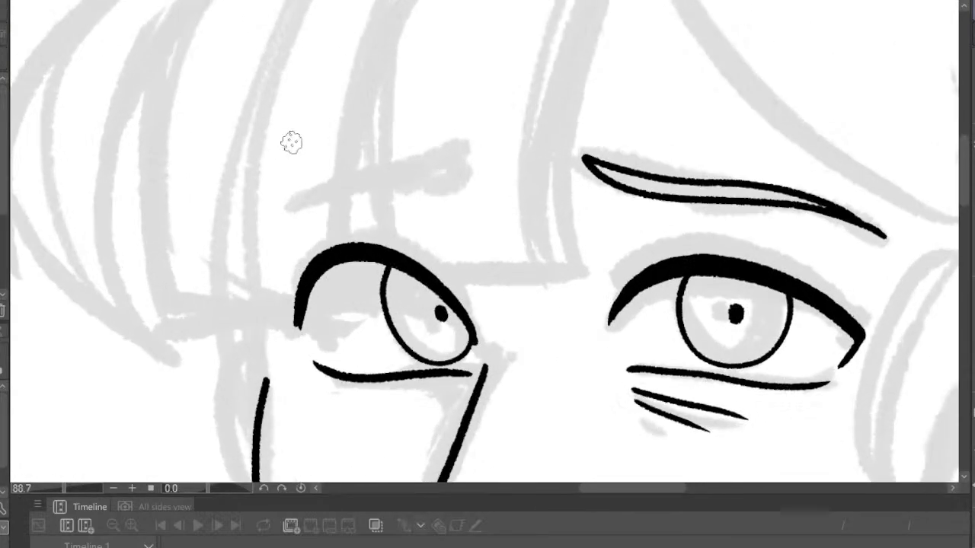
pyautogui.scroll(1, 291, 141)
pyautogui.moveTo(287, 220)
pyautogui.mouseDown()
pyautogui.moveTo(459, 200)
pyautogui.moveTo(500, 164)
pyautogui.mouseUp()
pyautogui.moveTo(290, 219); pyautogui.dragTo(503, 160)
pyautogui.scroll(-5, 538, 128)
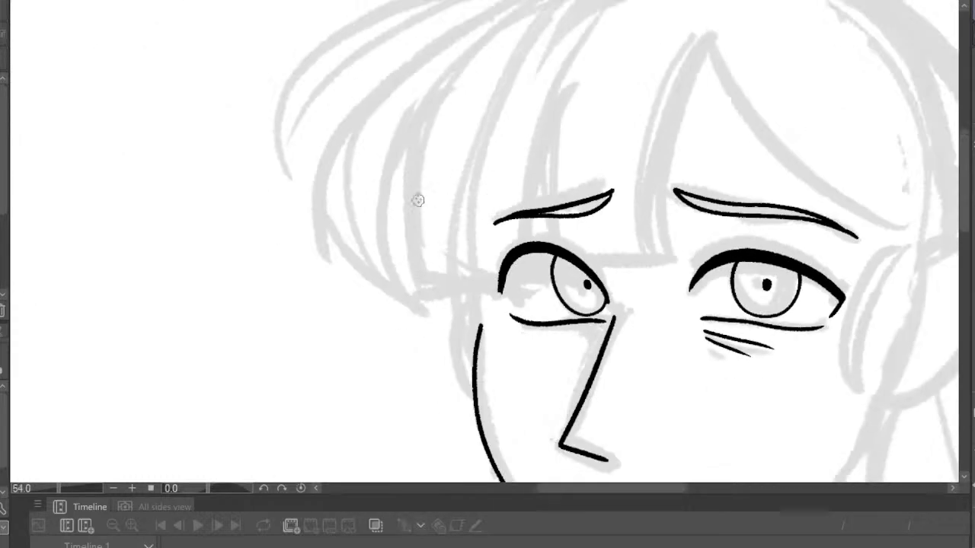
# Undo the upper edge of the fringe-side eyebrow and ink it again in mirrored view as a smooth tapered curve
pyautogui.click(973, 413)
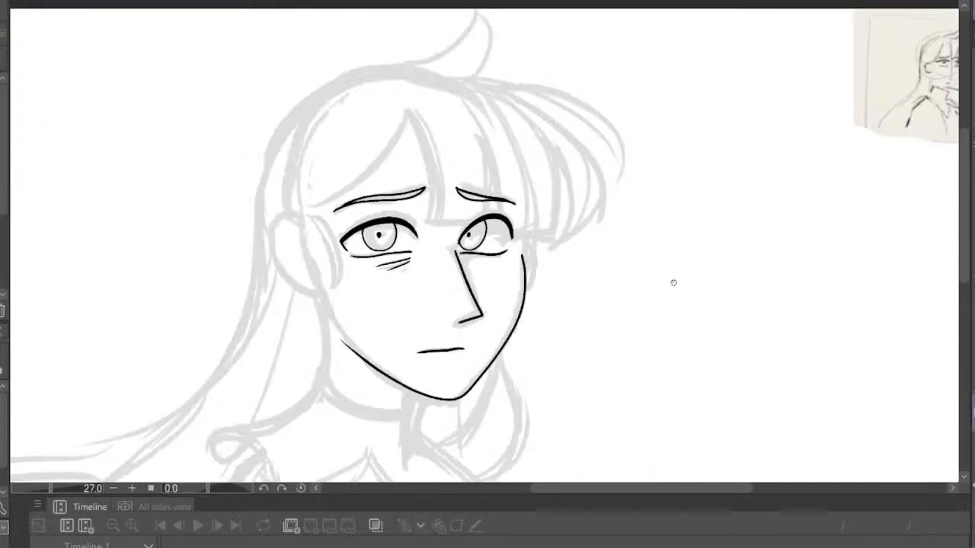
pyautogui.scroll(4, 618, 255)
pyautogui.hotkey('ctrl', 'z')
pyautogui.scroll(2, 368, 108)
pyautogui.scroll(3, 364, 107)
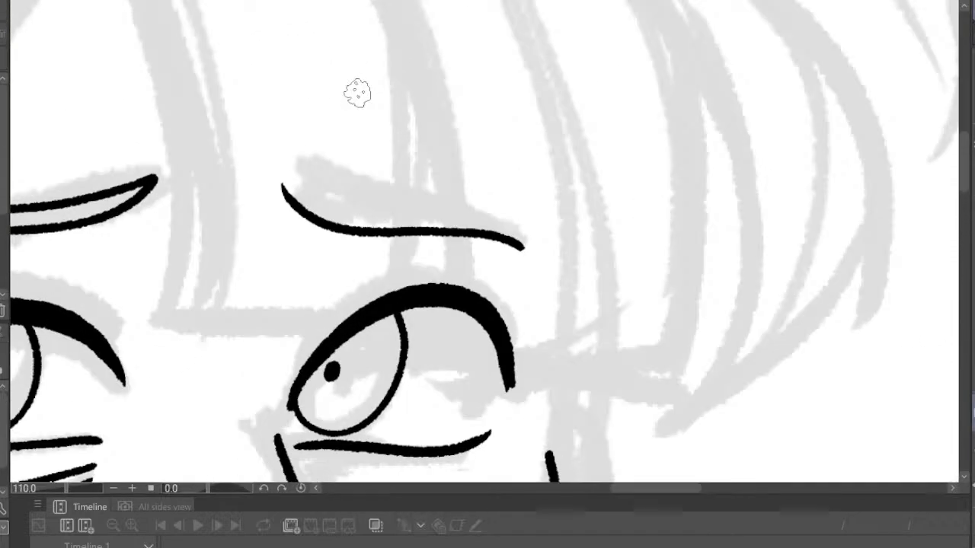
pyautogui.moveTo(278, 175); pyautogui.dragTo(525, 249)
pyautogui.scroll(-5, 554, 250)
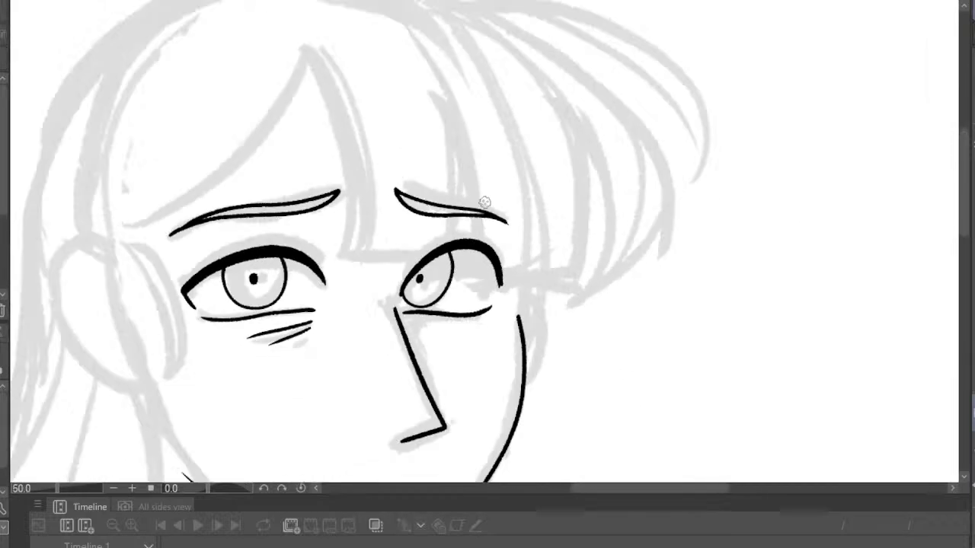
# Ink two short, slanted crease lines beneath the inner part of the fringe-covered eye's lower lid in unmirrored view
pyautogui.click(973, 413)
pyautogui.scroll(5, 609, 327)
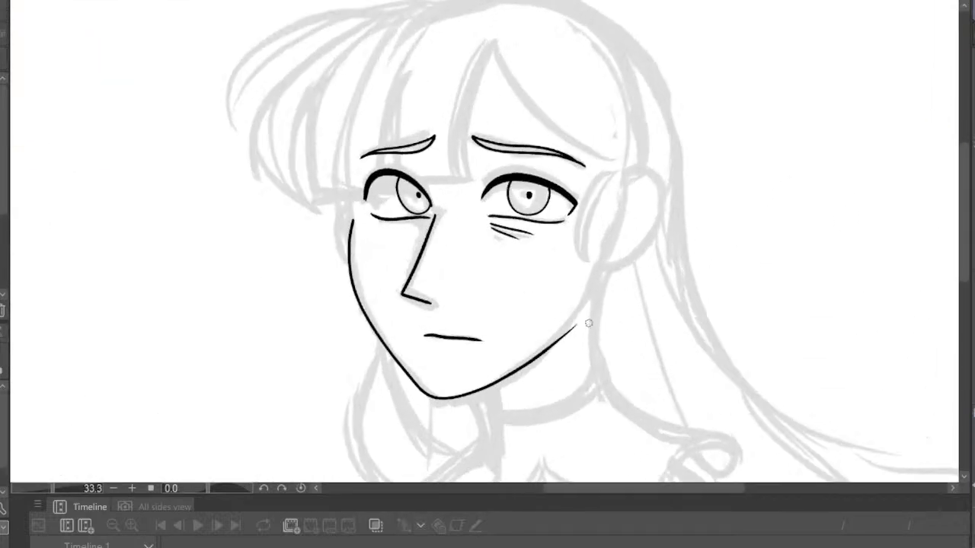
pyautogui.moveTo(342, 172)
pyautogui.mouseDown()
pyautogui.moveTo(286, 193)
pyautogui.moveTo(313, 192)
pyautogui.mouseUp()
pyautogui.scroll(-6, 362, 169)
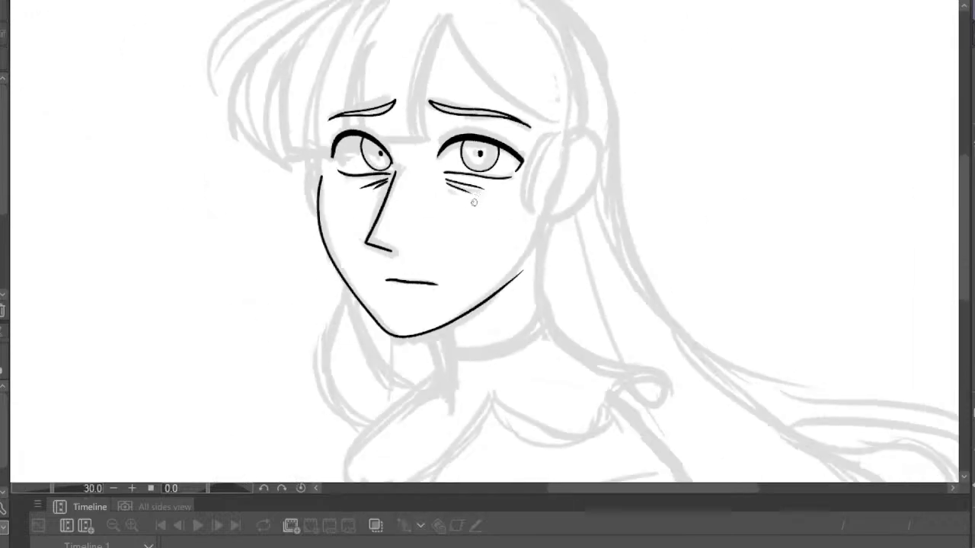
# Compare the whole face in mirrored and unmirrored views to check the balance of the eyes, eyebrows and creases
pyautogui.scroll(2, 465, 190)
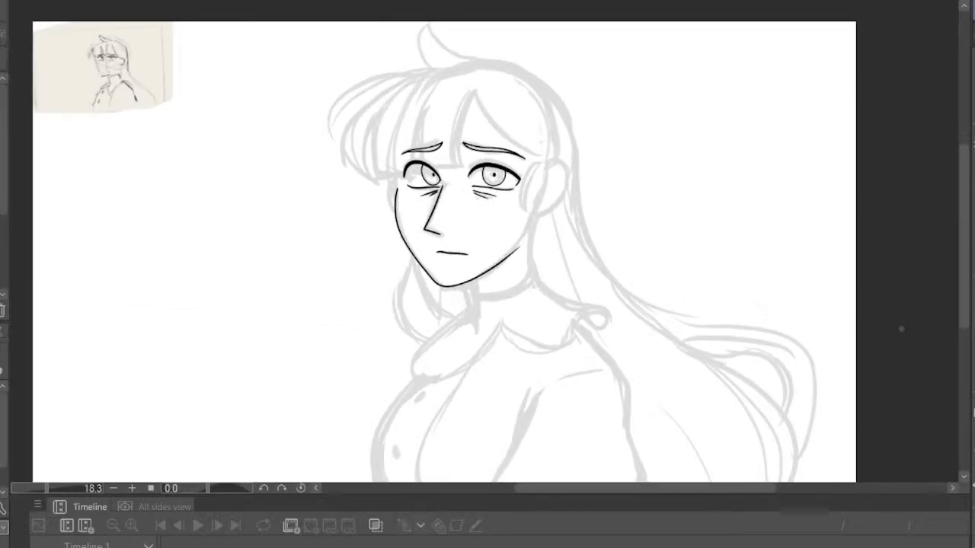
pyautogui.click(973, 412)
pyautogui.click(973, 412)
pyautogui.click(973, 411)
pyautogui.click(973, 412)
pyautogui.click(973, 412)
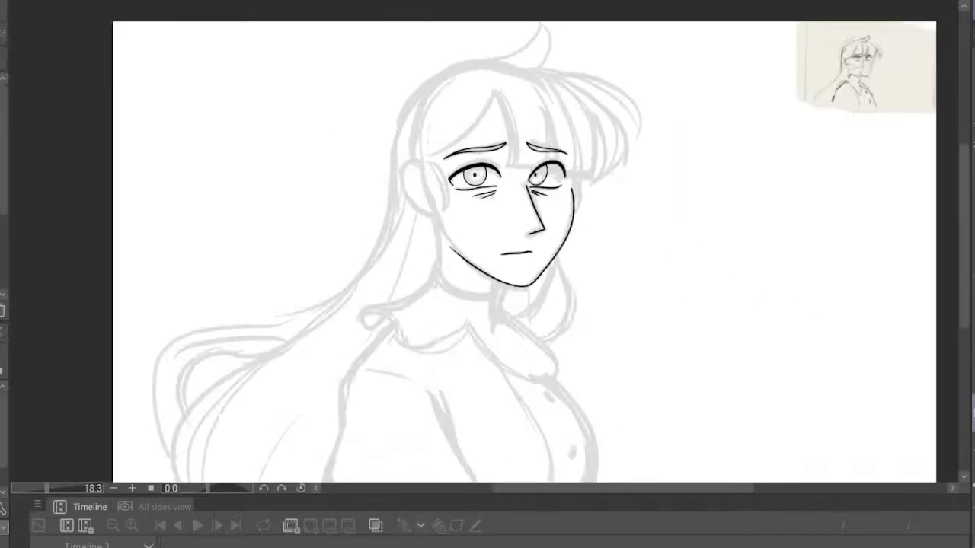
pyautogui.scroll(1, 521, 116)
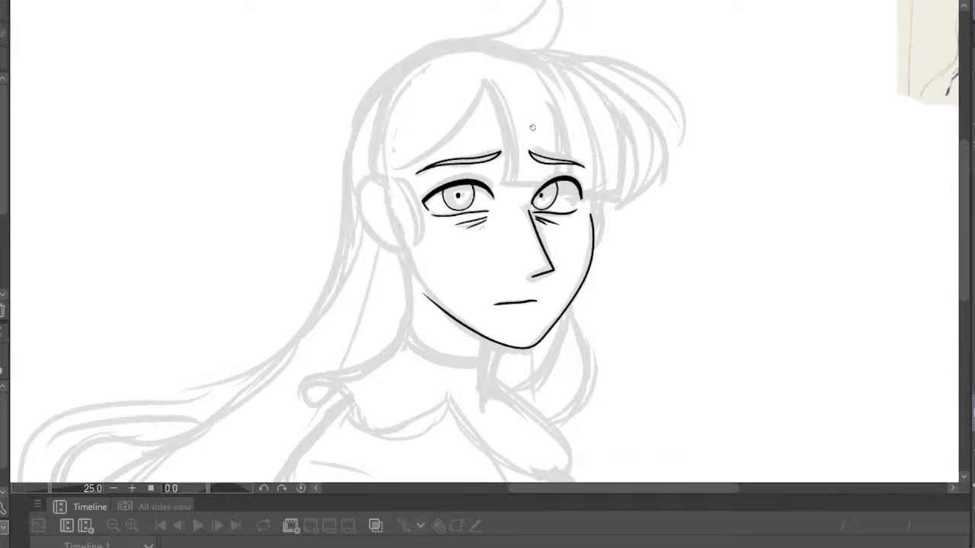
pyautogui.click(973, 412)
pyautogui.scroll(-2, 572, 237)
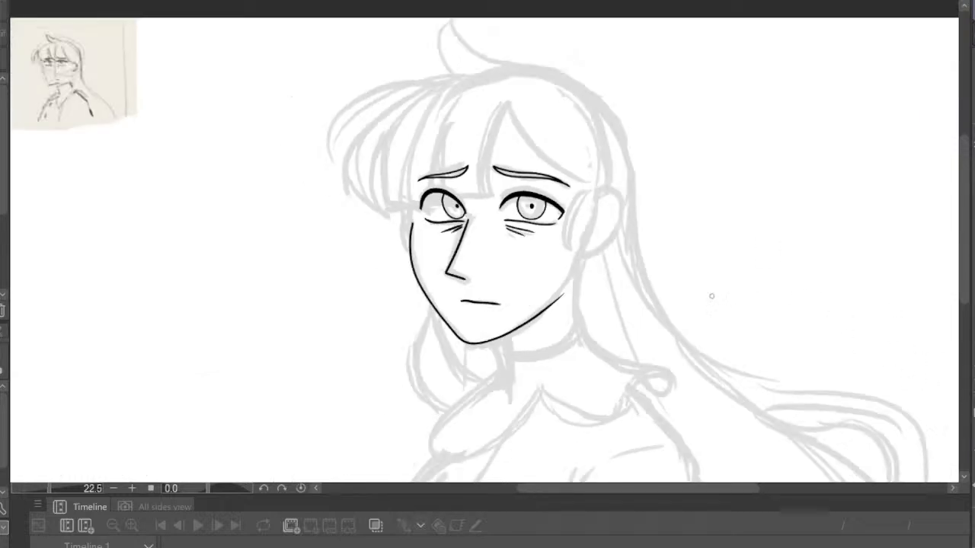
# Thin the crease lines beneath the fringe-covered eye to finer strokes and recheck the face in mirrored view
pyautogui.scroll(3, 537, 190)
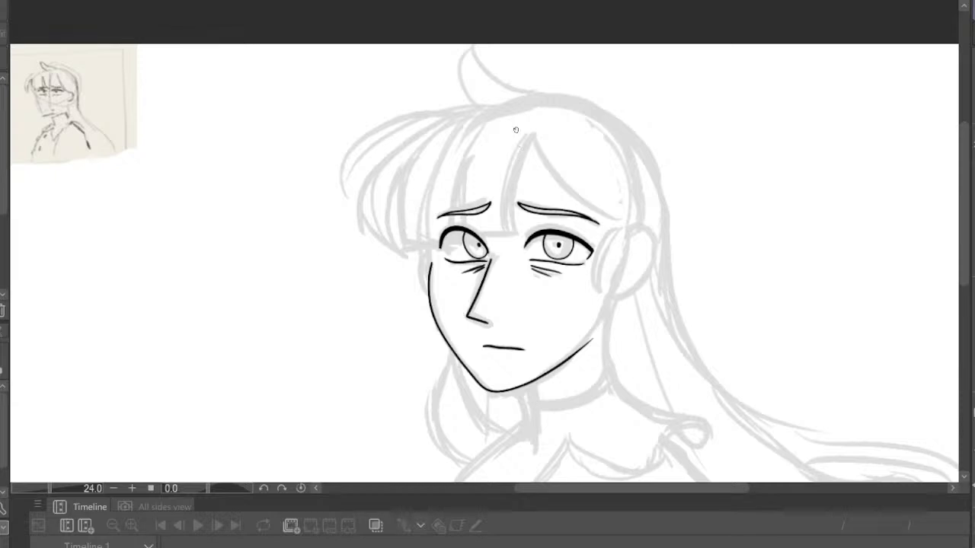
pyautogui.scroll(5, 453, 260)
pyautogui.scroll(1, 449, 258)
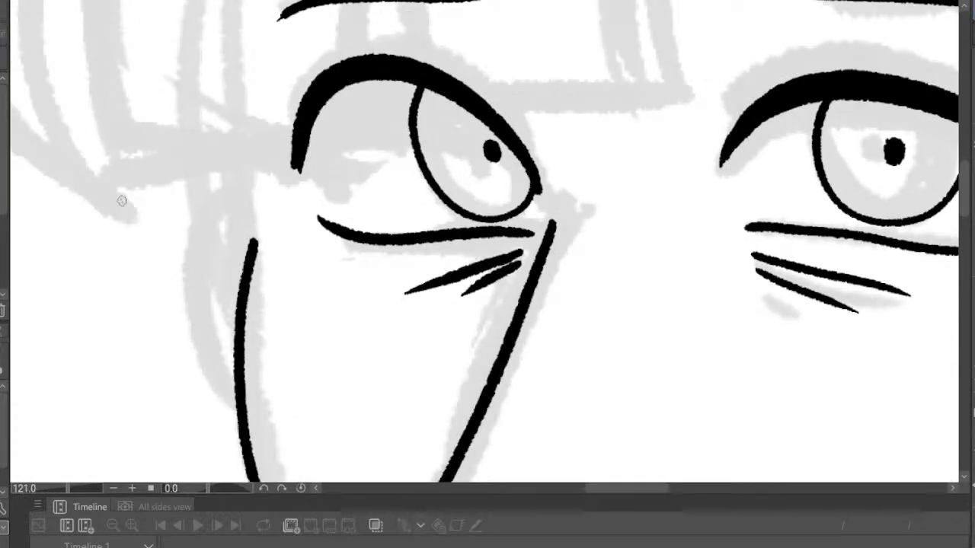
pyautogui.moveTo(521, 260); pyautogui.dragTo(428, 293)
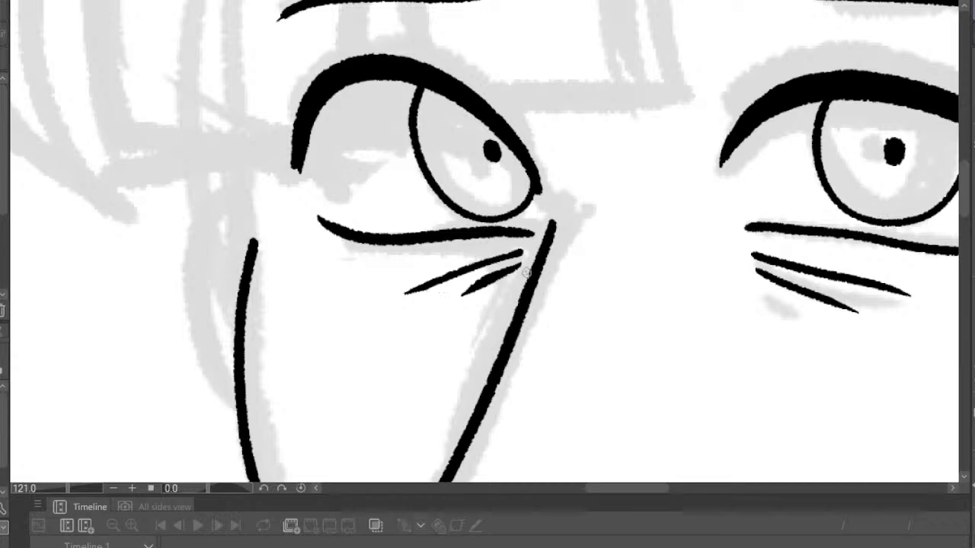
pyautogui.scroll(-8, 526, 273)
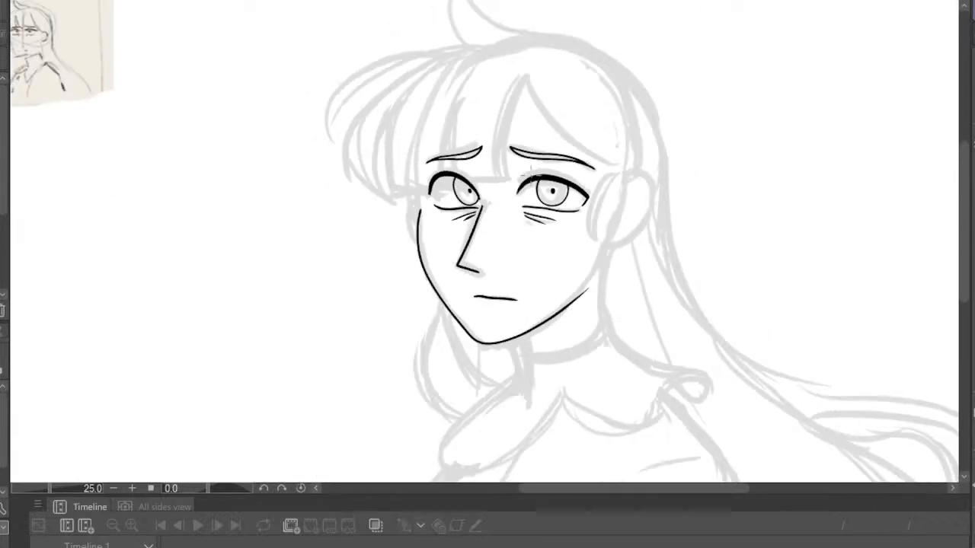
pyautogui.press('h')
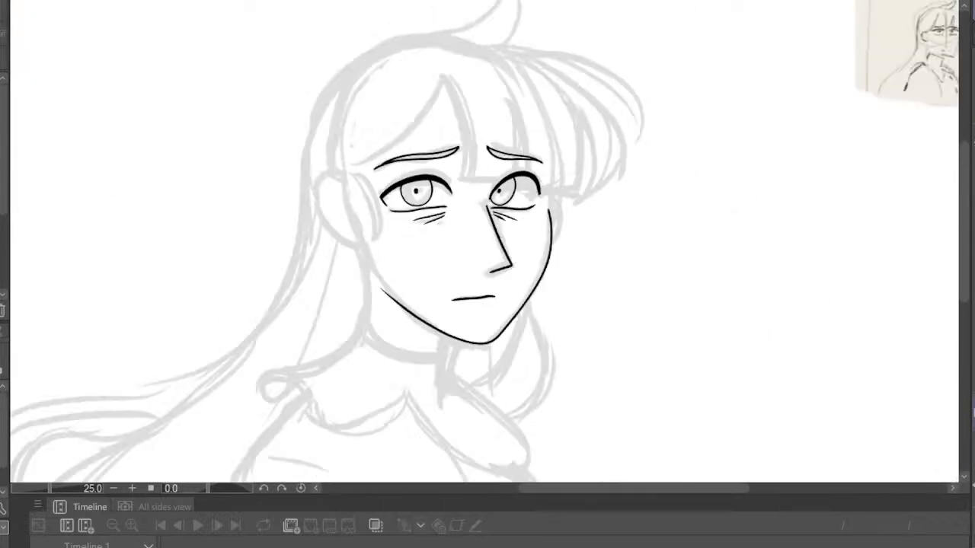
pyautogui.press('h')
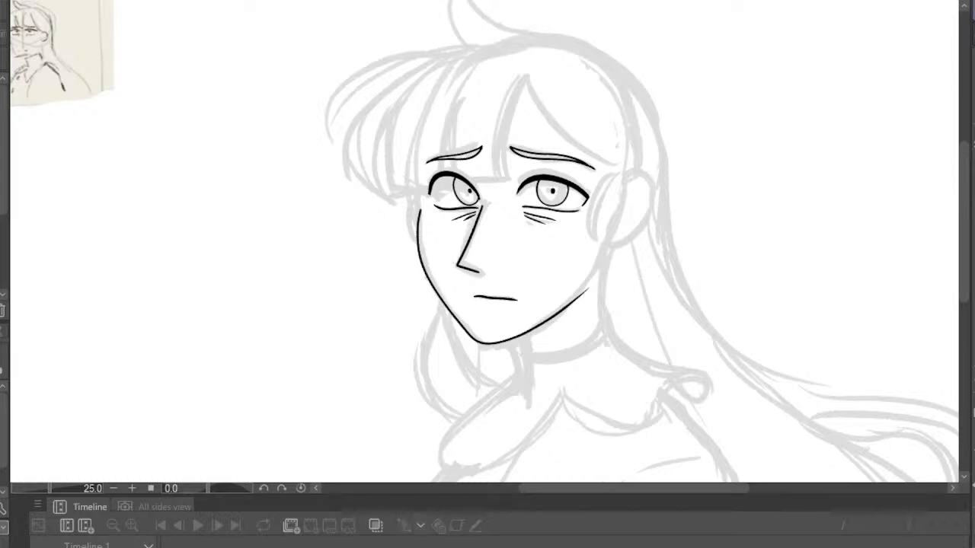
pyautogui.scroll(3, 396, 143)
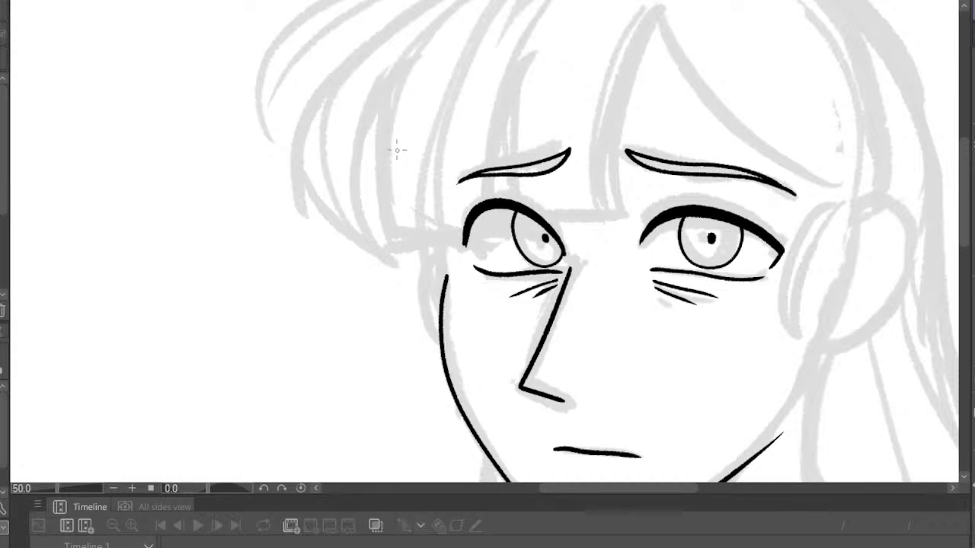
pyautogui.scroll(1, 392, 154)
pyautogui.scroll(-4, 391, 154)
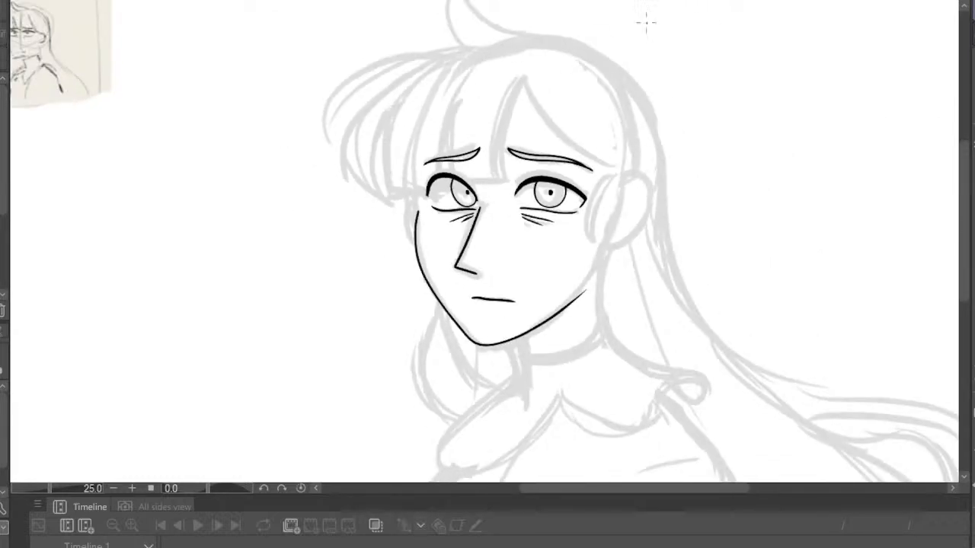
pyautogui.scroll(3, 566, 68)
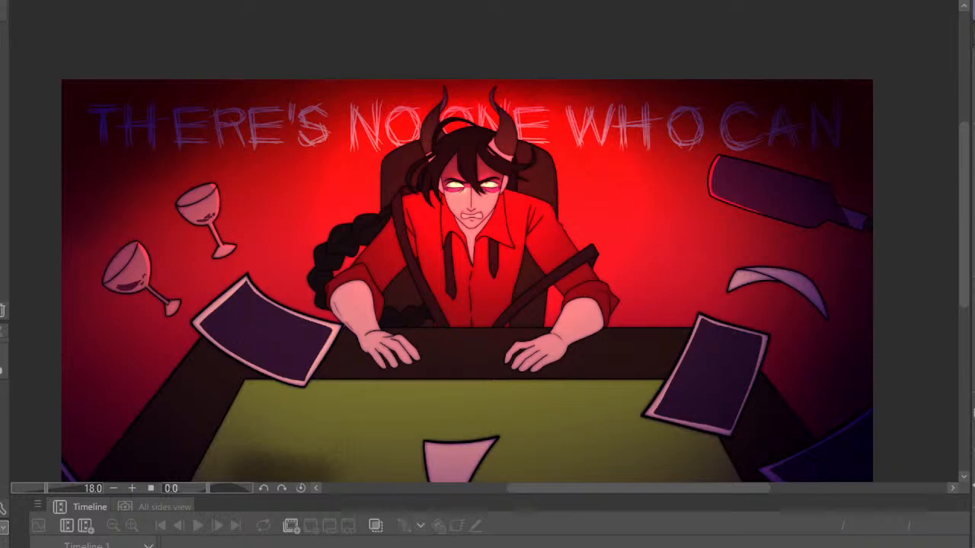
pyautogui.hotkey('ctrl', 't')
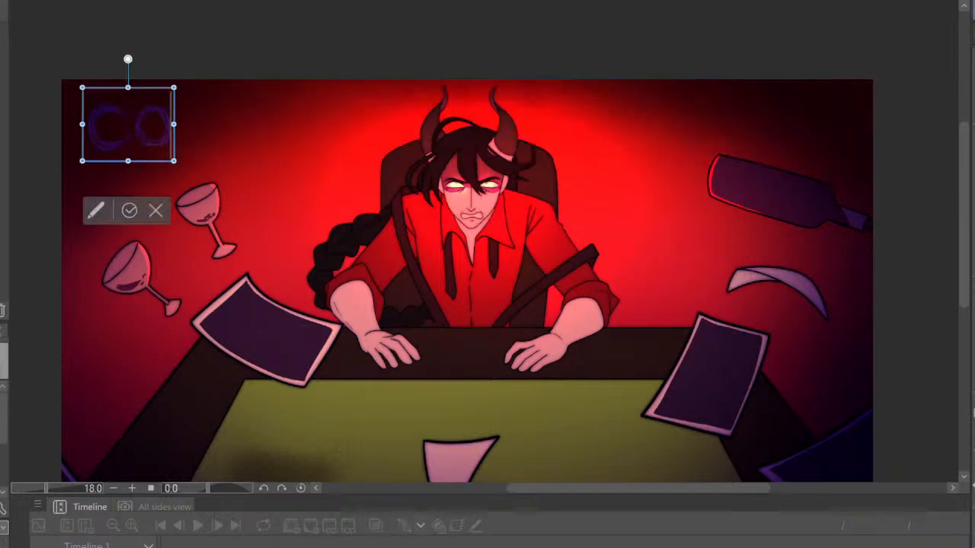
pyautogui.press('BackSpace')
pyautogui.press('BackSpace')
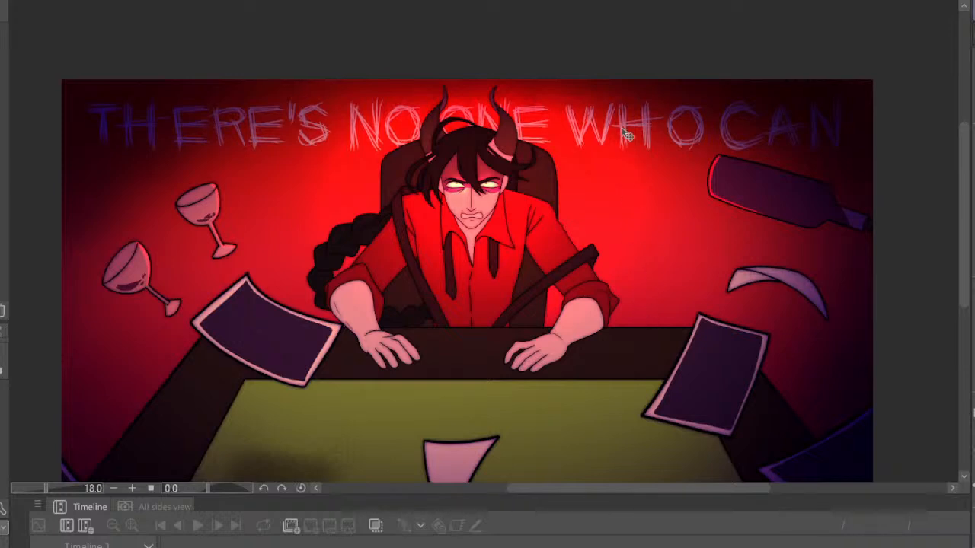
pyautogui.moveTo(628, 131); pyautogui.dragTo(627, 150)
pyautogui.hotkey('ctrl', 'z')
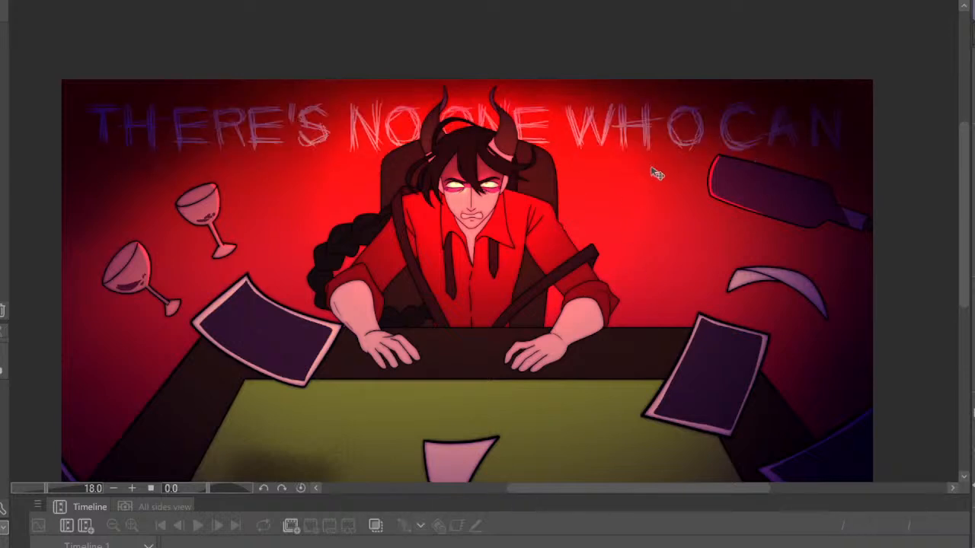
# Replace the heading "THERE'S NO ONE WHO CAN" across the upper part of the red illustration with "COVETED"
pyautogui.hotkey('ctrl', 't')
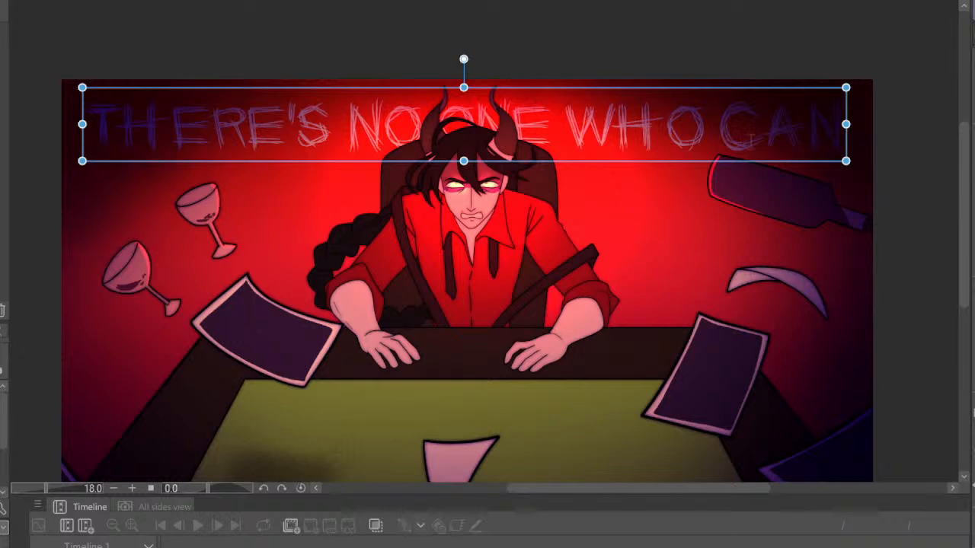
pyautogui.click(754, 142)
pyautogui.click(833, 140)
pyautogui.moveTo(838, 140); pyautogui.dragTo(87, 126)
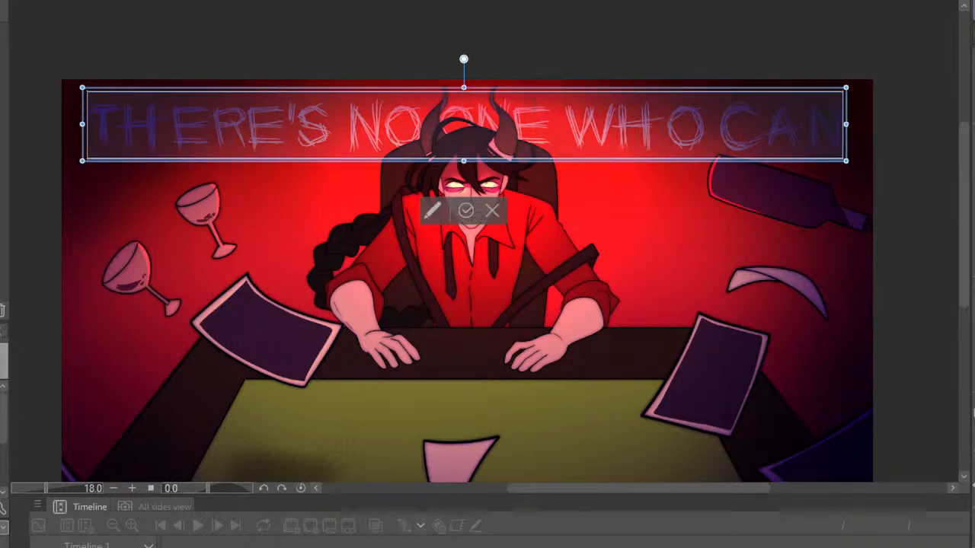
pyautogui.press('BackSpace')
pyautogui.write('Cov')
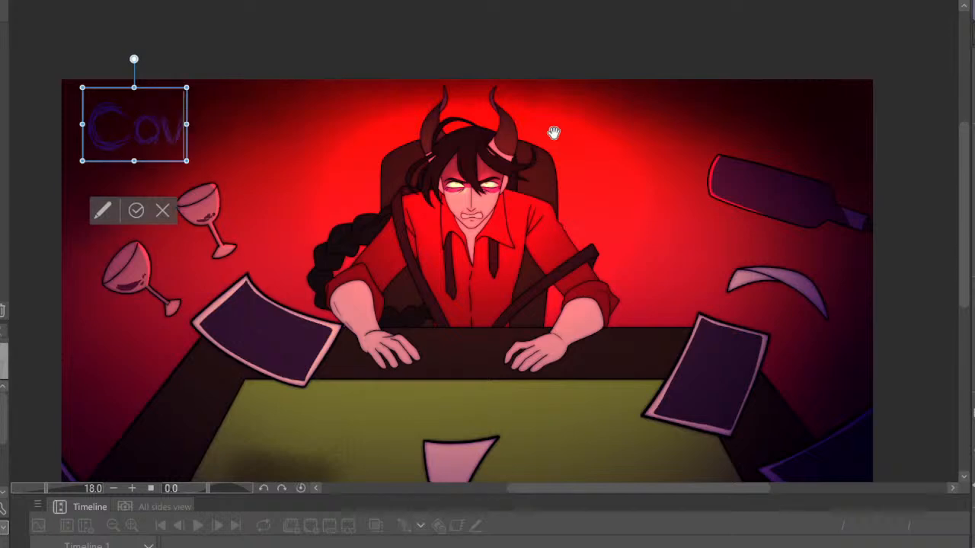
pyautogui.press('BackSpace')
pyautogui.press('BackSpace')
pyautogui.write('OVETED')
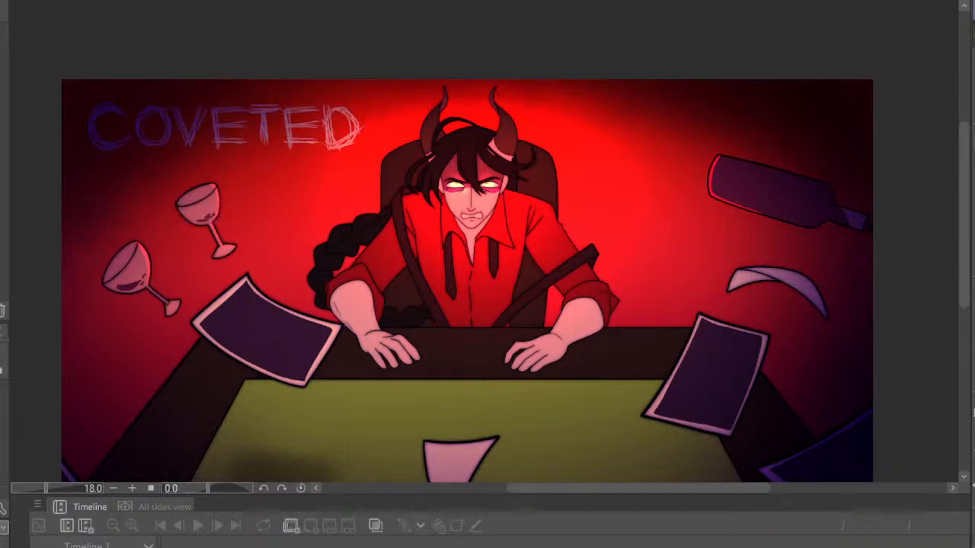
pyautogui.press('Escape')
# Move the "COVETED" title slightly inward from the upper-left corner of the artwork
pyautogui.moveTo(347, 145)
pyautogui.mouseDown()
pyautogui.moveTo(537, 134)
pyautogui.moveTo(361, 126)
pyautogui.moveTo(372, 144)
pyautogui.moveTo(351, 144)
pyautogui.moveTo(358, 153)
pyautogui.mouseUp()
pyautogui.scroll(-4, 350, 174)
pyautogui.scroll(5, 218, 160)
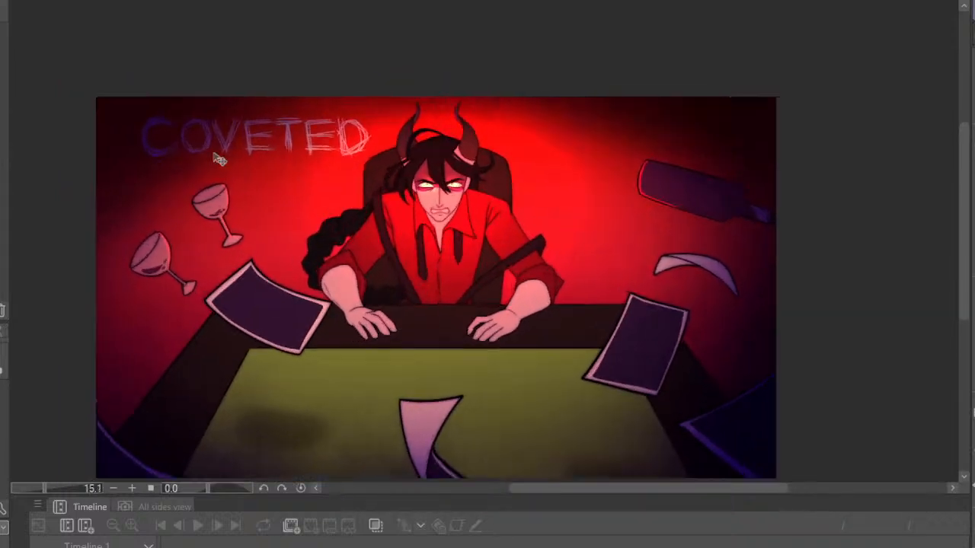
pyautogui.scroll(-3, 213, 171)
pyautogui.scroll(-1, 559, 208)
pyautogui.scroll(2, 474, 201)
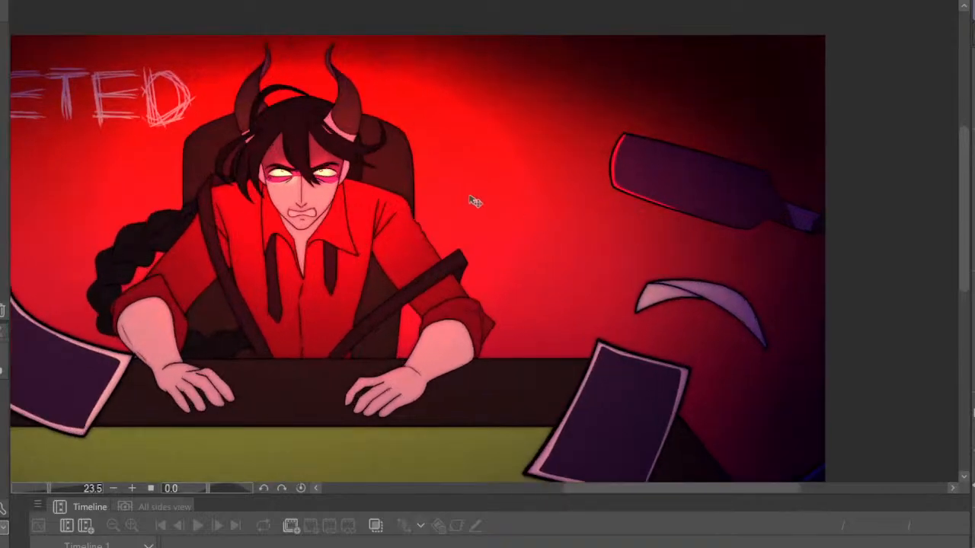
pyautogui.scroll(-4, 373, 190)
pyautogui.scroll(4, 388, 258)
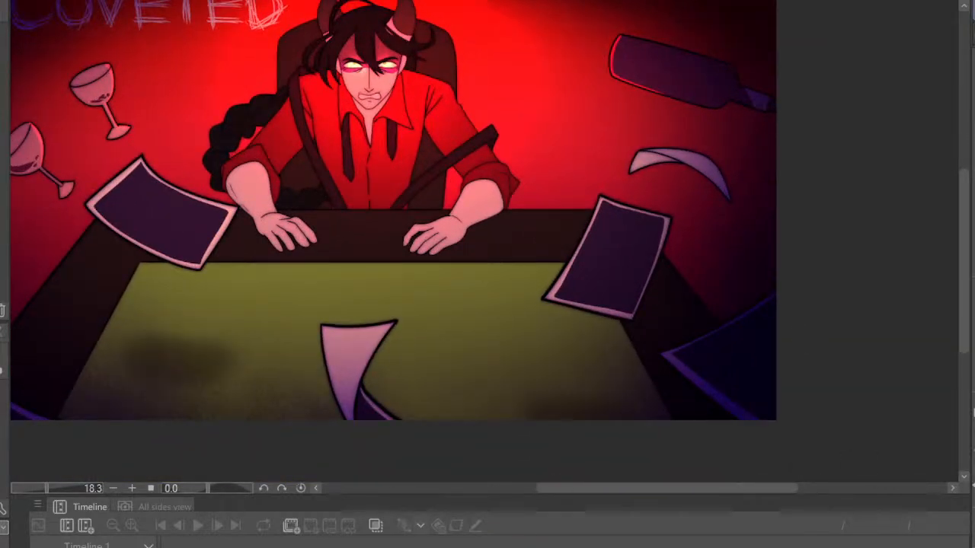
pyautogui.scroll(-2, 581, 335)
pyautogui.scroll(1, 568, 379)
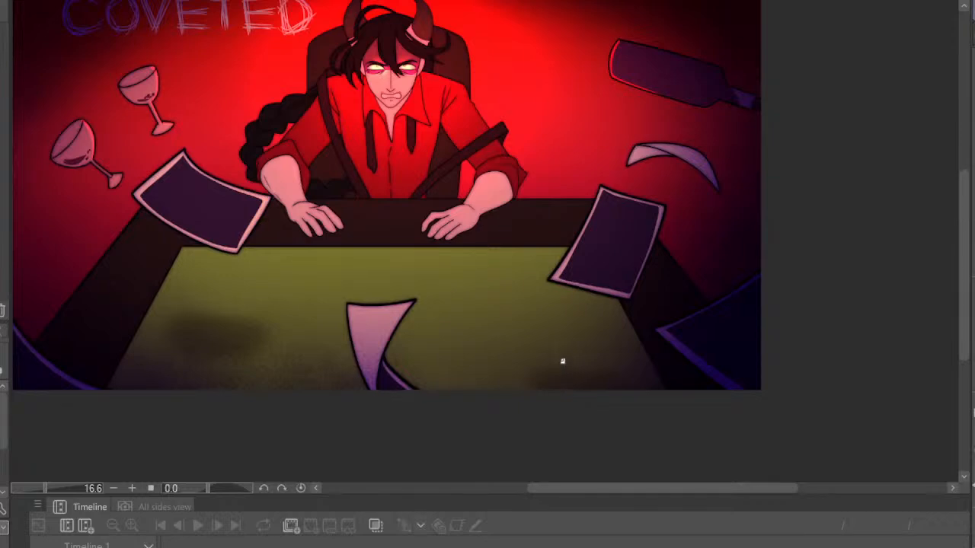
pyautogui.hotkey('ctrl', 't')
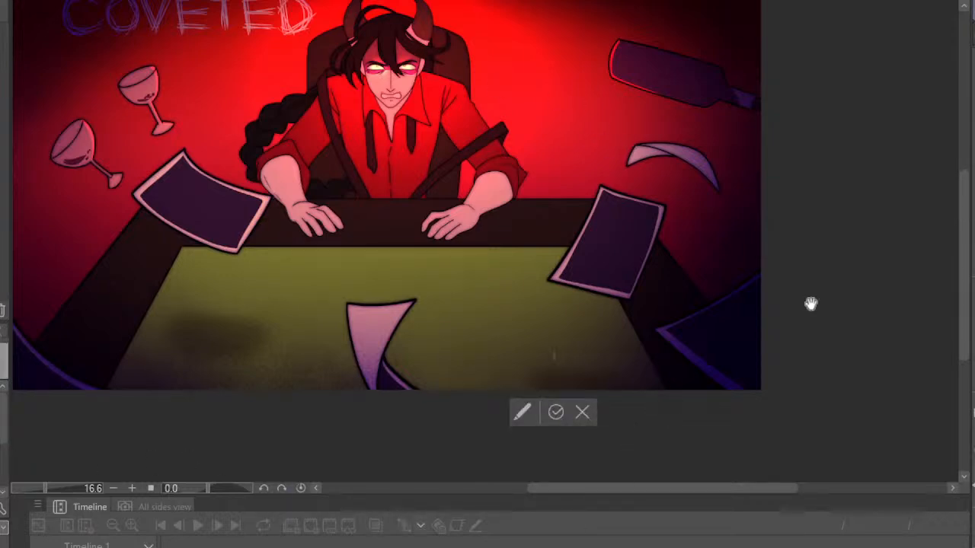
pyautogui.click(582, 412)
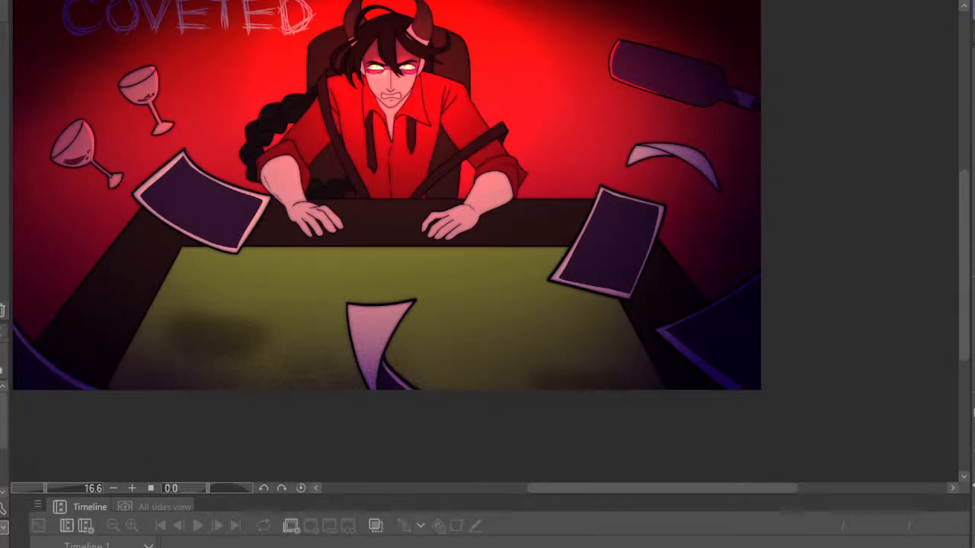
pyautogui.hotkey('ctrl', 't')
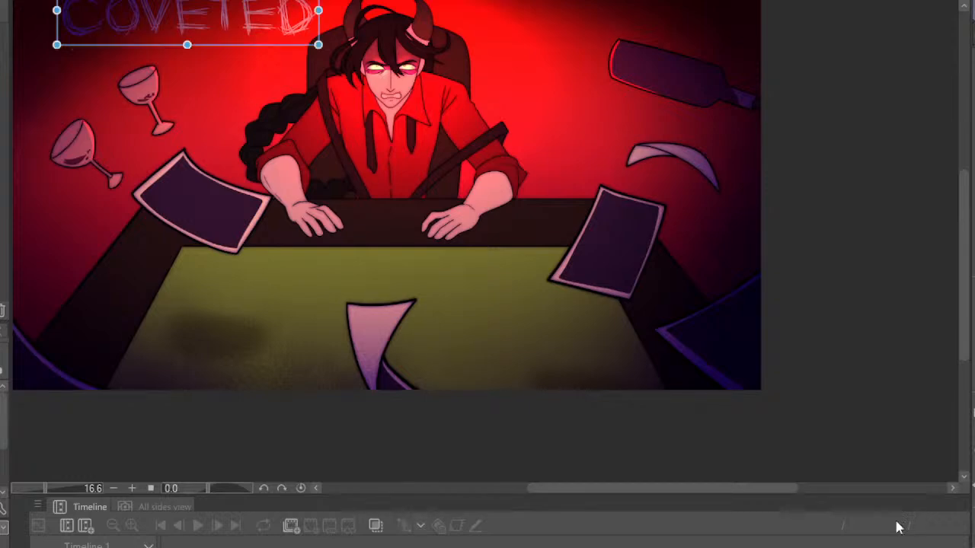
pyautogui.scroll(-1, 201, 113)
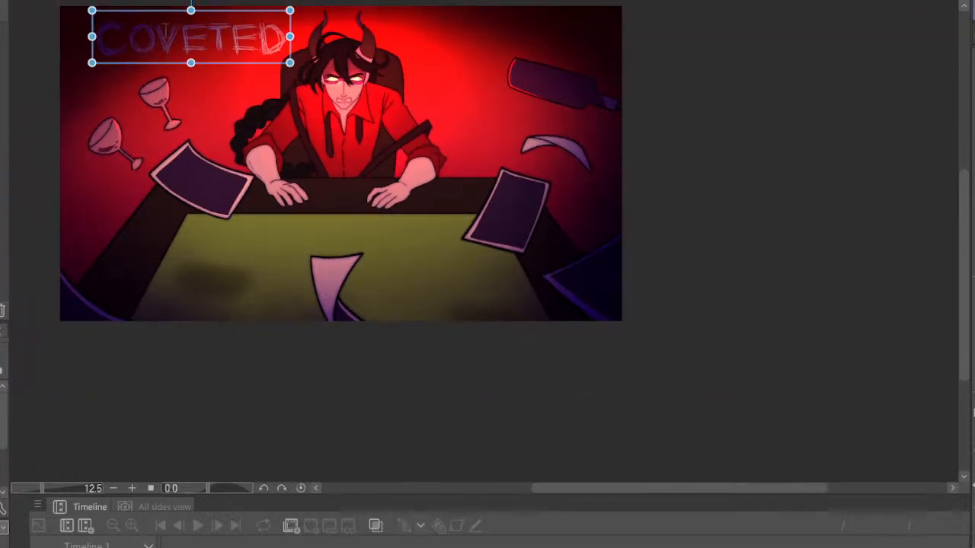
pyautogui.click(166, 31)
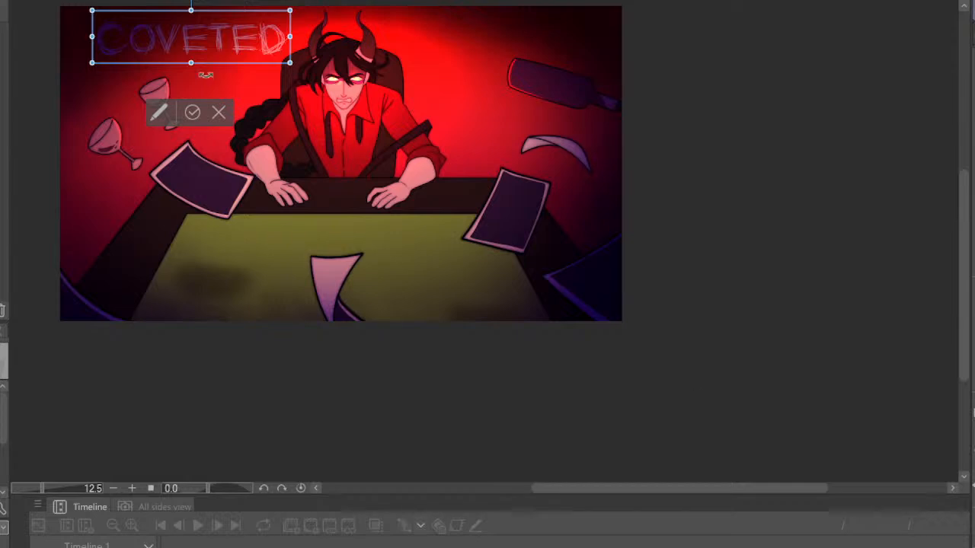
pyautogui.click(219, 113)
# Add a separate white text reading "CHORD" over the lower-right part of the table, replacing the dark first attempt
pyautogui.click(446, 285)
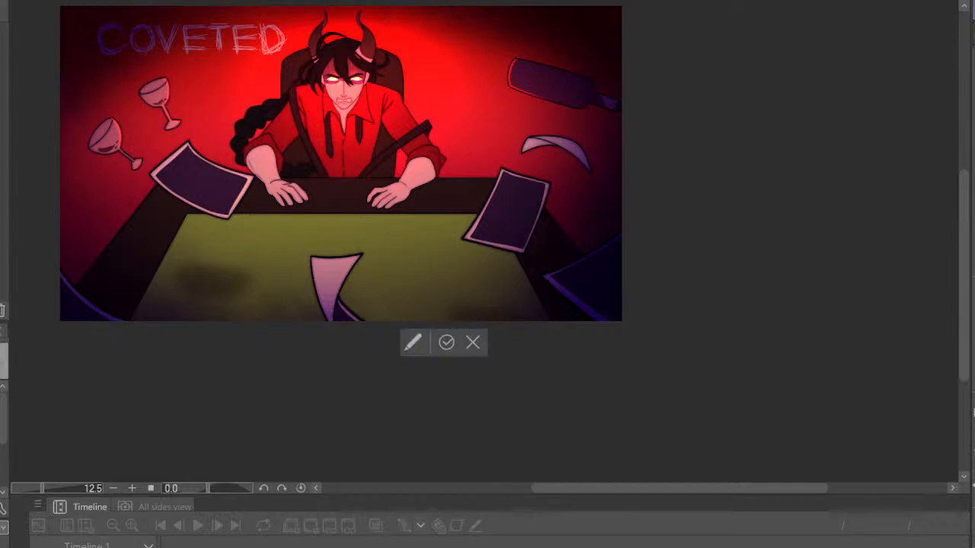
pyautogui.press('Return')
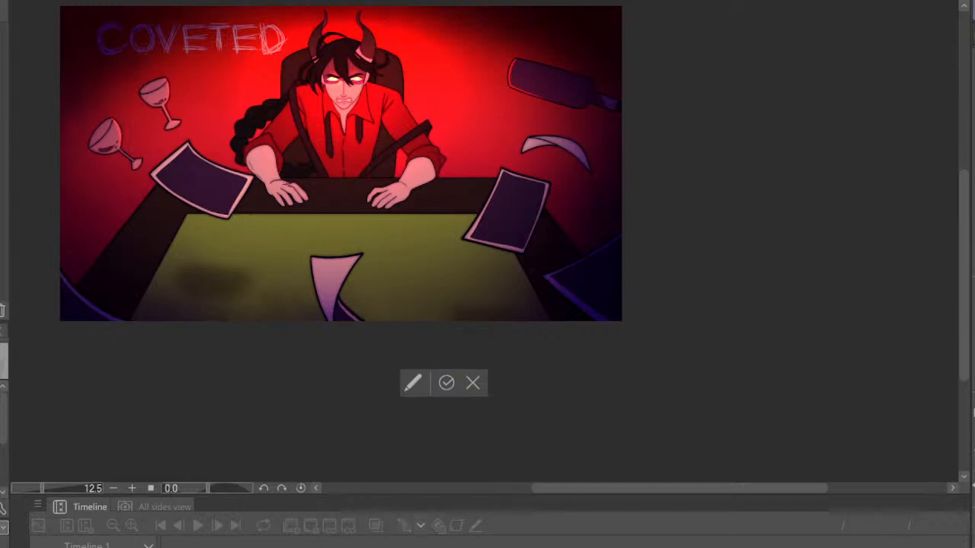
pyautogui.write('CHO')
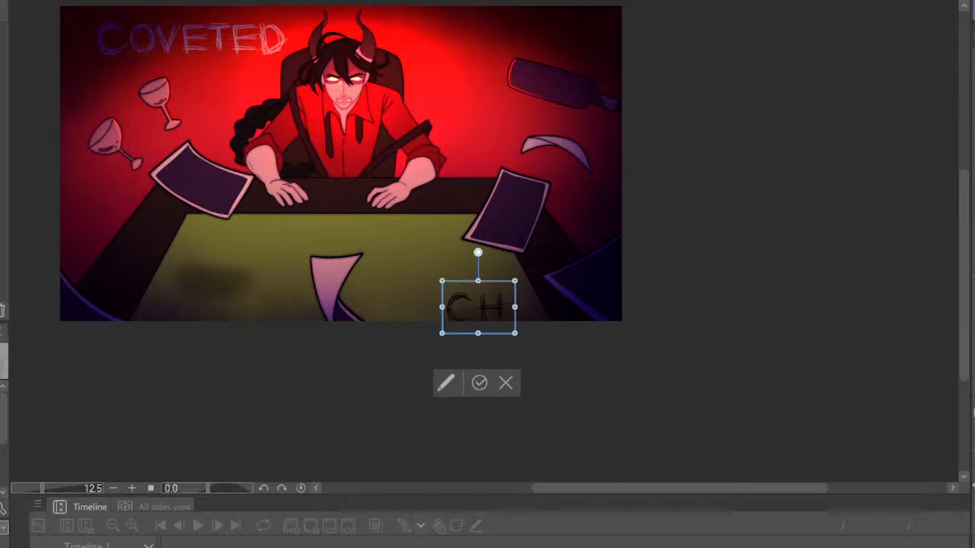
pyautogui.press('BackSpace')
pyautogui.press('BackSpace')
pyautogui.press('BackSpace')
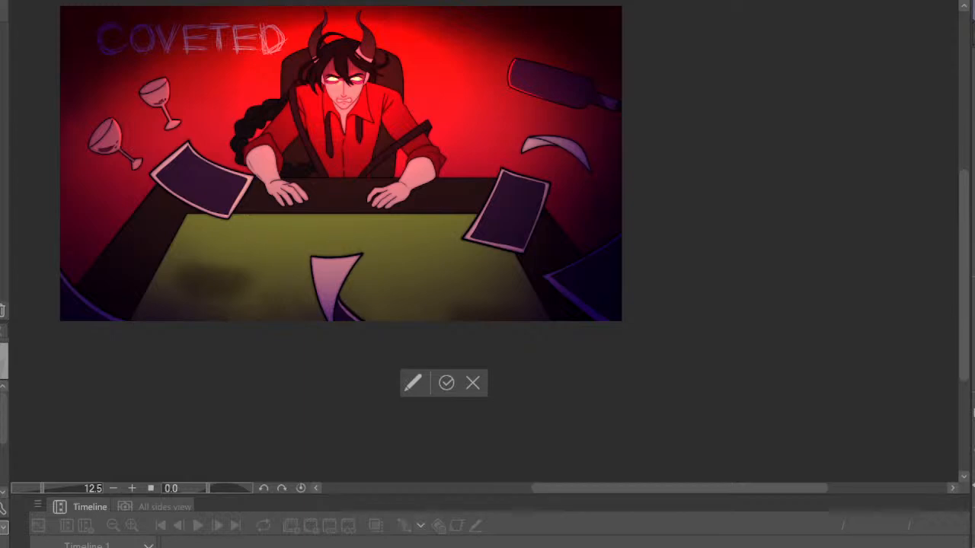
pyautogui.write('CHORD')
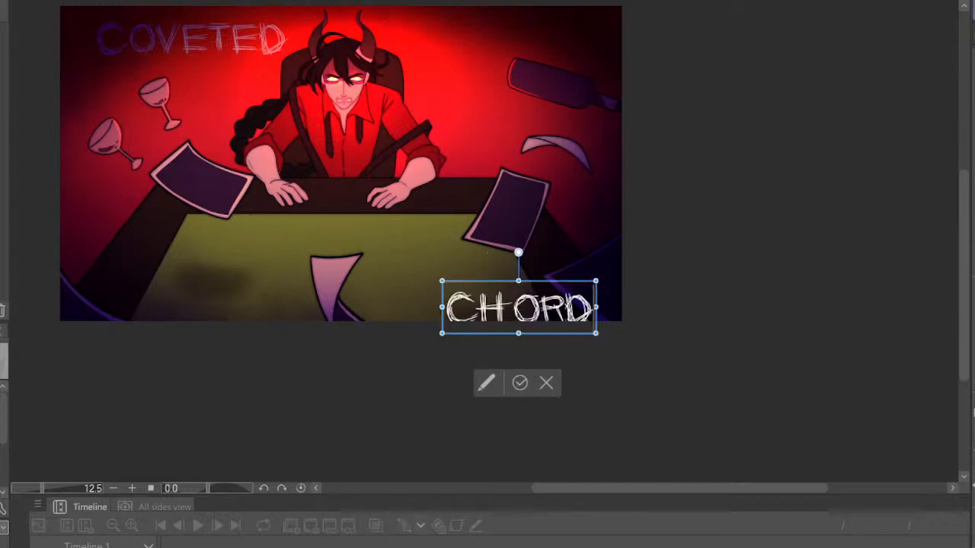
pyautogui.click(1, 72)
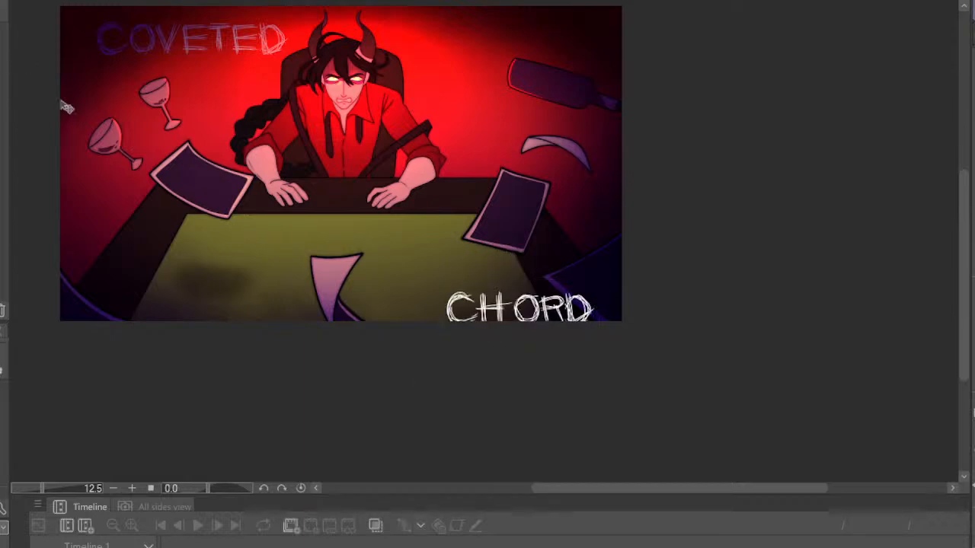
# Move the "CHORD" text to the artwork's upper-right area, level with "COVETED" on the opposite side of the horned character
pyautogui.moveTo(525, 309); pyautogui.dragTo(561, 308)
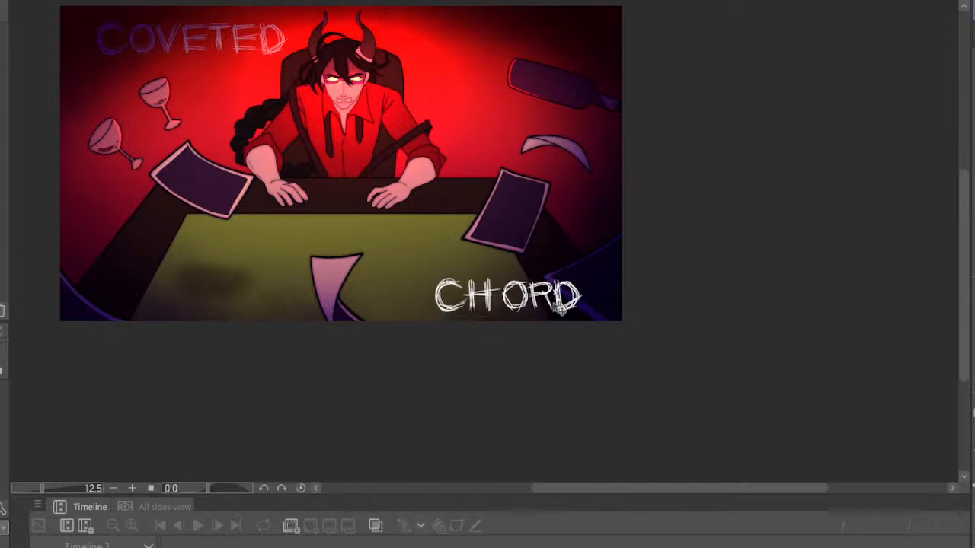
pyautogui.scroll(-3, 328, 190)
pyautogui.scroll(2, 327, 191)
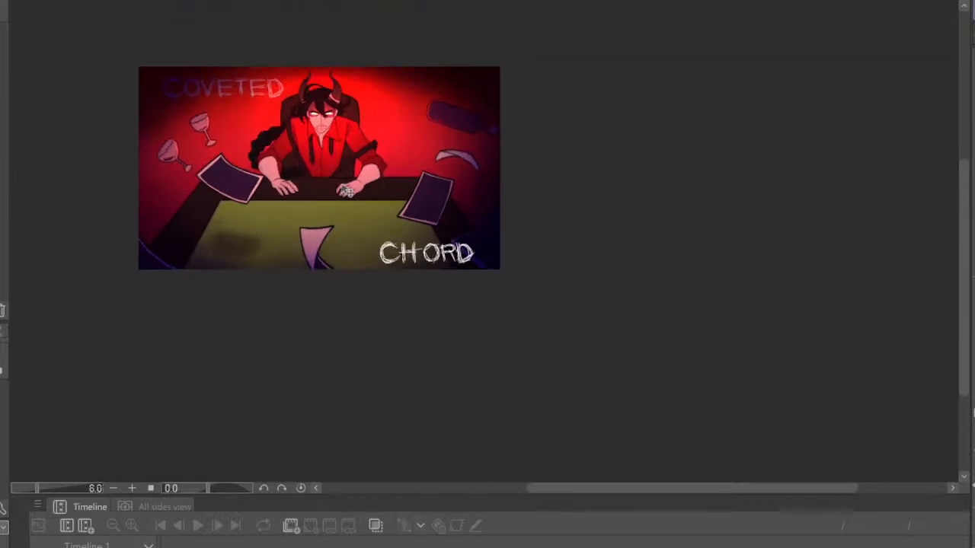
pyautogui.moveTo(440, 280); pyautogui.dragTo(428, 71)
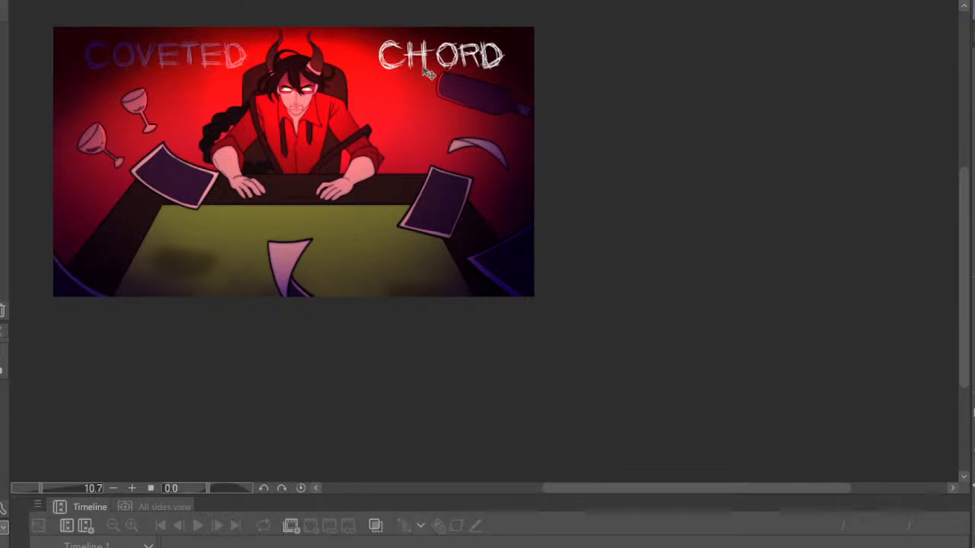
# Nudge "CHORD" slightly to the left and check both title words against the whole artwork
pyautogui.scroll(-5, 386, 106)
pyautogui.scroll(8, 192, 32)
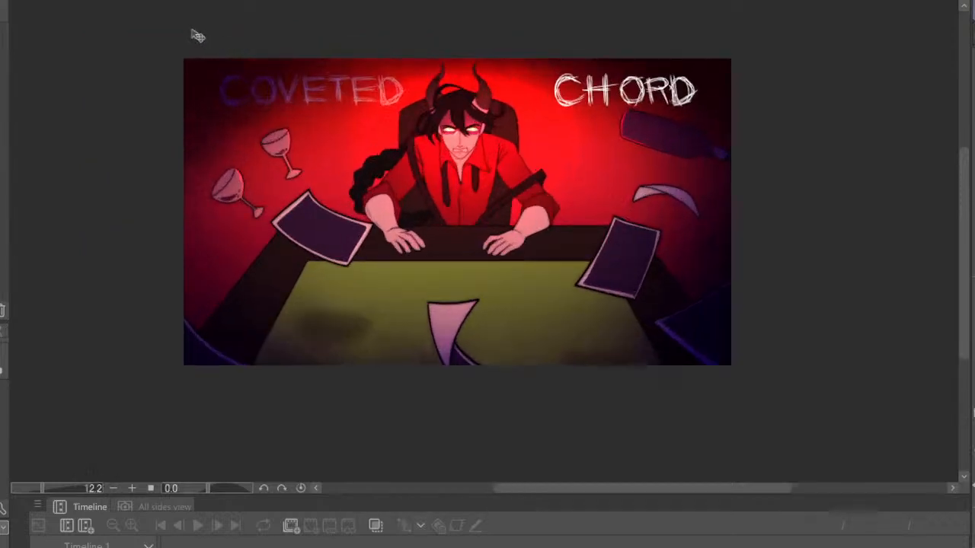
pyautogui.scroll(4, 431, 31)
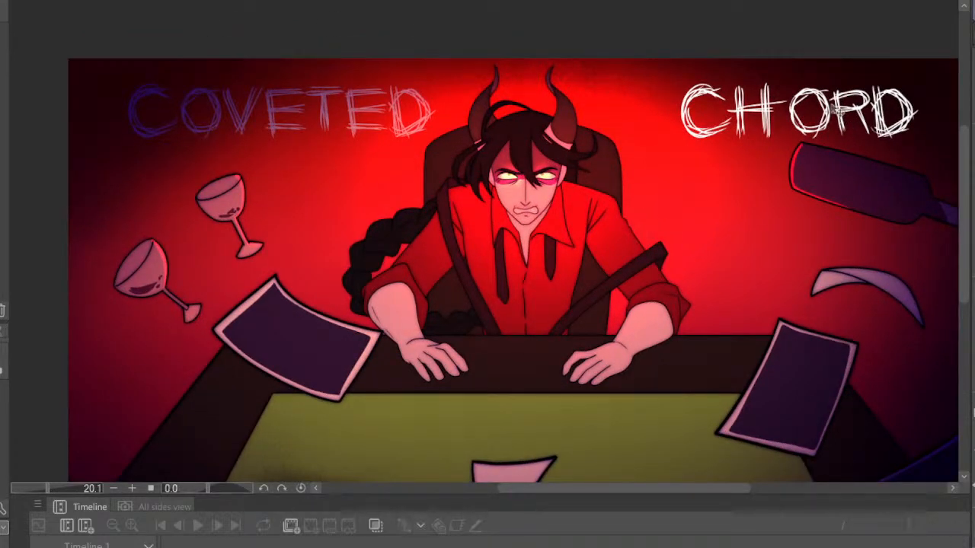
pyautogui.scroll(-2, 636, 160)
pyautogui.scroll(1, 594, 129)
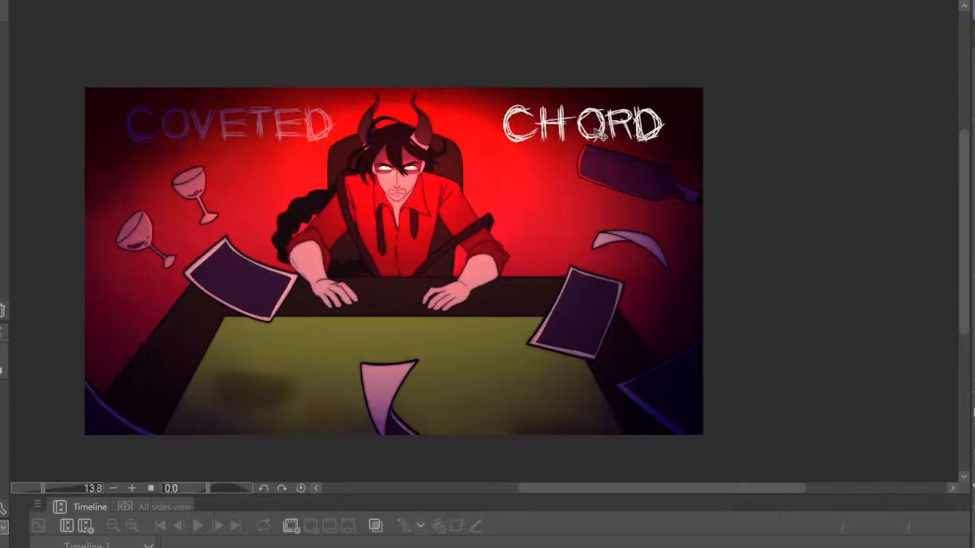
pyautogui.moveTo(583, 121); pyautogui.dragTo(580, 121)
pyautogui.scroll(-3, 249, 95)
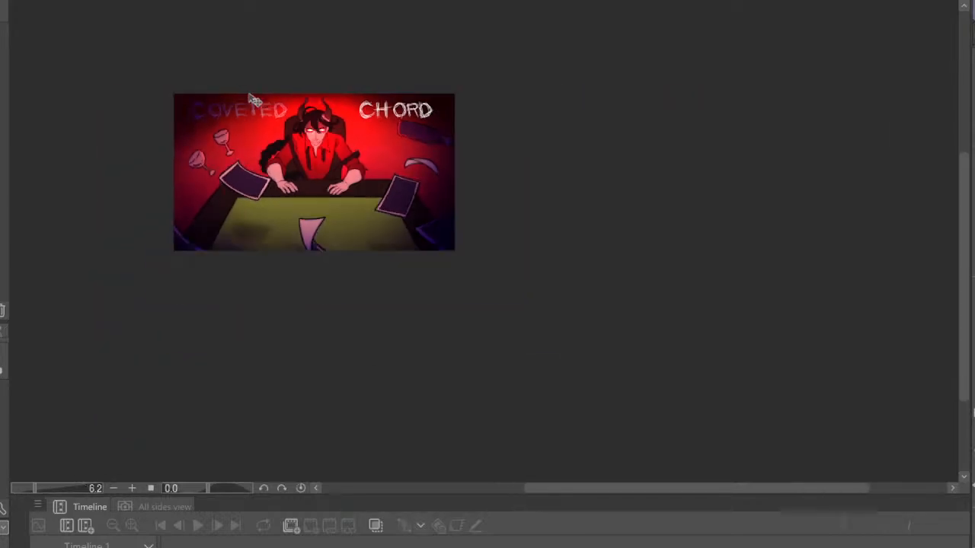
pyautogui.scroll(1, 301, 144)
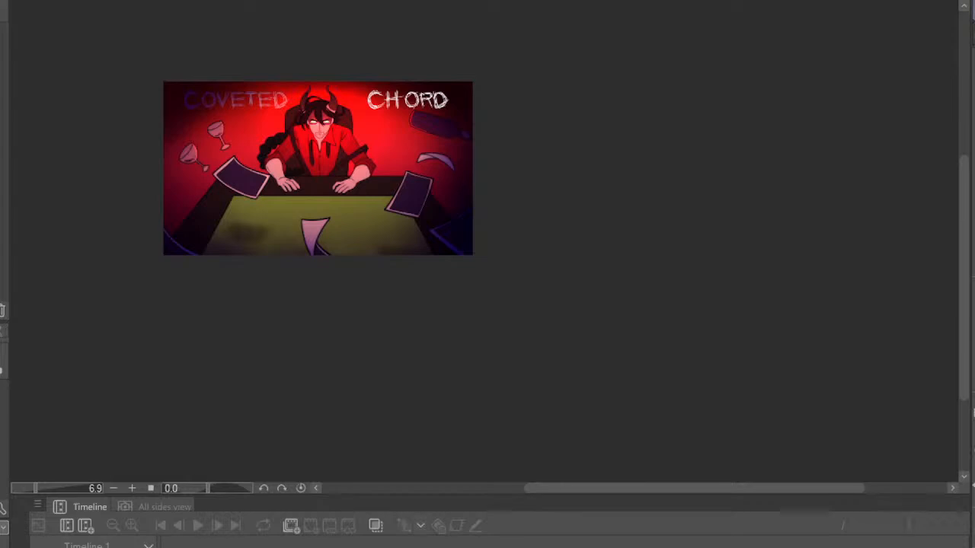
# Clip the purple gradient colouring to the "CHORD" lettering to match "COVETED", and shift the word slightly closer to the character
pyautogui.hotkey('ctrl', 'alt', 'g')
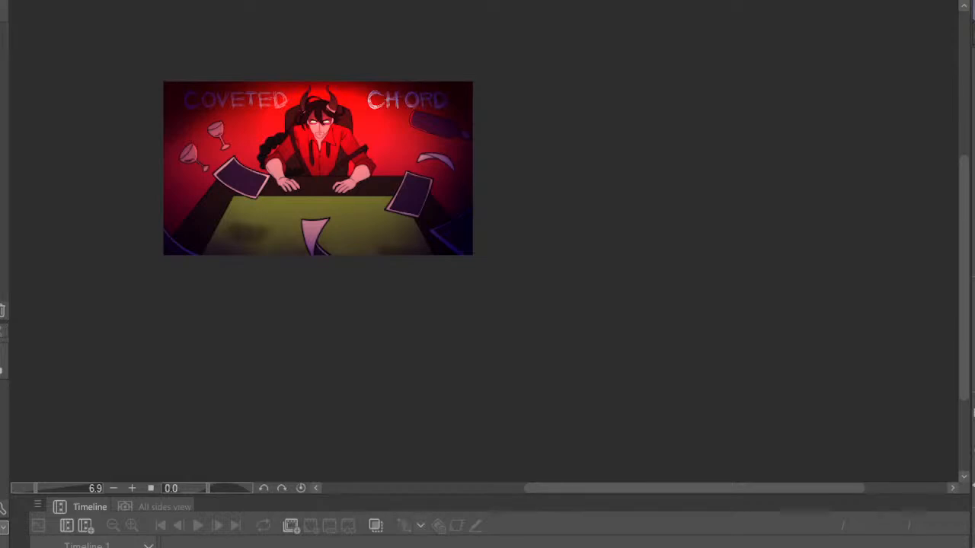
pyautogui.scroll(4, 306, 72)
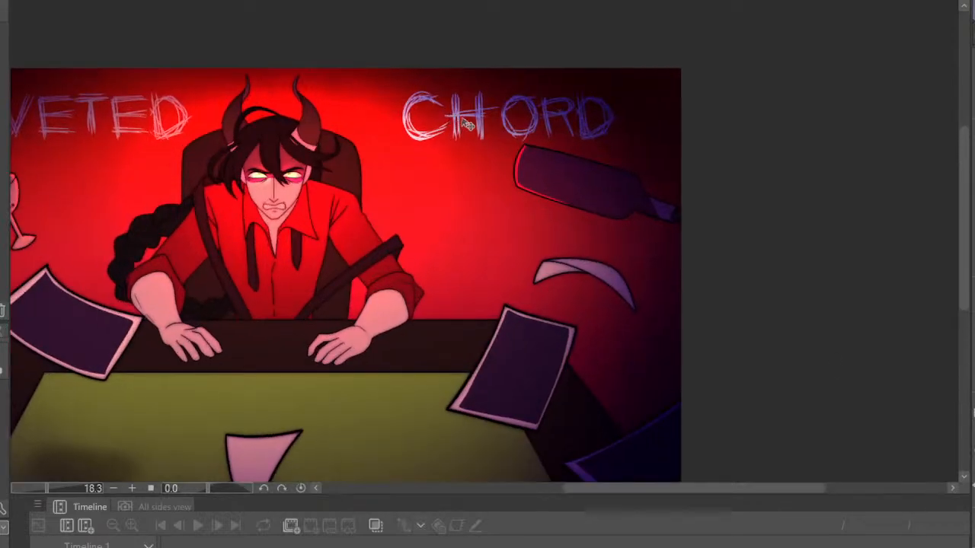
pyautogui.moveTo(466, 124); pyautogui.dragTo(454, 124)
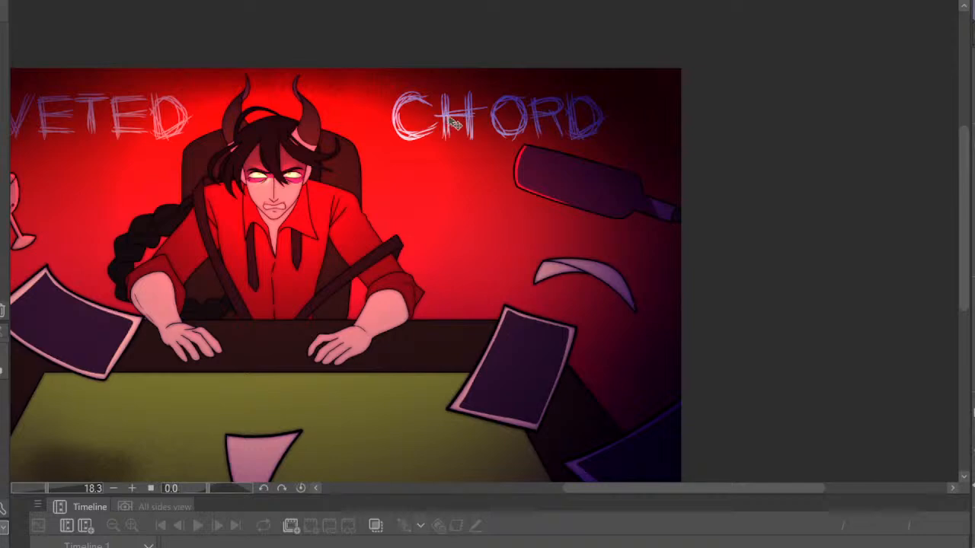
# Move the "CHORD" text slightly closer to the horned character and fine-tune its position against "COVETED"
pyautogui.scroll(-8, 486, 155)
pyautogui.scroll(1, 486, 155)
pyautogui.press('^')
pyautogui.press('-')
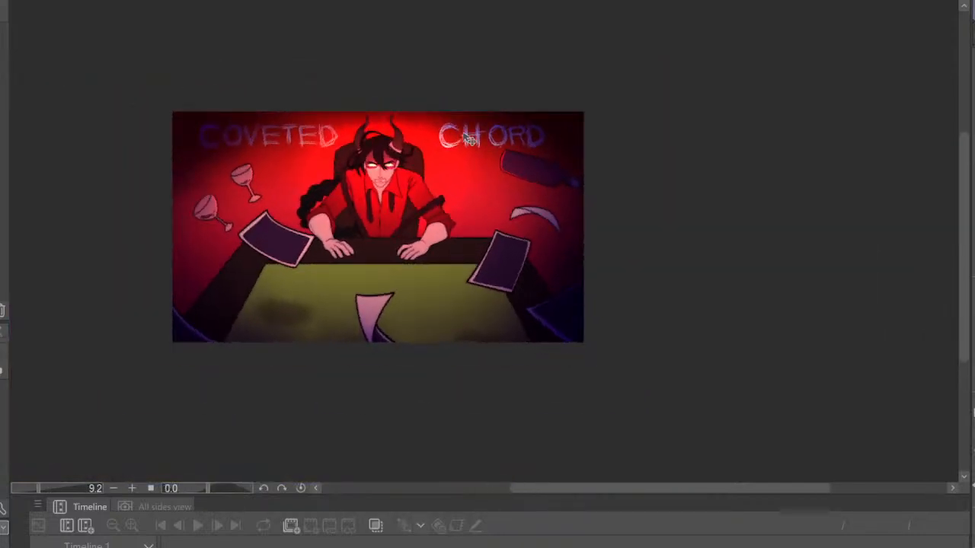
pyautogui.moveTo(470, 138); pyautogui.dragTo(452, 137)
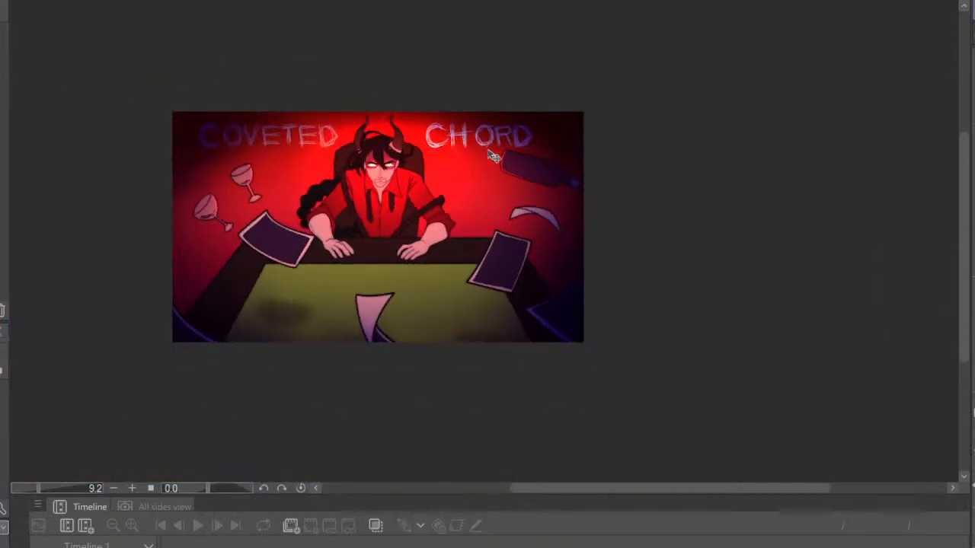
pyautogui.scroll(-5, 406, 100)
pyautogui.scroll(6, 411, 104)
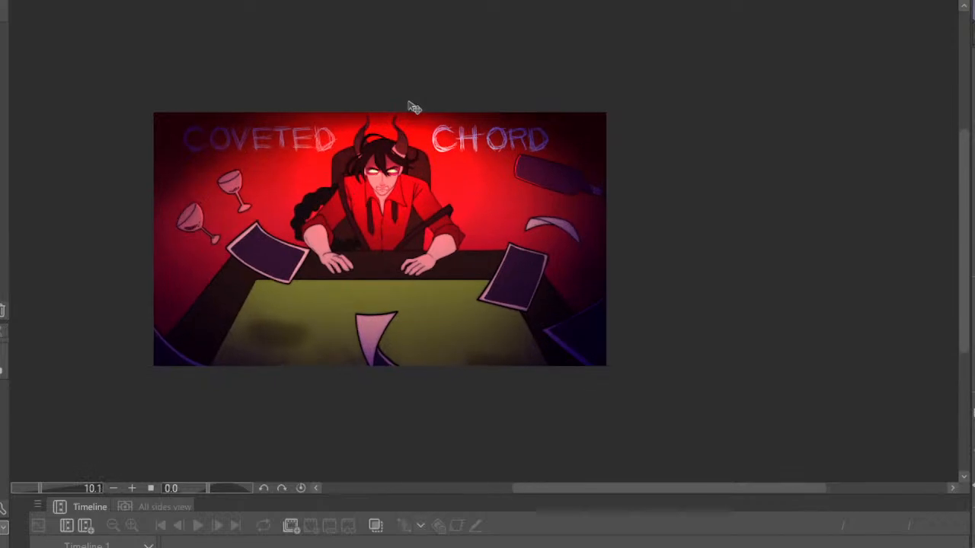
pyautogui.scroll(4, 411, 118)
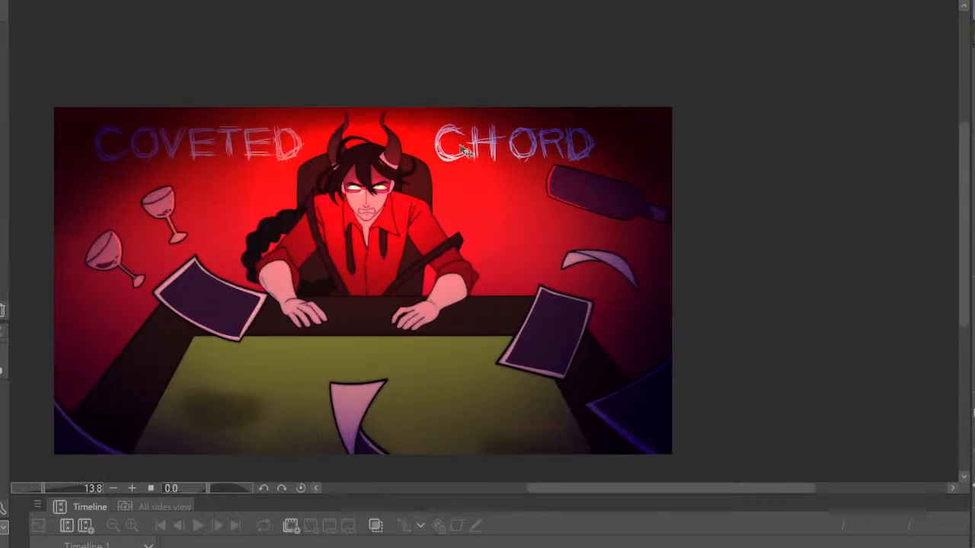
pyautogui.moveTo(461, 147); pyautogui.dragTo(460, 150)
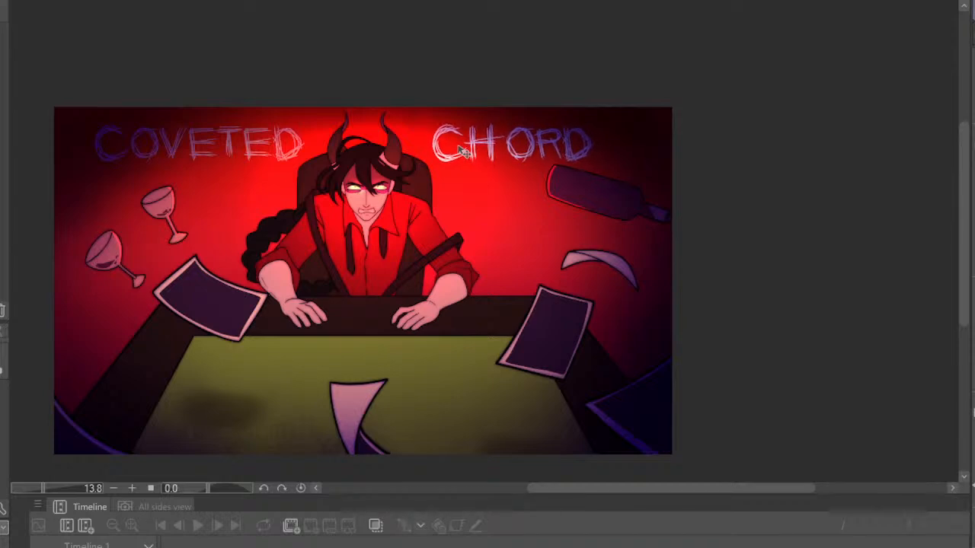
# Examine the balance and legibility of both title words against the whole artwork and around the character's horns
pyautogui.scroll(-12, 431, 99)
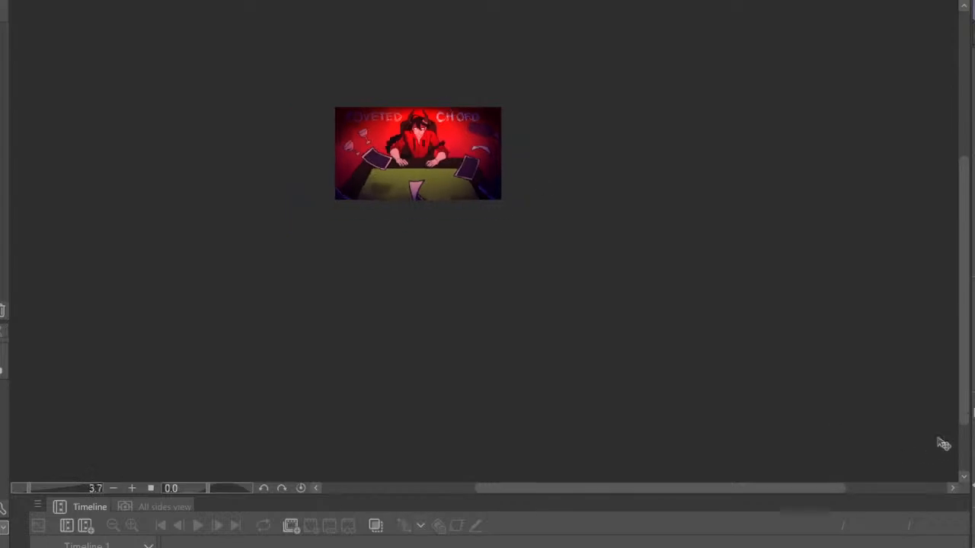
pyautogui.click(973, 414)
pyautogui.click(974, 414)
pyautogui.click(974, 413)
pyautogui.click(974, 413)
pyautogui.scroll(9, 381, 108)
pyautogui.scroll(5, 478, 126)
pyautogui.scroll(2, 478, 124)
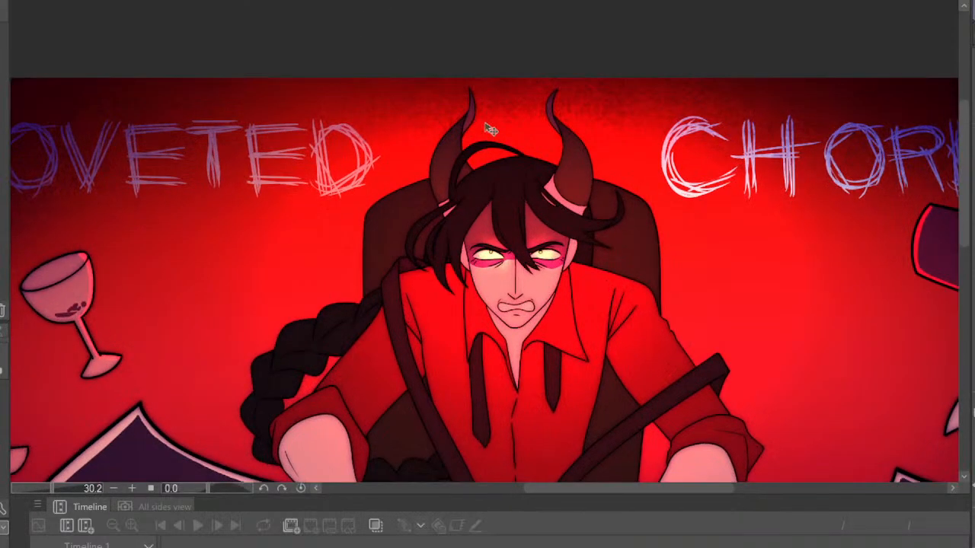
pyautogui.scroll(-6, 459, 188)
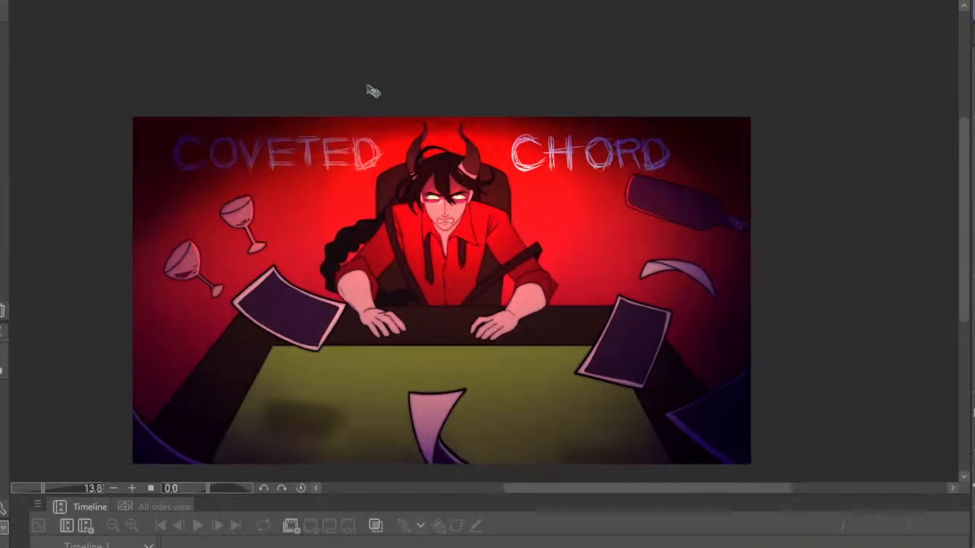
pyautogui.scroll(5, 559, 104)
pyautogui.scroll(-5, 461, 177)
pyautogui.scroll(-2, 461, 176)
pyautogui.scroll(1, 468, 178)
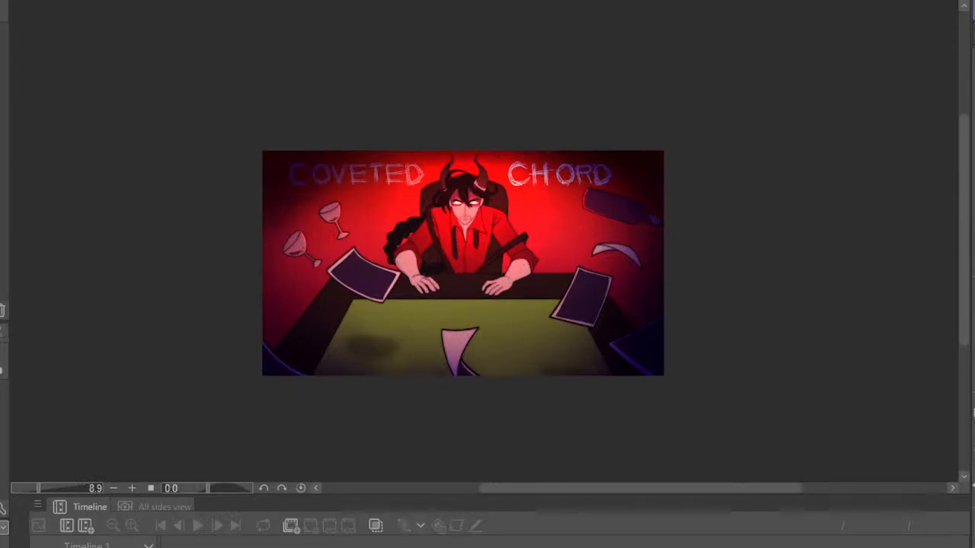
pyautogui.scroll(3, 370, 152)
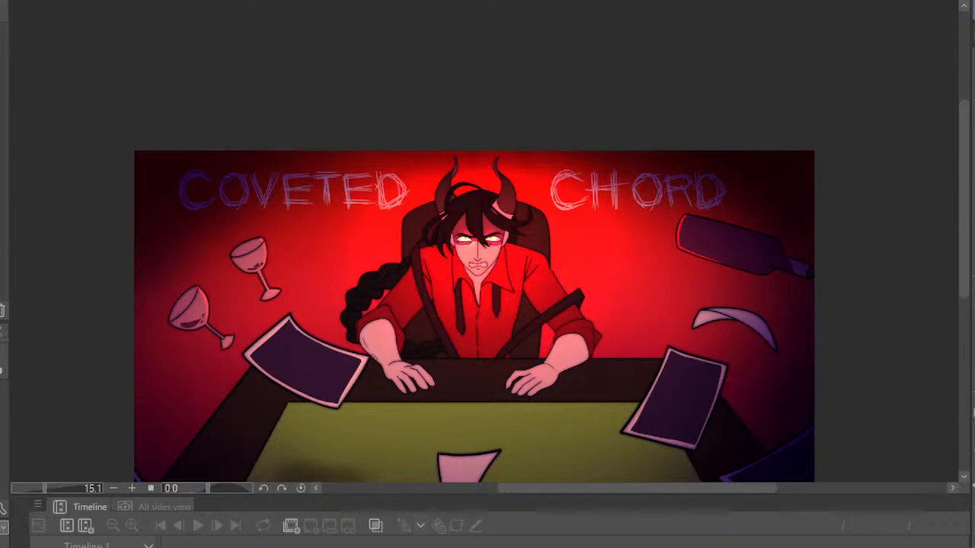
# Stretch the "CHORD" text horizontally toward the artwork's outer edge and reduce its height slightly
pyautogui.hotkey('ctrl', 't')
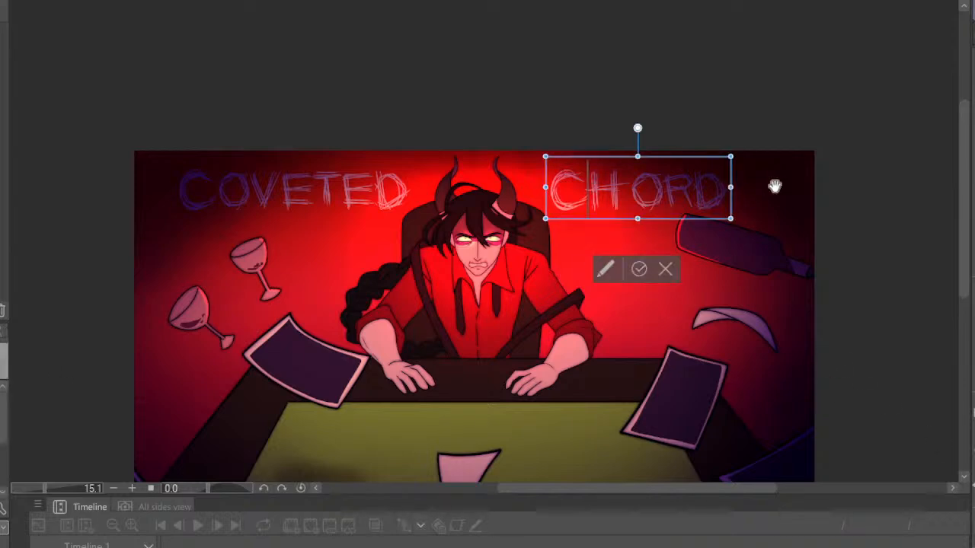
pyautogui.moveTo(733, 185); pyautogui.dragTo(794, 191)
pyautogui.scroll(-3, 494, 229)
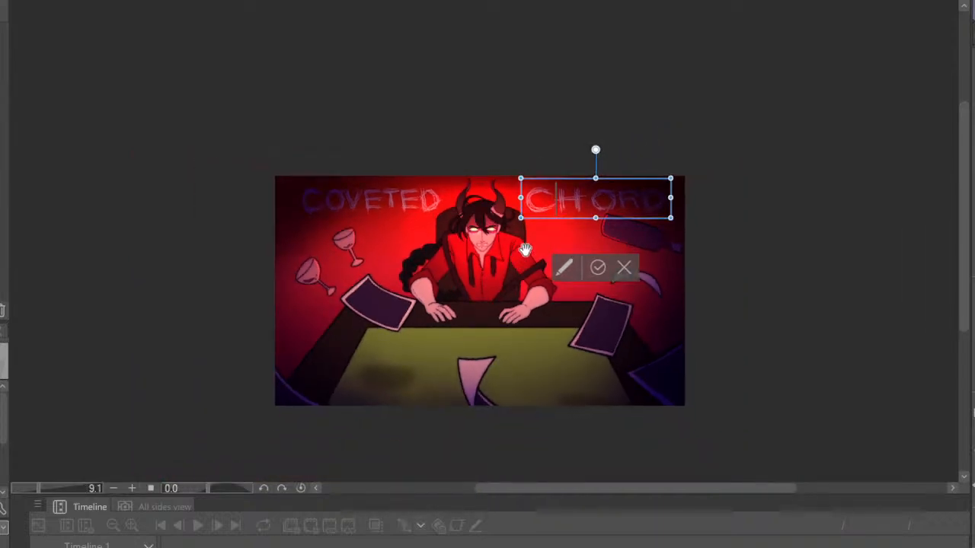
pyautogui.scroll(4, 552, 187)
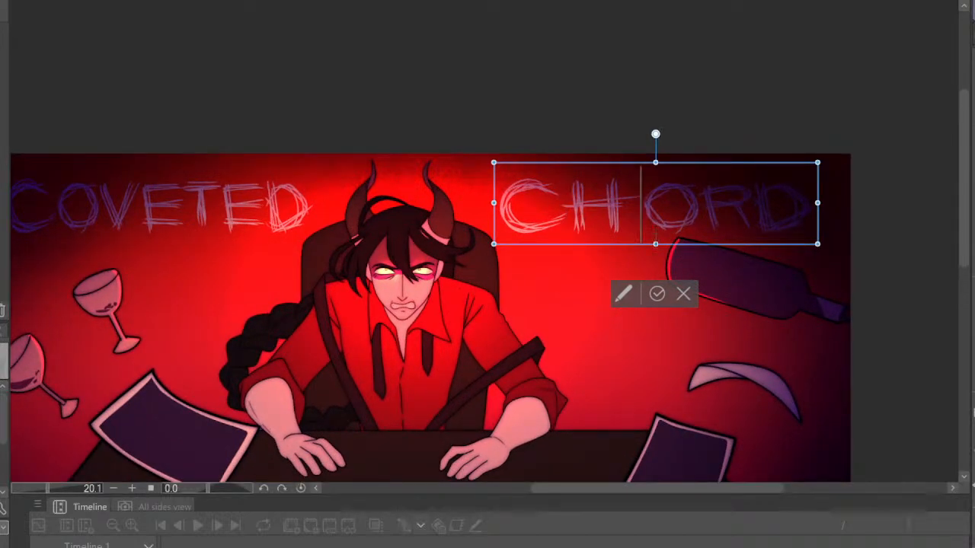
pyautogui.moveTo(652, 246); pyautogui.dragTo(653, 242)
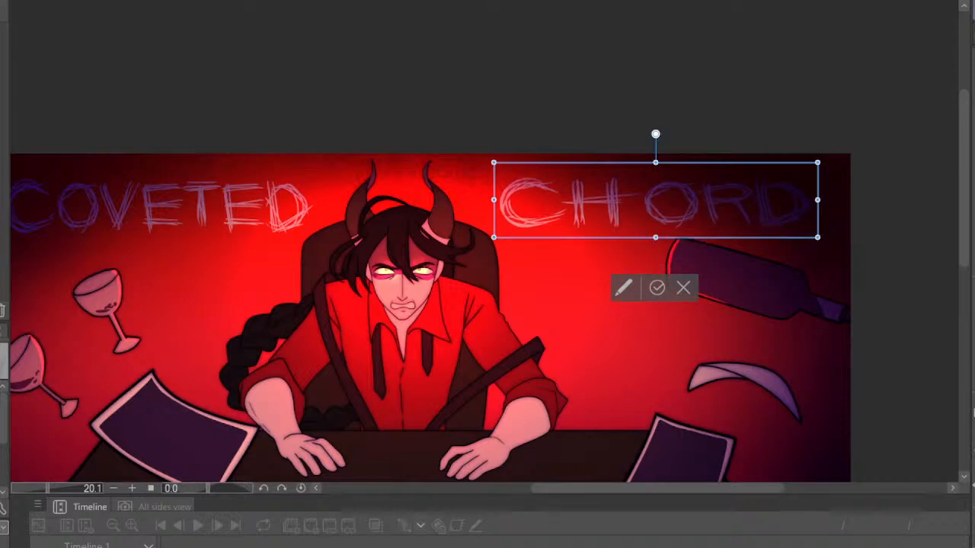
pyautogui.scroll(-3, 478, 192)
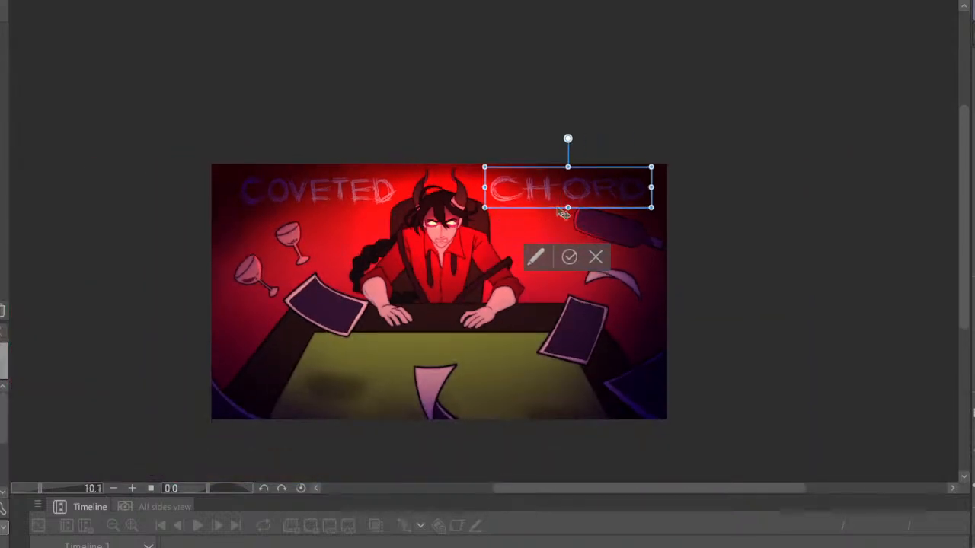
pyautogui.moveTo(657, 186); pyautogui.dragTo(661, 185)
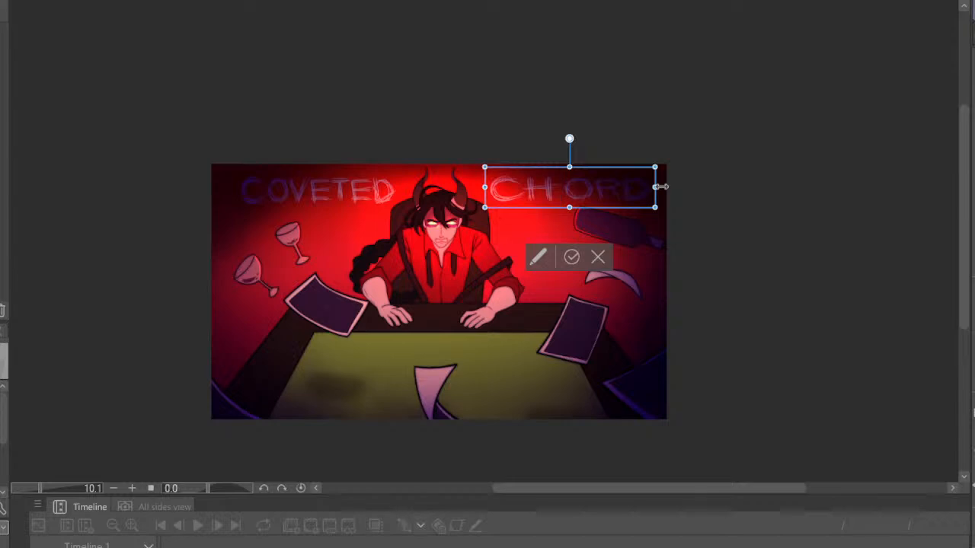
pyautogui.scroll(8, 616, 179)
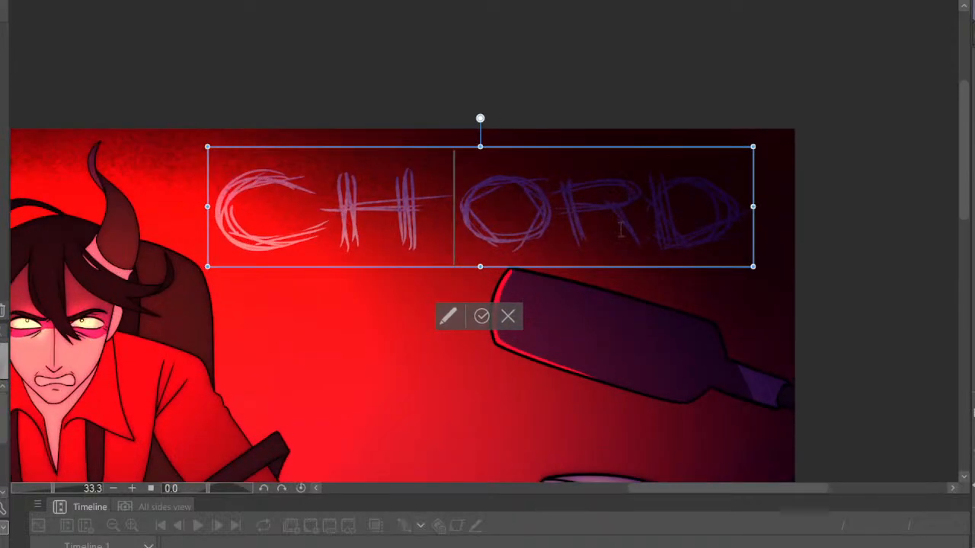
pyautogui.scroll(-4, 620, 230)
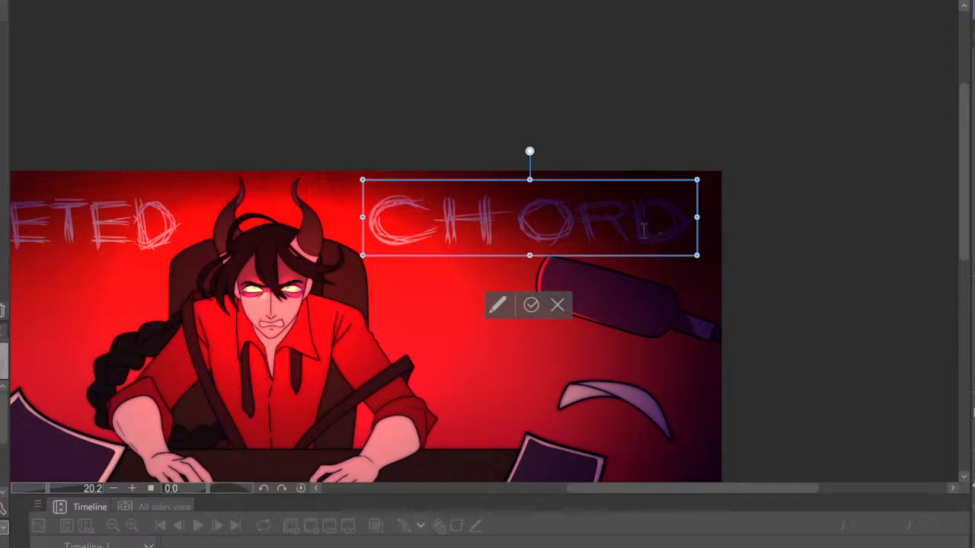
# Narrow the stretched "CHORD" text and spread its letters apart with spaces so the word reads "C H O R D"
pyautogui.moveTo(696, 217); pyautogui.dragTo(626, 217)
pyautogui.click(570, 231)
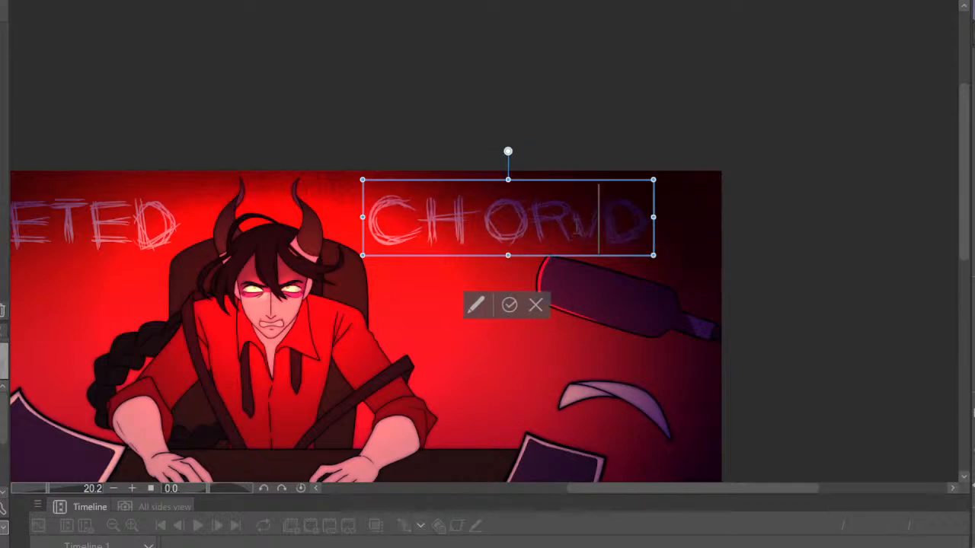
pyautogui.press('BackSpace')
pyautogui.write("'")
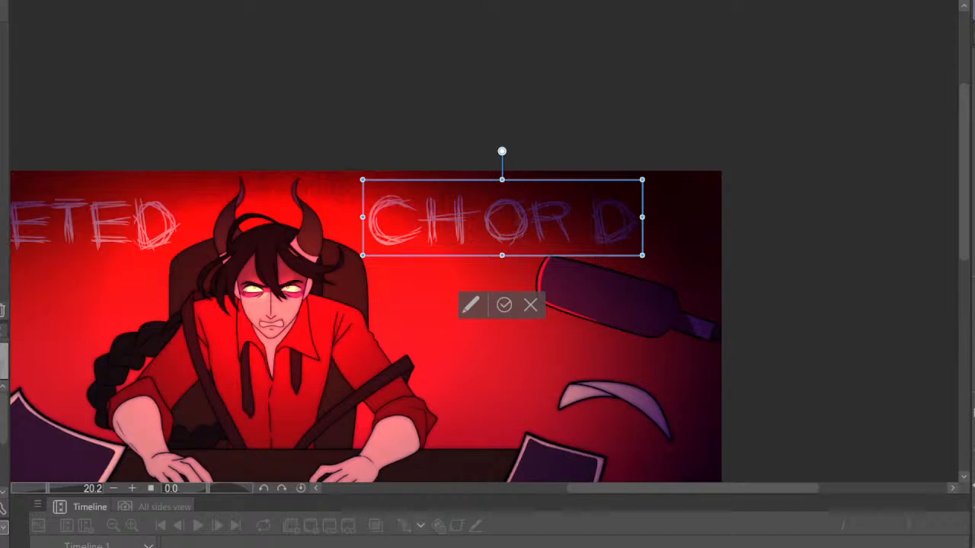
pyautogui.click(484, 225)
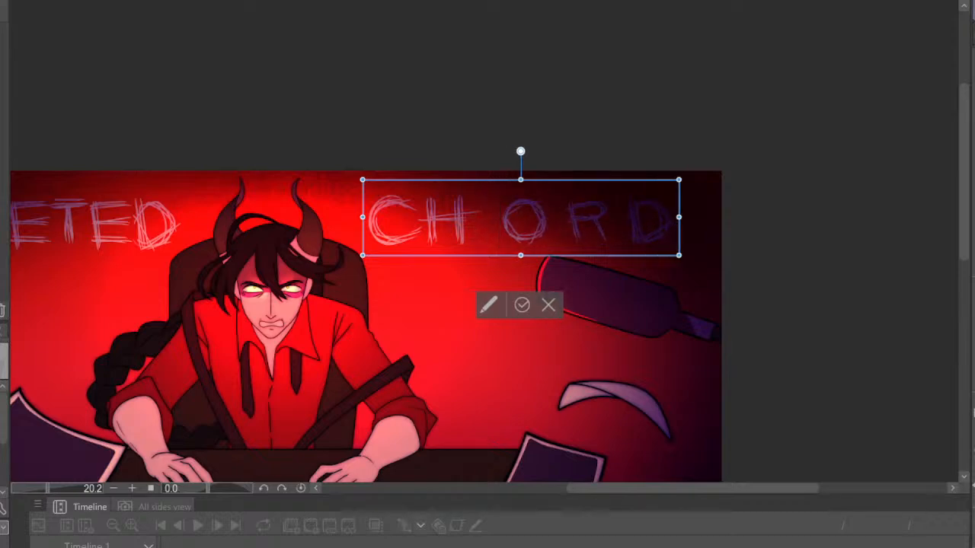
pyautogui.scroll(-5, 676, 193)
pyautogui.scroll(4, 624, 200)
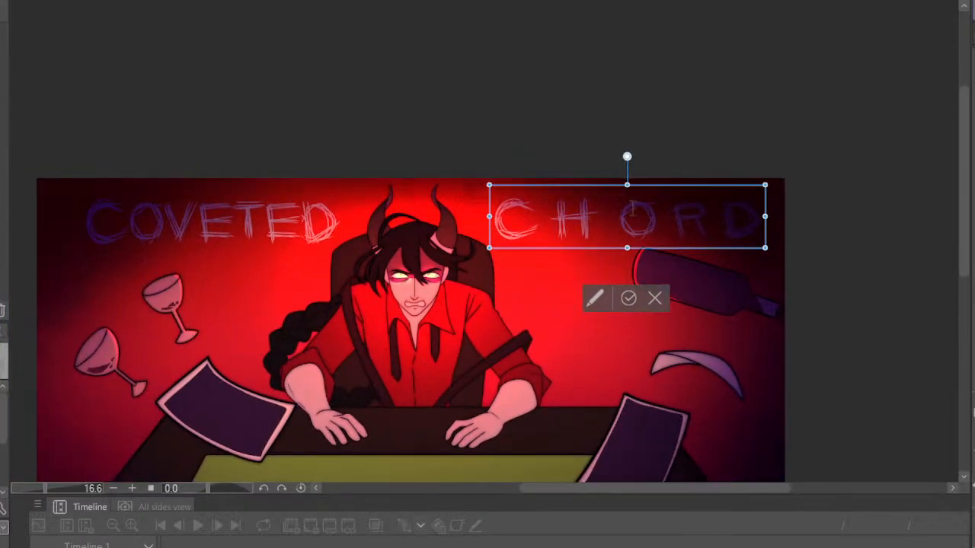
pyautogui.click(628, 297)
pyautogui.scroll(-3, 563, 160)
pyautogui.scroll(5, 602, 159)
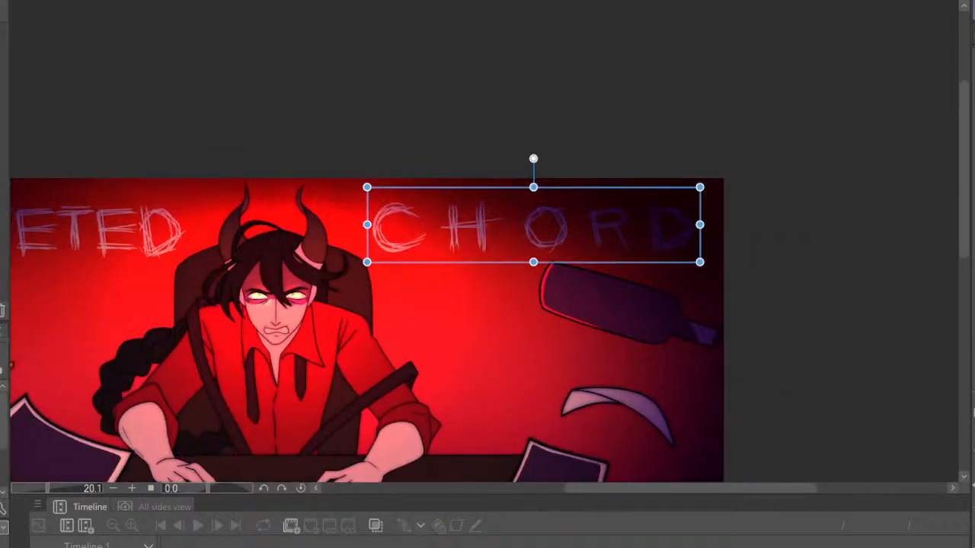
# Try to lasso the letters "ORD" and shift them closer to the "H"
pyautogui.click(385, 92)
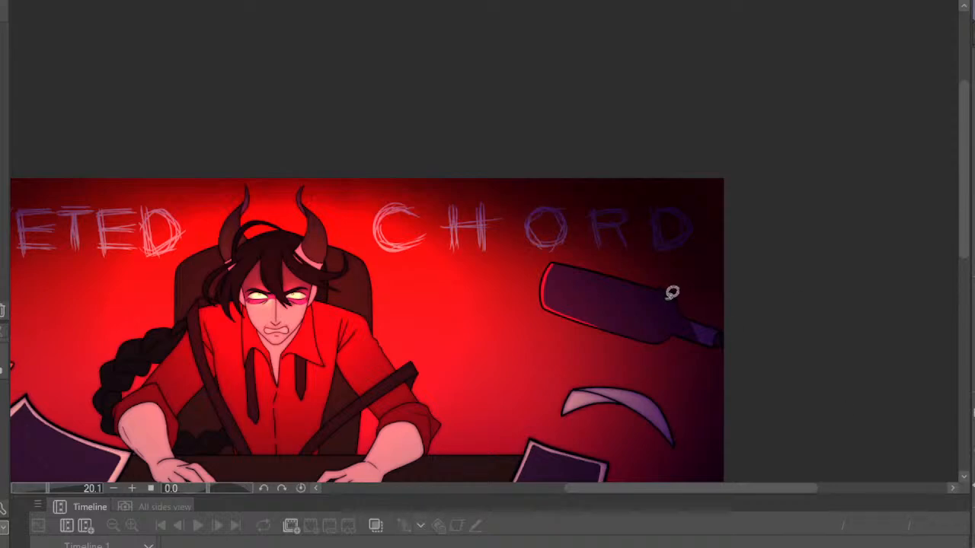
pyautogui.moveTo(523, 177)
pyautogui.mouseDown()
pyautogui.moveTo(540, 258)
pyautogui.moveTo(766, 203)
pyautogui.moveTo(761, 174)
pyautogui.mouseUp()
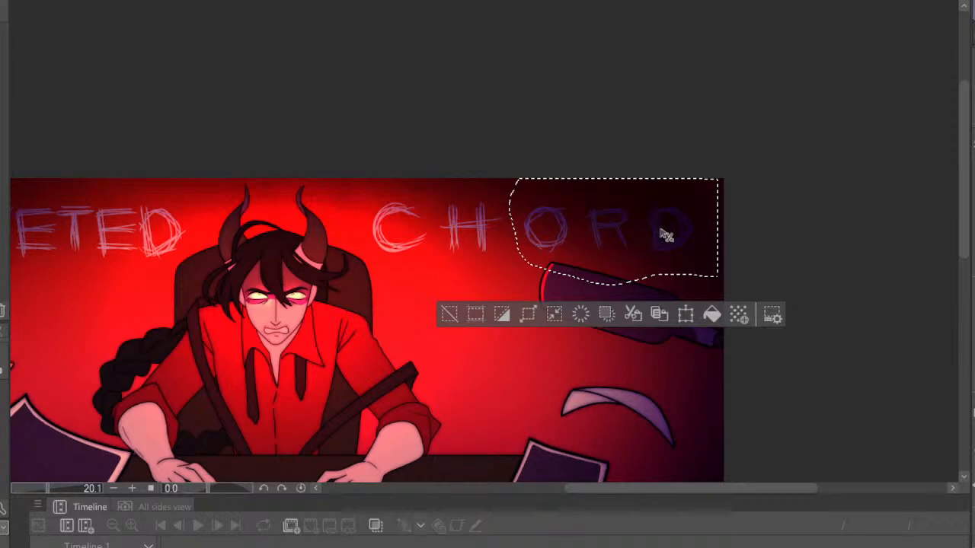
pyautogui.moveTo(666, 231)
pyautogui.mouseDown()
pyautogui.moveTo(673, 226)
pyautogui.moveTo(600, 231)
pyautogui.moveTo(622, 241)
pyautogui.mouseUp()
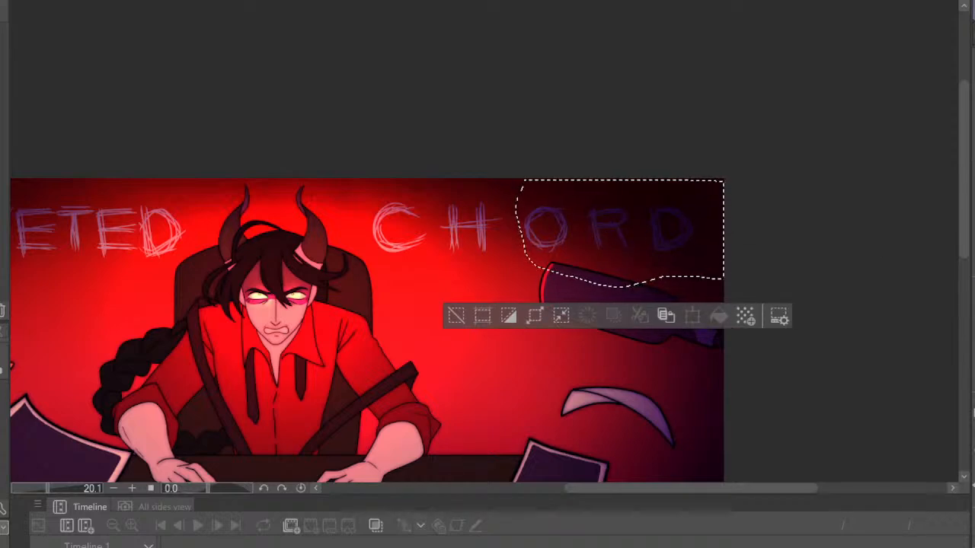
pyautogui.moveTo(646, 250); pyautogui.dragTo(637, 249)
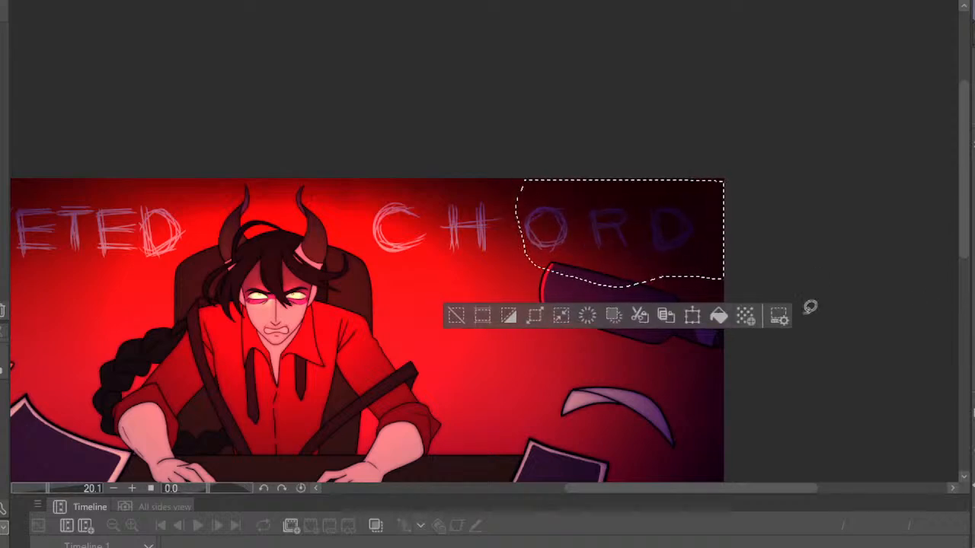
pyautogui.click(550, 151)
# Lasso the letters "O R D" and shift them slightly toward the "H" to even out the gaps
pyautogui.moveTo(550, 190)
pyautogui.mouseDown()
pyautogui.moveTo(525, 237)
pyautogui.moveTo(583, 251)
pyautogui.moveTo(774, 221)
pyautogui.moveTo(723, 141)
pyautogui.mouseUp()
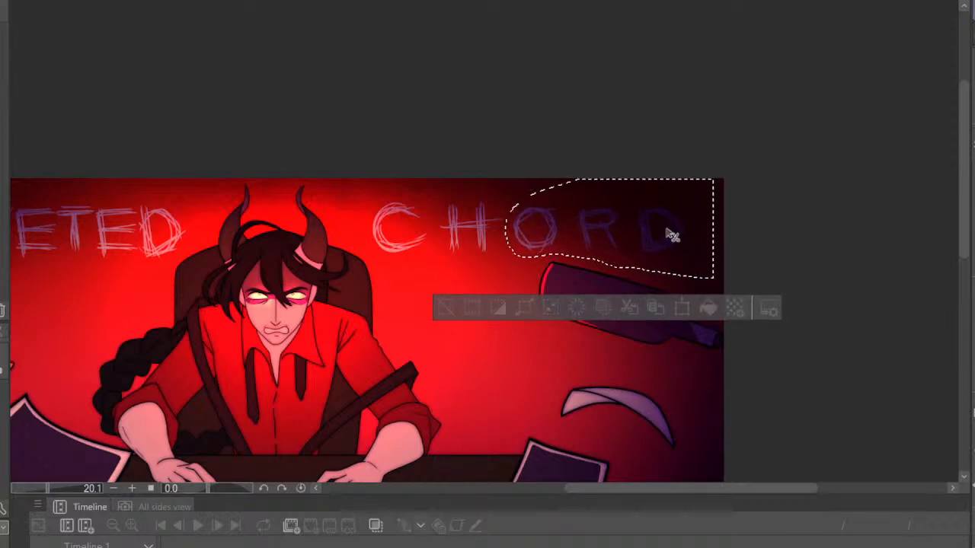
pyautogui.scroll(-6, 594, 133)
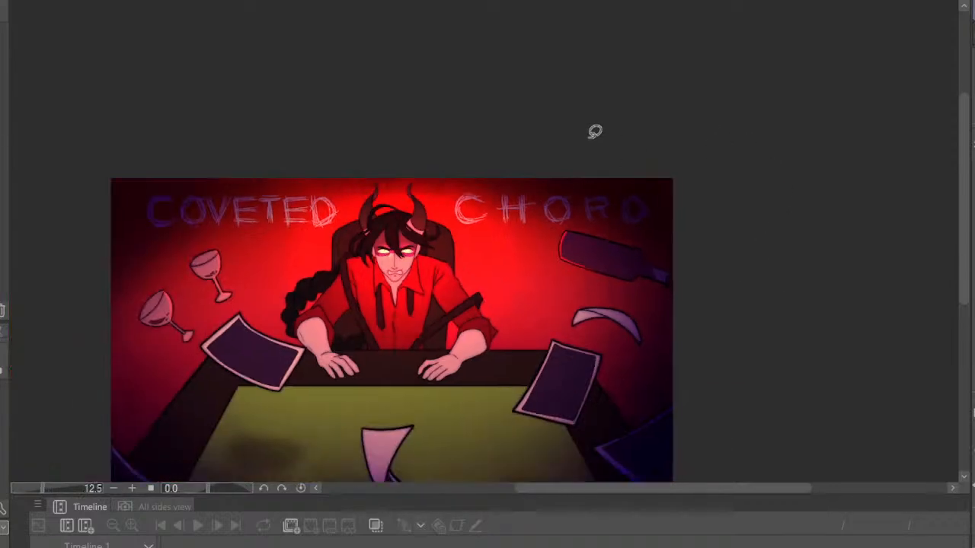
pyautogui.scroll(7, 635, 218)
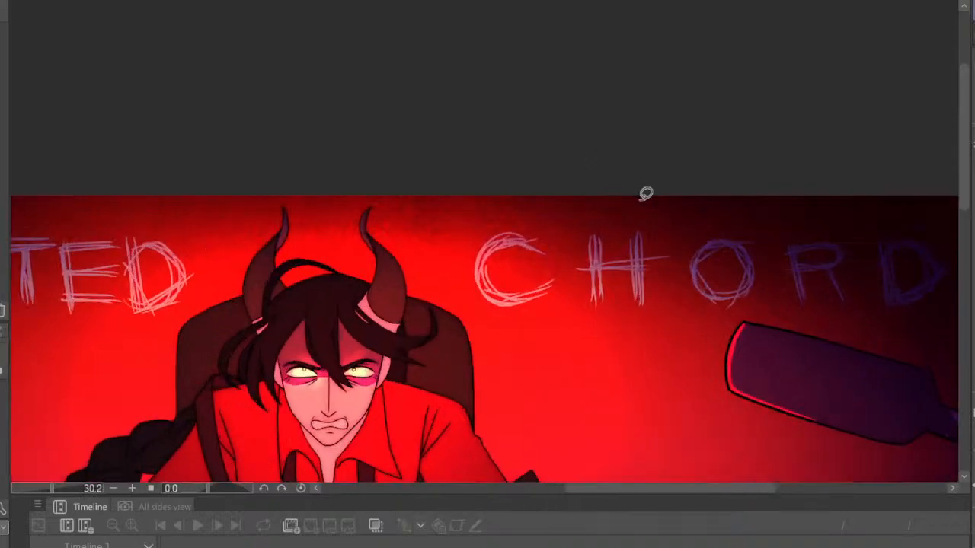
# Try to lasso the letters "HORD" and shift them slightly toward the "C"
pyautogui.scroll(1, 648, 217)
pyautogui.scroll(1, 779, 245)
pyautogui.moveTo(884, 202)
pyautogui.mouseDown()
pyautogui.moveTo(494, 220)
pyautogui.moveTo(495, 281)
pyautogui.moveTo(513, 324)
pyautogui.moveTo(644, 305)
pyautogui.moveTo(952, 325)
pyautogui.moveTo(929, 207)
pyautogui.mouseUp()
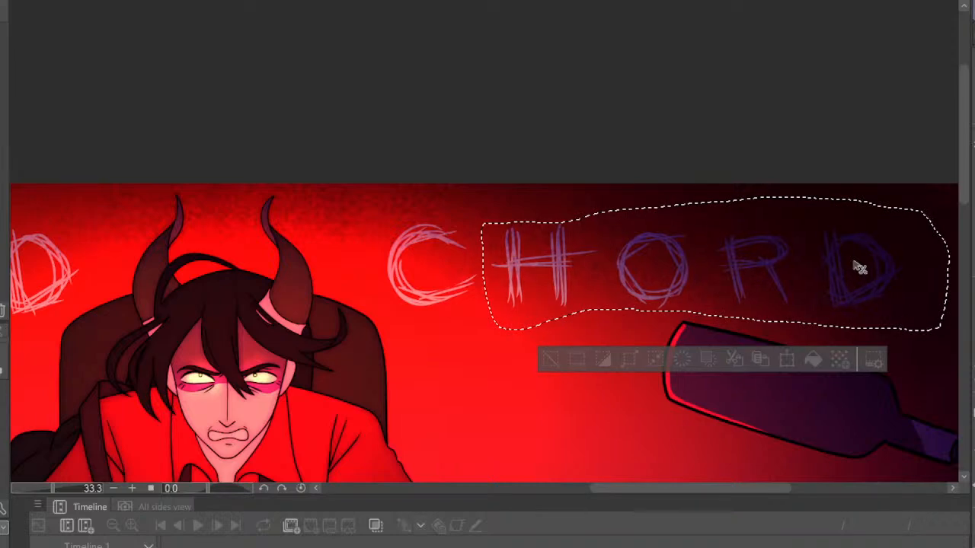
pyautogui.hotkey('ctrl', 'd')
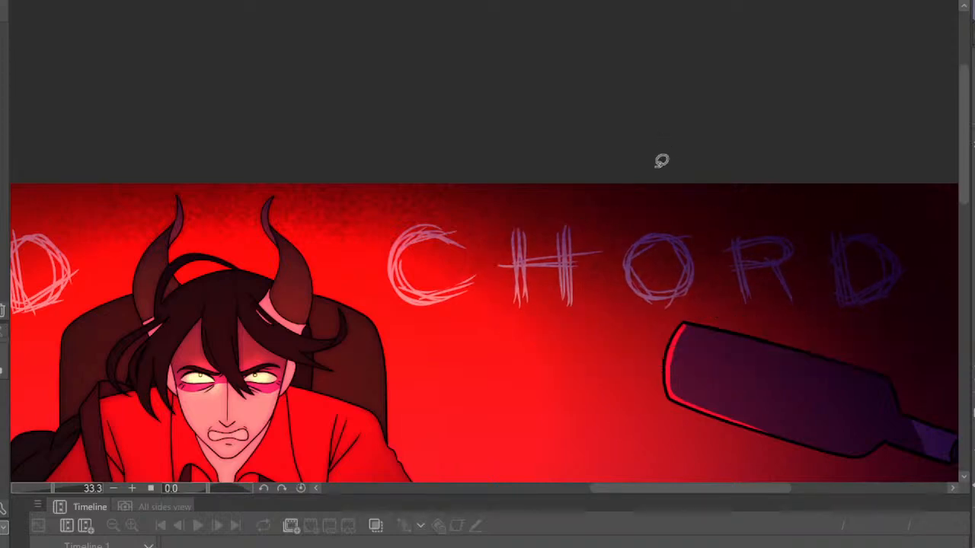
# Lasso "ORD" again, nudge it a little further toward the "H", deselect, and check the spacing against the whole artwork
pyautogui.moveTo(635, 197)
pyautogui.mouseDown()
pyautogui.moveTo(626, 314)
pyautogui.moveTo(723, 303)
pyautogui.moveTo(913, 309)
pyautogui.moveTo(887, 192)
pyautogui.mouseUp()
pyautogui.moveTo(842, 252); pyautogui.dragTo(828, 254)
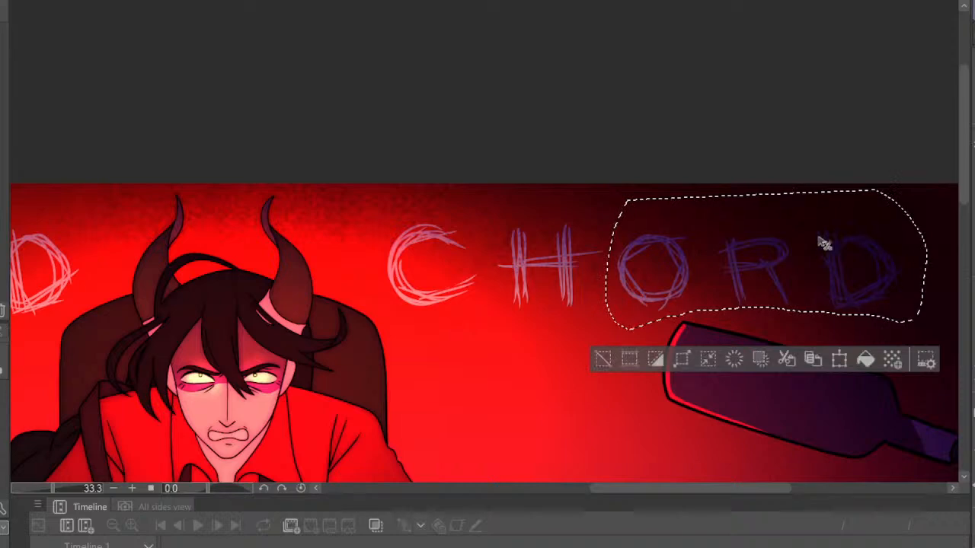
pyautogui.hotkey('ctrl', 'd')
pyautogui.scroll(-3, 352, 52)
pyautogui.scroll(-4, 352, 52)
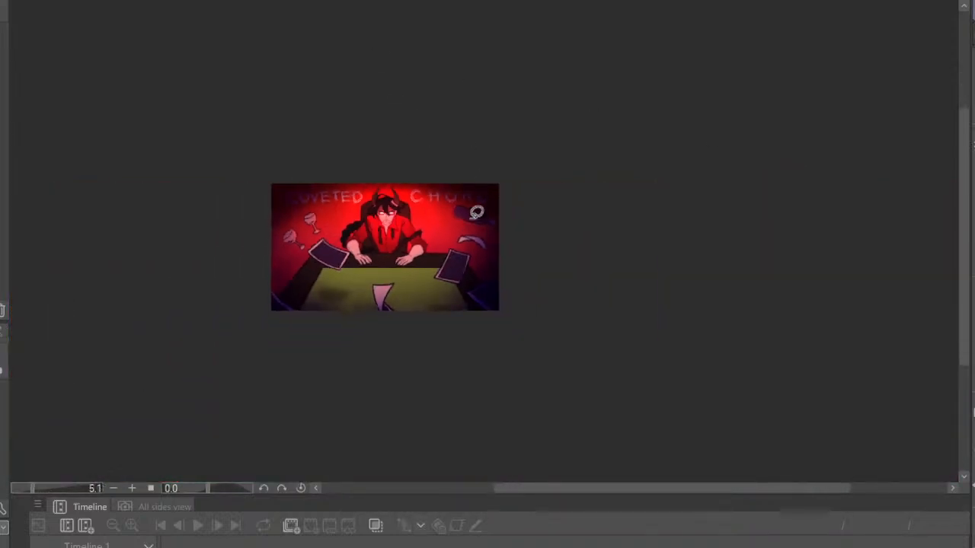
pyautogui.scroll(3, 479, 208)
pyautogui.press('h')
pyautogui.press('h')
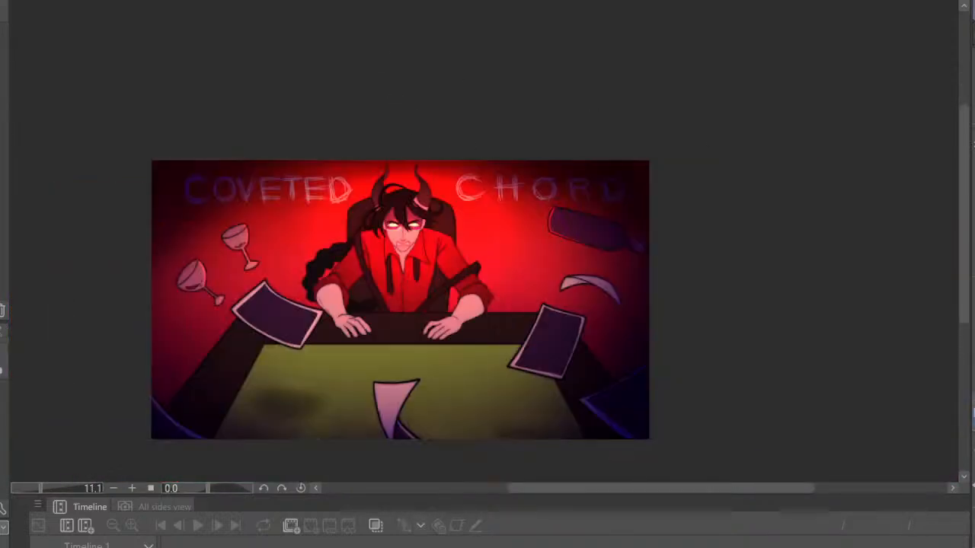
# Brighten the COVETED CHORD lettering so it stands out more strongly against the red background
pyautogui.scroll(-4, 401, 129)
pyautogui.scroll(5, 322, 185)
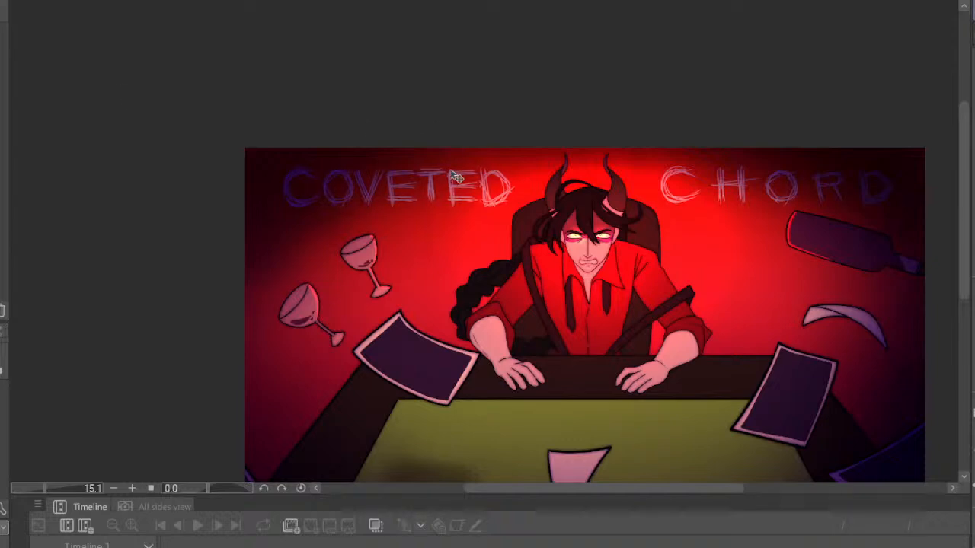
pyautogui.scroll(-3, 498, 179)
pyautogui.scroll(1, 533, 183)
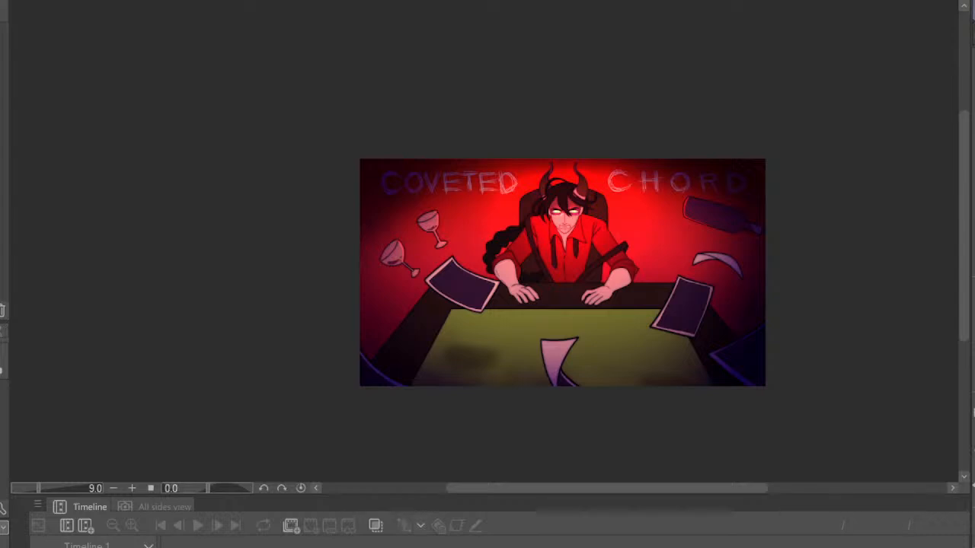
pyautogui.scroll(5, 779, 178)
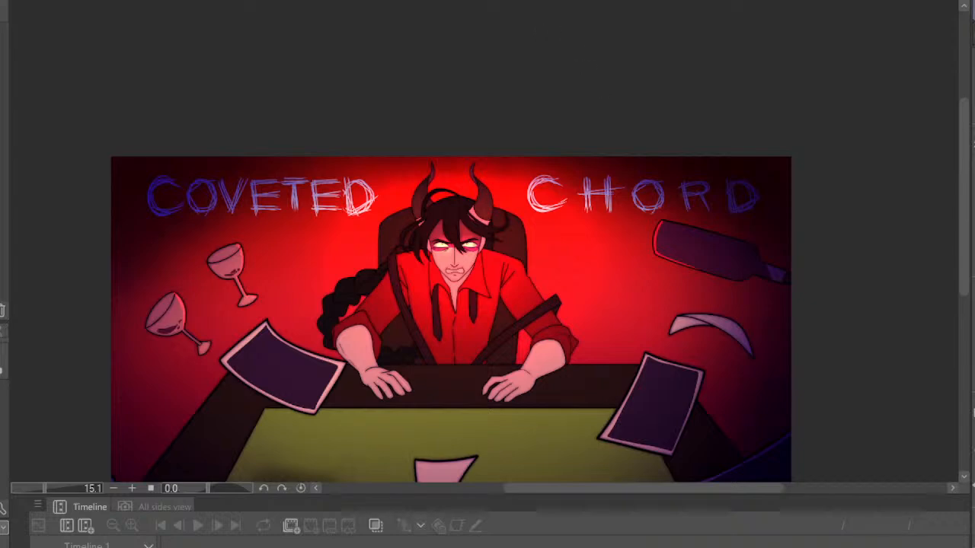
# Try deleting the lassoed word CHORD, restore it, and clear the selection
pyautogui.moveTo(556, 144)
pyautogui.mouseDown()
pyautogui.moveTo(510, 191)
pyautogui.moveTo(565, 217)
pyautogui.moveTo(799, 217)
pyautogui.moveTo(789, 124)
pyautogui.mouseUp()
pyautogui.press('Delete')
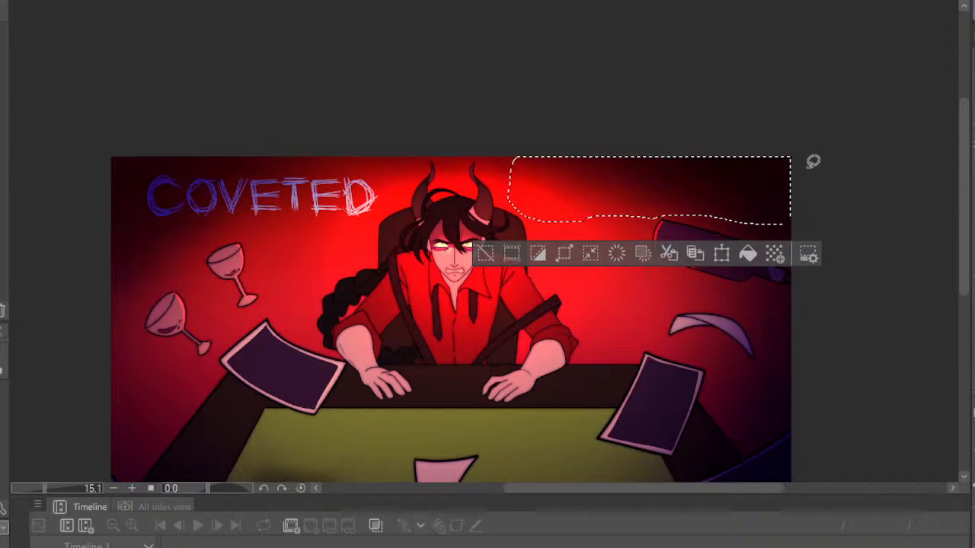
pyautogui.hotkey('ctrl', 'z')
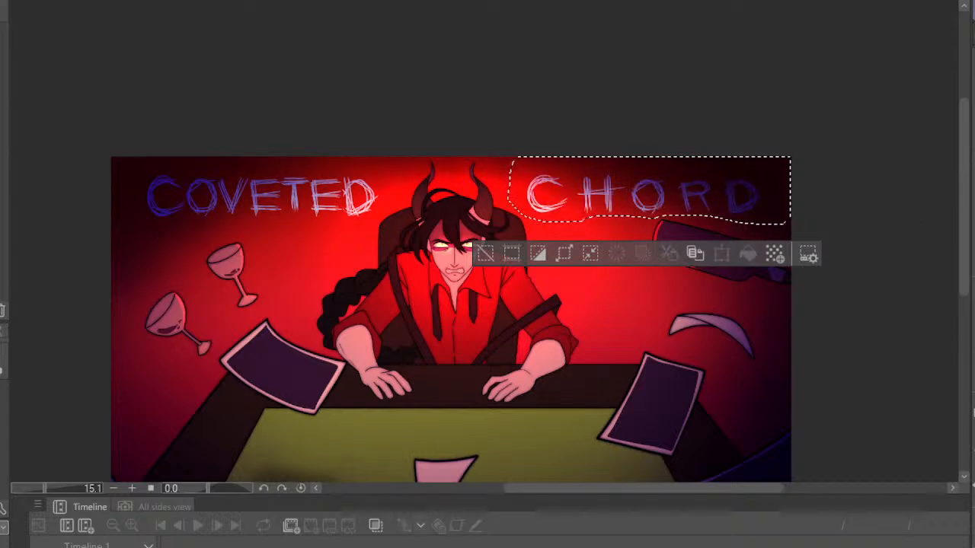
pyautogui.hotkey('ctrl', 'd')
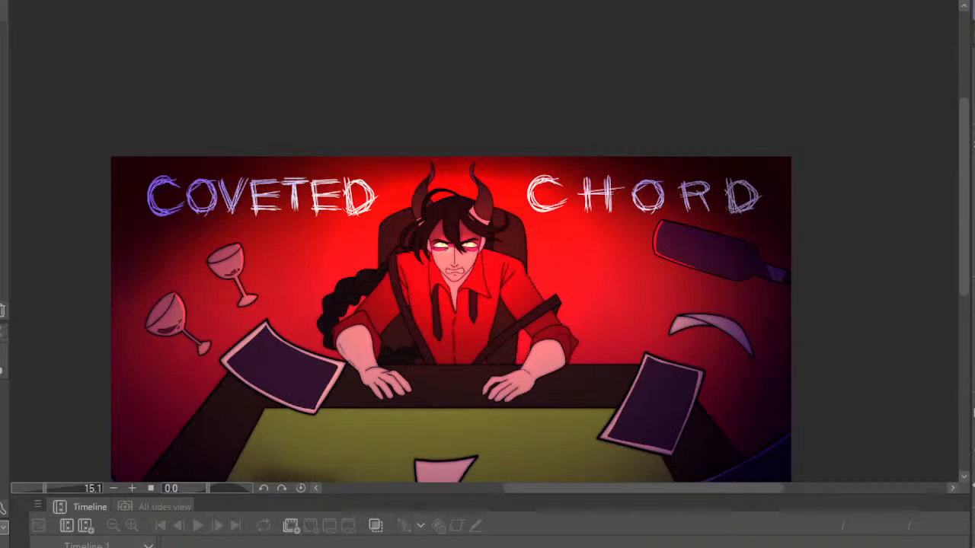
# Turn the COVETED CHORD lettering white and give its strokes a thin green outline
pyautogui.hotkey('ctrl', 'z')
pyautogui.scroll(-3, 307, 74)
pyautogui.scroll(4, 371, 124)
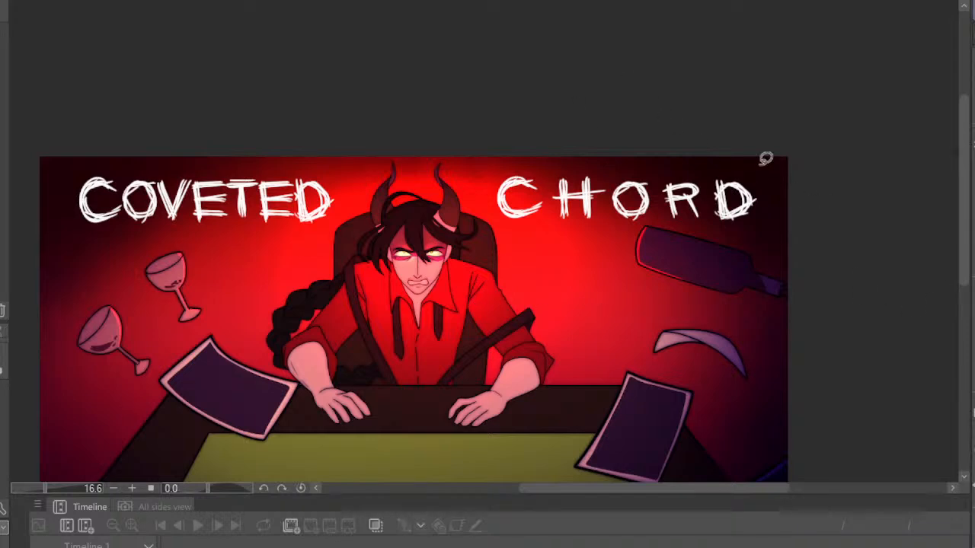
pyautogui.hotkey('ctrl', 'z')
pyautogui.scroll(2, 389, 161)
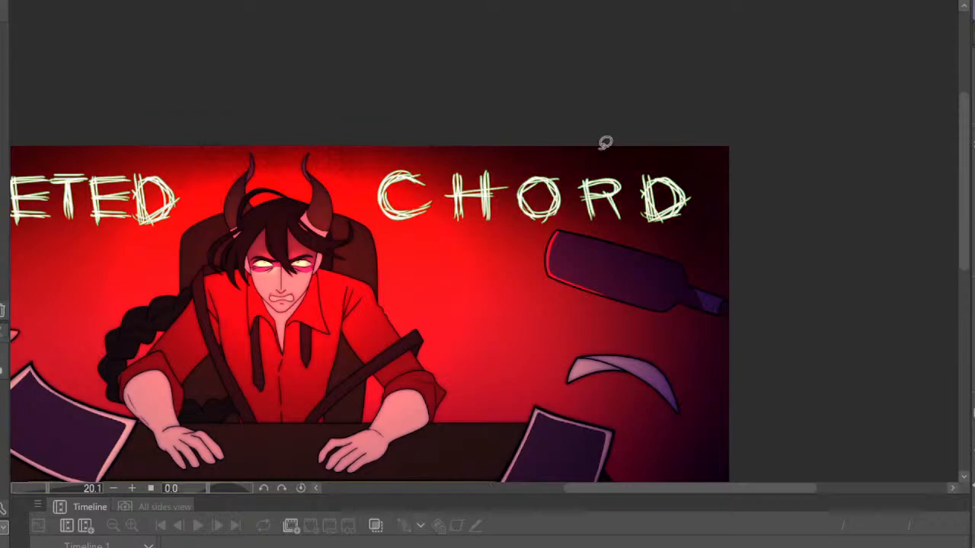
# Thicken the green outline around the title letters and check the title against the whole artwork
pyautogui.scroll(1, 329, 219)
pyautogui.scroll(4, 95, 192)
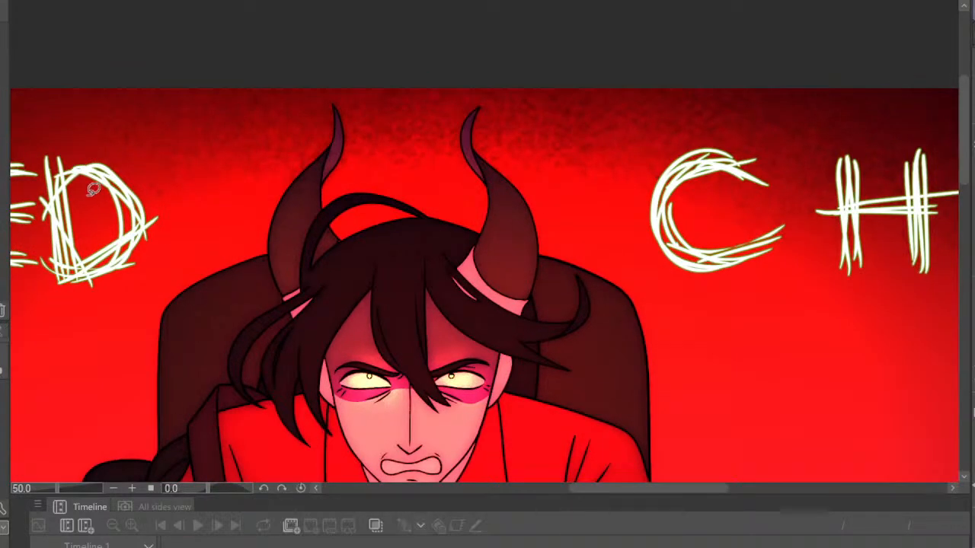
pyautogui.scroll(1, 95, 192)
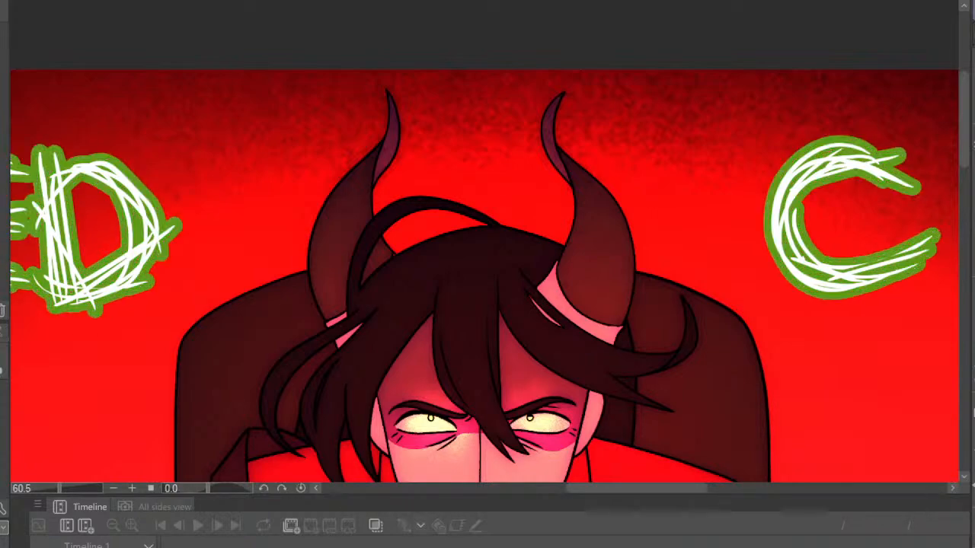
pyautogui.scroll(-6, 389, 105)
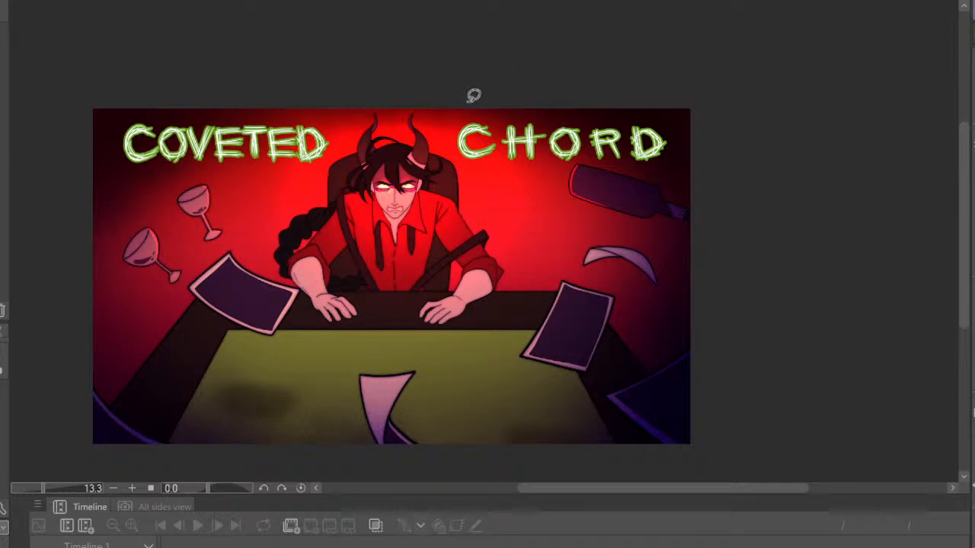
pyautogui.scroll(-1, 458, 72)
pyautogui.scroll(-3, 465, 88)
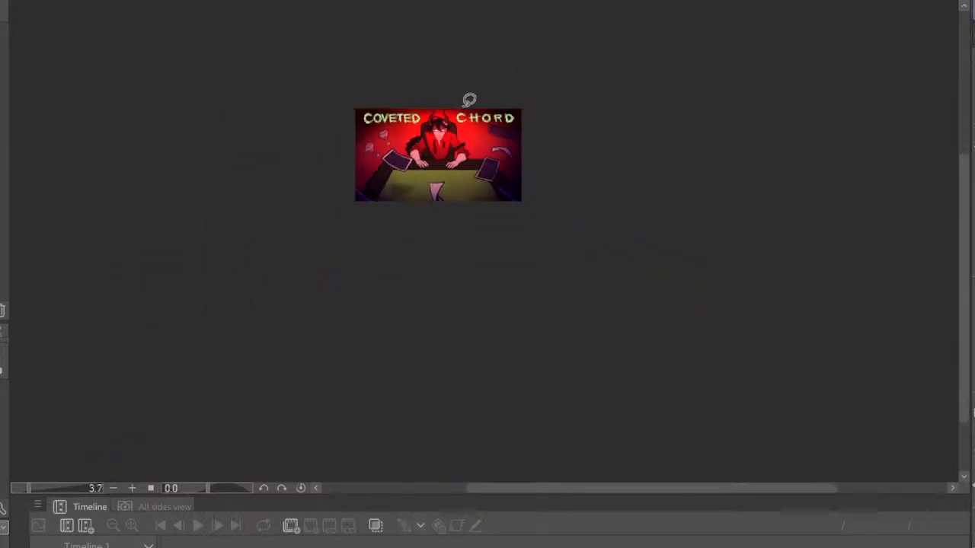
pyautogui.scroll(4, 487, 91)
pyautogui.scroll(1, 475, 33)
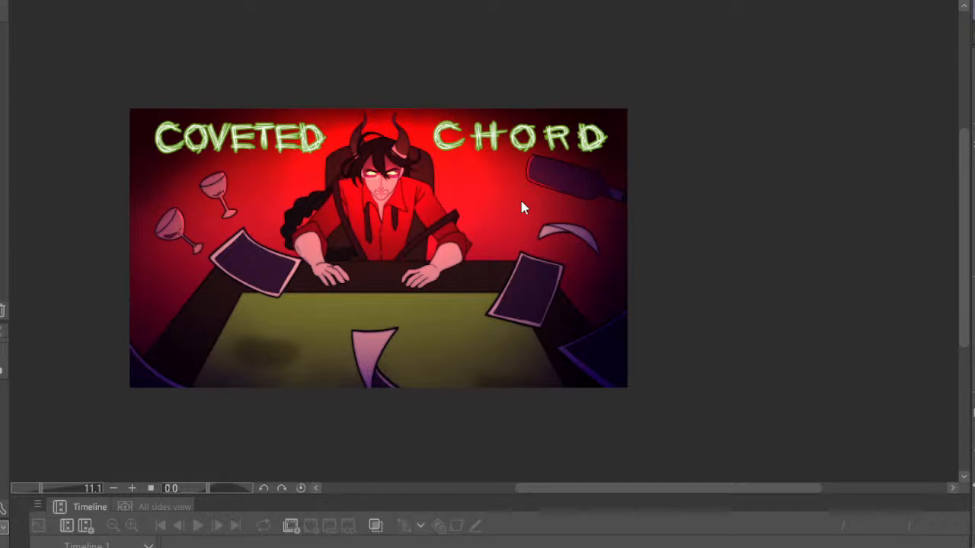
# Examine the inked facial lines on the long-haired character's sketch in both mirrored and unmirrored views
pyautogui.scroll(5, 528, 195)
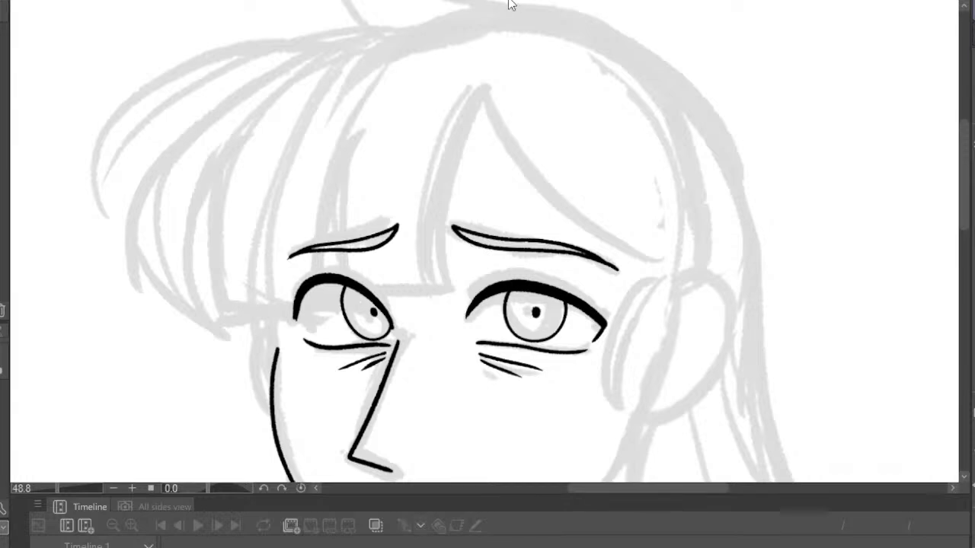
pyautogui.scroll(-9, 389, 144)
pyautogui.scroll(8, 411, 161)
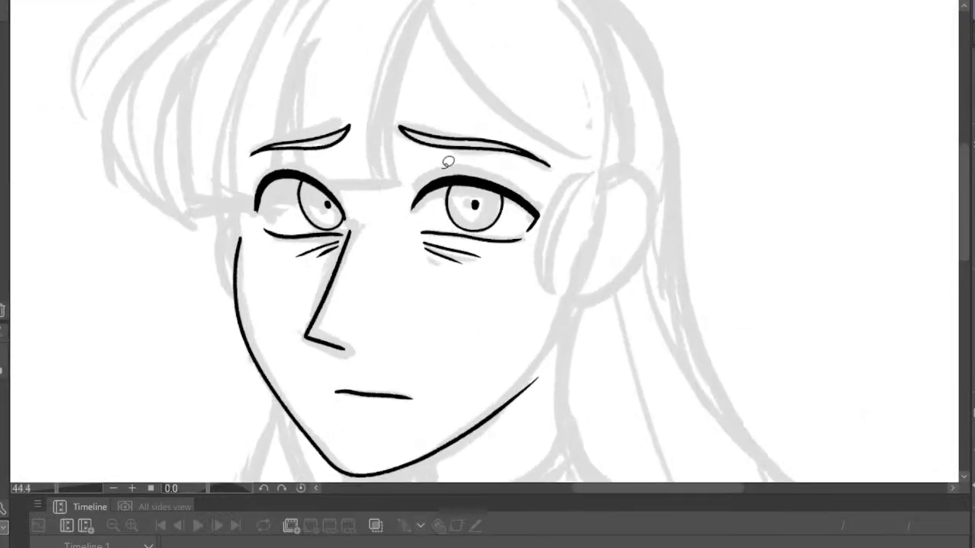
pyautogui.press('h')
pyautogui.scroll(-12, 363, 159)
pyautogui.scroll(6, 387, 176)
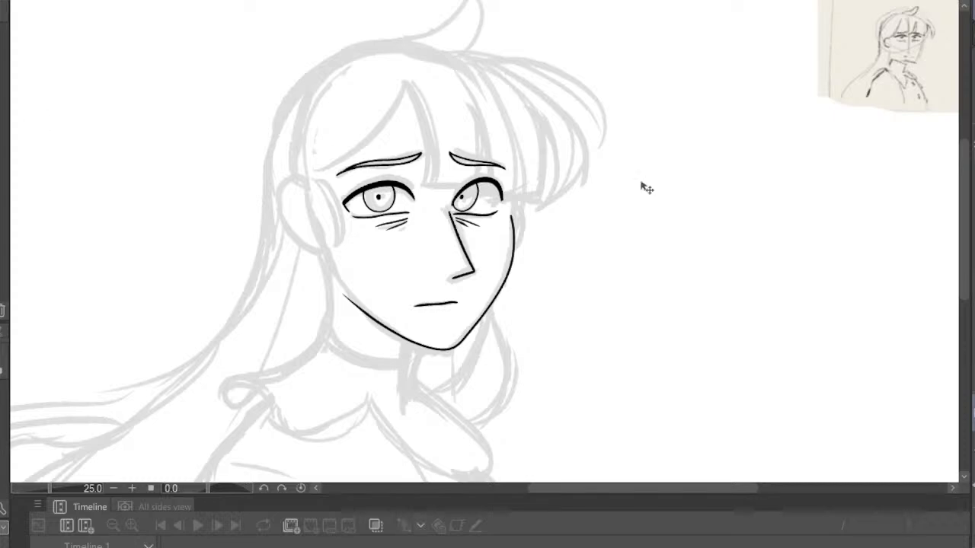
pyautogui.scroll(3, 506, 255)
pyautogui.moveTo(458, 298); pyautogui.dragTo(456, 298)
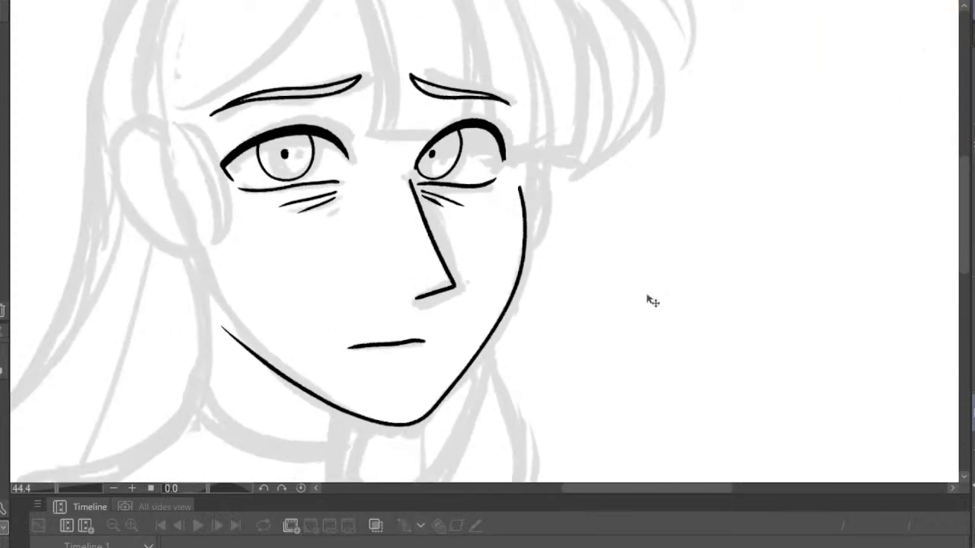
pyautogui.press('h')
pyautogui.scroll(-6, 333, 257)
pyautogui.scroll(6, 409, 274)
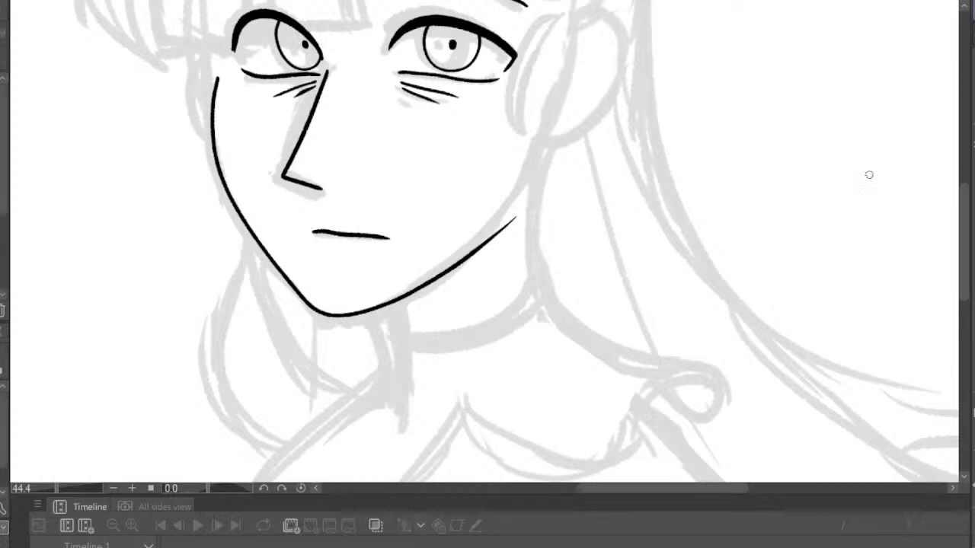
# Ink the curved neck base line under the jaw and the side line running down from the ear
pyautogui.scroll(3, 371, 303)
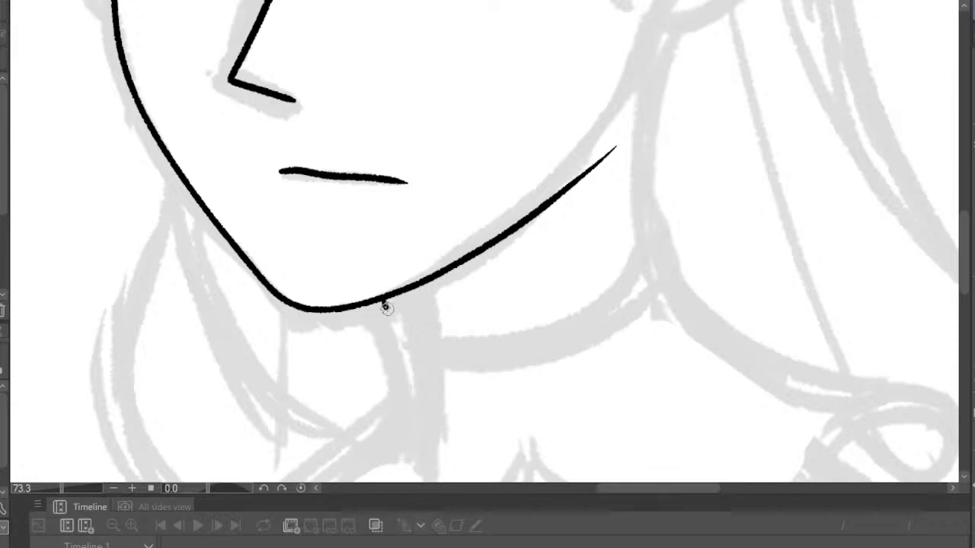
pyautogui.moveTo(382, 301)
pyautogui.mouseDown()
pyautogui.moveTo(397, 326)
pyautogui.moveTo(440, 343)
pyautogui.moveTo(522, 334)
pyautogui.moveTo(621, 271)
pyautogui.moveTo(653, 222)
pyautogui.mouseUp()
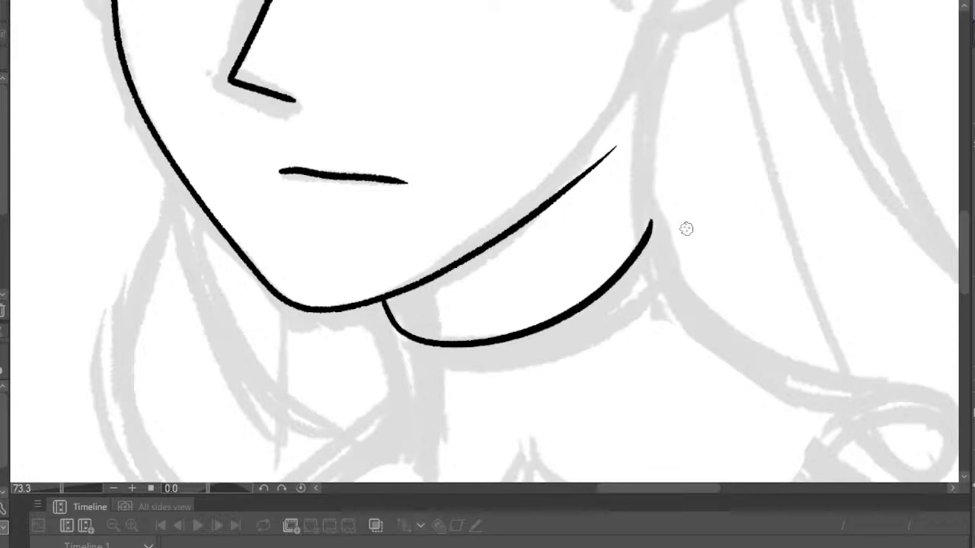
pyautogui.scroll(-5, 591, 164)
pyautogui.scroll(4, 590, 46)
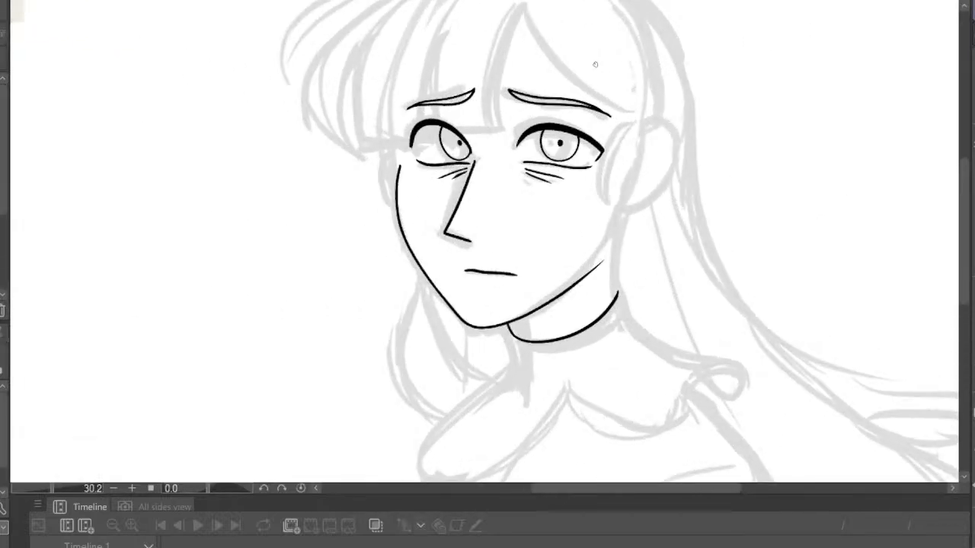
pyautogui.scroll(-2, 605, 90)
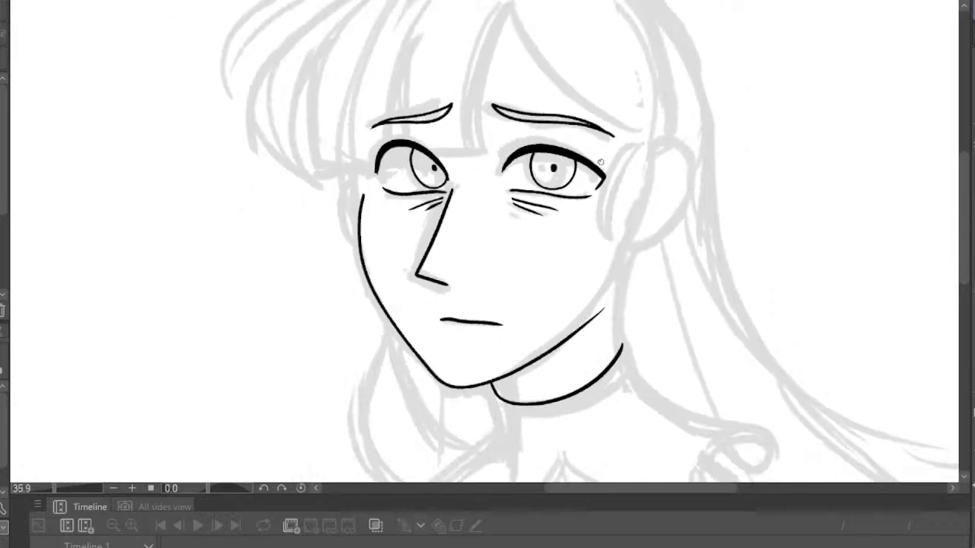
pyautogui.scroll(4, 650, 236)
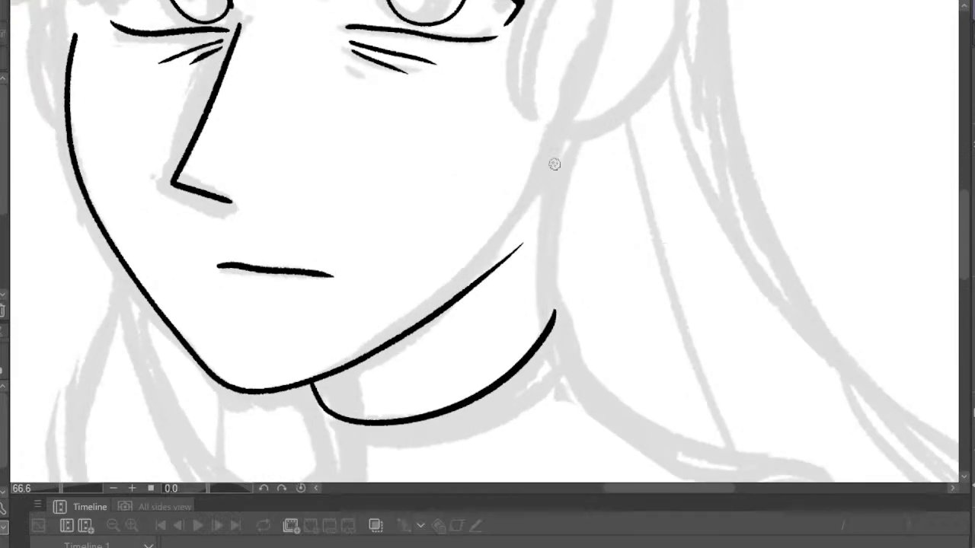
pyautogui.moveTo(561, 145); pyautogui.dragTo(555, 316)
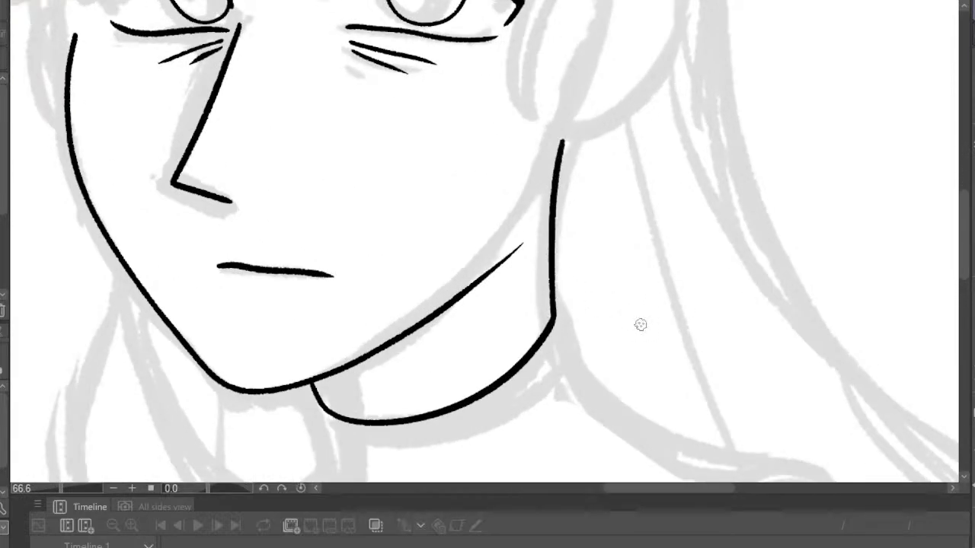
pyautogui.scroll(-4, 641, 324)
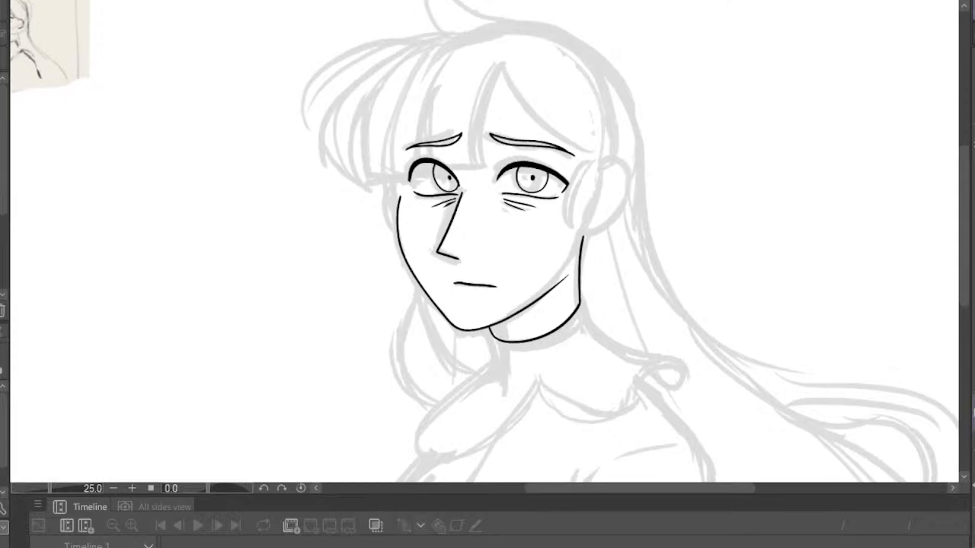
# Ink the collar's upper edge from the side of the neck out to its curled tip at the shoulder
pyautogui.scroll(2, 471, 259)
pyautogui.scroll(-2, 428, 276)
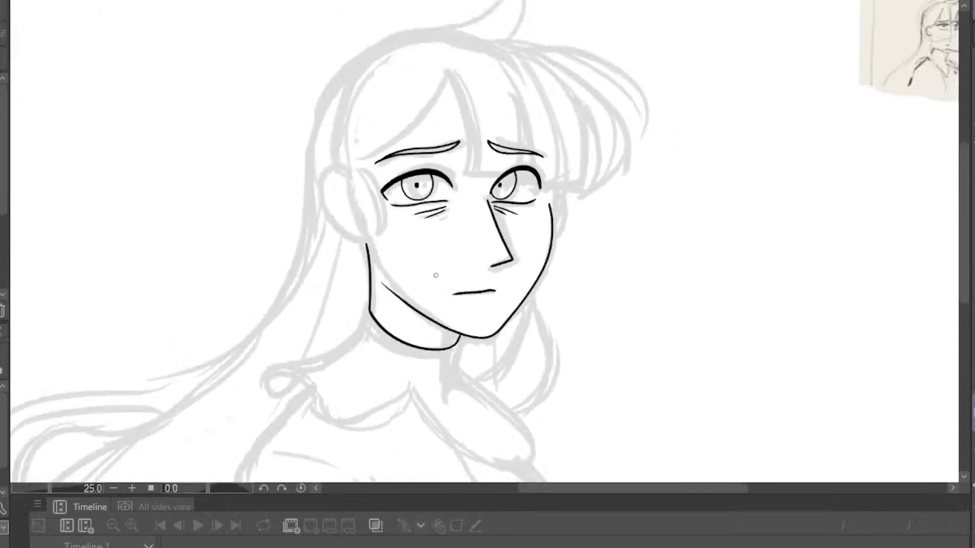
pyautogui.scroll(2, 367, 419)
pyautogui.scroll(-2, 369, 335)
pyautogui.scroll(4, 369, 335)
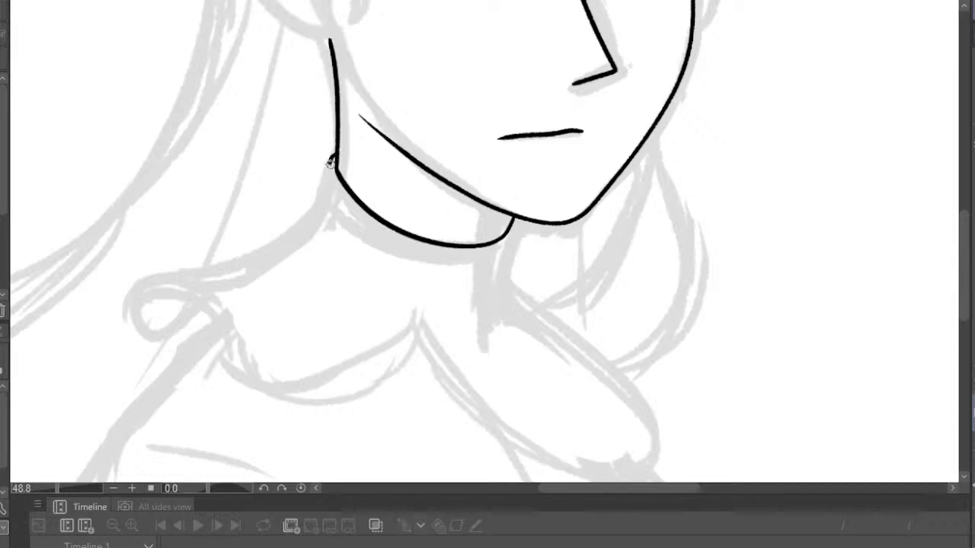
pyautogui.moveTo(320, 200)
pyautogui.mouseDown()
pyautogui.moveTo(276, 244)
pyautogui.moveTo(145, 282)
pyautogui.moveTo(131, 305)
pyautogui.moveTo(167, 320)
pyautogui.mouseUp()
pyautogui.scroll(-5, 166, 321)
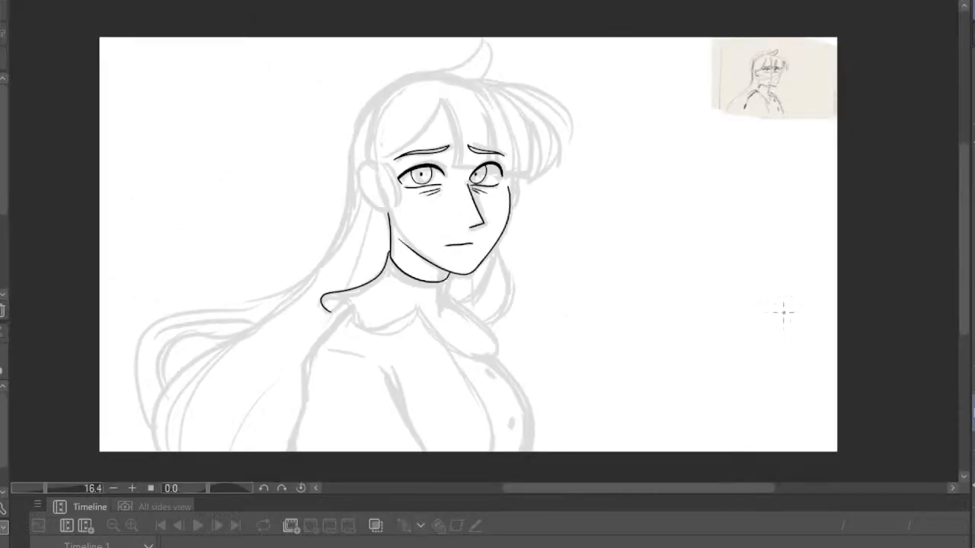
# Ink the collar's wavy lower edge from the curled tip to the point at the centre front
pyautogui.press('h')
pyautogui.scroll(5, 637, 317)
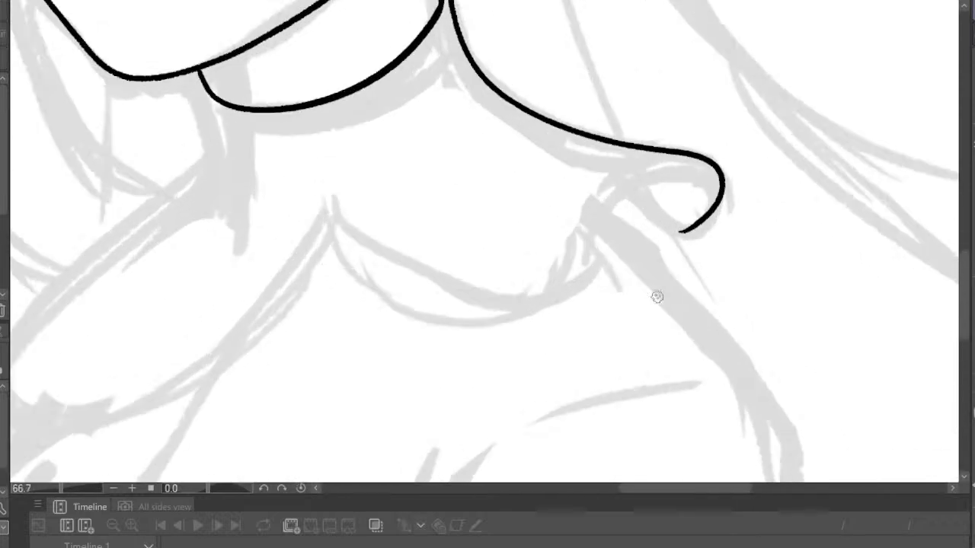
pyautogui.moveTo(710, 200)
pyautogui.mouseDown()
pyautogui.moveTo(703, 176)
pyautogui.moveTo(680, 176)
pyautogui.moveTo(649, 190)
pyautogui.moveTo(601, 256)
pyautogui.moveTo(551, 294)
pyautogui.moveTo(469, 300)
pyautogui.moveTo(396, 262)
pyautogui.moveTo(336, 203)
pyautogui.mouseUp()
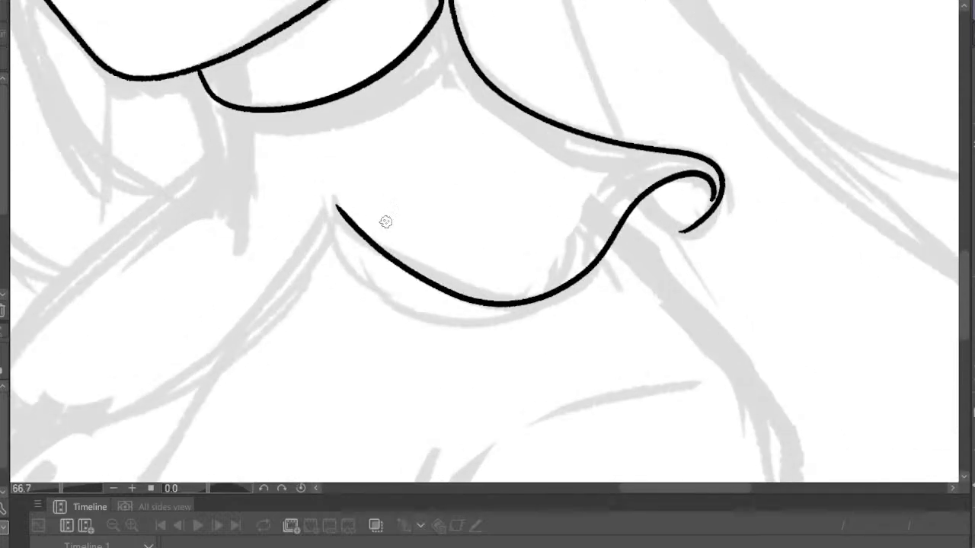
pyautogui.scroll(-5, 452, 174)
pyautogui.scroll(-1, 683, 231)
# Ink the far collar flap from the centre point around its rounded end to the neck, redrawing the first stroke
pyautogui.press('h')
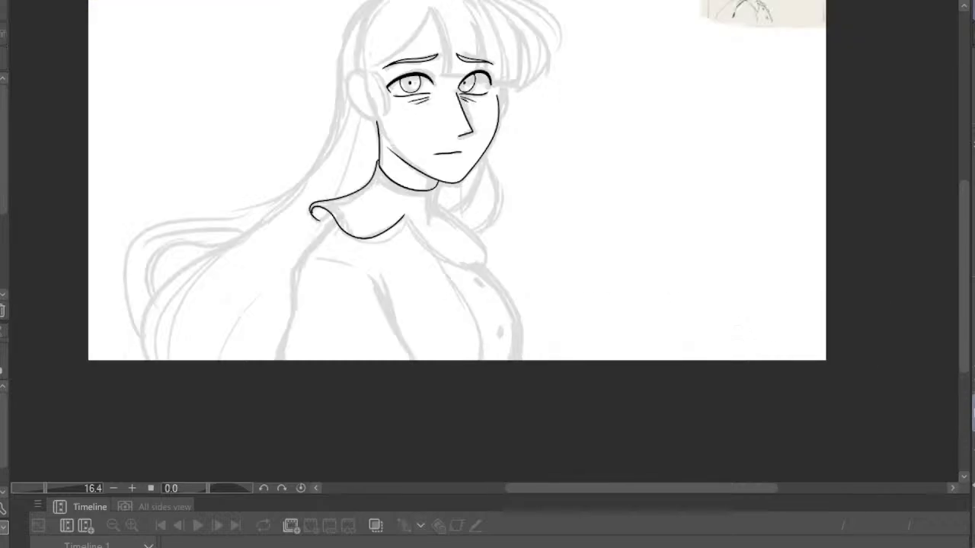
pyautogui.scroll(4, 366, 216)
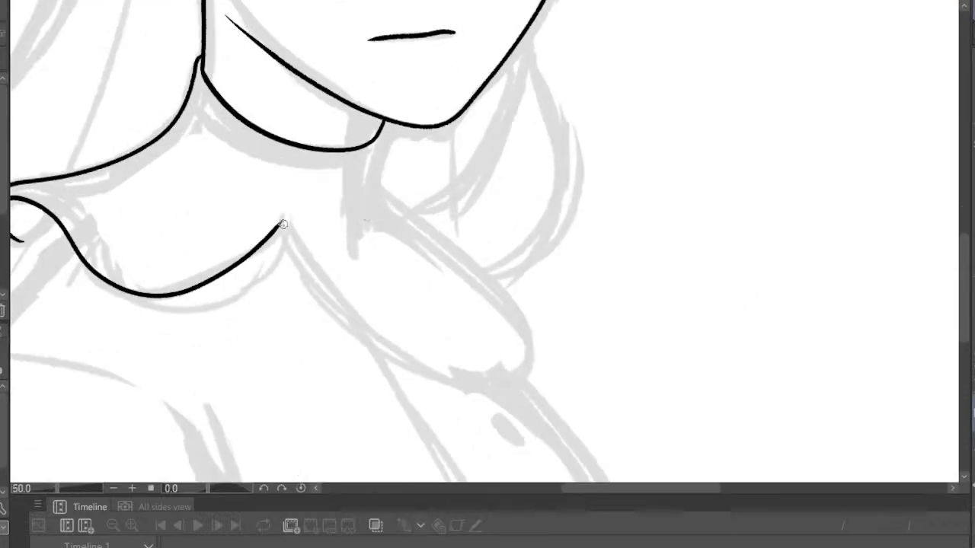
pyautogui.moveTo(286, 234)
pyautogui.mouseDown()
pyautogui.moveTo(377, 336)
pyautogui.moveTo(431, 367)
pyautogui.moveTo(491, 381)
pyautogui.moveTo(523, 370)
pyautogui.moveTo(528, 332)
pyautogui.moveTo(388, 182)
pyautogui.moveTo(383, 123)
pyautogui.mouseUp()
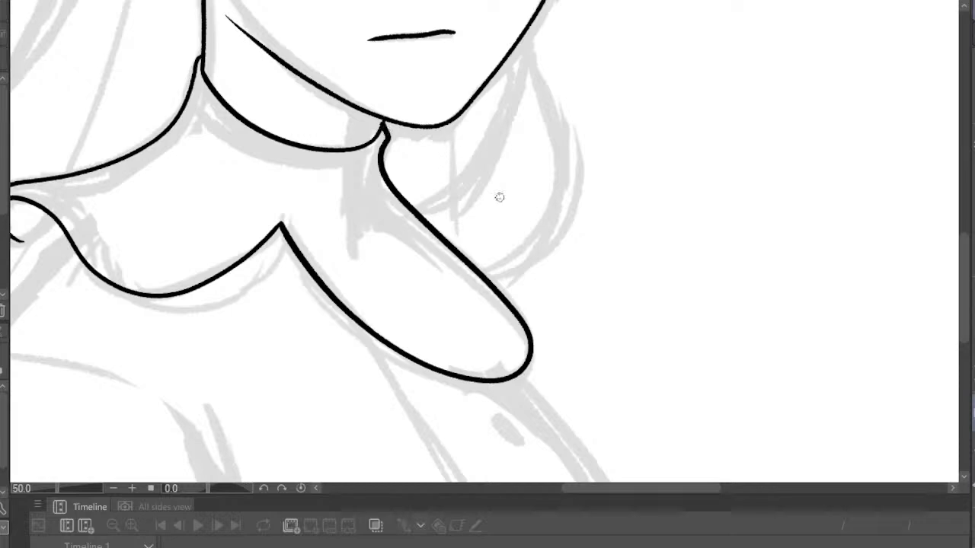
pyautogui.scroll(4, 499, 197)
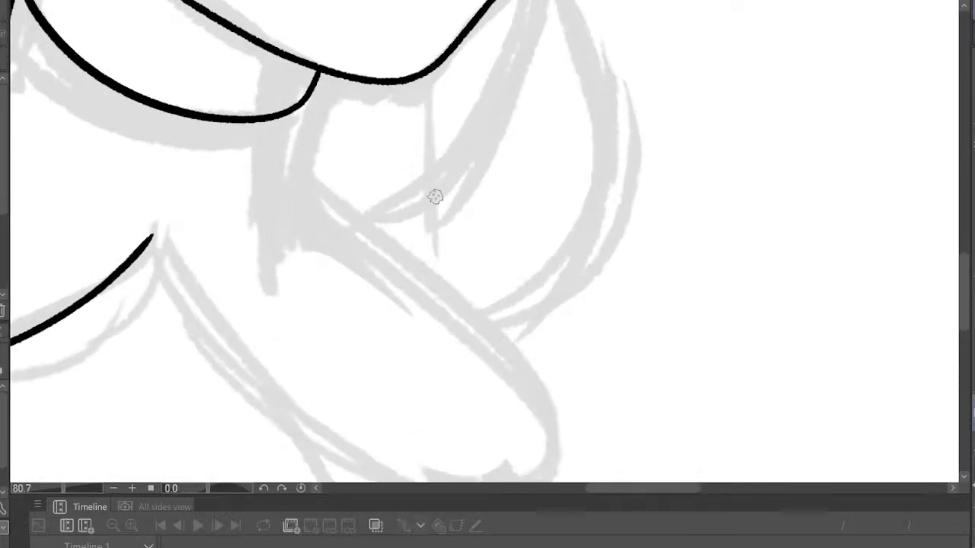
pyautogui.moveTo(149, 240)
pyautogui.mouseDown()
pyautogui.moveTo(223, 347)
pyautogui.moveTo(373, 470)
pyautogui.moveTo(549, 452)
pyautogui.moveTo(543, 393)
pyautogui.moveTo(488, 315)
pyautogui.moveTo(346, 201)
pyautogui.moveTo(312, 155)
pyautogui.moveTo(317, 76)
pyautogui.mouseUp()
pyautogui.scroll(-10, 414, 482)
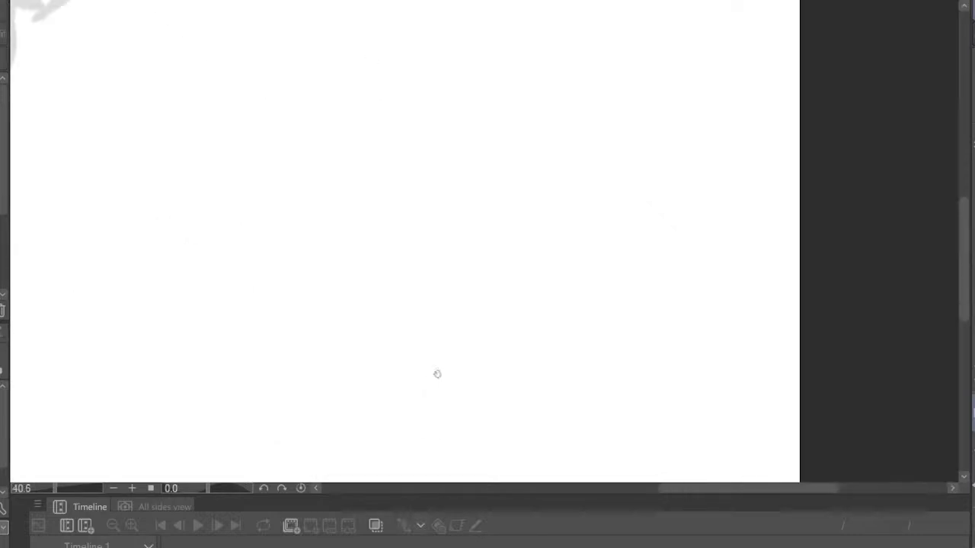
# Ink a small slanted oval on the far collar flap and a matching oval on the near flap
pyautogui.scroll(1, 233, 381)
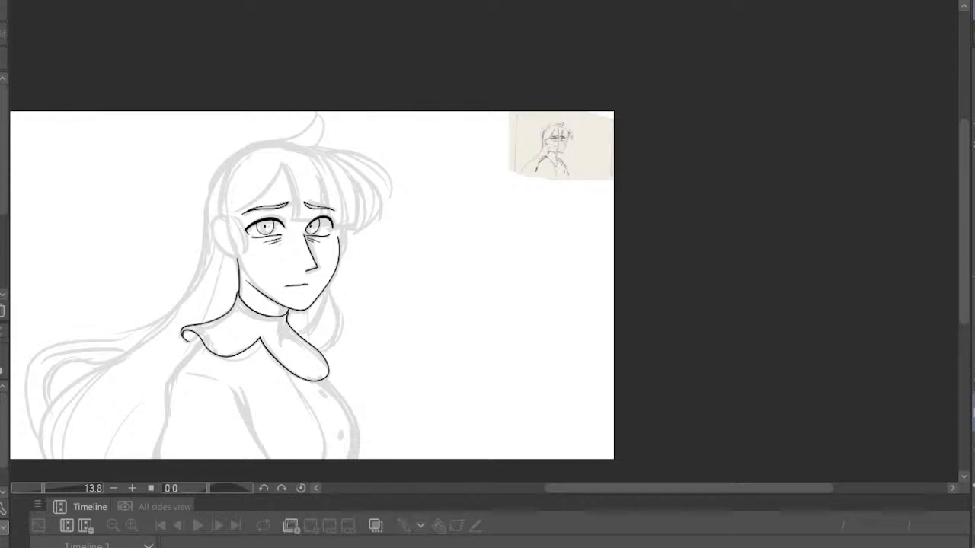
pyautogui.scroll(9, 302, 406)
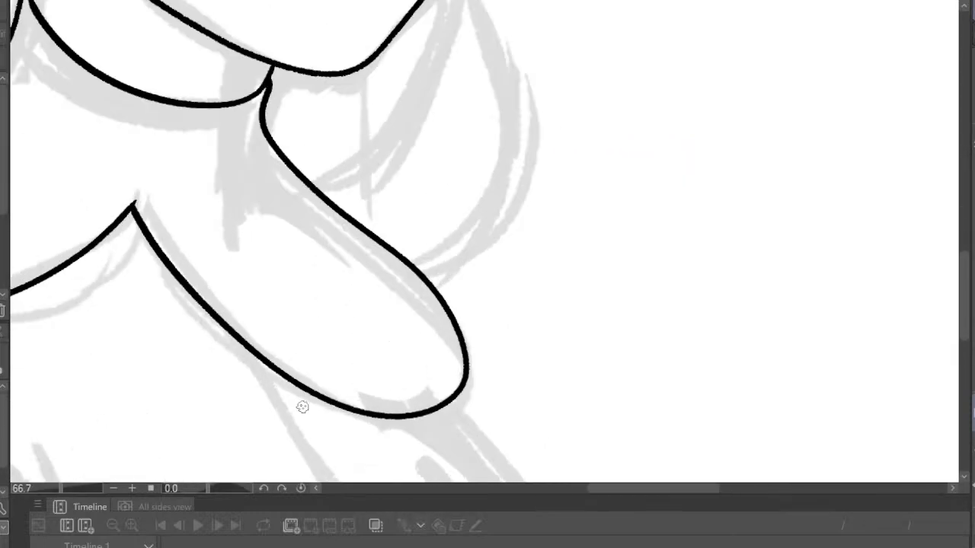
pyautogui.moveTo(285, 323)
pyautogui.mouseDown()
pyautogui.moveTo(346, 369)
pyautogui.moveTo(335, 339)
pyautogui.moveTo(288, 314)
pyautogui.moveTo(299, 309)
pyautogui.mouseUp()
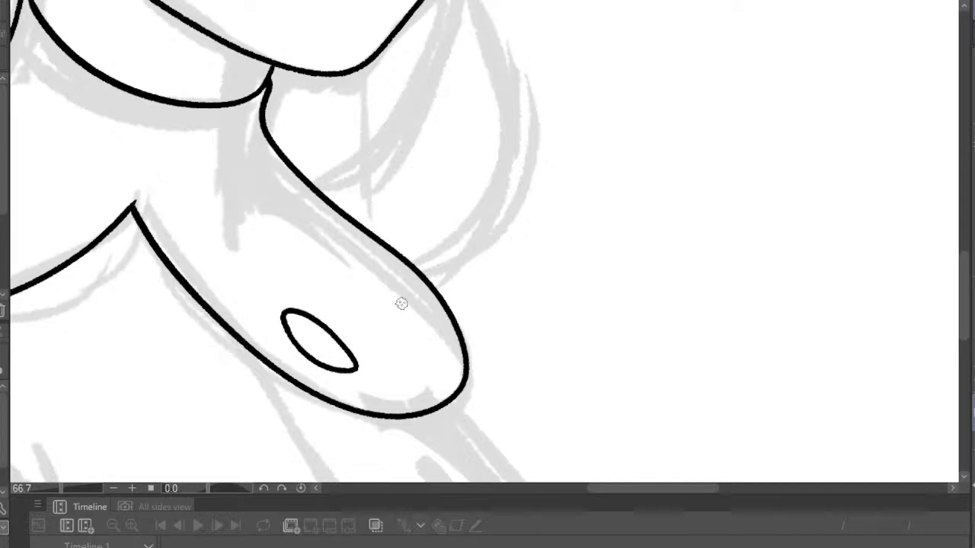
pyautogui.scroll(-9, 402, 304)
pyautogui.scroll(5, 435, 282)
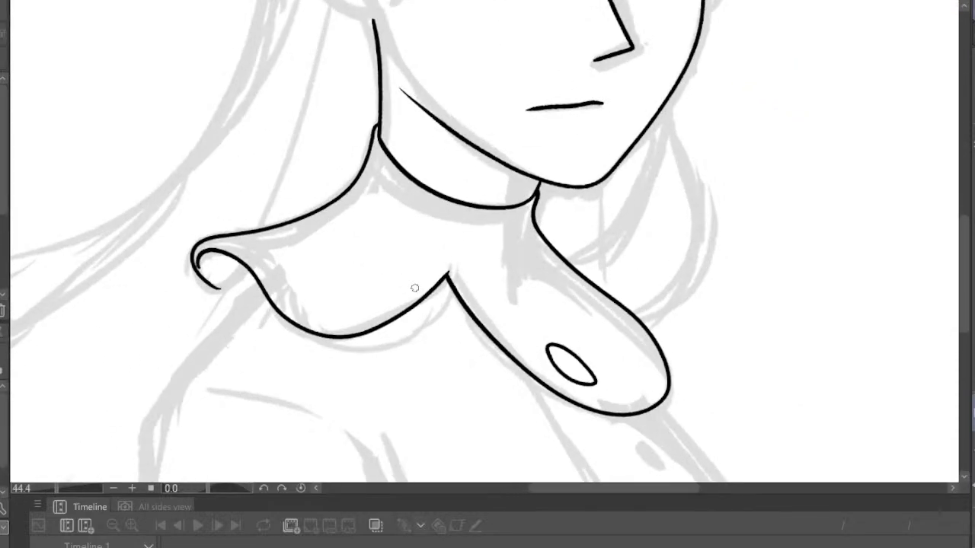
pyautogui.moveTo(313, 301); pyautogui.dragTo(362, 306)
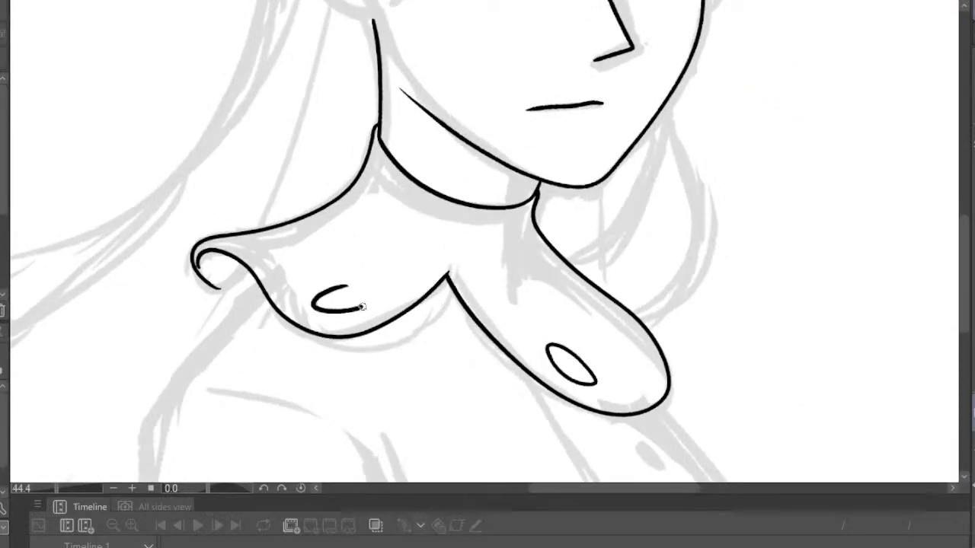
pyautogui.scroll(-8, 386, 273)
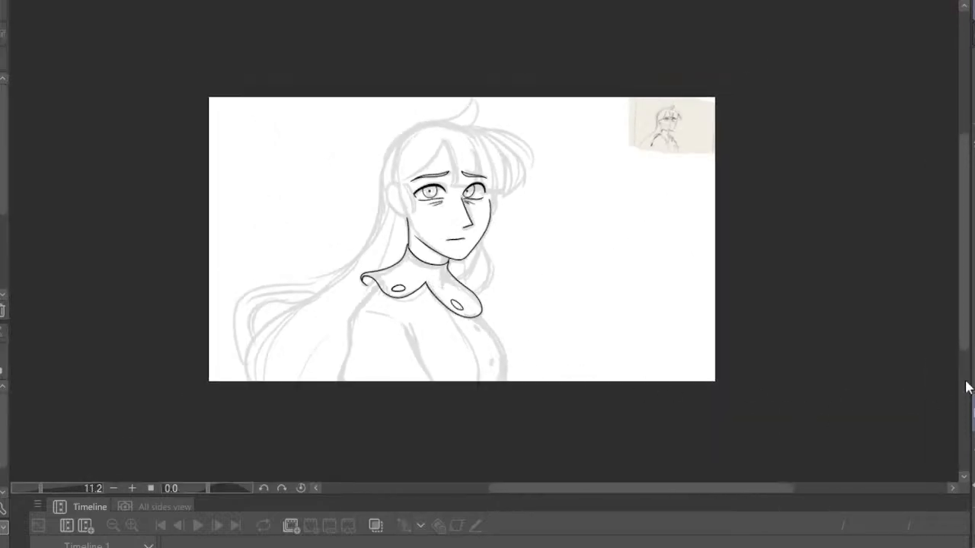
# Ink the short curve that closes the underside of the curled collar tip at the shoulder
pyautogui.click(973, 449)
pyautogui.scroll(8, 647, 274)
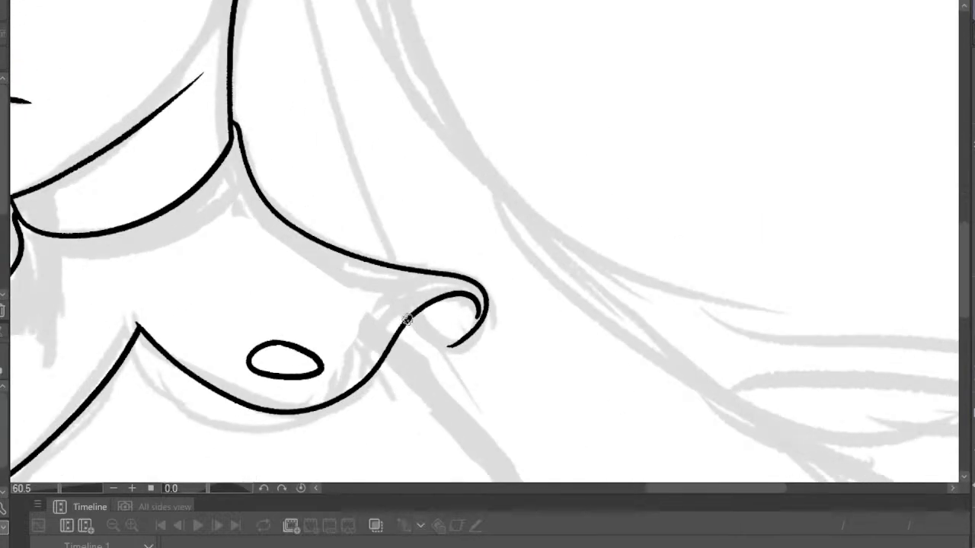
pyautogui.moveTo(407, 320)
pyautogui.mouseDown()
pyautogui.moveTo(428, 343)
pyautogui.moveTo(455, 347)
pyautogui.mouseUp()
pyautogui.scroll(-7, 518, 354)
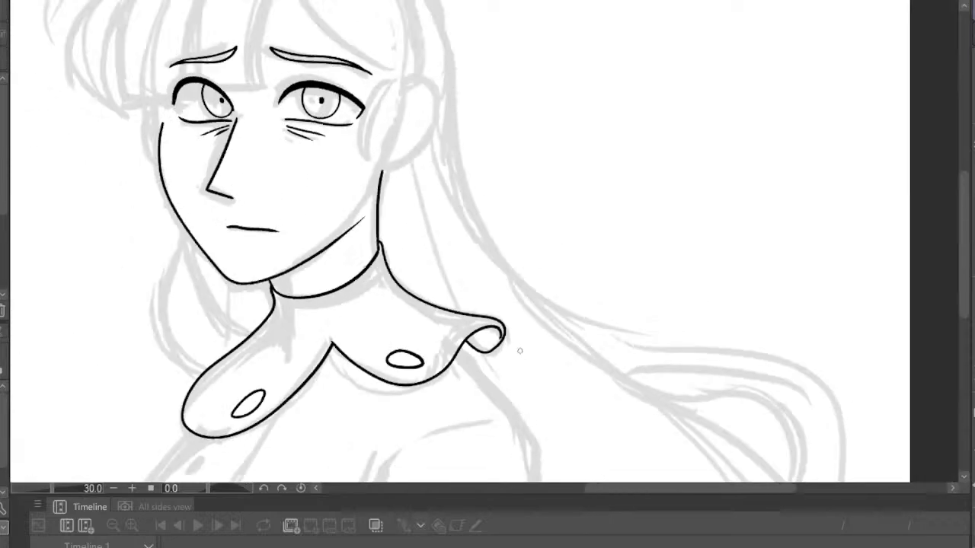
# Ink the shoulder and outer arm line from the collar to the canvas edge, plus the inner arm line curving into the shoulder fold
pyautogui.scroll(2, 521, 403)
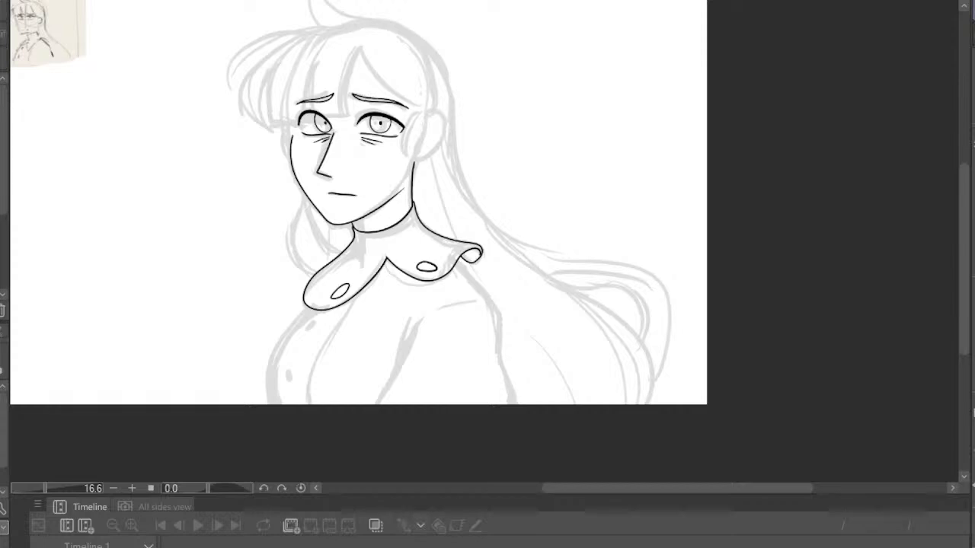
pyautogui.scroll(2, 390, 329)
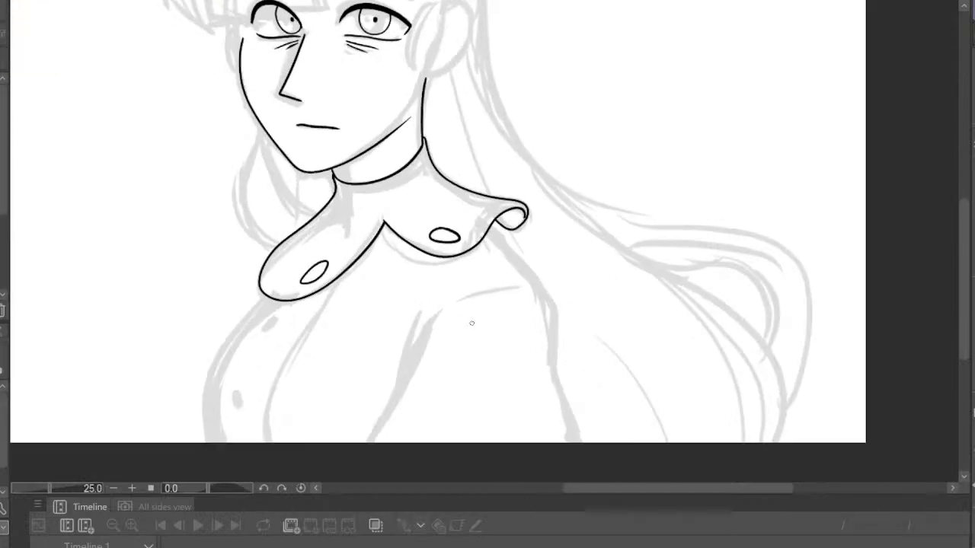
pyautogui.scroll(2, 474, 325)
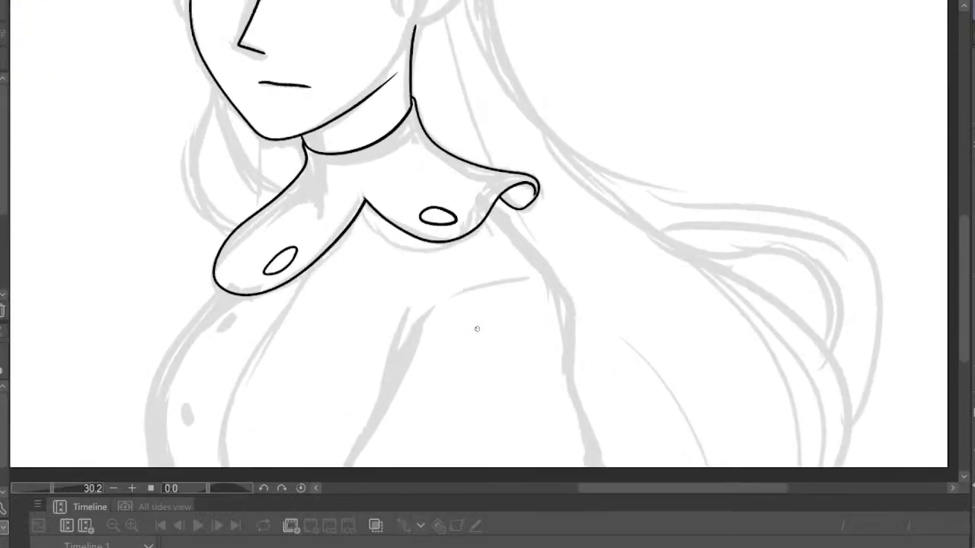
pyautogui.scroll(-2, 473, 327)
pyautogui.scroll(2, 535, 340)
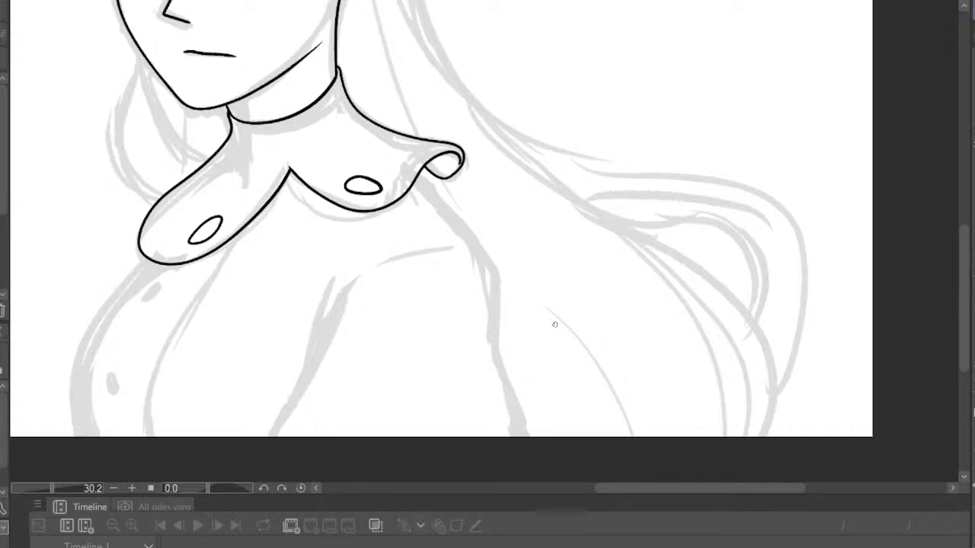
pyautogui.moveTo(421, 184); pyautogui.dragTo(474, 239)
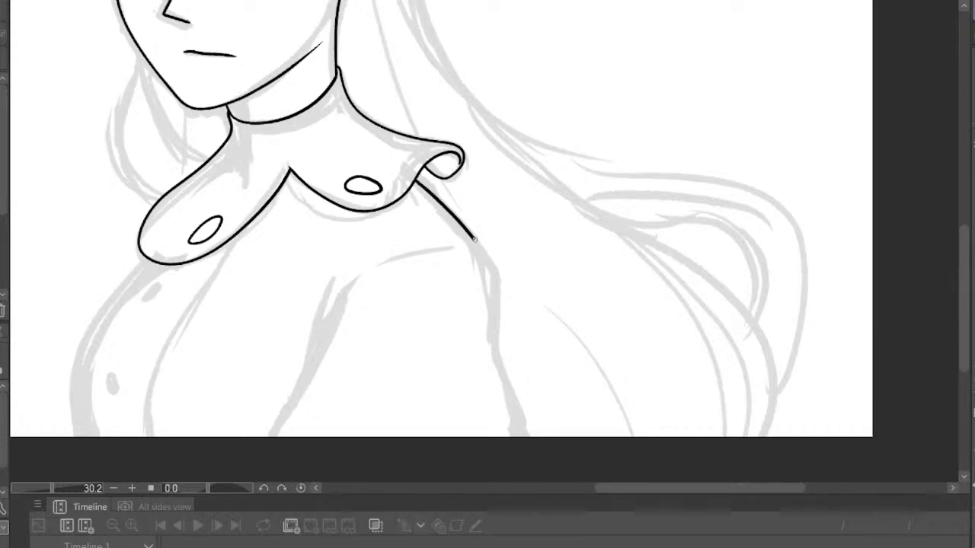
pyautogui.moveTo(496, 366); pyautogui.dragTo(522, 434)
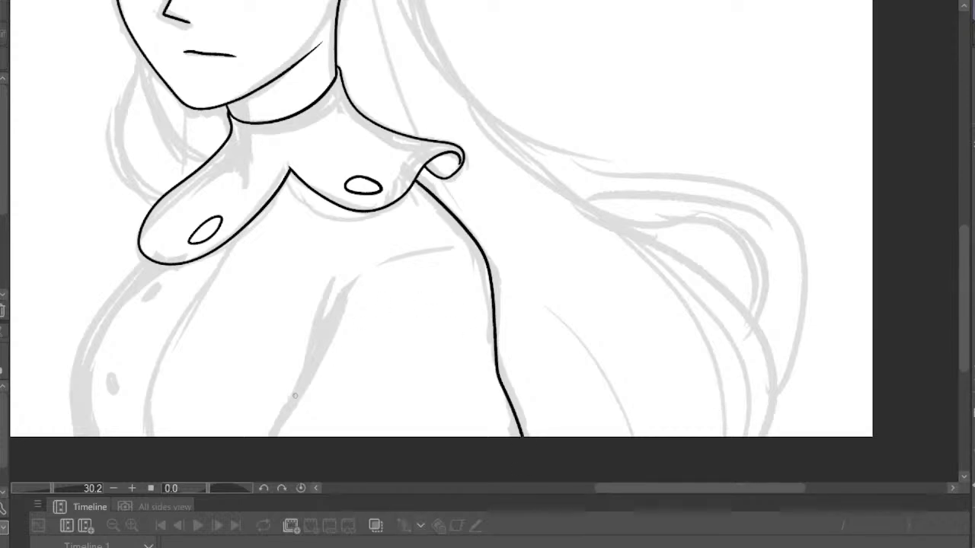
pyautogui.moveTo(276, 431)
pyautogui.mouseDown()
pyautogui.moveTo(331, 303)
pyautogui.moveTo(366, 274)
pyautogui.moveTo(455, 249)
pyautogui.mouseUp()
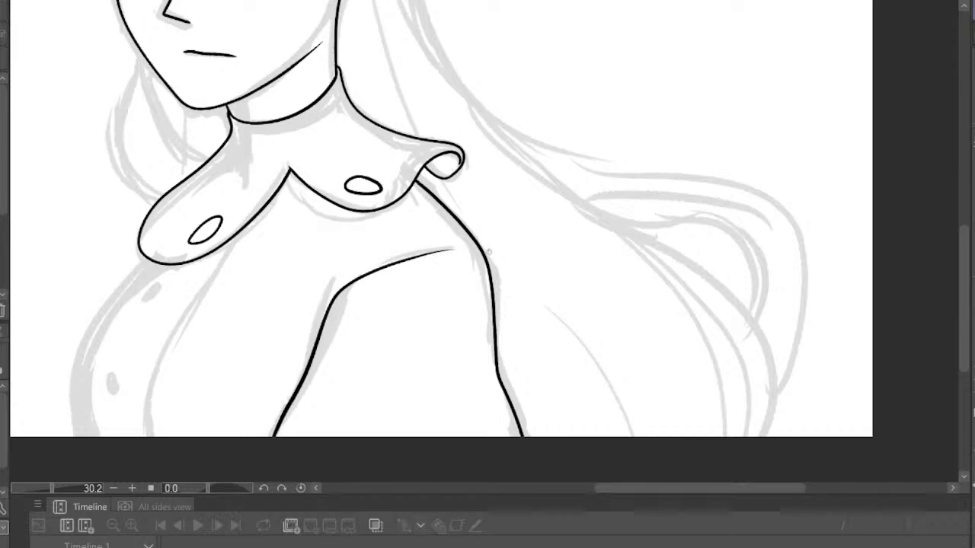
pyautogui.scroll(-3, 459, 187)
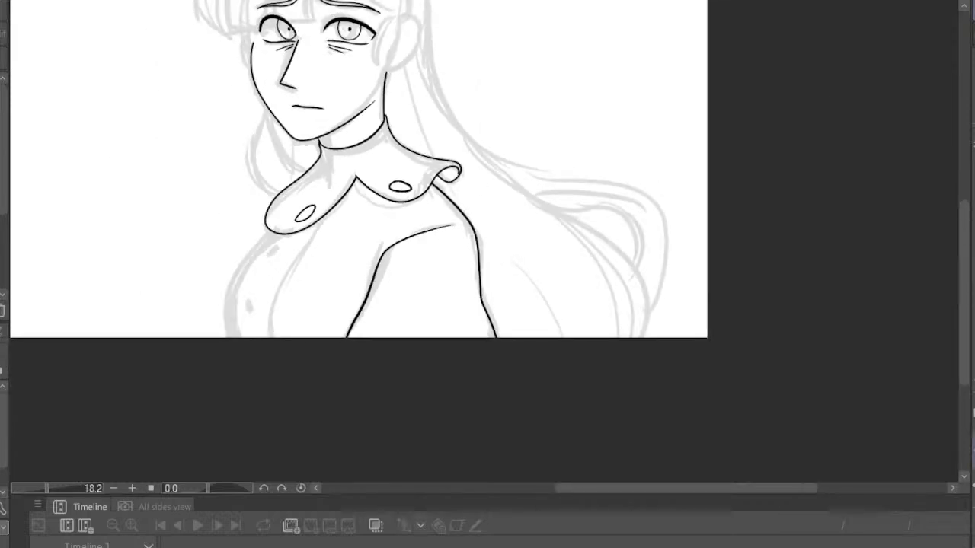
# Ink both edges of the shirt's button placket below the far collar flap and outline its two small oval buttons
pyautogui.click(973, 412)
pyautogui.scroll(4, 884, 319)
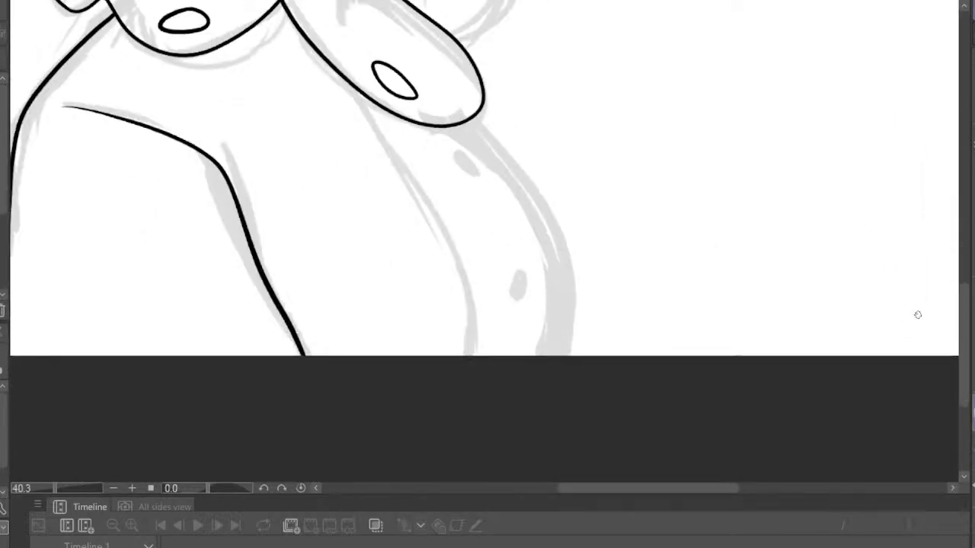
pyautogui.moveTo(354, 86)
pyautogui.mouseDown()
pyautogui.moveTo(462, 281)
pyautogui.moveTo(466, 355)
pyautogui.mouseUp()
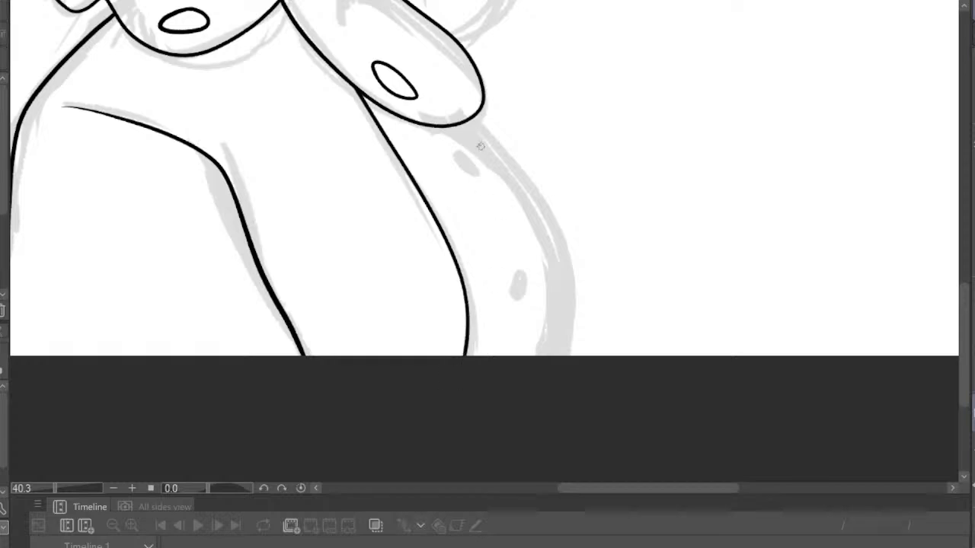
pyautogui.moveTo(472, 116)
pyautogui.mouseDown()
pyautogui.moveTo(539, 207)
pyautogui.moveTo(568, 274)
pyautogui.moveTo(563, 359)
pyautogui.mouseUp()
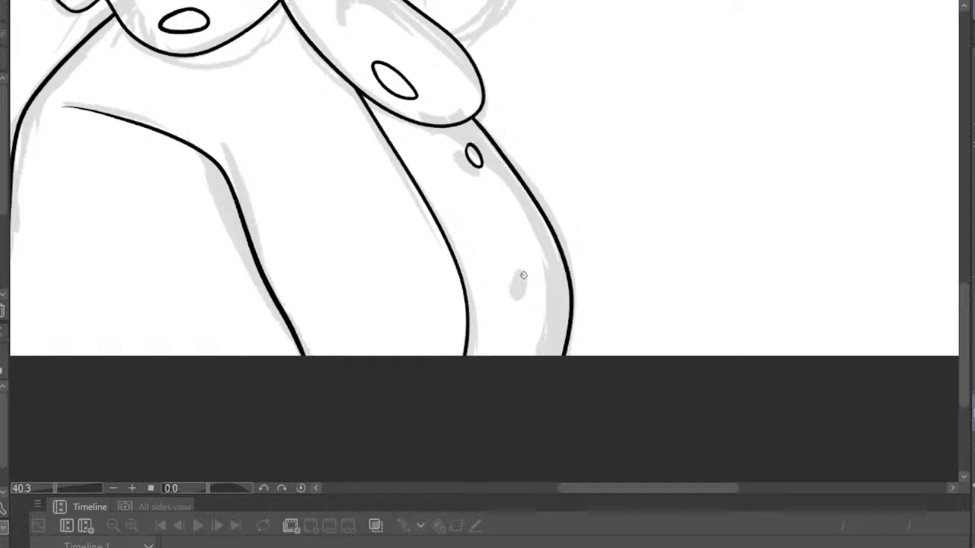
pyautogui.scroll(-5, 577, 213)
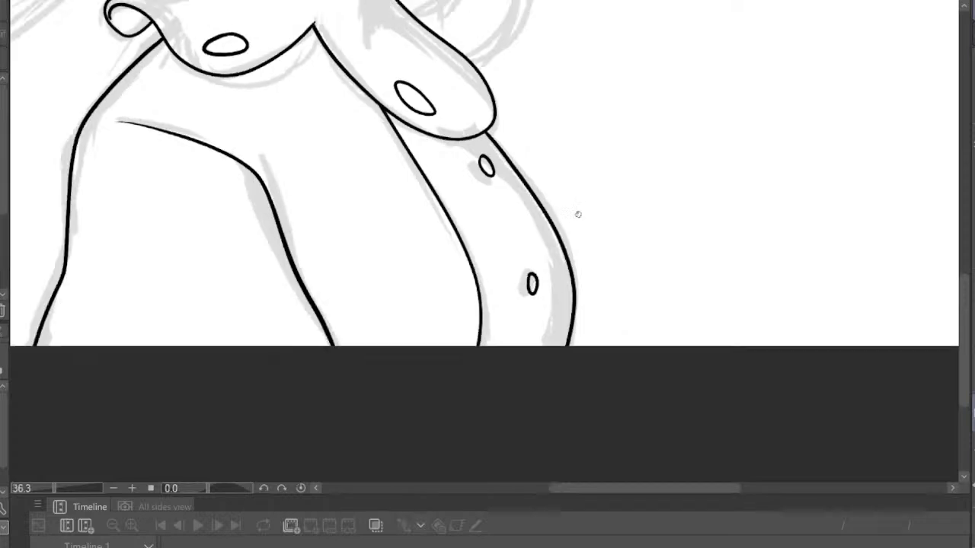
# Ink the small pointed lock in front of the ear and the hairline curving from it up to the parting
pyautogui.scroll(5, 344, 159)
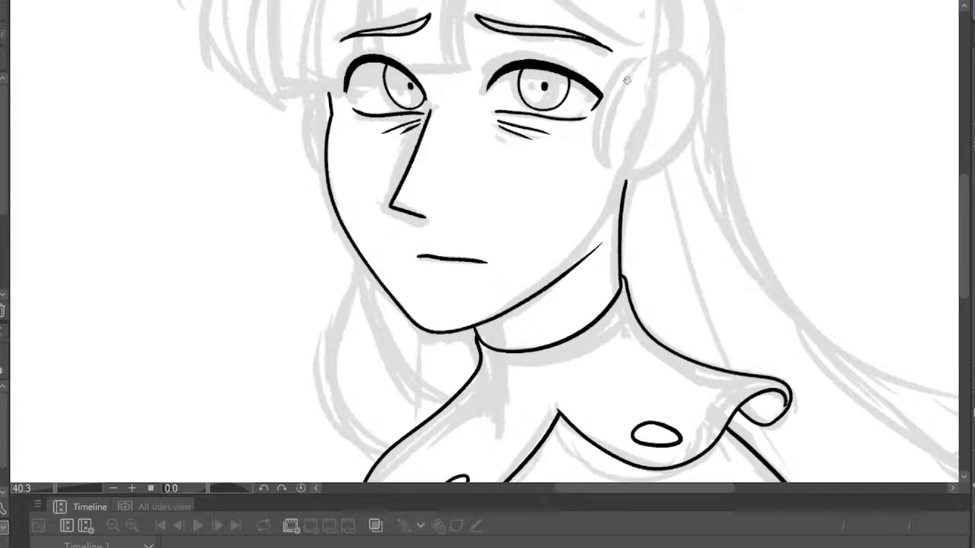
pyautogui.moveTo(619, 72)
pyautogui.mouseDown()
pyautogui.moveTo(610, 160)
pyautogui.moveTo(644, 56)
pyautogui.mouseUp()
pyautogui.scroll(-10, 681, 111)
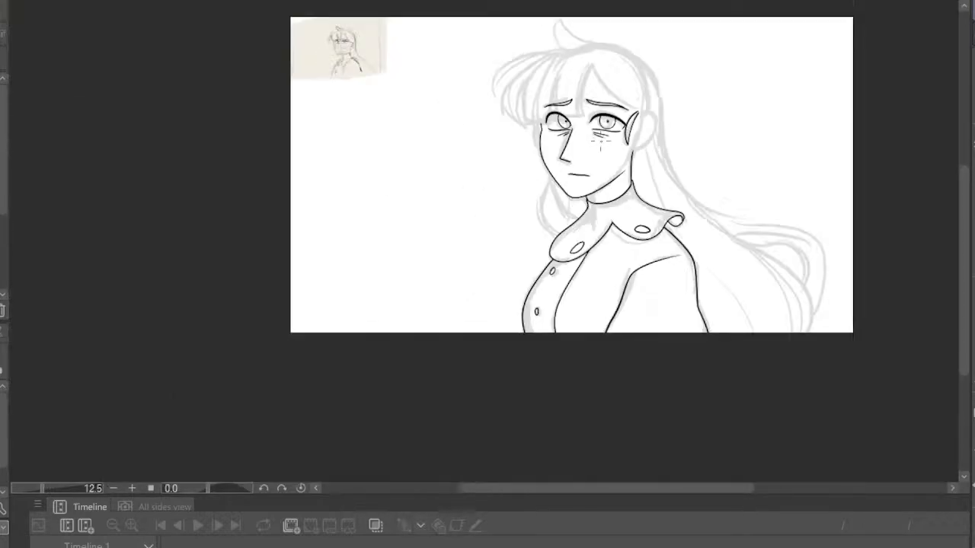
pyautogui.scroll(1, 807, 249)
pyautogui.click(972, 412)
pyautogui.scroll(13, 491, 37)
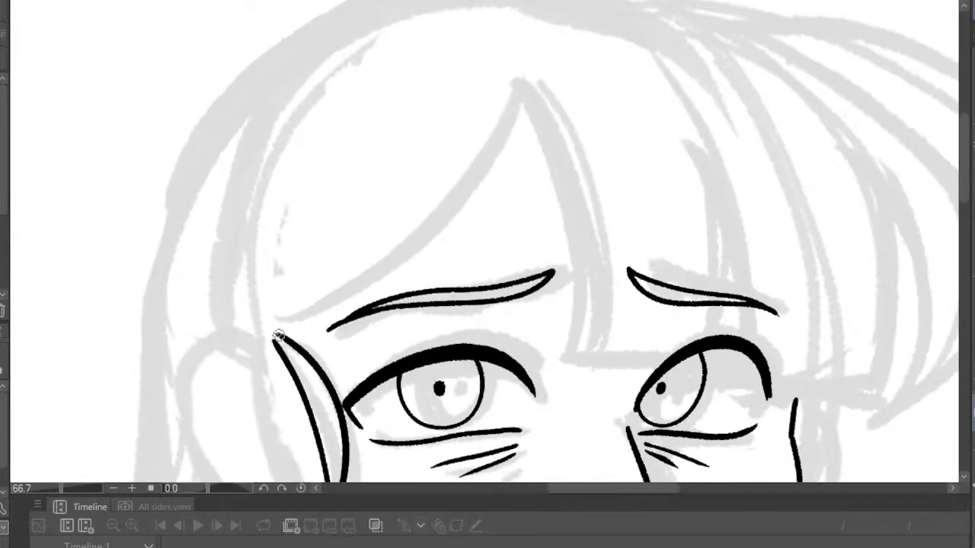
pyautogui.moveTo(279, 336)
pyautogui.mouseDown()
pyautogui.moveTo(355, 287)
pyautogui.moveTo(496, 121)
pyautogui.moveTo(512, 74)
pyautogui.mouseUp()
pyautogui.scroll(1, 521, 105)
pyautogui.scroll(-10, 524, 105)
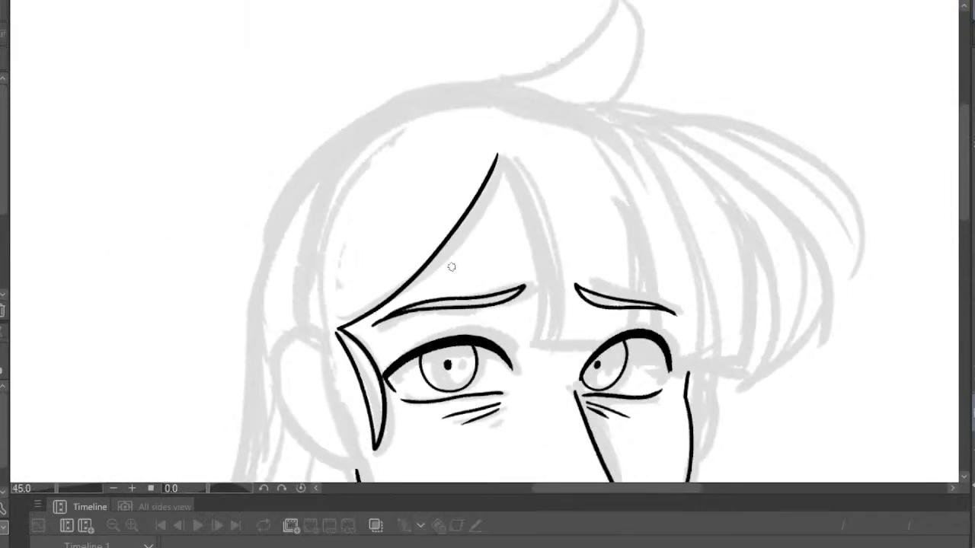
# Ink the blunt centre fringe lock down from the parting, redrawing its straight lower edge and far side over the eyebrow
pyautogui.scroll(1, 937, 411)
pyautogui.click(972, 412)
pyautogui.scroll(3, 654, 217)
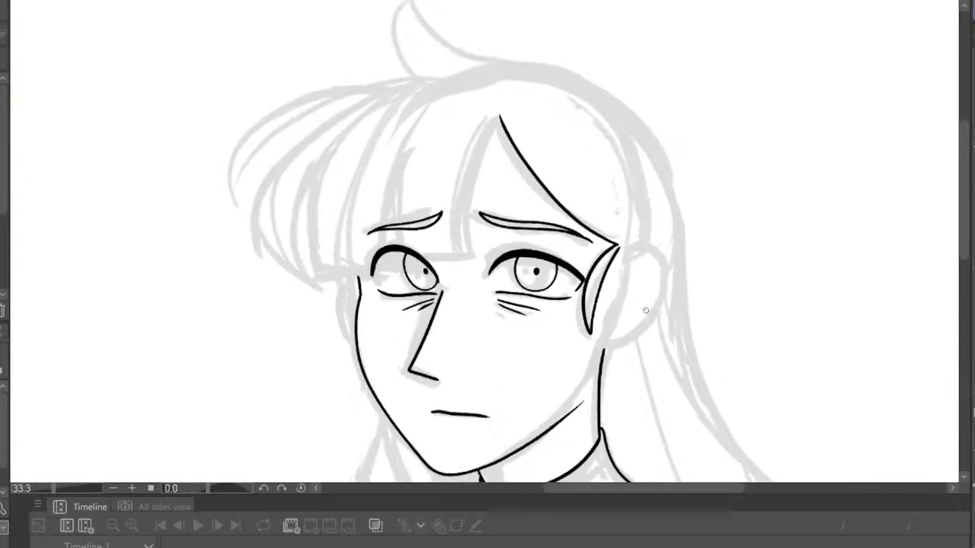
pyautogui.moveTo(484, 113)
pyautogui.mouseDown()
pyautogui.moveTo(452, 179)
pyautogui.moveTo(451, 265)
pyautogui.mouseUp()
pyautogui.moveTo(381, 143)
pyautogui.mouseDown()
pyautogui.moveTo(368, 192)
pyautogui.moveTo(371, 258)
pyautogui.moveTo(453, 263)
pyautogui.mouseUp()
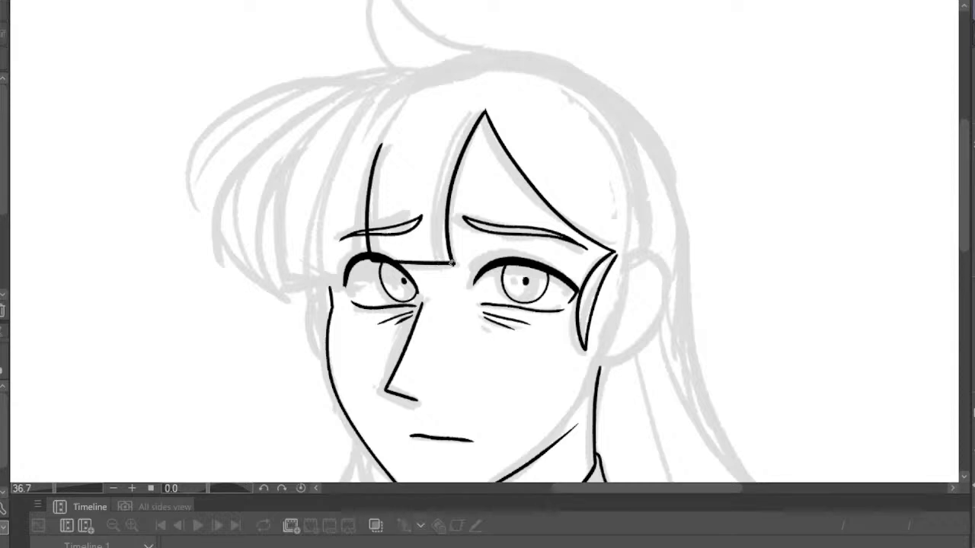
pyautogui.scroll(-3, 475, 282)
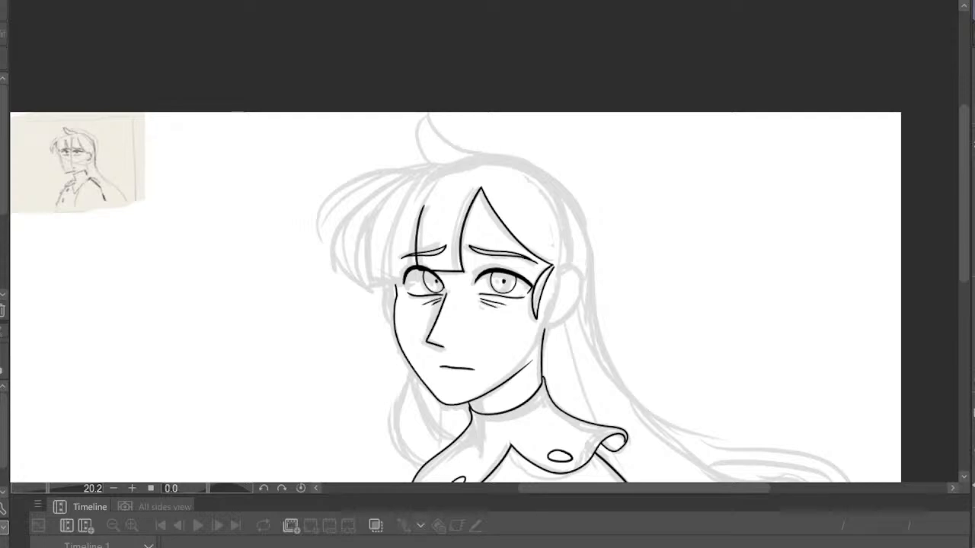
pyautogui.scroll(5, 591, 131)
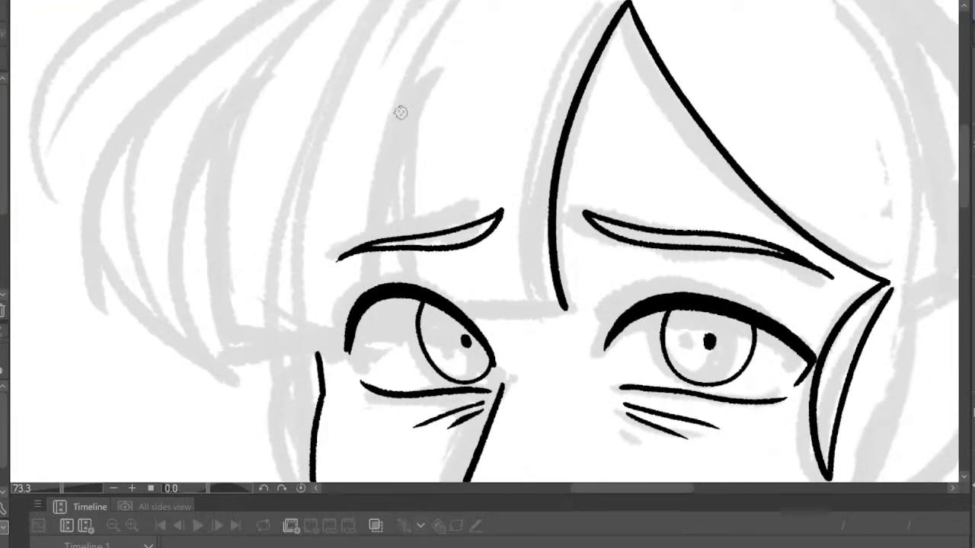
pyautogui.moveTo(410, 111)
pyautogui.mouseDown()
pyautogui.moveTo(400, 240)
pyautogui.moveTo(409, 302)
pyautogui.moveTo(567, 308)
pyautogui.mouseUp()
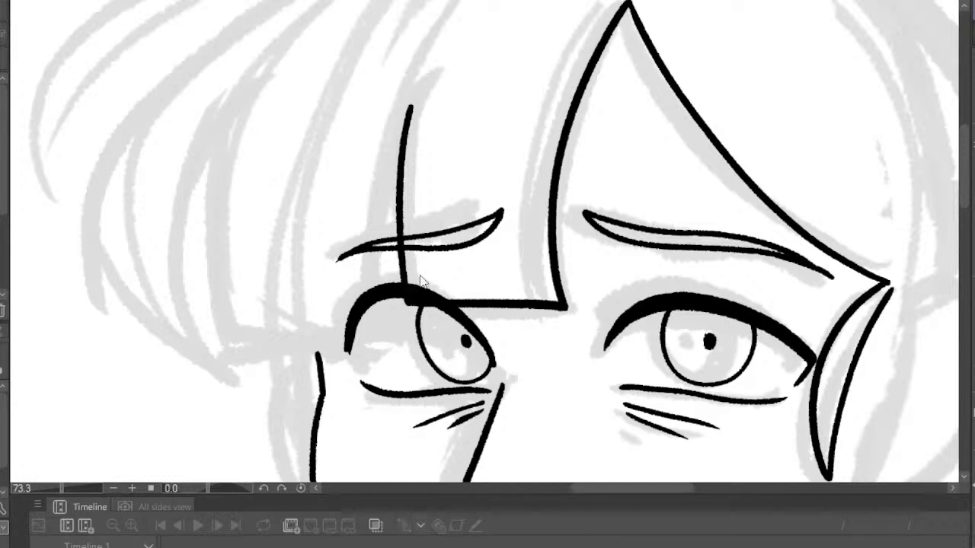
# Erase the far eyebrow lines that show through inside the centre fringe lock
pyautogui.moveTo(408, 234)
pyautogui.mouseDown()
pyautogui.moveTo(412, 296)
pyautogui.moveTo(458, 294)
pyautogui.moveTo(416, 288)
pyautogui.moveTo(441, 290)
pyautogui.moveTo(424, 285)
pyautogui.moveTo(412, 249)
pyautogui.moveTo(422, 232)
pyautogui.moveTo(425, 260)
pyautogui.mouseUp()
pyautogui.moveTo(456, 204)
pyautogui.mouseDown()
pyautogui.moveTo(454, 252)
pyautogui.moveTo(494, 199)
pyautogui.moveTo(477, 254)
pyautogui.mouseUp()
pyautogui.scroll(-5, 539, 290)
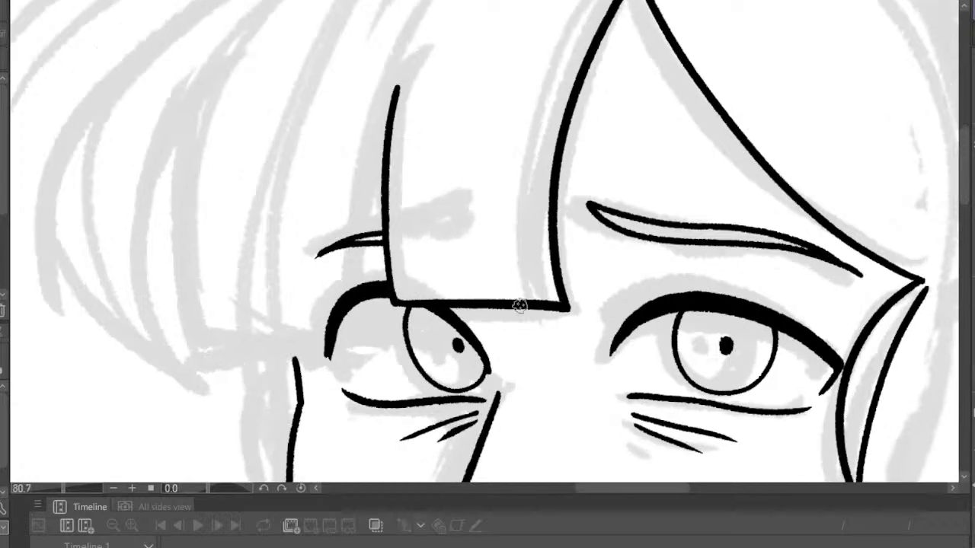
# Examine the inked face and centre fringe lock in both mirrored and normal orientation
pyautogui.press('h')
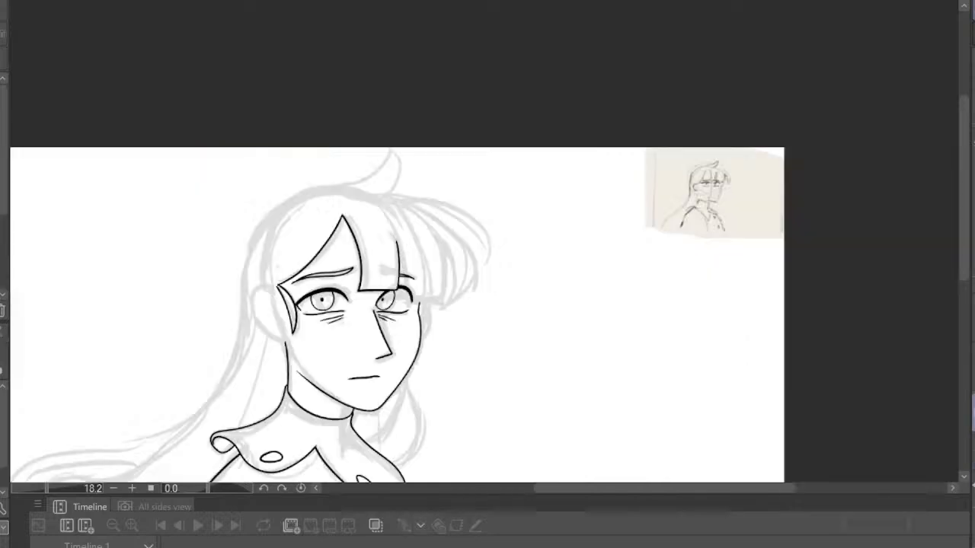
pyautogui.scroll(-1, 310, 248)
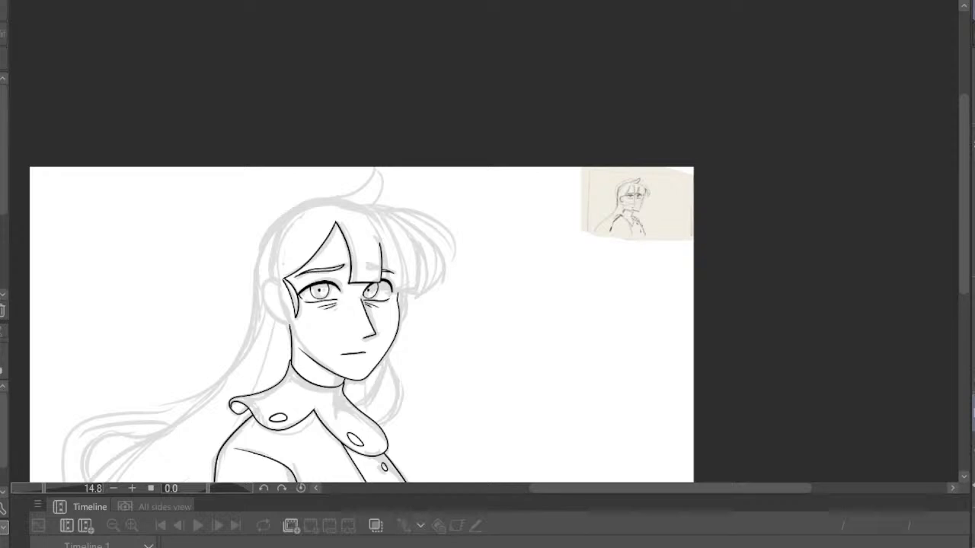
pyautogui.scroll(5, 408, 483)
pyautogui.scroll(-9, 365, 246)
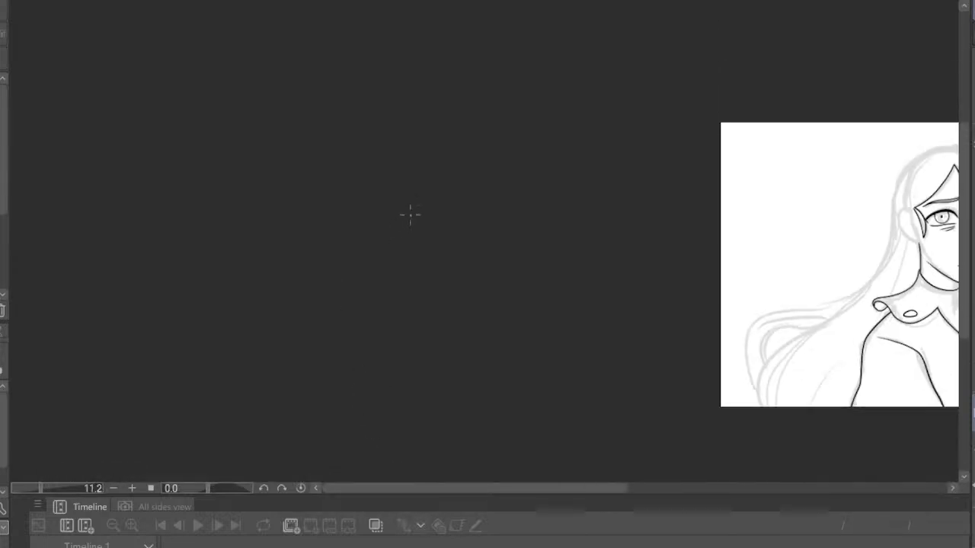
pyautogui.scroll(3, 753, 231)
pyautogui.scroll(10, 855, 228)
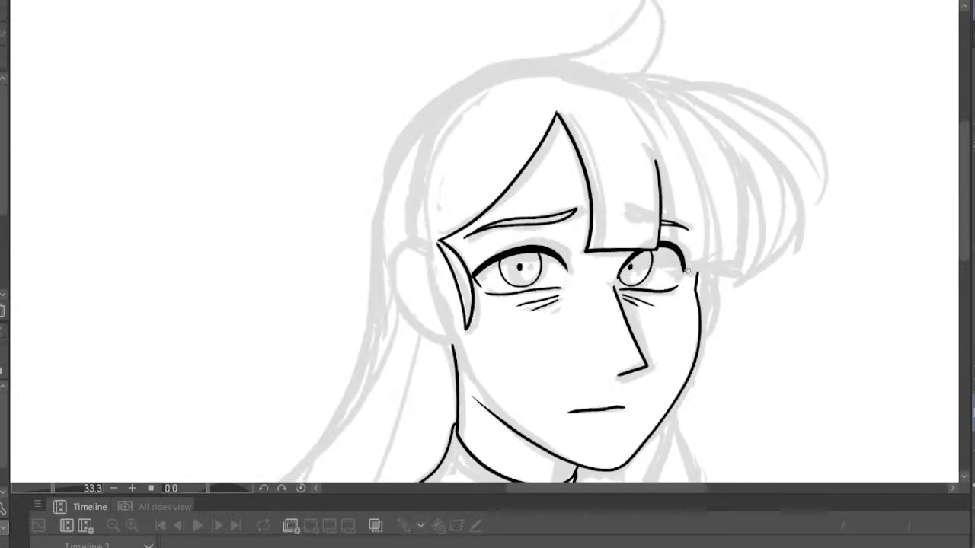
pyautogui.press('h')
pyautogui.scroll(-3, 442, 272)
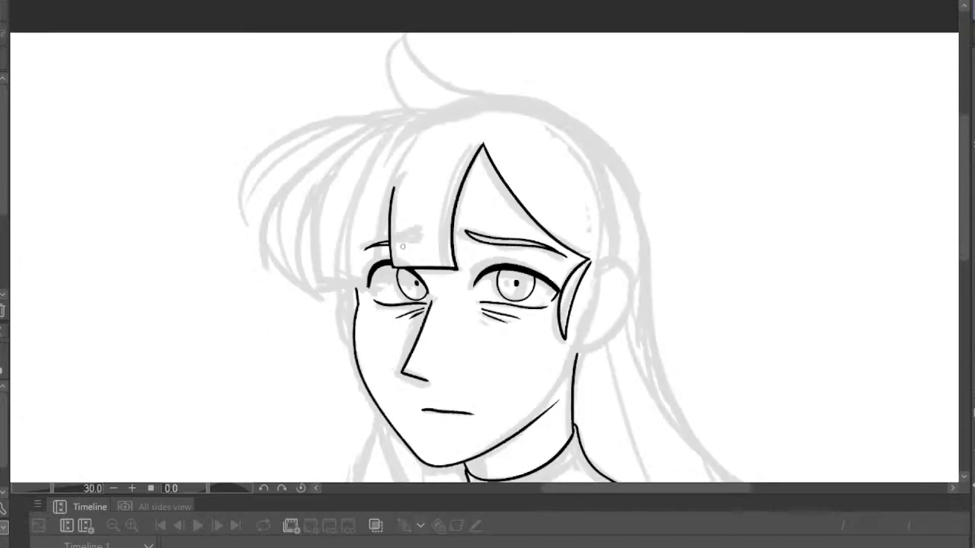
# Ink the blunt fringe lock over the far eye, with its inner side rising to the top of the centre lock
pyautogui.scroll(4, 408, 228)
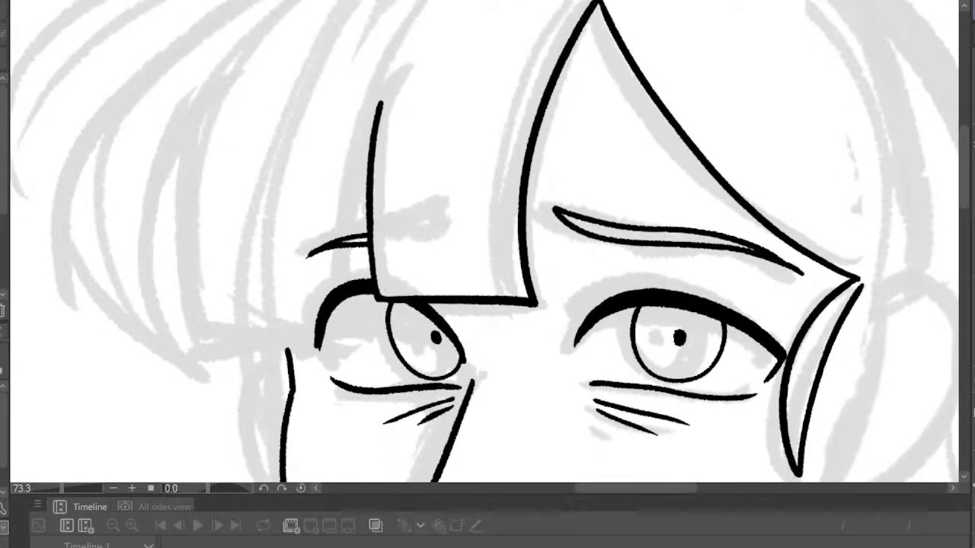
pyautogui.moveTo(223, 75)
pyautogui.mouseDown()
pyautogui.moveTo(175, 207)
pyautogui.moveTo(185, 327)
pyautogui.moveTo(335, 303)
pyautogui.mouseUp()
pyautogui.moveTo(356, 173); pyautogui.dragTo(381, 102)
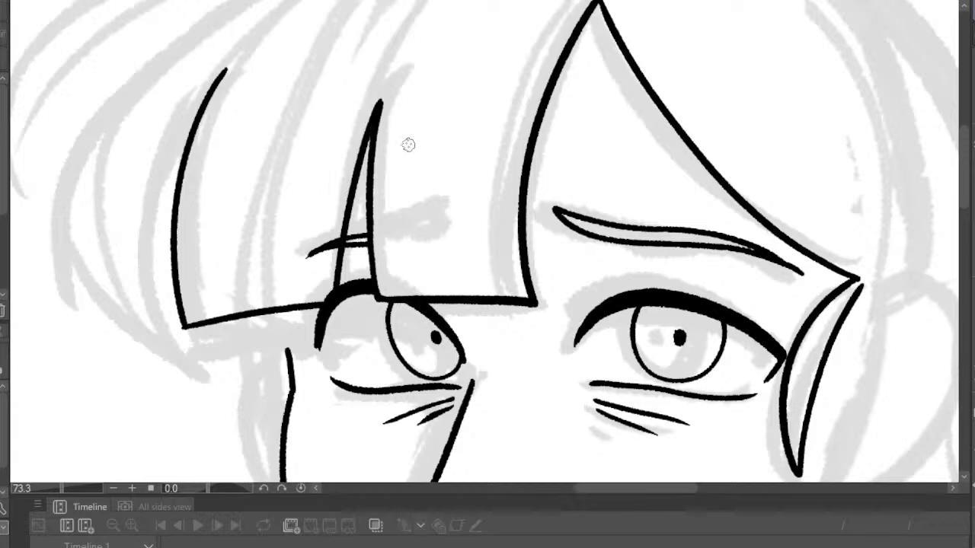
pyautogui.scroll(-5, 408, 145)
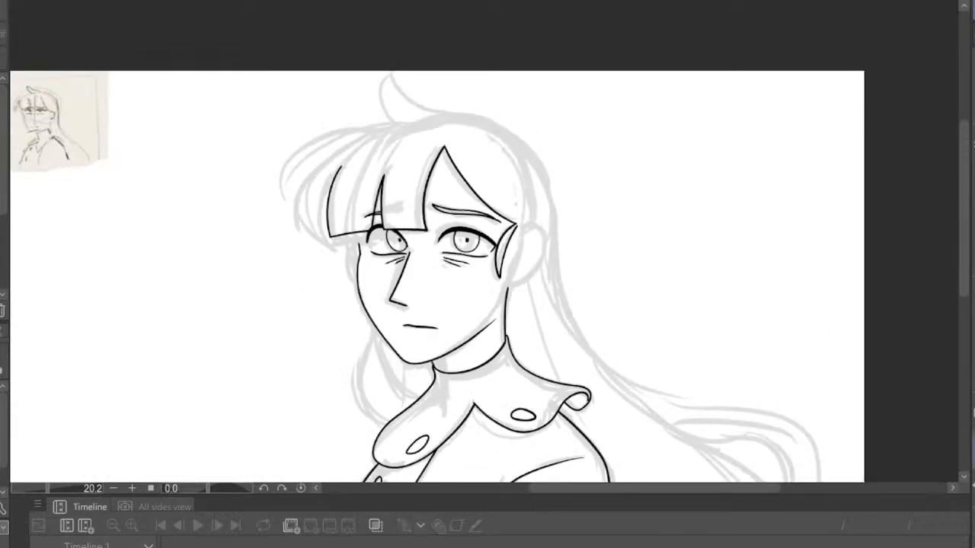
# Ink the curved pointed lock beyond the blunt fringe, with its inner edge branching from the fringe's outer side
pyautogui.press('h')
pyautogui.scroll(5, 670, 171)
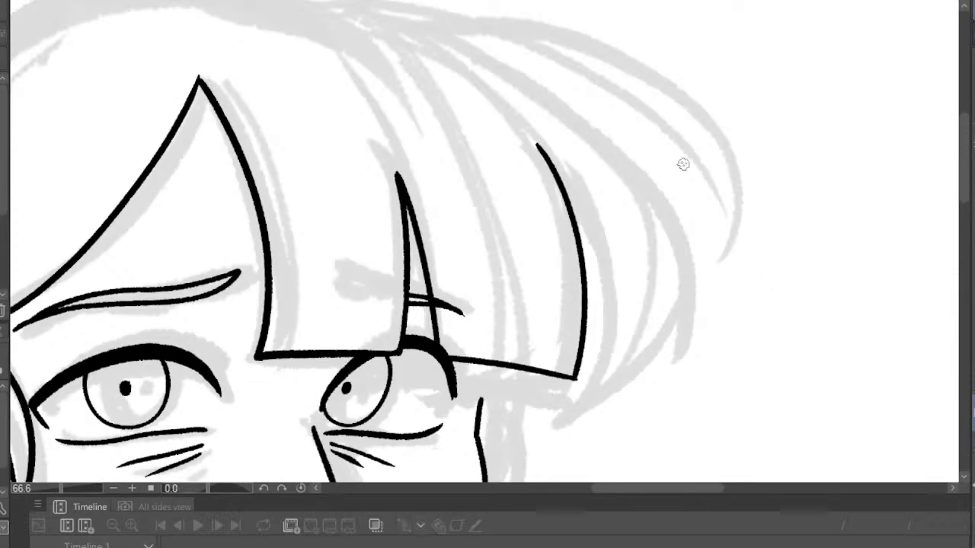
pyautogui.moveTo(434, 35)
pyautogui.mouseDown()
pyautogui.moveTo(599, 130)
pyautogui.moveTo(685, 279)
pyautogui.moveTo(628, 381)
pyautogui.mouseUp()
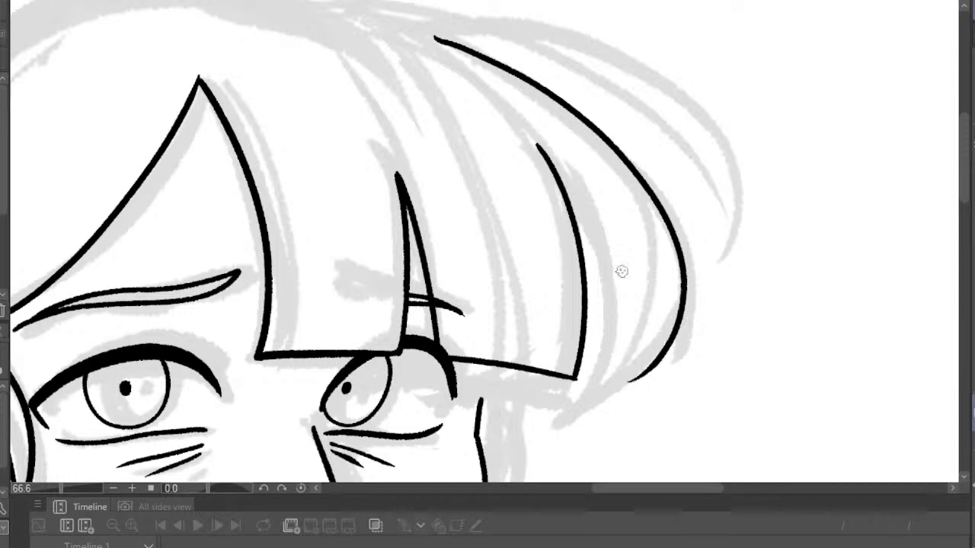
pyautogui.moveTo(543, 154)
pyautogui.mouseDown()
pyautogui.moveTo(578, 195)
pyautogui.moveTo(620, 288)
pyautogui.moveTo(625, 380)
pyautogui.moveTo(674, 327)
pyautogui.mouseUp()
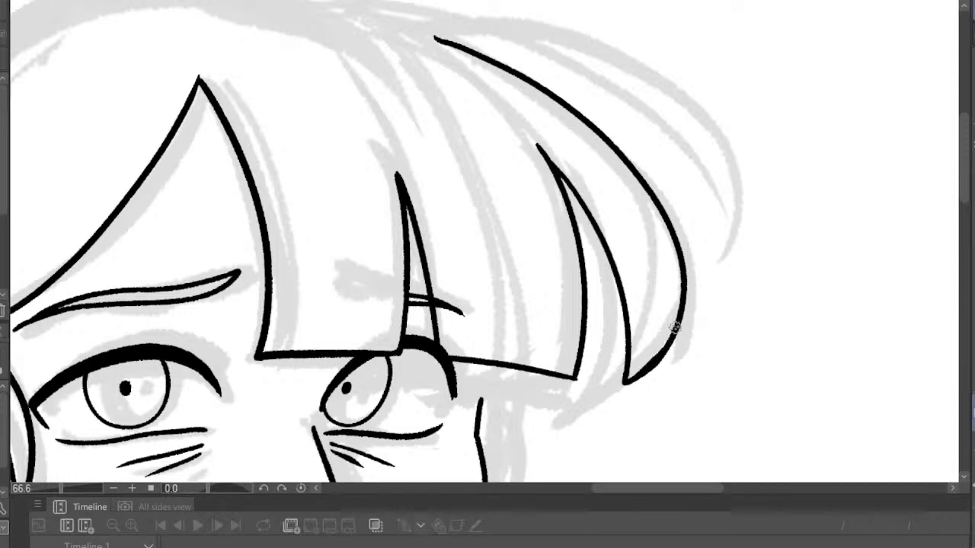
pyautogui.scroll(-8, 695, 335)
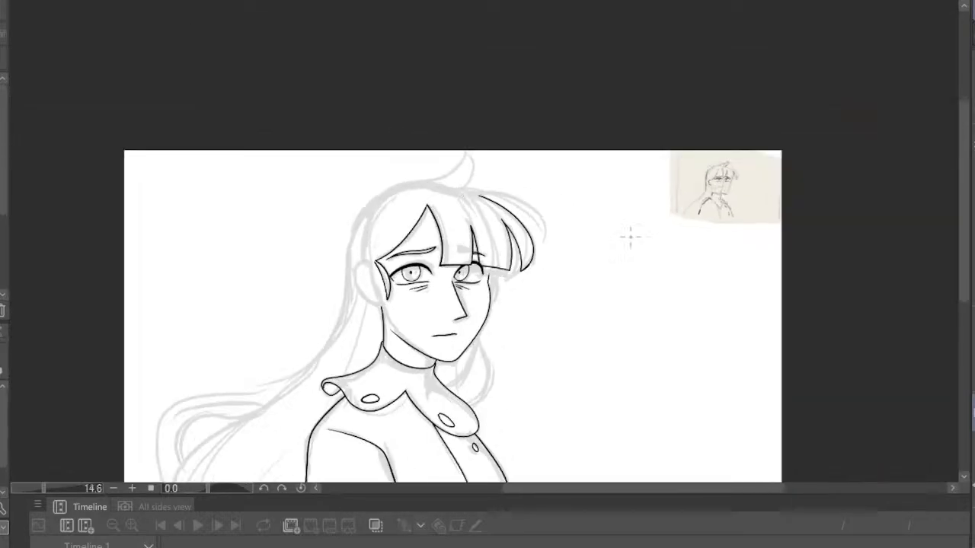
# Refine the root end of the curved pointed lock's long upper line near the crown
pyautogui.press('h')
pyautogui.scroll(8, 647, 331)
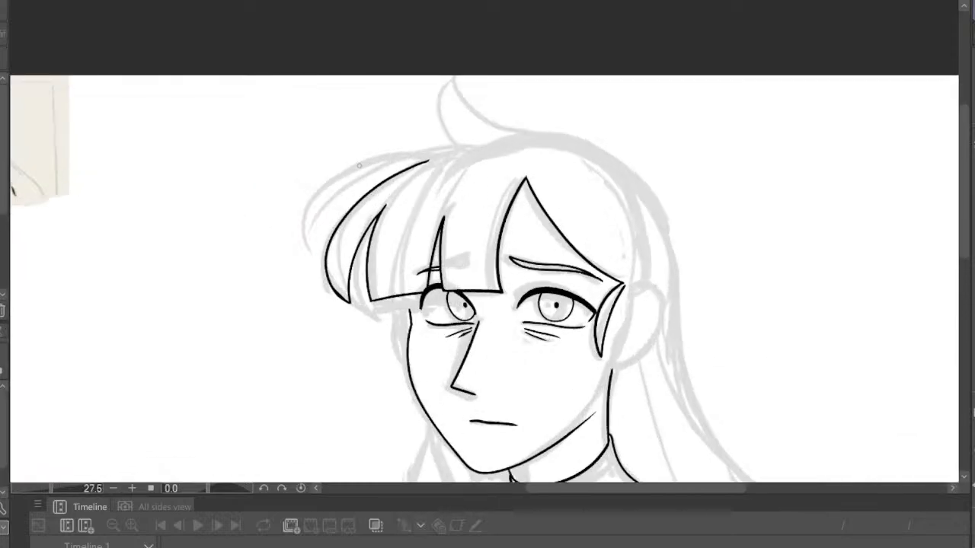
pyautogui.moveTo(664, 118); pyautogui.dragTo(693, 104)
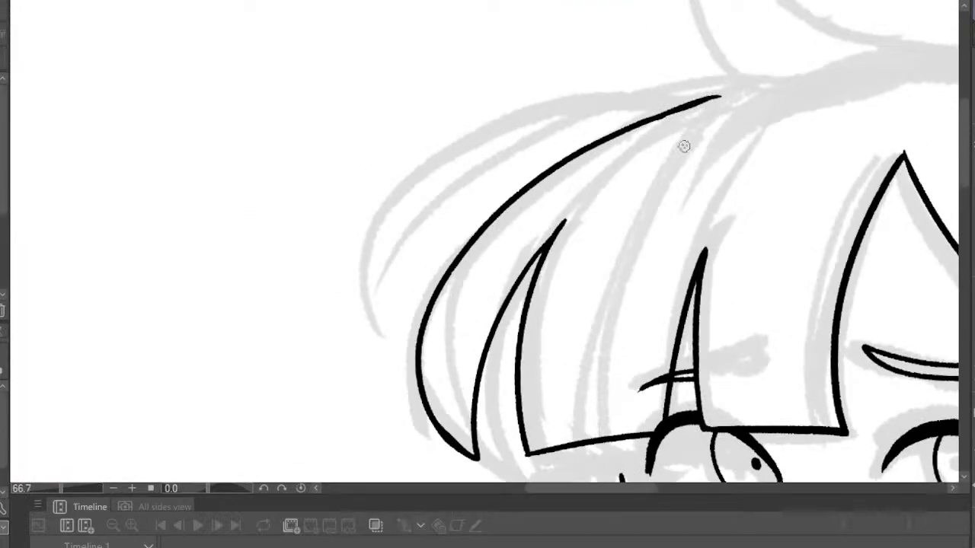
# Ink the outermost swept lock with two long arcs from the crown meeting at its tip
pyautogui.scroll(-2, 684, 146)
pyautogui.press('h')
pyautogui.scroll(-1, 420, 170)
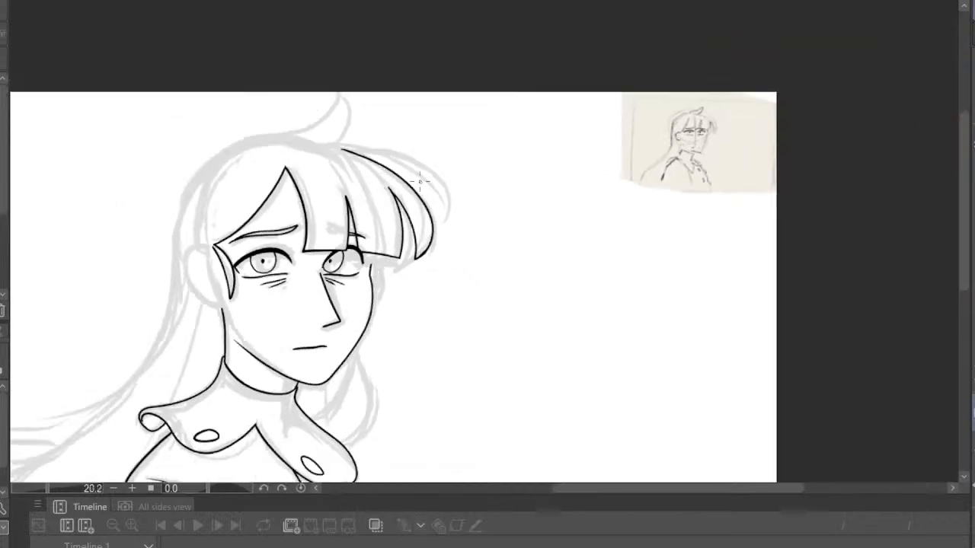
pyautogui.scroll(2, 413, 139)
pyautogui.scroll(1, 378, 168)
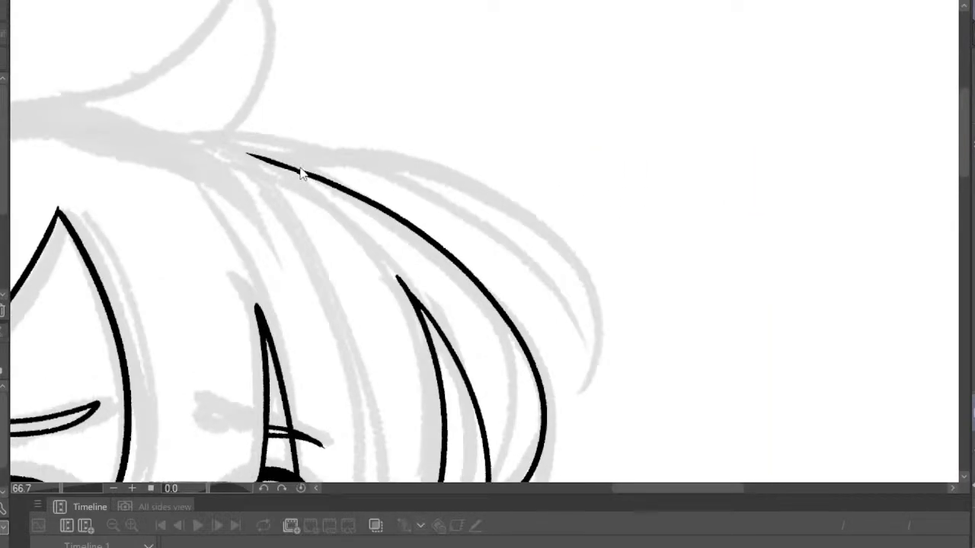
pyautogui.scroll(1, 351, 202)
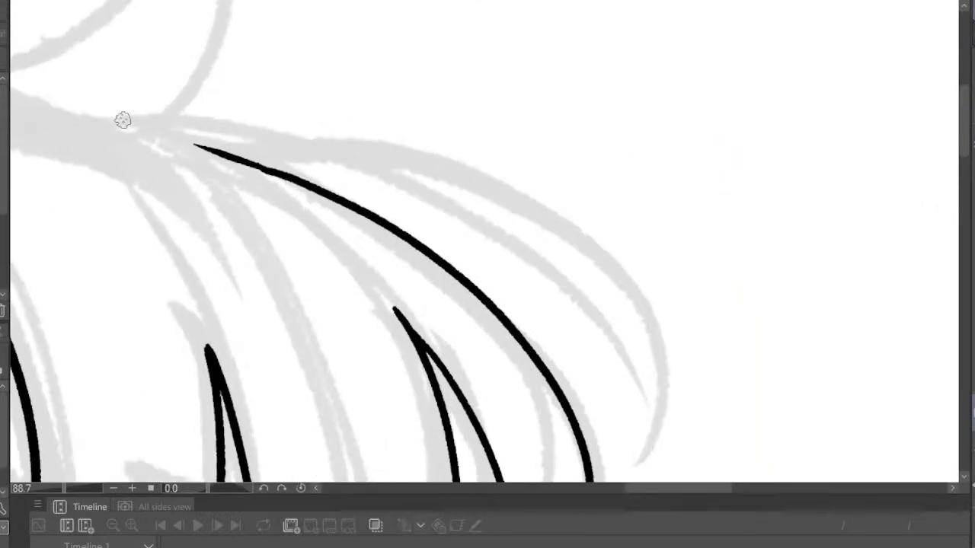
pyautogui.moveTo(123, 119)
pyautogui.mouseDown()
pyautogui.moveTo(282, 127)
pyautogui.moveTo(555, 220)
pyautogui.moveTo(668, 406)
pyautogui.moveTo(653, 472)
pyautogui.mouseUp()
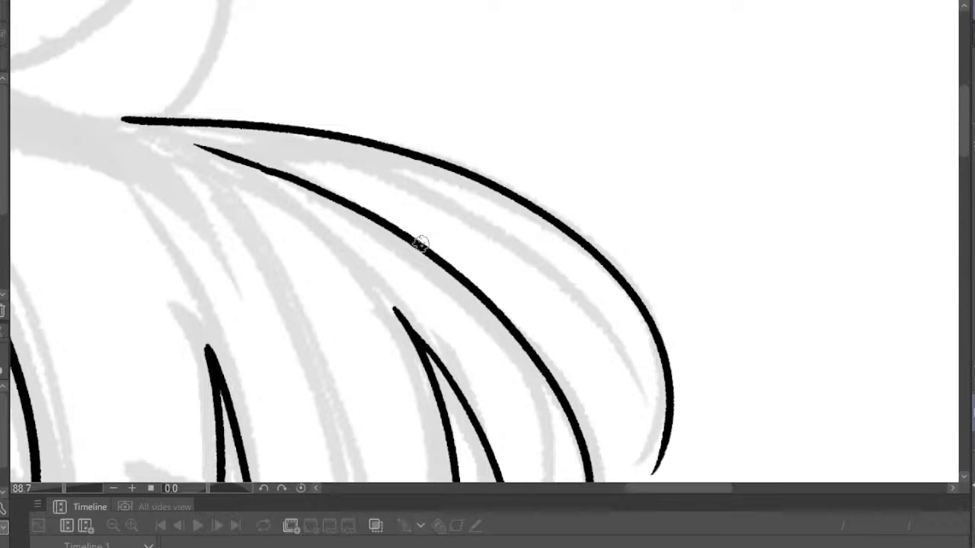
pyautogui.moveTo(206, 146)
pyautogui.mouseDown()
pyautogui.moveTo(418, 190)
pyautogui.moveTo(543, 260)
pyautogui.moveTo(613, 333)
pyautogui.moveTo(646, 409)
pyautogui.moveTo(650, 472)
pyautogui.mouseUp()
pyautogui.scroll(-5, 696, 414)
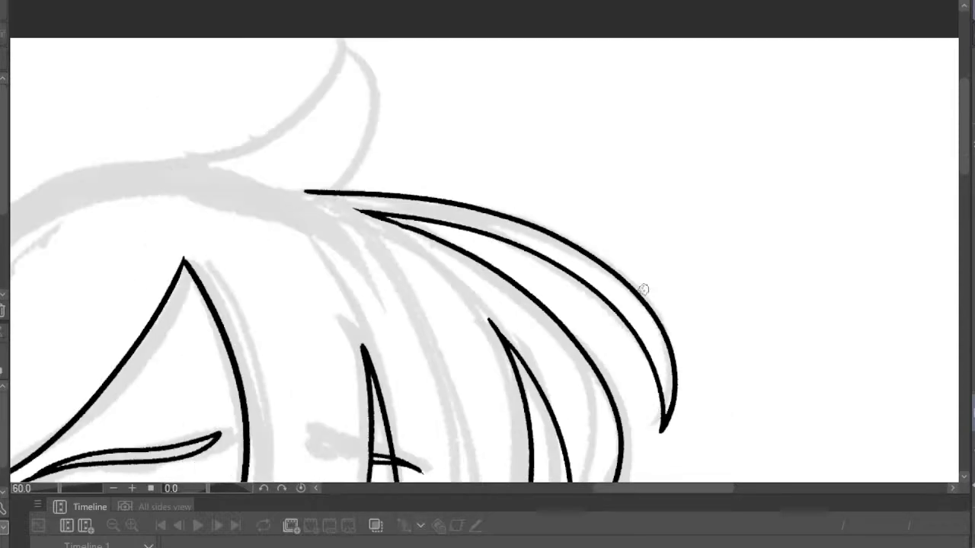
# Try inking the cowlick together with the top outline of the head running over the crown
pyautogui.scroll(-1, 560, 228)
pyautogui.click(973, 413)
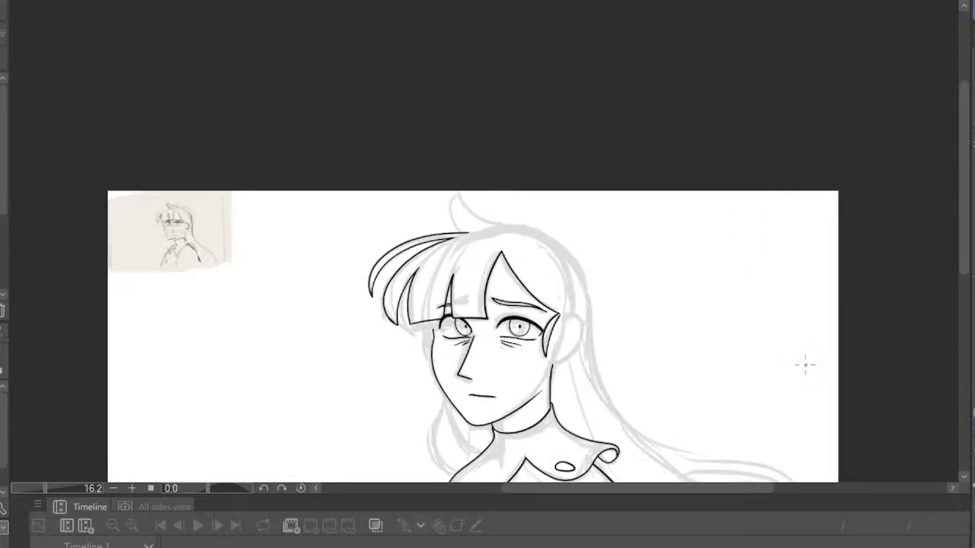
pyautogui.scroll(3, 520, 278)
pyautogui.scroll(-2, 503, 209)
pyautogui.scroll(1, 505, 208)
pyautogui.scroll(1, 505, 208)
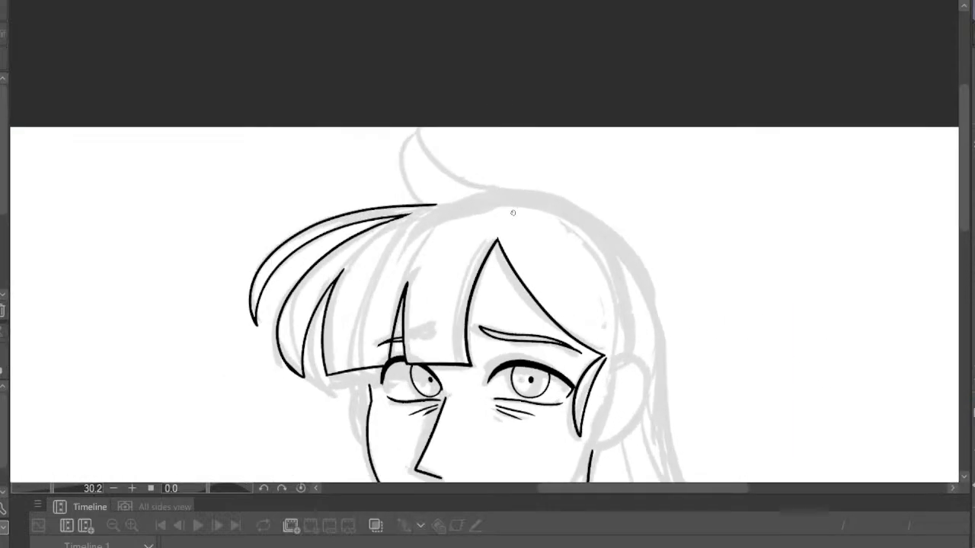
pyautogui.scroll(-2, 508, 208)
pyautogui.scroll(3, 543, 220)
pyautogui.scroll(5, 542, 221)
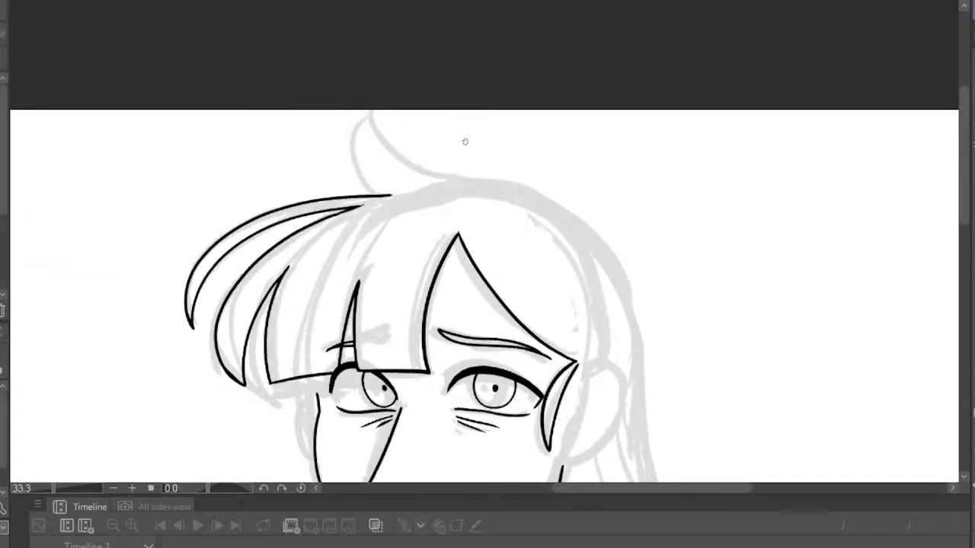
pyautogui.moveTo(259, 272)
pyautogui.mouseDown()
pyautogui.moveTo(213, 207)
pyautogui.moveTo(210, 114)
pyautogui.moveTo(220, 86)
pyautogui.moveTo(280, 165)
pyautogui.moveTo(397, 215)
pyautogui.moveTo(619, 258)
pyautogui.moveTo(713, 299)
pyautogui.moveTo(786, 366)
pyautogui.mouseUp()
pyautogui.scroll(-6, 783, 374)
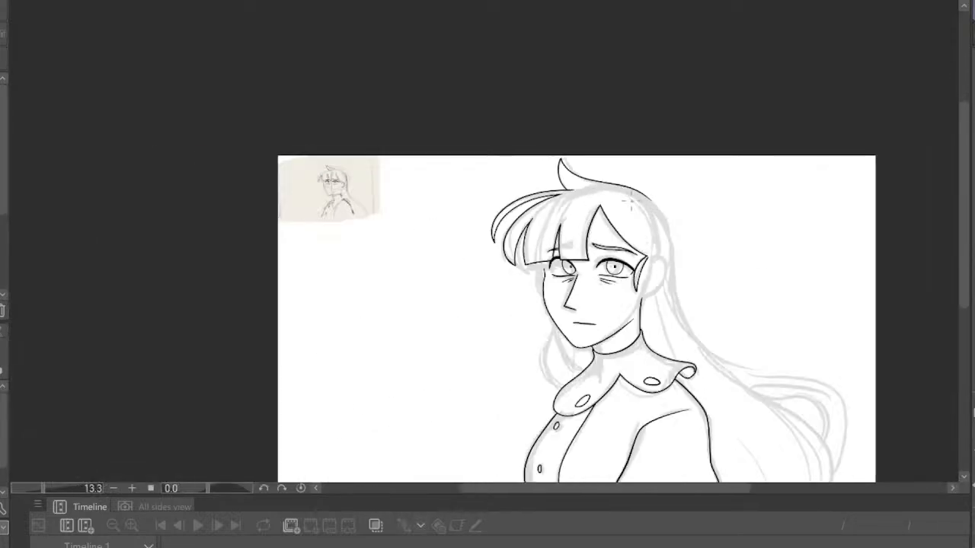
pyautogui.press('h')
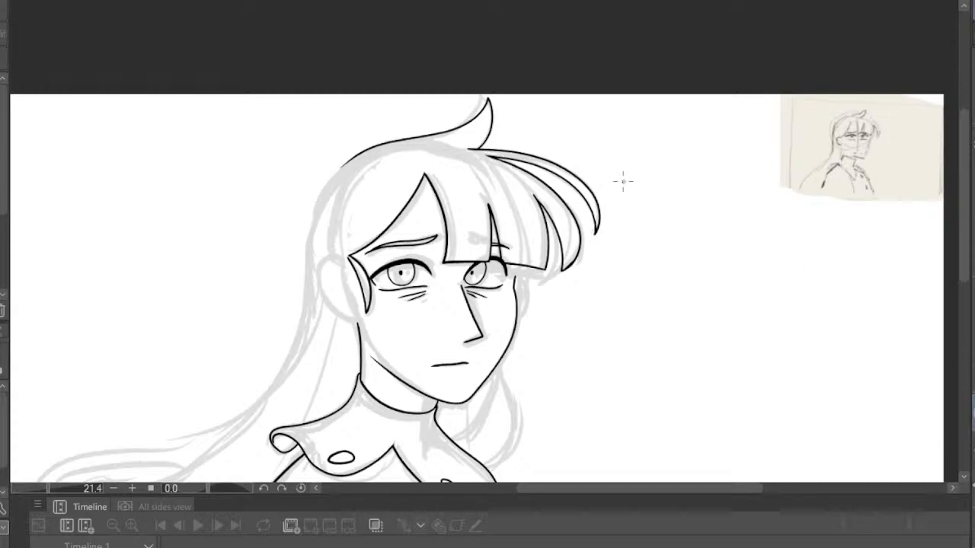
pyautogui.scroll(-3, 620, 180)
pyautogui.hotkey('ctrl', 'z')
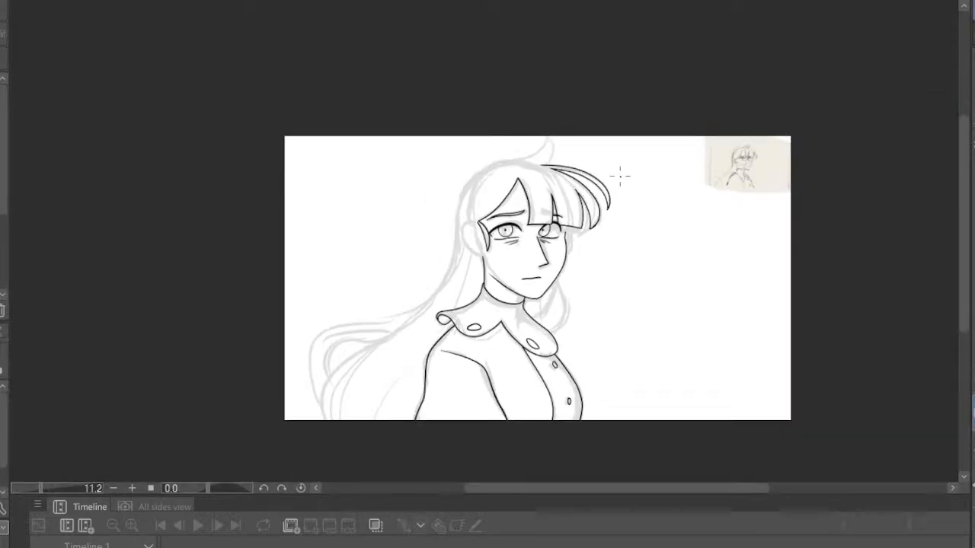
# Ink the upright cowlick from the fringe root up to its tip and down along the crown
pyautogui.scroll(6, 620, 164)
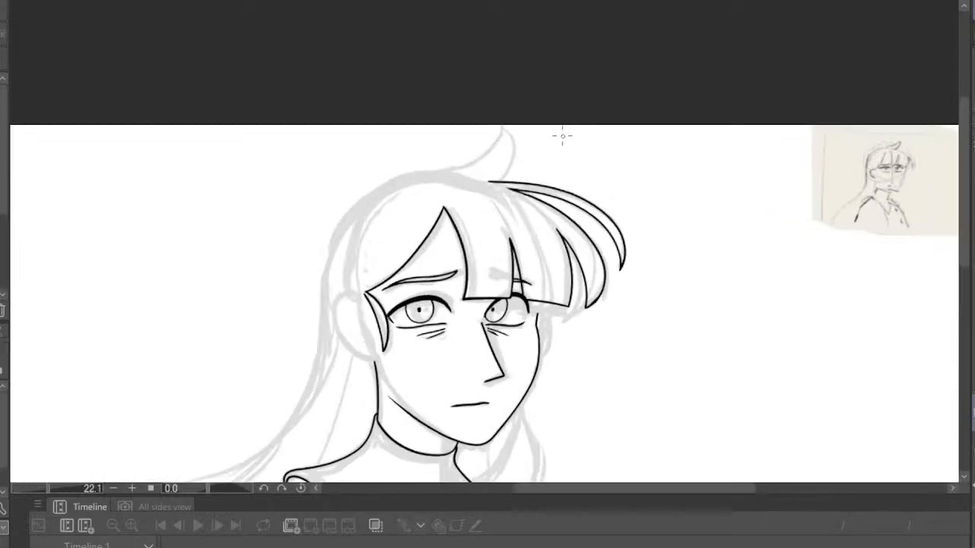
pyautogui.scroll(2, 512, 152)
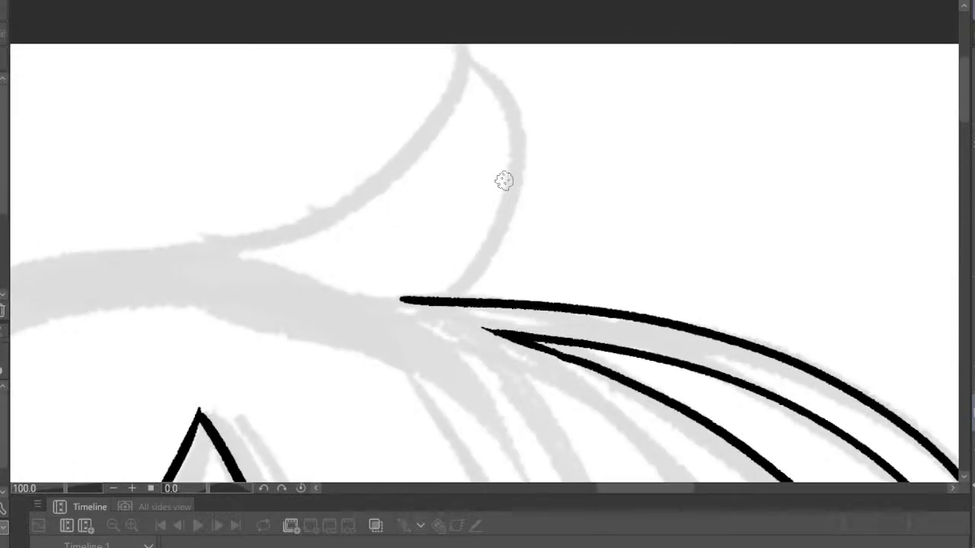
pyautogui.moveTo(448, 300)
pyautogui.mouseDown()
pyautogui.moveTo(517, 200)
pyautogui.moveTo(517, 59)
pyautogui.moveTo(383, 202)
pyautogui.moveTo(137, 261)
pyautogui.mouseUp()
pyautogui.scroll(-6, 217, 234)
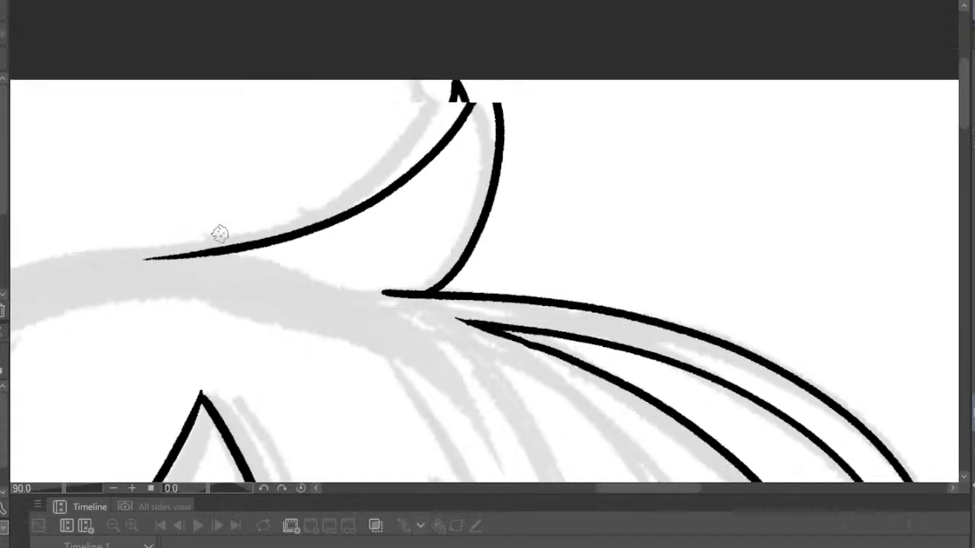
pyautogui.scroll(-1, 555, 201)
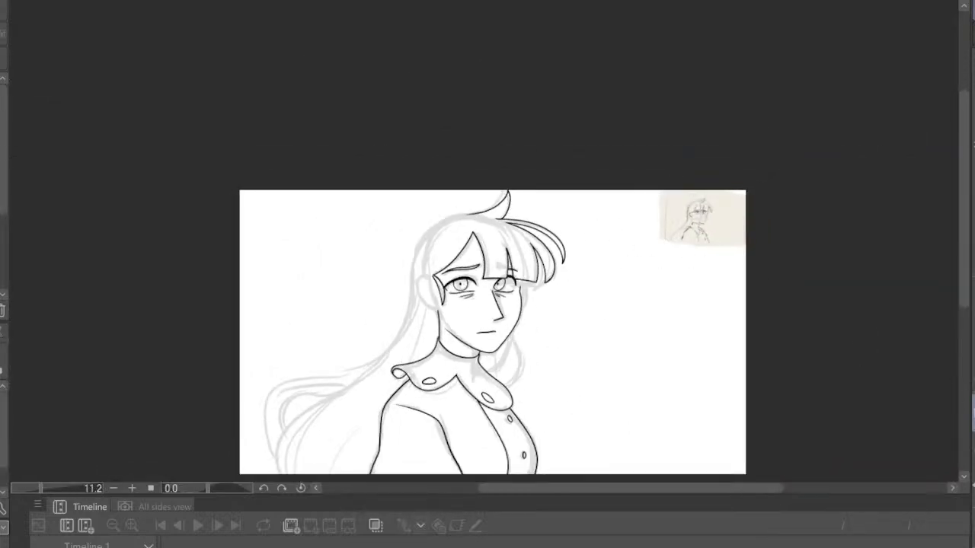
pyautogui.press('h')
# Extend the far side of the face outline upward to meet the lower edge of the fringe
pyautogui.scroll(1, 579, 315)
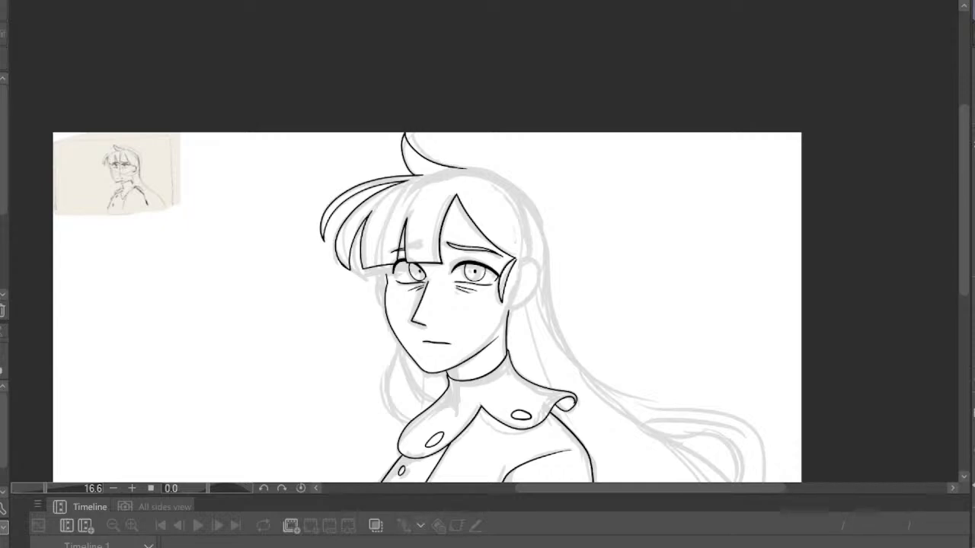
pyautogui.scroll(2, 623, 228)
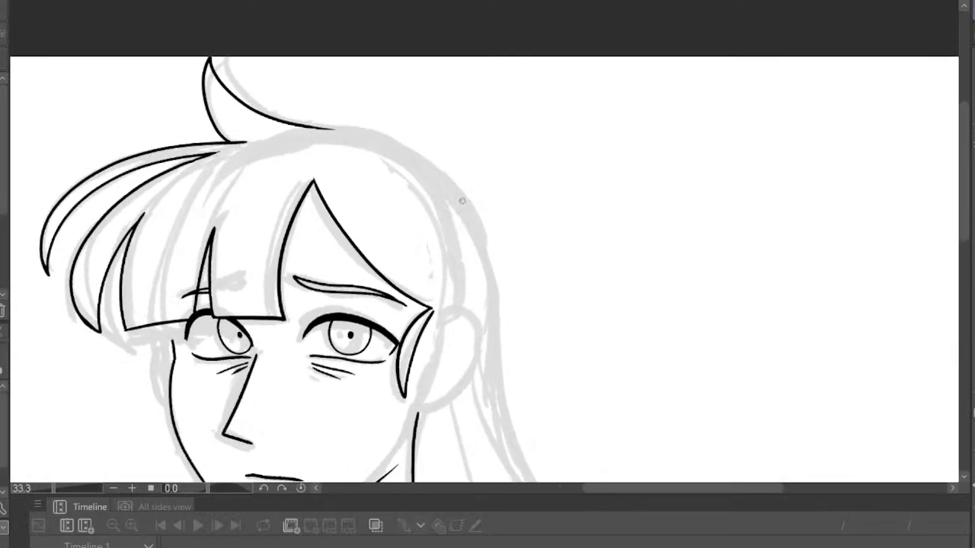
pyautogui.scroll(-3, 450, 218)
pyautogui.scroll(4, 338, 229)
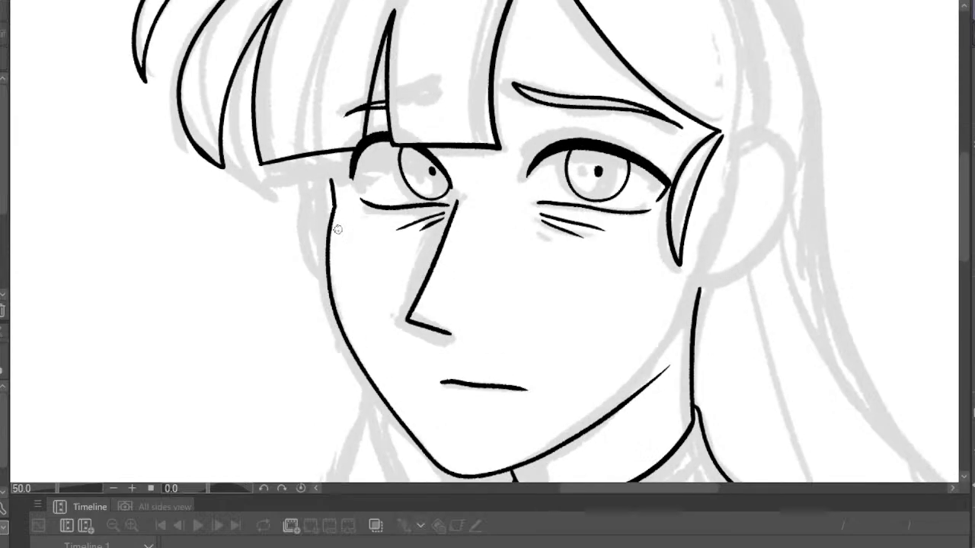
pyautogui.moveTo(326, 155); pyautogui.dragTo(334, 196)
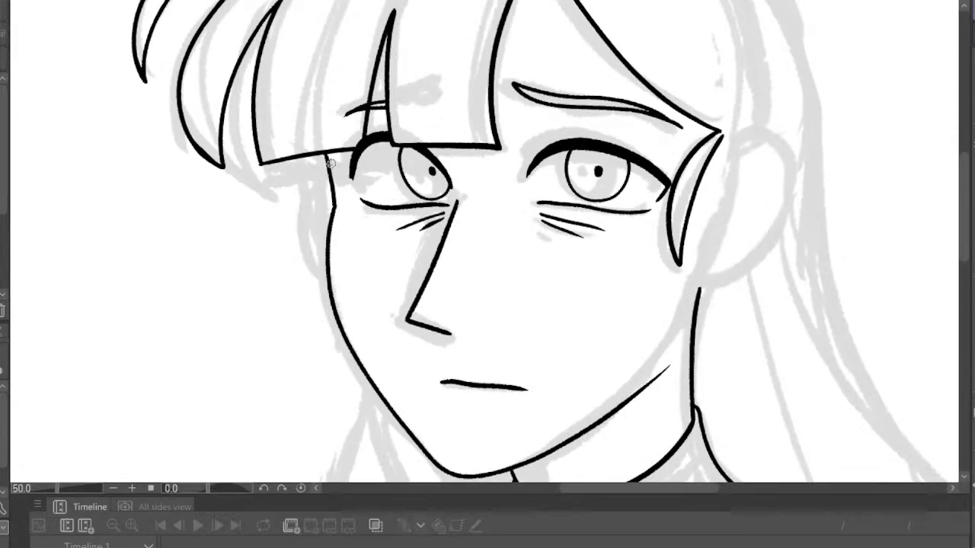
pyautogui.scroll(-3, 372, 179)
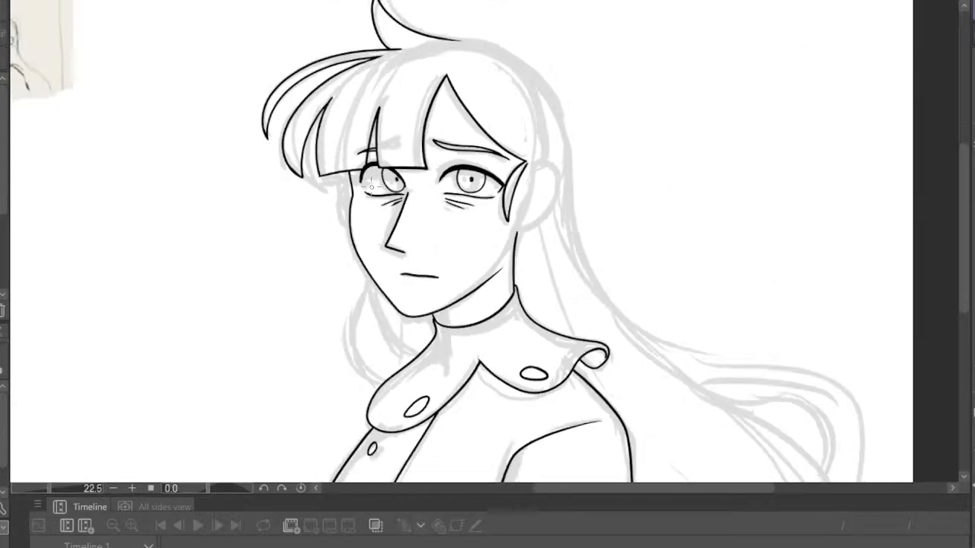
# Try inking the ear's rounded outline from the hairline corner down to the neck line in the mirrored view
pyautogui.press('h')
pyautogui.scroll(6, 374, 102)
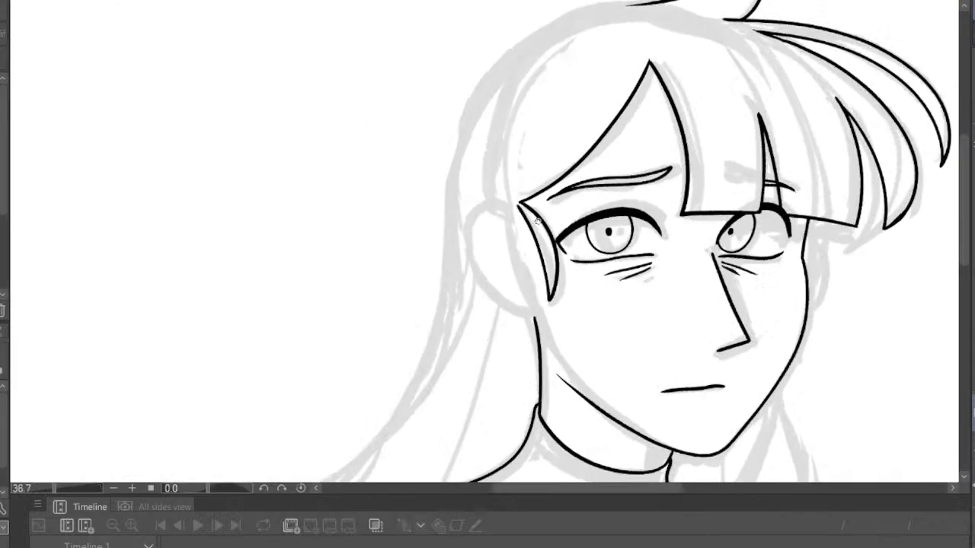
pyautogui.moveTo(495, 164)
pyautogui.mouseDown()
pyautogui.moveTo(467, 153)
pyautogui.moveTo(430, 147)
pyautogui.moveTo(394, 177)
pyautogui.moveTo(382, 242)
pyautogui.moveTo(394, 328)
pyautogui.moveTo(438, 386)
pyautogui.moveTo(529, 411)
pyautogui.mouseUp()
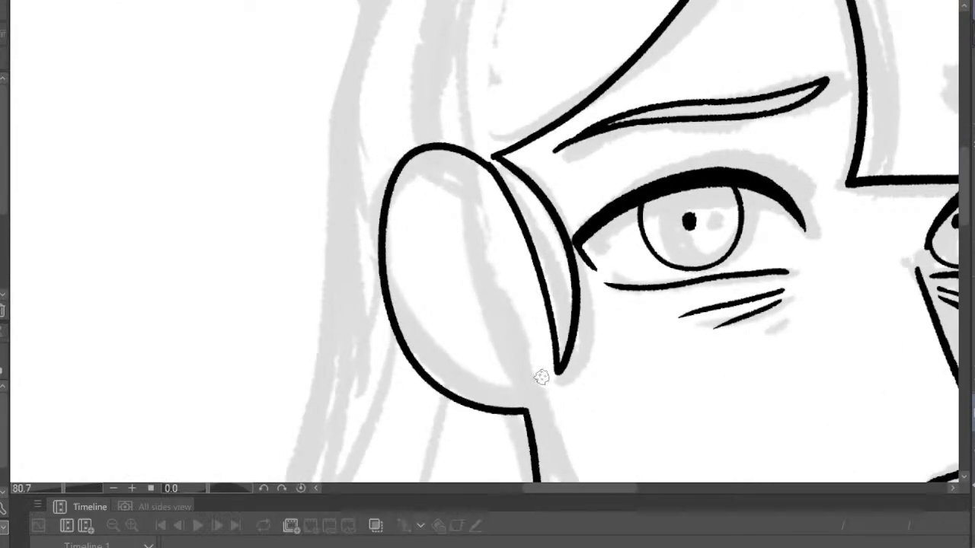
pyautogui.scroll(-6, 605, 365)
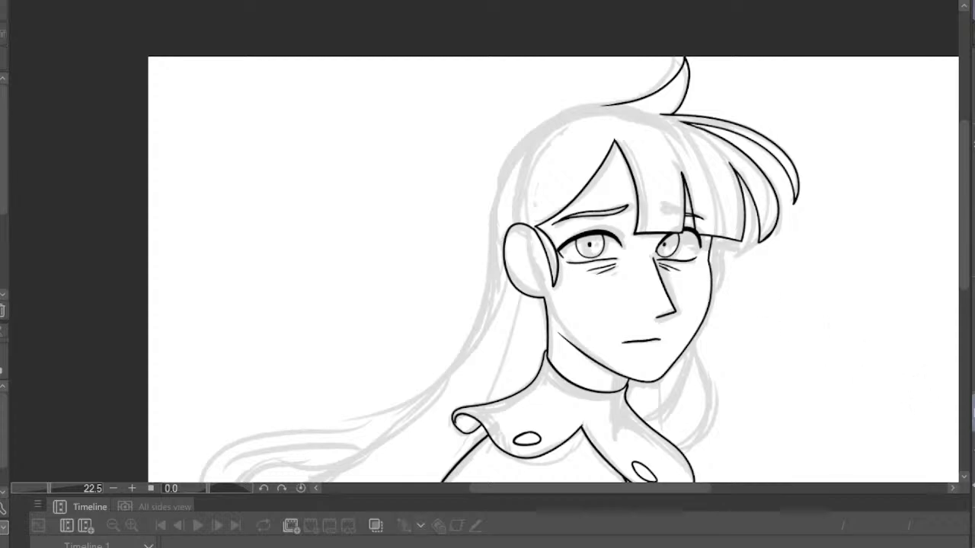
pyautogui.press('h')
# Ink the ear's outline from the hairline to the neck line and the curved inner fold with its small notch
pyautogui.scroll(5, 479, 277)
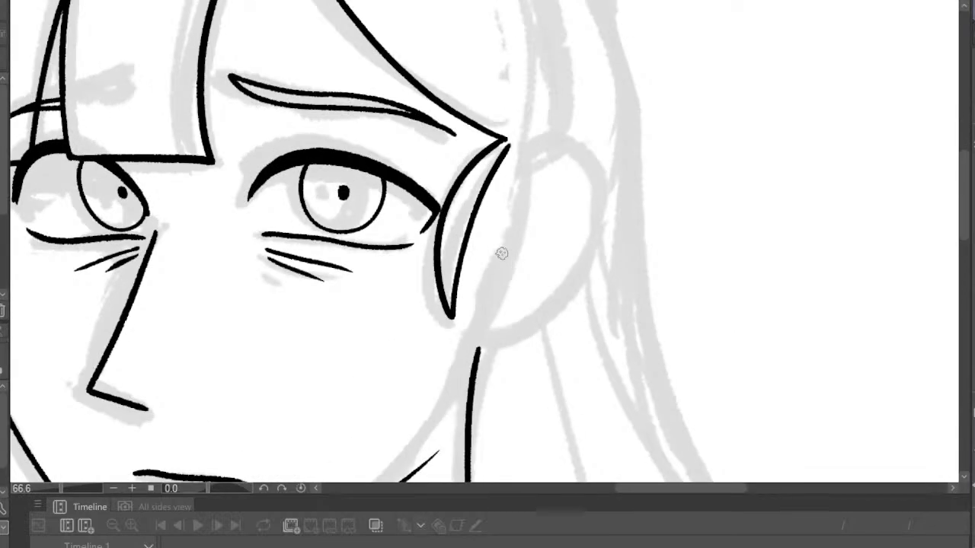
pyautogui.moveTo(495, 170)
pyautogui.mouseDown()
pyautogui.moveTo(547, 142)
pyautogui.moveTo(571, 150)
pyautogui.moveTo(591, 189)
pyautogui.moveTo(594, 238)
pyautogui.moveTo(578, 287)
pyautogui.moveTo(548, 323)
pyautogui.moveTo(506, 344)
pyautogui.mouseUp()
pyautogui.moveTo(485, 216)
pyautogui.mouseDown()
pyautogui.moveTo(533, 169)
pyautogui.moveTo(580, 215)
pyautogui.moveTo(580, 242)
pyautogui.mouseUp()
pyautogui.moveTo(518, 184); pyautogui.dragTo(477, 238)
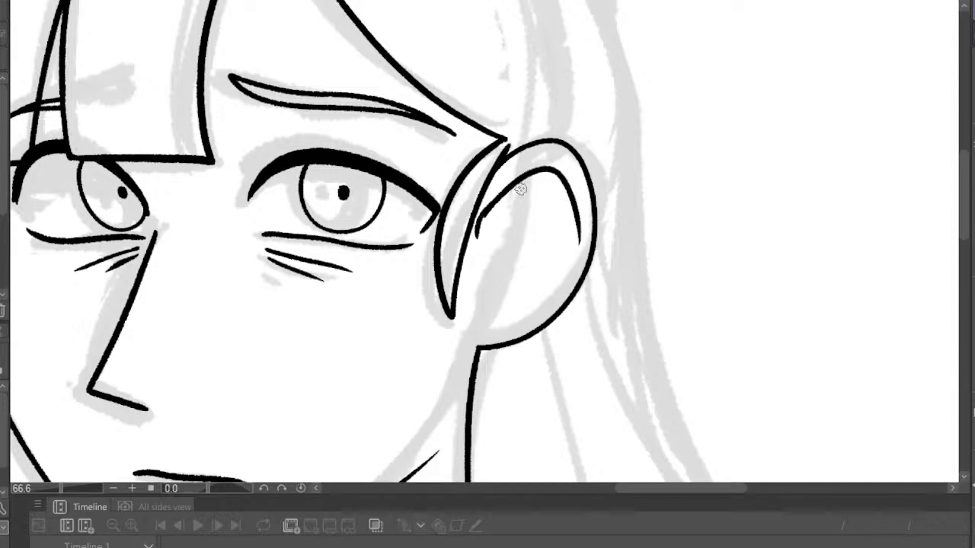
pyautogui.moveTo(499, 199)
pyautogui.mouseDown()
pyautogui.moveTo(476, 255)
pyautogui.moveTo(491, 278)
pyautogui.mouseUp()
pyautogui.hotkey('ctrl', 'z')
pyautogui.hotkey('ctrl', 'z')
pyautogui.moveTo(493, 205)
pyautogui.mouseDown()
pyautogui.moveTo(480, 244)
pyautogui.moveTo(485, 271)
pyautogui.moveTo(502, 282)
pyautogui.moveTo(494, 308)
pyautogui.mouseUp()
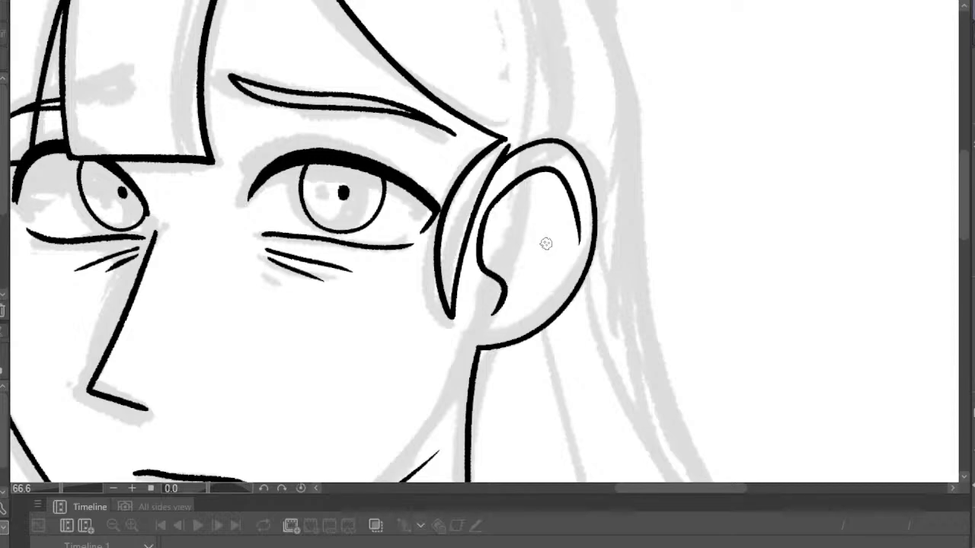
# Check the inked ear and face against the whole drawing in normal and mirrored view
pyautogui.hotkey('ctrl', '0')
pyautogui.scroll(-1, 560, 185)
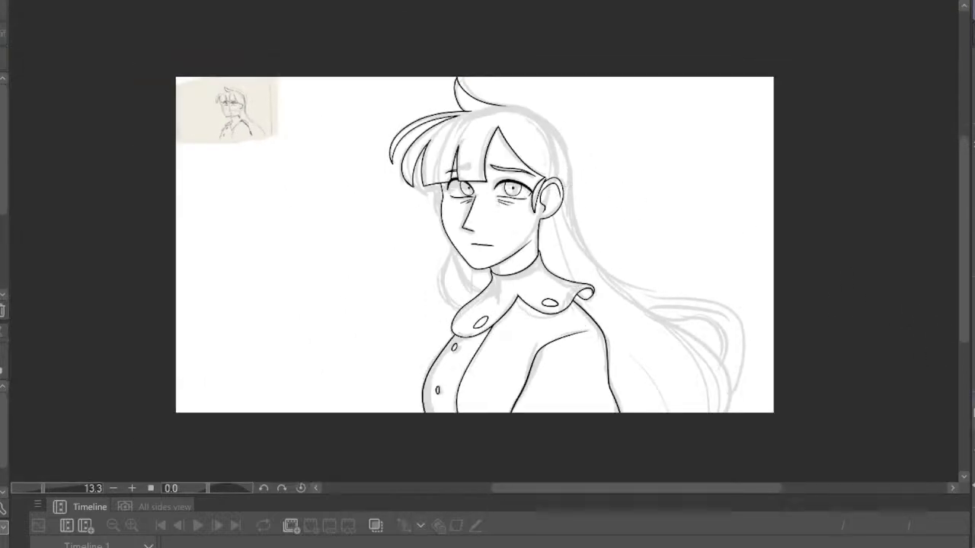
pyautogui.press('h')
pyautogui.scroll(6, 512, 162)
pyautogui.scroll(2, 469, 174)
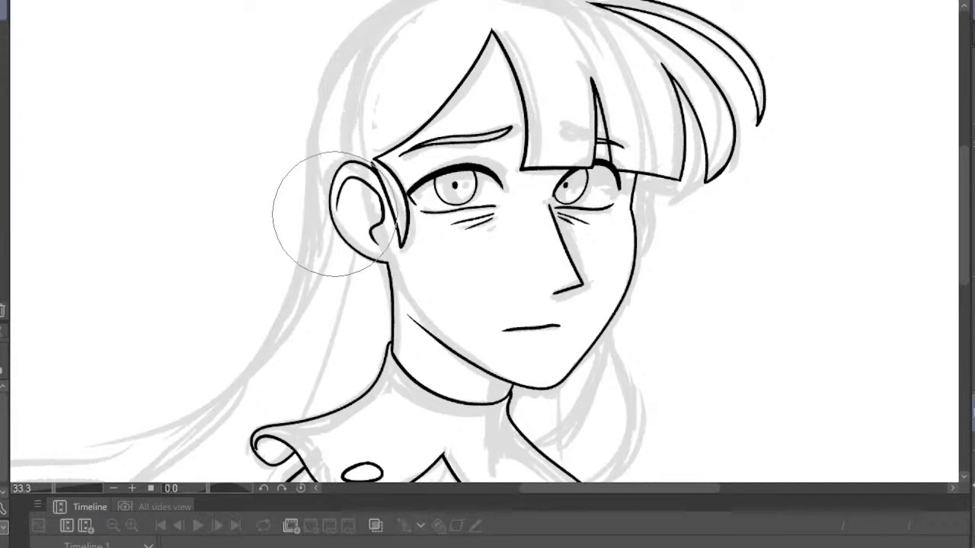
pyautogui.press('h')
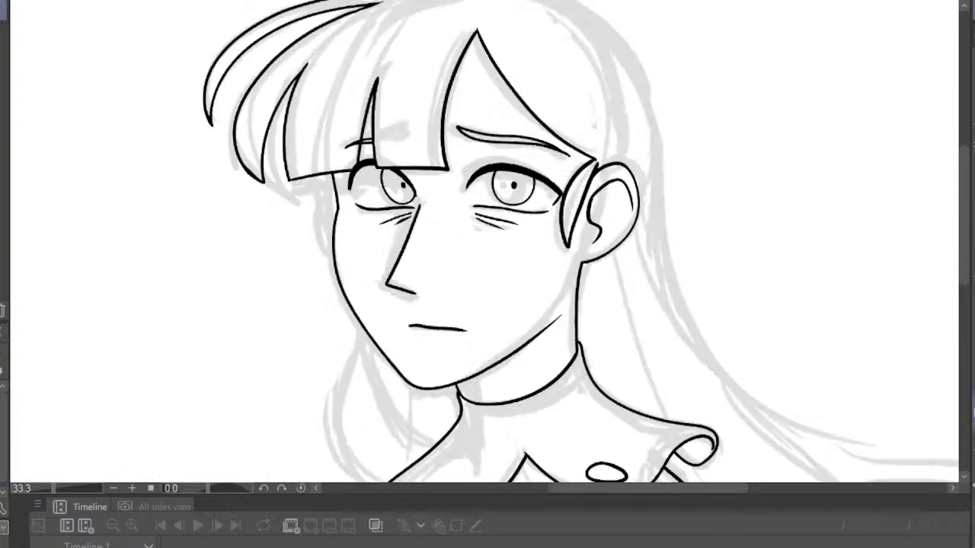
# Try inking a pointed side lock beside the far cheek, starting just below the fringe
pyautogui.scroll(-7, 435, 247)
pyautogui.scroll(3, 435, 259)
pyautogui.scroll(4, 233, 114)
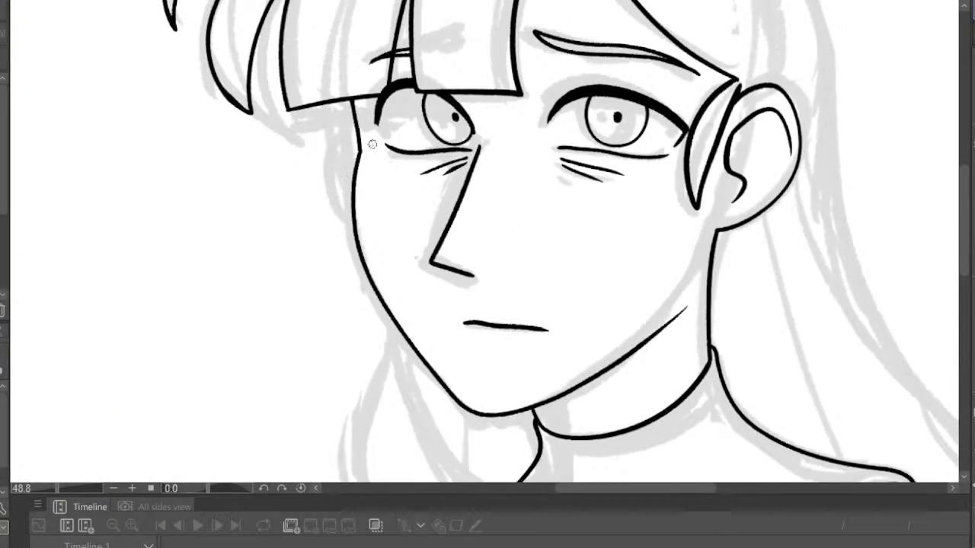
pyautogui.moveTo(354, 115)
pyautogui.mouseDown()
pyautogui.moveTo(323, 163)
pyautogui.moveTo(344, 265)
pyautogui.moveTo(347, 192)
pyautogui.mouseUp()
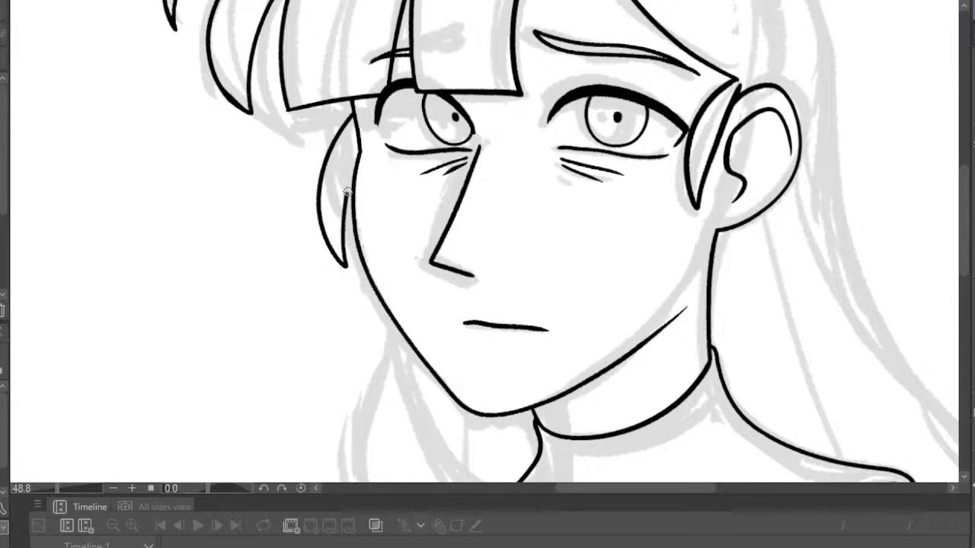
pyautogui.scroll(-3, 426, 179)
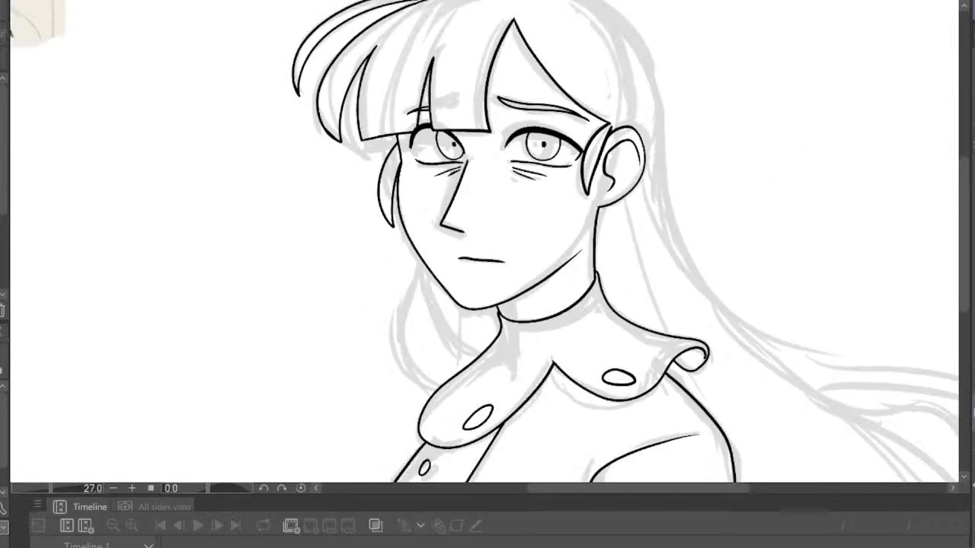
pyautogui.press('h')
pyautogui.hotkey('ctrl', 'z')
# Ink the pointed side lock hanging from the fringe beside the far cheek in the mirrored view
pyautogui.scroll(3, 593, 150)
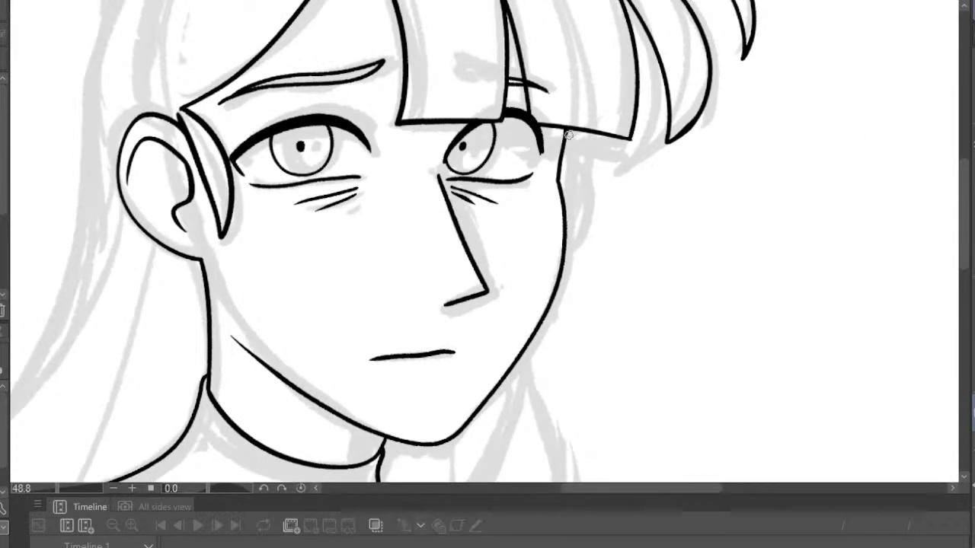
pyautogui.moveTo(581, 152)
pyautogui.mouseDown()
pyautogui.moveTo(603, 201)
pyautogui.moveTo(592, 273)
pyautogui.moveTo(569, 177)
pyautogui.mouseUp()
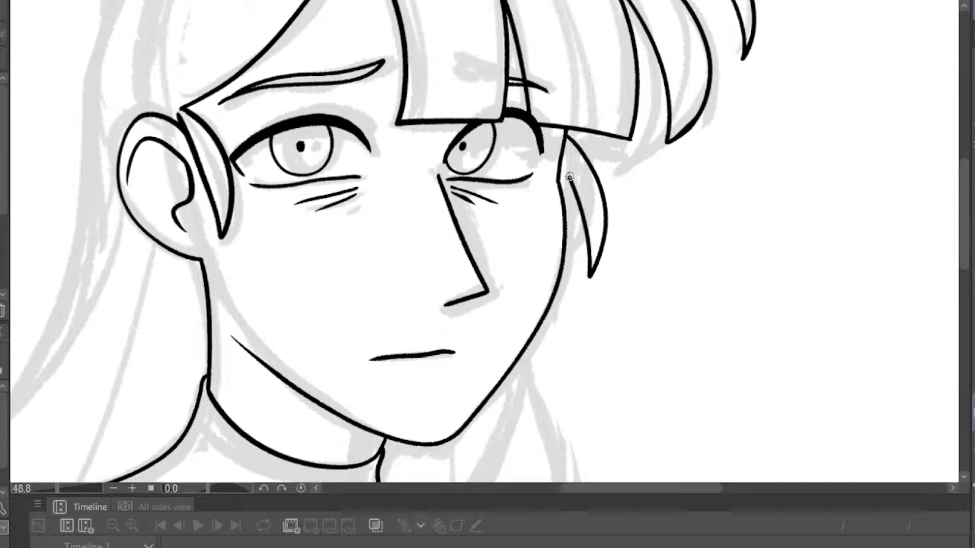
pyautogui.scroll(-5, 575, 167)
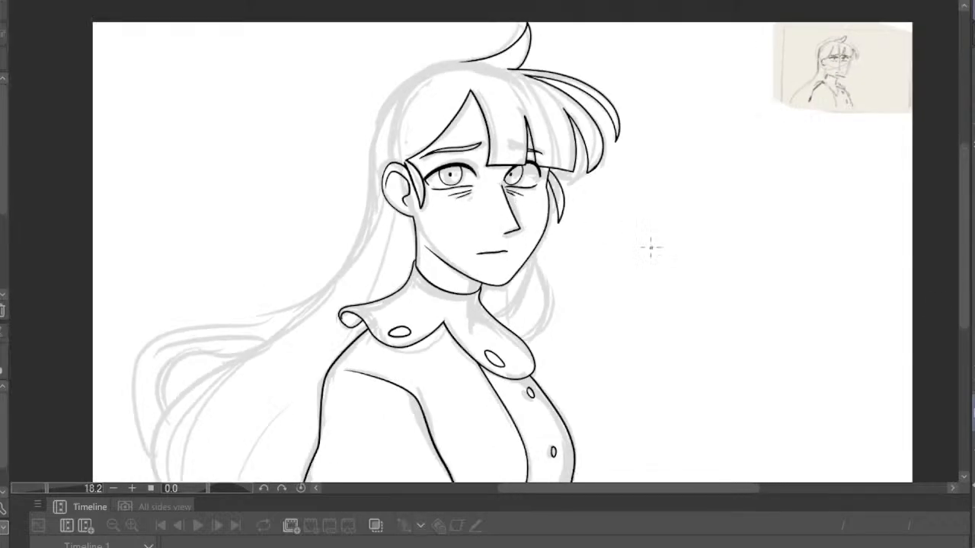
pyautogui.press('h')
# Ink the short hair pieces behind the far side lock, joining it to the cheek outline and the fringe's lower edge
pyautogui.scroll(4, 536, 213)
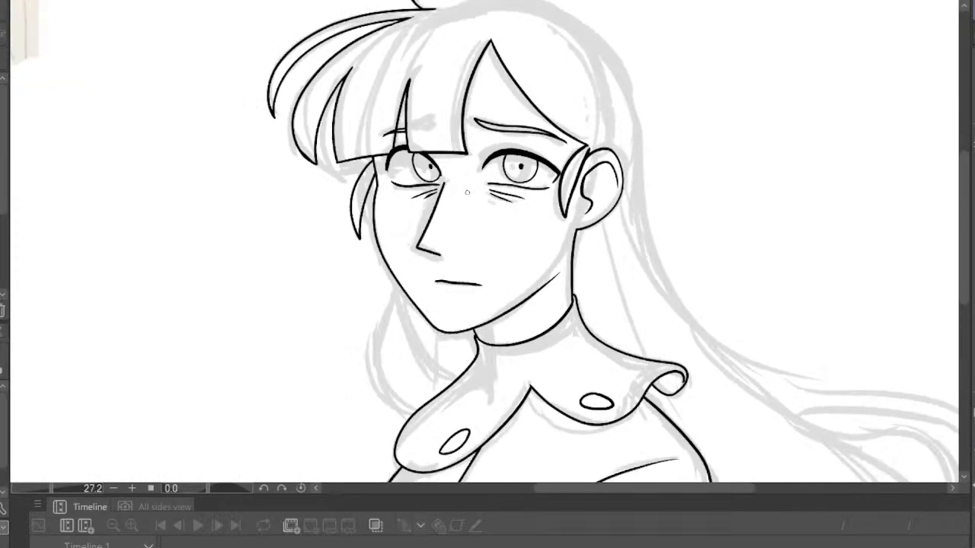
pyautogui.scroll(2, 375, 171)
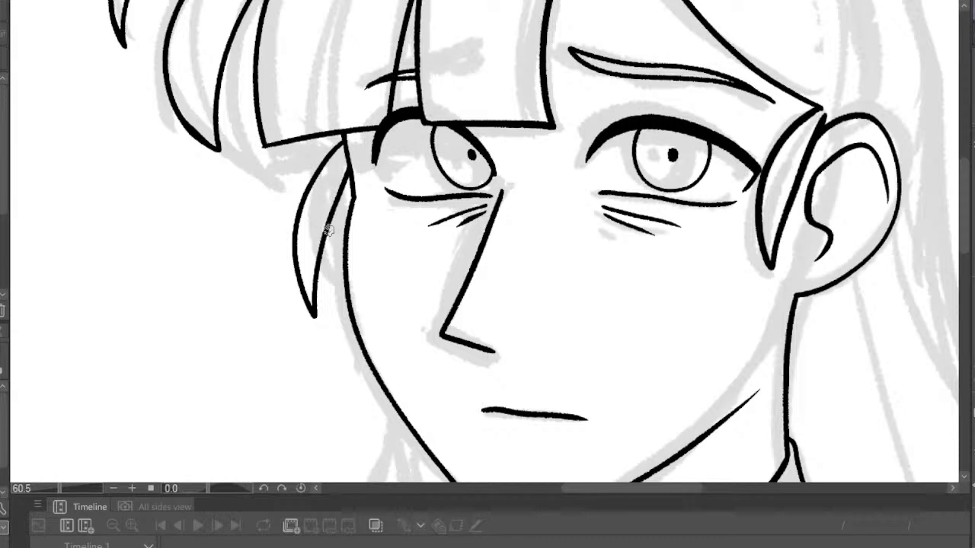
pyautogui.moveTo(311, 183); pyautogui.dragTo(326, 134)
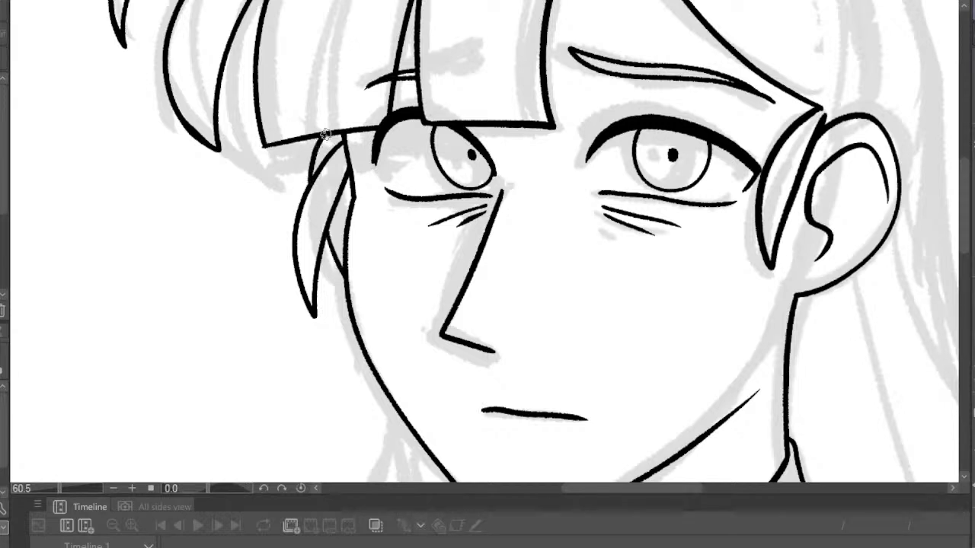
pyautogui.scroll(1, 200, 211)
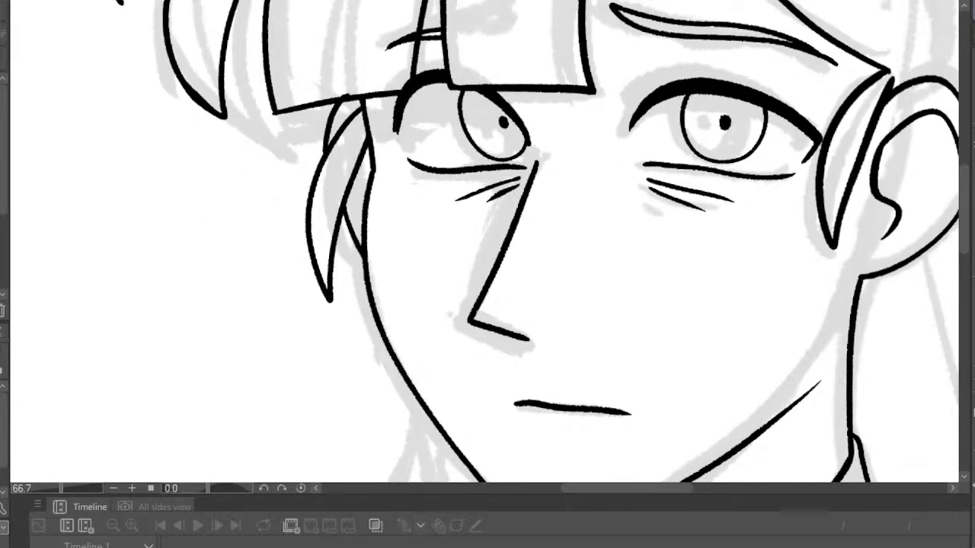
pyautogui.hotkey('ctrl', 'z')
pyautogui.moveTo(342, 99)
pyautogui.mouseDown()
pyautogui.moveTo(326, 157)
pyautogui.moveTo(349, 98)
pyautogui.mouseUp()
pyautogui.hotkey('ctrl', 'z')
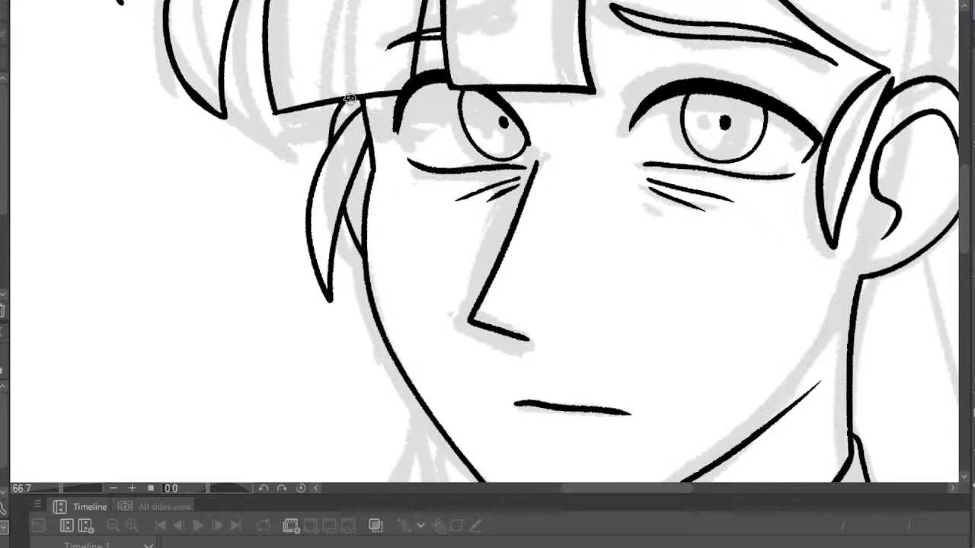
pyautogui.scroll(-5, 416, 194)
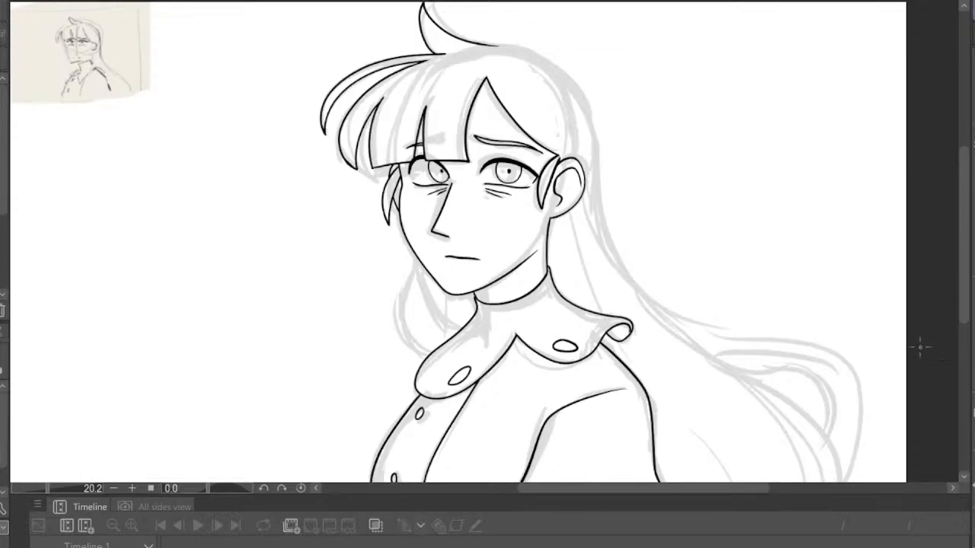
# Try inking the crown outline from the cowlick down the back of the head in the mirrored view
pyautogui.press('h')
pyautogui.scroll(-2, 464, 179)
pyautogui.scroll(4, 395, 106)
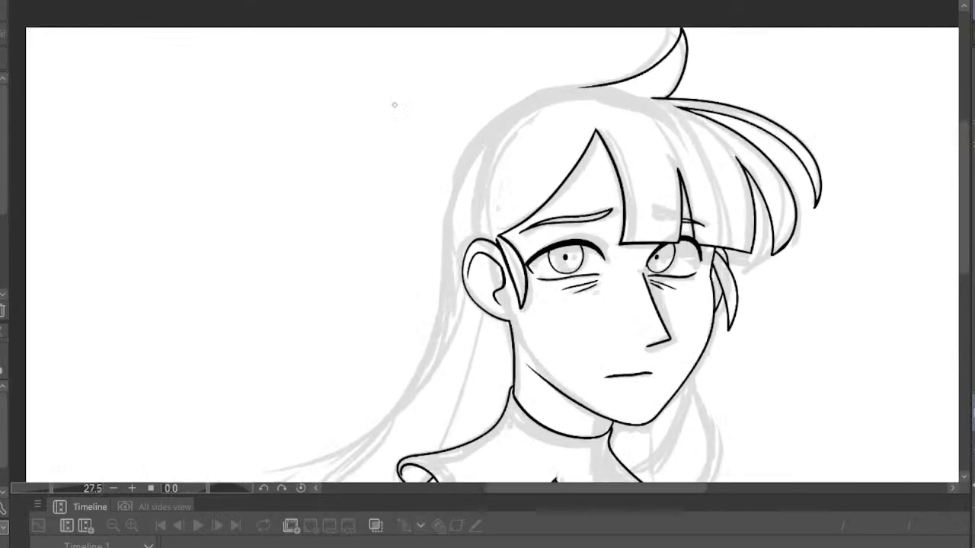
pyautogui.moveTo(637, 80)
pyautogui.mouseDown()
pyautogui.moveTo(540, 111)
pyautogui.moveTo(491, 156)
pyautogui.mouseUp()
pyautogui.scroll(-4, 609, 213)
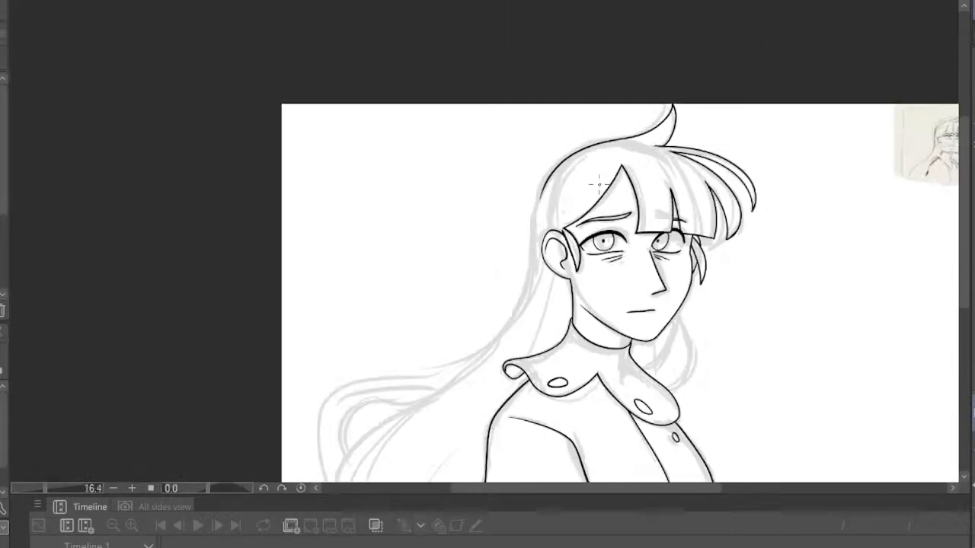
pyautogui.press('h')
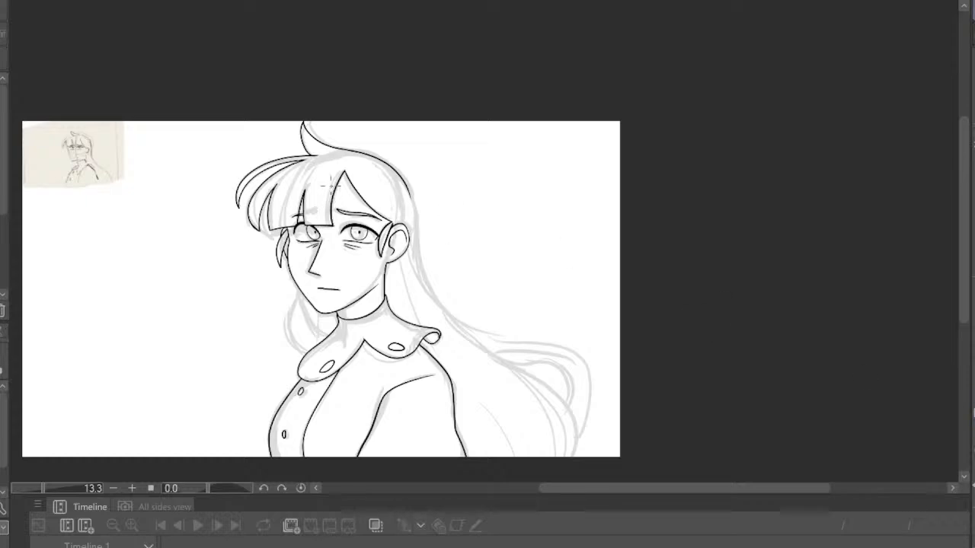
pyautogui.scroll(-2, 326, 176)
pyautogui.scroll(3, 357, 245)
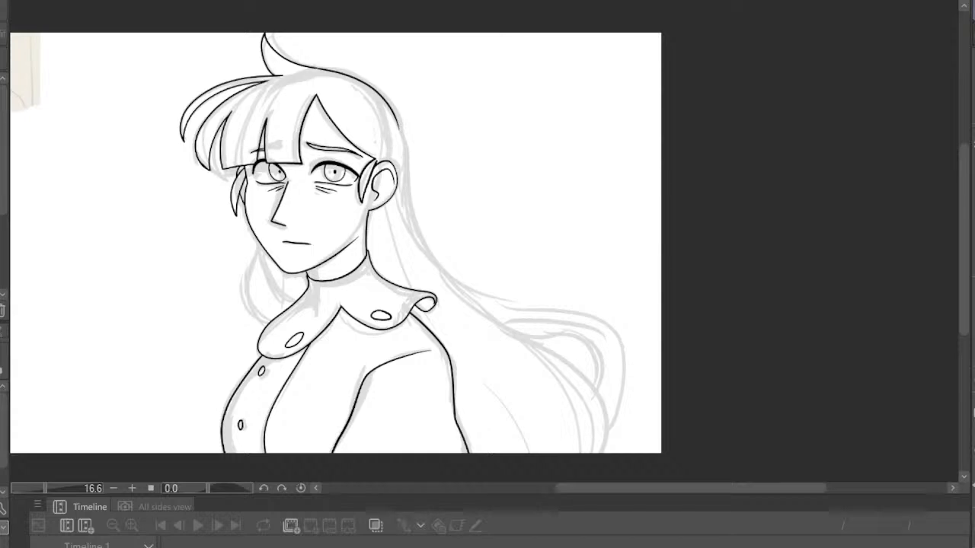
# Ink the outer hair outline from the cowlick over the crown, down behind the back and out to the canvas's lower edge
pyautogui.scroll(3, 472, 211)
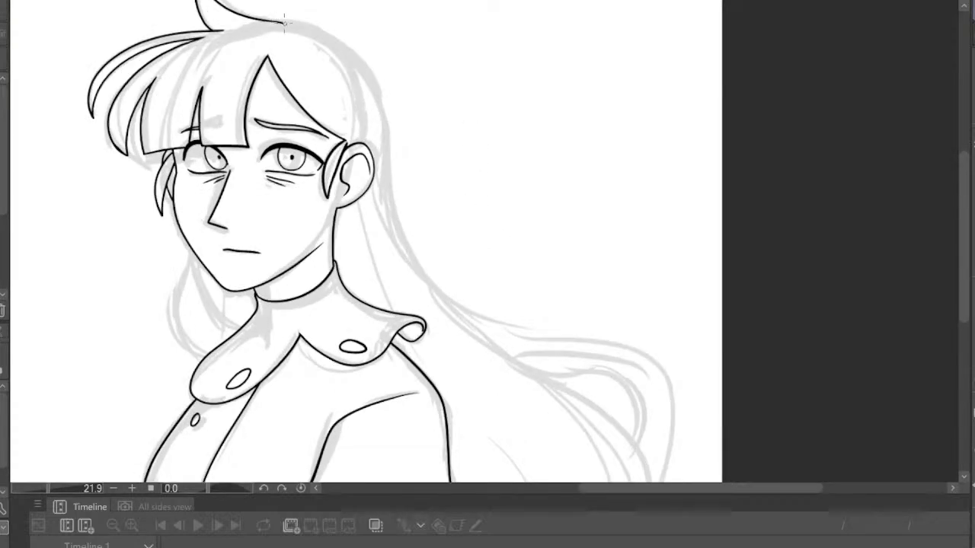
pyautogui.moveTo(381, 111); pyautogui.dragTo(419, 276)
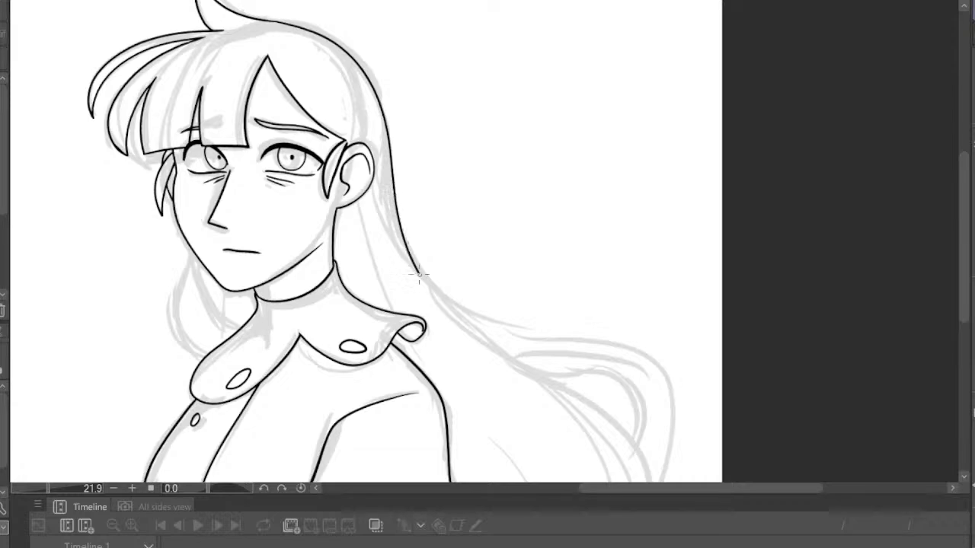
pyautogui.moveTo(587, 362)
pyautogui.mouseDown()
pyautogui.moveTo(678, 428)
pyautogui.moveTo(684, 541)
pyautogui.mouseUp()
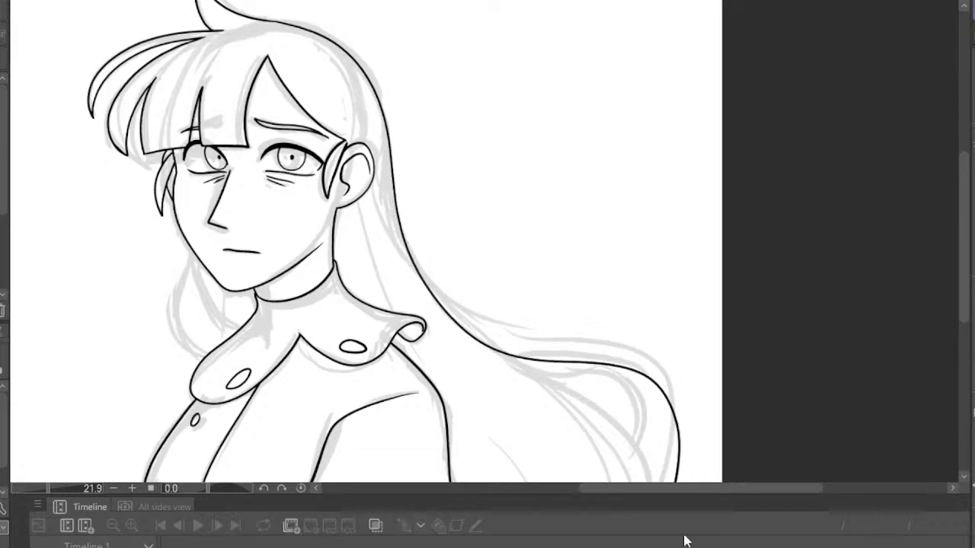
pyautogui.scroll(-3, 511, 94)
# Ink the pointed, crescent-shaped gap inside the flowing hair with two curves meeting at its lower tip
pyautogui.scroll(5, 583, 255)
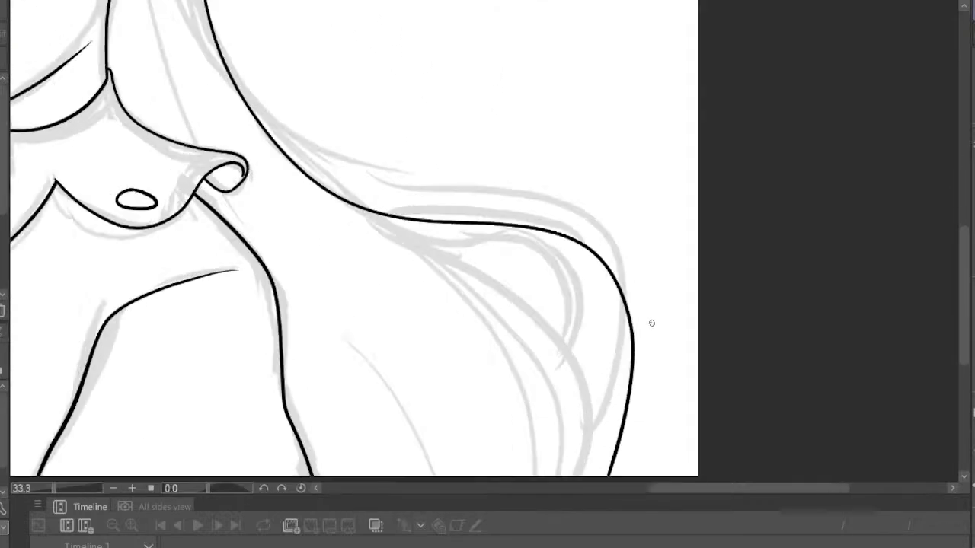
pyautogui.moveTo(394, 225)
pyautogui.mouseDown()
pyautogui.moveTo(541, 259)
pyautogui.moveTo(586, 309)
pyautogui.moveTo(585, 392)
pyautogui.mouseUp()
pyautogui.moveTo(402, 227)
pyautogui.mouseDown()
pyautogui.moveTo(529, 305)
pyautogui.moveTo(582, 383)
pyautogui.mouseUp()
pyautogui.scroll(-5, 516, 312)
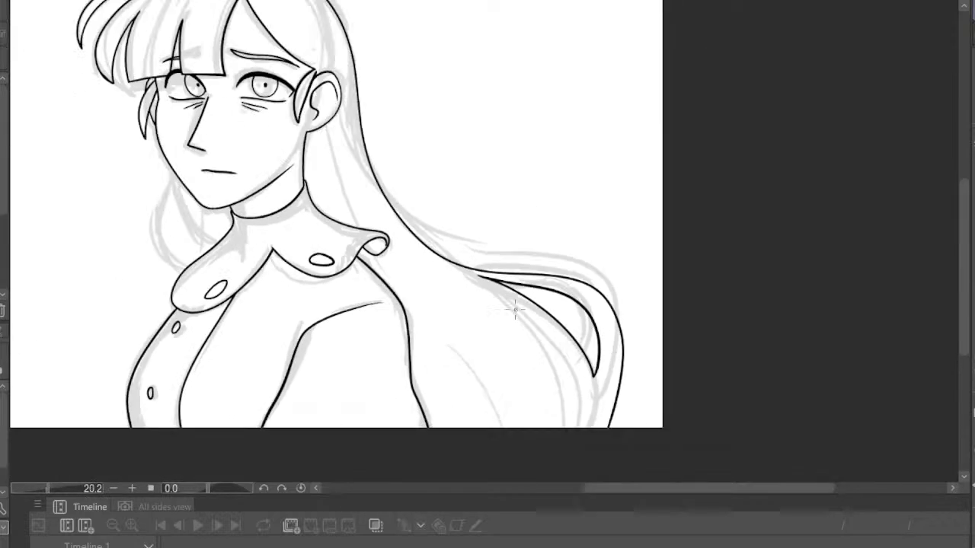
# Ink the inner edge of the flowing hair from the upper arm down to the canvas's lower edge
pyautogui.scroll(6, 495, 342)
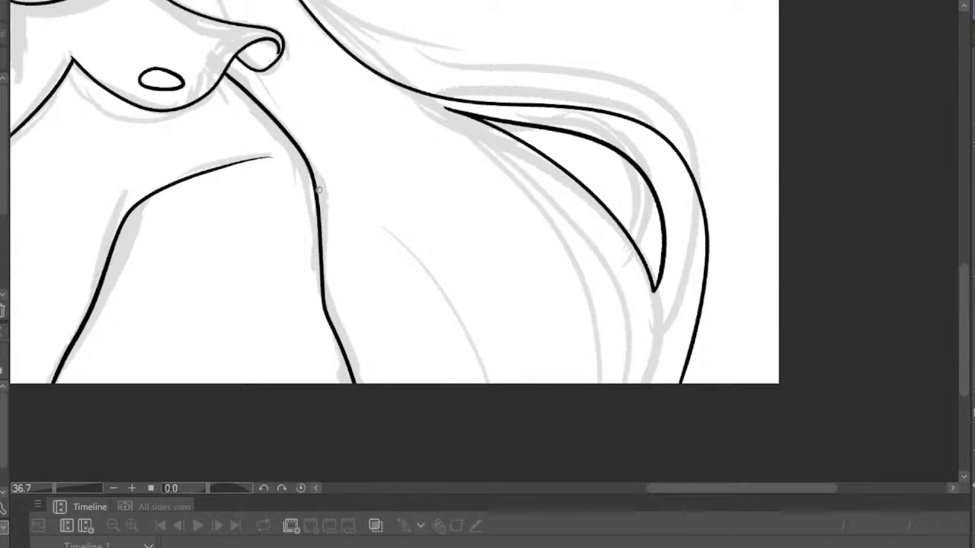
pyautogui.moveTo(323, 210); pyautogui.dragTo(480, 382)
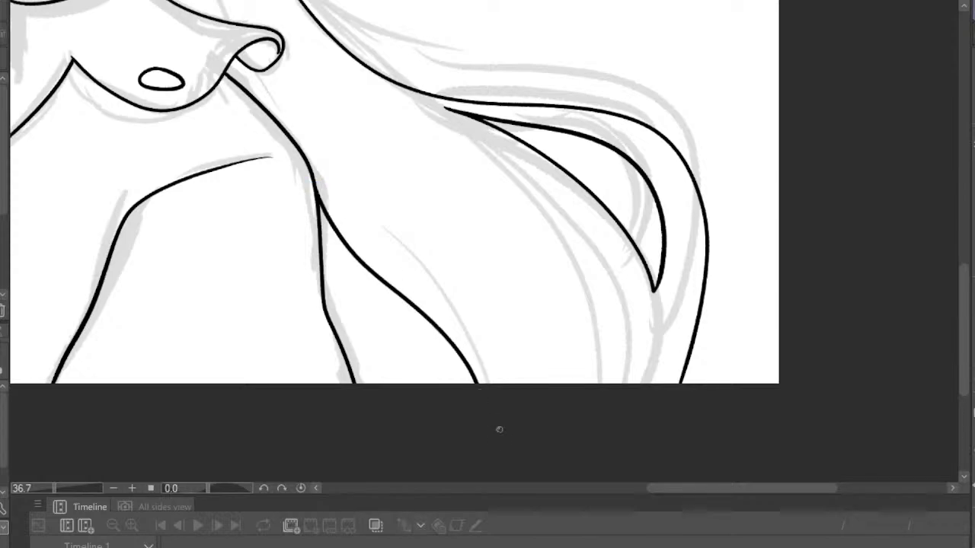
pyautogui.scroll(1, 576, 320)
pyautogui.scroll(-6, 576, 320)
pyautogui.scroll(4, 823, 317)
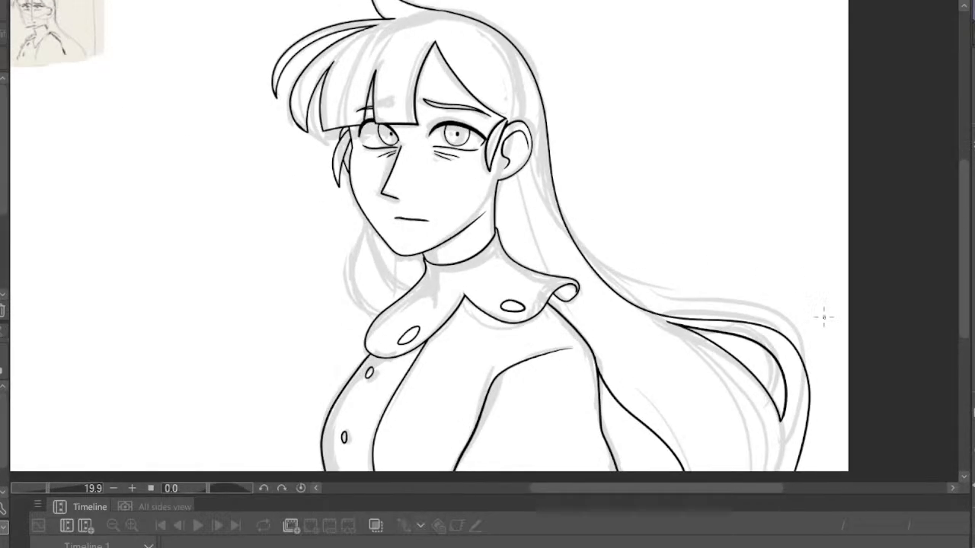
# Ink the looped hair lock from the far jaw to the collar, with its outer outline and pointed inner curves
pyautogui.press('h')
pyautogui.scroll(4, 625, 282)
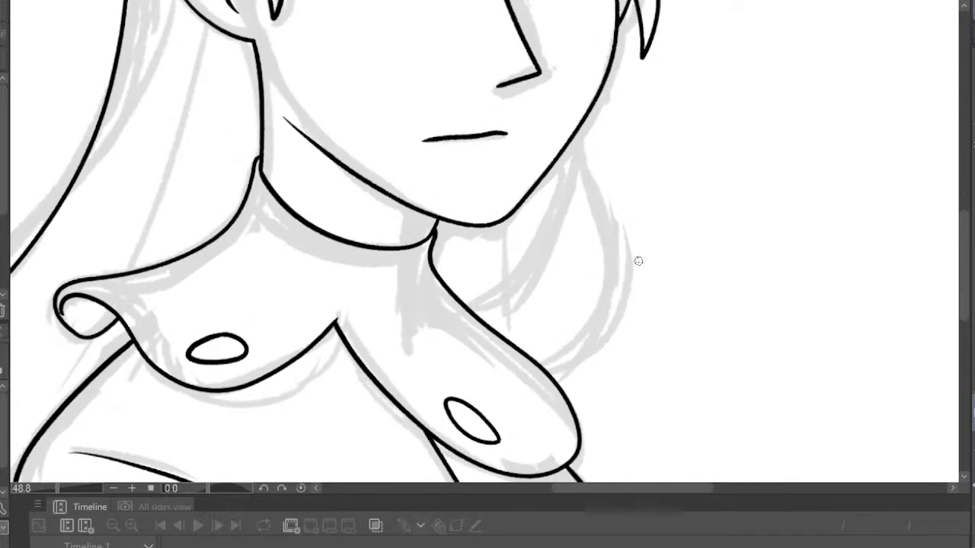
pyautogui.moveTo(575, 133)
pyautogui.mouseDown()
pyautogui.moveTo(620, 270)
pyautogui.moveTo(617, 314)
pyautogui.moveTo(574, 378)
pyautogui.moveTo(561, 386)
pyautogui.moveTo(538, 365)
pyautogui.moveTo(575, 330)
pyautogui.moveTo(596, 278)
pyautogui.moveTo(592, 241)
pyautogui.moveTo(563, 177)
pyautogui.moveTo(537, 271)
pyautogui.moveTo(483, 327)
pyautogui.mouseUp()
pyautogui.hotkey('ctrl', 'z')
pyautogui.hotkey('ctrl', 'z')
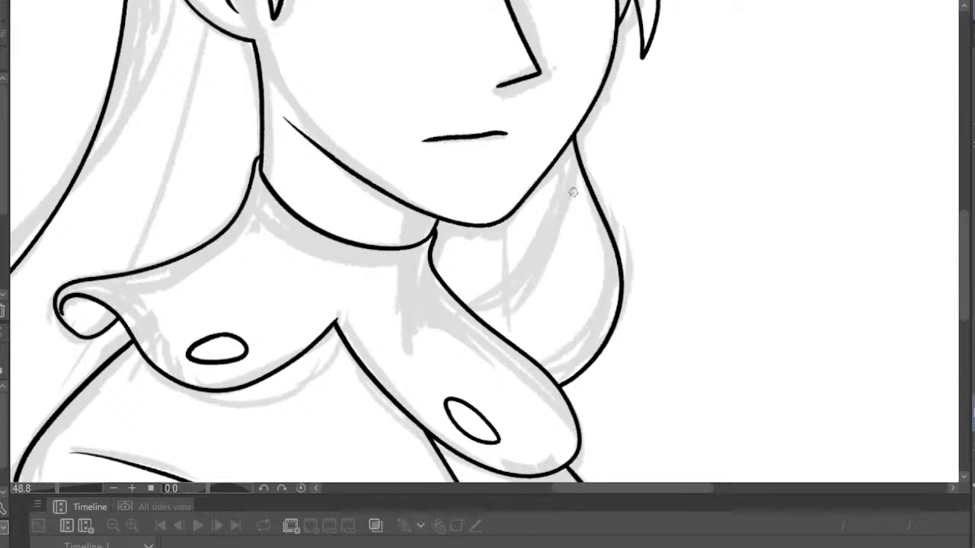
pyautogui.moveTo(570, 176)
pyautogui.mouseDown()
pyautogui.moveTo(604, 252)
pyautogui.moveTo(606, 291)
pyautogui.moveTo(587, 335)
pyautogui.moveTo(548, 364)
pyautogui.mouseUp()
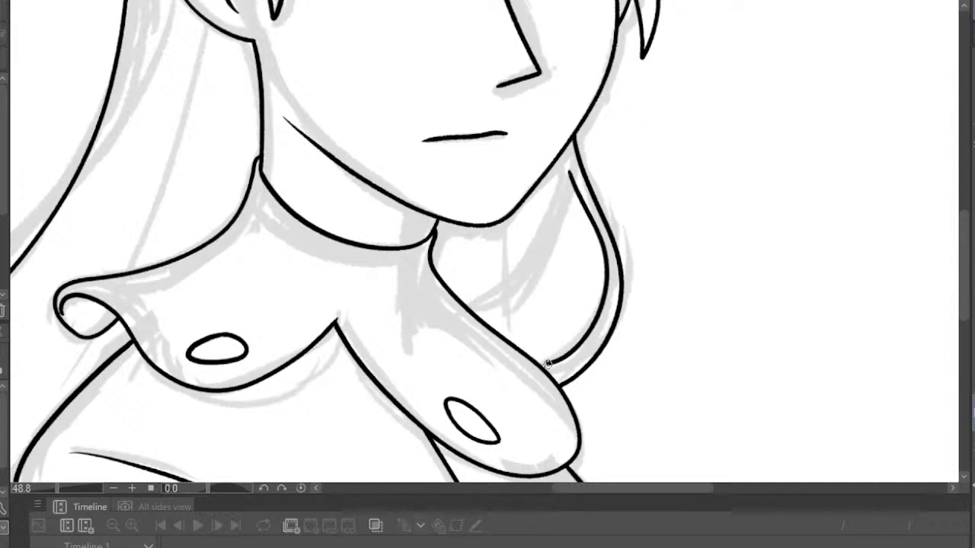
pyautogui.moveTo(476, 317)
pyautogui.mouseDown()
pyautogui.moveTo(531, 280)
pyautogui.moveTo(568, 180)
pyautogui.mouseUp()
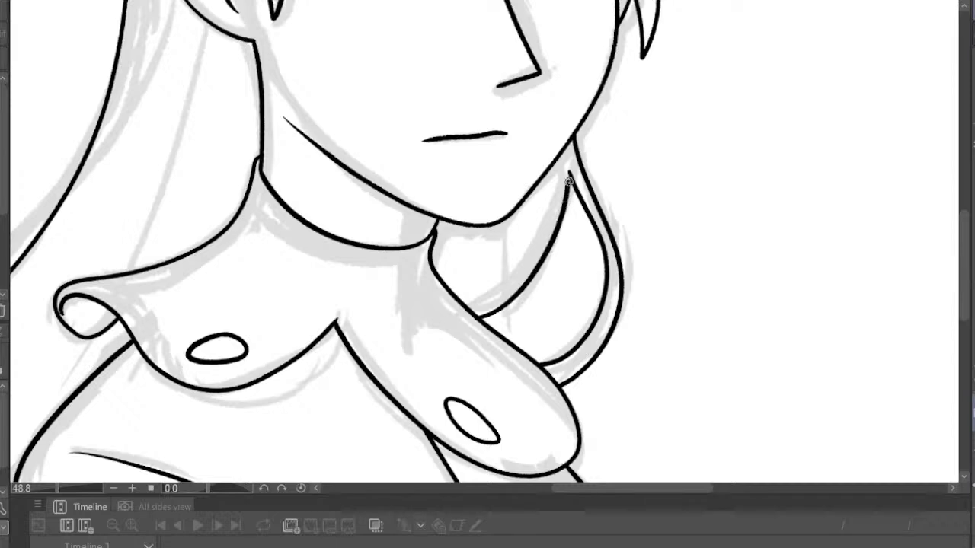
pyautogui.scroll(-6, 591, 203)
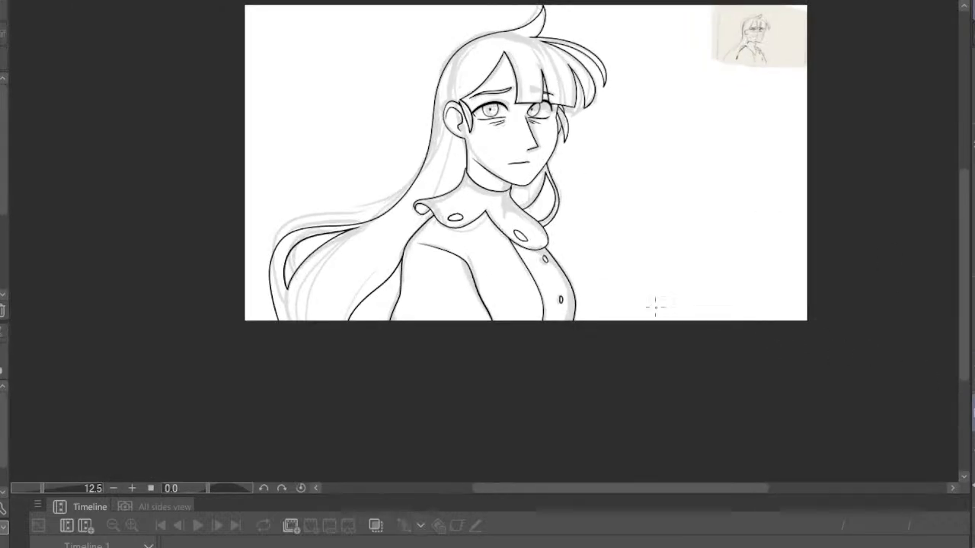
# Ink the hair strand behind the neck from the collar's upper edge up to the earlobe
pyautogui.scroll(6, 356, 171)
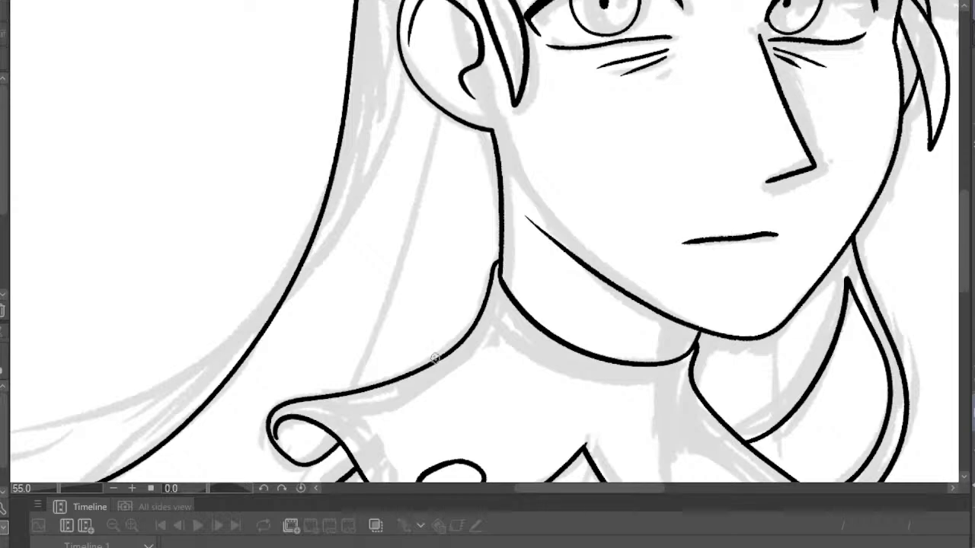
pyautogui.moveTo(441, 347)
pyautogui.mouseDown()
pyautogui.moveTo(478, 230)
pyautogui.moveTo(493, 127)
pyautogui.mouseUp()
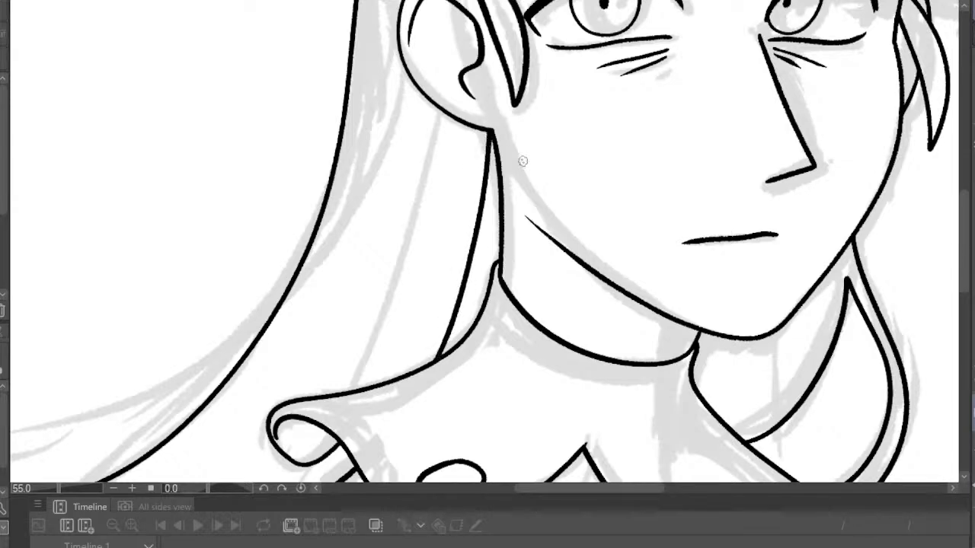
pyautogui.scroll(-6, 522, 161)
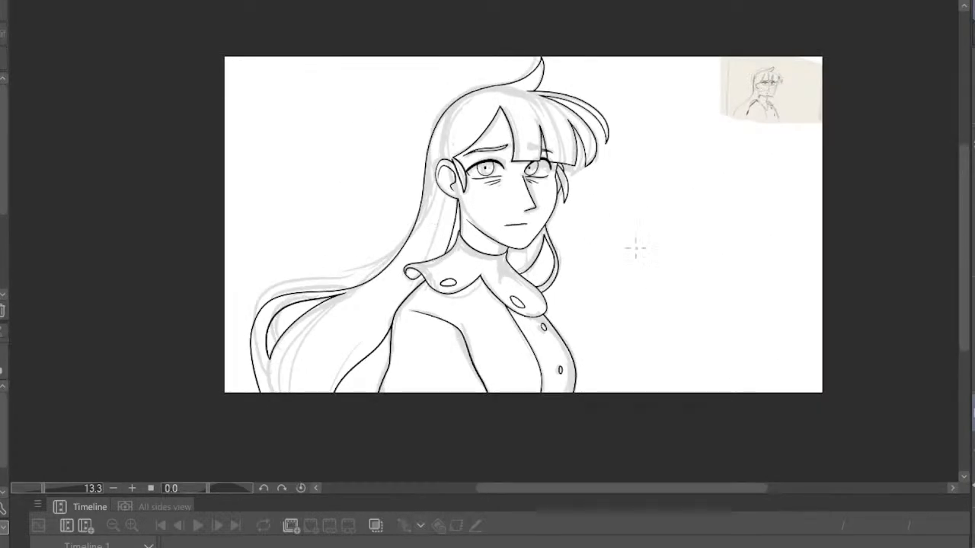
# Ink a short curved hair strand from beneath the chin down to the collar's front edge
pyautogui.press('h')
pyautogui.scroll(4, 515, 132)
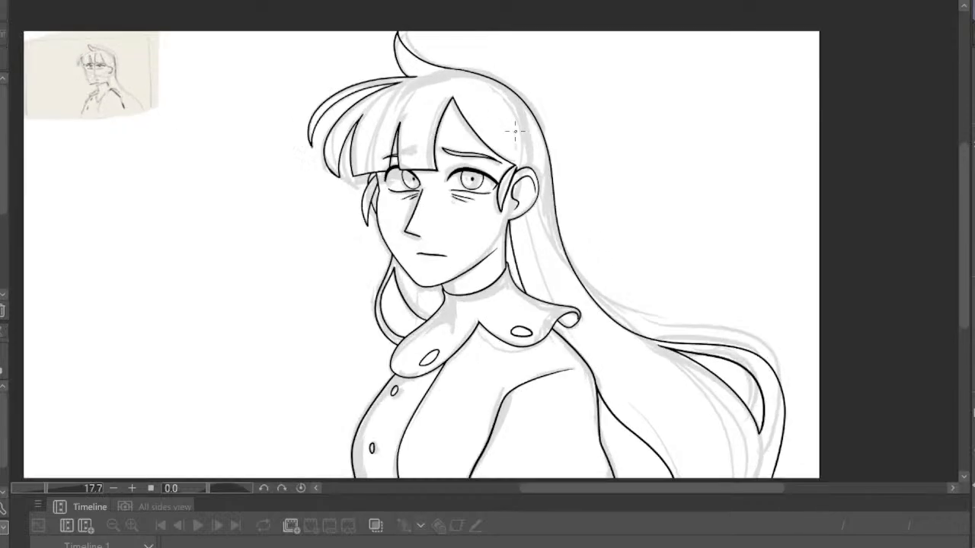
pyautogui.scroll(2, 515, 131)
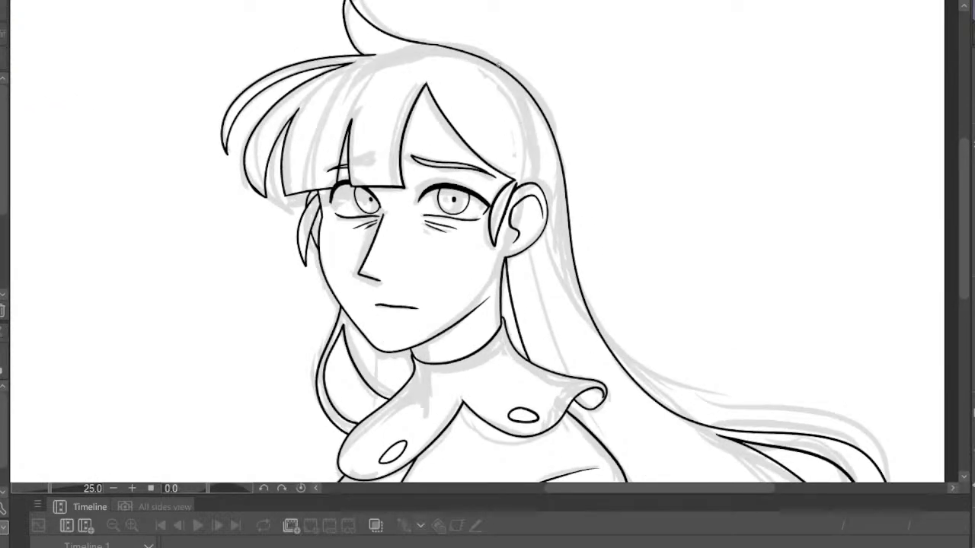
pyautogui.scroll(-6, 473, 150)
pyautogui.scroll(6, 463, 161)
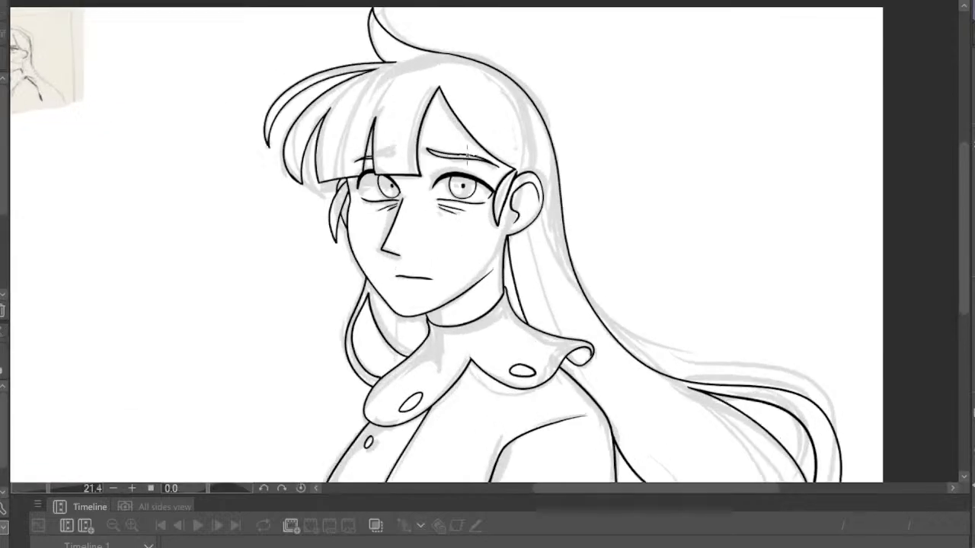
pyautogui.scroll(2, 463, 159)
pyautogui.scroll(1, 400, 349)
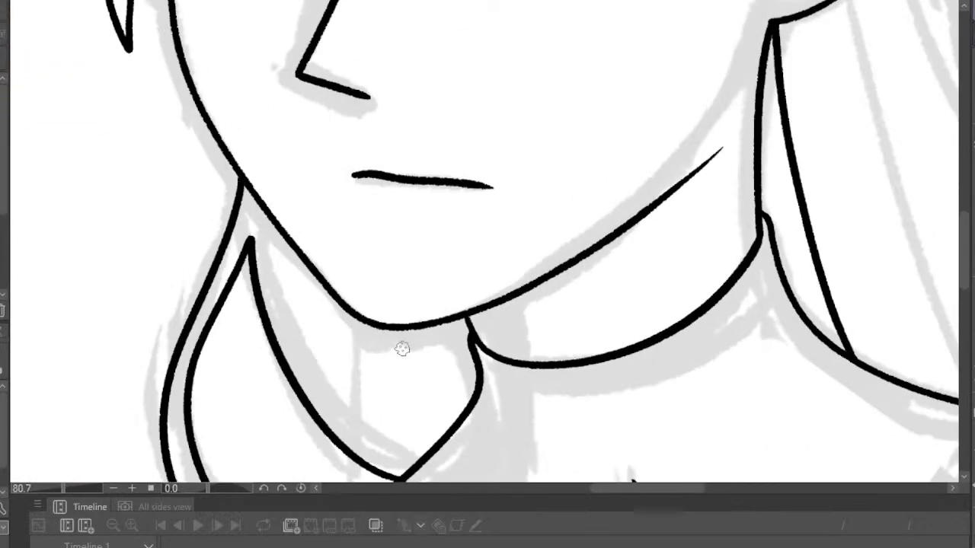
pyautogui.moveTo(417, 329); pyautogui.dragTo(474, 394)
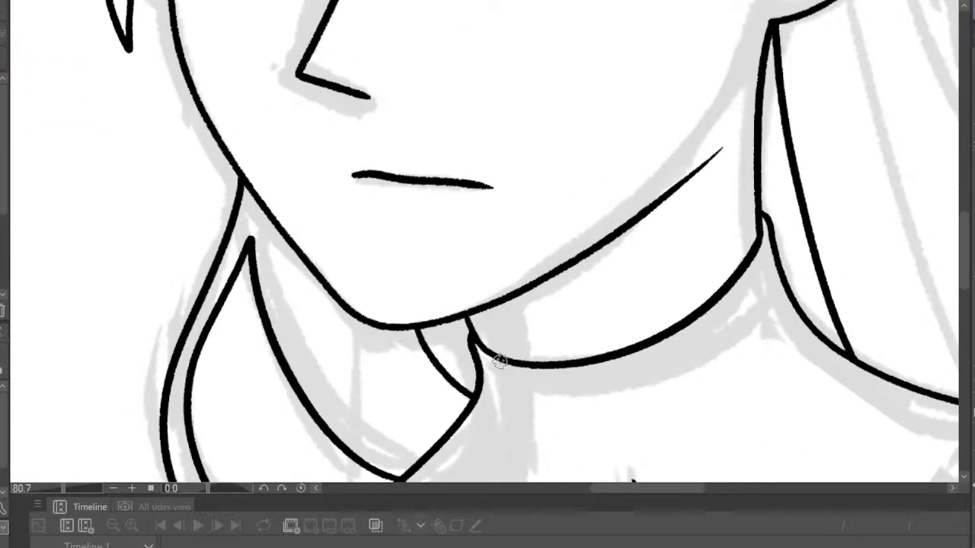
pyautogui.scroll(-15, 499, 360)
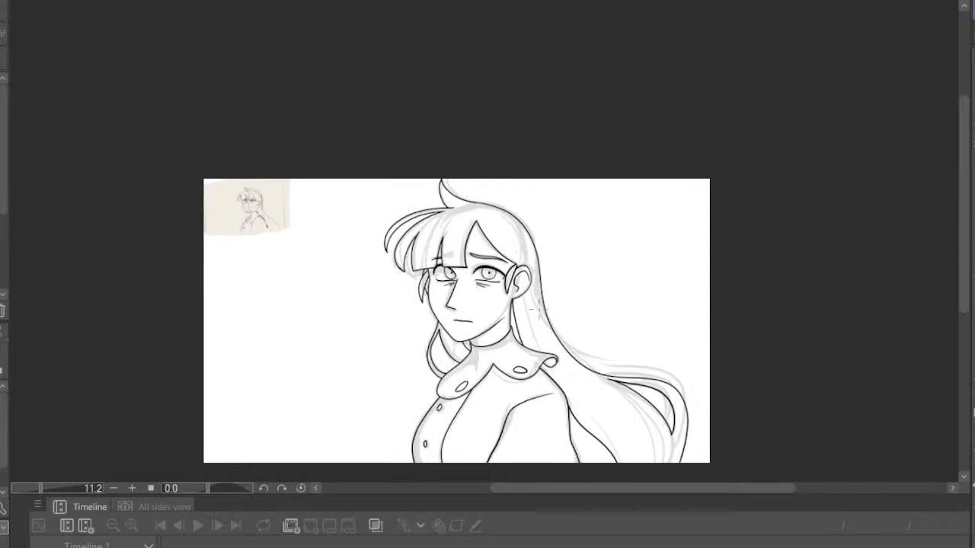
# Ink a tapering hair strand from the bottom of the ear down towards the collar, replacing the first attempt
pyautogui.press('h')
pyautogui.scroll(-4, 665, 261)
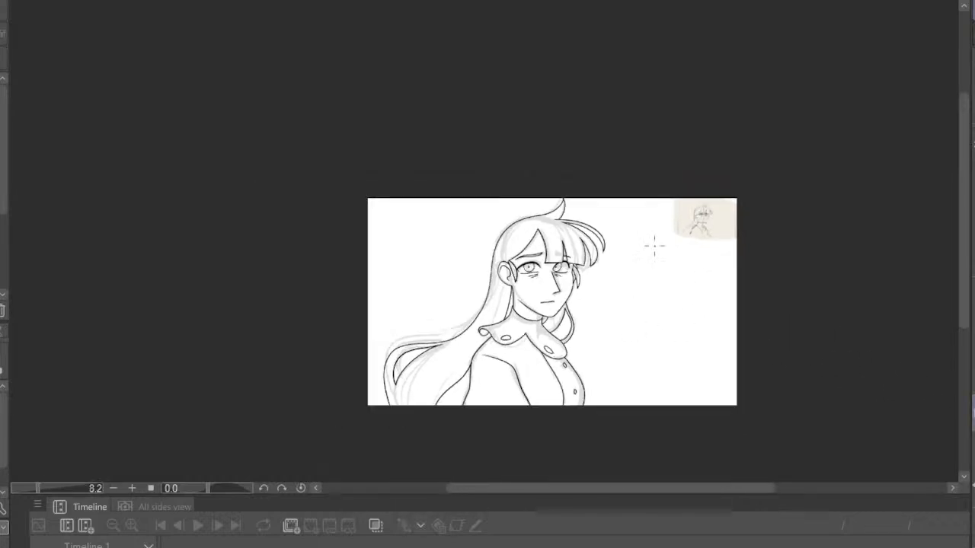
pyautogui.scroll(10, 557, 243)
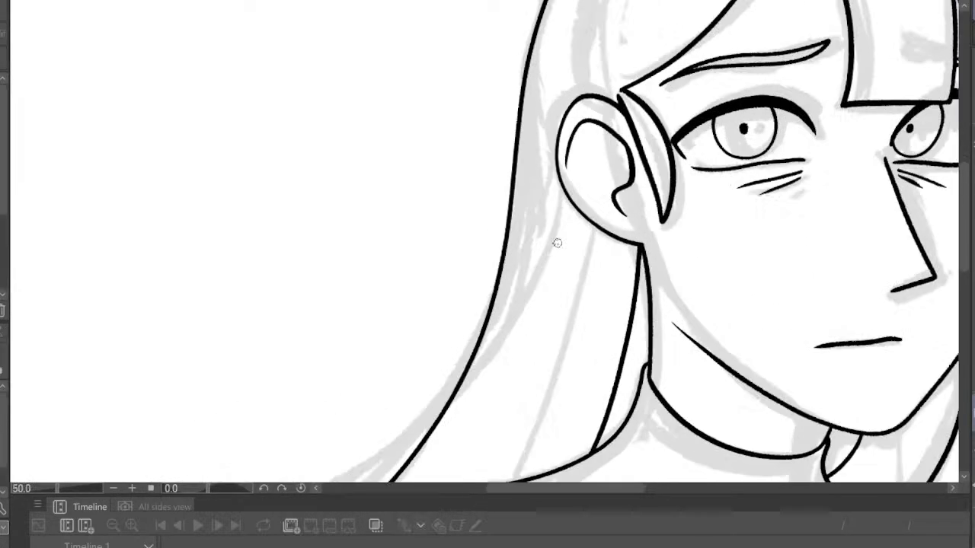
pyautogui.moveTo(593, 247)
pyautogui.mouseDown()
pyautogui.moveTo(570, 326)
pyautogui.moveTo(607, 238)
pyautogui.moveTo(574, 396)
pyautogui.mouseUp()
pyautogui.hotkey('ctrl', 'z')
pyautogui.hotkey('ctrl', 'z')
pyautogui.moveTo(609, 230); pyautogui.dragTo(565, 420)
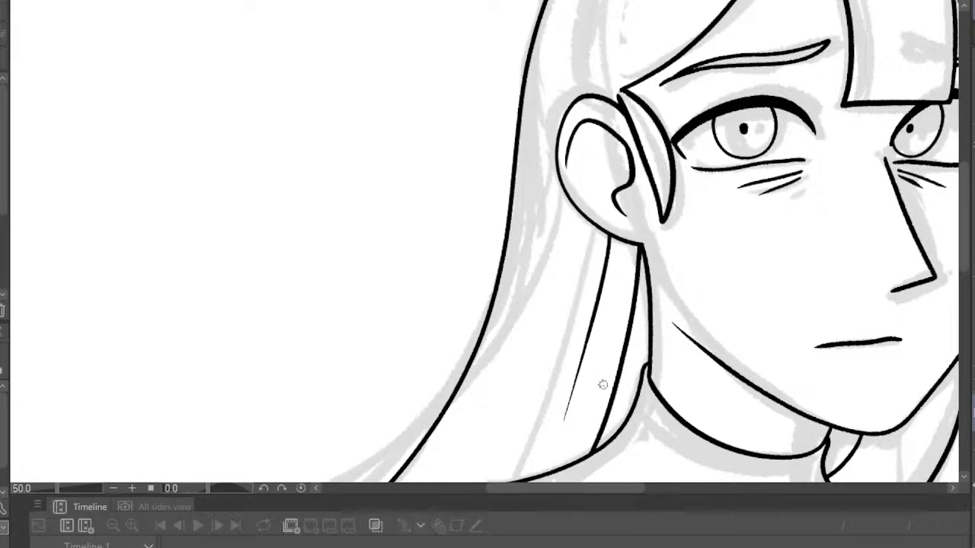
pyautogui.scroll(-8, 453, 332)
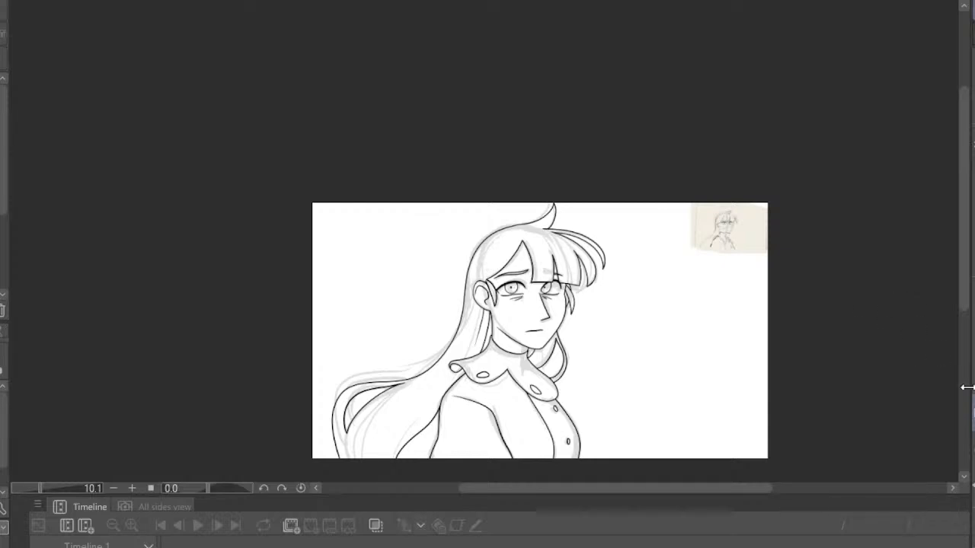
# Check the inked eyes up close, and hide the grey rough sketch and the small reference drawing
pyautogui.press('h')
pyautogui.scroll(-1, 493, 322)
pyautogui.scroll(6, 494, 322)
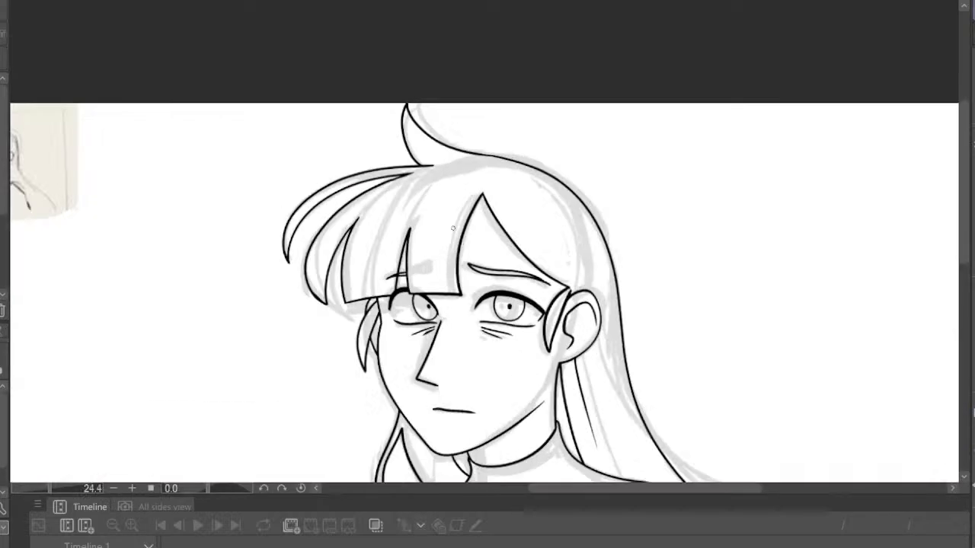
pyautogui.scroll(5, 493, 321)
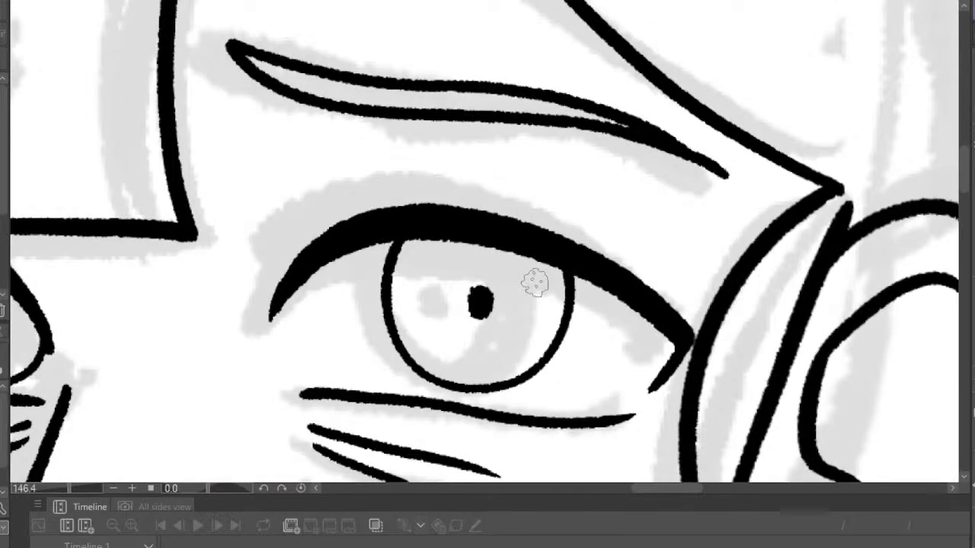
pyautogui.scroll(-2, 553, 189)
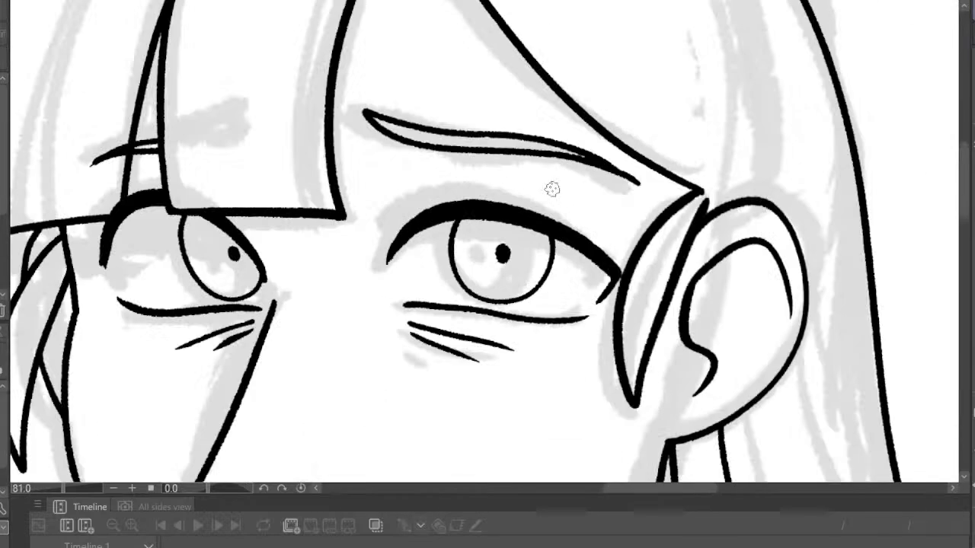
pyautogui.scroll(-2, 552, 189)
pyautogui.scroll(3, 422, 266)
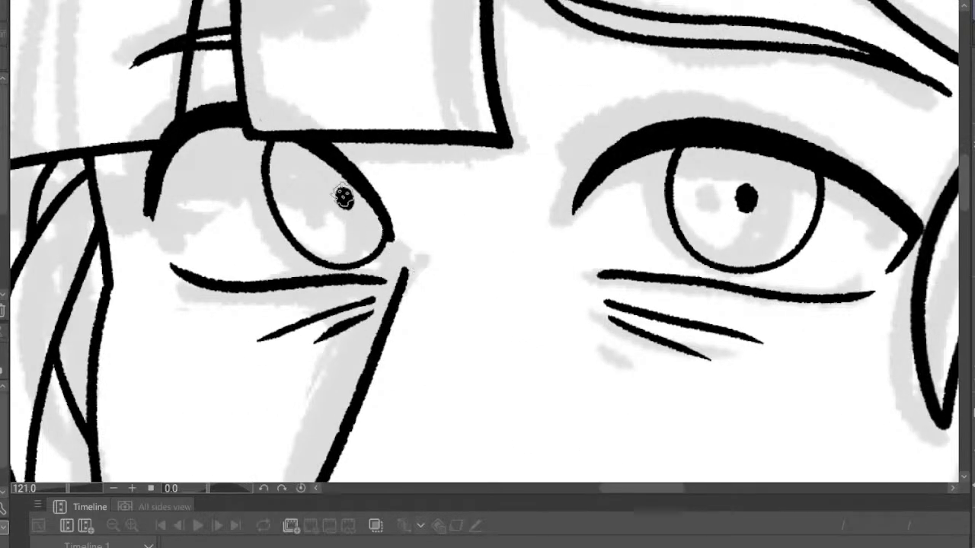
pyautogui.scroll(-3, 492, 268)
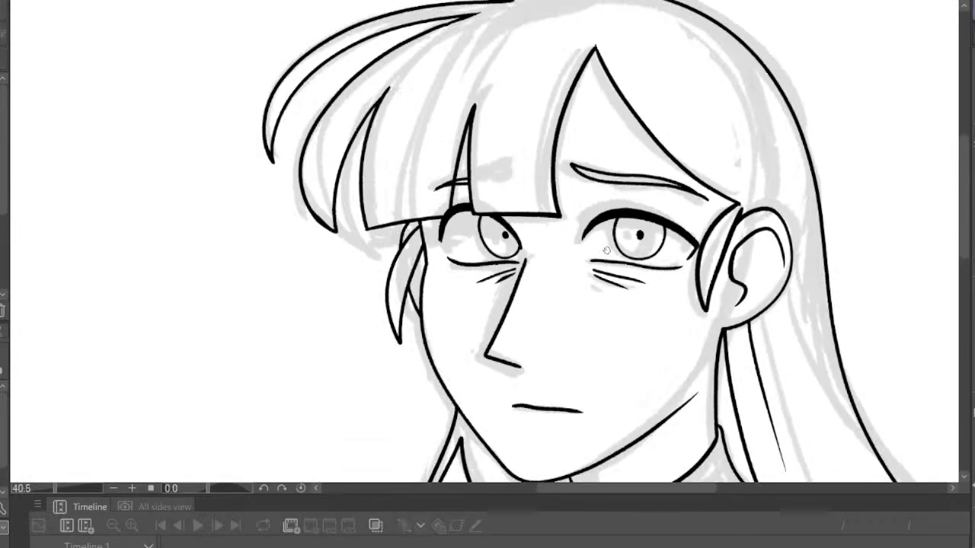
pyautogui.scroll(-4, 607, 251)
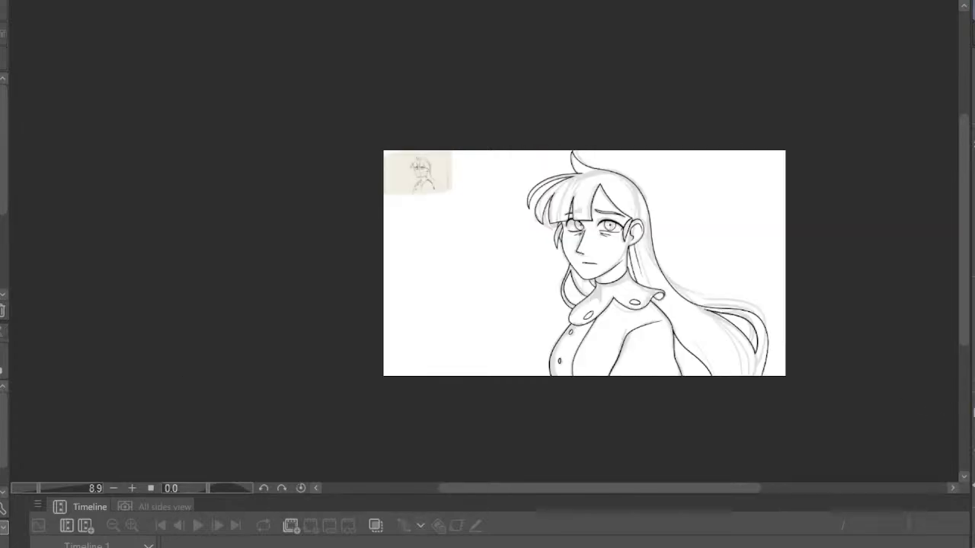
pyautogui.press('h')
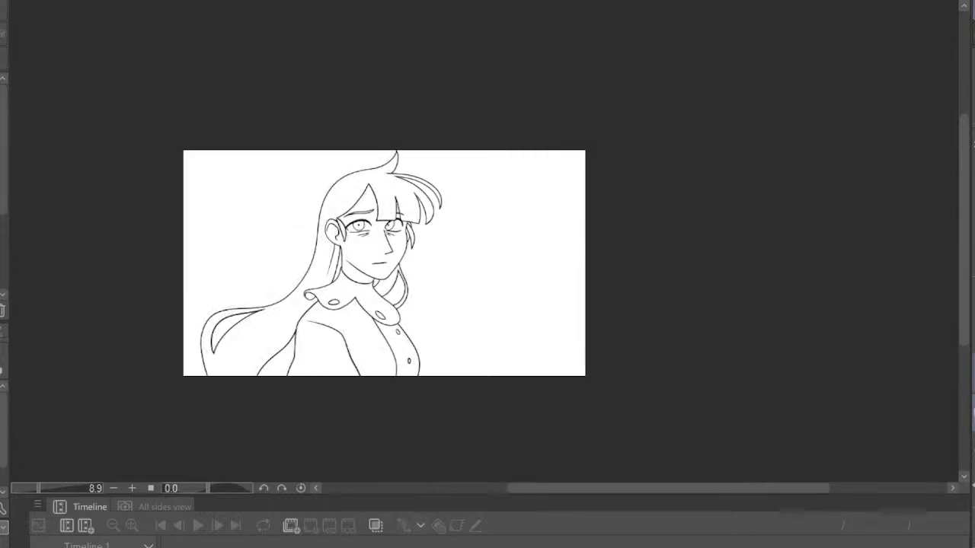
pyautogui.hotkey('ctrl', 't')
pyautogui.press('h')
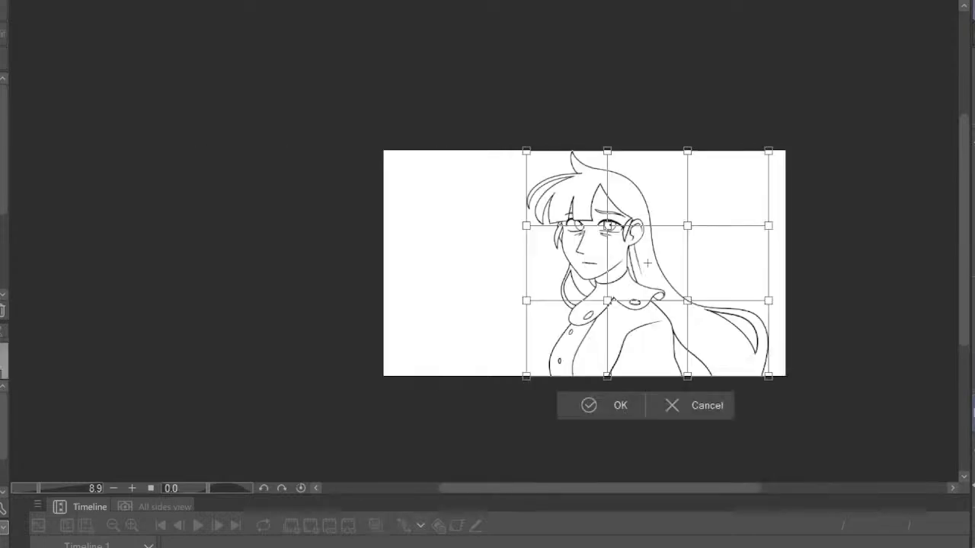
pyautogui.click(708, 408)
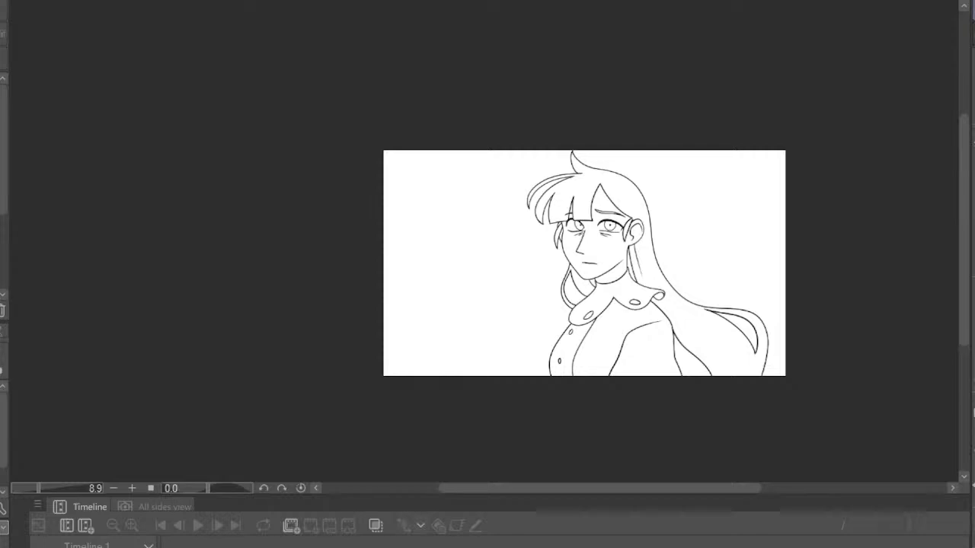
# Close the open gaps at the corners of both eyes with pale lavender strokes
pyautogui.scroll(3, 705, 251)
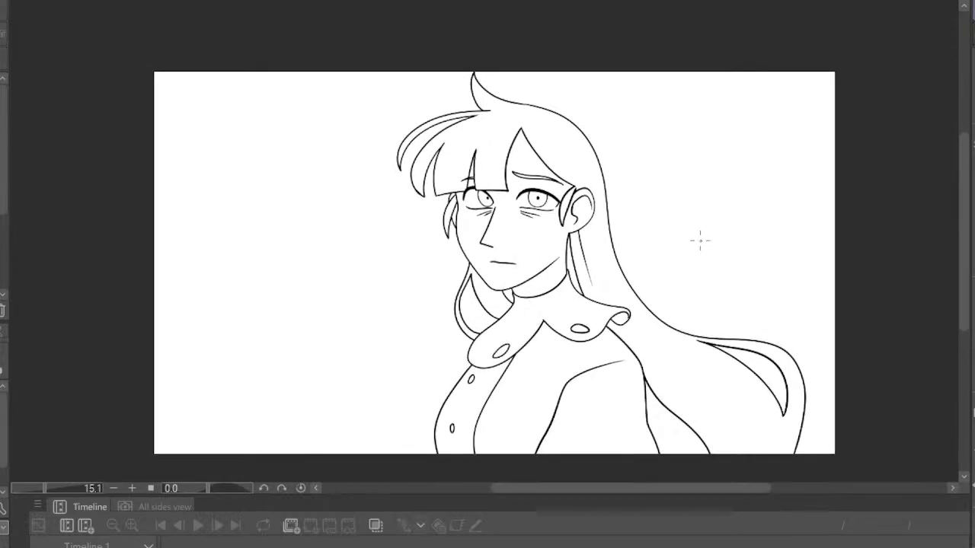
pyautogui.scroll(1, 699, 240)
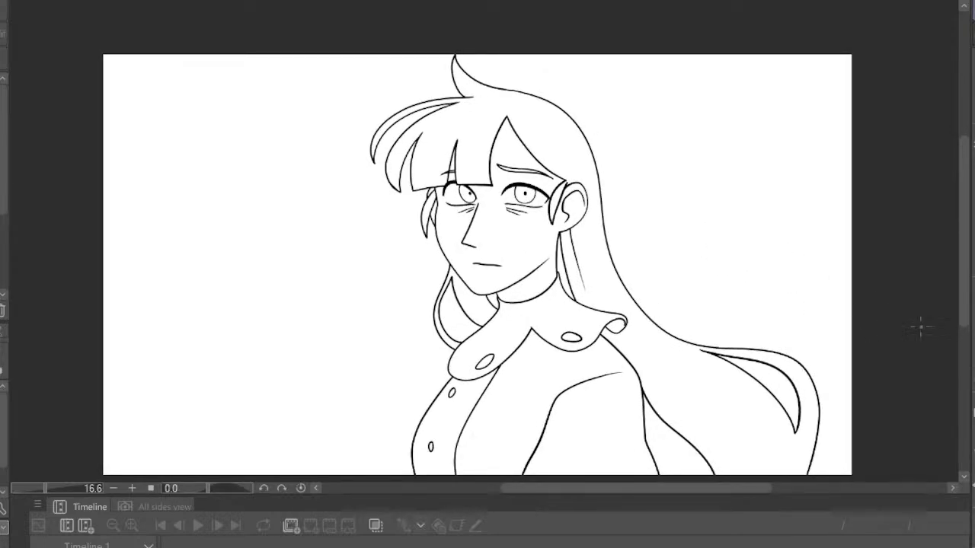
pyautogui.press('h')
pyautogui.press('h')
pyautogui.scroll(-3, 561, 404)
pyautogui.scroll(1, 562, 405)
pyautogui.scroll(3, 492, 222)
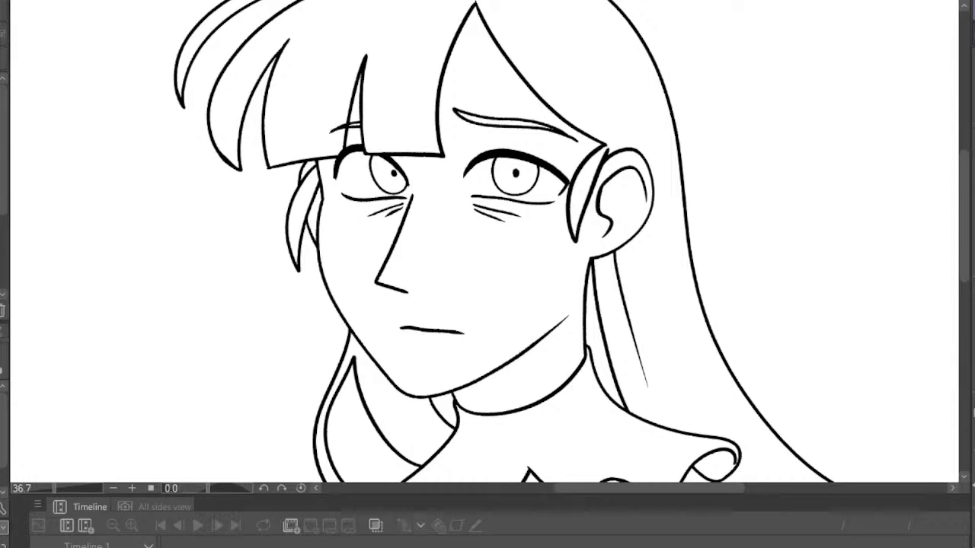
pyautogui.scroll(6, 362, 141)
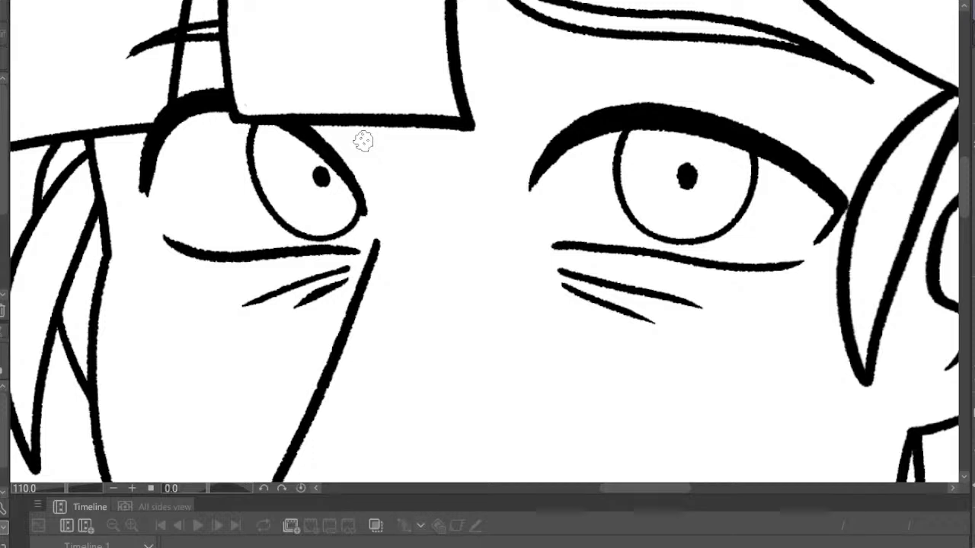
pyautogui.moveTo(533, 189)
pyautogui.mouseDown()
pyautogui.moveTo(533, 229)
pyautogui.moveTo(577, 241)
pyautogui.moveTo(760, 238)
pyautogui.moveTo(791, 276)
pyautogui.moveTo(789, 266)
pyautogui.moveTo(815, 244)
pyautogui.mouseUp()
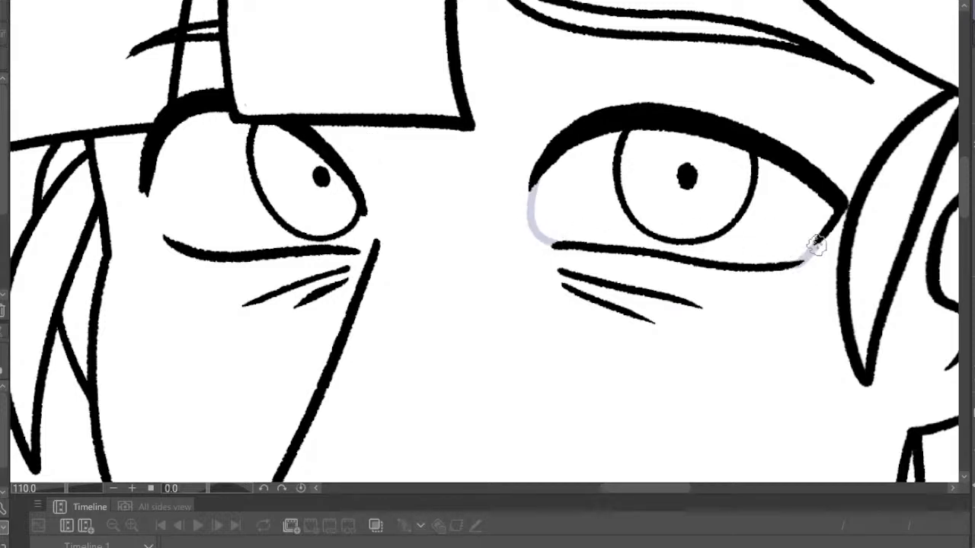
pyautogui.moveTo(144, 191); pyautogui.dragTo(178, 242)
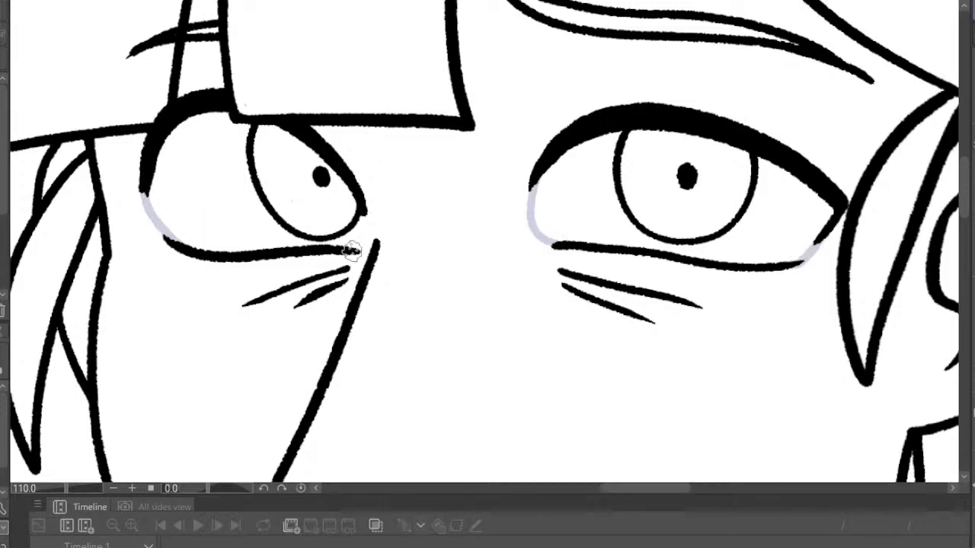
pyautogui.moveTo(354, 250); pyautogui.dragTo(363, 211)
# Fill the character's face, ear, neck and the skin showing between the hair locks with pale lavender
pyautogui.press('g')
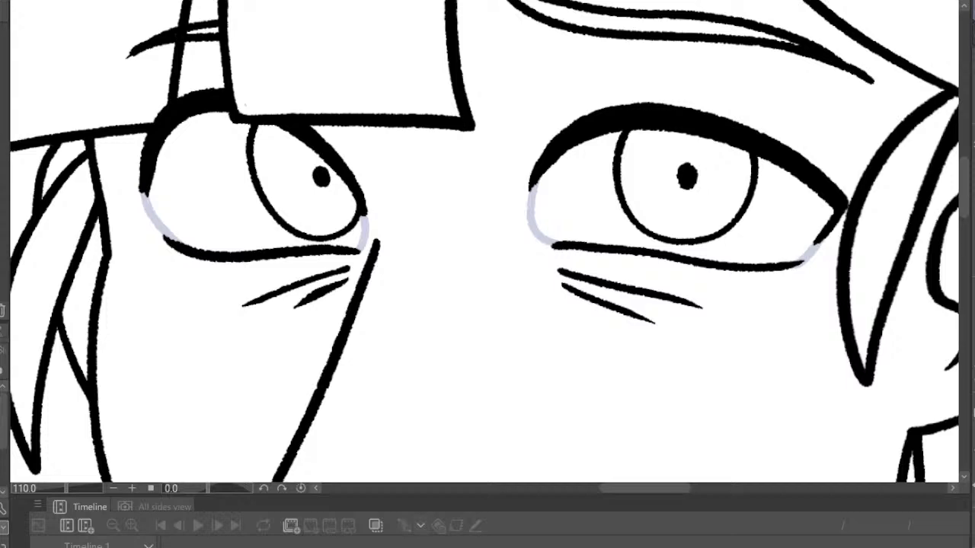
pyautogui.click(447, 208)
pyautogui.scroll(-5, 447, 209)
pyautogui.scroll(3, 380, 159)
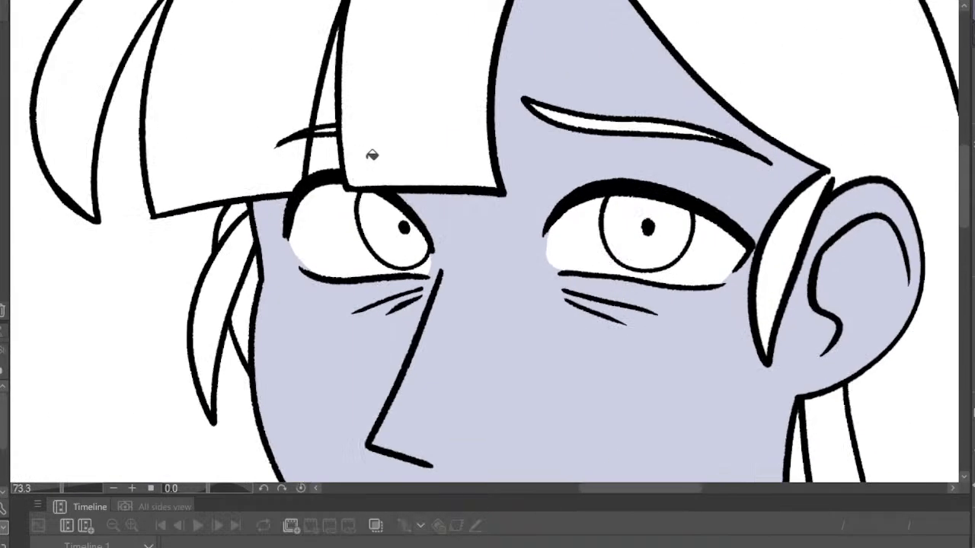
pyautogui.scroll(-3, 340, 91)
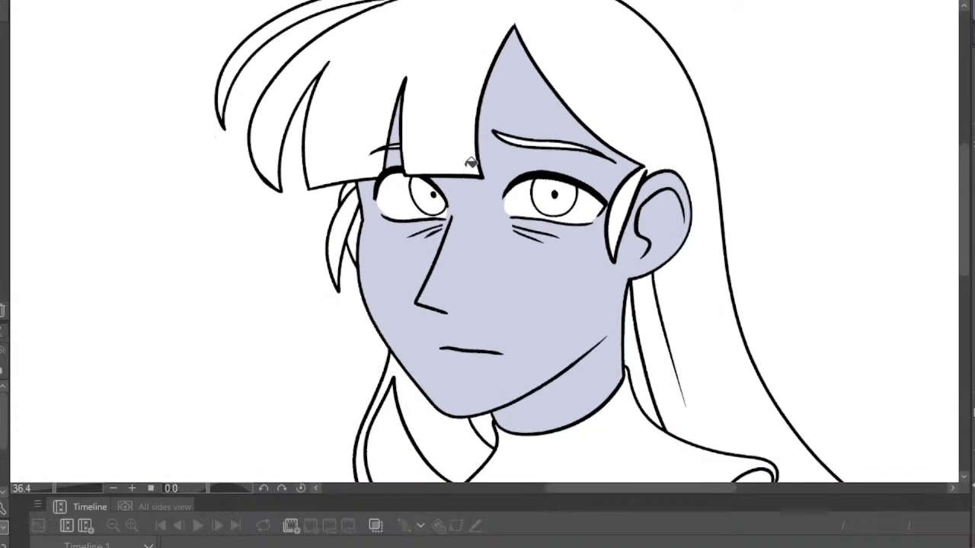
pyautogui.scroll(1, 411, 185)
pyautogui.scroll(1, 411, 185)
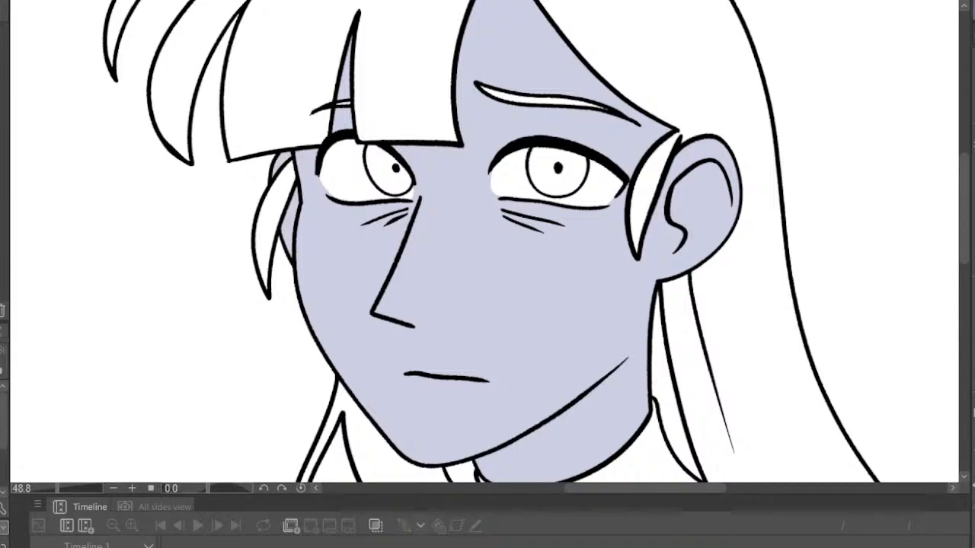
# Fill the irises of both eyes with bright red
pyautogui.scroll(-6, 315, 332)
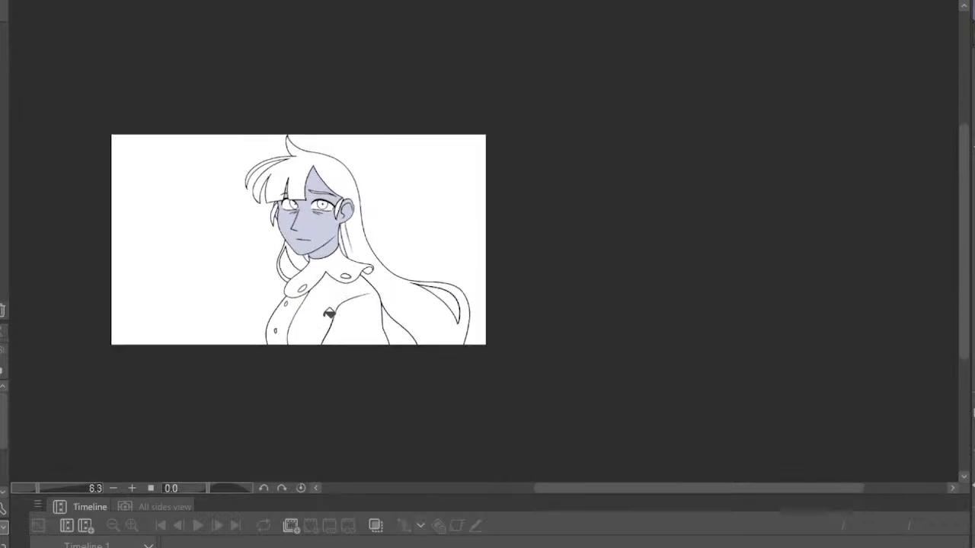
pyautogui.scroll(1, 307, 283)
pyautogui.press('h')
pyautogui.scroll(4, 641, 166)
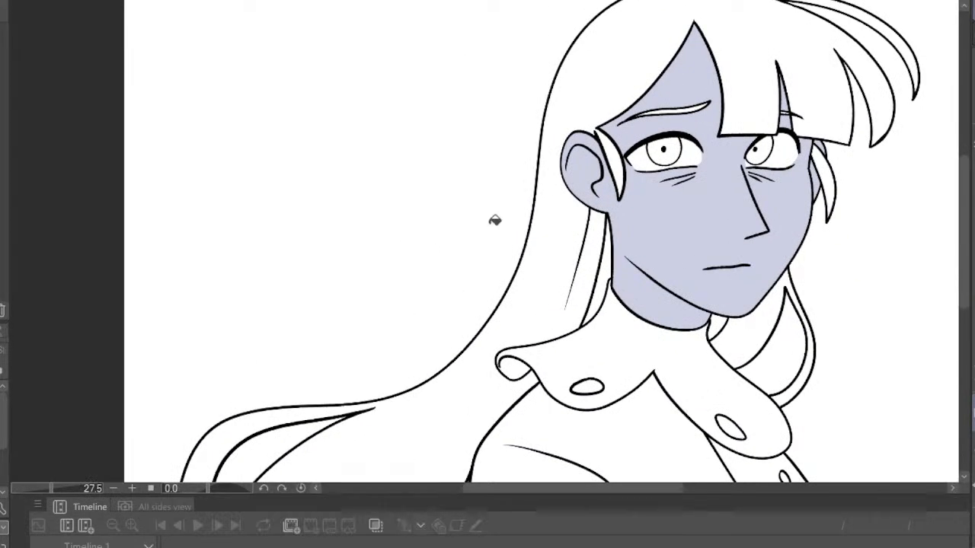
pyautogui.click(682, 152)
pyautogui.click(772, 148)
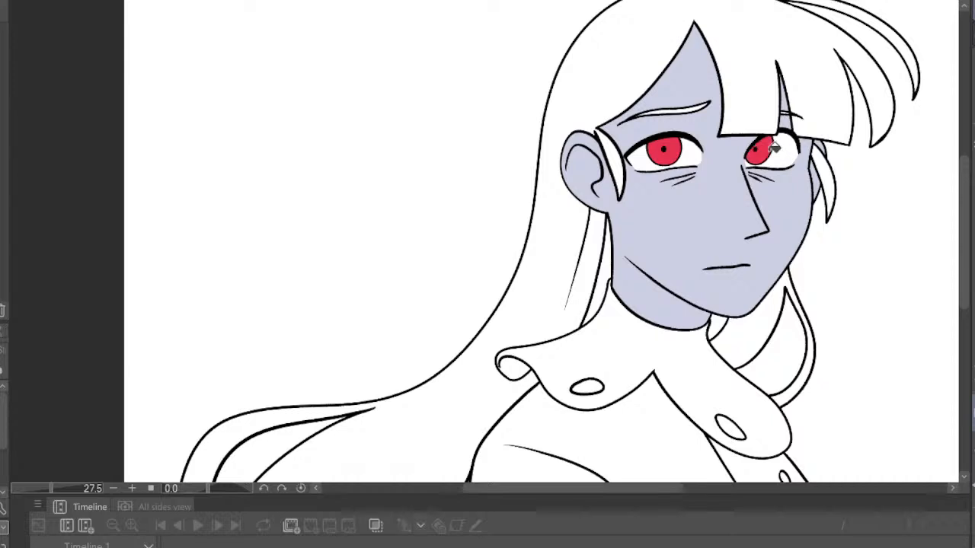
# Examine the fringe, eyebrows, collar and hair line art up close and from afar, in both mirrored and normal view
pyautogui.press('h')
pyautogui.scroll(-3, 316, 224)
pyautogui.scroll(1, 281, 156)
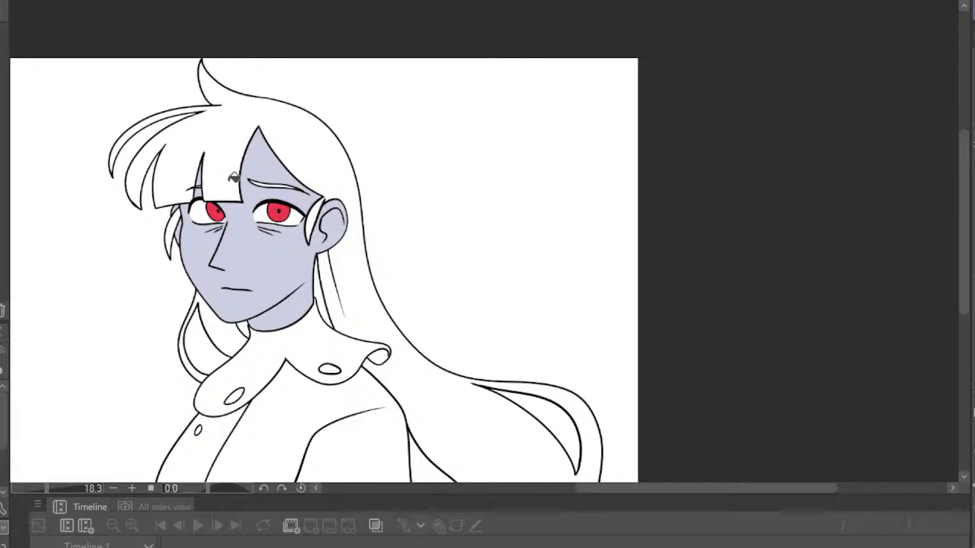
pyautogui.scroll(5, 266, 159)
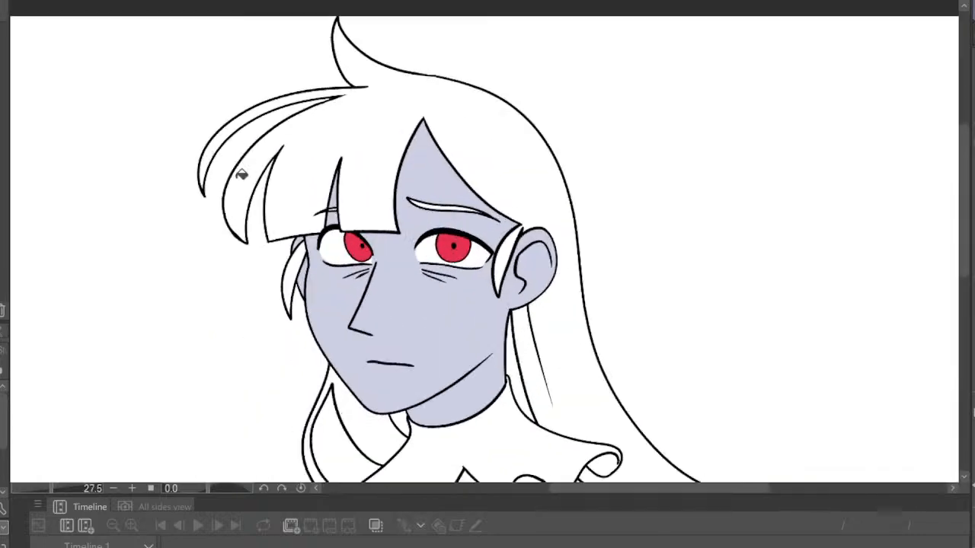
pyautogui.scroll(12, 281, 187)
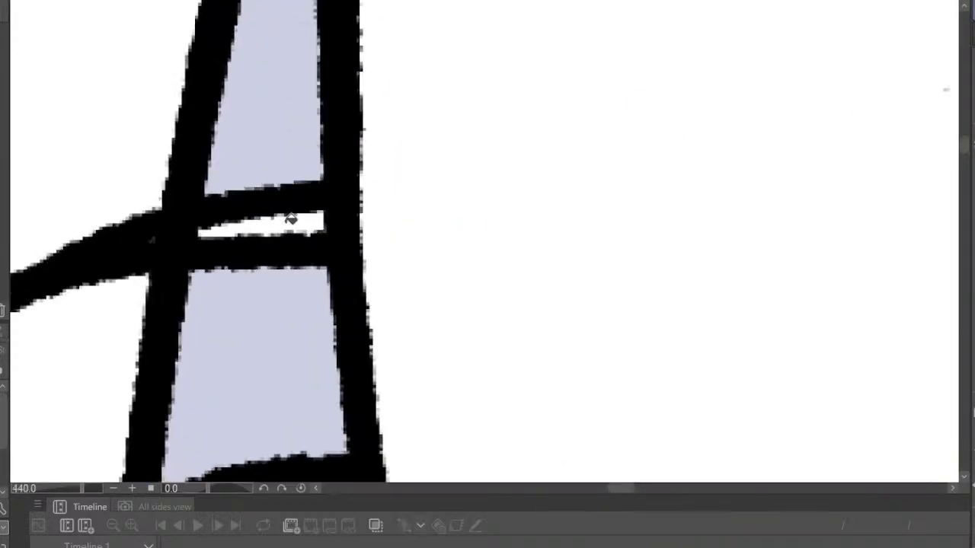
pyautogui.scroll(-10, 290, 219)
pyautogui.scroll(2, 583, 191)
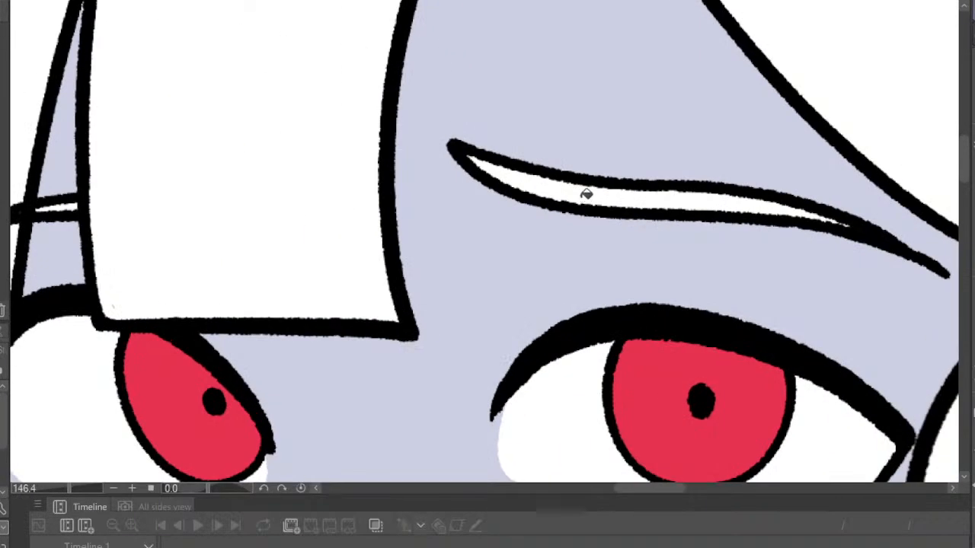
pyautogui.scroll(-10, 355, 198)
pyautogui.scroll(3, 378, 306)
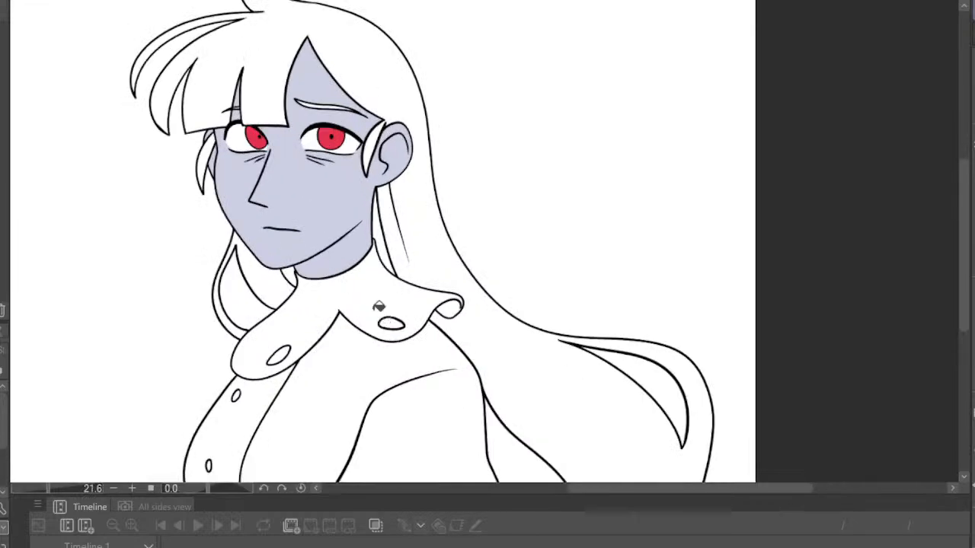
pyautogui.scroll(12, 436, 294)
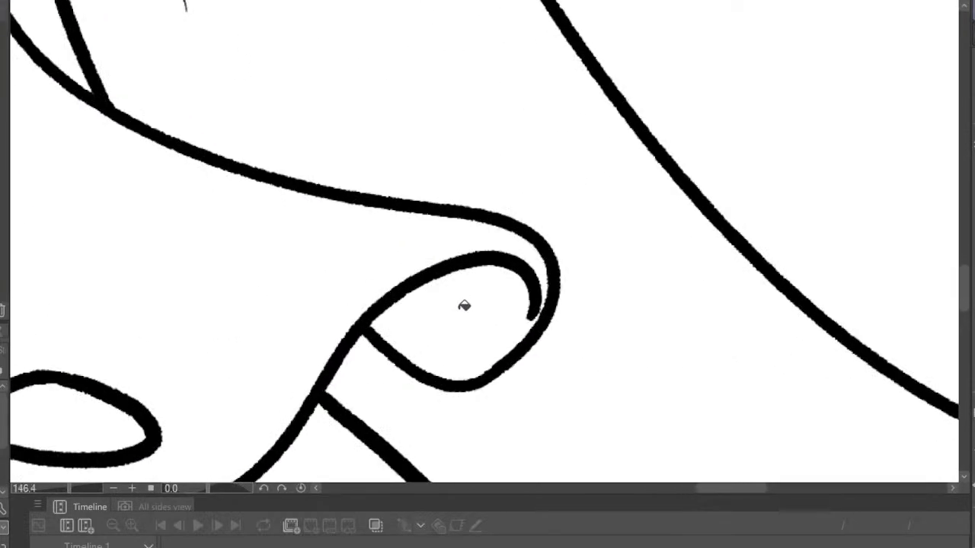
pyautogui.scroll(-8, 465, 305)
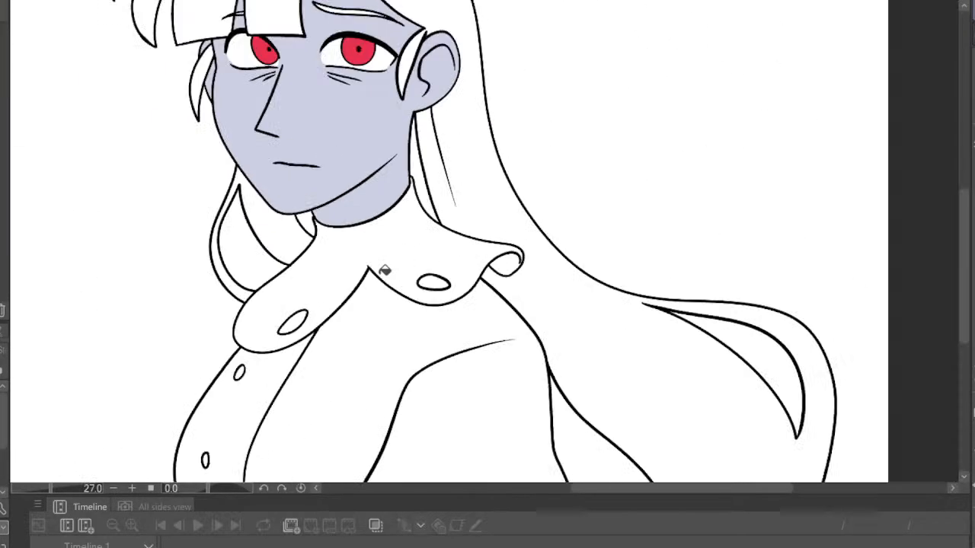
pyautogui.scroll(4, 282, 319)
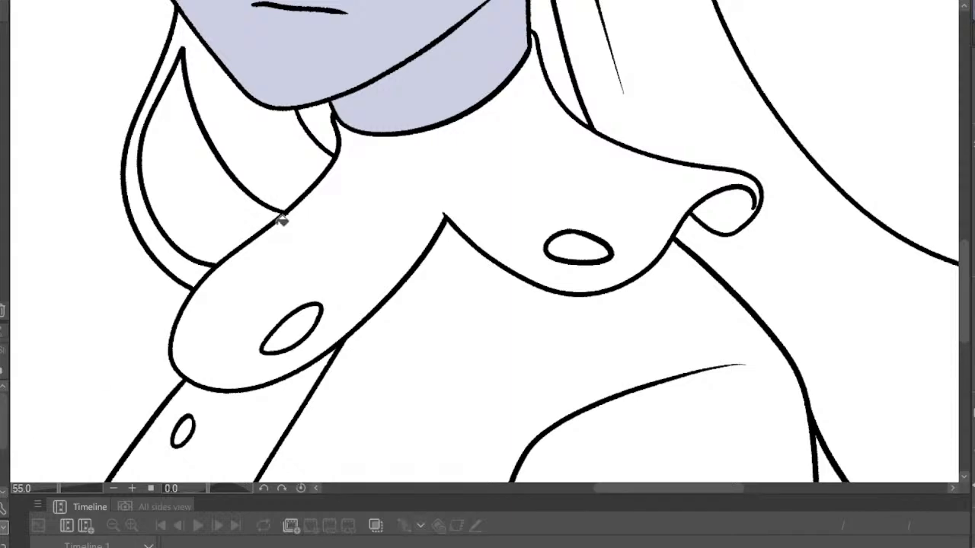
pyautogui.scroll(-4, 281, 219)
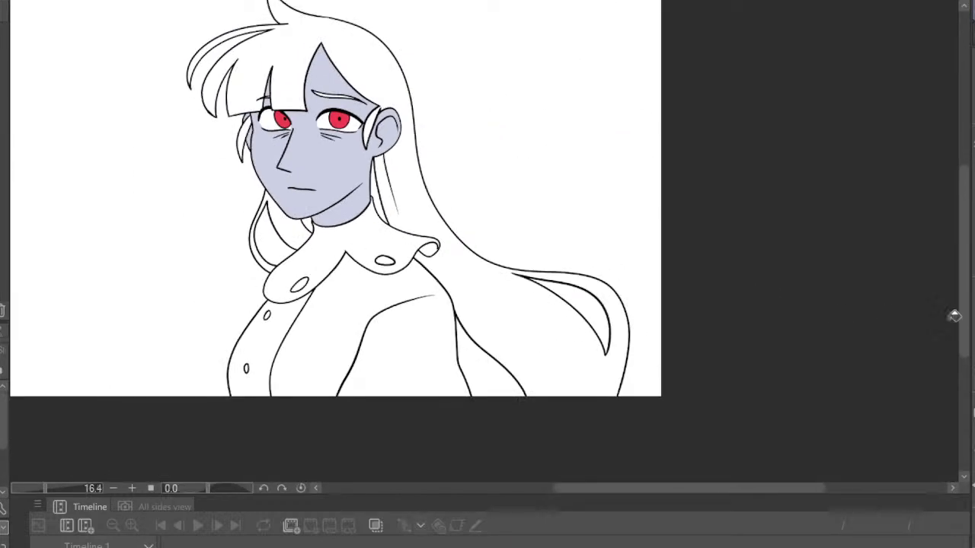
pyautogui.press('h')
pyautogui.scroll(-4, 449, 151)
pyautogui.scroll(4, 770, 99)
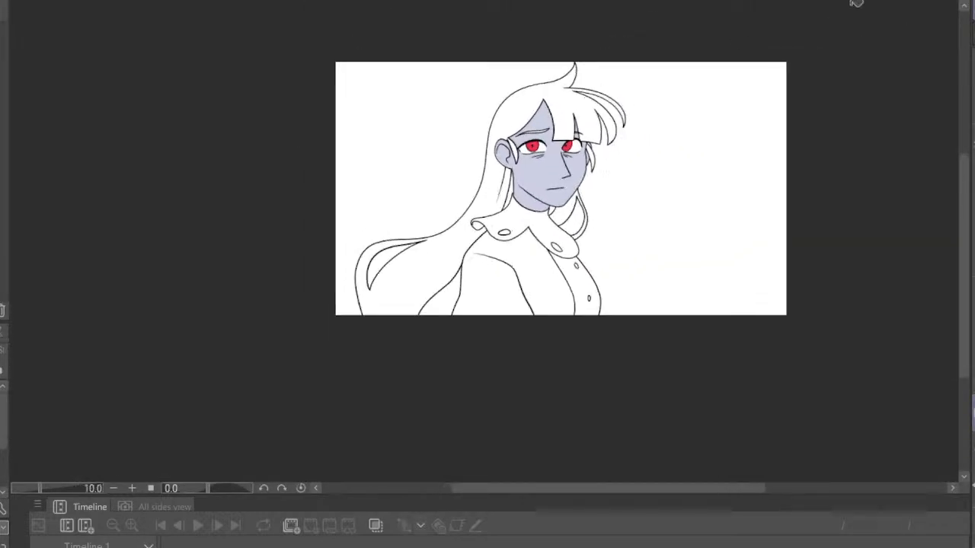
# Try a dark red fill on the coat and one oval collar opening, and undo it
pyautogui.scroll(1, 771, 111)
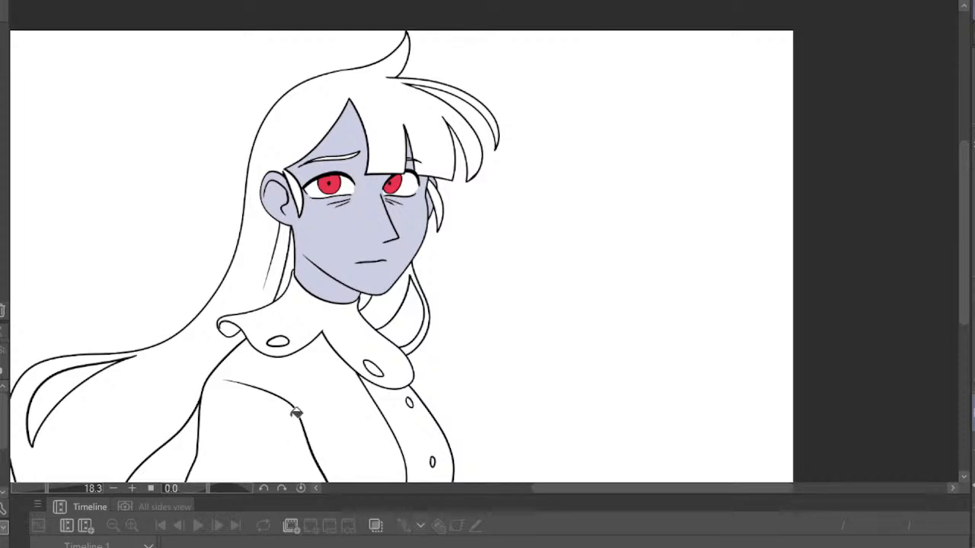
pyautogui.click(337, 407)
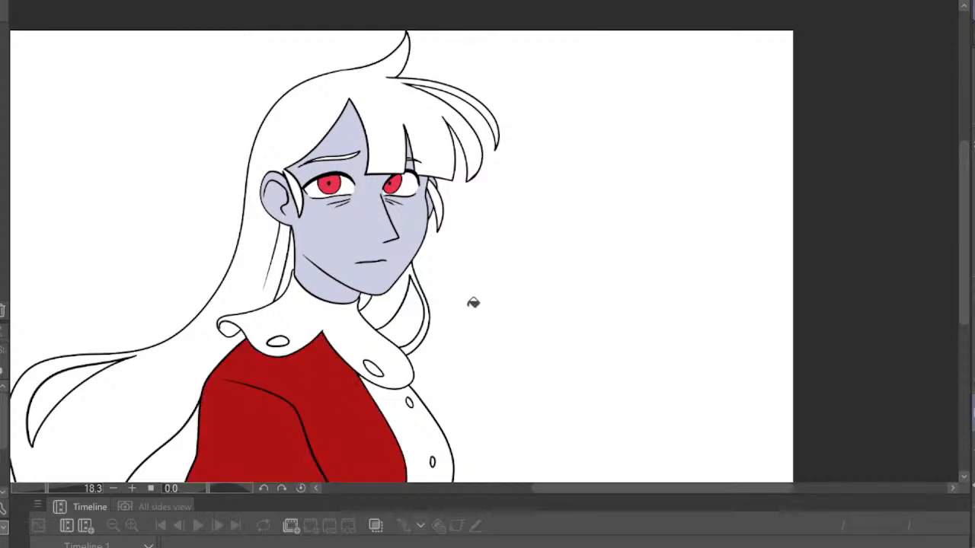
pyautogui.press('h')
pyautogui.scroll(-5, 539, 342)
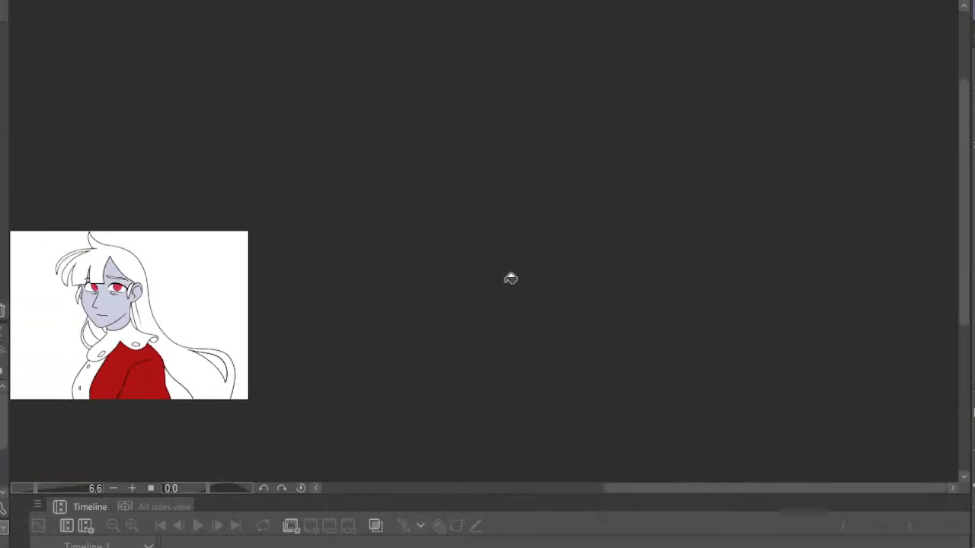
pyautogui.scroll(1, 214, 326)
pyautogui.scroll(7, 214, 325)
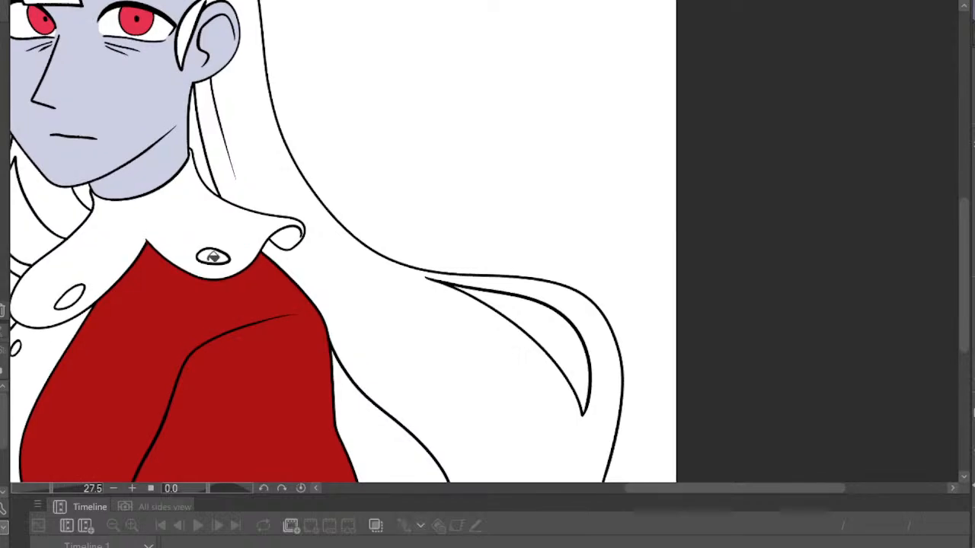
pyautogui.scroll(-5, 256, 265)
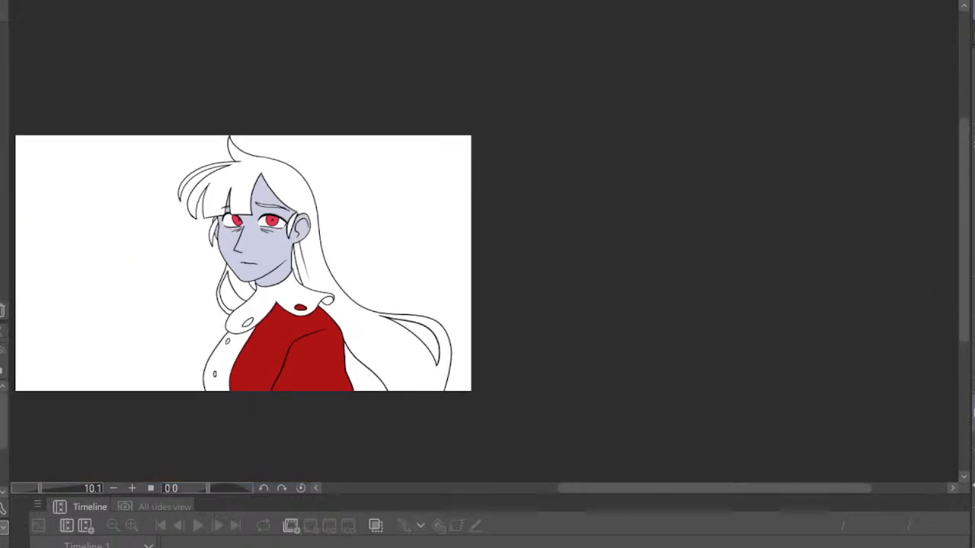
pyautogui.press('h')
pyautogui.hotkey('ctrl', 'z')
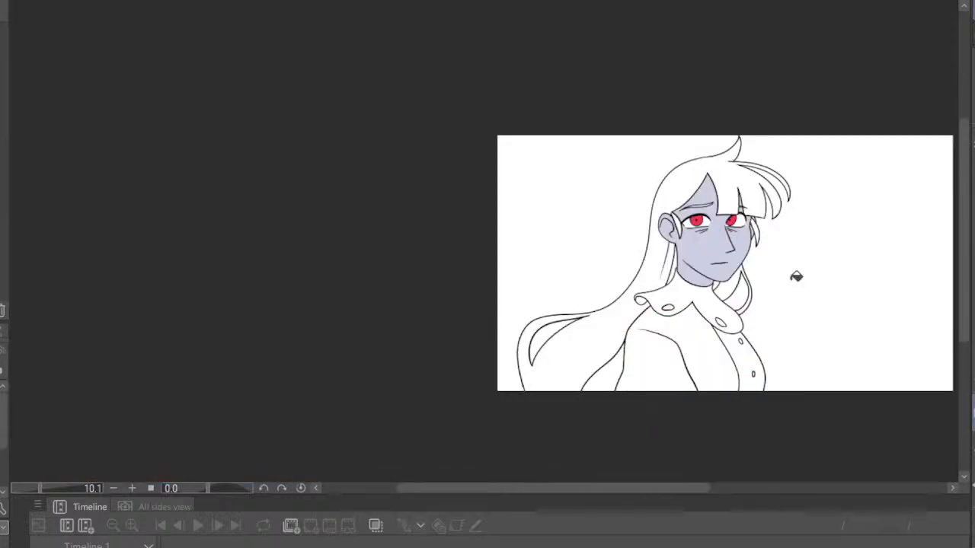
# Fill the coat's body and sleeve and the collar's oval opening on the ear side with a lighter coral red
pyautogui.scroll(2, 796, 276)
pyautogui.scroll(1, 796, 276)
pyautogui.scroll(-2, 550, 208)
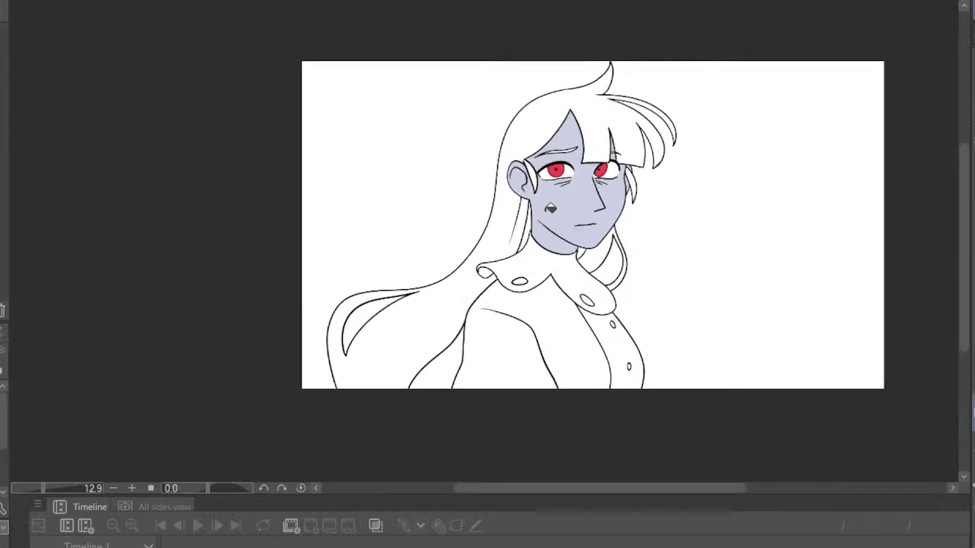
pyautogui.press('h')
pyautogui.scroll(4, 411, 350)
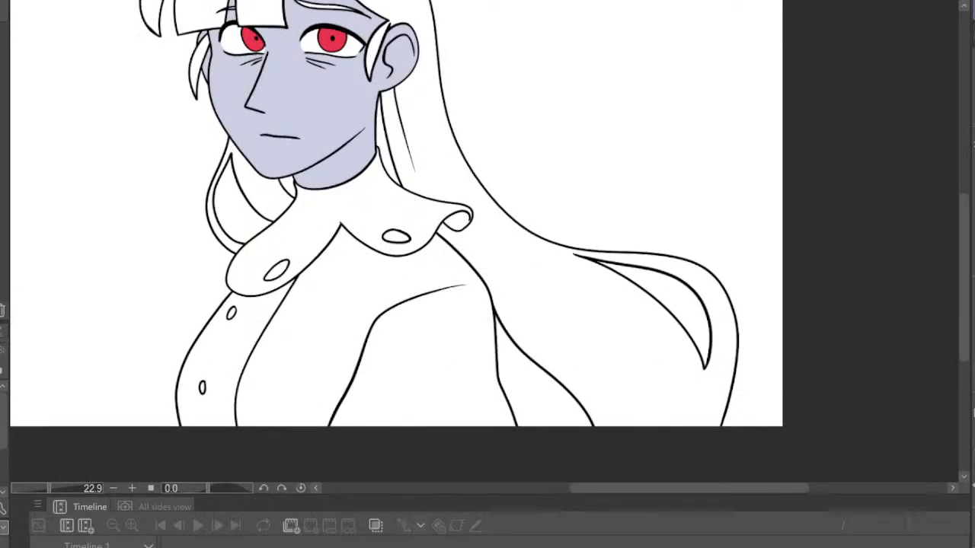
pyautogui.click(340, 281)
pyautogui.click(396, 236)
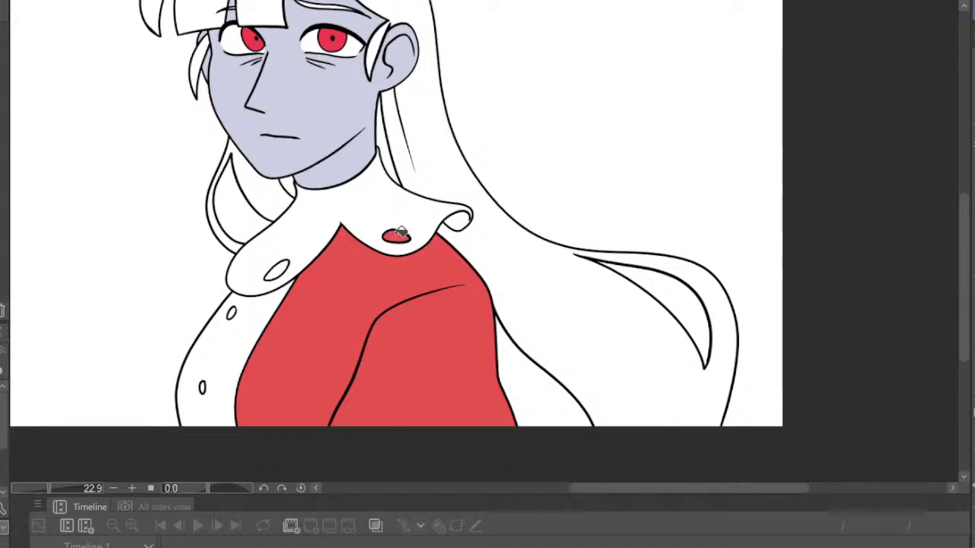
pyautogui.scroll(-4, 549, 297)
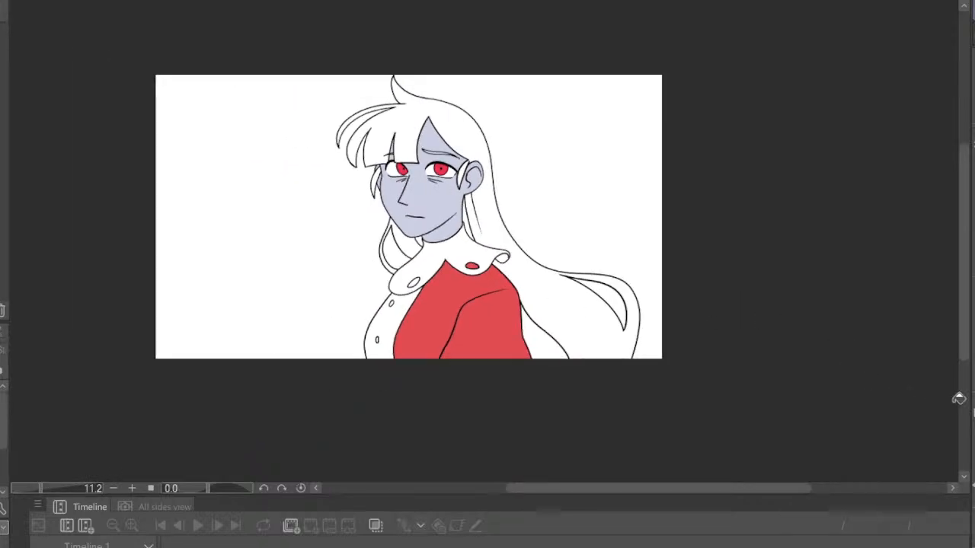
# Try filling the loop of hair beside the neck with coral red, and undo that fill
pyautogui.press('h')
pyautogui.scroll(-4, 593, 249)
pyautogui.scroll(9, 594, 248)
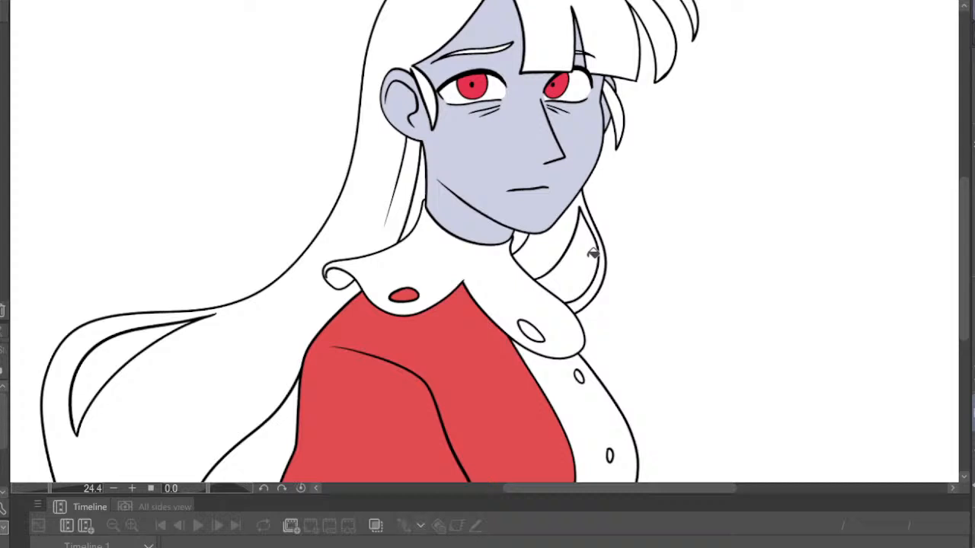
pyautogui.click(593, 254)
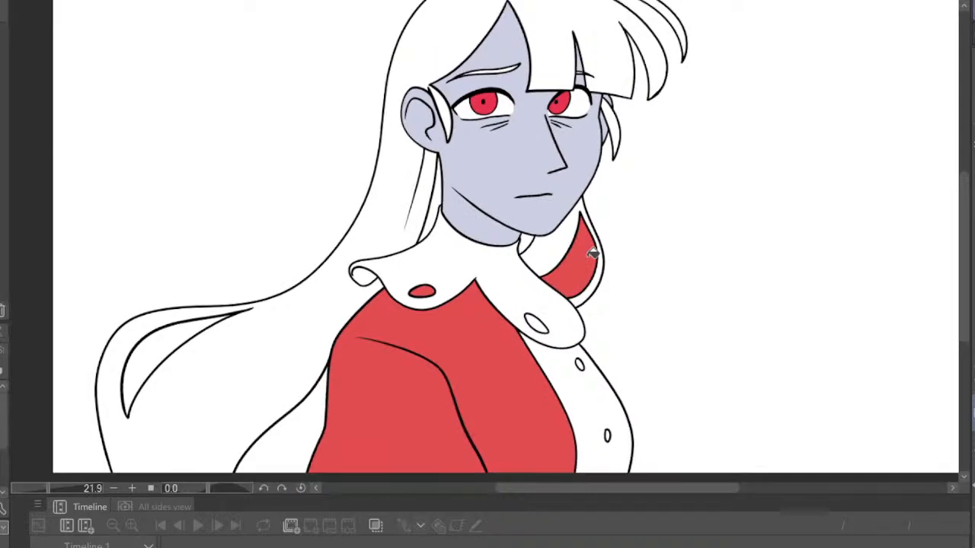
pyautogui.hotkey('ctrl', 'z')
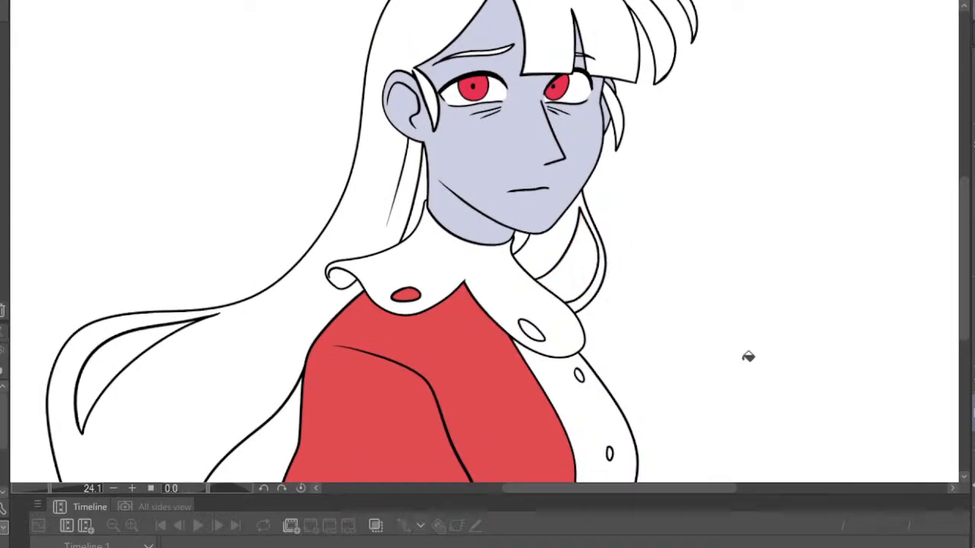
# Fill the buttoned front panel of the coat and the collar's other oval opening with light salmon pink
pyautogui.scroll(-5, 754, 396)
pyautogui.scroll(3, 753, 396)
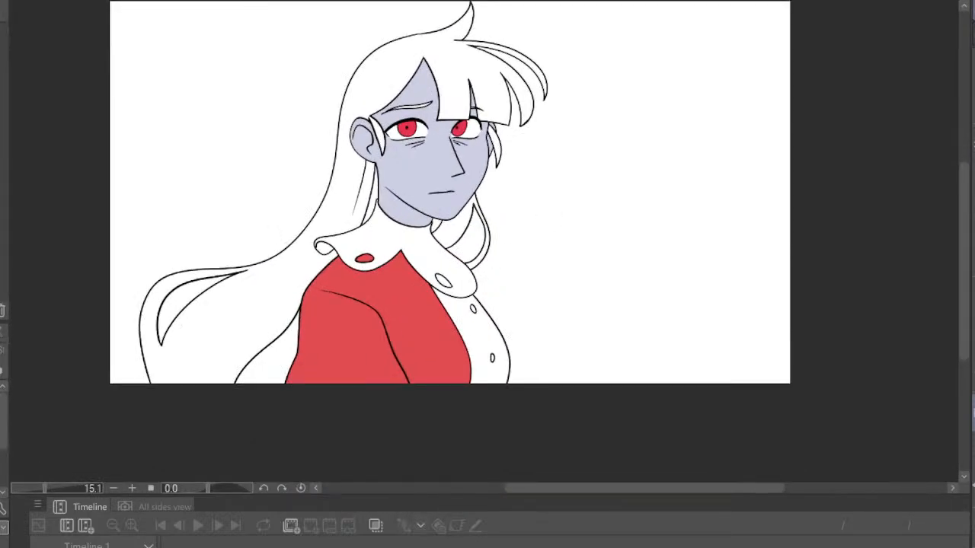
pyautogui.click(475, 304)
pyautogui.click(447, 279)
pyautogui.scroll(-3, 550, 297)
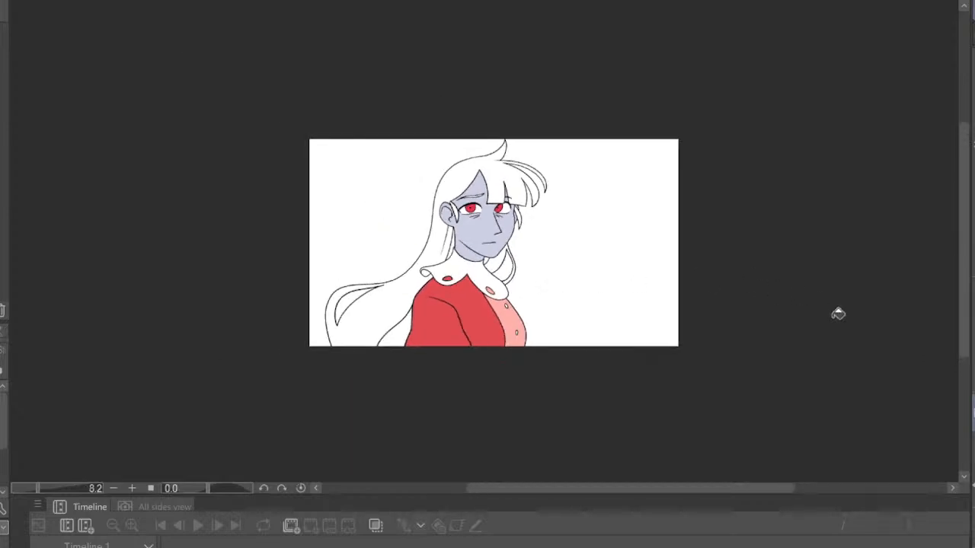
pyautogui.click(972, 412)
pyautogui.scroll(4, 477, 201)
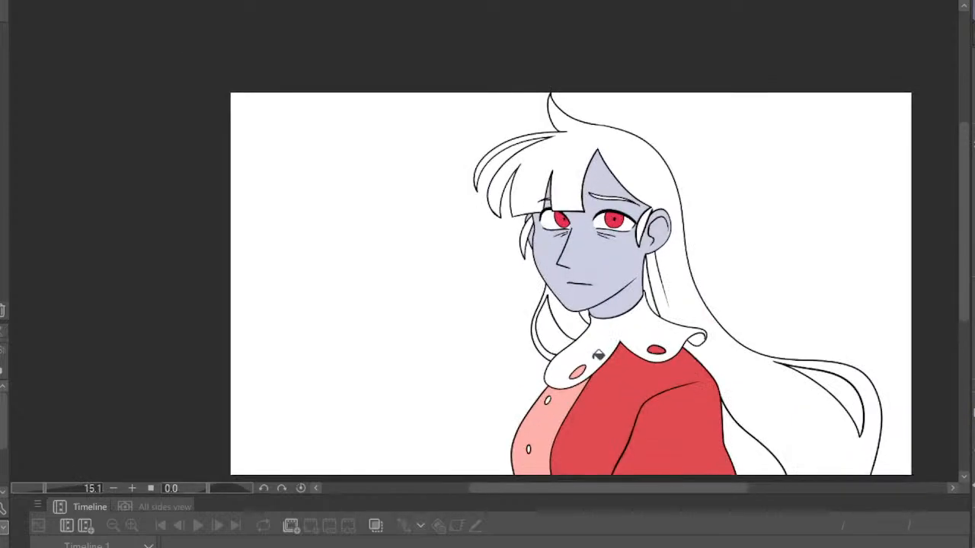
pyautogui.scroll(-3, 472, 203)
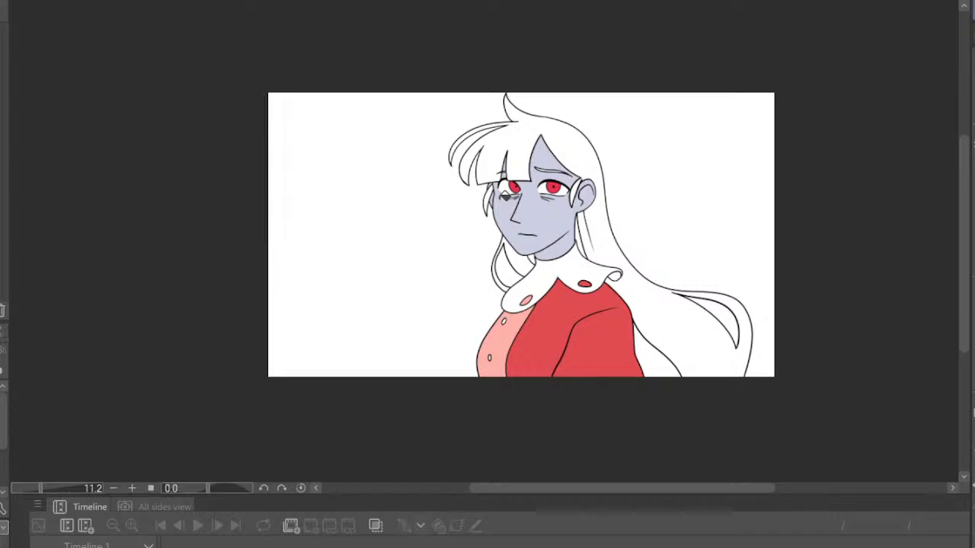
# Fill both small oval buttons on the pink front panel with black
pyautogui.click(972, 412)
pyautogui.click(972, 412)
pyautogui.scroll(-3, 450, 219)
pyautogui.scroll(5, 457, 219)
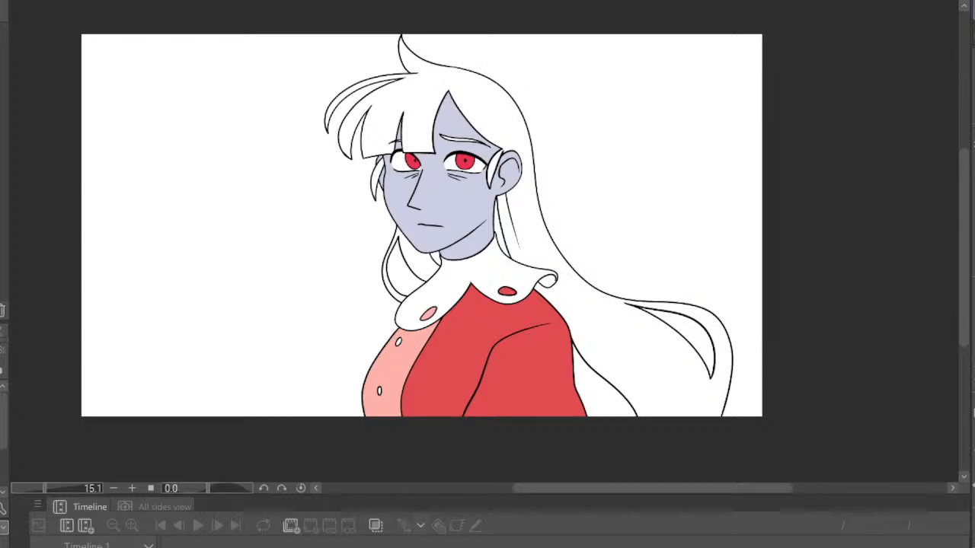
pyautogui.scroll(8, 487, 344)
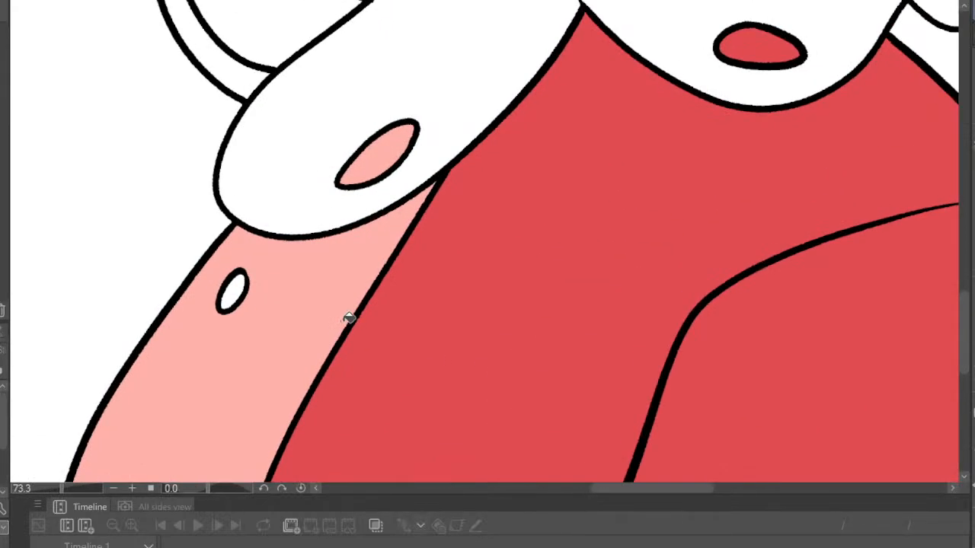
pyautogui.scroll(2, 349, 318)
pyautogui.click(182, 272)
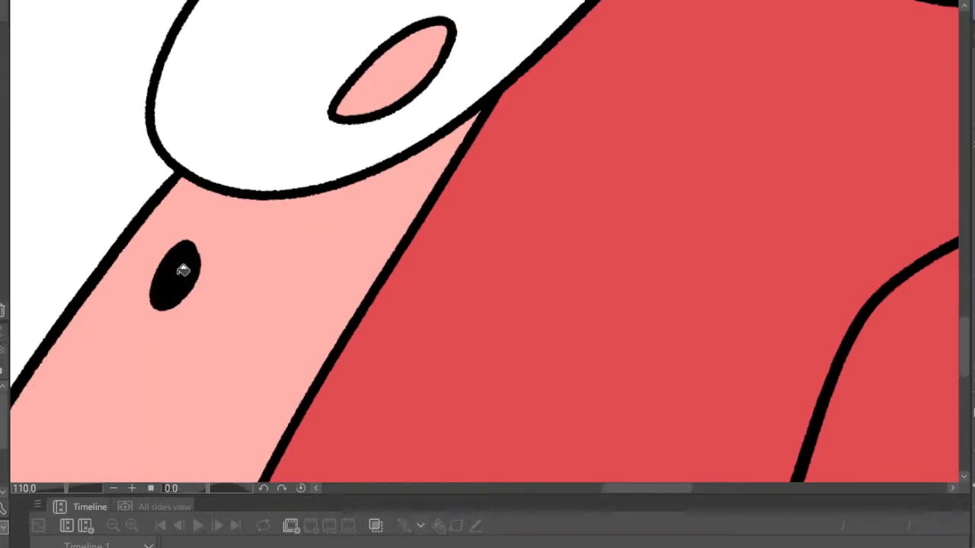
pyautogui.scroll(-5, 270, 248)
pyautogui.scroll(2, 190, 352)
pyautogui.click(207, 373)
pyautogui.scroll(-4, 358, 312)
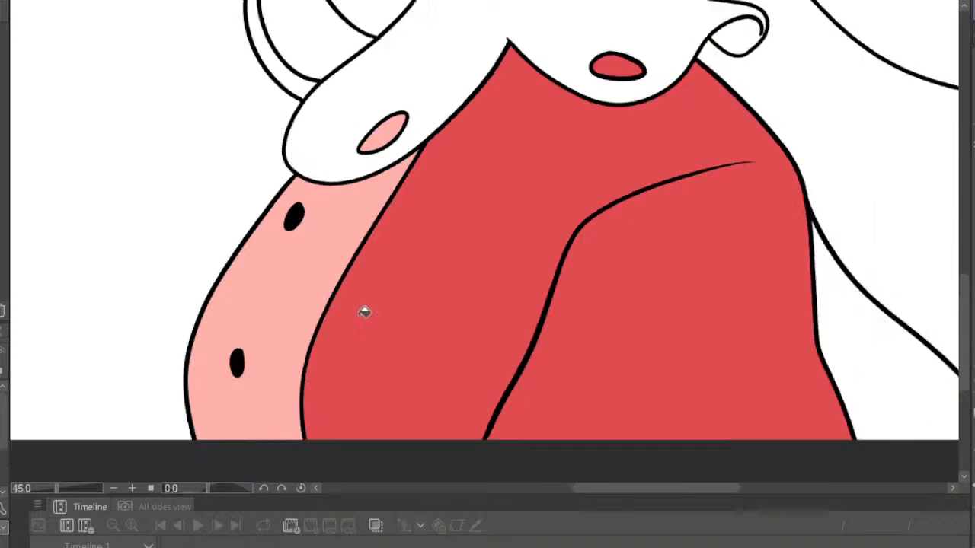
# Check the coloured coat in mirrored and normal view, and look closely at the buttoned front panel
pyautogui.press('h')
pyautogui.scroll(-4, 705, 375)
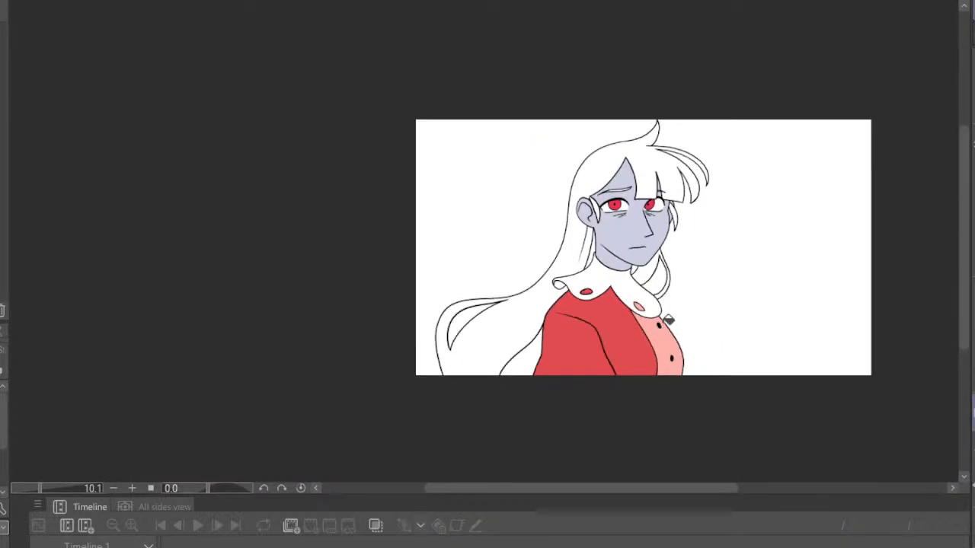
pyautogui.scroll(1, 670, 236)
pyautogui.press('h')
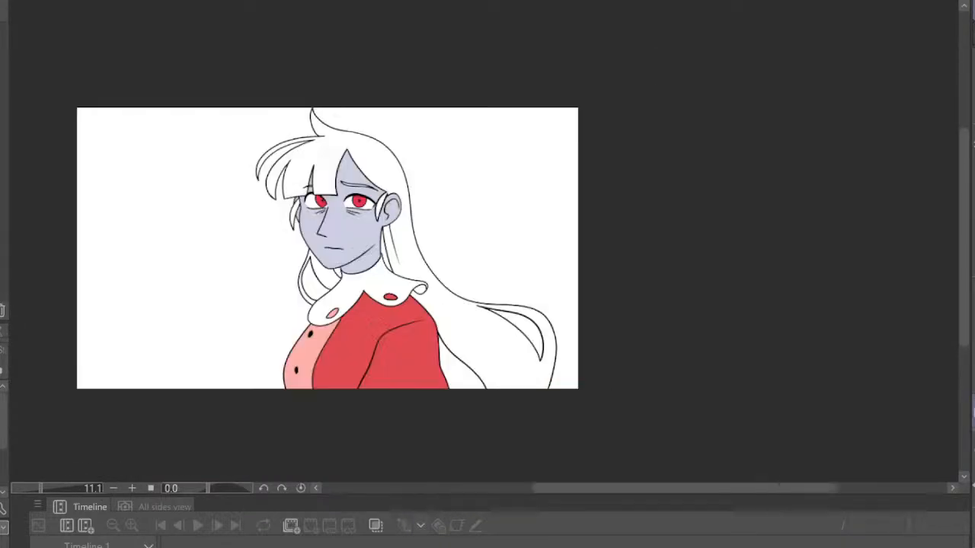
pyautogui.scroll(6, 409, 329)
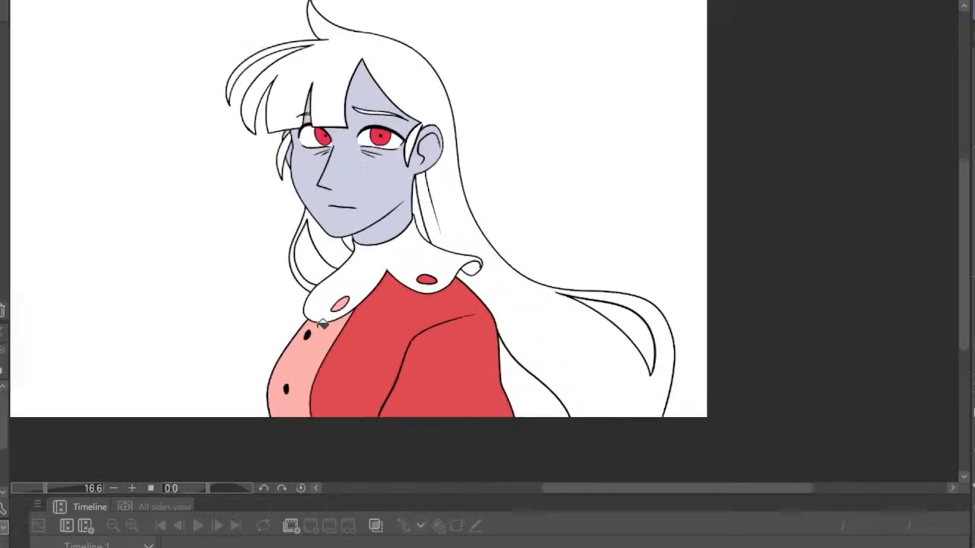
pyautogui.scroll(1, 299, 347)
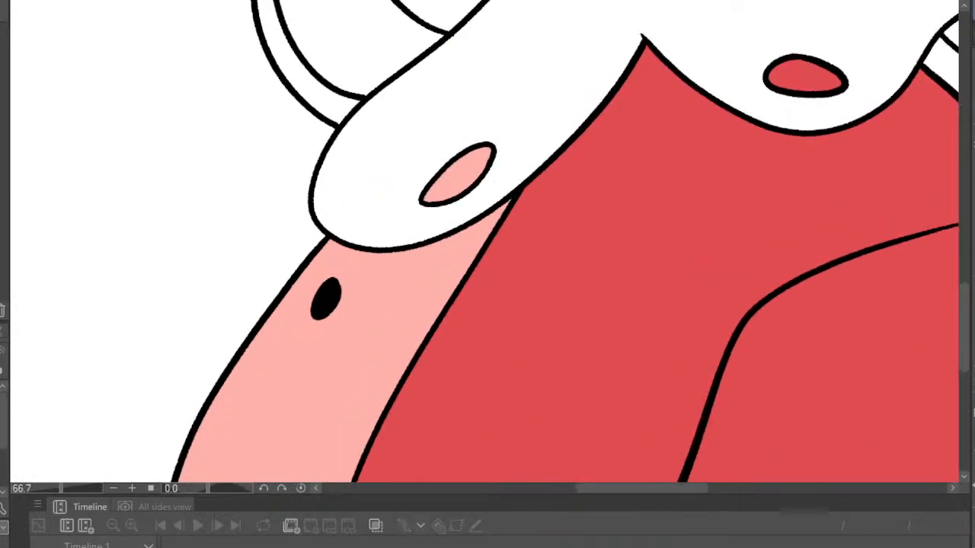
# Fill both small oval buttons on the pink front panel with golden yellow
pyautogui.click(326, 297)
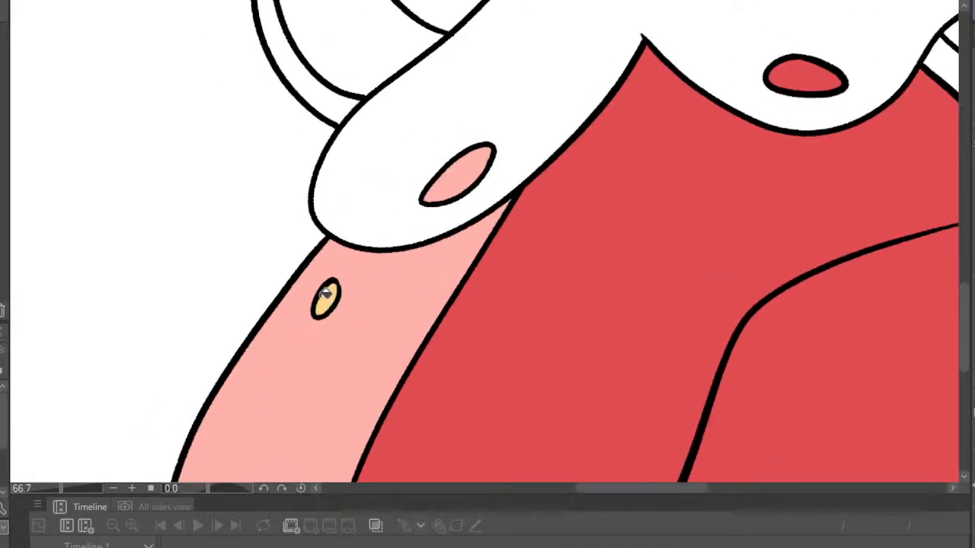
pyautogui.scroll(-2, 467, 272)
pyautogui.click(373, 372)
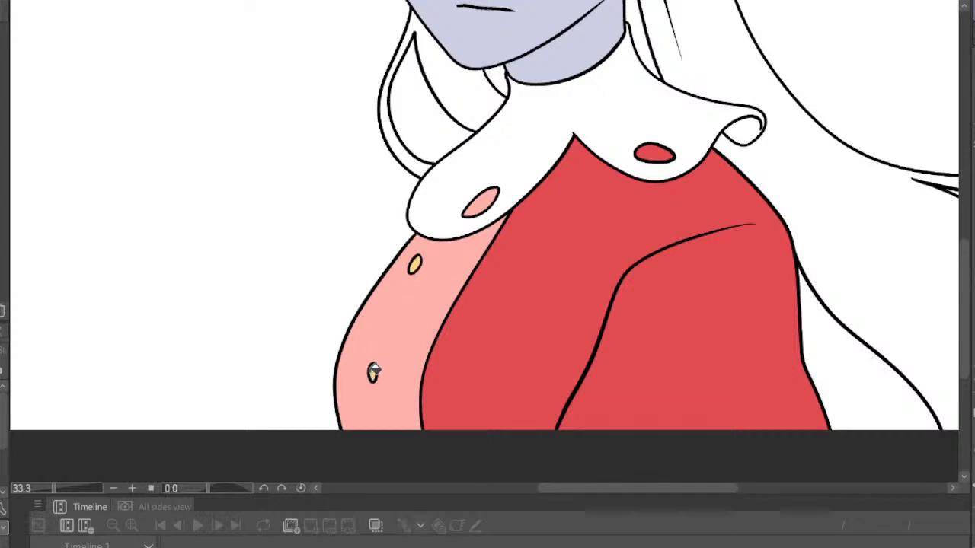
pyautogui.scroll(2, 375, 371)
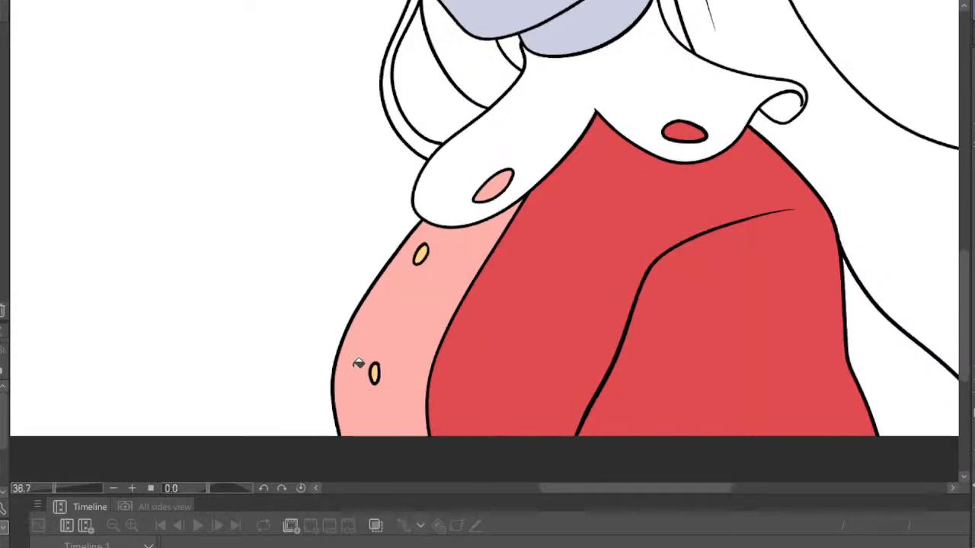
pyautogui.scroll(-4, 442, 213)
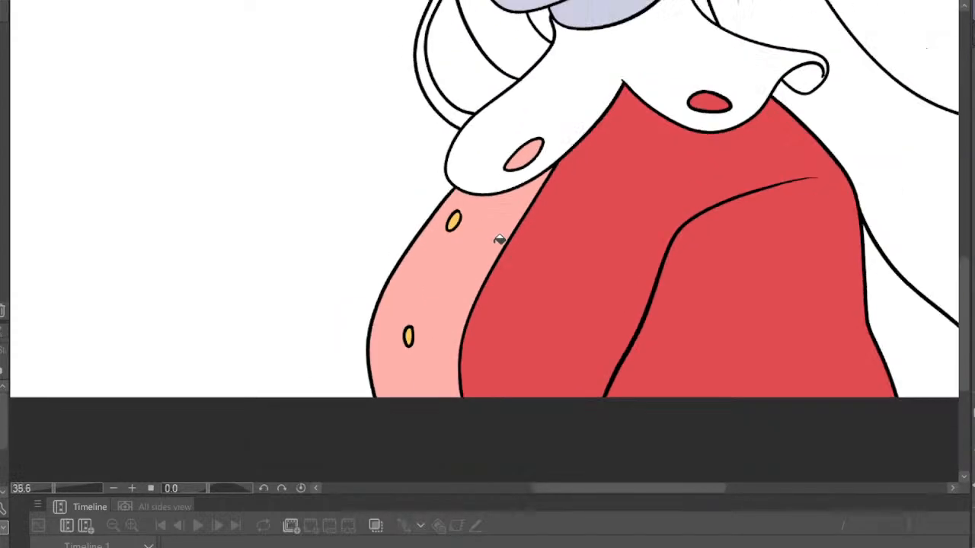
# Examine the whole character in mirrored and normal view, including the hair and line art around the neck and collar
pyautogui.click(961, 392)
pyautogui.scroll(-4, 800, 310)
pyautogui.scroll(4, 769, 61)
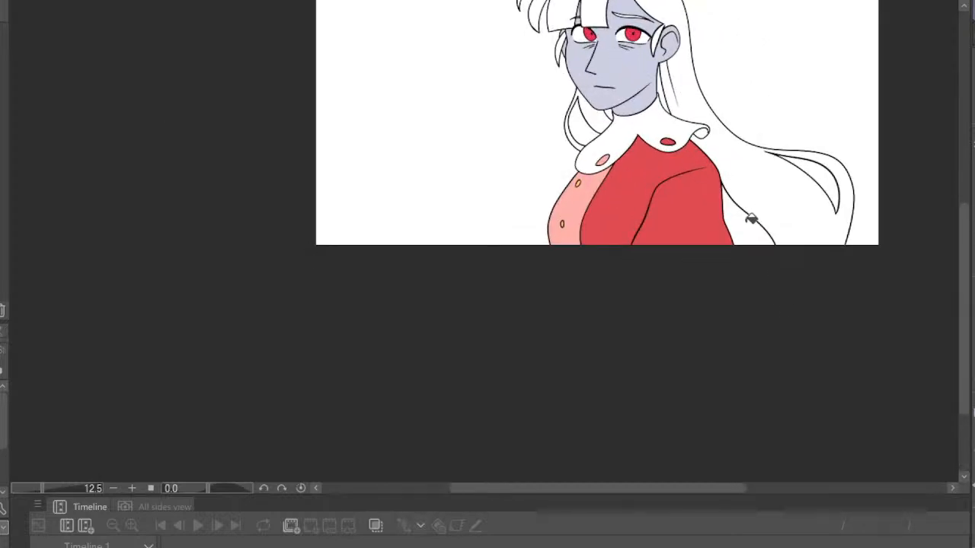
pyautogui.click(973, 414)
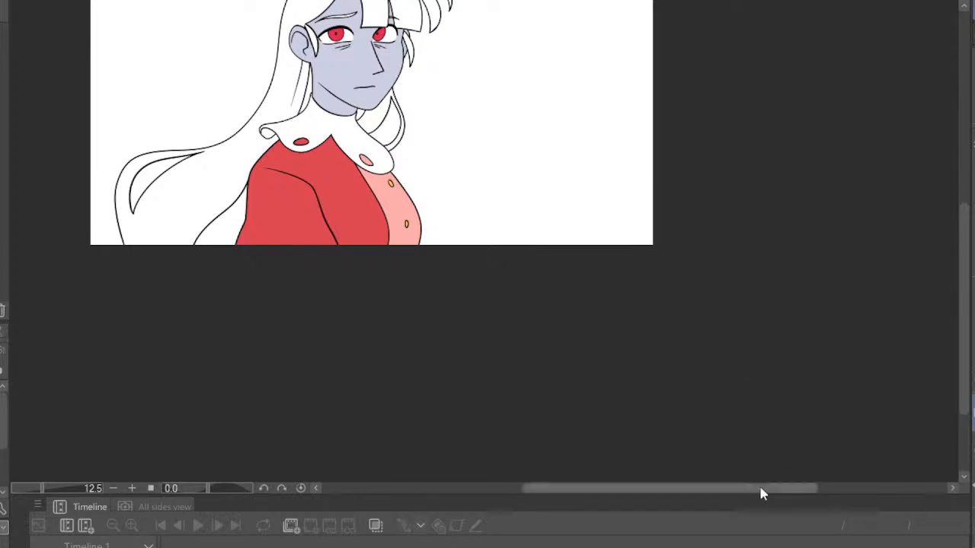
pyautogui.scroll(-6, 574, 262)
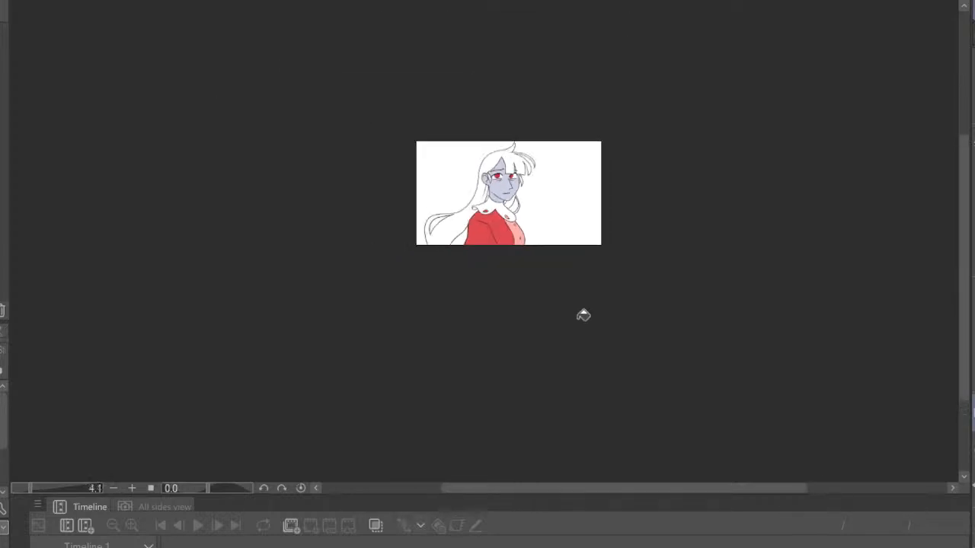
pyautogui.scroll(2, 488, 213)
pyautogui.scroll(4, 445, 110)
pyautogui.scroll(5, 546, 288)
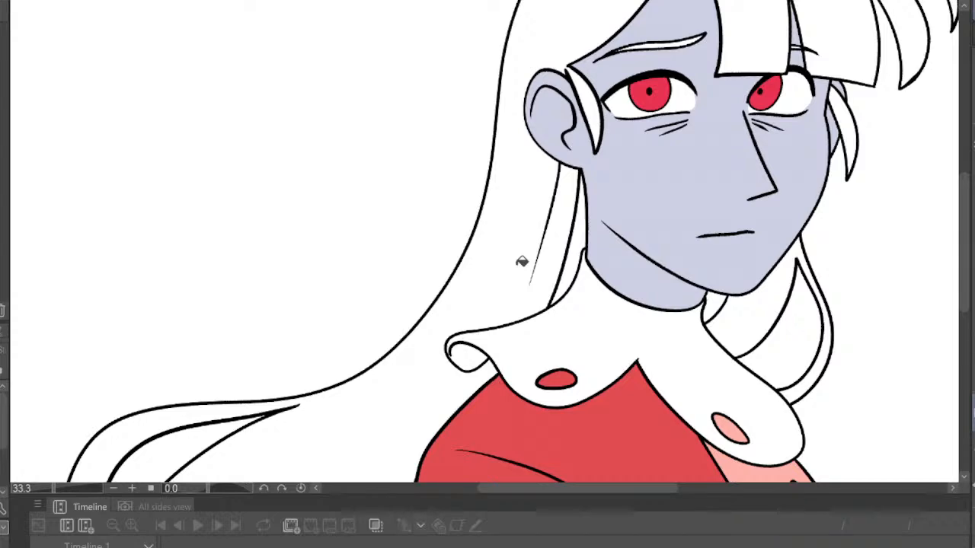
pyautogui.scroll(-3, 522, 261)
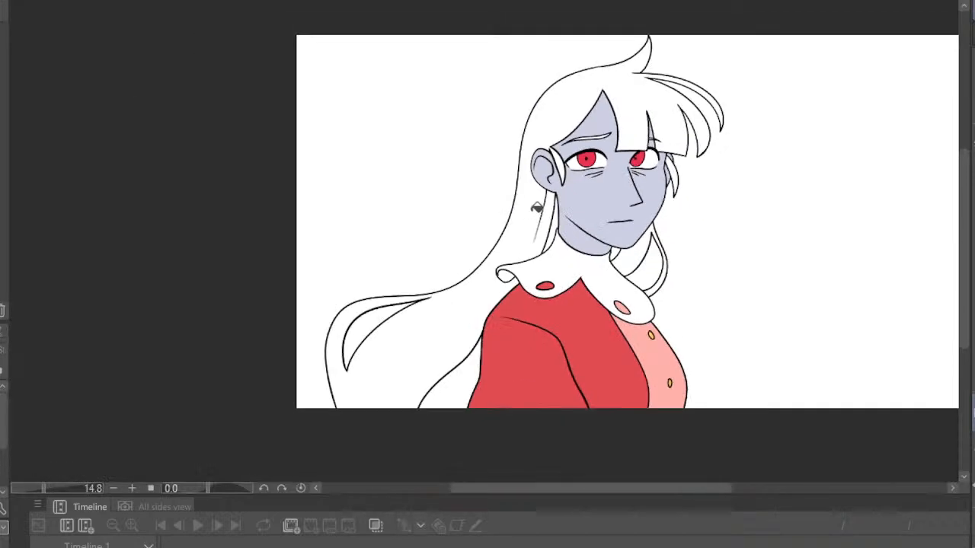
pyautogui.scroll(5, 535, 207)
pyautogui.scroll(1, 604, 274)
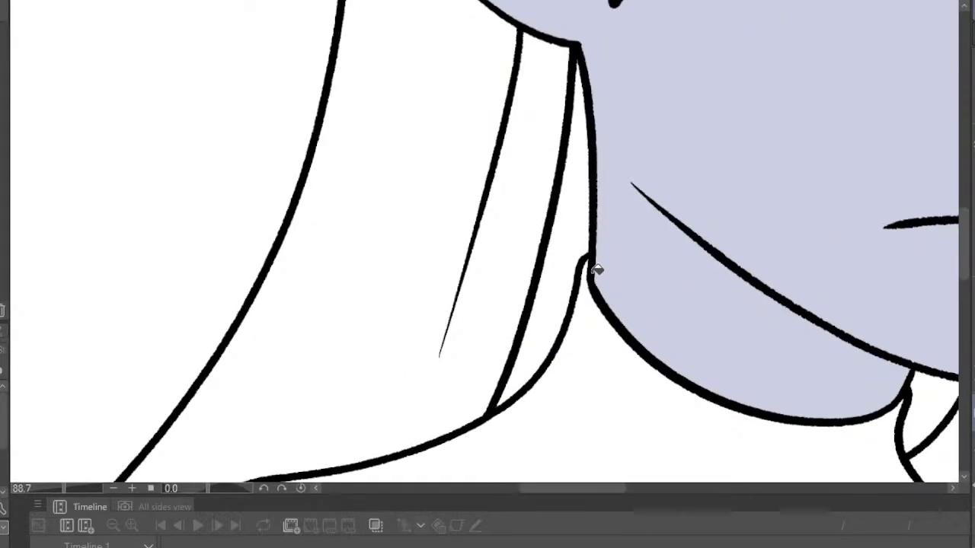
pyautogui.scroll(-2, 402, 227)
pyautogui.scroll(-4, 398, 224)
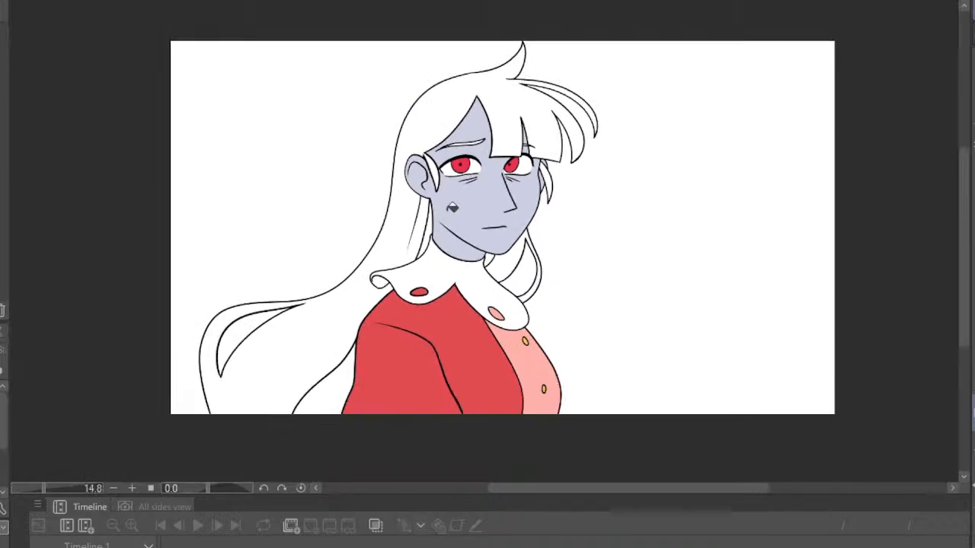
pyautogui.click(971, 430)
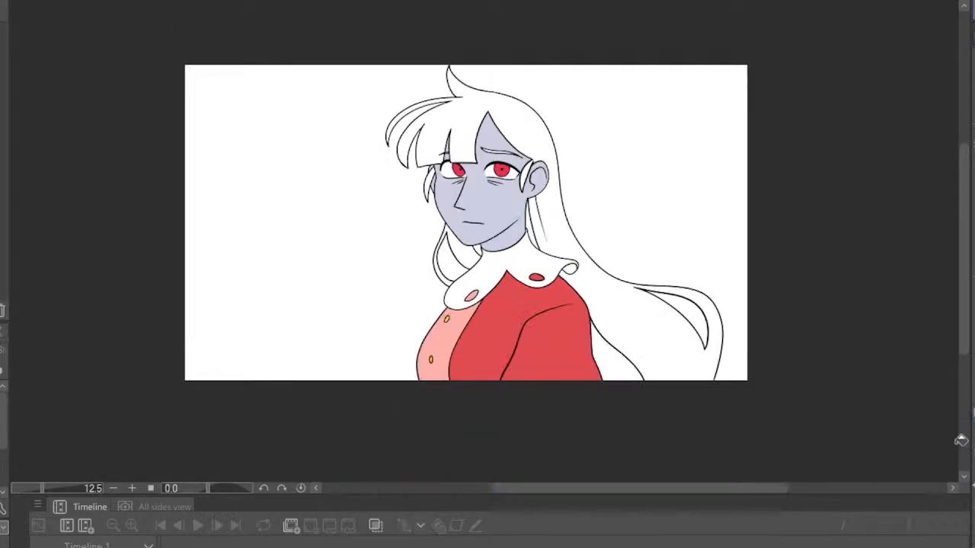